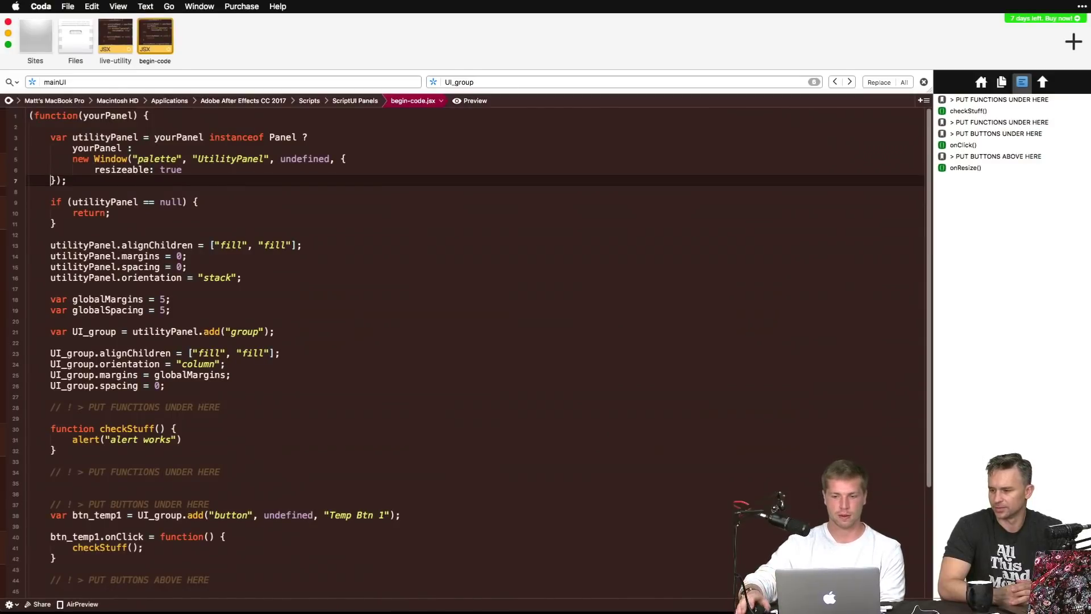
Step: Examine the whole begin-code.jsx script, from the utilityPanel setup through the function and button sections to the closing resize code
scroll(182, 293, down, 5)
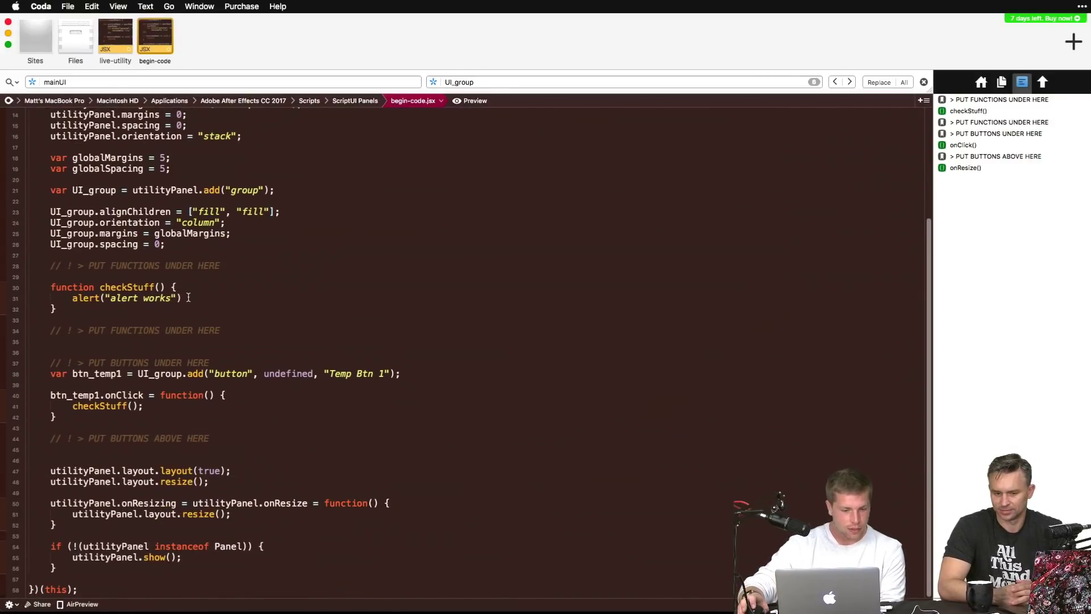
scroll(221, 336, up, 5)
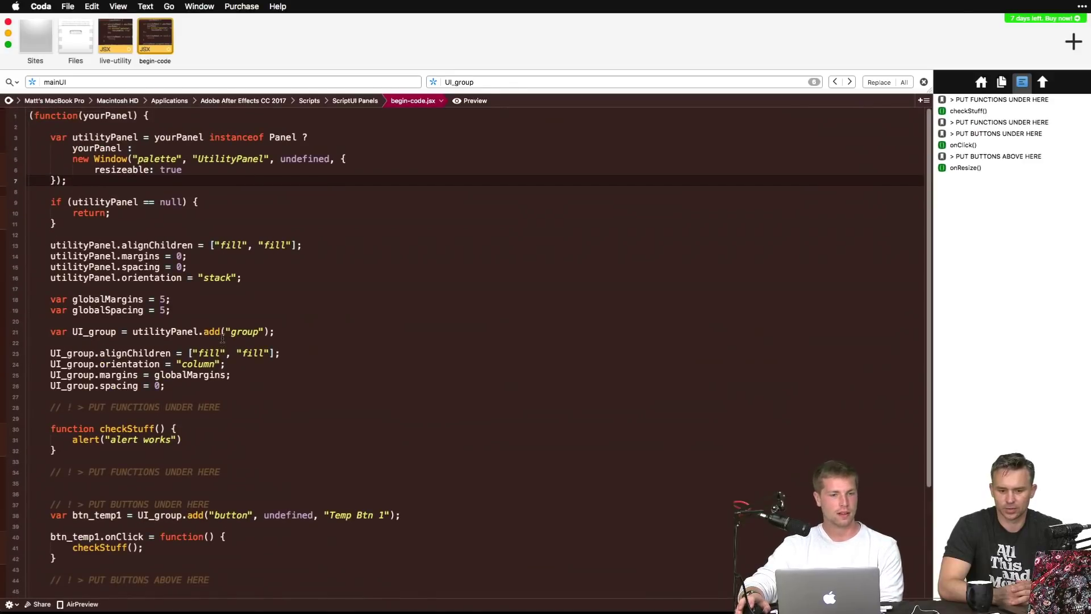
scroll(223, 341, down, 5)
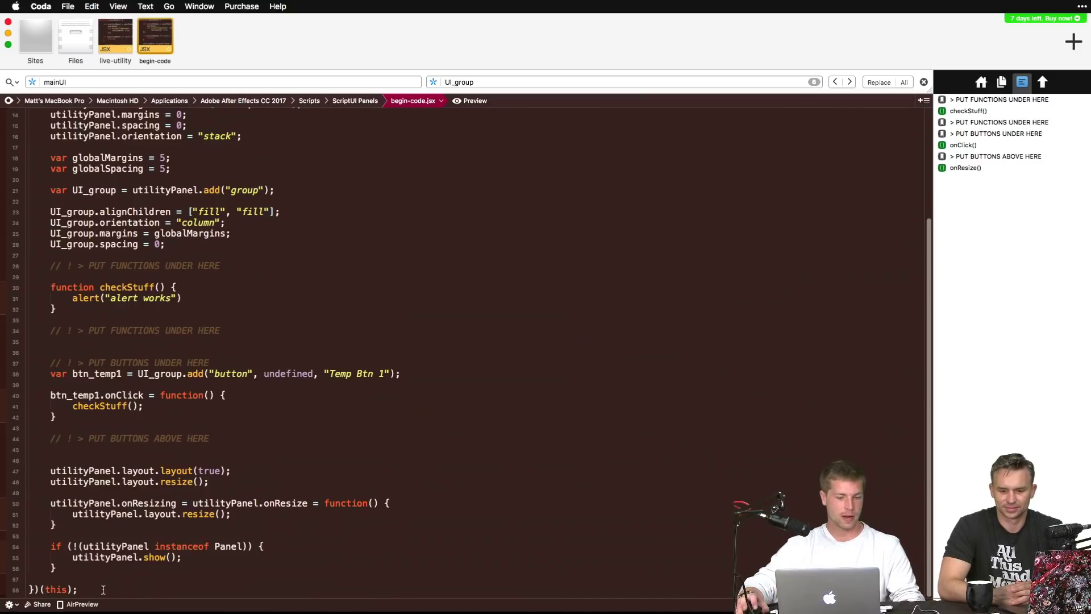
drag(103, 589, 19, 28)
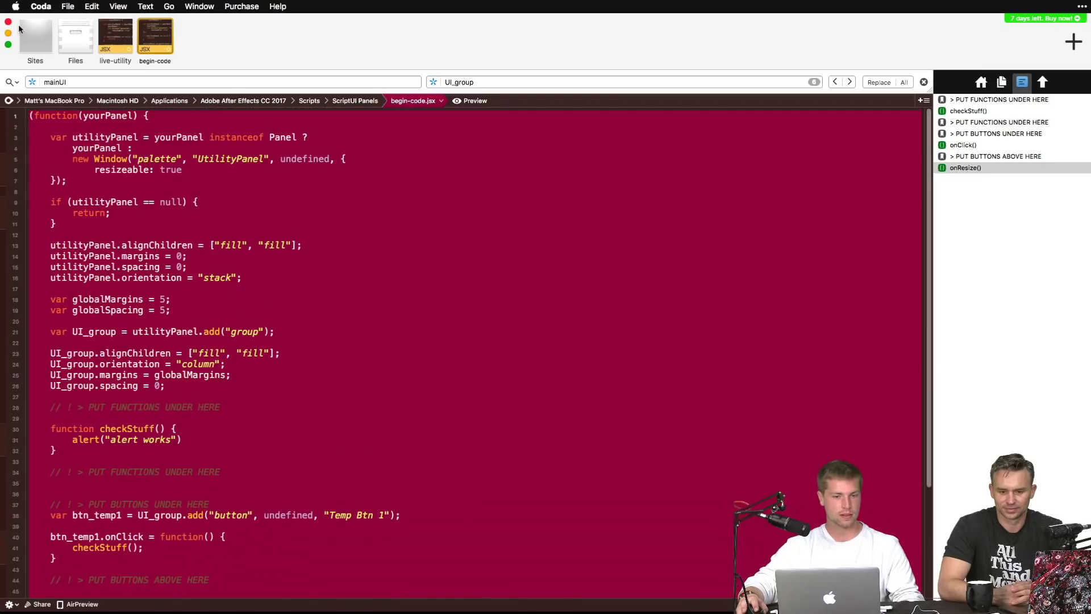
click(156, 130)
scroll(108, 456, down, 5)
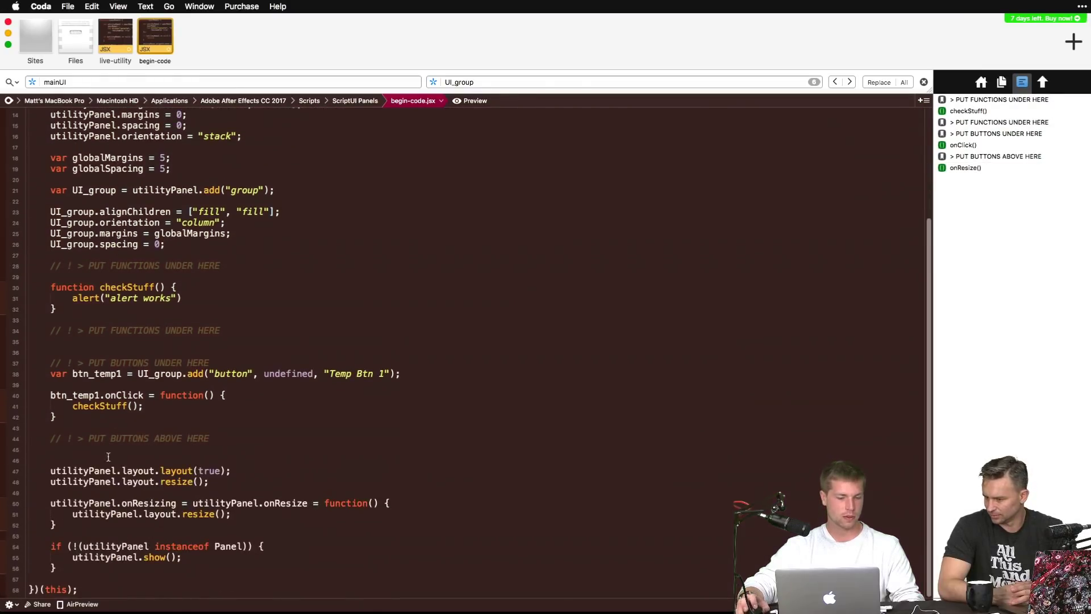
key(super+a)
scroll(79, 236, up, 4)
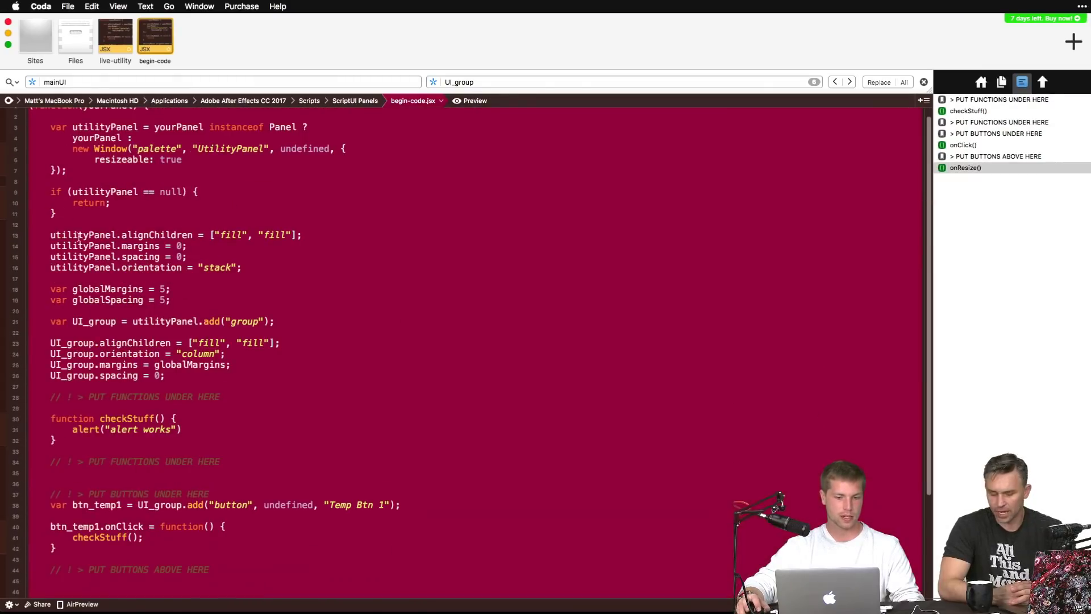
click(209, 397)
scroll(173, 407, down, 4)
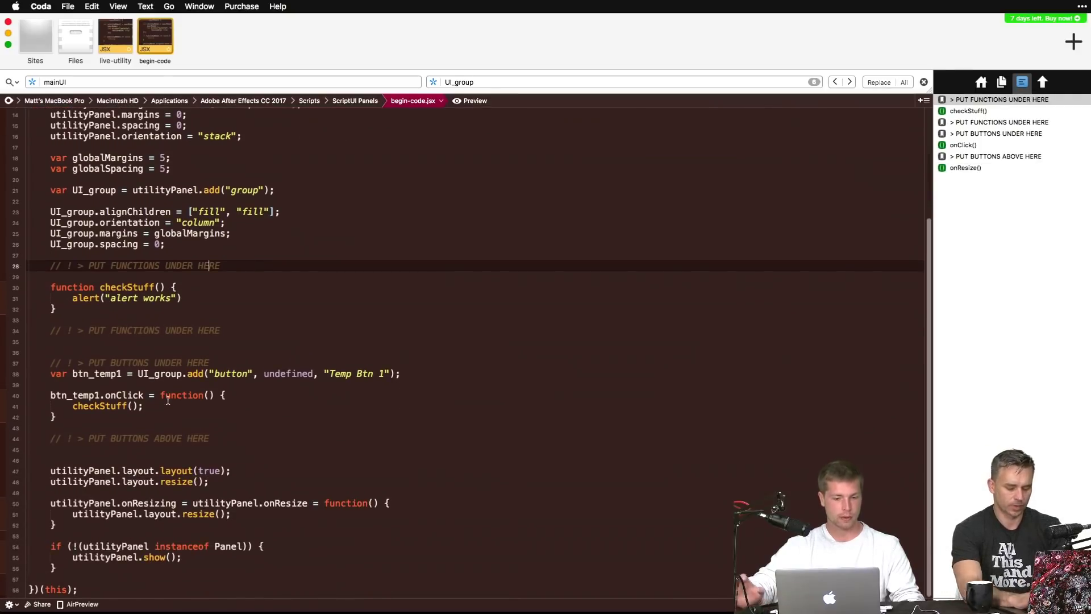
key(ctrl+Up)
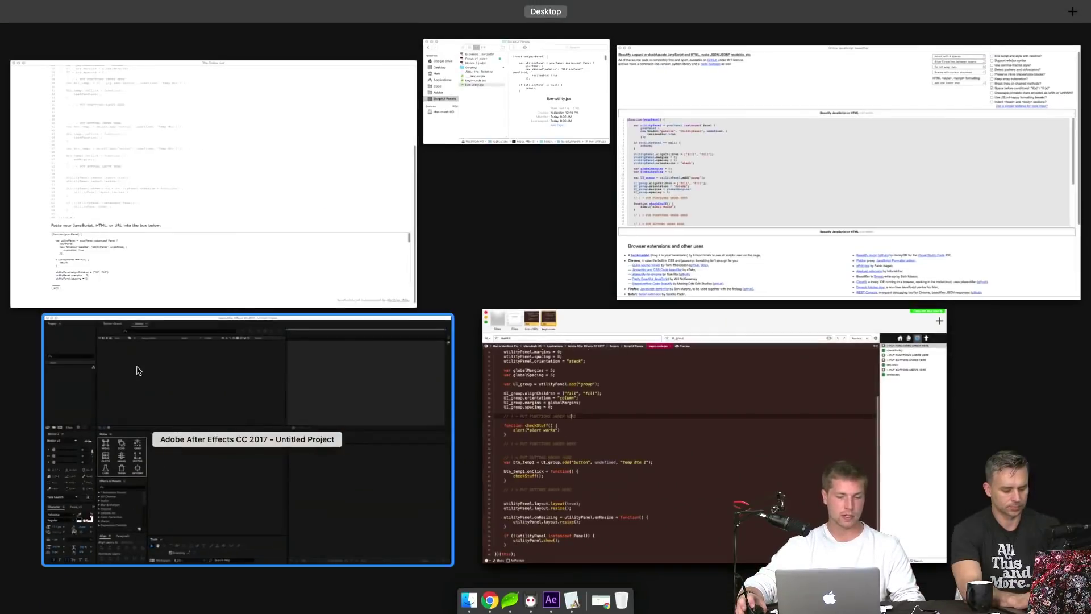
click(307, 408)
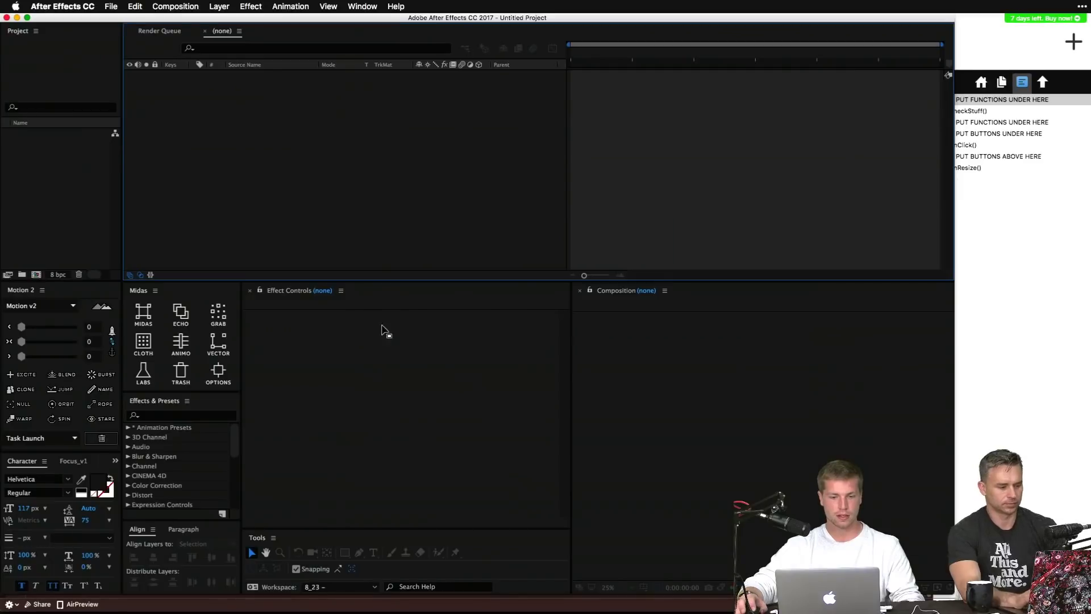
key(ctrl+Up)
click(629, 433)
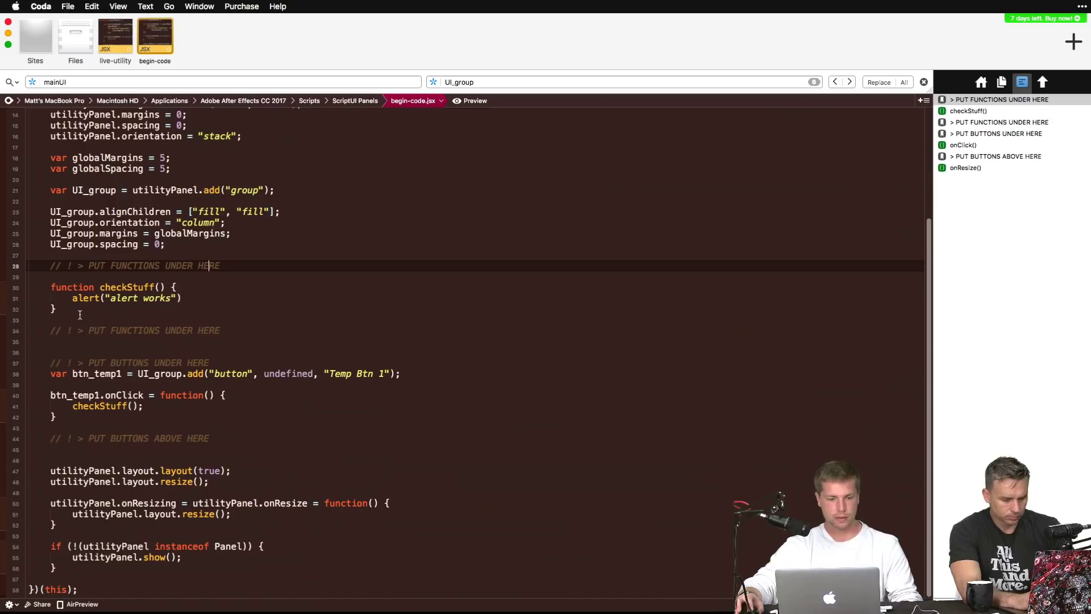
Step: Review the UI_group setup, the checkStuff function and the placeholder comments for functions and buttons in begin-code.jsx
scroll(109, 323, up, 5)
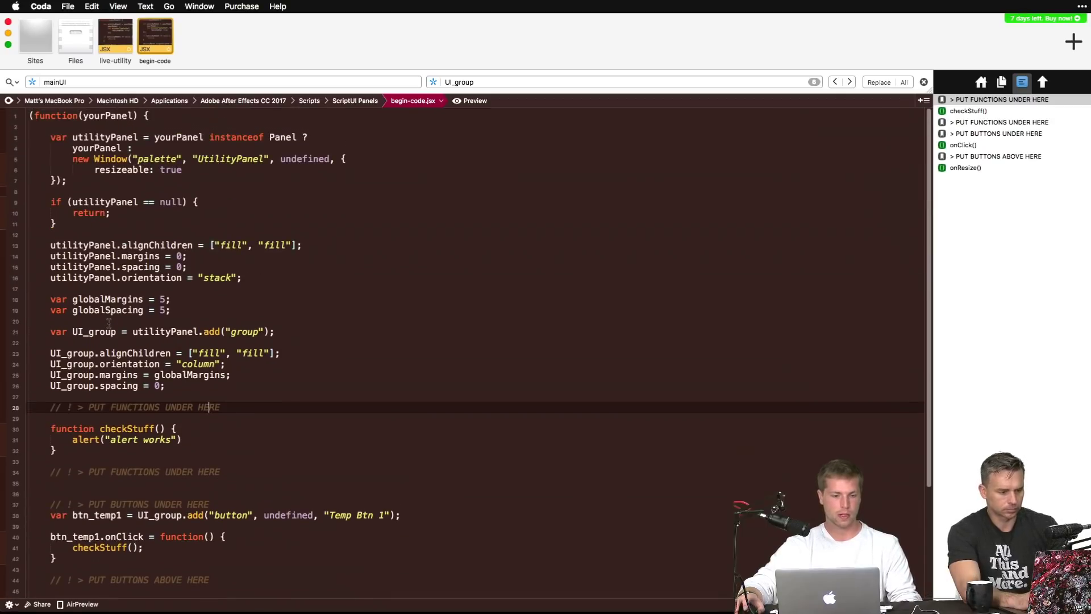
scroll(145, 379, down, 3)
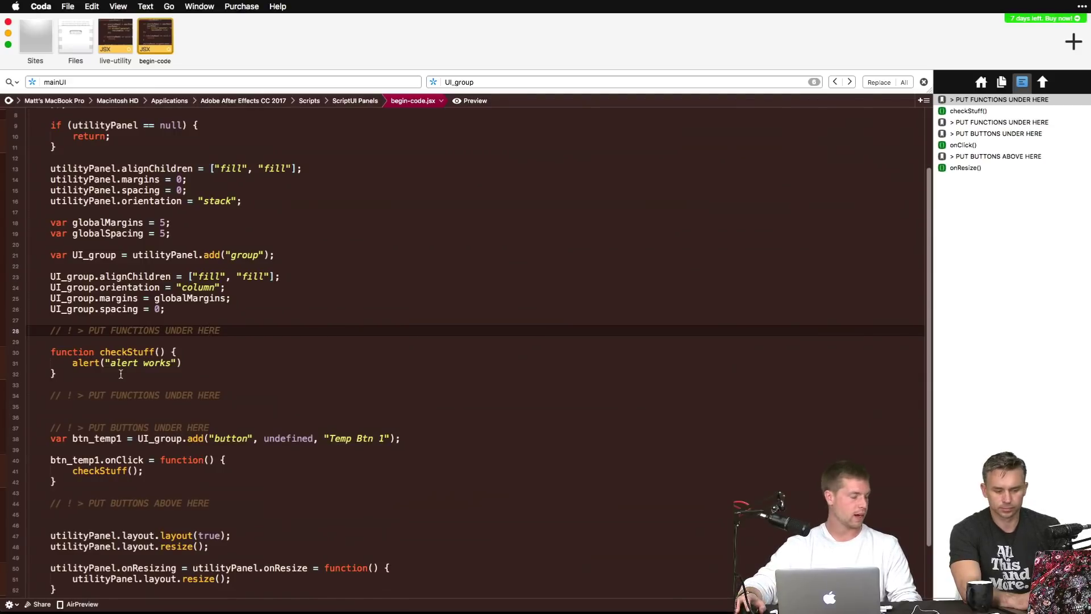
scroll(79, 454, down, 3)
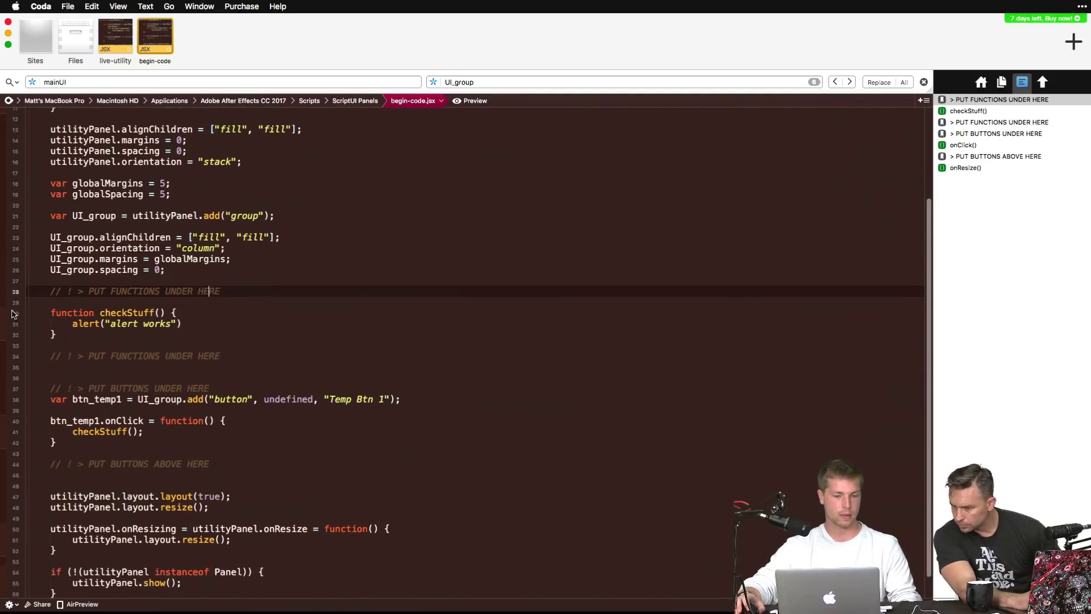
scroll(84, 530, up, 5)
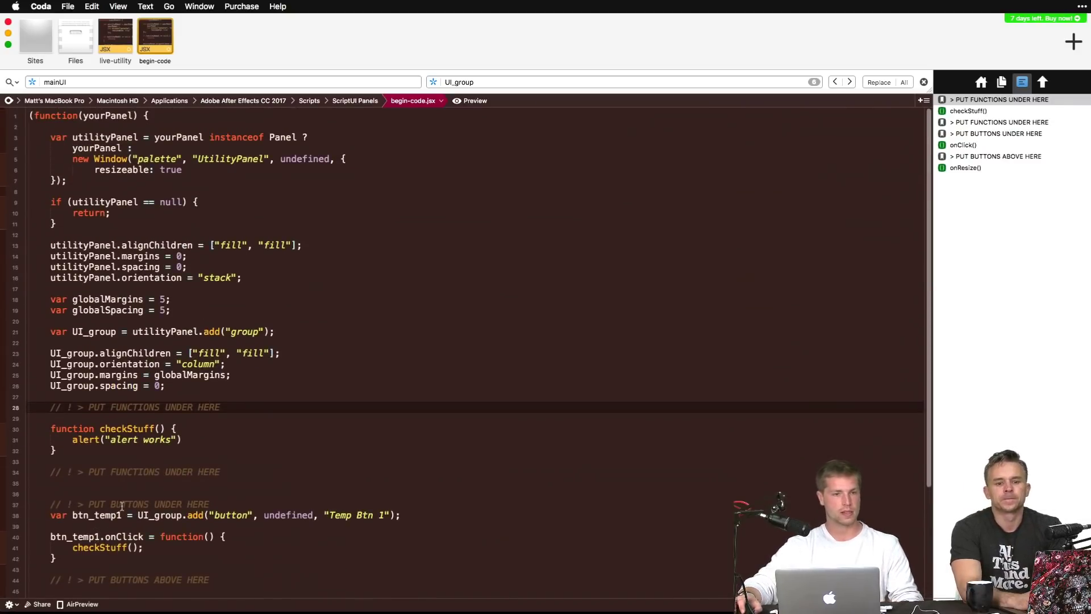
scroll(137, 469, down, 5)
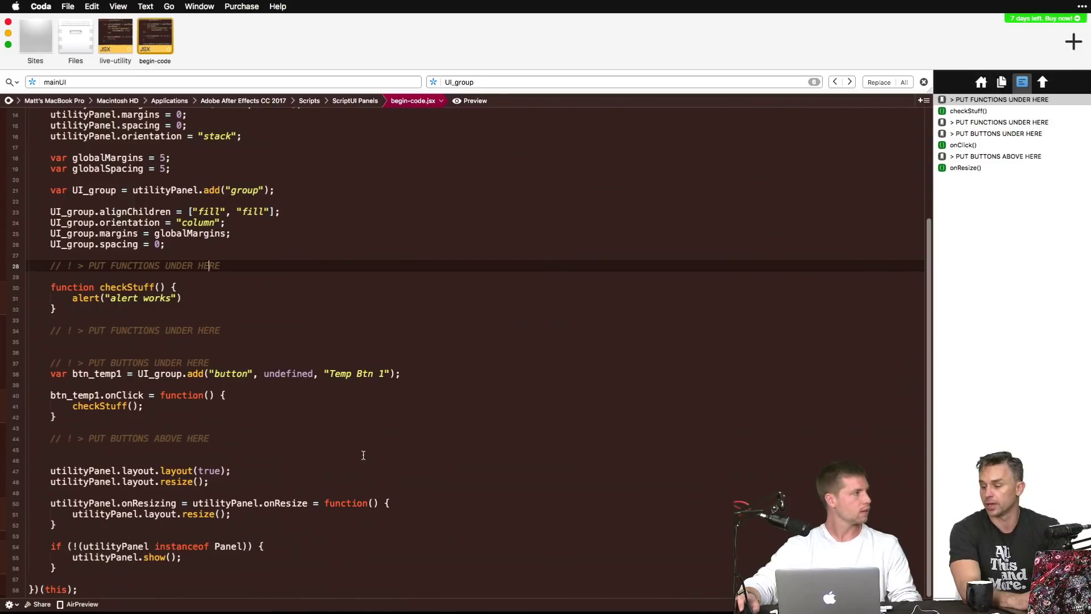
click(347, 324)
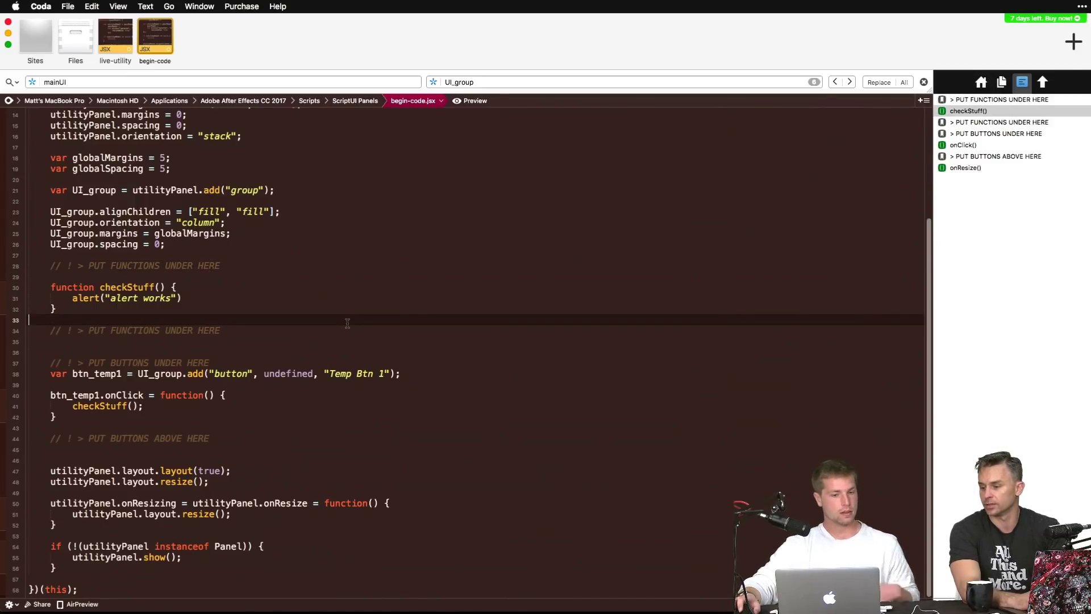
Step: Switch to After Effects, enlarge its window, open the recent project 8_22 - adobe.aep and dismiss the missing effects warning
key(super+m)
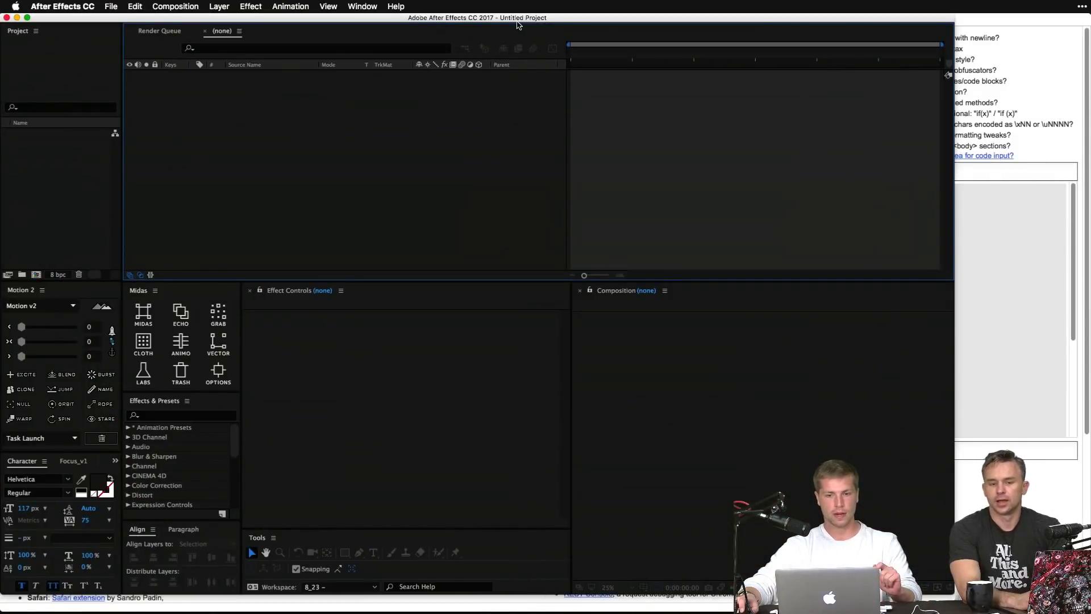
double_click(518, 20)
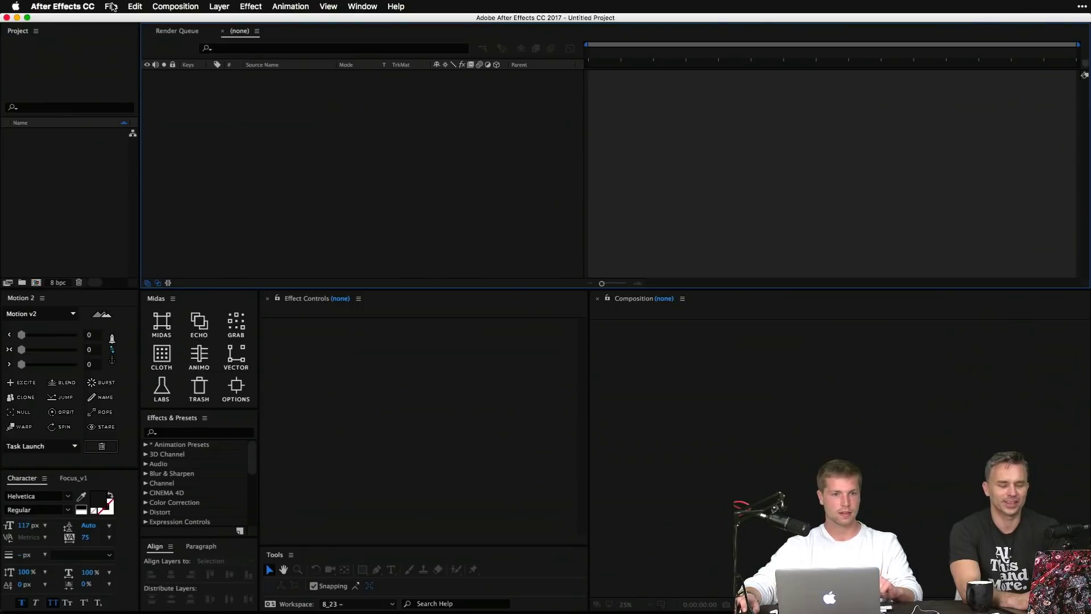
click(112, 6)
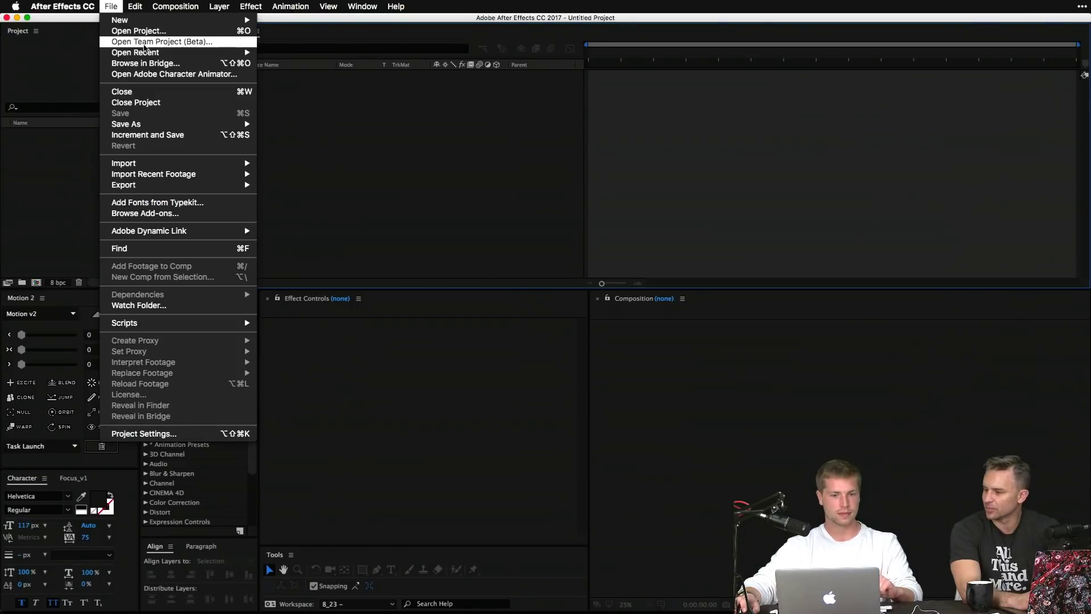
mouse_move(162, 54)
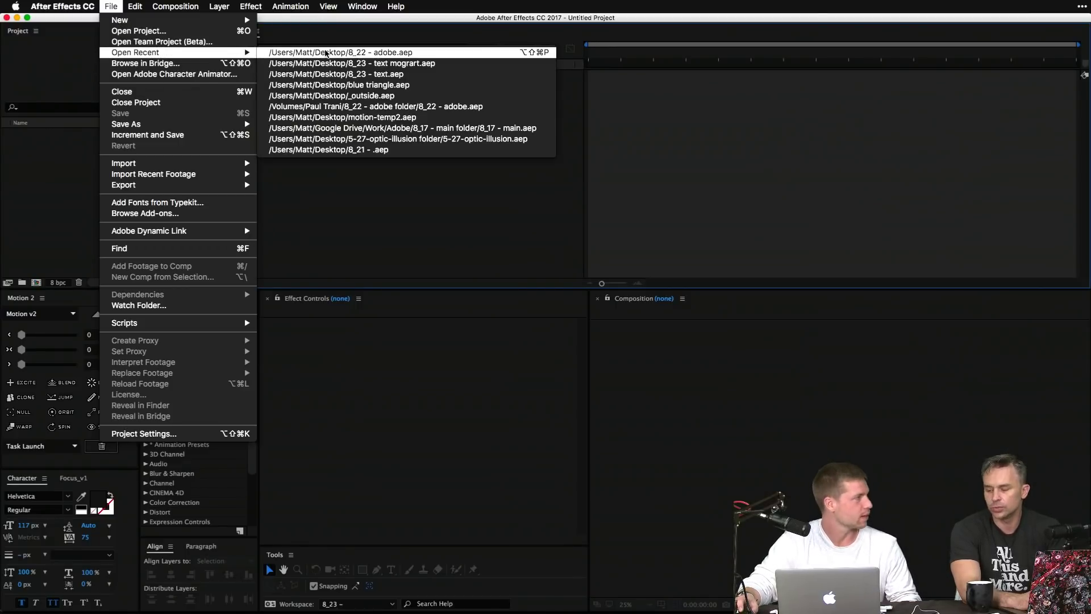
click(327, 52)
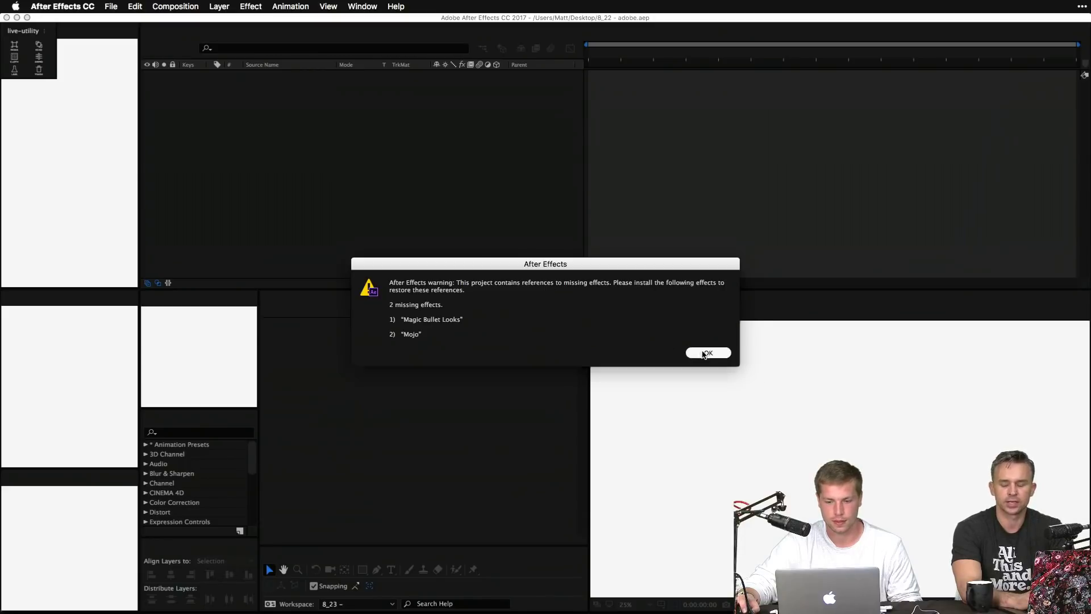
click(704, 352)
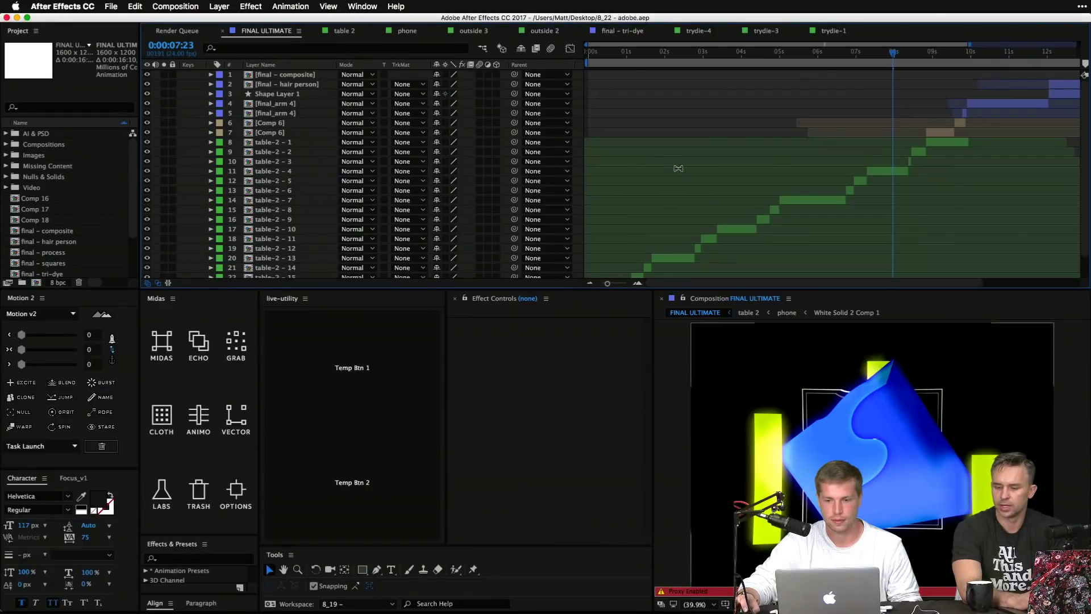
Step: Scrub the FINAL ULTIMATE composition to 0:00:05:20 to view its animation
click(693, 161)
click(813, 57)
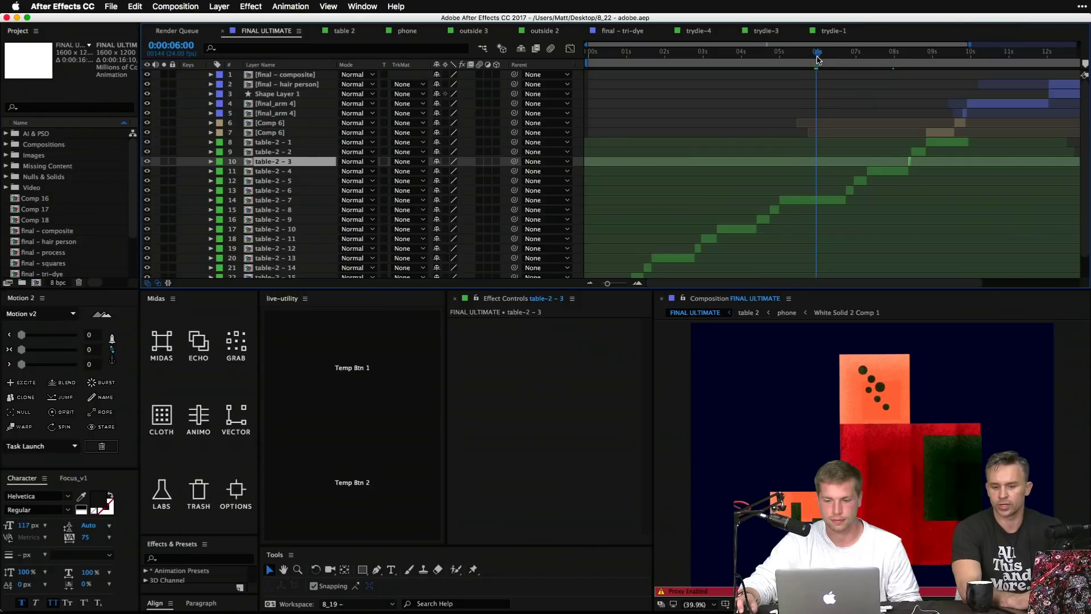
scroll(844, 187, down, 1)
scroll(844, 187, up, 1)
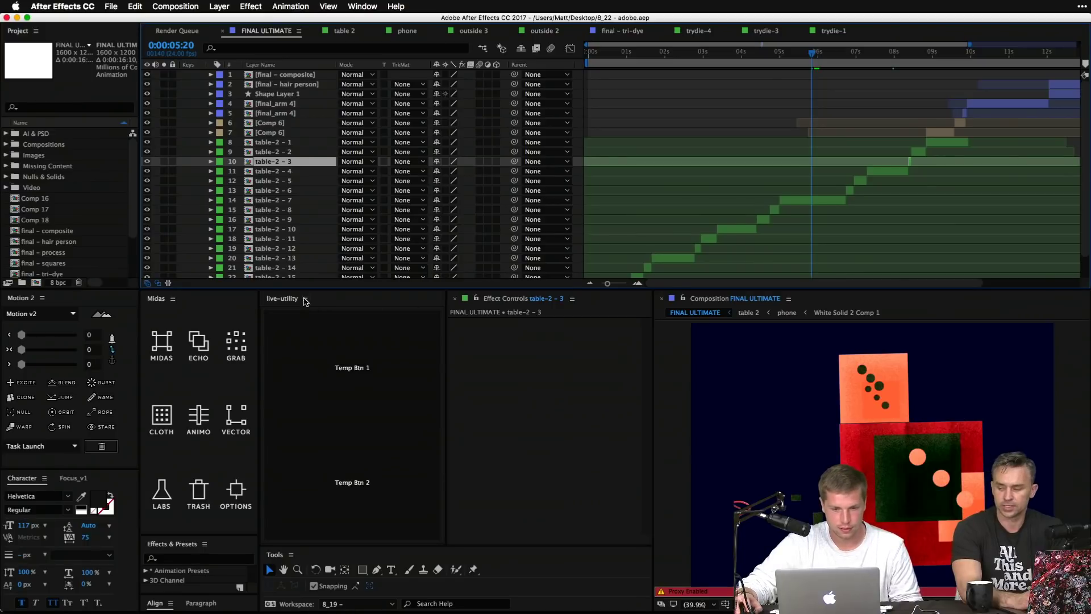
Step: Close the live-utility script panel
click(305, 299)
click(391, 542)
key(super+w)
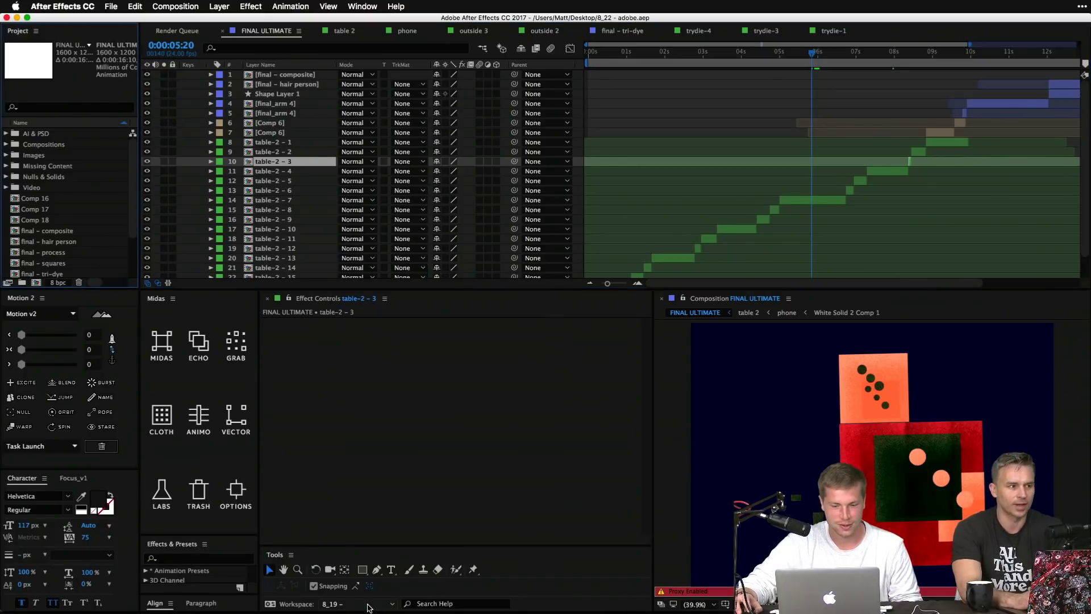
Step: Reset the "8_19 -" workspace to its saved layout
click(369, 607)
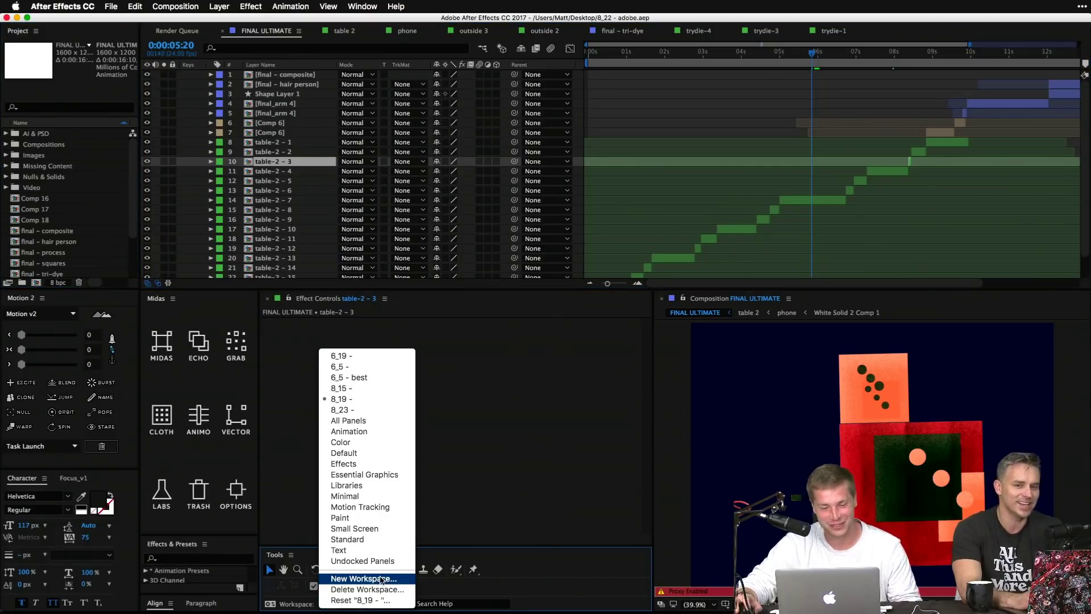
click(367, 399)
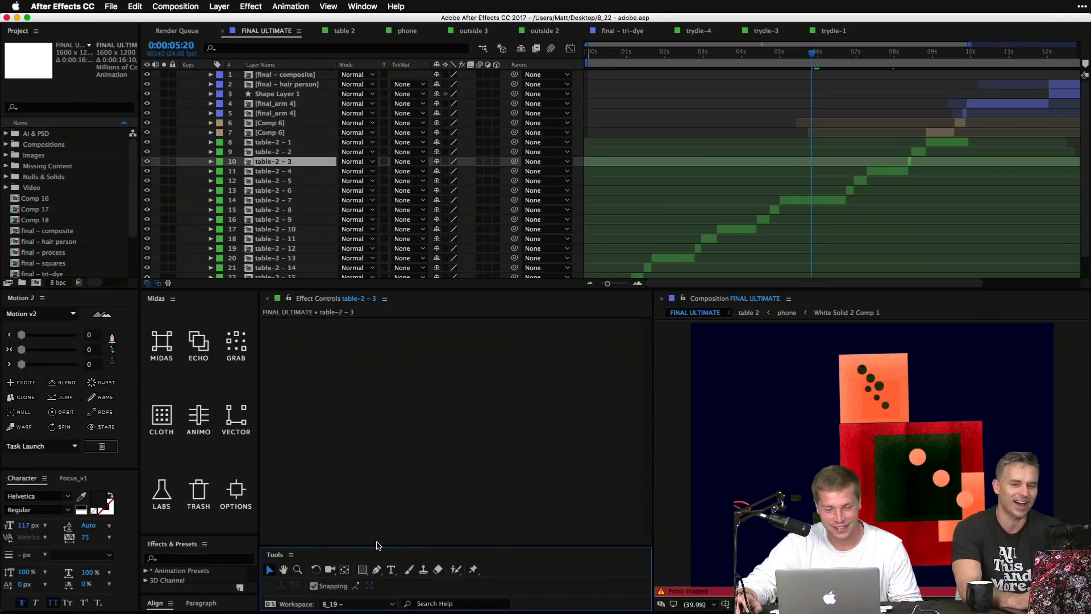
click(363, 602)
click(370, 597)
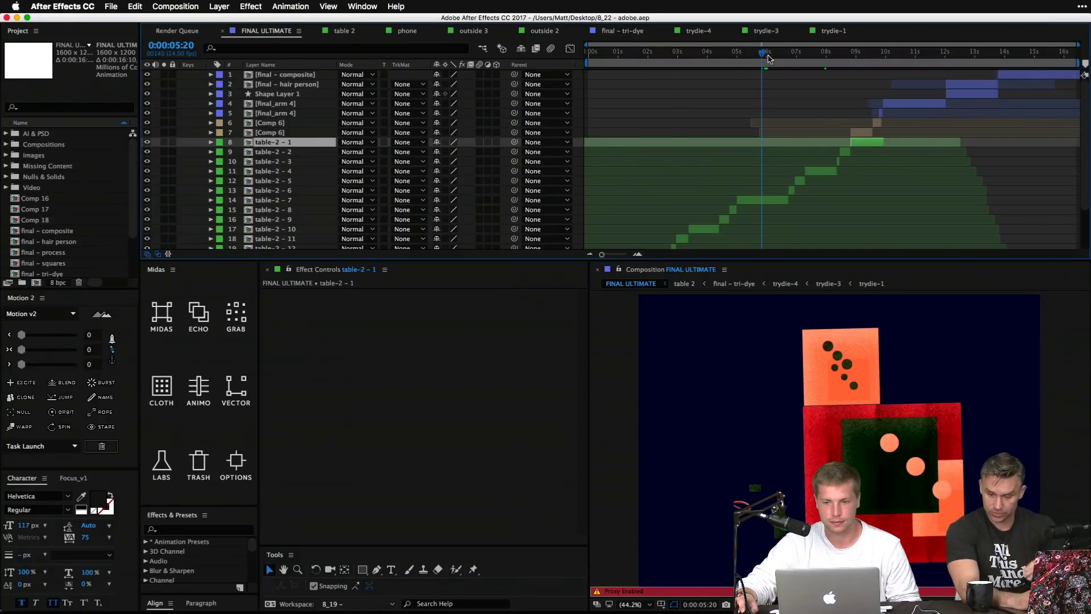
Step: Scrub FINAL ULTIMATE around six seconds, preview the animation with the Composition panel maximized, and restore the panel layout
drag(763, 55, 761, 56)
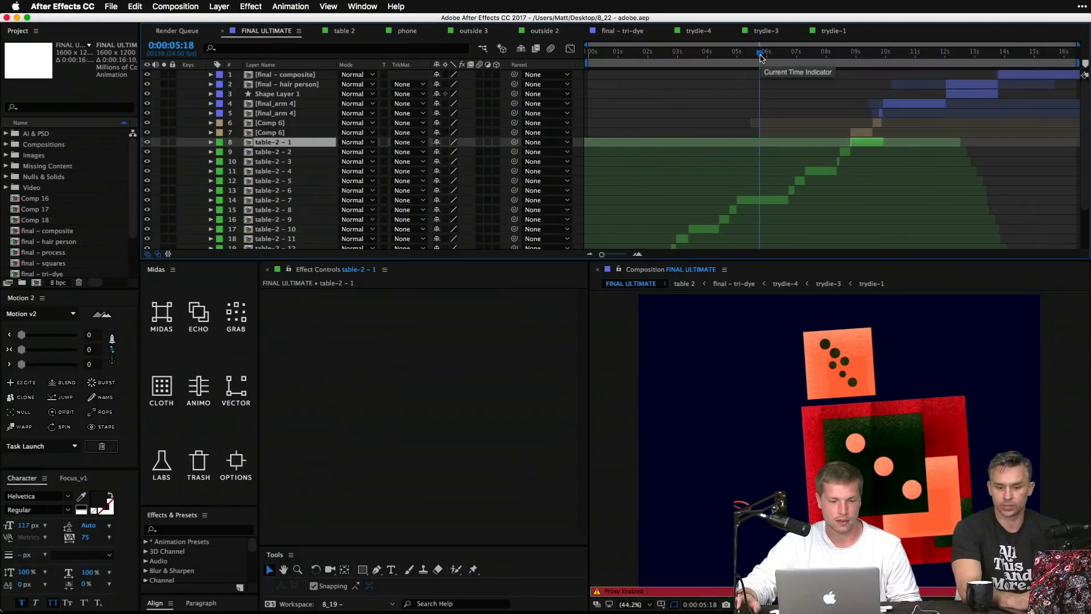
drag(760, 55, 770, 55)
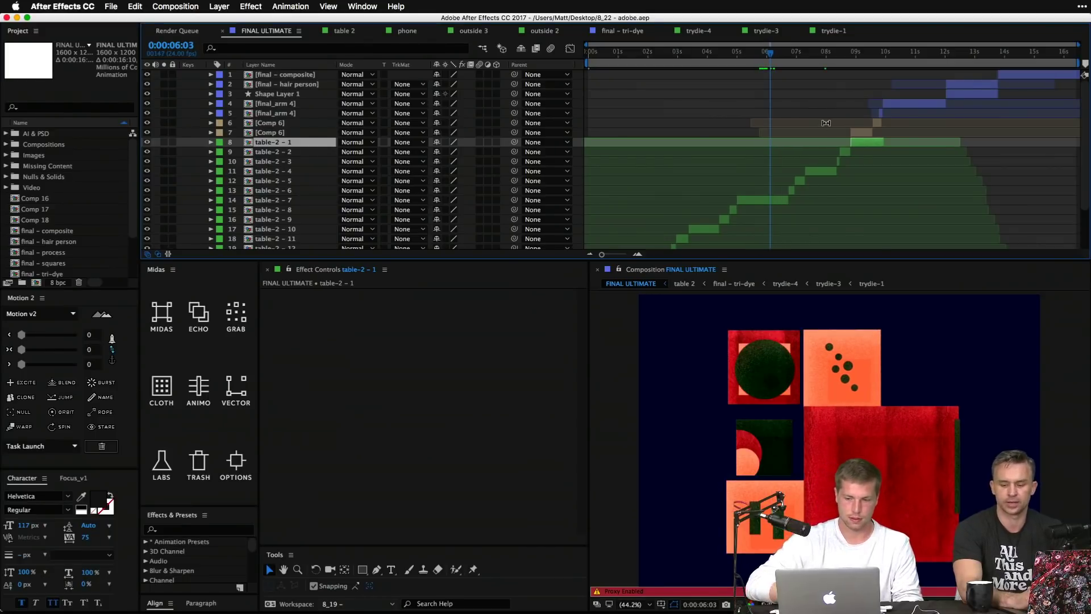
key(space)
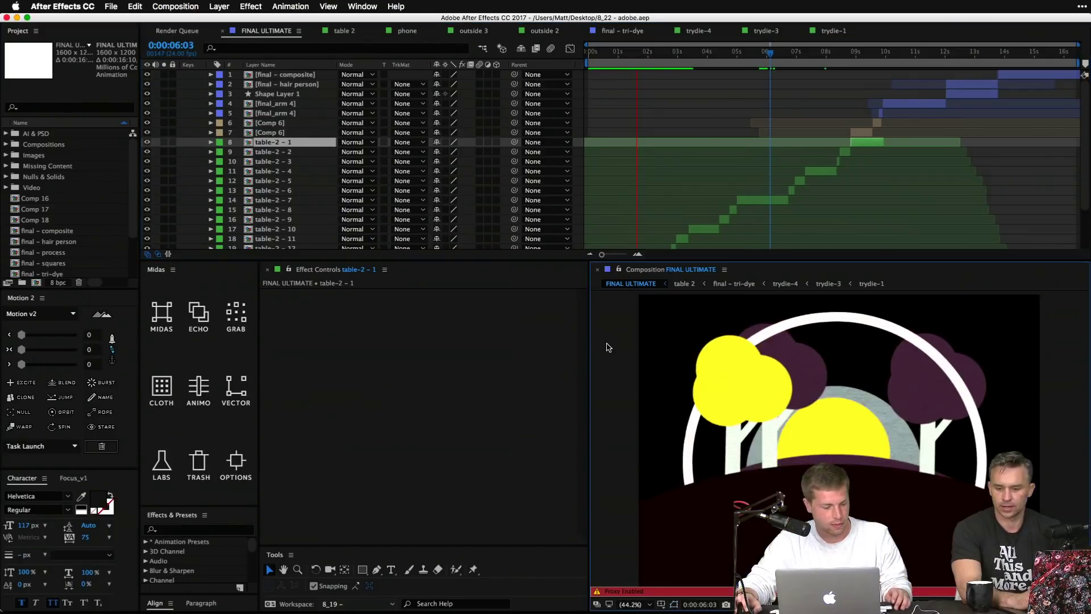
key(grave)
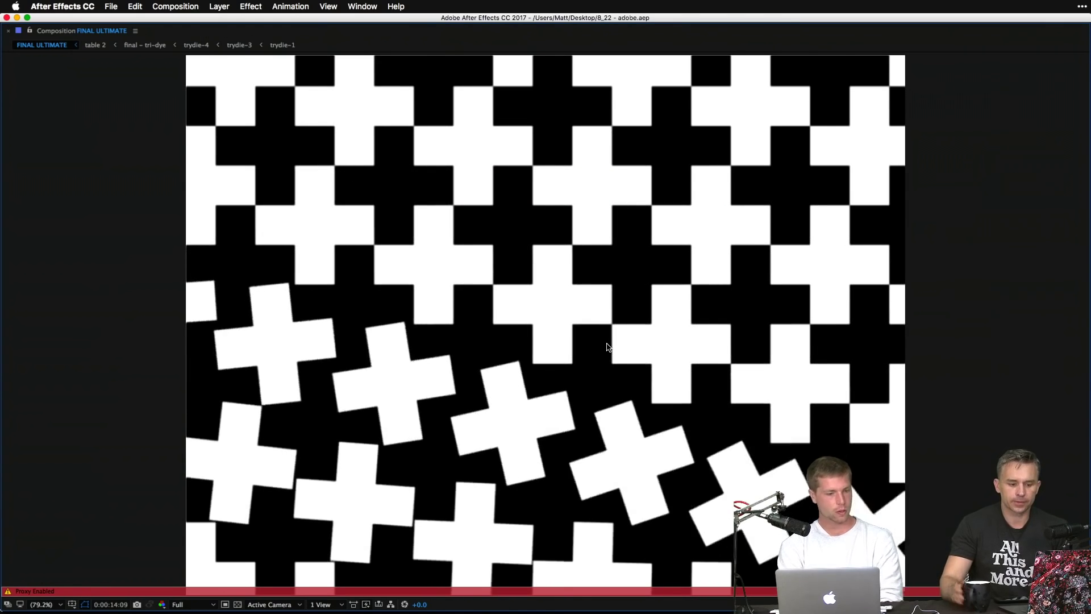
key(grave)
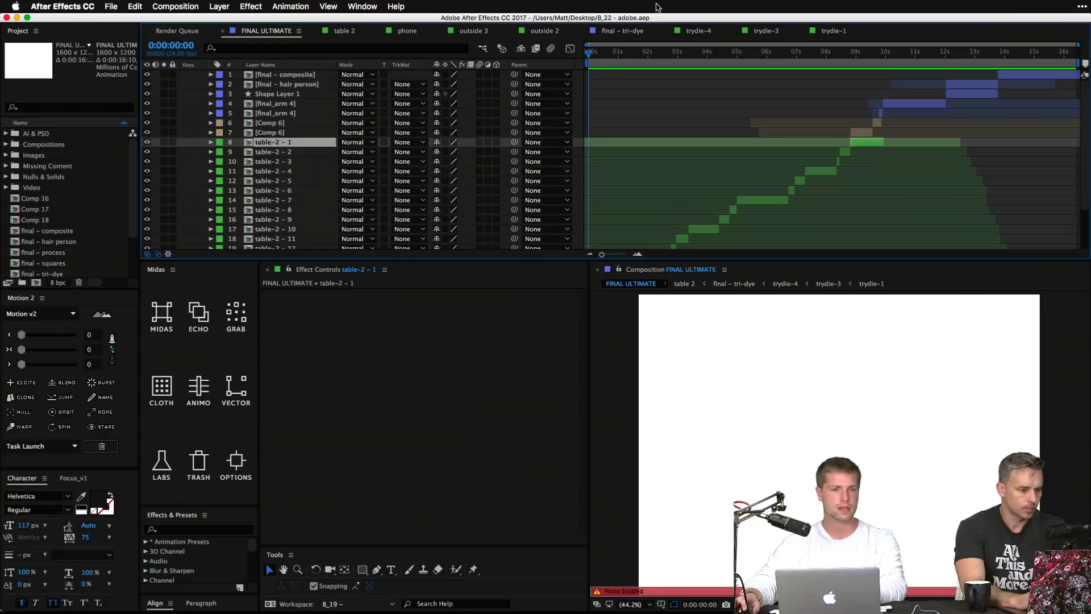
Step: Return the FINAL ULTIMATE current time indicator to 0:00:00:00
drag(632, 54, 541, 57)
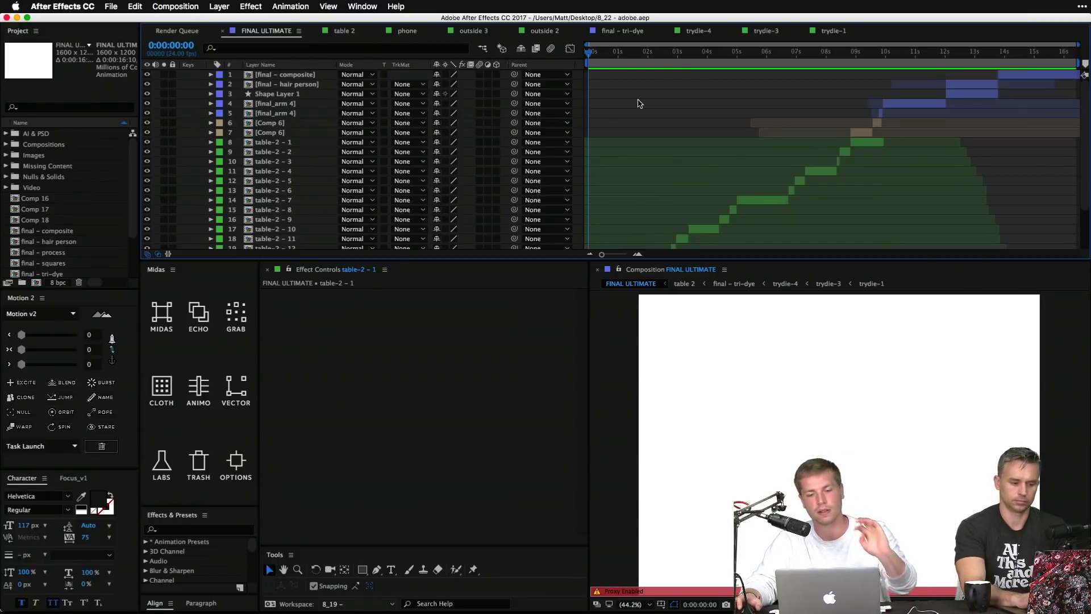
drag(736, 60, 587, 86)
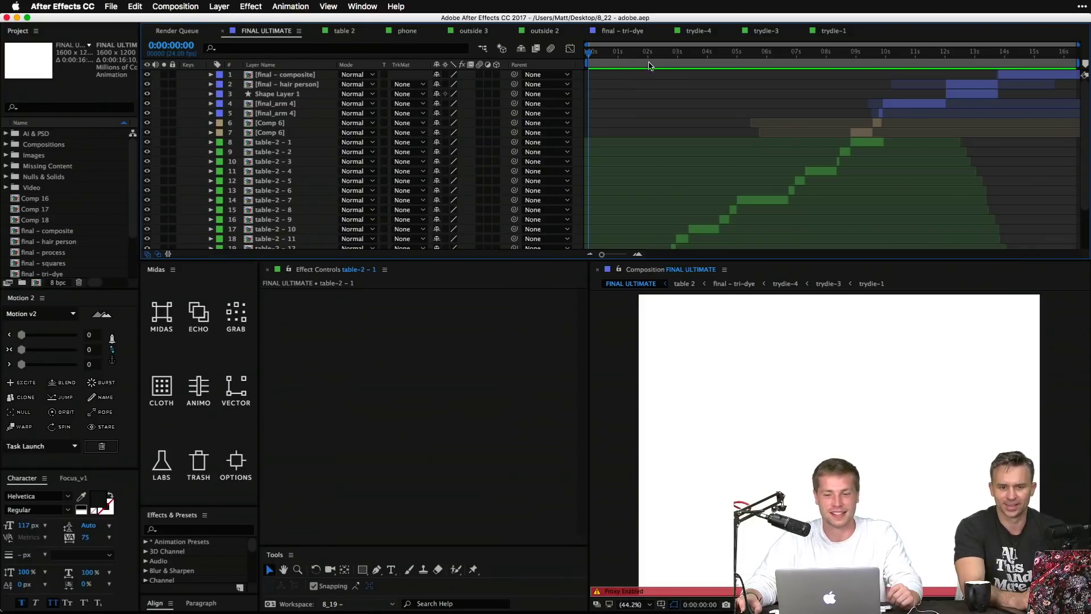
Step: Scrub through the FINAL ULTIMATE animation up to 0:00:06:20 and return the current time to the start
click(704, 52)
click(736, 53)
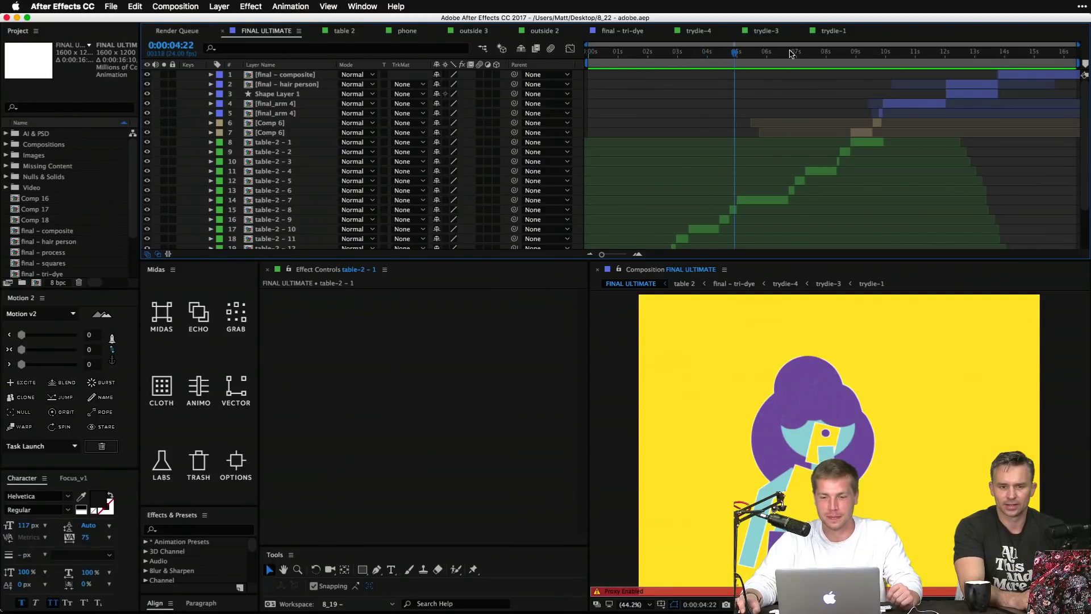
click(791, 54)
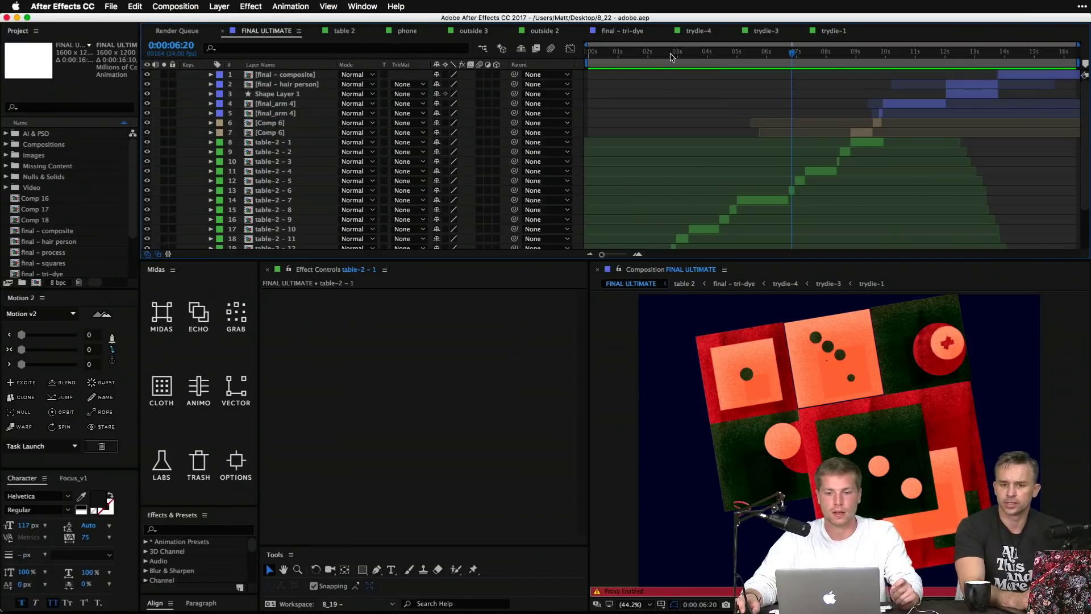
click(629, 55)
key(Home)
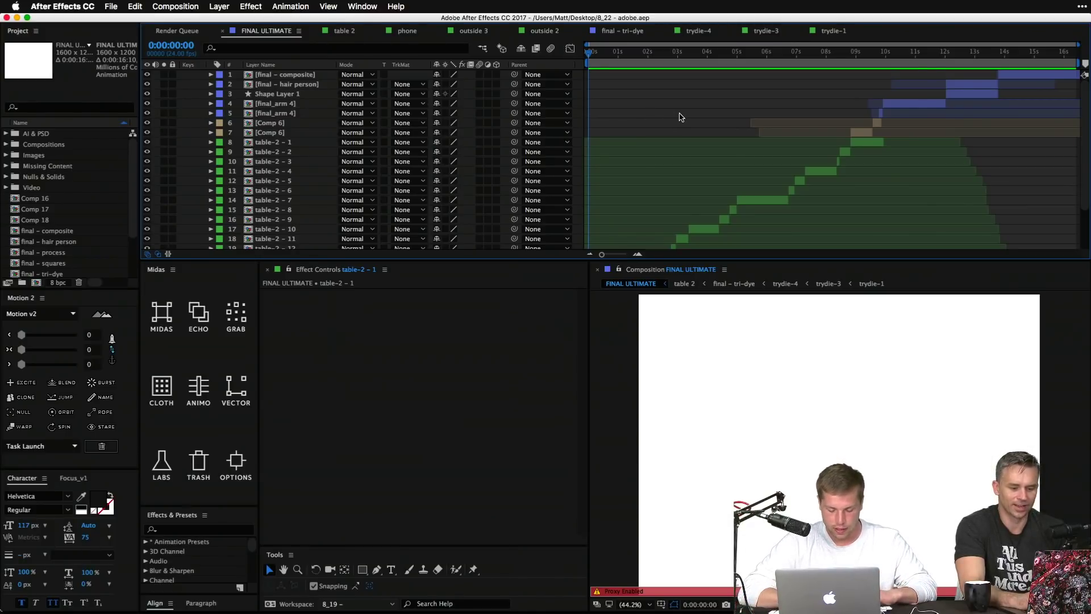
Step: Create a new composition with the offered settings and show the Title/Action Safe guides in its viewer
key(super+n)
key(Return)
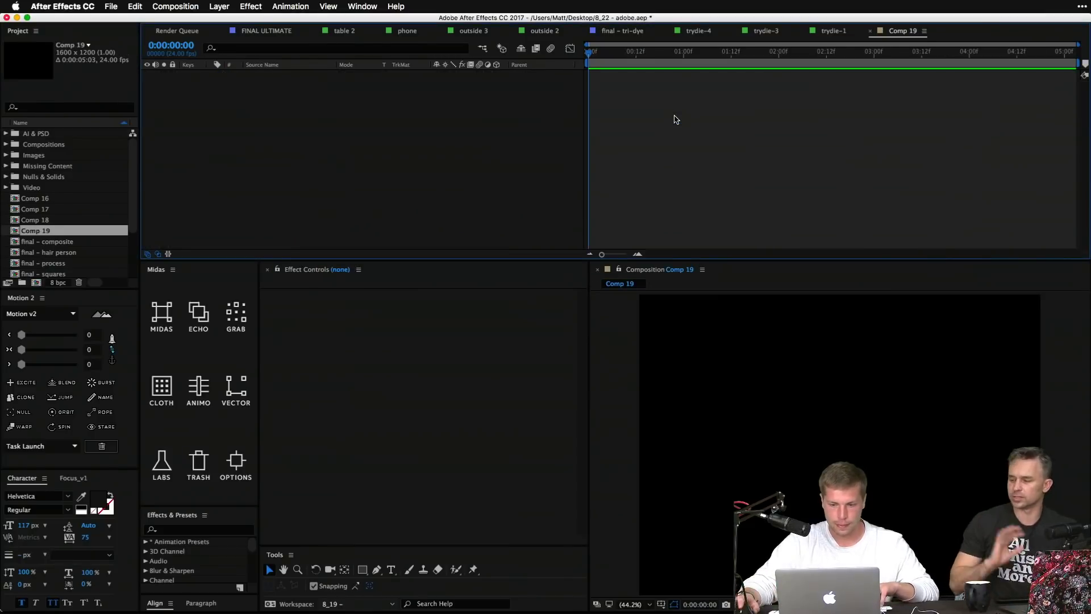
click(660, 606)
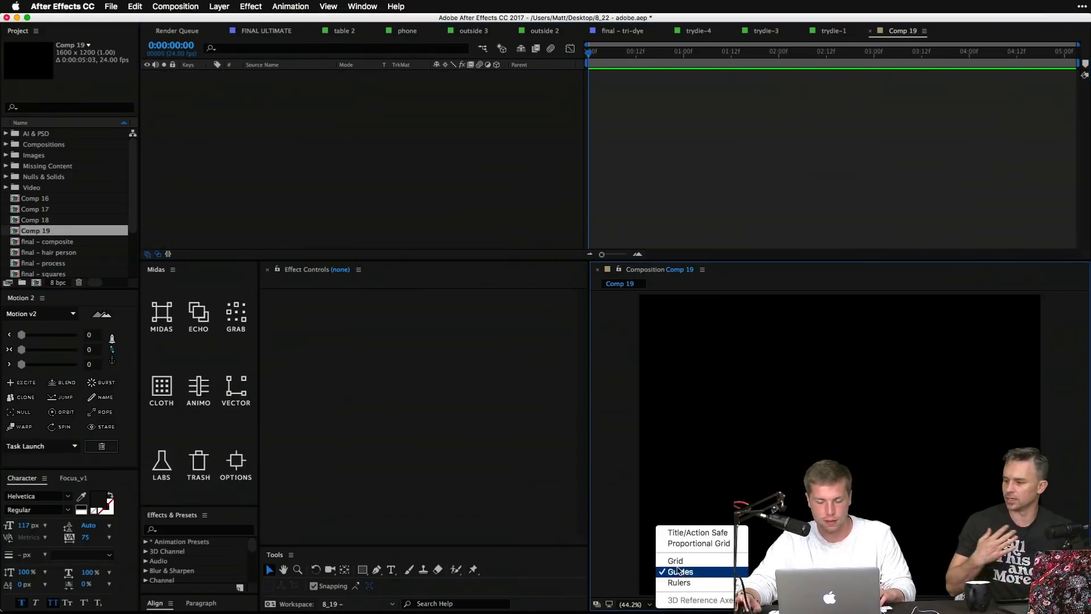
click(685, 528)
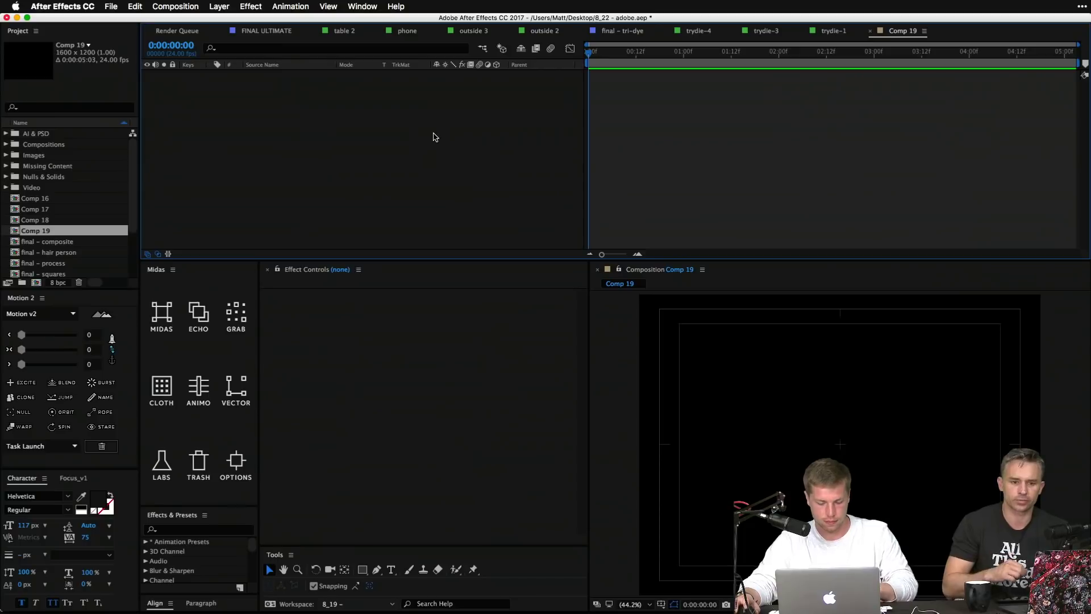
Step: Set the new composition's background color to white, FFFFFF, in its Composition Settings
key(super+k)
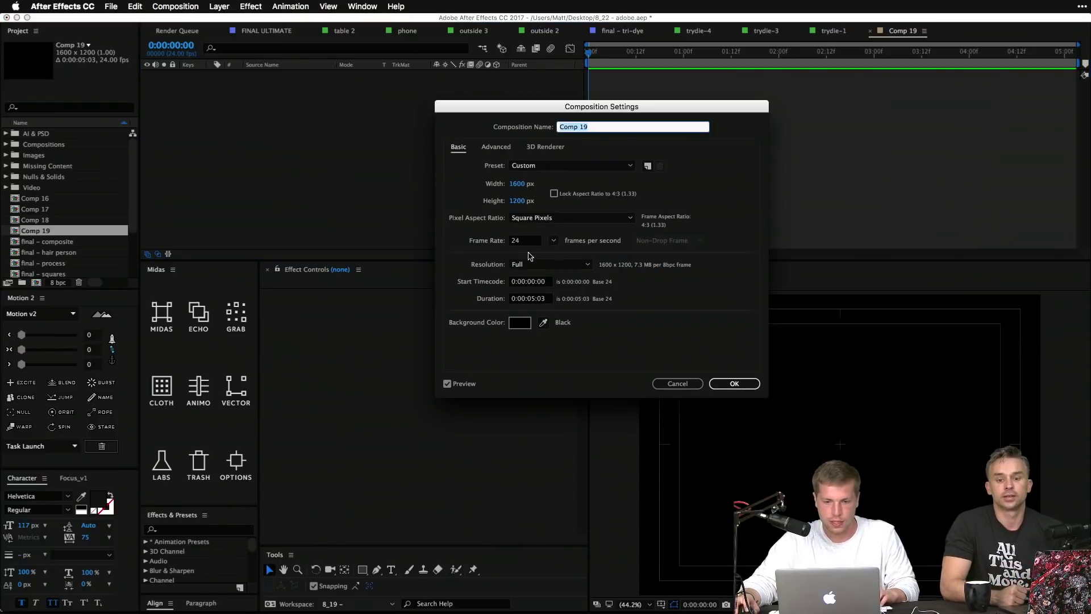
click(520, 322)
text(ffffff)
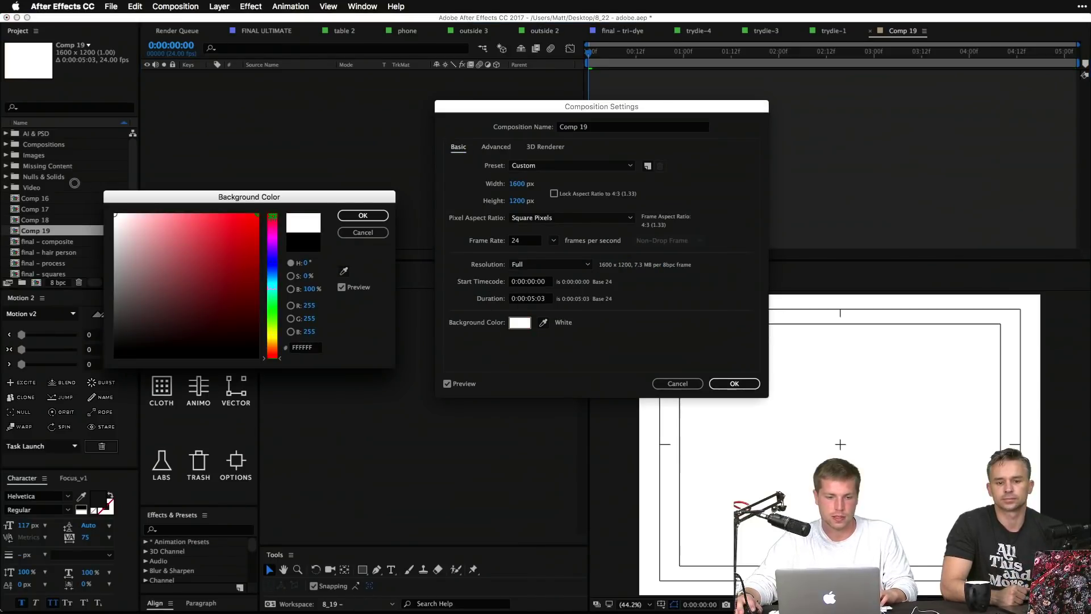
click(362, 216)
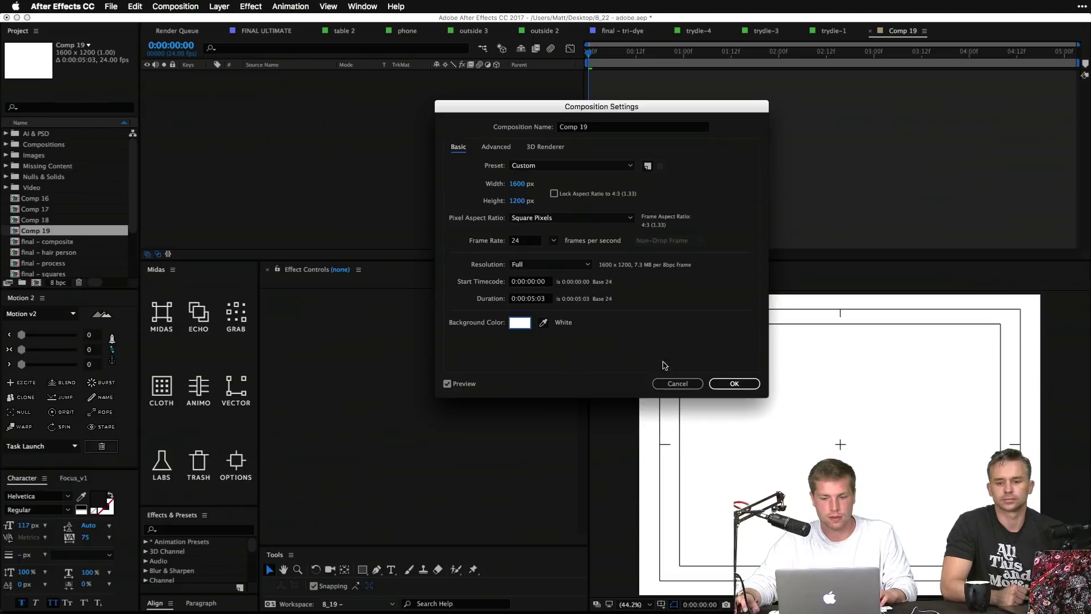
click(733, 384)
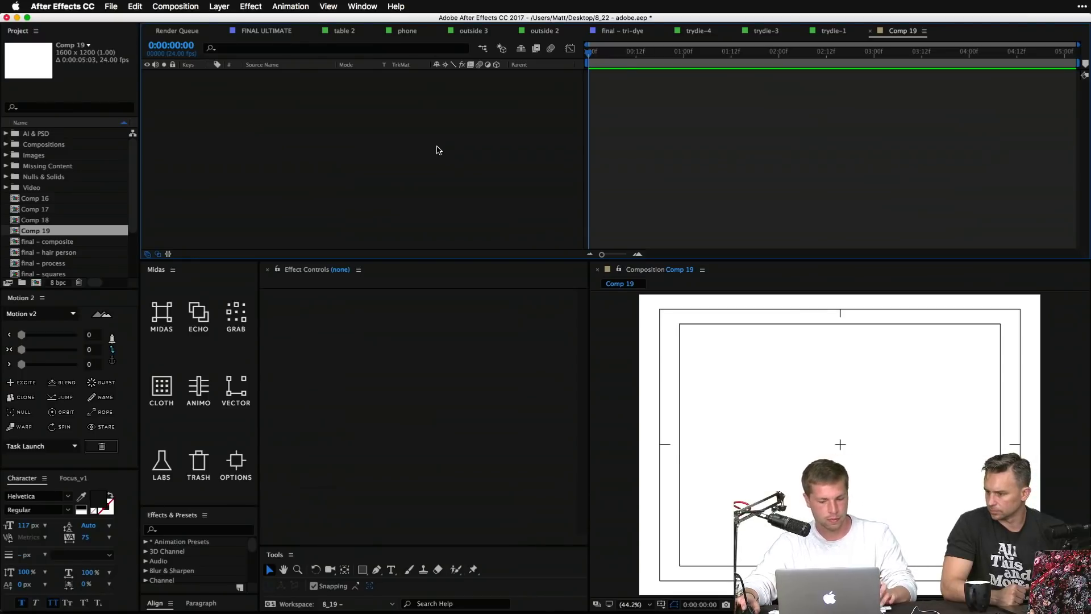
Step: Hide the Title/Action Safe guides and show them again
key(q)
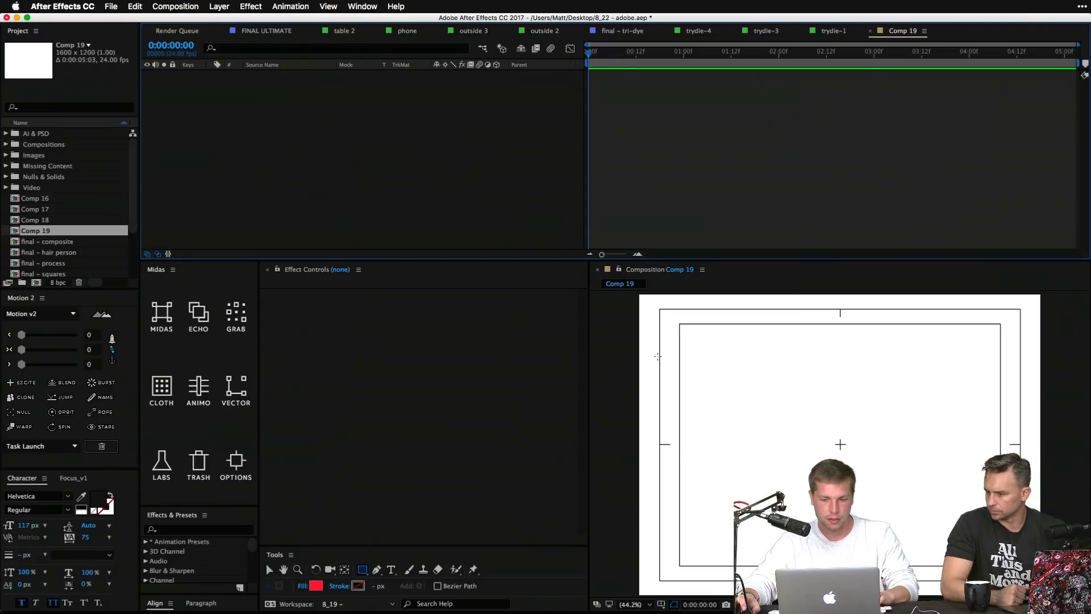
click(661, 605)
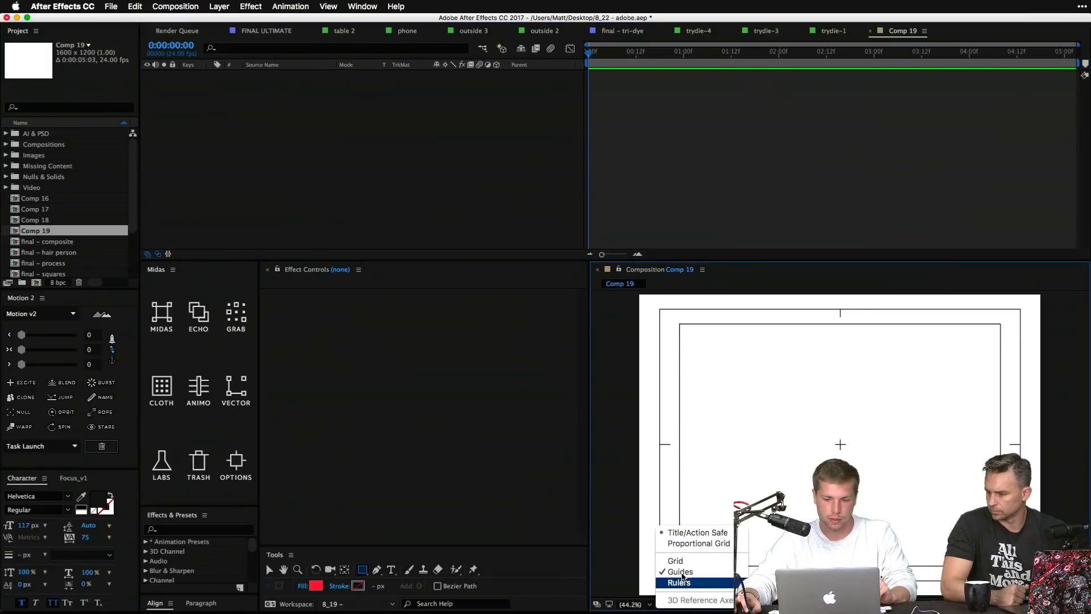
click(700, 533)
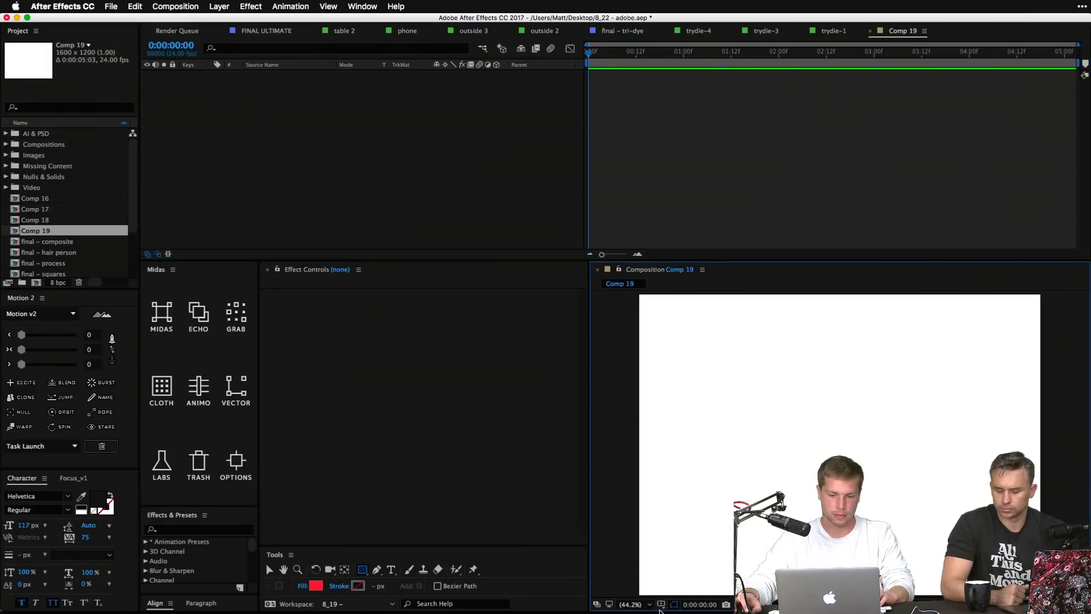
click(662, 606)
click(698, 533)
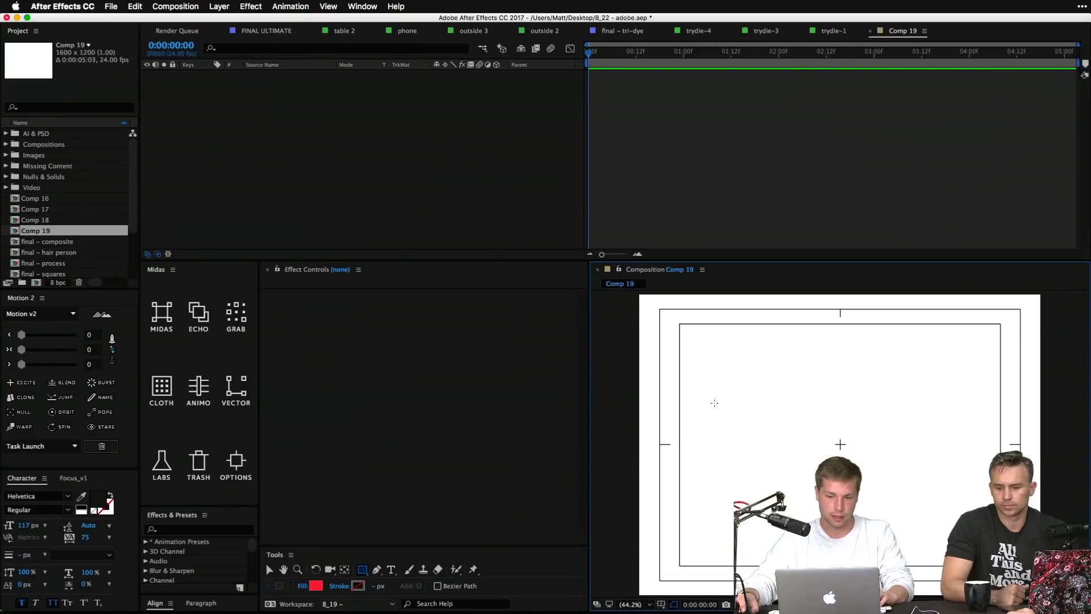
key(v)
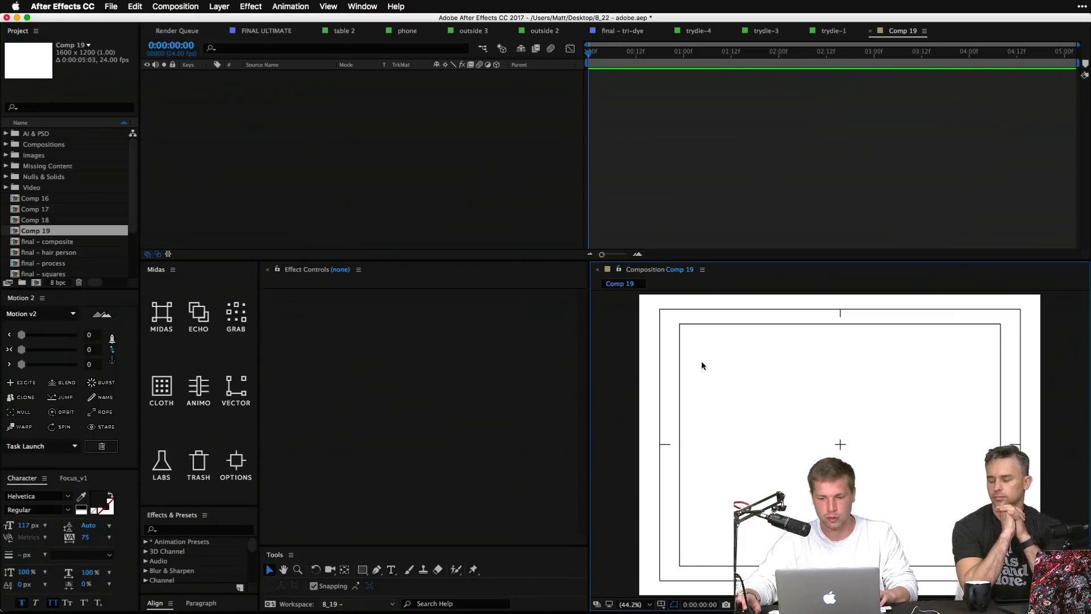
Step: Draw a red square shape layer near the middle of the composition and center its anchor point with Motion 2
key(q)
drag(811, 418, 872, 479)
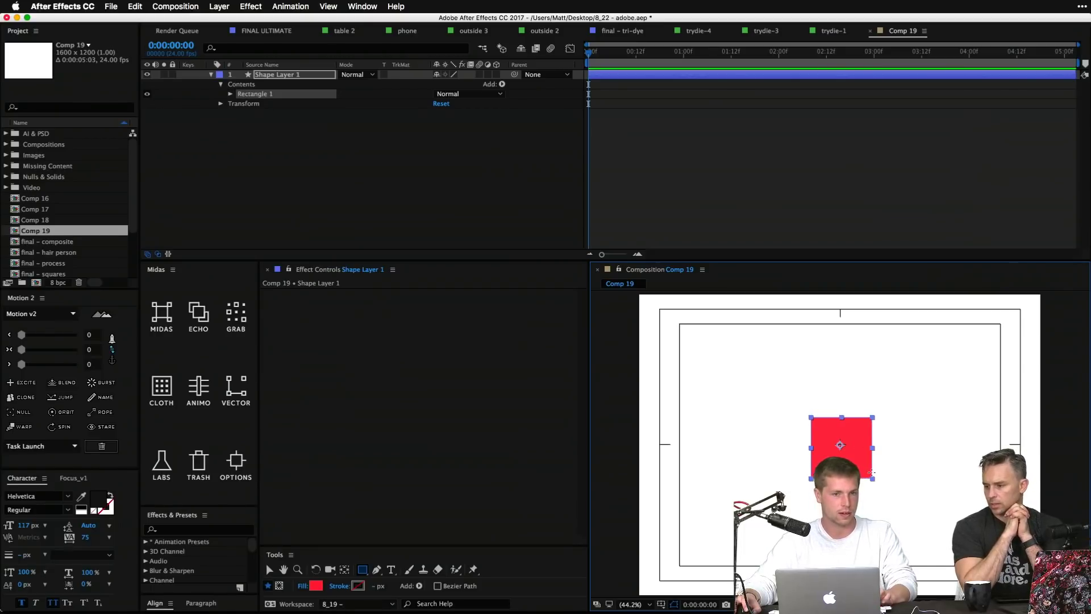
key(v)
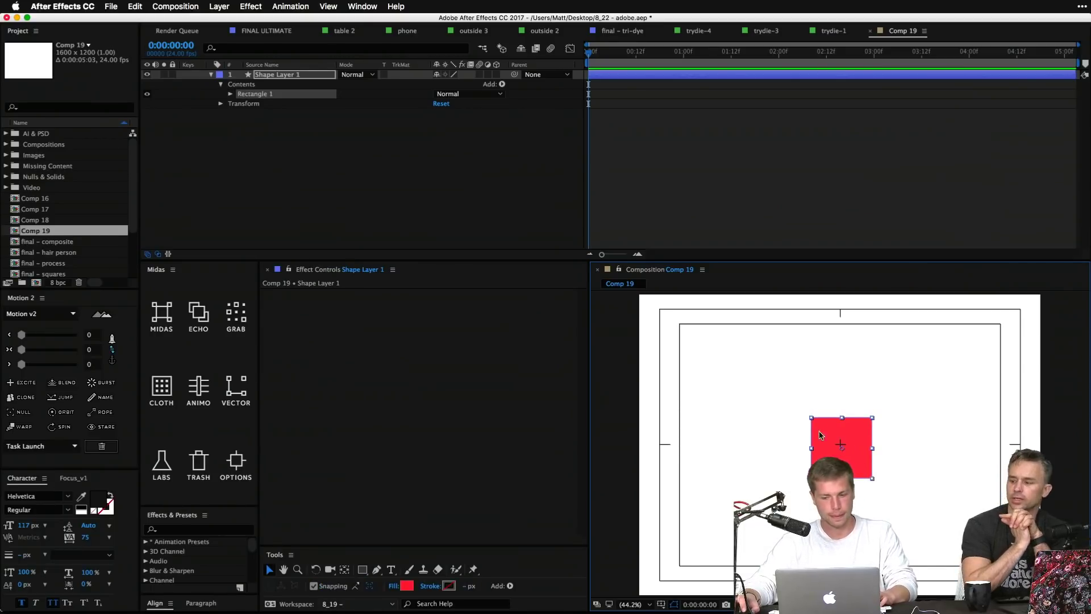
click(857, 445)
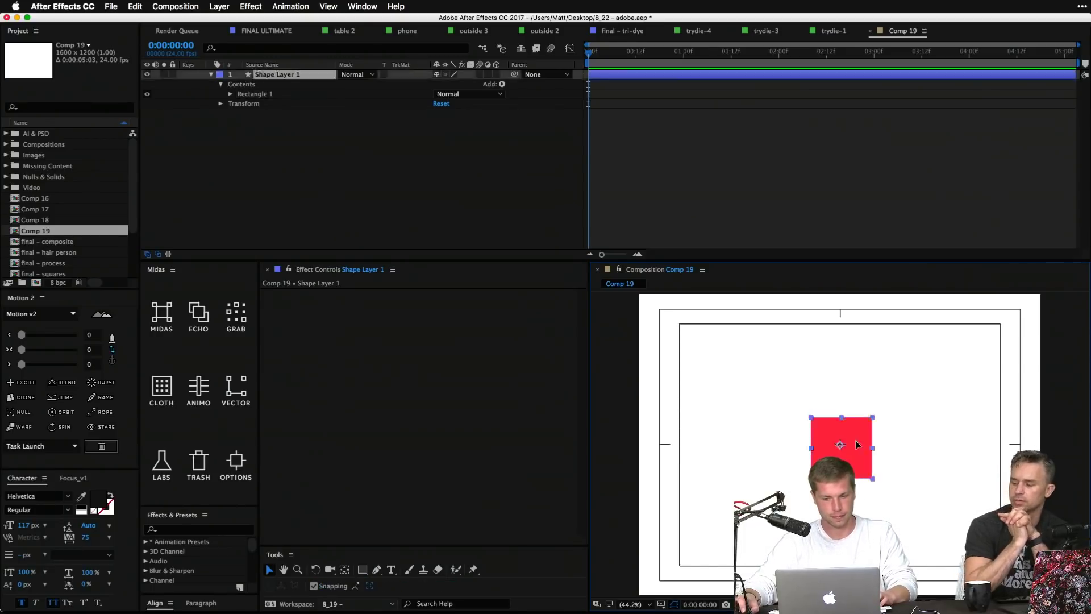
click(112, 338)
click(81, 350)
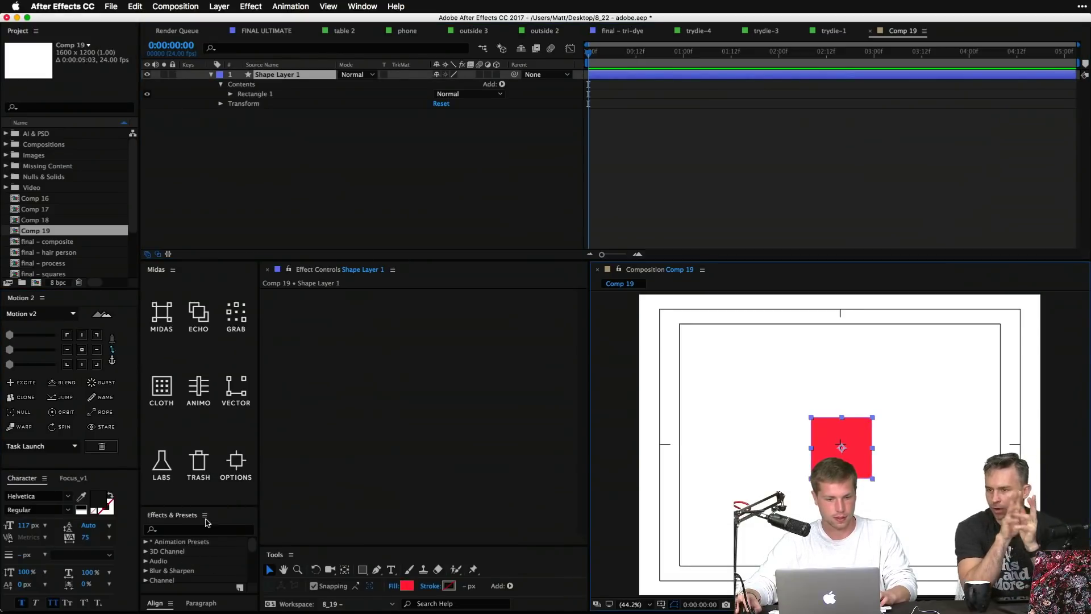
Step: Enlarge the Effects & Presets and Align panels, and center the square horizontally and vertically in the composition
drag(198, 505, 194, 398)
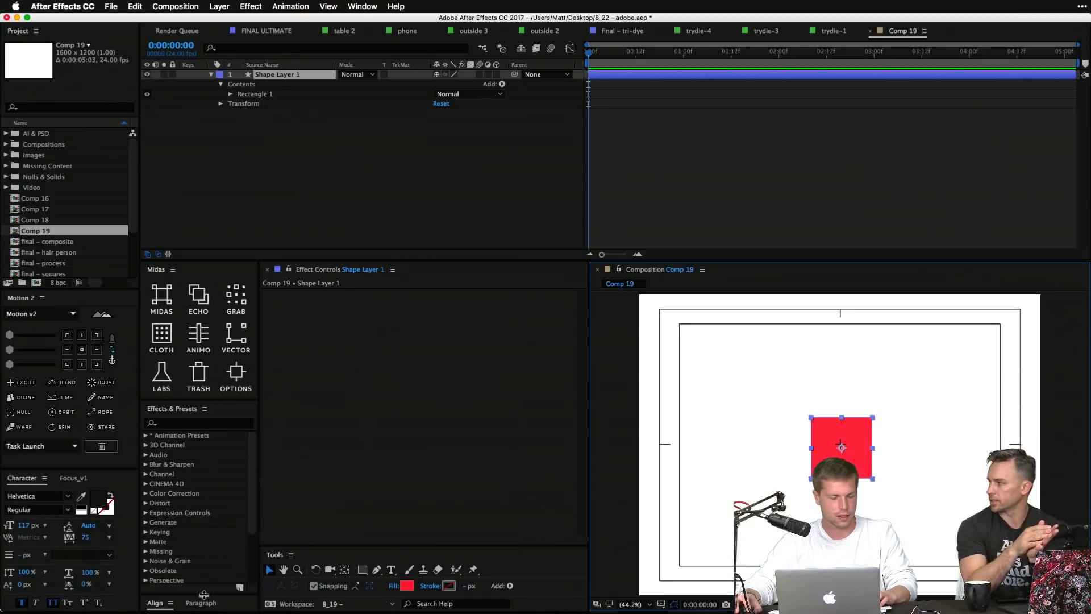
drag(206, 593, 205, 541)
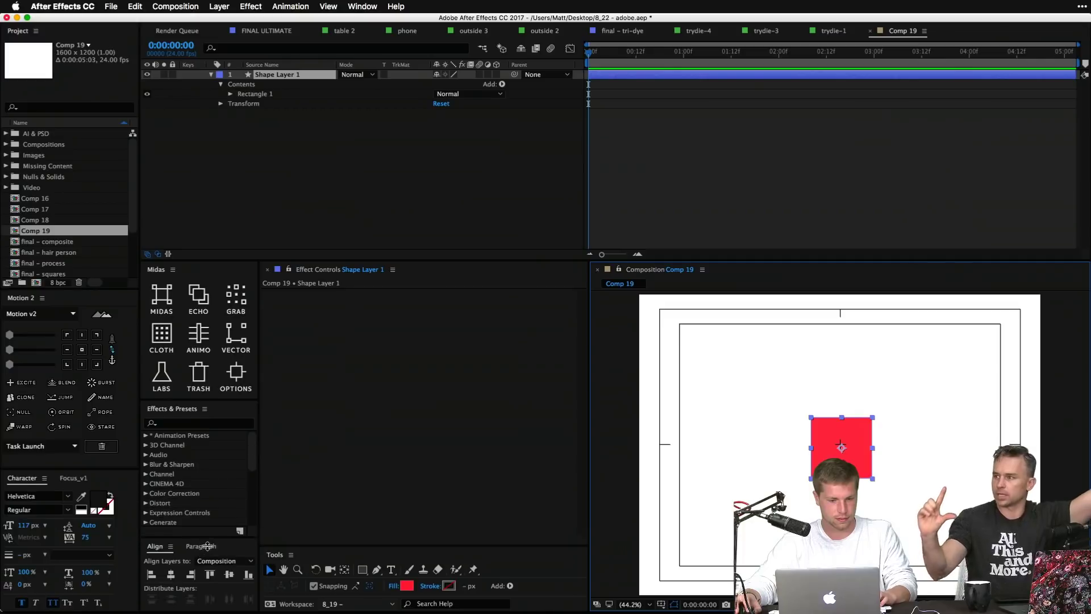
click(172, 575)
click(229, 574)
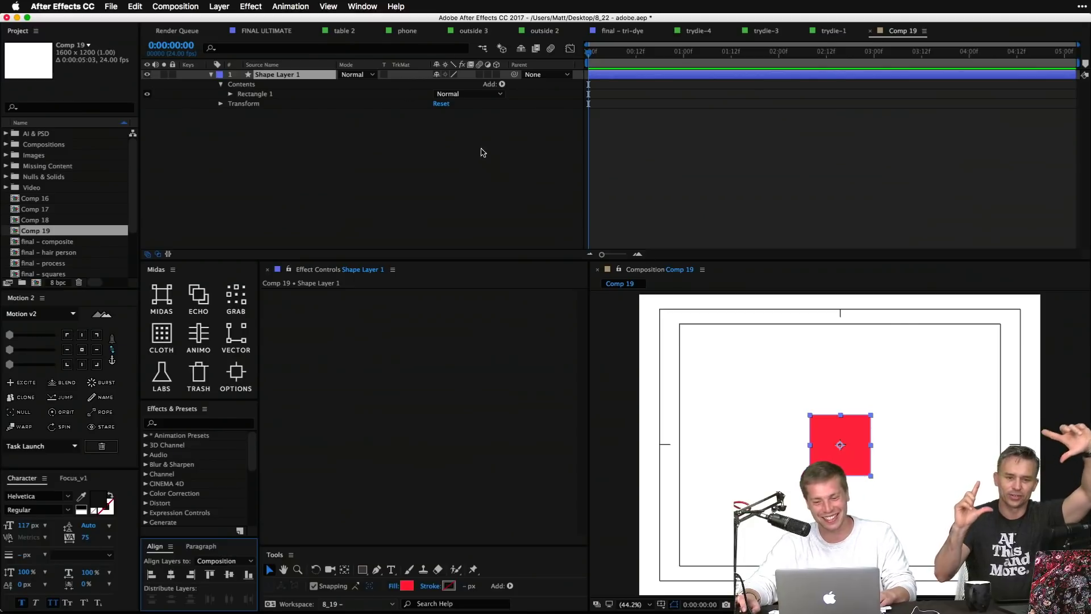
Step: Move the current time to 0:00:02:00 and reveal the square layer's Position, Scale and Rotation properties
click(608, 107)
drag(628, 56, 779, 66)
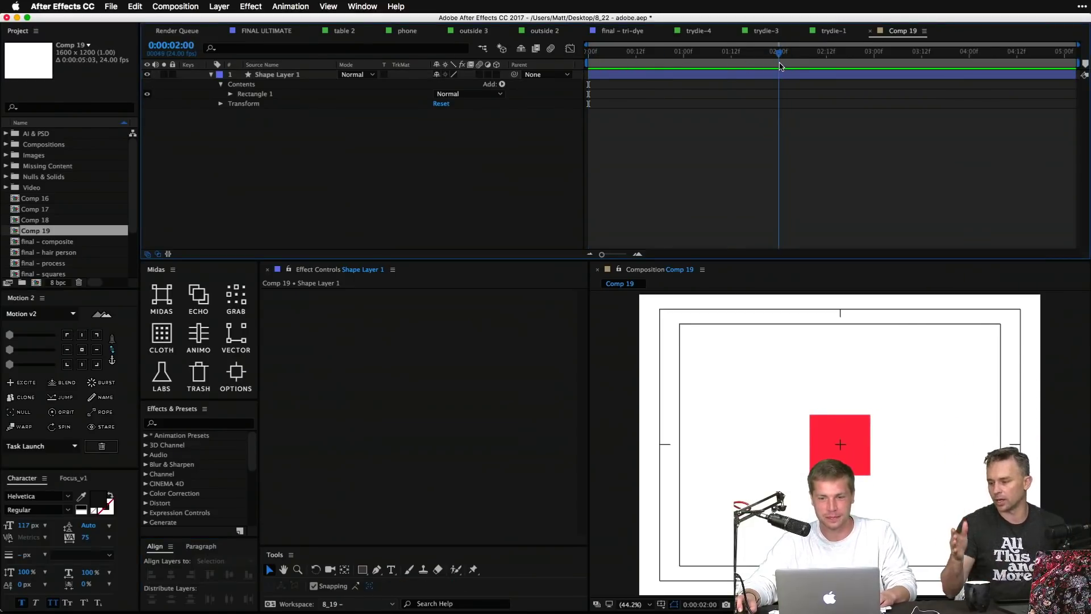
click(293, 75)
key(r)
key(shift+p)
key(shift+s)
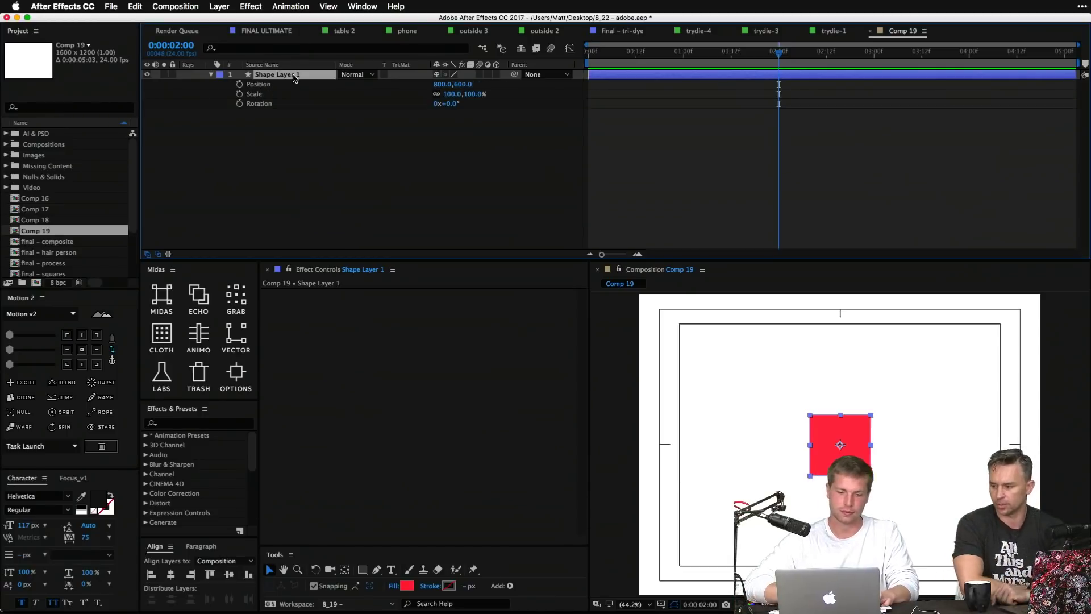
click(352, 181)
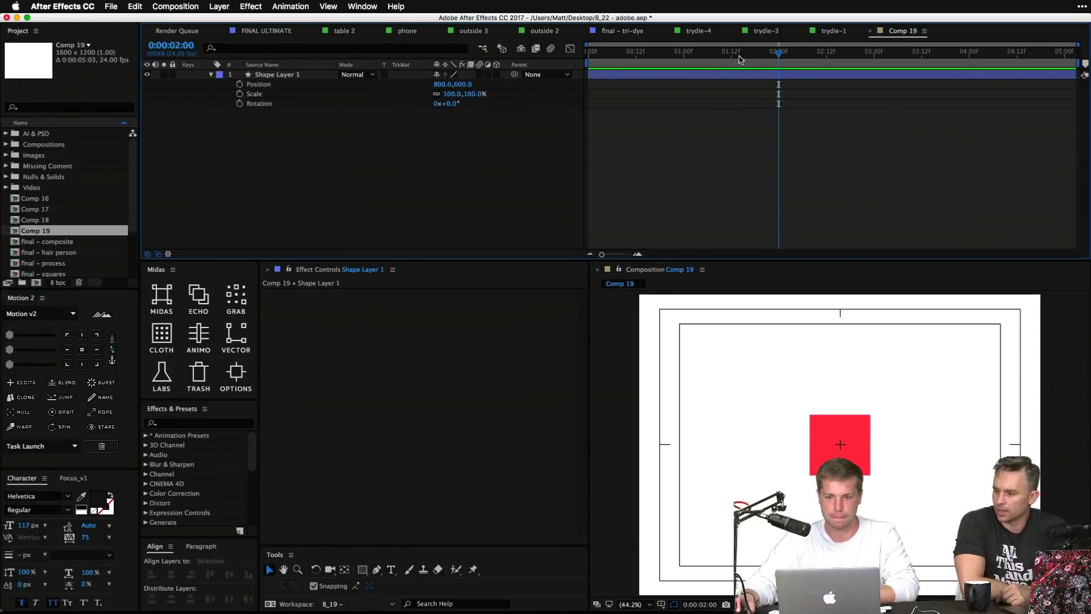
Step: Move the current time to 0:00:01:04 and delete the square's shape layer
drag(740, 55, 700, 60)
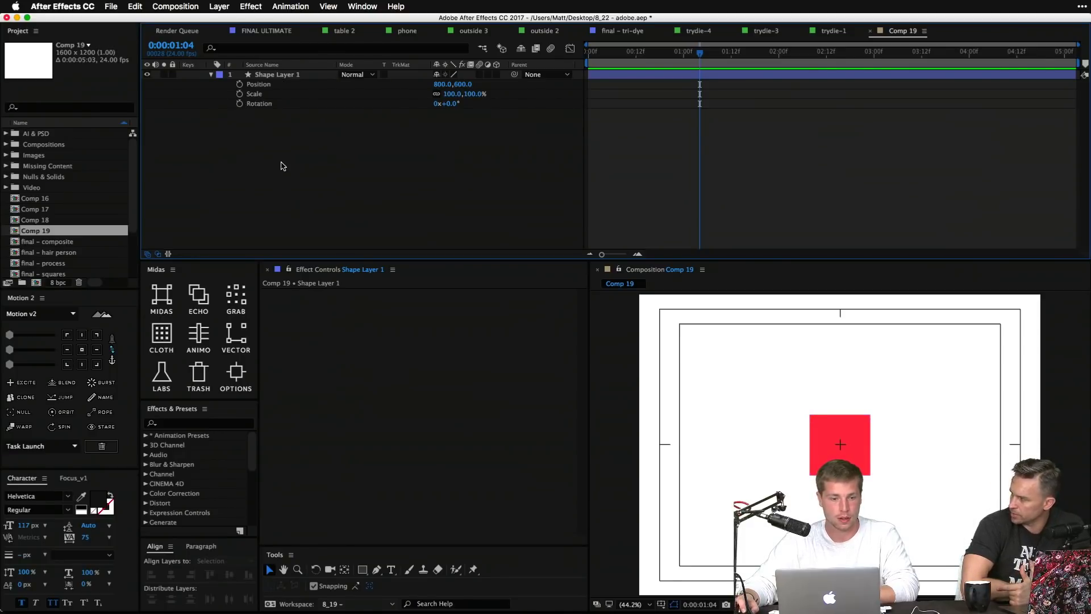
drag(293, 157, 250, 73)
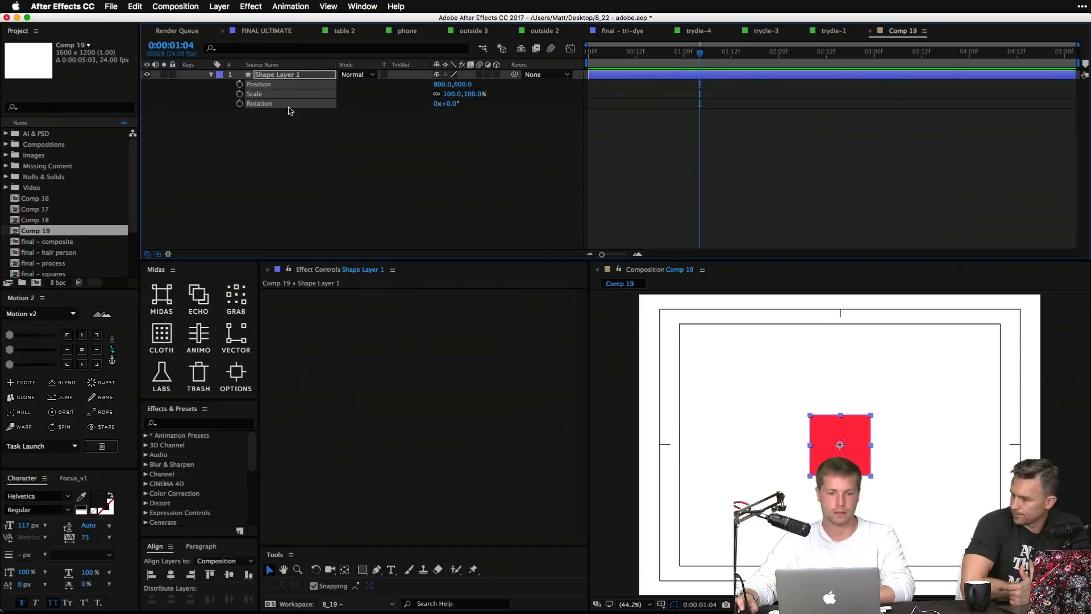
key(Delete)
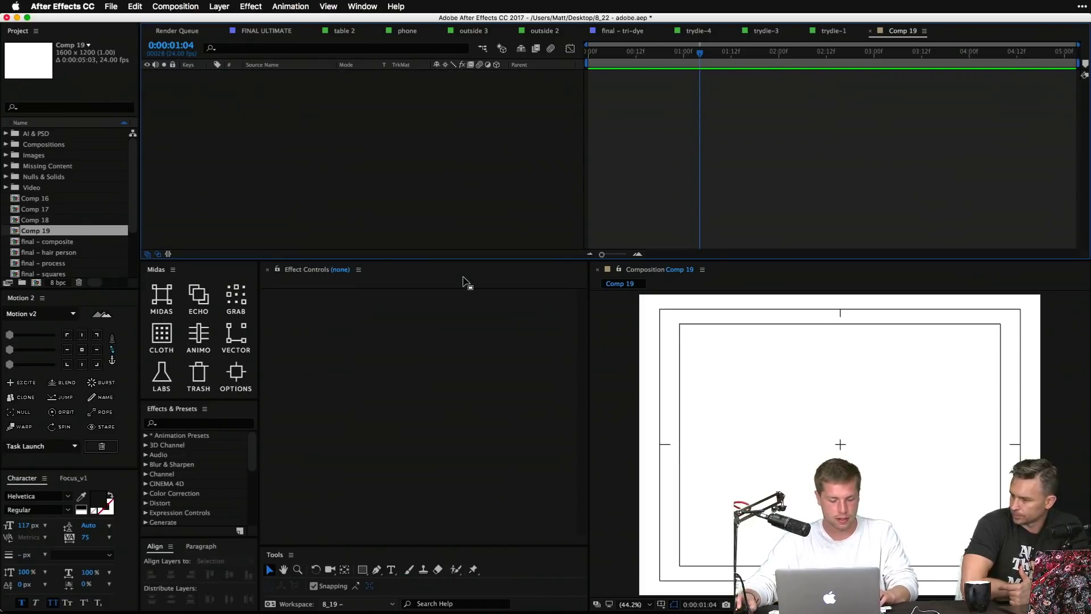
Step: Draw a straight two-point path as a new shape layer with the Pen tool and select its Path property
key(g)
click(787, 493)
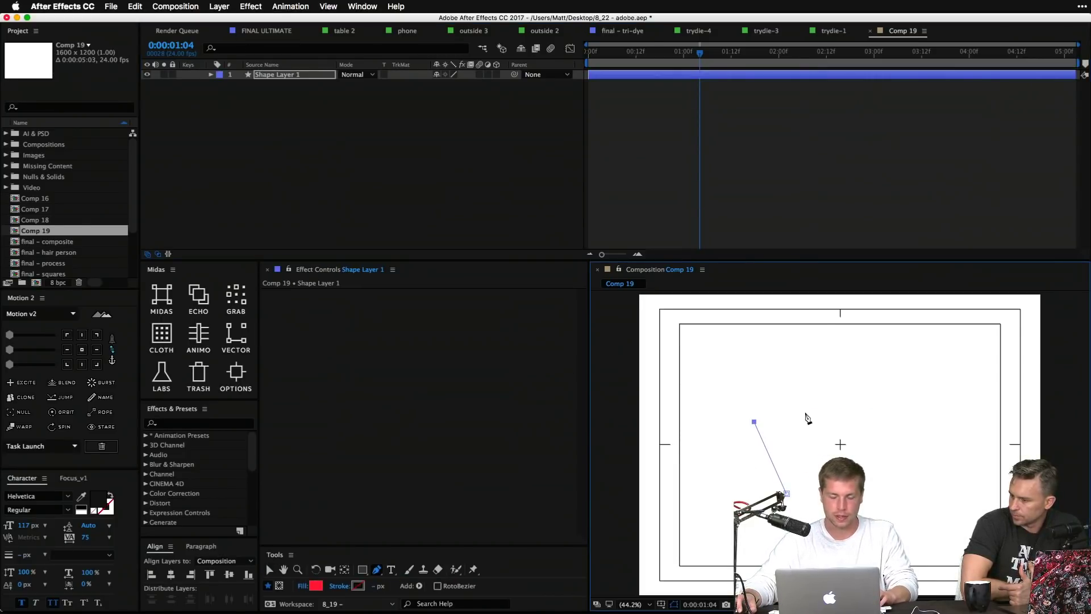
click(442, 162)
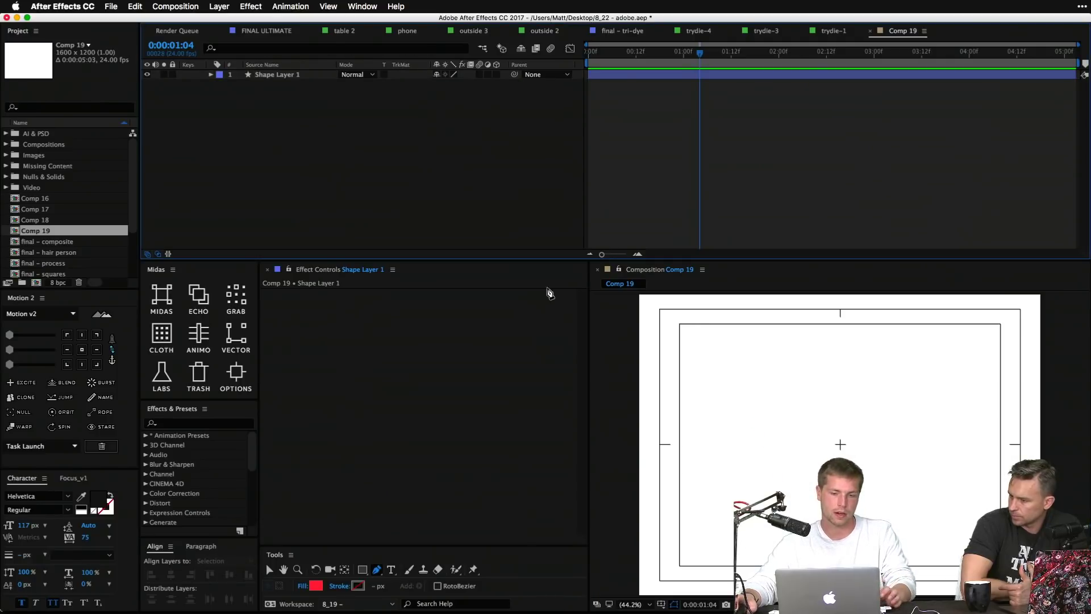
click(212, 76)
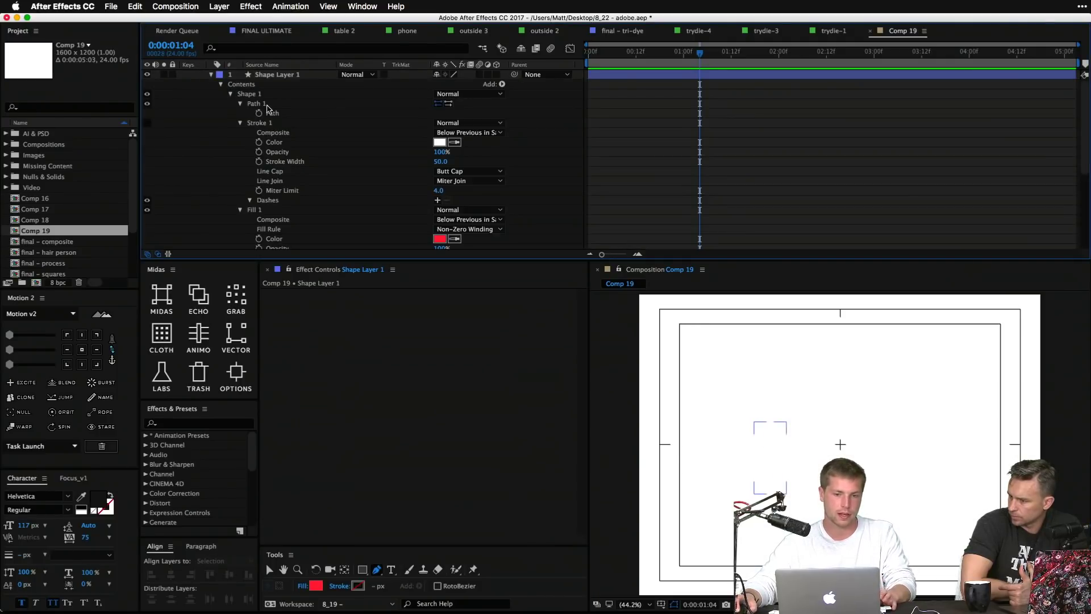
click(279, 113)
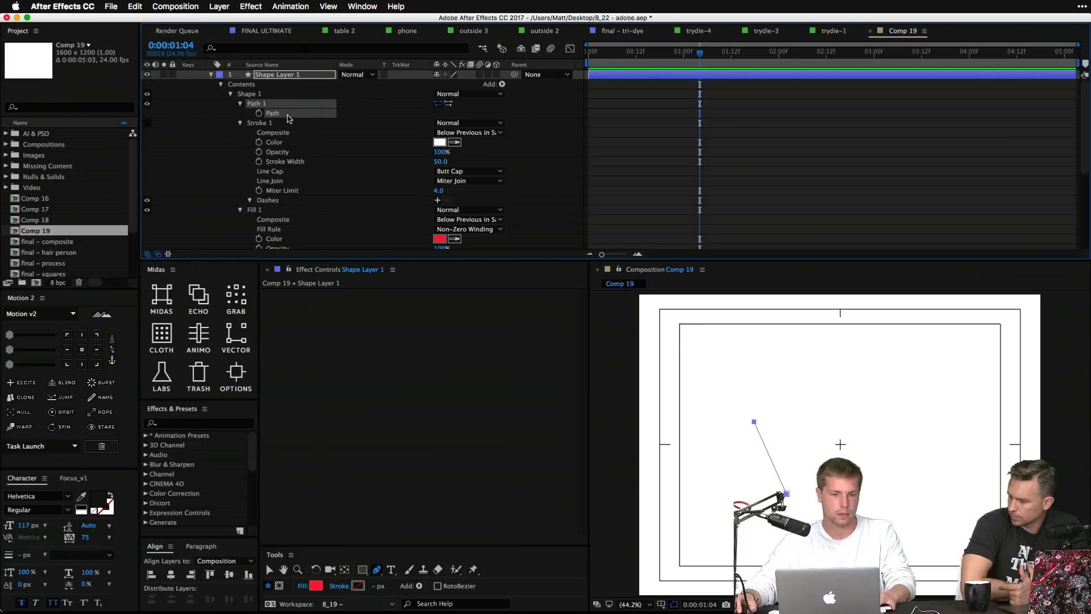
Step: Launch Adobe Illustrator CC 2017 using the app launcher
key(super+space)
text(ill)
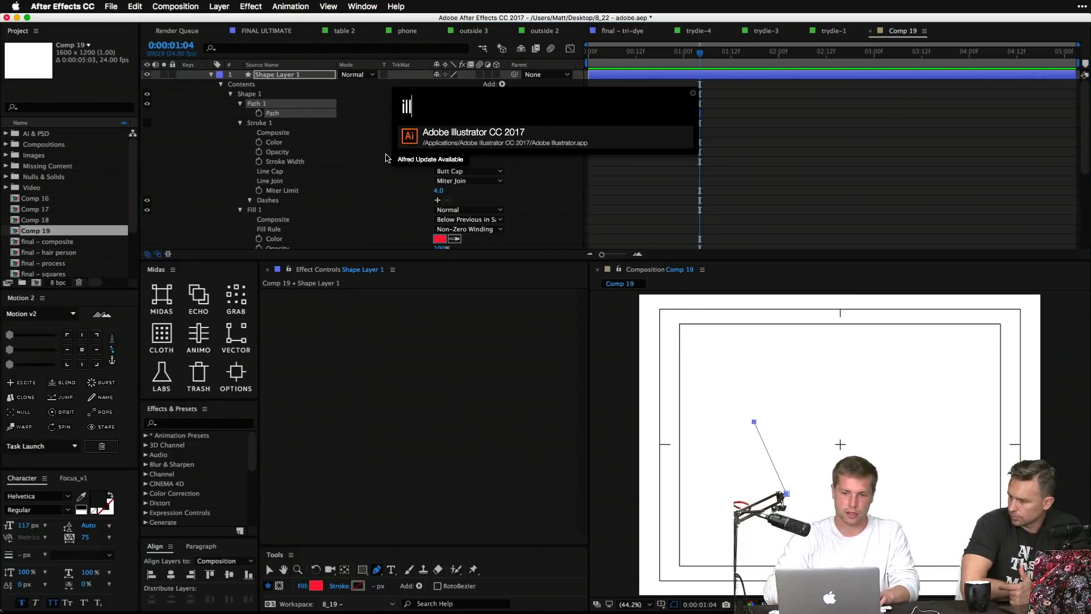
key(Return)
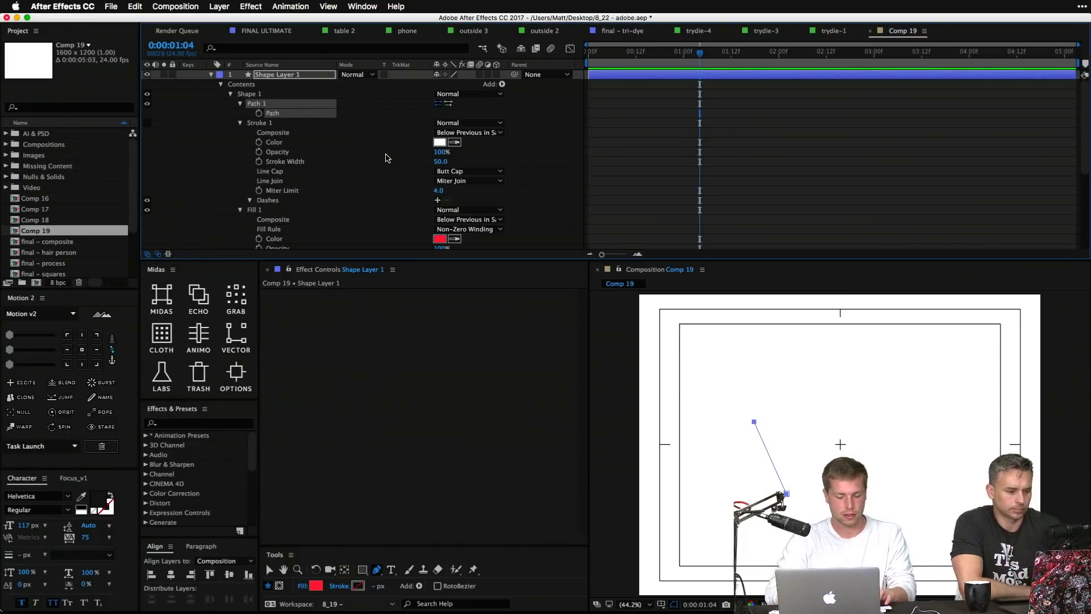
Step: Try a random search in the app launcher, then calculate 540*56 with it
key(super+space)
text(i)
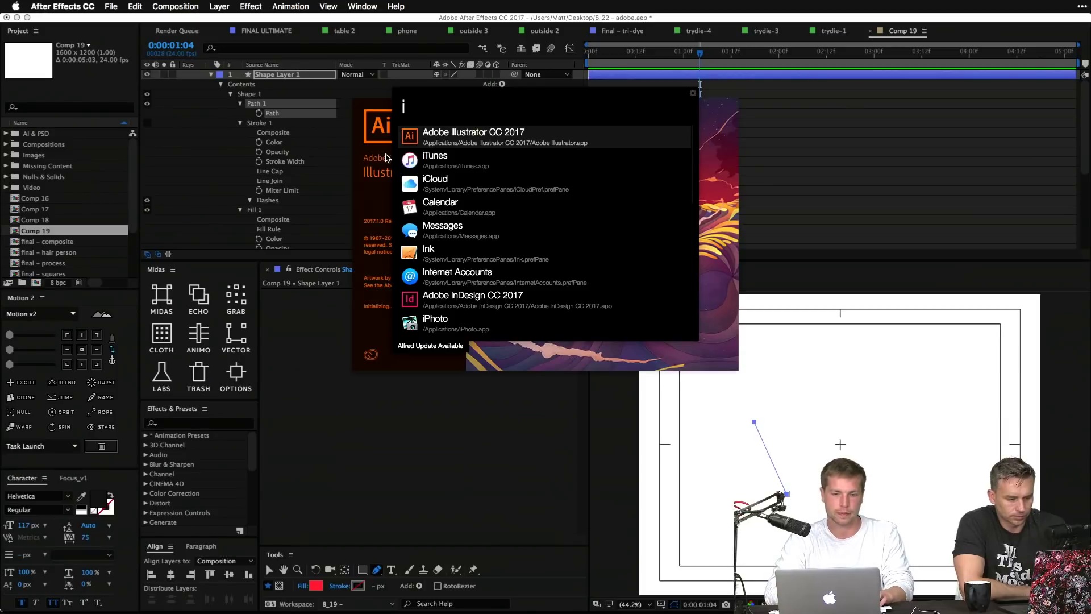
text(lkdslkjdsfalk)
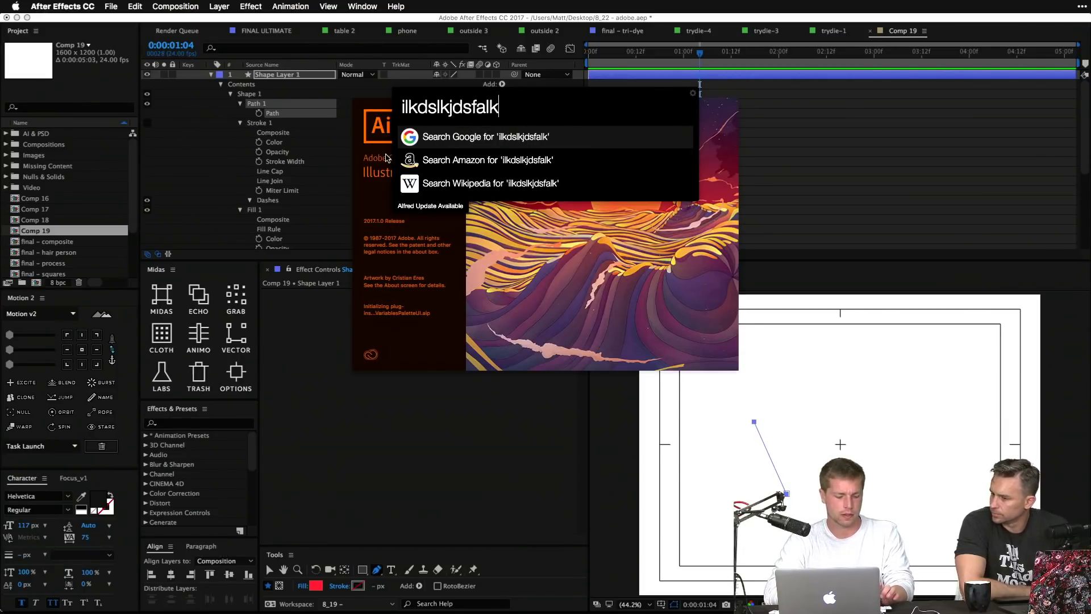
key(super+a)
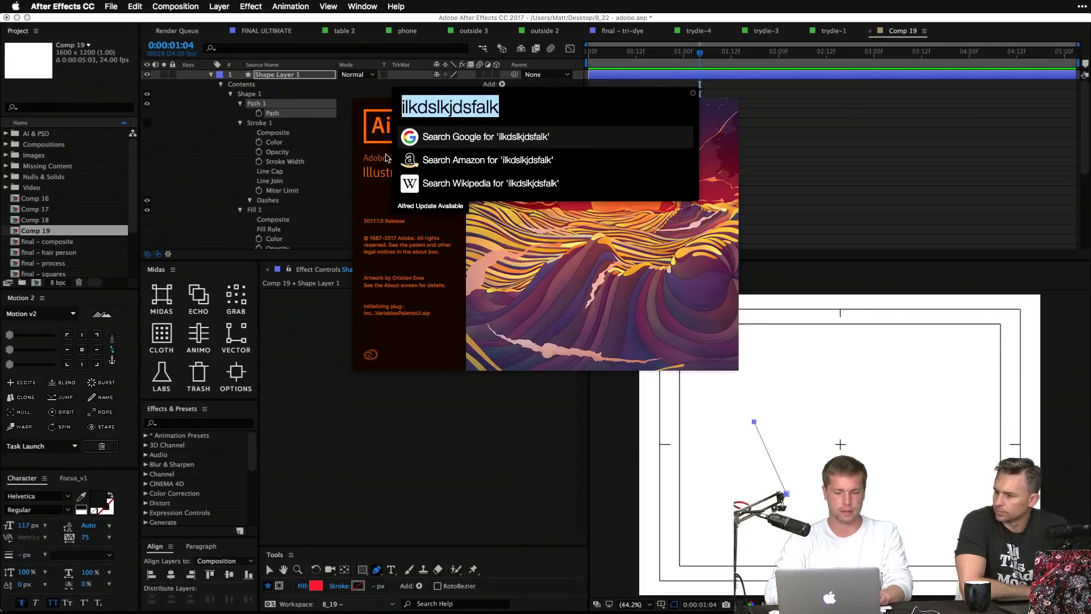
text(540*56)
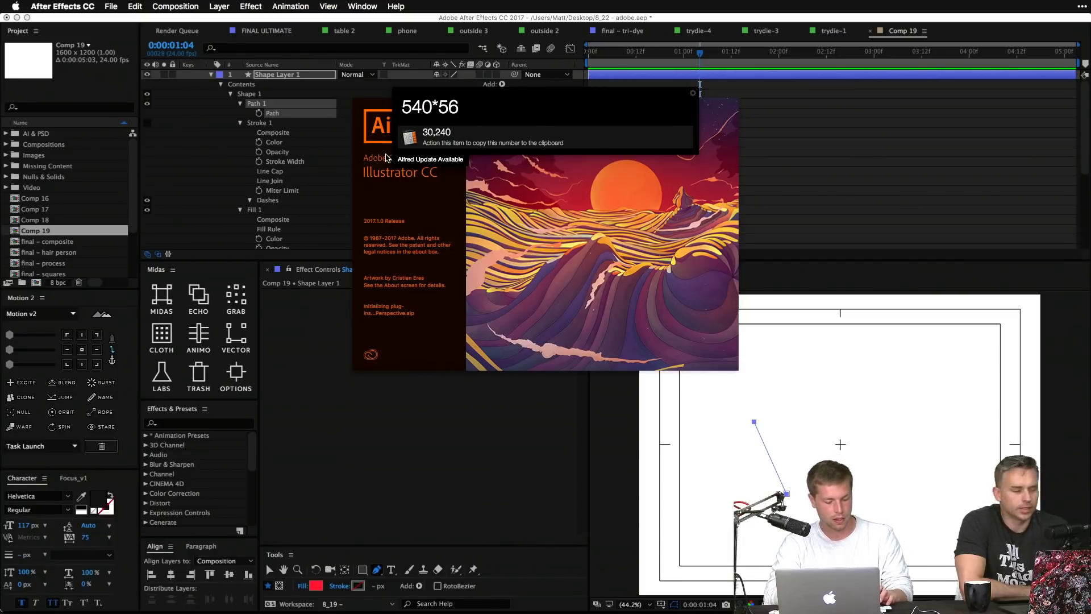
key(Return)
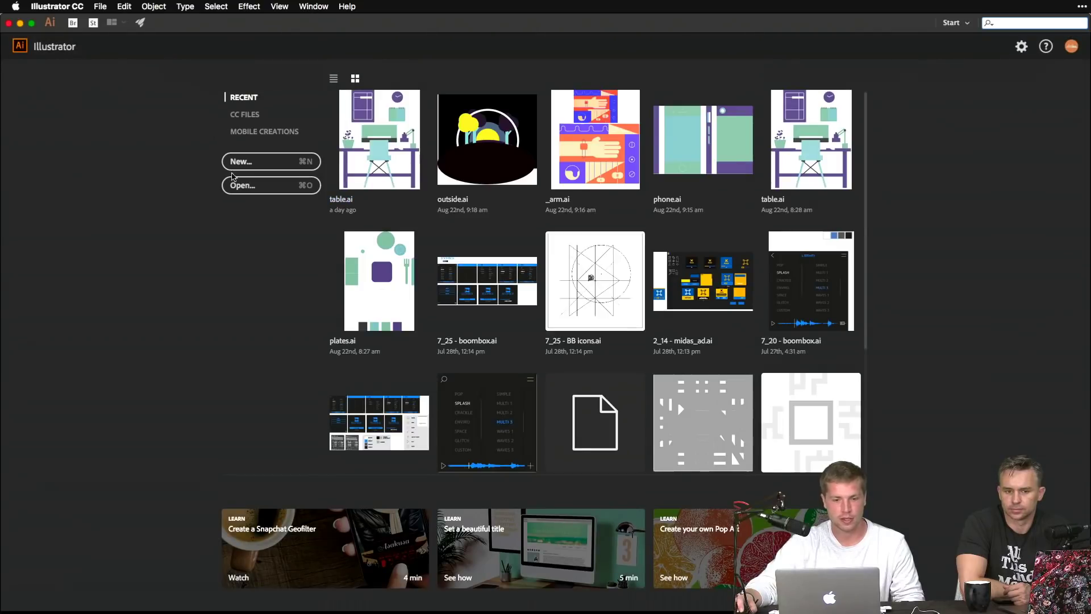
Step: Create a new 1920 x 1080 px RGB document in Illustrator
click(253, 163)
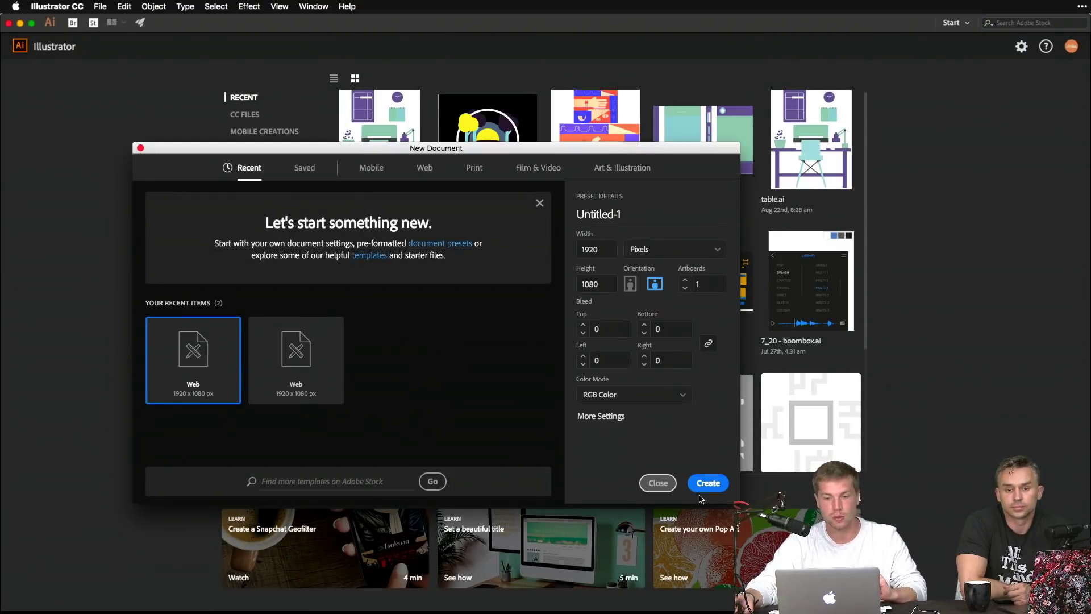
click(708, 483)
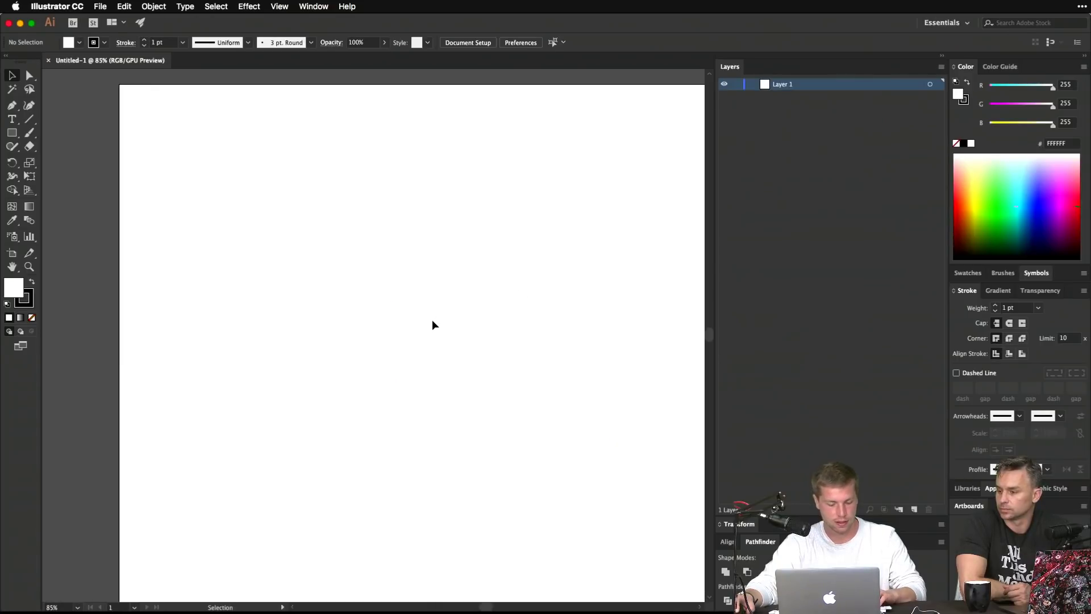
Step: Draw a closed eight-point polygon about 601 x 420 px with a V-shaped notch in its upper edge using the Pen tool
key(p)
click(373, 435)
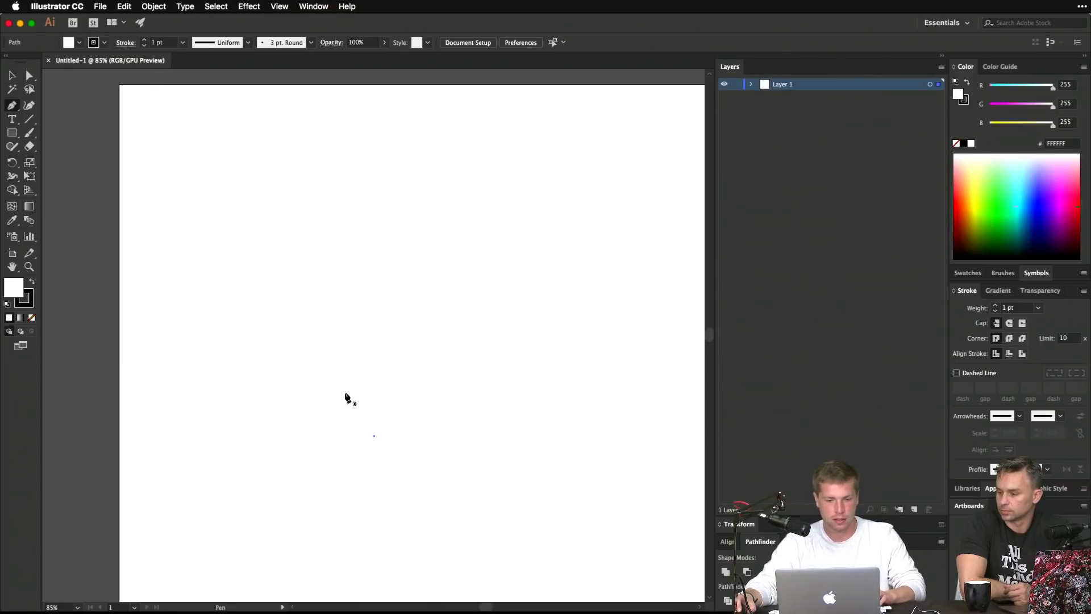
click(323, 323)
click(422, 265)
click(498, 344)
click(571, 265)
click(613, 382)
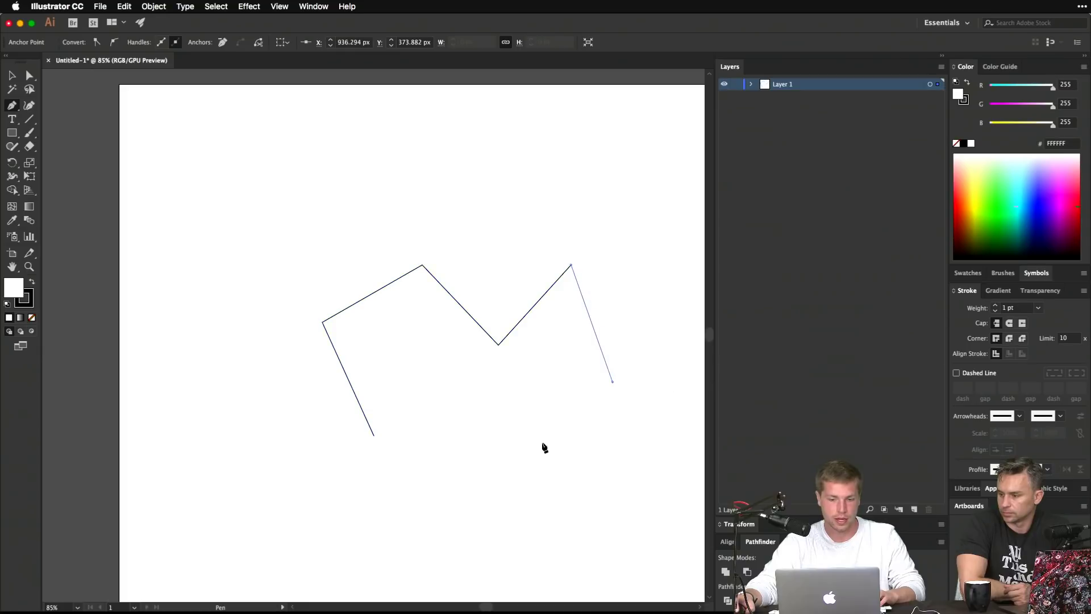
click(539, 445)
click(464, 467)
click(374, 435)
Step: Move the polygon up and to the left on the artboard and swap its fill and stroke so it is filled black
key(v)
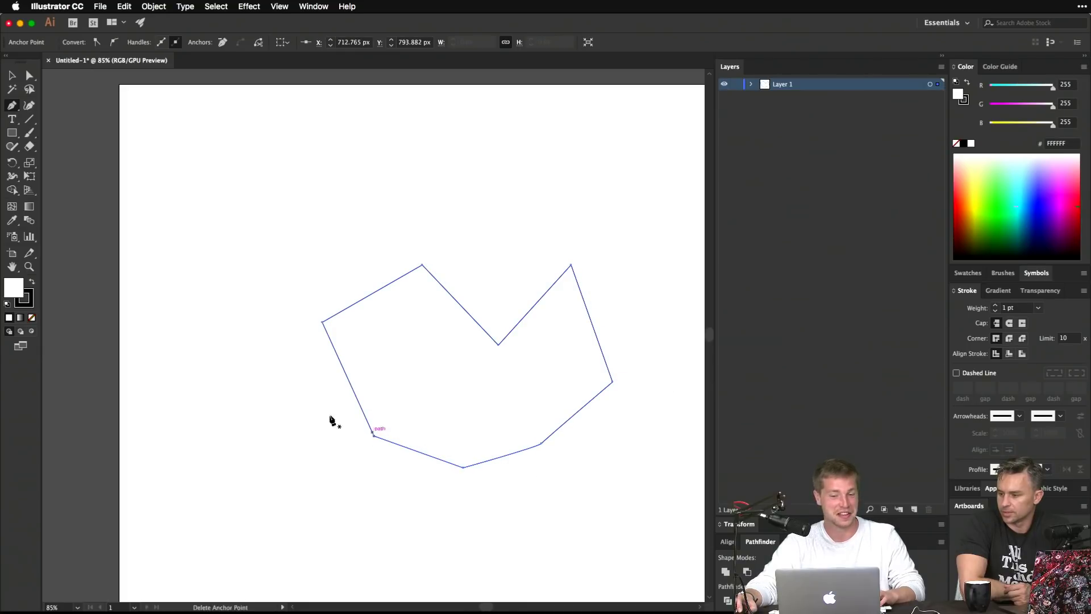
drag(359, 294, 296, 231)
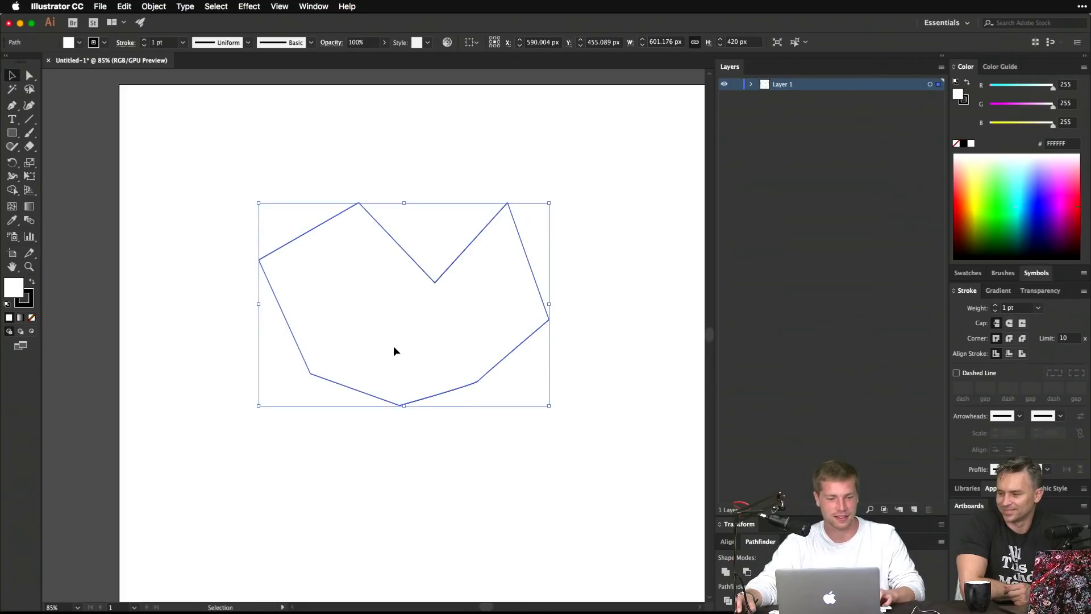
key(shift+x)
key(a)
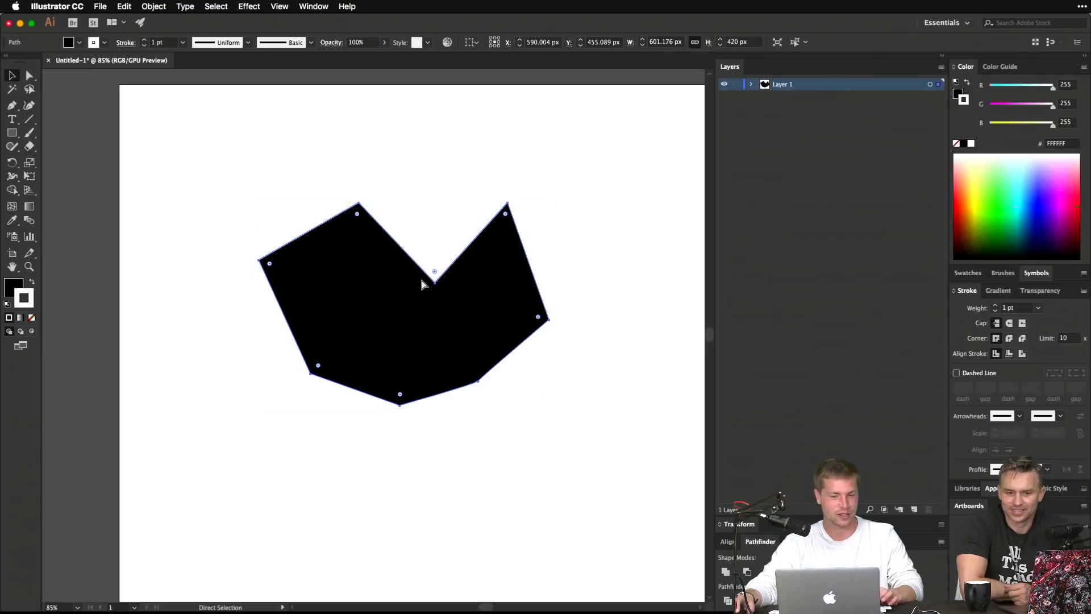
Step: Copy the polygon, switch to After Effects and paste it into the Path property of Shape Layer 1
key(v)
key(ctrl+Up)
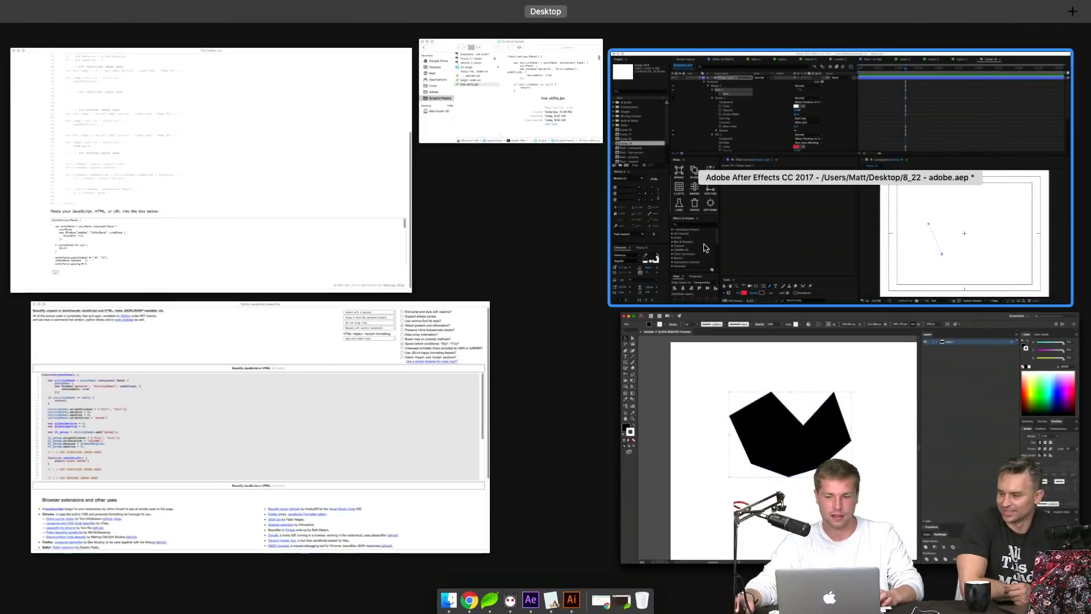
click(795, 171)
key(super+v)
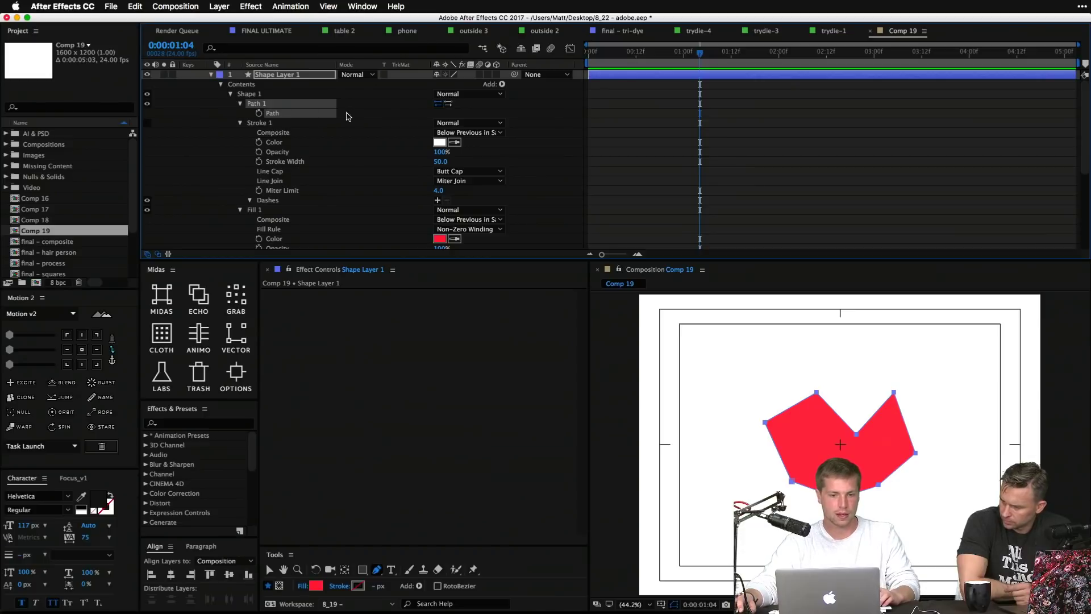
Step: Collapse Shape Layer 1's detailed properties and examine its Transform group and the Path, Stroke and Fill groups of Shape 1
click(222, 86)
scroll(223, 89, down, 1)
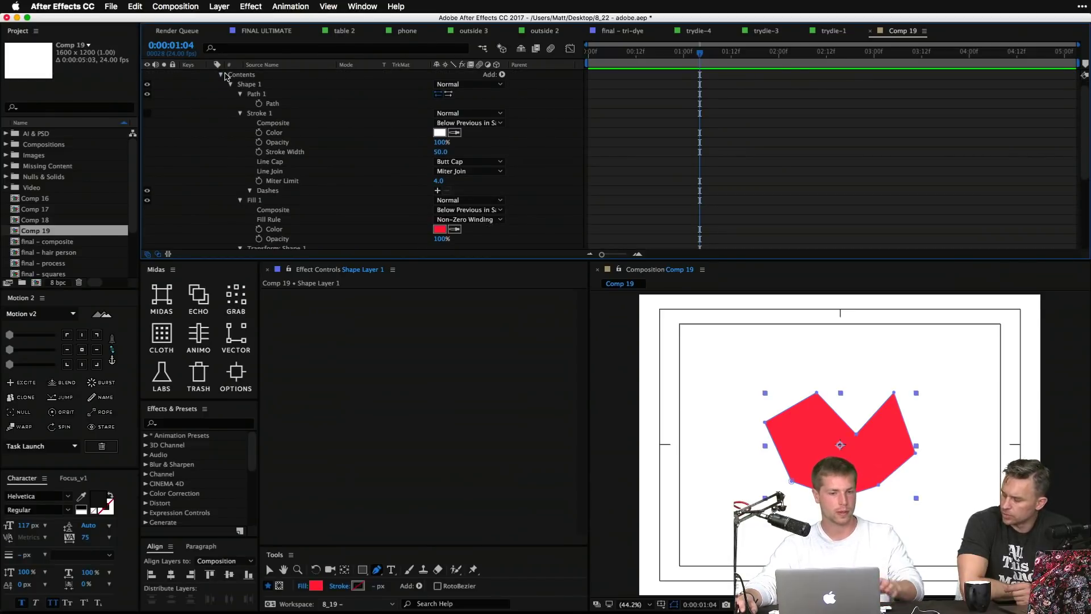
click(222, 76)
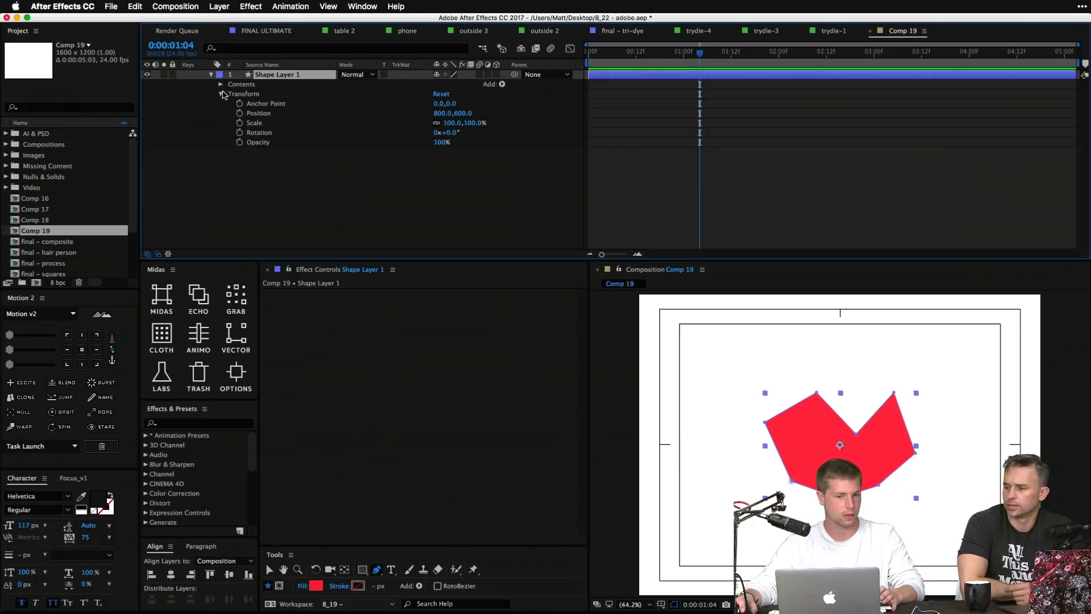
click(222, 94)
click(221, 84)
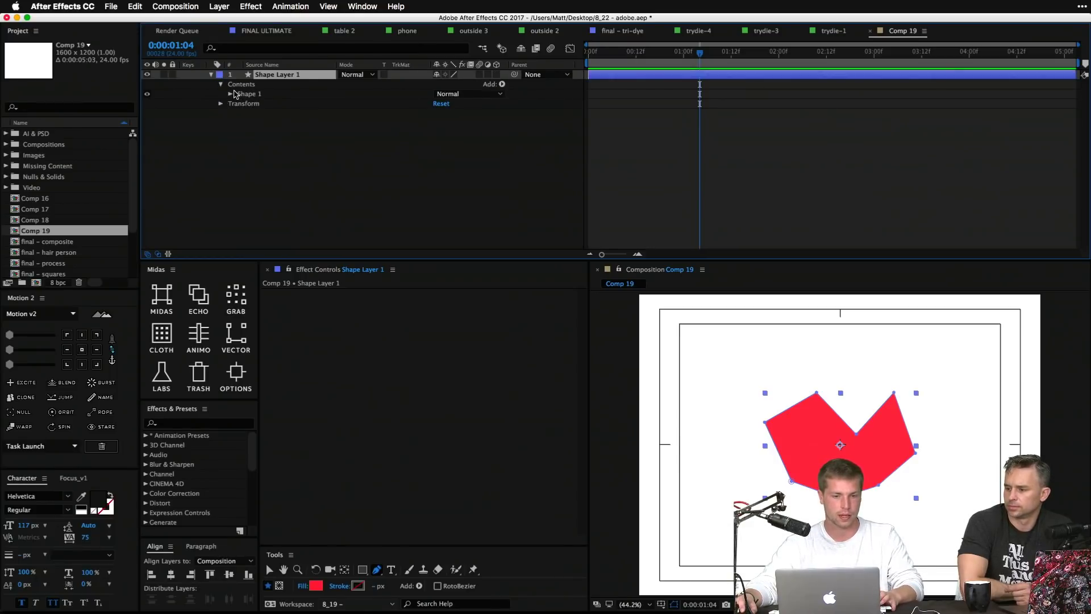
click(231, 95)
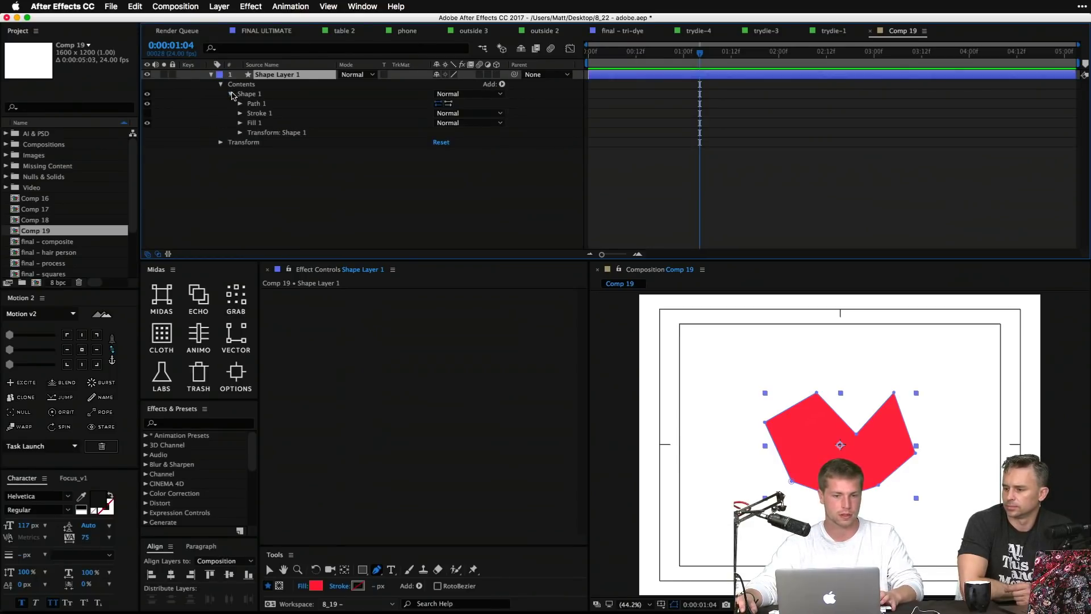
click(240, 124)
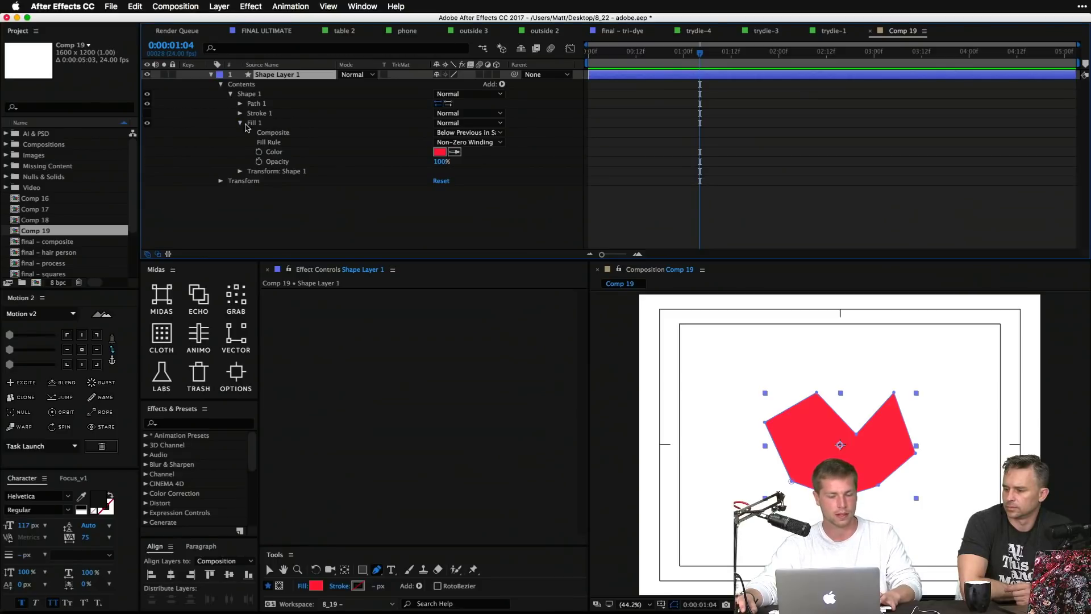
click(240, 123)
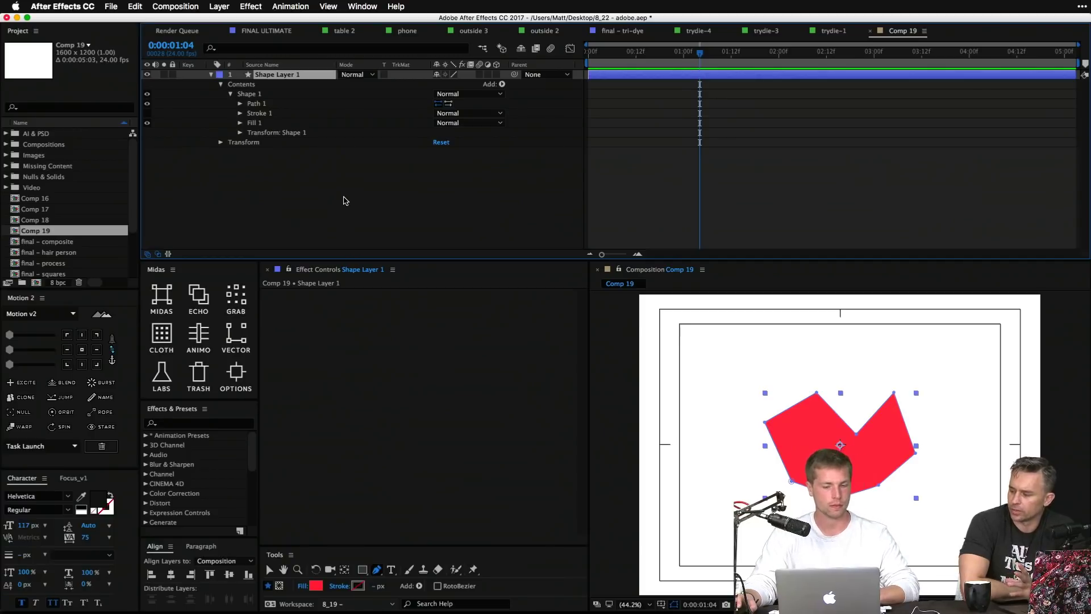
Step: Draw a small closed shape inside the red polygon as a new shape layer and set its fill color to FFFFFF
click(292, 184)
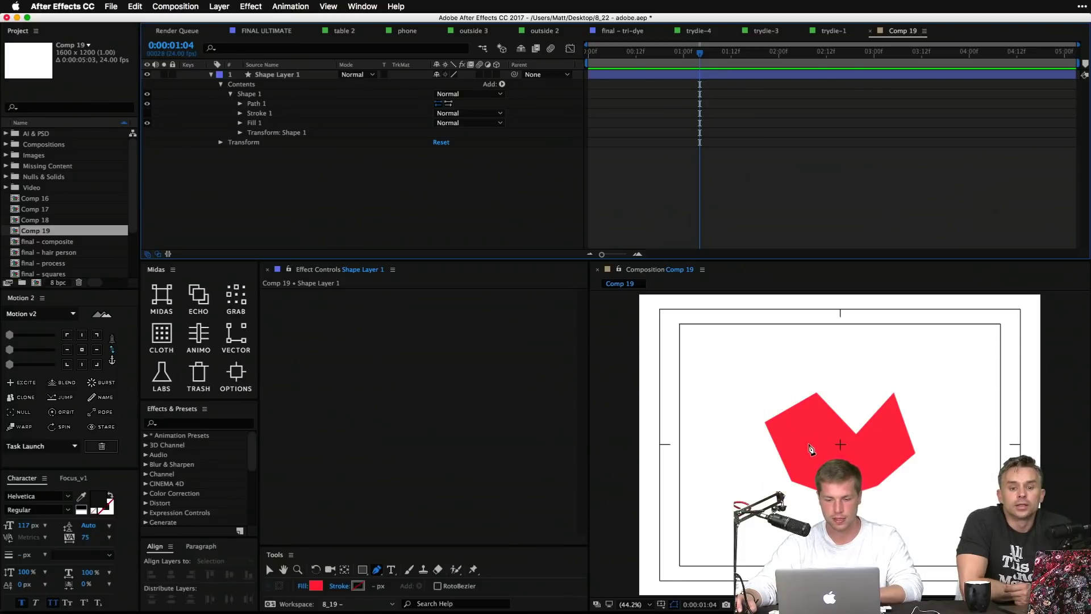
click(807, 458)
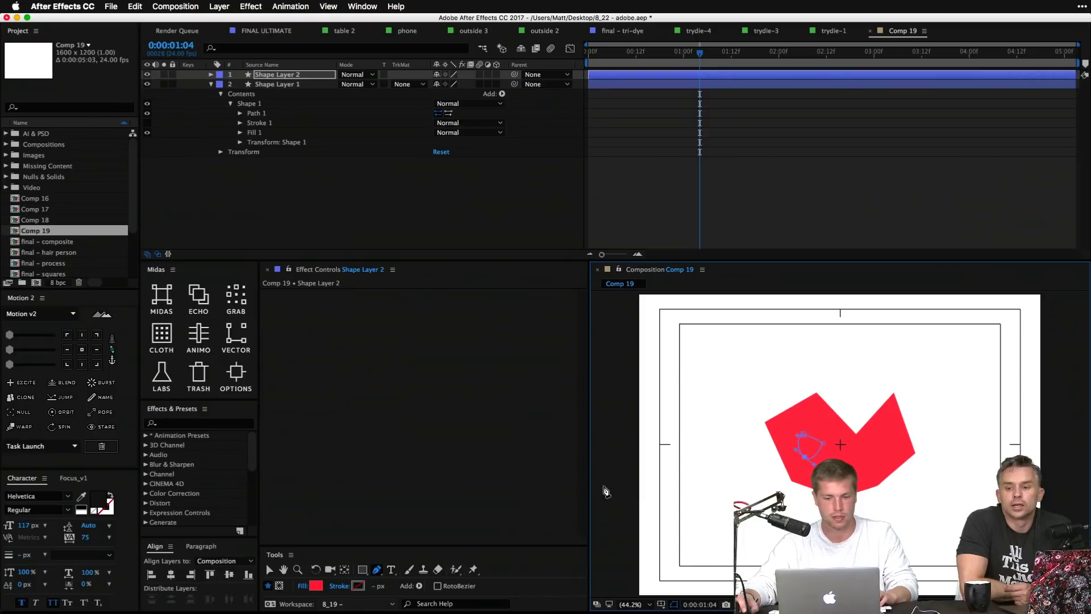
click(316, 585)
drag(175, 306, 46, 153)
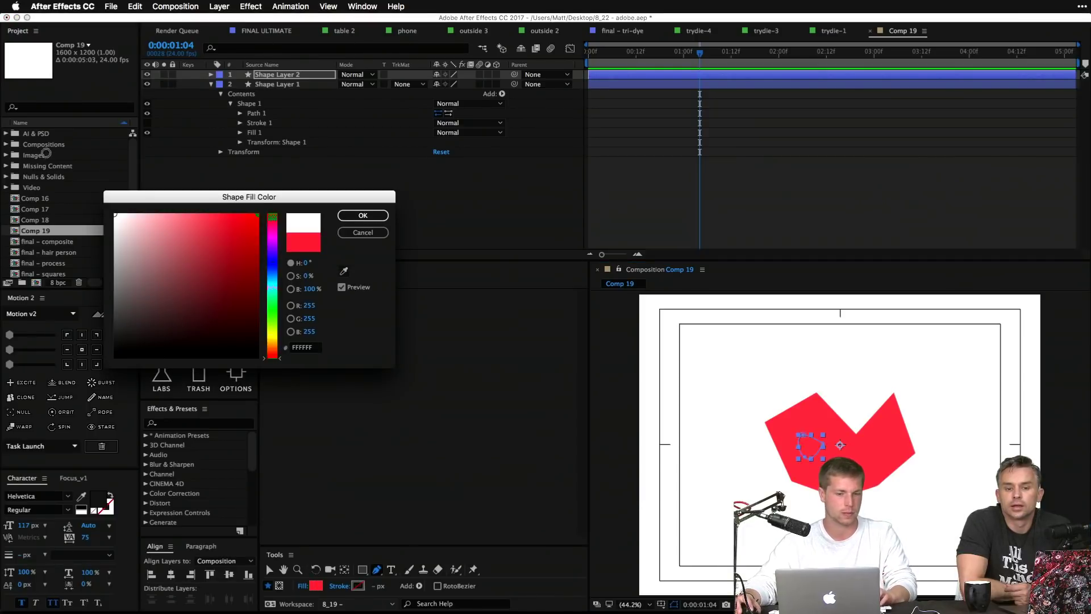
click(361, 216)
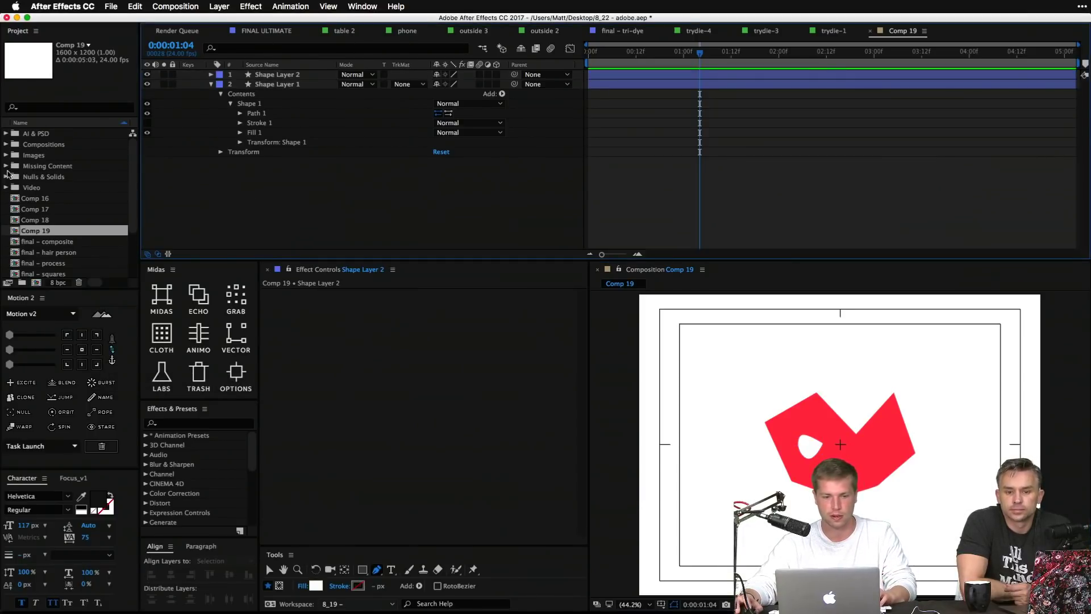
Step: Delete Shape Layer 2 and Shape Layer 1 from Comp 19
shift+click(273, 84)
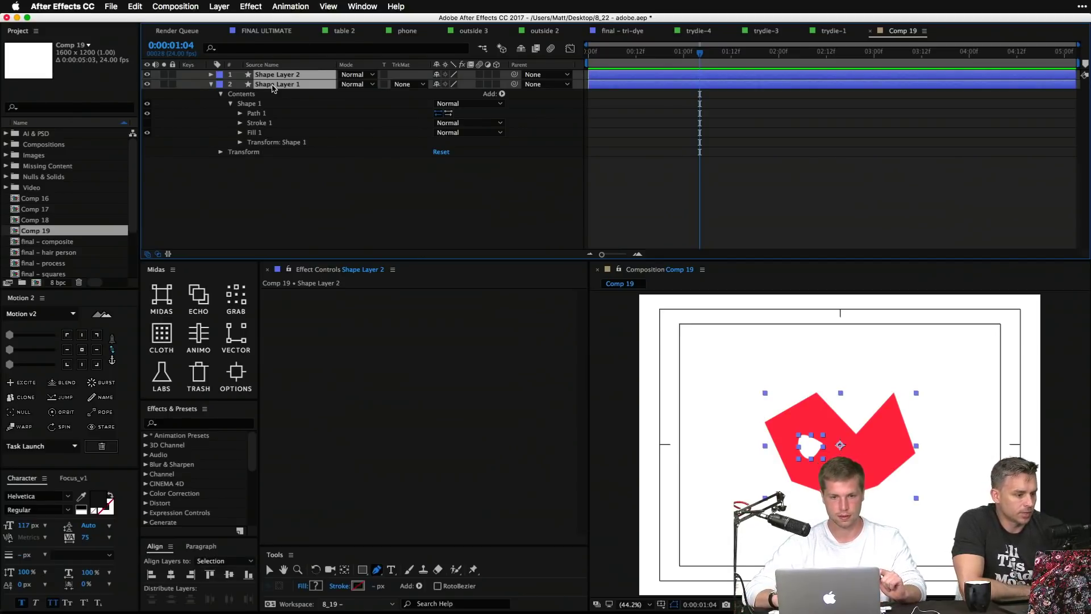
click(292, 76)
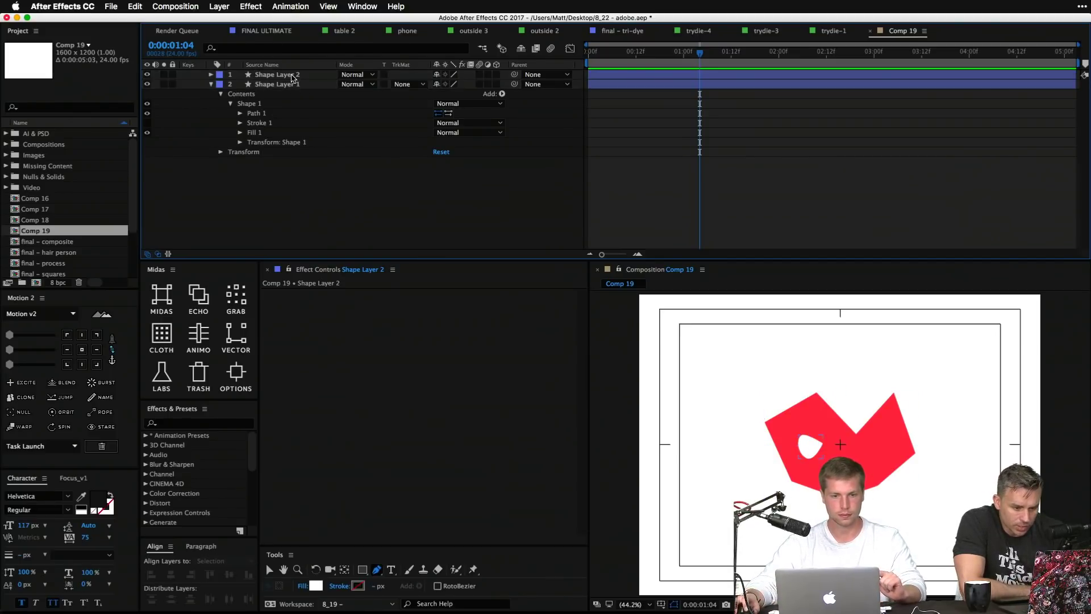
key(Delete)
click(287, 76)
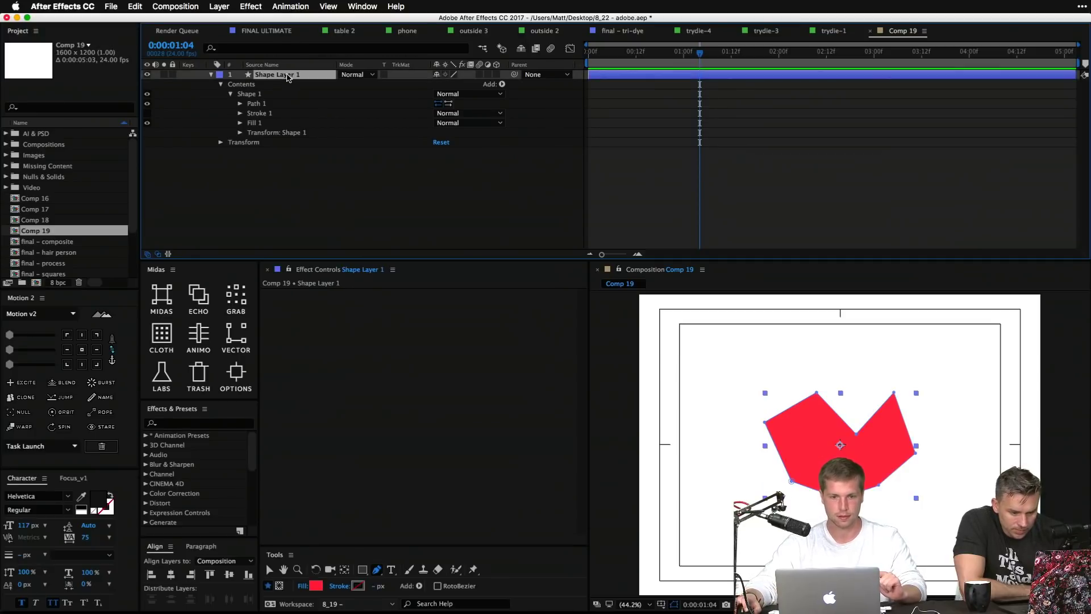
key(Delete)
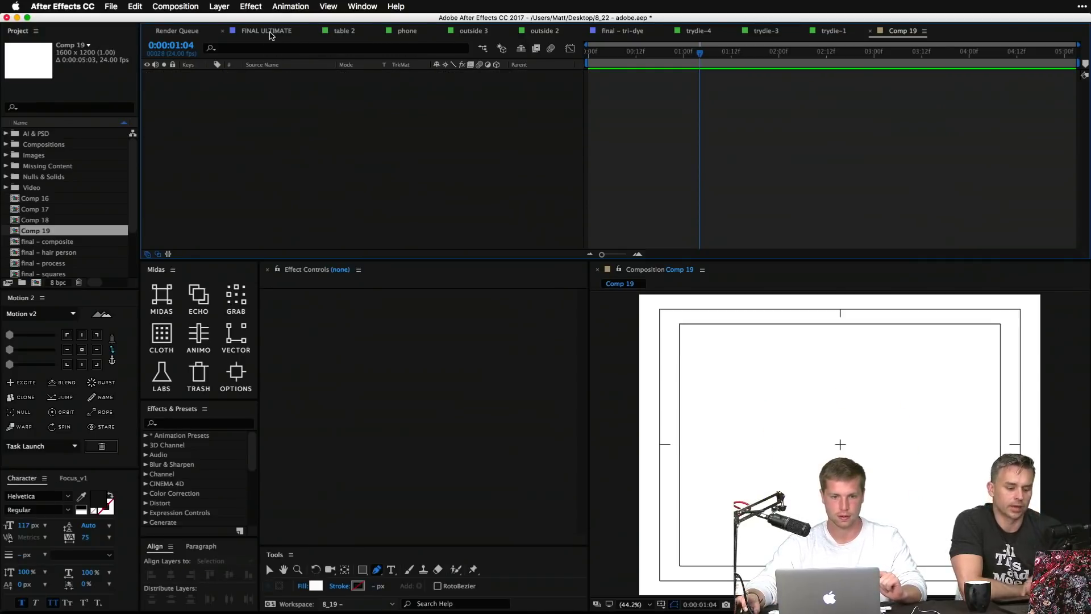
Step: Open the FINAL ULTIMATE composition and move the current time to 0:00:00:00
click(266, 30)
click(285, 123)
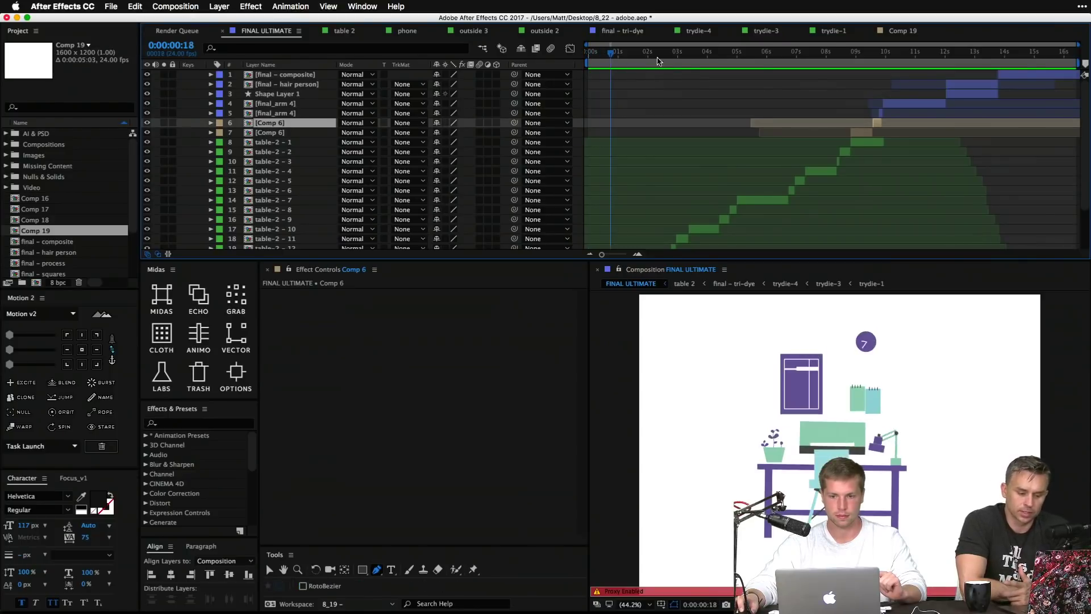
drag(658, 61, 507, 59)
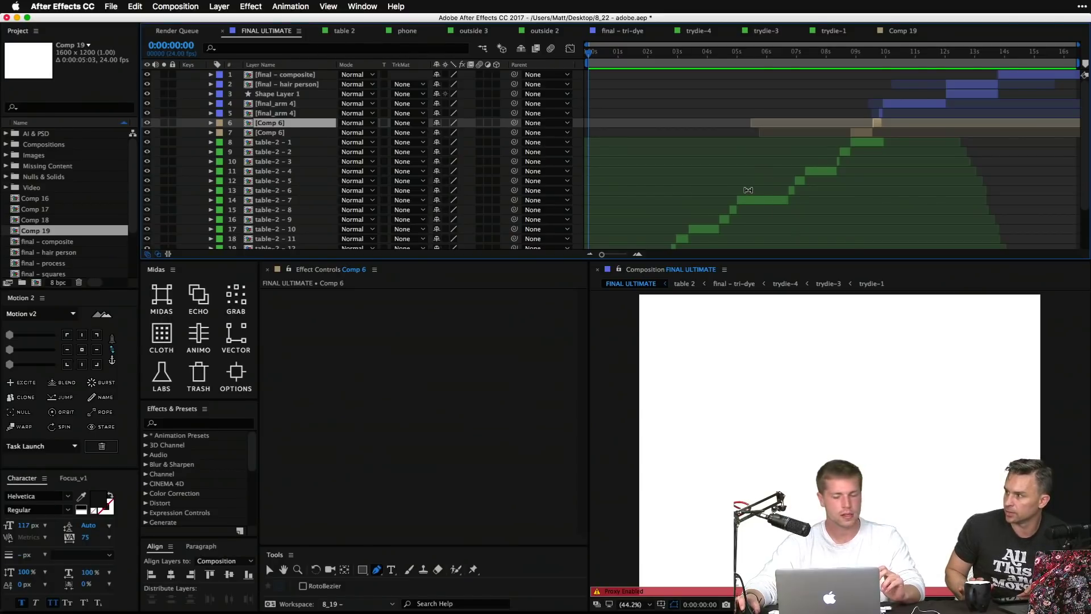
Step: Switch to Illustrator and delete the black polygon from the artboard
key(ctrl+Up)
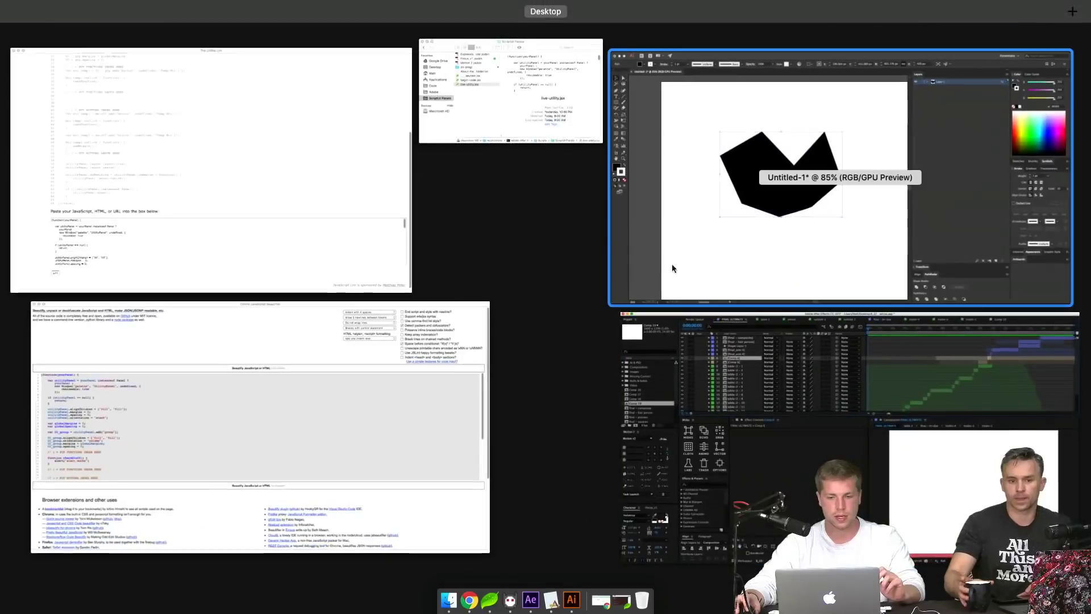
click(732, 202)
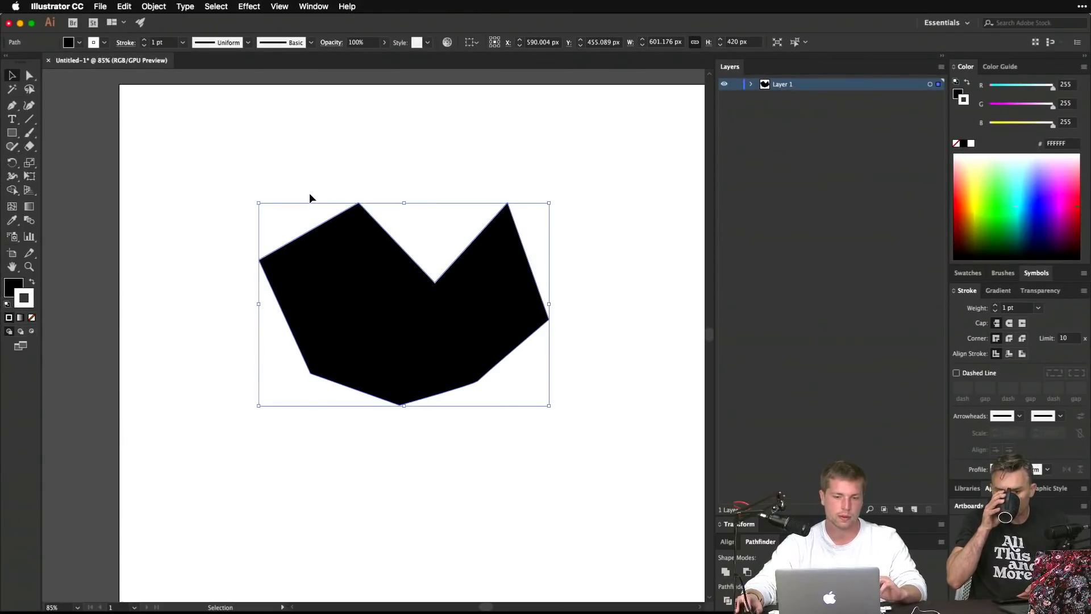
key(Delete)
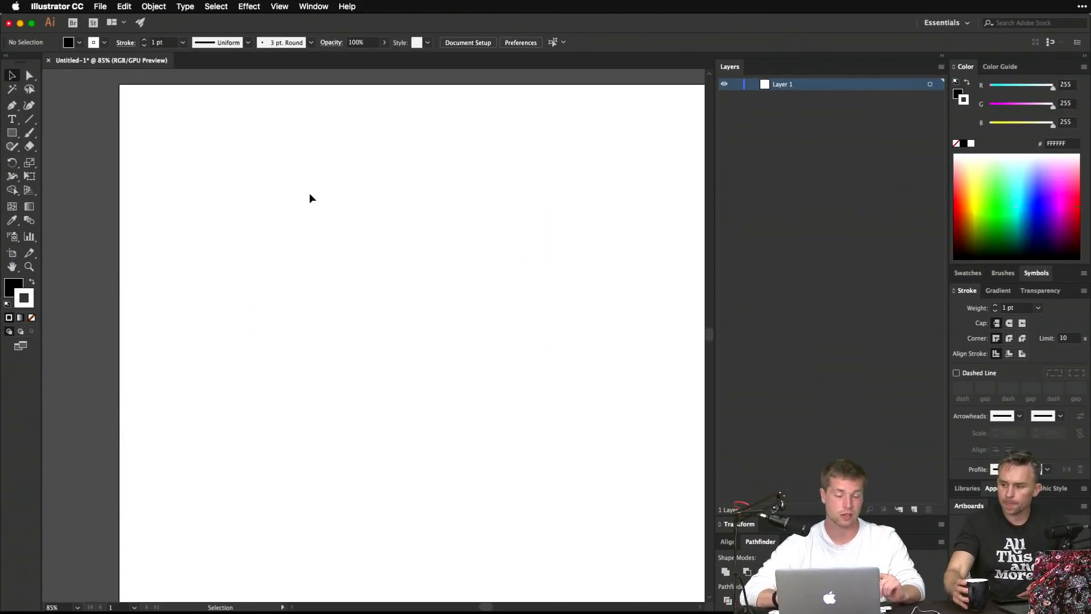
Step: Draw a rectangle about 495 by 643 px near the middle of the artboard, with no stroke
alt+super+click(477, 329)
key(q)
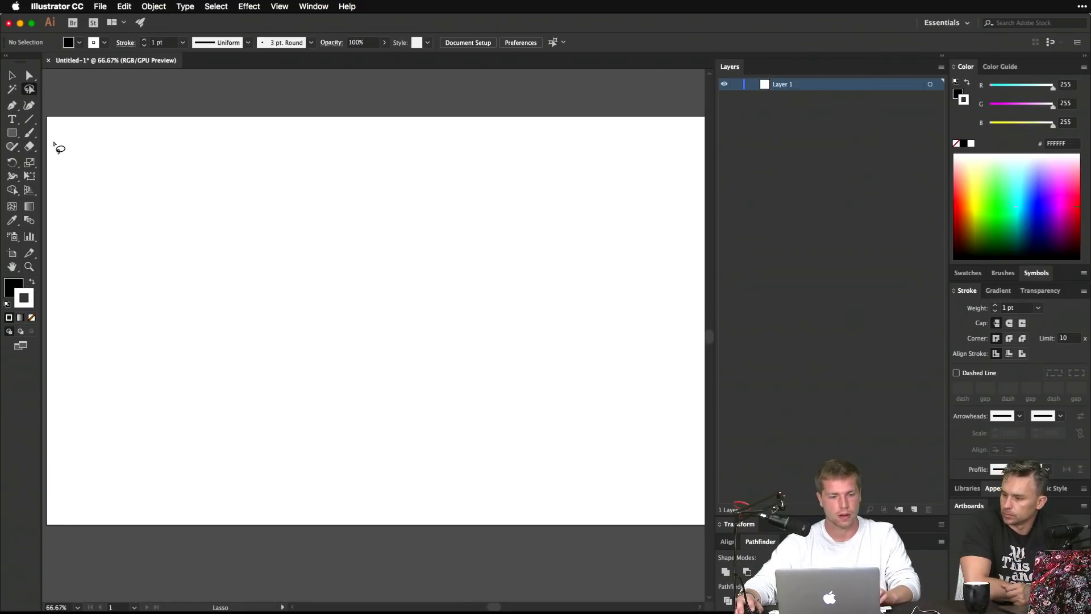
click(11, 132)
mouse_move(326, 194)
mouse_down()
mouse_move(381, 366)
mouse_move(513, 437)
mouse_up()
key(slash)
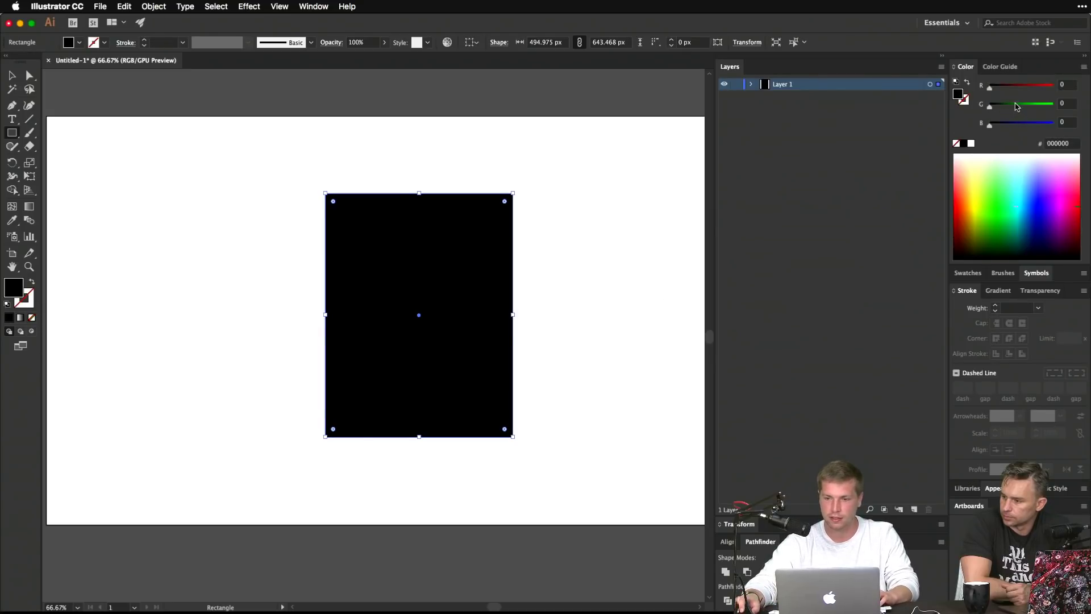
Step: Switch the color sliders to HSB and set the rectangle's fill to purple, about H 271, S 61, B 85
click(1082, 68)
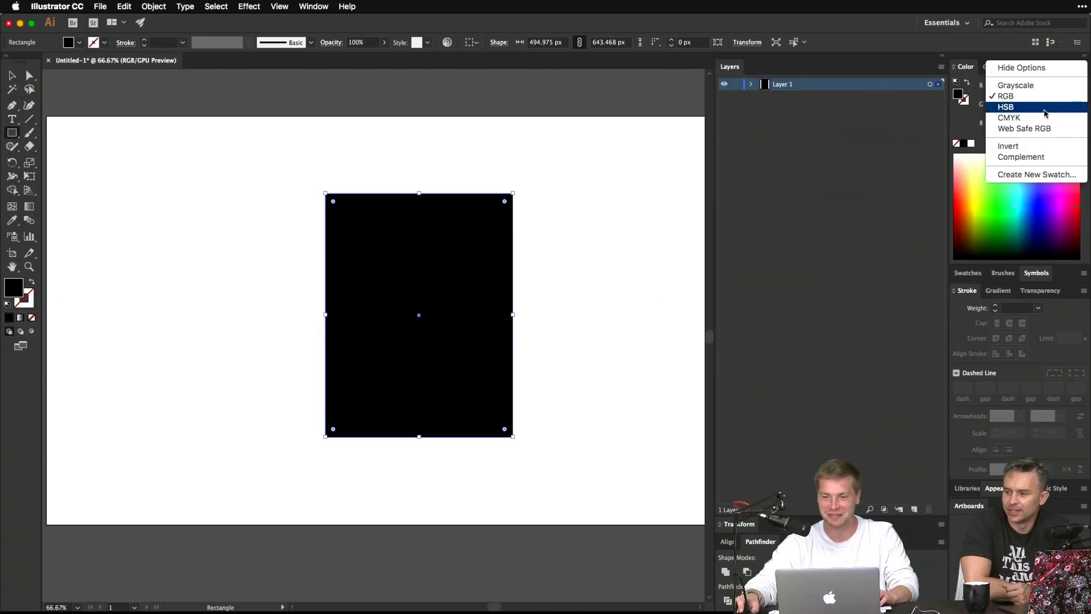
click(1046, 107)
drag(1031, 124, 1043, 124)
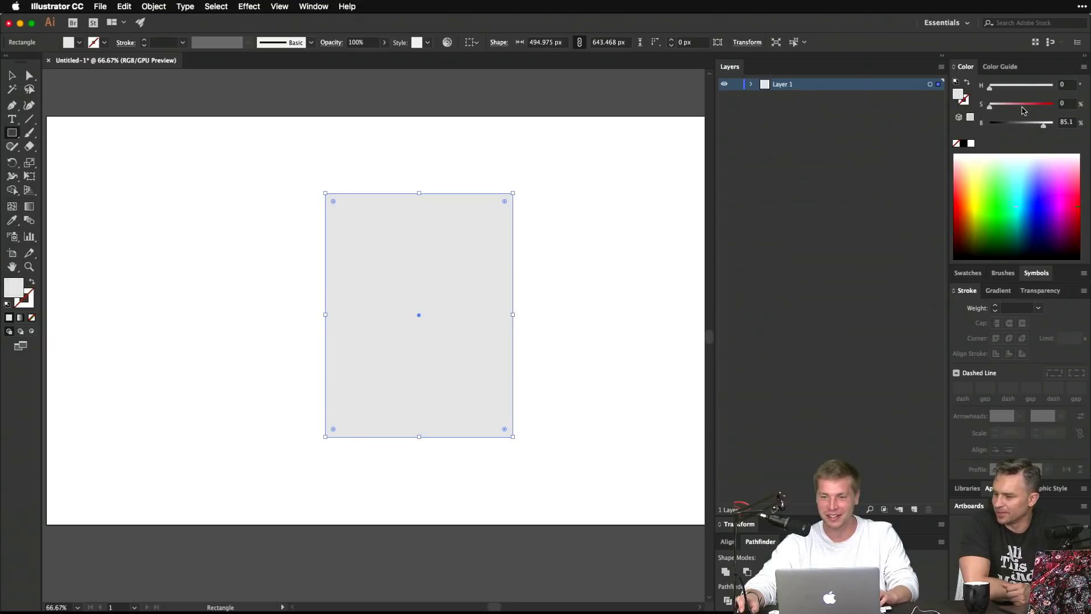
click(1028, 106)
drag(1016, 88, 1037, 88)
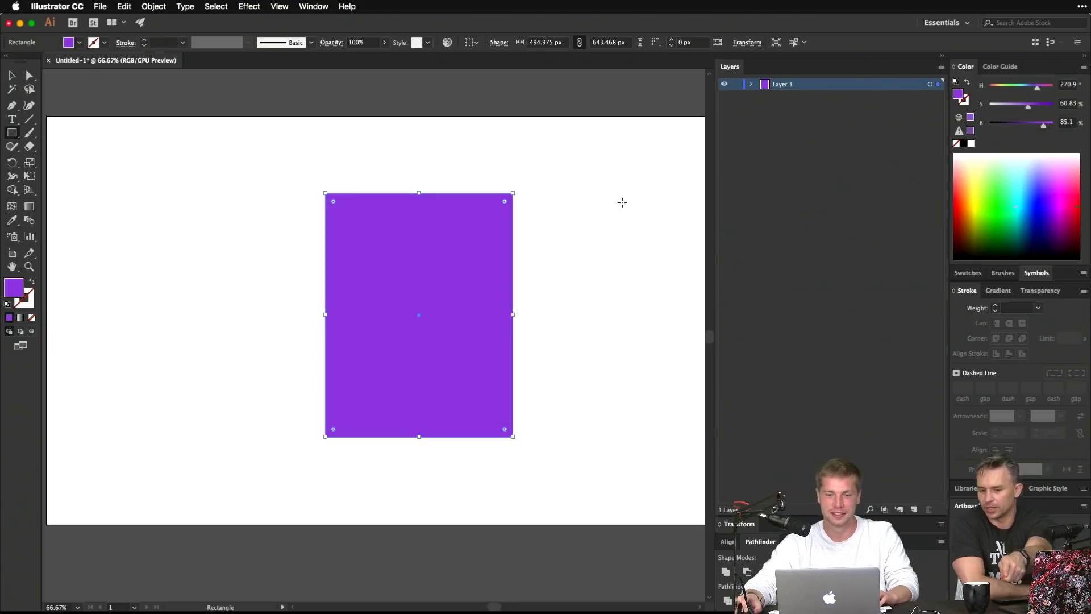
Step: Draw a circle about 137 px in diameter, centered on the lower part of the purple rectangle
key(super+shift+a)
click(11, 131)
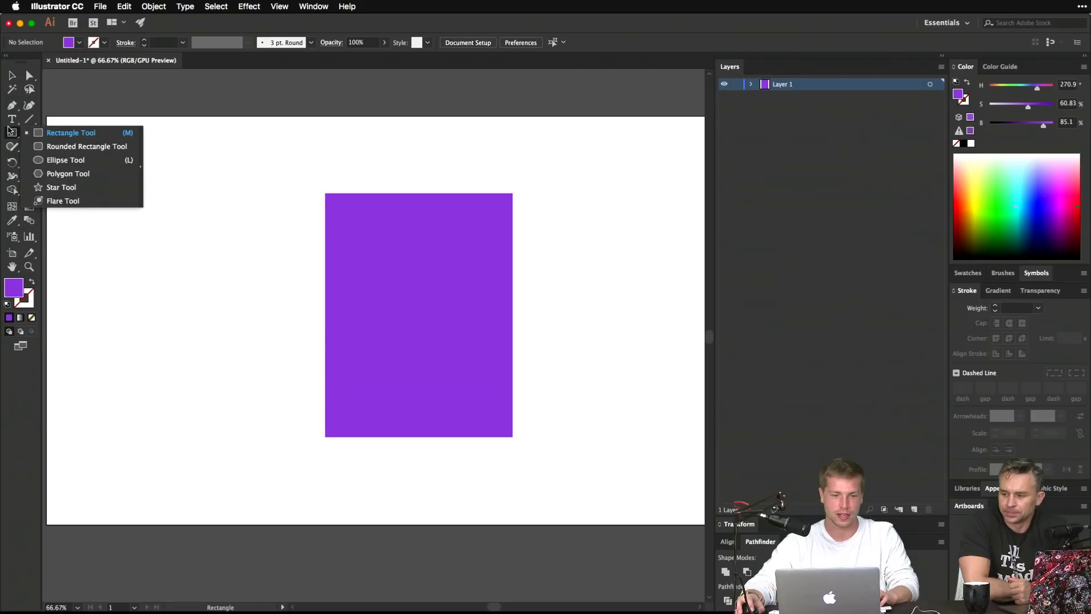
click(83, 161)
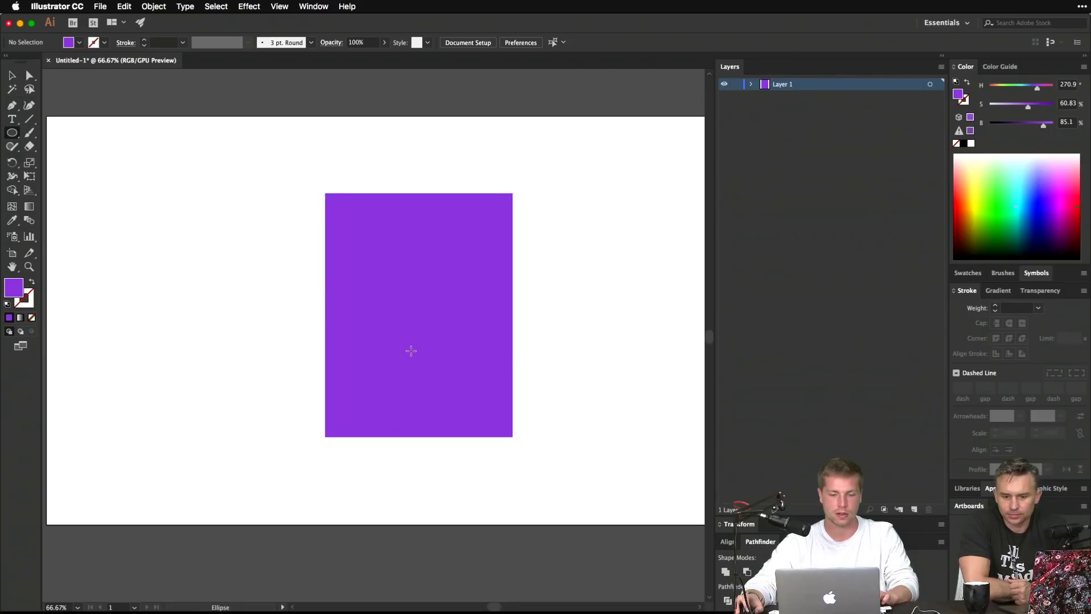
drag(380, 341, 446, 363)
key(v)
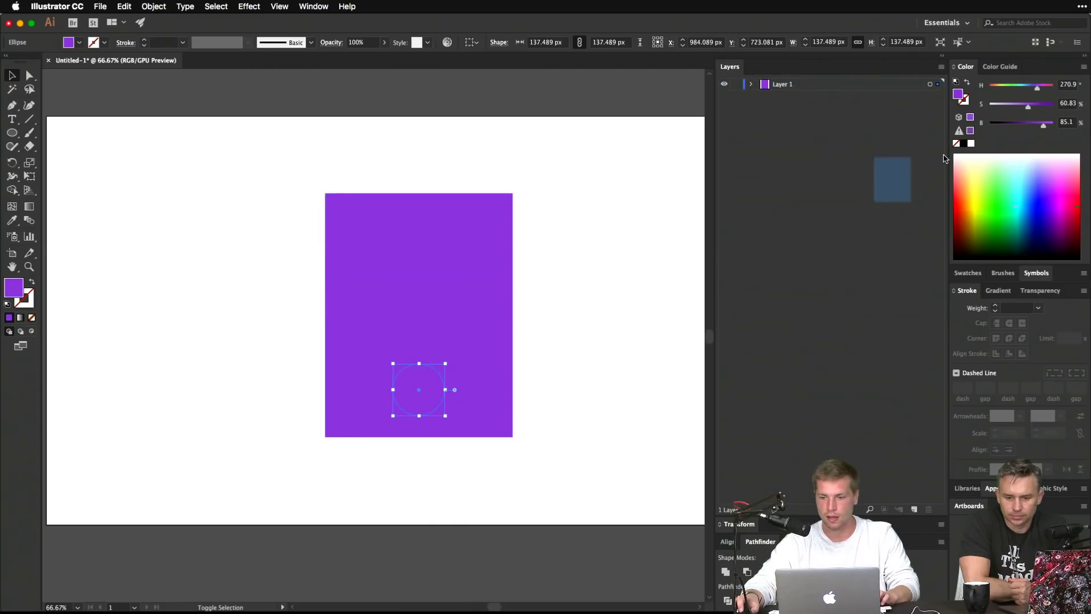
Step: Swap the circle's fill to its stroke and reduce the stroke color's saturation to 0 for light gray
key(shift+x)
key(x)
click(1003, 106)
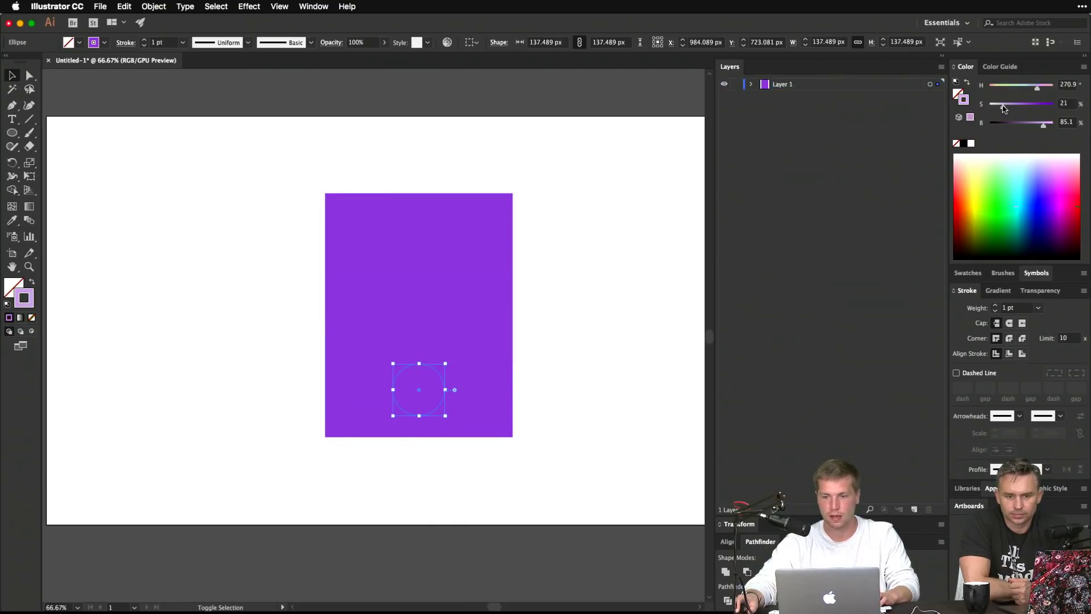
drag(1003, 108, 867, 114)
click(629, 302)
Step: Set the circle's stroke weight to 10 pt
click(431, 367)
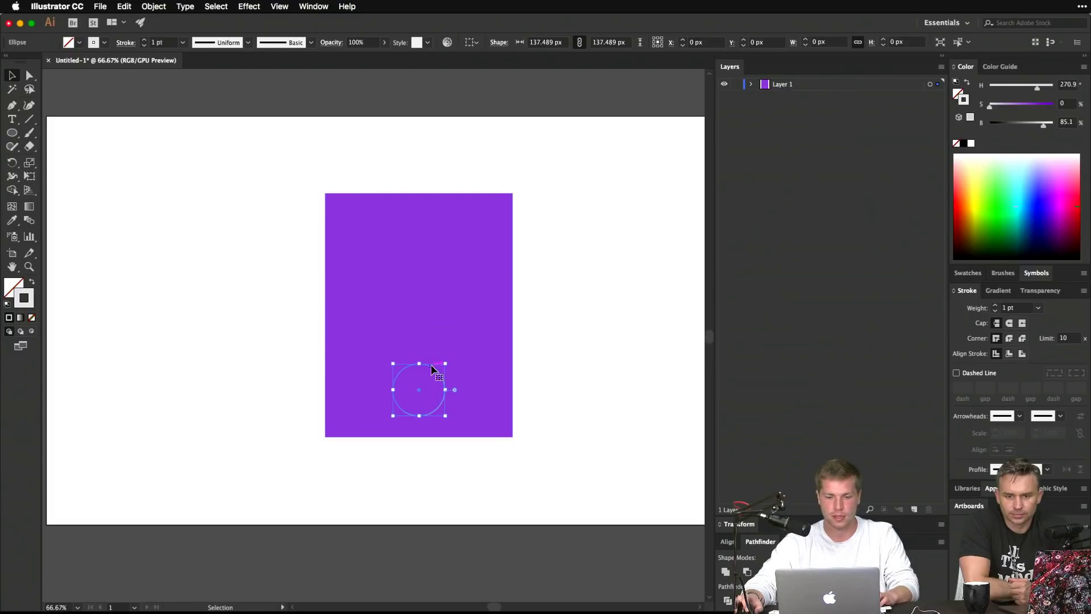
text(10)
key(Return)
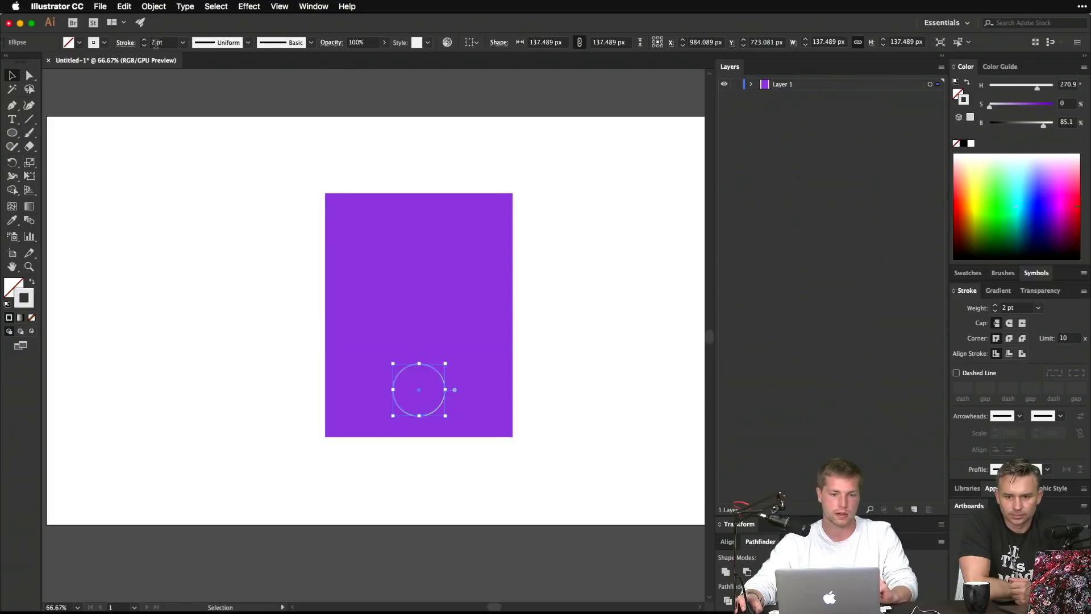
click(193, 216)
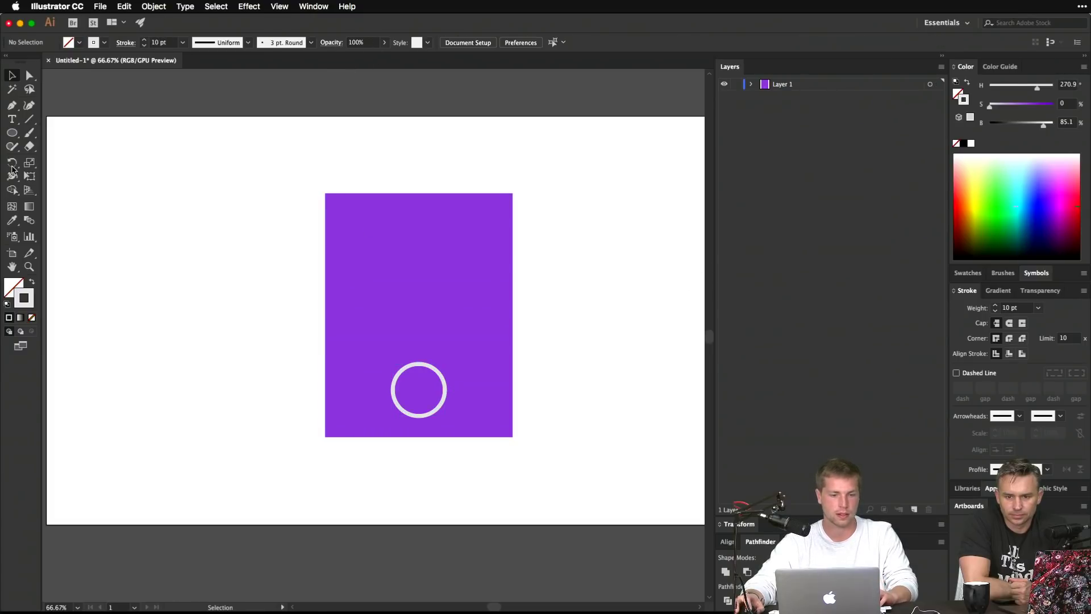
Step: Duplicate the purple rectangle in front of all the artwork and shrink the copy to about 409 px square above the circle
click(405, 274)
key(super+shift+bracketright)
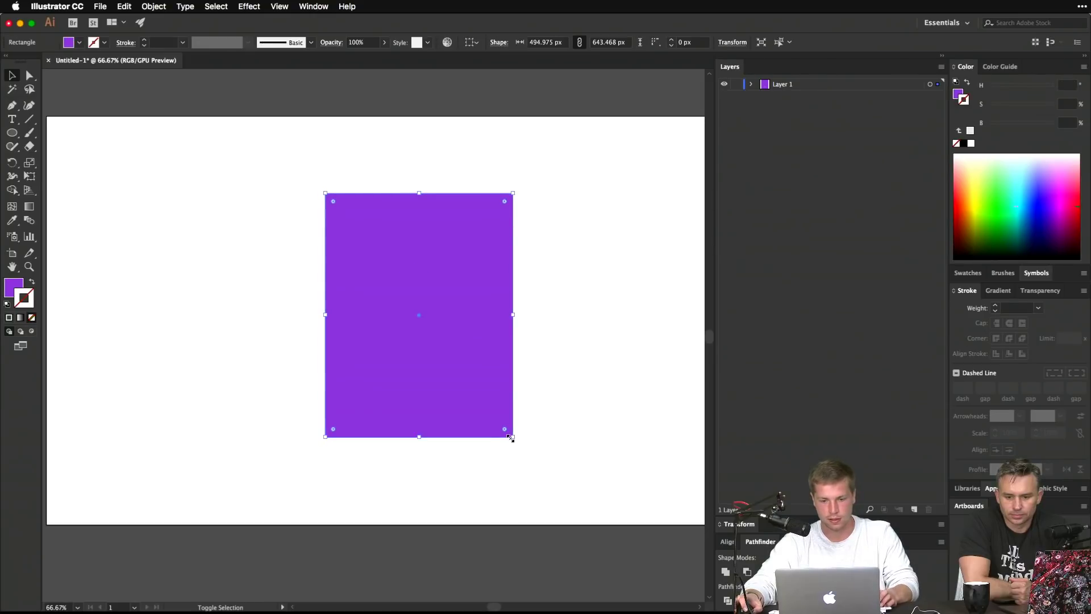
drag(511, 438, 496, 415)
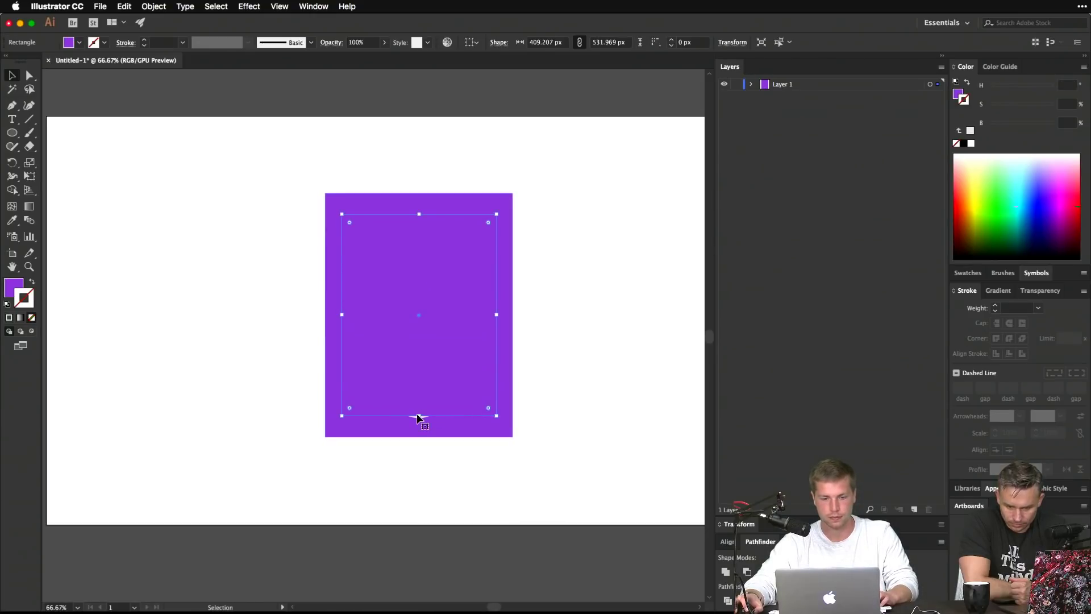
drag(418, 417, 426, 368)
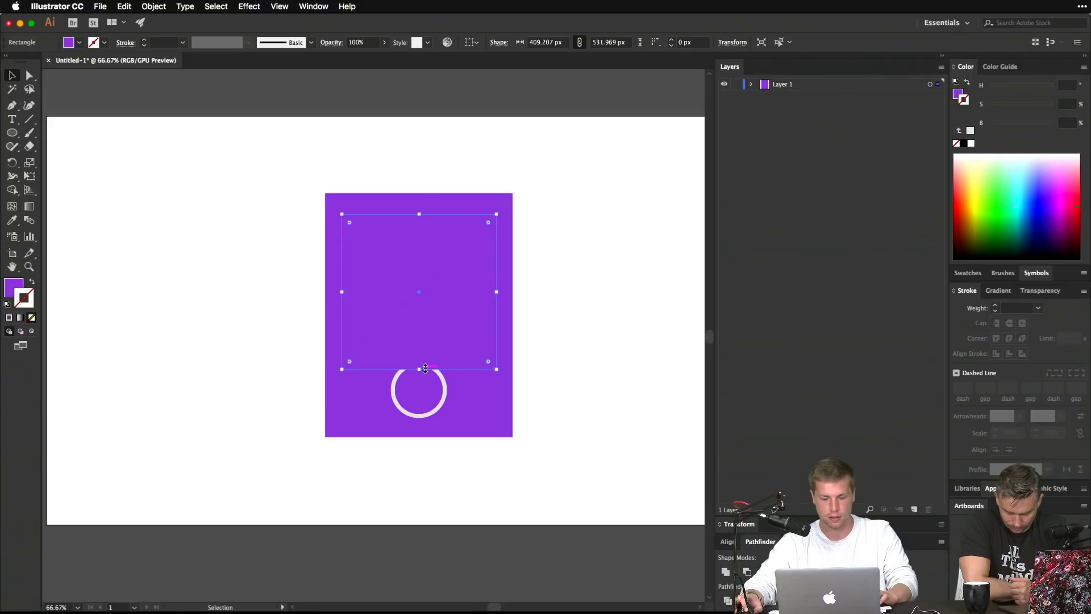
Step: Fill the inner rectangle with the light gray sampled from the circle and reduce its height to about 337 px
key(i)
click(446, 389)
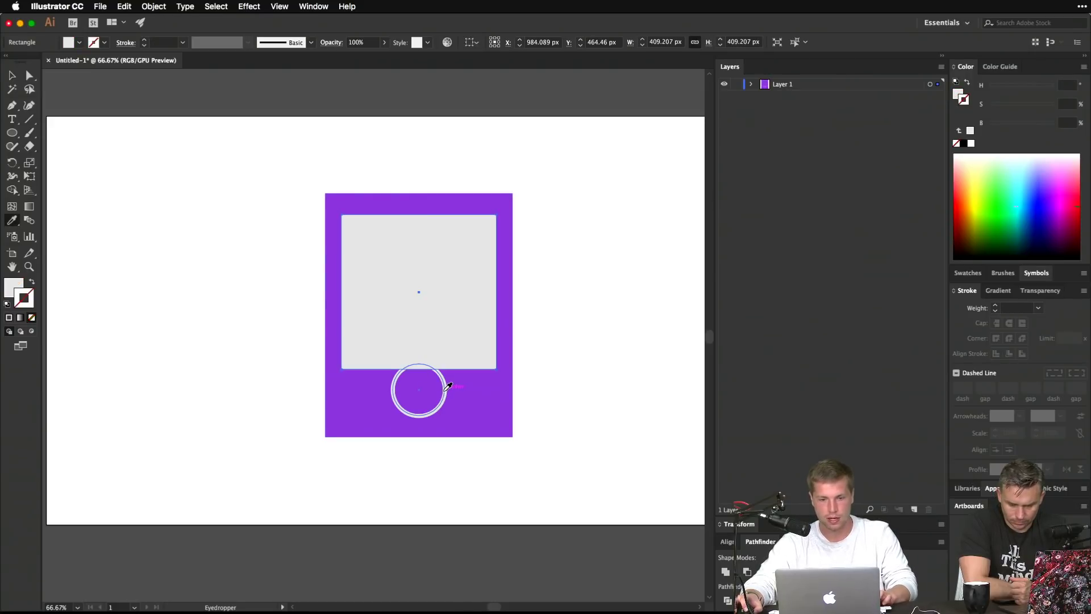
key(v)
click(629, 409)
click(425, 368)
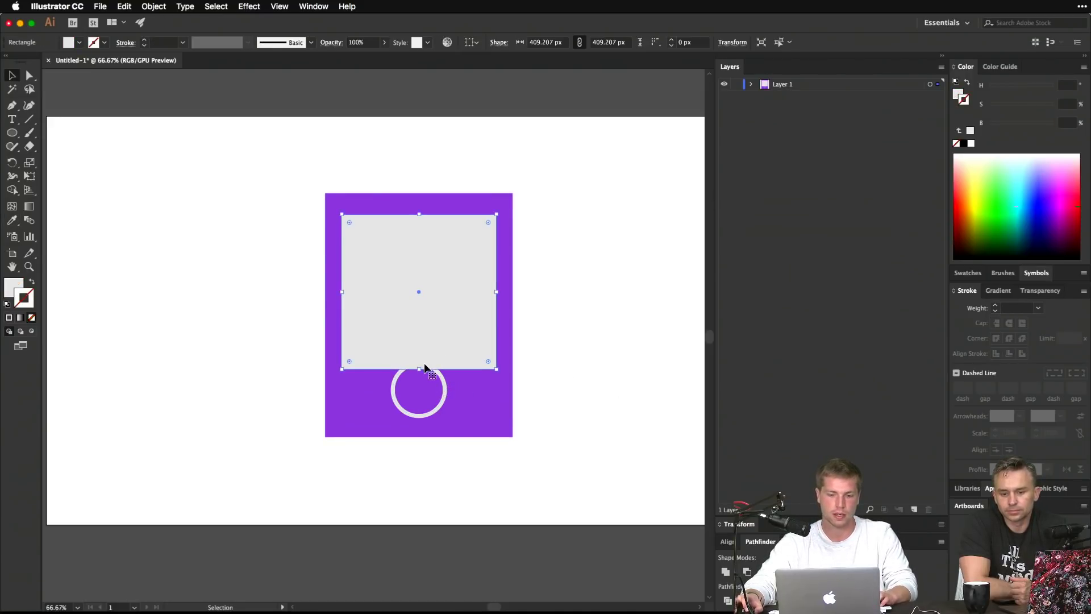
drag(425, 368, 419, 342)
click(564, 357)
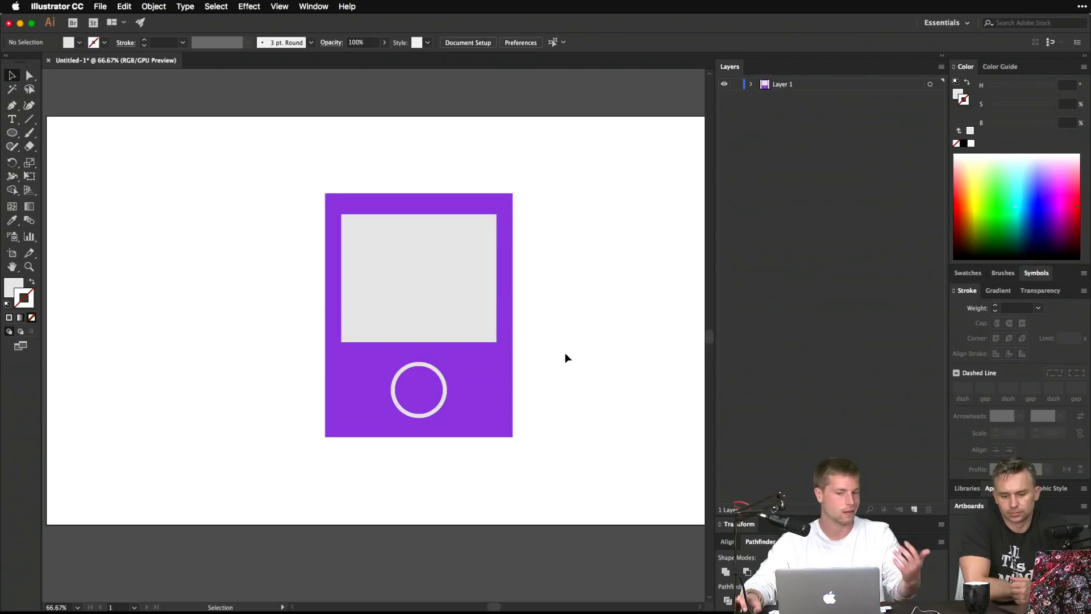
Step: Duplicate Layer 1 and hide the original layer
click(841, 84)
click(941, 66)
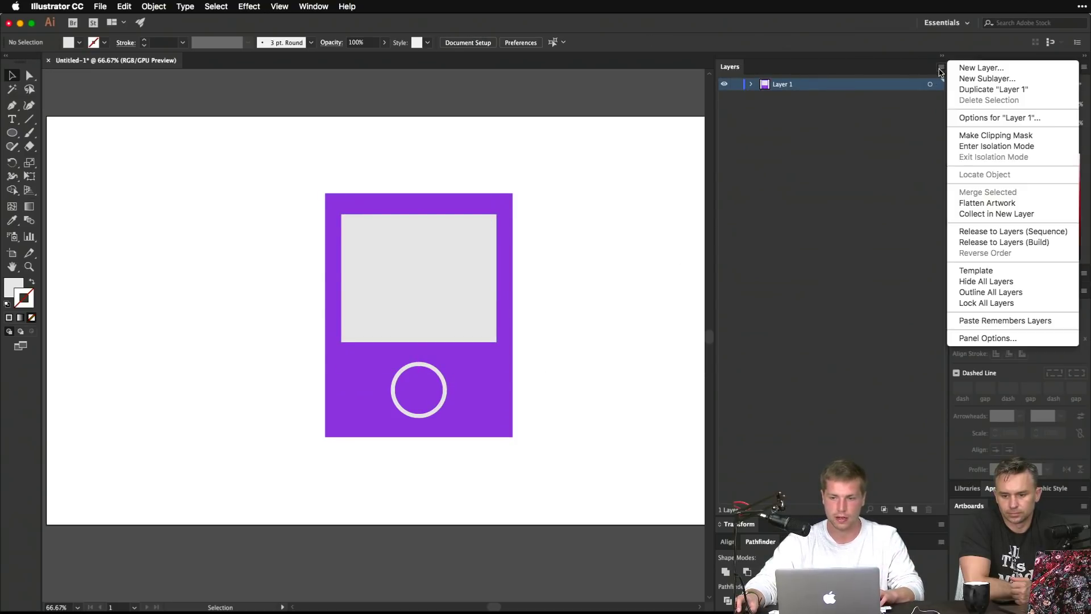
click(979, 90)
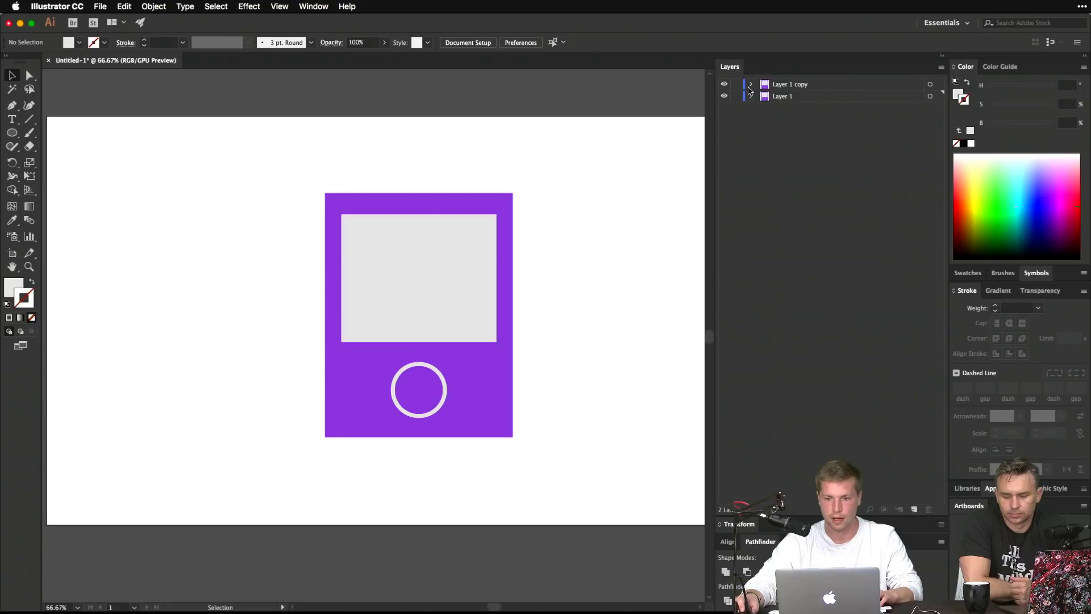
click(724, 97)
Step: Widen the copied purple body symmetrically and resize its light gray screen to about 673 by 512 px, leaving space on the right
click(509, 310)
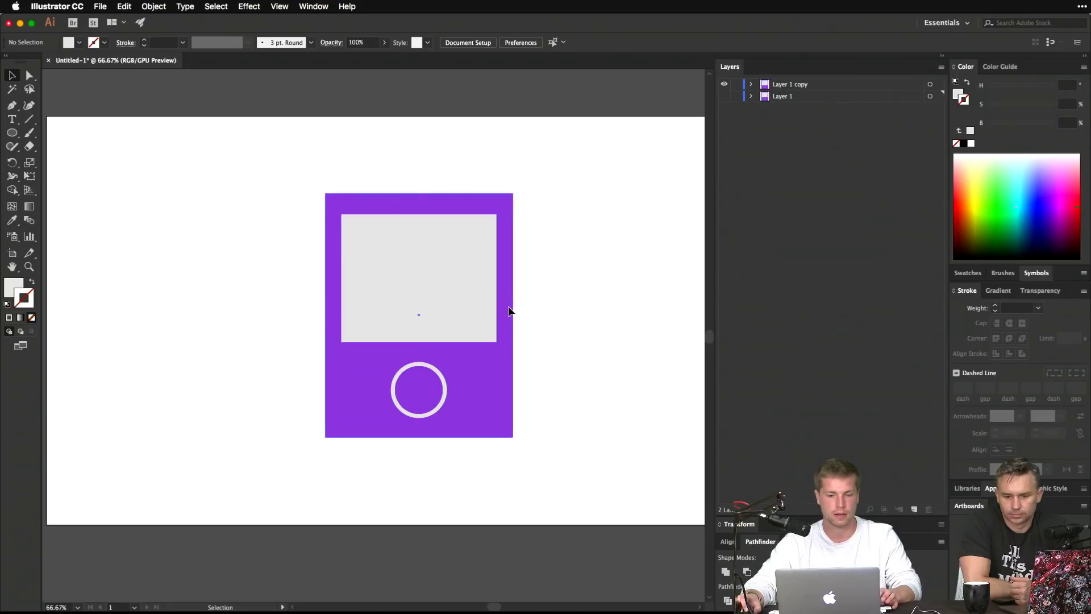
drag(514, 315, 599, 314)
click(450, 251)
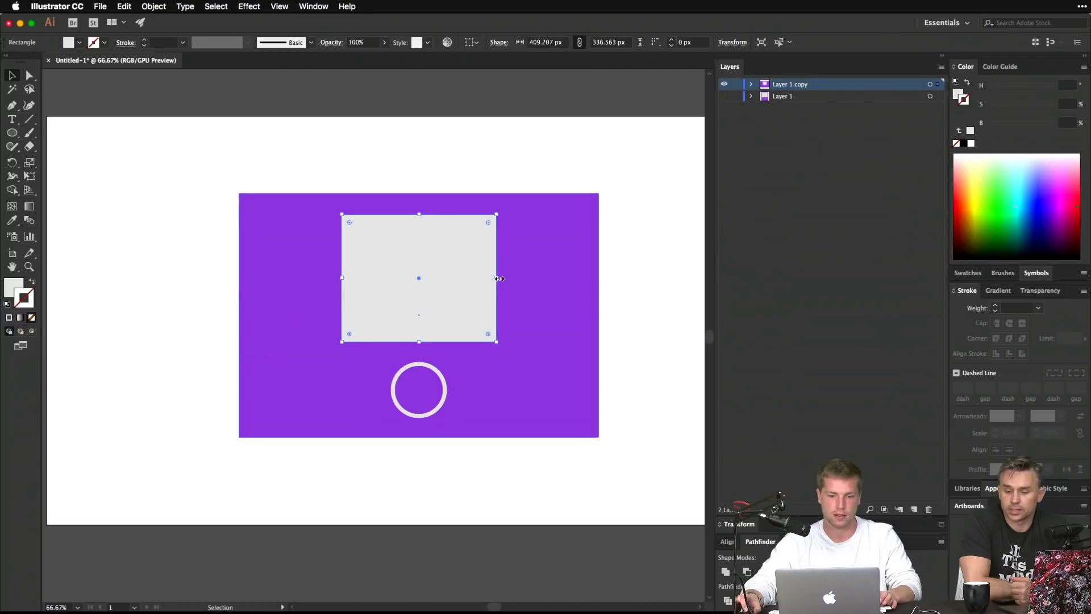
drag(496, 279, 579, 287)
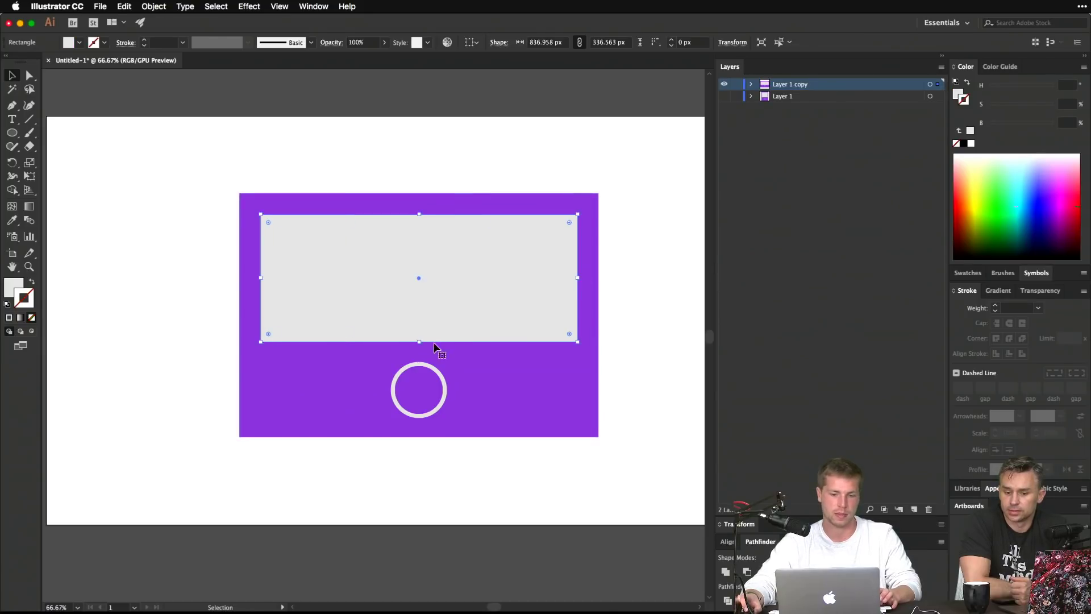
drag(420, 343, 515, 312)
click(441, 459)
Step: Move the circle into the purple area right of the light gray screen and scale it down
click(576, 320)
click(613, 305)
mouse_move(596, 302)
mouse_down()
mouse_move(587, 316)
mouse_move(580, 307)
mouse_up()
click(214, 202)
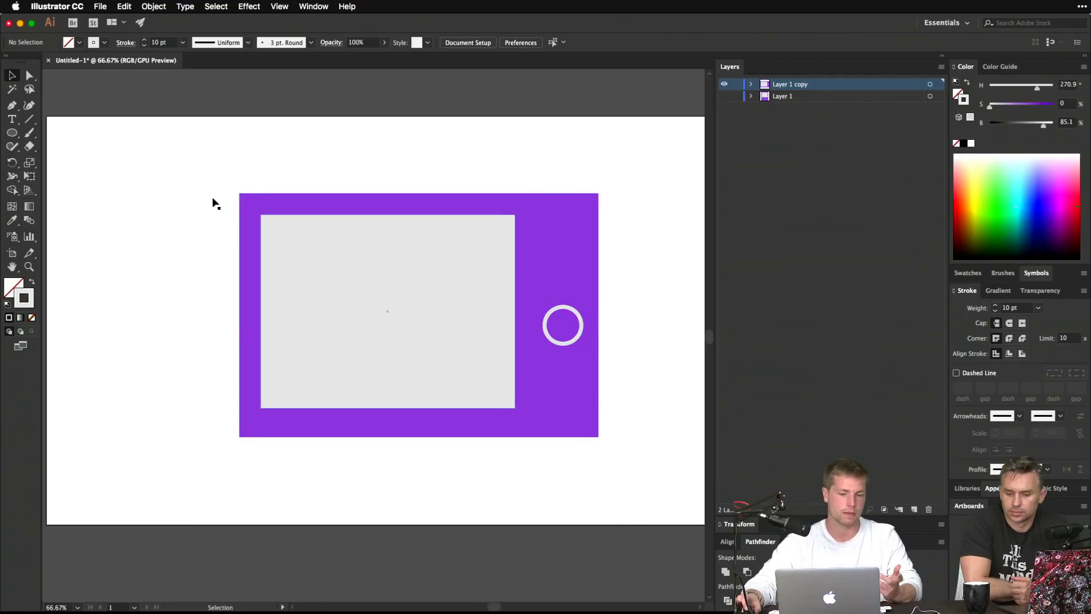
click(10, 135)
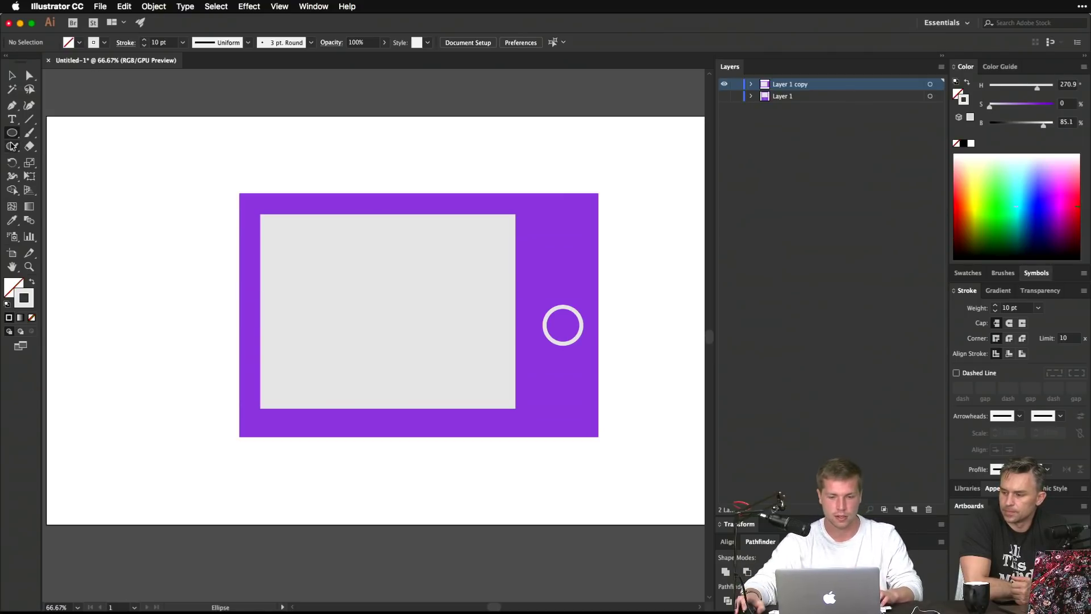
key(v)
drag(202, 191, 637, 439)
drag(604, 192, 475, 409)
key(super+z)
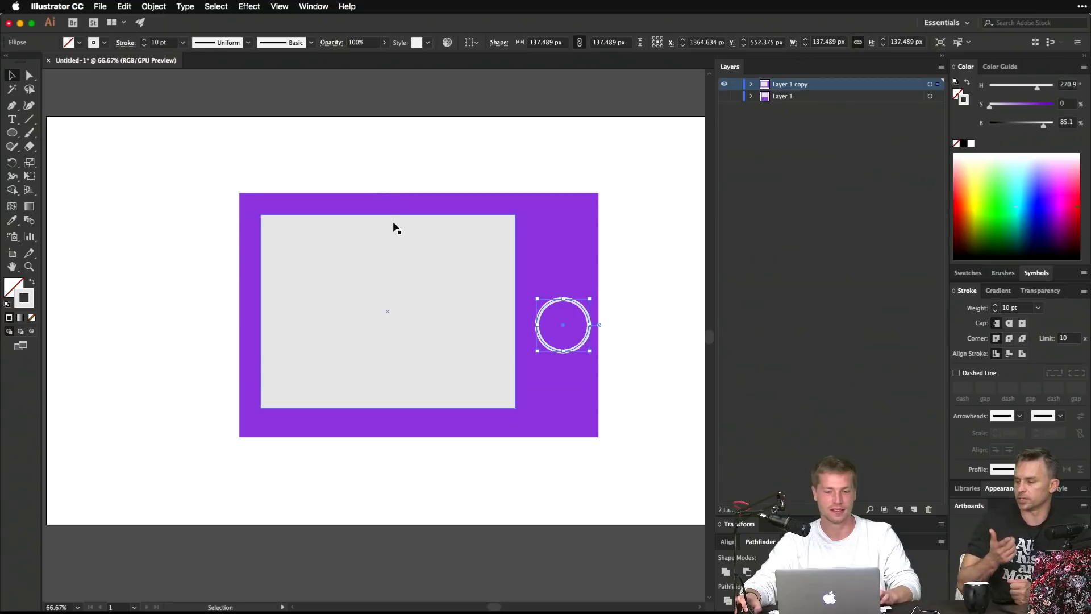
click(375, 187)
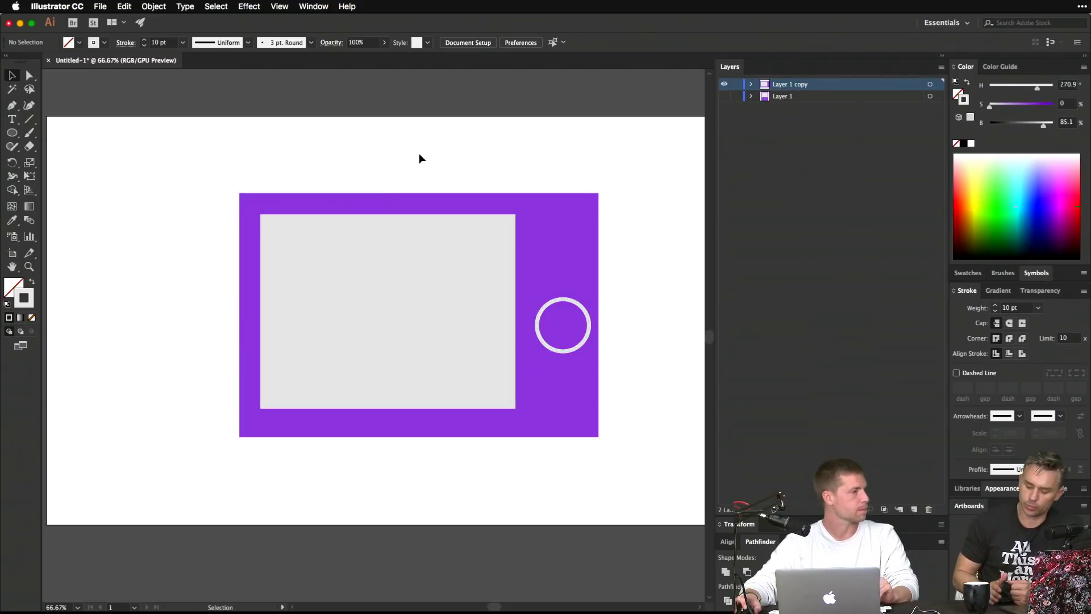
Step: Move the whole landscape device straight up on the artboard
drag(195, 193, 640, 441)
drag(558, 387, 568, 342)
click(545, 446)
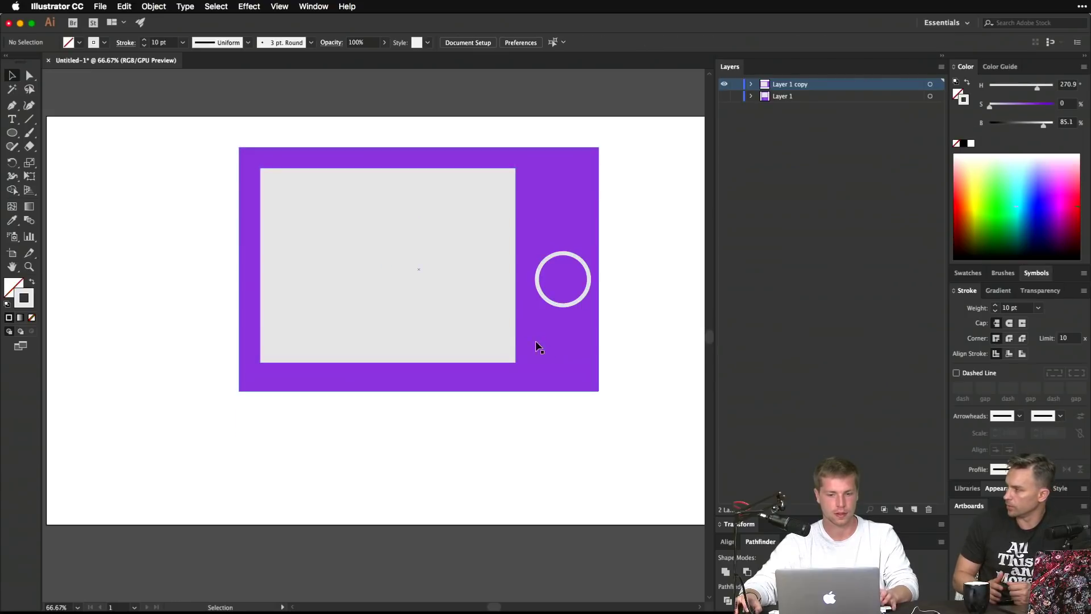
Step: Resize the light gray screen to about 840 px wide and shorter, and place the circle beneath it at about 110 px
click(496, 322)
drag(552, 306, 433, 394)
click(494, 273)
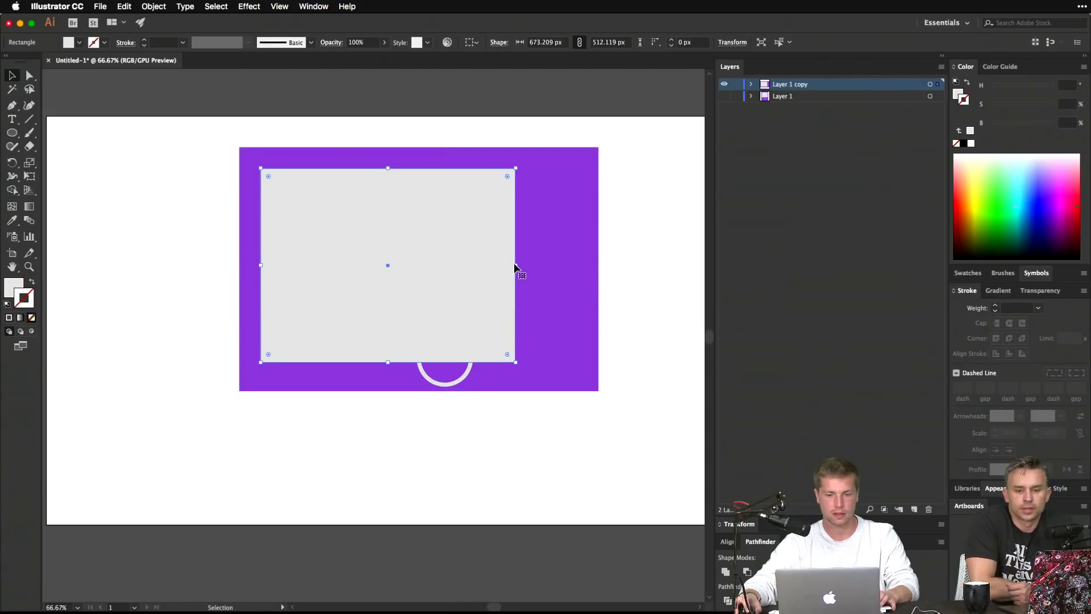
drag(515, 266, 579, 264)
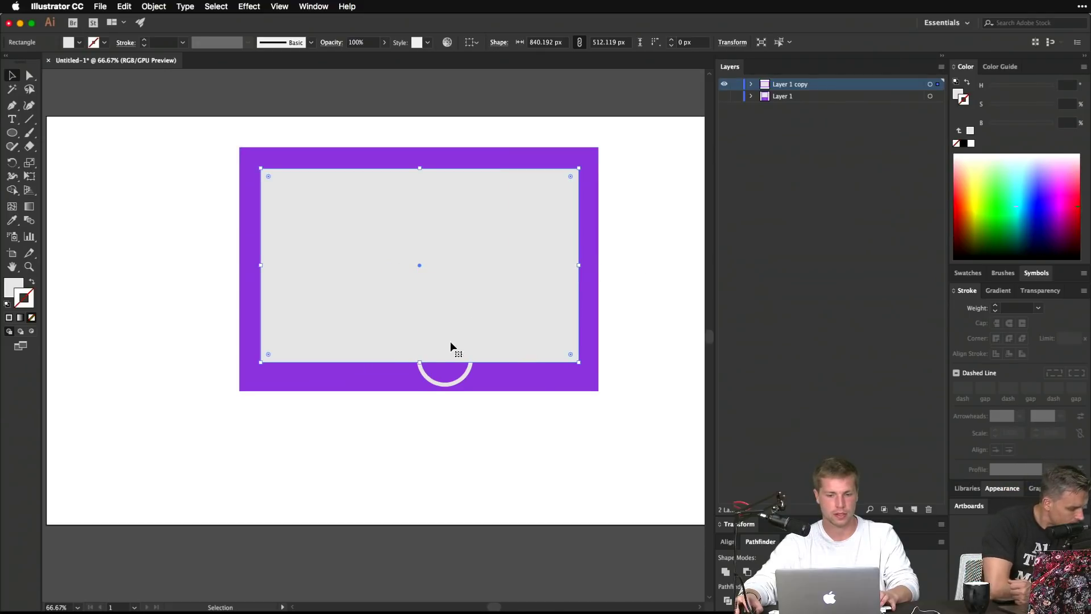
drag(419, 362, 424, 324)
drag(467, 356, 438, 340)
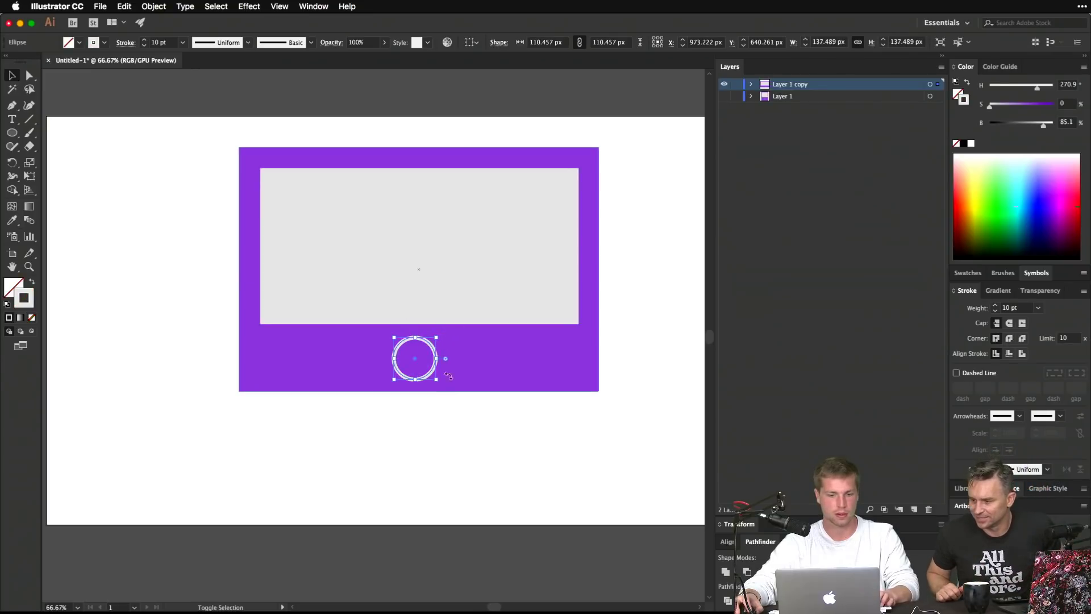
click(462, 425)
Step: Duplicate the purple body downward behind the monitor and resize the copy to a stand about 486 by 523 px
click(499, 384)
drag(500, 384, 515, 449)
drag(599, 358, 511, 369)
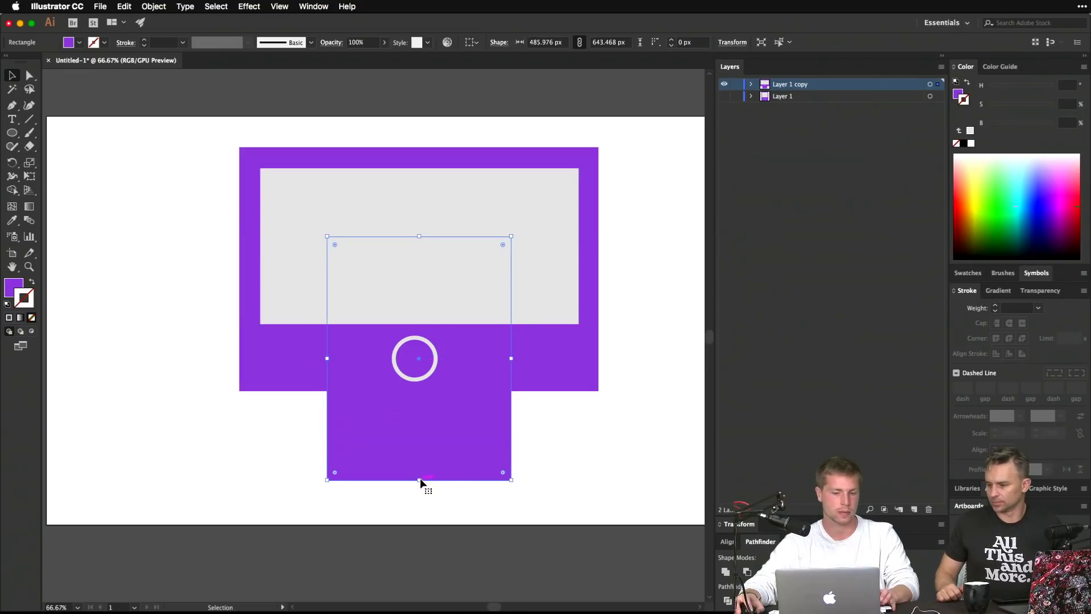
drag(421, 479, 421, 429)
click(430, 475)
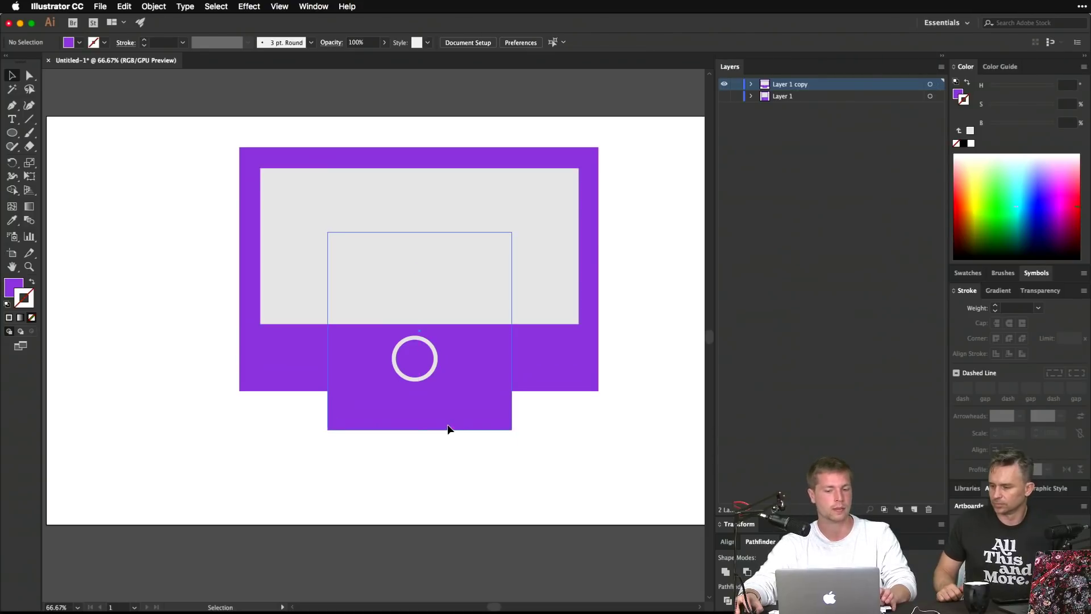
Step: Darken the stand's purple fill by lowering its brightness to about 78%
click(449, 429)
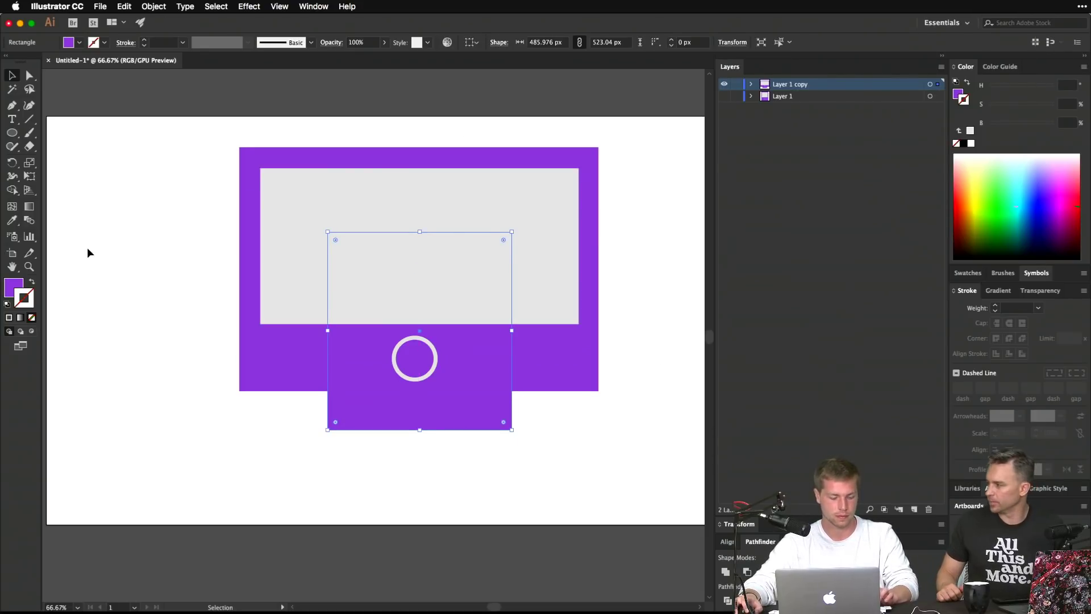
key(x)
drag(1044, 123, 1038, 126)
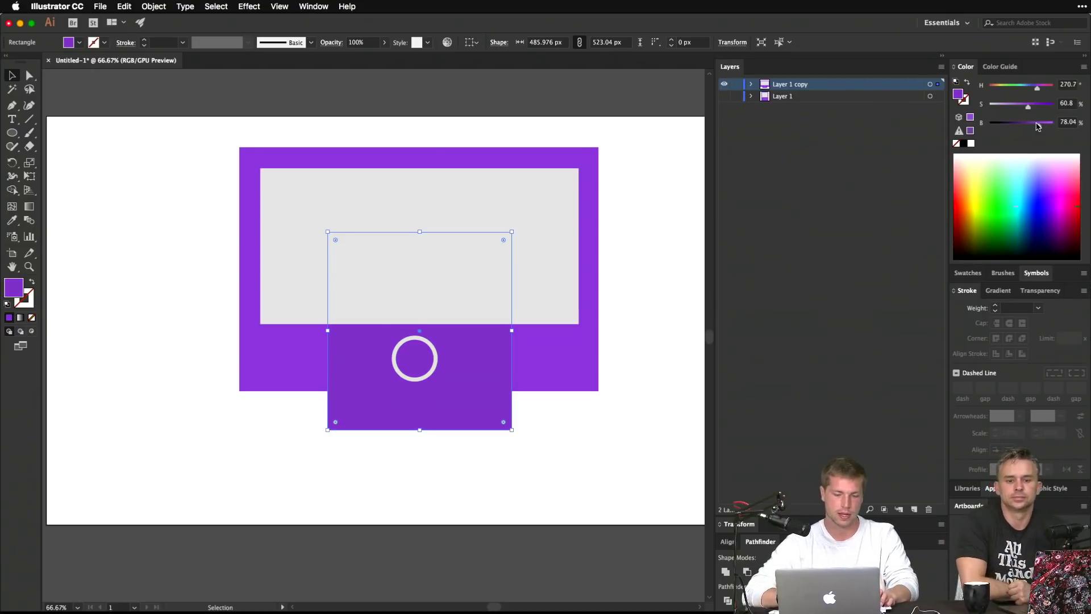
Step: Send the darker purple stand behind the monitor and move the whole monitor artwork down toward the artboard's center
key(super+bracketleft)
click(129, 213)
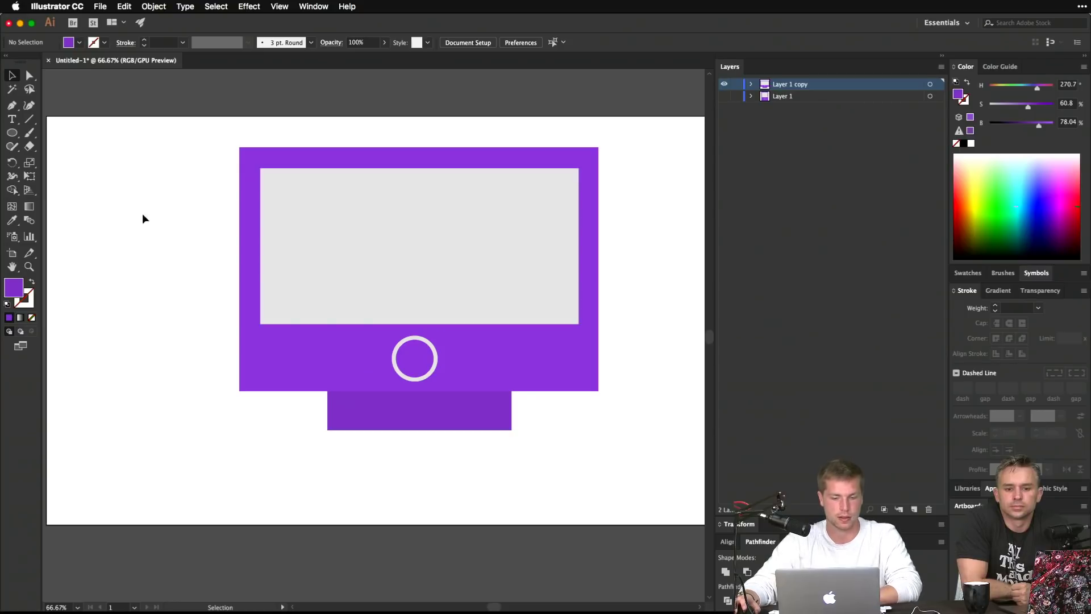
drag(179, 152, 633, 485)
drag(532, 348, 533, 385)
click(216, 195)
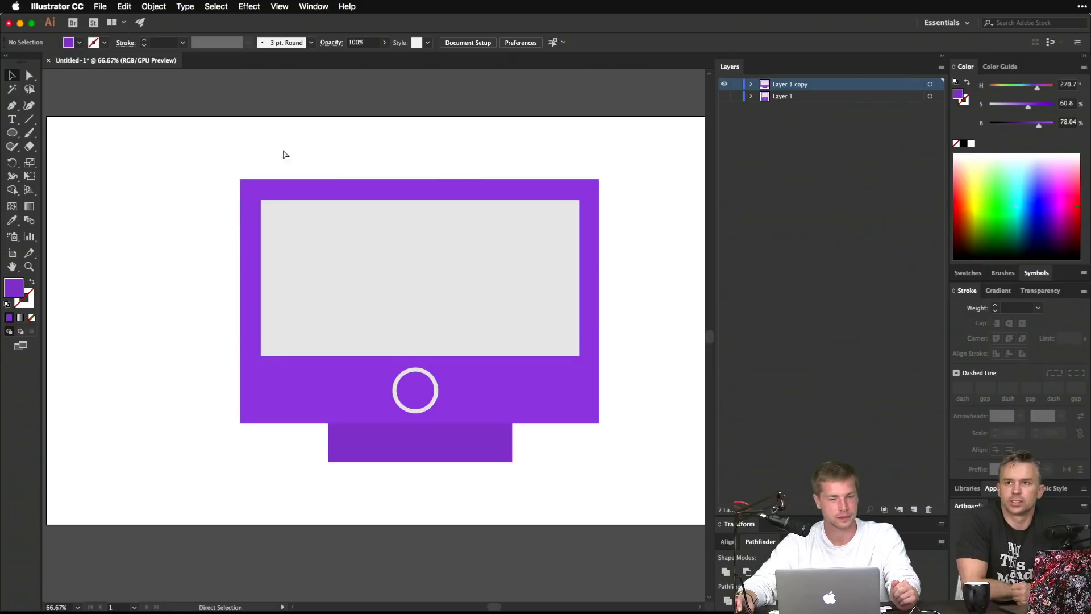
Step: Brighten the monitor screen's light gray fill to white
click(360, 280)
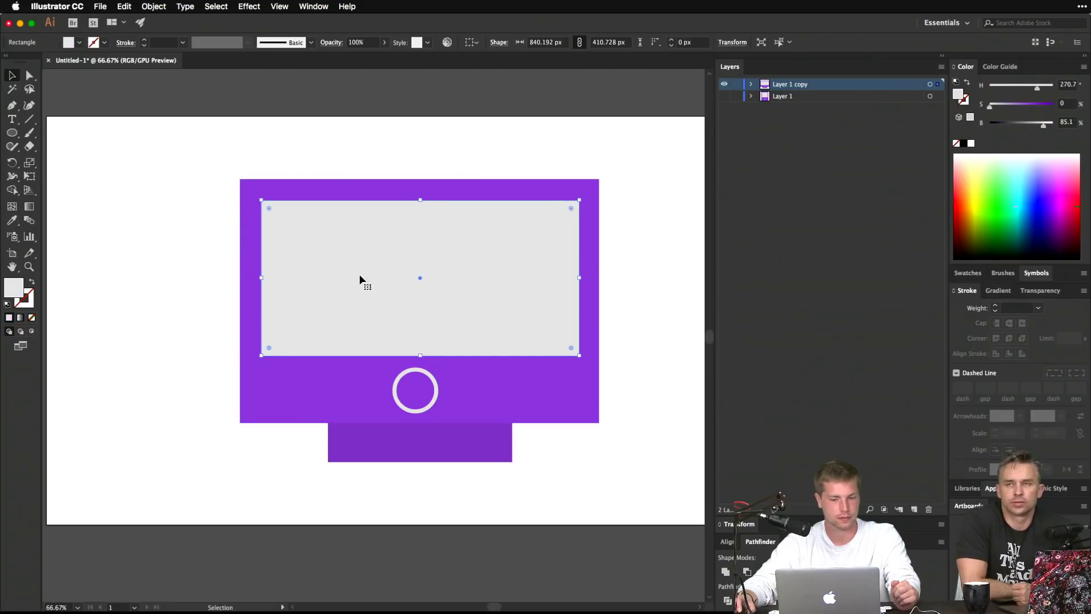
click(1049, 125)
click(589, 202)
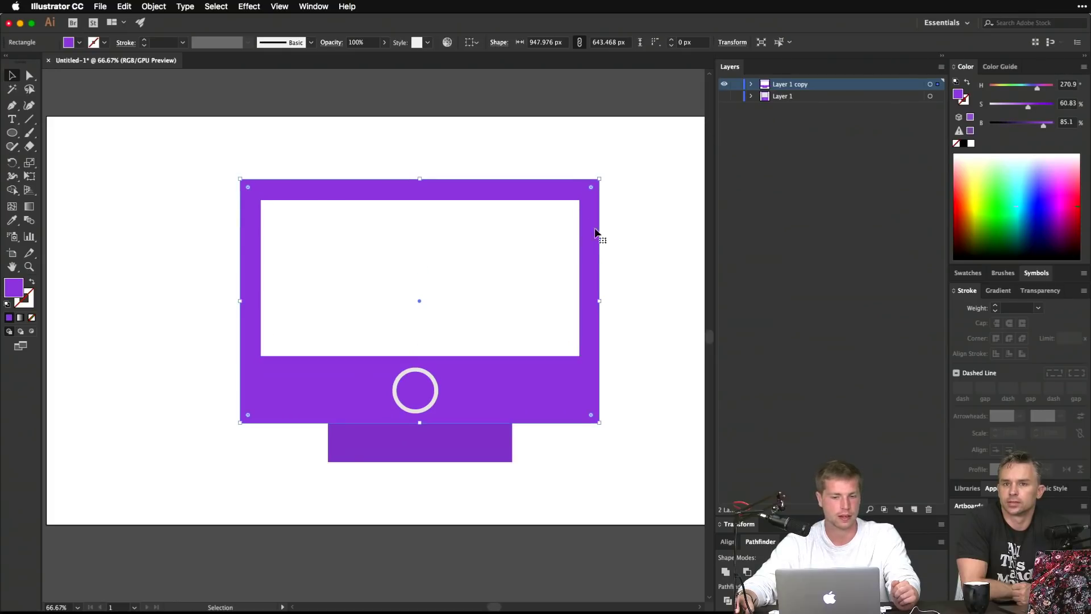
click(643, 272)
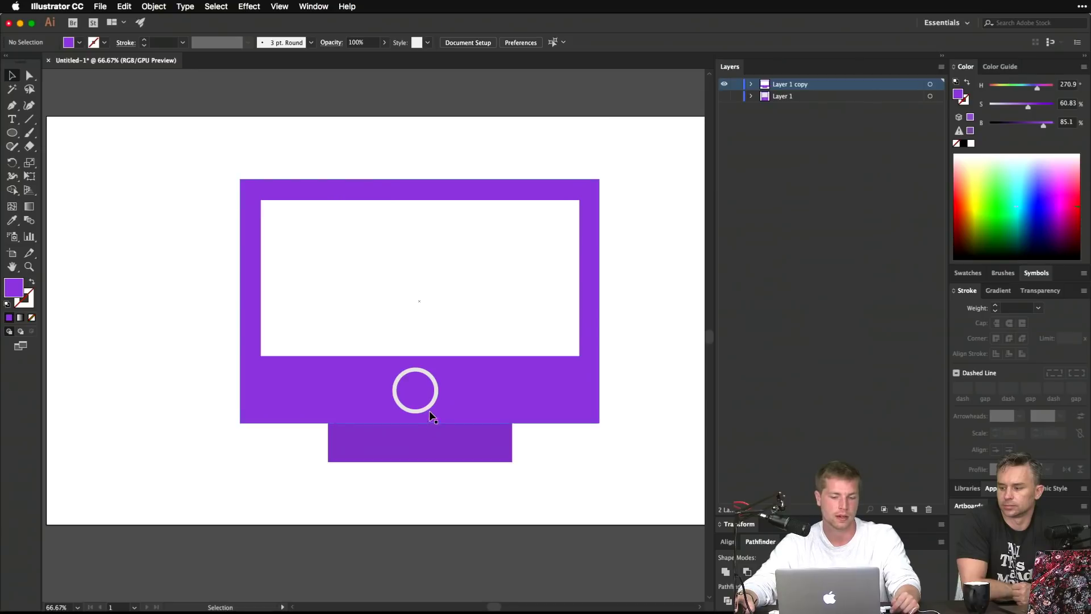
Step: Switch to After Effects and create a new composition with the default settings
click(424, 450)
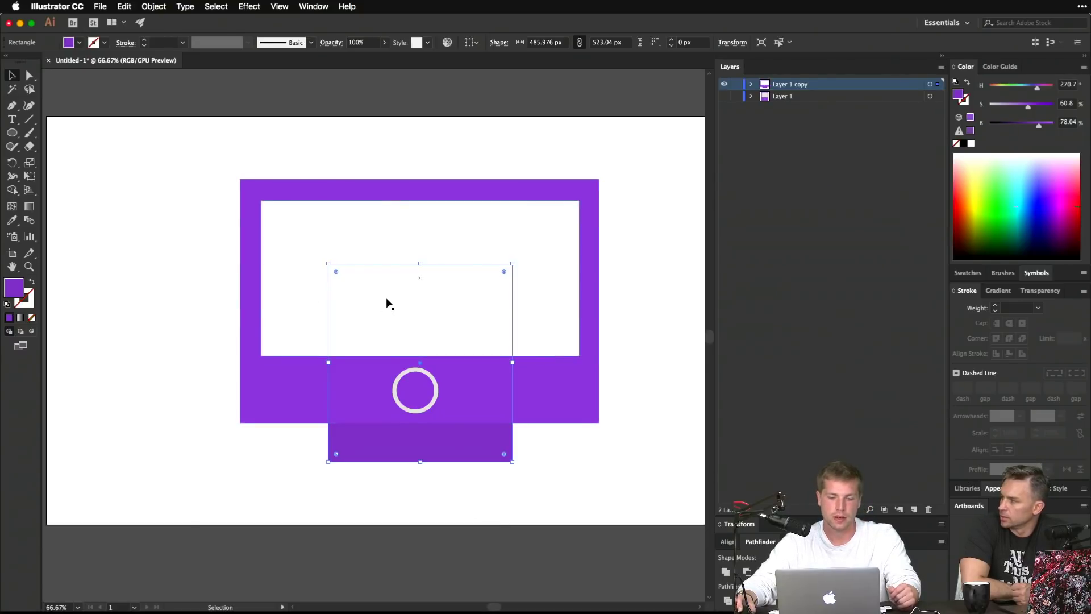
key(ctrl+Up)
click(771, 256)
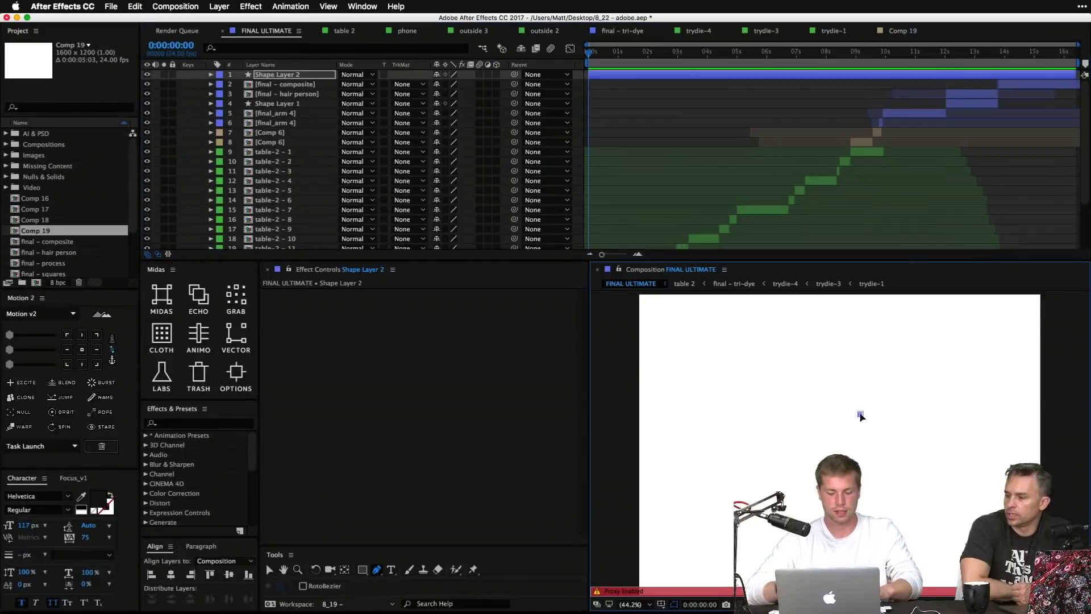
key(super+n)
key(Return)
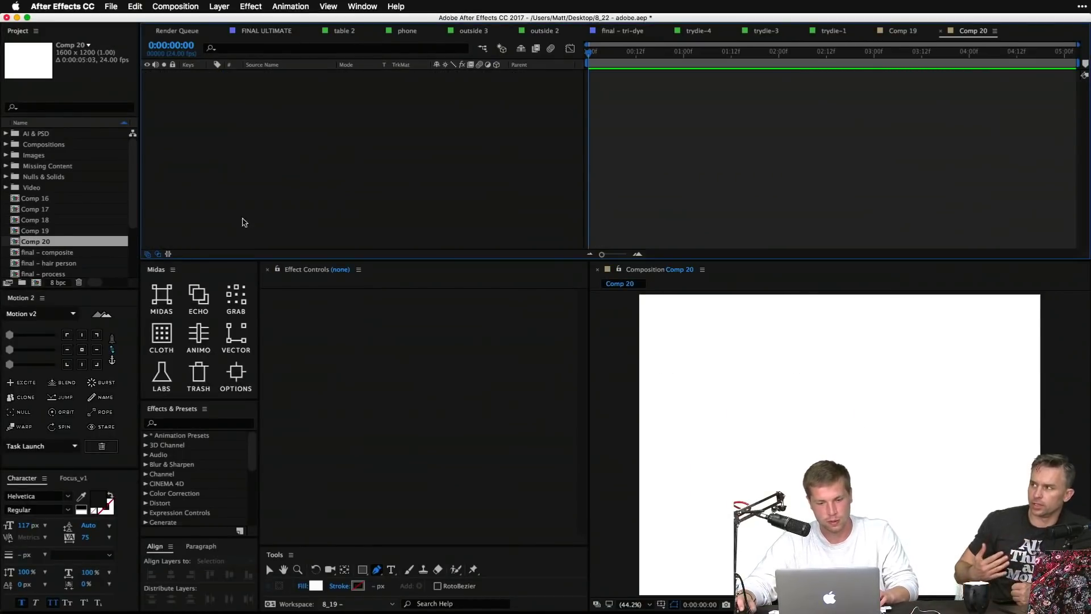
Step: Draw a five-point star with an outer radius of about 353, center its anchor point, and move it near the composition's center
click(364, 569)
drag(363, 569, 432, 571)
drag(813, 386, 874, 452)
key(v)
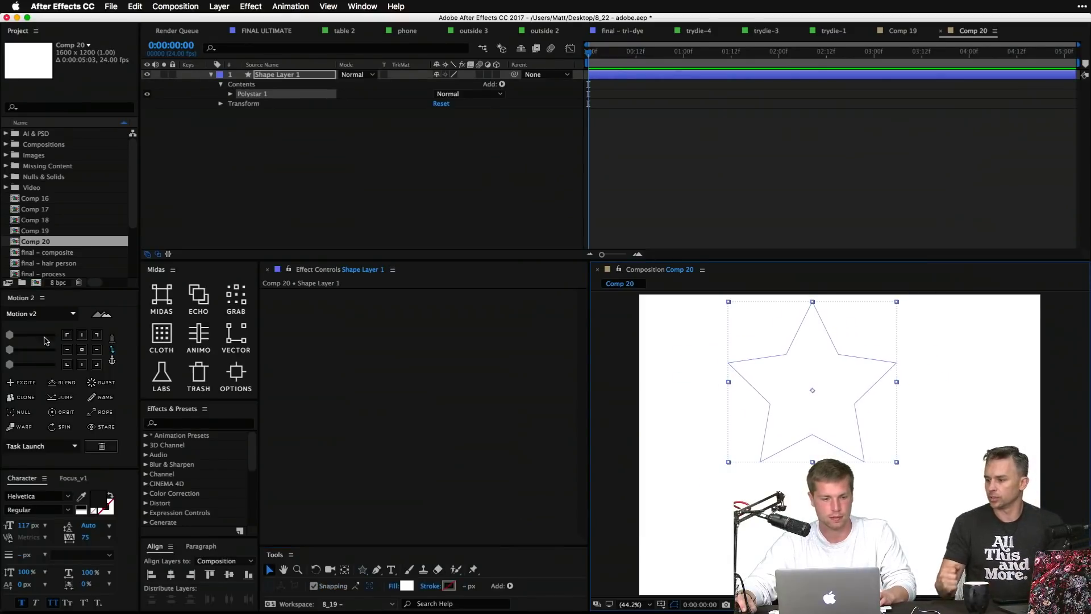
click(818, 394)
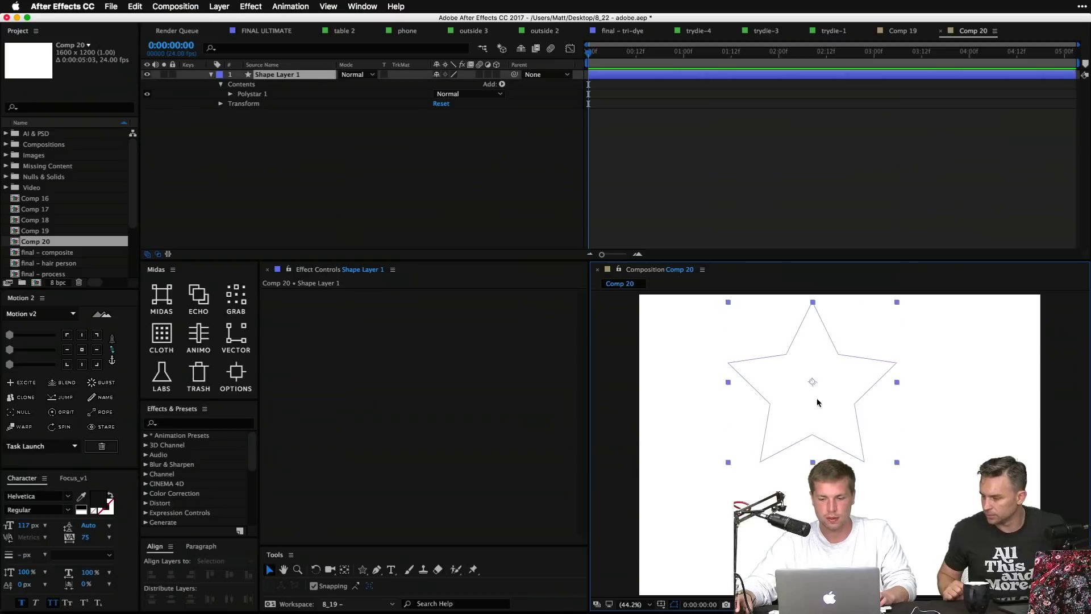
drag(828, 404, 856, 442)
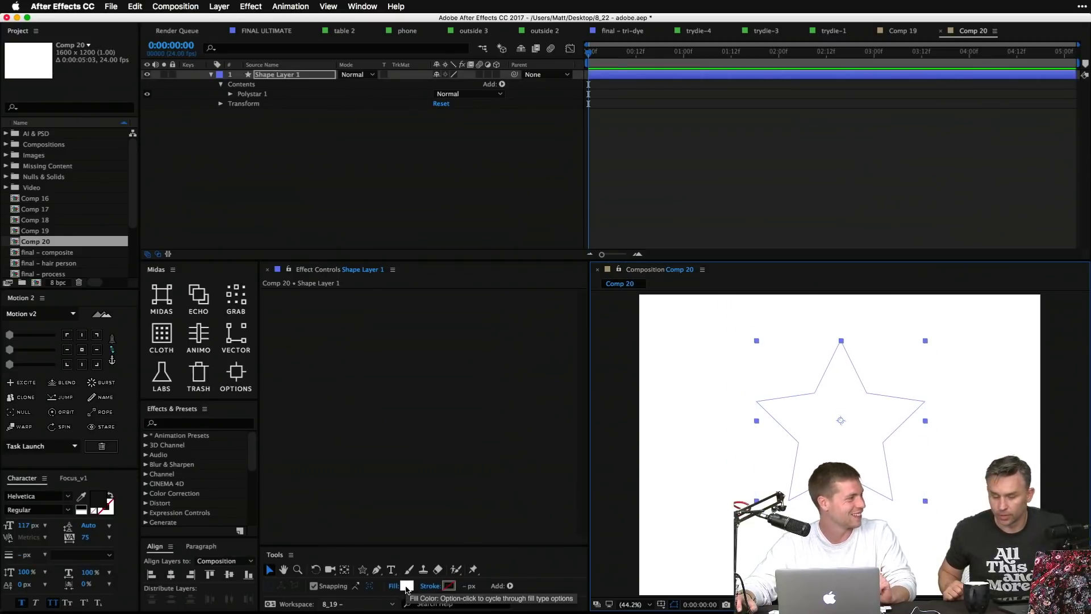
Step: Set the star's fill color to black
click(407, 590)
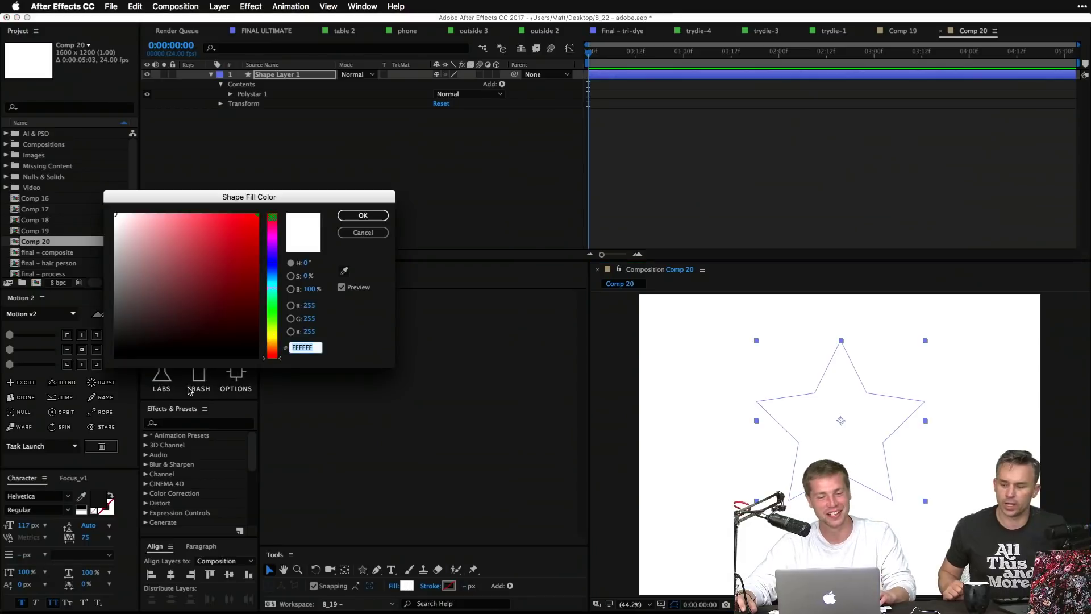
click(147, 337)
drag(148, 337, 90, 372)
click(374, 219)
click(275, 167)
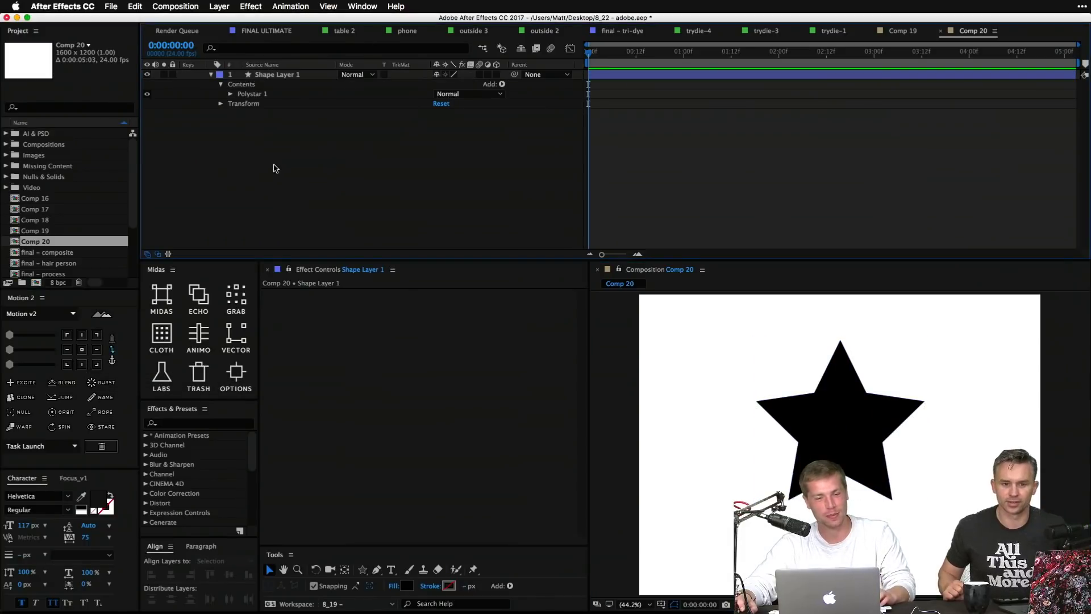
Step: Expand all properties of the star's polystar path and move the playhead to 0:00:01:17
super+click(230, 94)
scroll(386, 193, down, 1)
drag(660, 57, 750, 57)
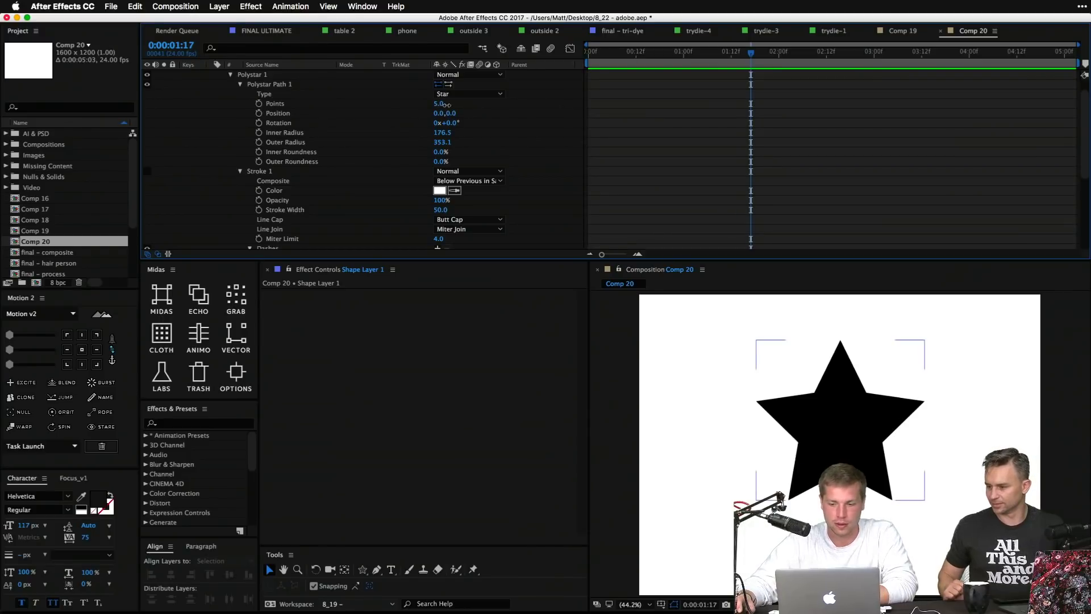
Step: Try raising the star's Points value to 760, and undo the change
drag(447, 105, 913, 154)
click(529, 135)
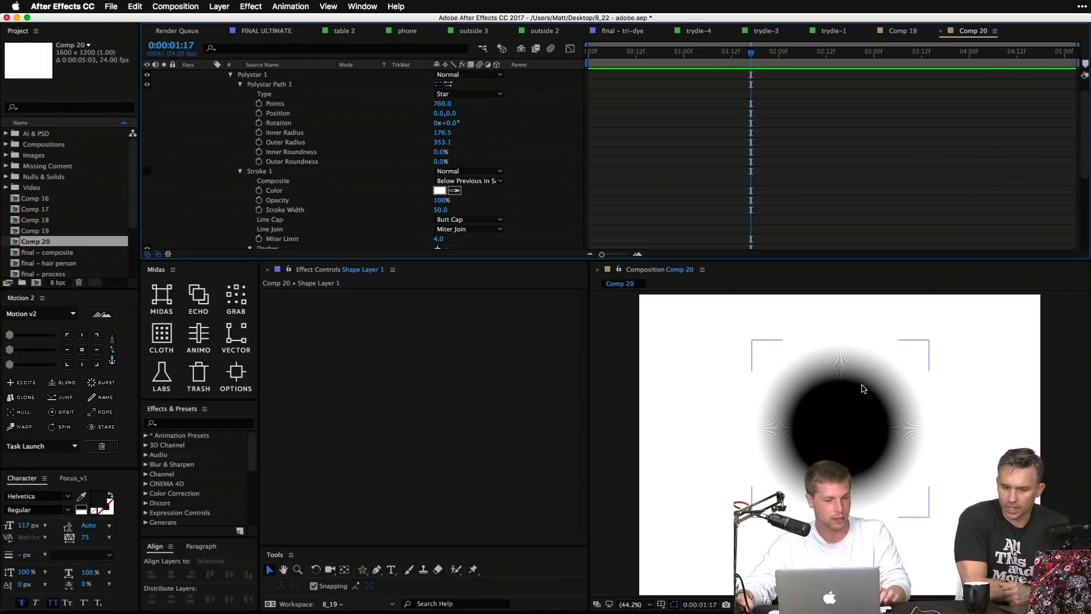
key(super+z)
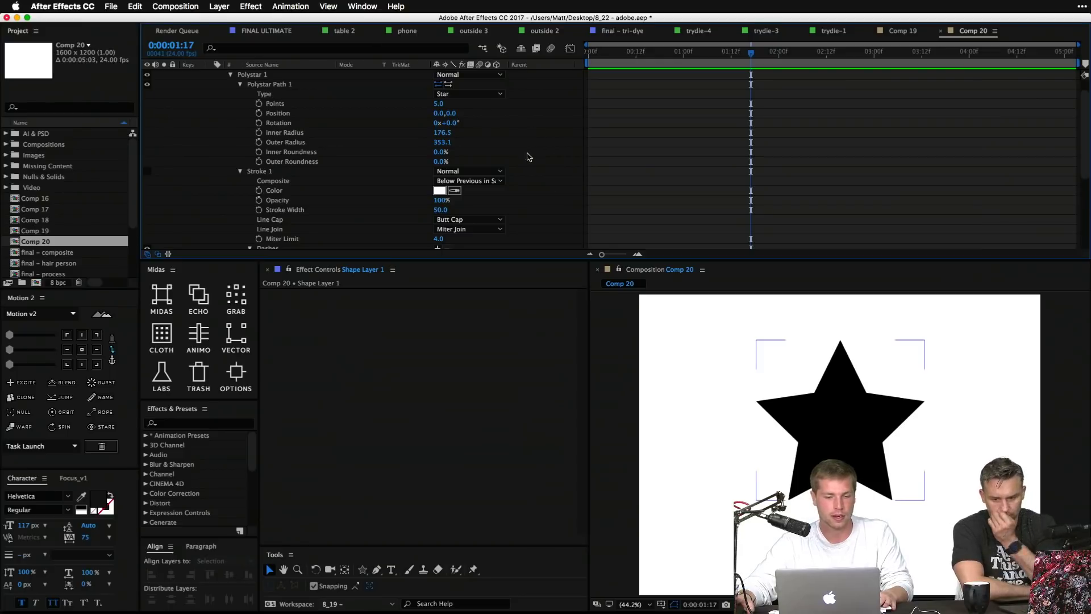
scroll(380, 192, up, 1)
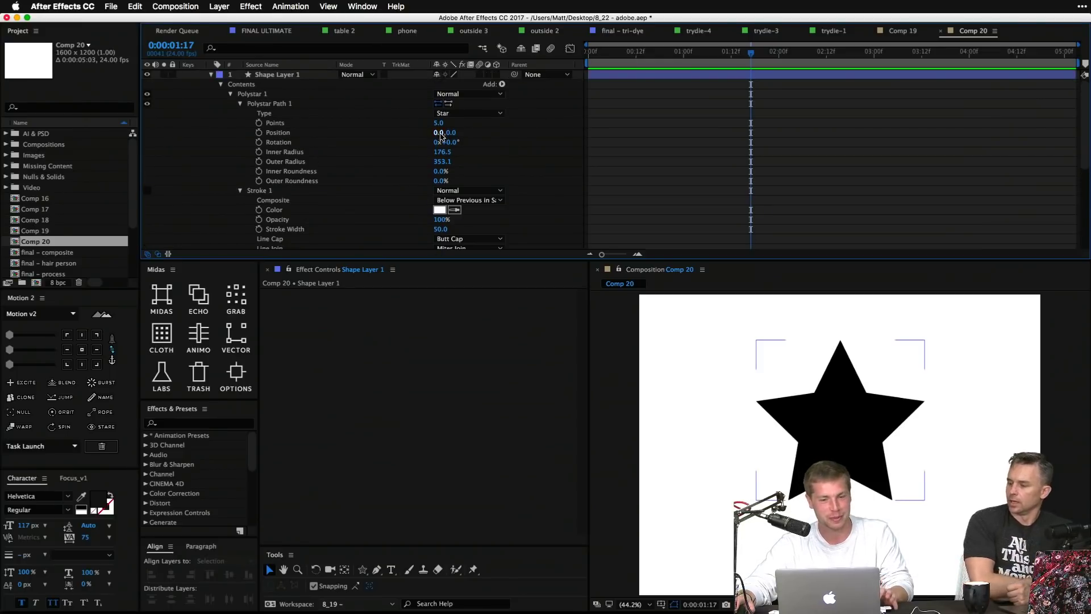
Step: Try raising the star's Inner Radius to 349.5 without keyframes, and undo the change
mouse_move(449, 163)
mouse_down()
mouse_move(545, 165)
mouse_move(544, 182)
mouse_up()
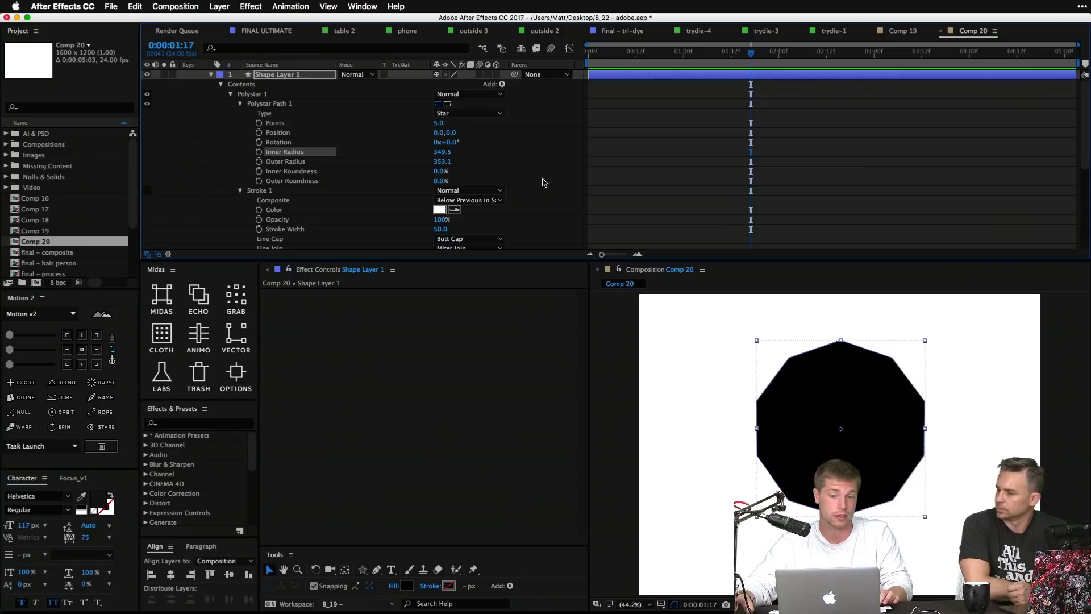
key(super+z)
key(super+z)
key(super+z)
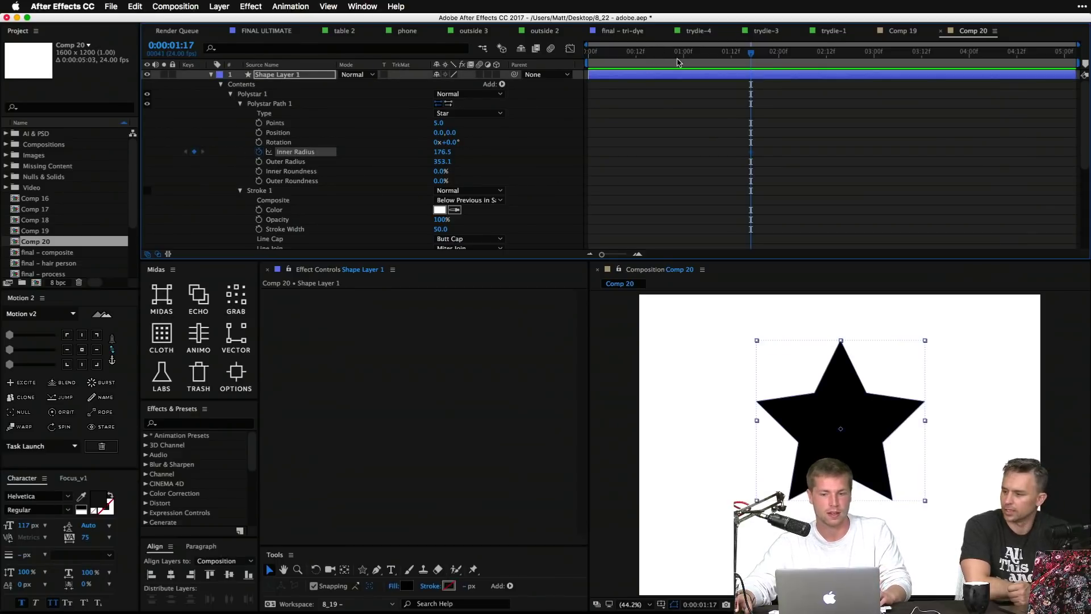
Step: Animate the star's Inner Radius from a keyframe of 176.5 at 0:00:01:17 to 353.5 at 0:00:02:23, and collapse the layer
drag(831, 59, 870, 60)
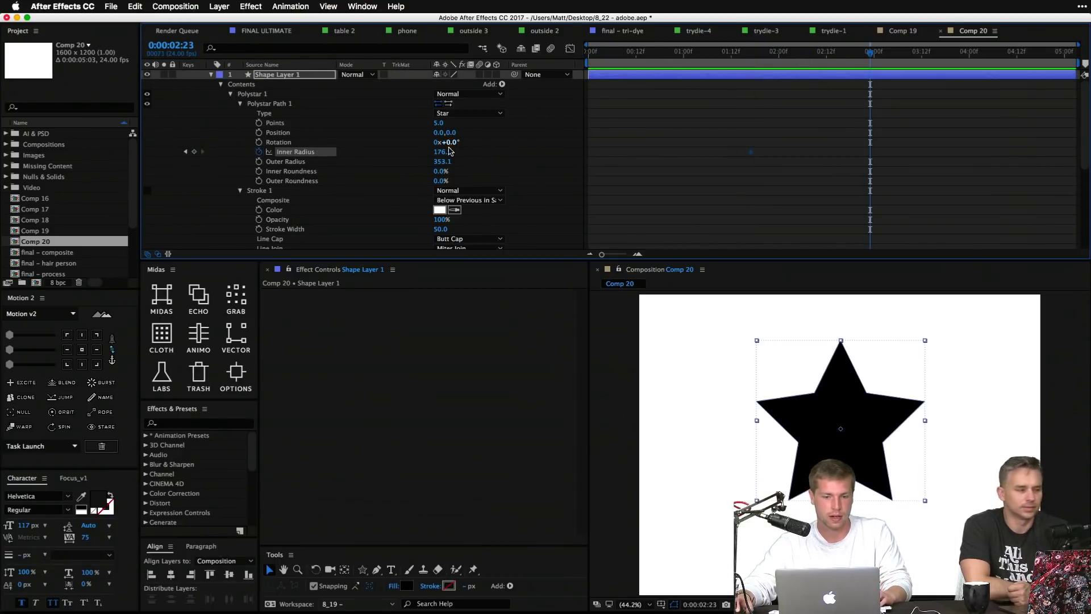
drag(447, 152, 561, 160)
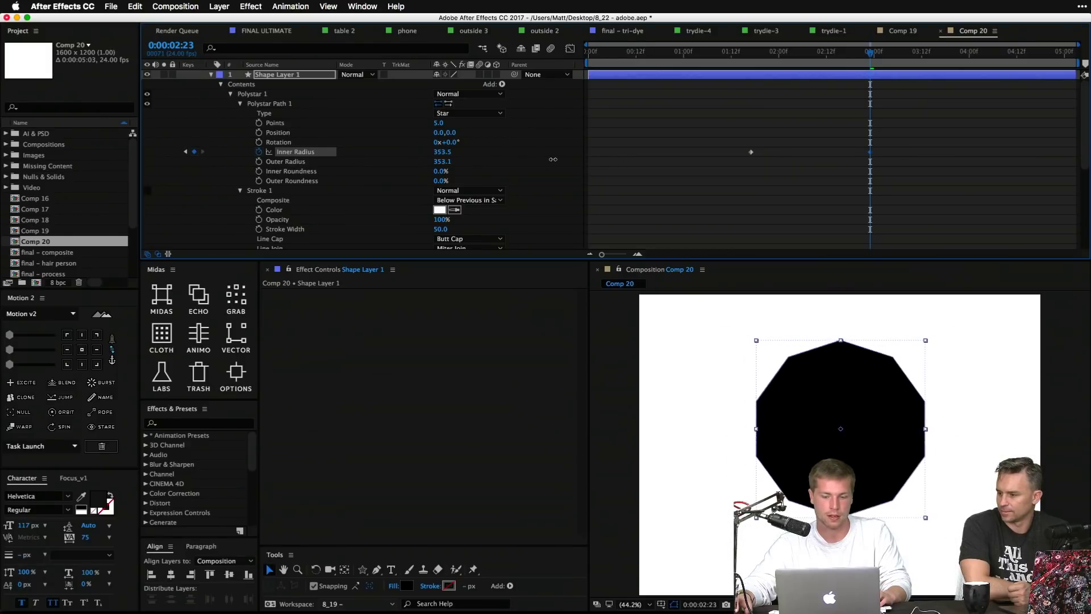
key(F2)
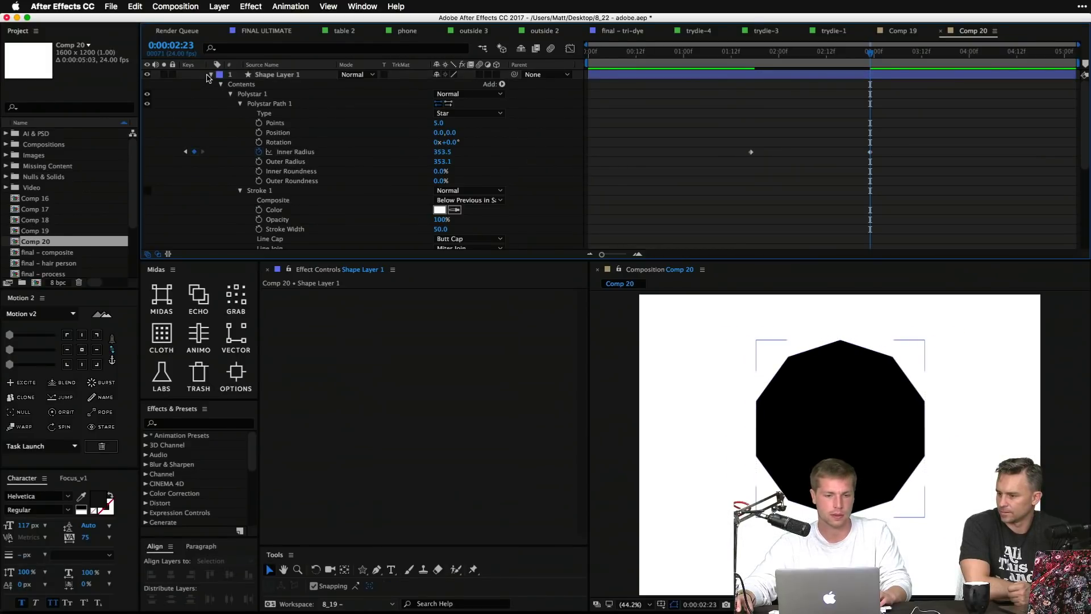
click(211, 75)
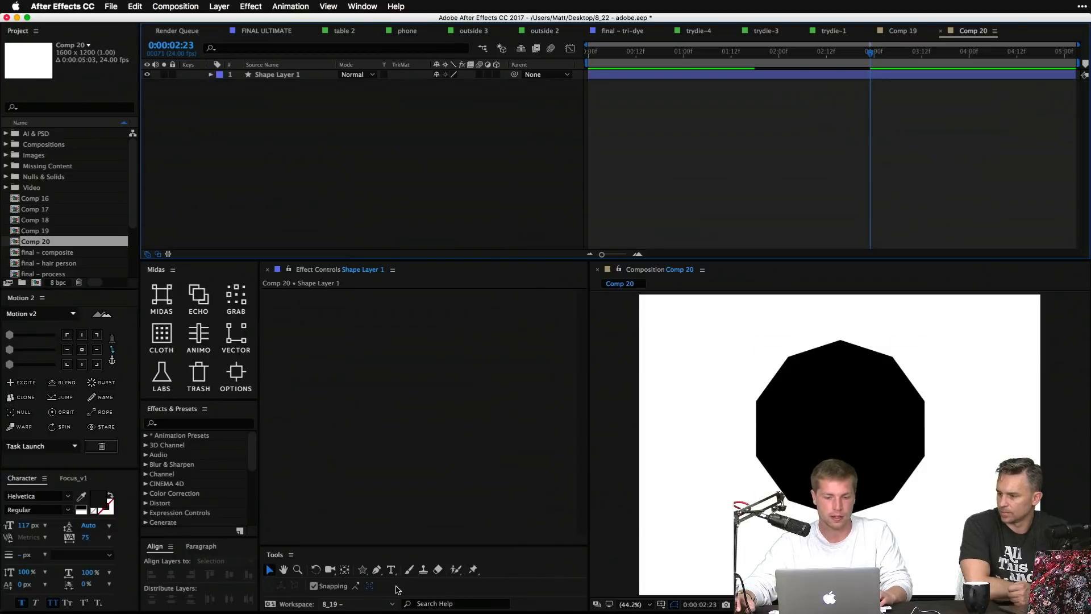
Step: Draw a black circle on a new shape layer, matching the polygon's size, and align it over the polygon
mouse_move(362, 570)
mouse_down()
mouse_move(391, 570)
mouse_move(397, 545)
mouse_up()
mouse_move(777, 356)
mouse_down()
mouse_move(890, 436)
mouse_move(945, 524)
mouse_up()
key(v)
drag(880, 461, 859, 451)
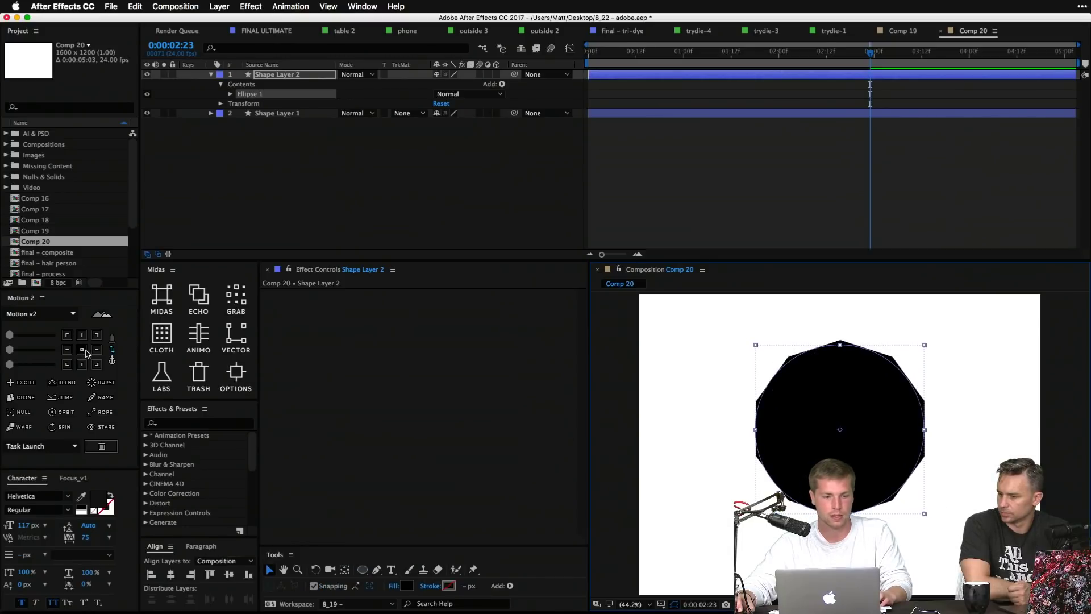
click(341, 204)
Step: Trim the circle layer to start at 0:00:02:23 and the star layer to end at that point
click(857, 75)
key(alt+bracketleft)
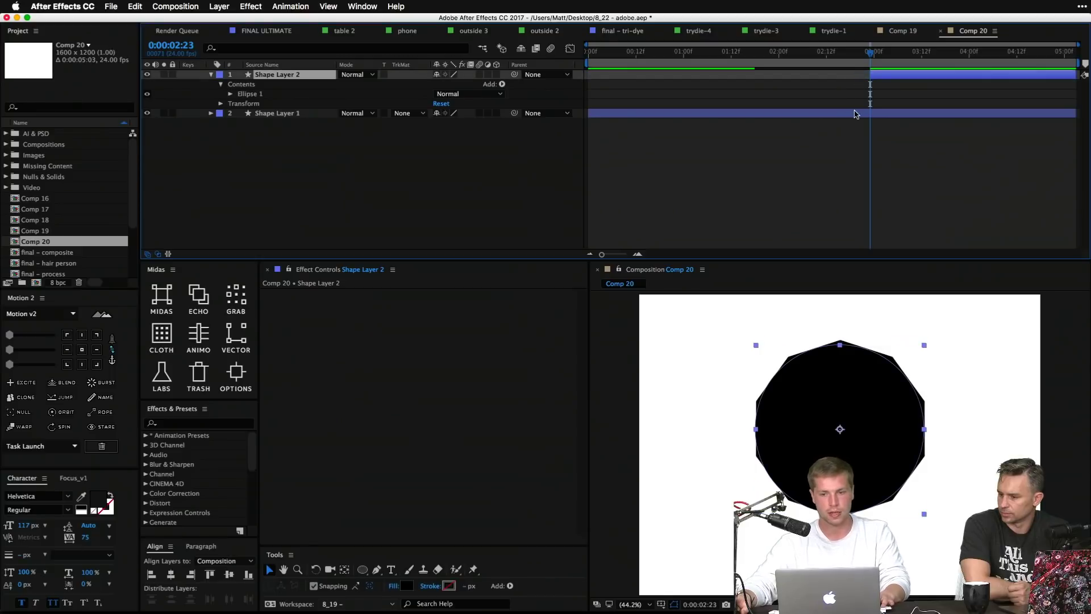
click(874, 114)
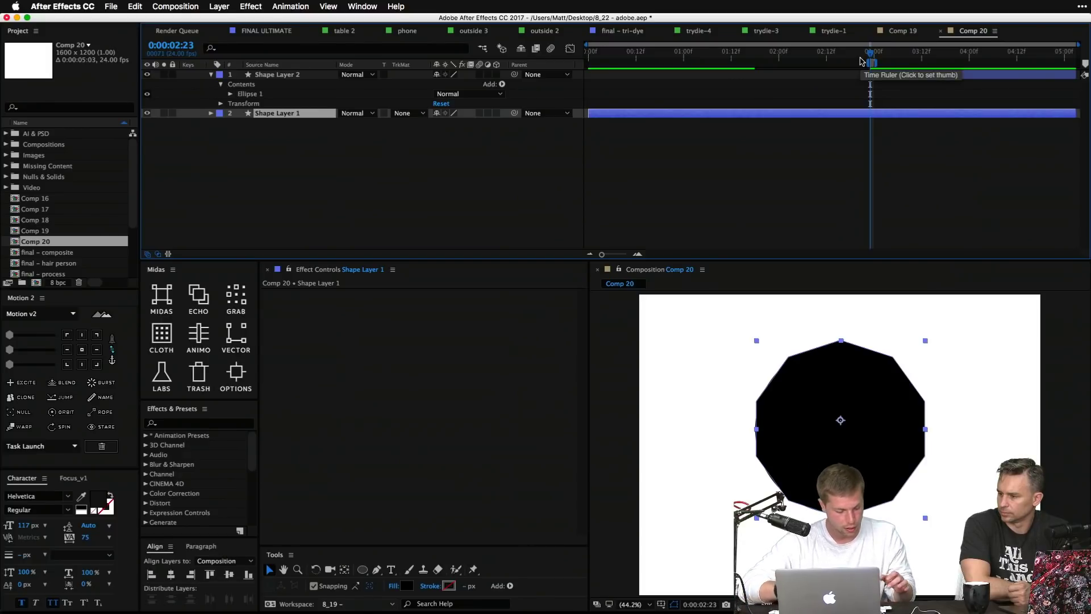
click(494, 153)
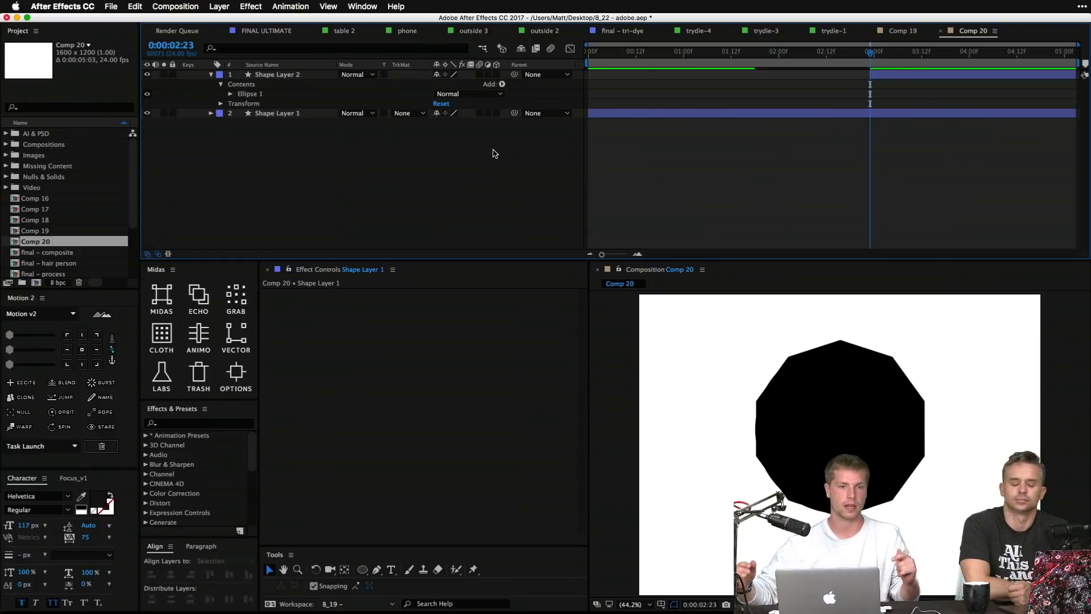
click(890, 113)
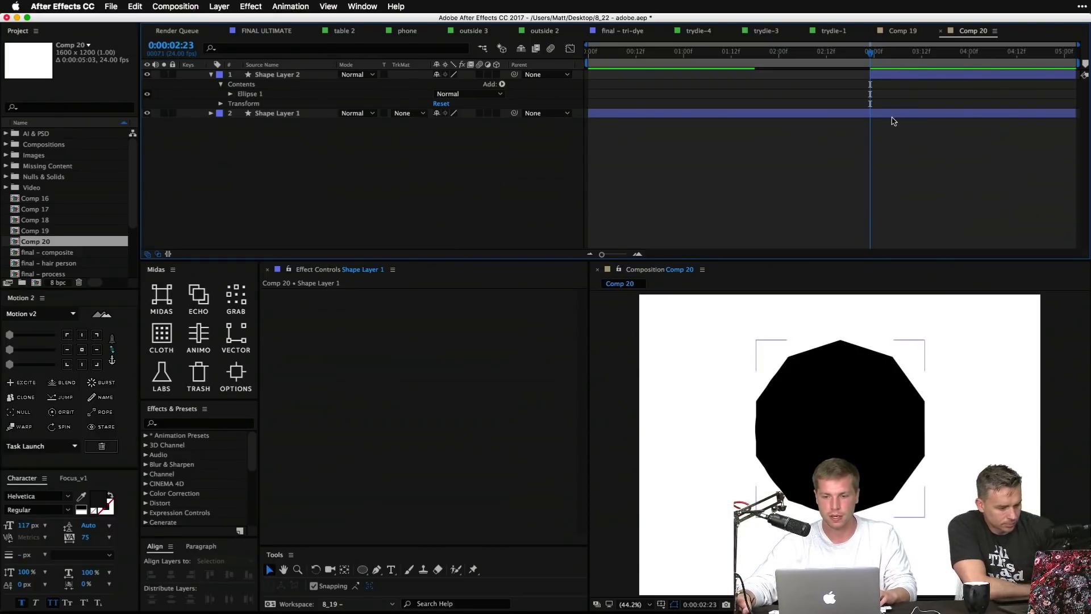
key(alt+bracketright)
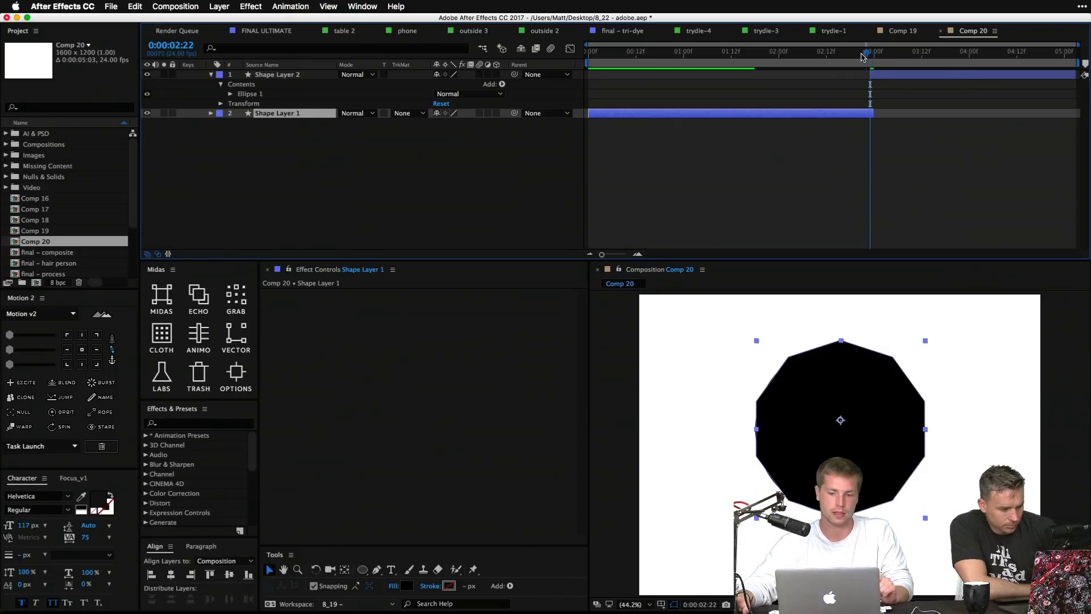
Step: Scrub back to 0:00:02:13 and try shifting the switch from the star layer to the circle layer a few frames earlier
drag(868, 57, 830, 60)
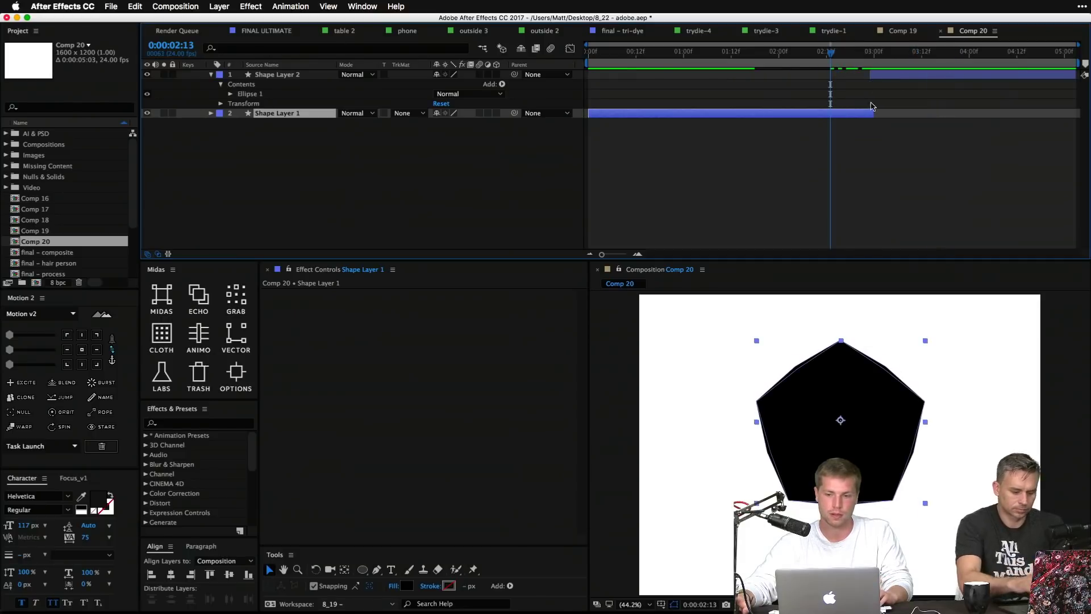
drag(885, 85, 864, 79)
Step: Reveal the star layer's Inner Radius keyframes, ease both with the Motion v2 slider, and preview the morph
click(788, 115)
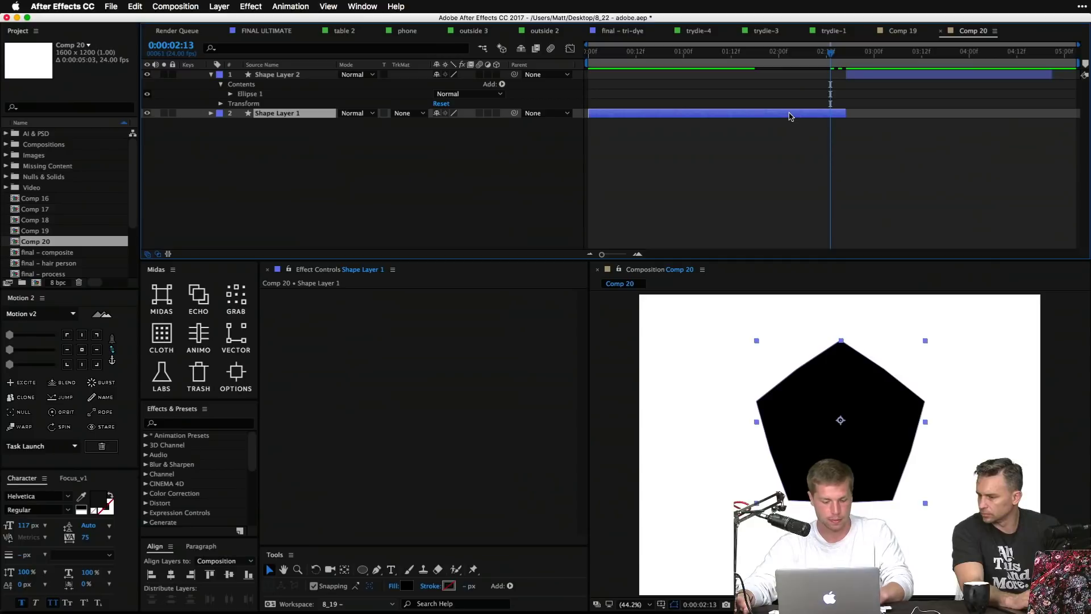
key(u)
drag(873, 170, 730, 111)
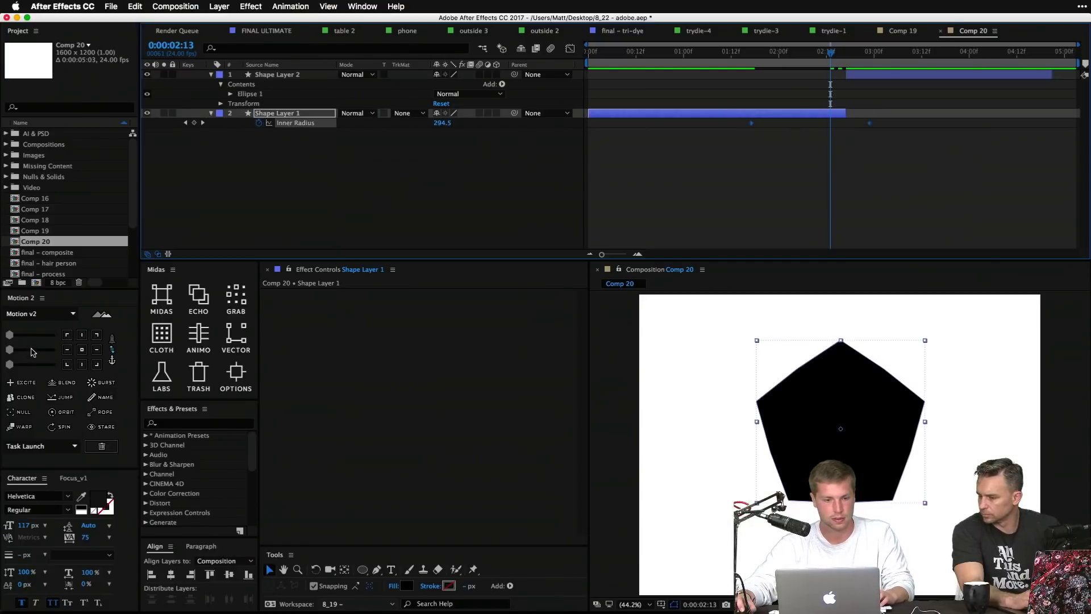
drag(33, 352, 40, 349)
click(472, 202)
key(space)
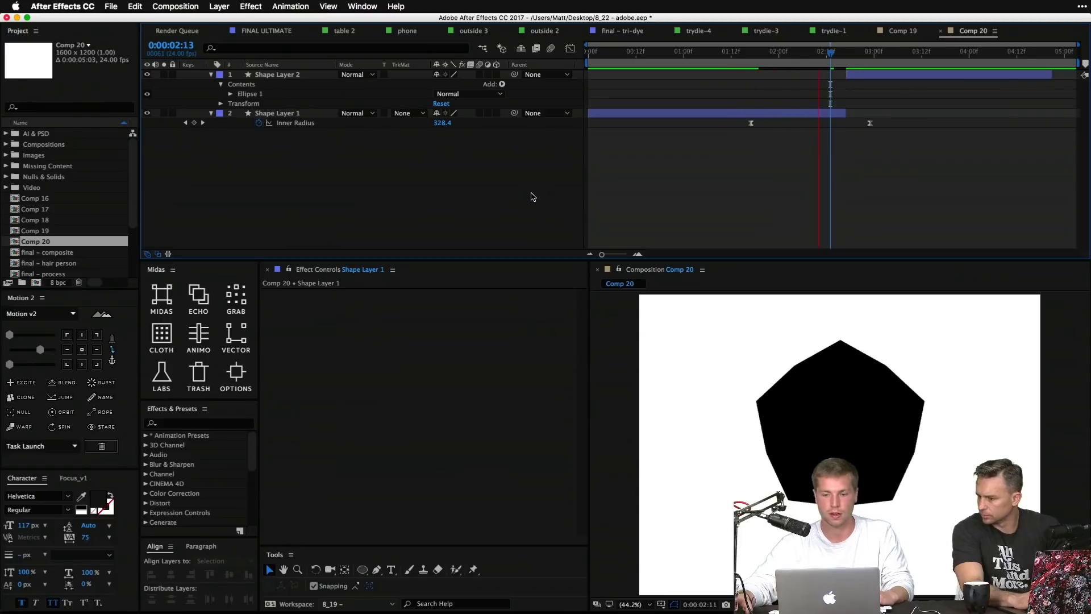
Step: Move the circle layer's start and the star layer's end back to the last Inner Radius keyframe, and preview the transition
drag(867, 75, 891, 76)
drag(852, 114, 875, 114)
key(space)
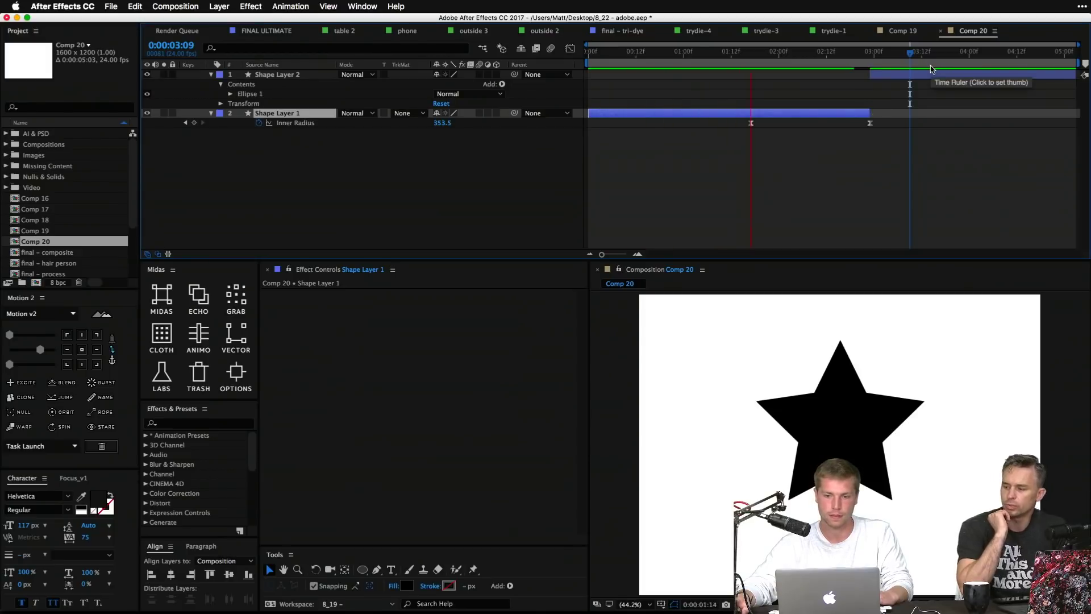
click(930, 68)
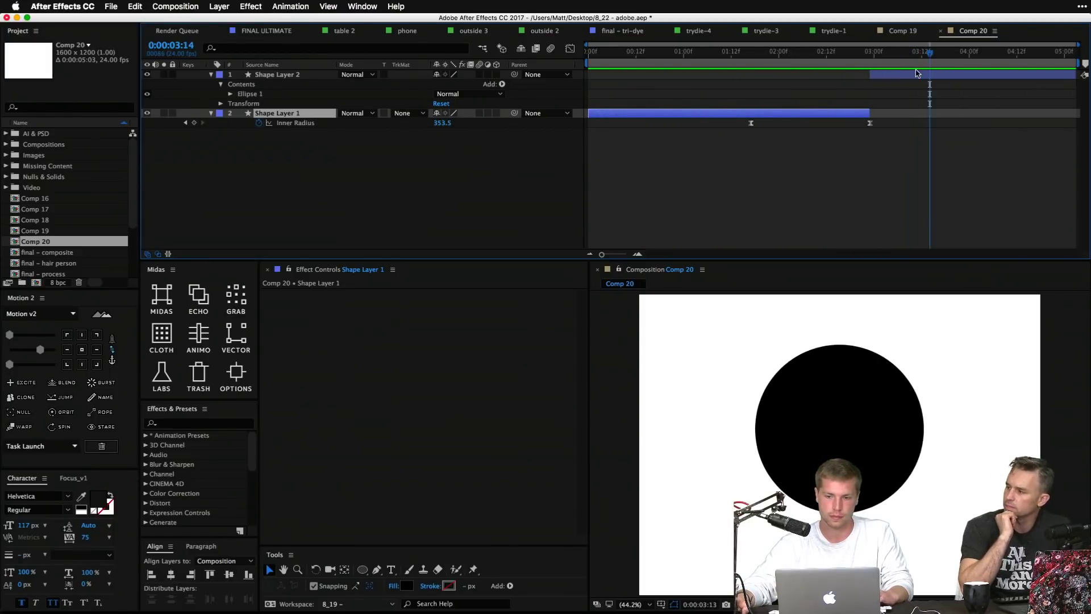
Step: Shift the circle layer one frame earlier and extend its start back to about 0:00:02:02
drag(930, 74, 927, 74)
click(365, 195)
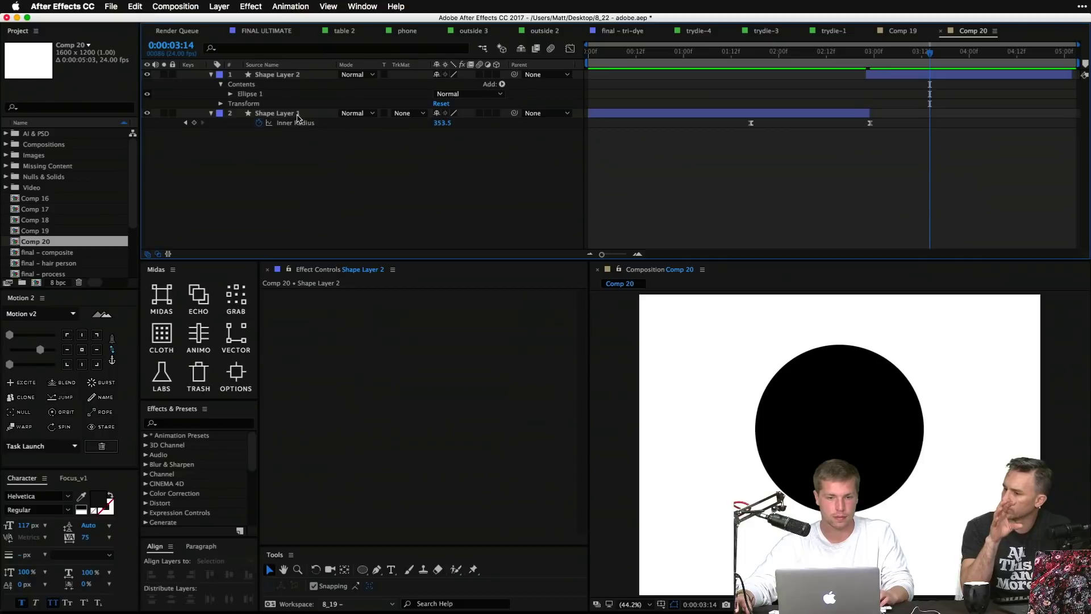
click(295, 114)
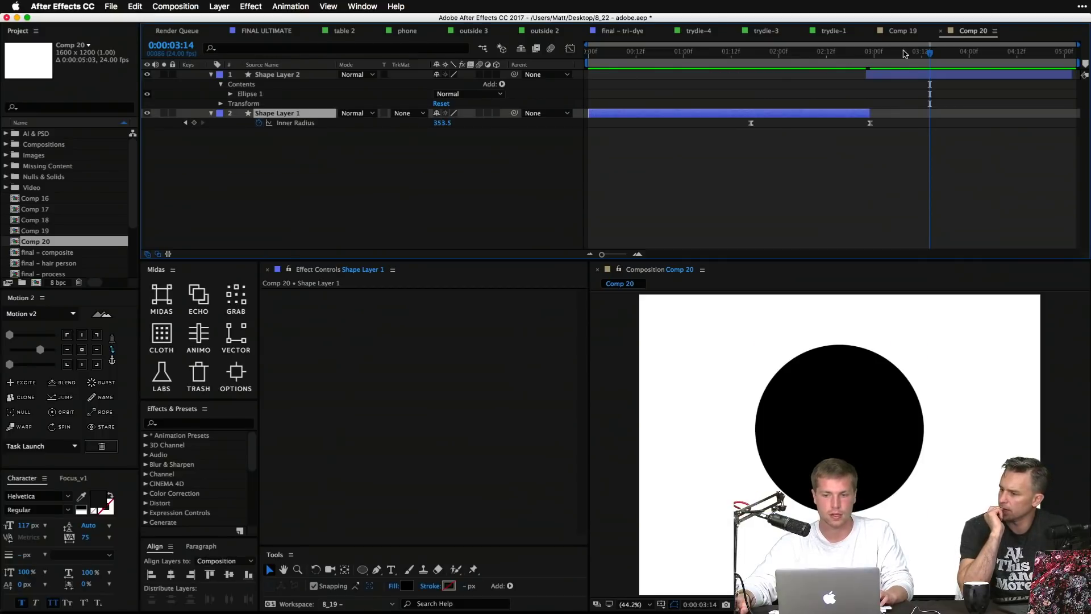
drag(868, 75, 787, 74)
Step: Keyframe the circle layer's Scale at 100% at 0:00:03:09 and 60% at 0:00:02:15, and move the layer below the star layer
click(909, 54)
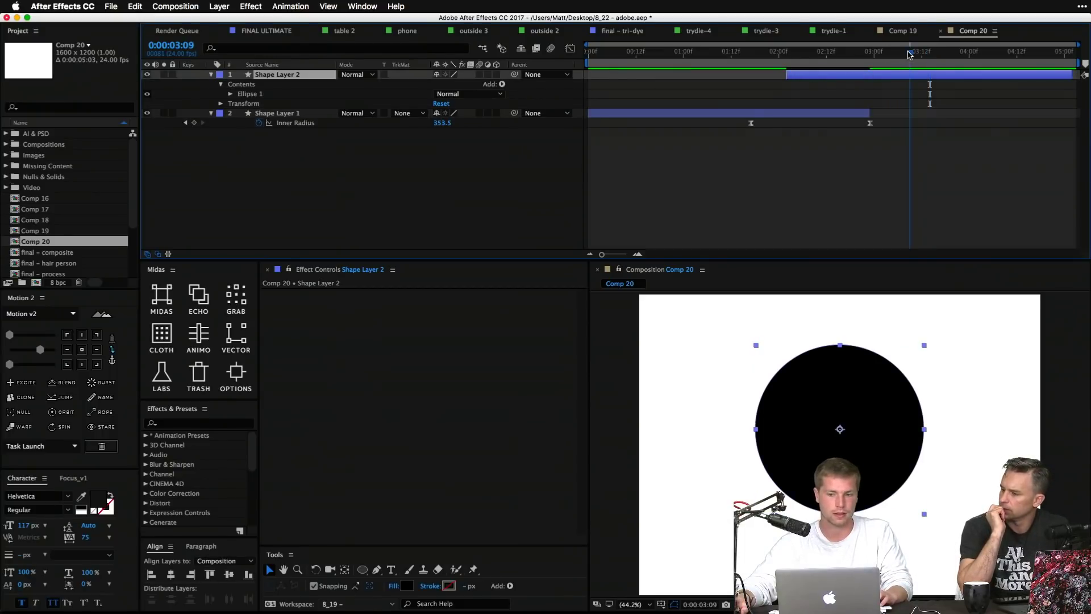
key(s)
click(240, 84)
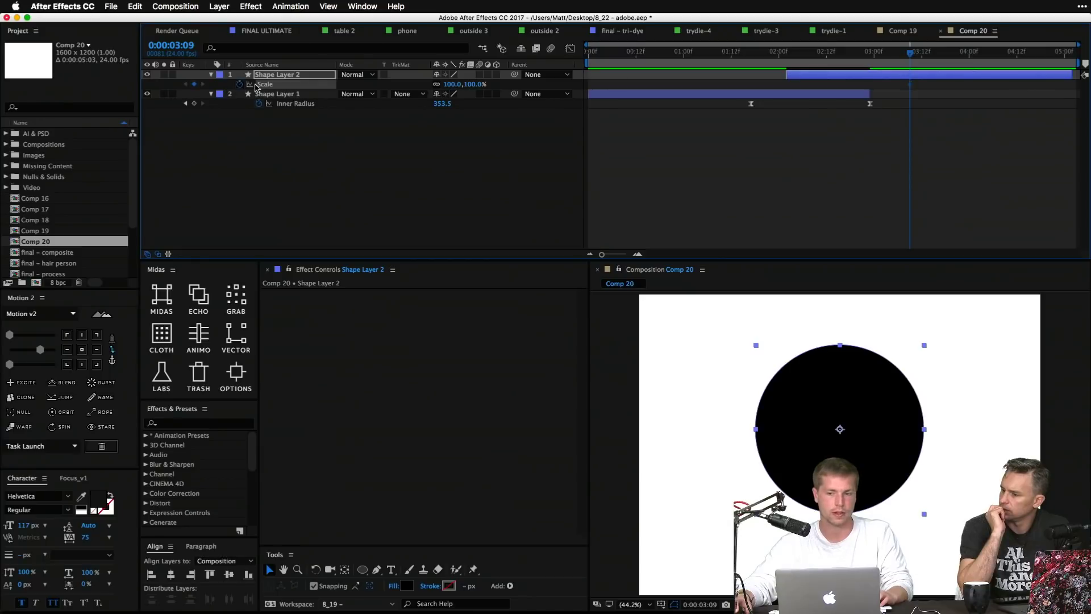
click(839, 52)
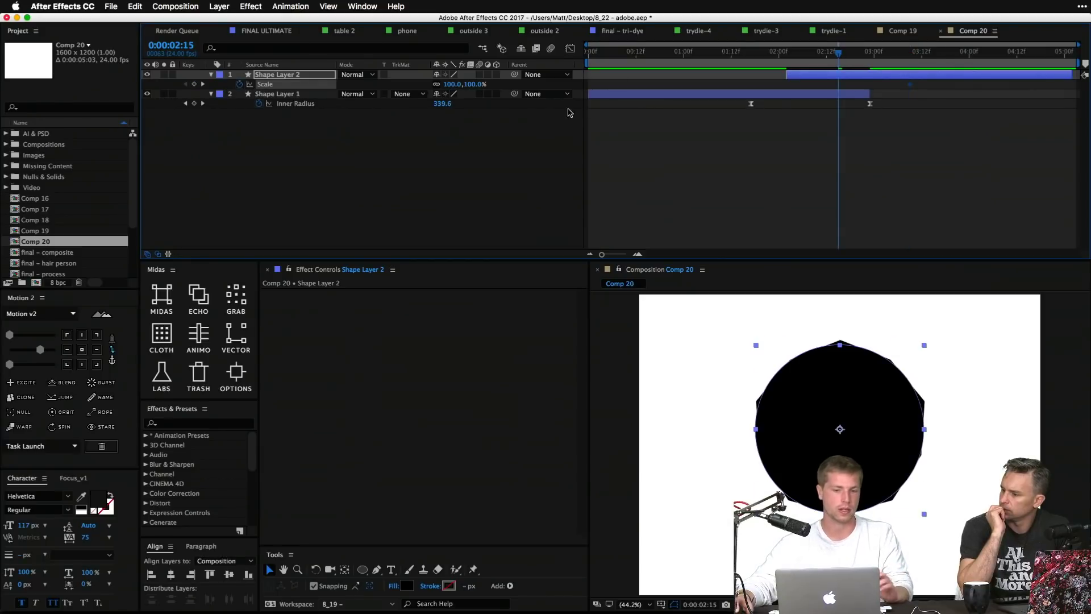
click(513, 146)
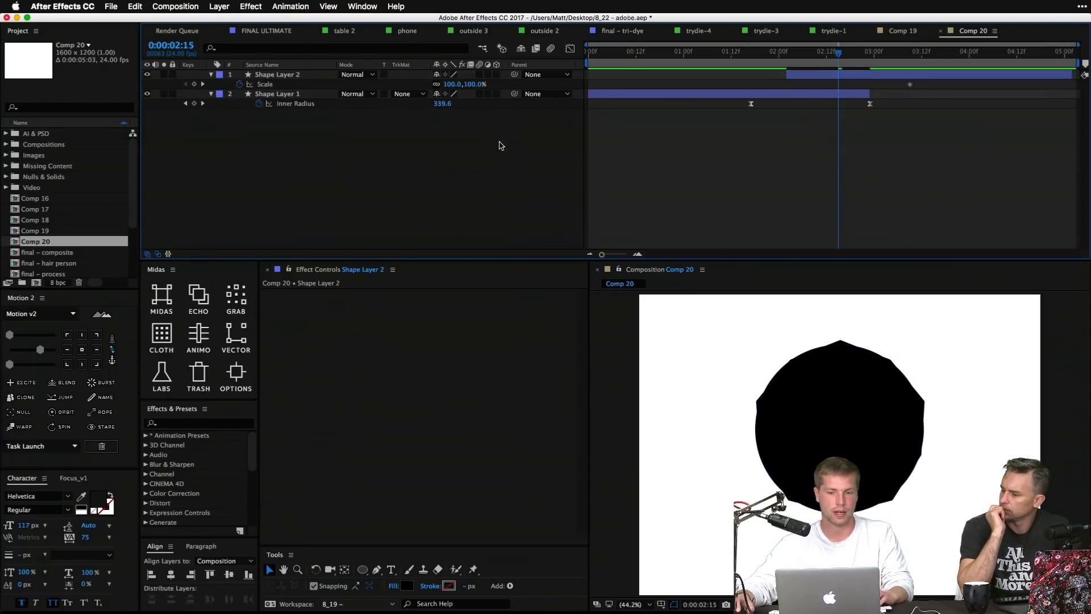
drag(477, 88, 326, 135)
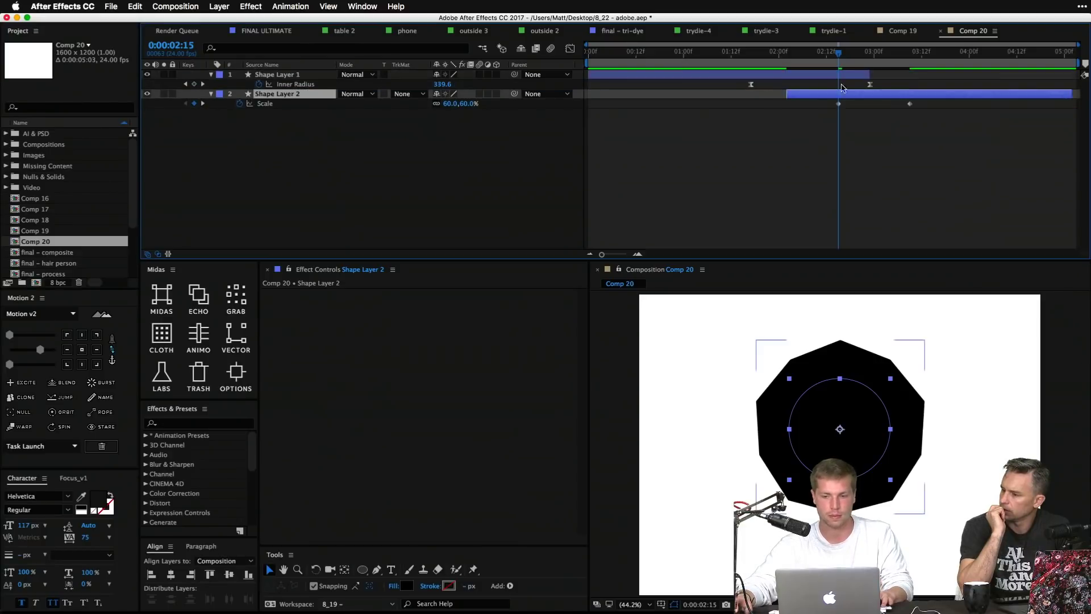
Step: Trim the circle layer to start at 0:00:02:15, ease both Scale keyframes with the Motion v2 slider, and preview
key(alt+[)
click(319, 319)
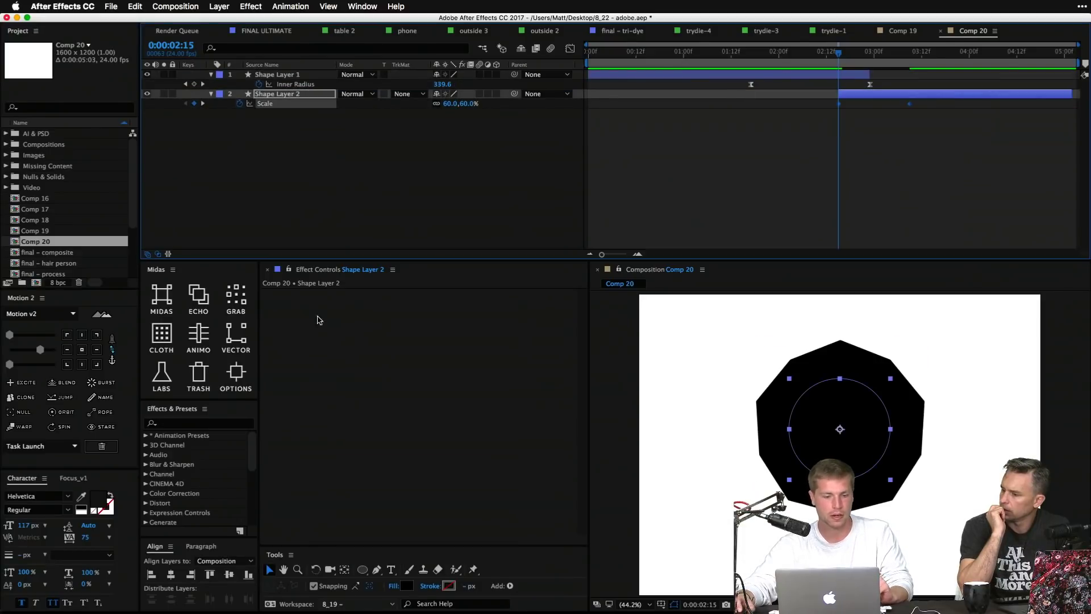
click(367, 189)
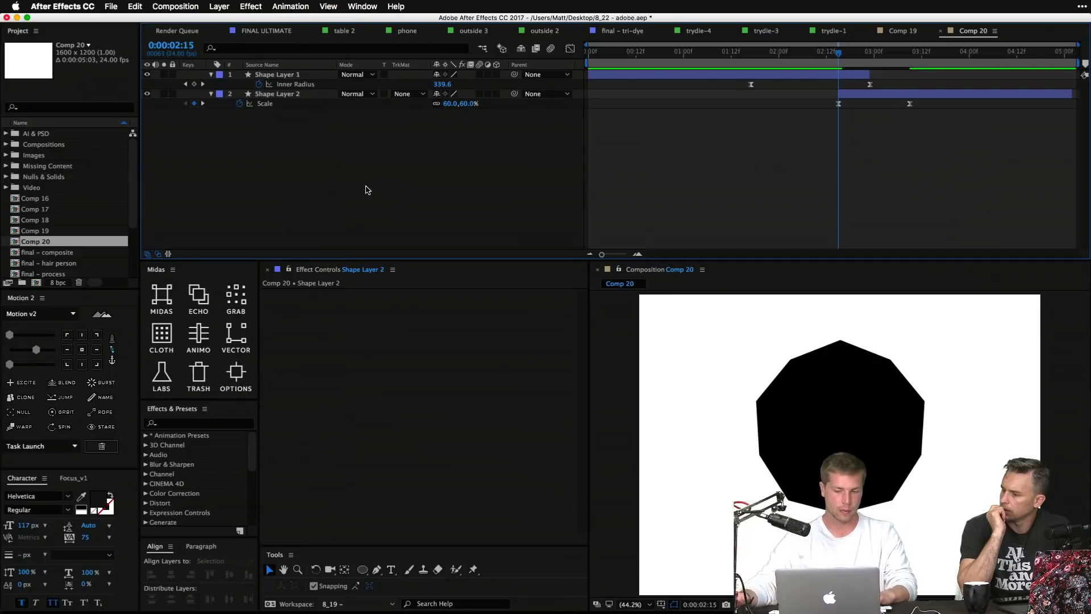
key(space)
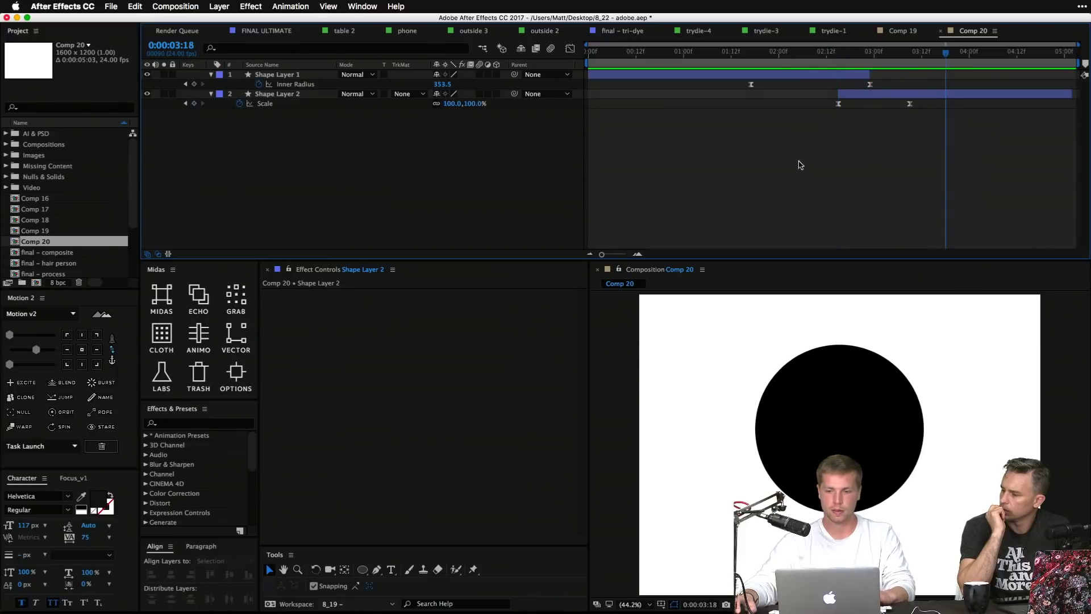
Step: Extend the star layer to the end of the composition, and set the circle's Scale keyframe at 0:00:03:09 to 122%
click(864, 69)
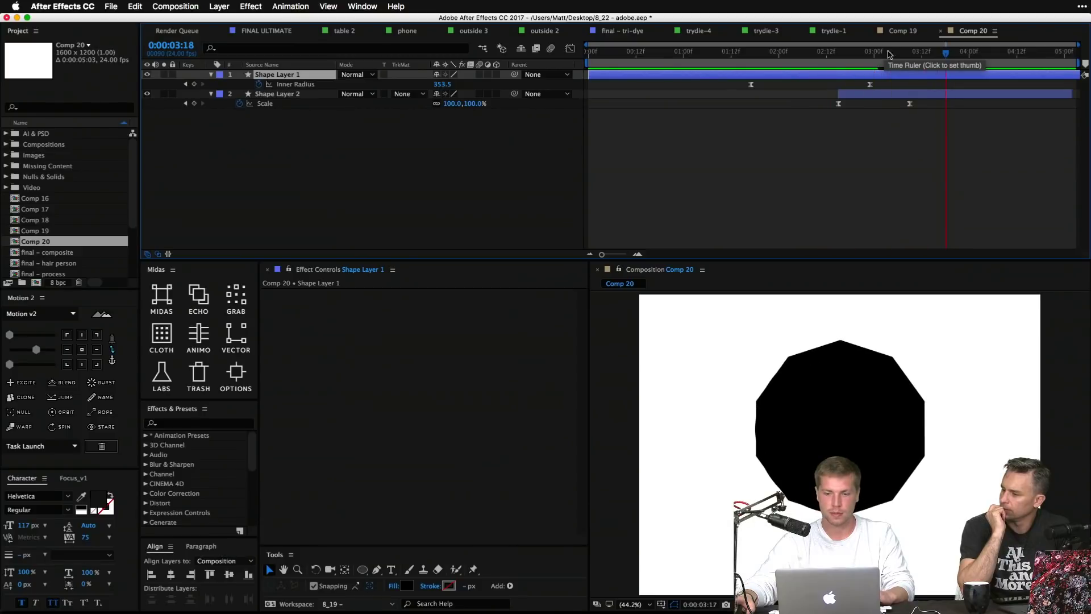
click(877, 151)
click(185, 103)
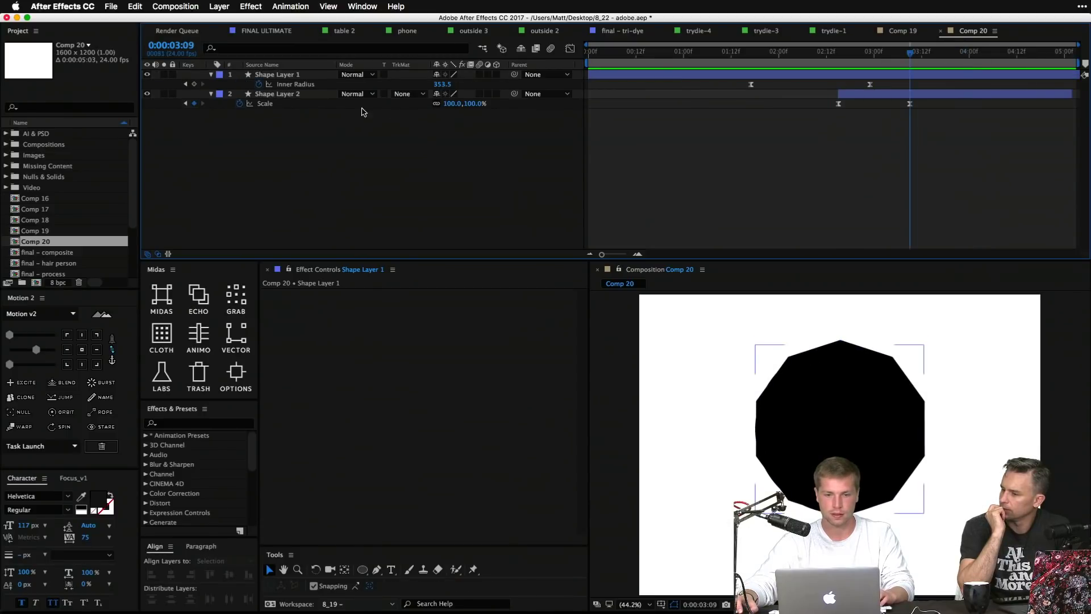
drag(465, 104, 491, 109)
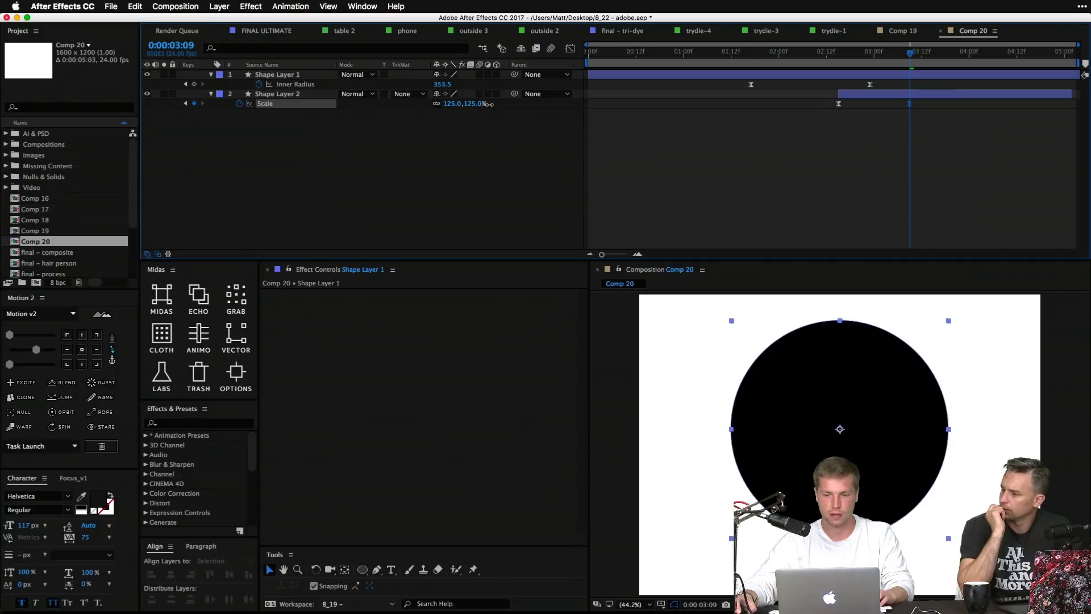
key(space)
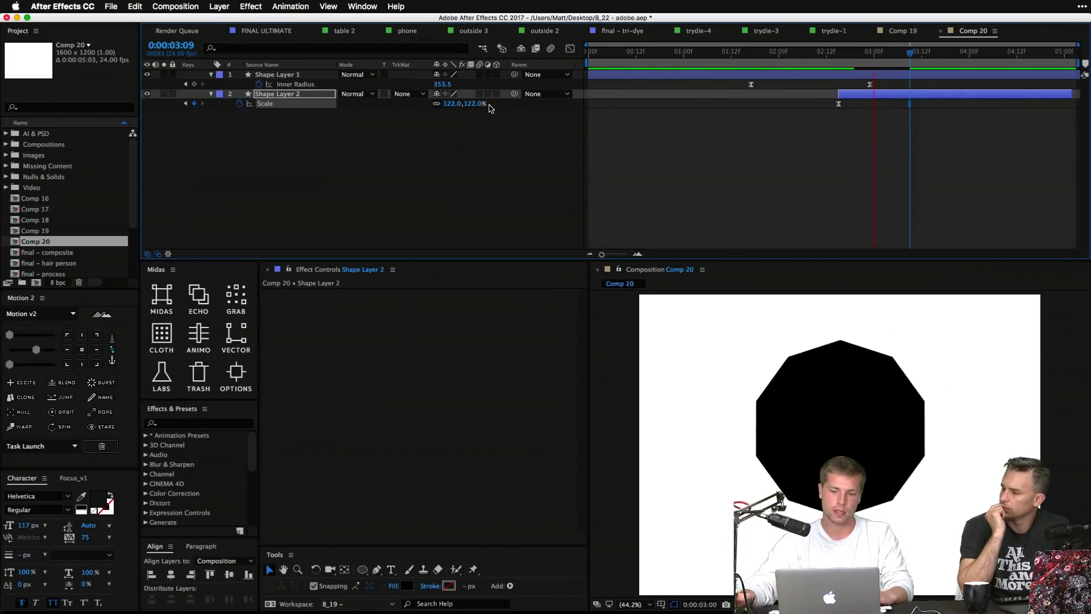
Step: Extend the circle layer's start back to about 0:00:01:20, move its first Scale keyframe to about 0:00:02:02, and preview
click(851, 93)
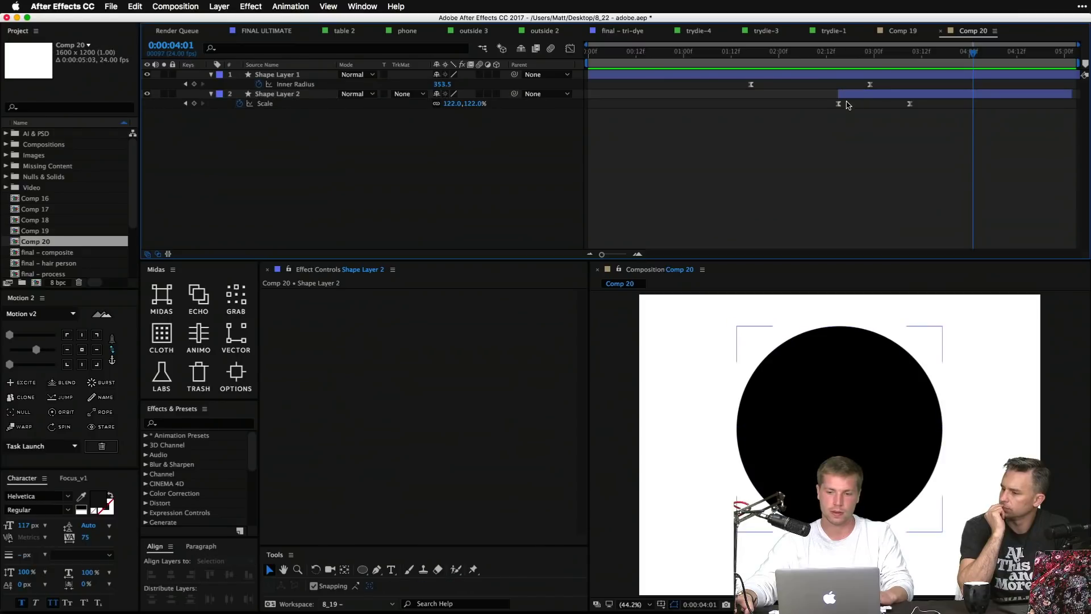
click(843, 95)
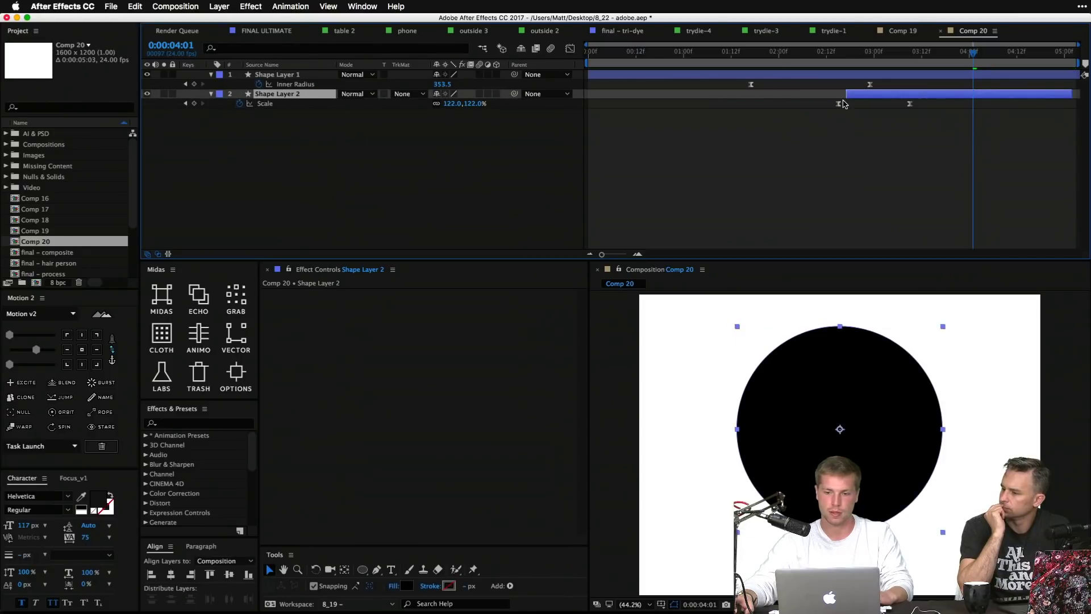
drag(843, 98, 761, 96)
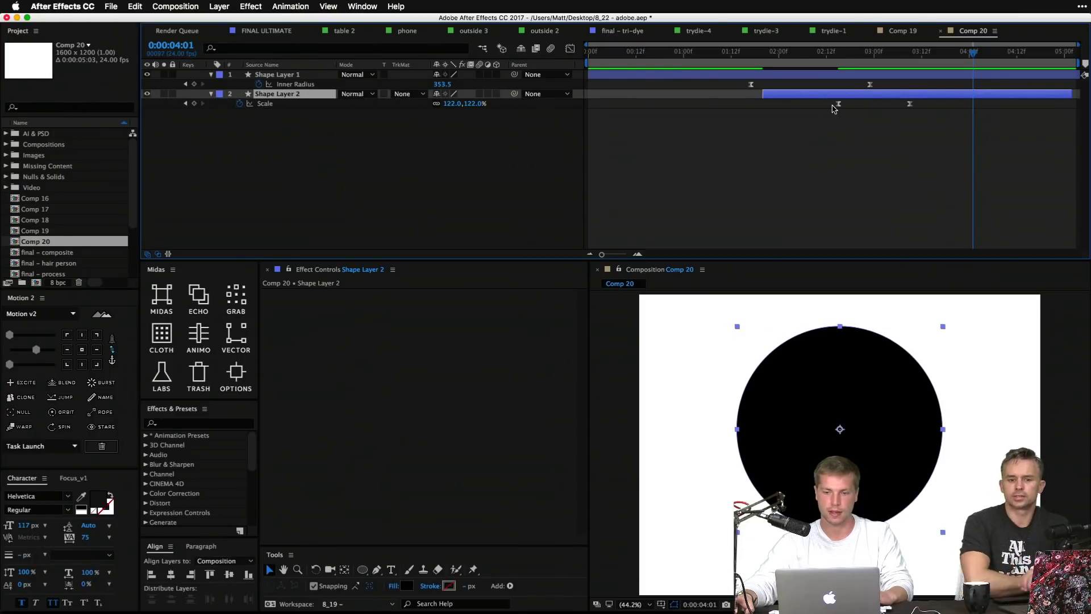
drag(839, 103, 786, 104)
key(space)
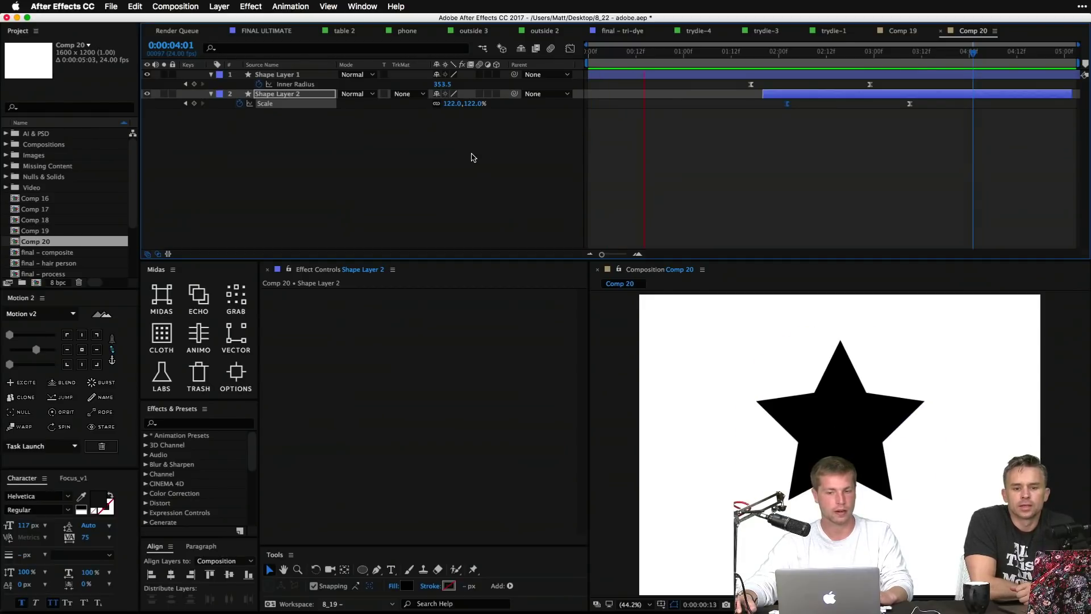
click(350, 163)
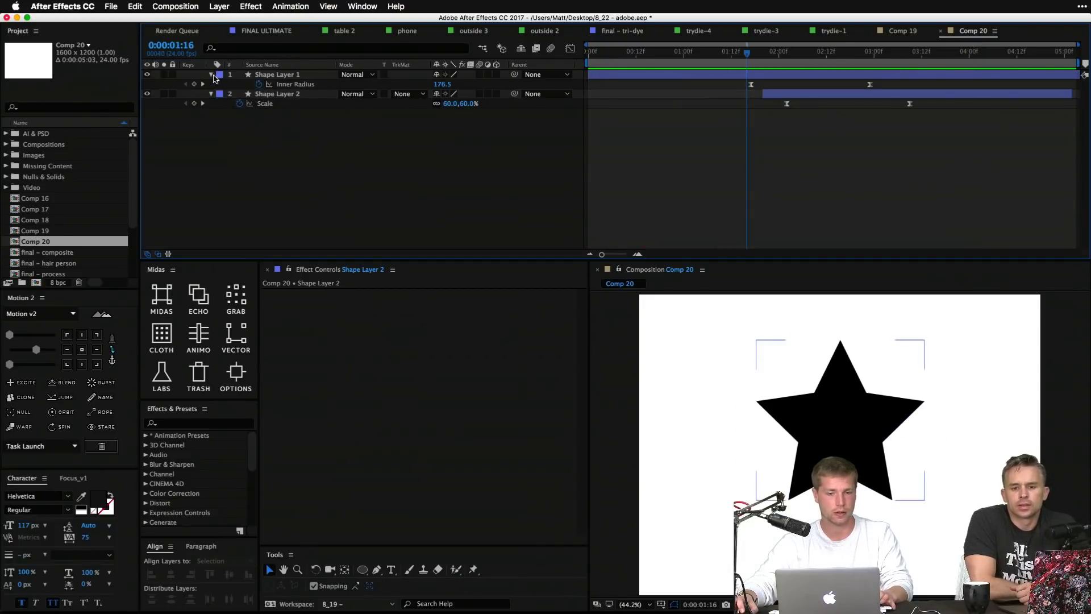
Step: Keyframe the star's Points at 5 at 0:00:01:16 and at 1141 at 0:00:02:23, and preview the morph
click(212, 75)
click(212, 75)
click(277, 75)
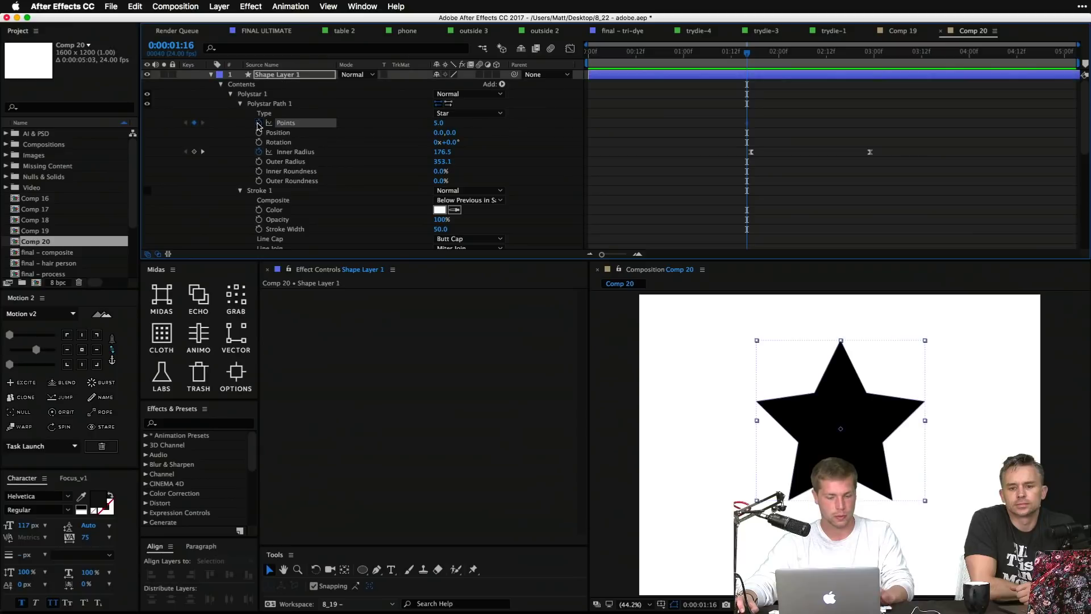
key(u)
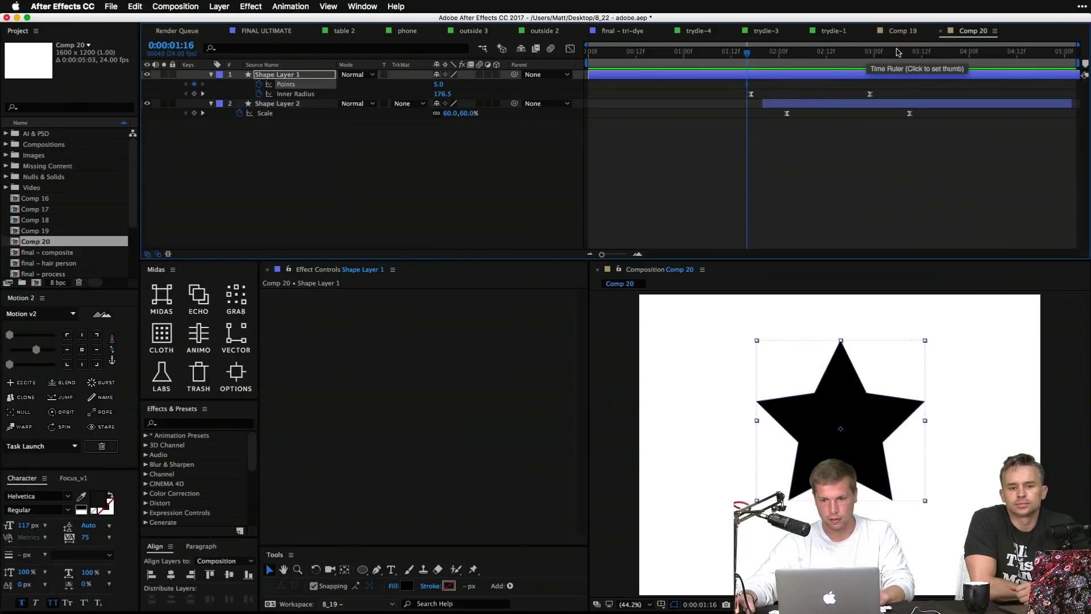
click(872, 54)
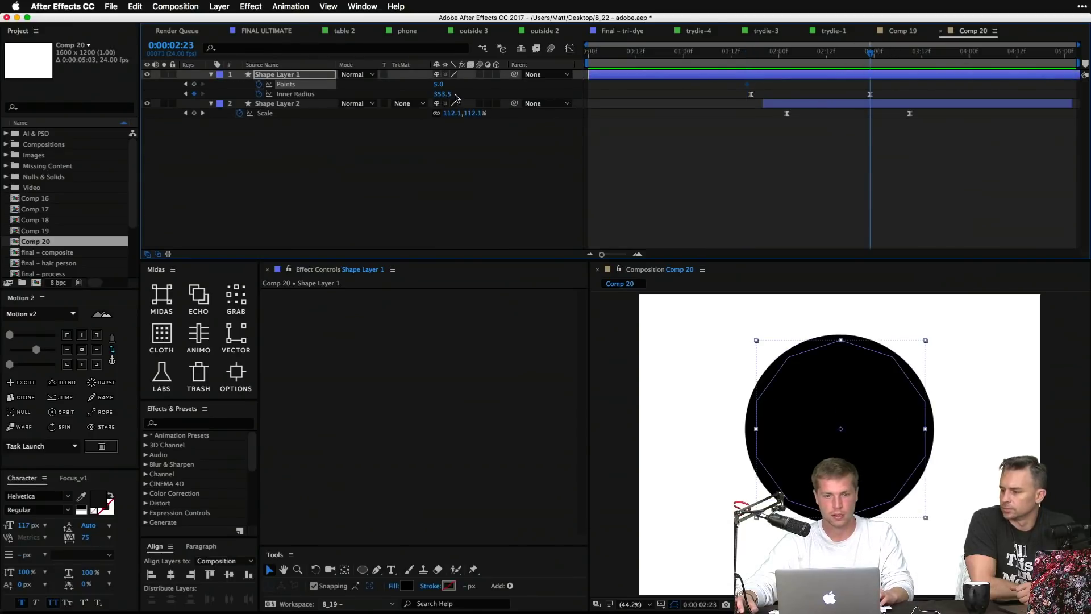
drag(438, 84, 1045, 88)
key(space)
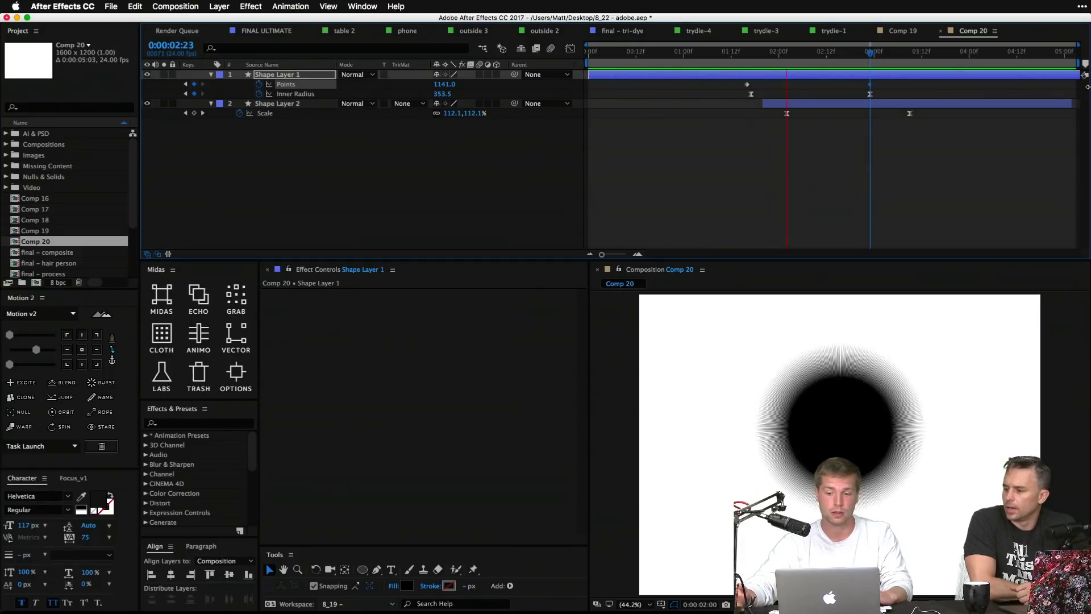
key(space)
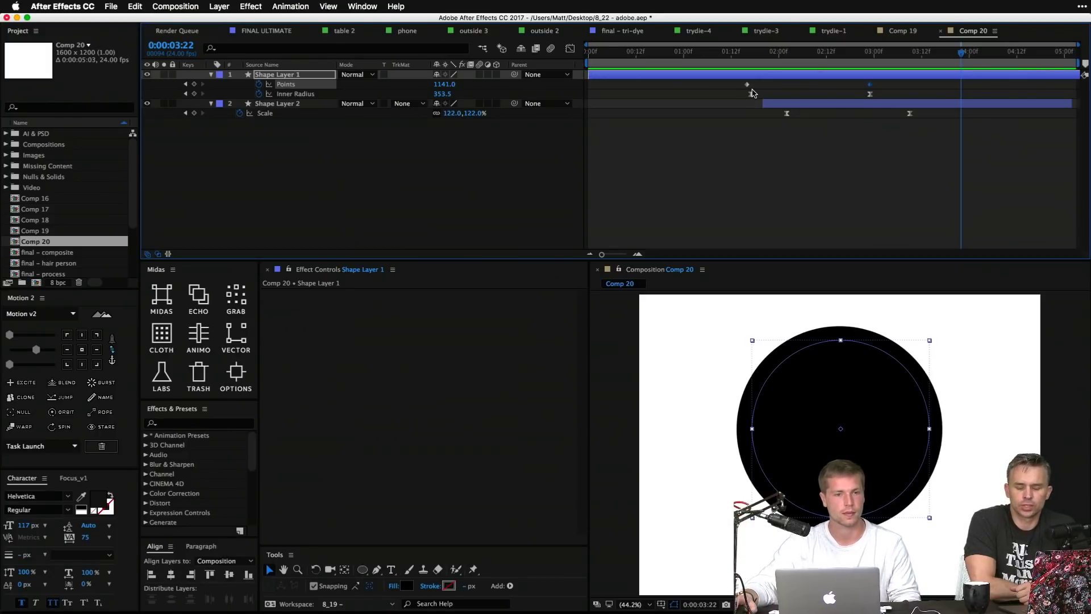
Step: Scrub through the spiky part of the morph, add a 147.1% Scale keyframe to the circle at 0:00:03:03, and preview
click(360, 171)
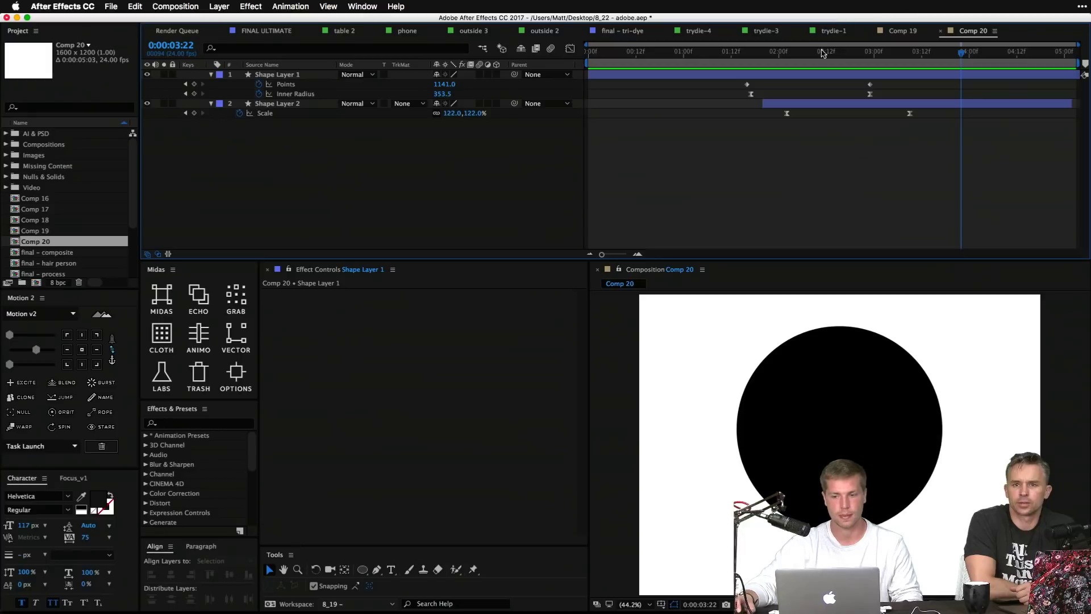
click(834, 53)
drag(835, 55, 800, 80)
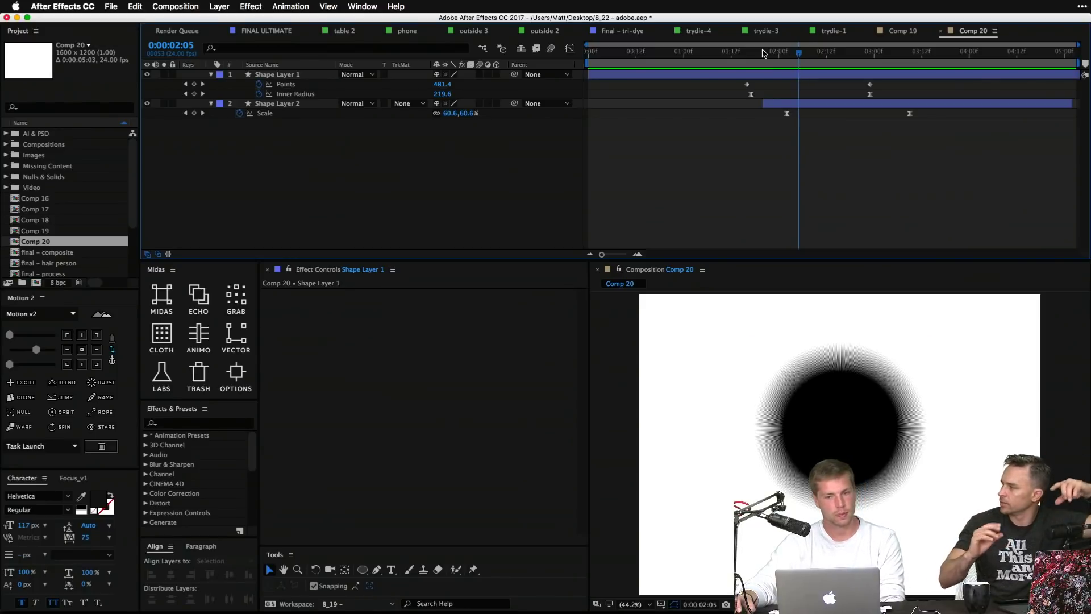
click(779, 57)
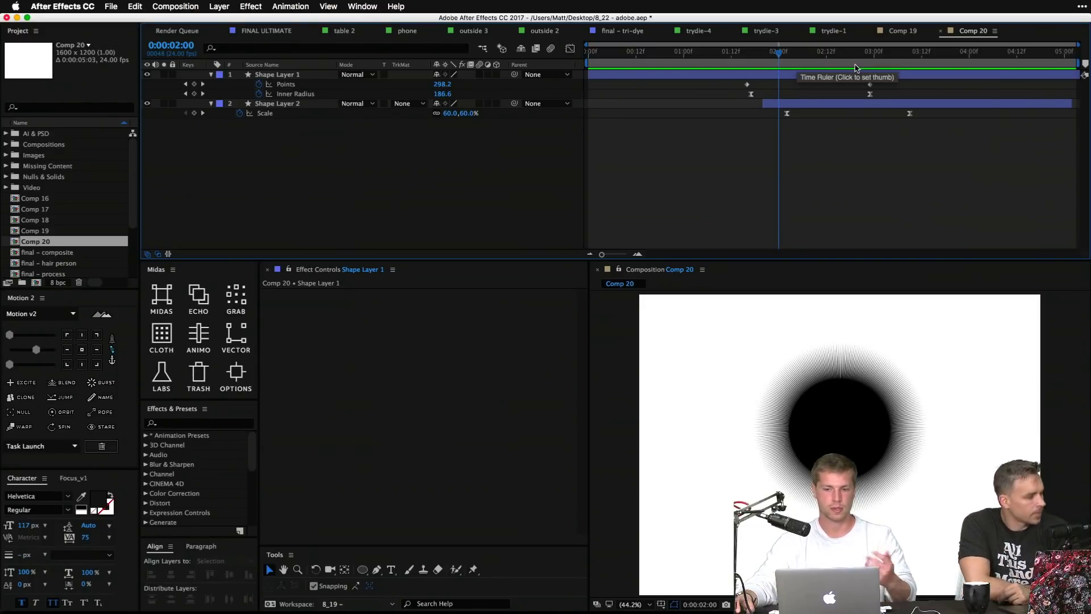
drag(856, 68, 886, 67)
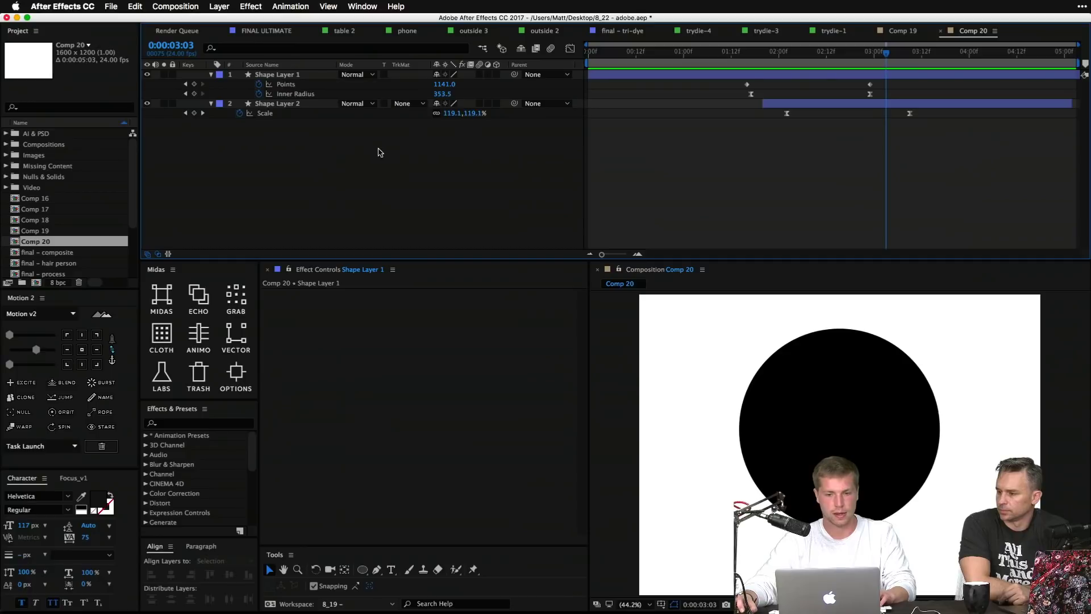
drag(462, 113, 489, 116)
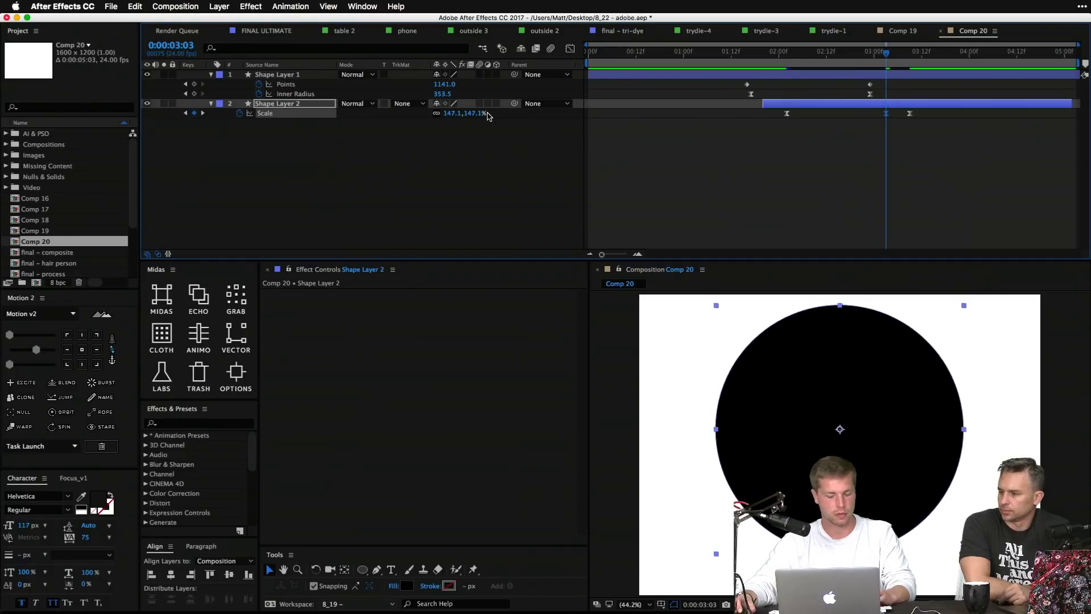
key(space)
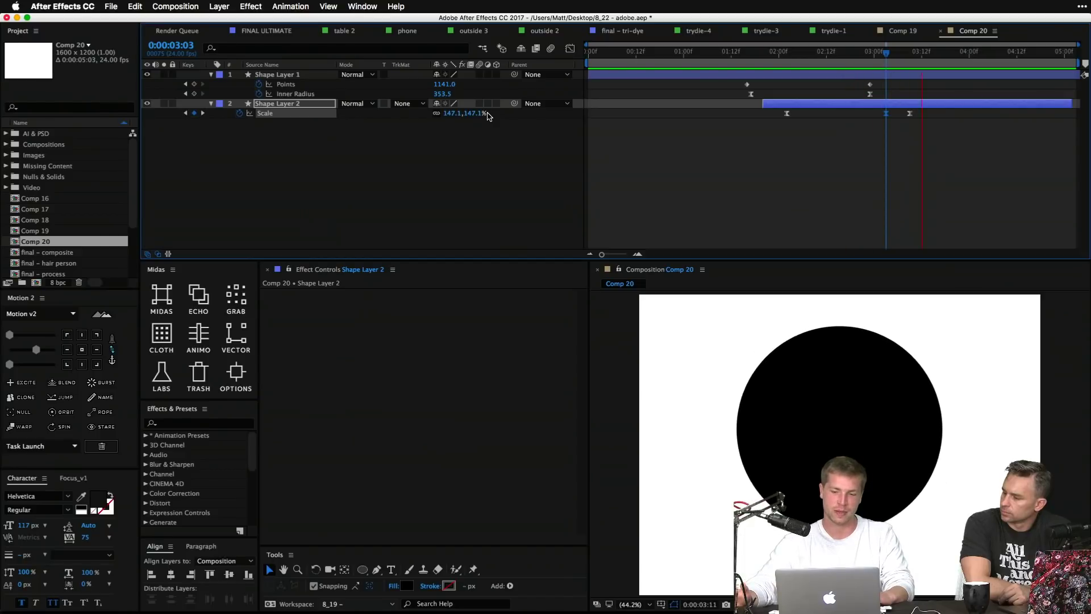
key(space)
Step: Remove the easing from the circle's middle Scale keyframe with the Motion v2 slider, and preview the result
drag(36, 352, 8, 351)
key(space)
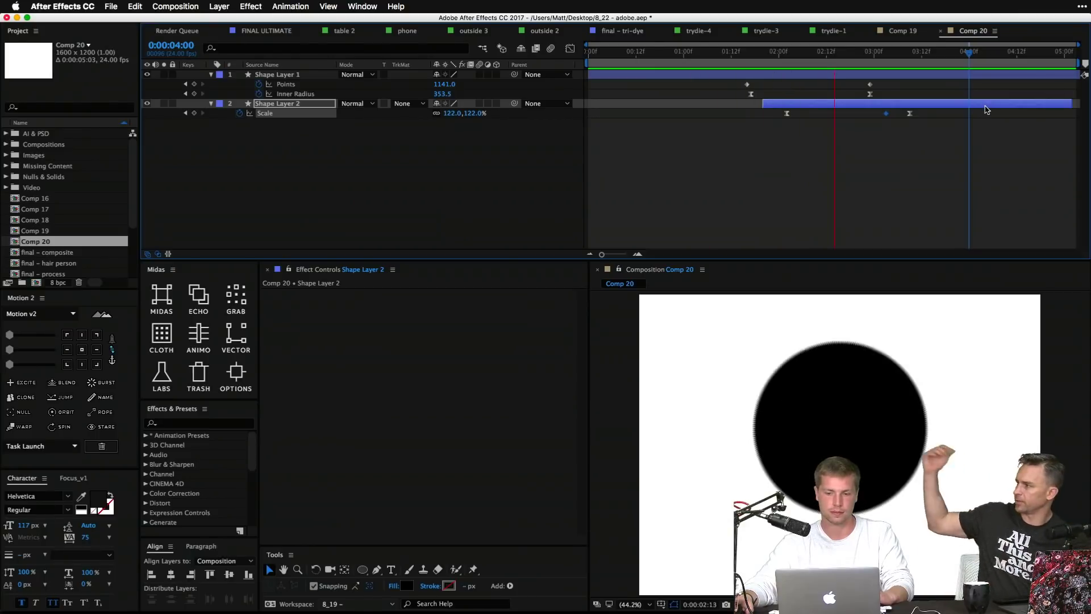
click(926, 151)
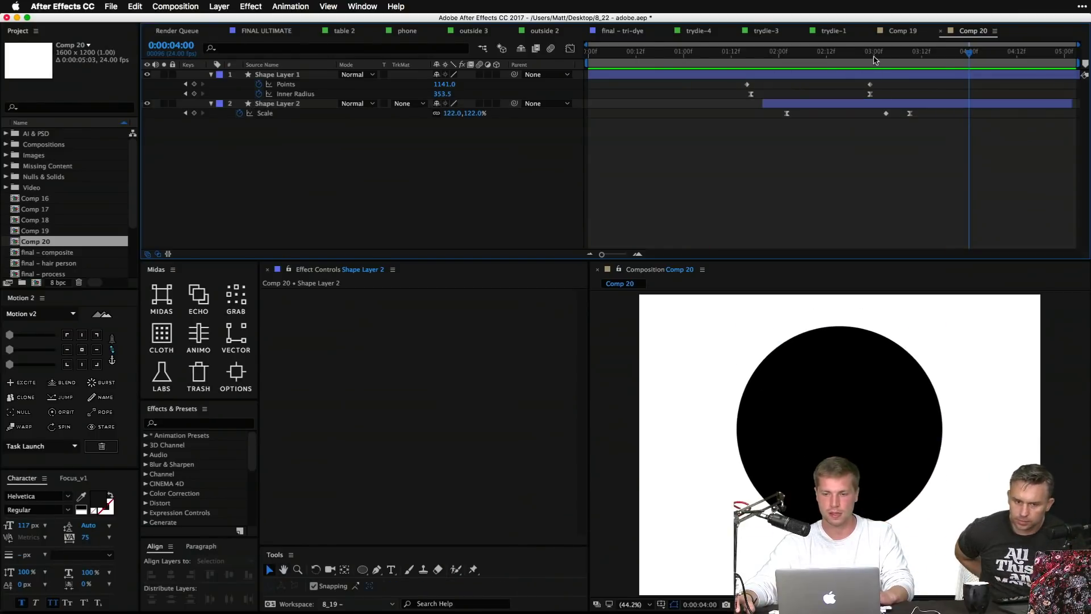
Step: Shift the circle layer earlier so its middle Scale keyframe aligns with the star's last keyframes at 0:00:02:23, and preview
drag(882, 100, 865, 100)
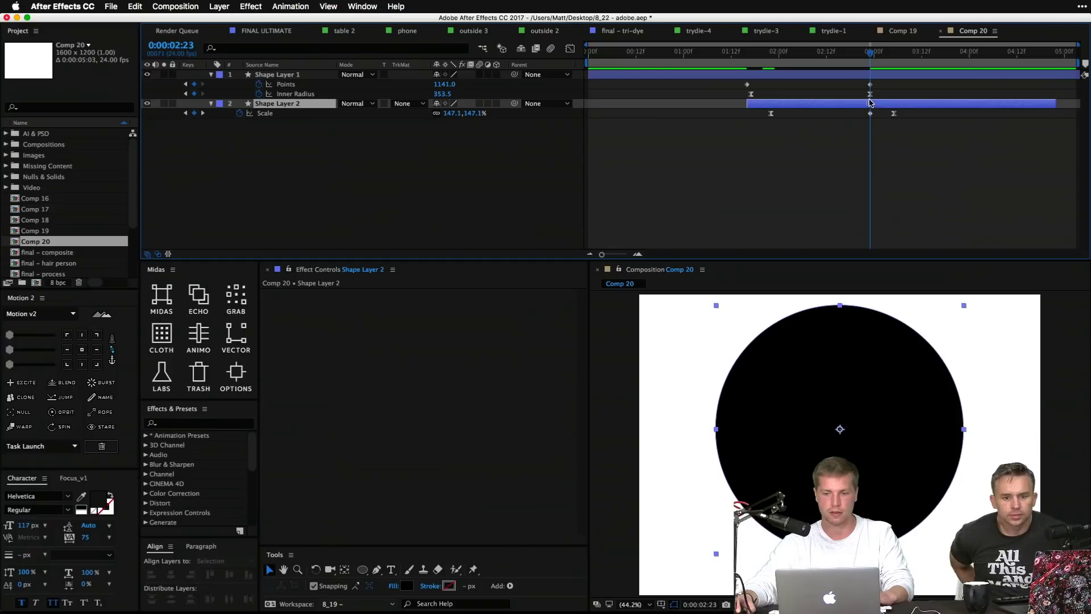
click(479, 193)
key(space)
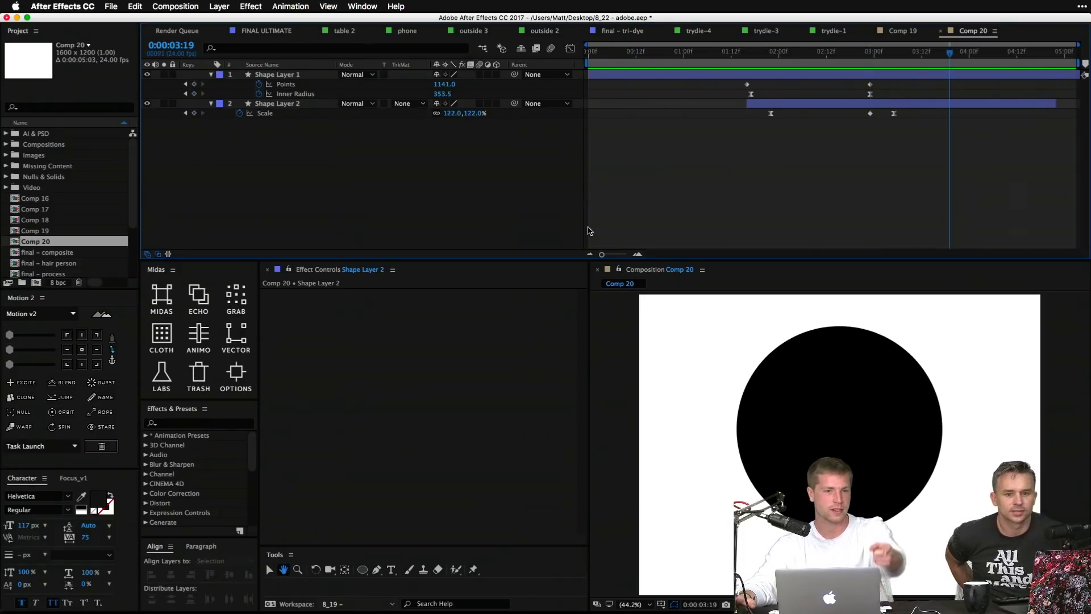
key(space)
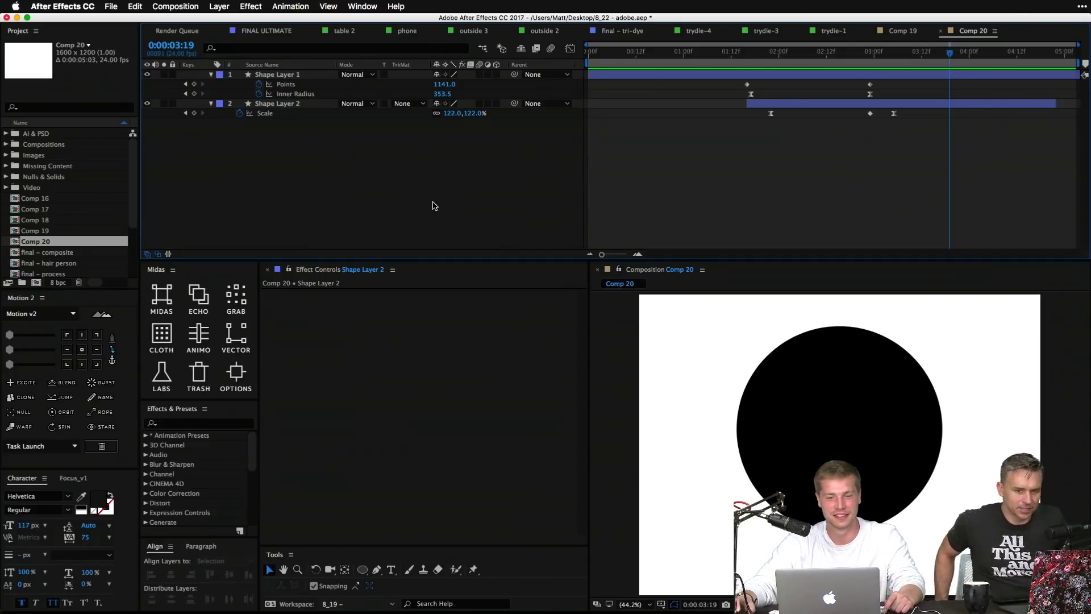
Step: Scrub through the end of the star-to-circle morph and park the playhead at 0:00:03:01
key(grave)
key(grave)
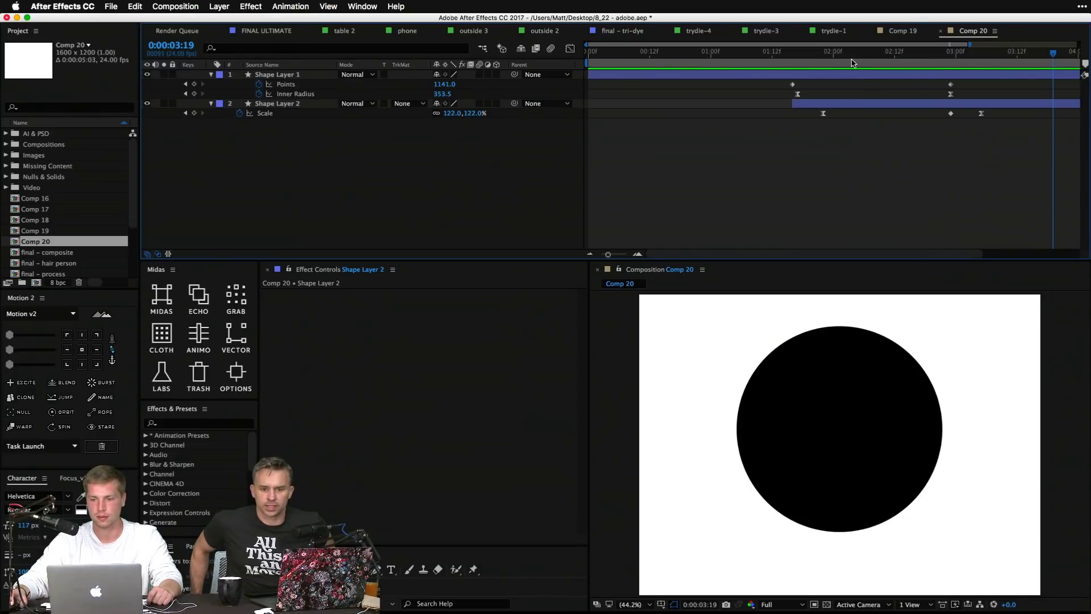
drag(870, 53, 973, 70)
click(970, 74)
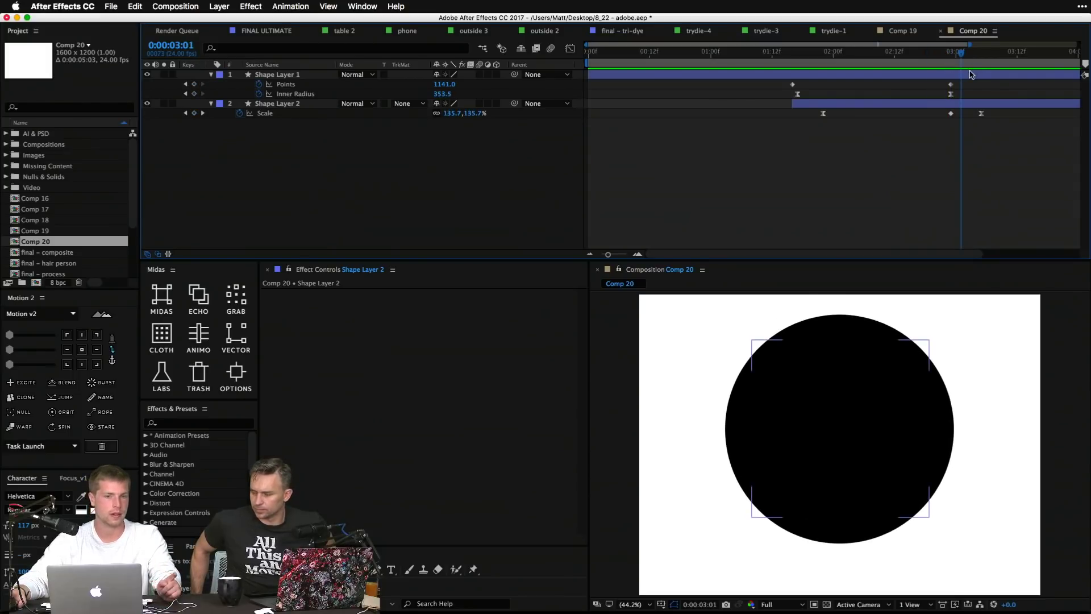
click(985, 79)
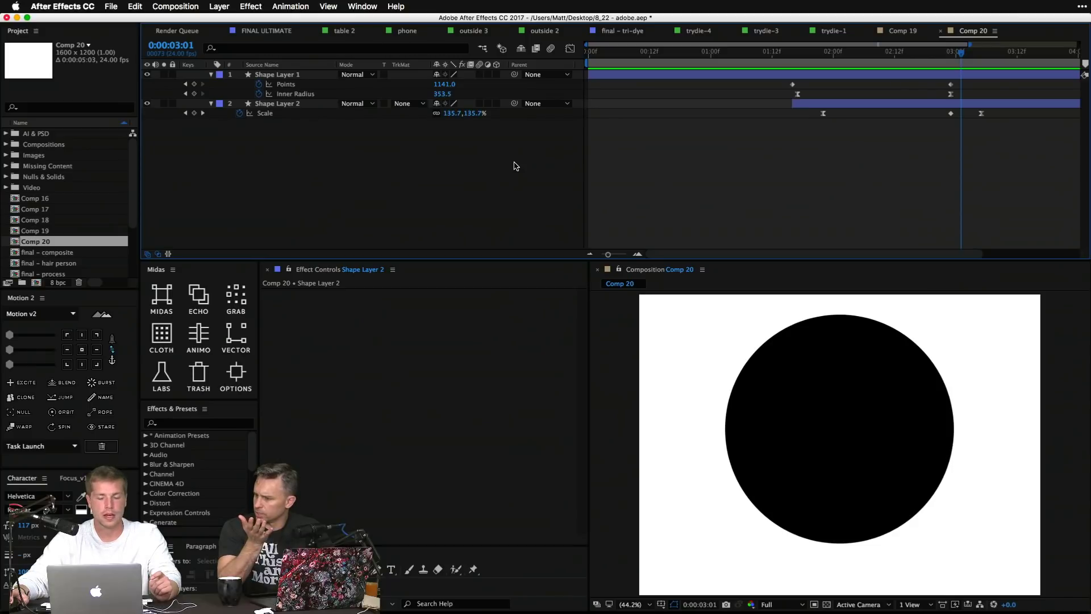
Step: Enable a transform.scale expression on the circle's Scale property and browse the expression language categories
alt+click(246, 115)
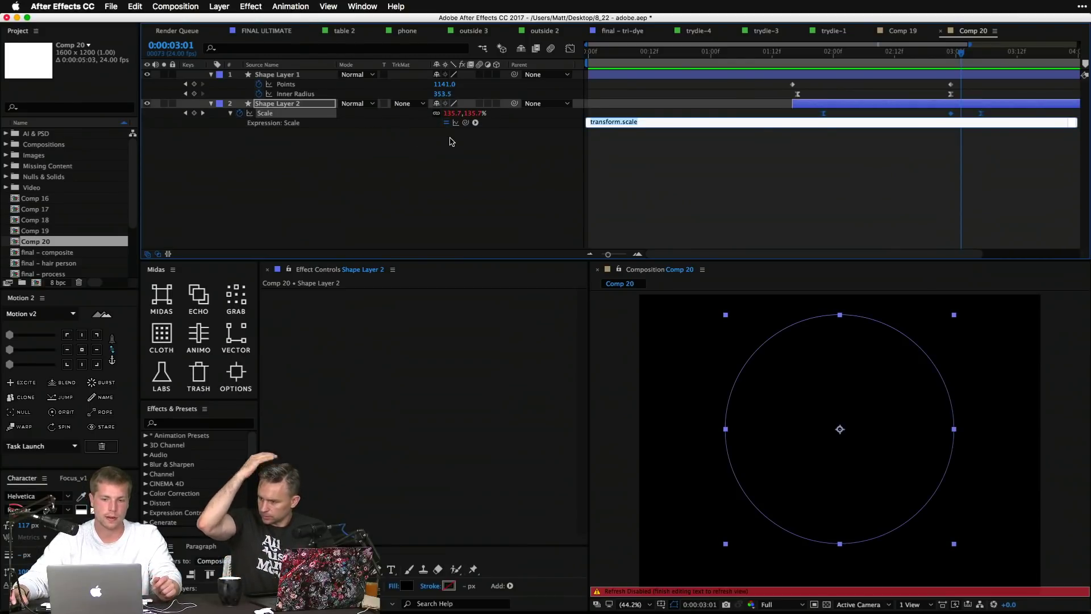
click(477, 122)
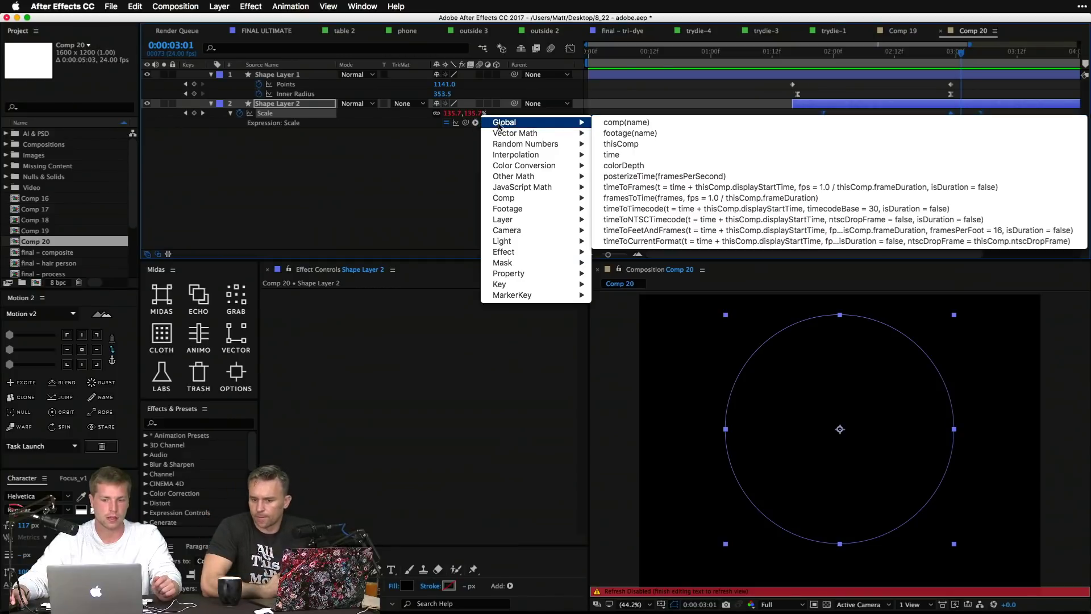
mouse_move(521, 283)
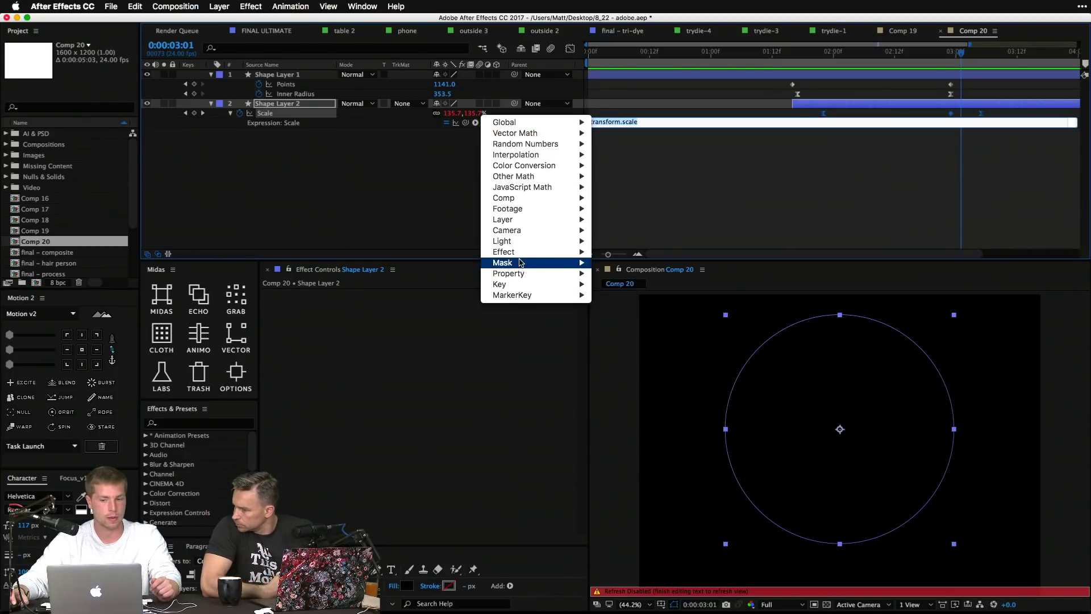
mouse_move(523, 235)
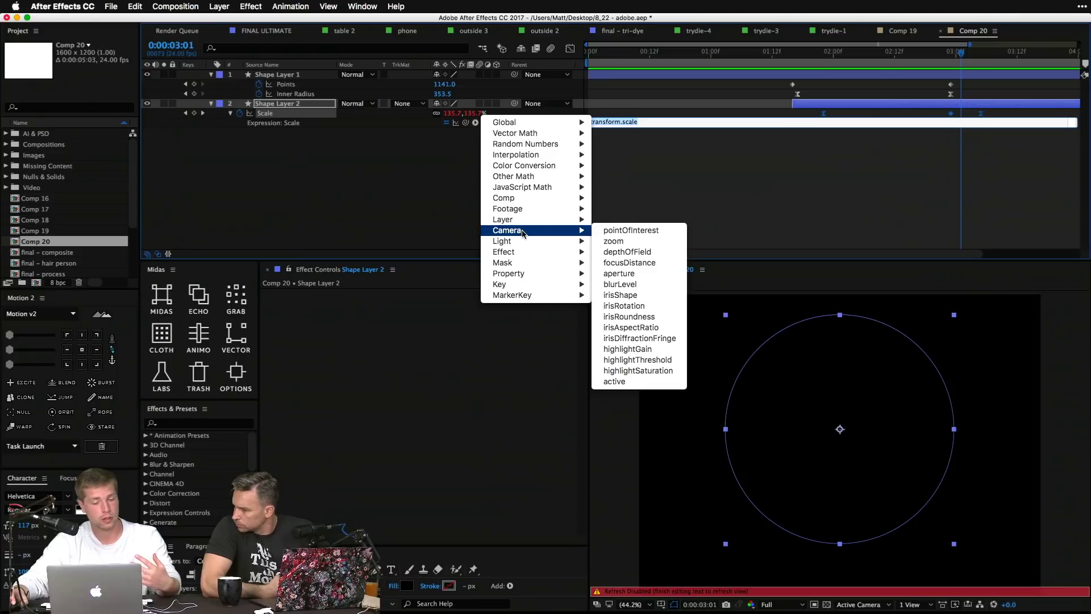
click(387, 225)
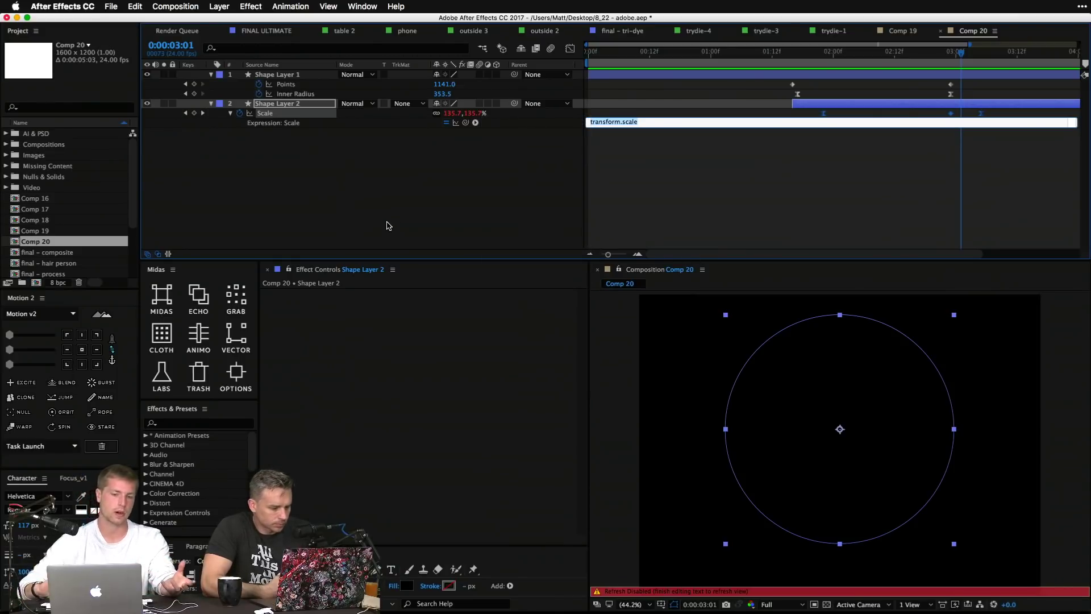
click(386, 226)
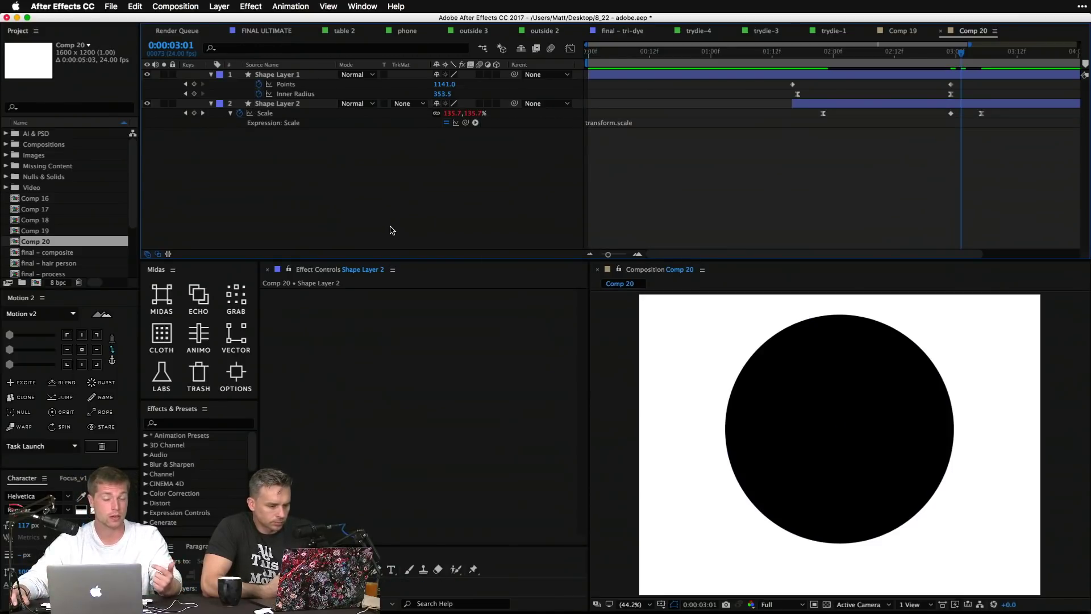
Step: Try docking the live-utility script panel beside Effect Controls, and close it again
click(362, 7)
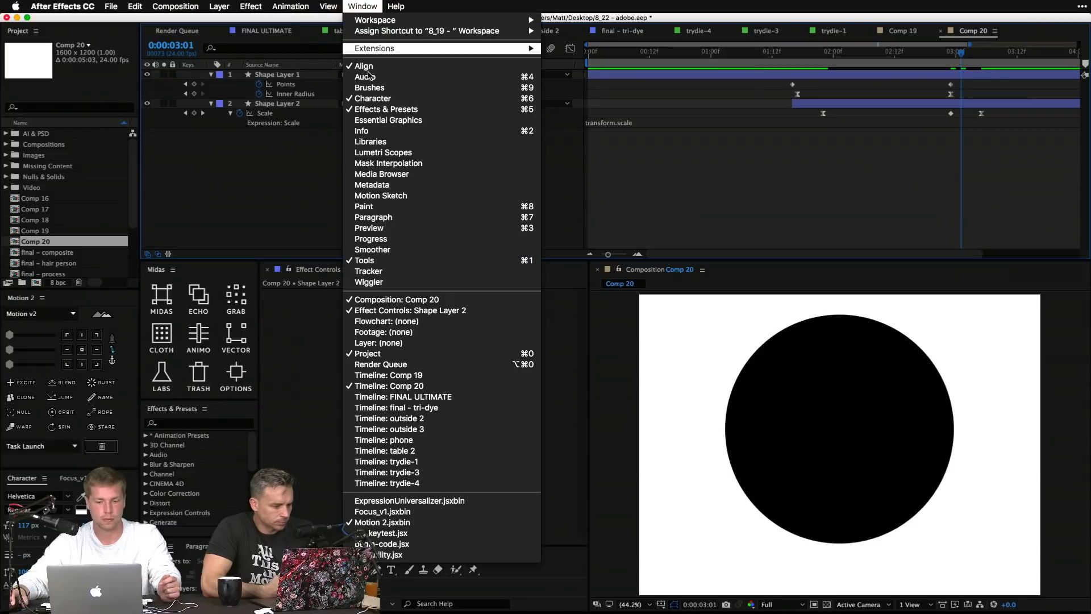
click(400, 556)
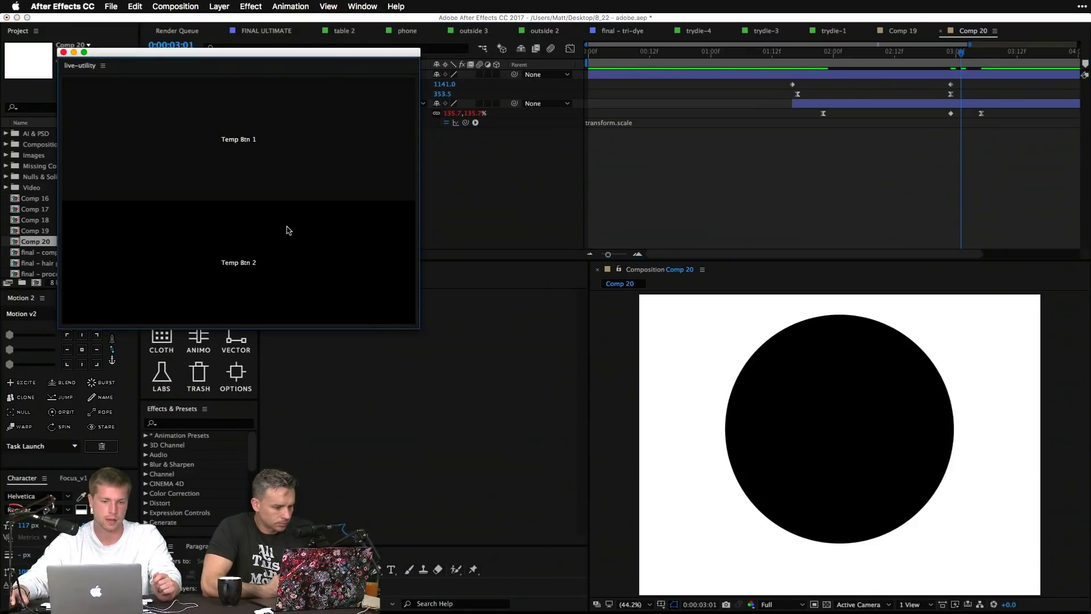
drag(76, 67, 273, 373)
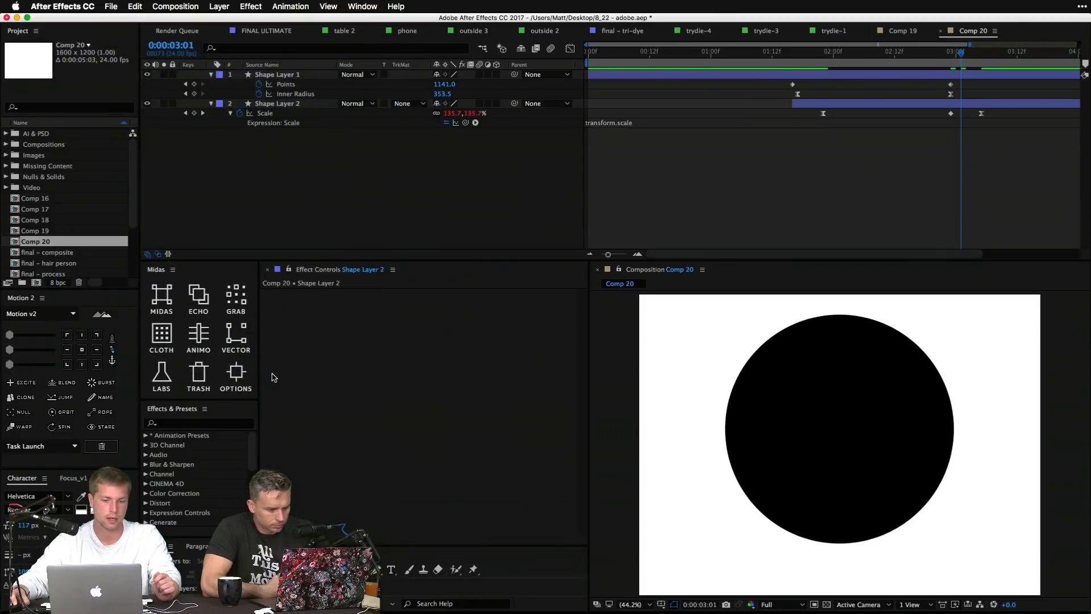
drag(383, 380, 333, 378)
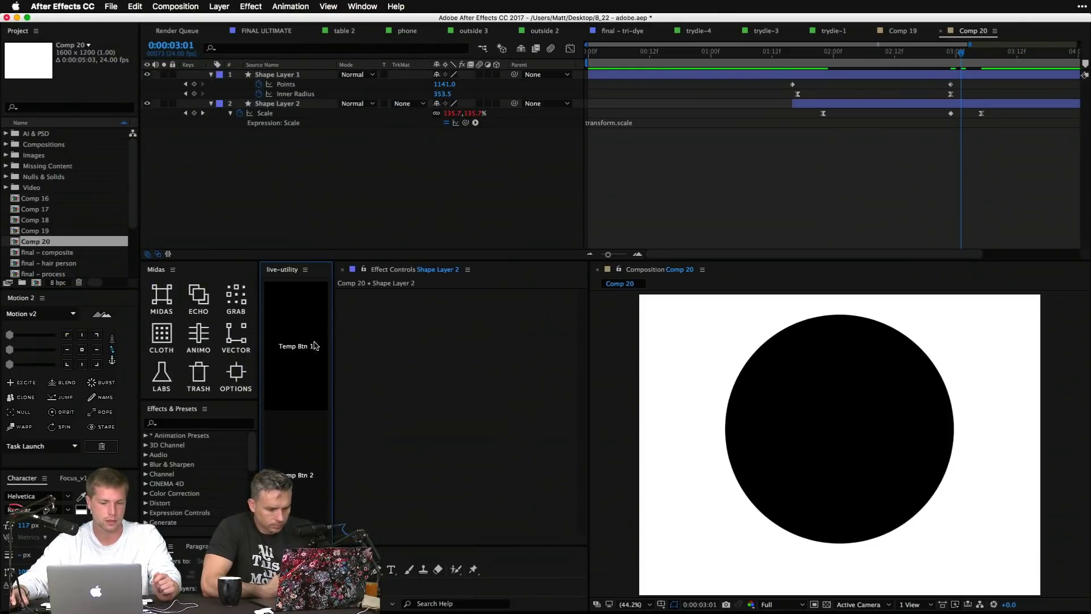
click(307, 275)
click(327, 284)
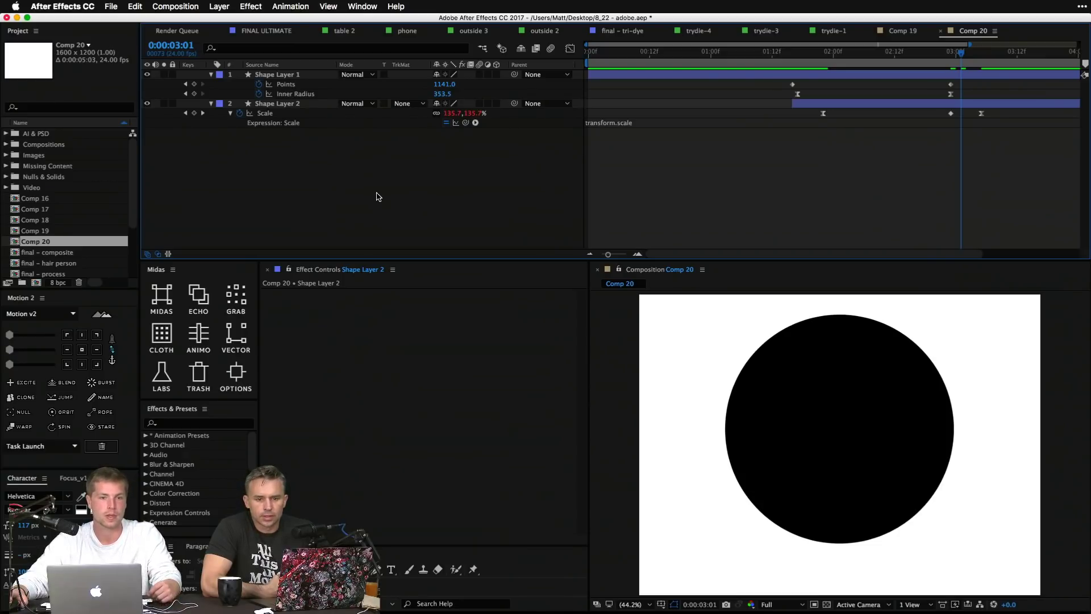
Step: Delete both shape layers from Comp 20 and return the playhead to 0:00:00:00
drag(874, 57, 951, 56)
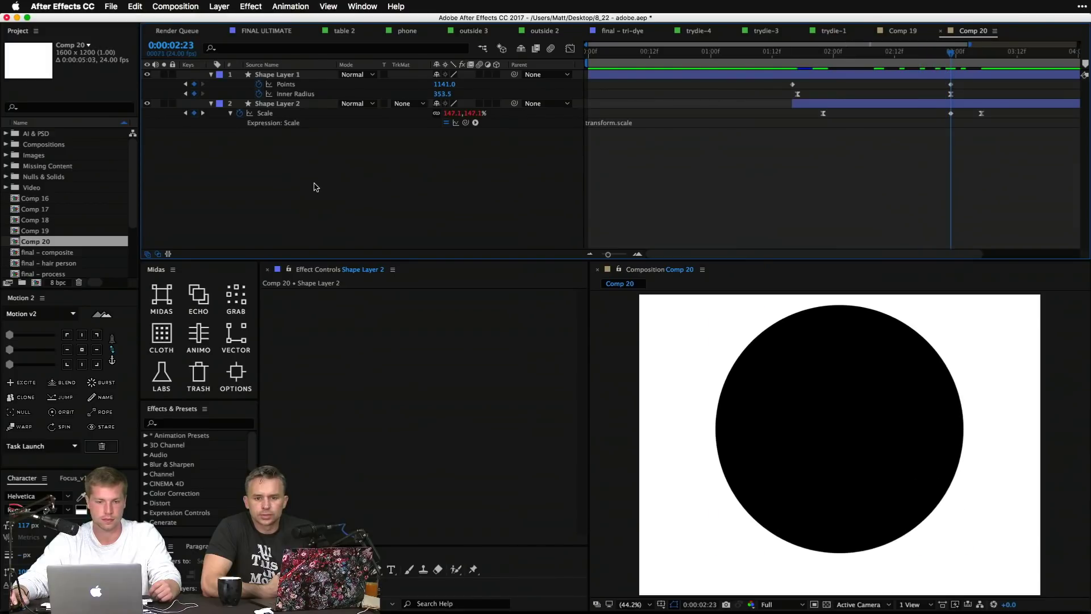
drag(316, 187, 281, 76)
key(Delete)
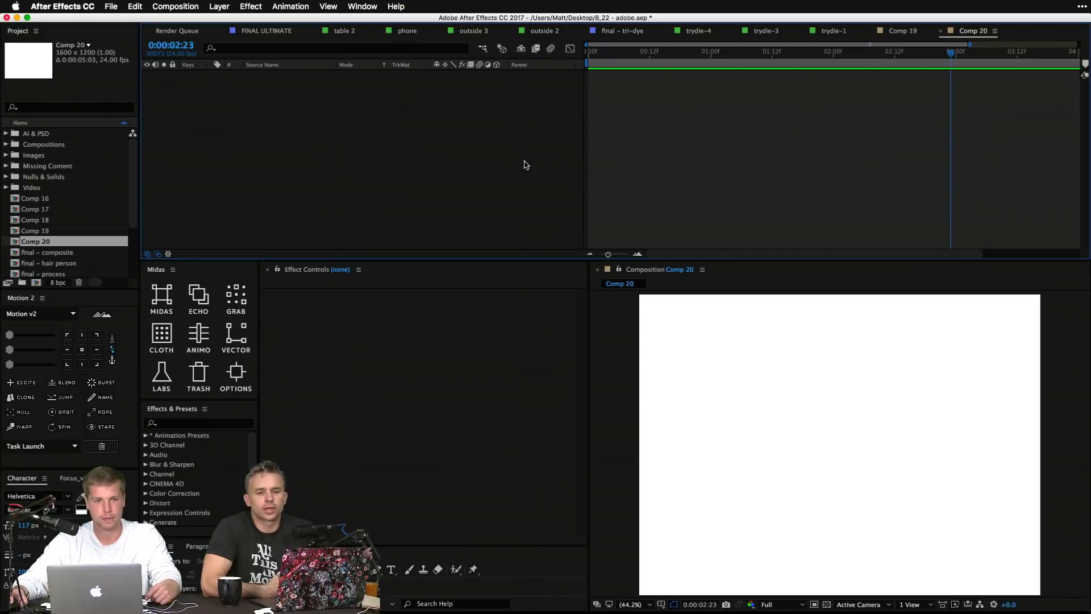
click(593, 52)
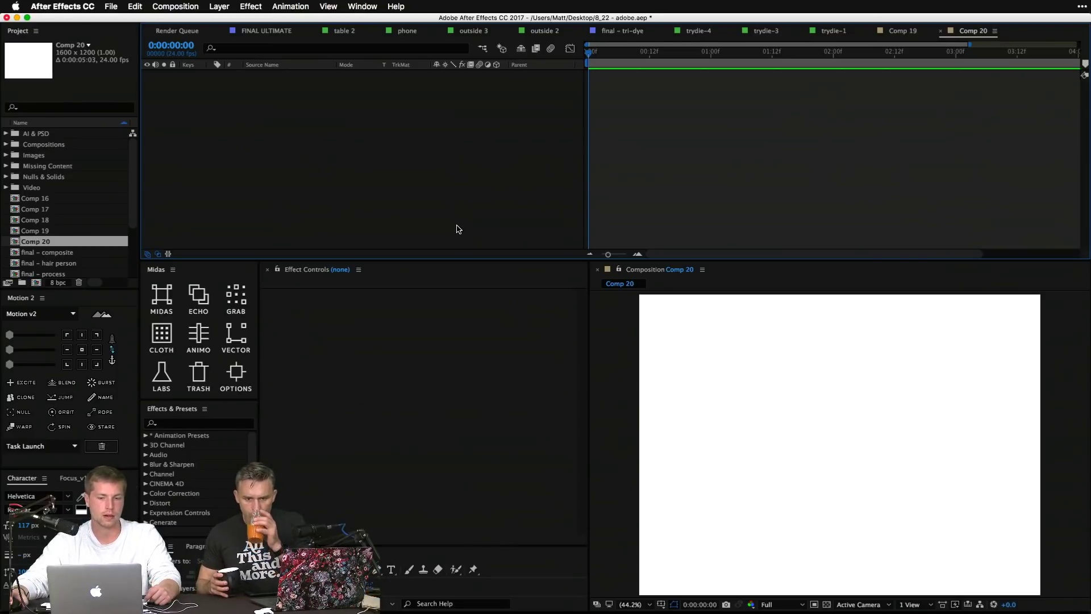
Step: Open FINAL ULTIMATE at 0:00:06:00 and drill down through its table-2 - 7 layer into the CRAZY 3 composition
click(300, 34)
click(817, 53)
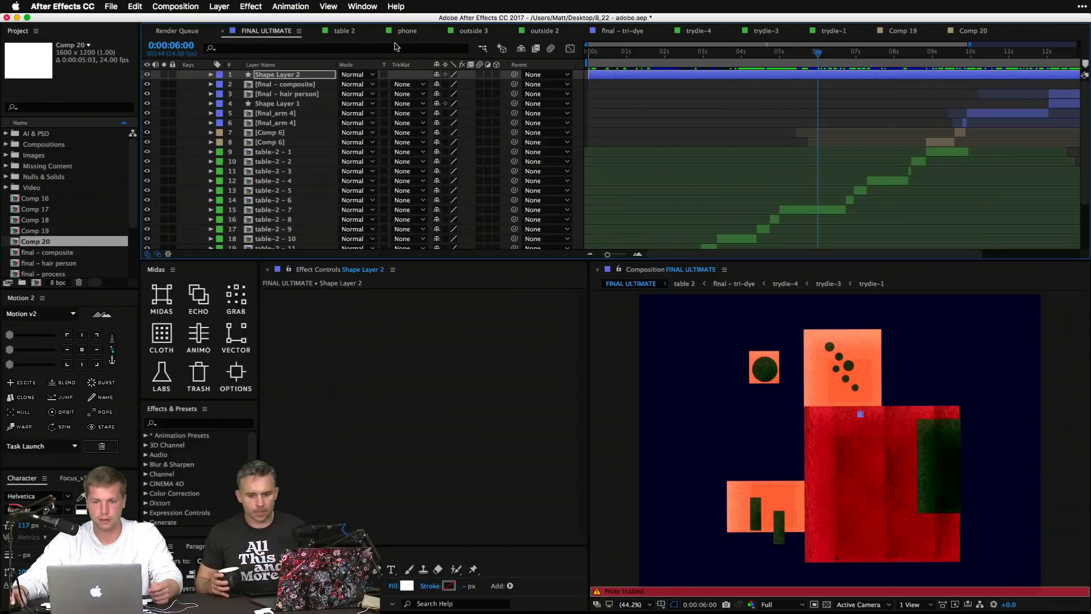
double_click(808, 214)
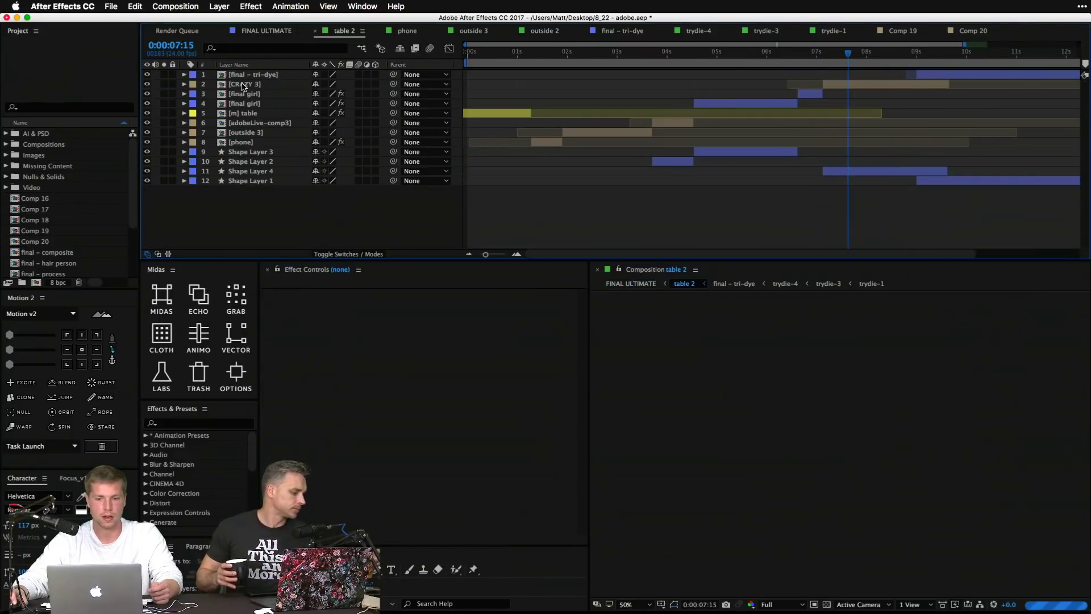
double_click(852, 84)
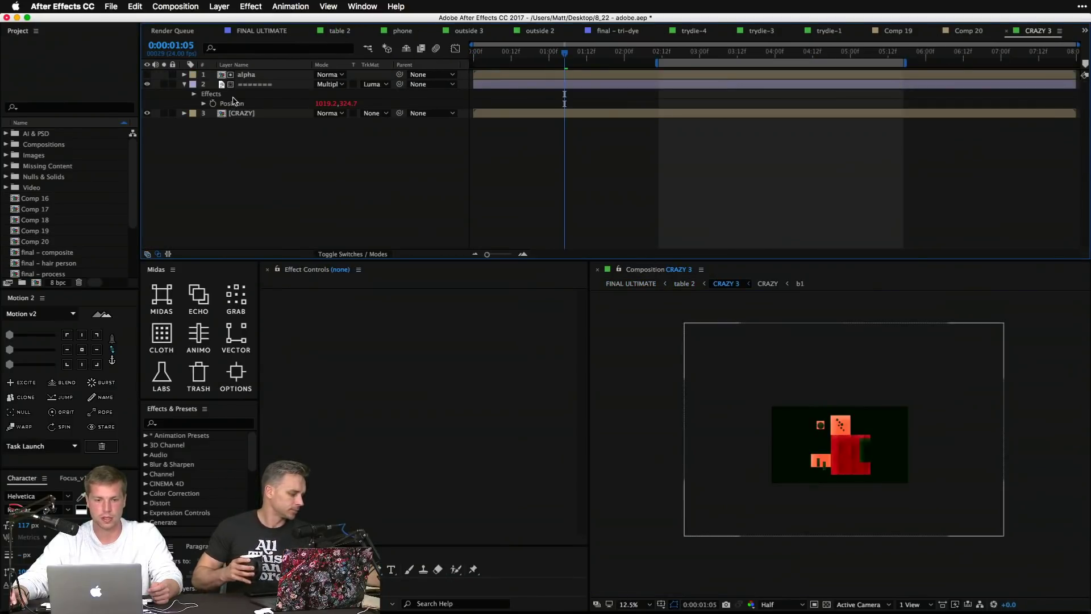
Step: Drill down through CRAZY into the nested top3 composition and switch its timeline from graph curves to layer bars
click(252, 114)
double_click(252, 114)
click(272, 80)
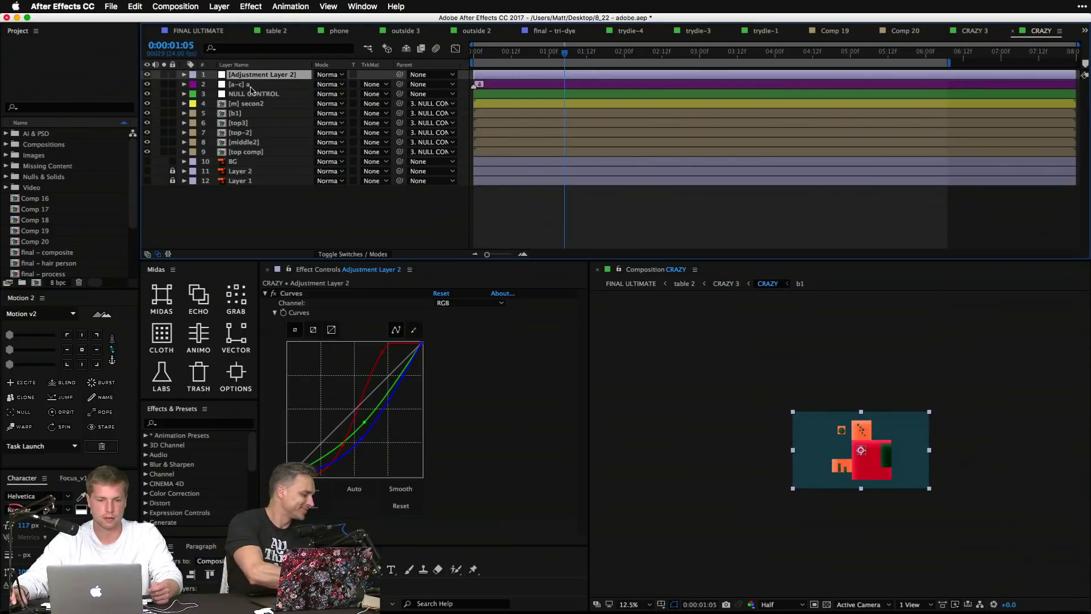
click(257, 107)
double_click(265, 124)
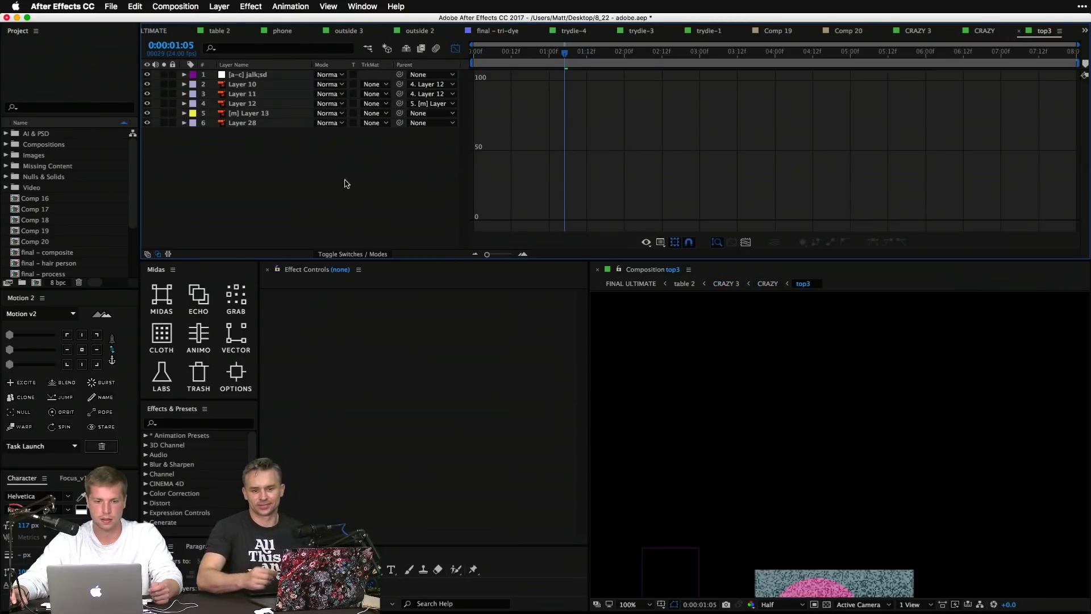
click(455, 48)
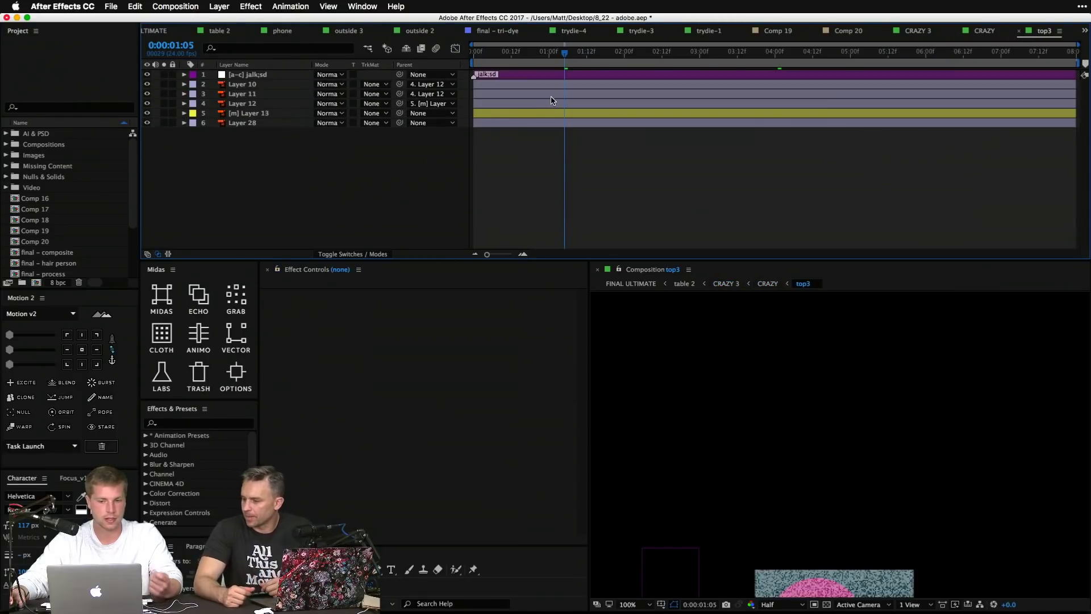
Step: Go back up to the table 2 composition and open its final girl layer at 0:00:05:11 to examine its layers
click(769, 283)
click(727, 283)
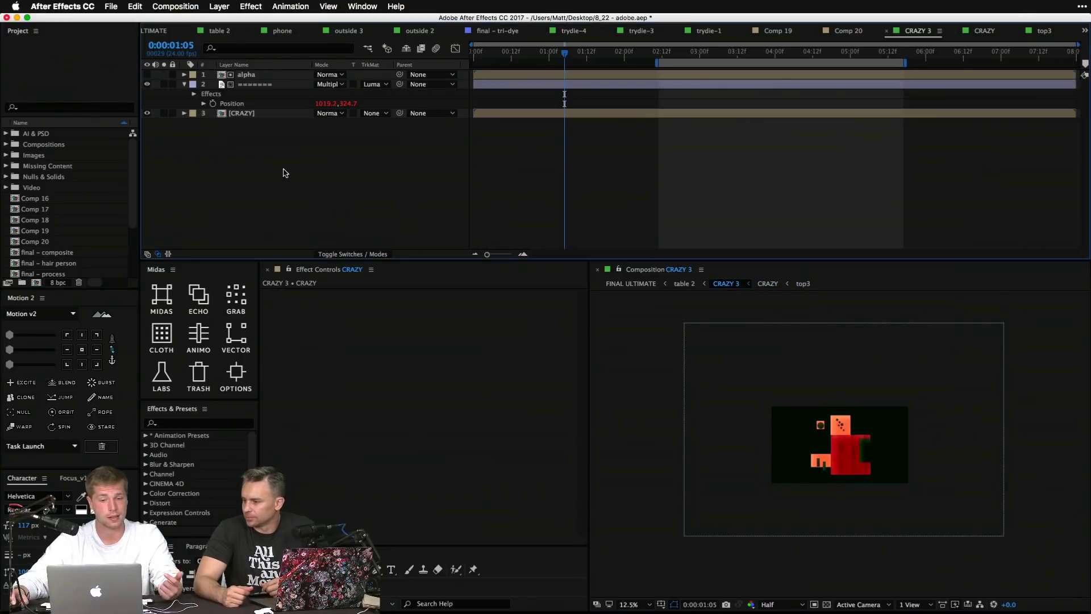
click(685, 287)
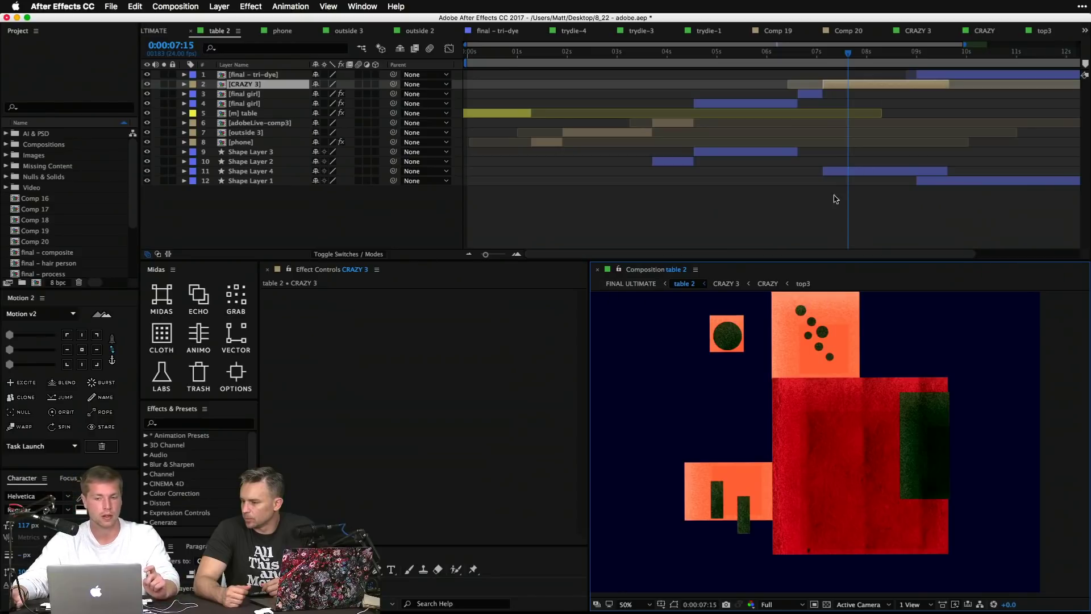
click(740, 59)
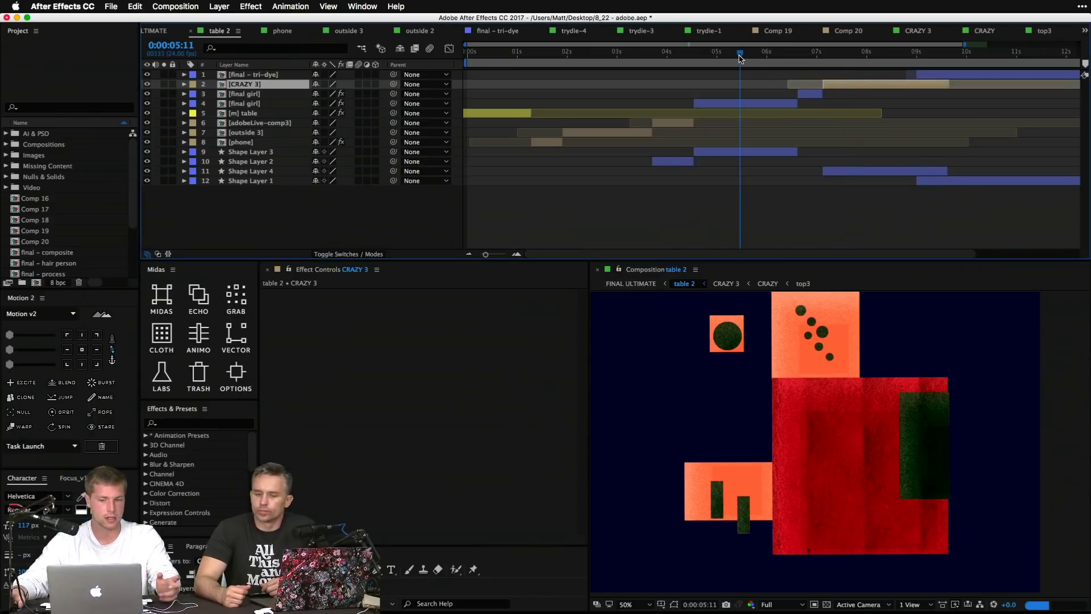
click(737, 100)
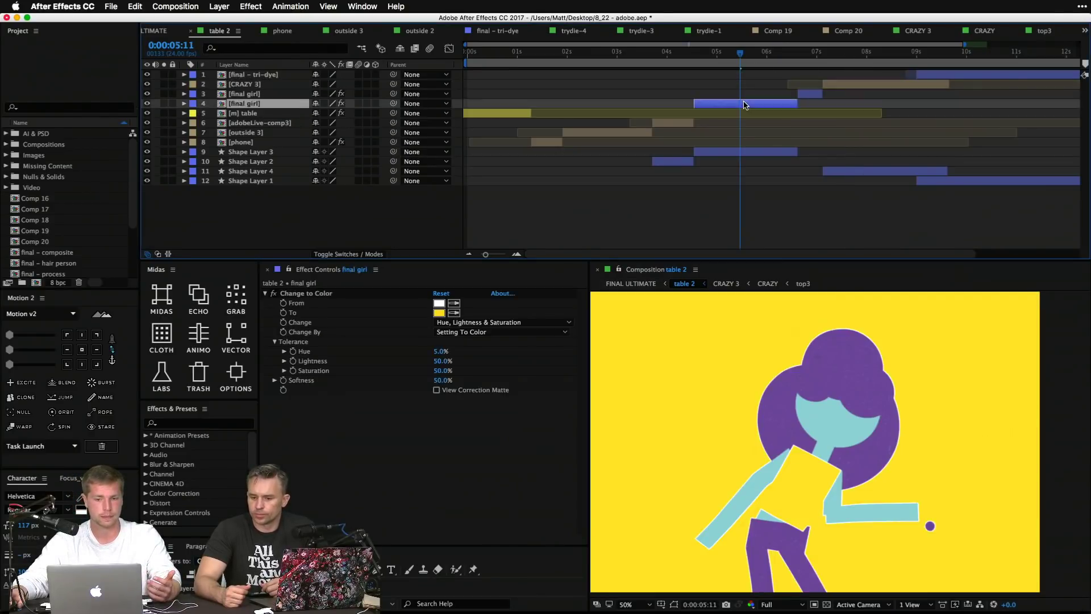
double_click(740, 103)
click(184, 84)
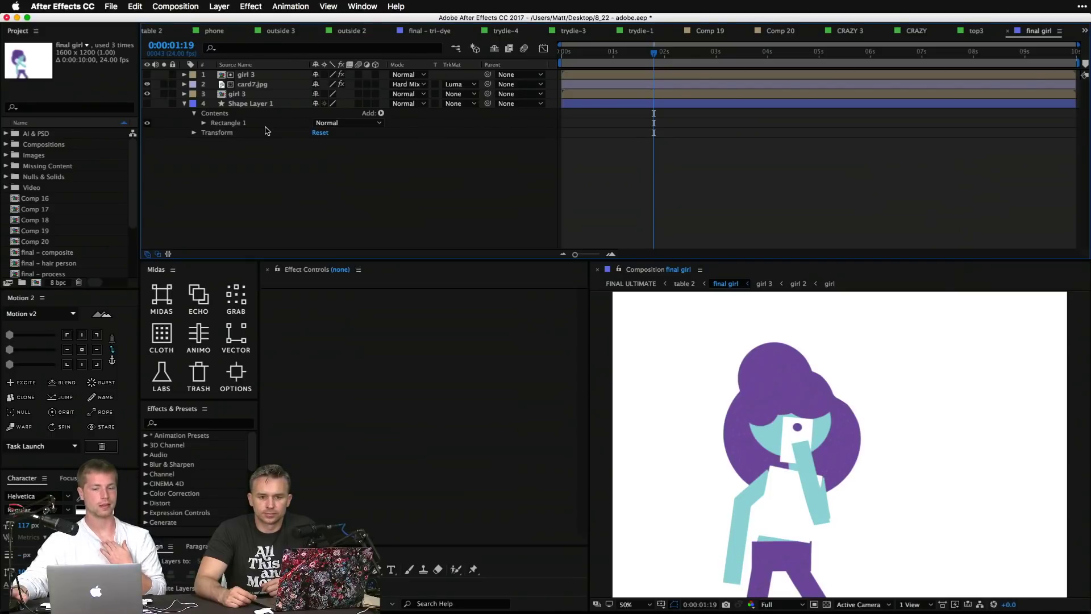
Step: Drill down through girl 3 into girl 2 and collapse its expanded layers to examine the rig structure
double_click(245, 75)
double_click(239, 75)
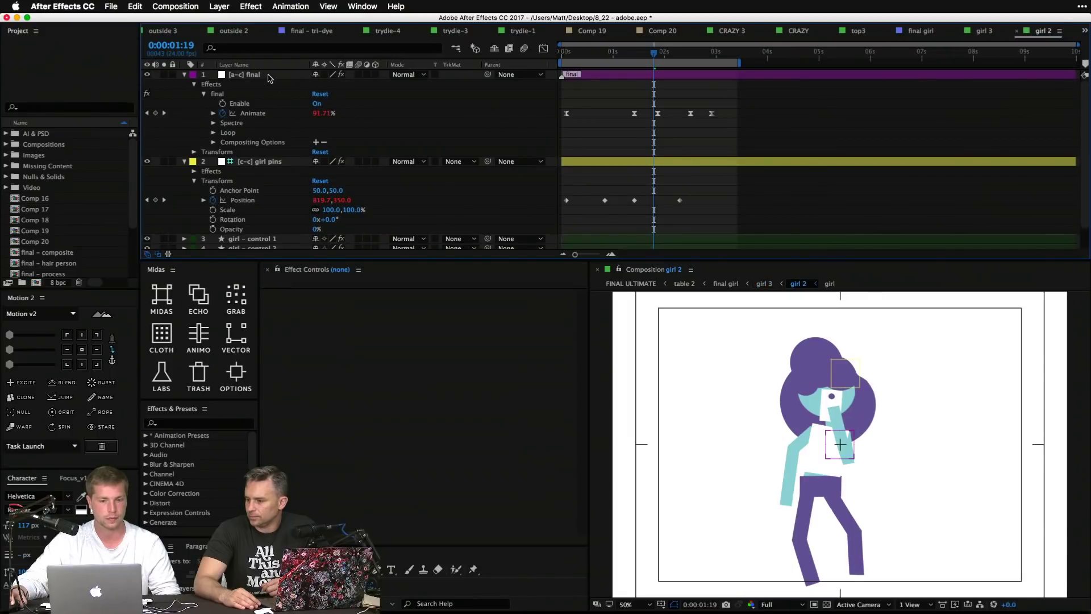
click(184, 161)
click(251, 194)
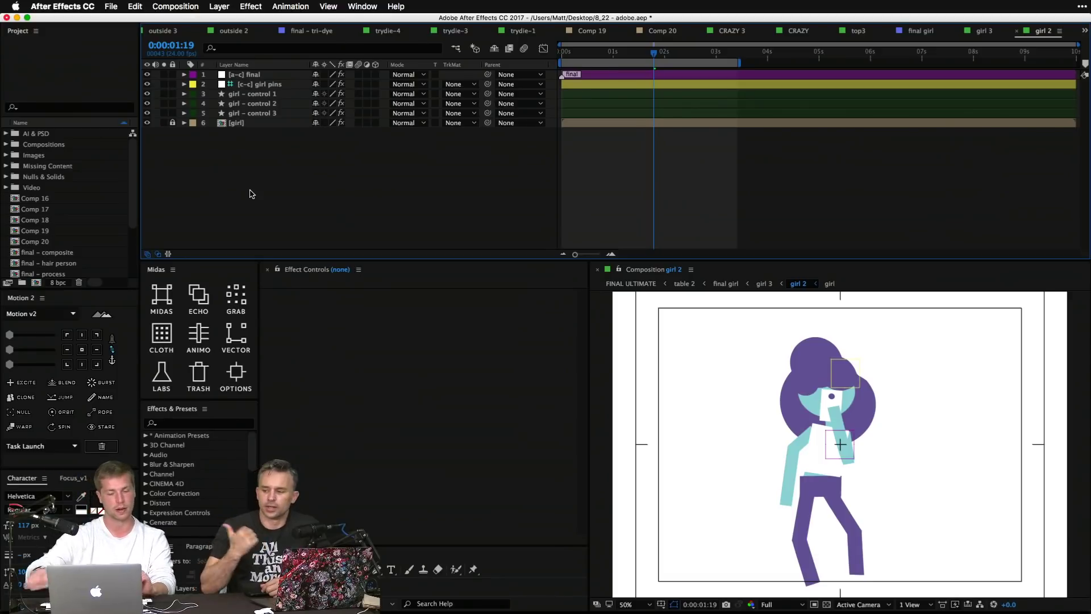
click(172, 123)
Step: Return to the FINAL ULTIMATE composition and select its table-2 - 1 layer
click(641, 284)
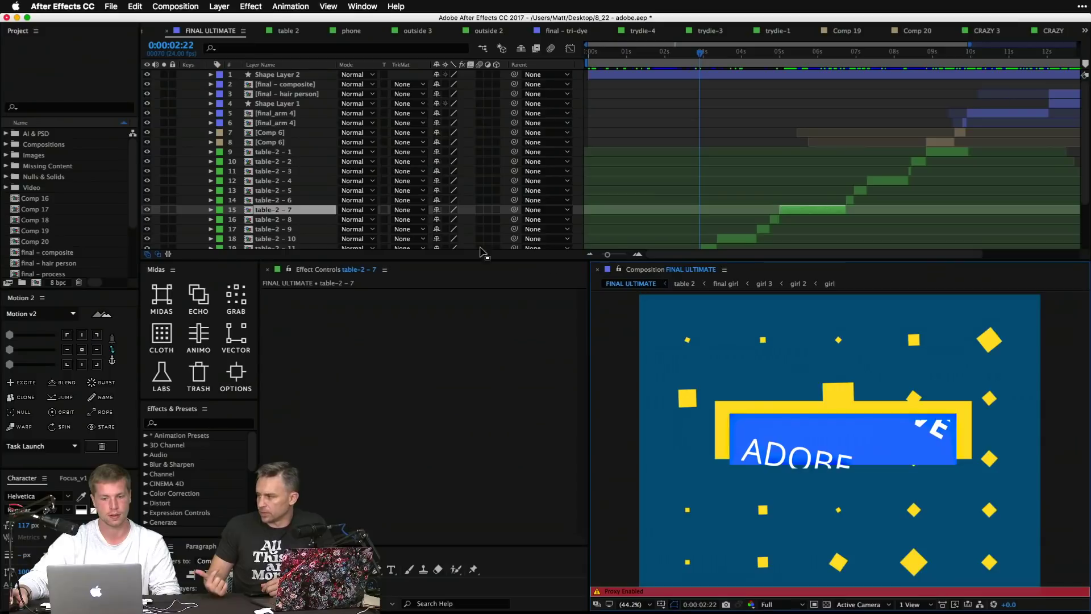
click(676, 152)
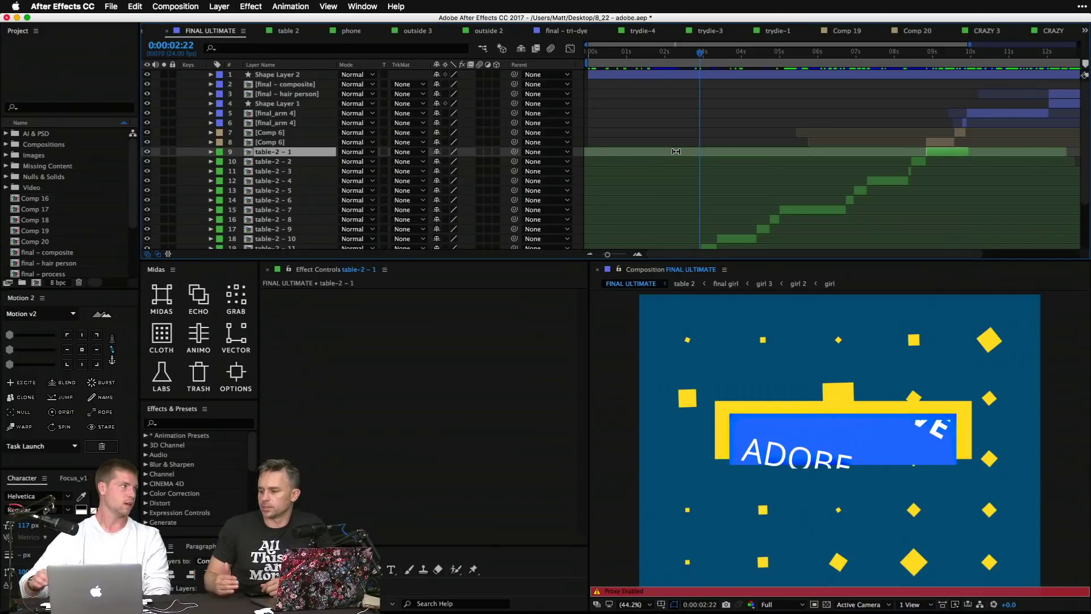
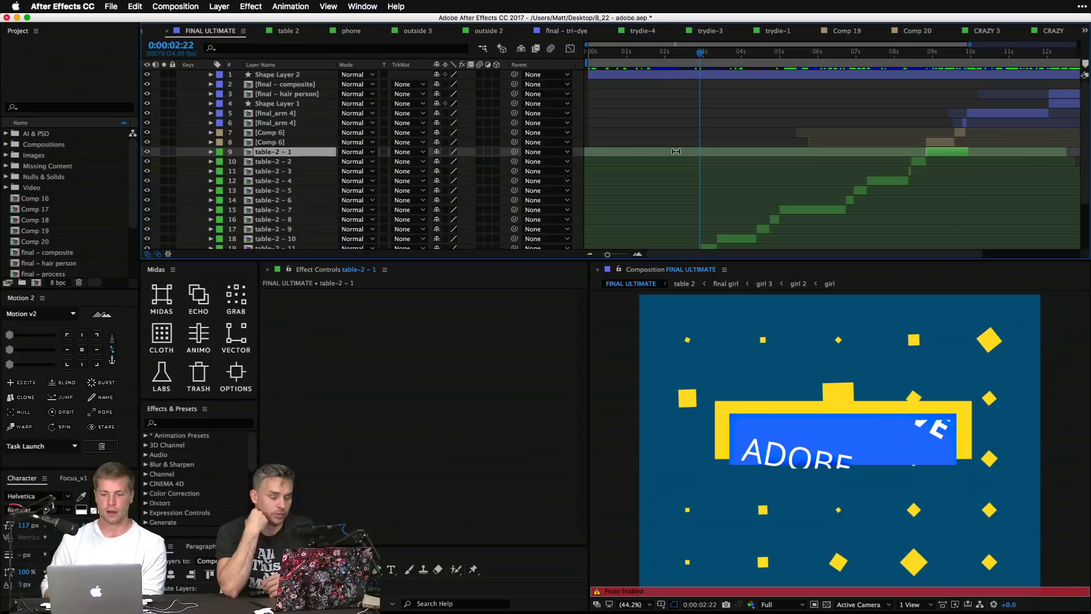
right_click(676, 151)
click(659, 131)
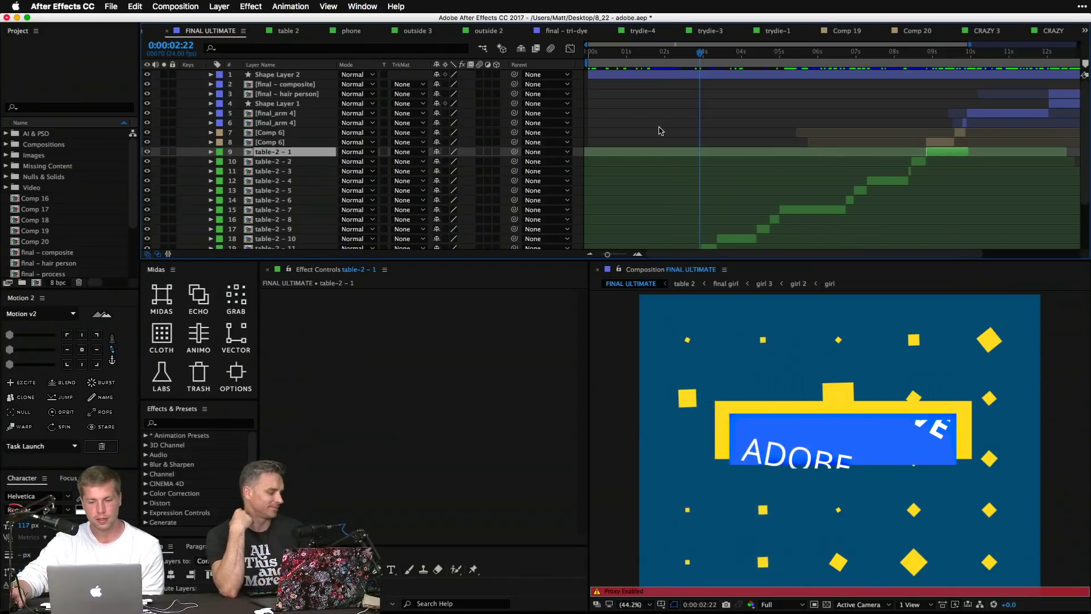
Step: Create a new composition and draw a black circle in the upper-left area of its canvas
key(super+n)
key(Return)
right_click(659, 130)
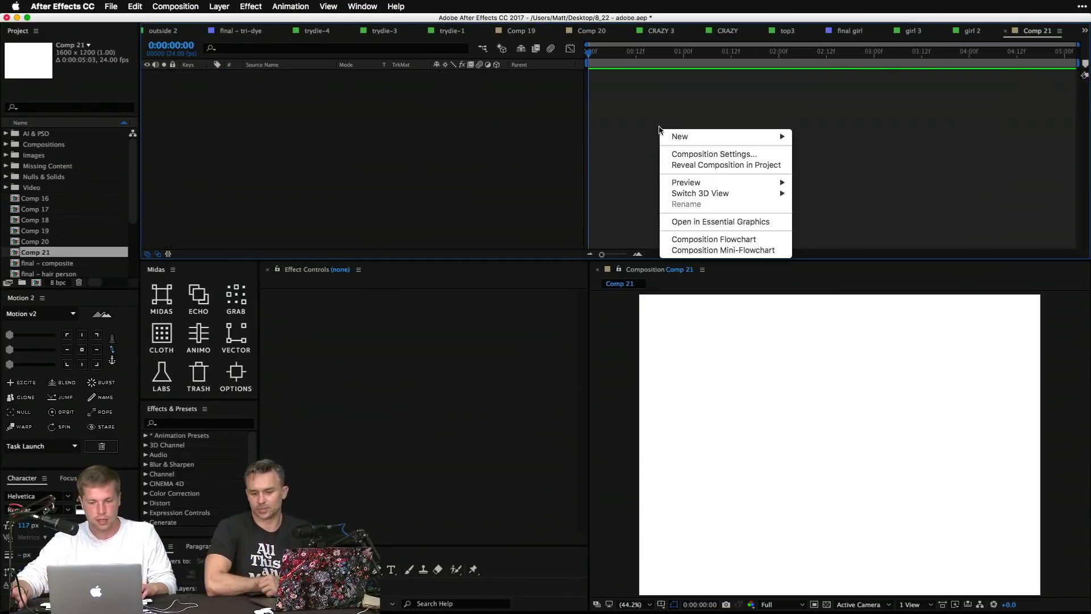
click(264, 190)
drag(675, 337, 760, 422)
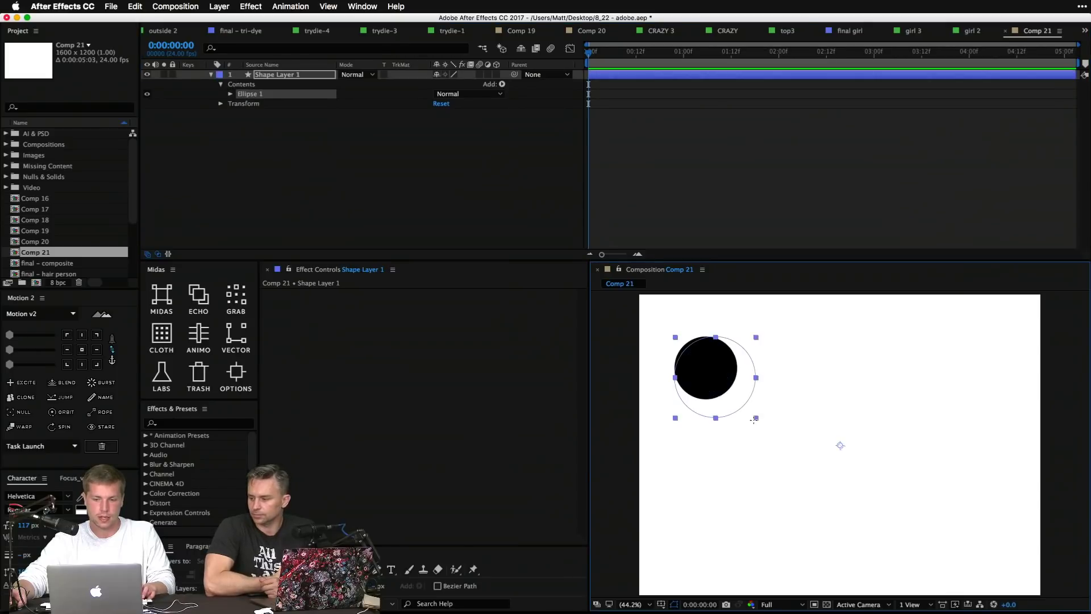
Step: Select the circle's shape layer and reveal only its Rotation property
click(391, 226)
click(283, 84)
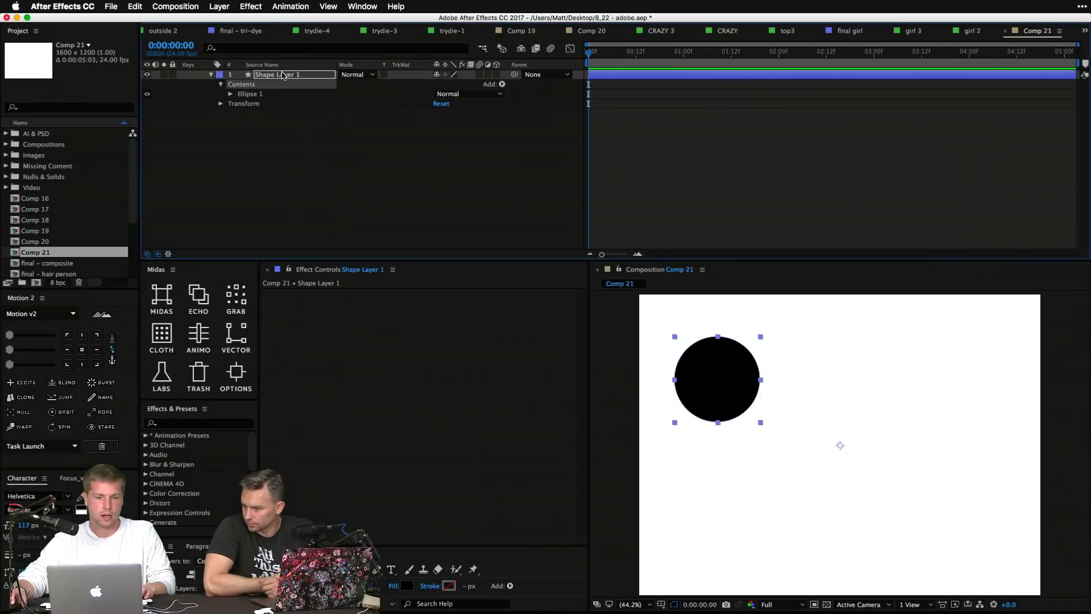
click(282, 75)
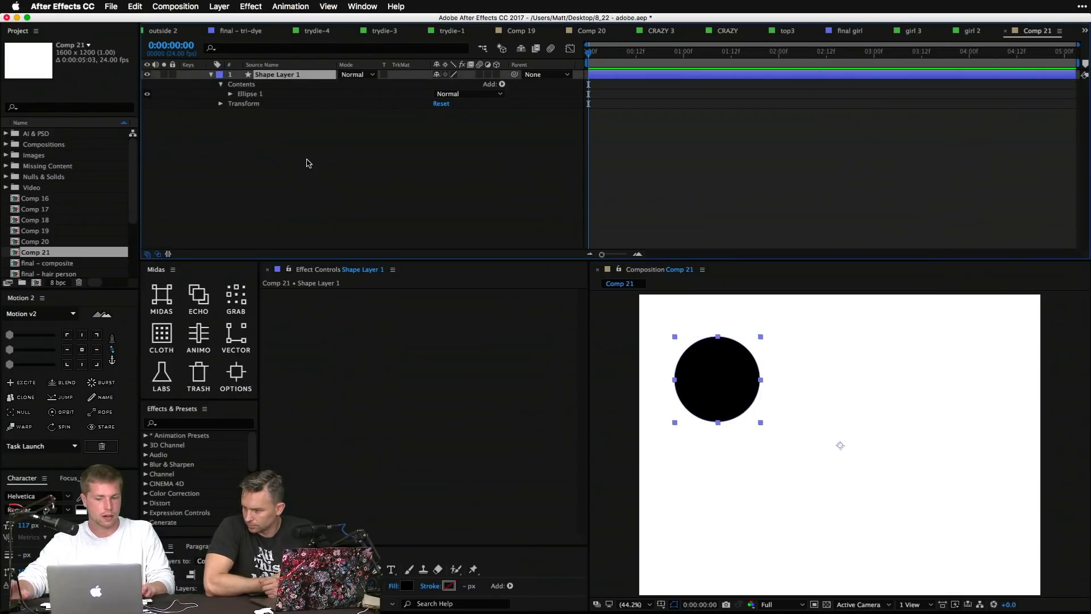
key(r)
Step: Add the expression time*150 to the circle layer's Rotation
alt+click(239, 84)
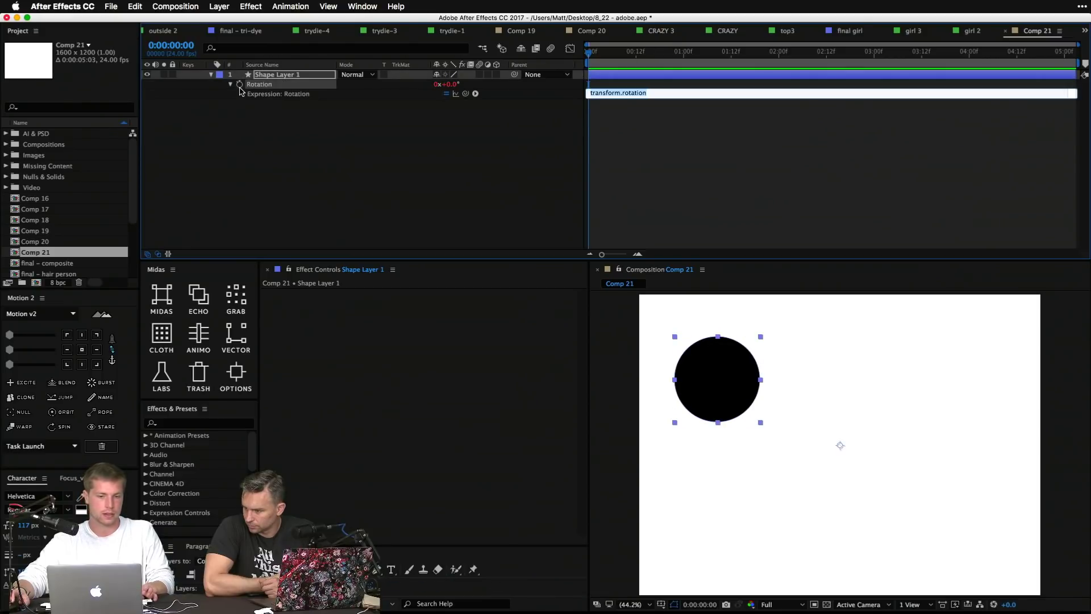
text(time*150)
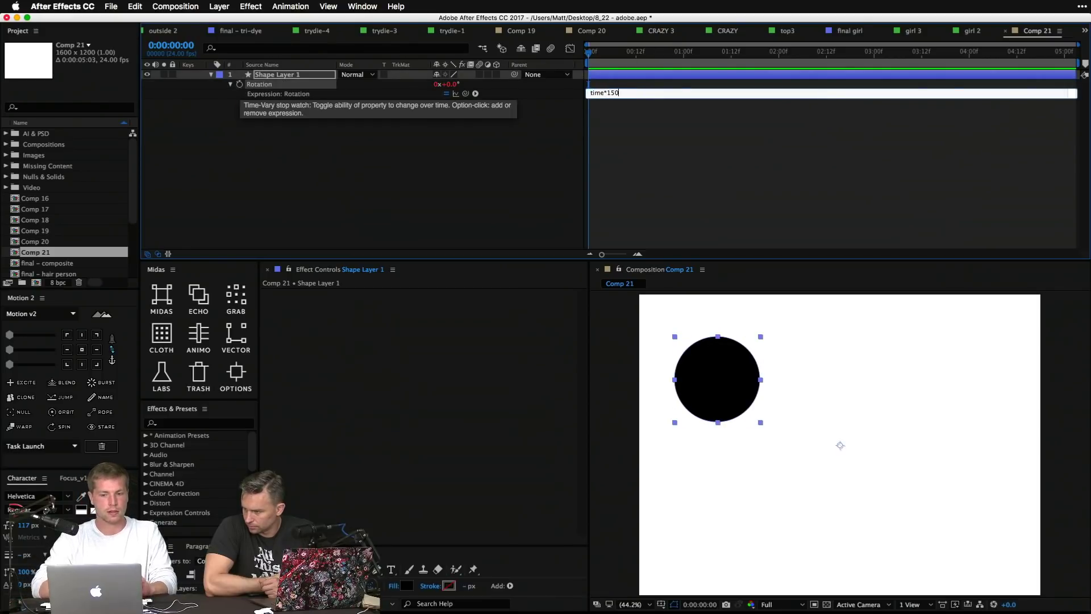
click(282, 158)
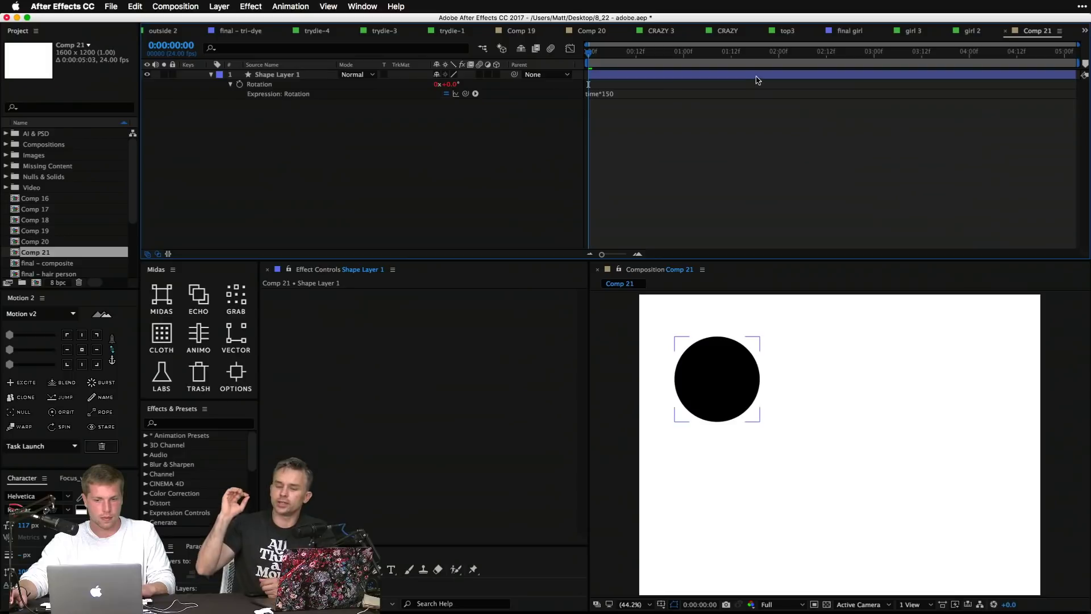
Step: Clear the expression from Shape Layer 1's Rotation
click(673, 92)
click(437, 142)
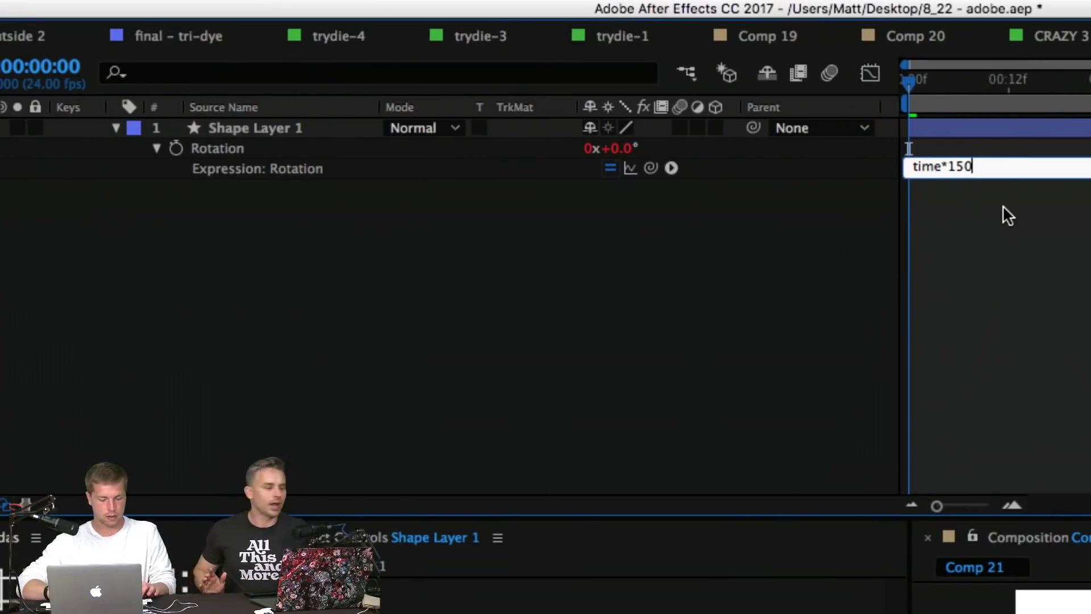
key(super+a)
key(BackSpace)
click(820, 287)
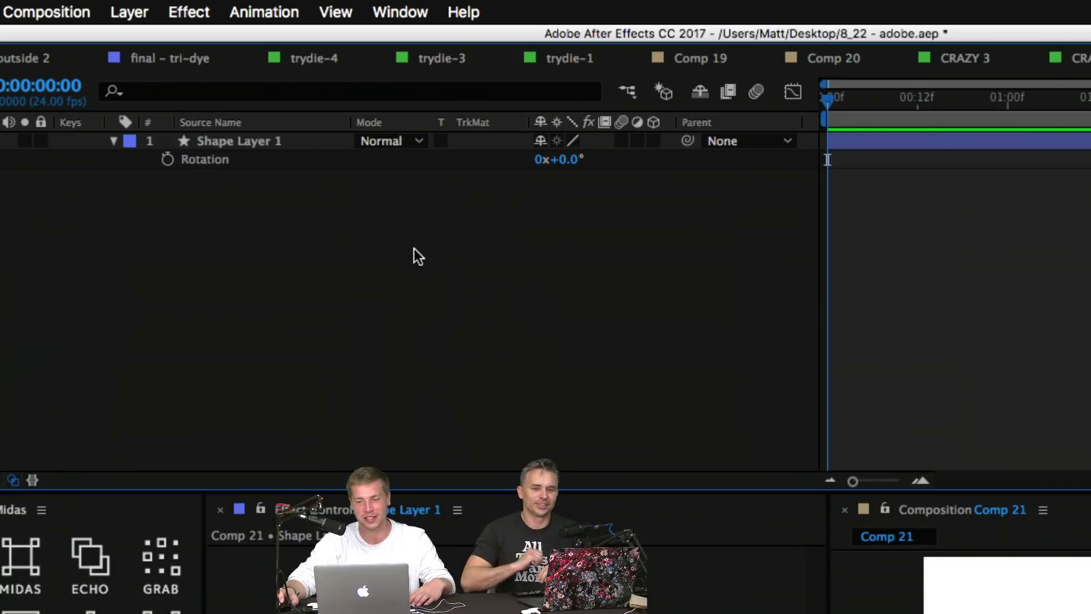
Step: Give Shape Layer 1's Rotation the expression time * 150; and apply it
alt+click(169, 160)
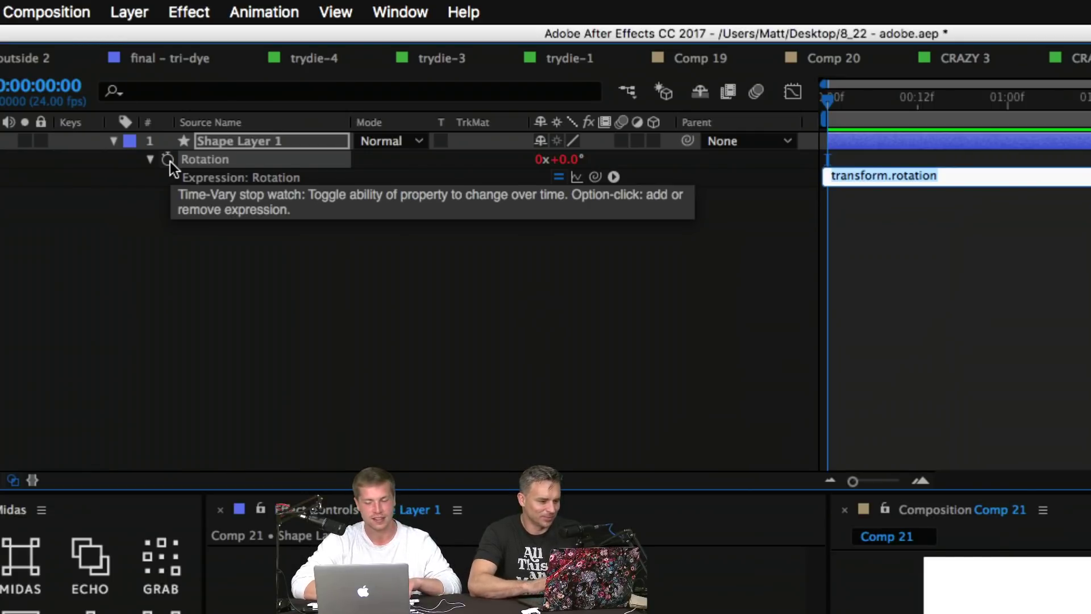
text(time *)
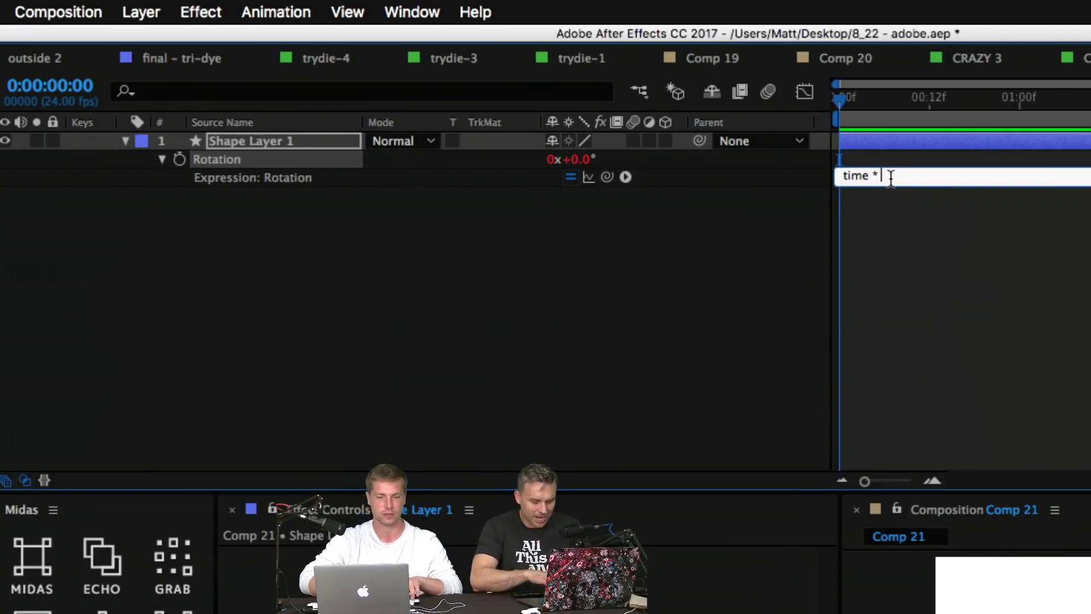
text(1)
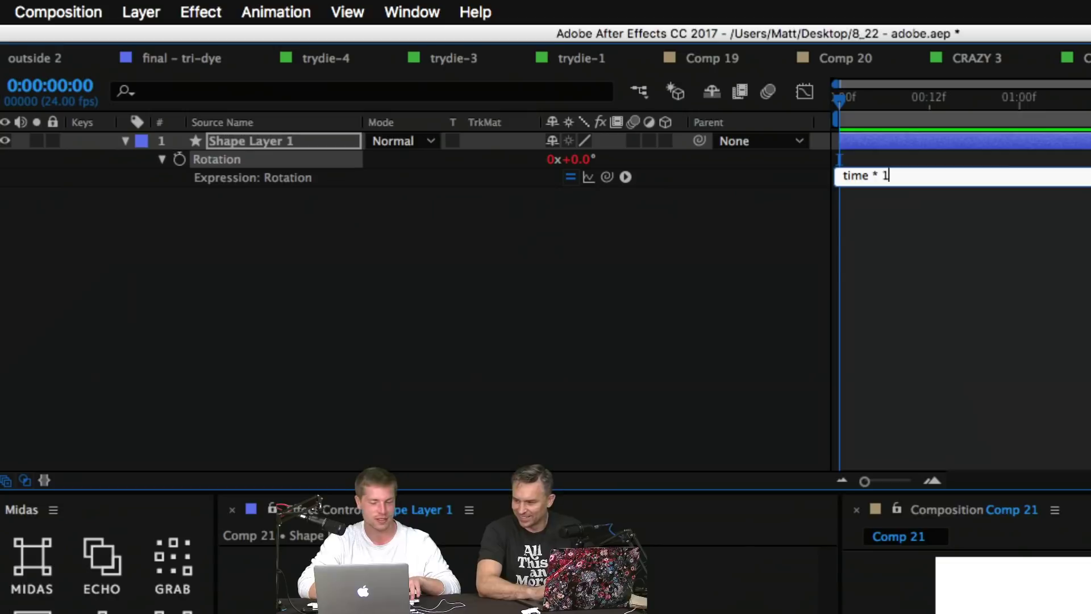
key(BackSpace)
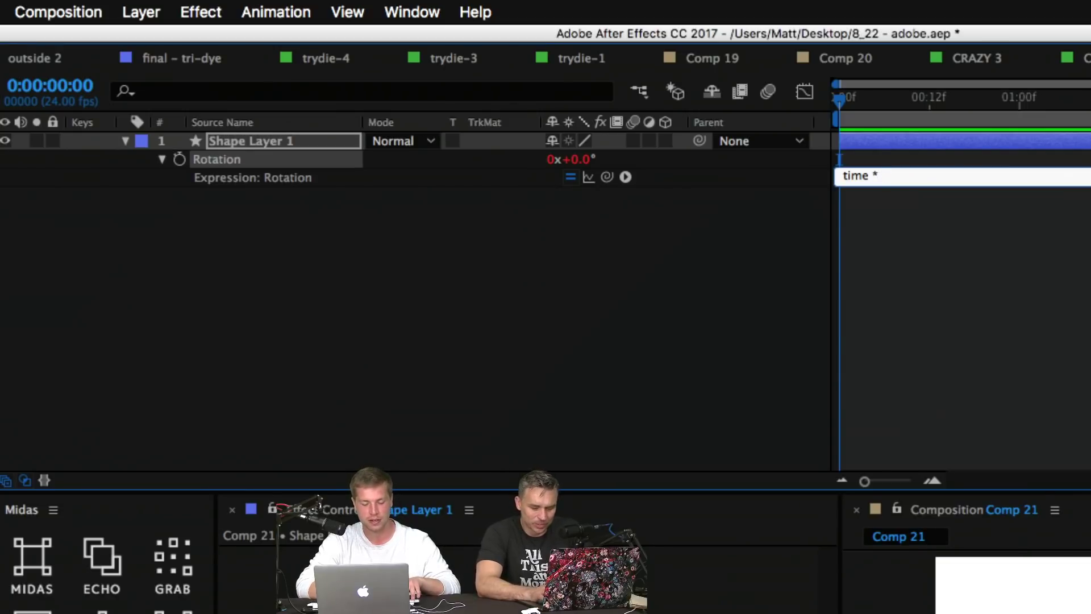
text(150)
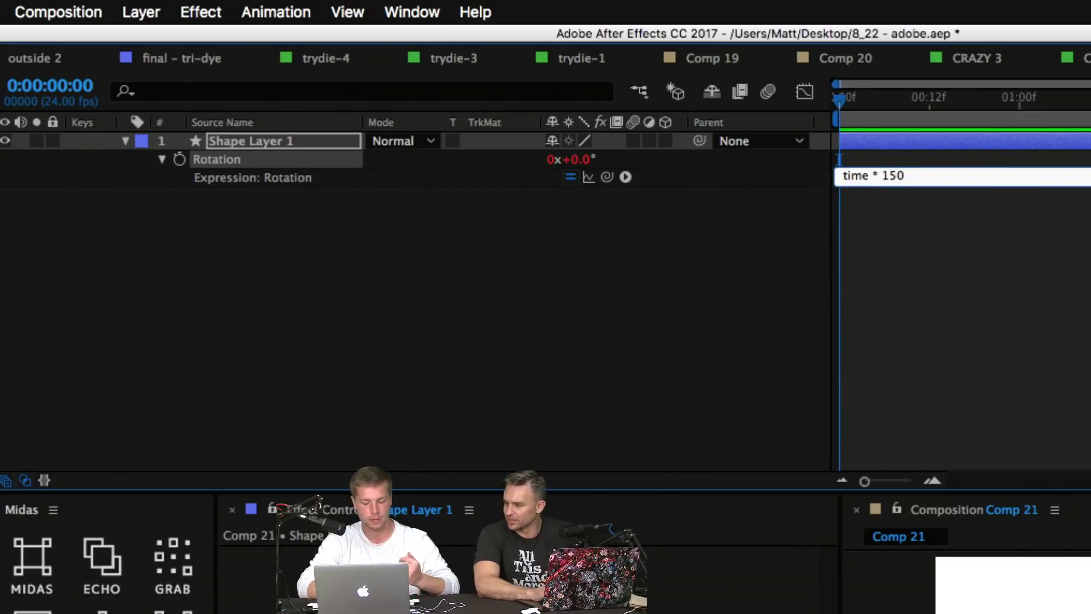
text(;)
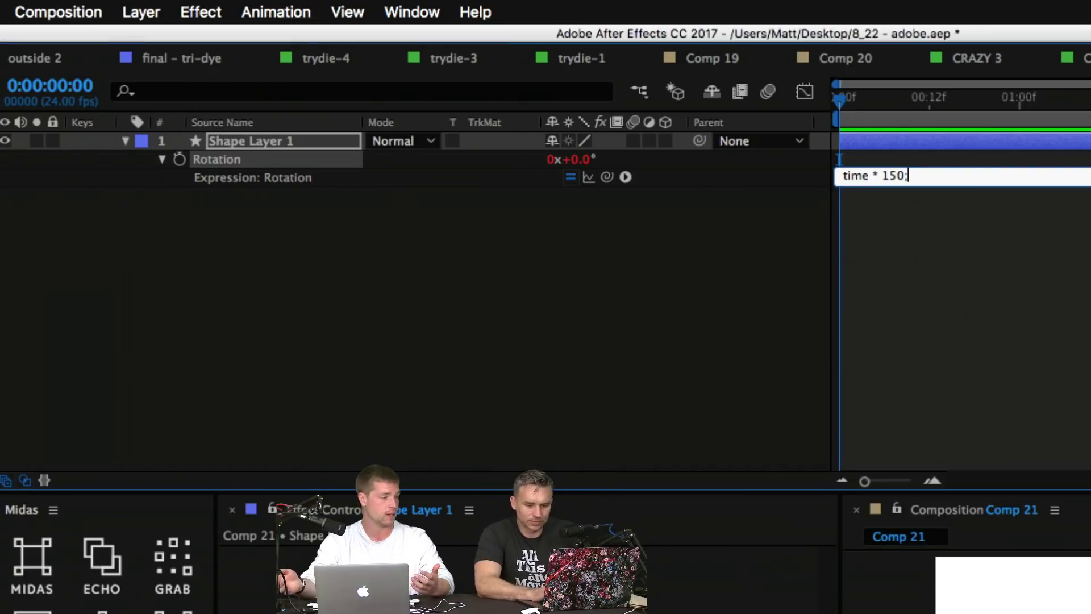
click(688, 246)
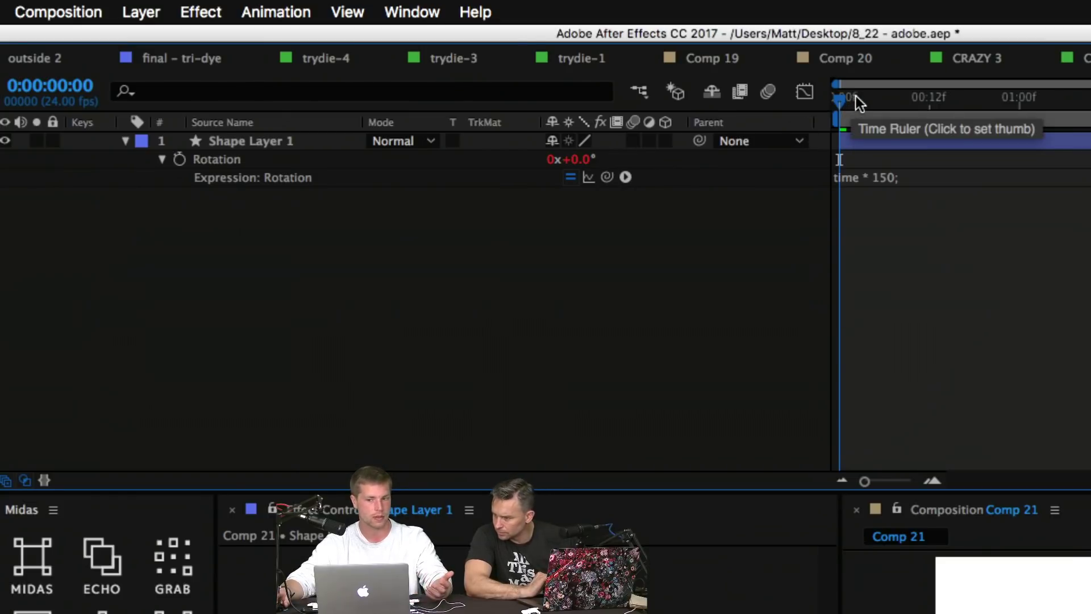
Step: Scrub the first frames and play the composition to preview the circle's rotation, ending with Shape Layer 1 selected
drag(862, 99, 865, 100)
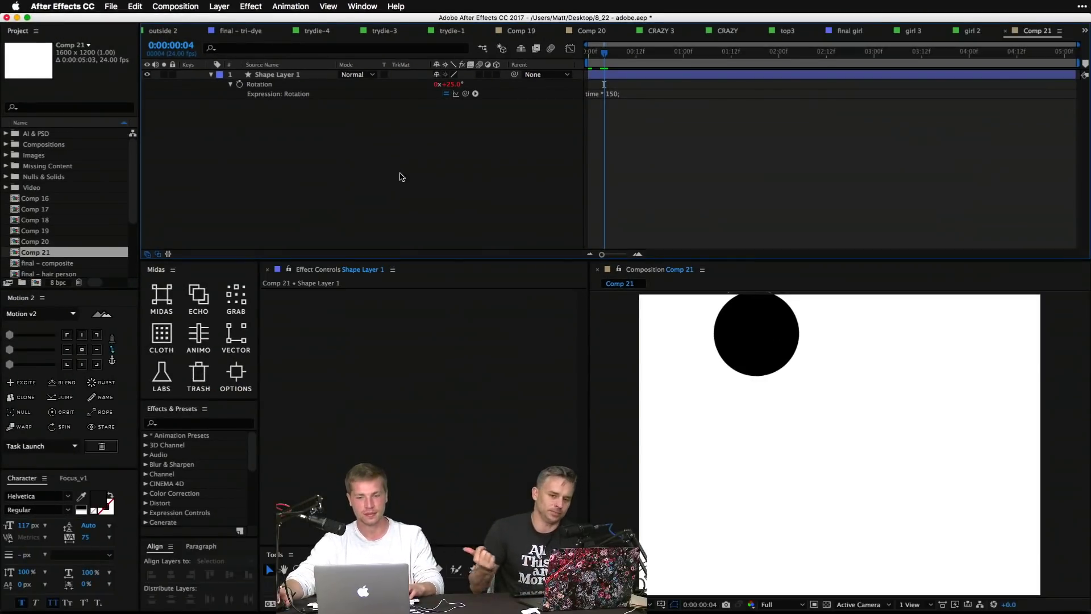
key(space)
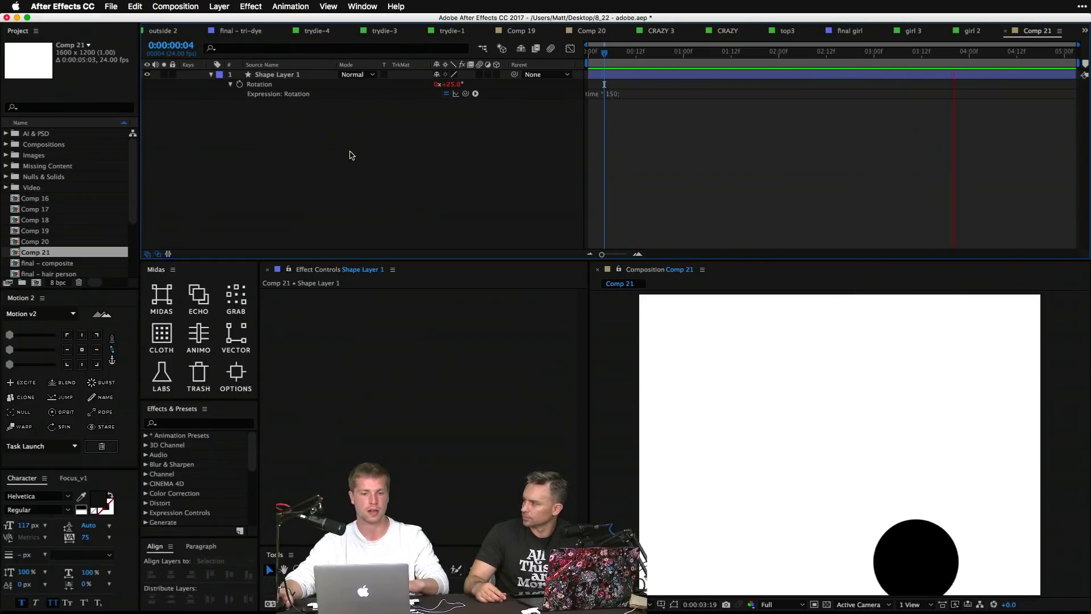
click(296, 77)
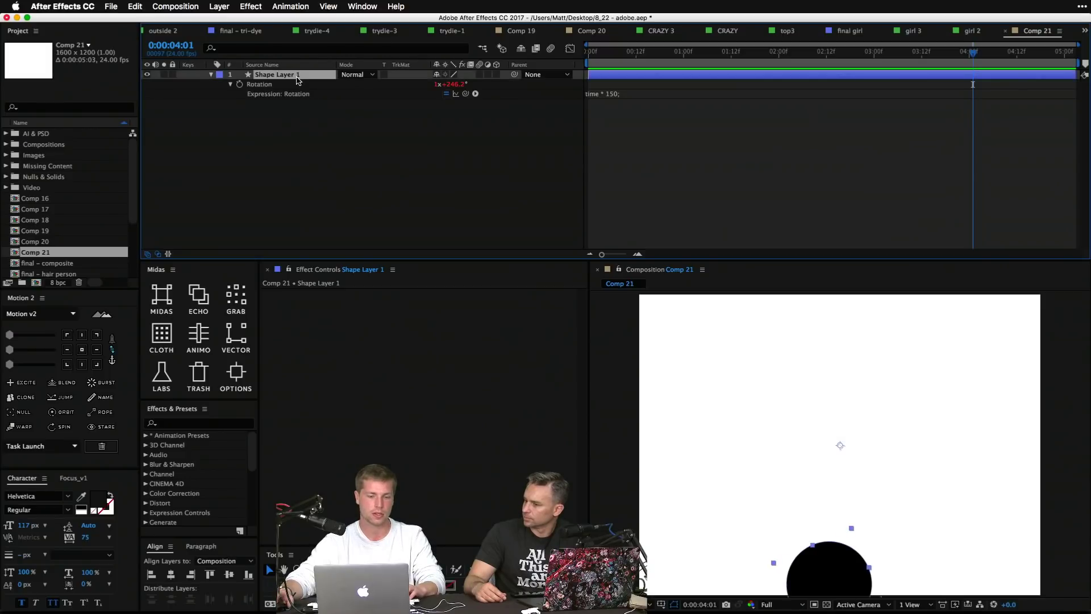
Step: Change Shape Layer 1's Rotation expression to time * (150 * index);
click(672, 93)
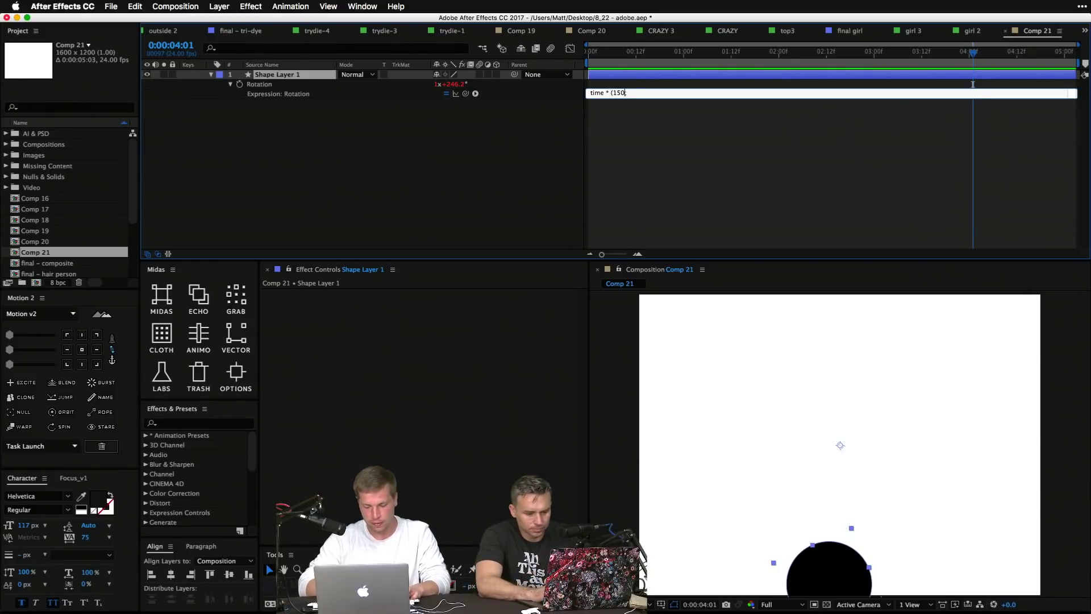
text(* )
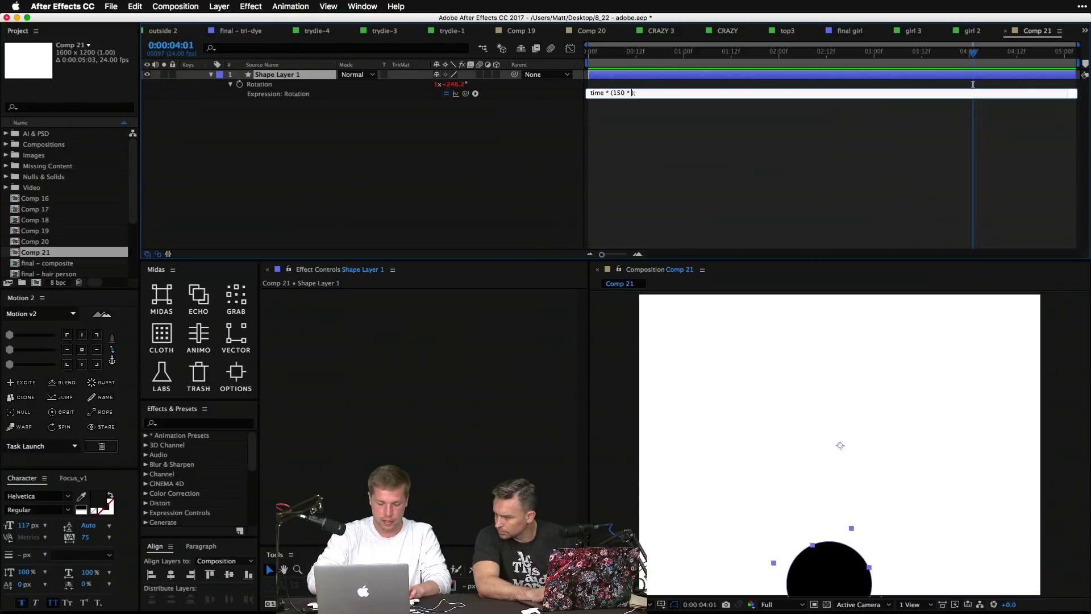
text(index)
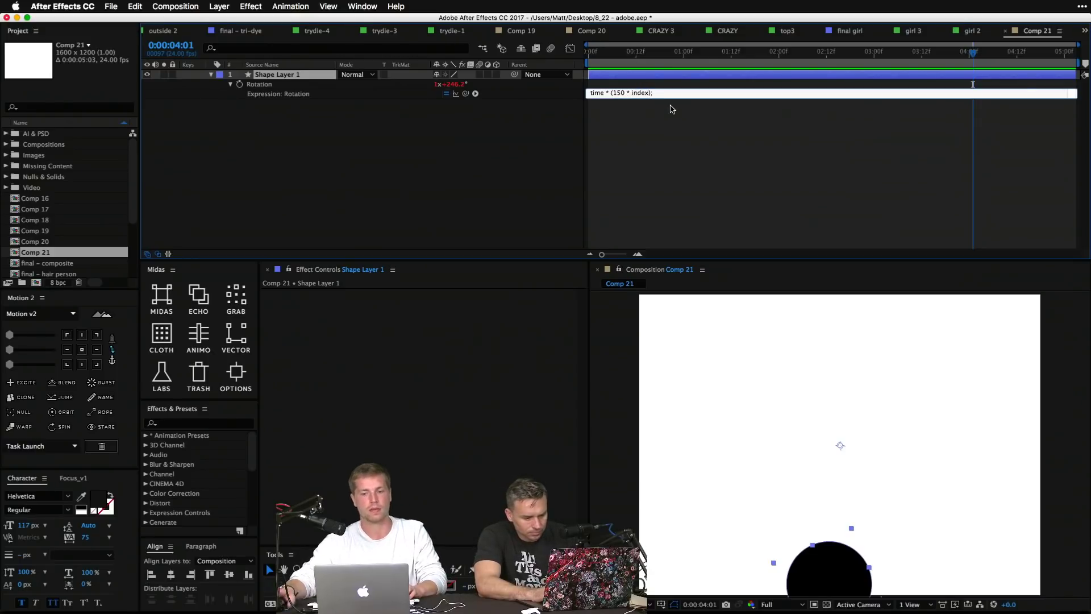
click(518, 150)
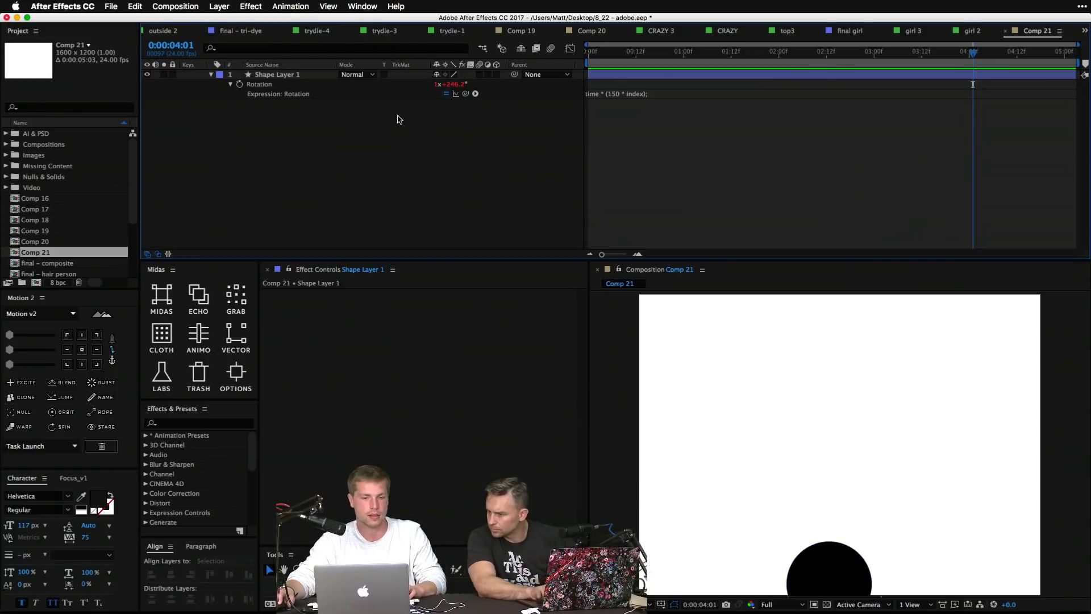
Step: Duplicate Shape Layer 1 once and show the Rotation property of both shape layers
click(241, 75)
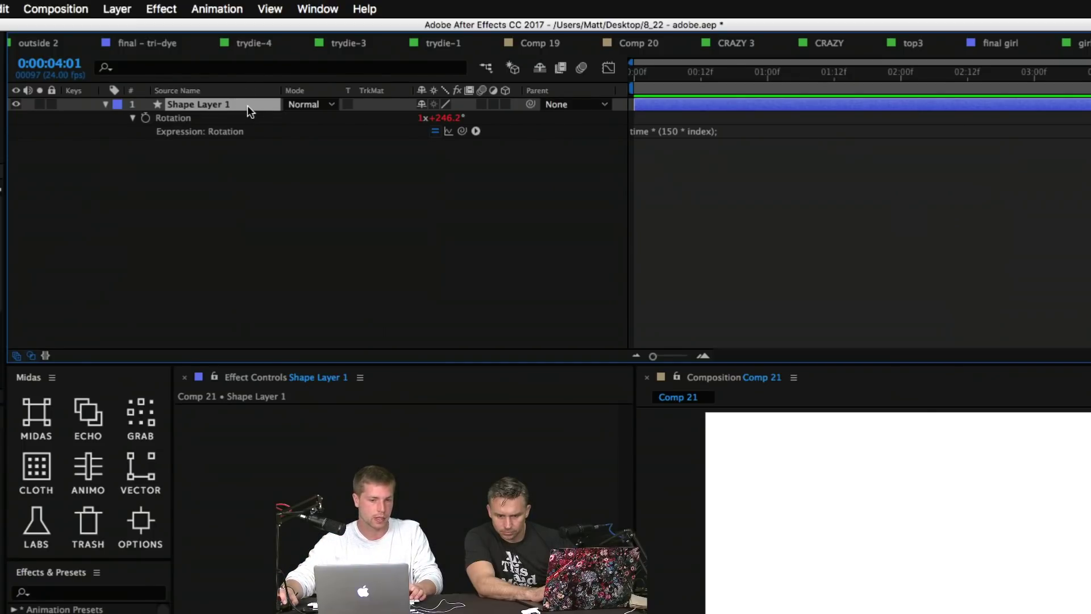
key(super+d)
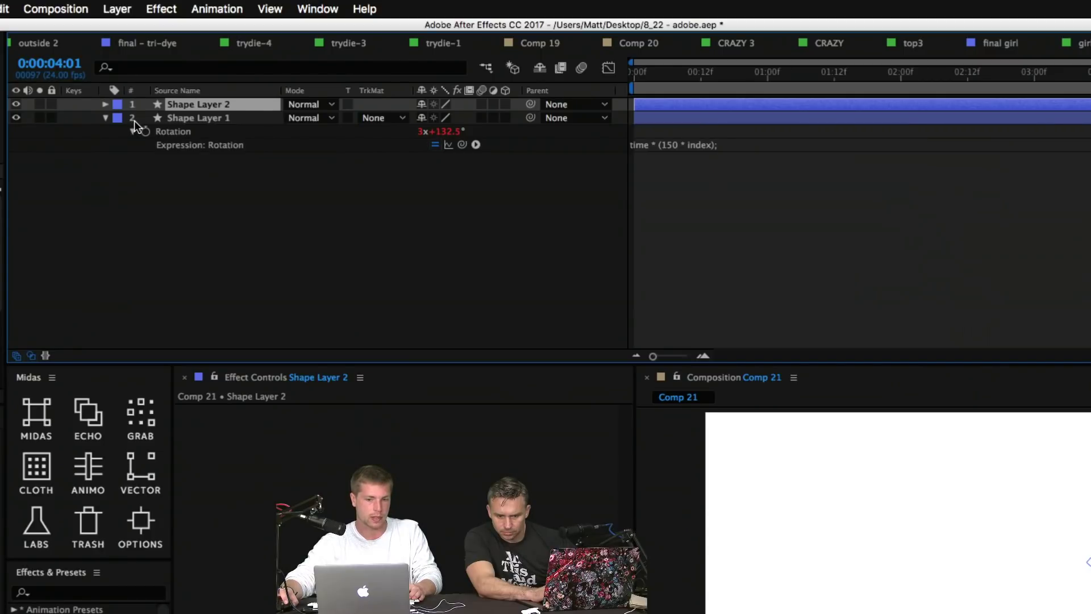
shift+click(206, 118)
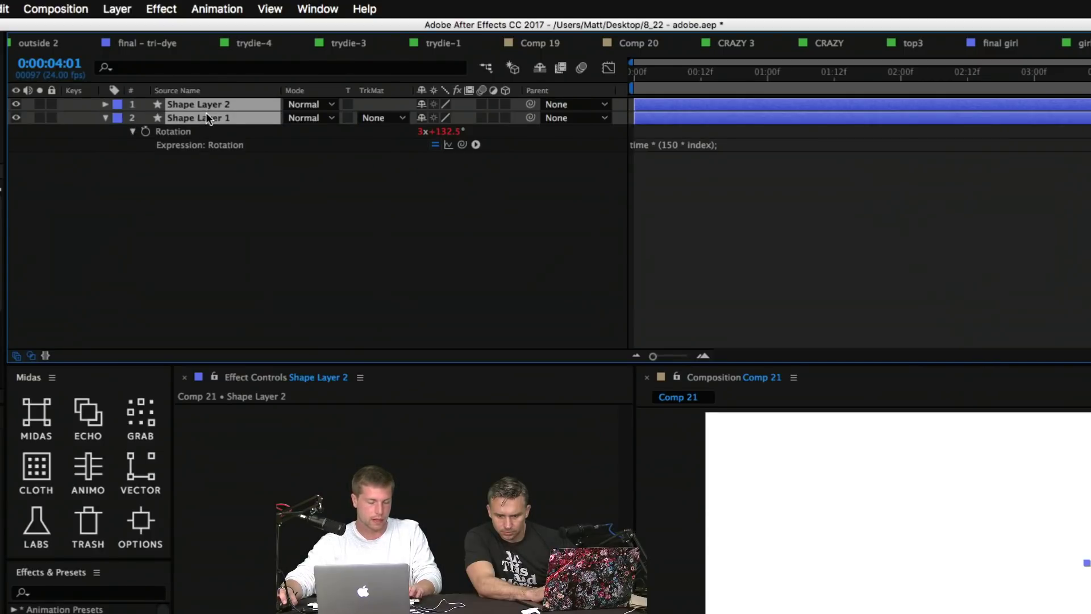
key(r)
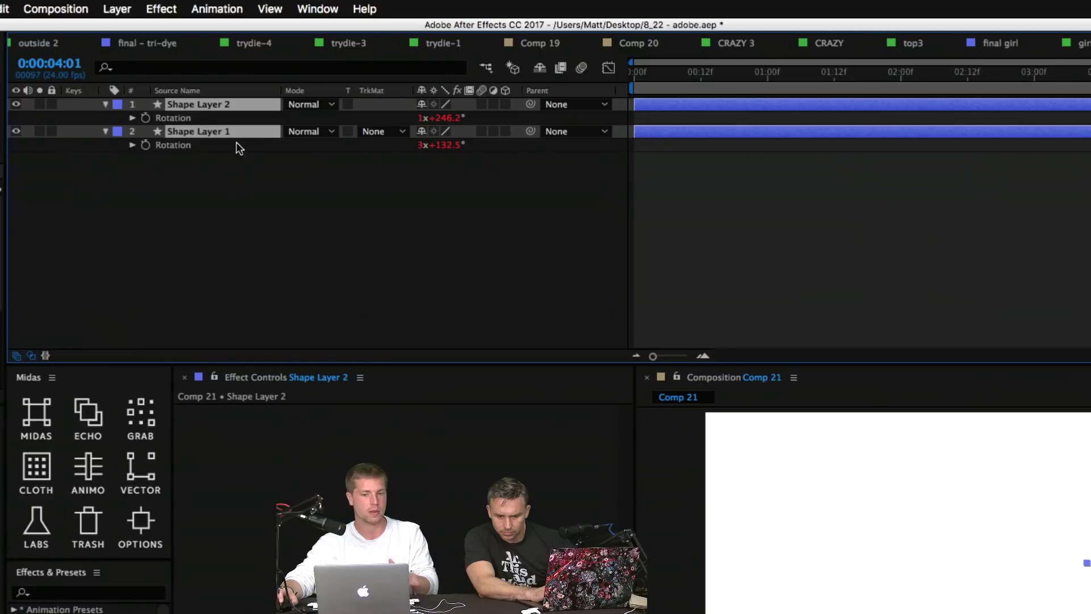
drag(197, 196, 190, 114)
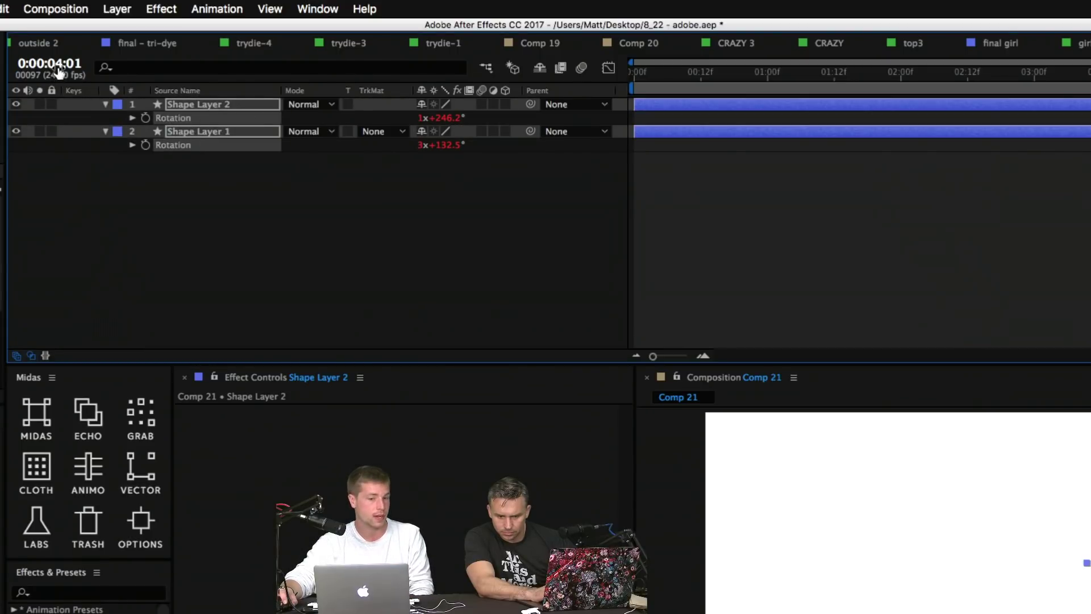
click(263, 201)
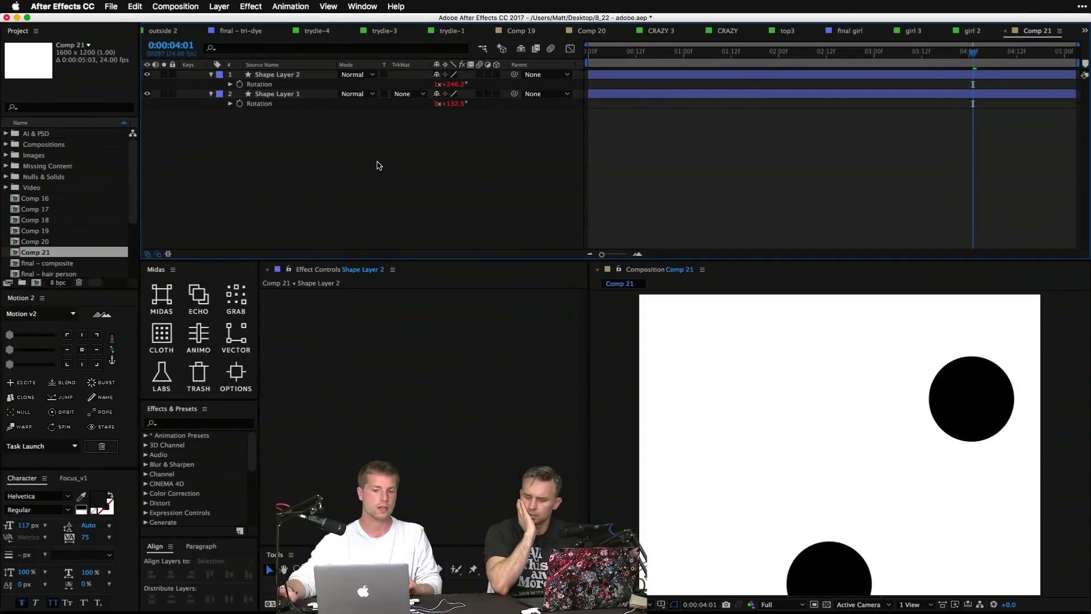
Step: Return to the first frame, select Shape Layer 1 and play the composition to compare the two circles' rotation
drag(706, 50, 560, 57)
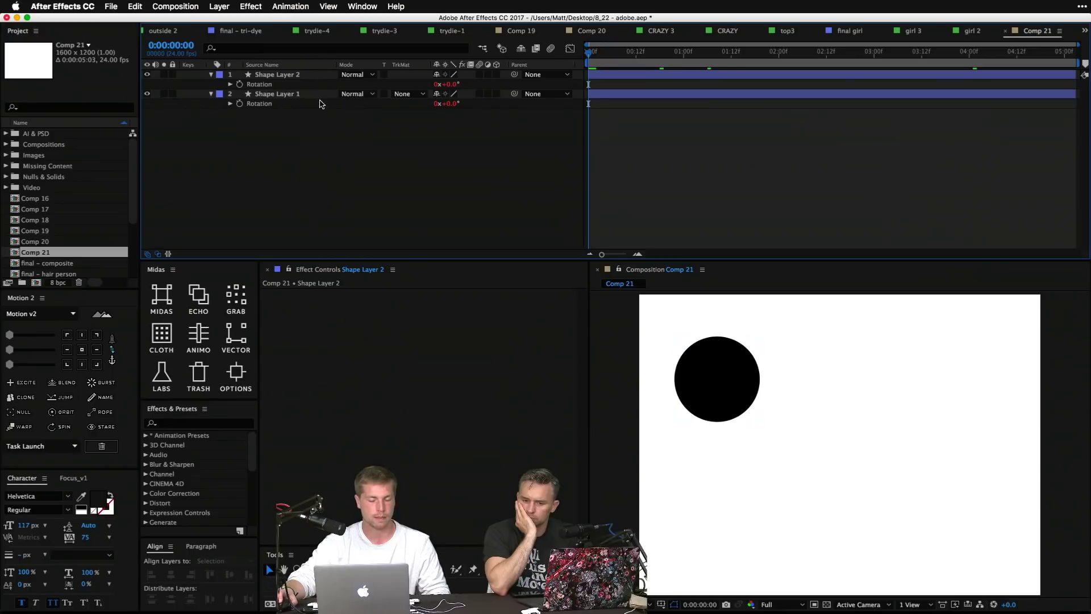
click(271, 94)
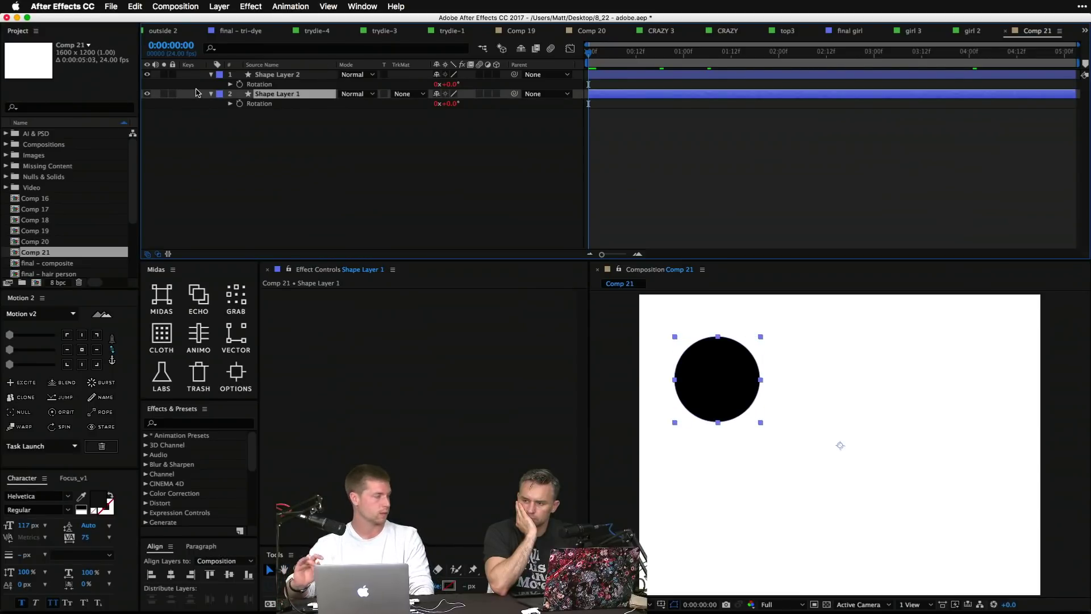
key(space)
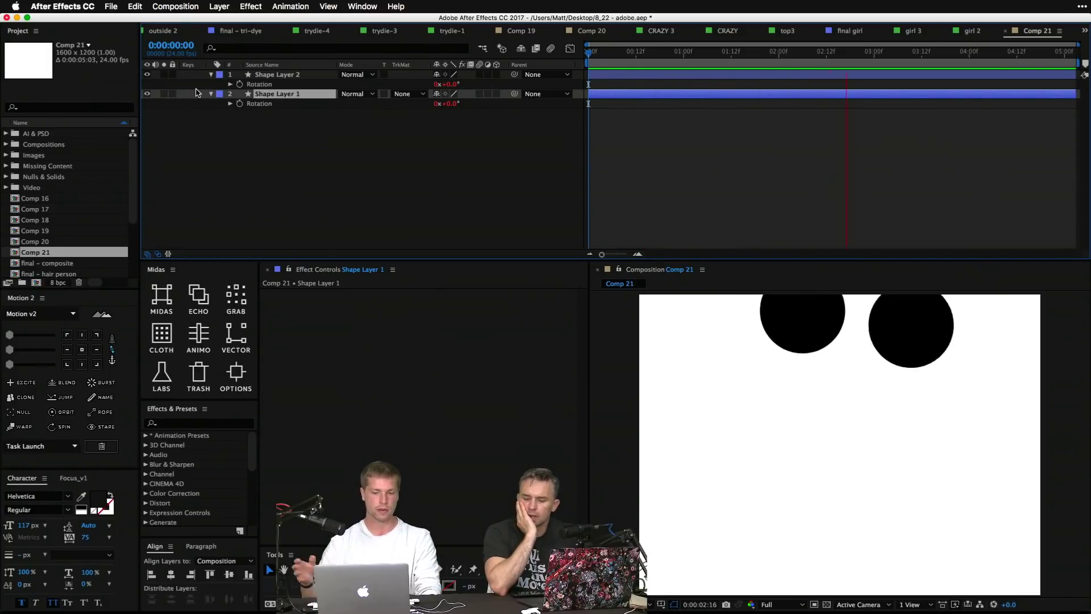
key(space)
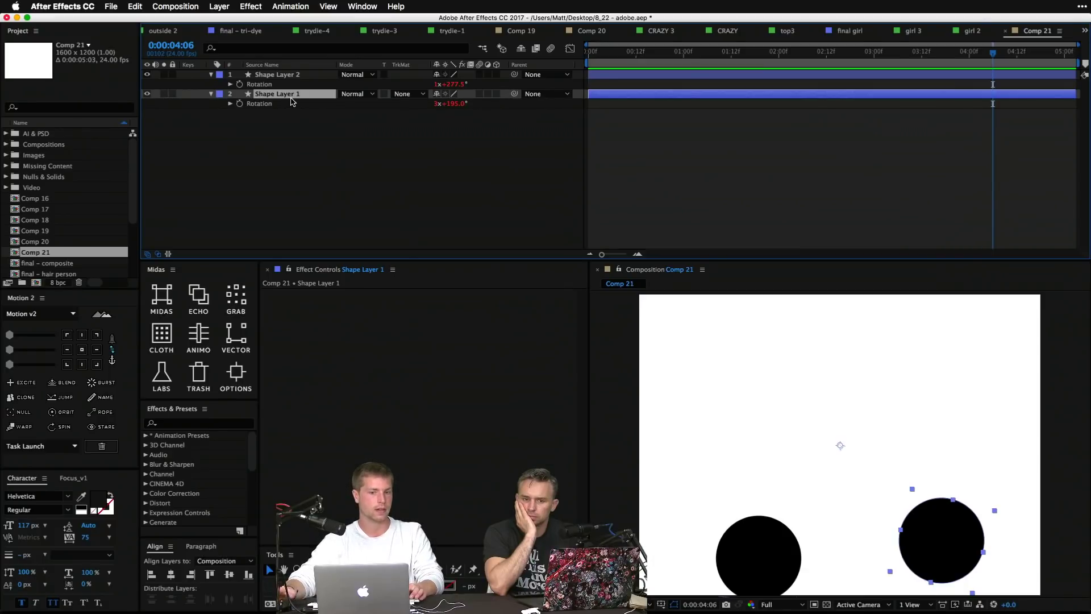
Step: Duplicate Shape Layer 1 ten times and return the playhead to the first frame
key(super+d)
key(super+d)
key(super+d)
key(super+d)
key(super+d)
key(super+d)
key(super+d)
key(super+d)
key(super+d)
key(super+d)
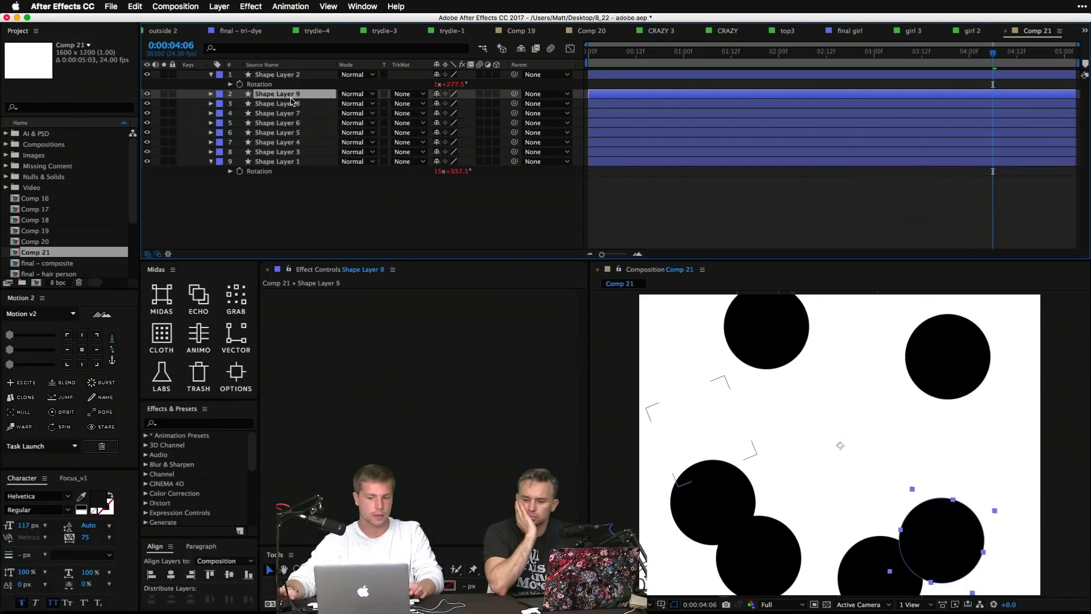
key(Home)
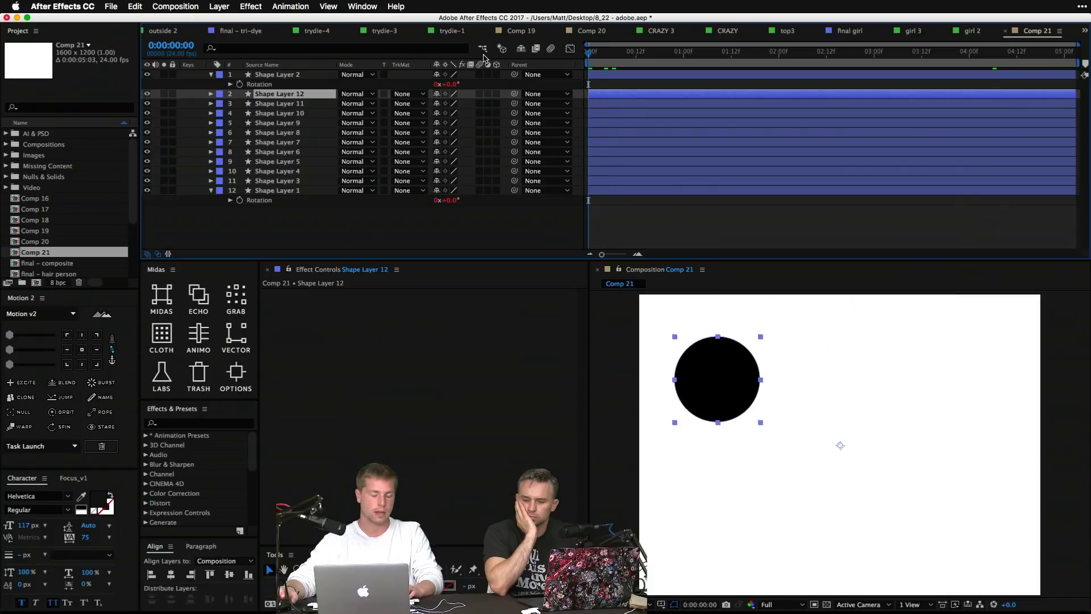
Step: Play the composition to preview the rotation of all twelve circles, and stop the playback
key(space)
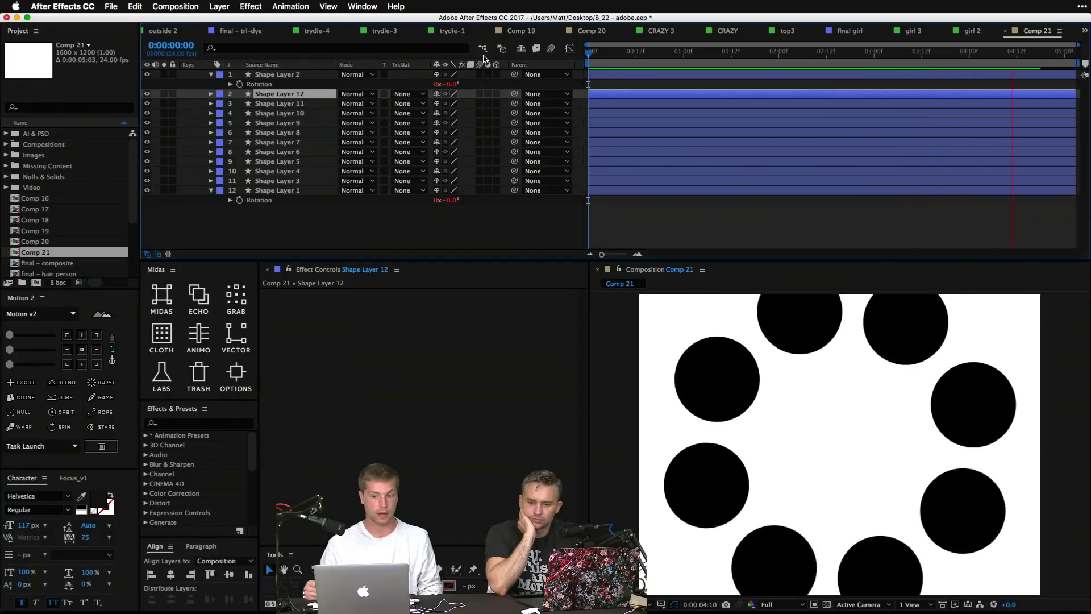
key(space)
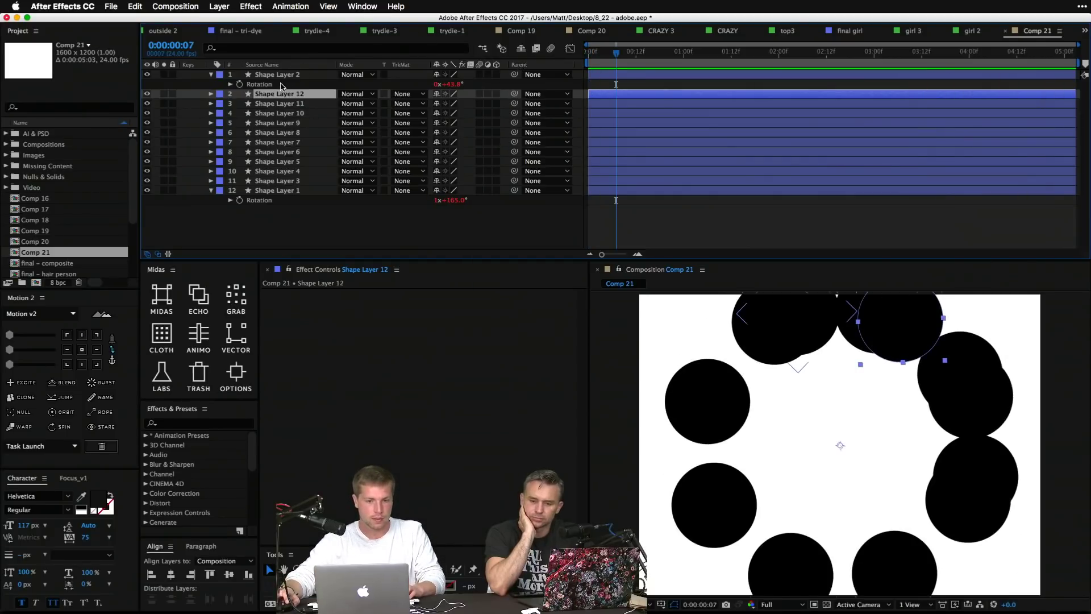
Step: Collapse the layers' properties and change Shape Layer 2's Rotation expression to time * (150 / index);
key(super+a)
key(u)
click(231, 224)
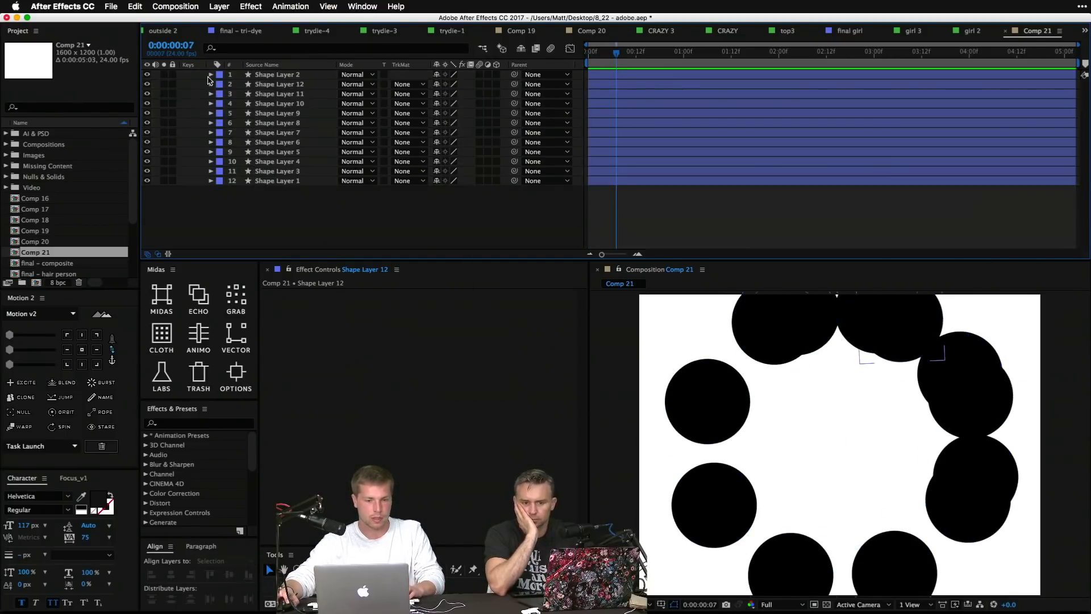
click(210, 75)
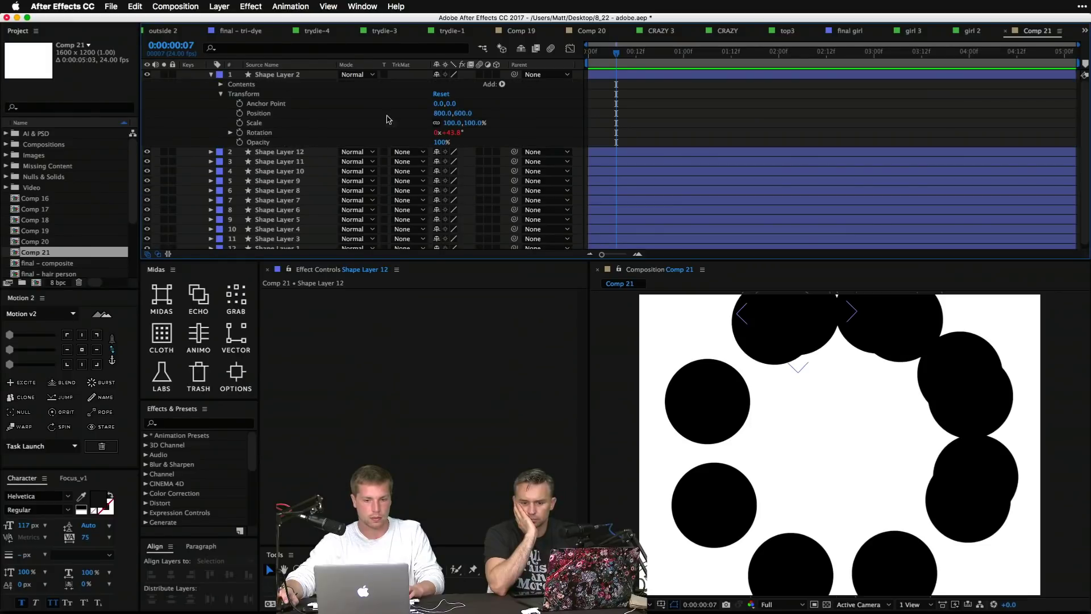
click(269, 75)
key(e)
key(e)
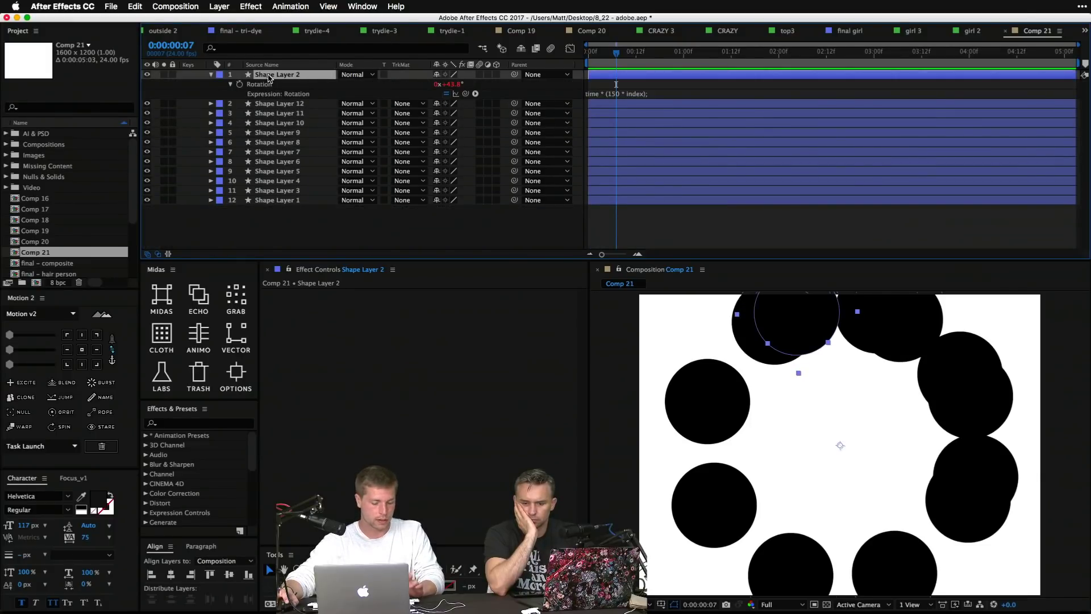
click(641, 94)
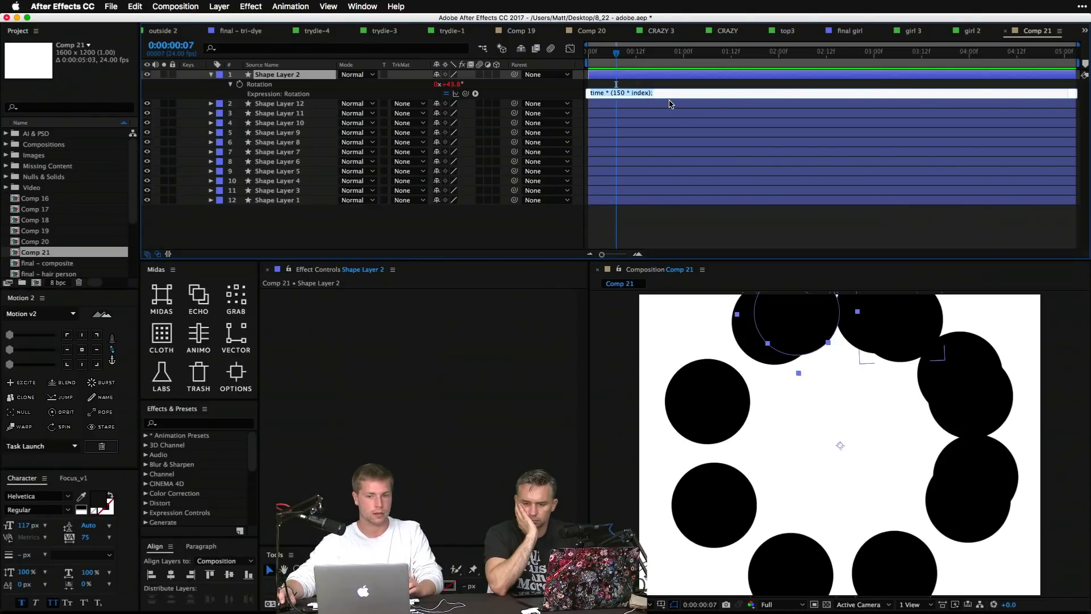
click(657, 93)
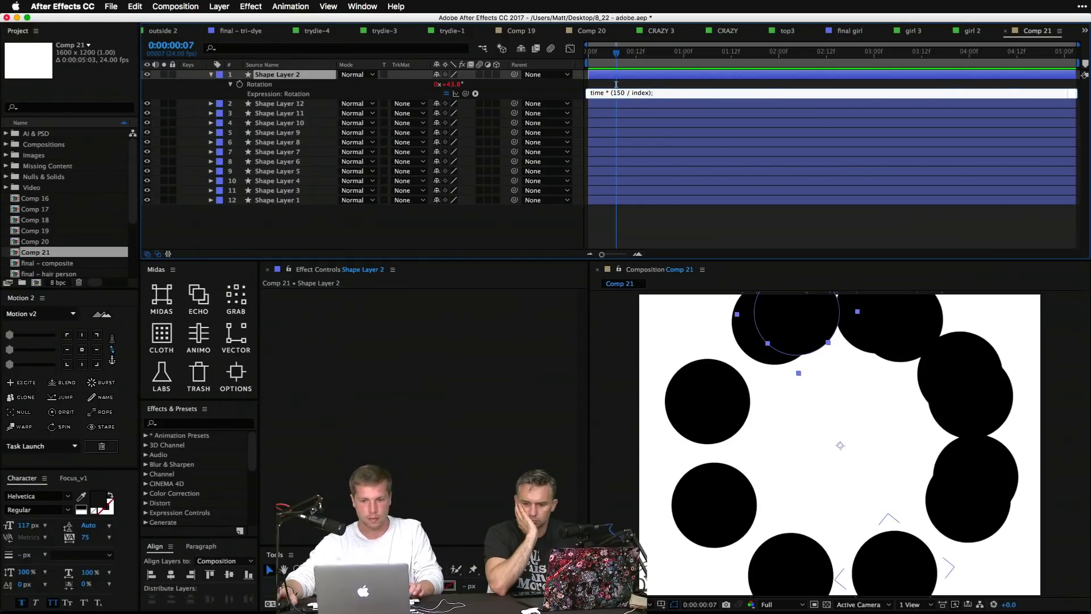
Step: Copy only the expression from Shape Layer 2's Rotation and paste it onto all twelve shape layers
click(256, 89)
right_click(255, 88)
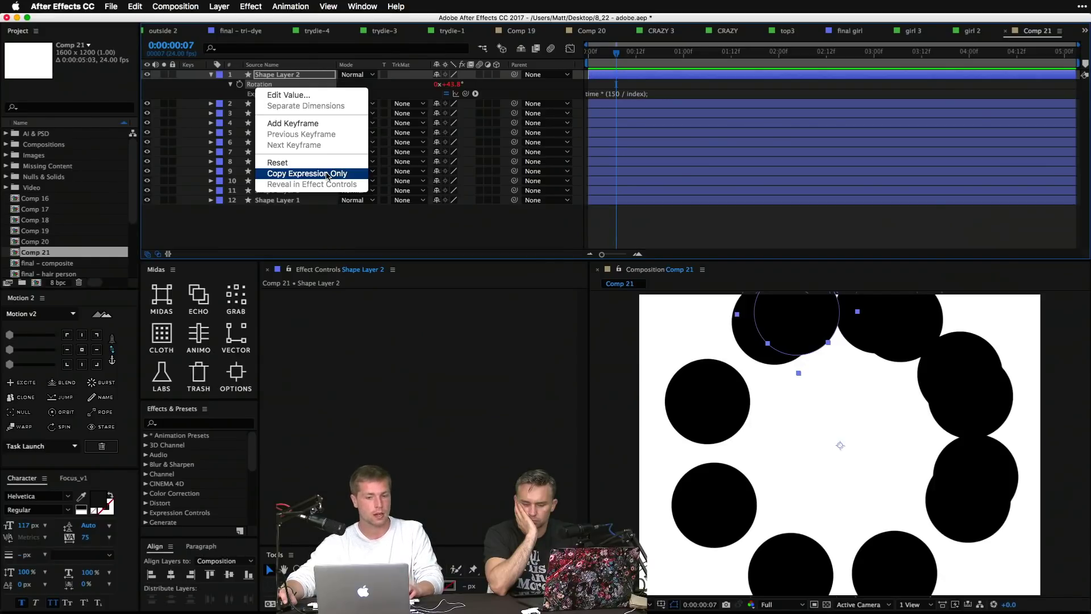
click(291, 173)
key(super+a)
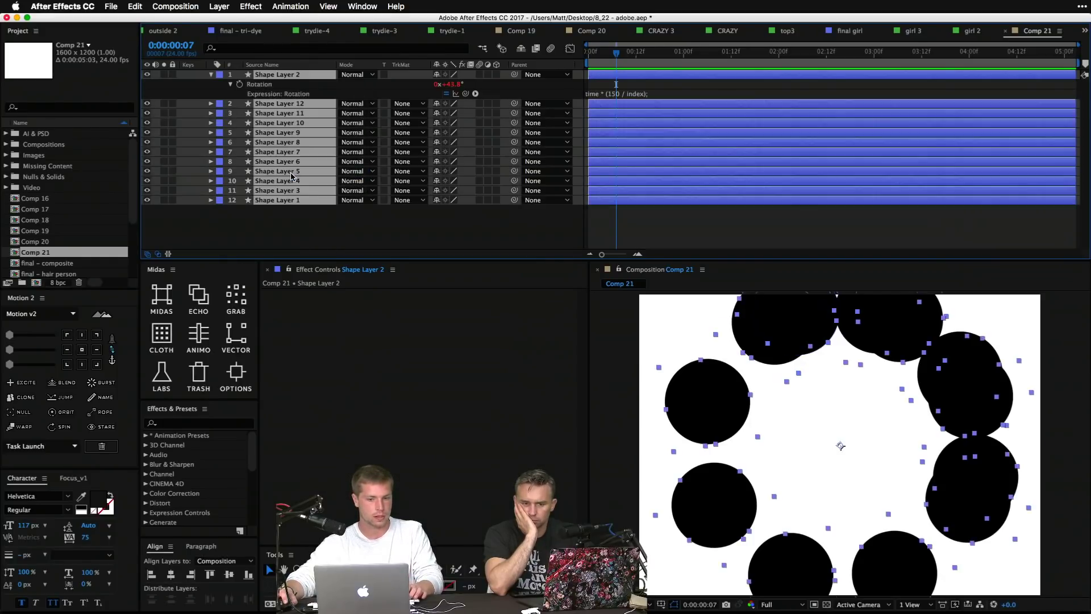
key(super+v)
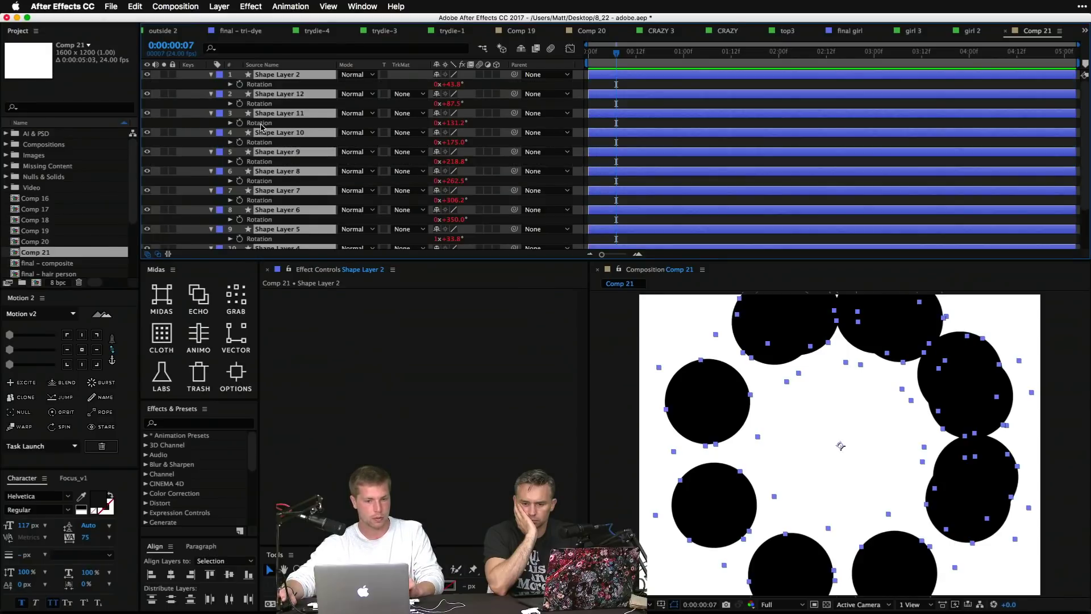
drag(212, 83, 304, 418)
key(super+v)
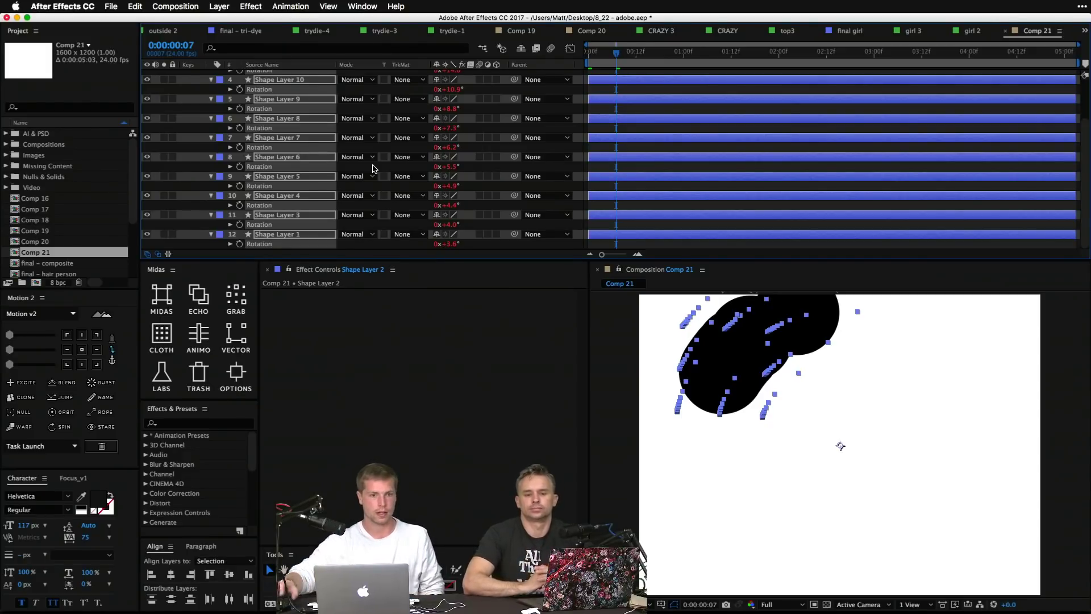
Step: Play the composition from the first frame to preview the circles' rotation with the divided index expression
key(Home)
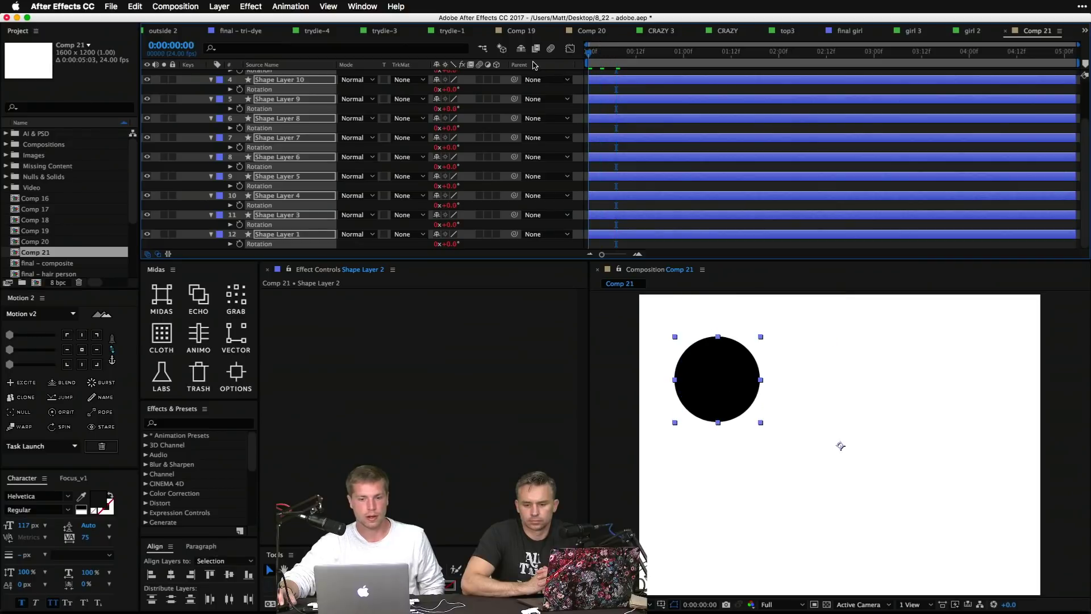
key(space)
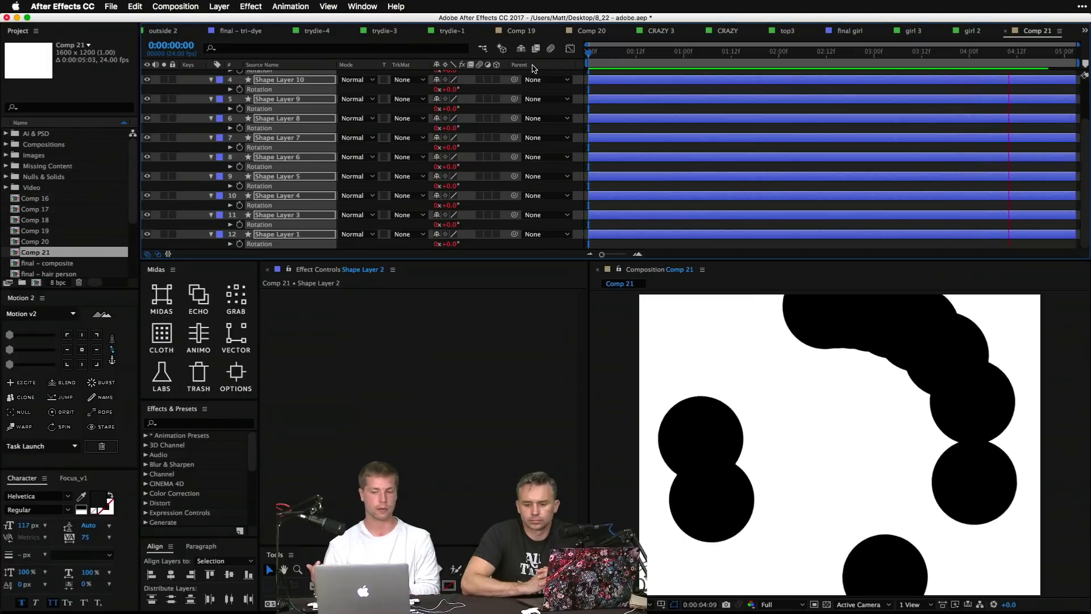
key(space)
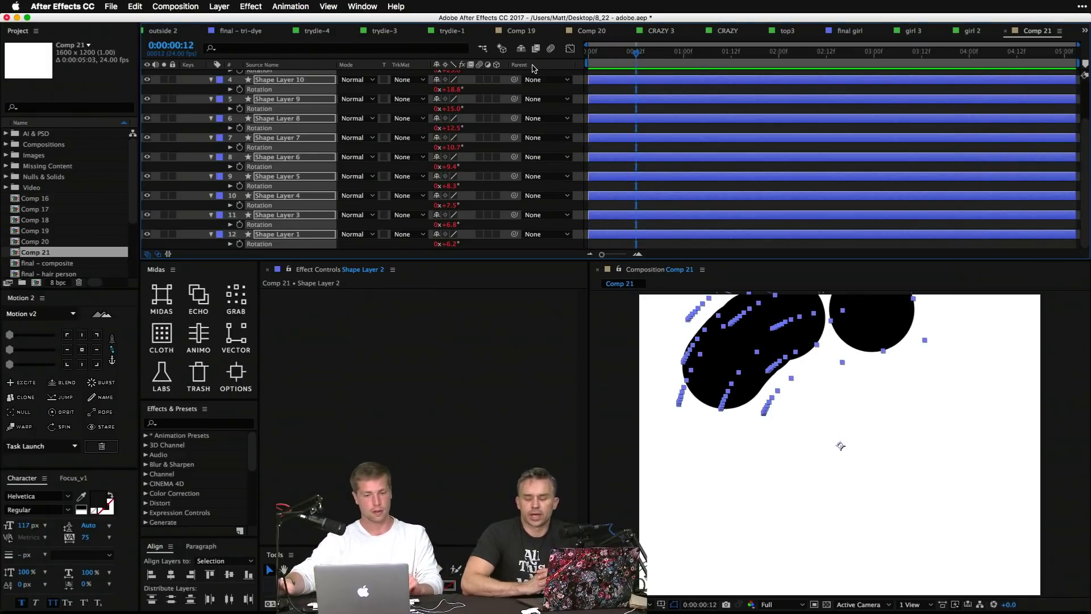
Step: Collapse the properties of all shape layers, deselect them and return the playhead to the first frame
click(211, 100)
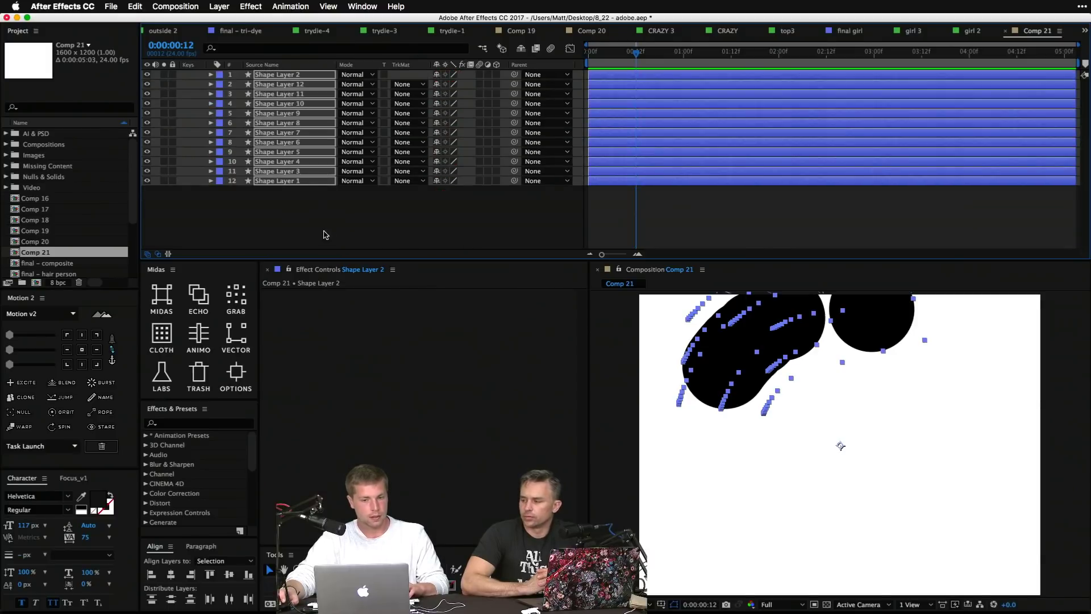
click(324, 234)
drag(635, 53, 535, 68)
click(539, 78)
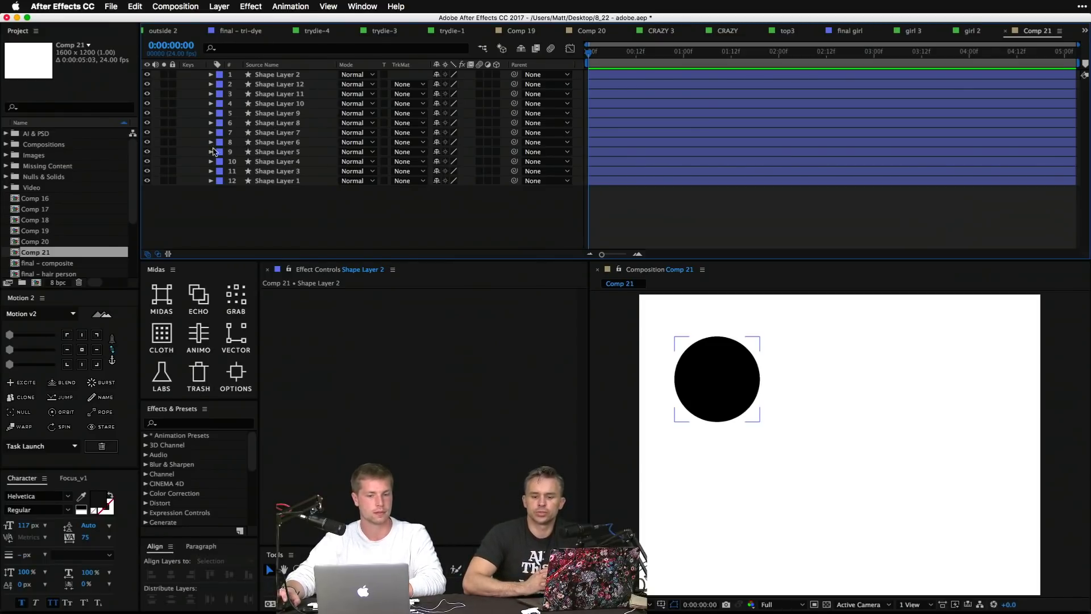
click(335, 209)
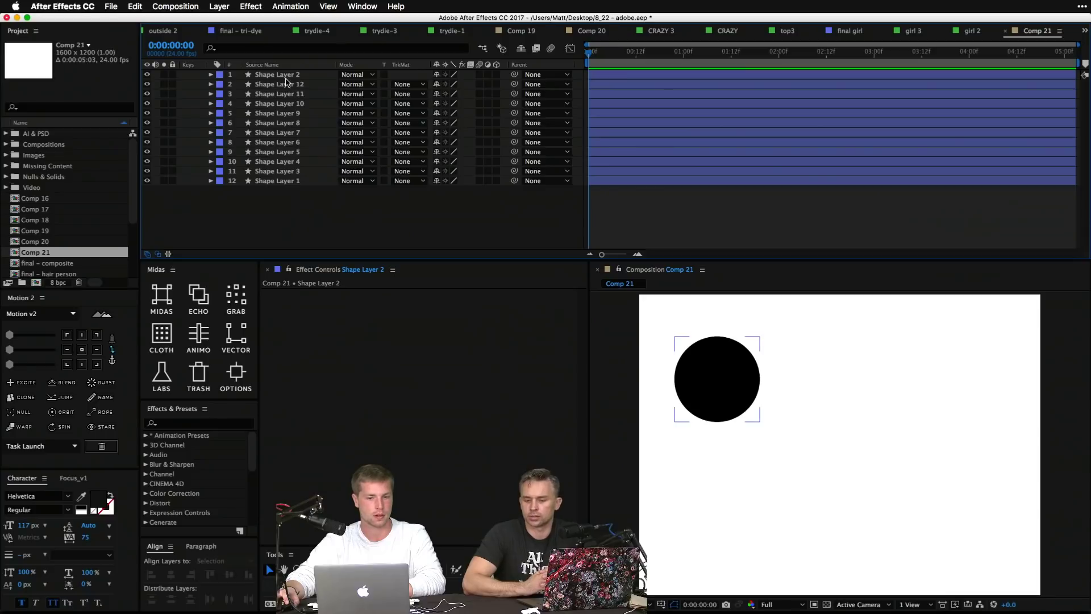
Step: Set the fill color of all shape layers to blue 3F99D3, and select only Shape Layer 2
key(super+a)
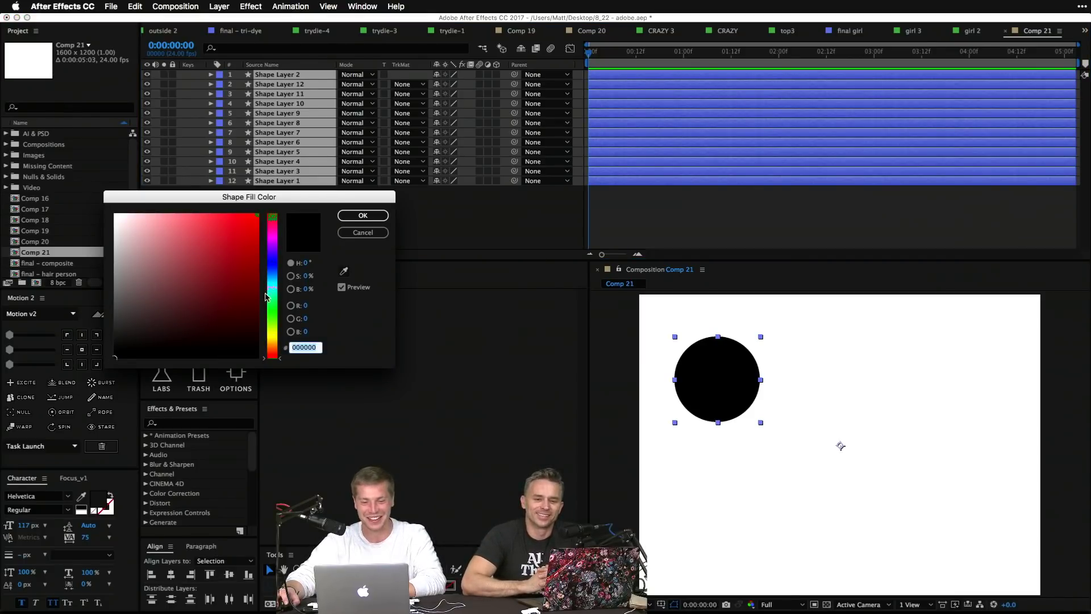
drag(269, 306, 271, 277)
click(215, 238)
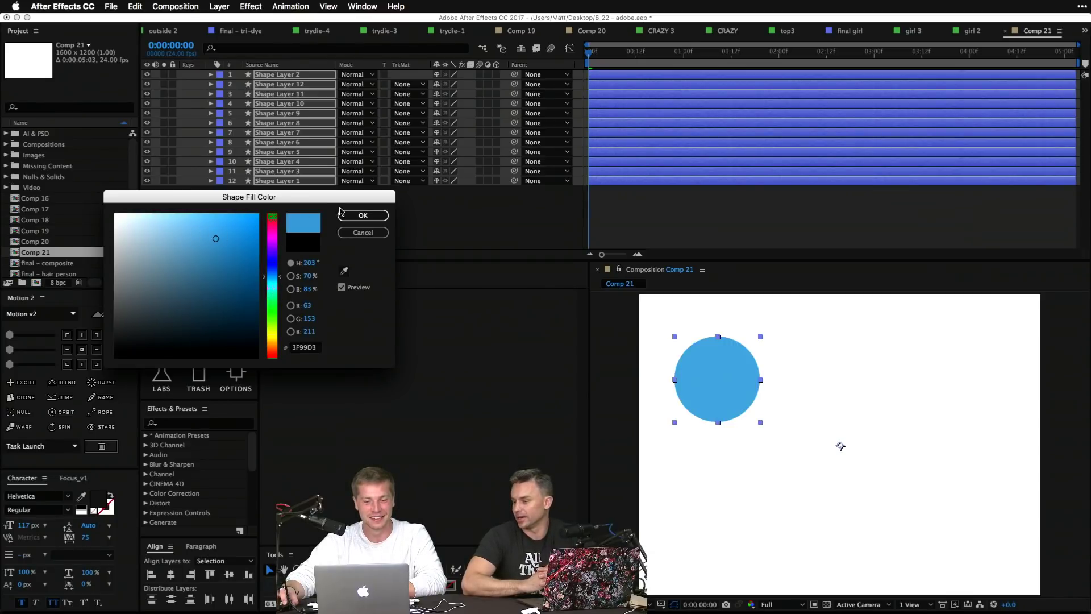
click(363, 216)
click(275, 75)
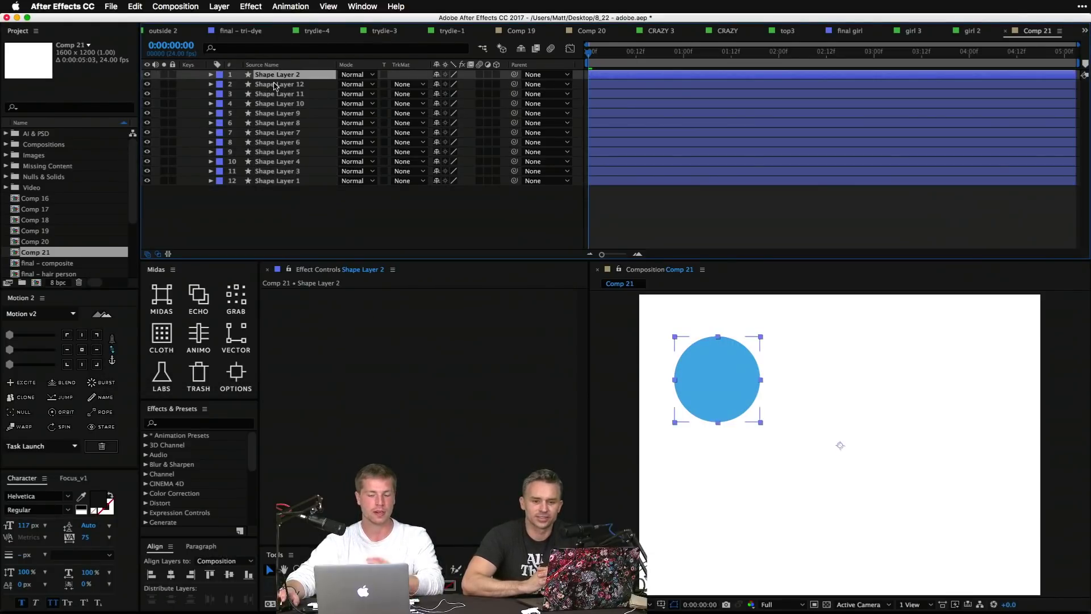
click(186, 423)
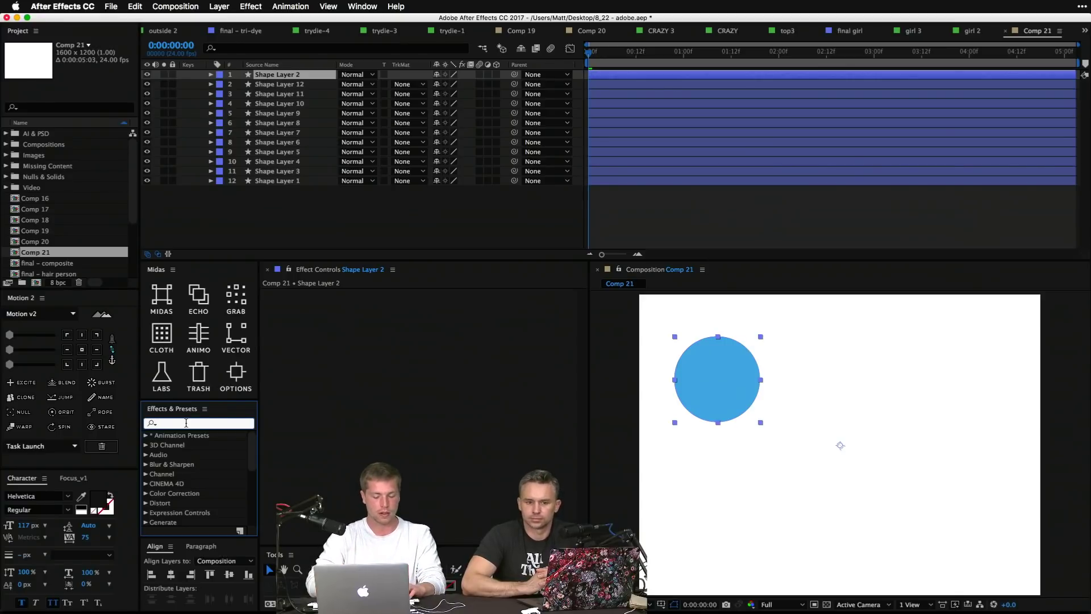
text(hue)
key(BackSpace)
key(BackSpace)
key(BackSpace)
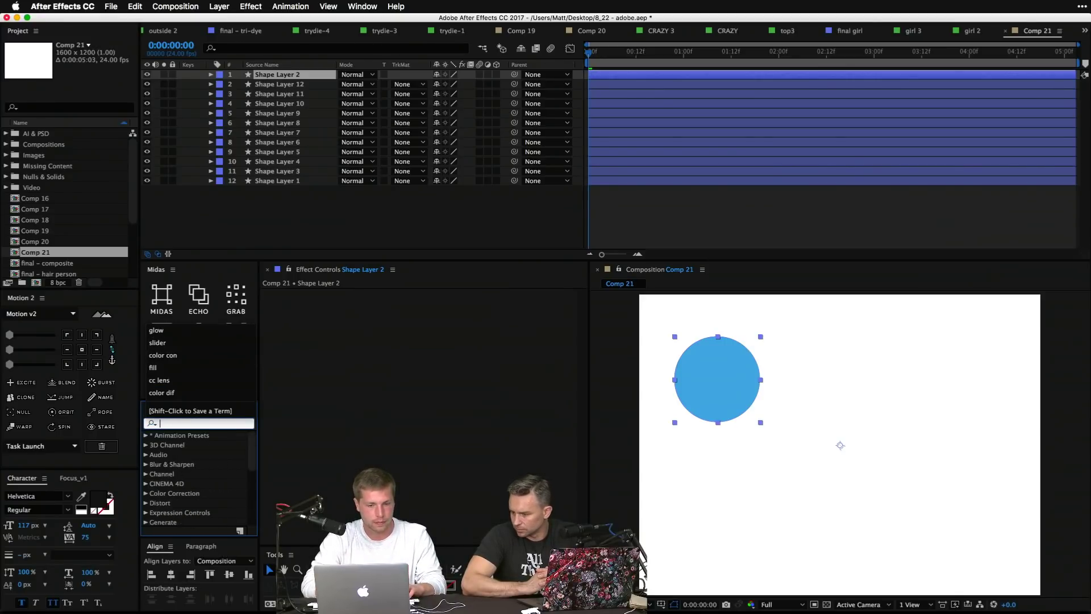
text(hue)
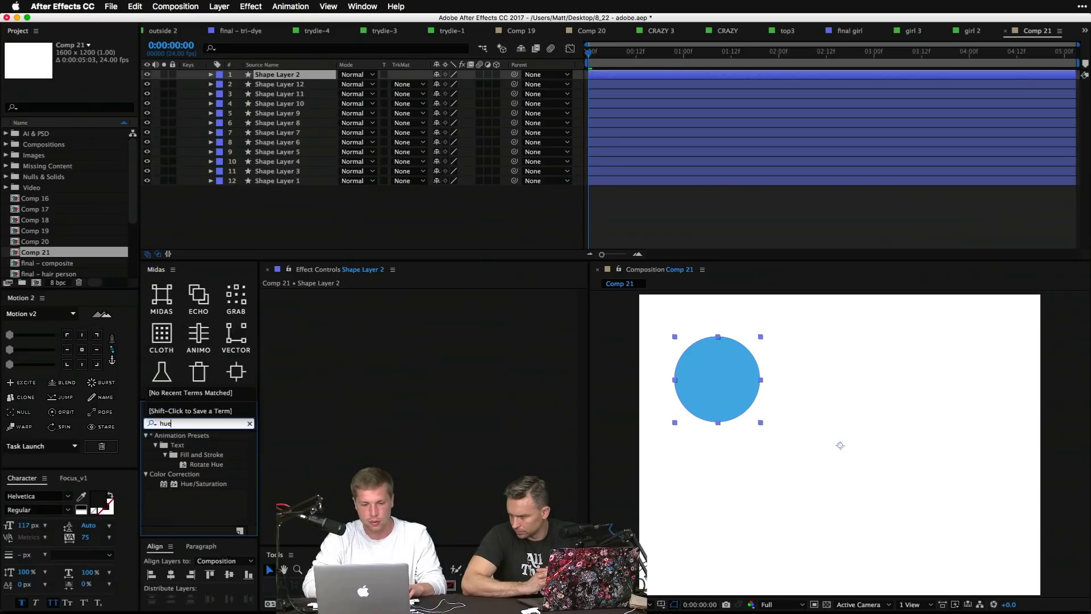
key(BackSpace)
key(BackSpace)
key(BackSpace)
key(Escape)
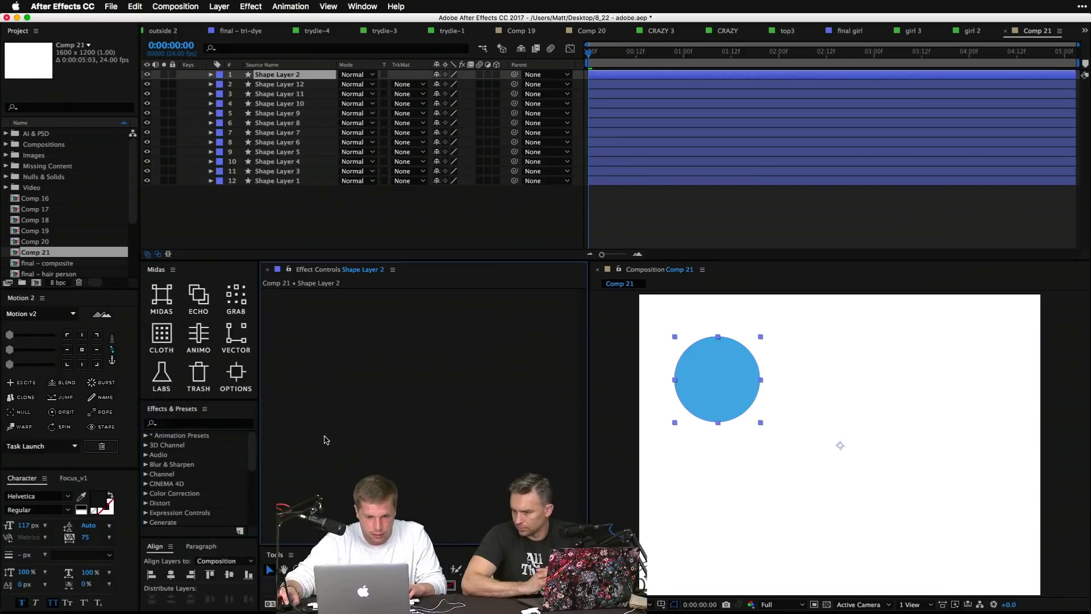
Step: Apply the Hue/Saturation color correction effect to Shape Layer 2 and try out its Master Hue control
key(grave)
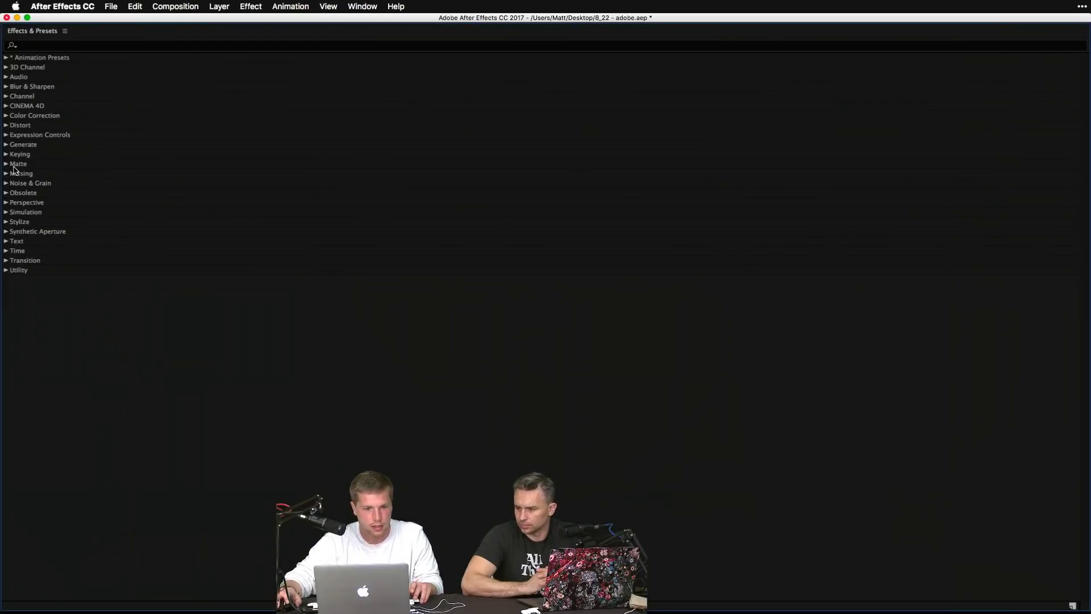
click(6, 115)
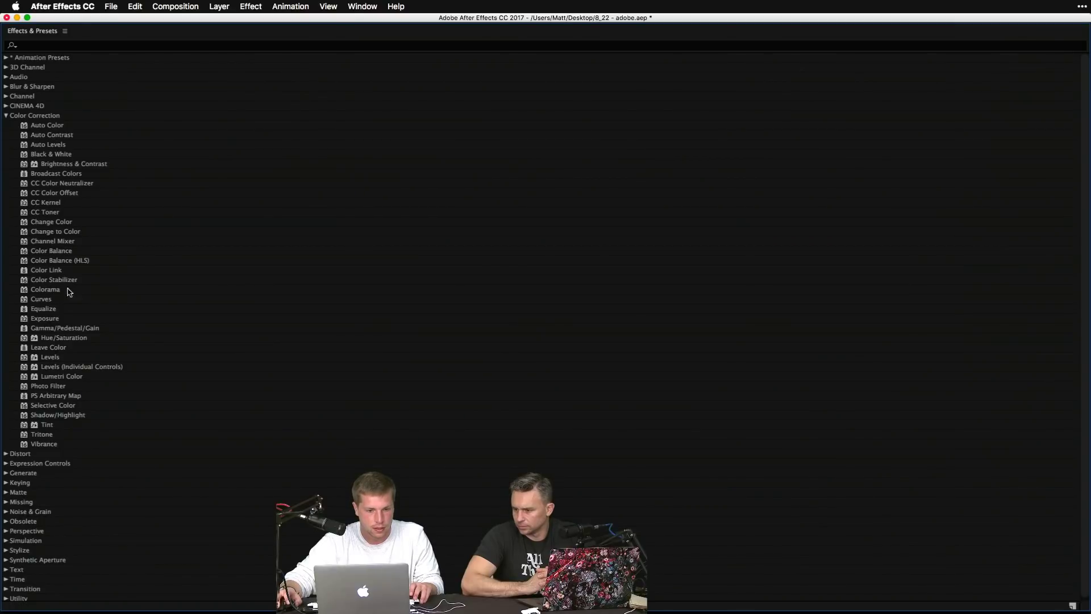
click(85, 338)
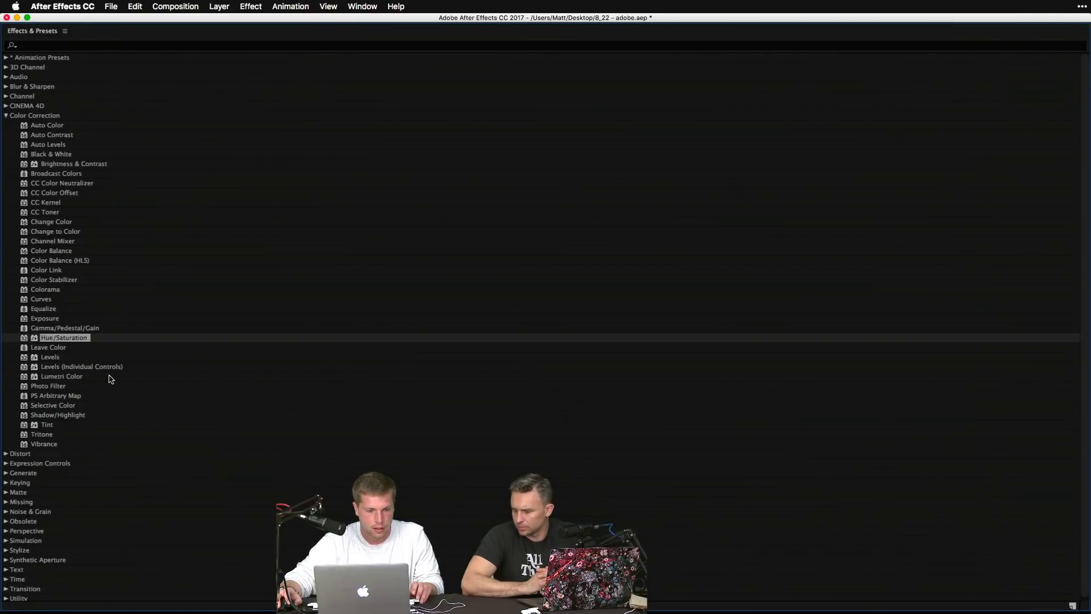
key(grave)
scroll(177, 483, down, 5)
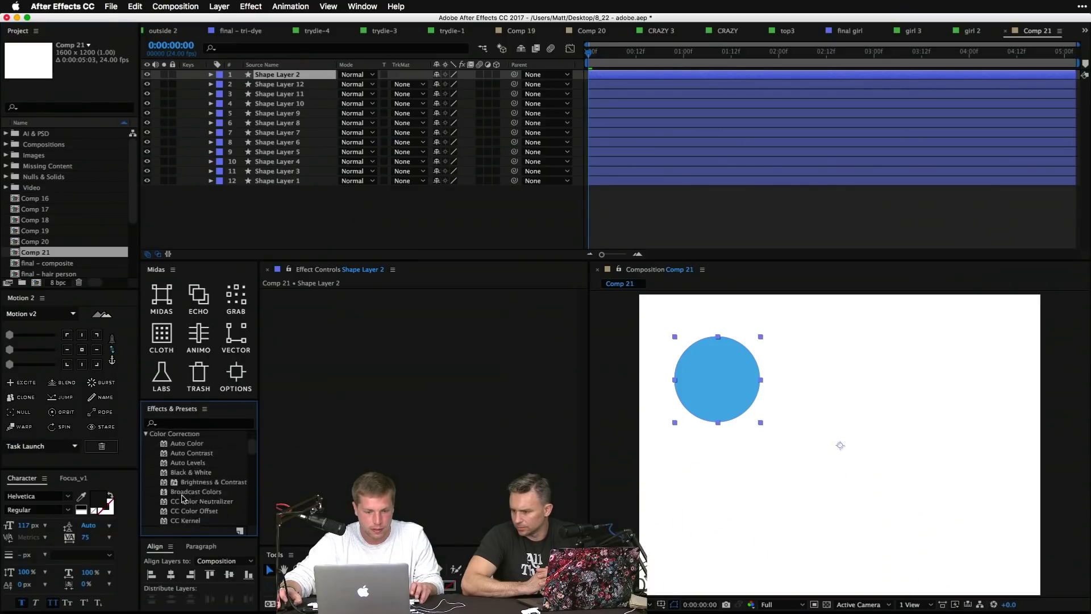
scroll(182, 498, down, 2)
double_click(196, 512)
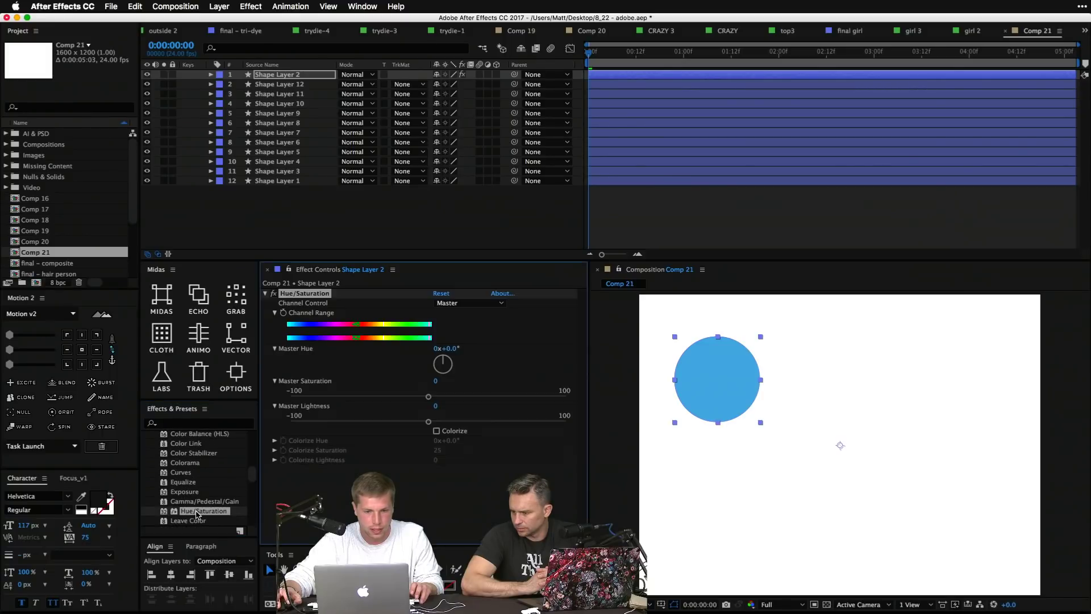
mouse_move(443, 363)
mouse_down()
mouse_move(480, 372)
mouse_move(433, 353)
mouse_move(447, 358)
mouse_up()
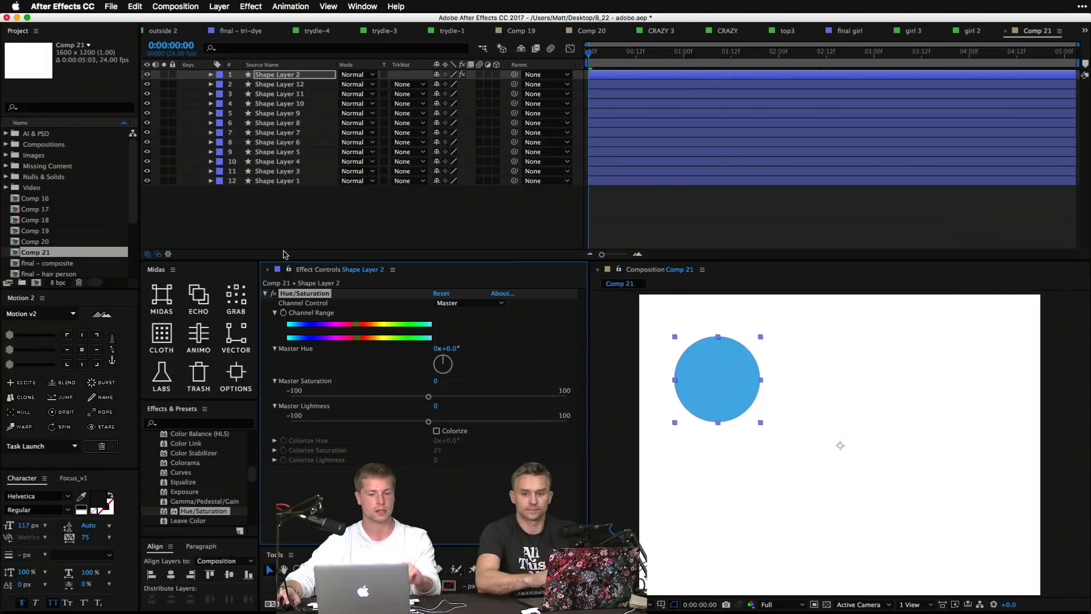
Step: Reveal and expand Shape Layer 2's Hue/Saturation effect in the timeline and select its Channel Range property
click(314, 232)
key(e)
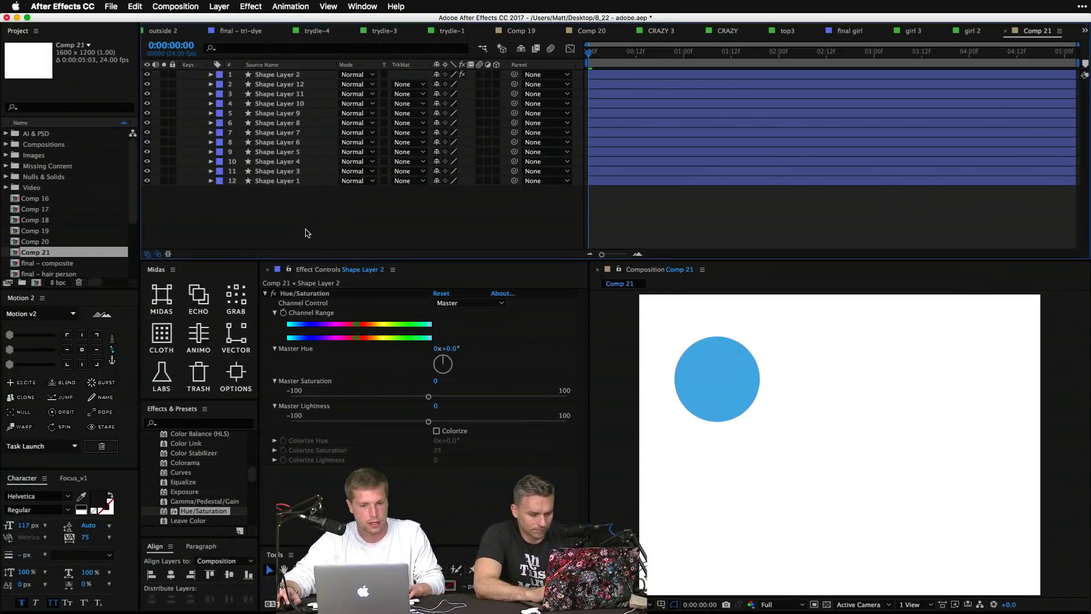
click(265, 75)
key(e)
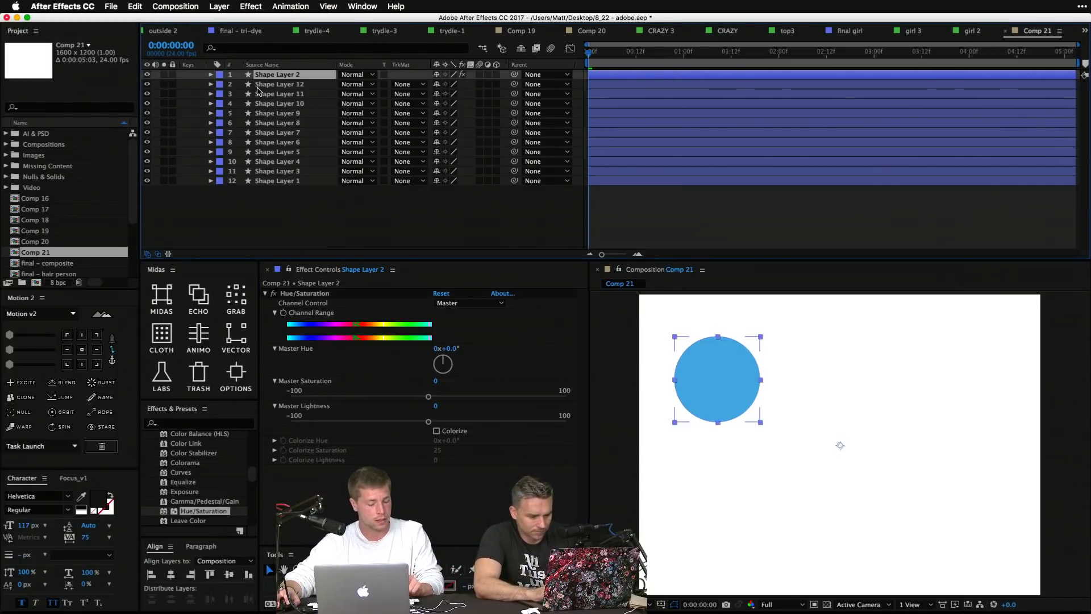
key(e)
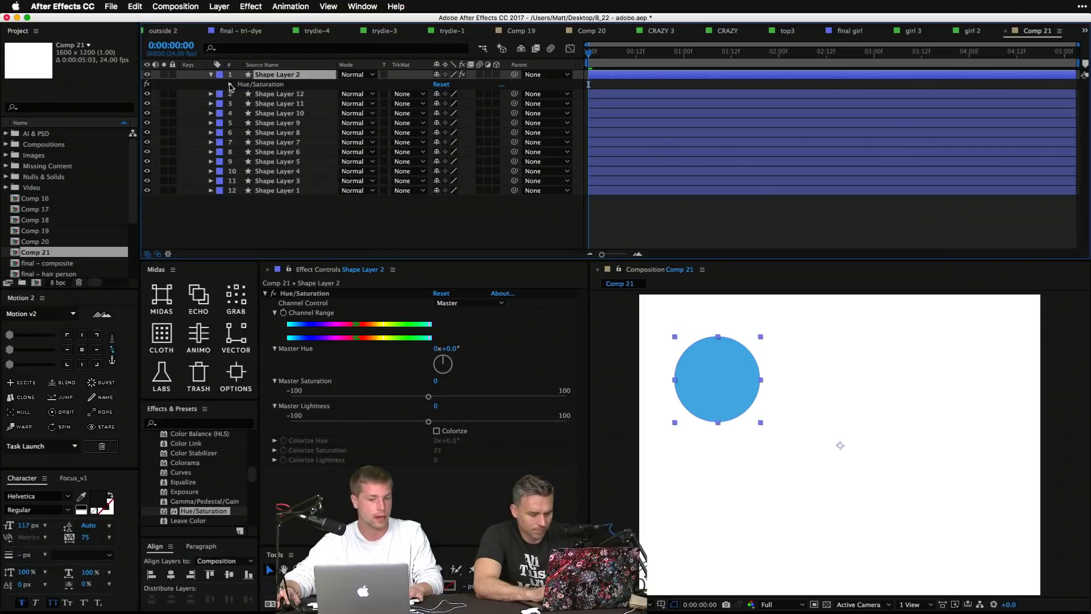
click(230, 84)
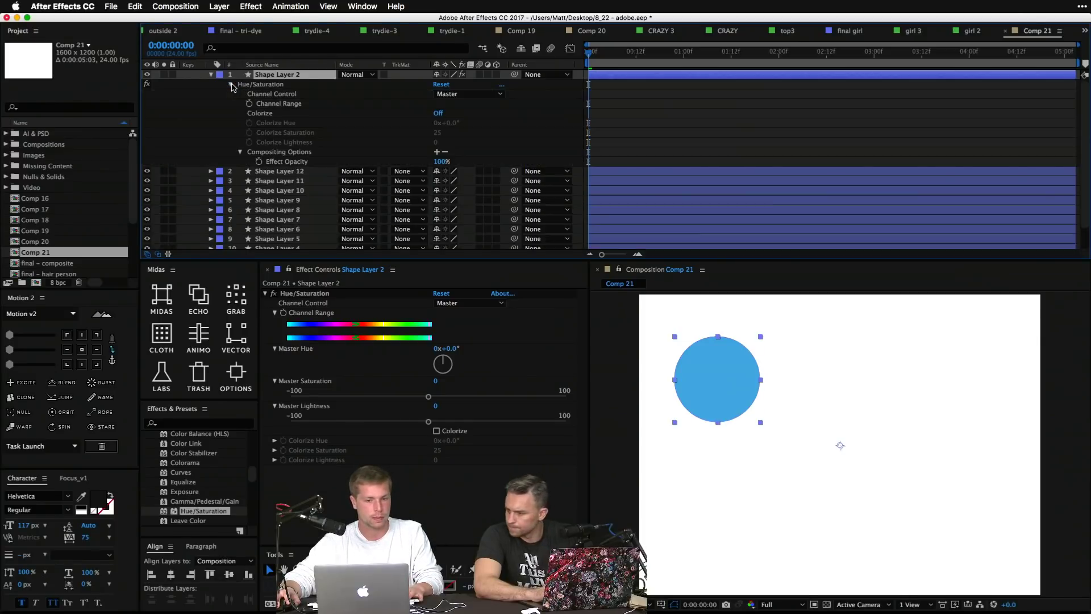
click(274, 105)
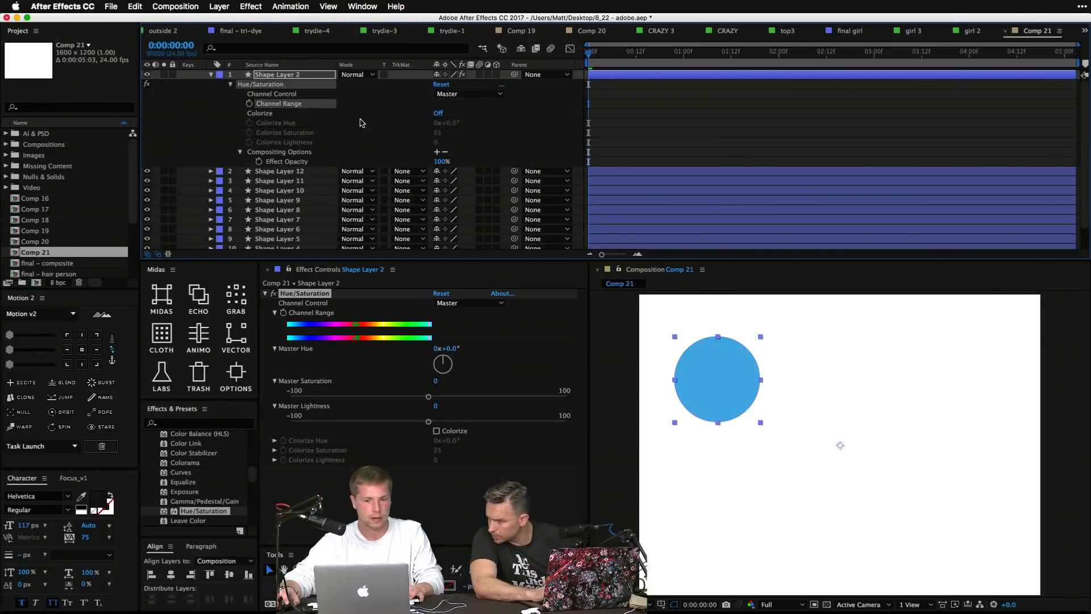
Step: Delete the Hue/Saturation effect from Shape Layer 2 and browse the color correction effects for a replacement
click(438, 344)
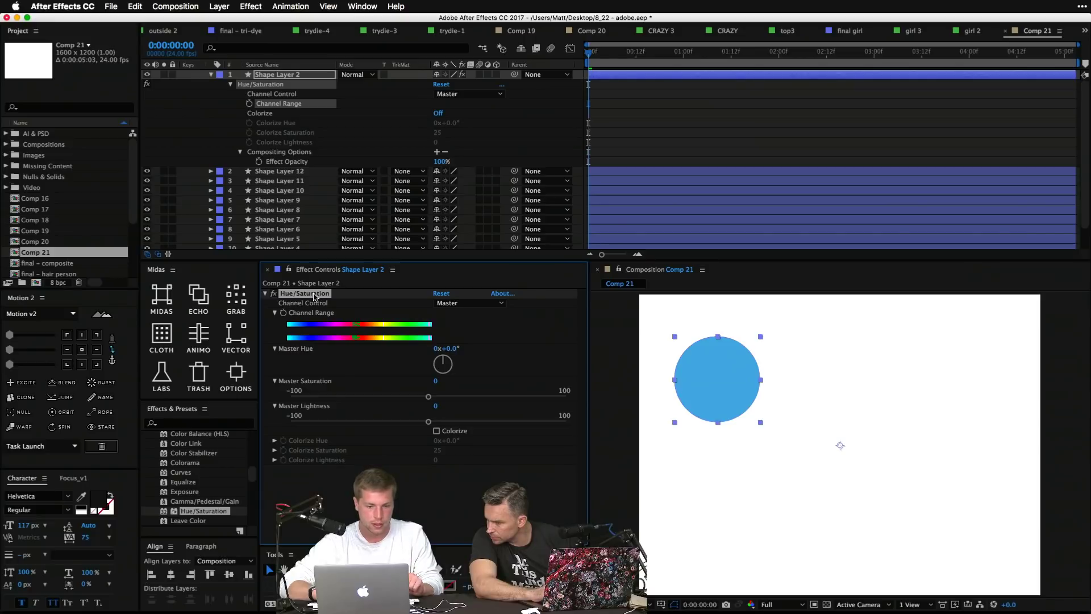
key(Delete)
scroll(208, 498, down, 3)
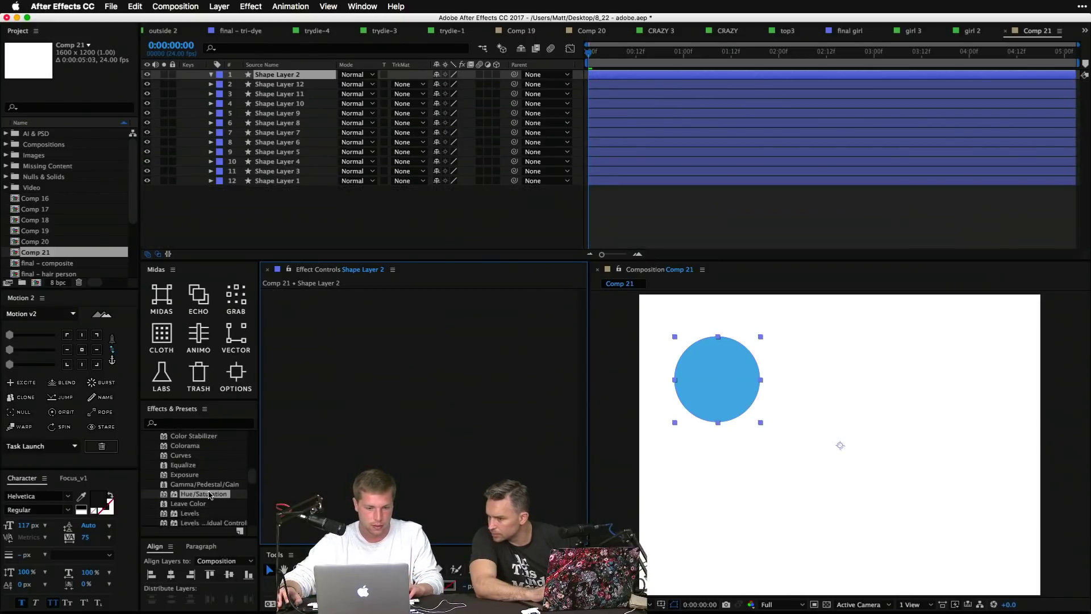
click(204, 489)
scroll(209, 509, down, 2)
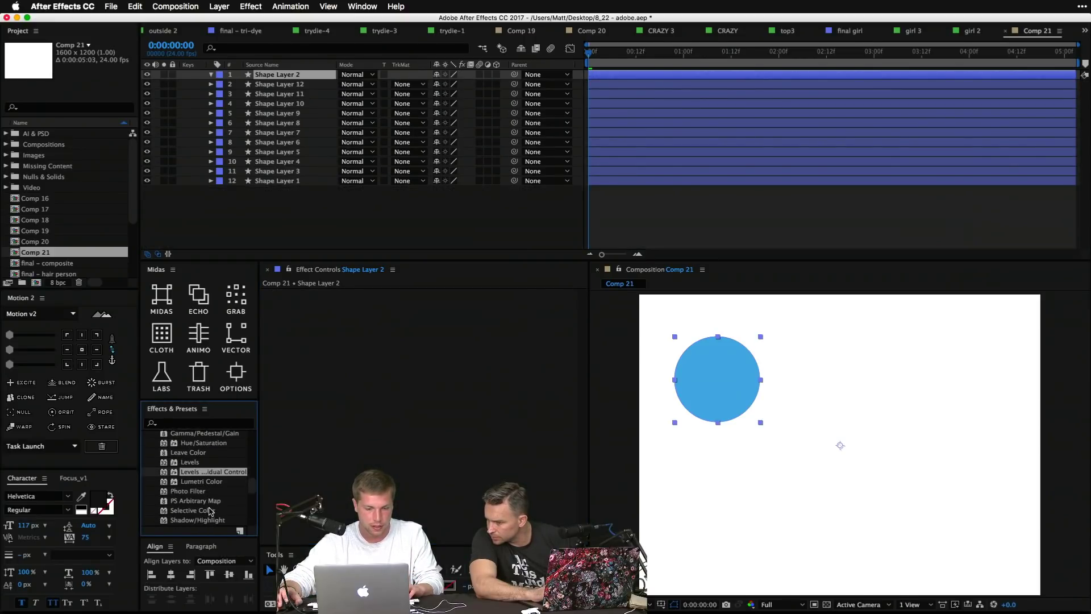
click(209, 511)
scroll(205, 513, up, 2)
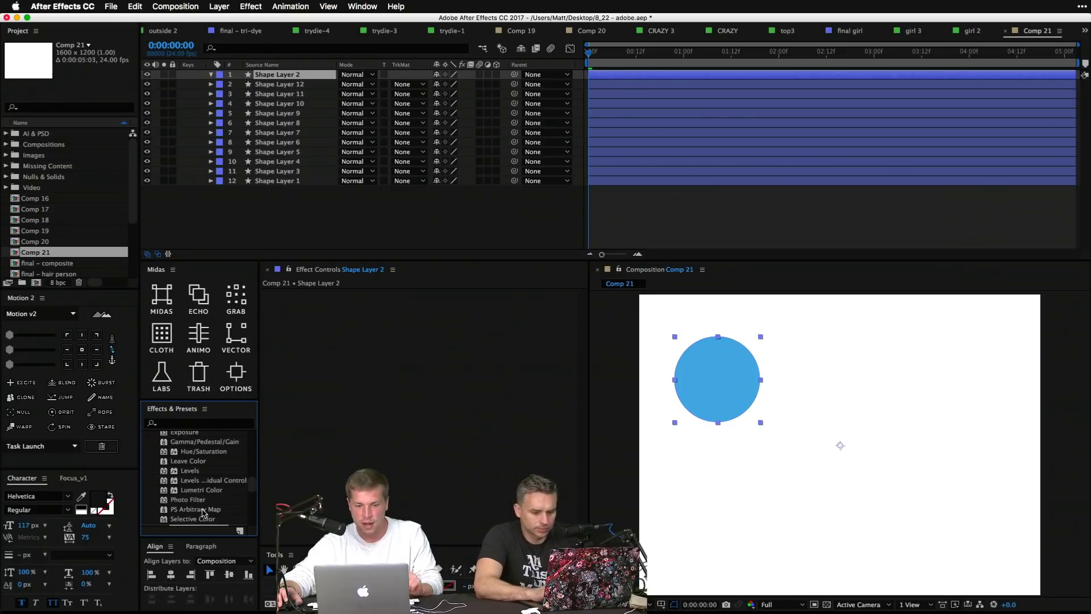
scroll(193, 481, up, 3)
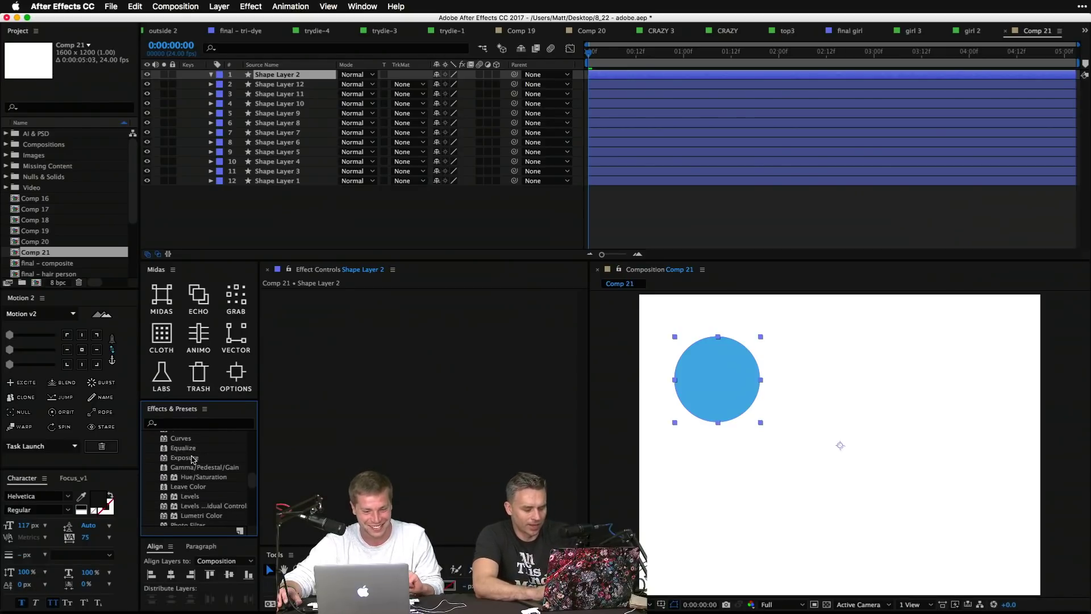
click(182, 439)
scroll(189, 458, up, 4)
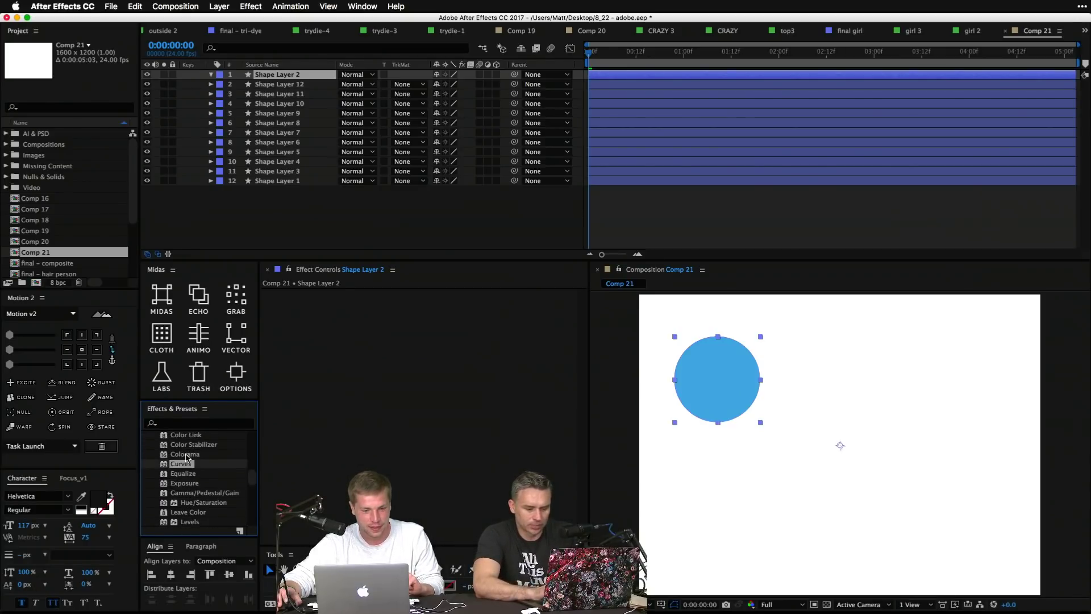
double_click(194, 472)
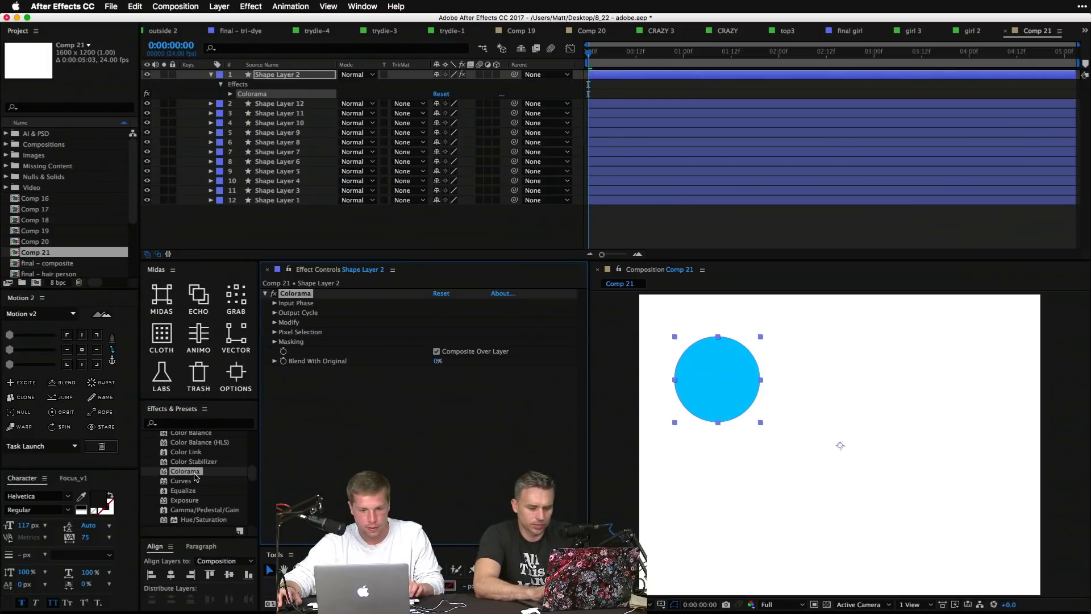
key(super+z)
double_click(193, 472)
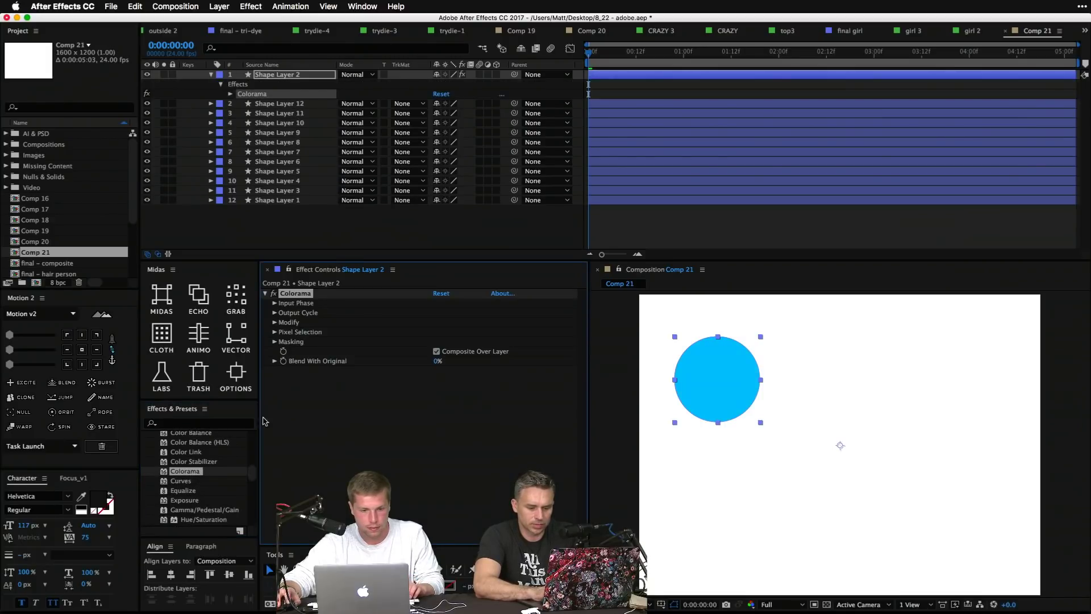
key(super+z)
Step: Apply the Color Balance (HLS) effect to Shape Layer 2, try out its Hue control and undo the hue change
double_click(209, 442)
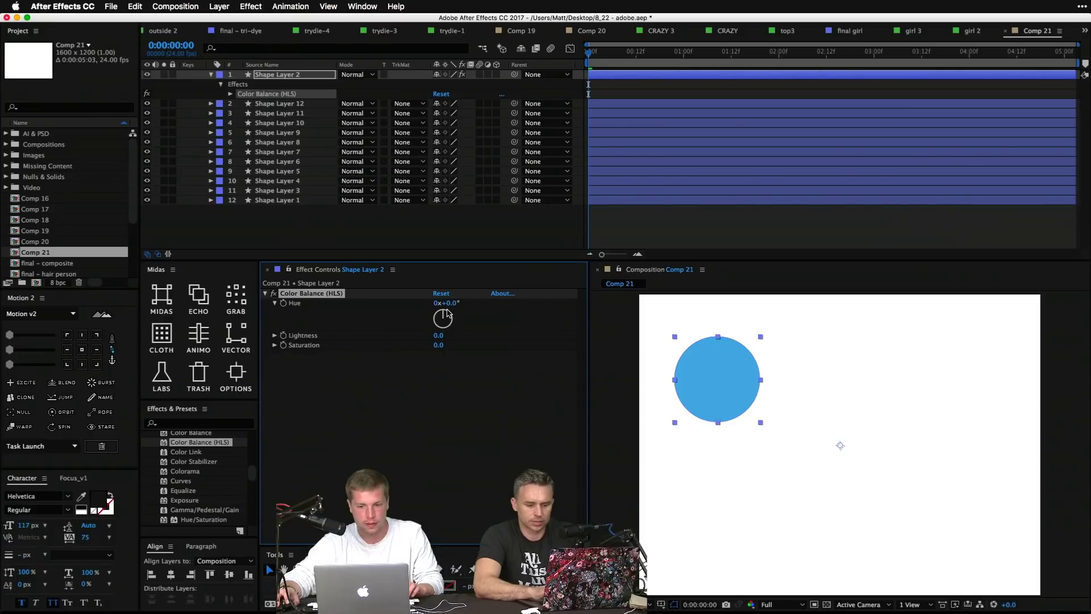
mouse_move(447, 312)
mouse_down()
mouse_move(469, 319)
mouse_move(446, 321)
mouse_up()
key(super+z)
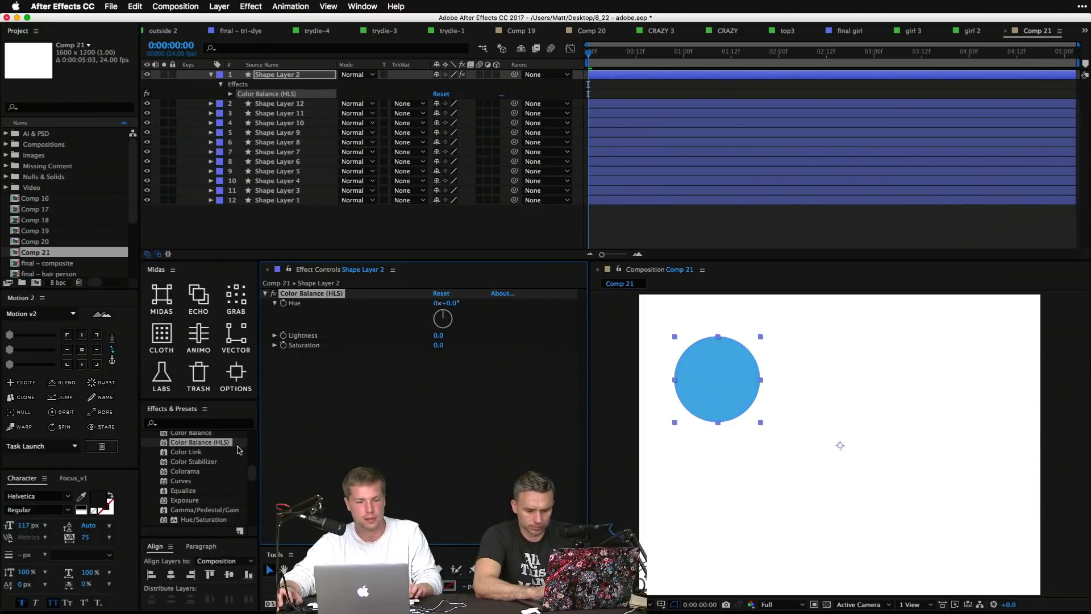
click(209, 445)
scroll(213, 472, down, 2)
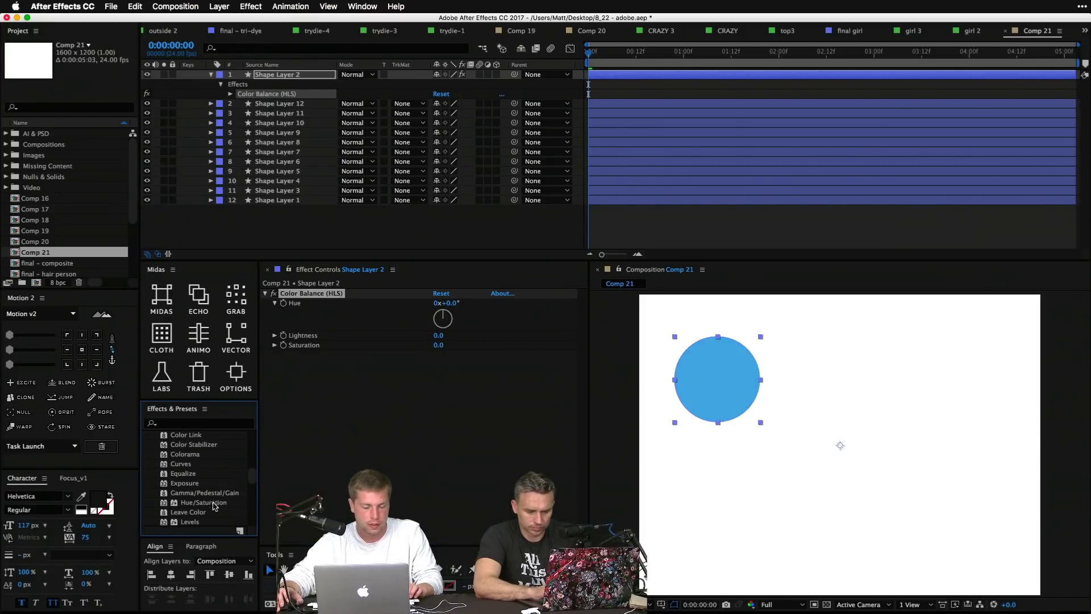
scroll(214, 508, up, 3)
click(200, 452)
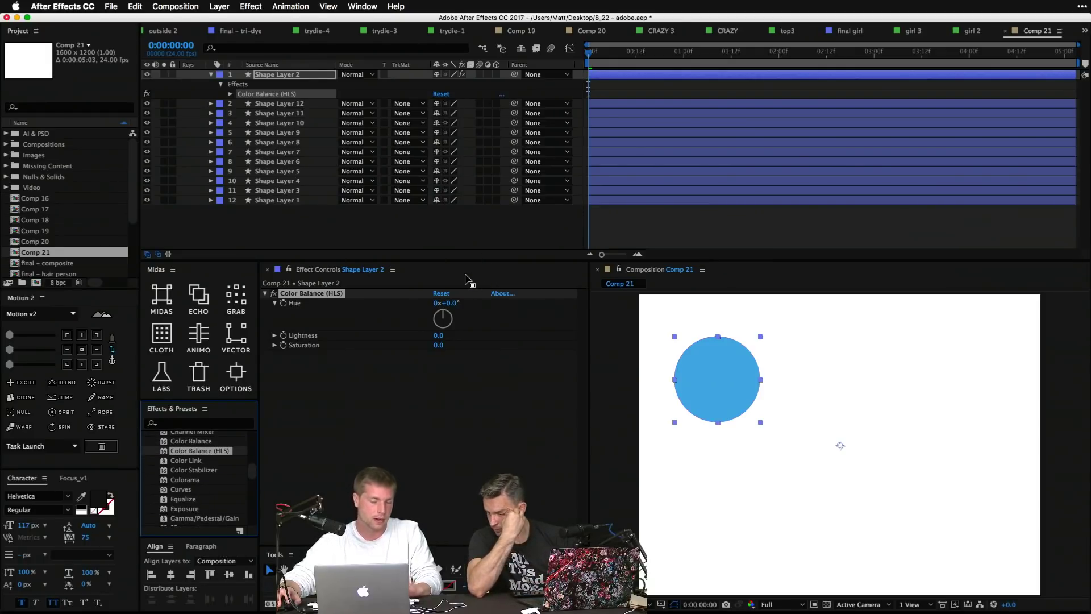
Step: Reveal Shape Layer 2's expressions with the Color Balance (HLS) properties expanded, and copy the Rotation expression
click(230, 95)
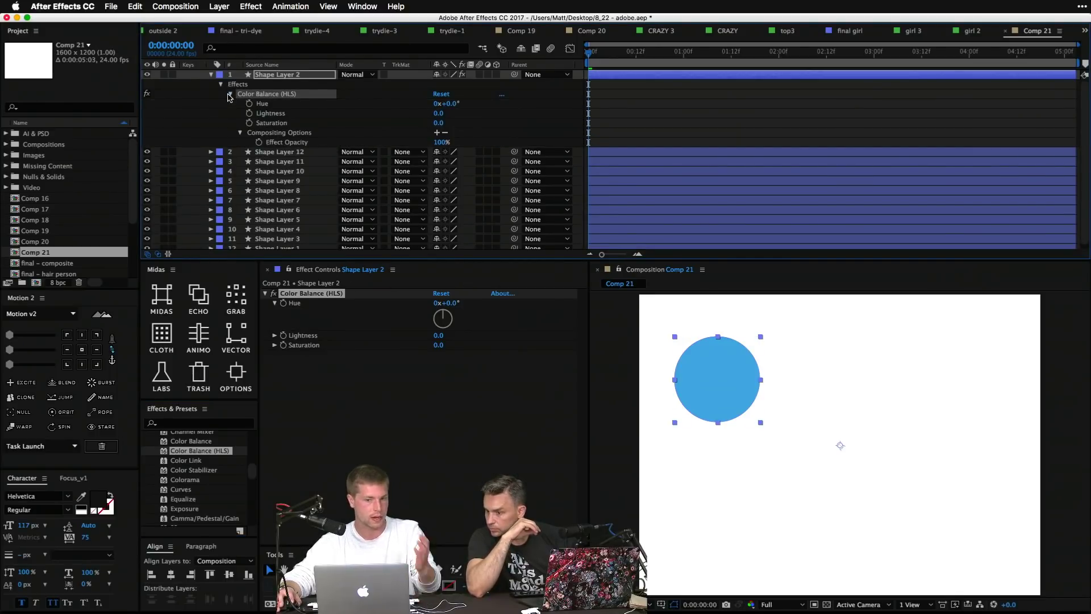
click(322, 106)
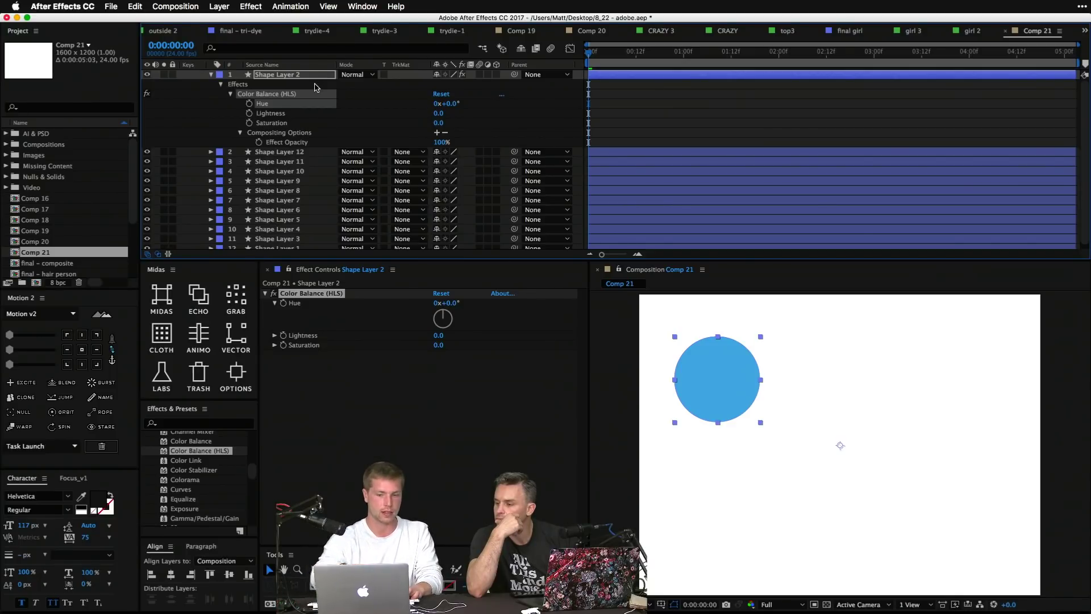
key(e)
key(e)
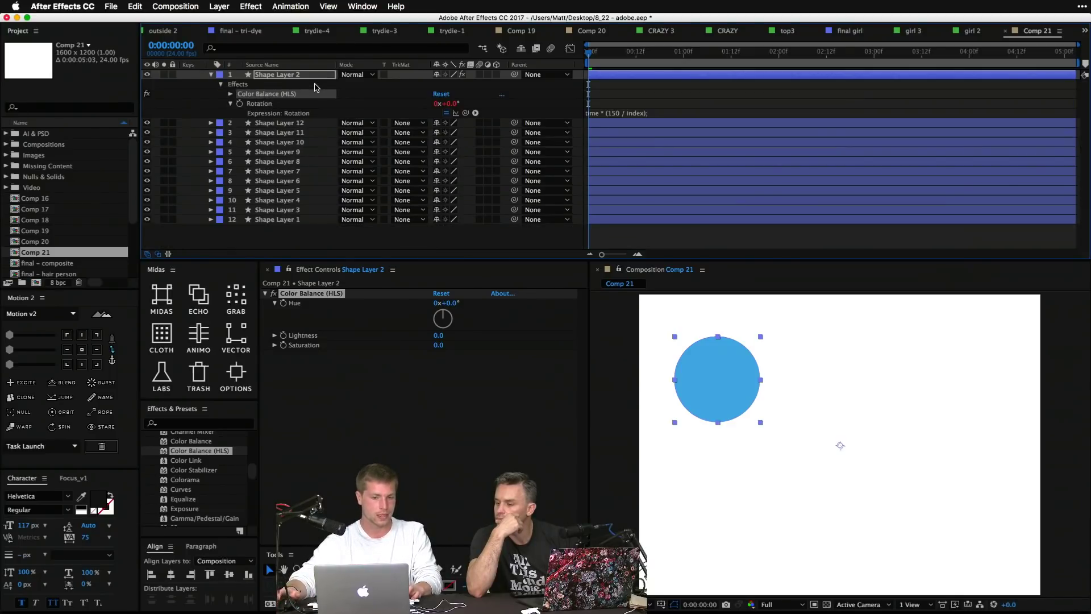
click(231, 94)
click(271, 162)
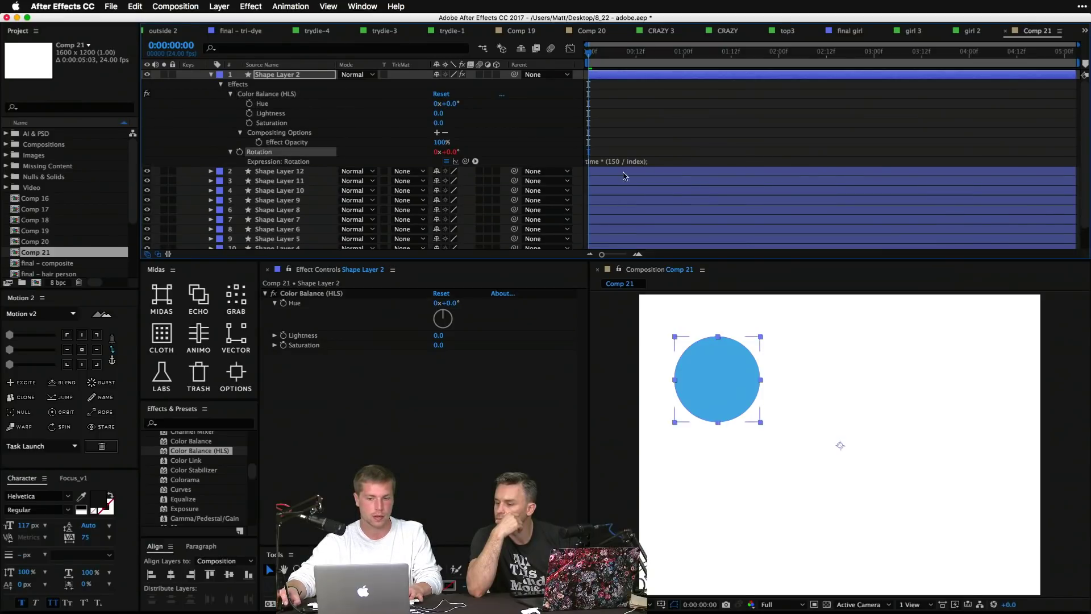
click(639, 164)
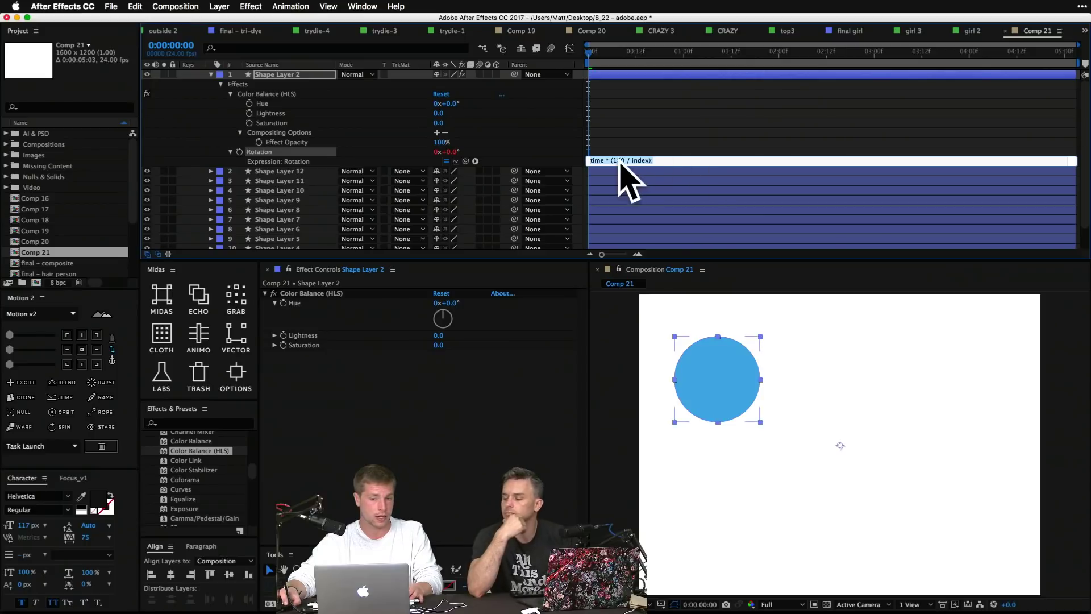
right_click(676, 183)
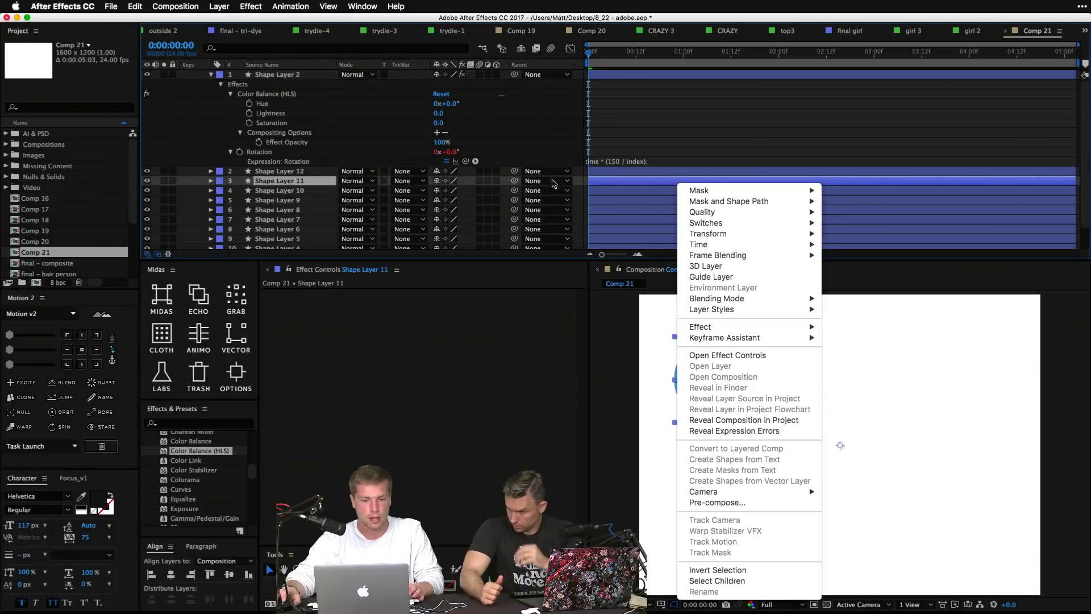
Step: Add the expression time * (150 / index); to the Hue property of Shape Layer 2's Color Balance (HLS) effect
click(249, 104)
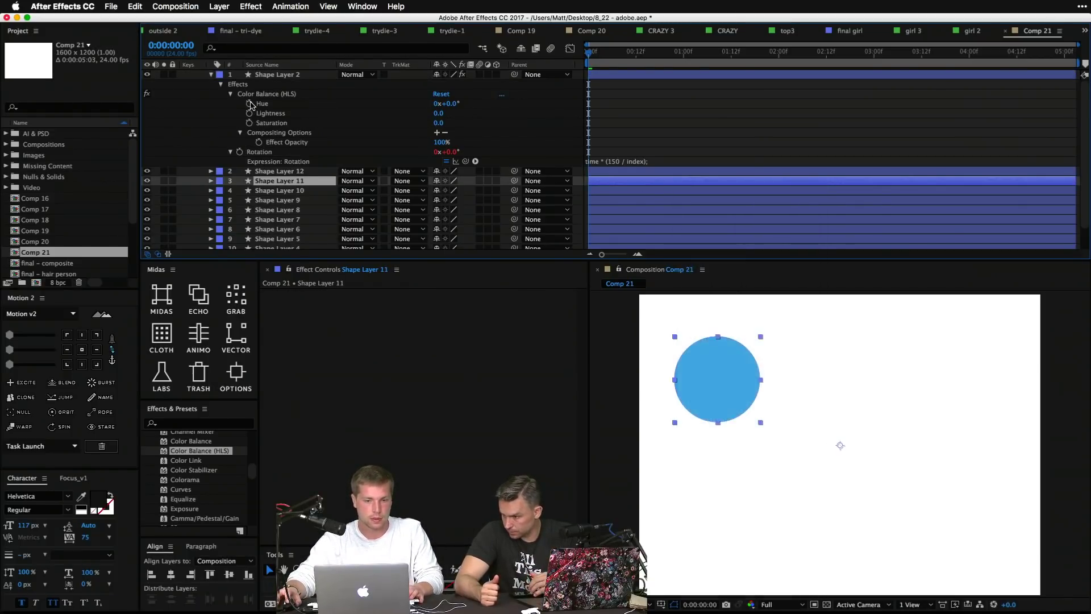
alt+click(250, 104)
text(time * (150 / index);)
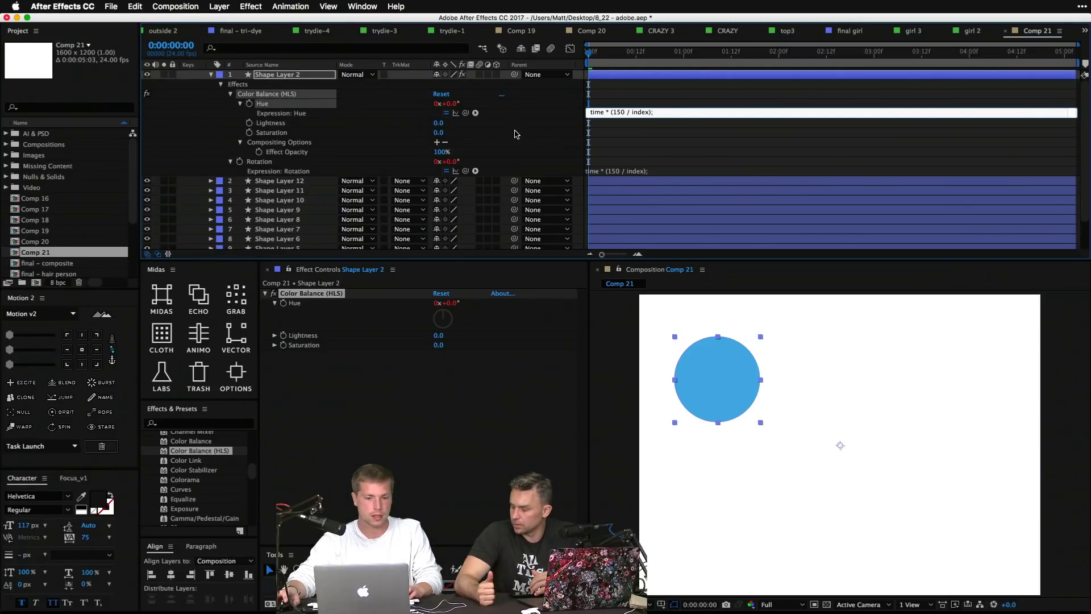
click(335, 122)
click(637, 113)
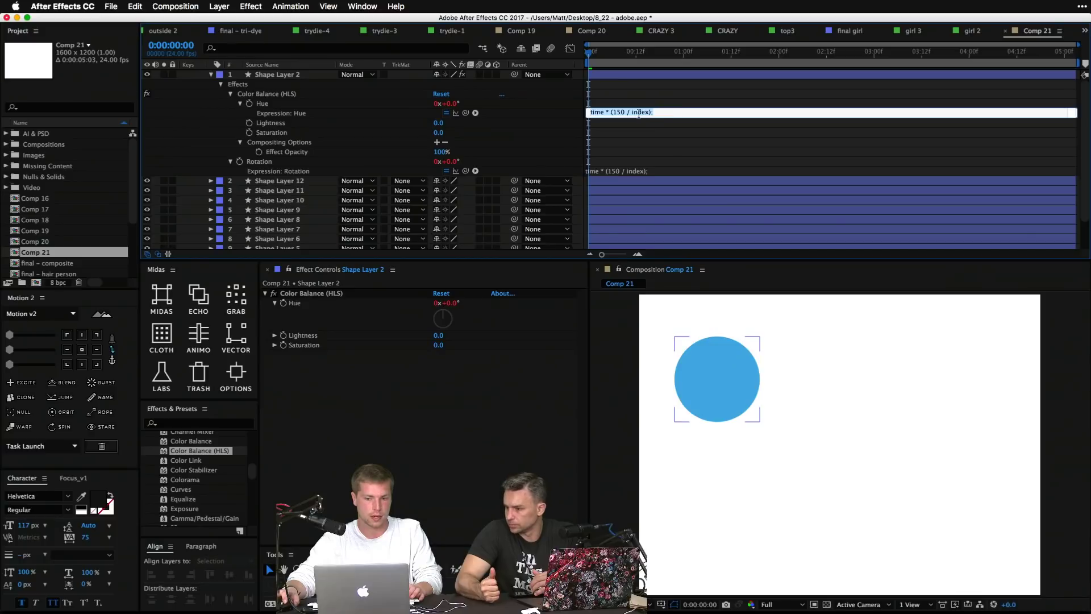
Step: Copy Shape Layer 2's Color Balance (HLS) Hue with its expression onto all other shape layers, and collapse and deselect the layers
click(296, 105)
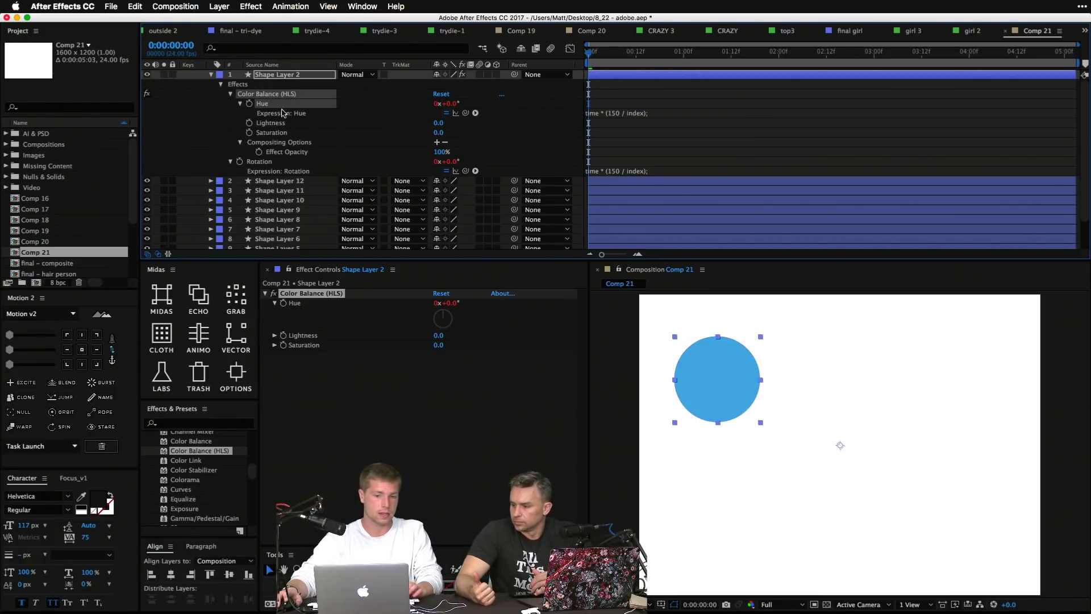
click(300, 181)
scroll(300, 187, down, 2)
shift+click(297, 245)
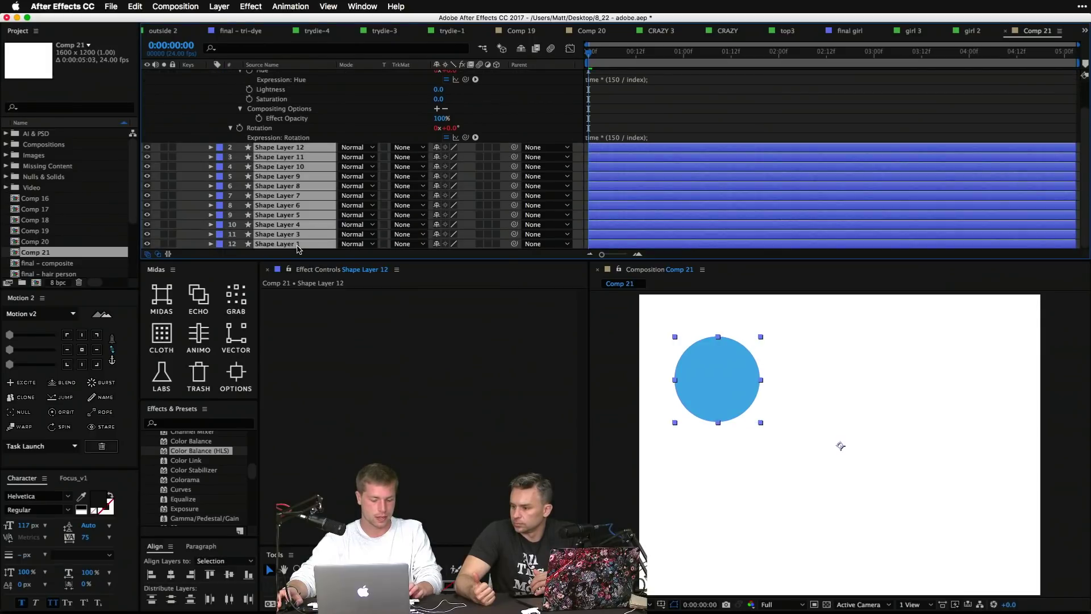
scroll(208, 138, up, 2)
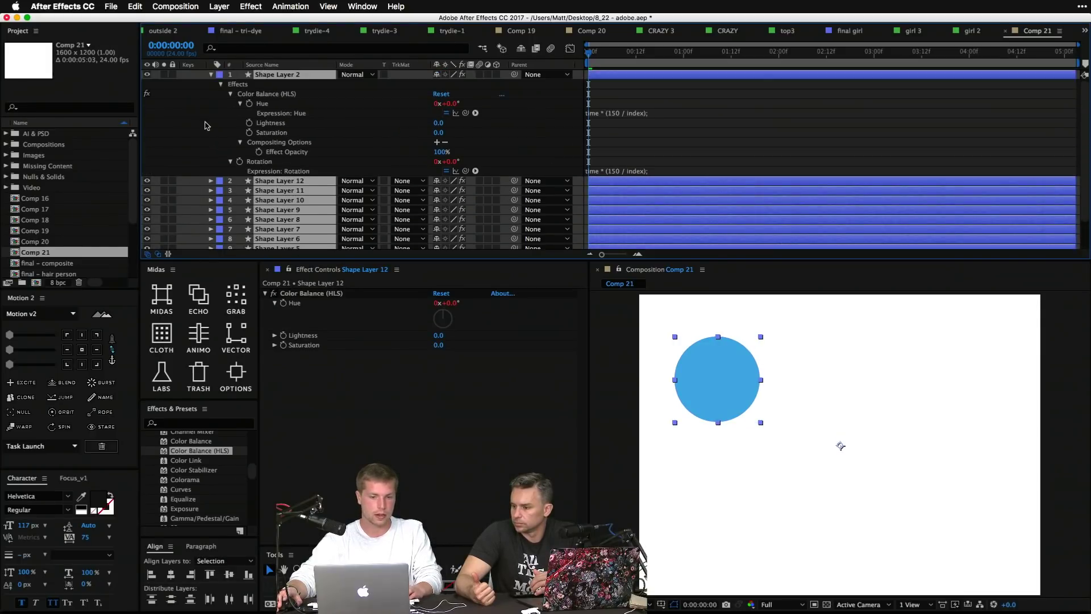
click(212, 76)
click(295, 221)
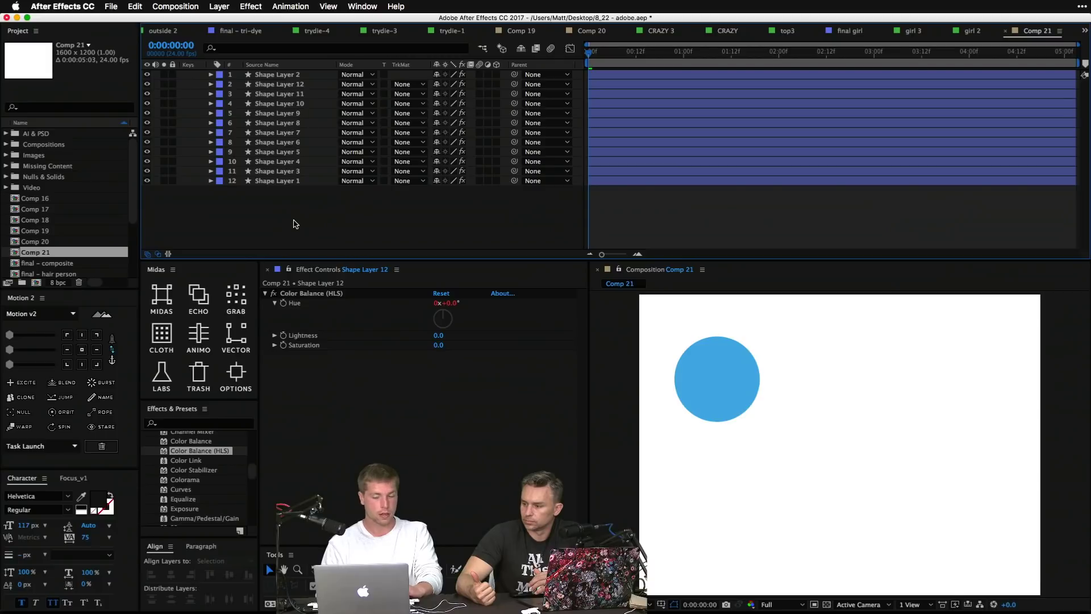
Step: Preview the circles' rotation and hue animation, and scrub from the first frame to 0:00:02:00
key(space)
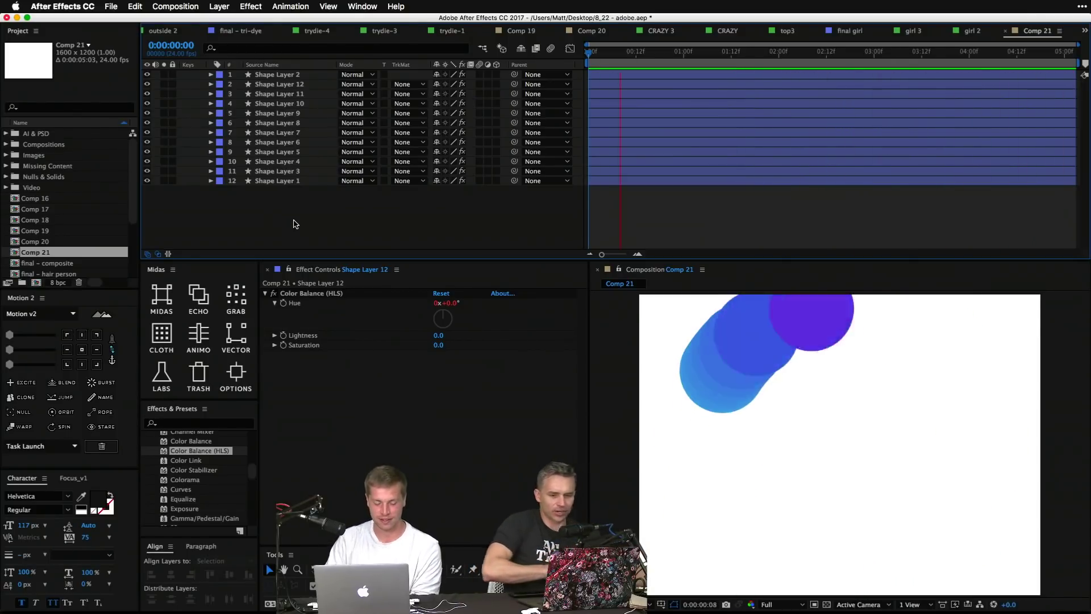
key(space)
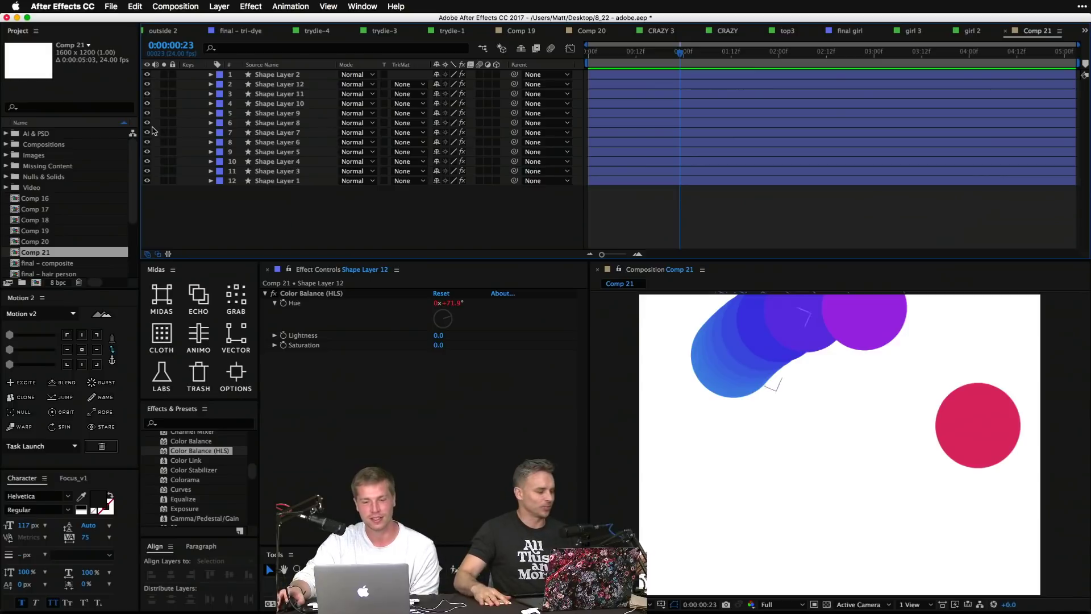
key(Home)
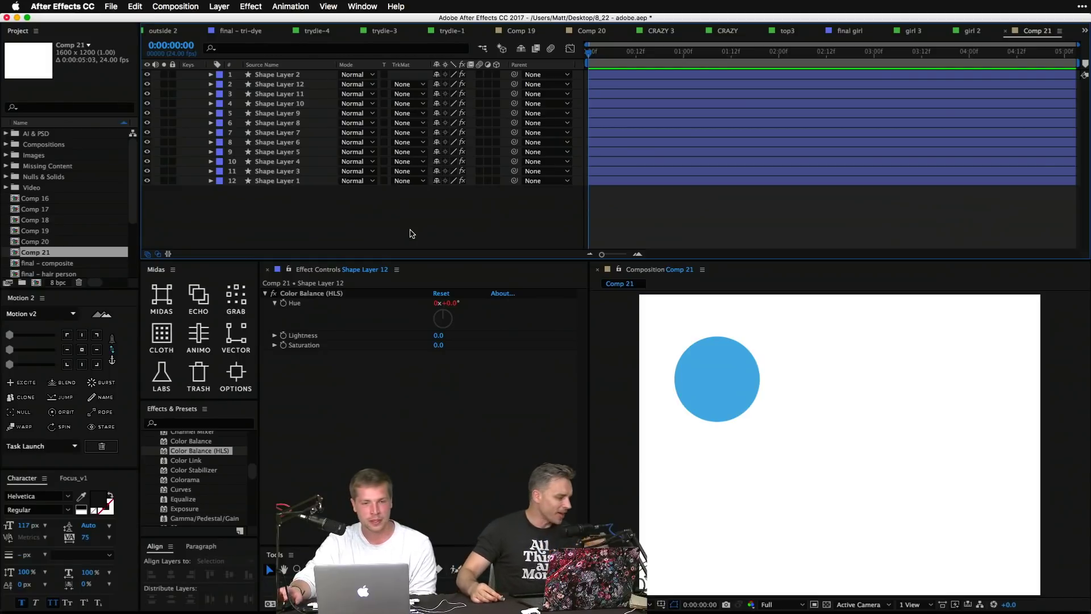
drag(642, 51, 400, 222)
drag(656, 49, 780, 65)
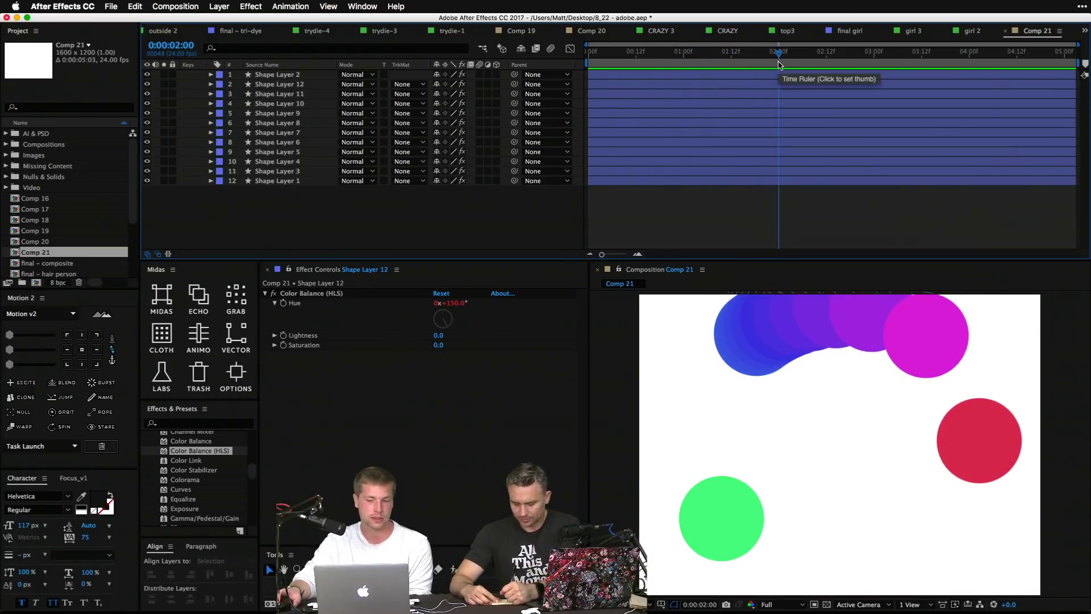
Step: Hide Shape Layer 2 and Shape Layer 12 and play the animation of the remaining circles
drag(148, 84, 147, 74)
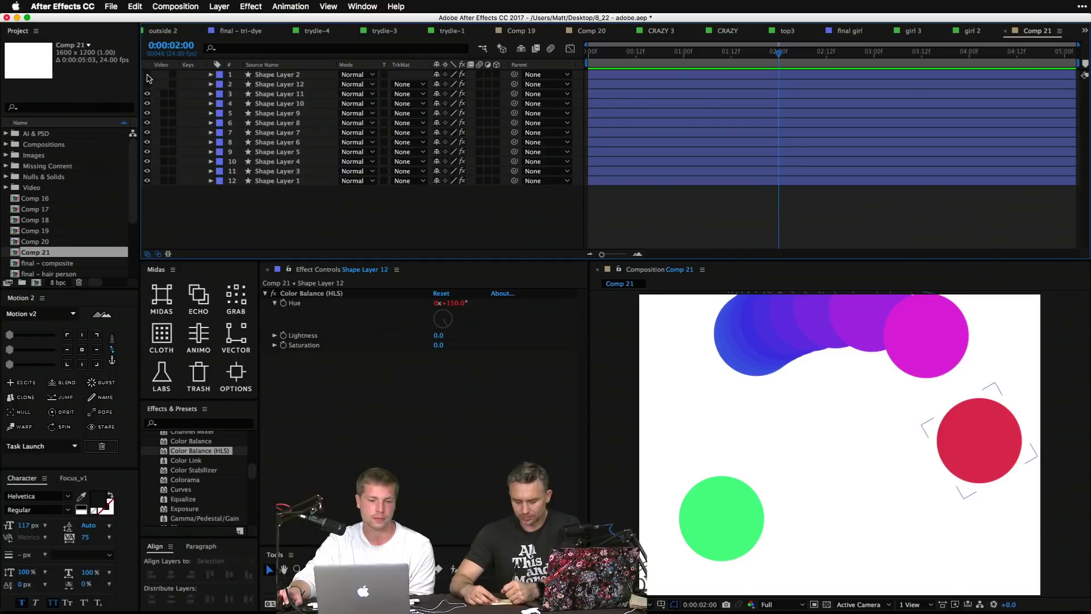
key(space)
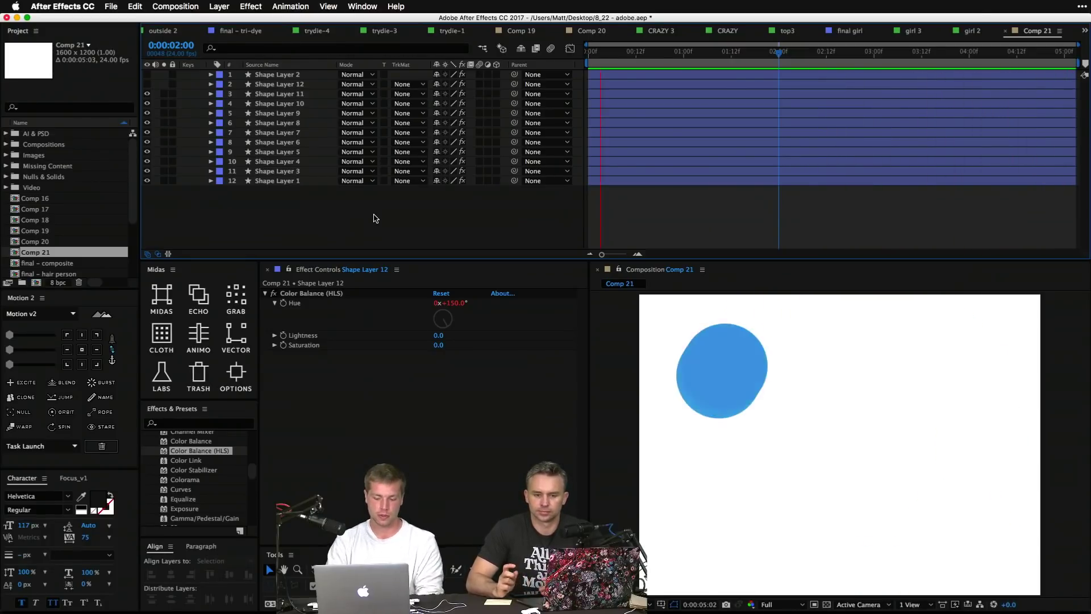
Step: Set the composition's duration to 0:00:505:03 and extend all shape layers to its full length
key(super+k)
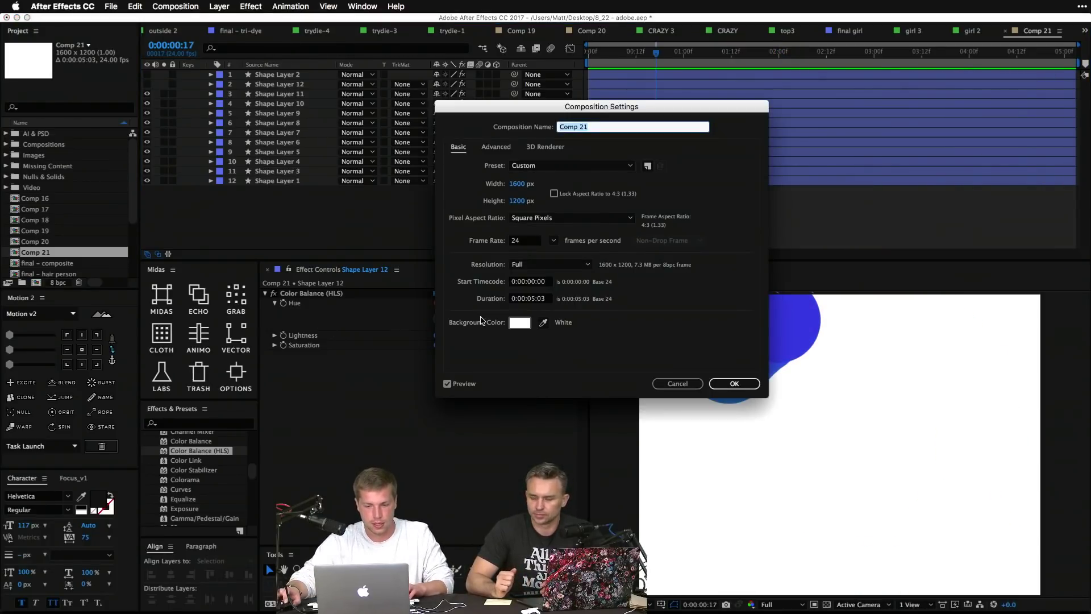
click(533, 302)
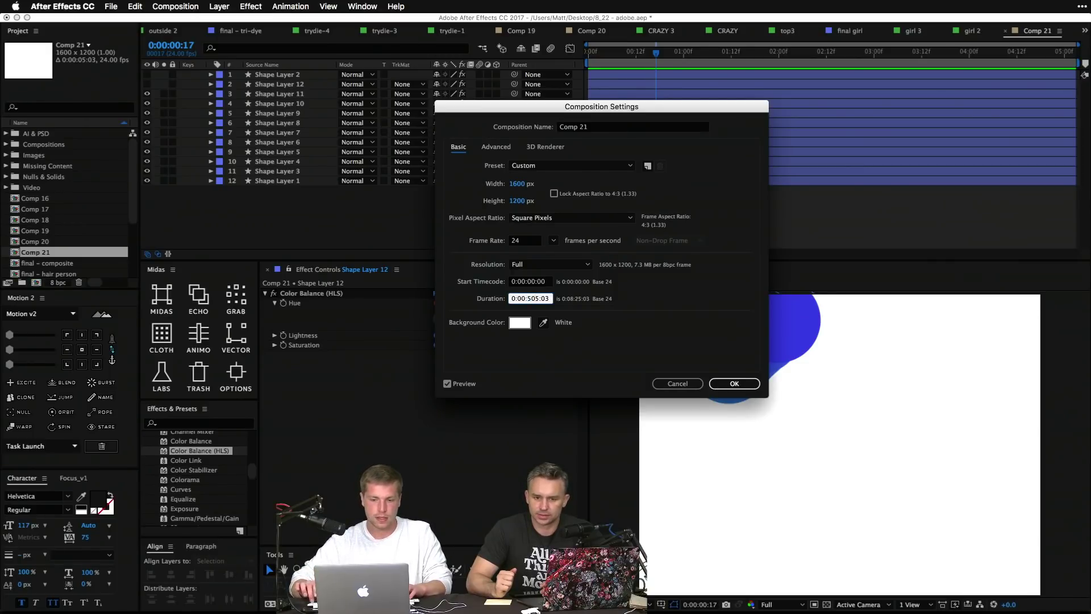
key(Return)
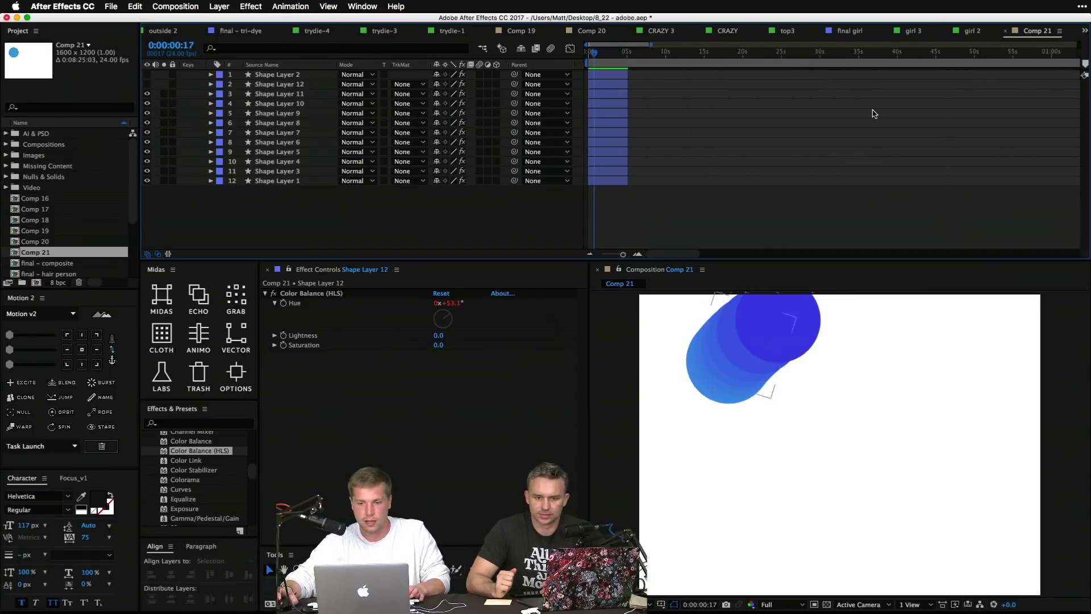
key(super+a)
drag(592, 71, 1088, 117)
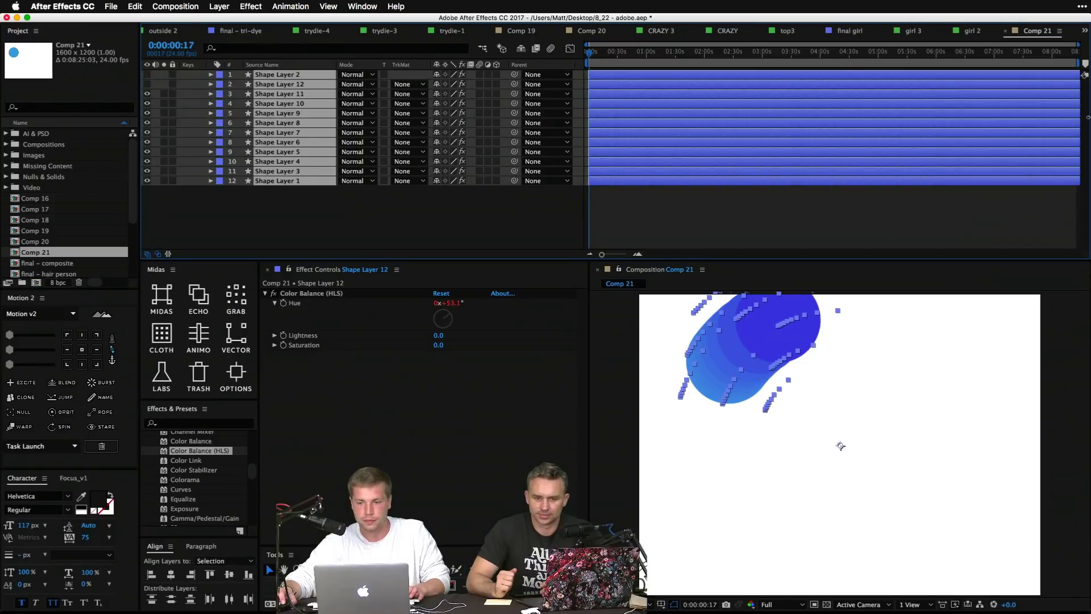
Step: Play the circles' animation in the extended composition, stop it at 0:00:04:12 and deselect all layers
key(space)
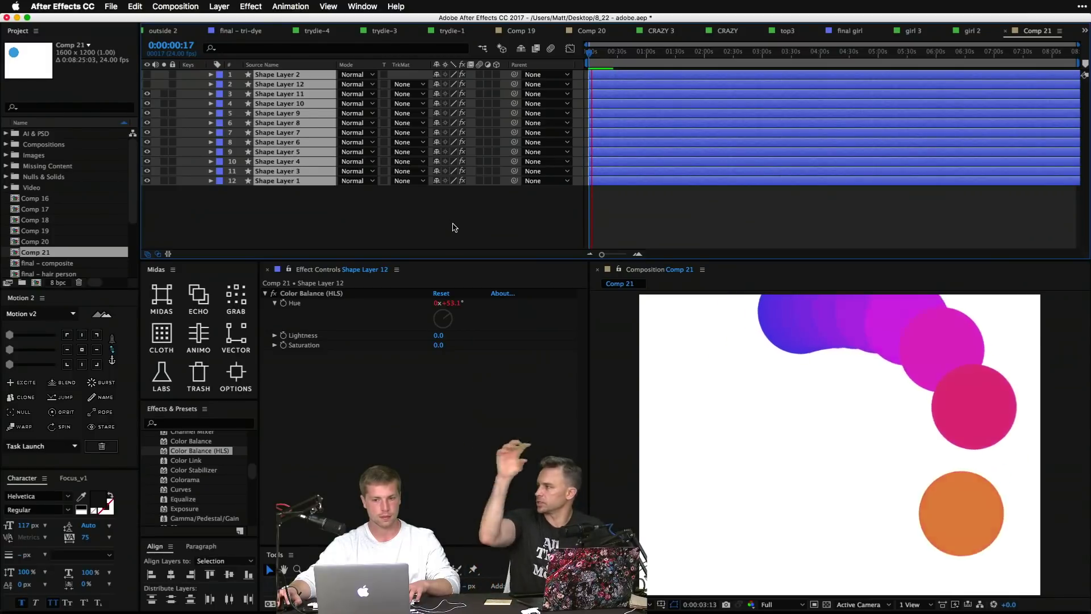
click(392, 219)
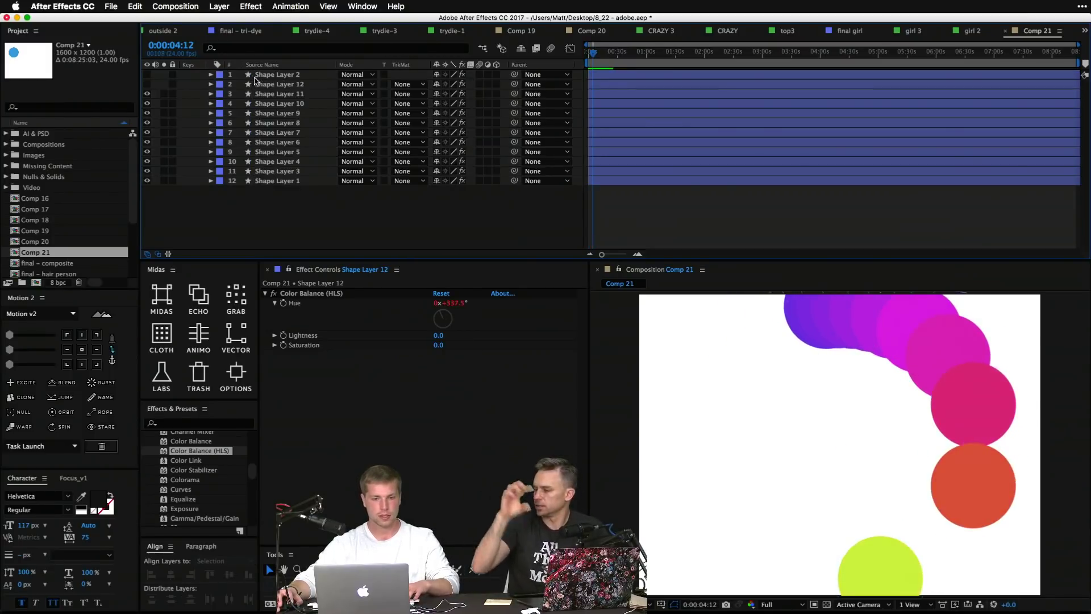
Step: Add the expression wiggle(3, 100); to Shape Layer 11's Position
click(269, 95)
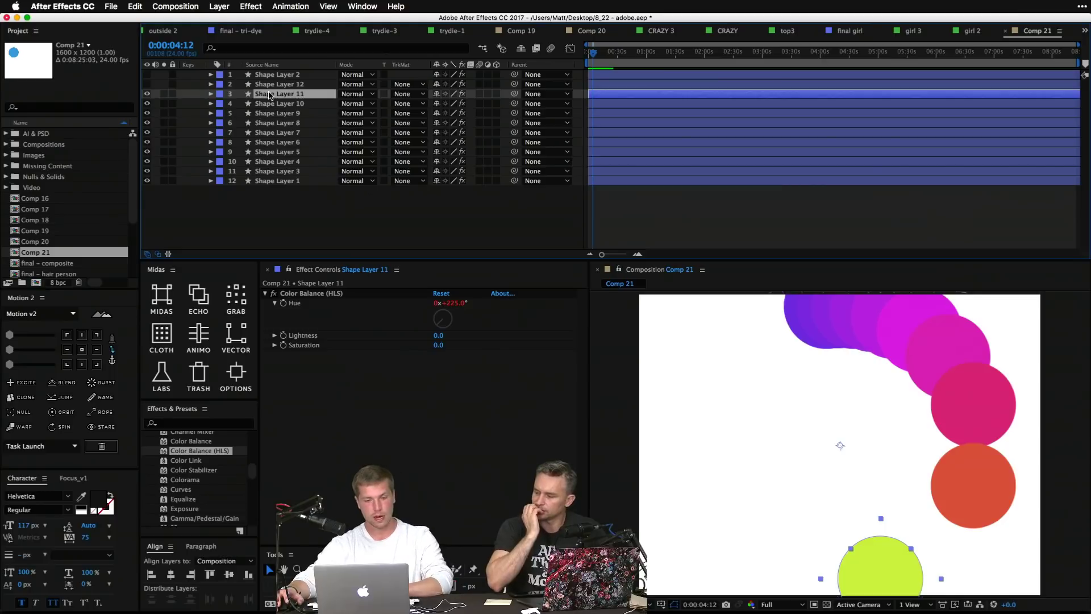
key(p)
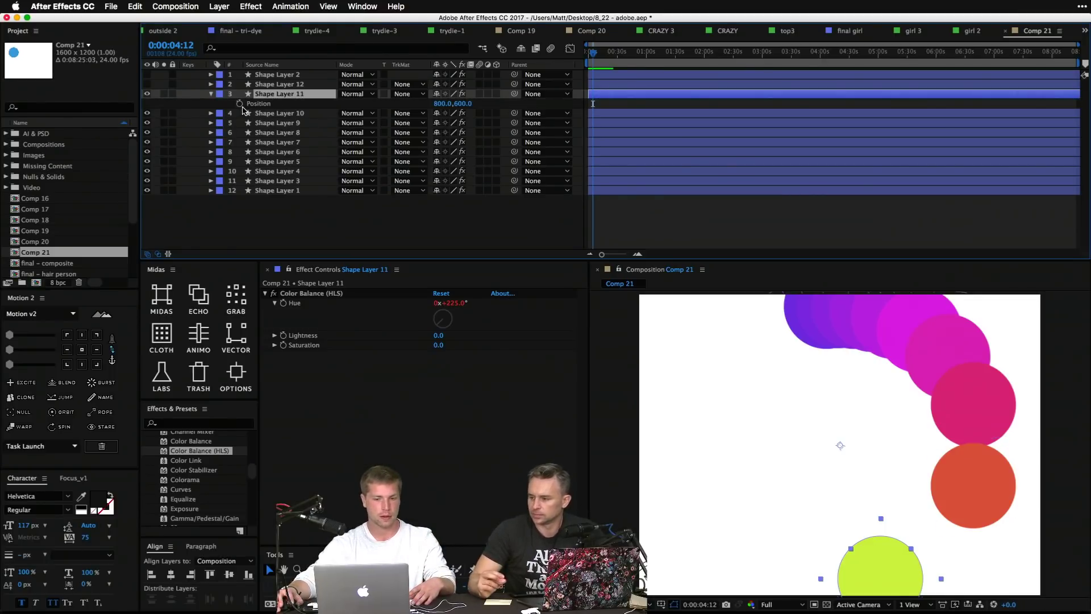
click(248, 105)
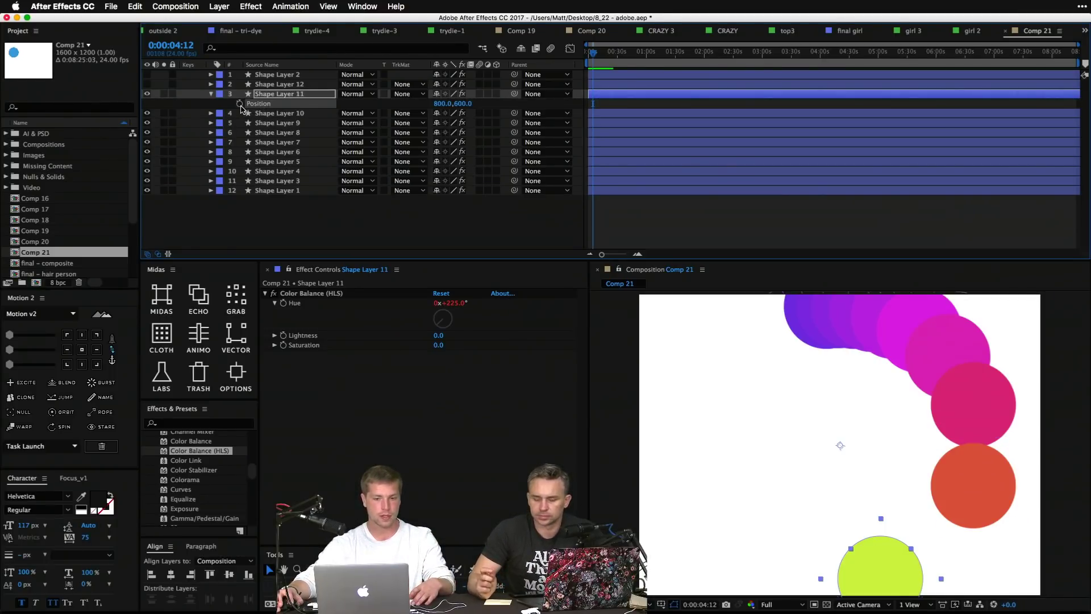
alt+click(240, 104)
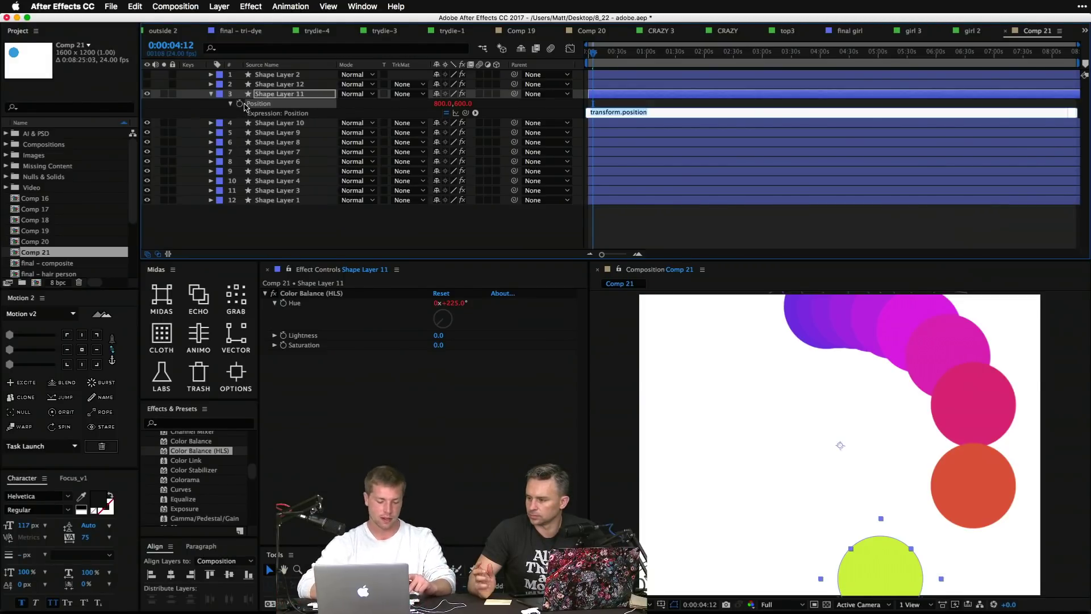
text(wiggle(3, 100);)
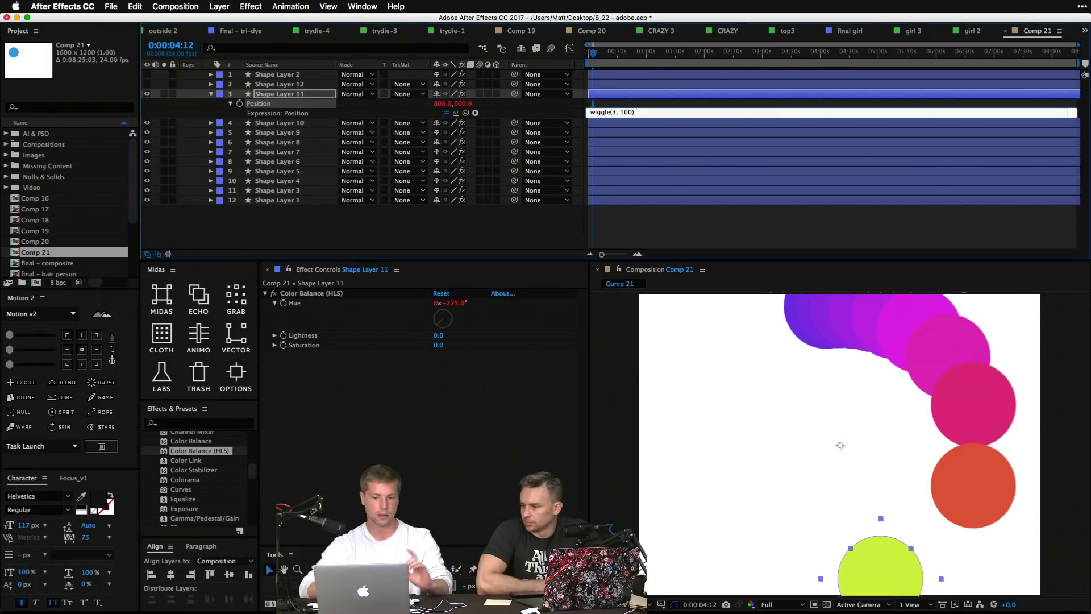
click(417, 237)
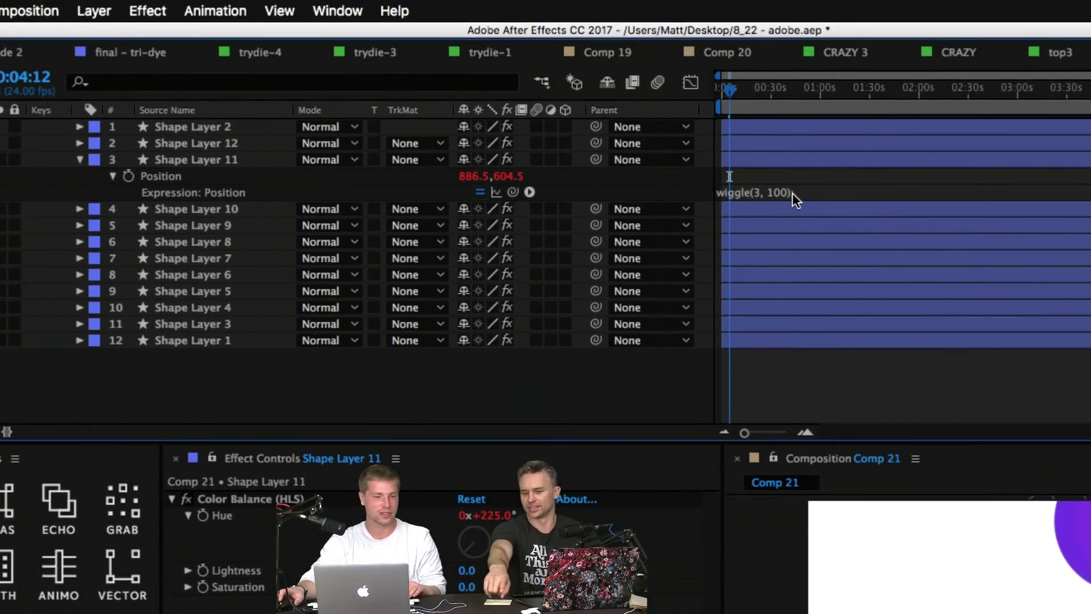
text(;)
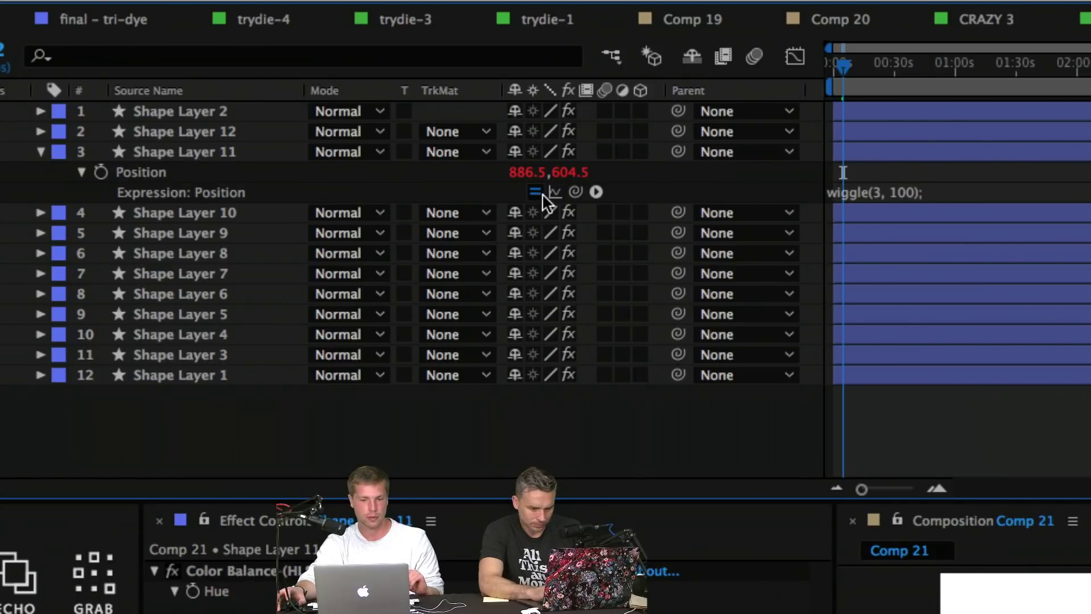
Step: Copy Shape Layer 11's Position with its wiggle expression onto all shape layers and collapse the layers
click(199, 171)
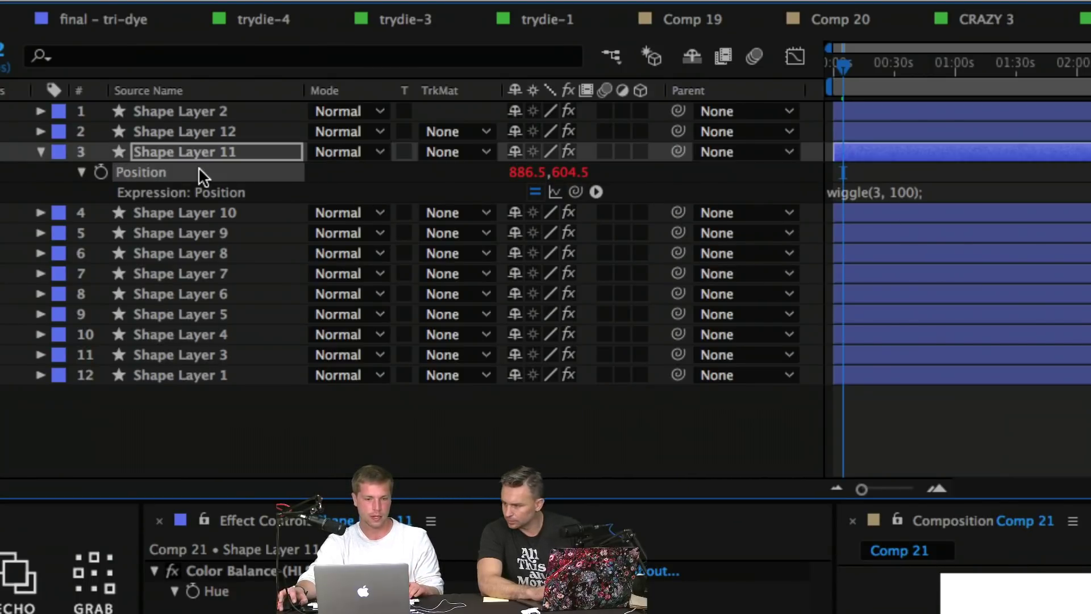
right_click(196, 170)
click(332, 353)
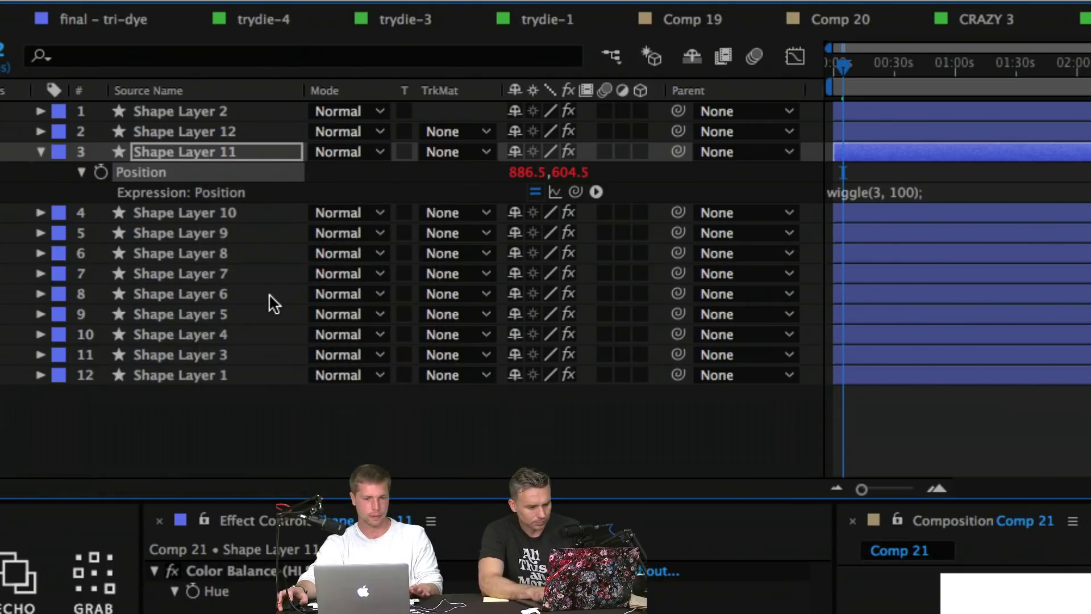
key(super+a)
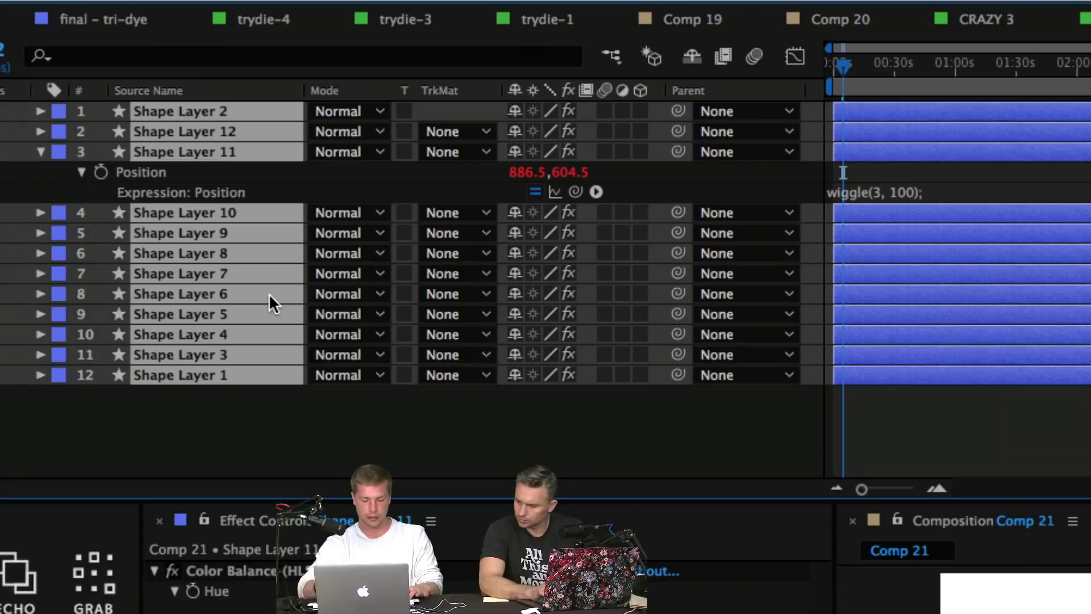
key(p)
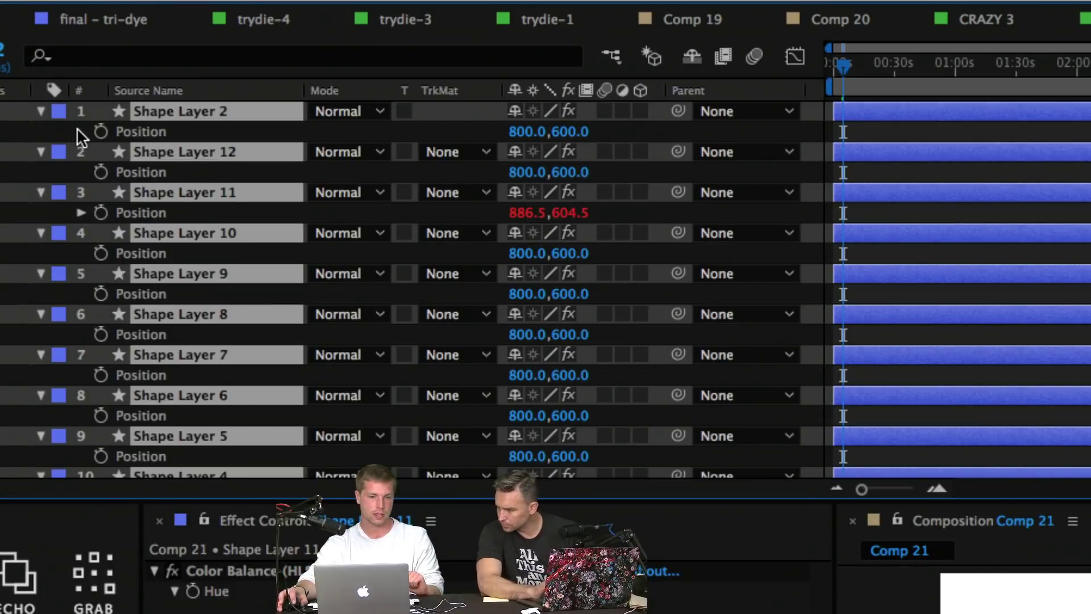
drag(77, 128, 220, 560)
key(super+v)
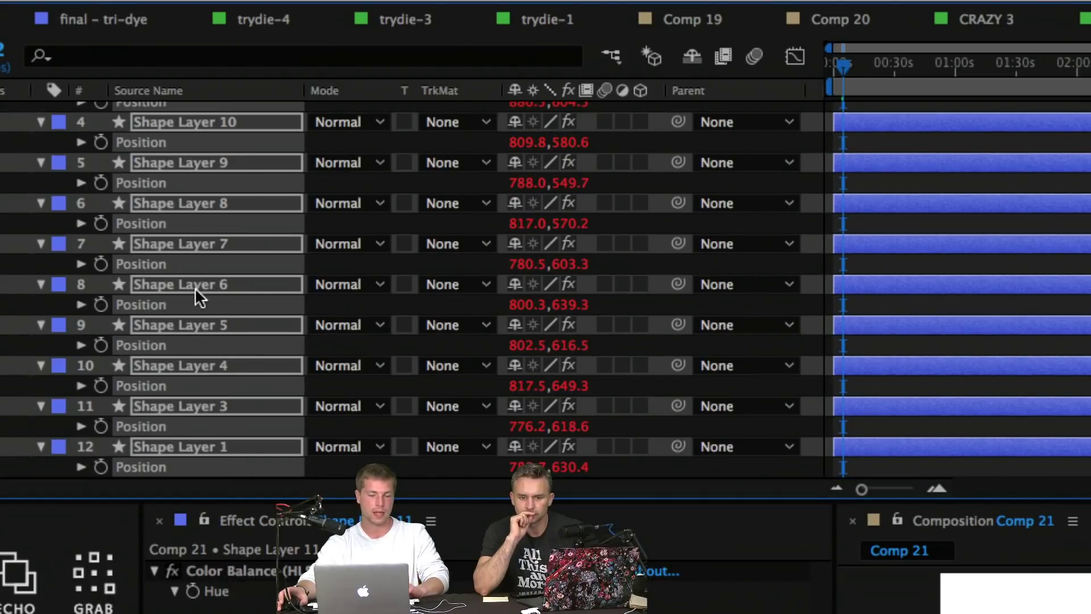
scroll(171, 272, up, 5)
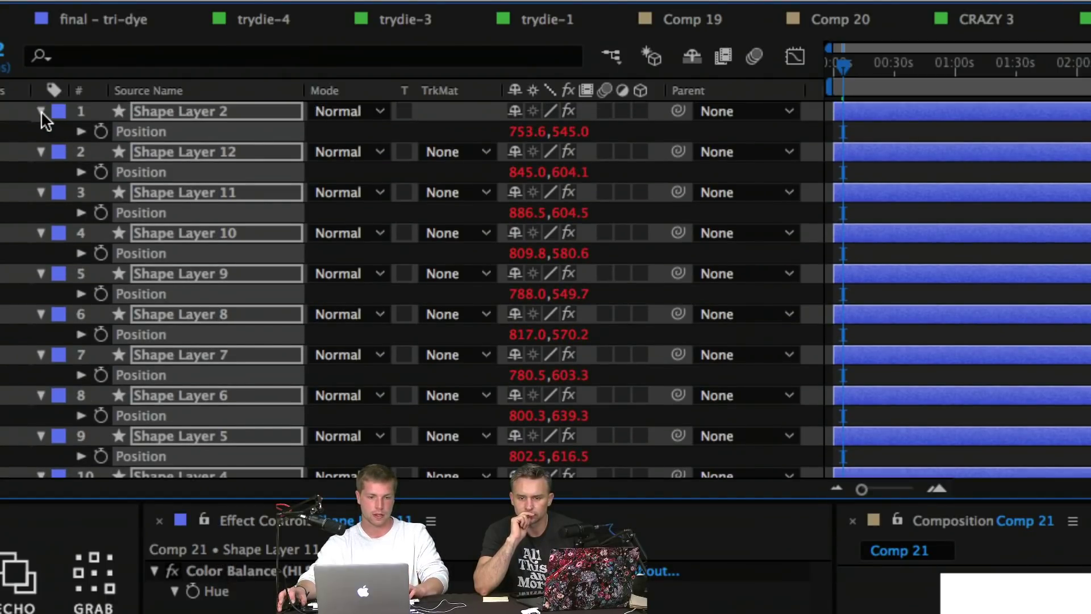
click(42, 114)
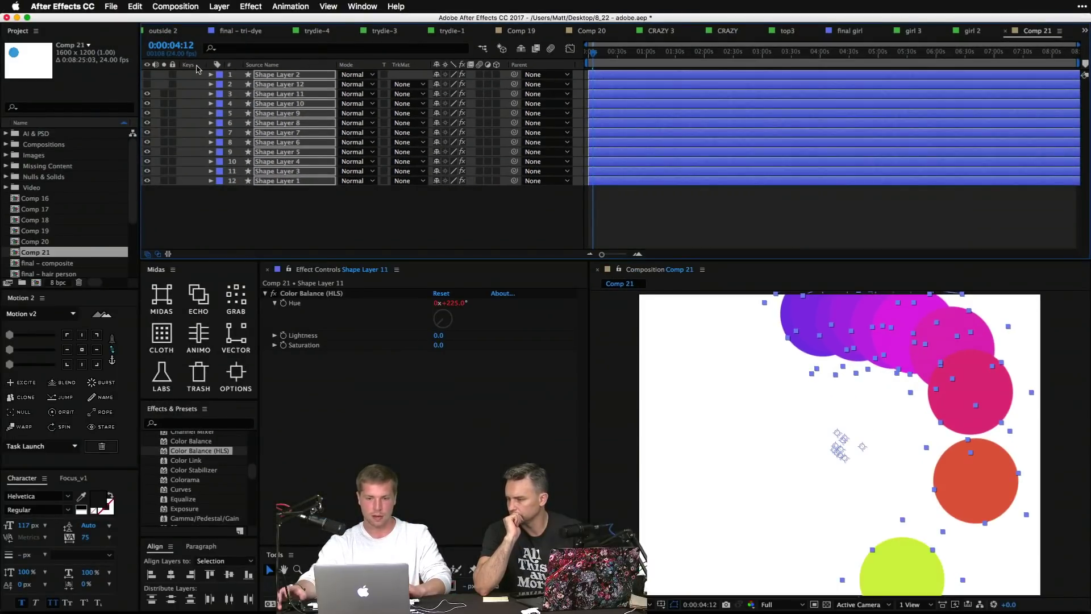
Step: Deselect the layers and preview the wiggling circles' animation, stopping at 0:00:12:23
click(421, 237)
key(space)
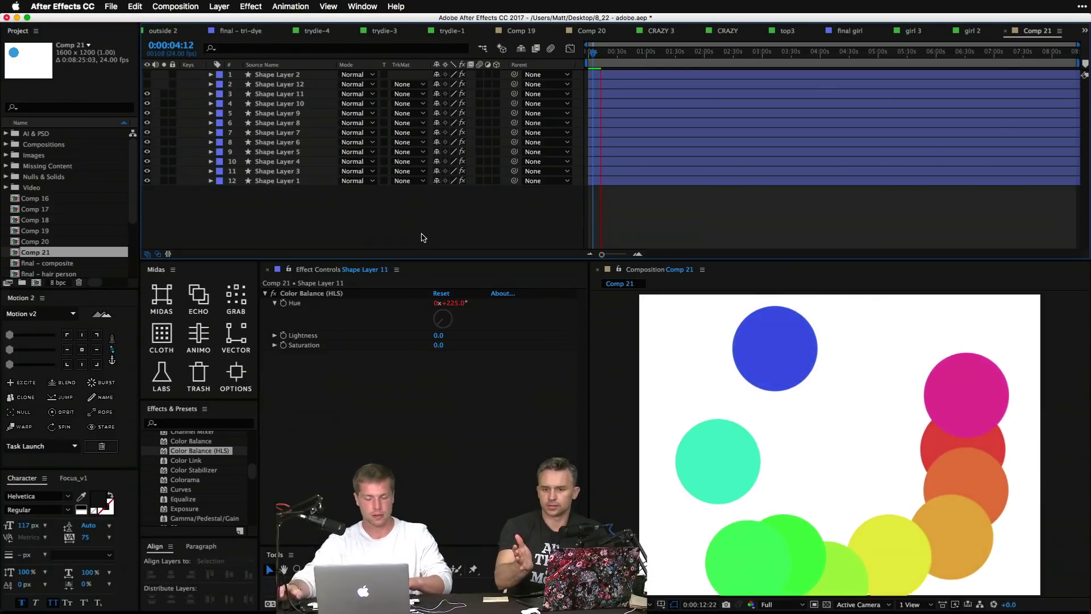
key(space)
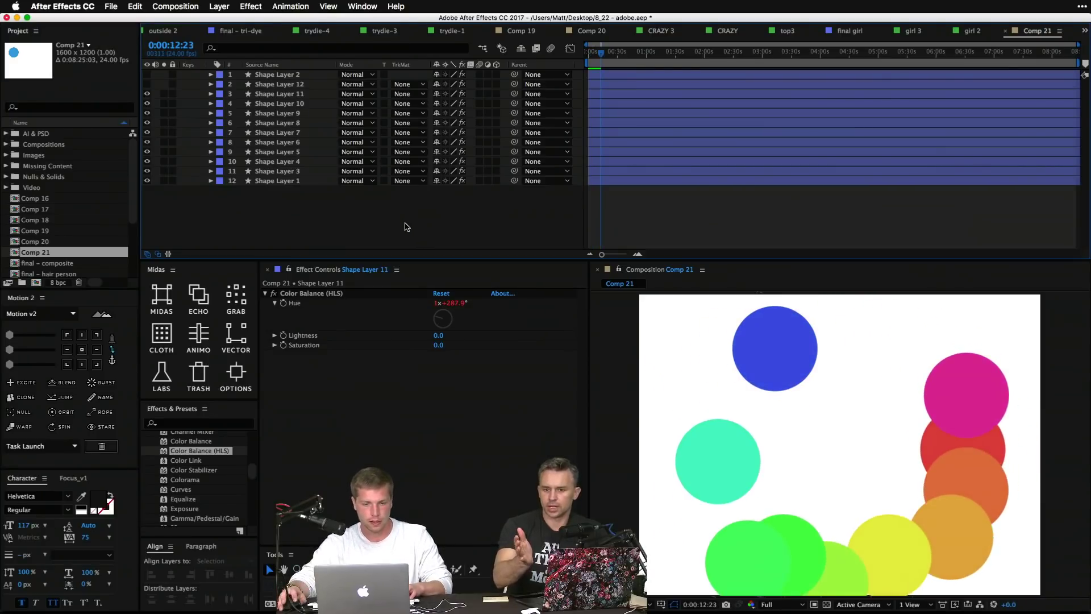
Step: Expand Shape Layer 11's contents down to the ellipse properties and view the shape items that can be added
click(271, 75)
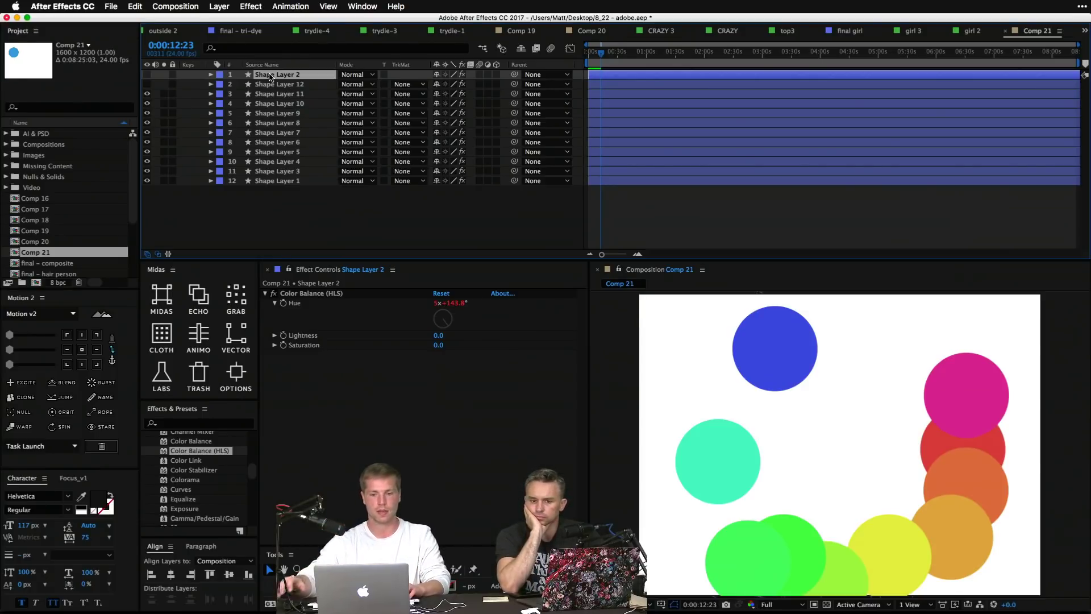
click(298, 219)
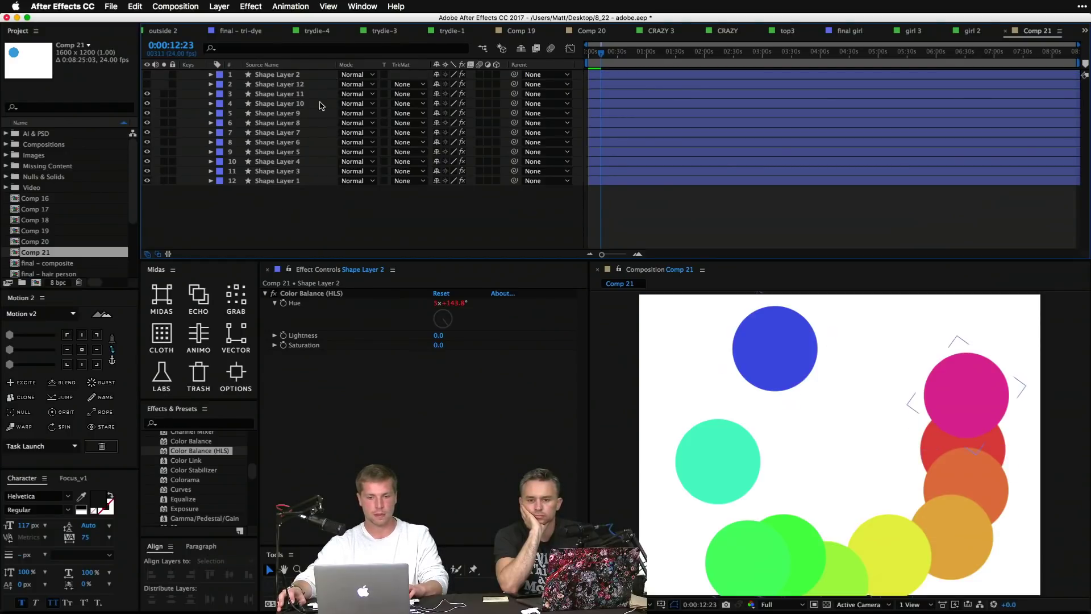
click(222, 95)
click(210, 94)
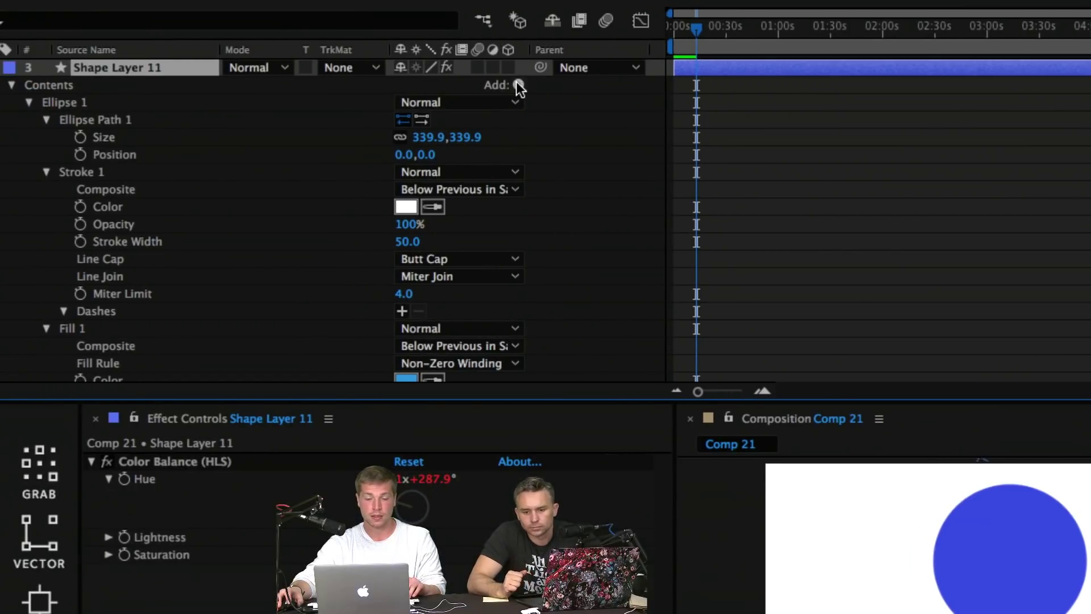
click(517, 84)
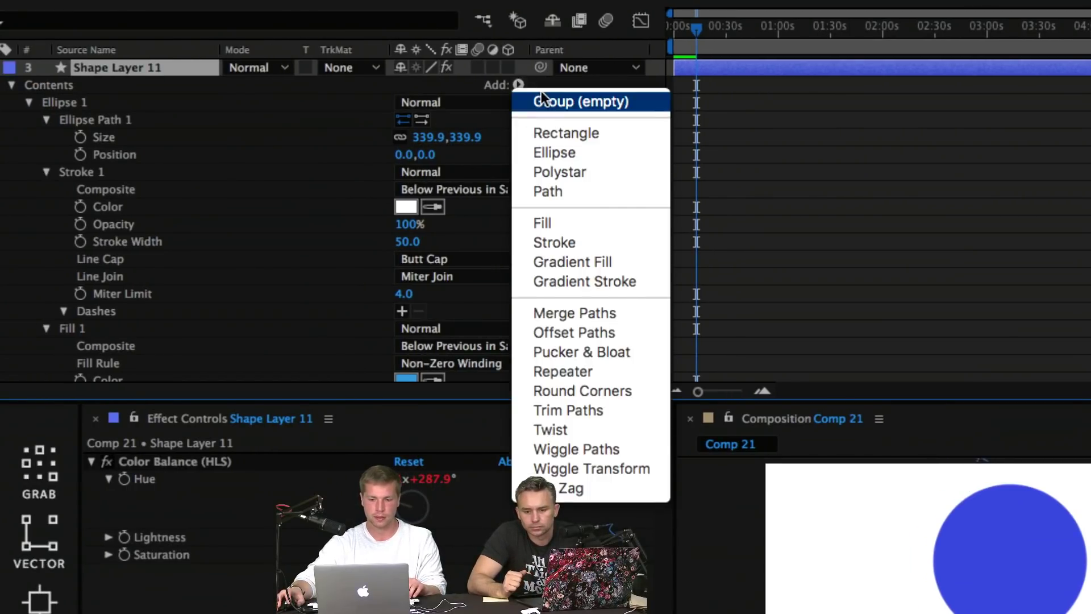
click(391, 114)
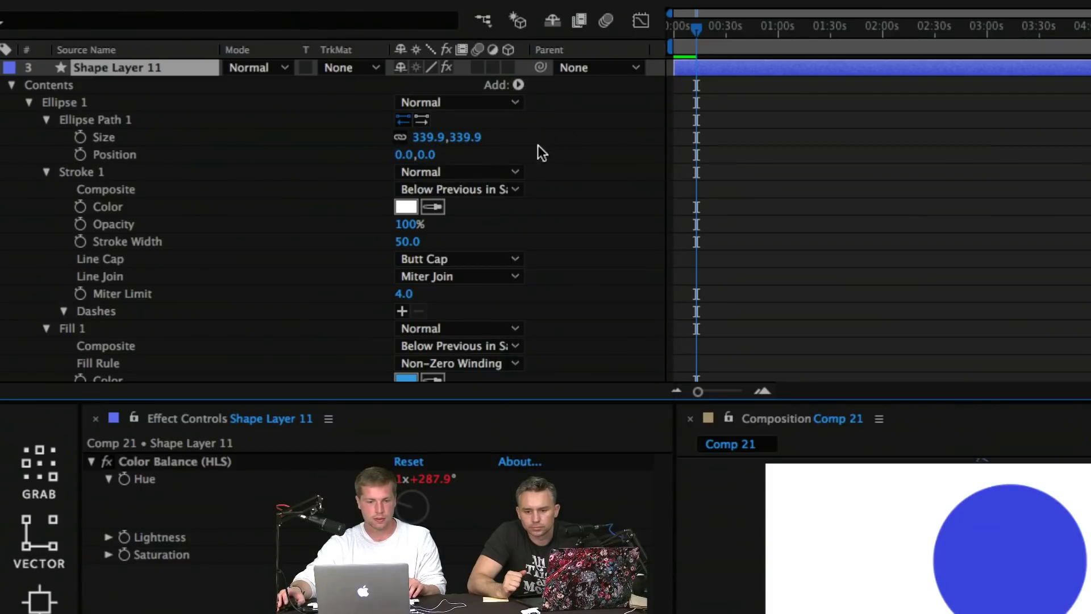
Step: Enable the default expression on Shape Layer 11's Ellipse Path 1 Size and browse the expression language functions, including Random Numbers and Interpolation
alt+click(80, 137)
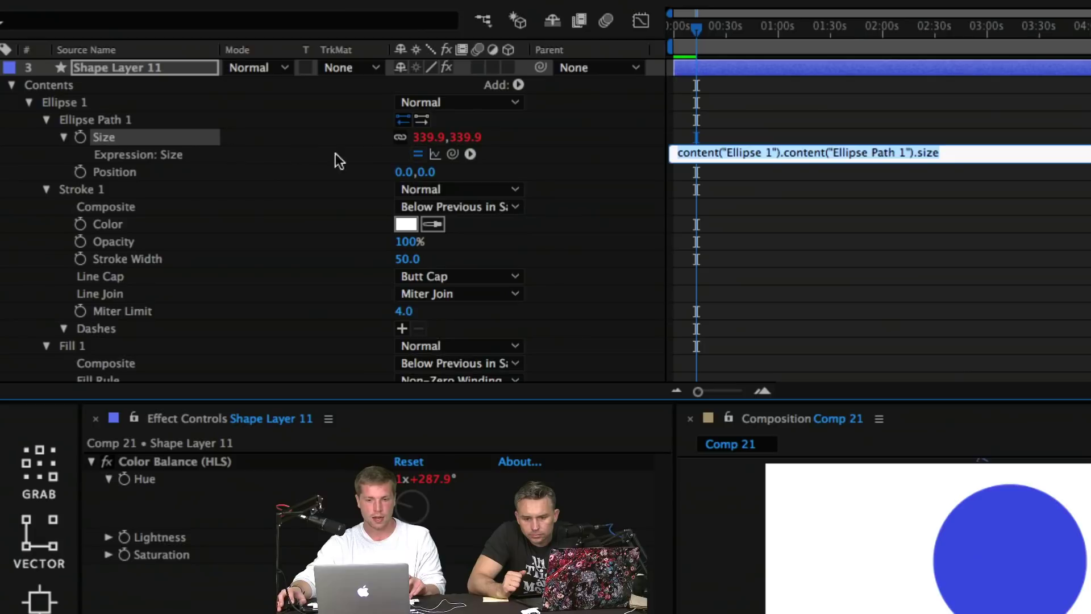
click(470, 154)
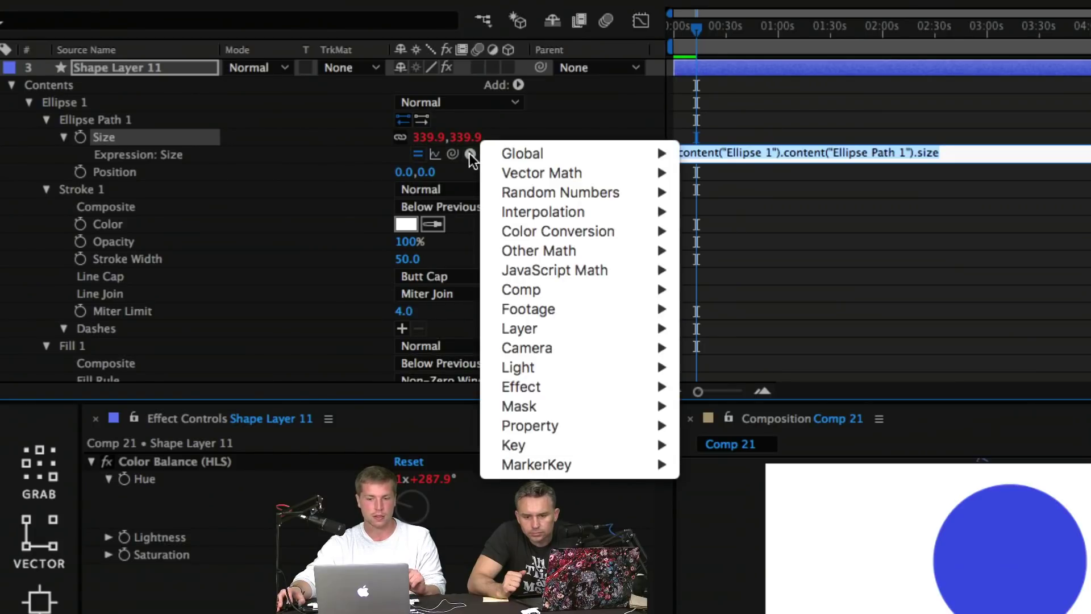
mouse_move(513, 159)
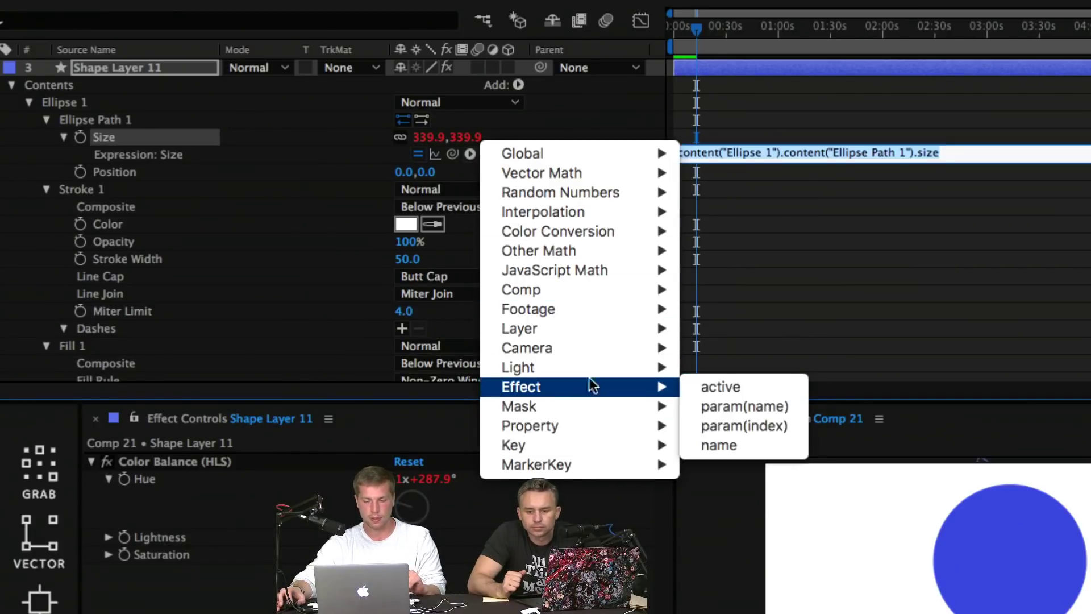
mouse_move(583, 194)
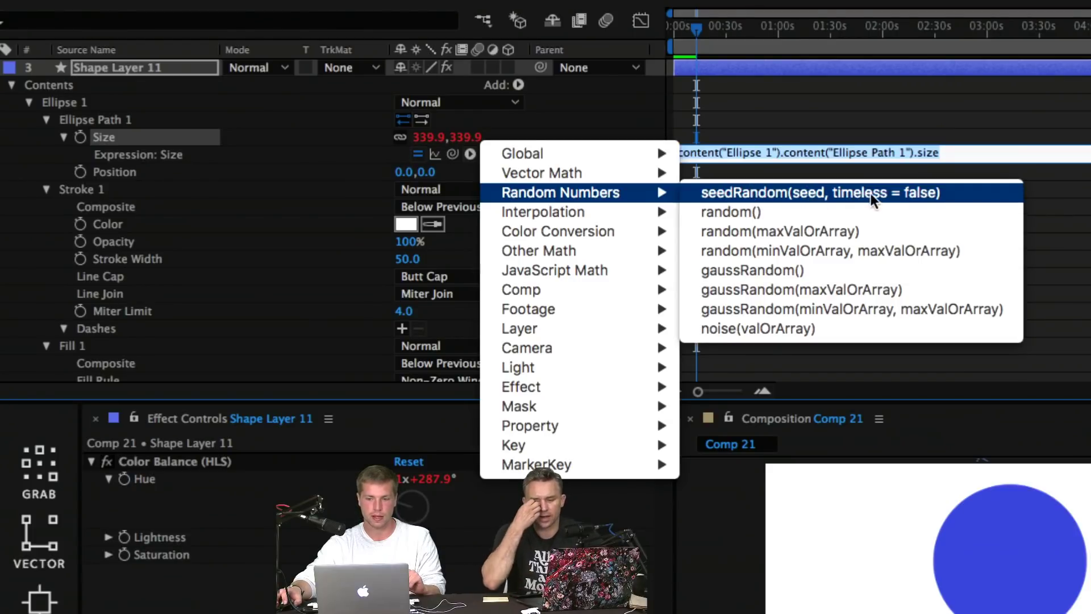
click(561, 117)
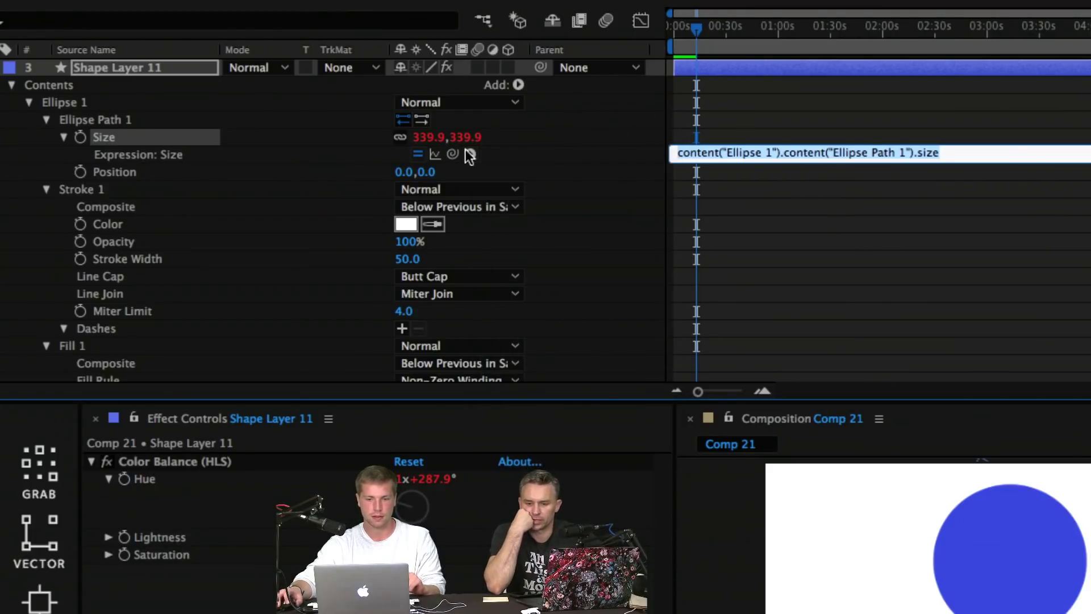
click(470, 154)
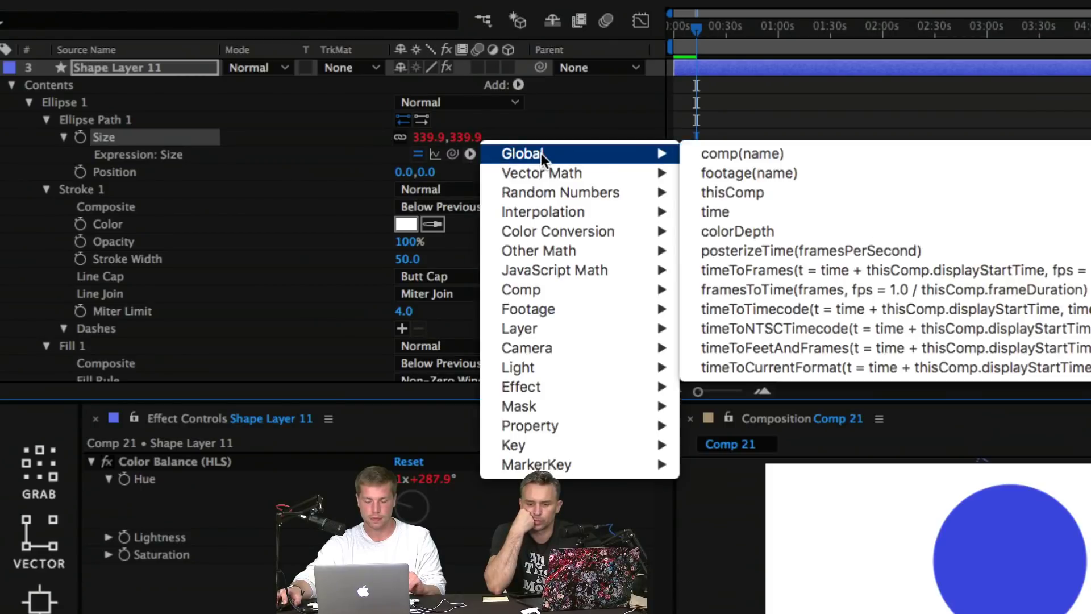
mouse_move(557, 171)
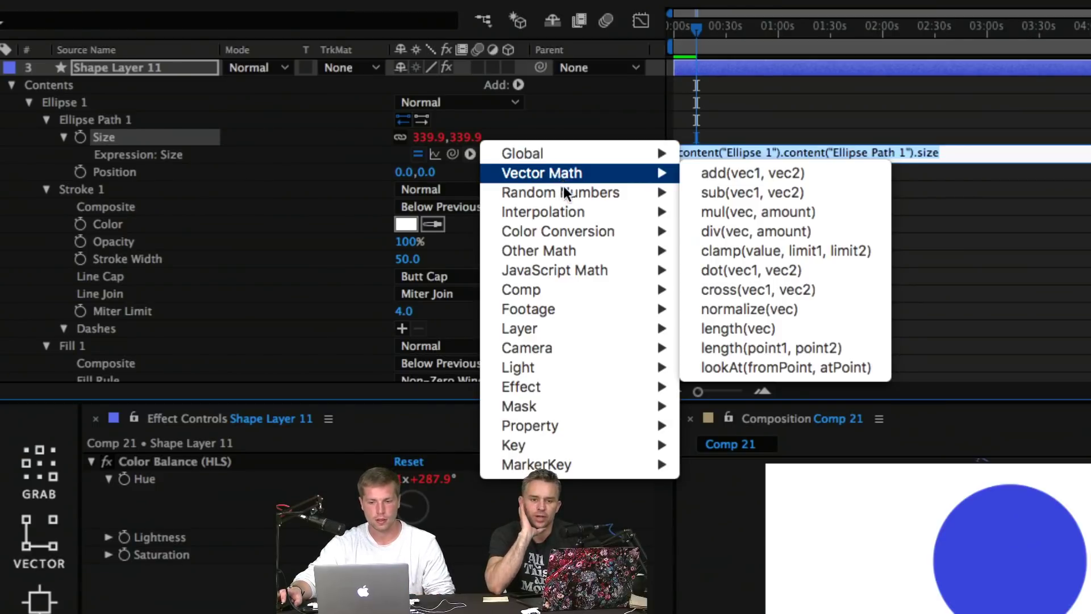
mouse_move(566, 193)
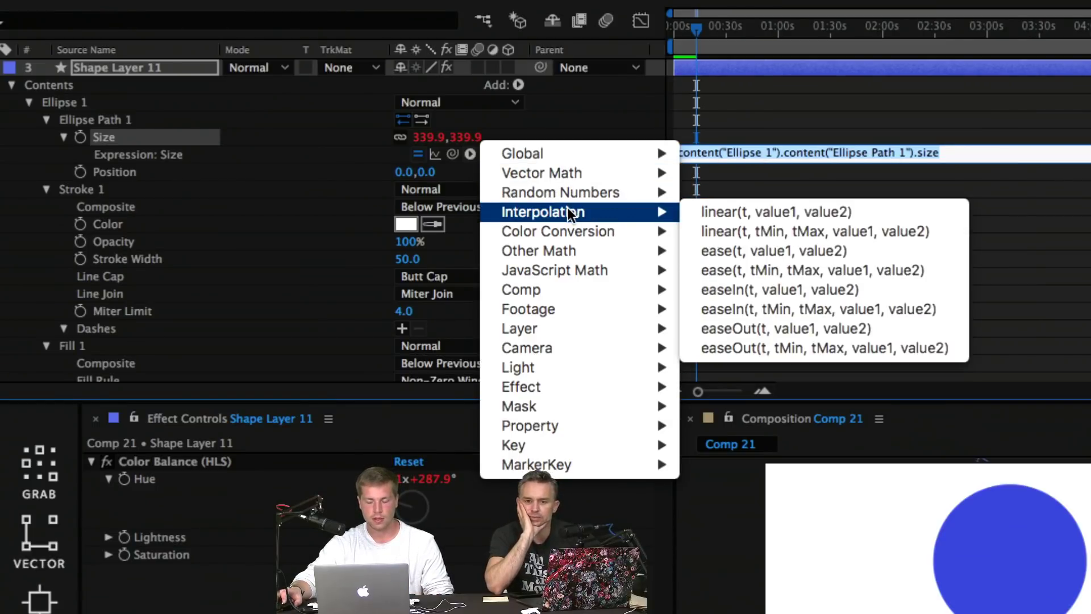
click(291, 136)
click(83, 68)
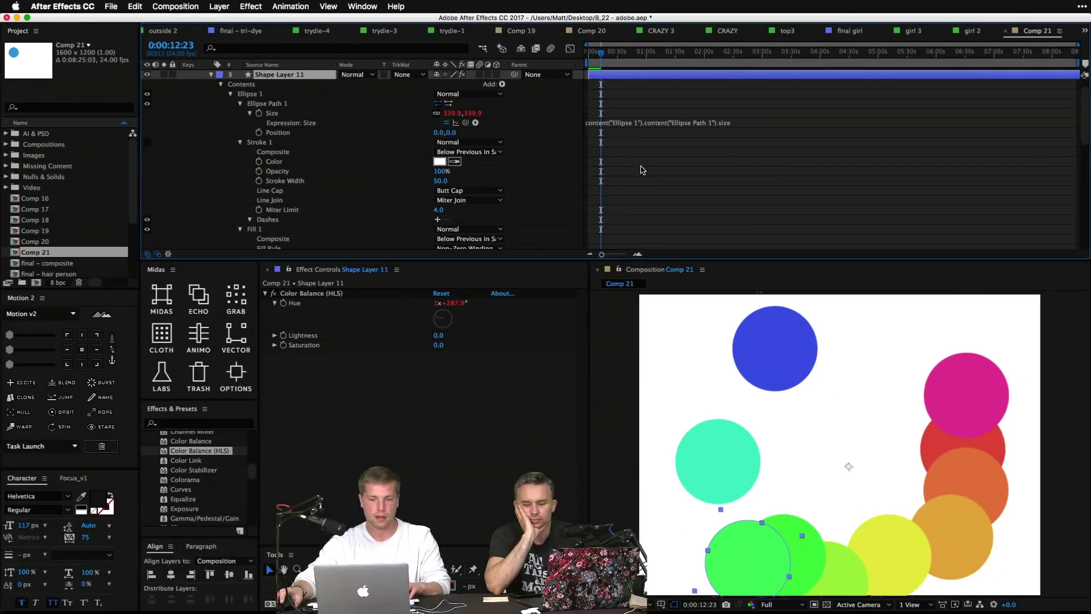
Step: Replace Shape Layer 11's ellipse Size expression with the hold_ wiggle snippet: freq 15, amount 20, octaves 3, amp_mult 1
click(636, 123)
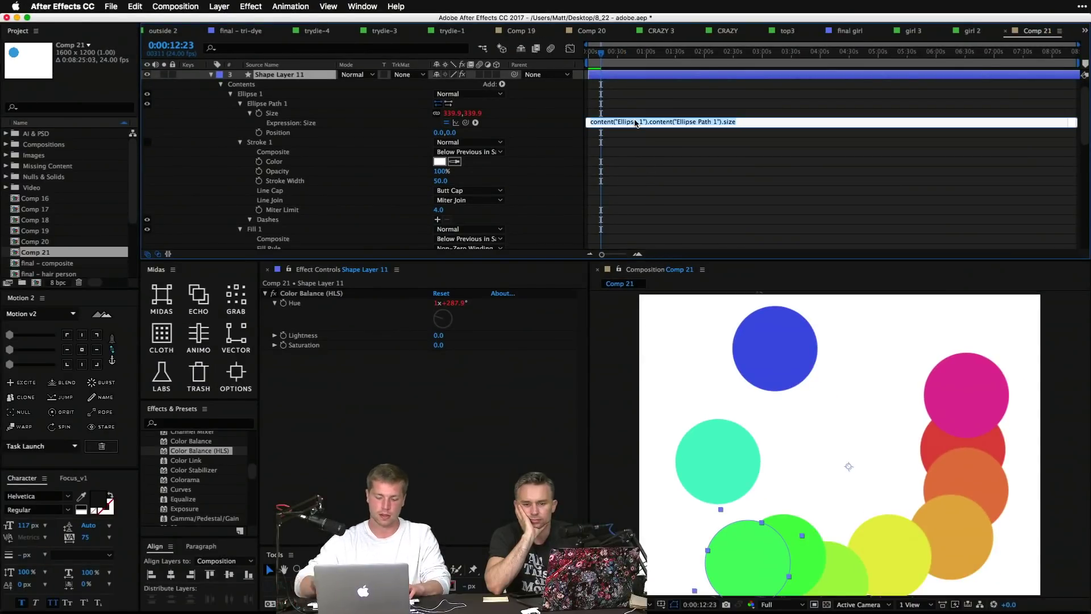
text(hold_)
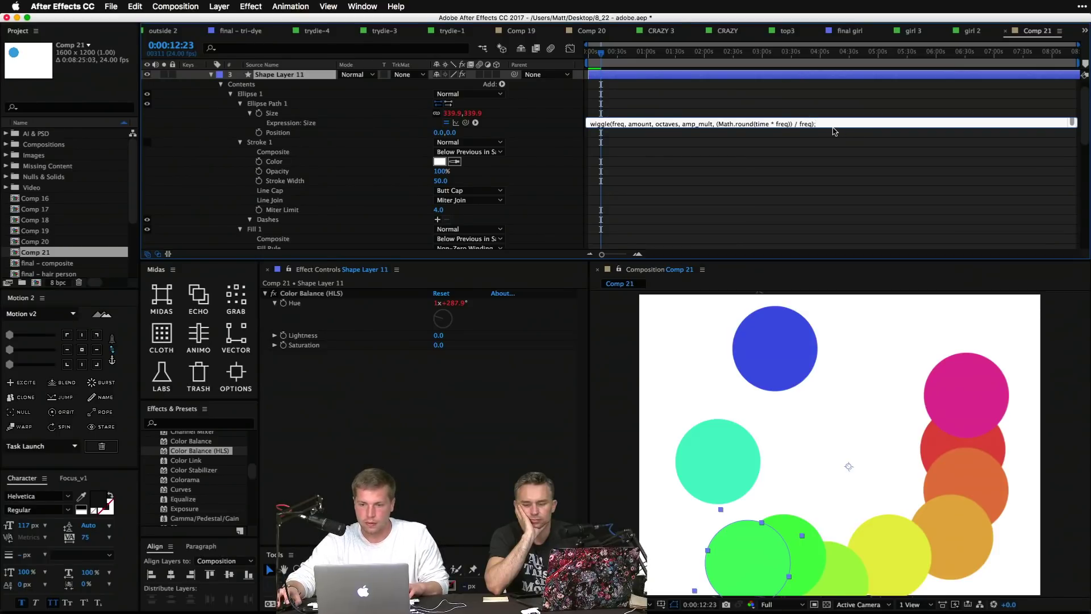
drag(834, 128, 848, 178)
click(541, 148)
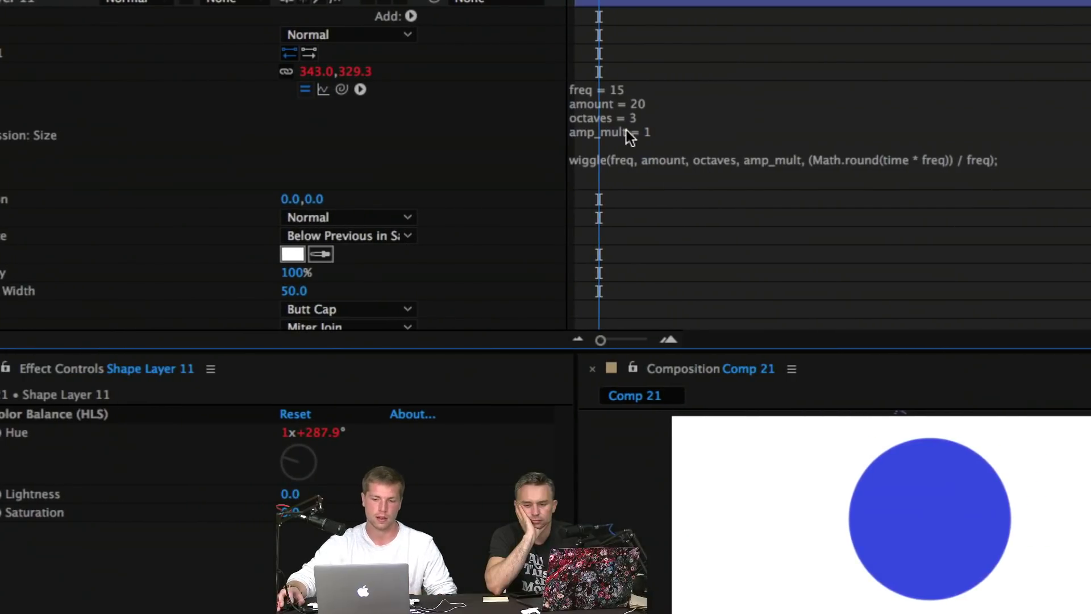
Step: End the freq, amount, octaves and amp_mult lines of the Size expression with semicolons
click(635, 96)
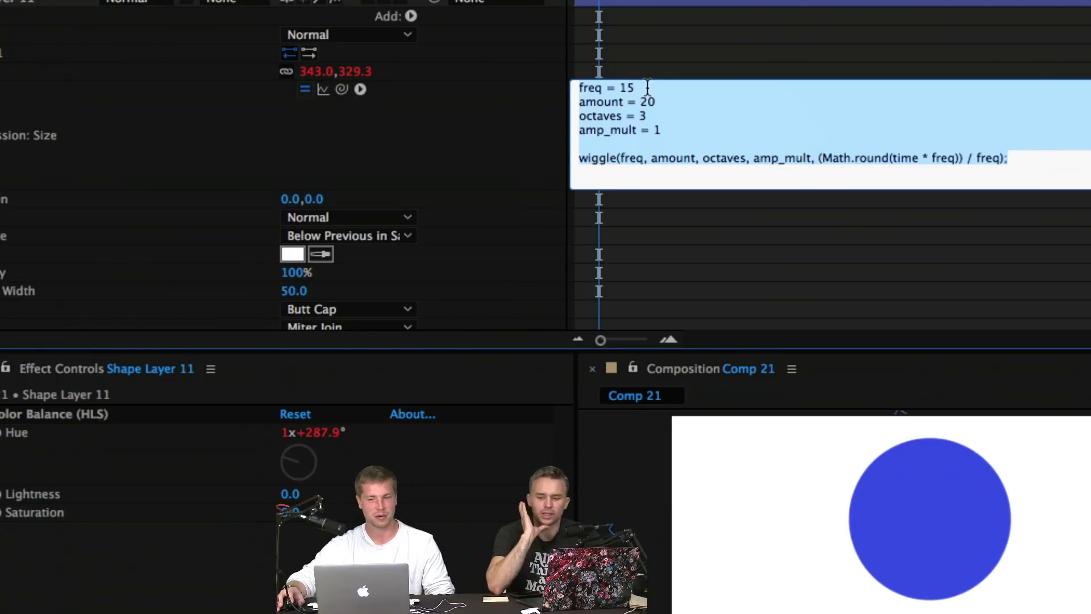
click(646, 87)
text(;)
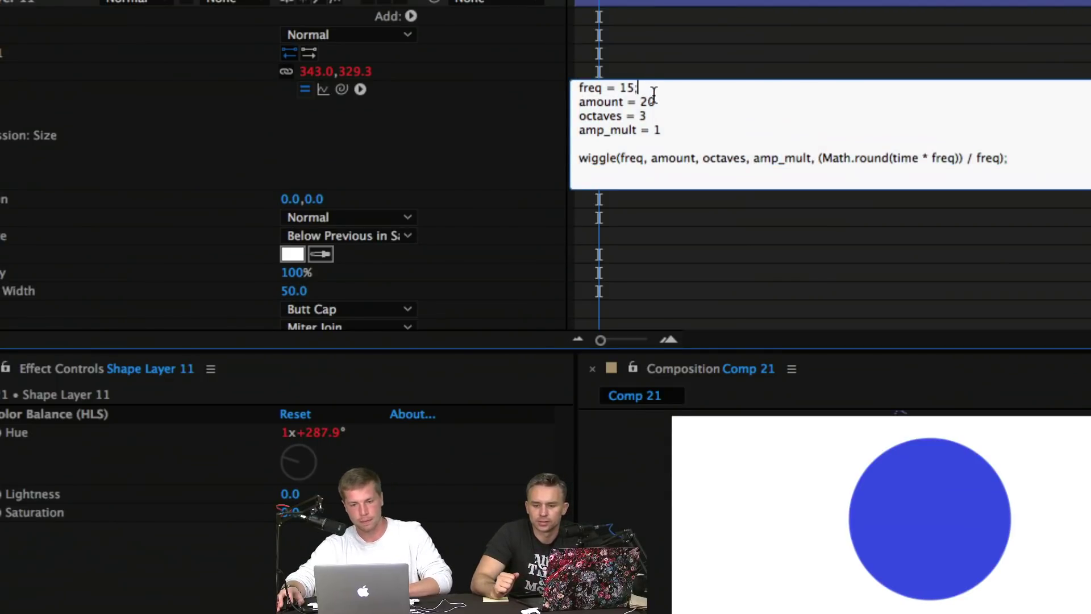
click(672, 99)
text(;)
click(666, 116)
text(;)
key(Down)
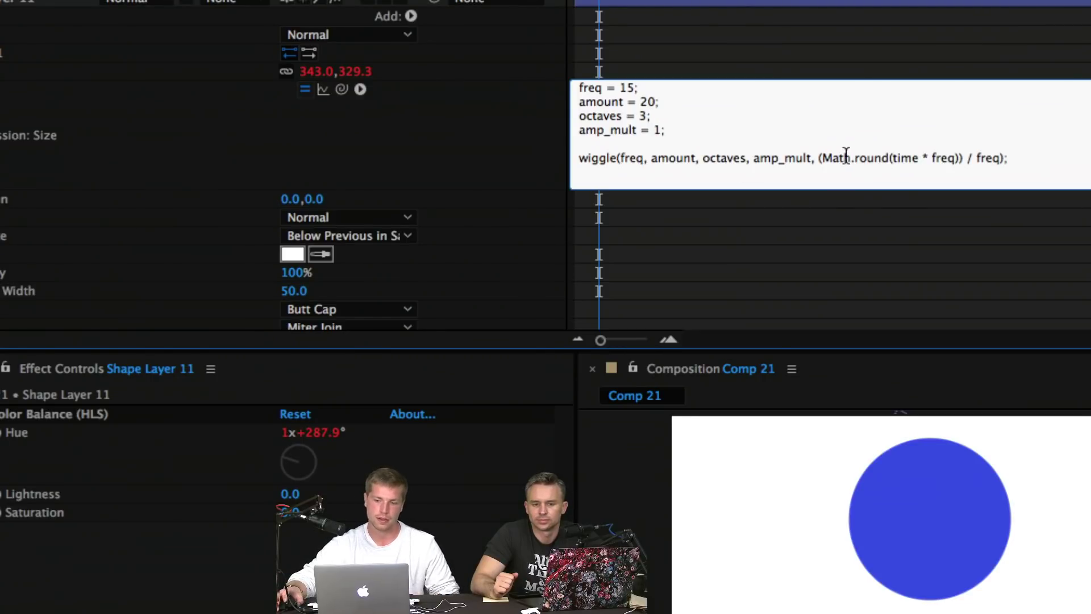
Step: Examine the wiggle call's arguments one by one, from freq to the Math.round(time * freq) / freq term
drag(820, 157, 1007, 159)
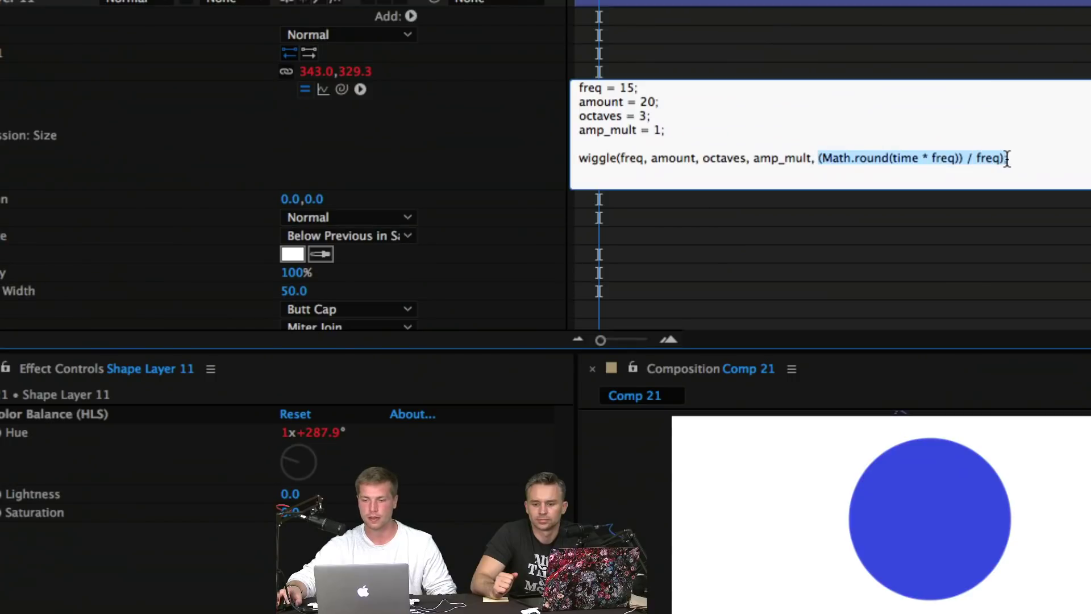
click(630, 166)
double_click(633, 159)
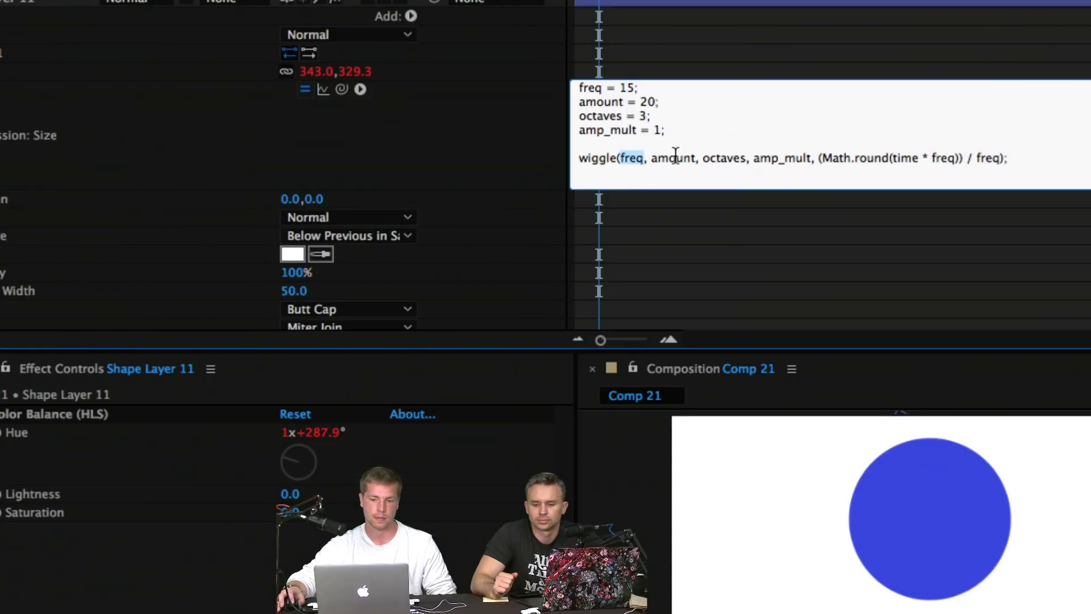
triple_click(676, 158)
double_click(719, 157)
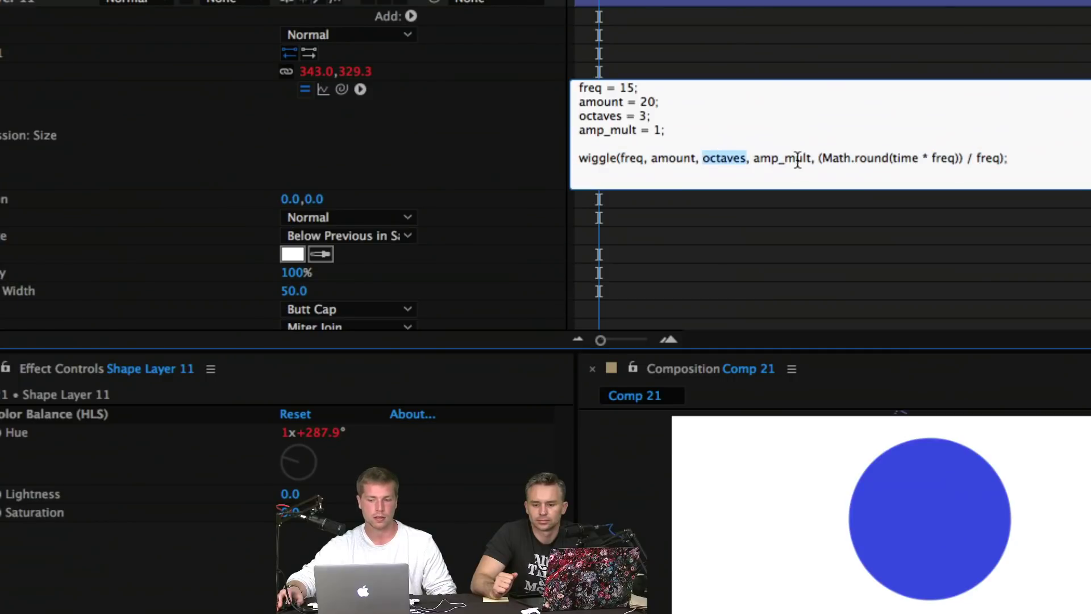
double_click(783, 157)
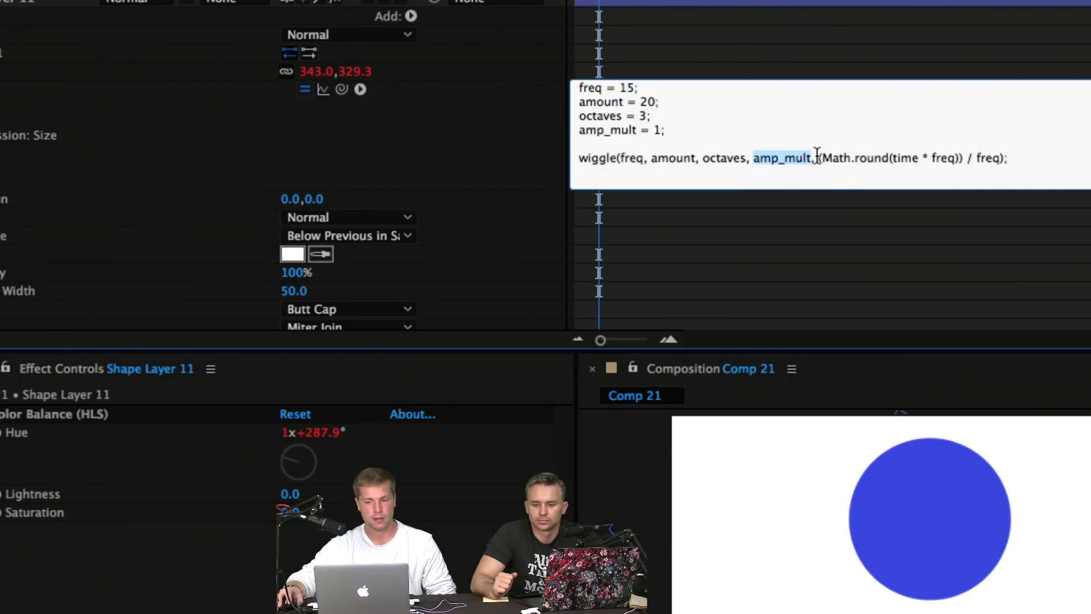
drag(817, 158, 1012, 158)
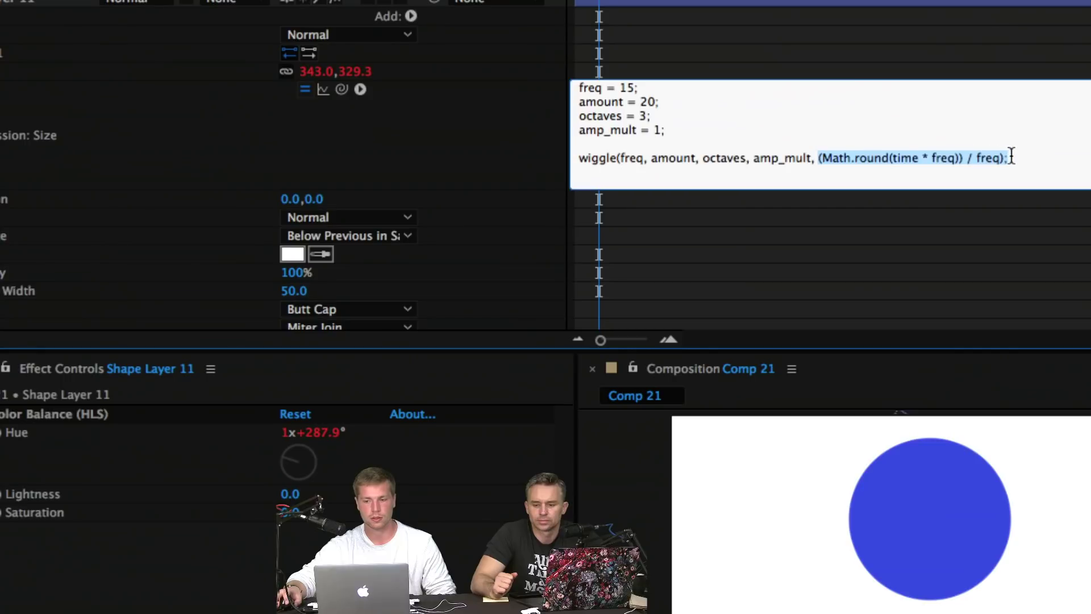
Step: Commit the edited Size expression on Shape Layer 11 and copy only that expression
click(399, 156)
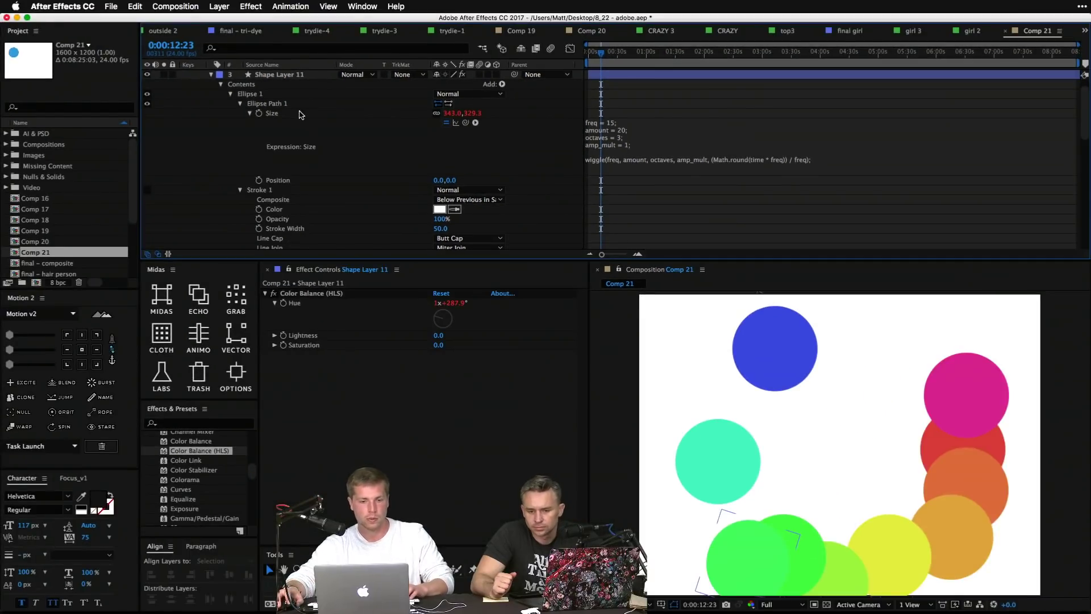
right_click(310, 116)
click(335, 201)
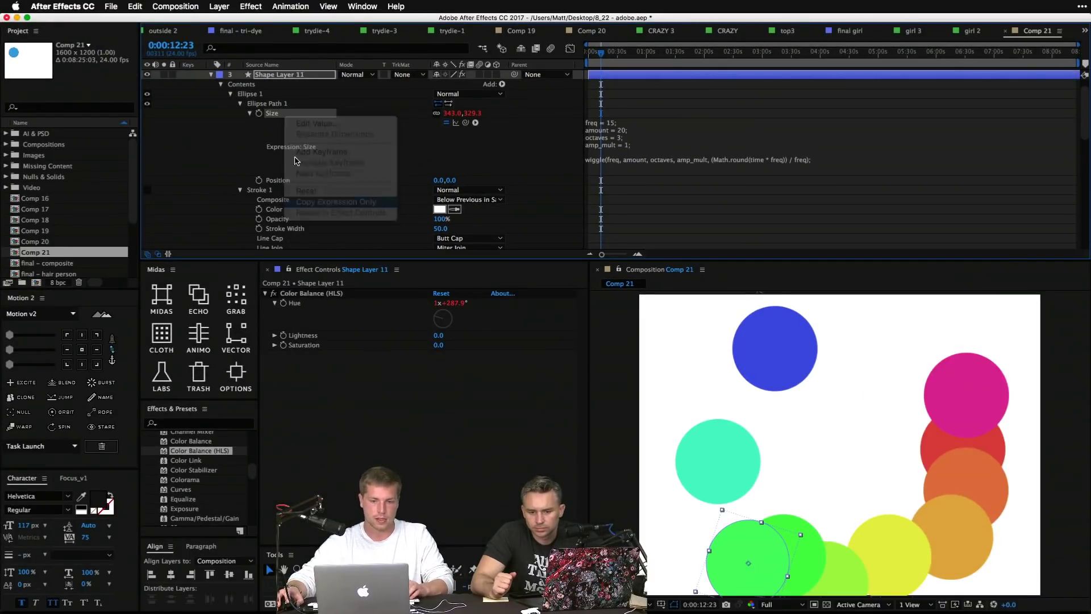
Step: Select all layers, collapse Shape Layer 11, and filter the timeline properties by "size"
key(super+a)
key(super+v)
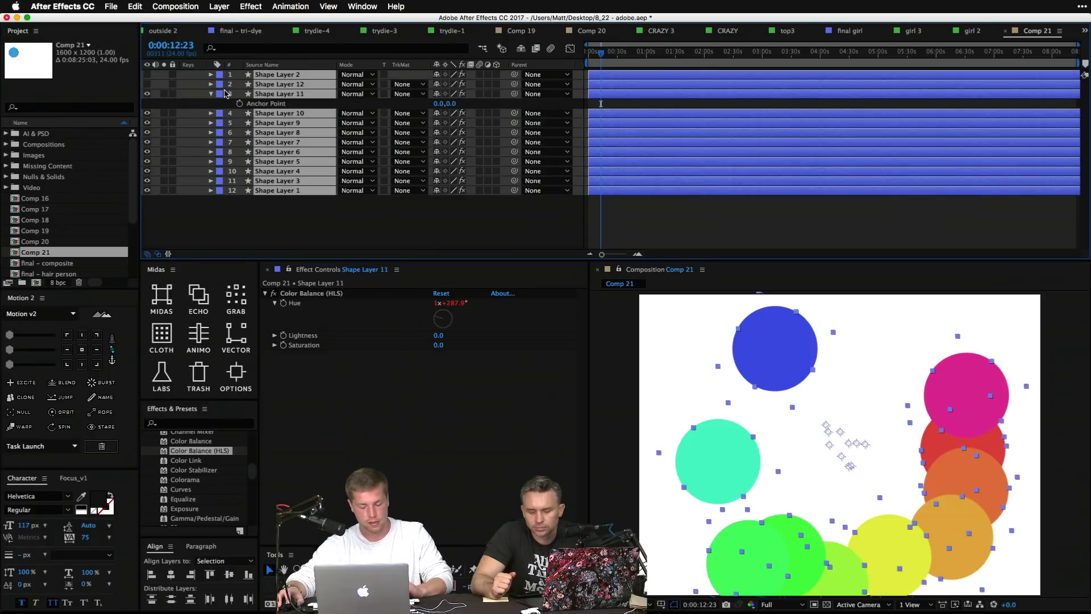
click(212, 95)
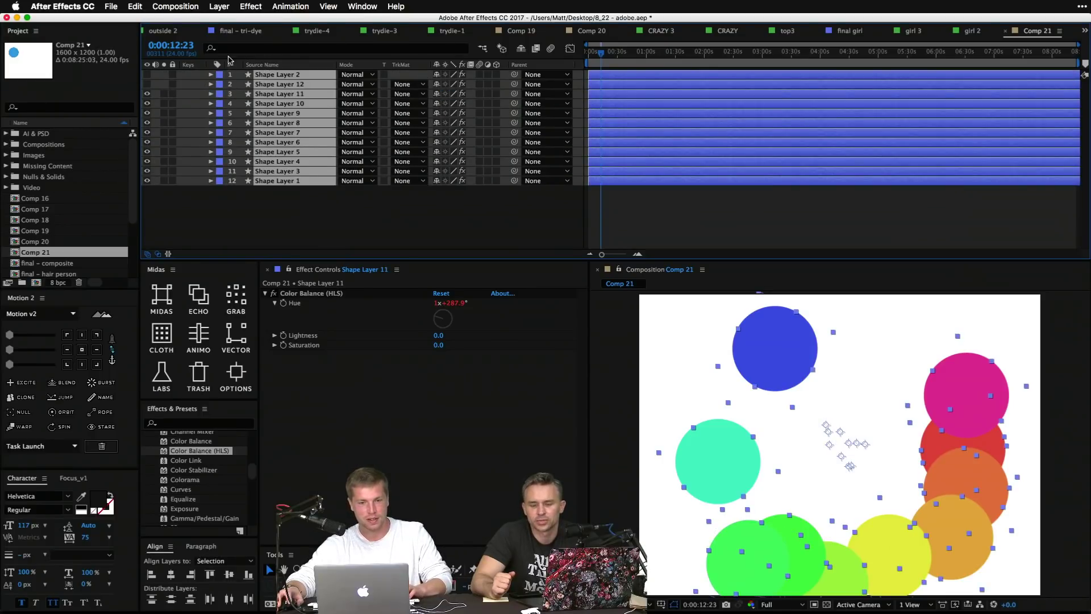
click(230, 49)
text(size)
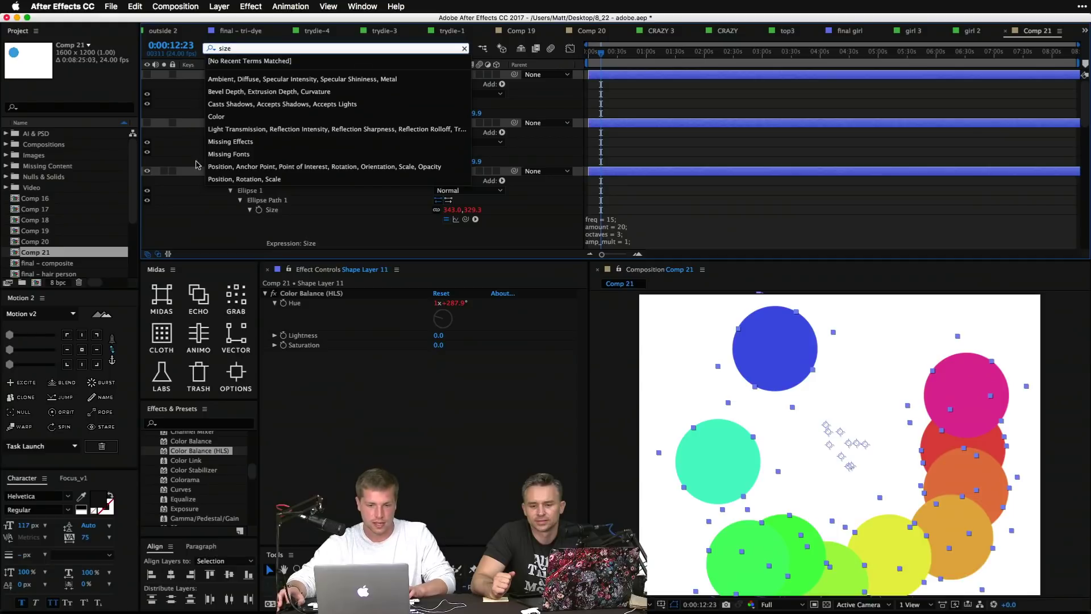
Step: Paste the copied wiggle expression onto the ellipse Size properties of all the shape layers
click(221, 223)
click(275, 113)
super+click(287, 168)
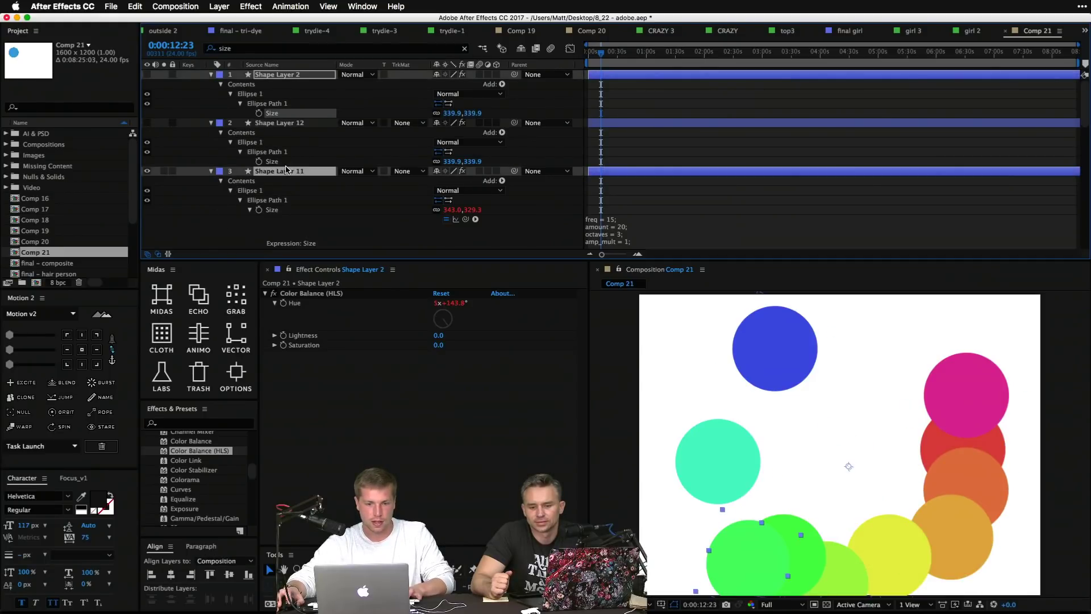
super+click(284, 162)
super+click(288, 213)
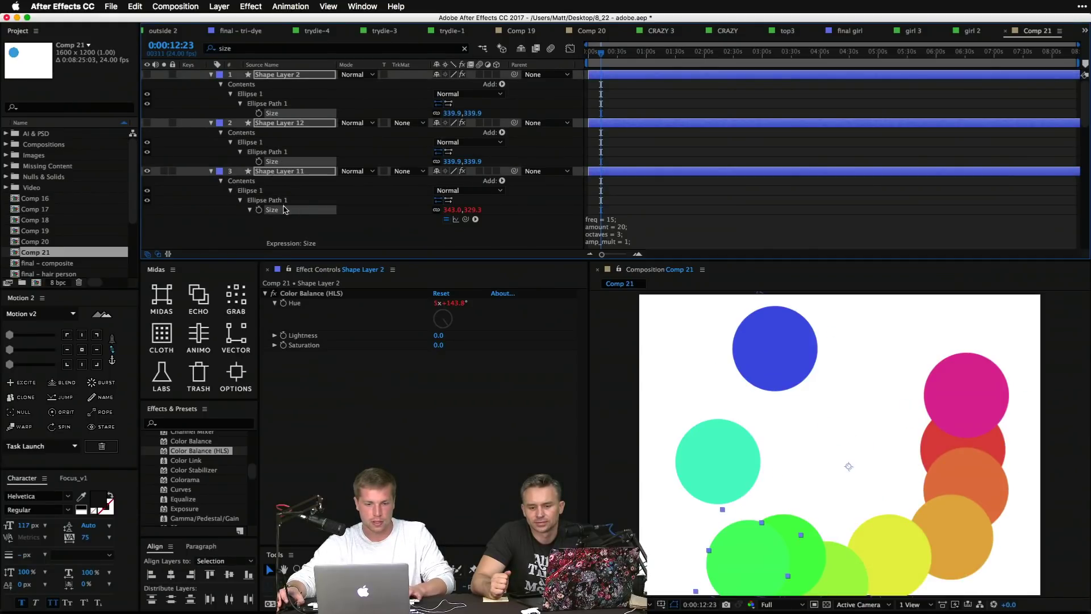
scroll(281, 211, down, 10)
key(super+v)
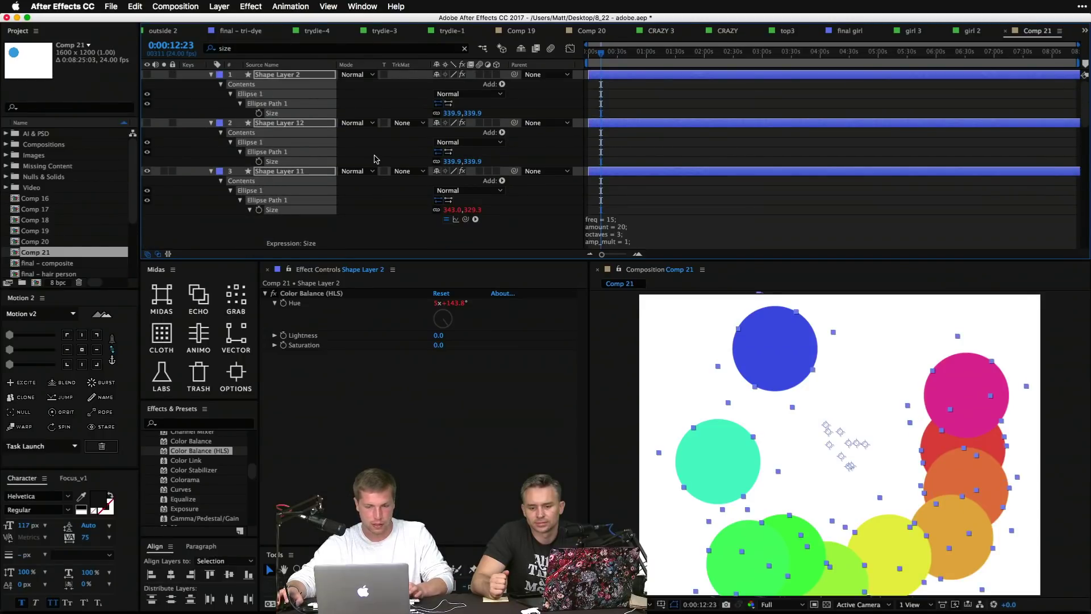
click(374, 160)
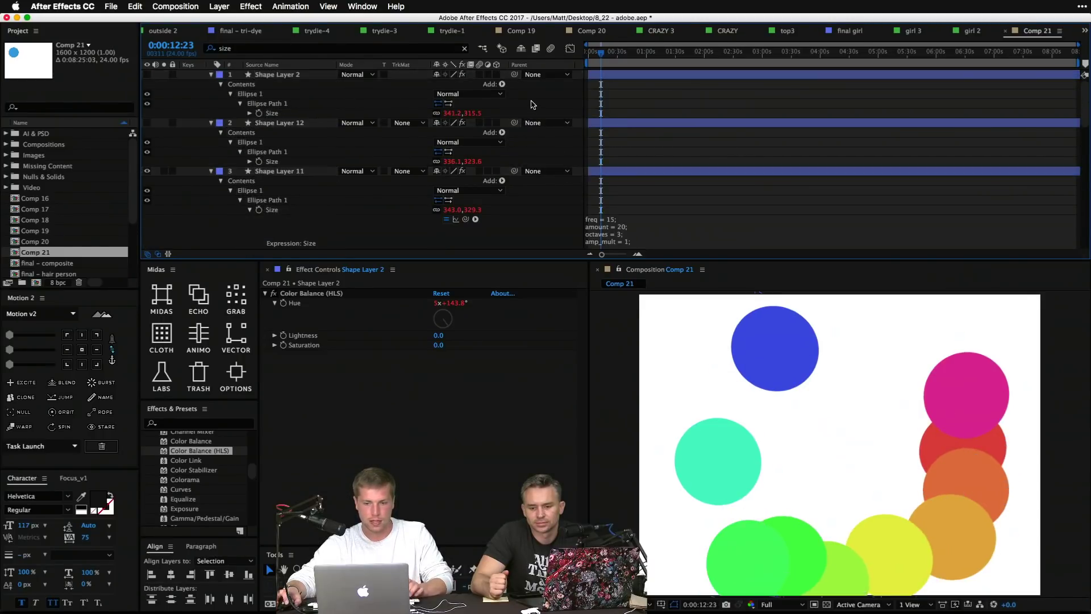
Step: Collapse all the shape layers in the timeline and clear the selection
key(super+a)
click(211, 75)
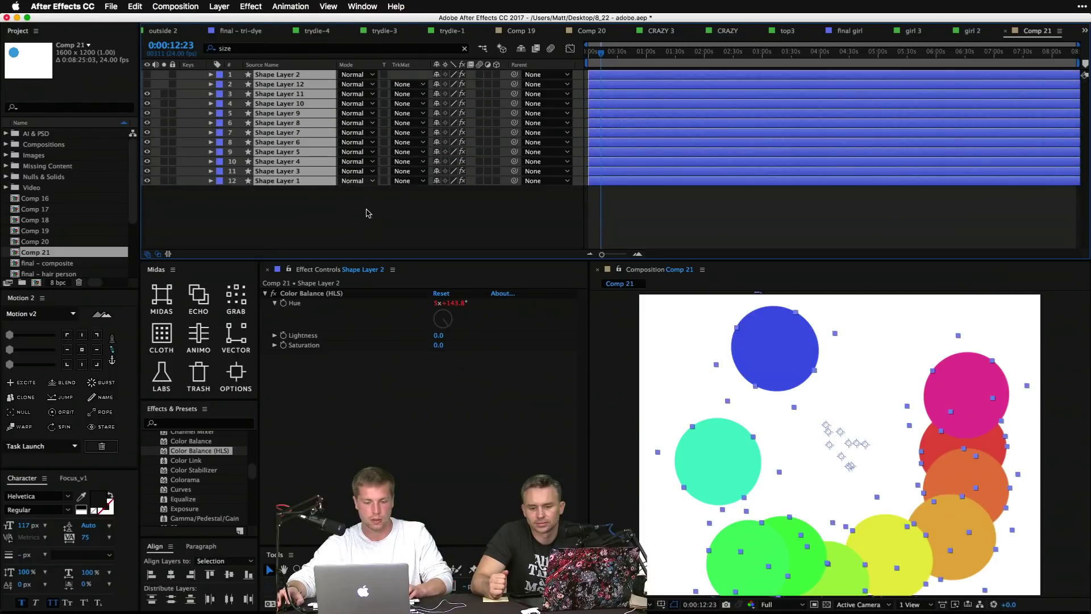
click(370, 227)
Step: Preview the animation and examine the red circle's outline up close, with the whole composition back in view at the end
key(space)
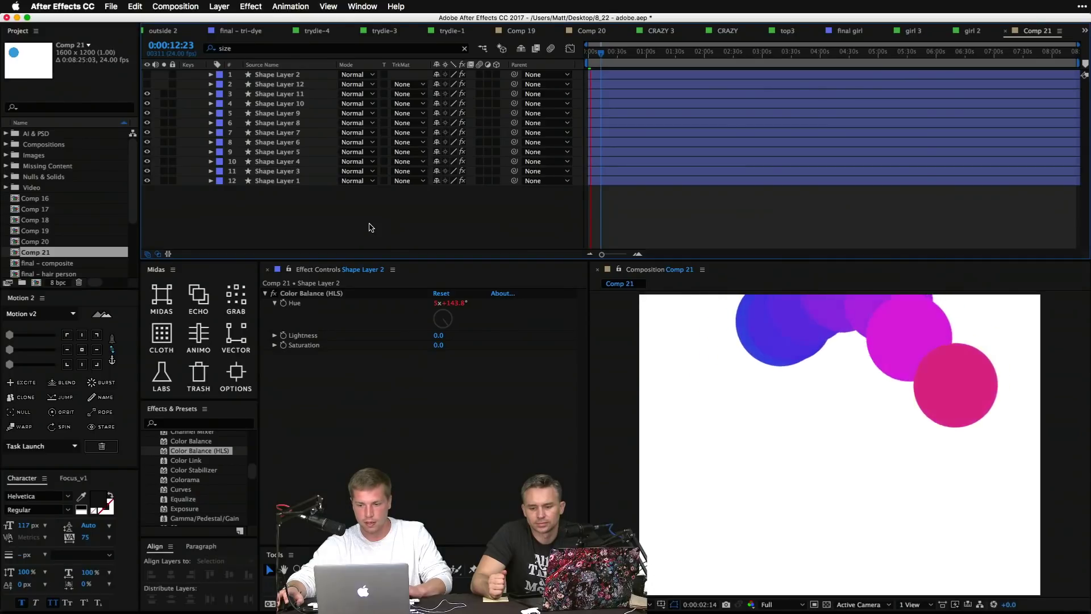
key(z)
click(966, 455)
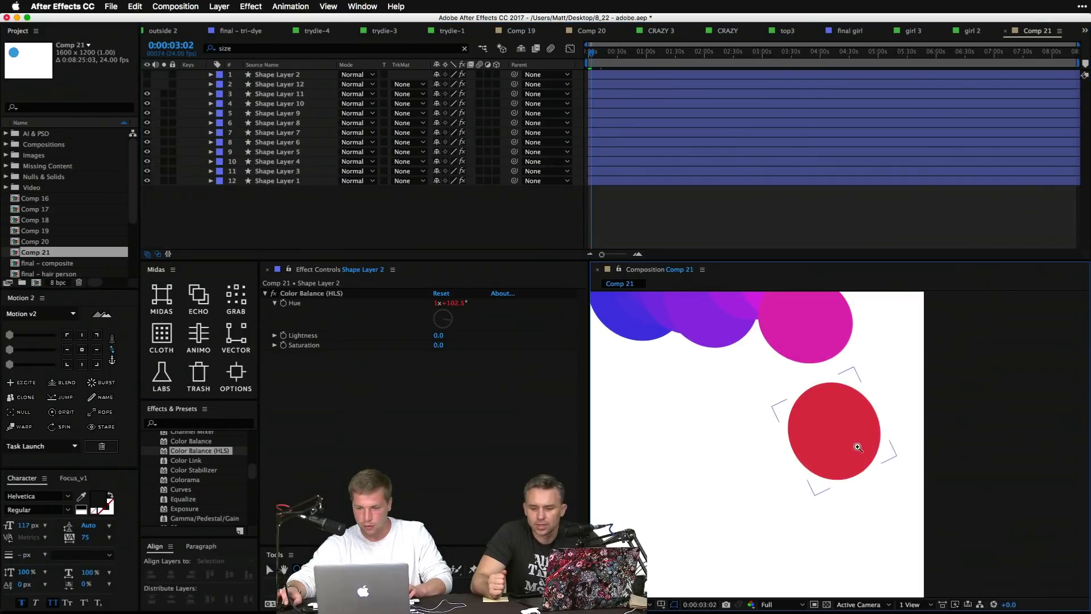
click(803, 442)
scroll(803, 442, left, 3)
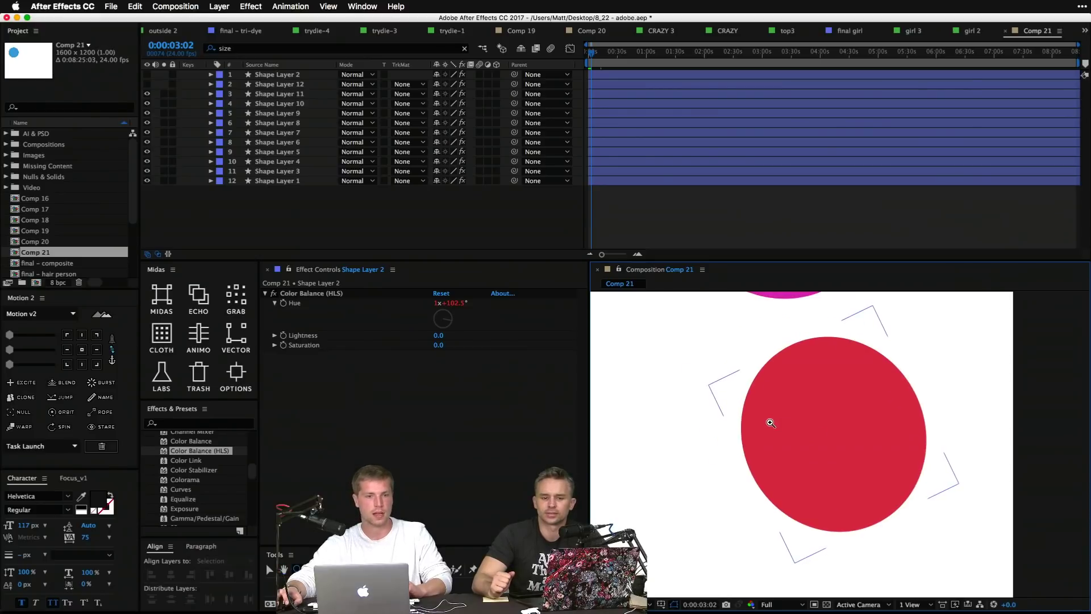
key(Home)
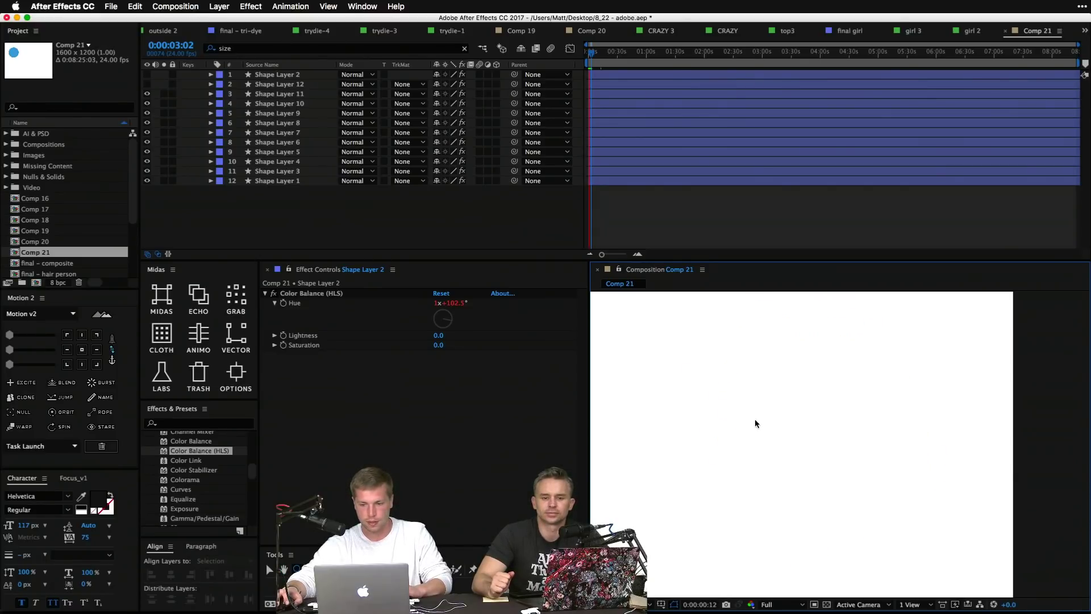
key(shift+slash)
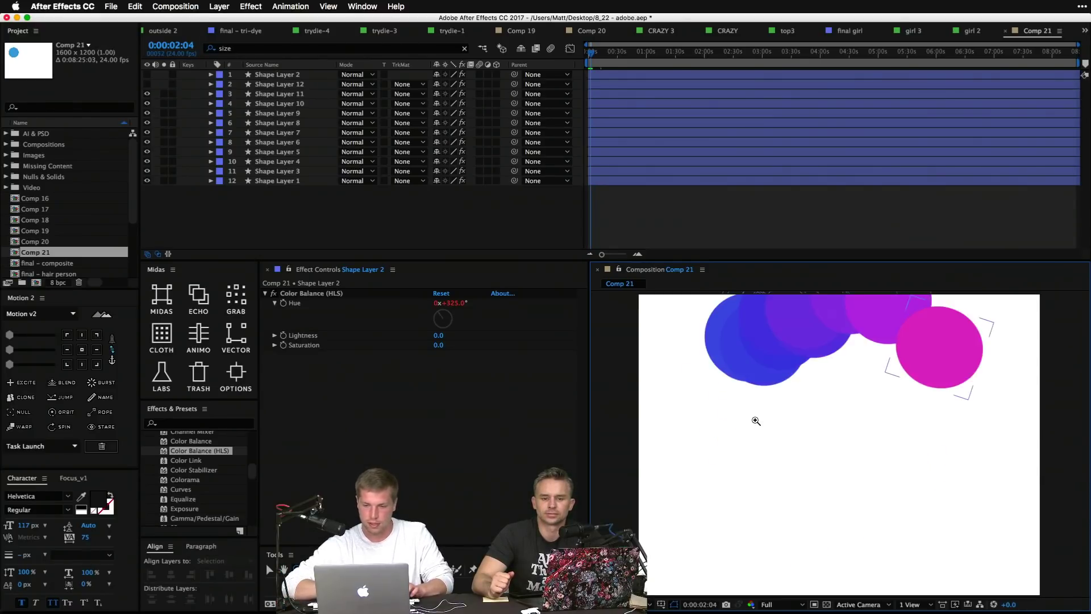
Step: Play back the wiggling circles for longer, including once with the composition view maximized
key(space)
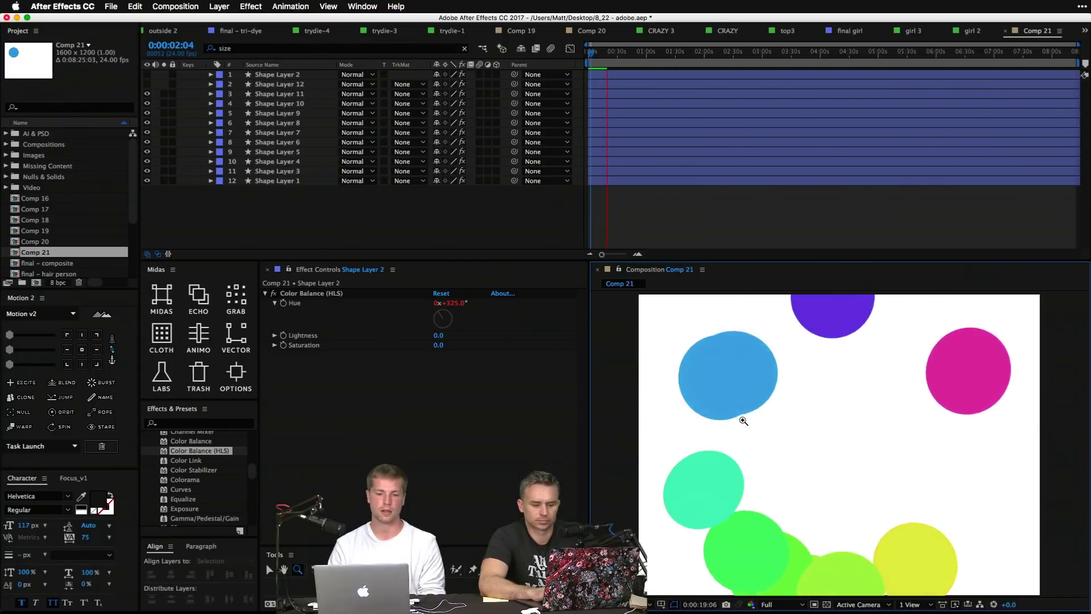
key(space)
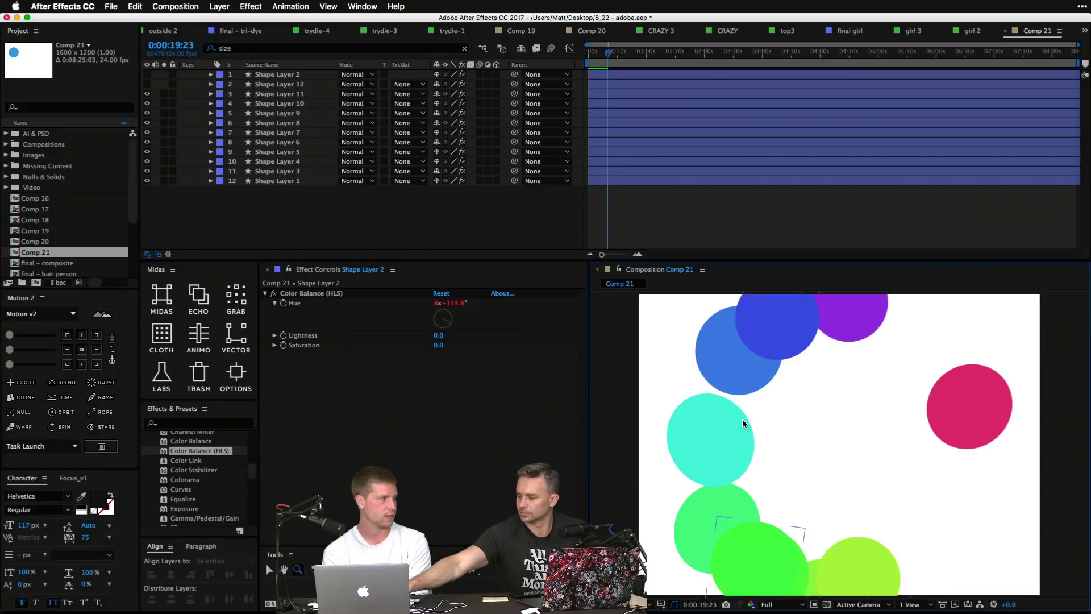
key(space)
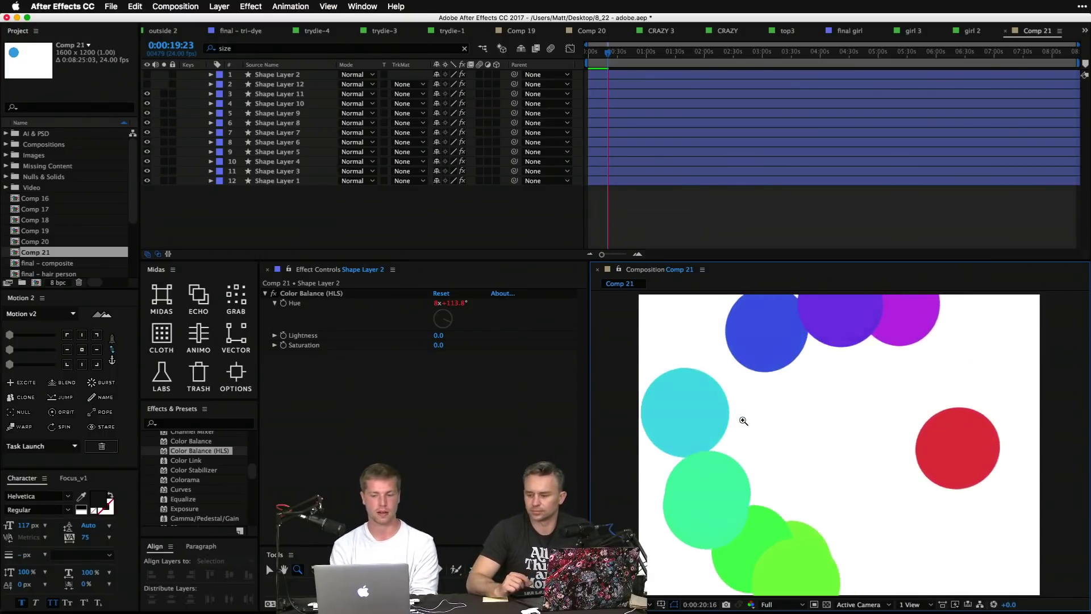
key(grave)
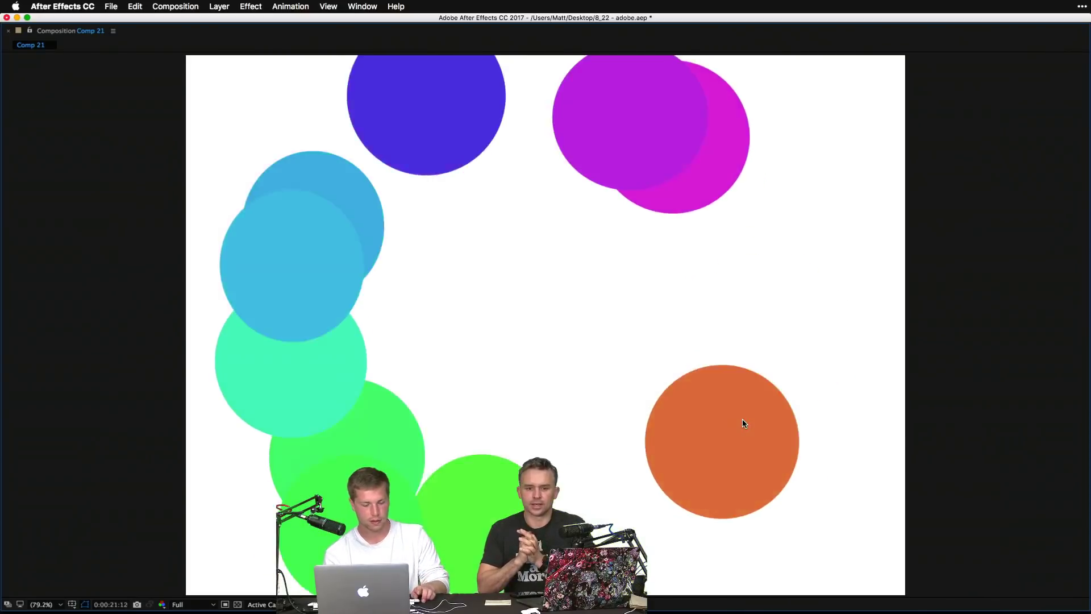
key(grave)
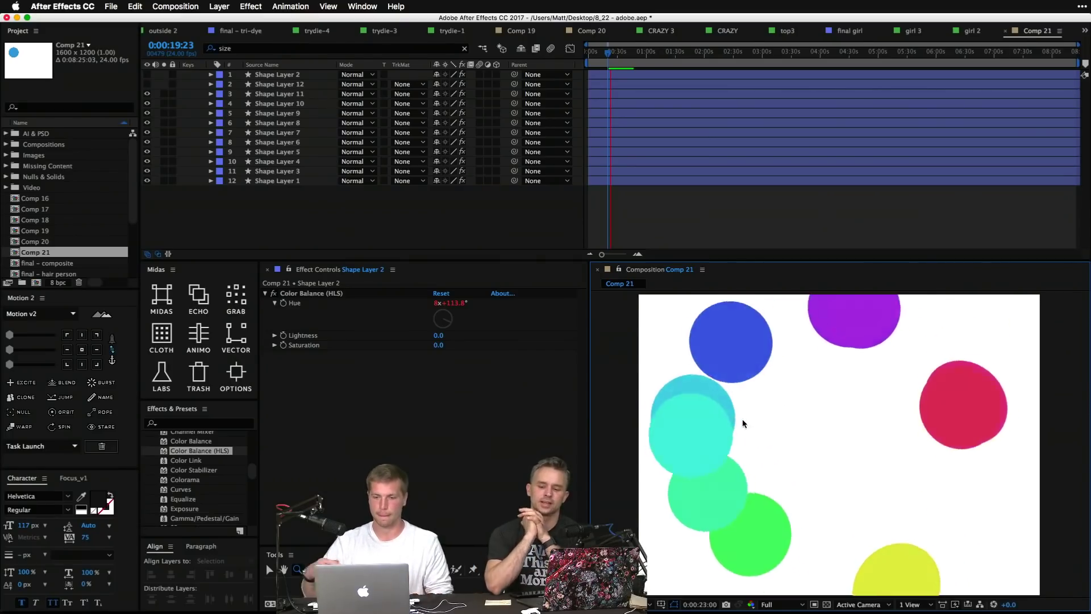
Step: End the work area at about 0:00:34:03, trim Comp 21 to it, and return to the first frame
mouse_move(603, 59)
mouse_down()
mouse_move(764, 59)
mouse_move(622, 57)
mouse_up()
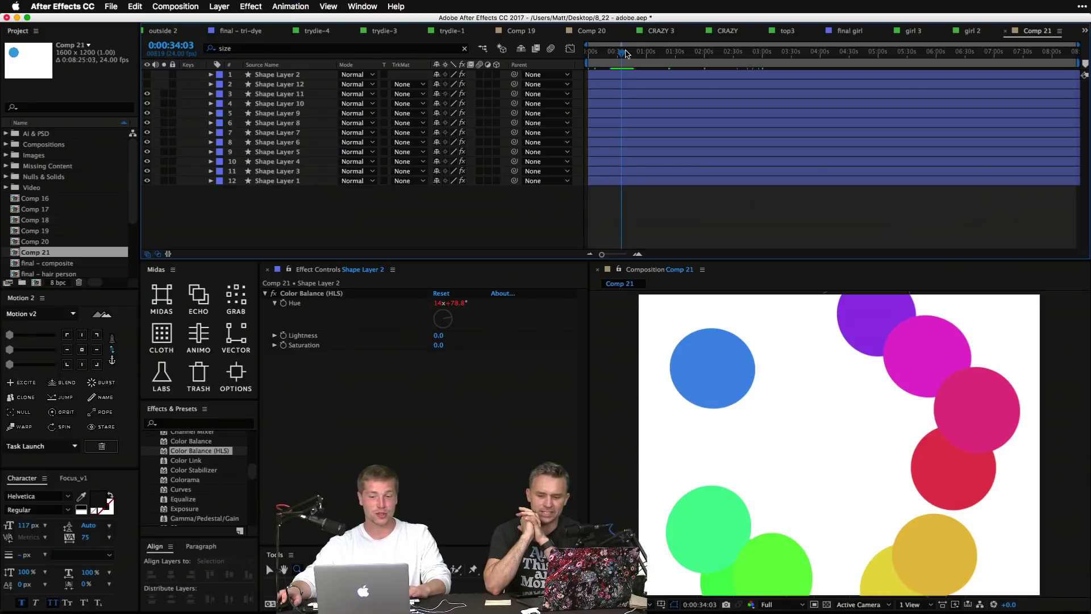
key(n)
right_click(601, 61)
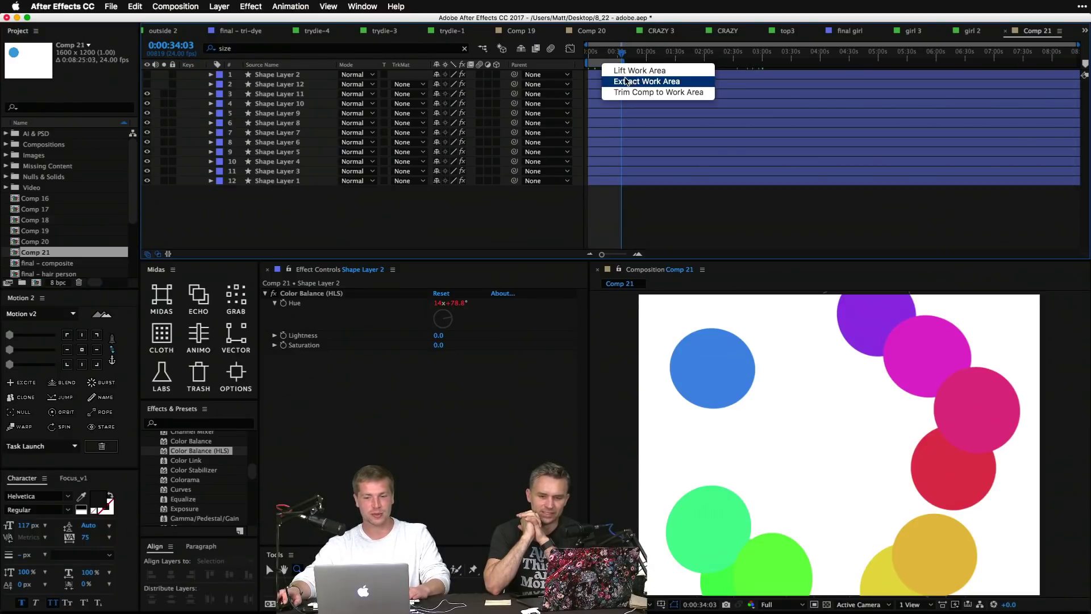
click(639, 95)
key(Home)
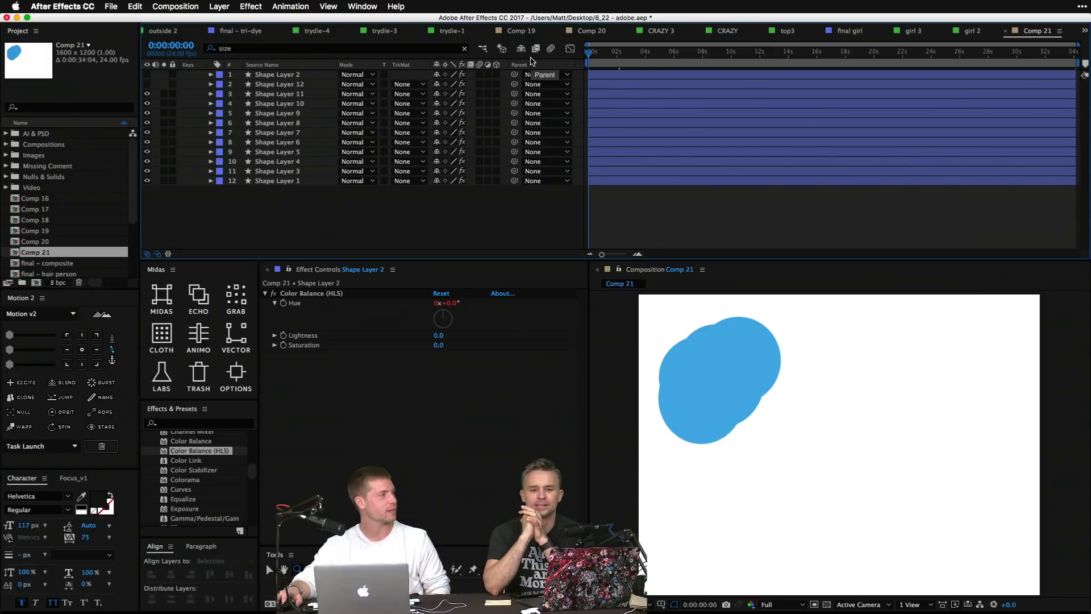
click(794, 104)
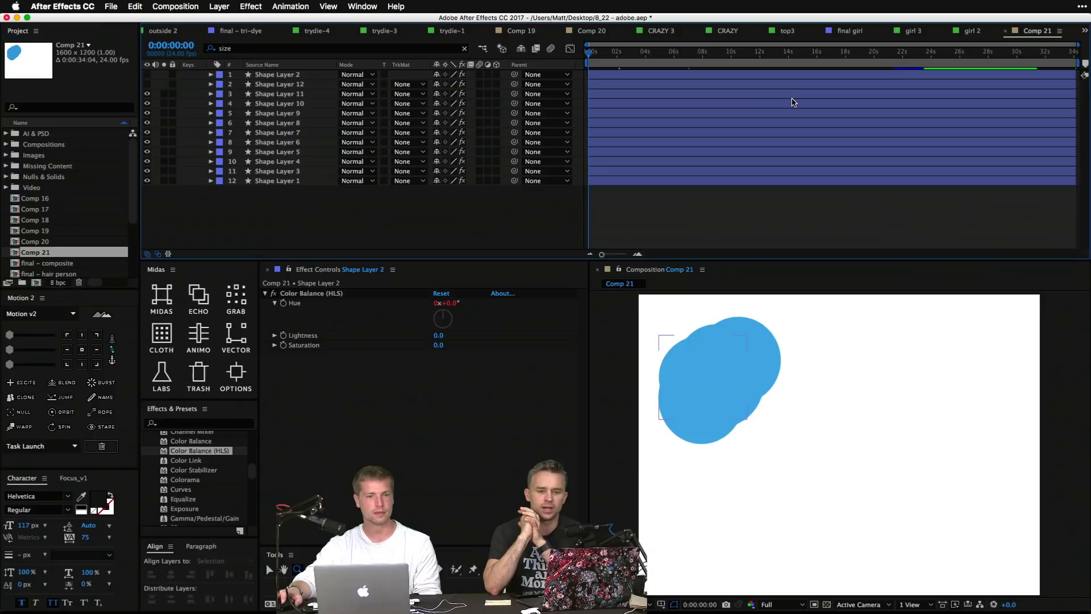
Step: End the work area at 0:00:12:02, trim Comp 21 to it, and return to the first frame
drag(900, 55, 762, 60)
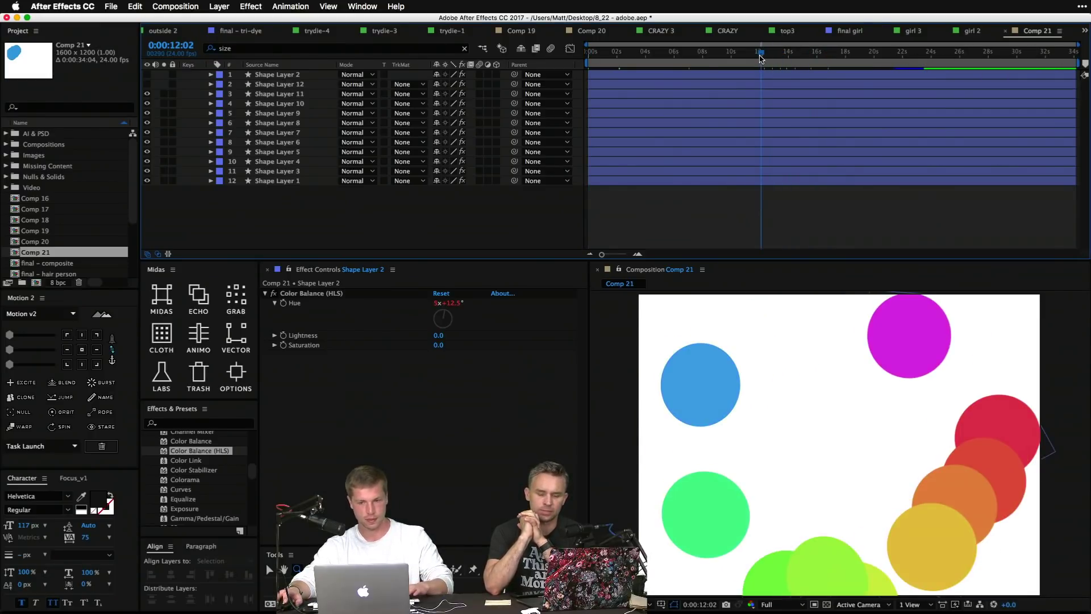
key(n)
right_click(738, 64)
click(763, 92)
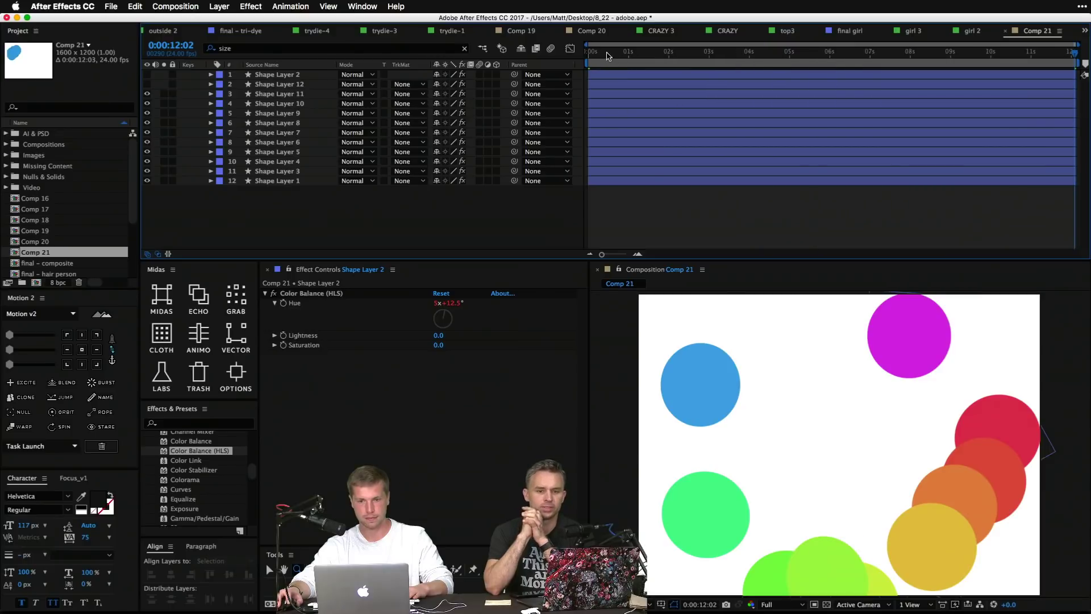
key(Home)
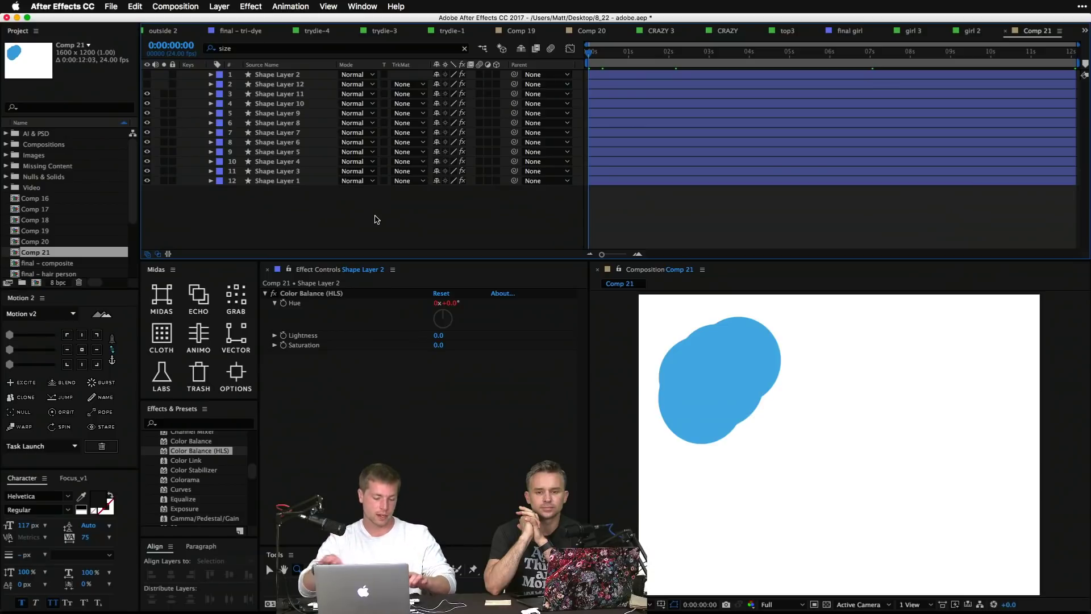
Step: Check the Rotation property on all the shape layers, with every layer collapsed and deselected at the end
key(super+a)
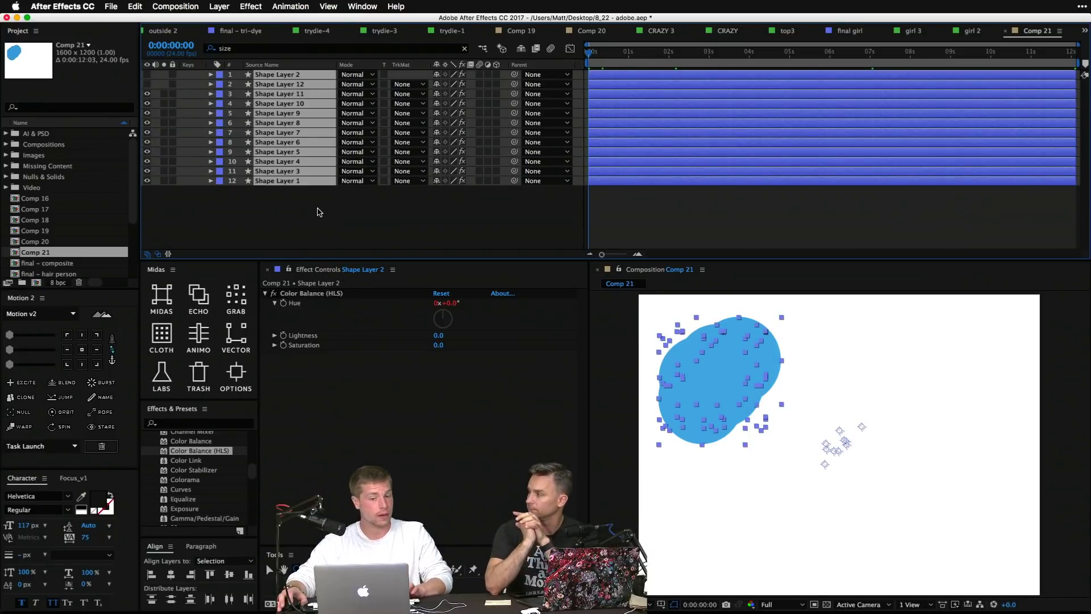
key(r)
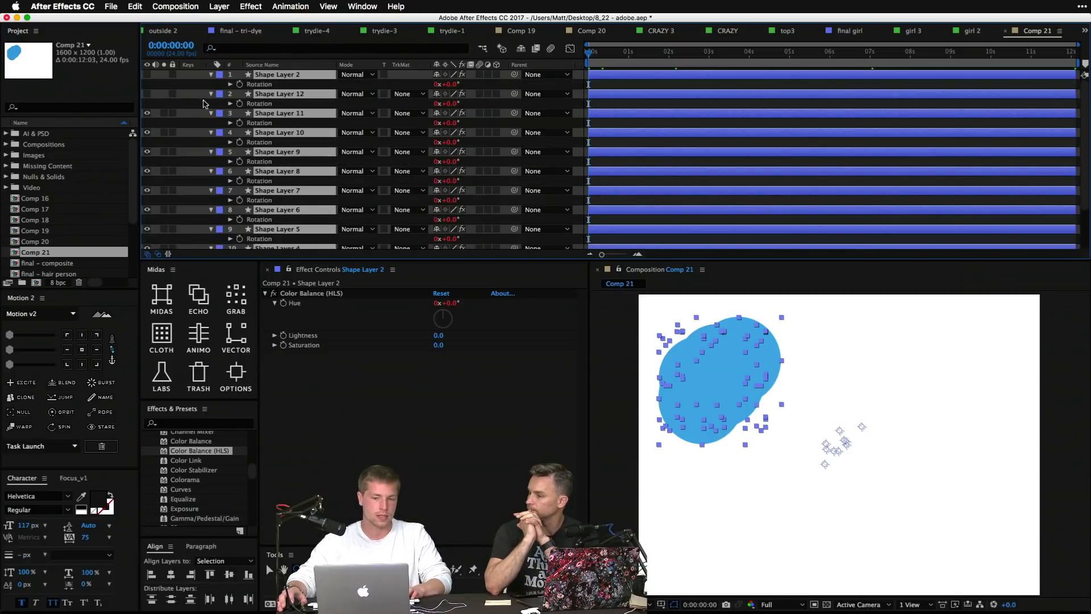
key(r)
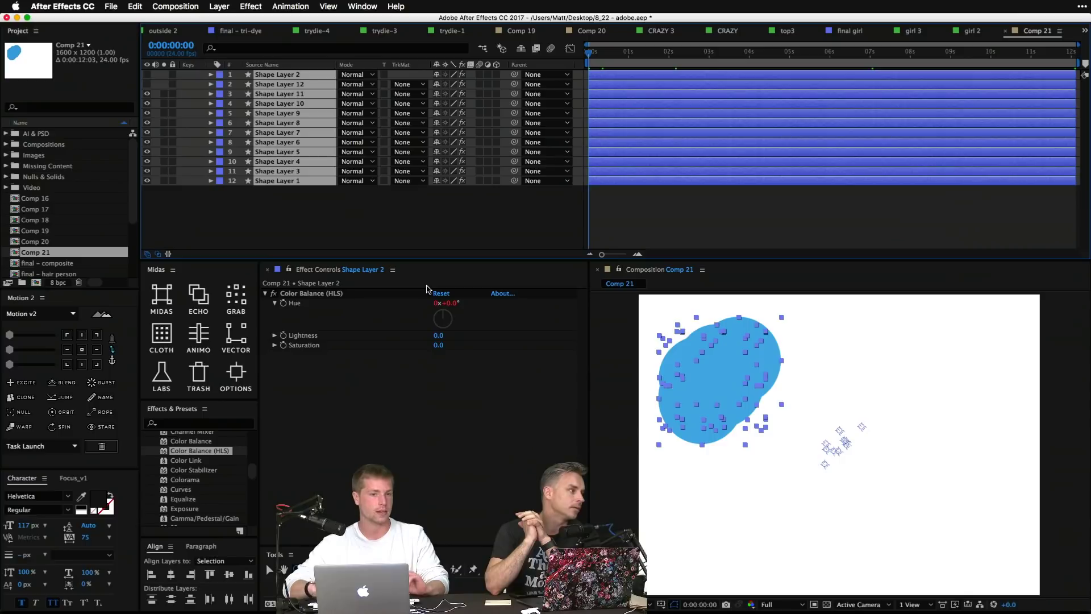
click(297, 195)
Step: Keyframe the ellipse size of Shape Layer 9 from the first frame, enlarging it to about 887 by 915 at 0:00:01:12
click(287, 115)
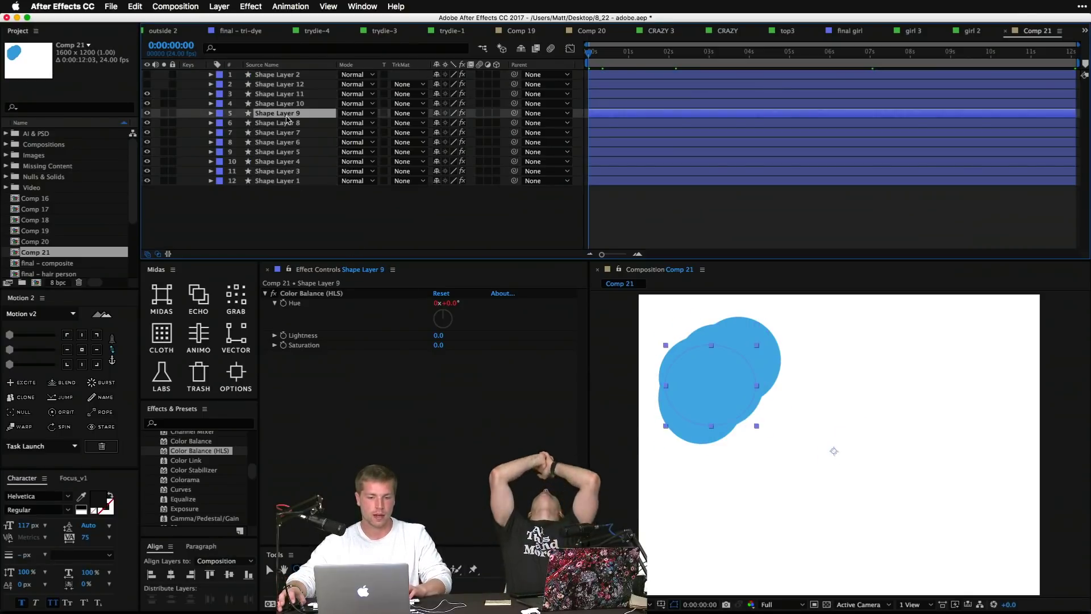
click(271, 50)
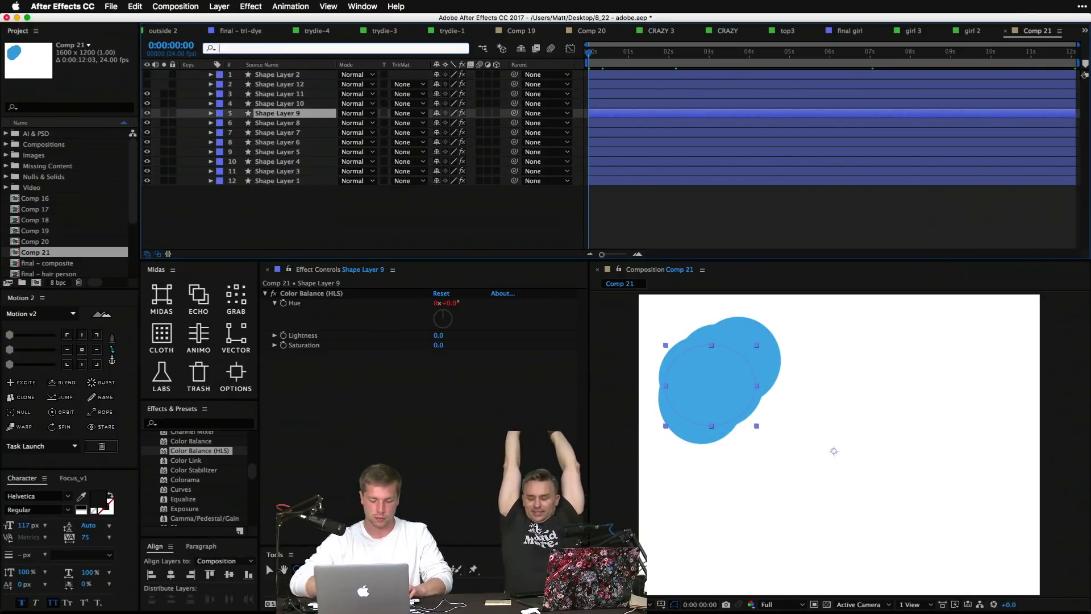
text(size)
key(Return)
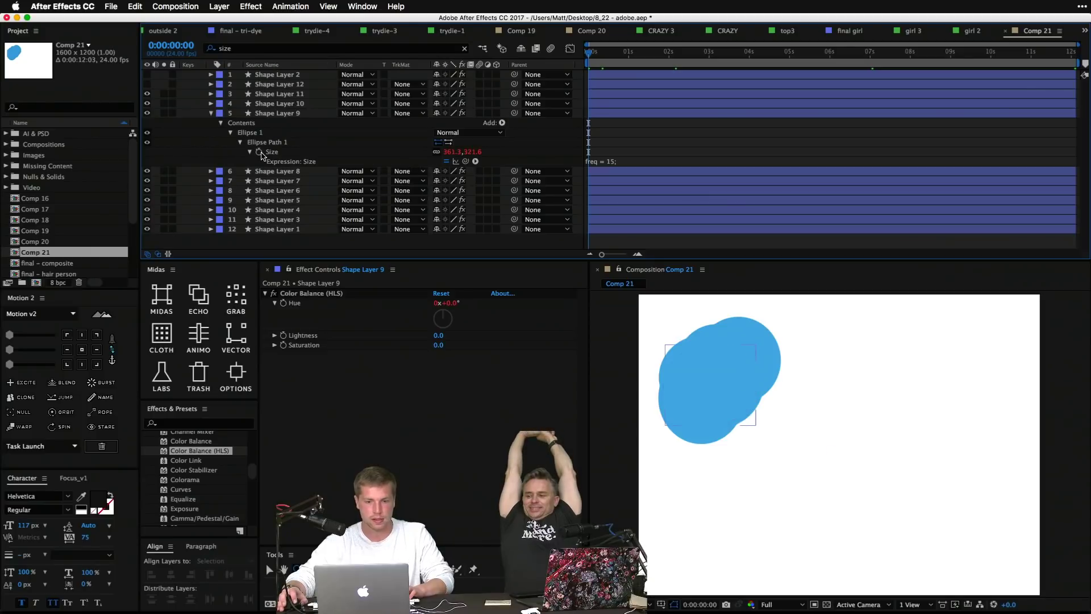
click(337, 149)
click(649, 51)
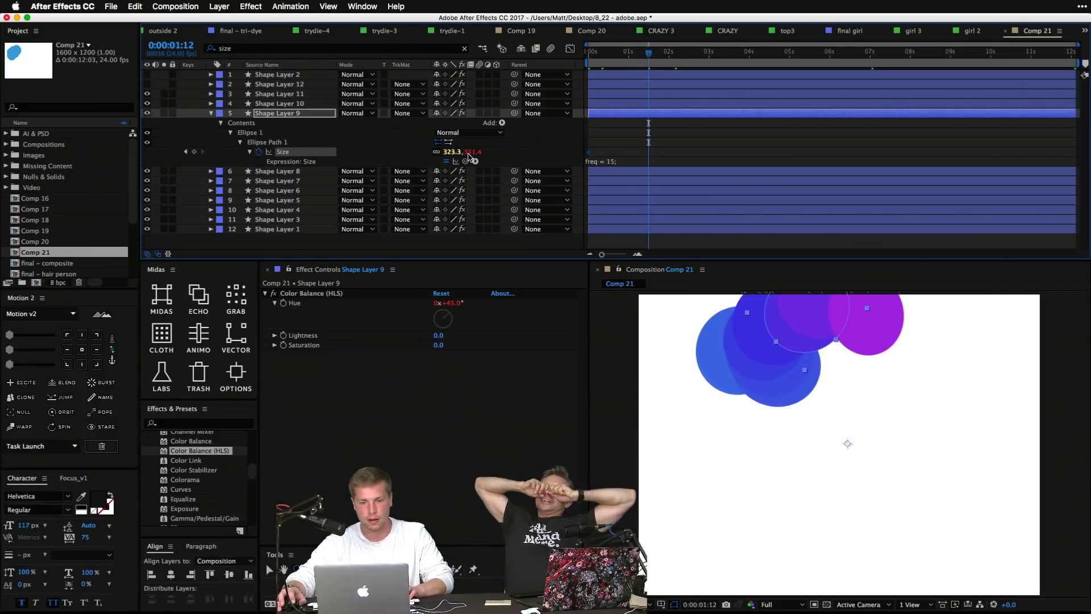
drag(554, 158, 813, 172)
click(536, 138)
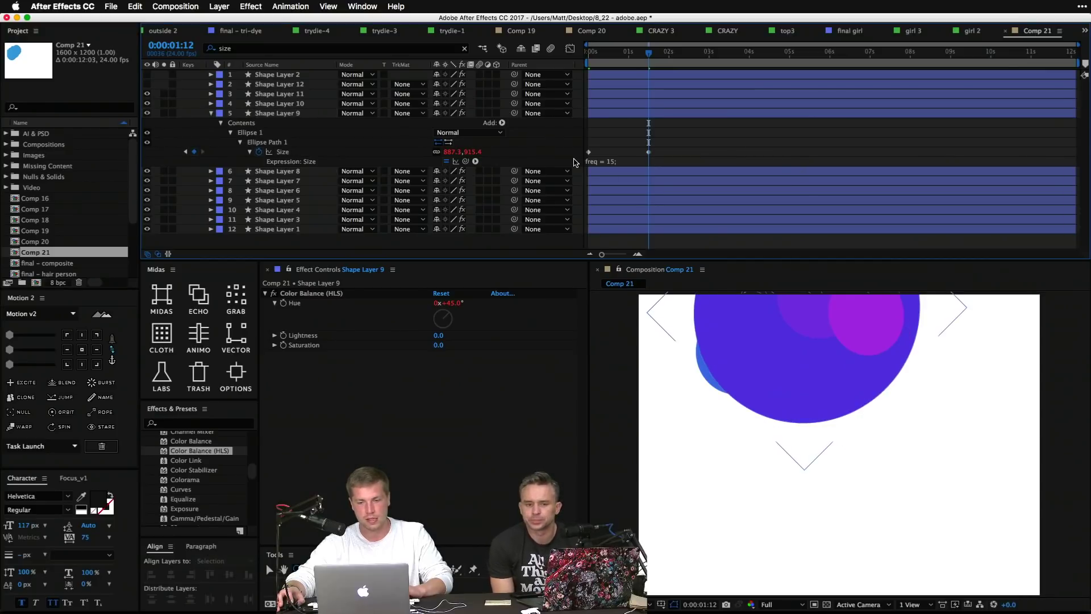
Step: Move Shape Layer 9's second Size keyframe to about 3.4 seconds, ease both keyframes, and preview the growth
key(space)
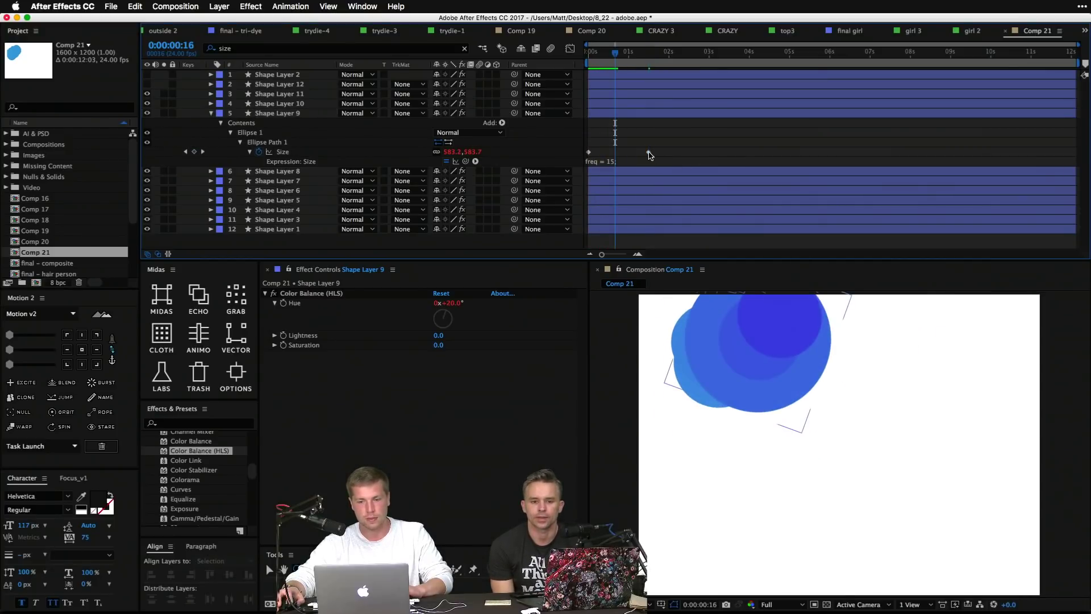
click(648, 152)
drag(751, 149, 586, 158)
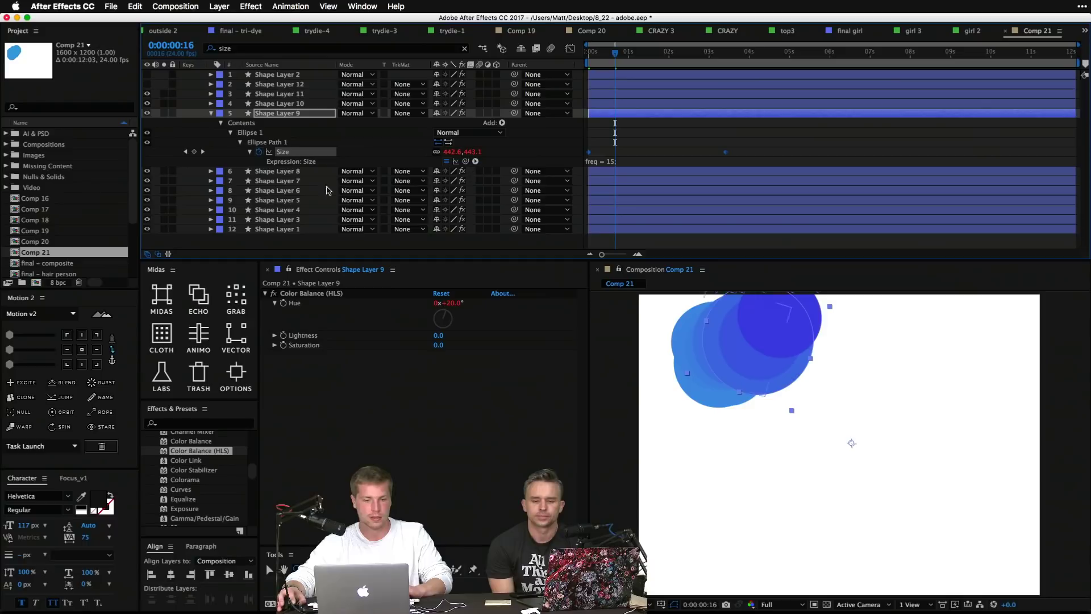
click(646, 139)
key(space)
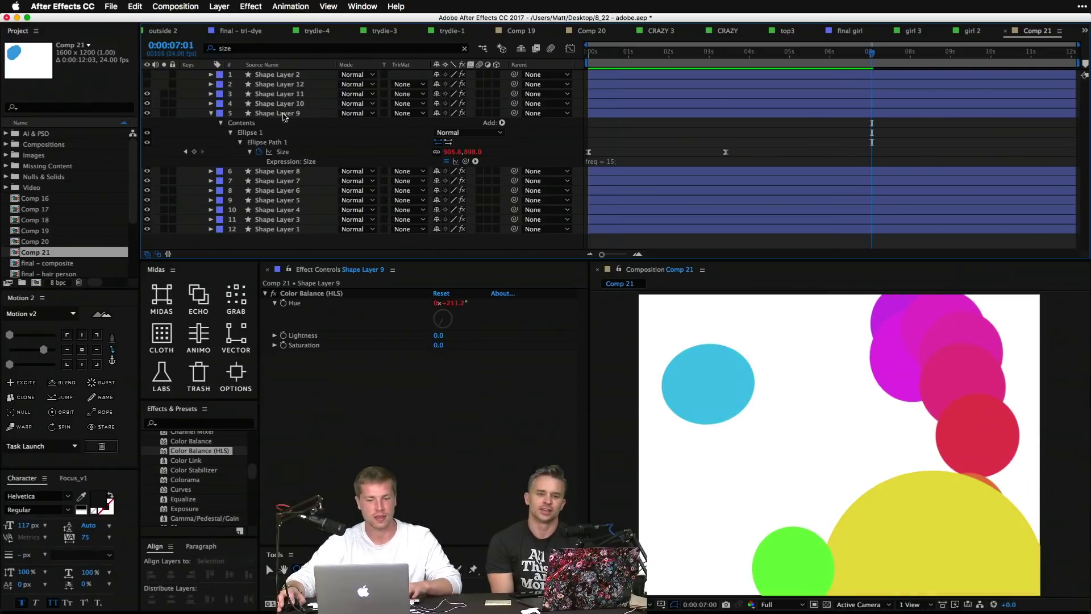
Step: Collapse the properties of Shape Layer 9 and clear the layer selection
click(307, 114)
key(super+a)
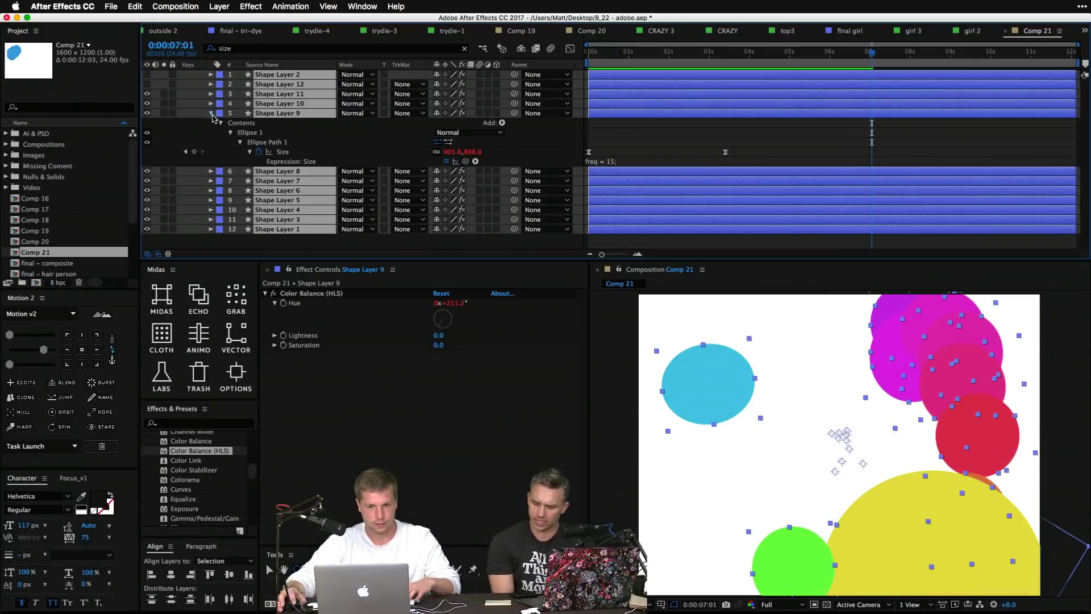
click(212, 114)
click(499, 236)
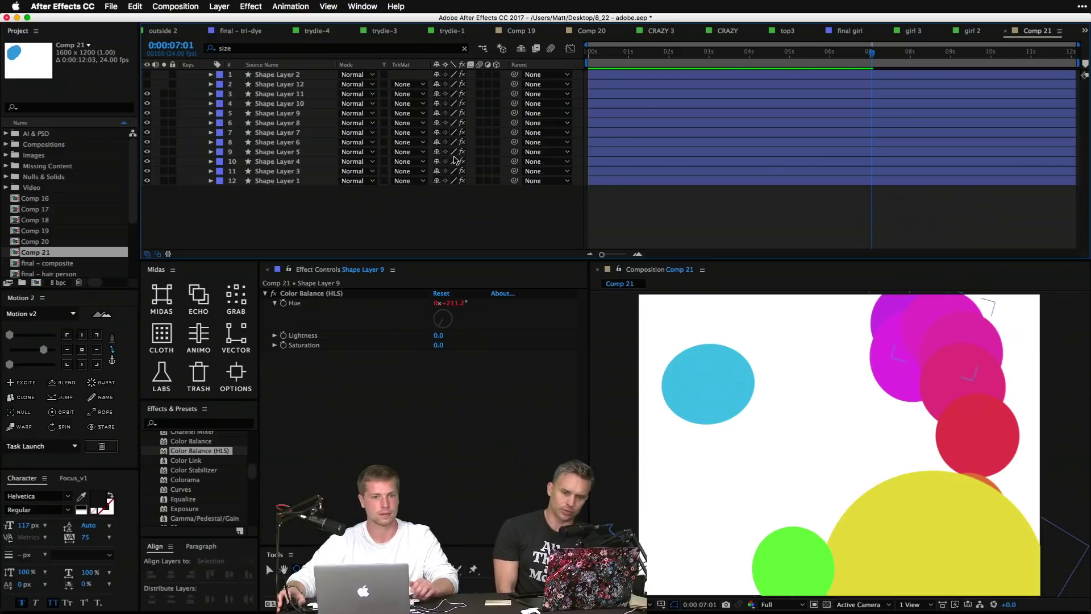
Step: Play back the animation of all the circles from the first frame
key(Home)
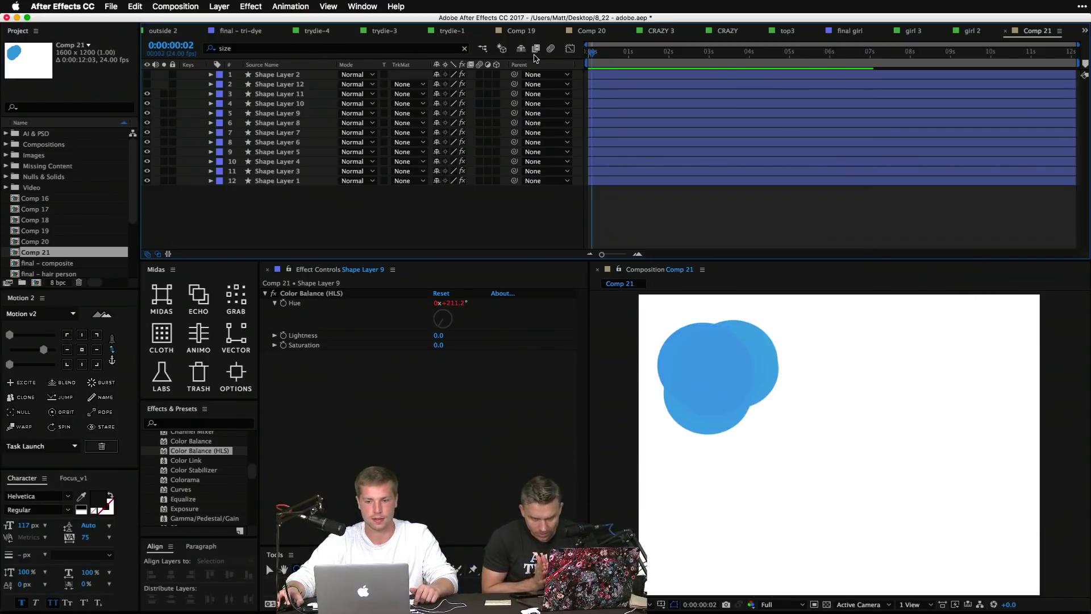
drag(337, 216, 247, 7)
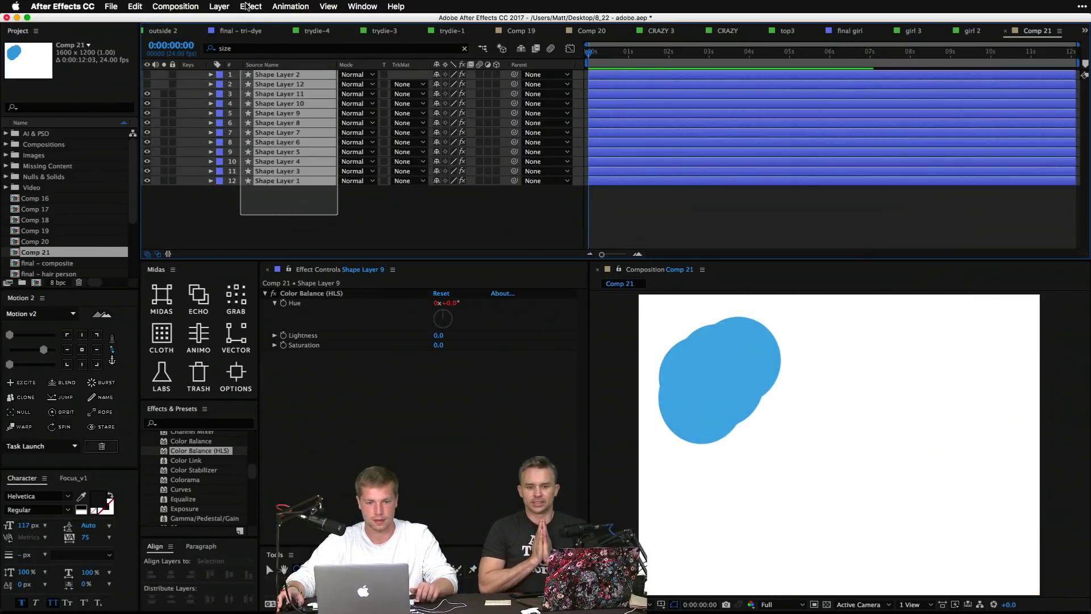
key(space)
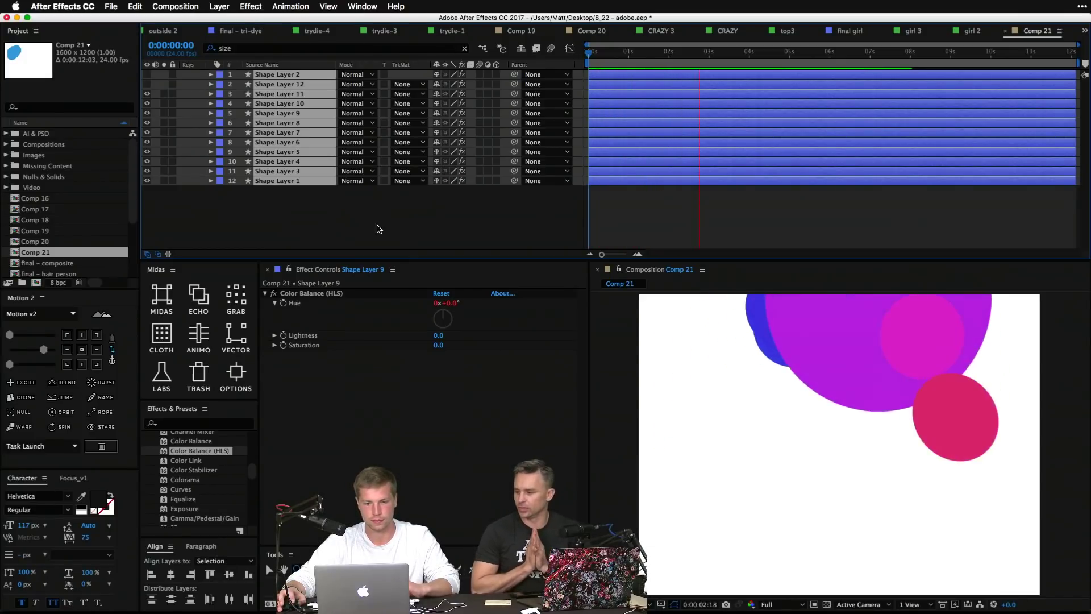
click(320, 221)
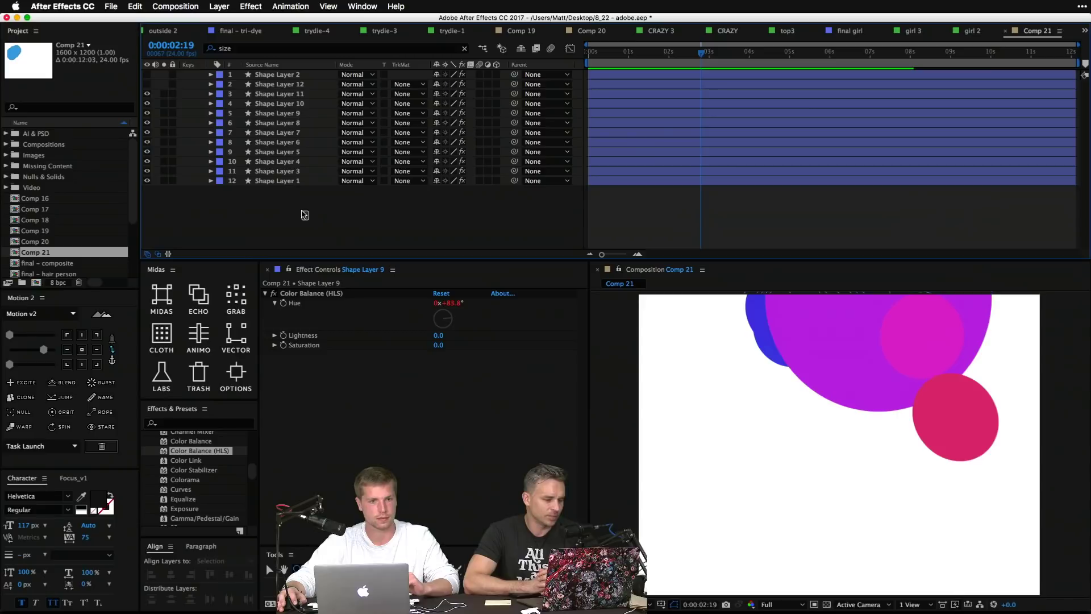
Step: Delete every shape layer except Shape Layer 2, make that layer visible, and start a preview
drag(304, 214, 288, 87)
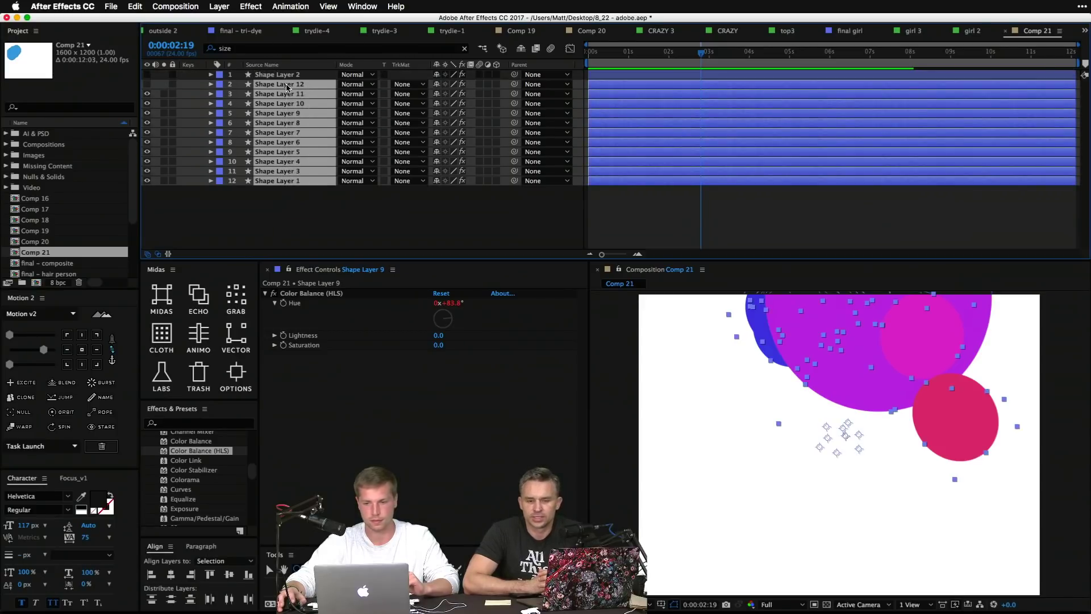
key(Delete)
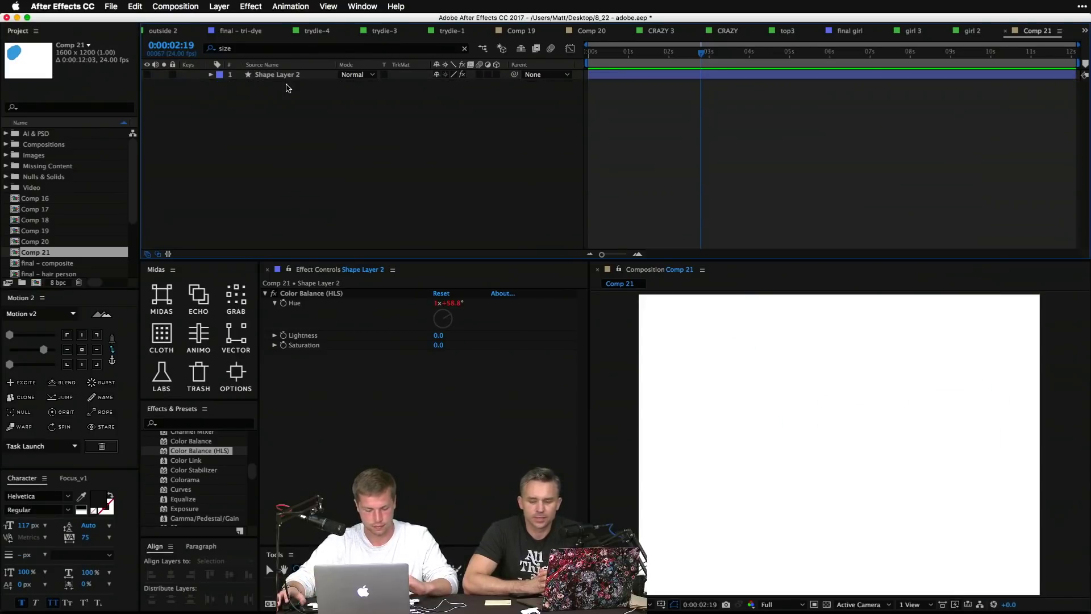
key(space)
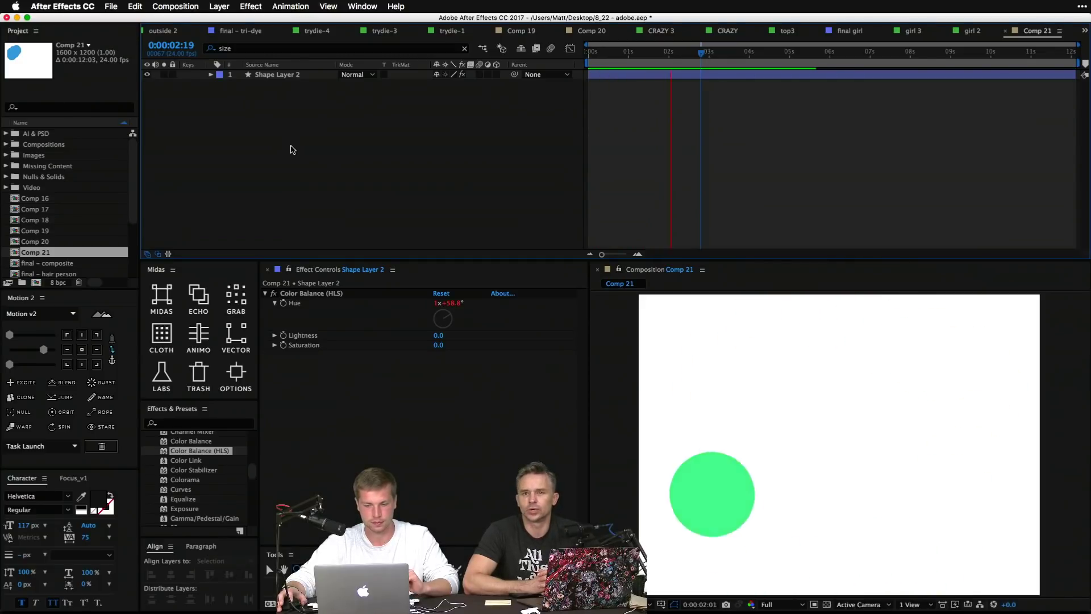
Step: Set the scale of Shape Layer 2 to 50% and check the smaller circle in playback
click(280, 75)
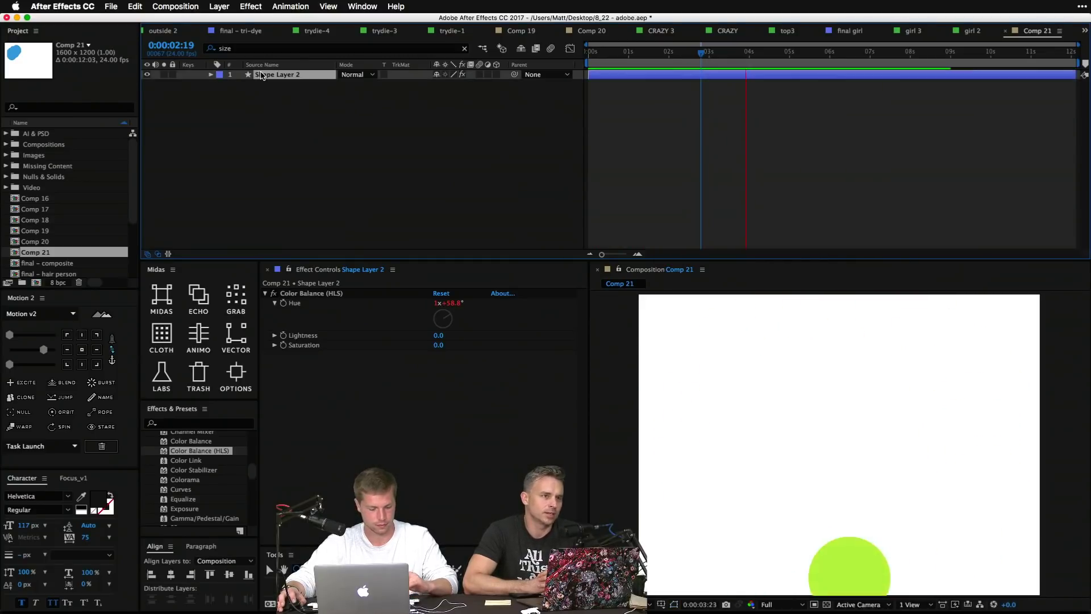
key(s)
drag(450, 90, 424, 91)
click(376, 151)
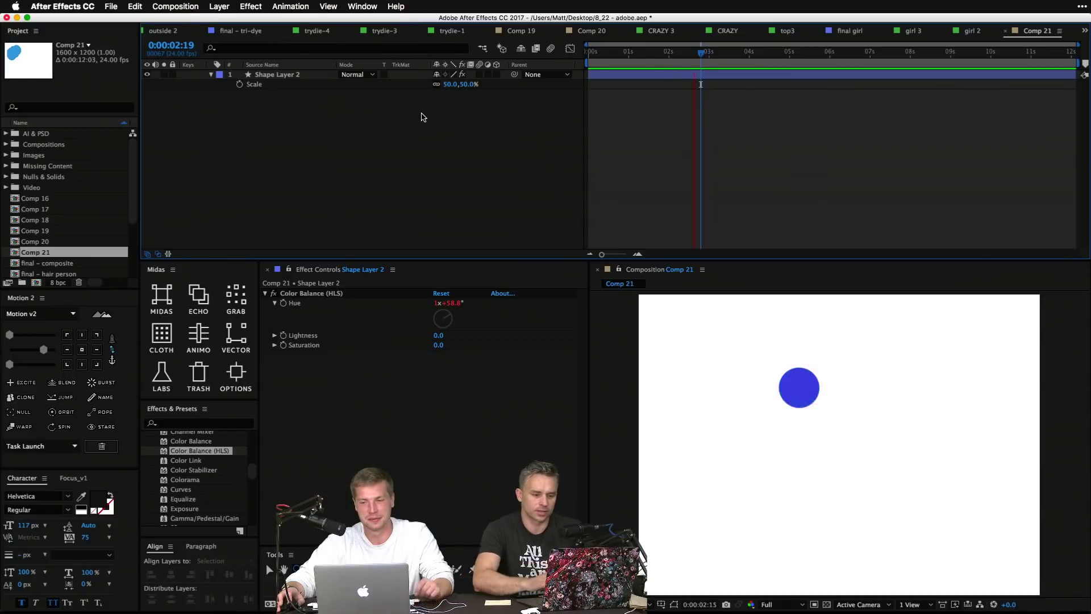
key(space)
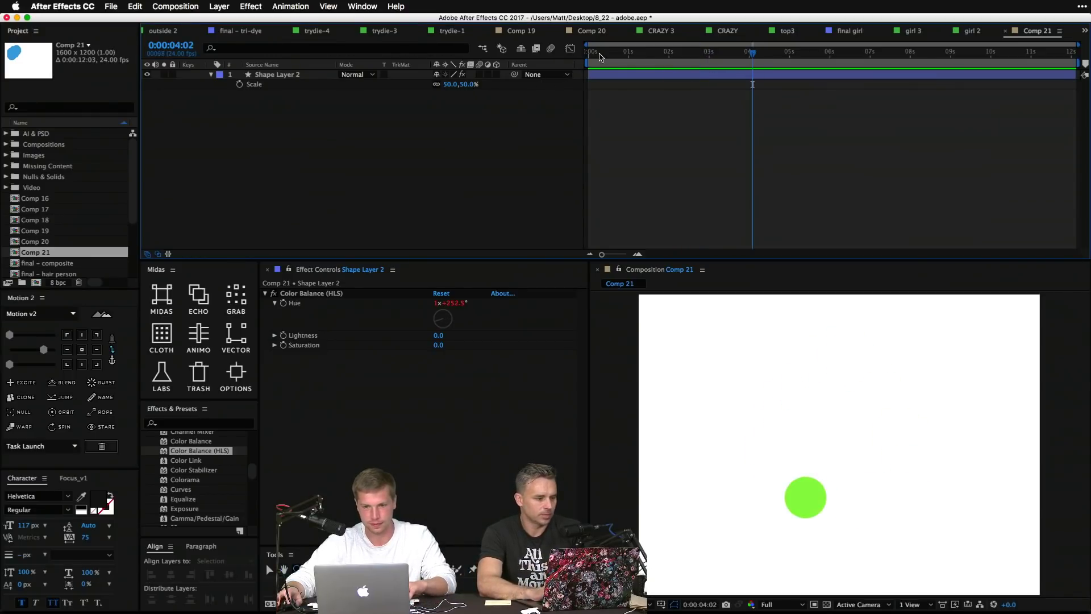
Step: Play back the single circle's motion and colour change several times, with the first frame shown at the end
key(space)
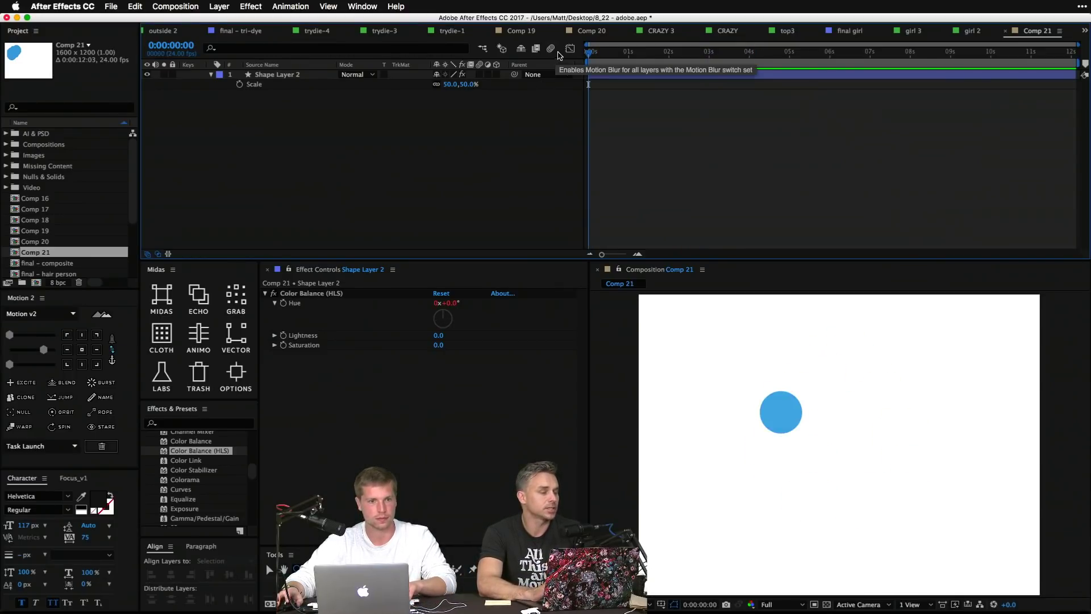
click(532, 86)
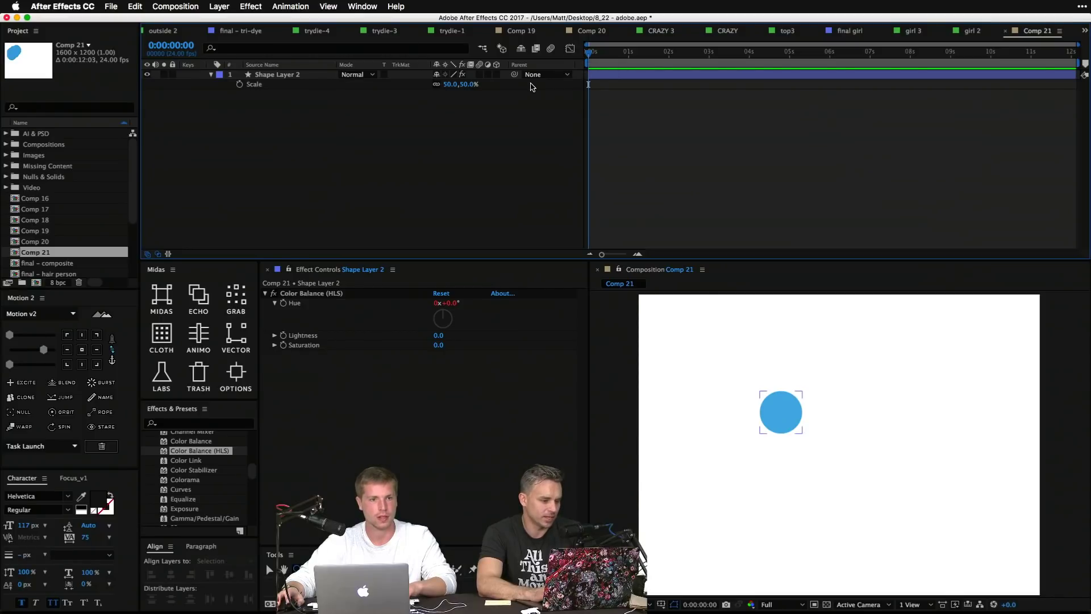
click(599, 100)
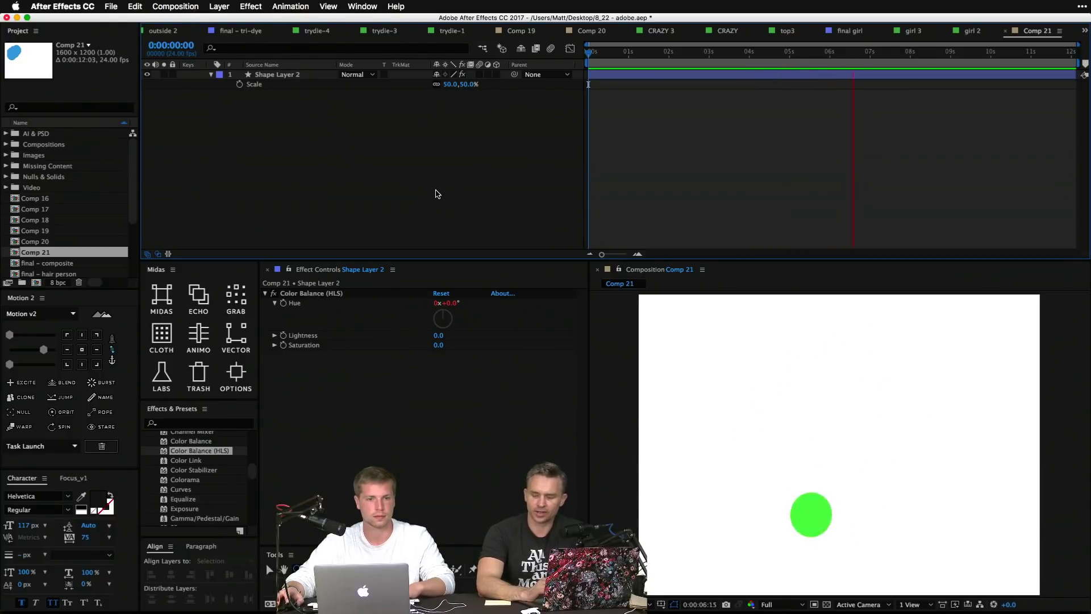
key(space)
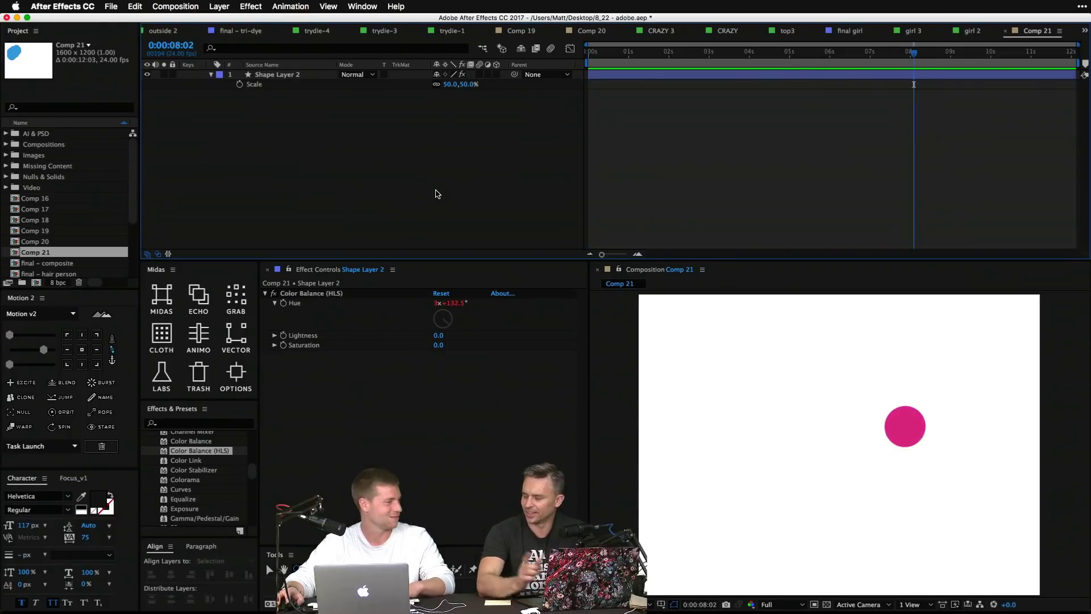
key(space)
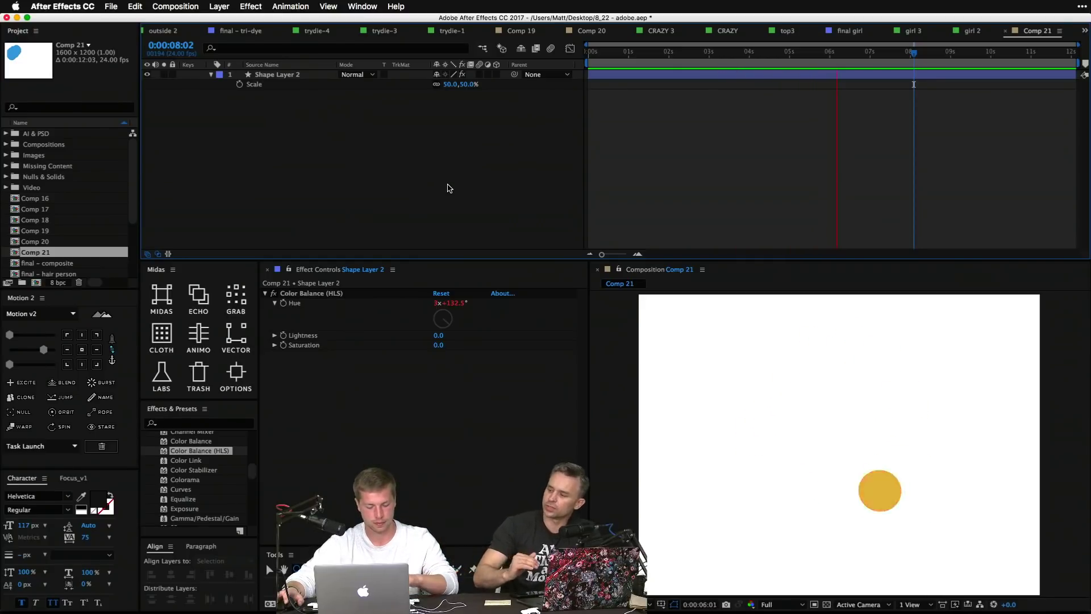
key(space)
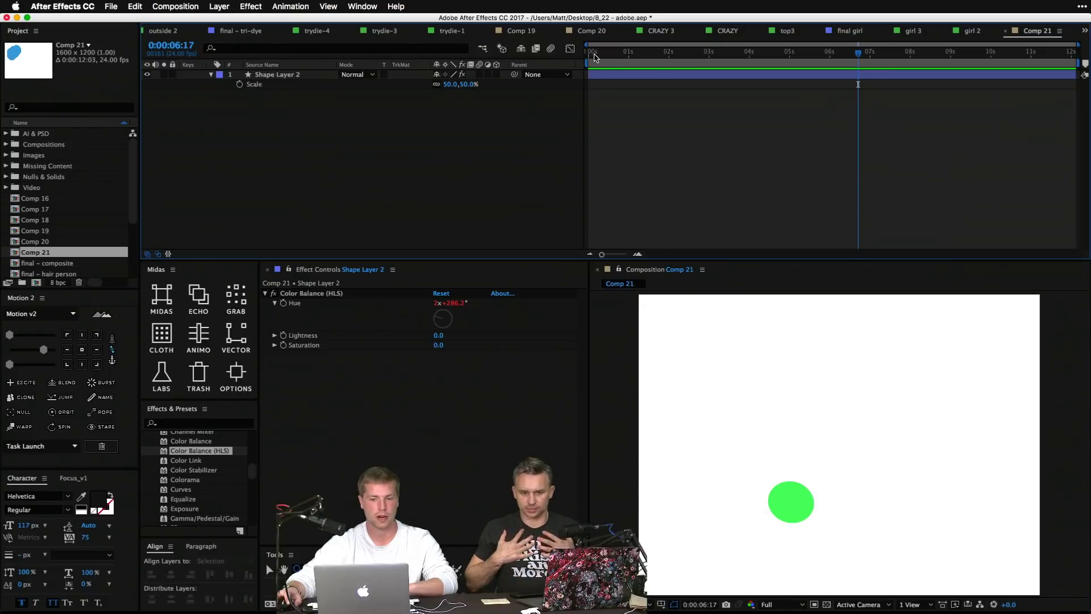
key(Home)
click(281, 94)
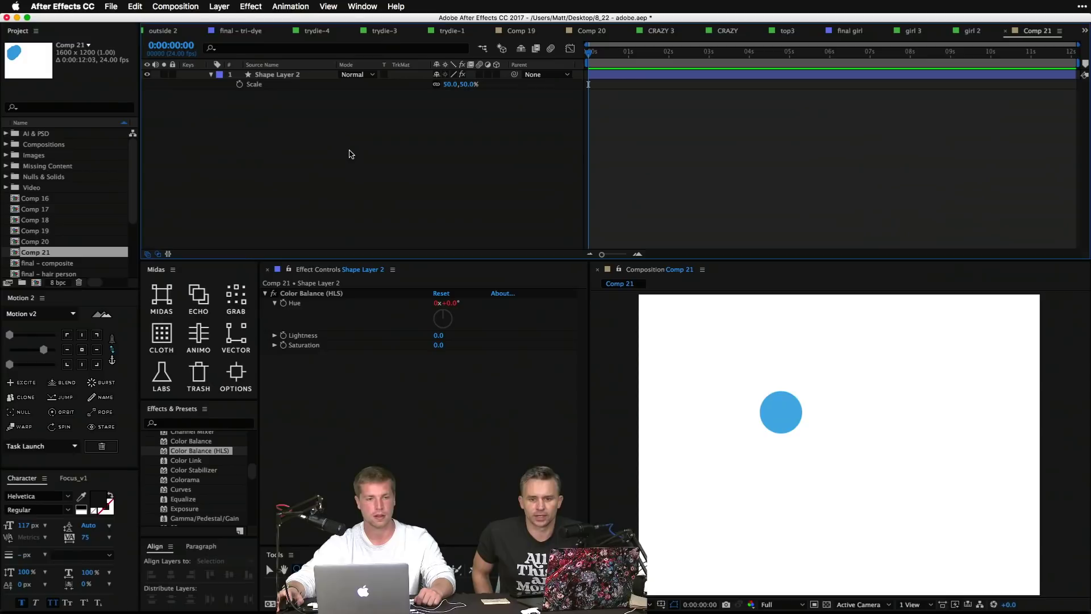
Step: Switch to the begin-code.jsx script in Coda
key(ctrl+Up)
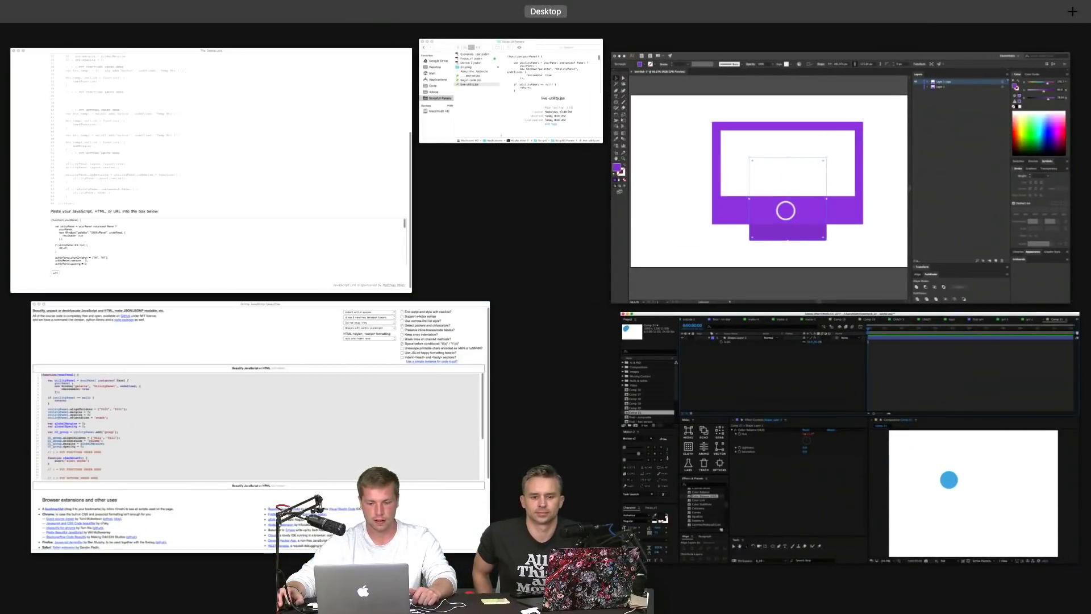
key(ctrl+Up)
key(ctrl+Right)
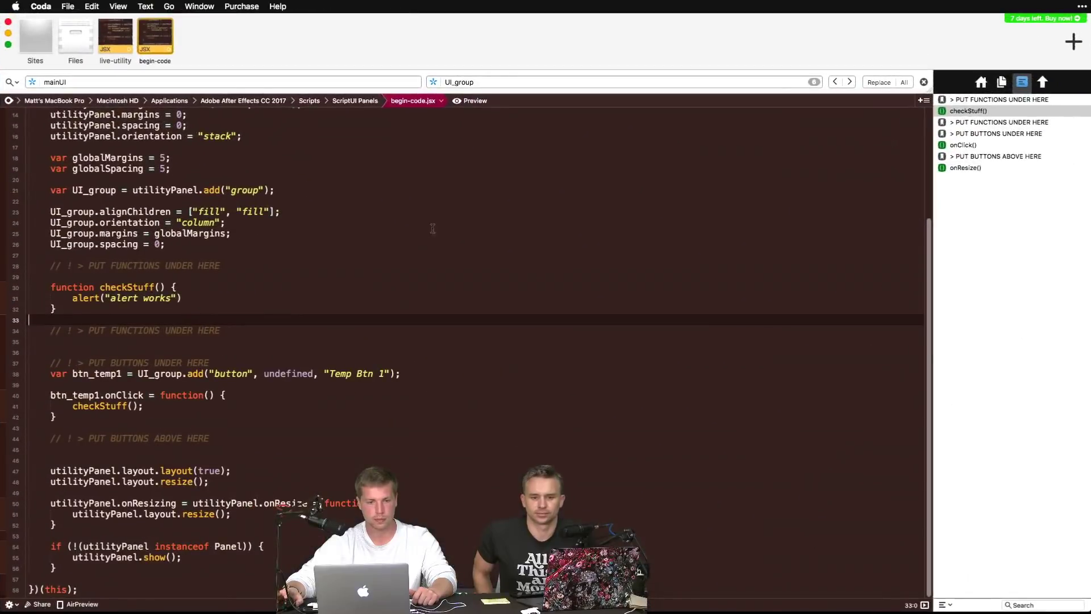
Step: Look through begin-code.jsx from the panel definition to the closing call, including the function and button placeholder sections
click(416, 236)
scroll(390, 251, up, 5)
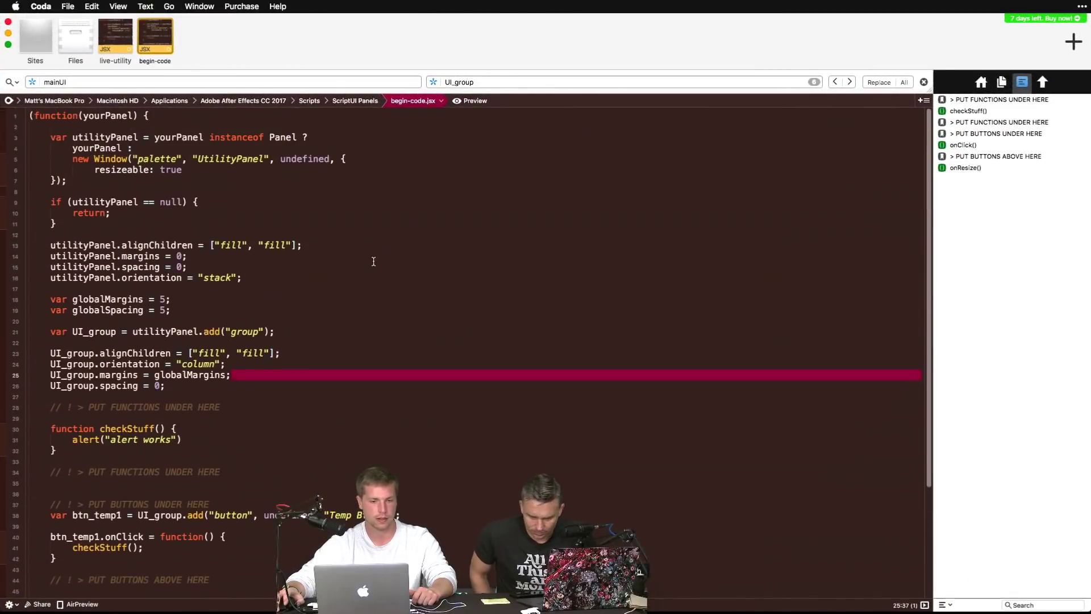
scroll(385, 268, down, 5)
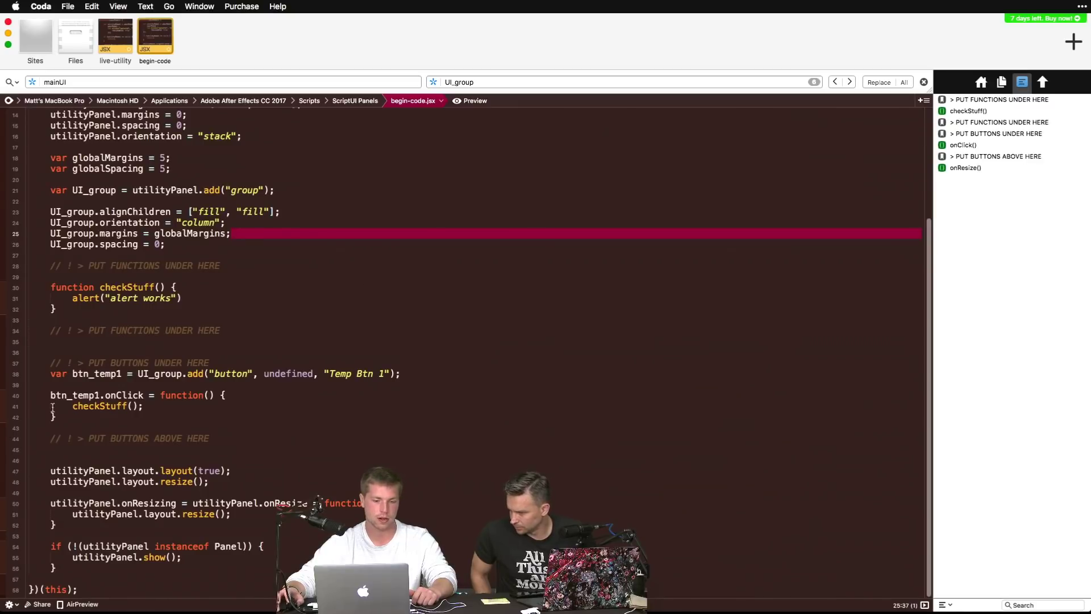
drag(78, 595, 51, 105)
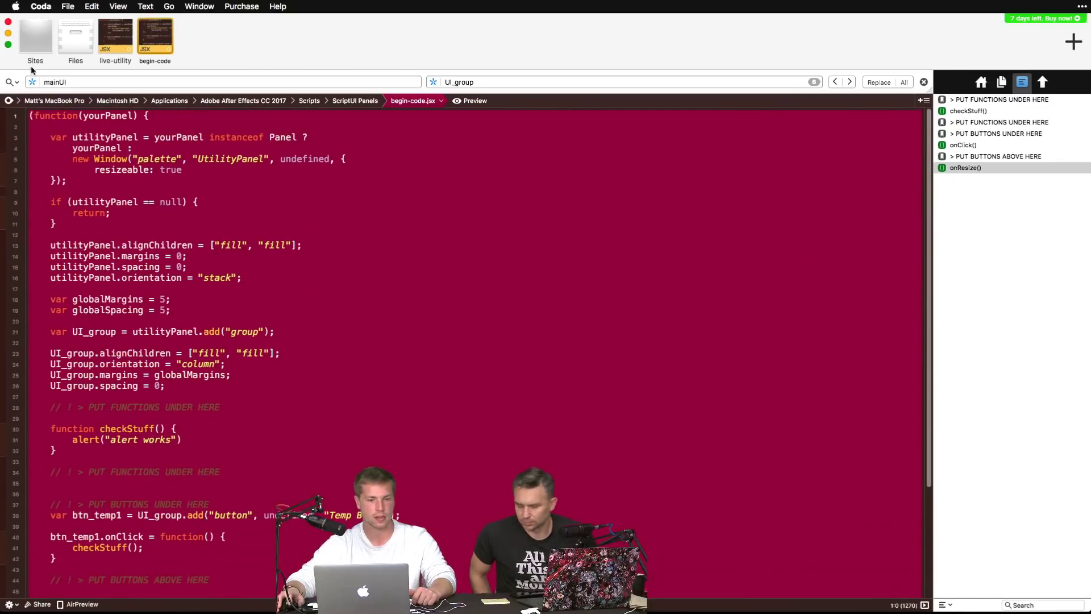
click(390, 258)
scroll(301, 299, down, 3)
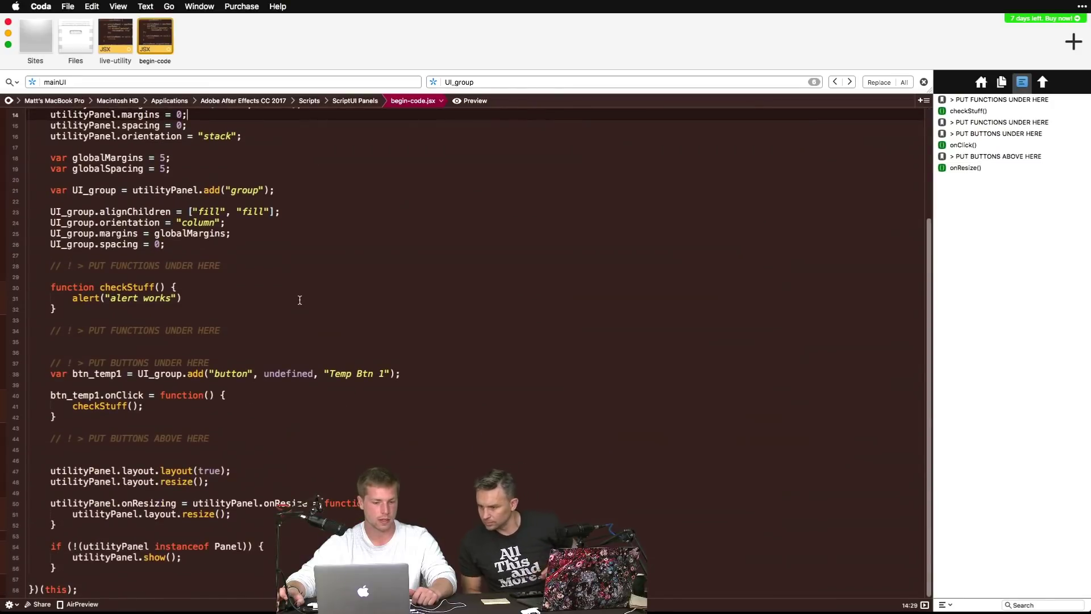
scroll(178, 361, up, 5)
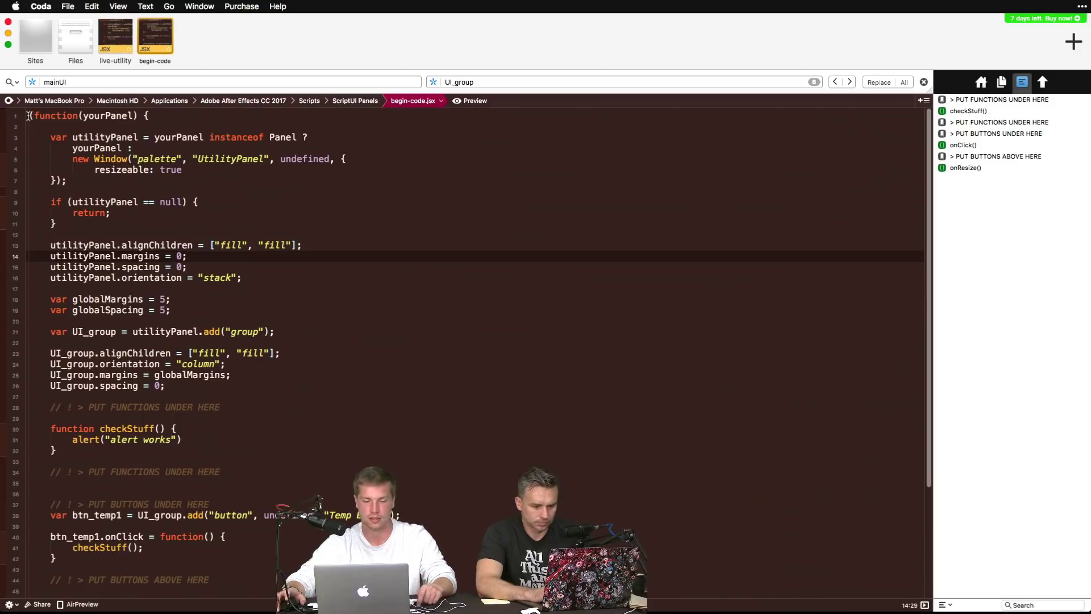
click(300, 280)
scroll(300, 278, down, 5)
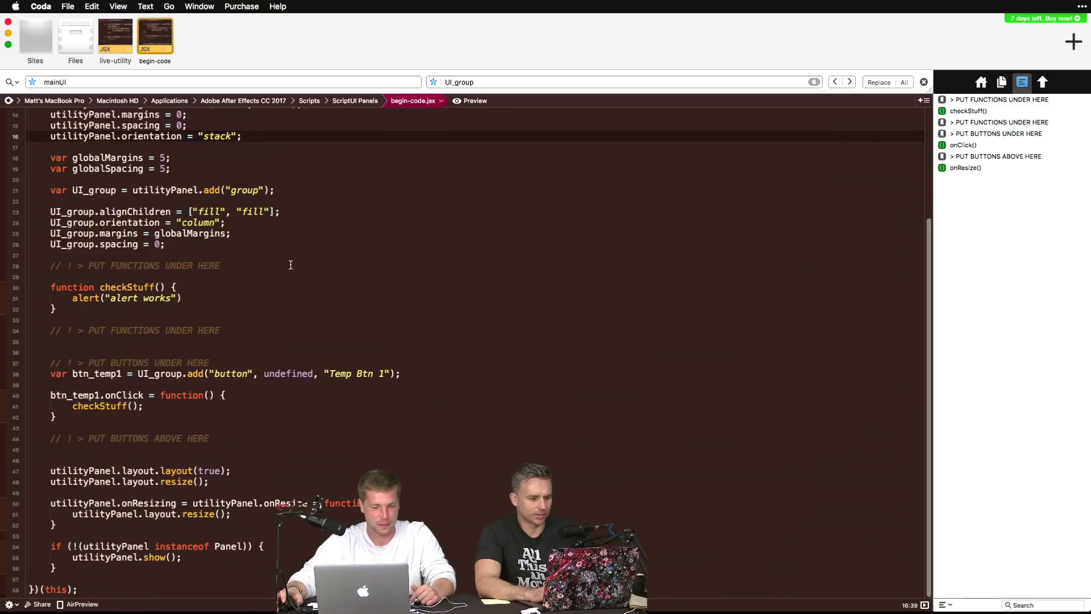
click(91, 344)
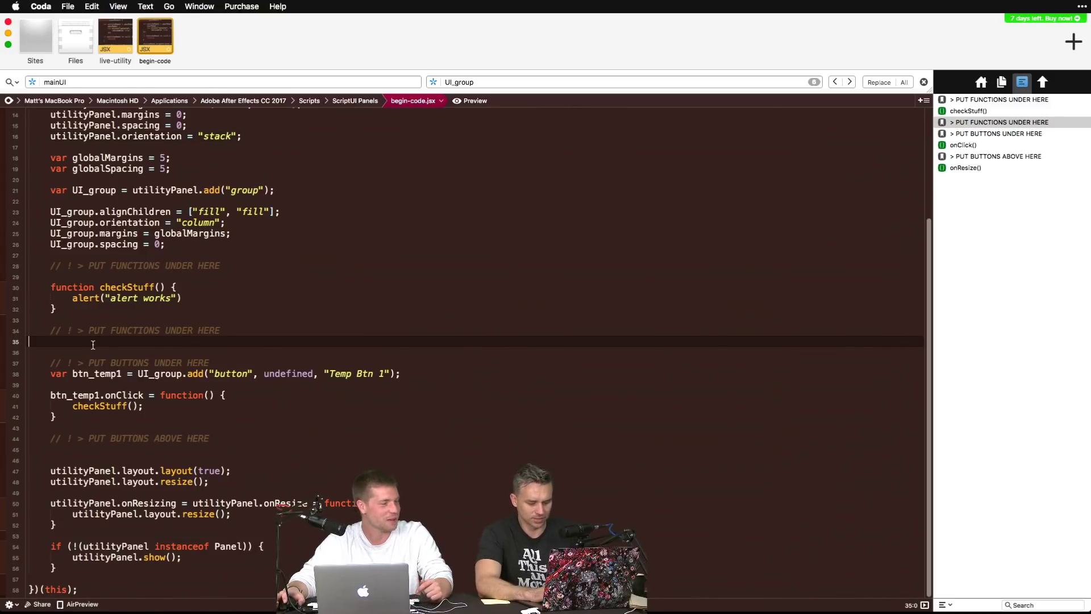
scroll(88, 320, up, 5)
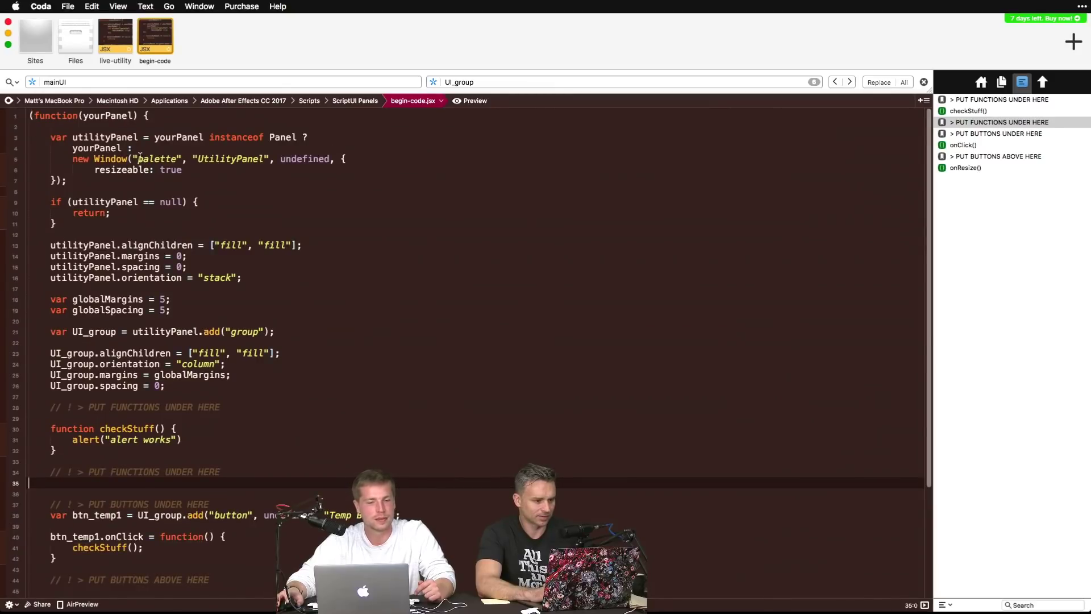
click(457, 171)
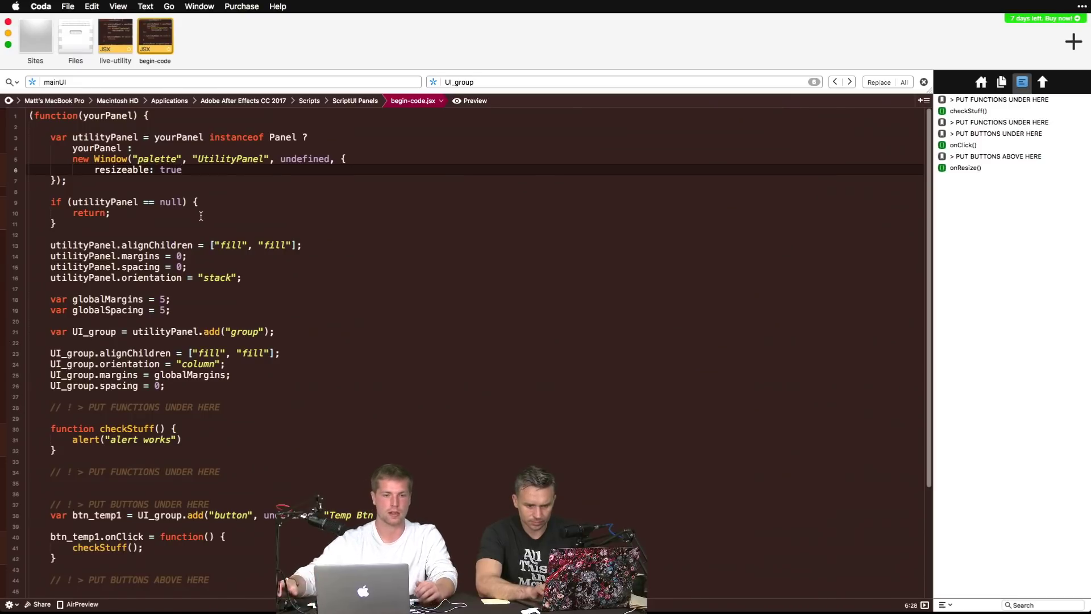
click(460, 222)
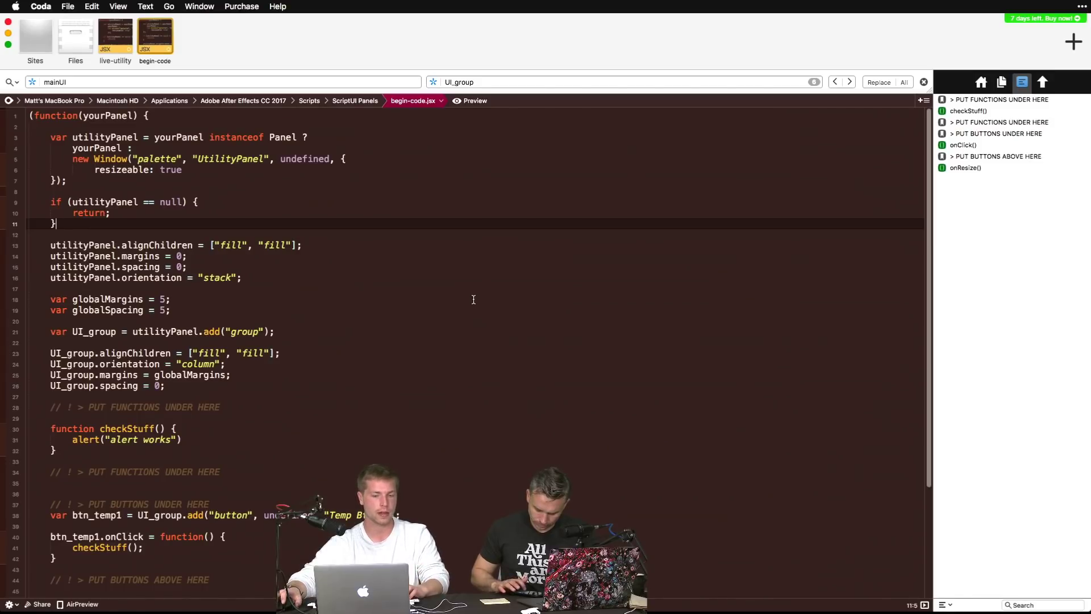
Step: Switch to After Effects and quit it without saving the changes to the project
key(ctrl+Up)
click(528, 210)
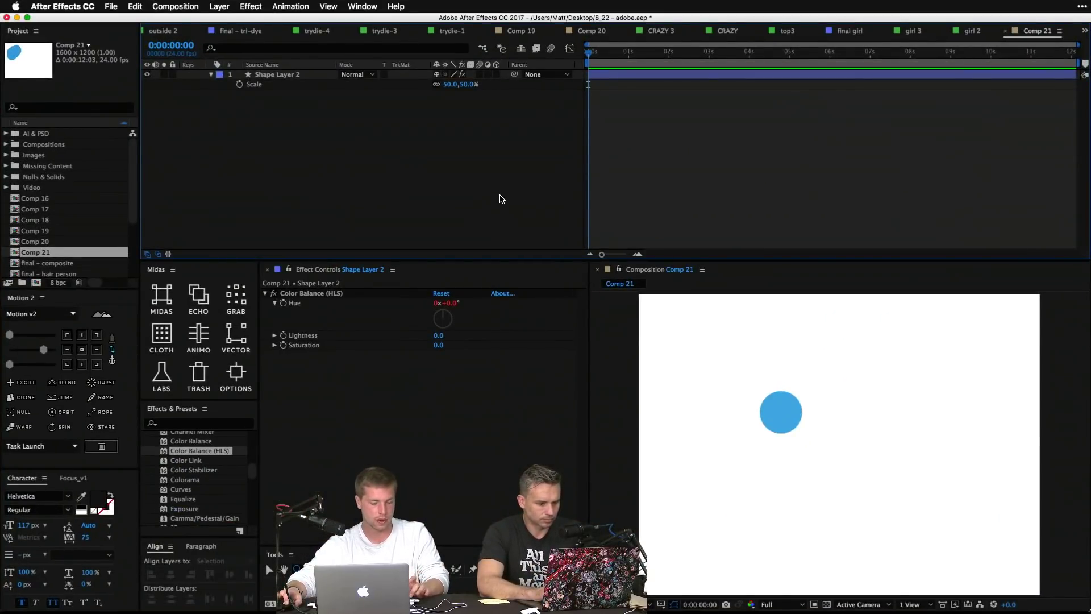
key(super+q)
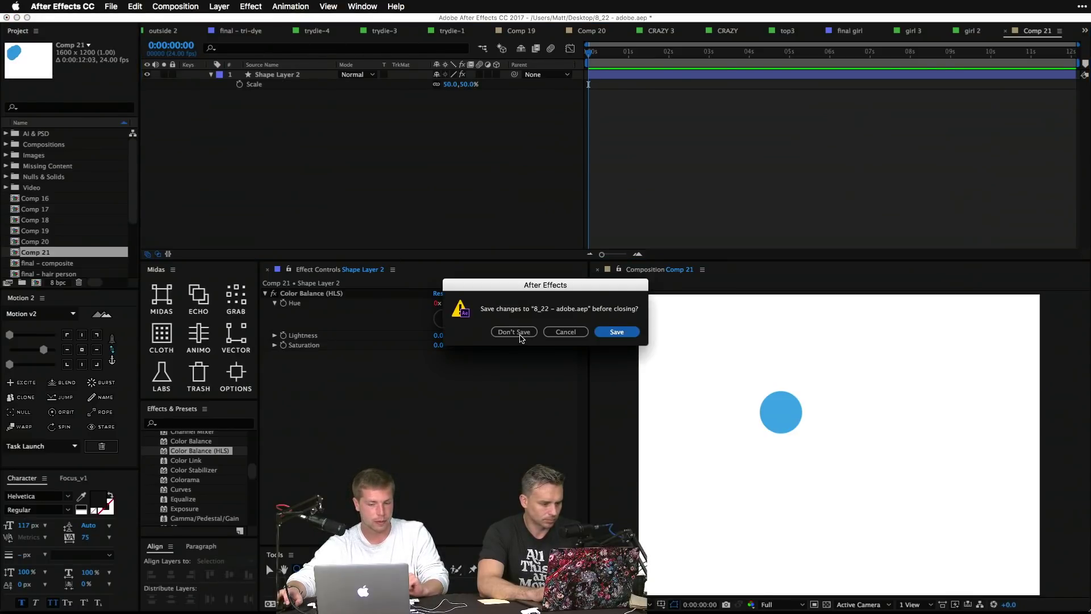
click(514, 332)
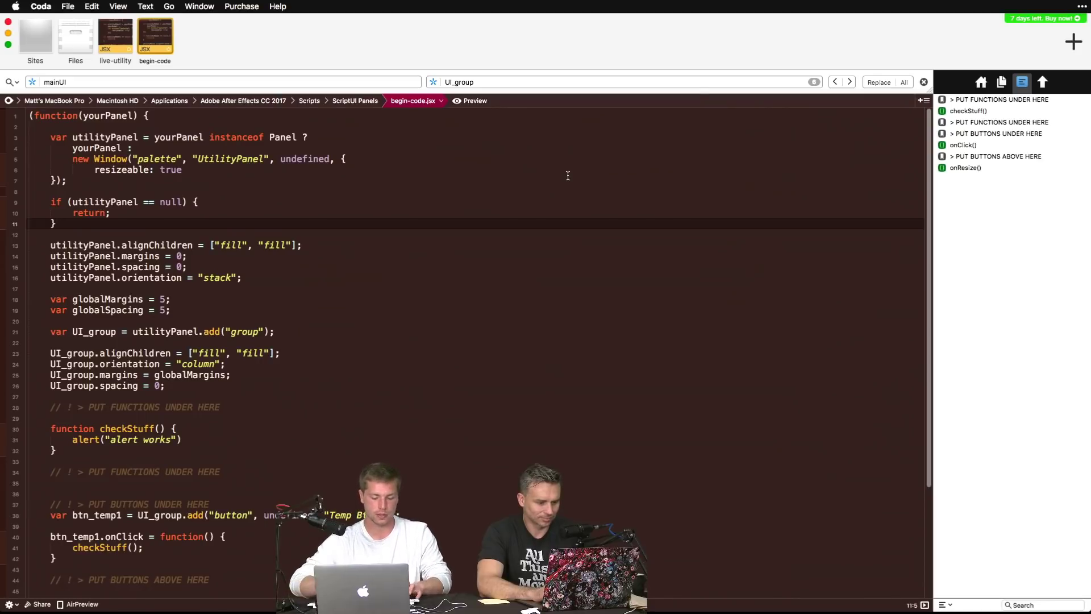
Step: Open a blank TextEdit document, move its window around over the script, and close it to return to Coda
key(super+space)
text(text)
key(Return)
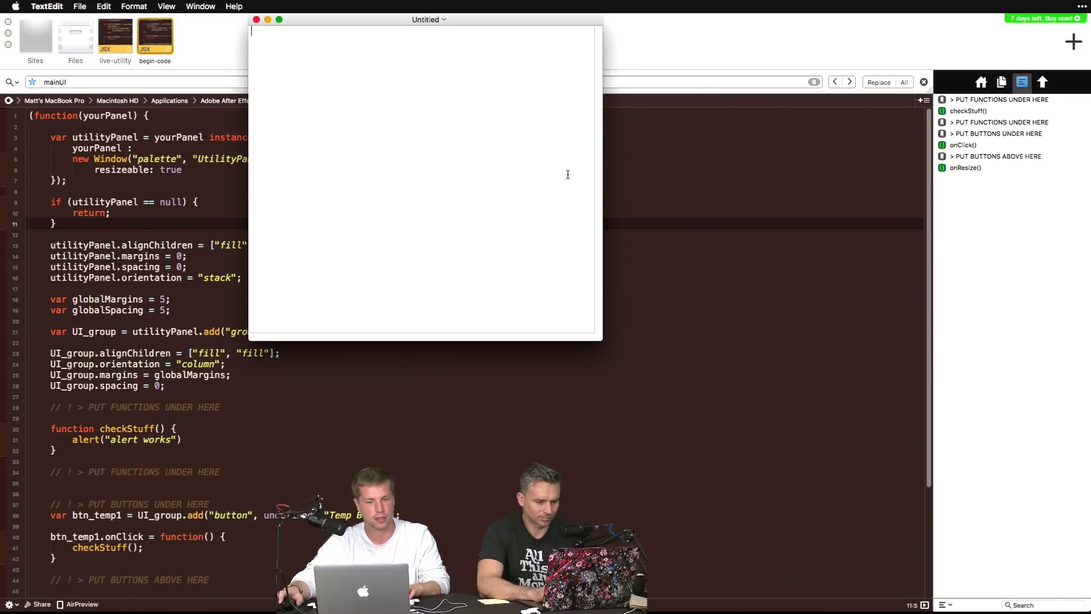
drag(427, 24, 353, 76)
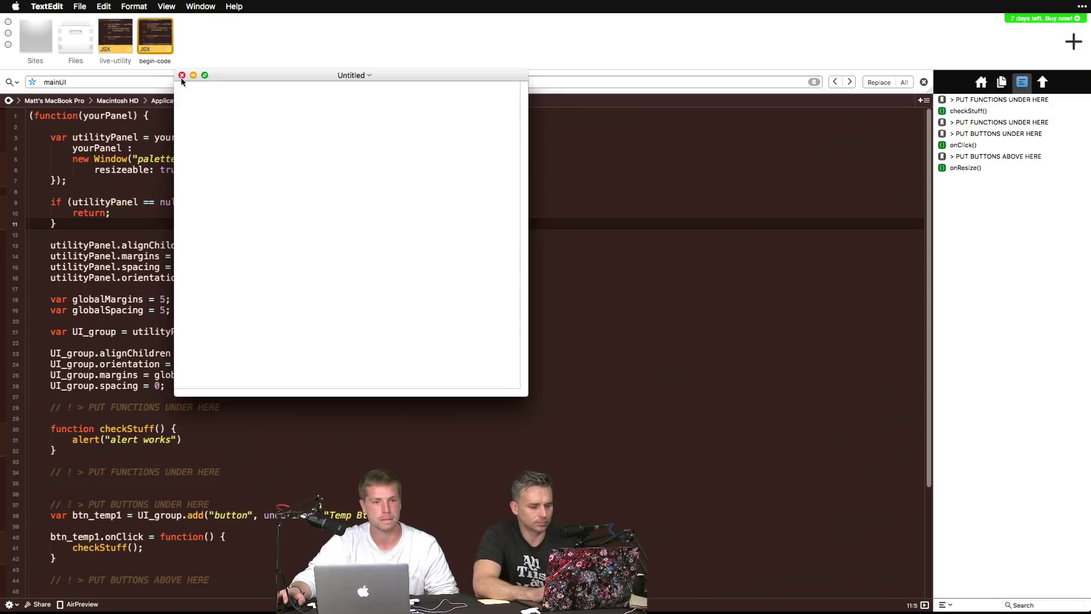
drag(259, 71, 493, 97)
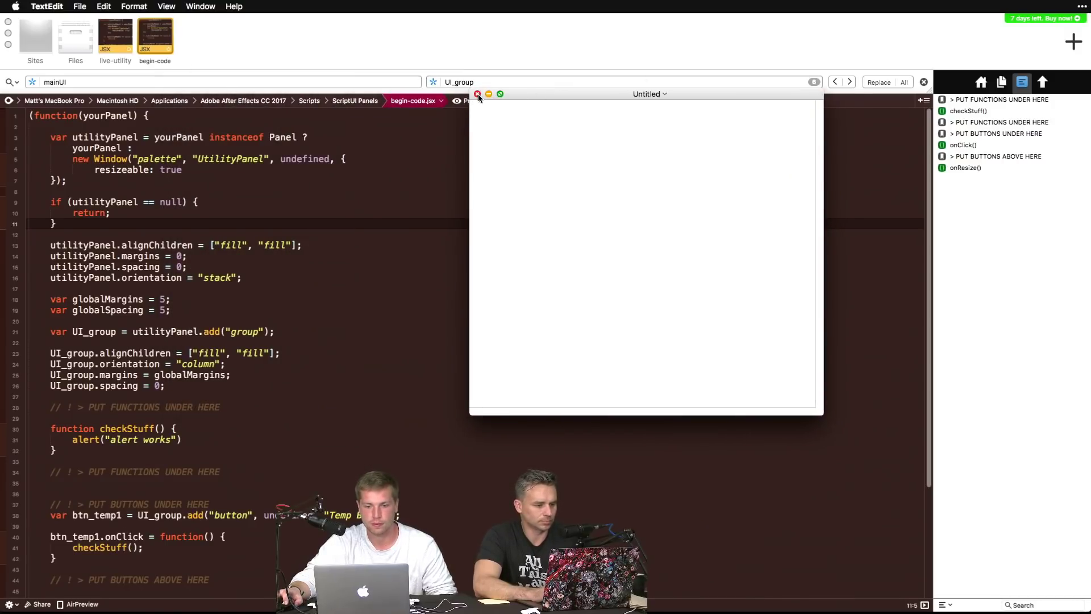
click(477, 95)
click(579, 227)
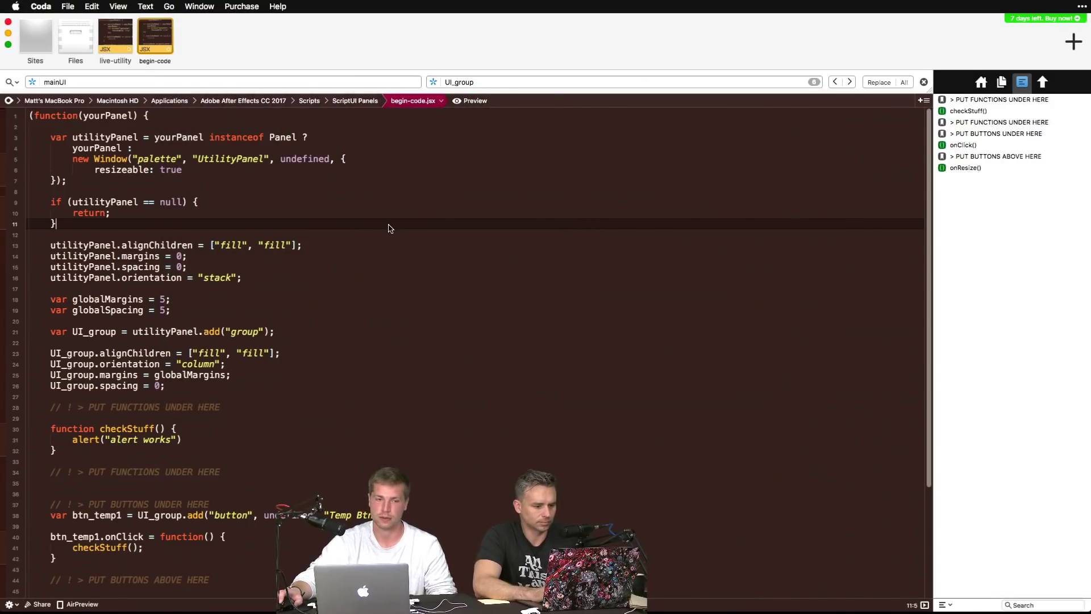
Step: Examine the script's utilityPanel setup, global margin and spacing variables, UI_group settings and checkStuff function
scroll(378, 256, down, 5)
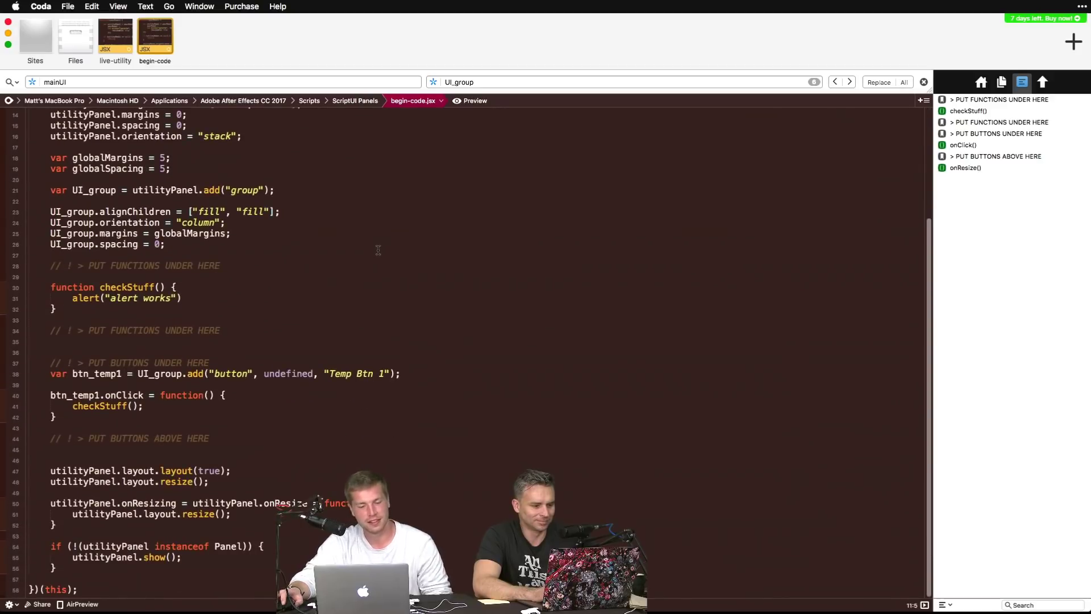
scroll(371, 261, up, 5)
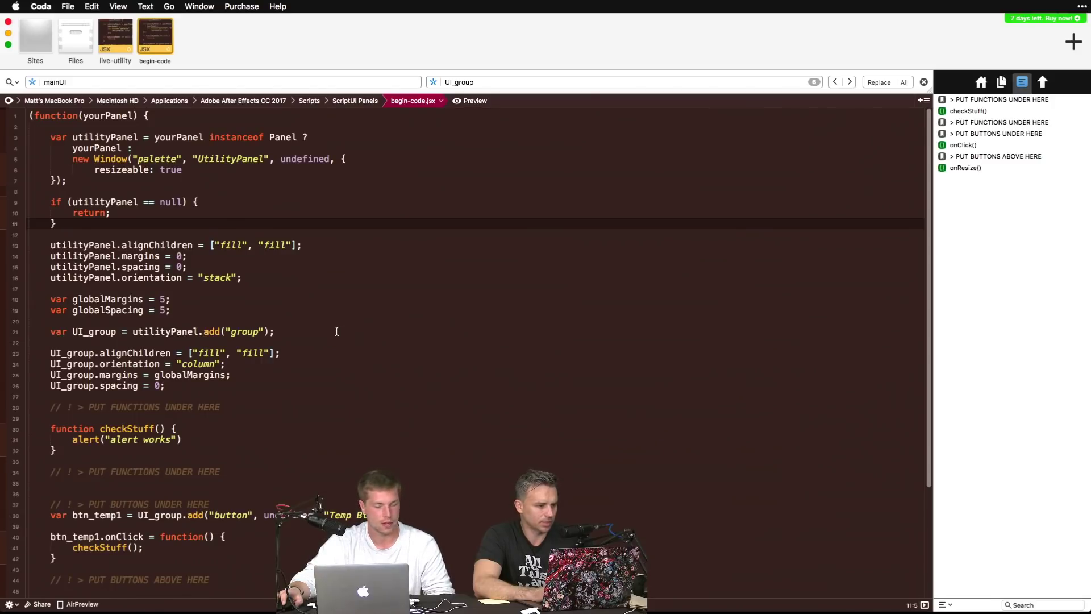
scroll(306, 363, down, 5)
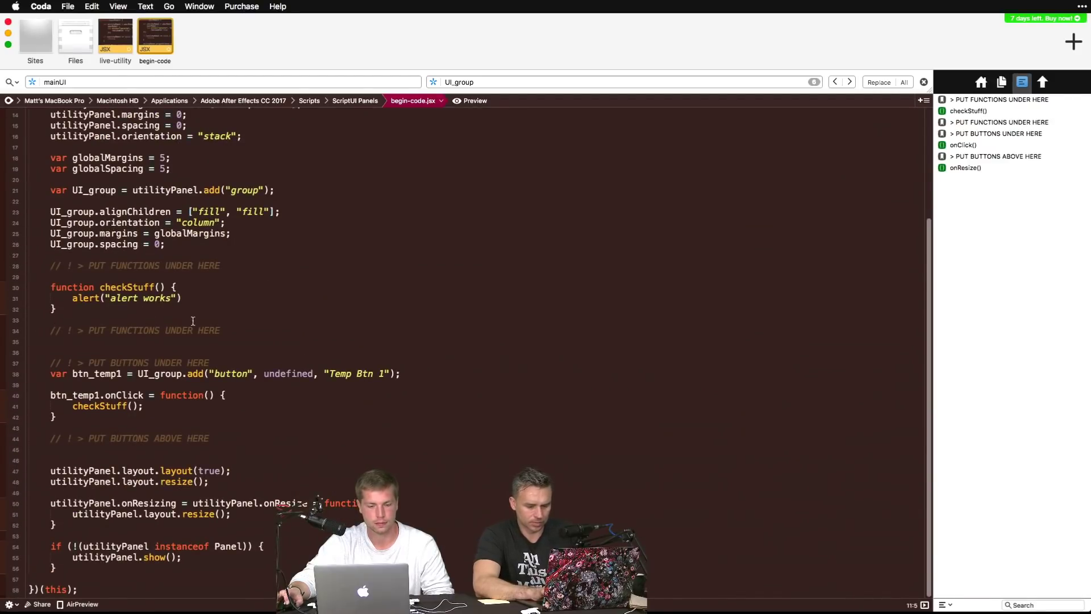
click(308, 298)
scroll(320, 300, up, 5)
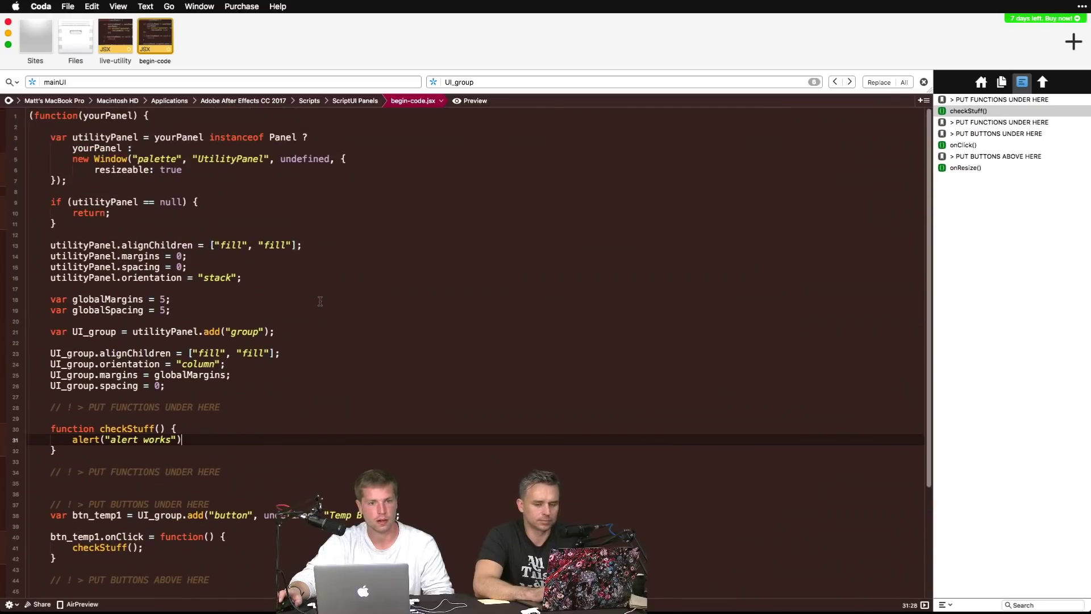
click(320, 300)
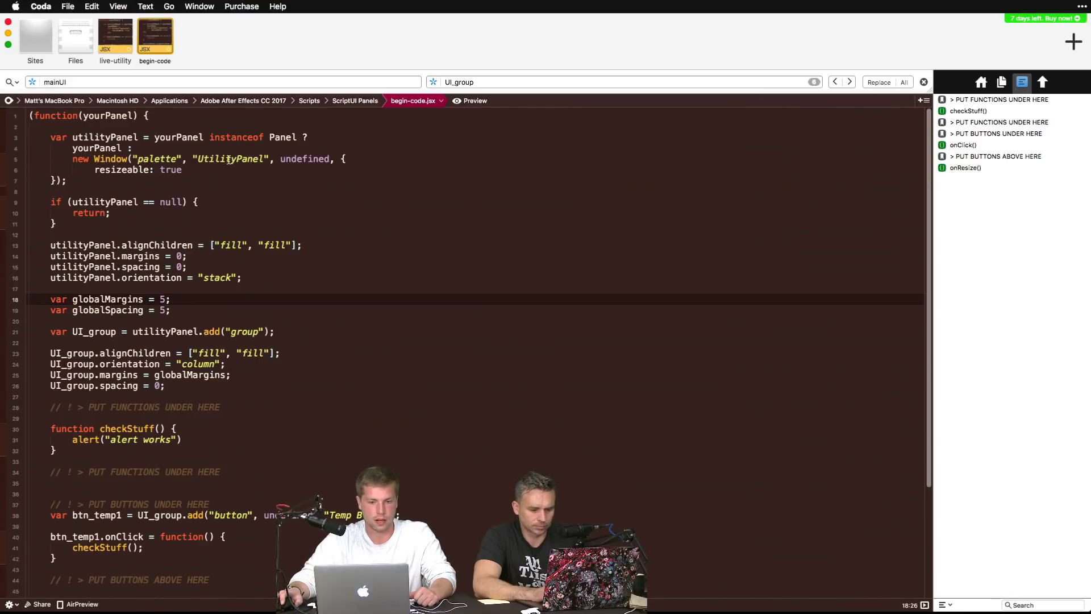
scroll(235, 181, down, 3)
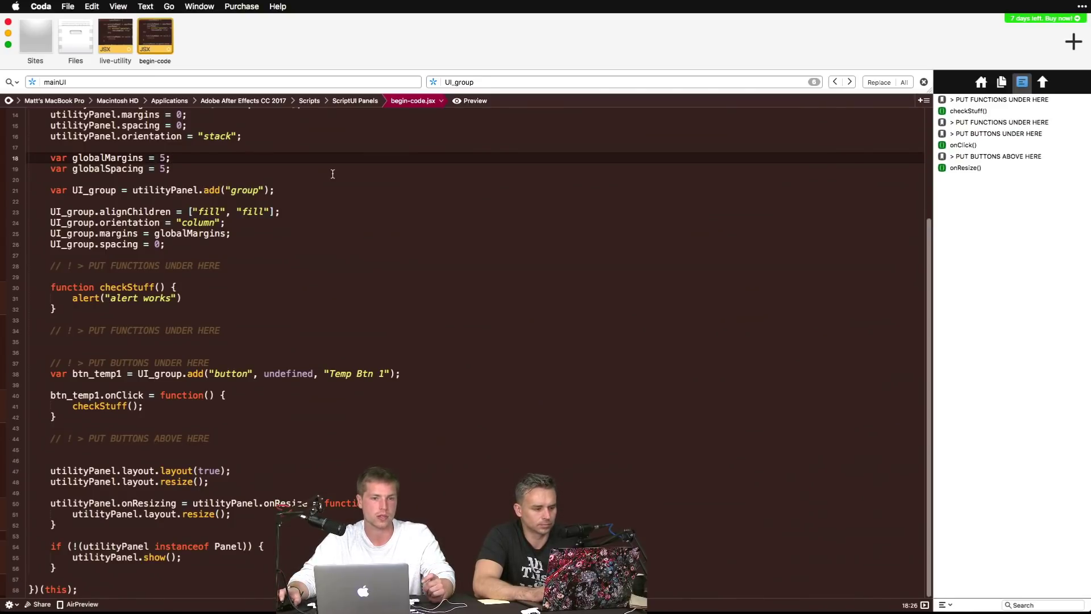
click(292, 167)
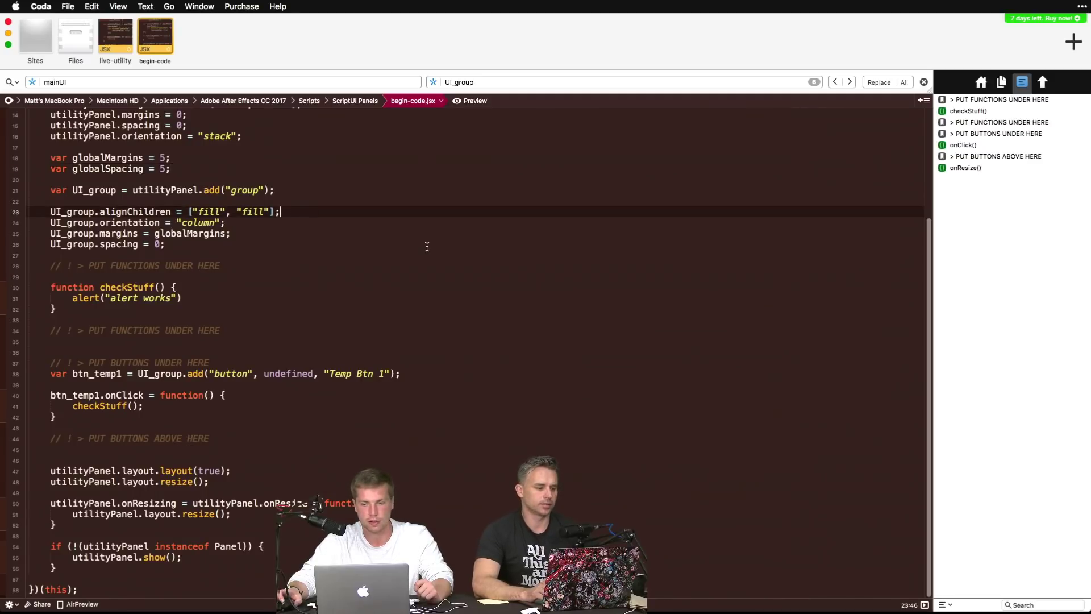
scroll(424, 246, up, 5)
click(350, 150)
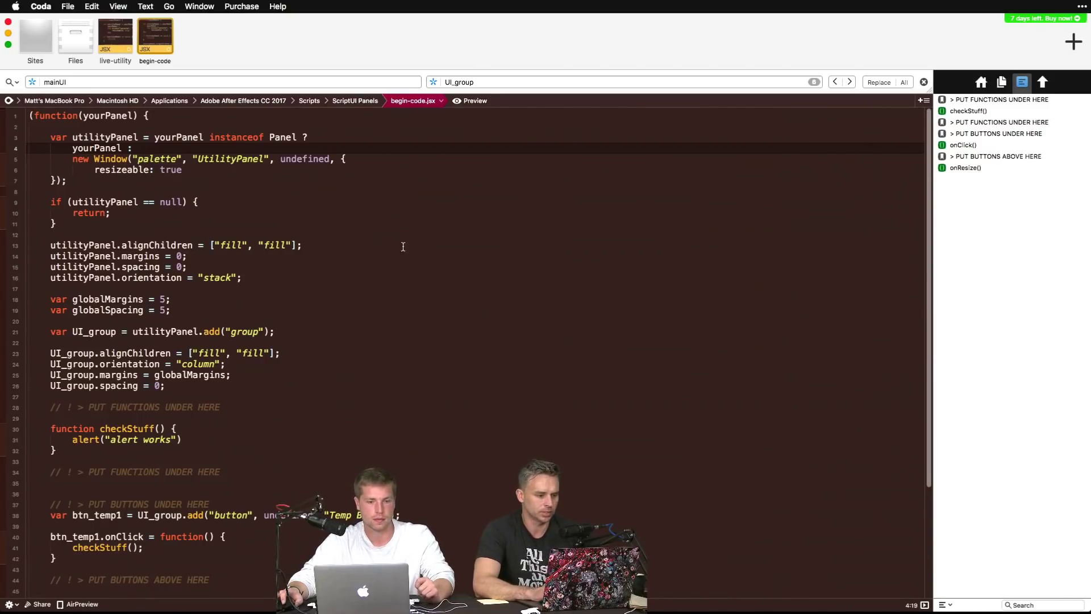
Step: Review the script from end to end, highlight all of its code, and inspect the Temp Btn 1 and function sections
scroll(410, 269, down, 1)
scroll(410, 269, down, 5)
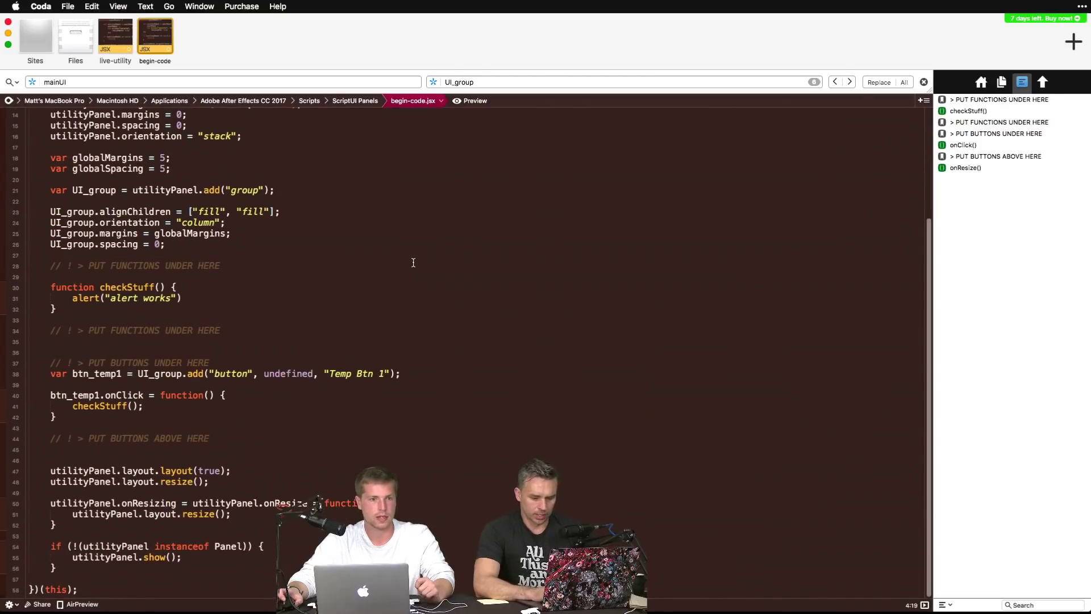
scroll(413, 263, up, 5)
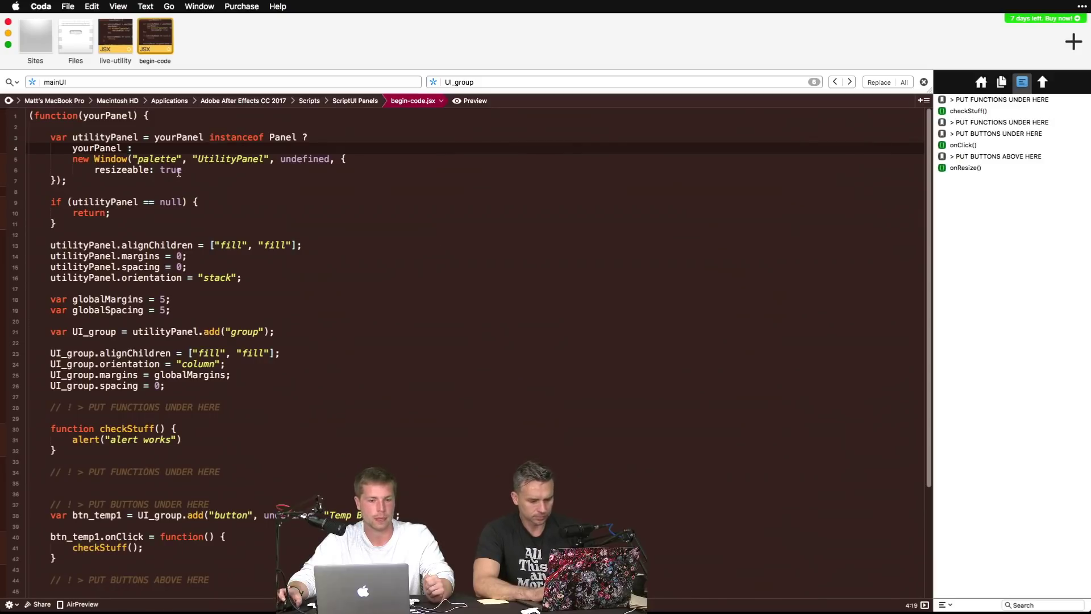
scroll(284, 213, down, 5)
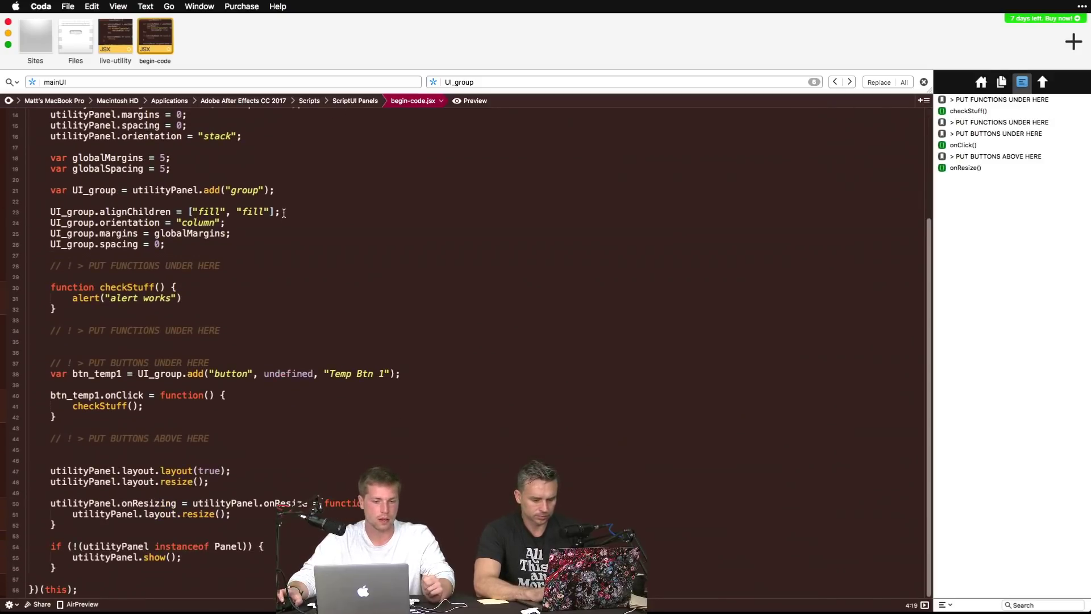
scroll(279, 204, up, 5)
drag(31, 114, 165, 613)
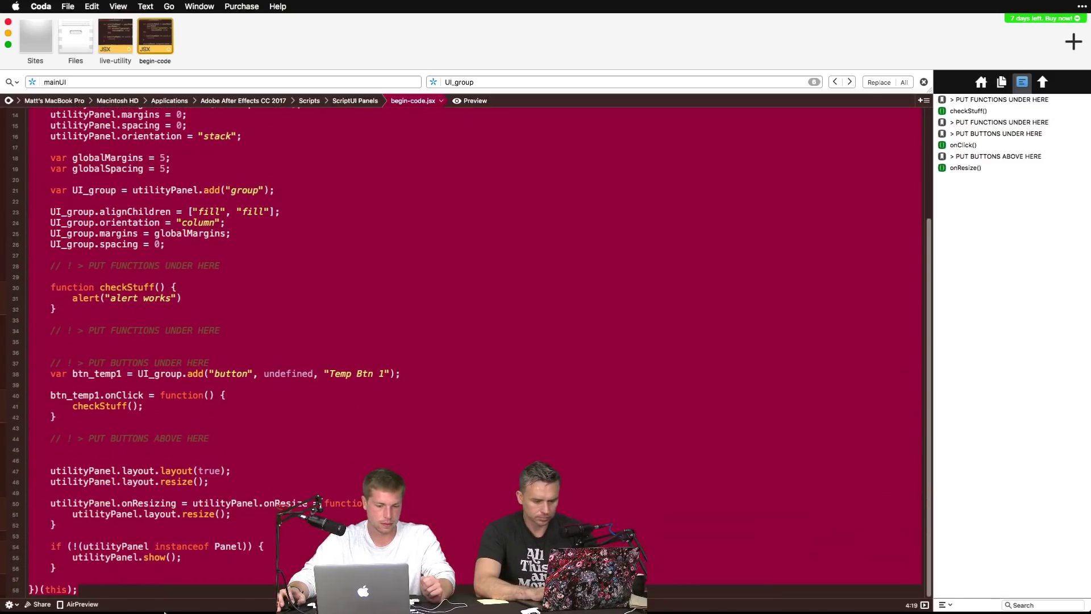
key(Right)
scroll(139, 436, up, 5)
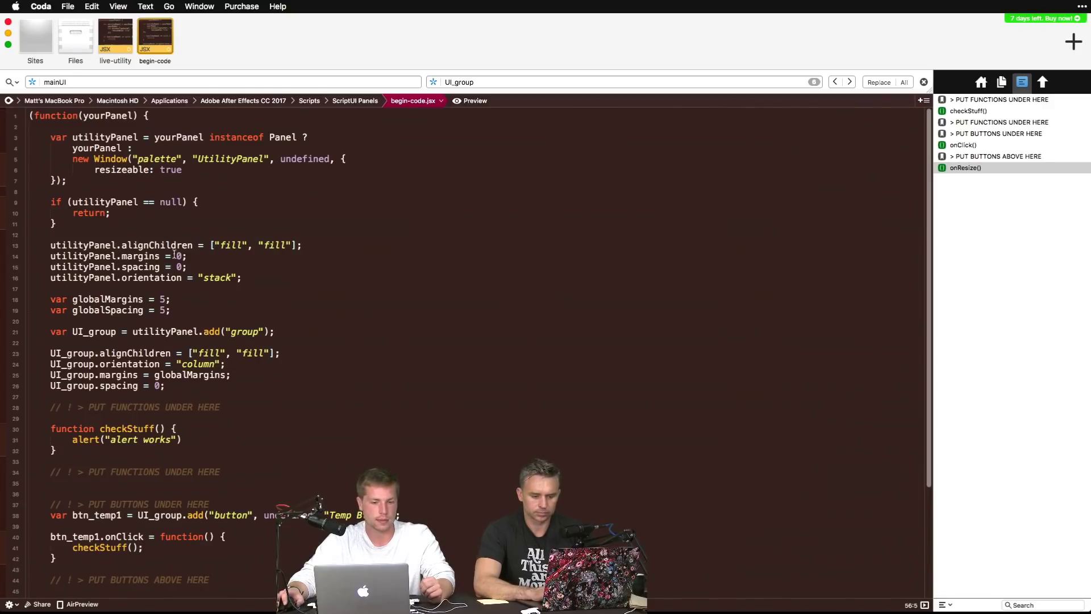
scroll(162, 307, down, 5)
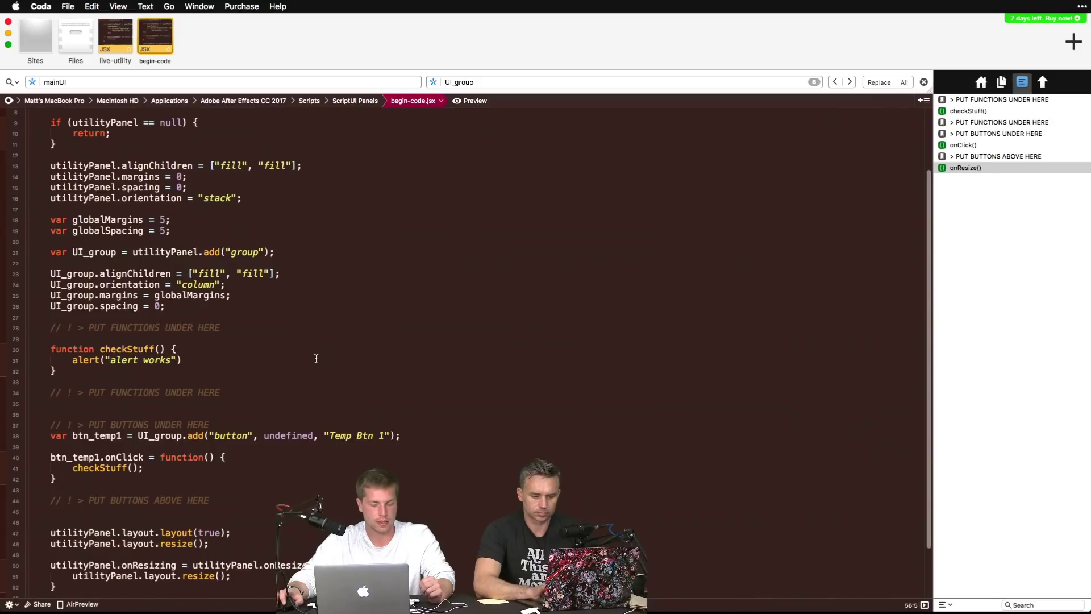
click(94, 382)
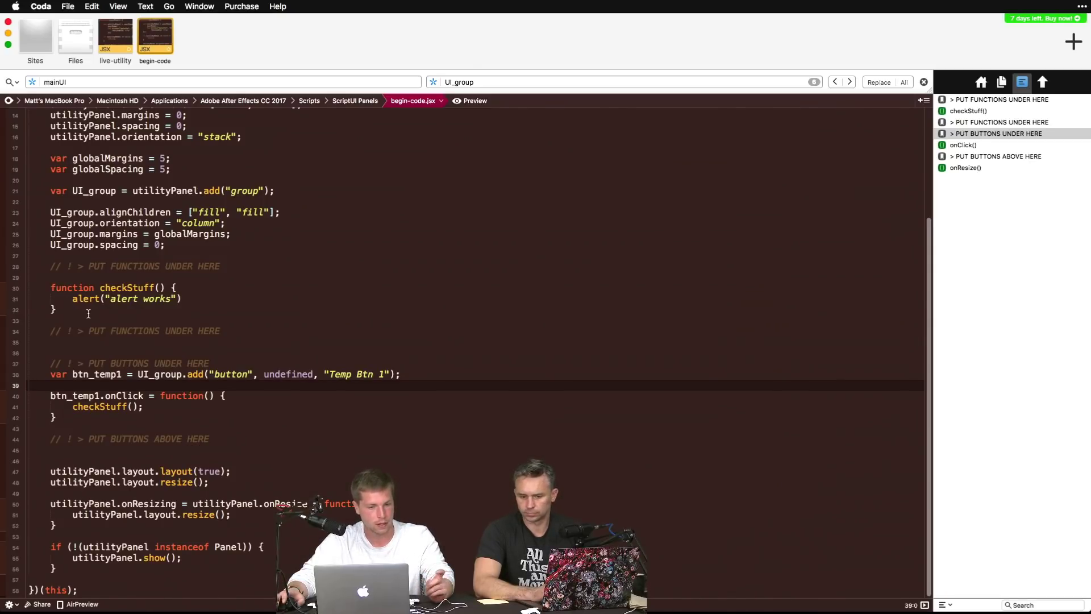
click(345, 244)
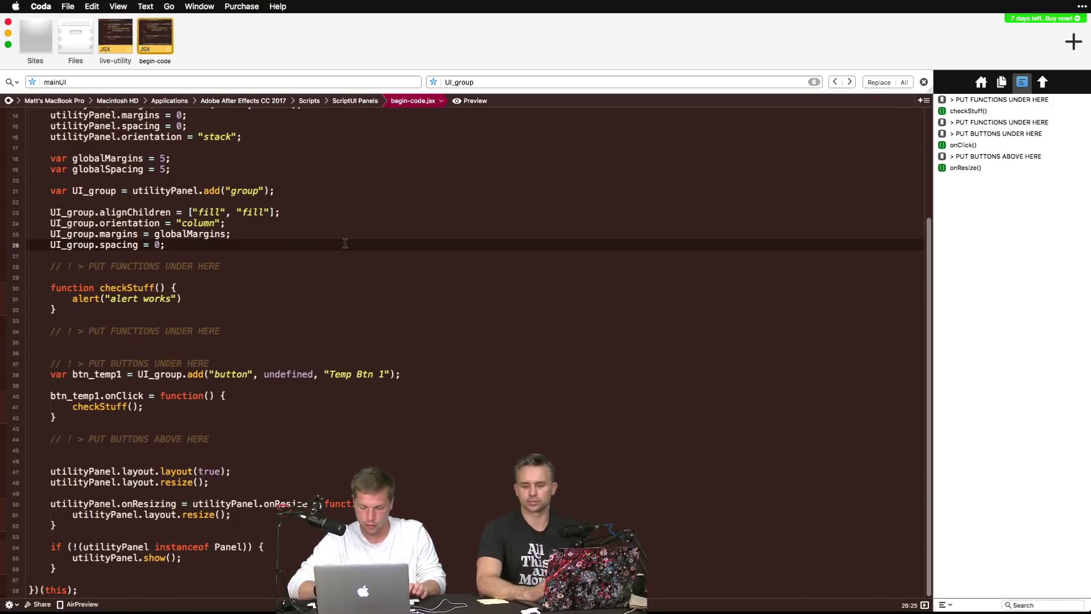
Step: Enlarge the code text in the editor to make the script easier to read
key(super+equal)
key(super+equal)
key(super+equal)
key(super+equal)
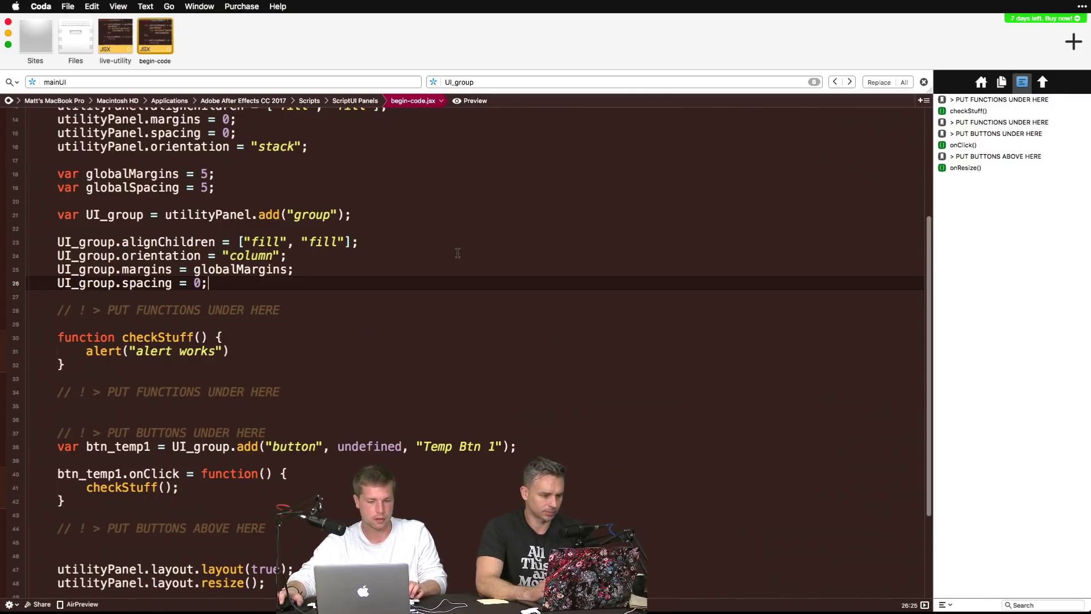
Step: Start saving the script under a new name and browse to Adobe After Effects CC 2017 > Scripts > ScriptUI Panels in Applications
key(super+shift+s)
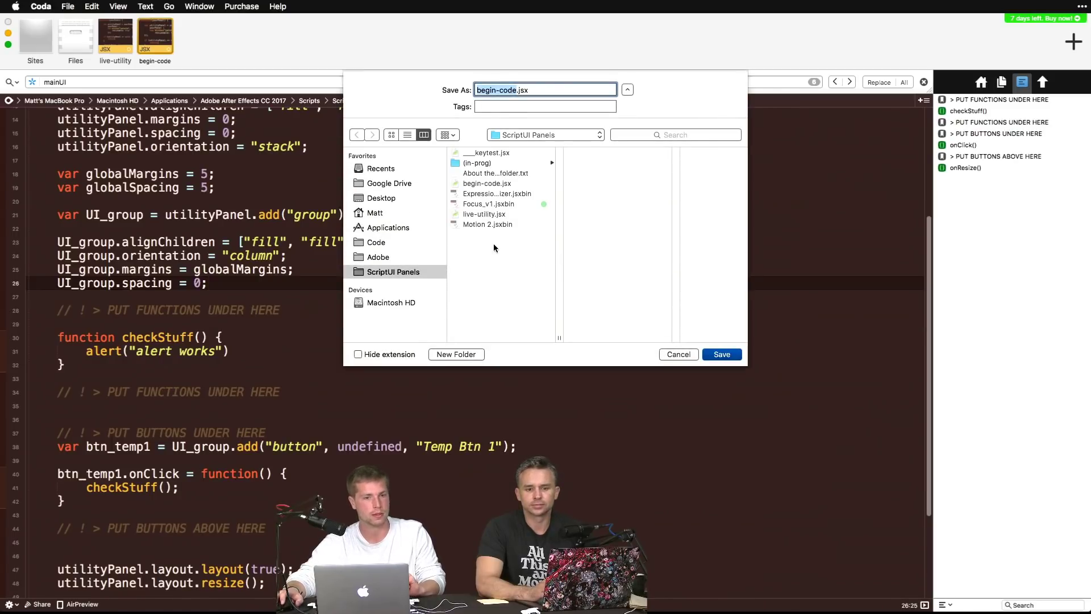
click(412, 230)
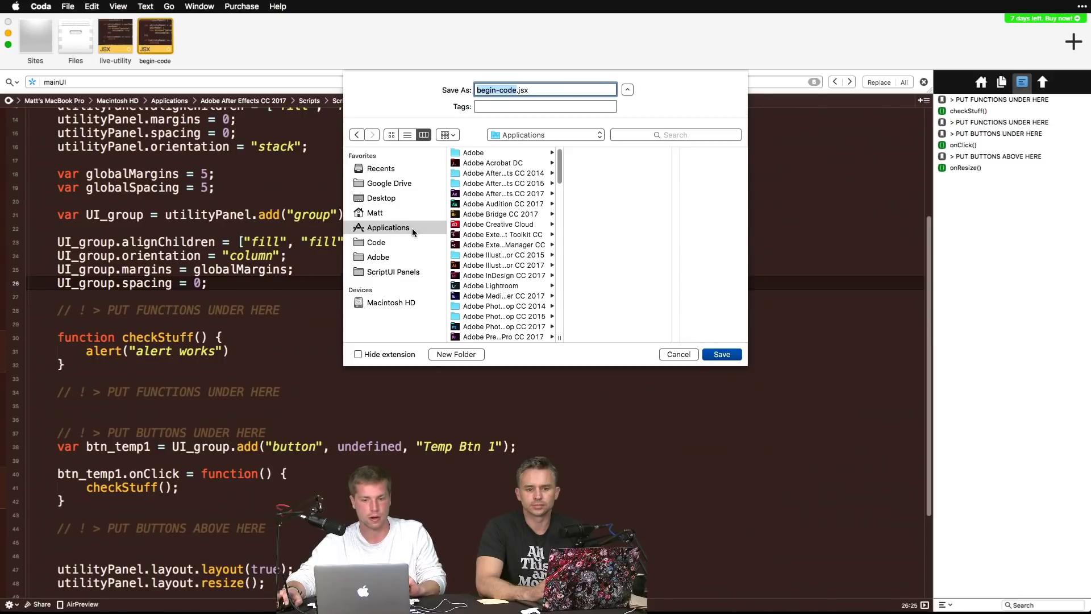
double_click(559, 337)
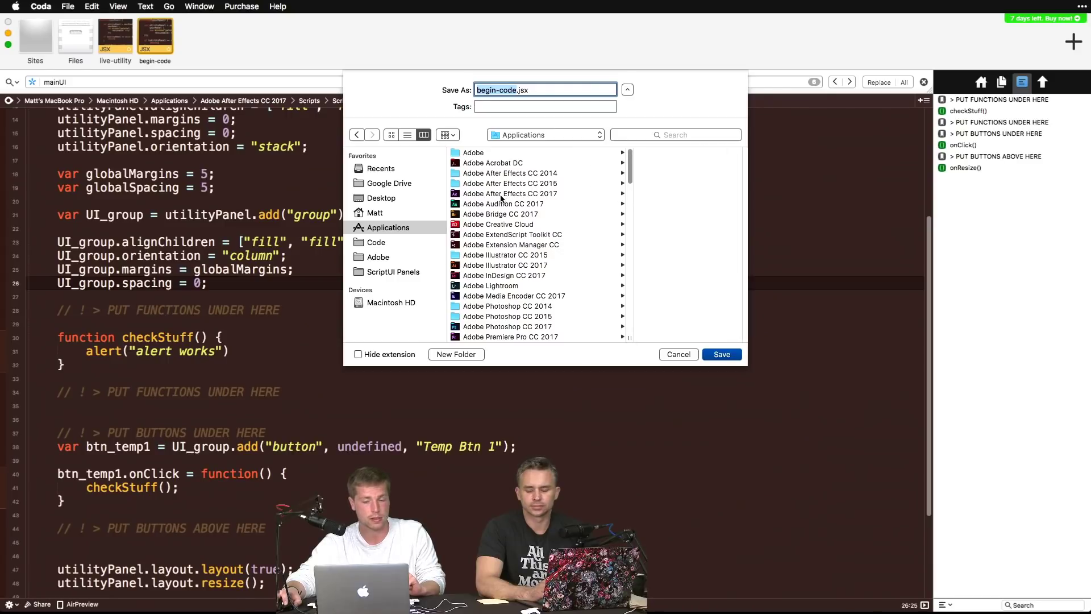
click(500, 197)
click(619, 217)
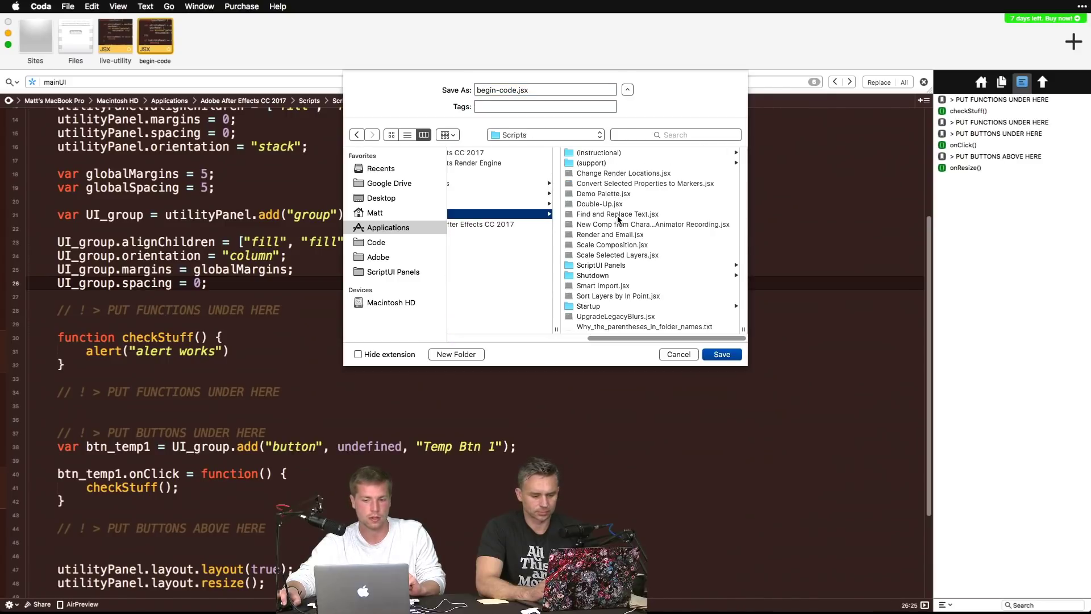
click(601, 266)
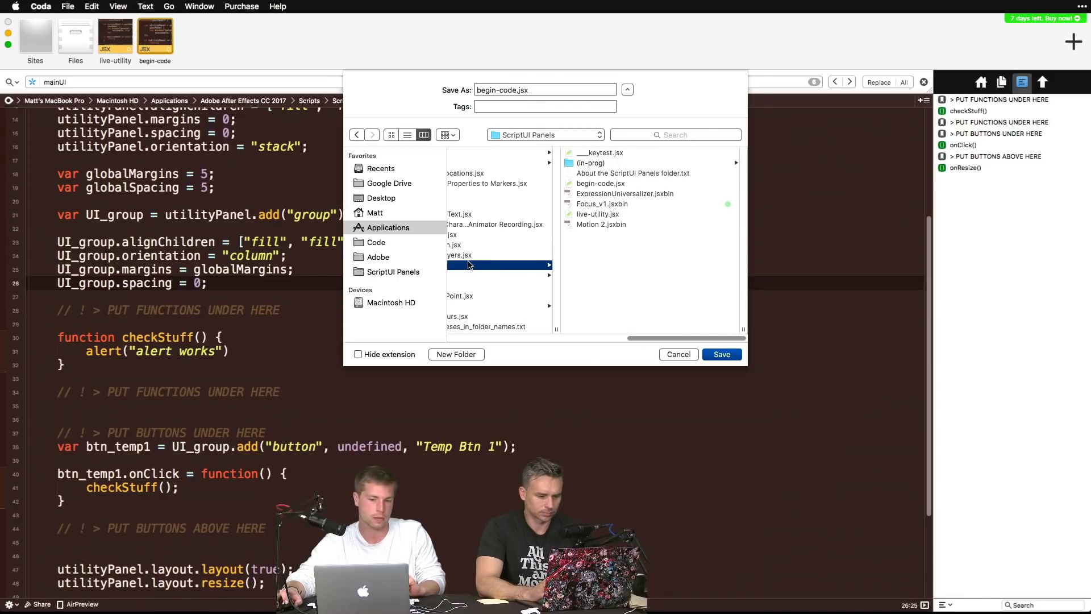
Step: Name the copy super-utility.jsx and save it in the ScriptUI Panels folder
triple_click(516, 91)
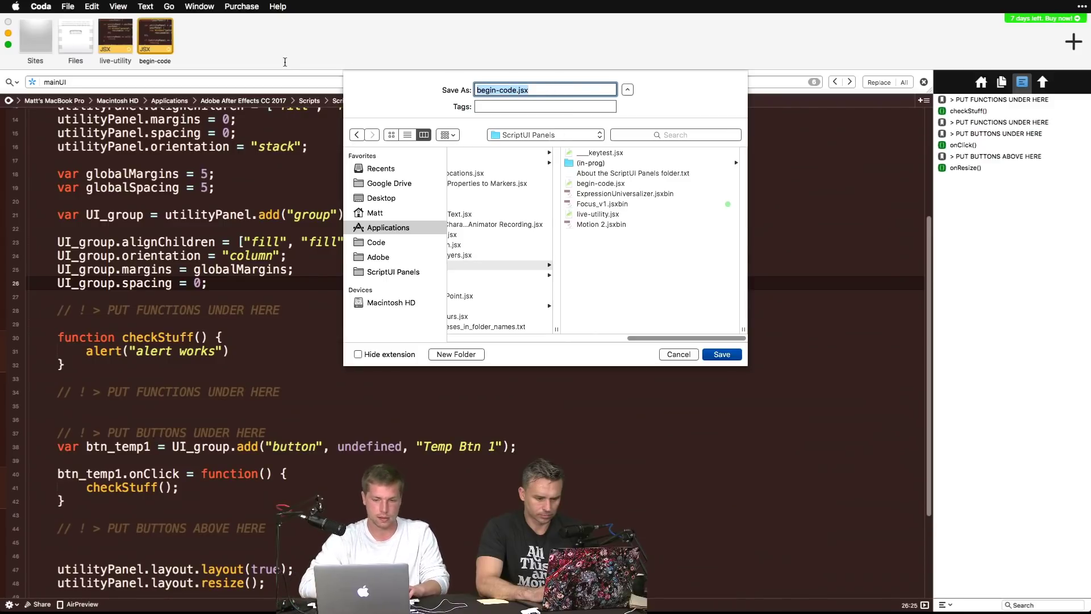
text(be)
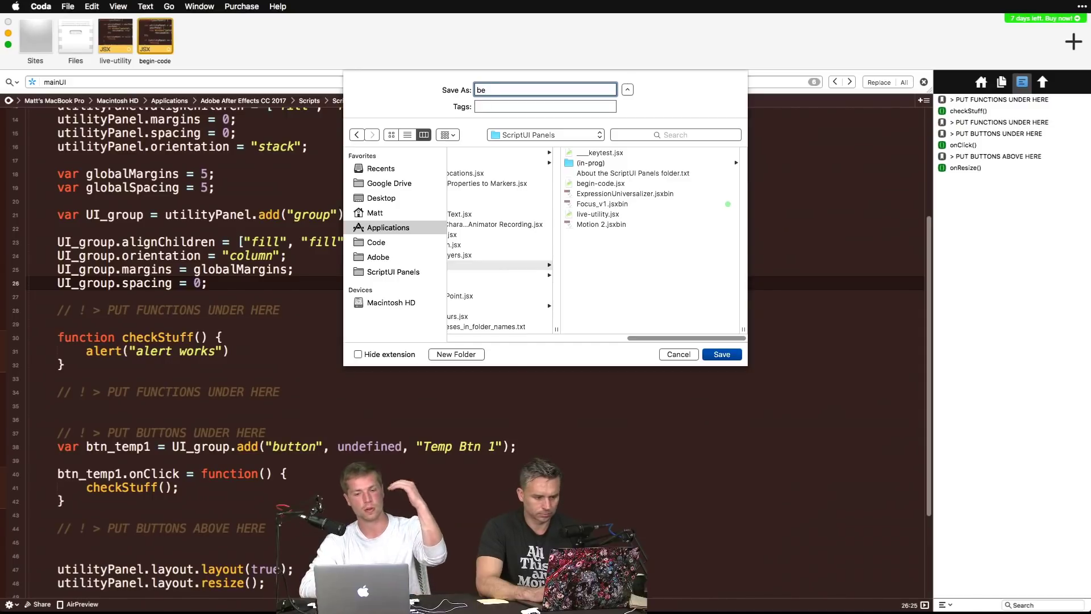
text(gin)
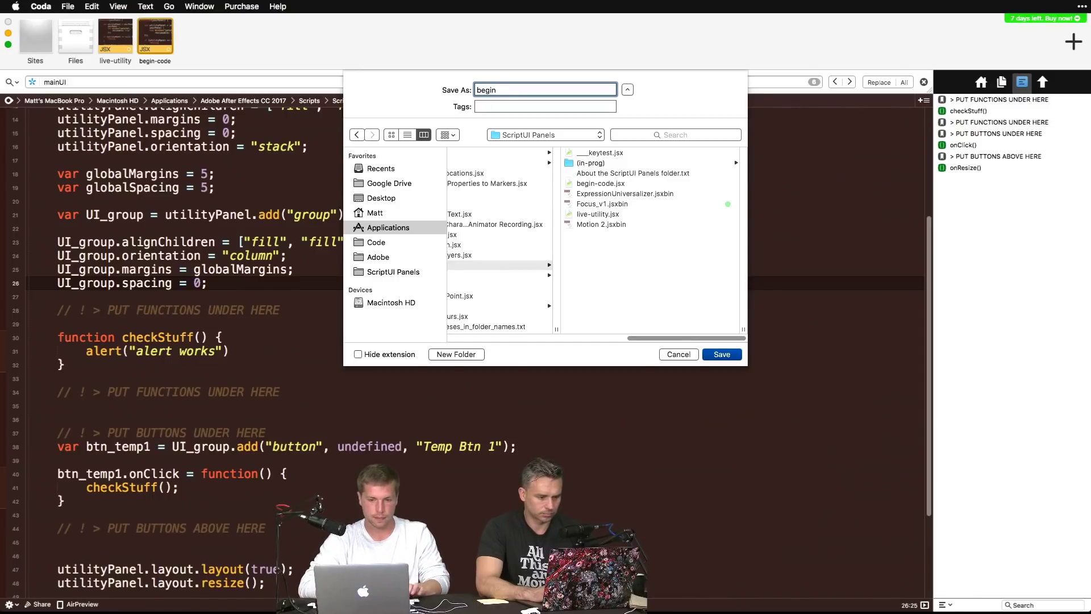
key(alt+BackSpace)
text(usper-)
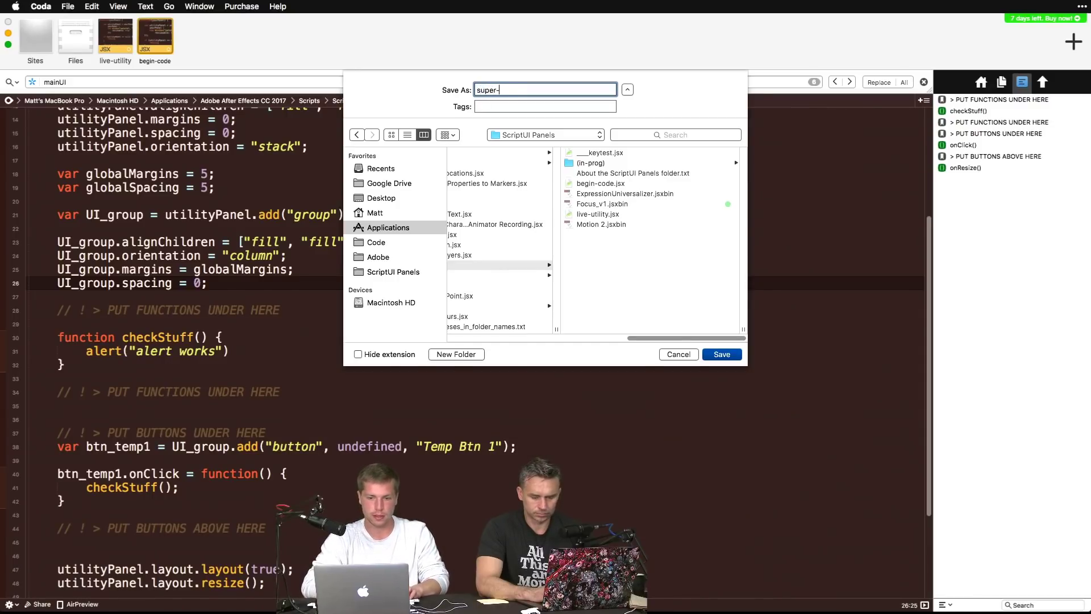
text(utility)
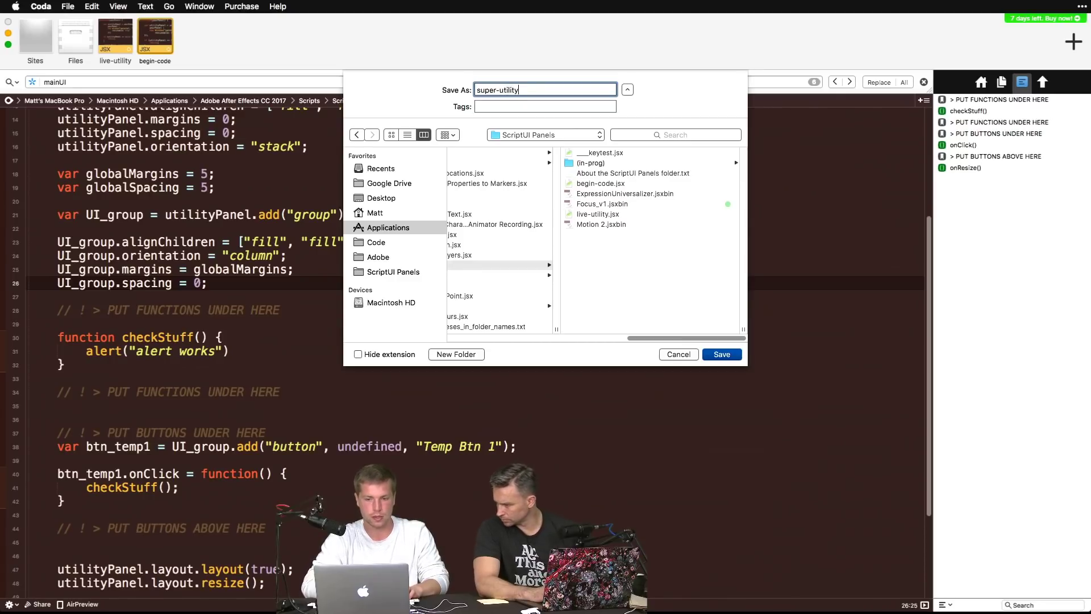
text(.jsx)
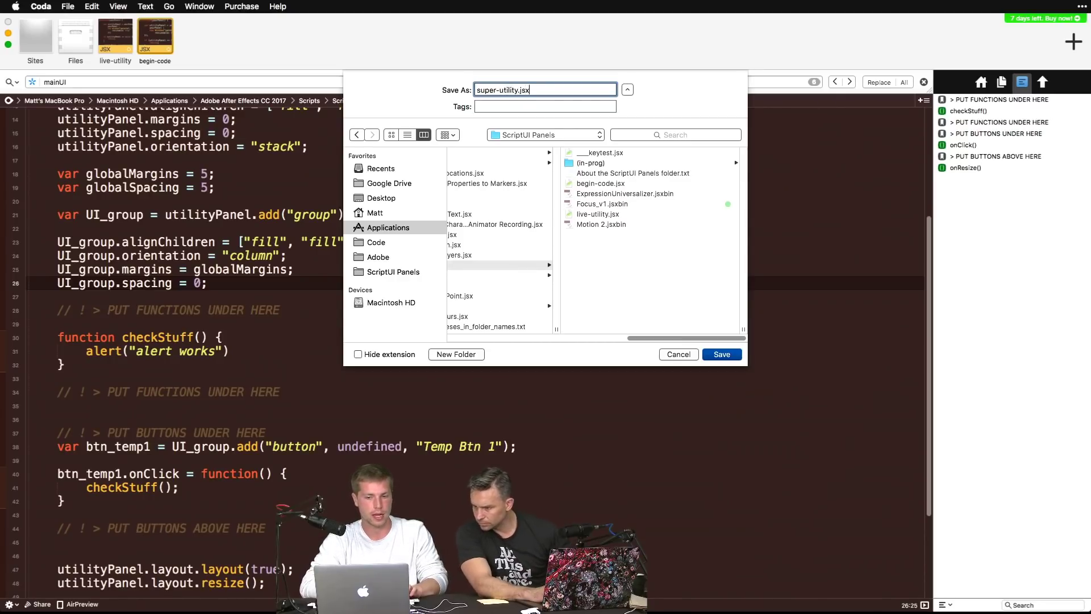
key(Return)
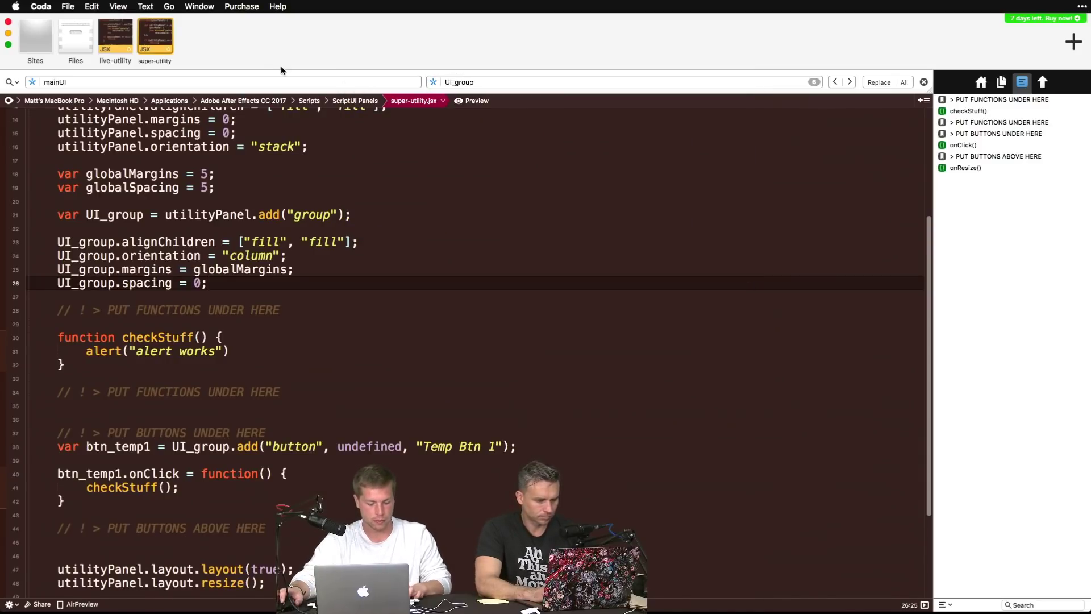
Step: Launch After Effects and open the super-utility.jsx script panel
key(super+space)
text(aft)
key(Return)
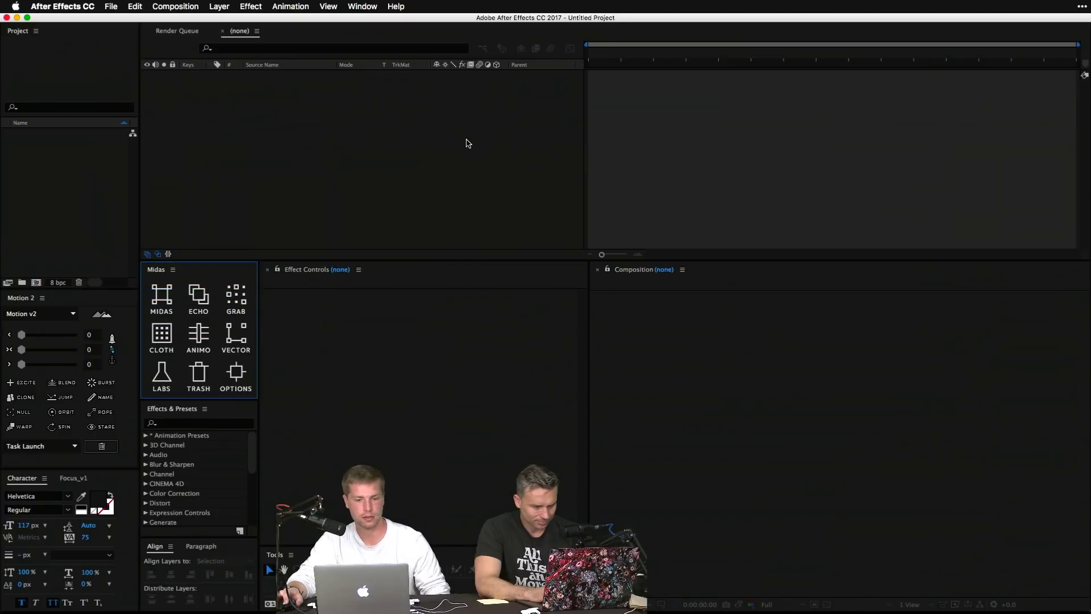
click(467, 143)
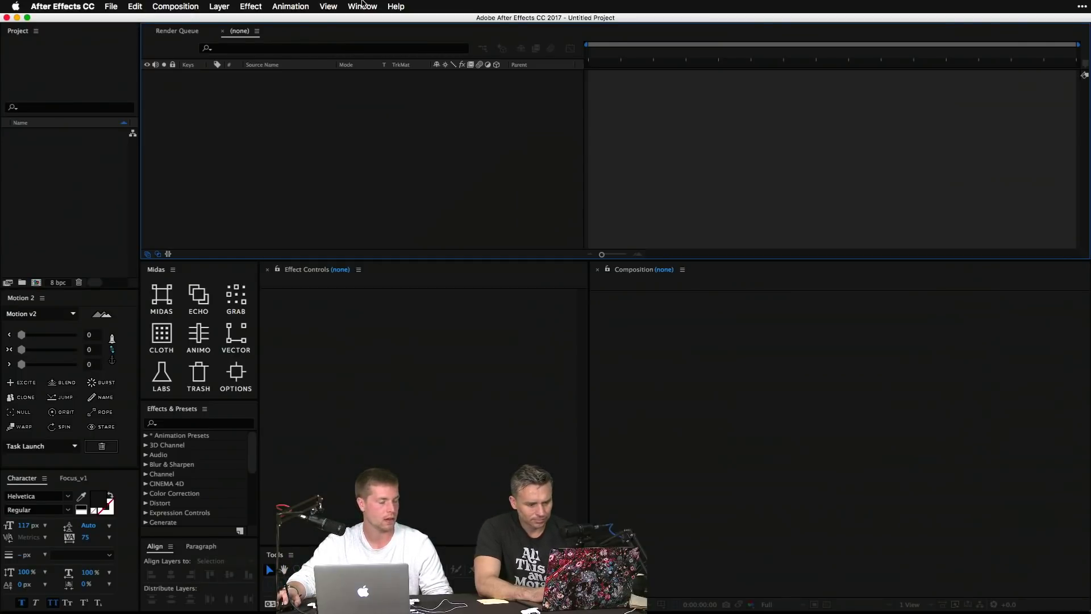
click(362, 5)
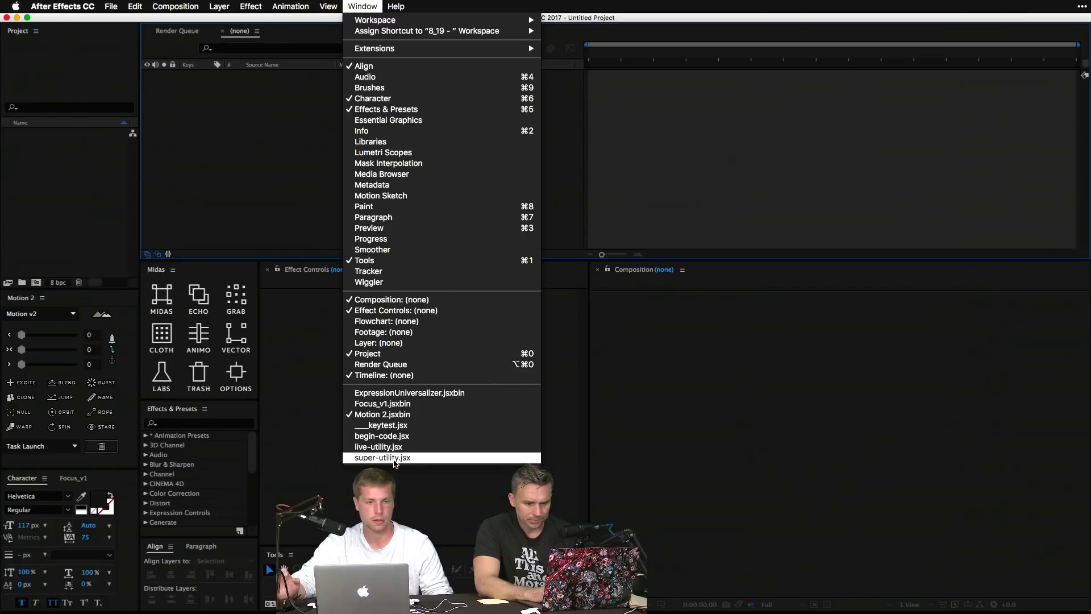
click(395, 458)
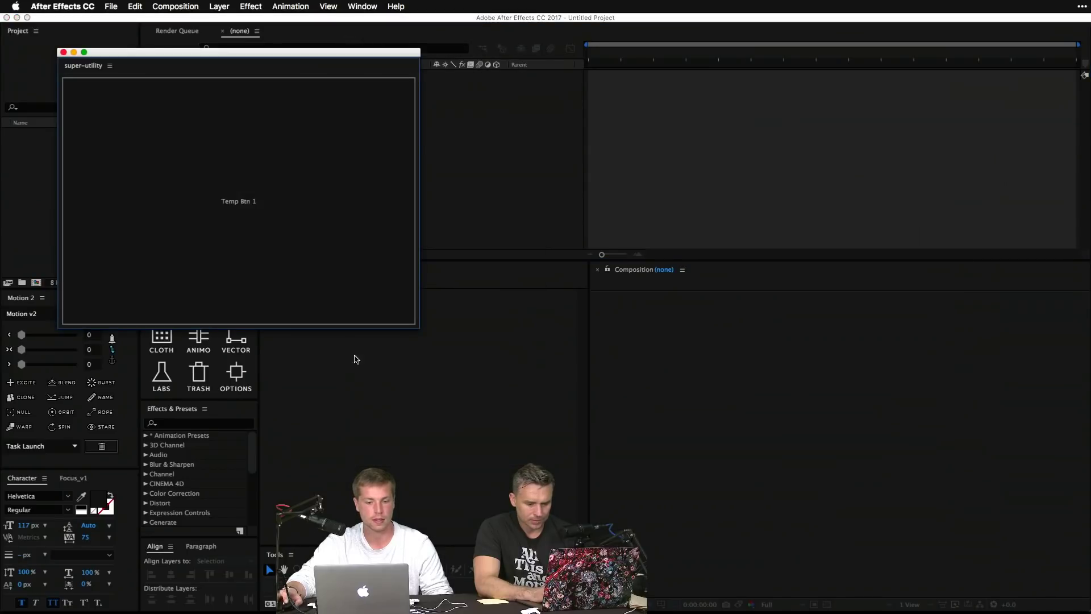
Step: Shrink the floating super-utility panel and set it to use the legacy UI
drag(421, 328, 187, 122)
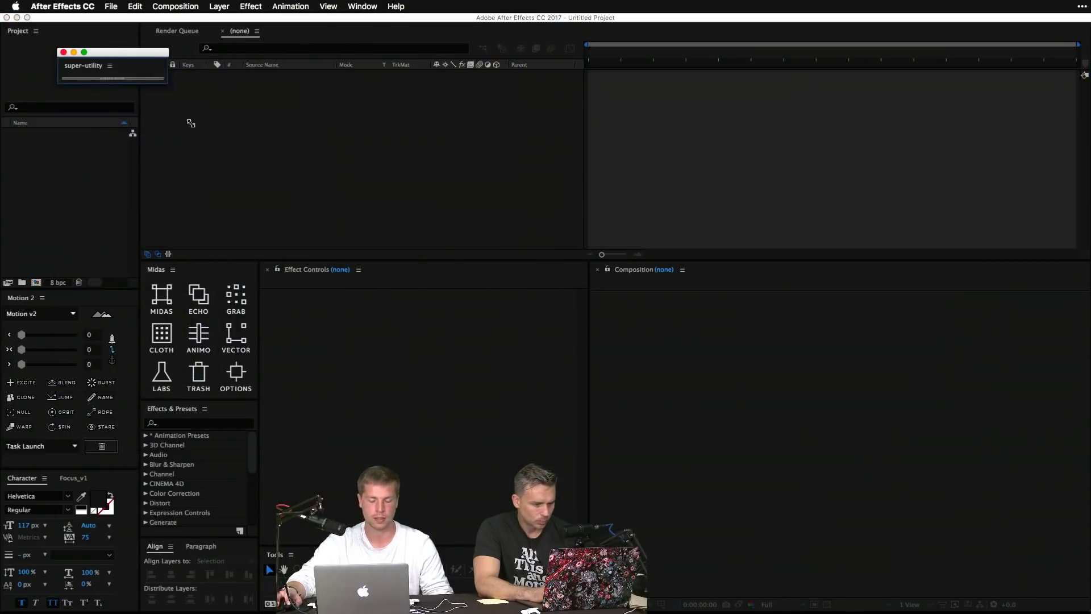
click(108, 66)
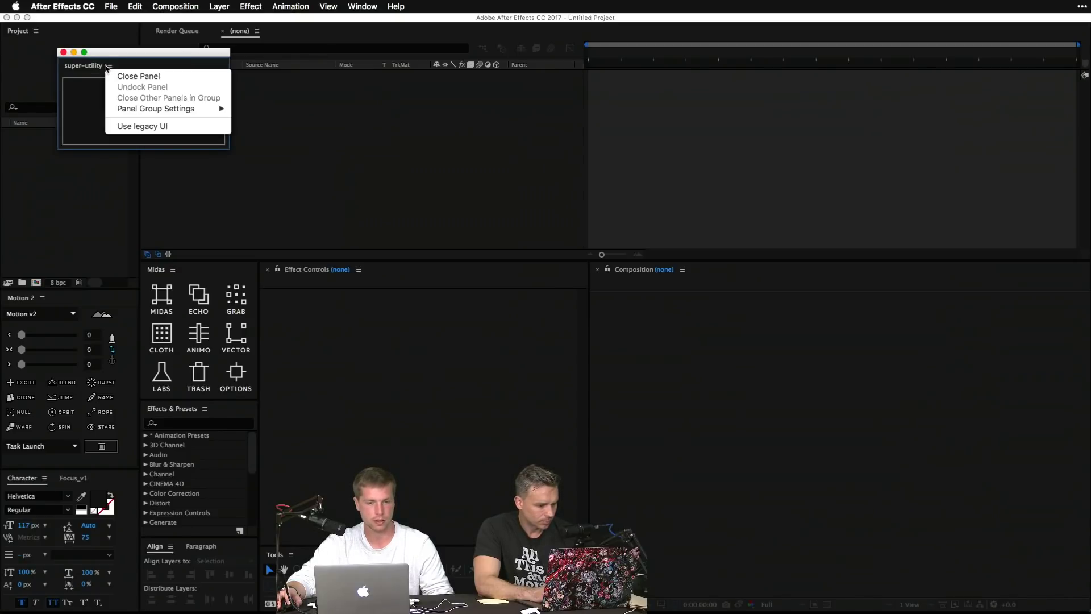
click(149, 126)
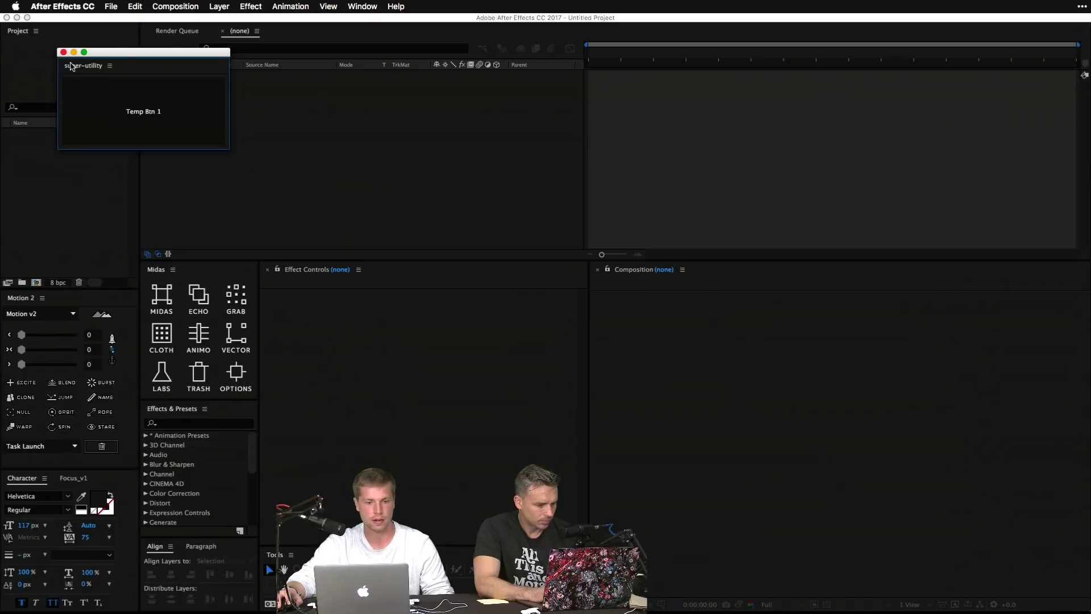
Step: Dock the super-utility panel between Midas and Effect Controls and widen it slightly
drag(60, 65, 281, 402)
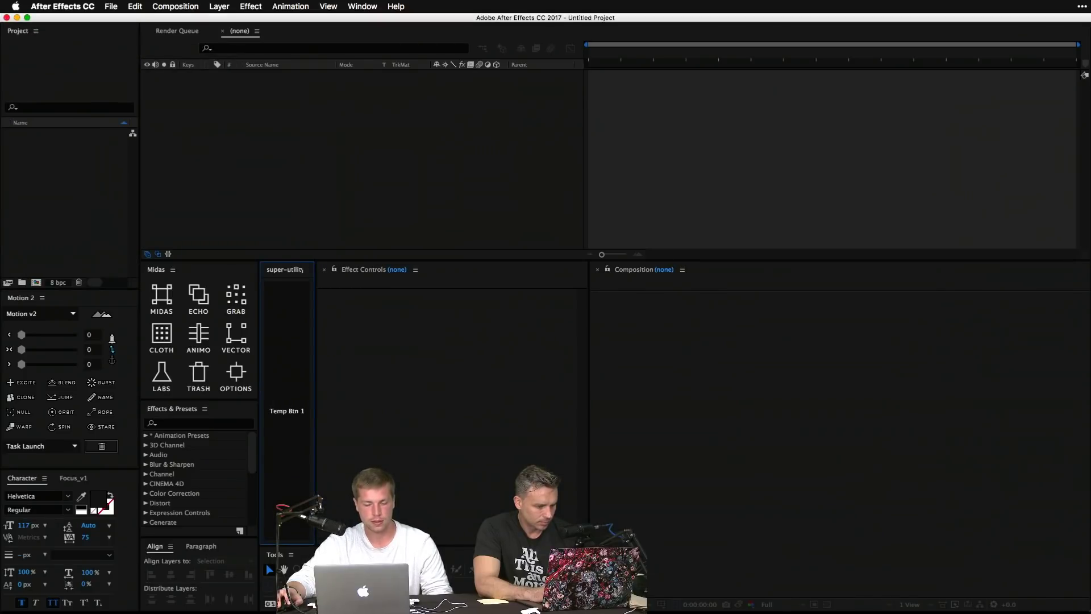
click(345, 195)
drag(319, 404, 334, 404)
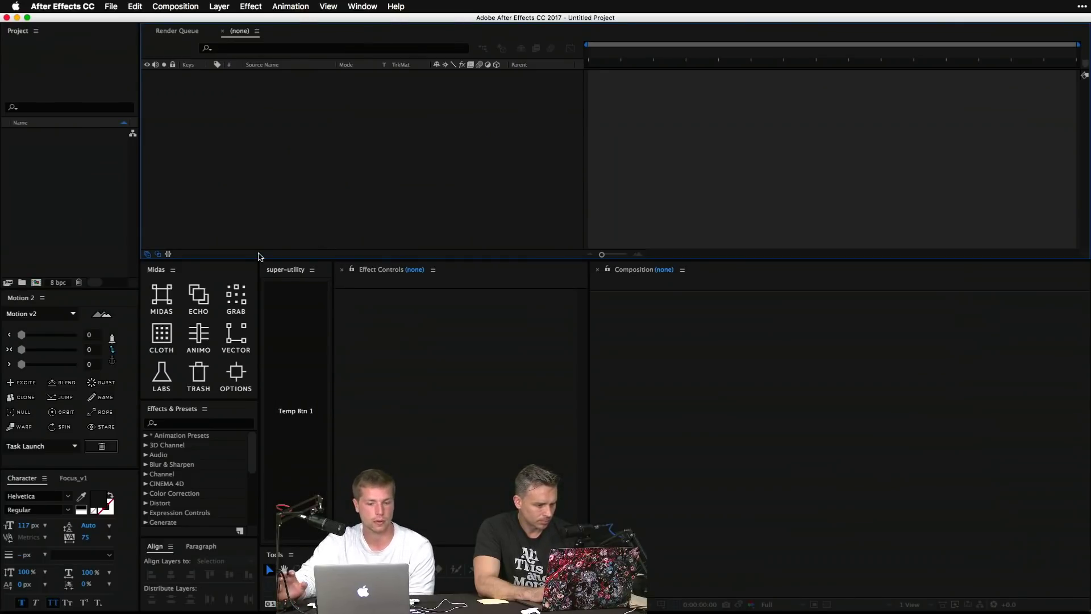
Step: Save the current panel layout as a new workspace named "8_24 -"
click(319, 604)
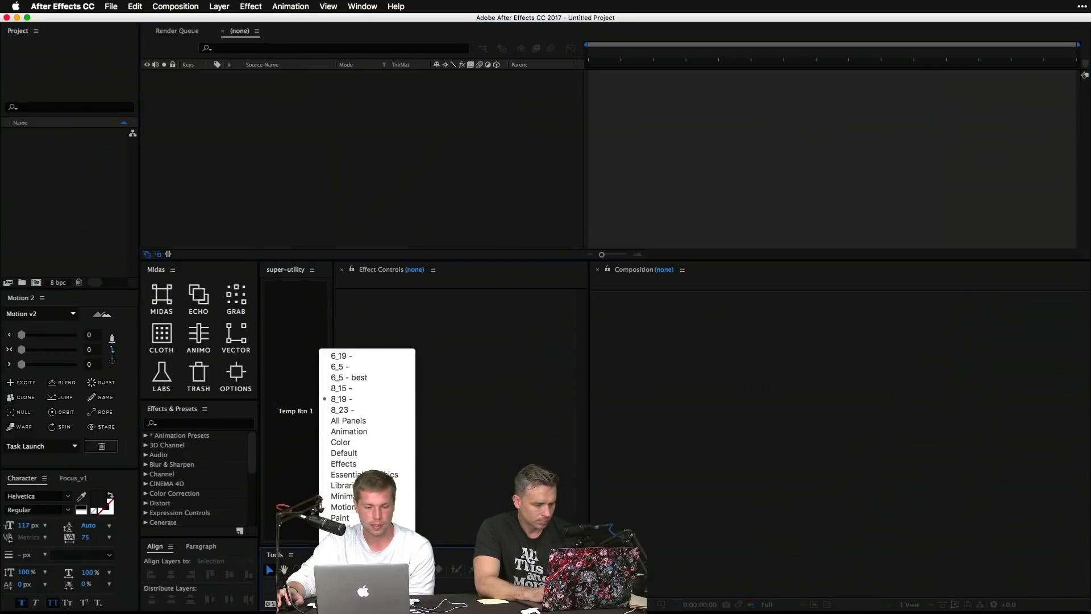
click(359, 577)
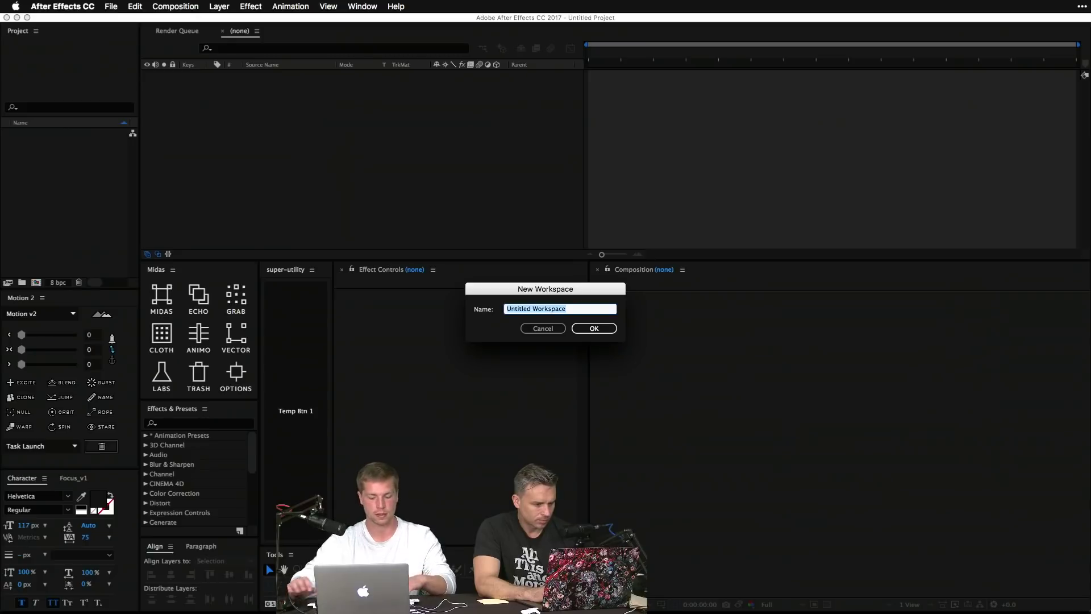
text(8_20)
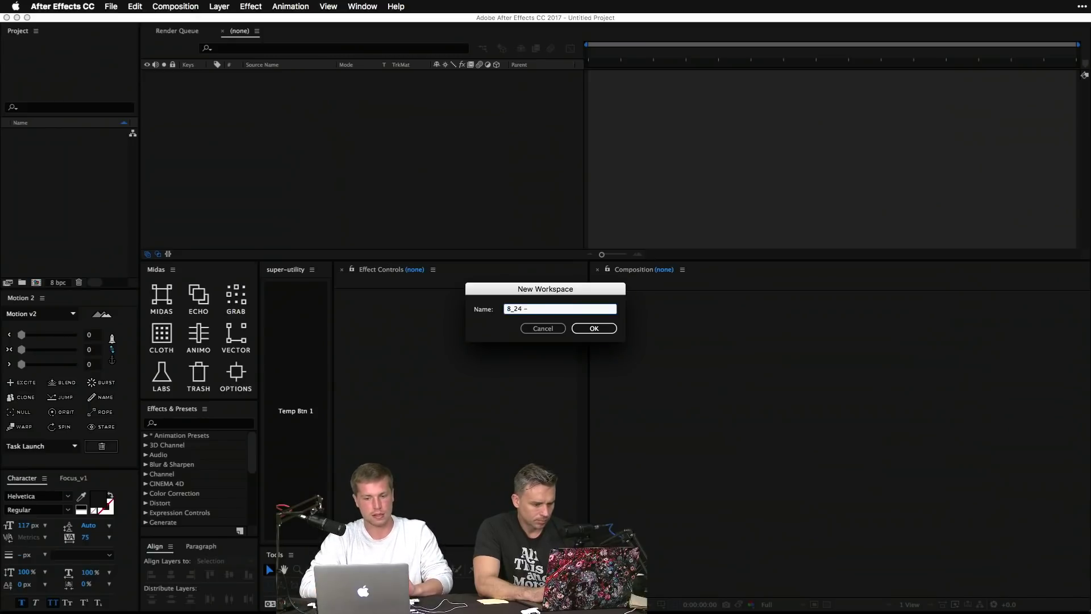
key(Return)
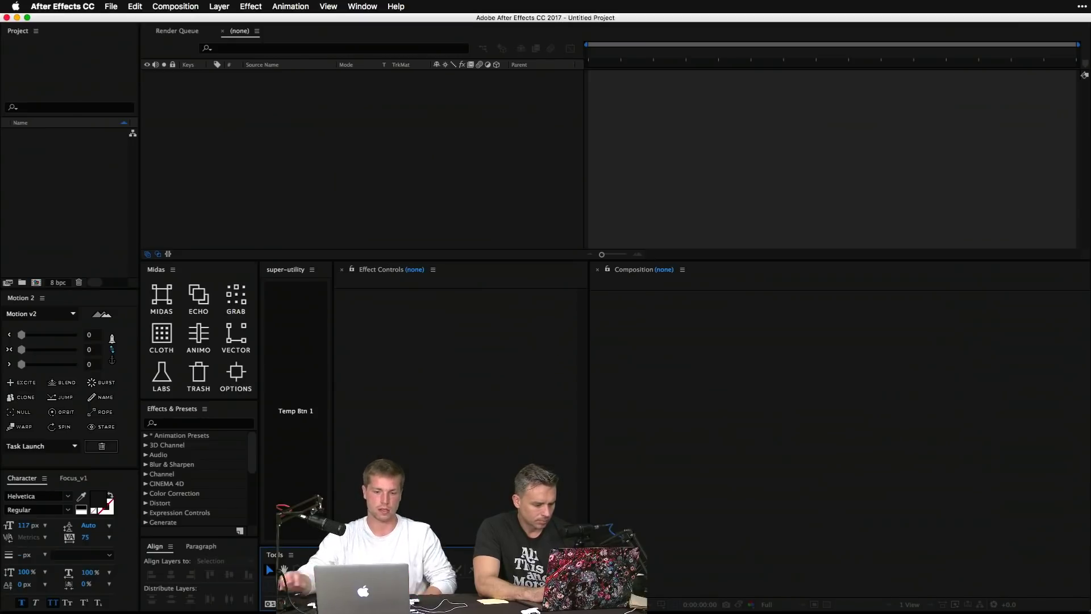
click(318, 193)
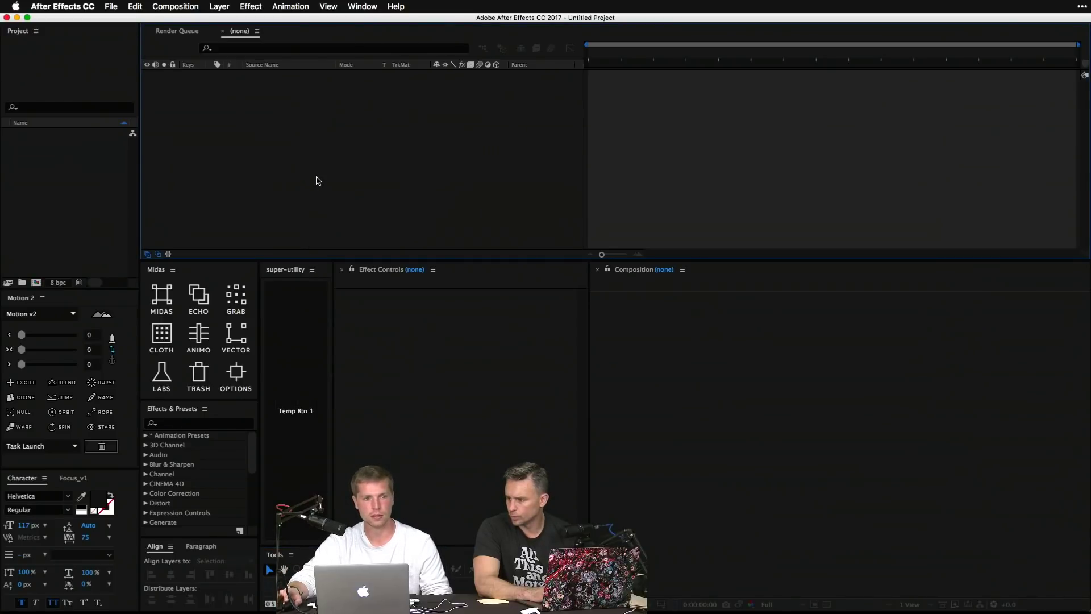
Step: Close the super-utility panel and bring it back by restoring the saved workspace layout
click(312, 269)
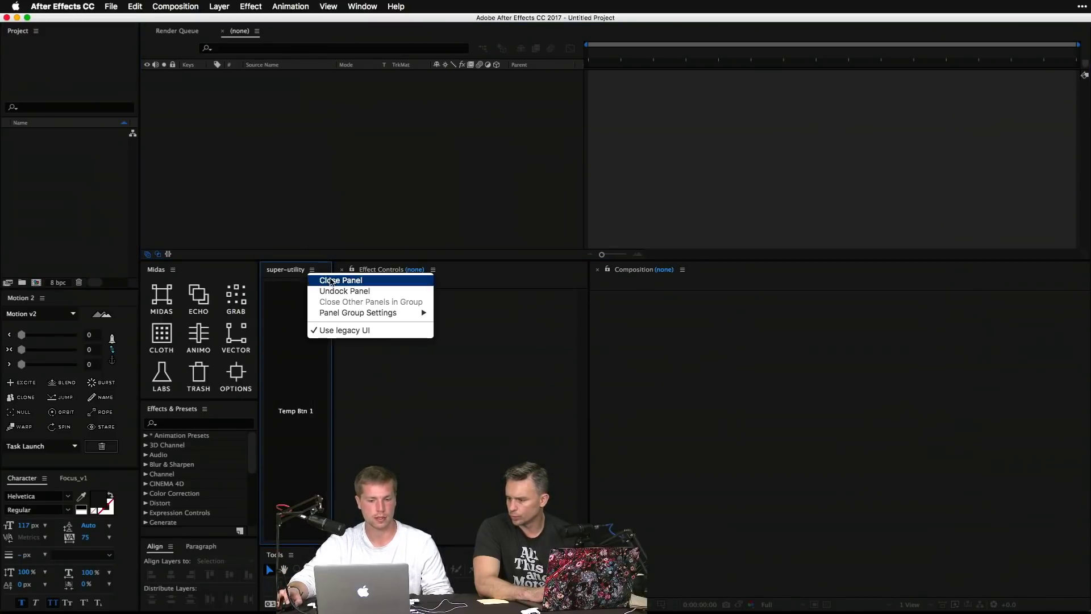
click(341, 277)
click(364, 604)
click(364, 585)
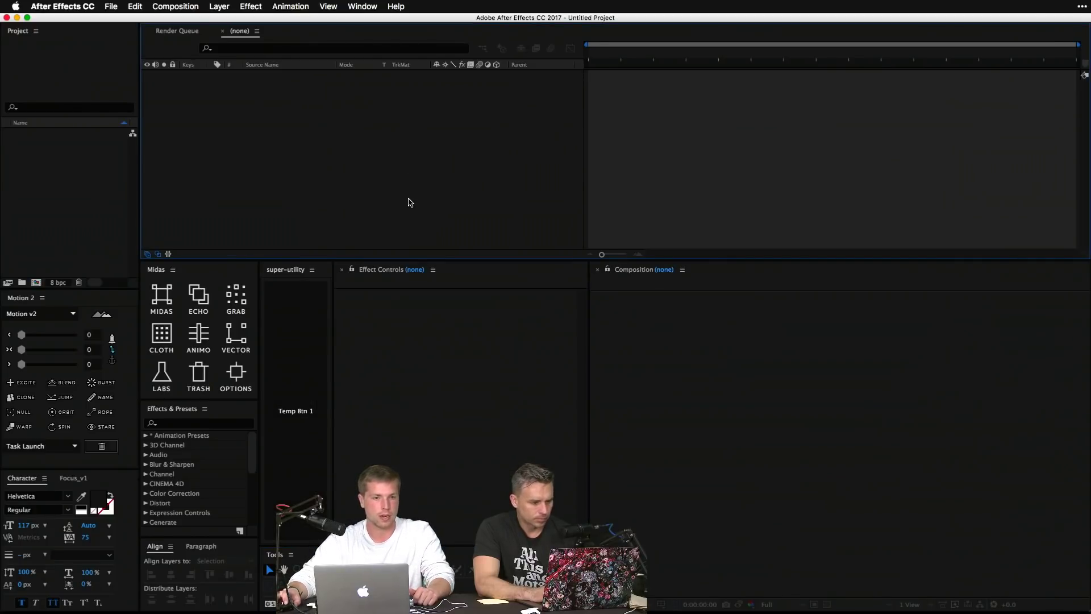
Step: Create a composition with the default settings and test the Temp Btn 1 button in the super-utility panel several times
key(super+n)
key(Return)
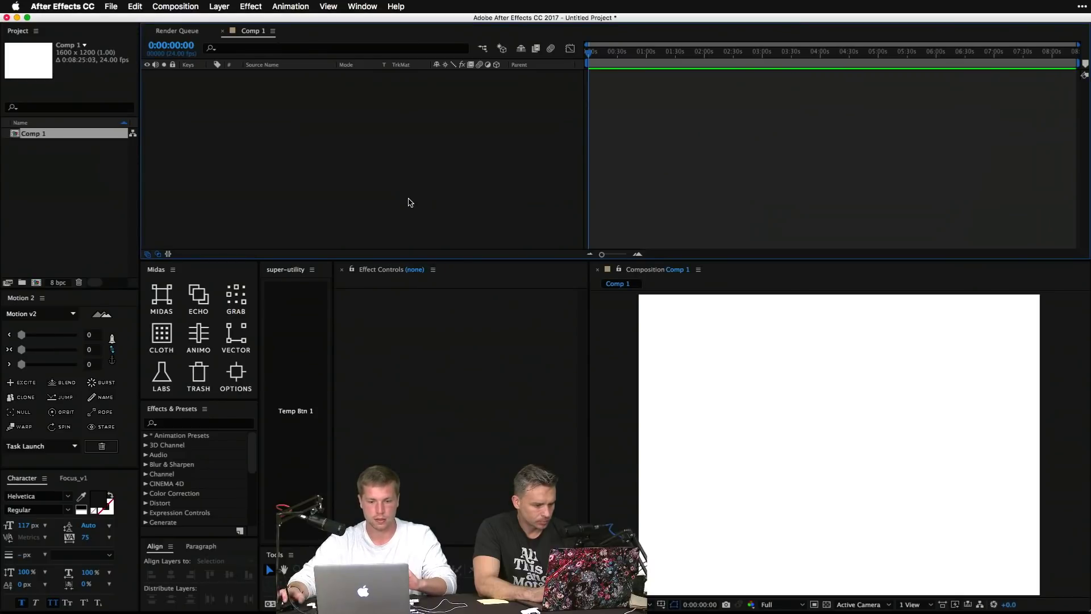
click(307, 374)
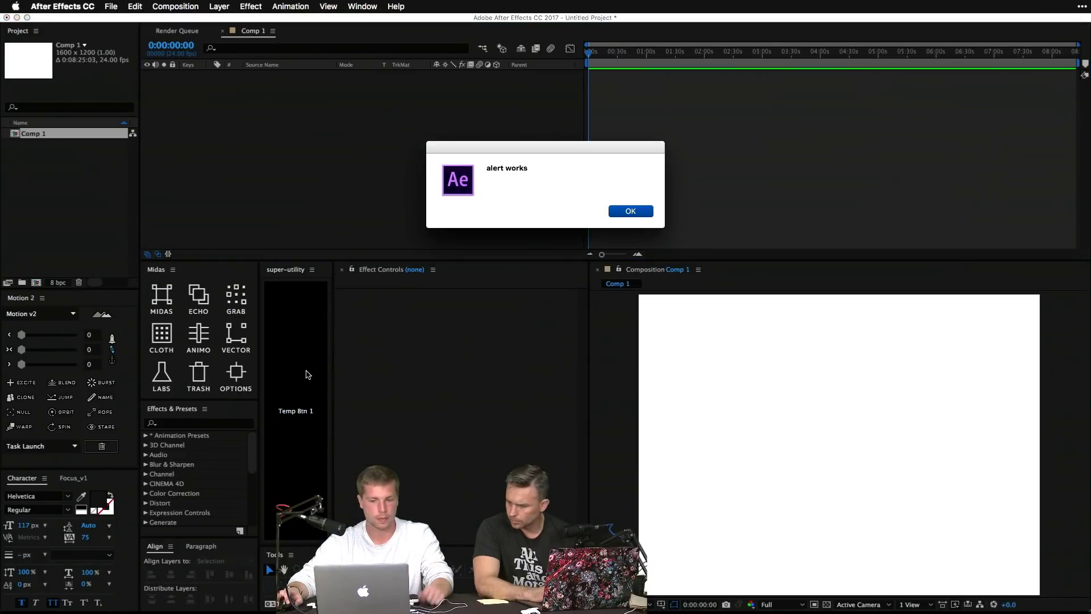
click(631, 212)
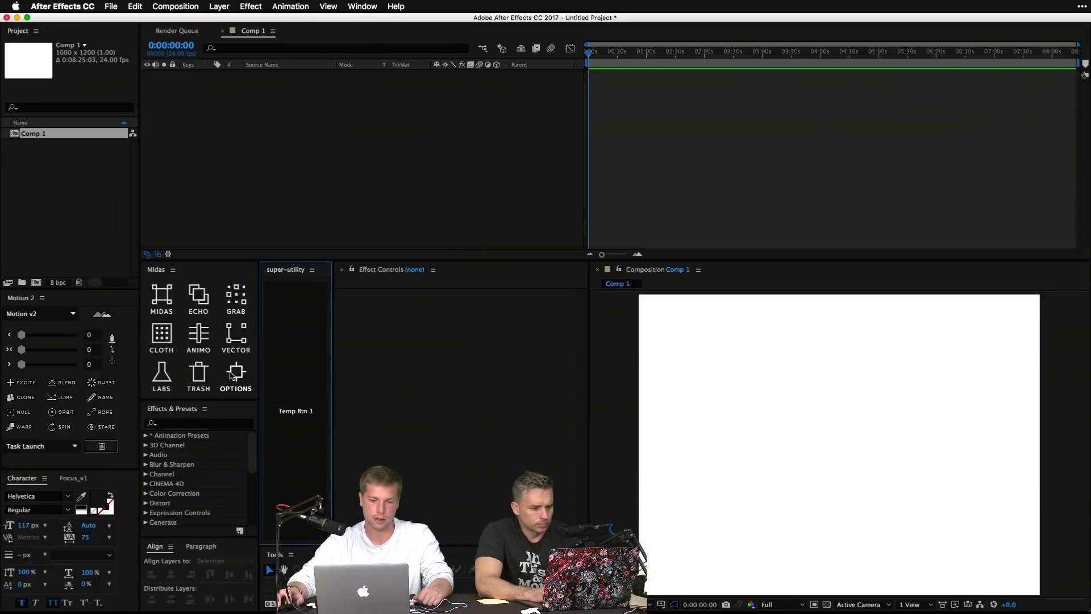
click(309, 375)
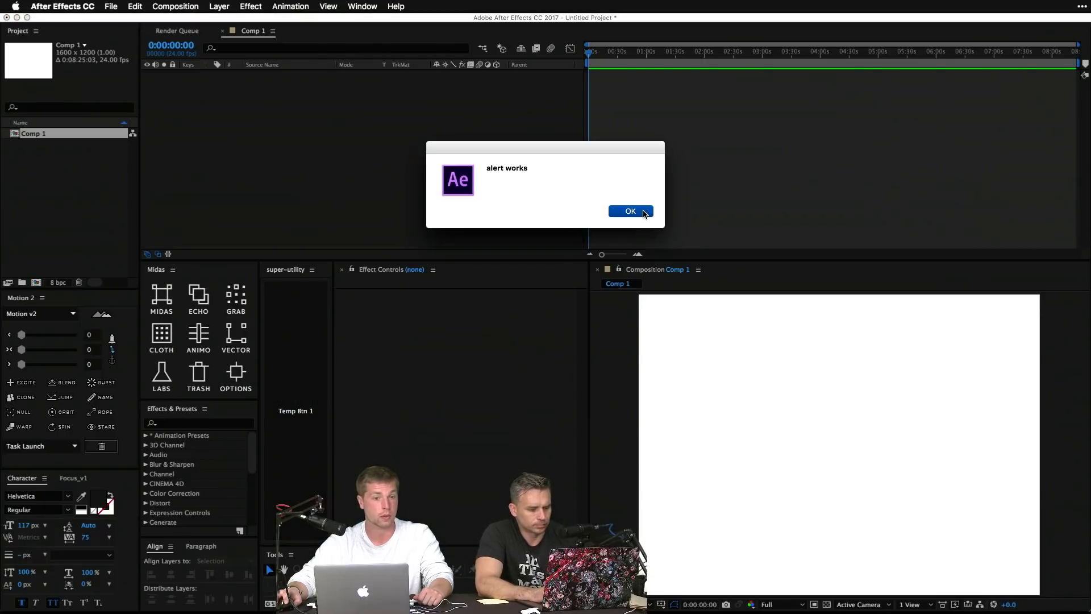
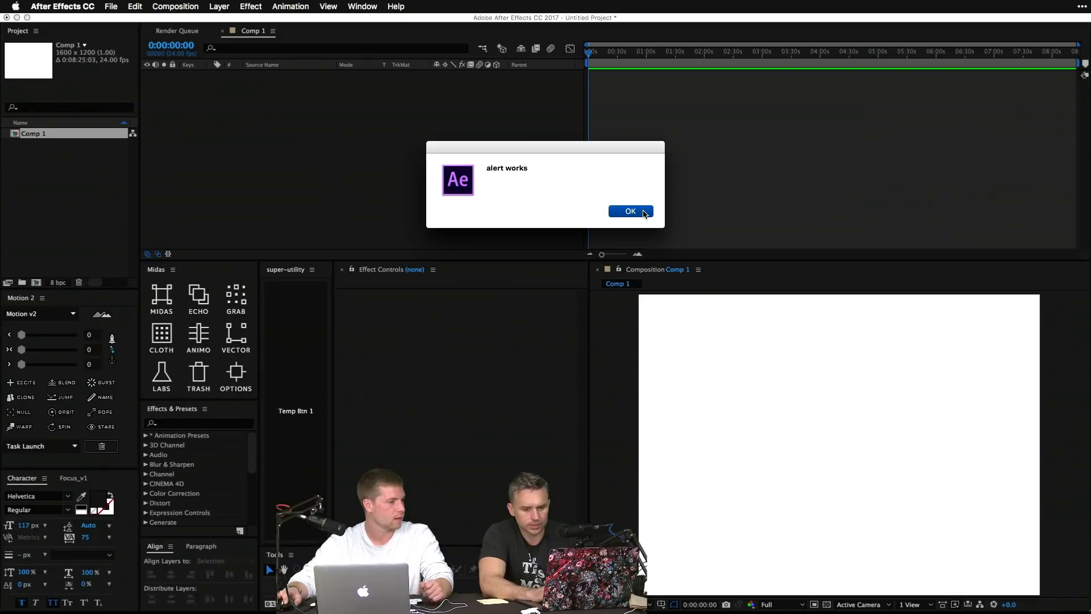
click(644, 212)
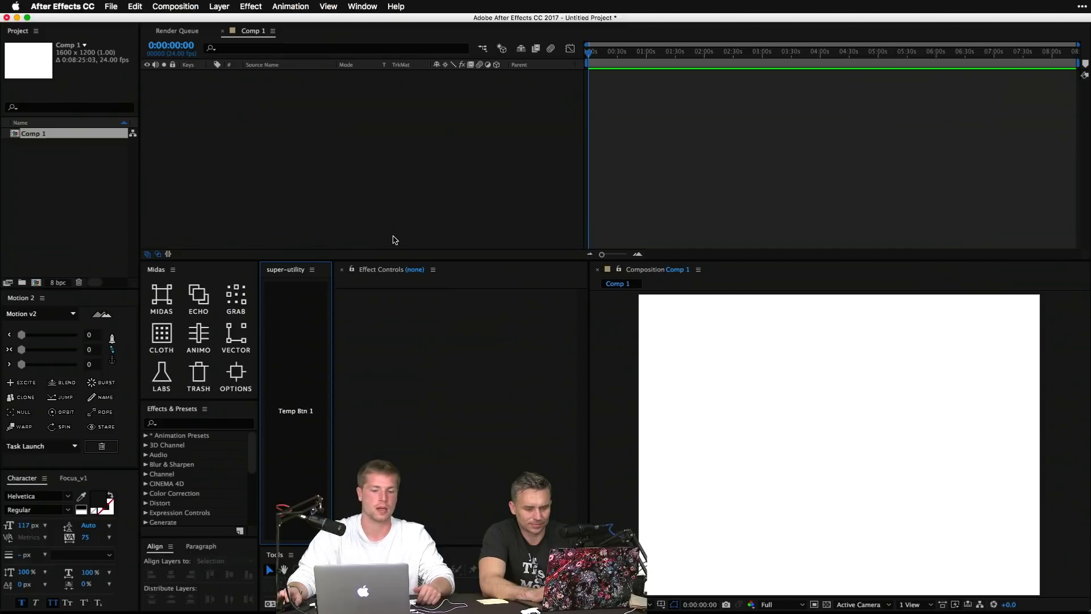
click(295, 410)
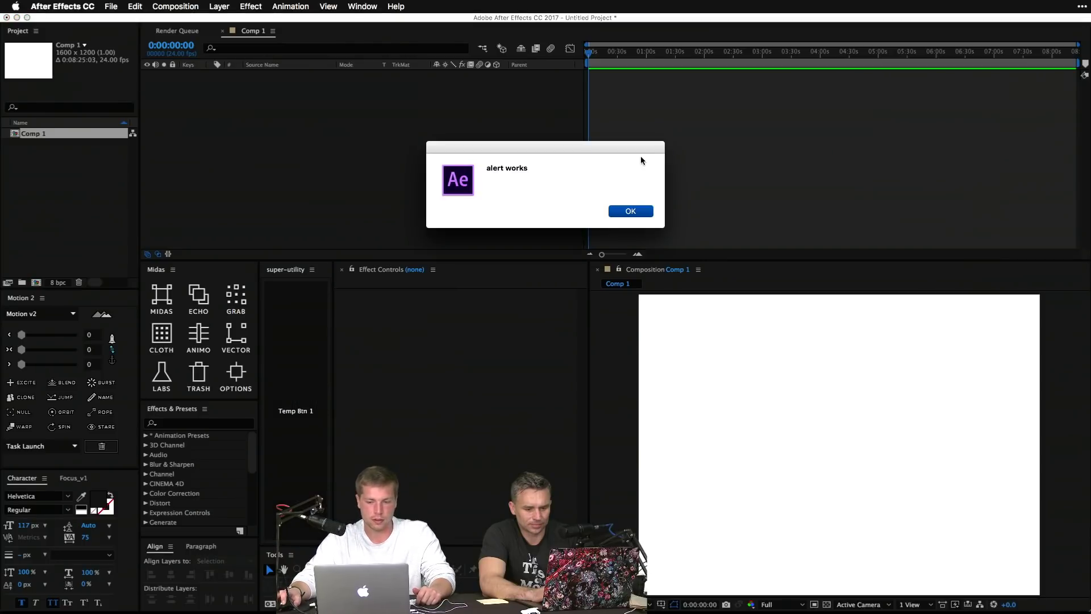
Step: Dismiss the test alert and switch to the super-utility.jsx script in Coda
click(646, 214)
click(402, 185)
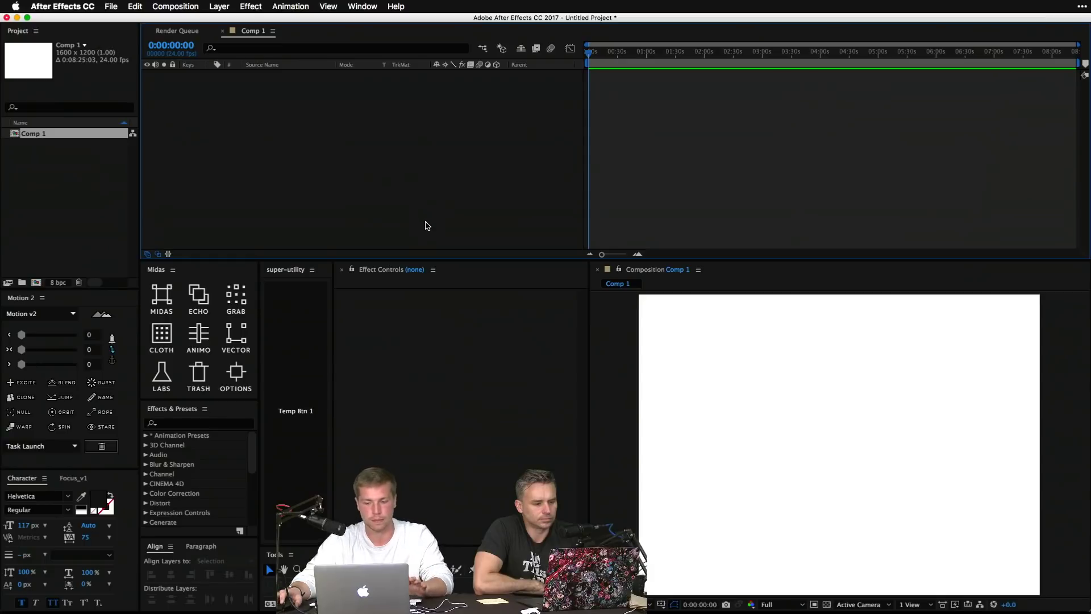
key(ctrl+Up)
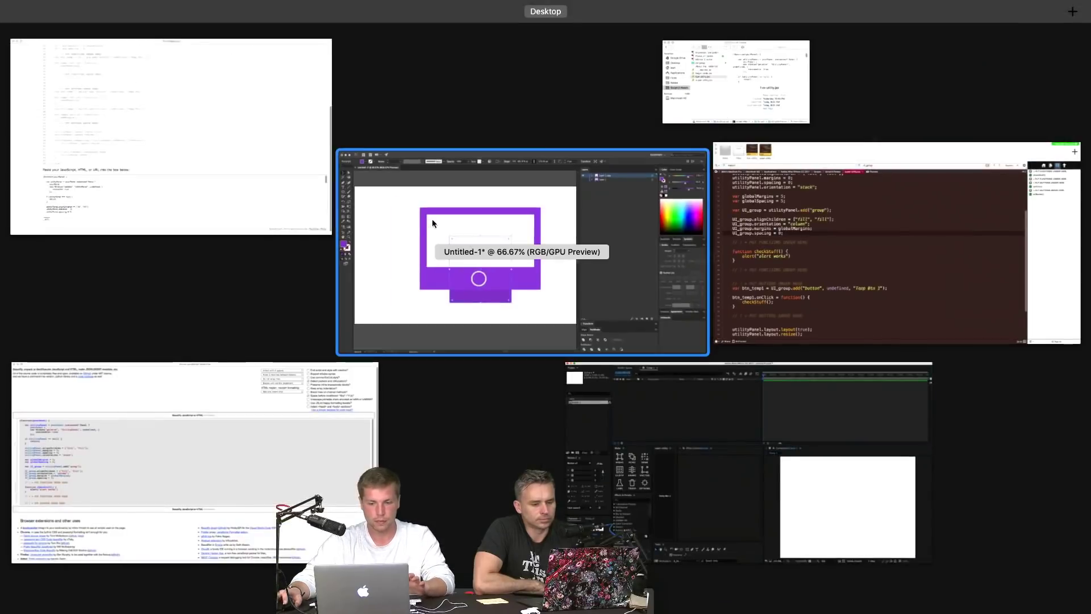
click(838, 253)
click(432, 214)
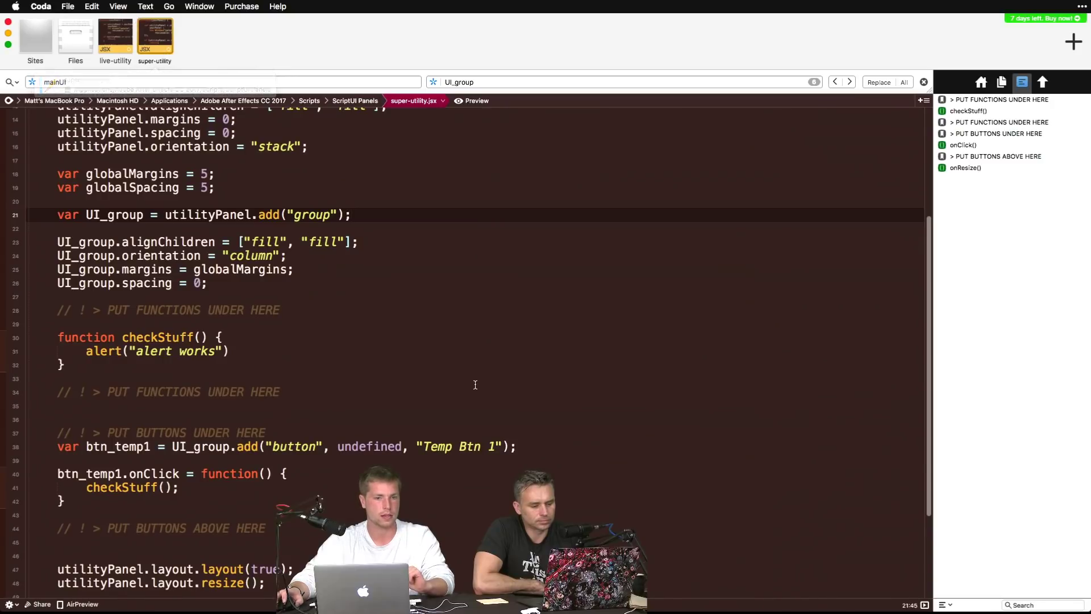
Step: Reword the comment below the checkStuff function to "PUT FUNCTIONS ABOVE HERE"
scroll(268, 331, down, 3)
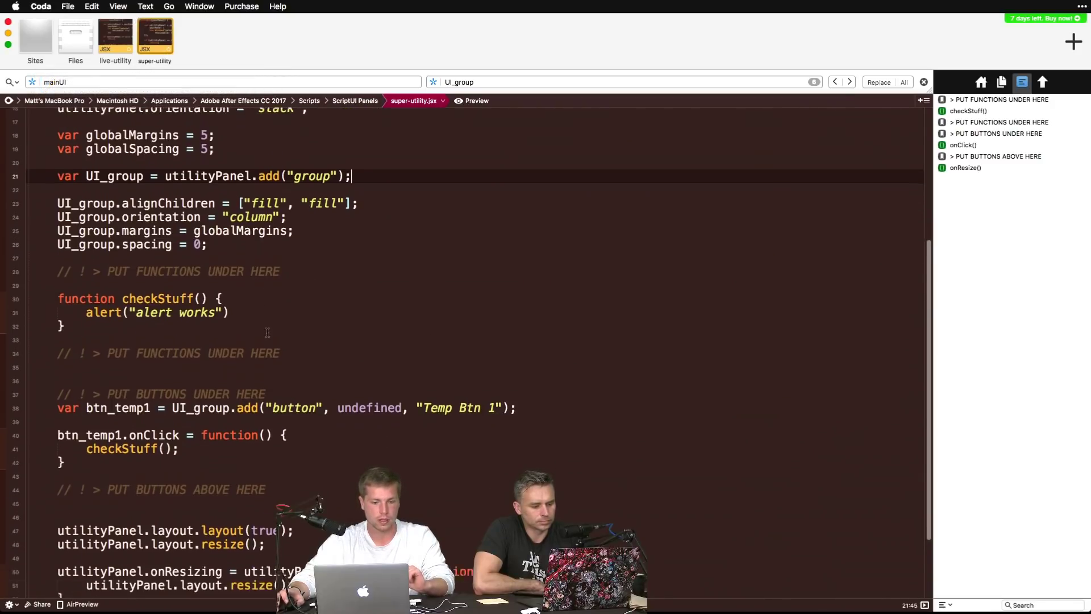
drag(57, 230, 301, 232)
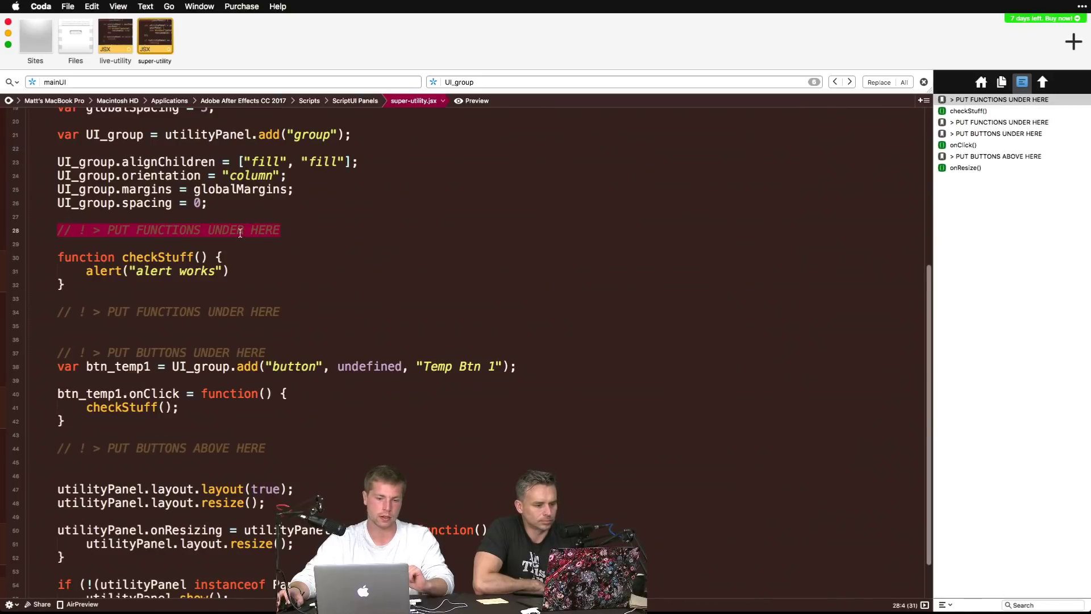
drag(295, 312, 179, 314)
double_click(232, 312)
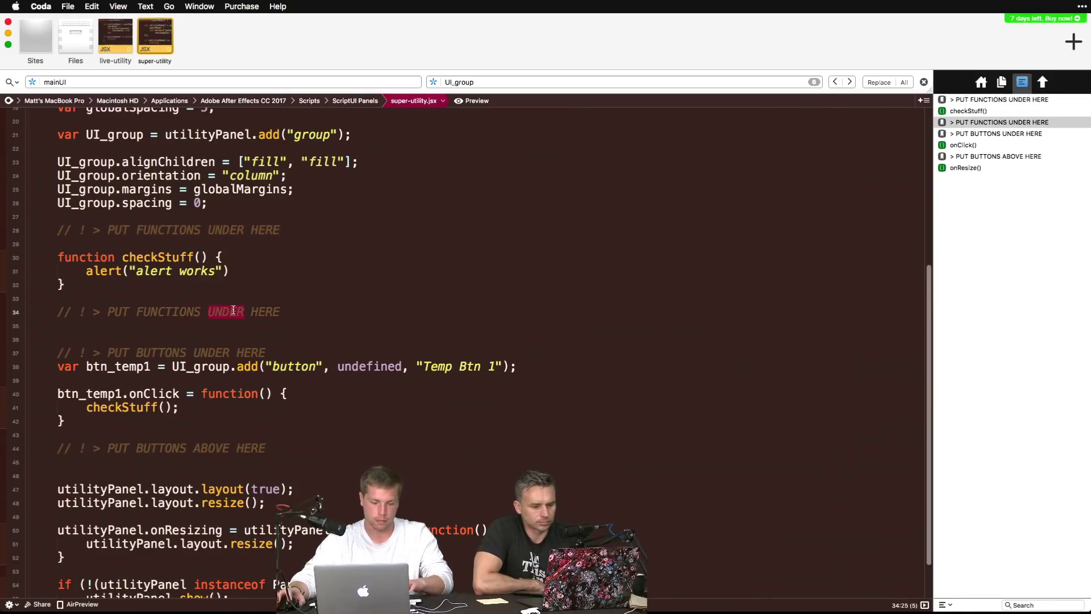
text(ABOVE)
click(283, 272)
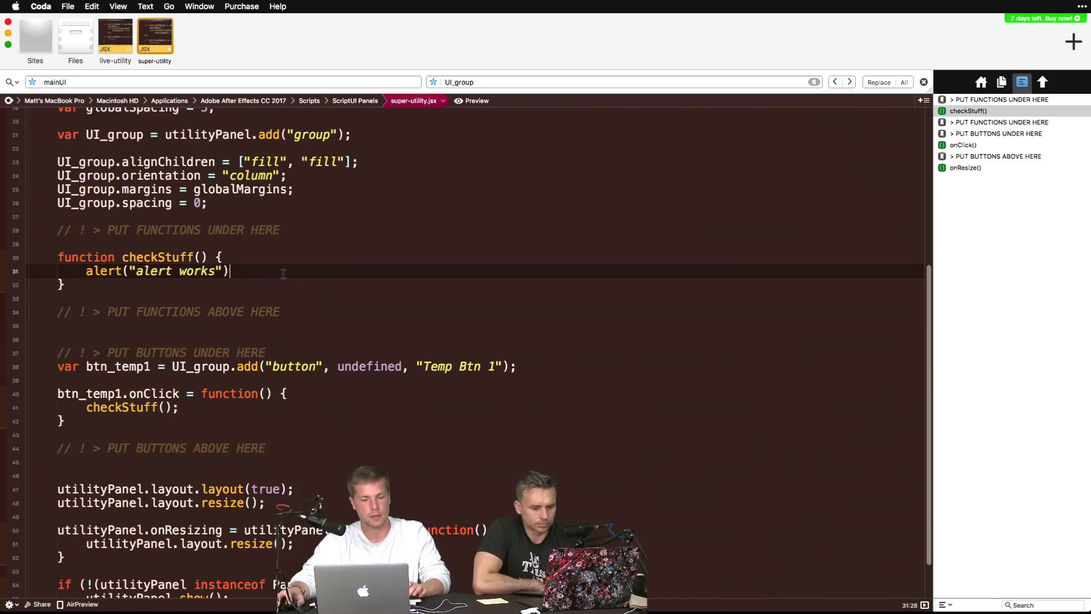
Step: Examine the checkStuff function, the section between the two button comments and the btn_temp1 variable
drag(46, 258, 241, 287)
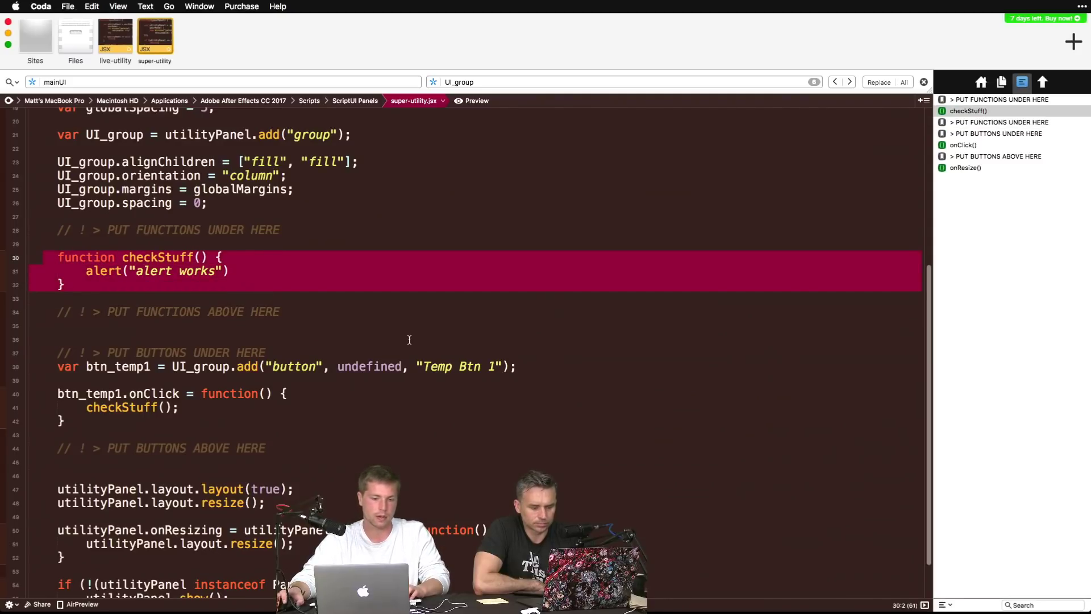
scroll(403, 341, down, 2)
click(313, 370)
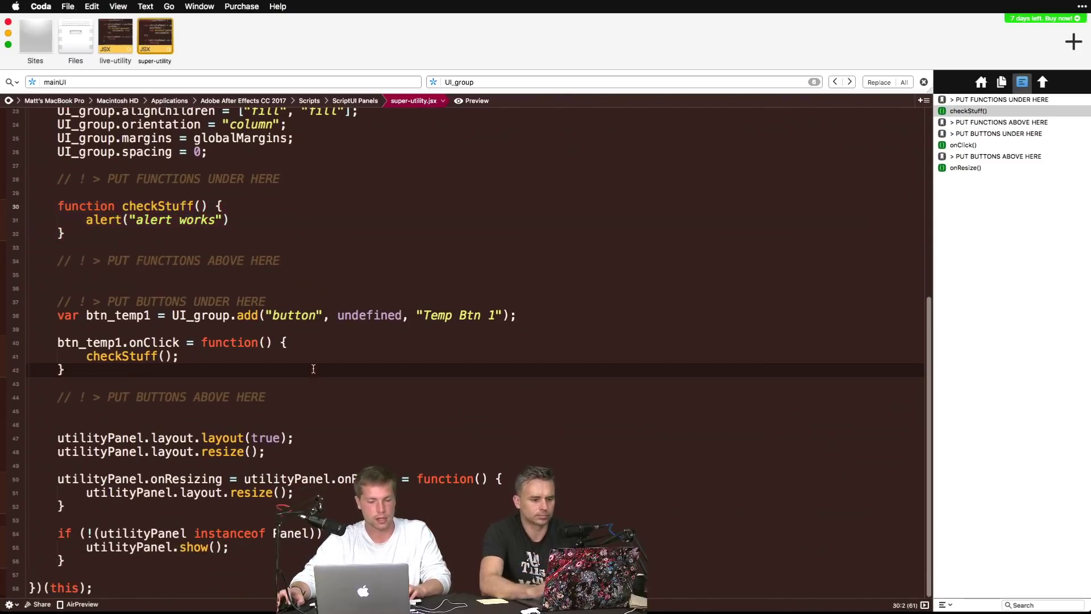
double_click(161, 301)
click(215, 406)
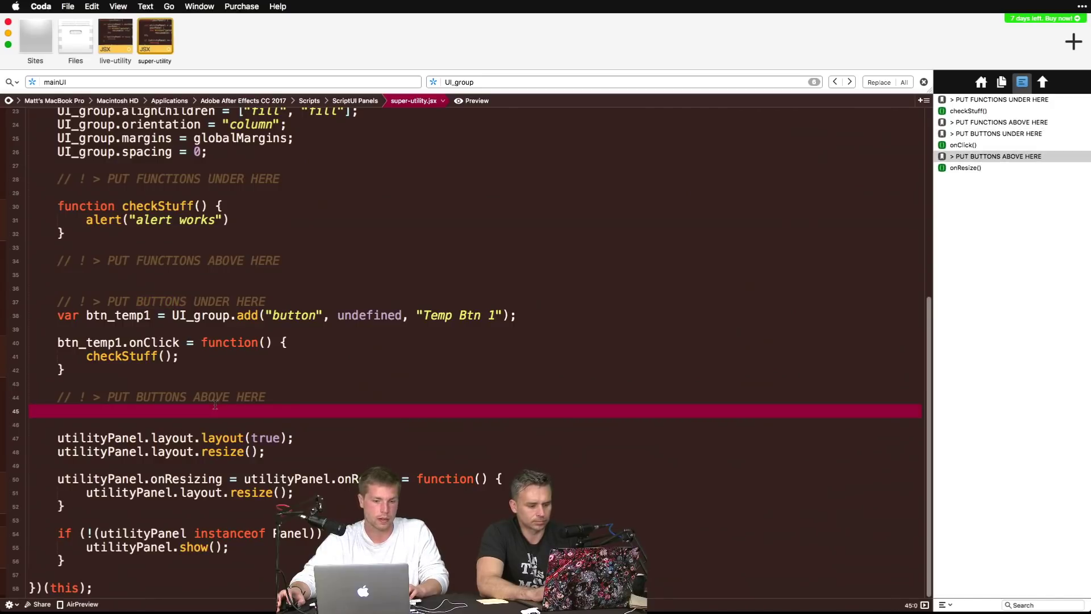
click(427, 356)
click(116, 314)
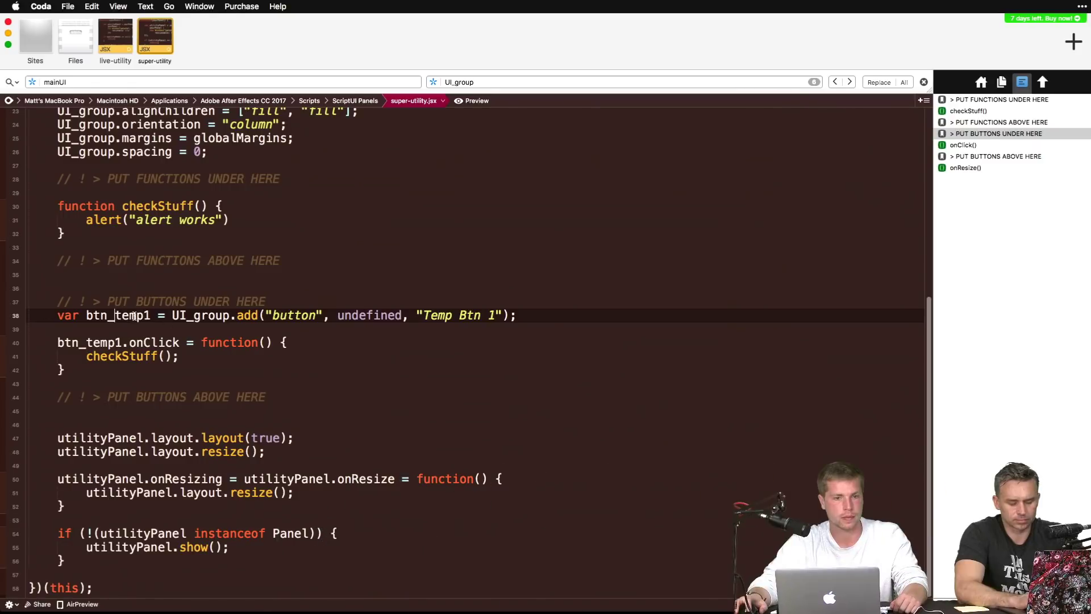
double_click(134, 317)
click(134, 317)
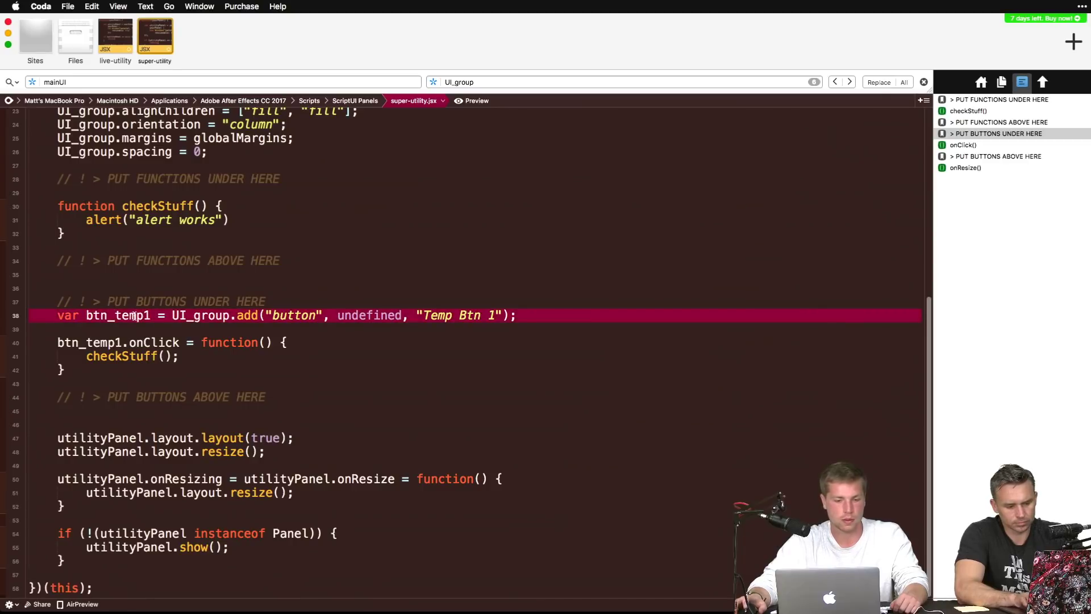
double_click(134, 317)
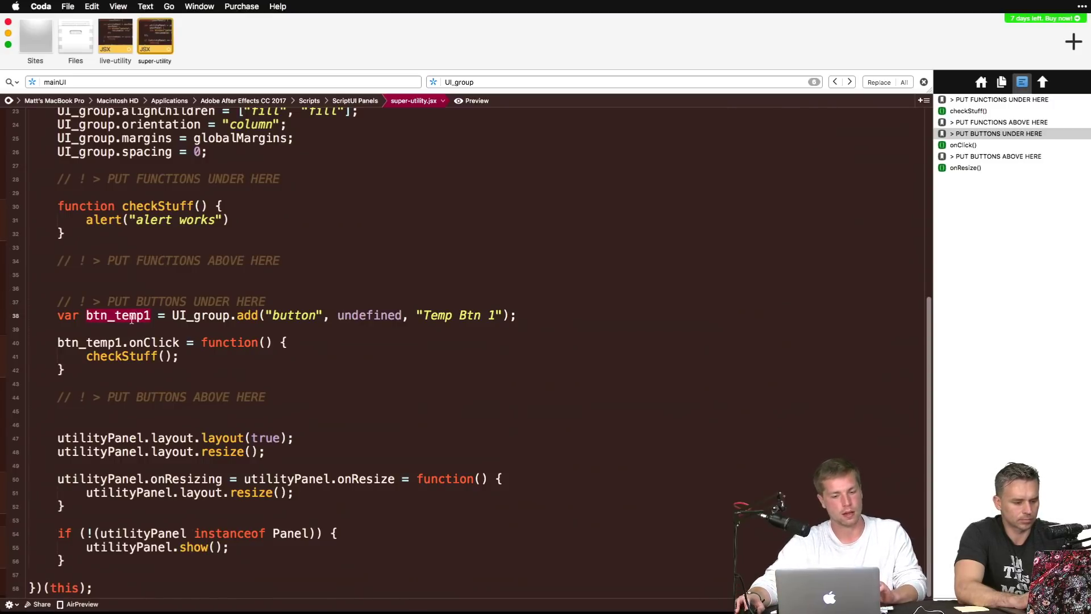
click(97, 239)
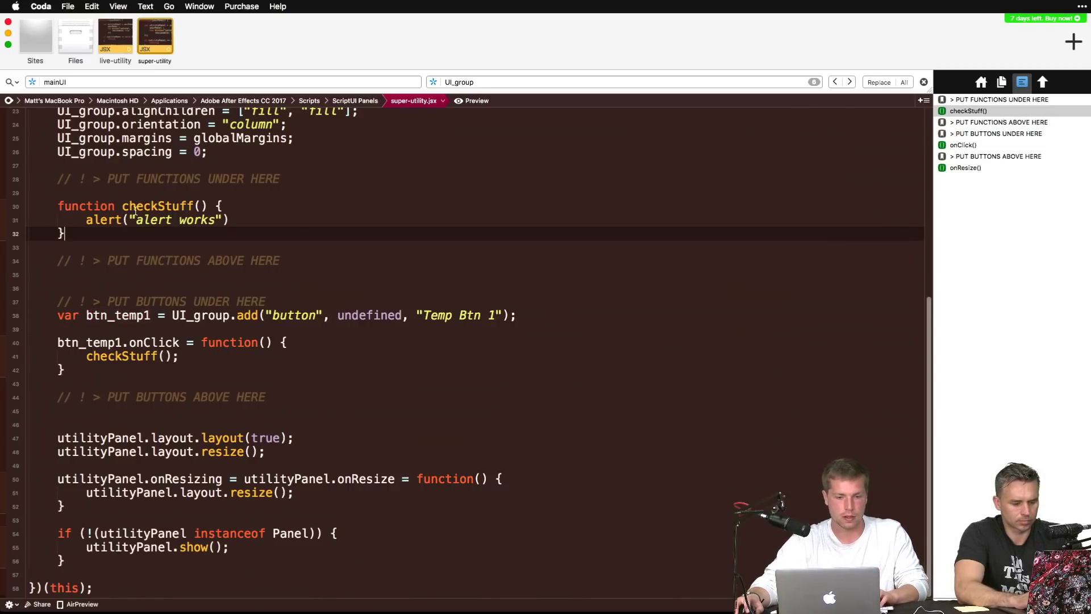
Step: Insert blank lines between the "PUT FUNCTIONS UNDER HERE" comment and the checkStuff function
click(116, 188)
key(Return)
key(Return)
key(Return)
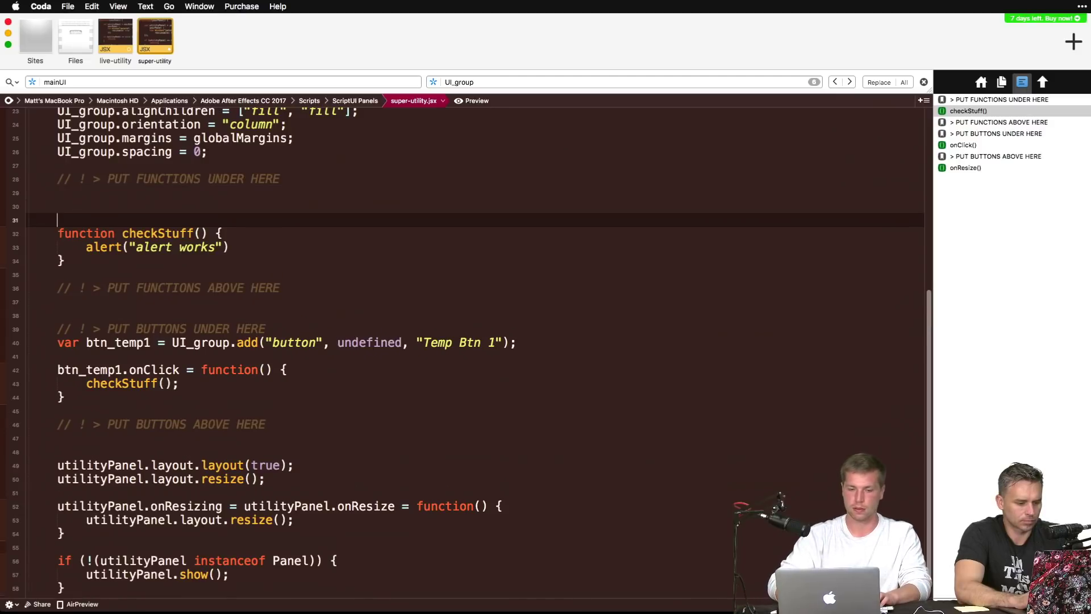
key(Up)
key(Up)
key(Up)
key(Return)
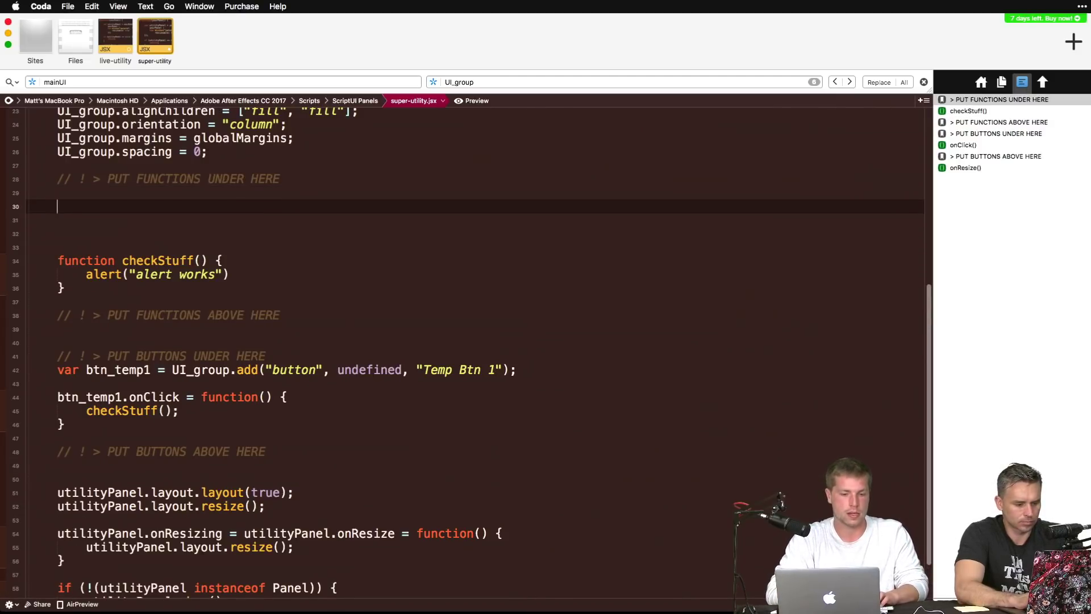
Step: Write an empty function checkMyStuff(doExtraCheck) under the "PUT FUNCTIONS UNDER HERE" comment
text(function )
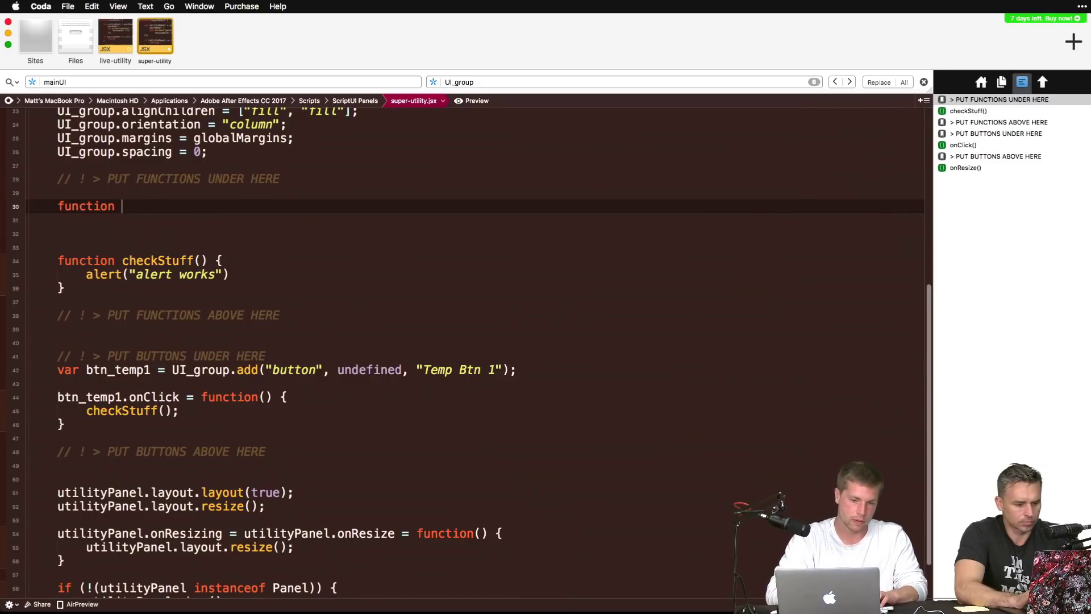
text(check)
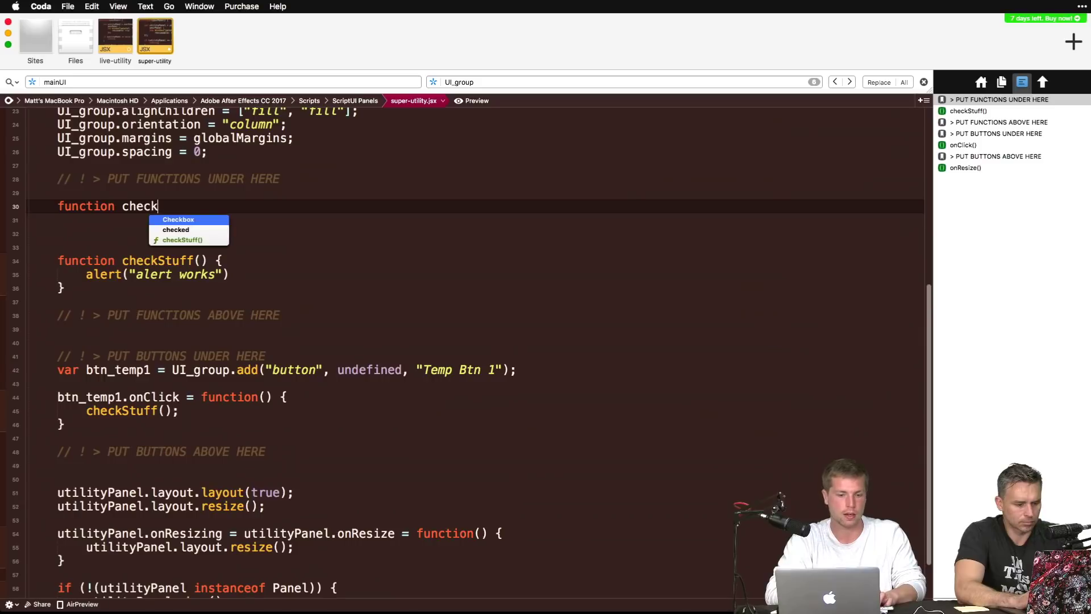
text(MyStuff)
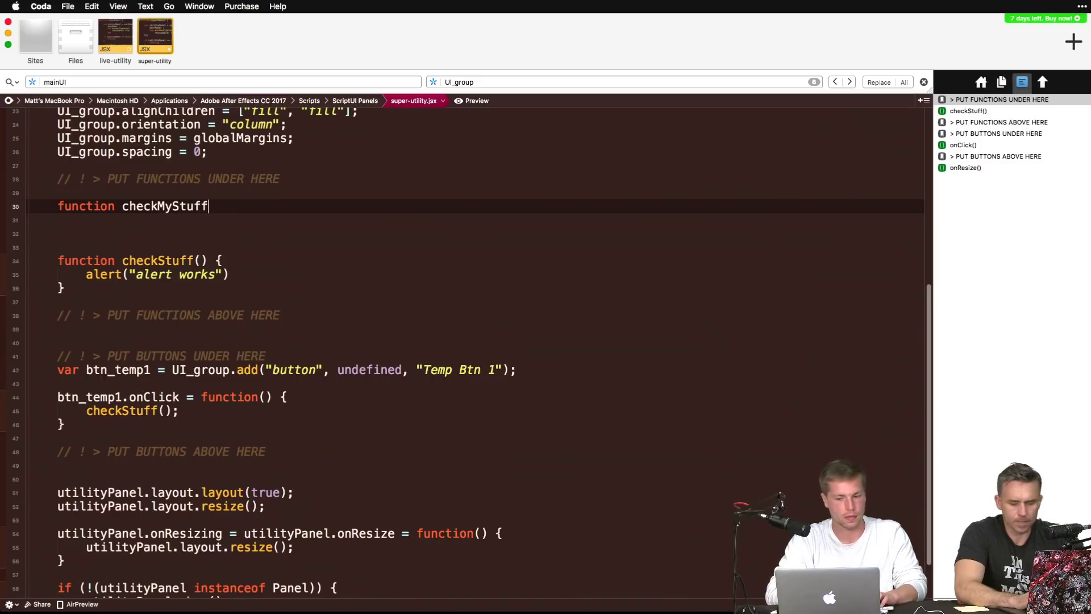
text(()
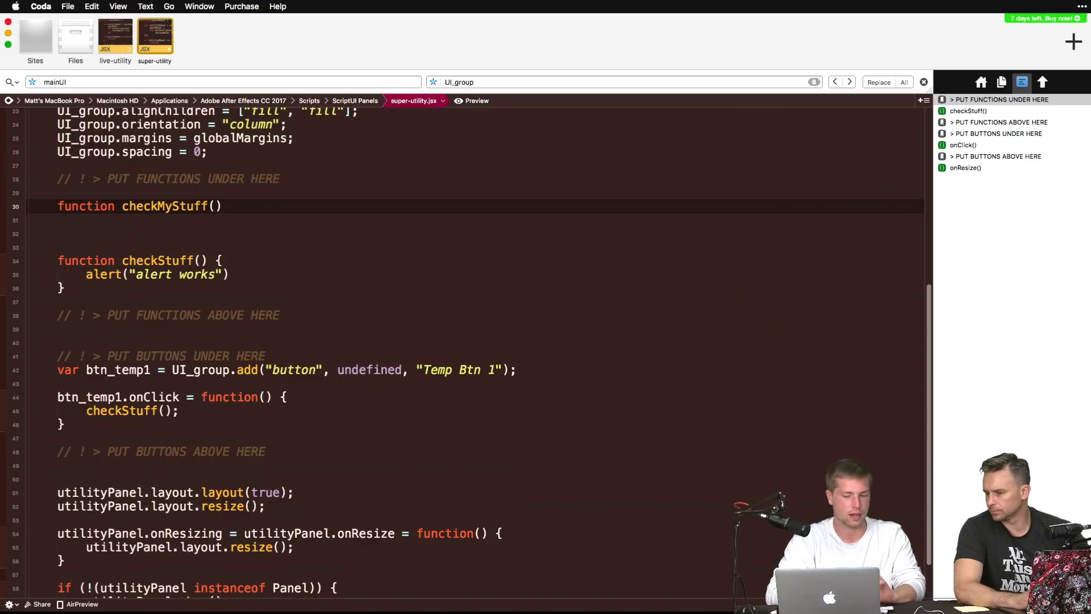
text(doExtra)
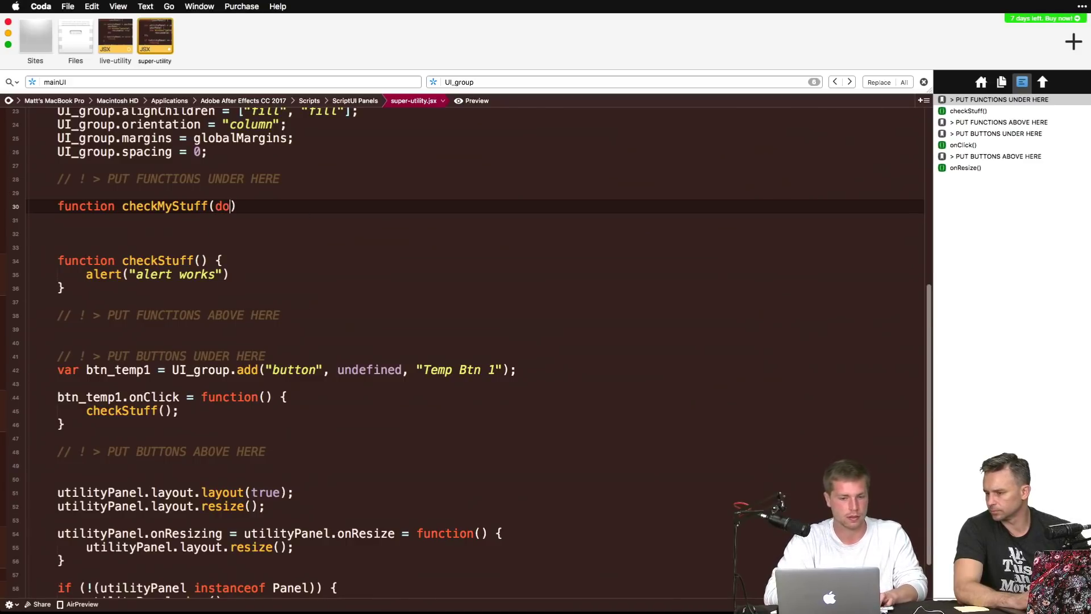
text(Check) {})
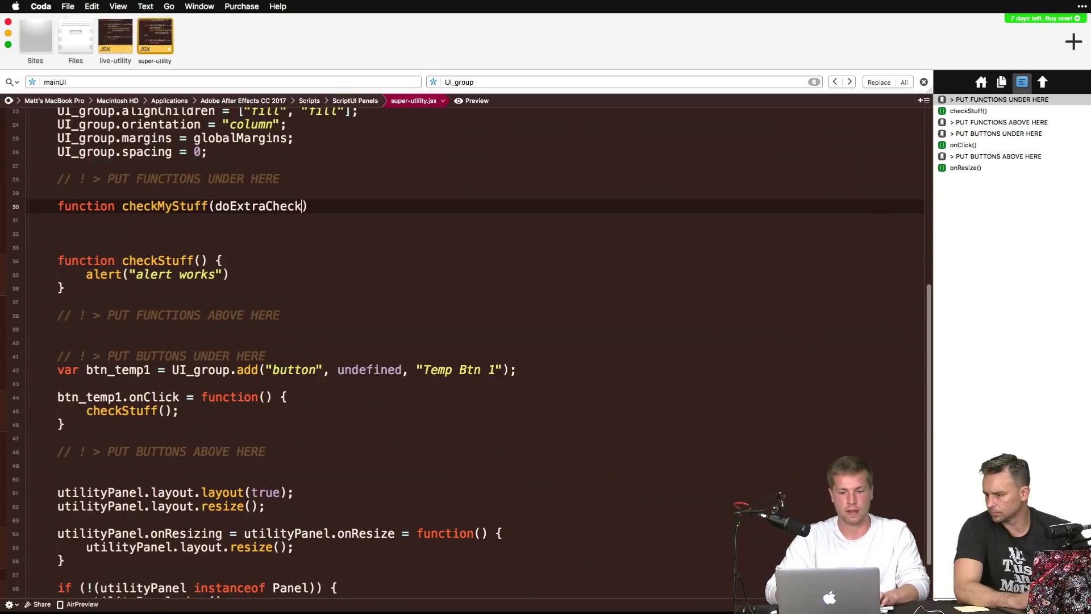
key(Left)
key(Return)
key(Return)
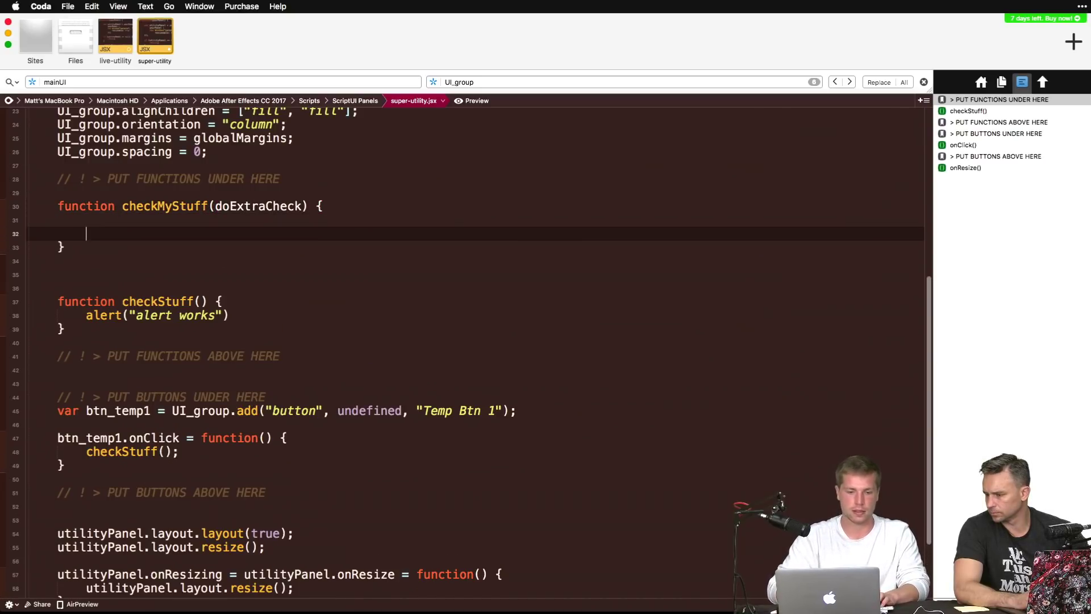
Step: Declare var mainComp = app.project.activeItem; inside the checkMyStuff function
key(Up)
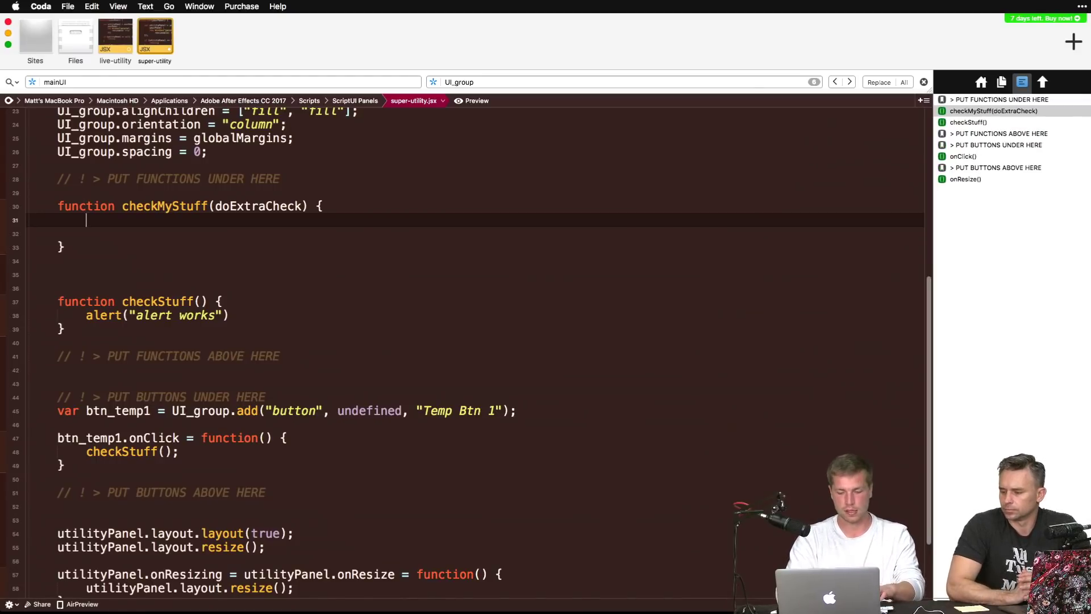
key(Return)
text(var)
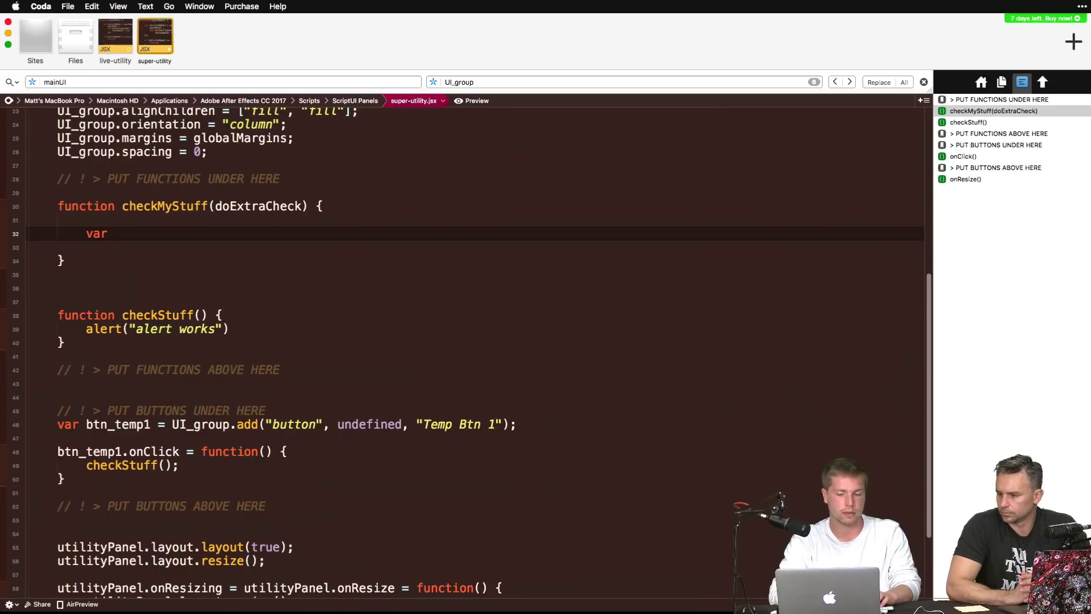
text( mainCom)
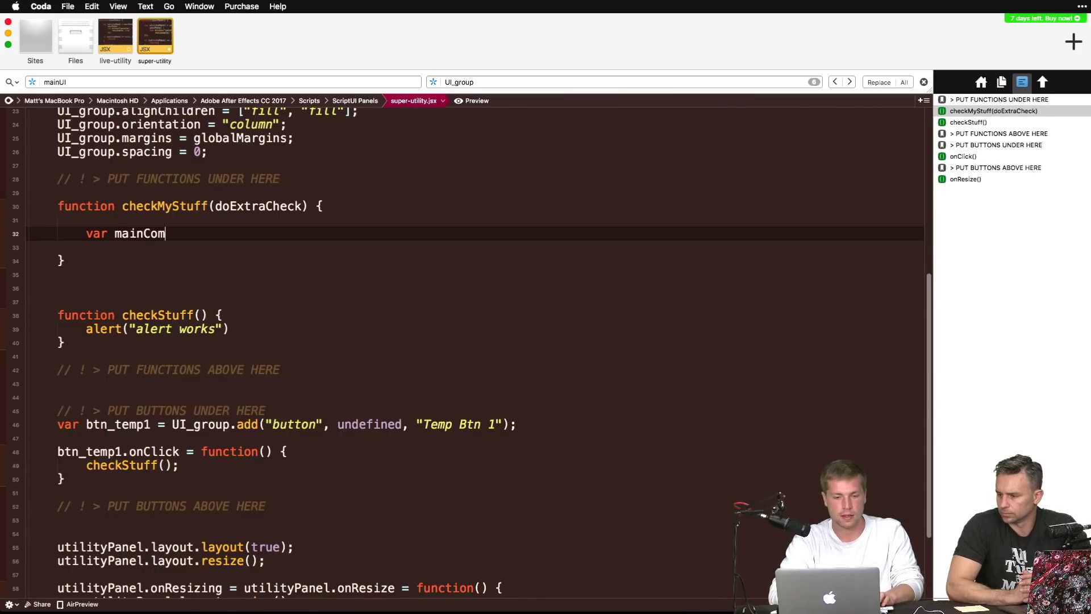
text(p = app.)
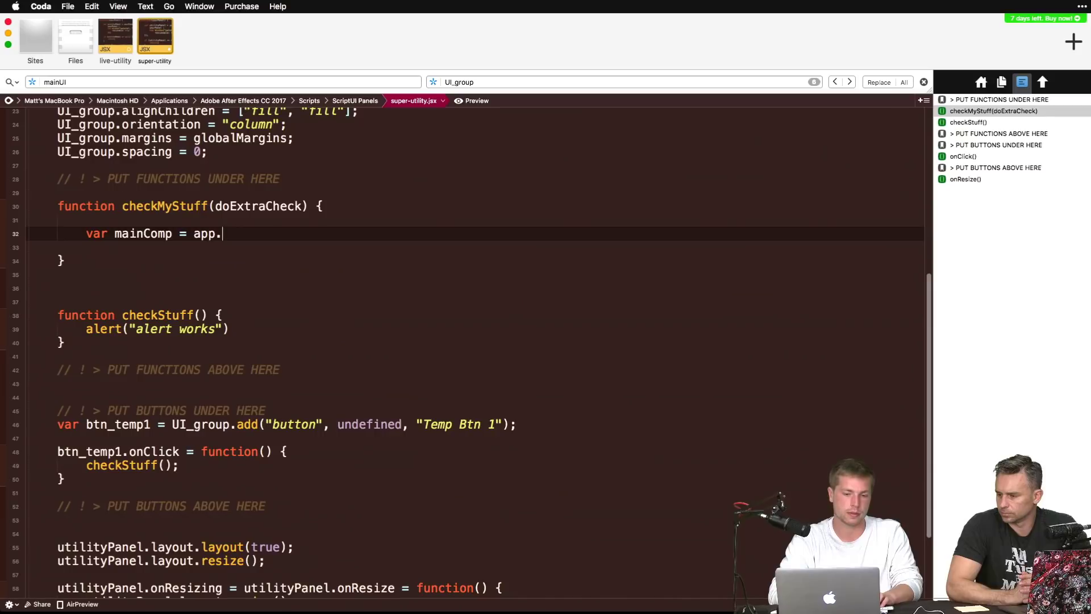
text(project.activeItme)
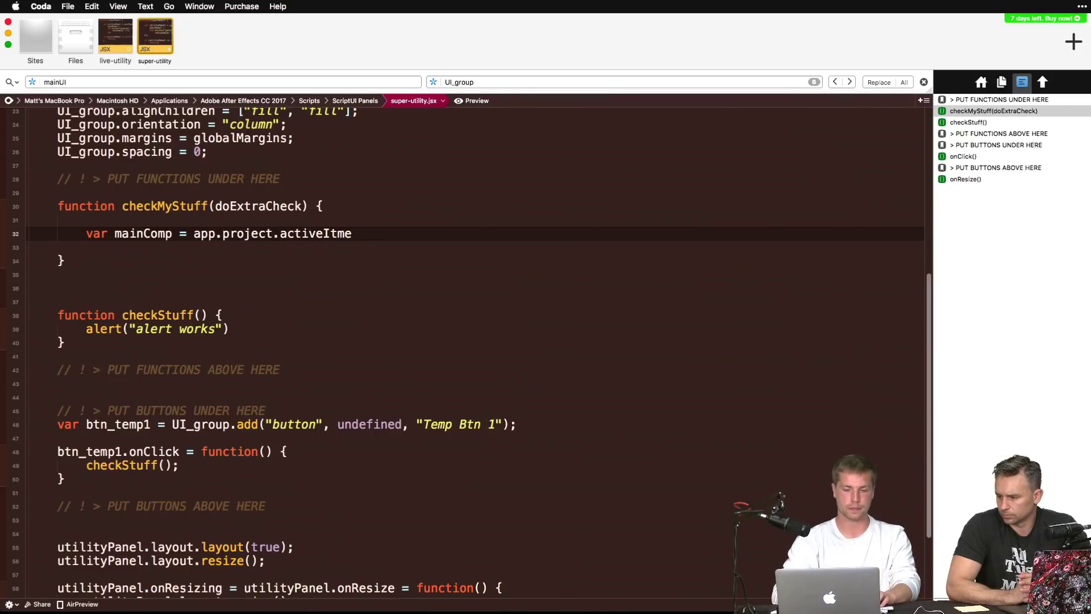
key(BackSpace)
key(BackSpace)
key(BackSpace)
text(te)
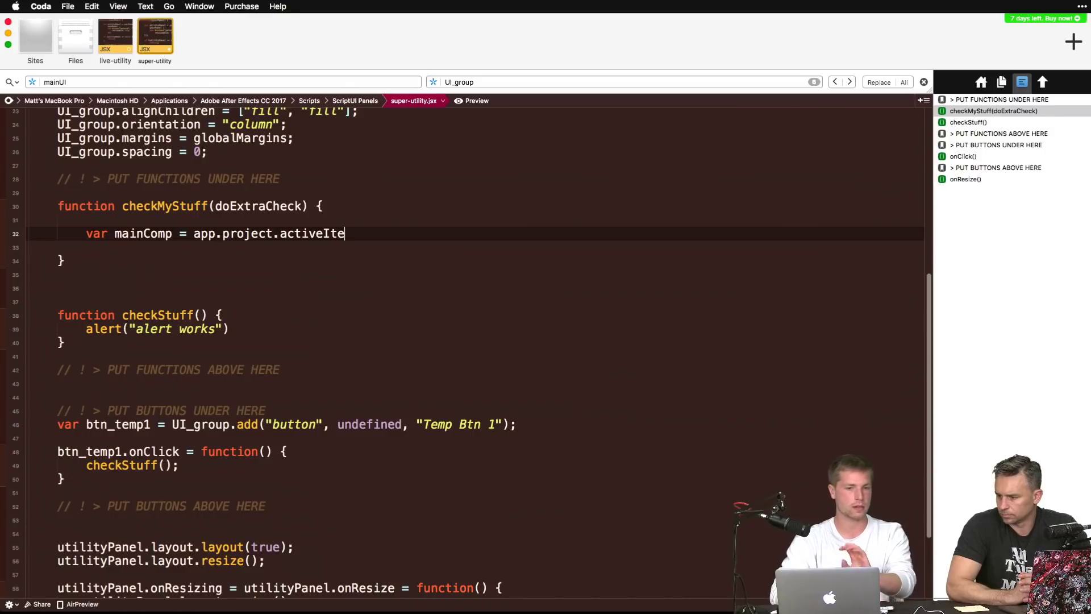
text(m;)
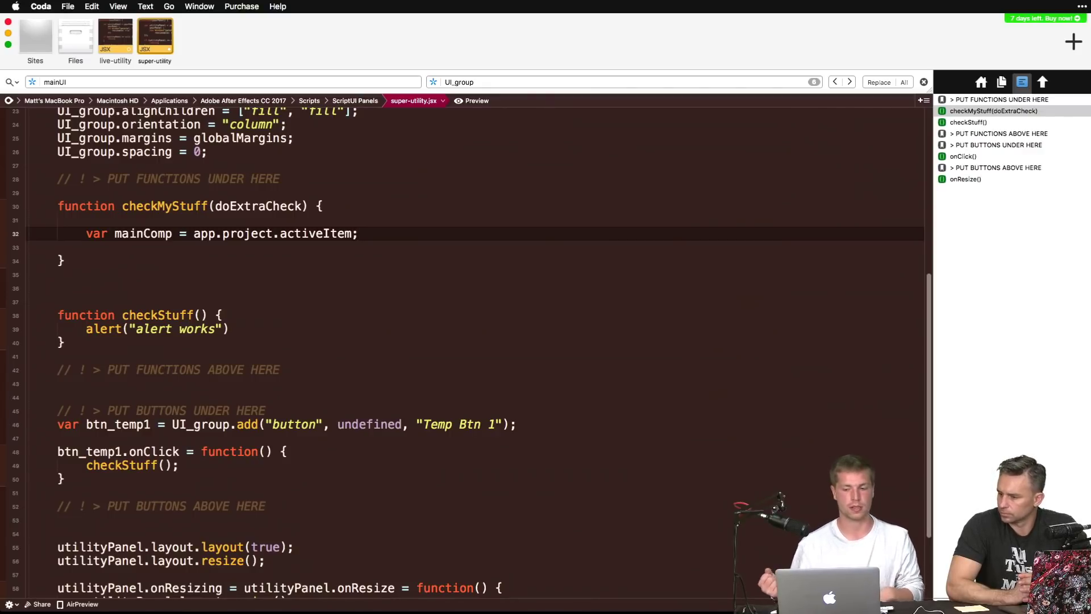
Step: Write the condition if (!mainComp || !(mainComp instanceof CompItem)) below the mainComp declaration in checkMyStuff
key(Return)
key(Return)
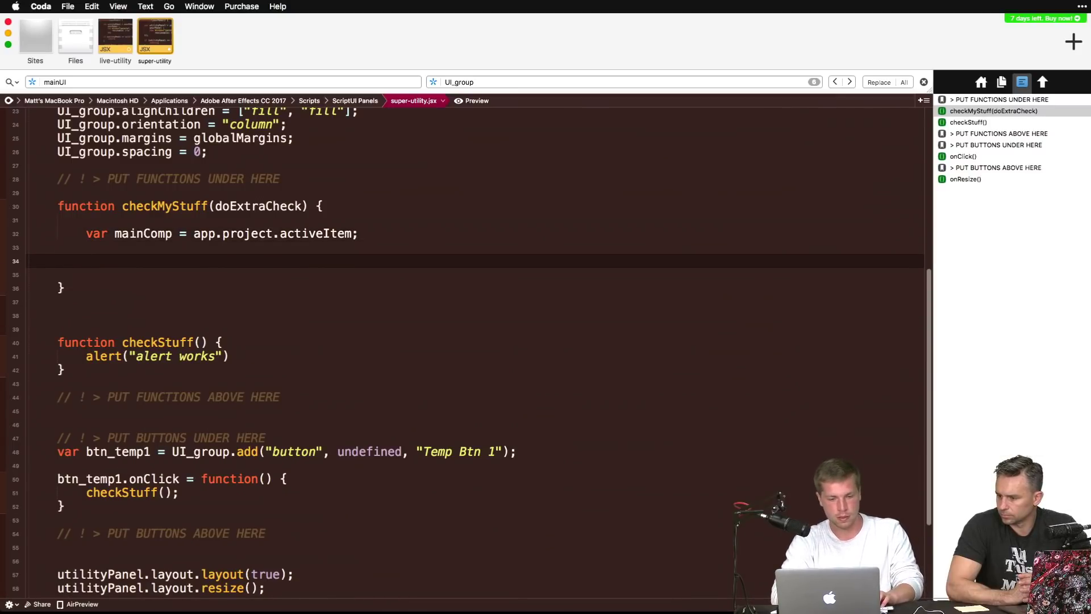
text(if (1)
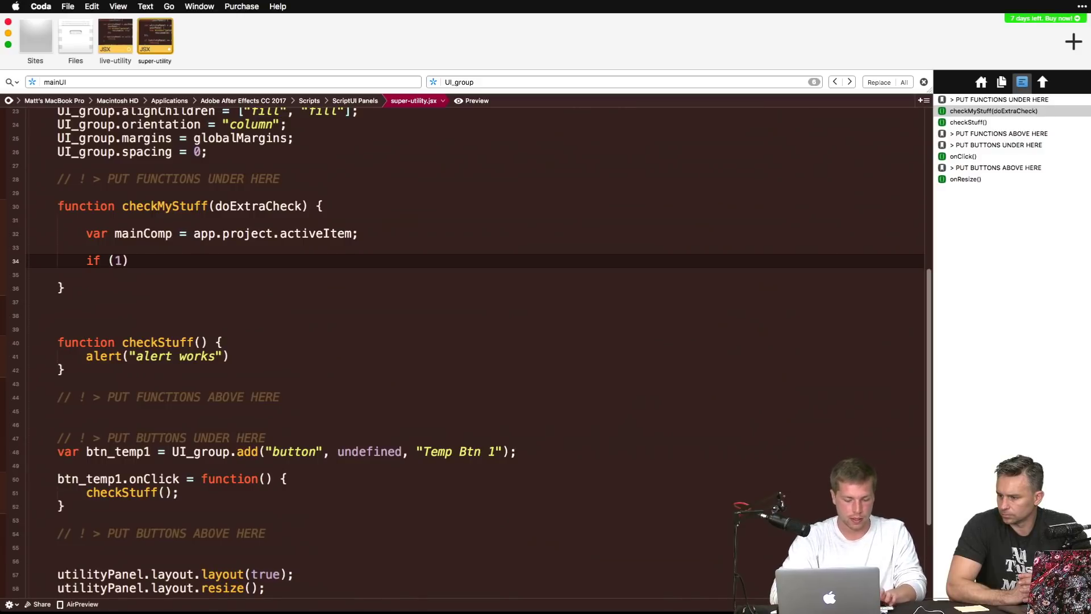
key(BackSpace)
text(!mainComp)
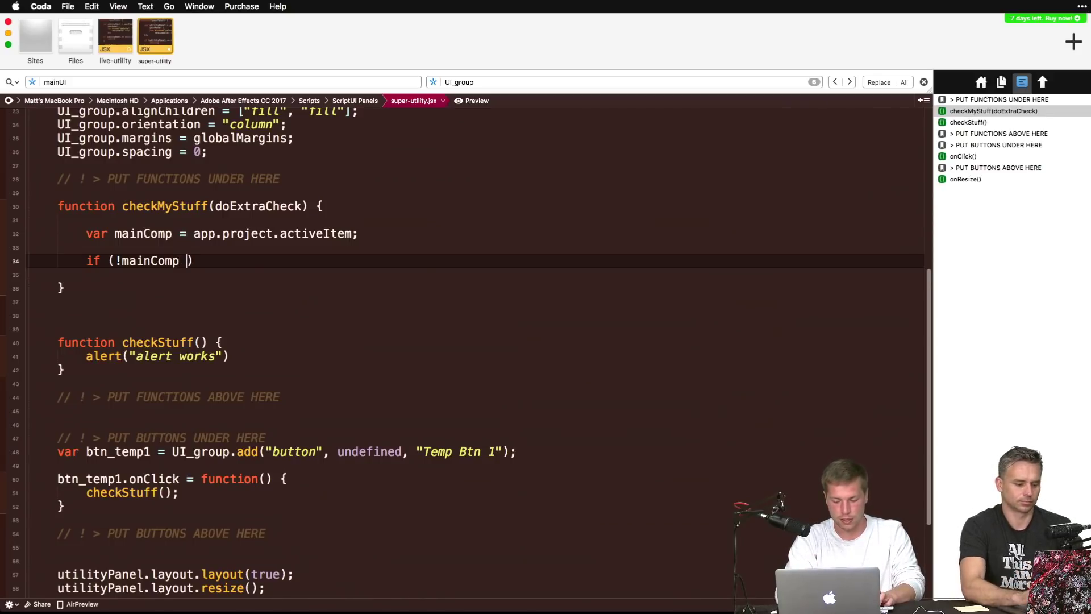
text( ||)
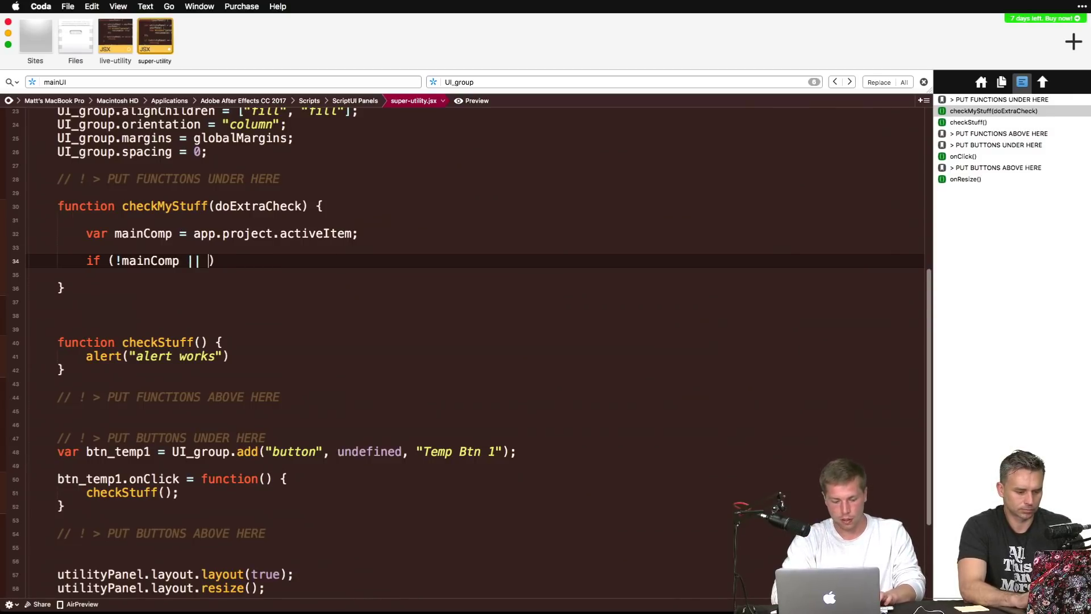
text( !()
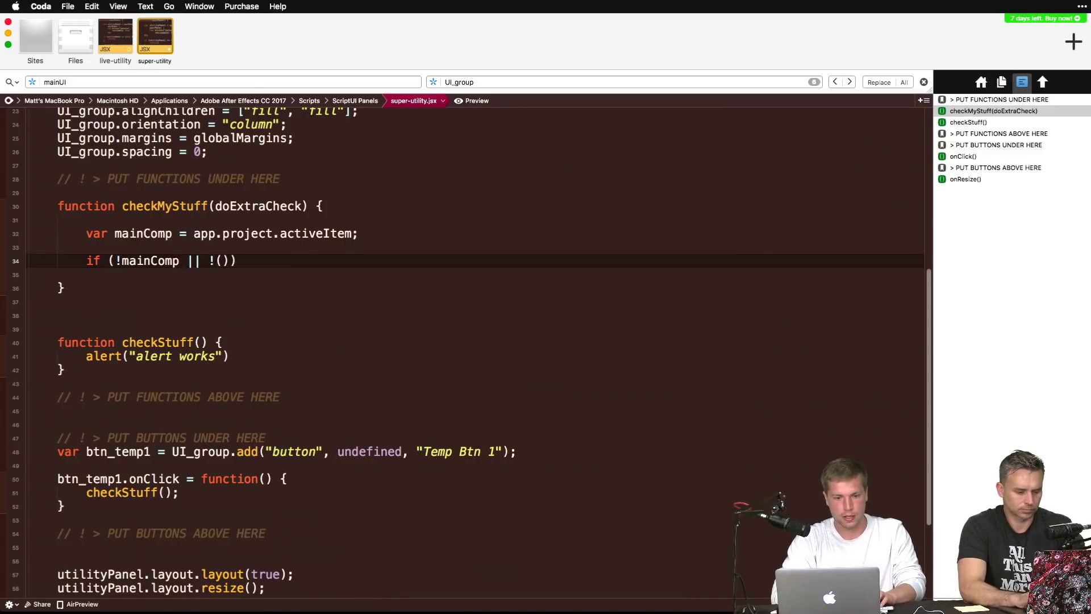
text(main)
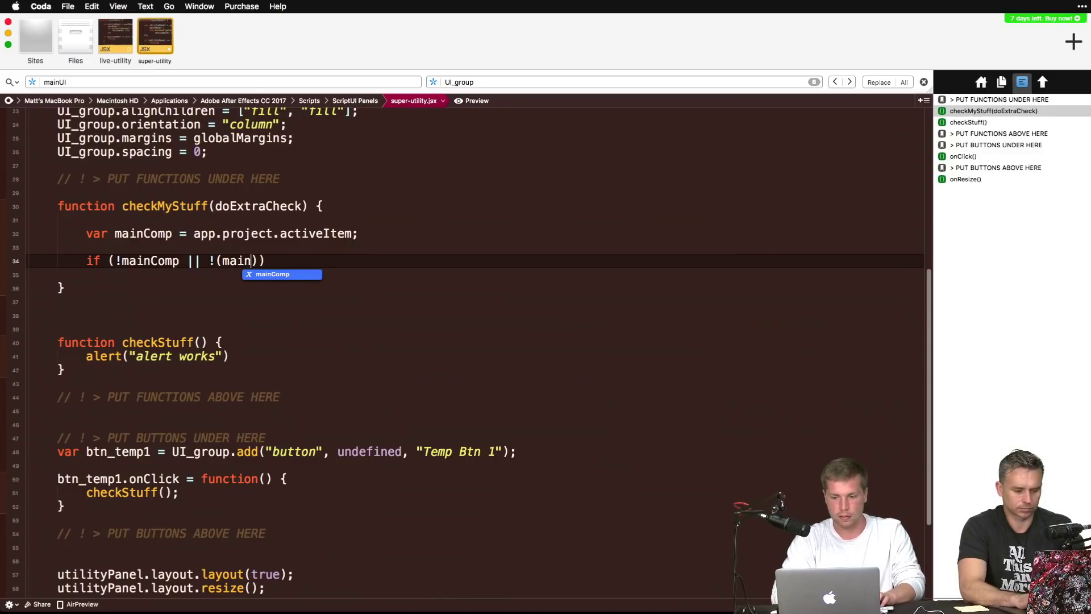
text(Comp instance)
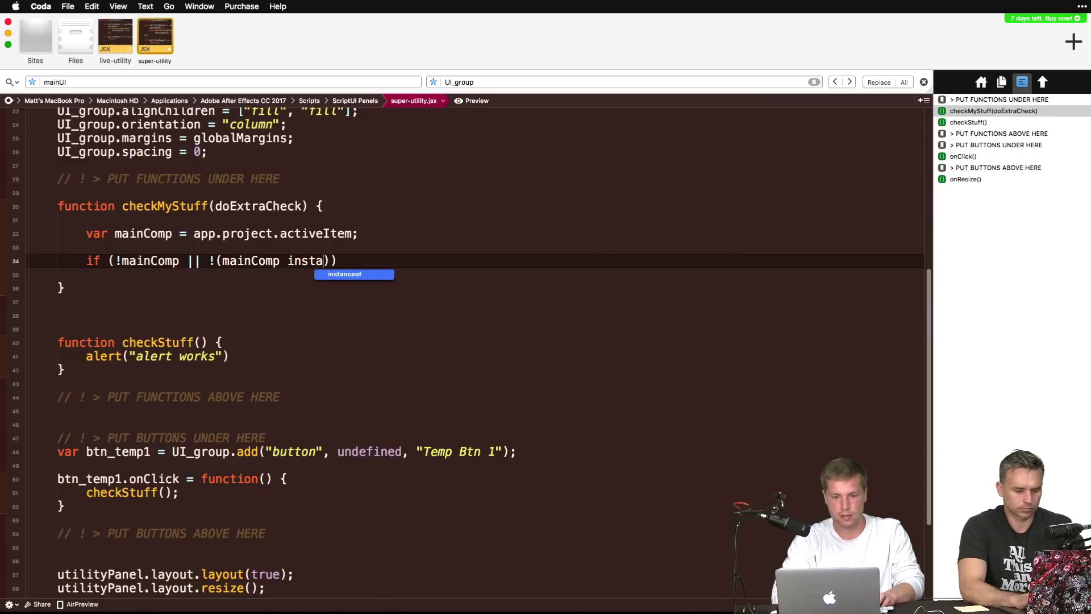
text(of CompItem)
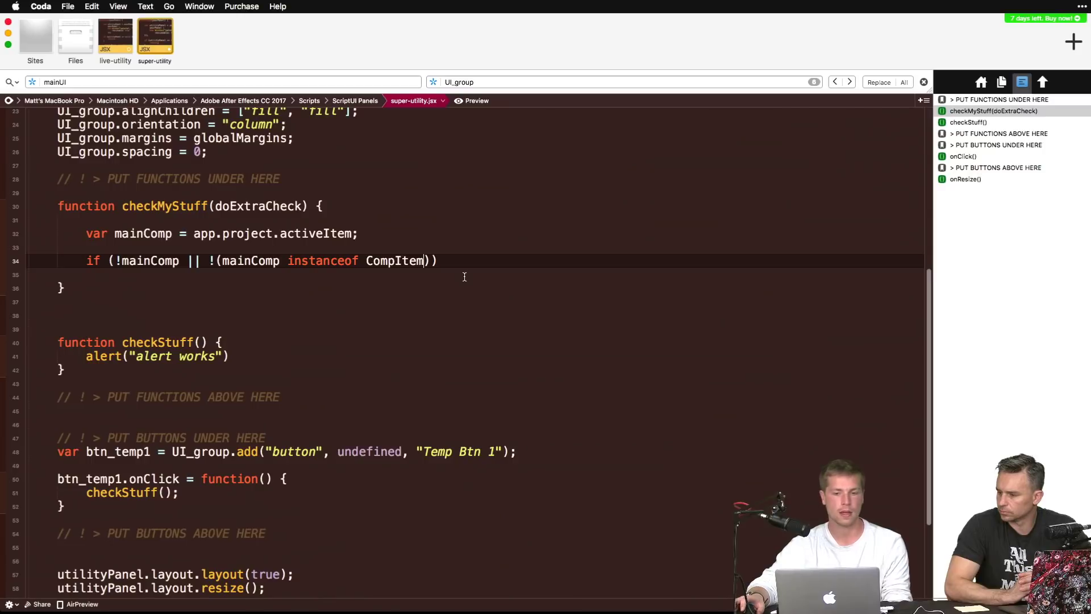
Step: Switch to Chrome and look over the W3Schools home page for its JavaScript tutorials
key(ctrl+Up)
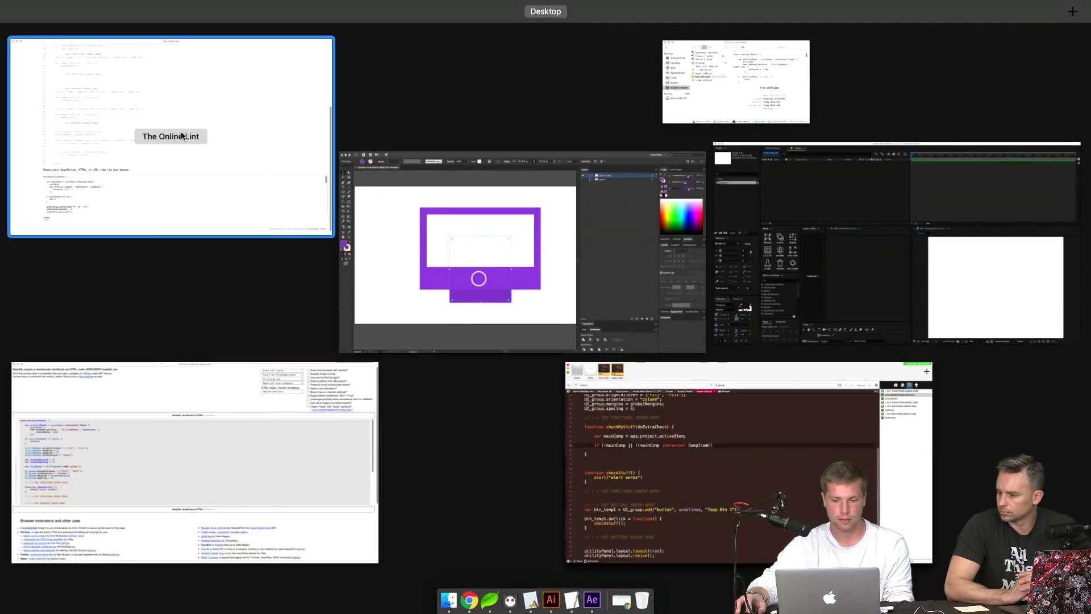
click(470, 601)
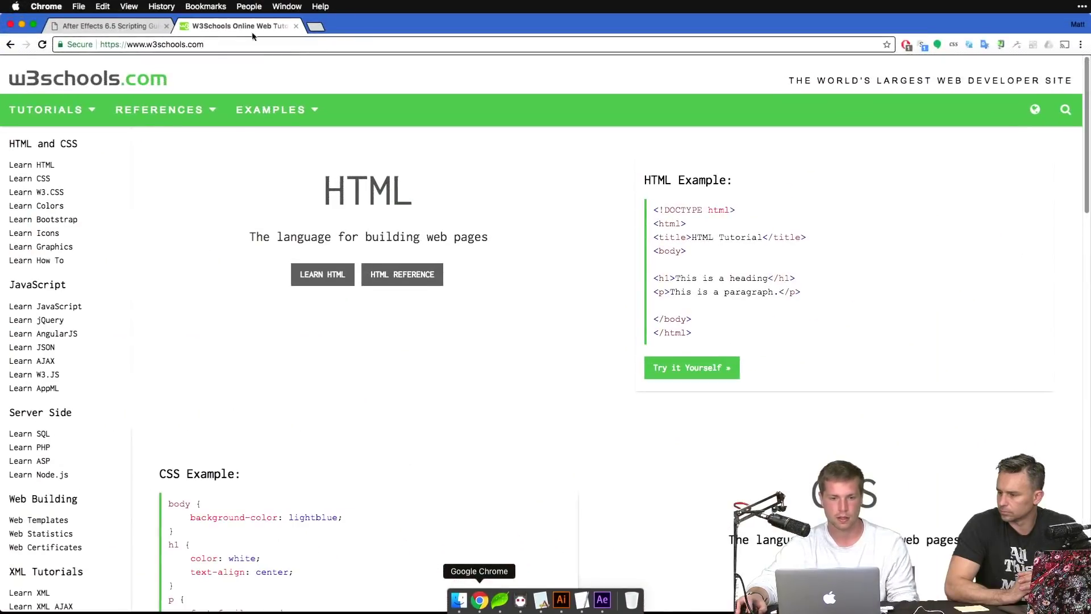
scroll(442, 250, down, 15)
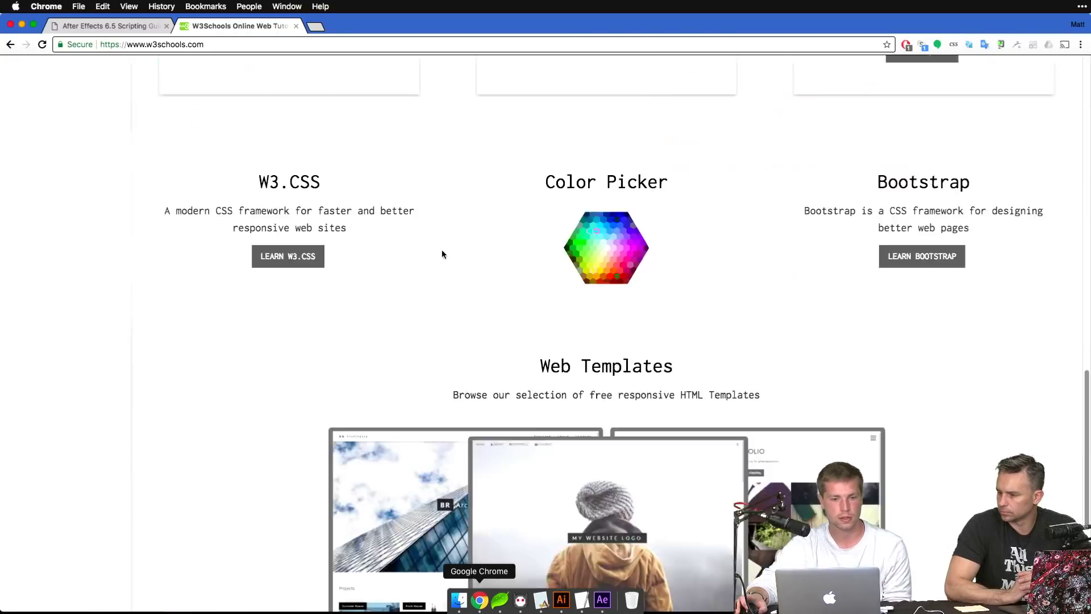
scroll(441, 250, up, 15)
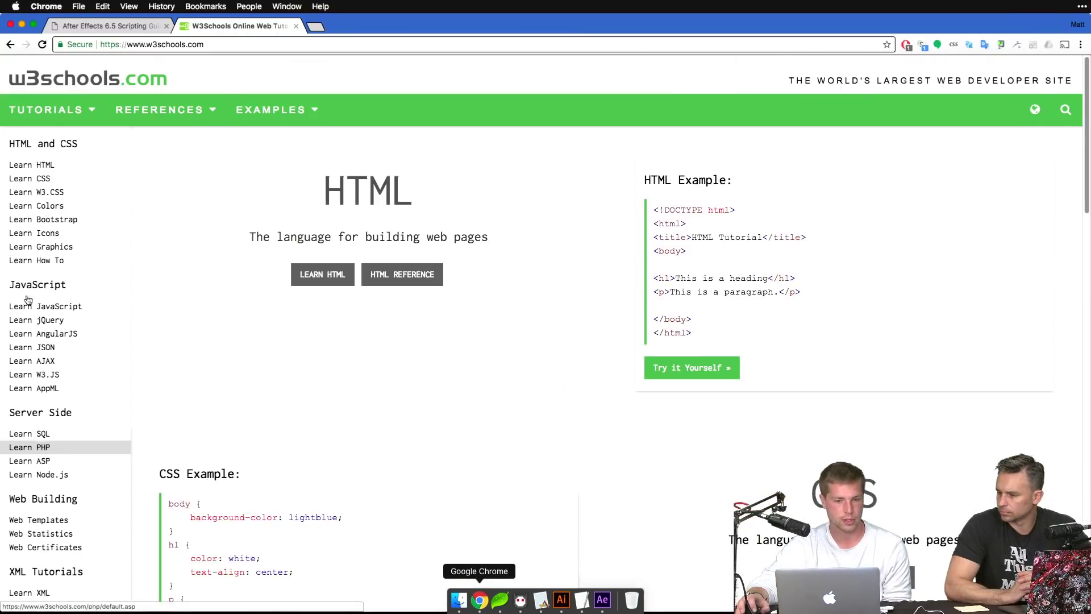
Step: Browse the After Effects 6.5 Scripting Guide PDF at an enlarged size, from its first page to the Reference section
click(98, 26)
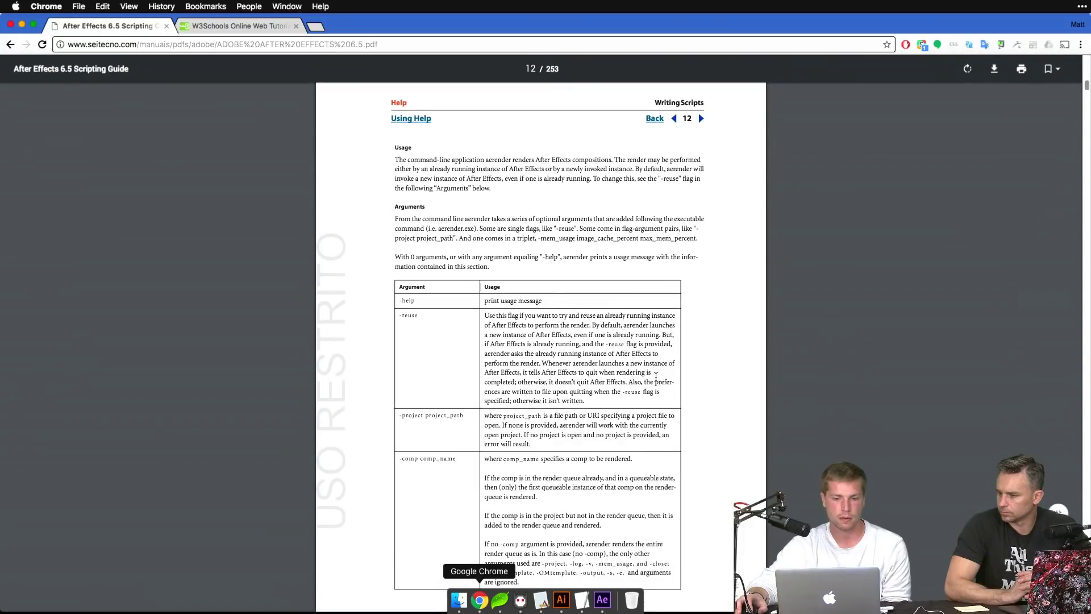
scroll(487, 220, up, 10)
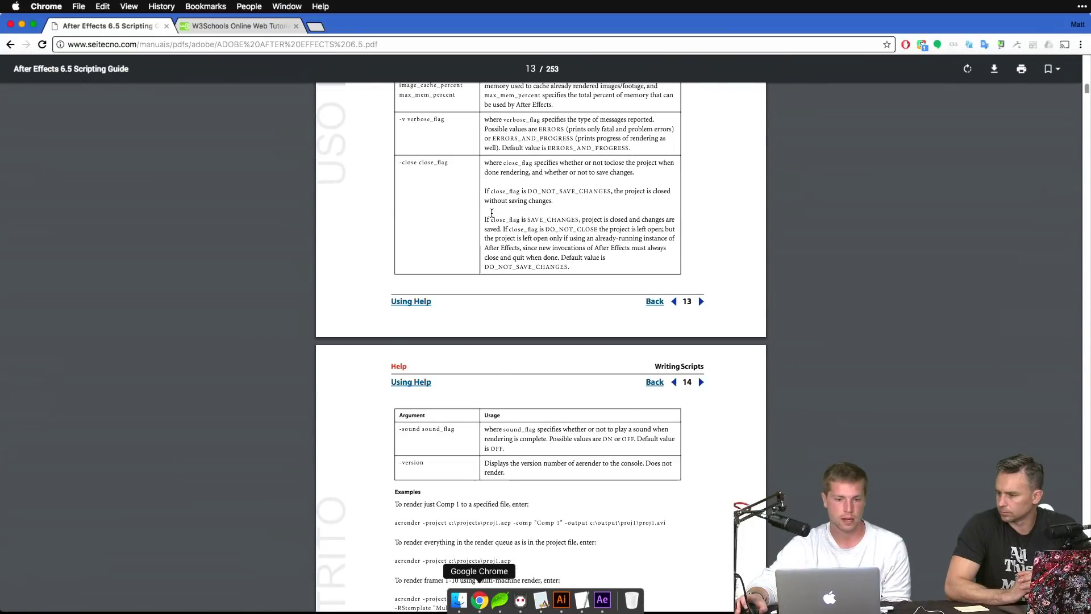
scroll(488, 223, up, 20)
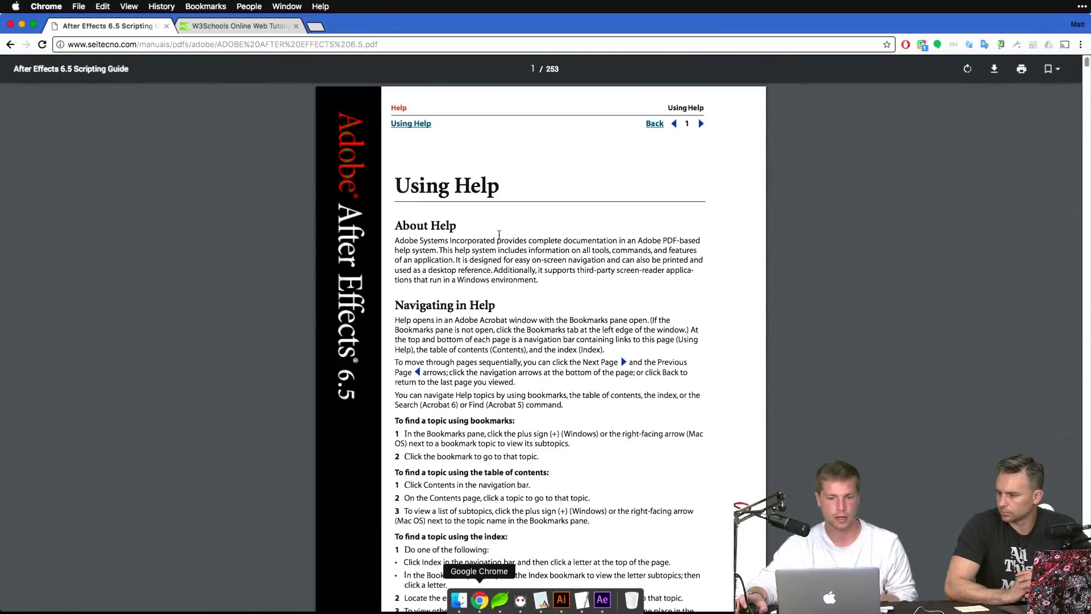
key(super+equal)
key(super+equal)
key(super+equal)
key(super+equal)
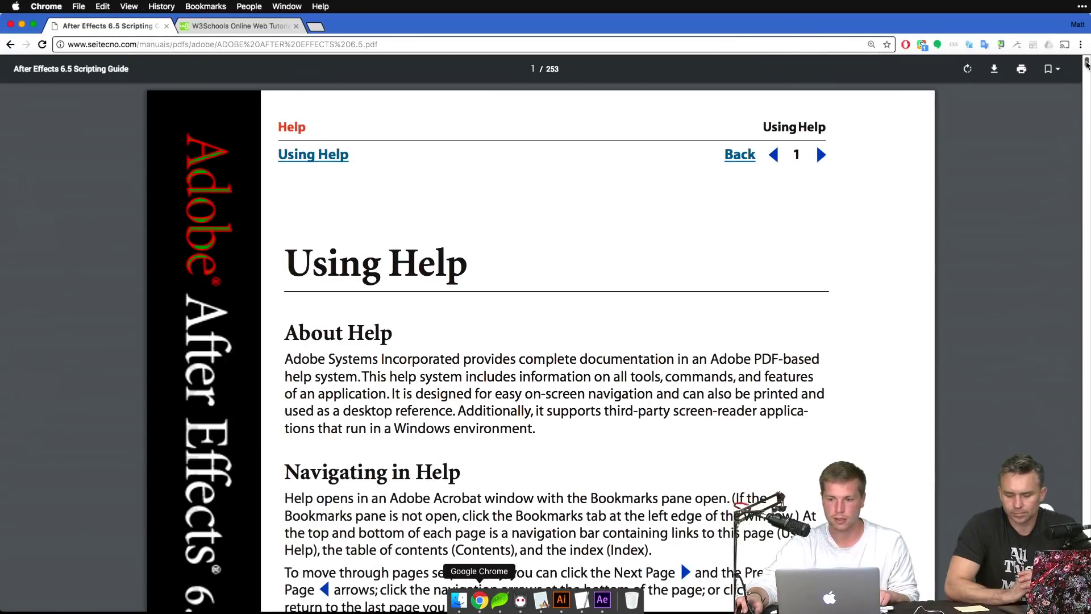
scroll(540, 341, down, 20)
scroll(540, 341, down, 20)
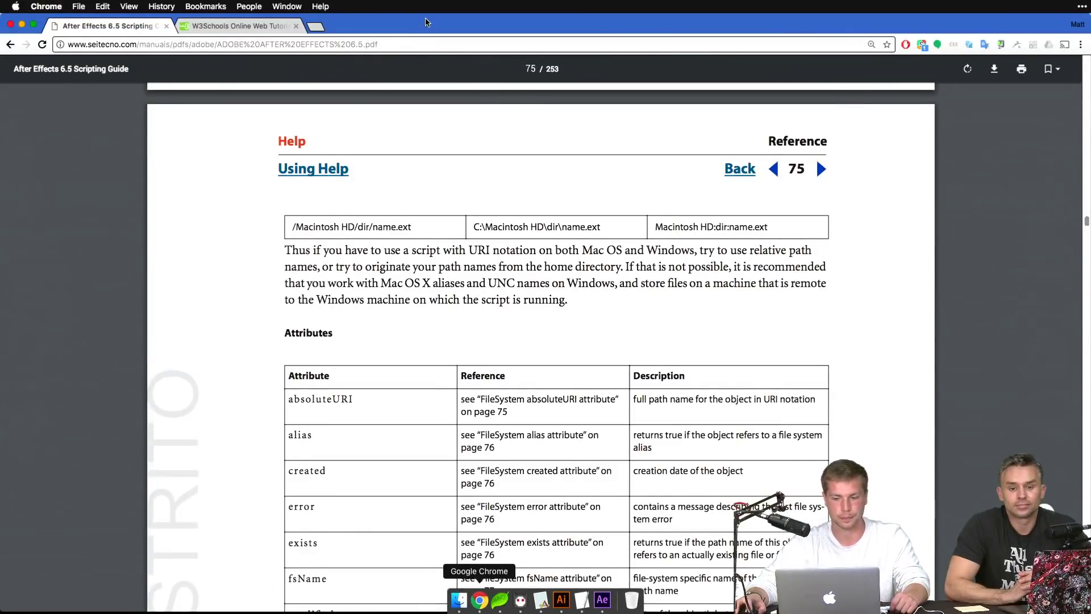
Step: Switch back to Coda and add an empty braced block with blank lines to the mainComp if condition
key(ctrl+Right)
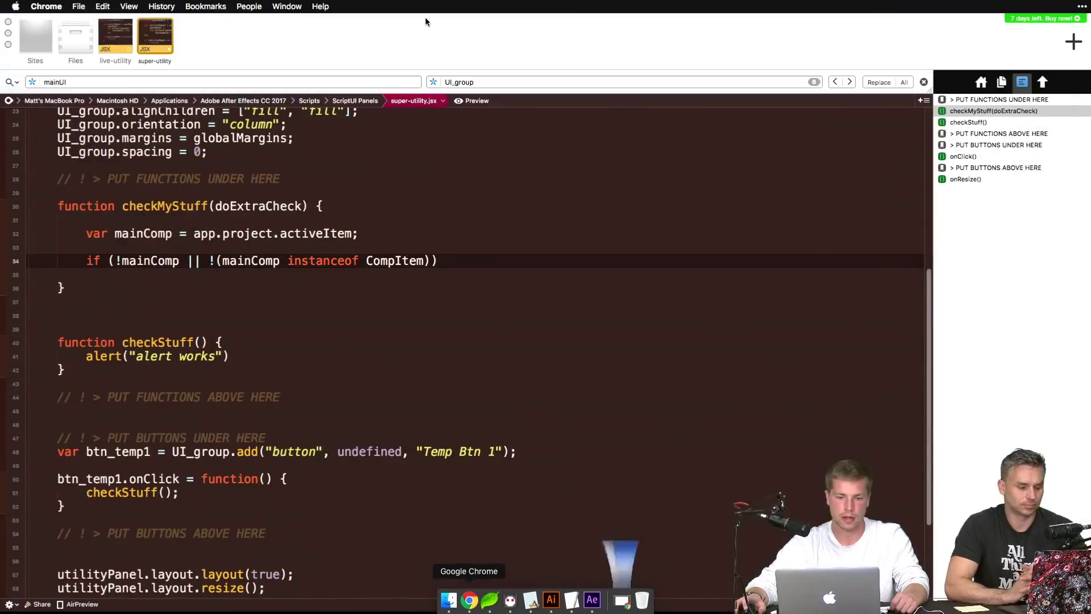
click(449, 262)
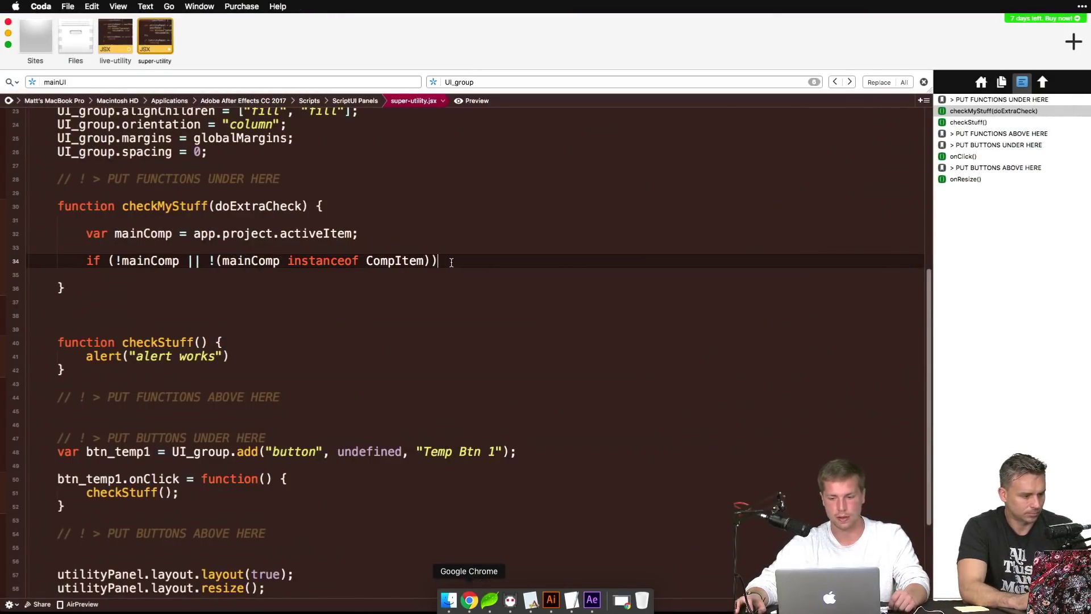
text({)
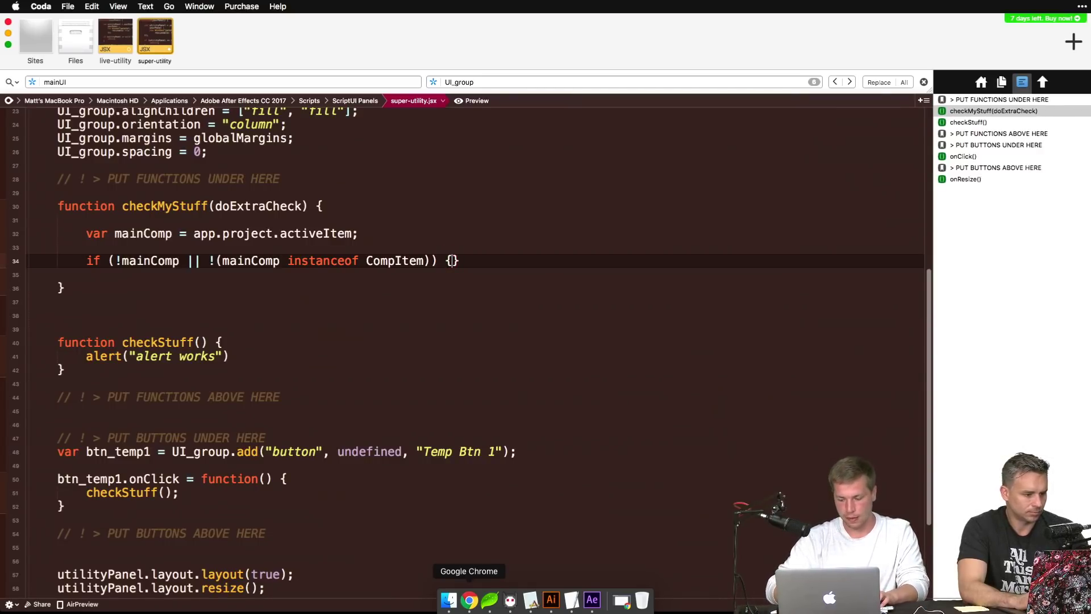
key(Return)
key(Return)
key(Up)
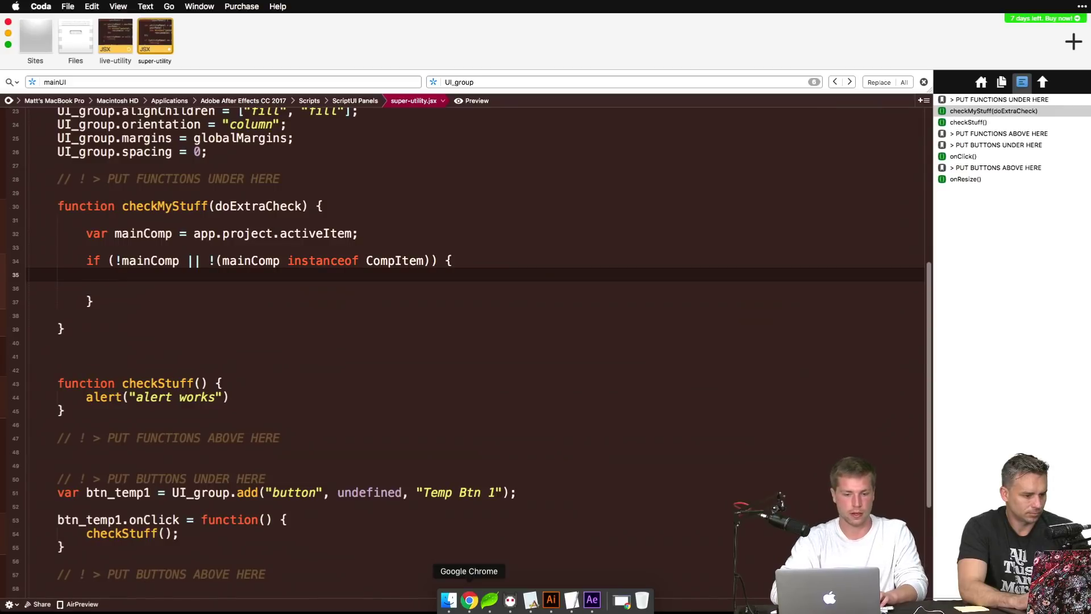
key(Return)
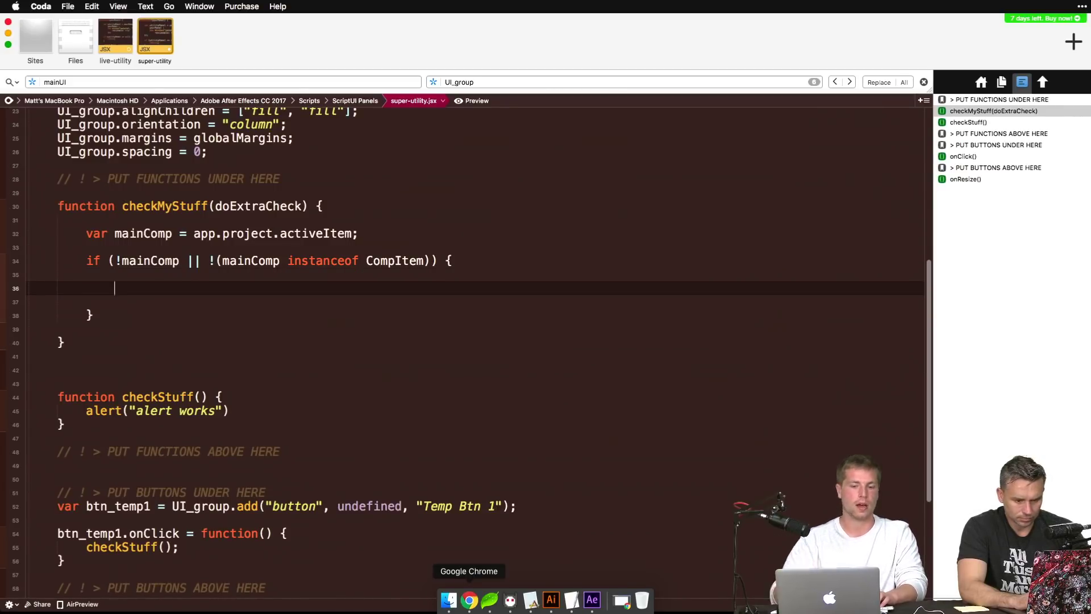
Step: Add alert("we have a comp") inside the if block
text(alert)
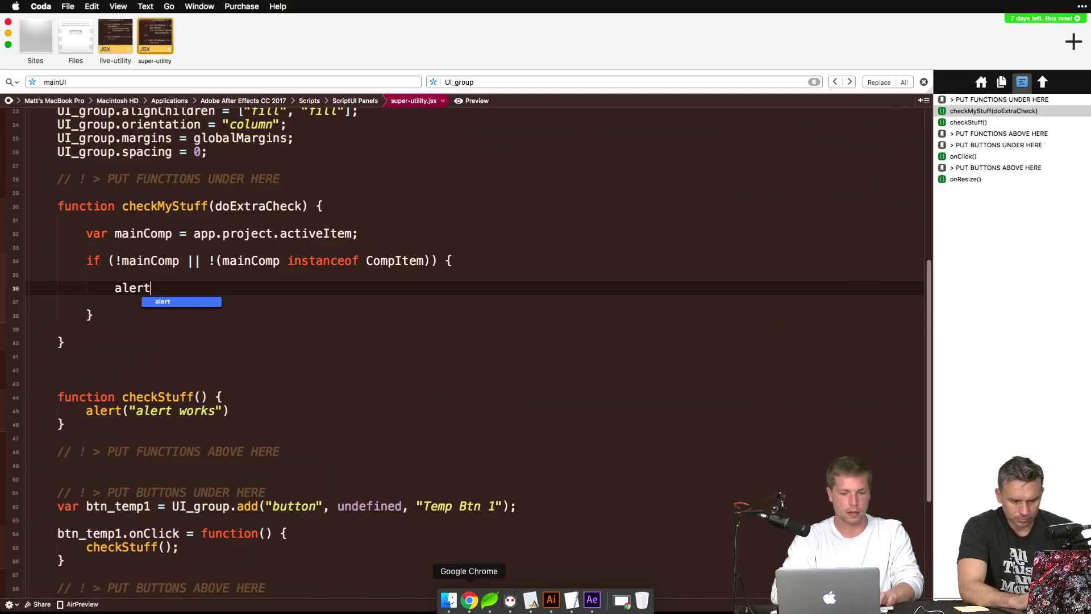
text((")
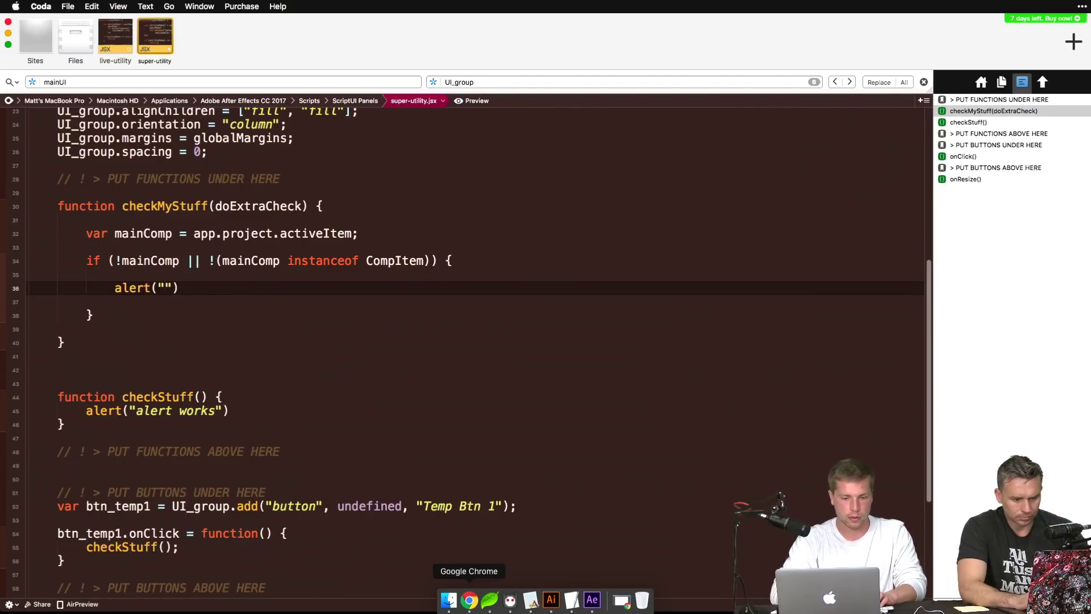
text(we have a comp)
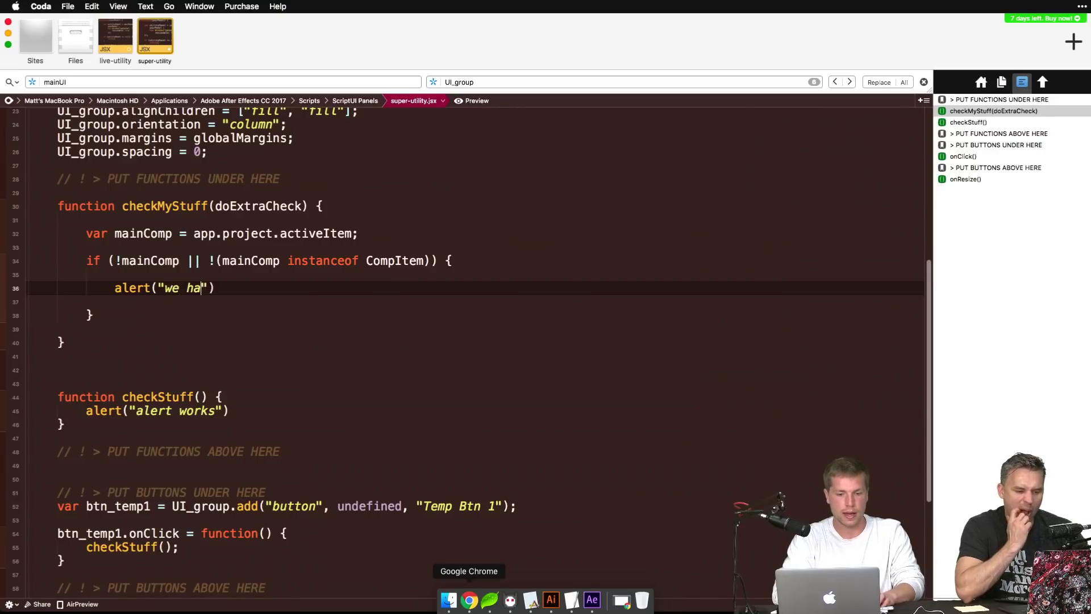
key(Down)
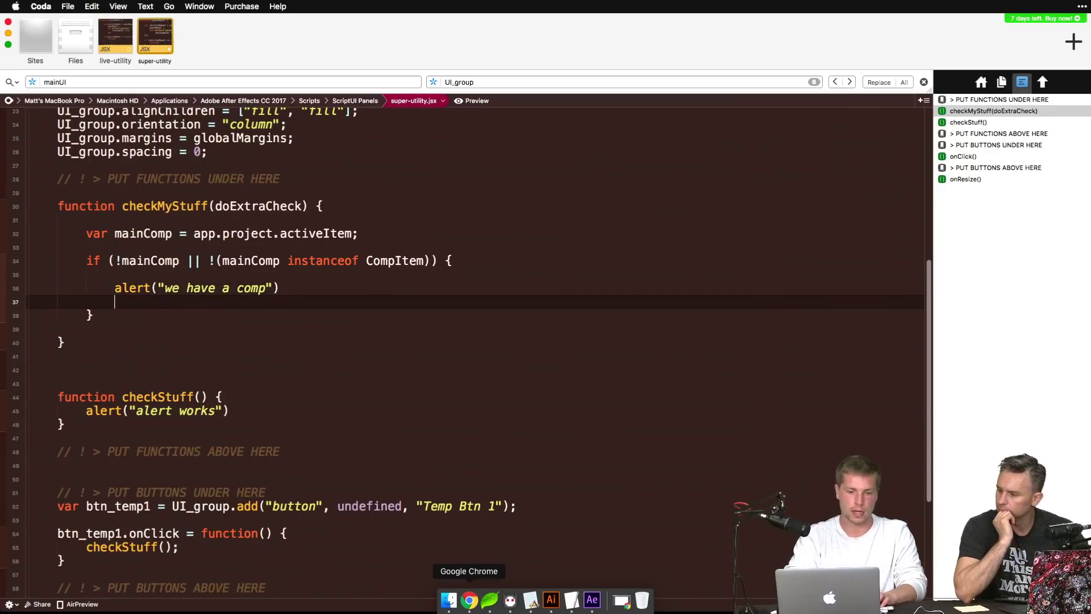
Step: Add an else block after the if block containing alert ("no comp active stupid")
key(Down)
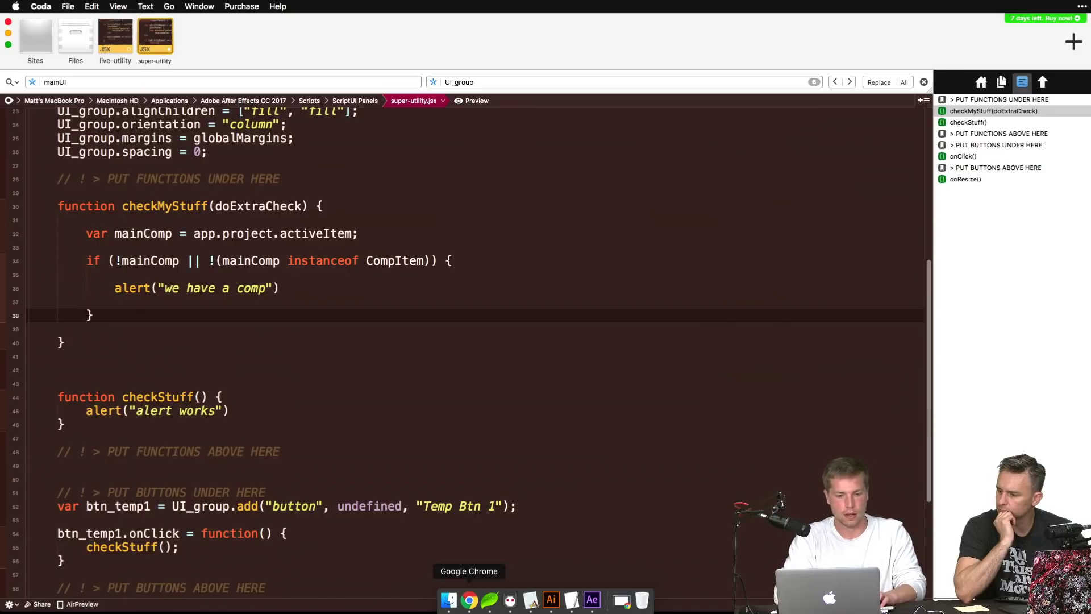
text(else {)
key(Return)
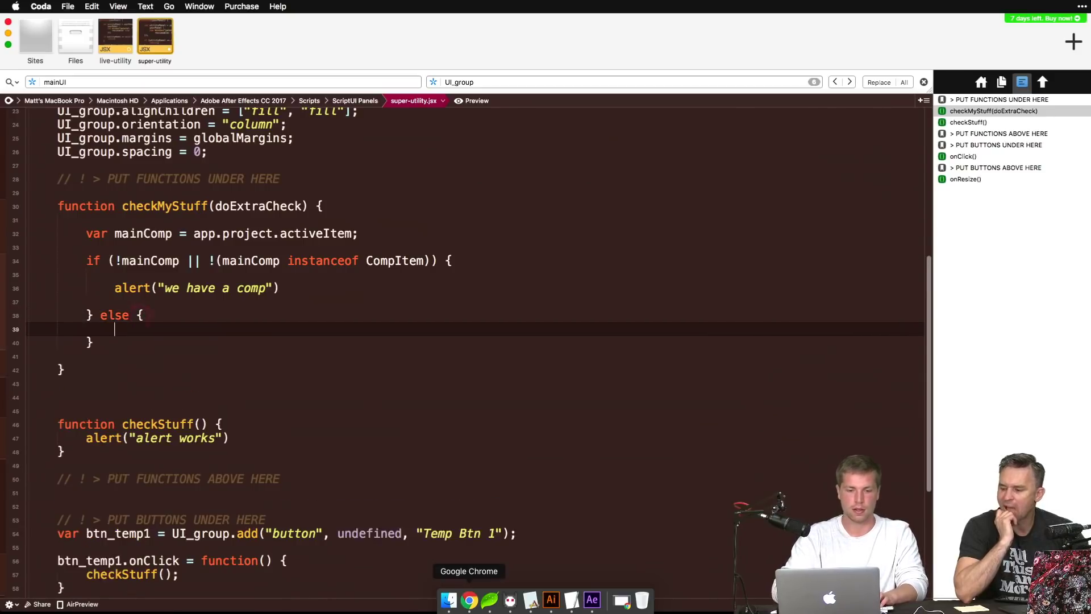
key(Return)
text(alert ()
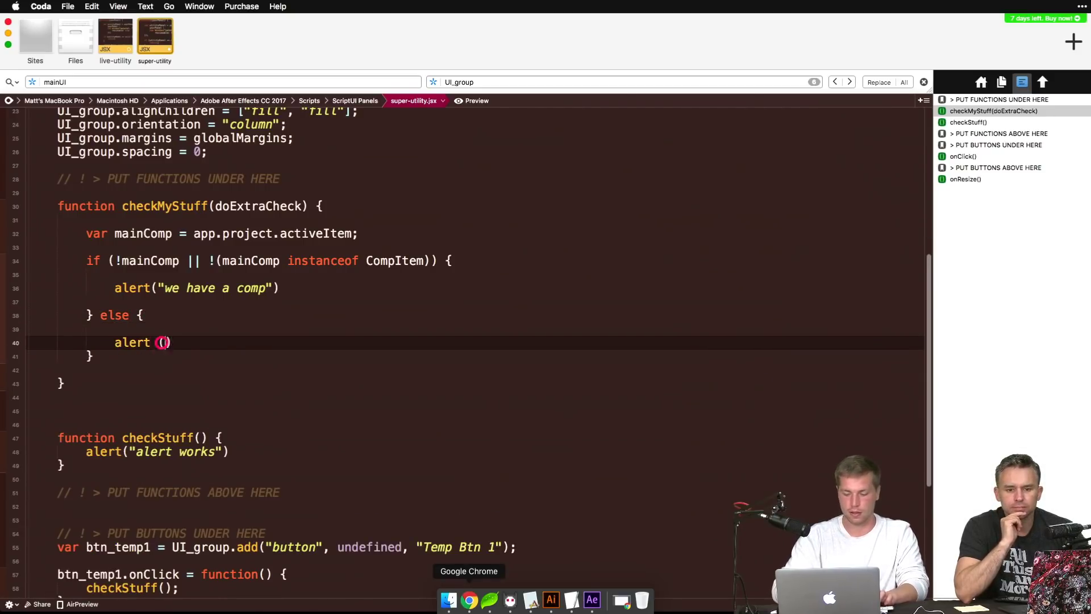
text(")
text(no comp active s)
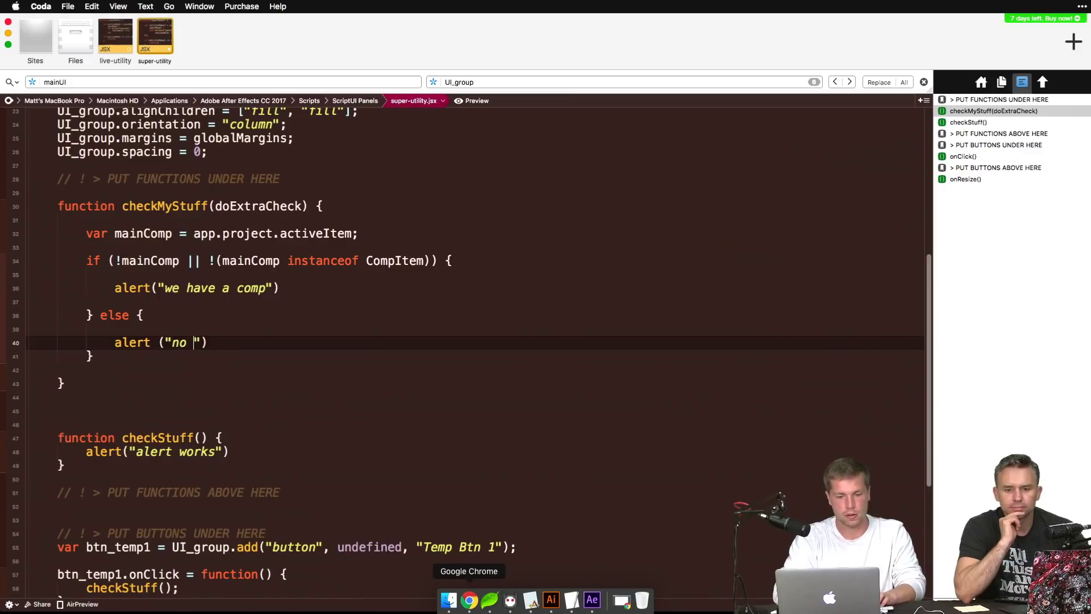
text(tupid)
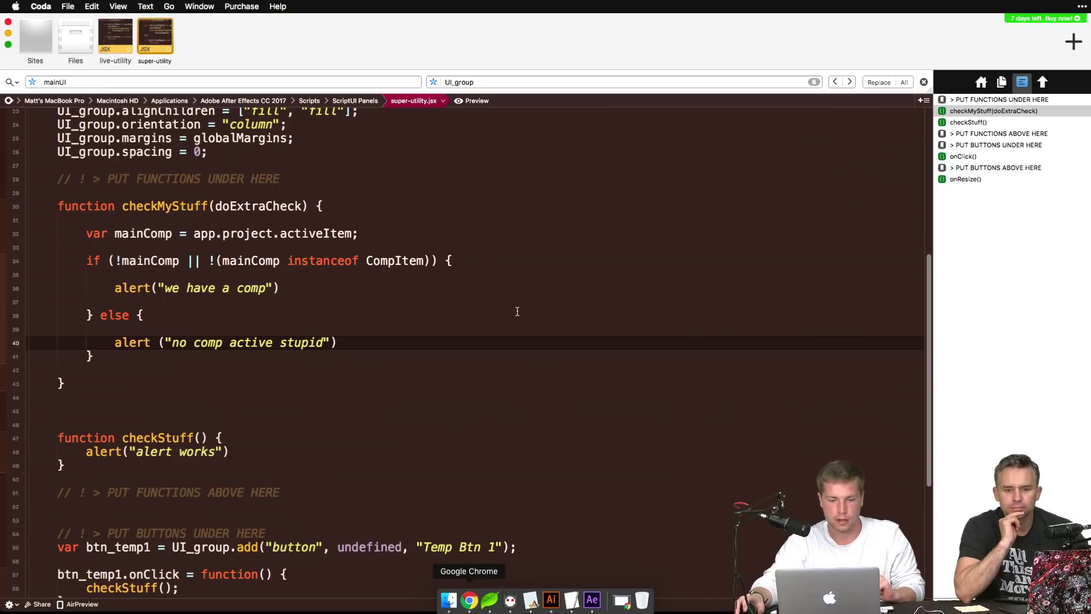
Step: End both alert statements in the if and else blocks with a semicolon
click(307, 290)
text(;)
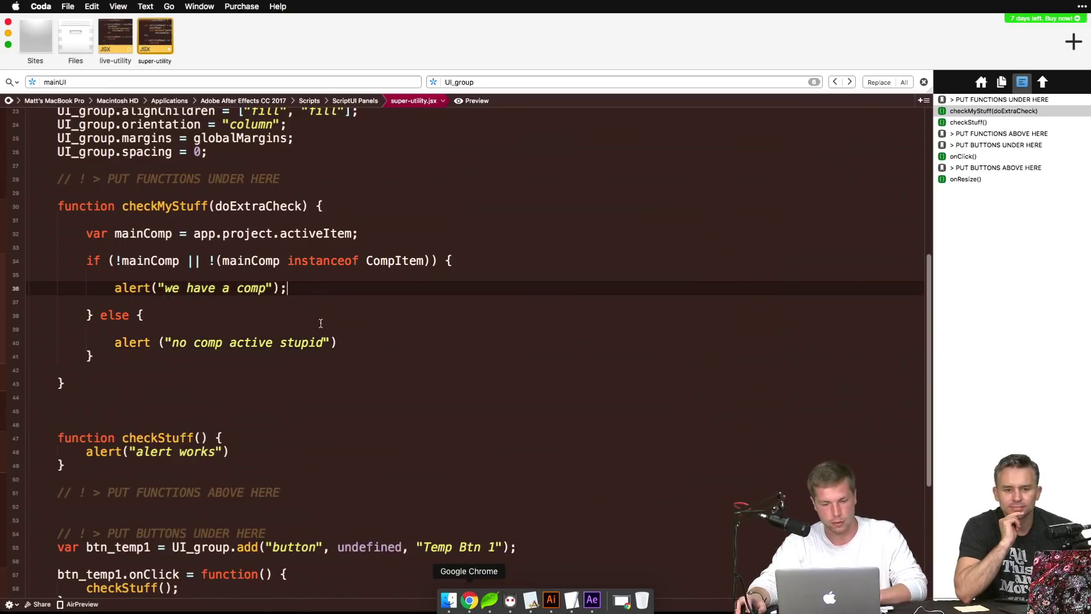
click(352, 341)
text(;)
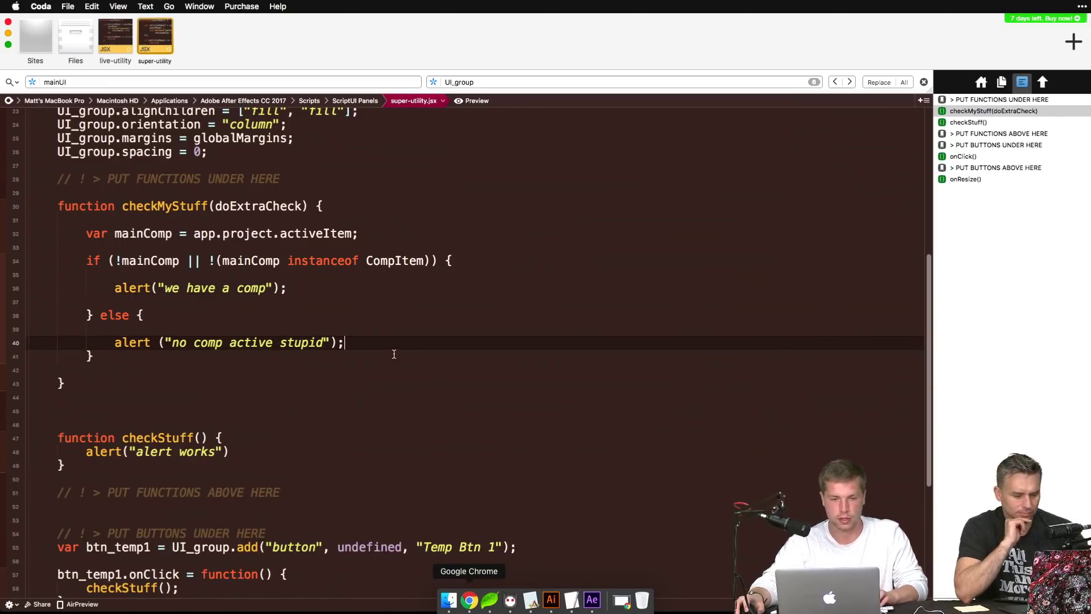
Step: Switch to After Effects, close the super-utility panel and reset the "8_24 -" workspace to reload the script
key(ctrl+Up)
click(897, 244)
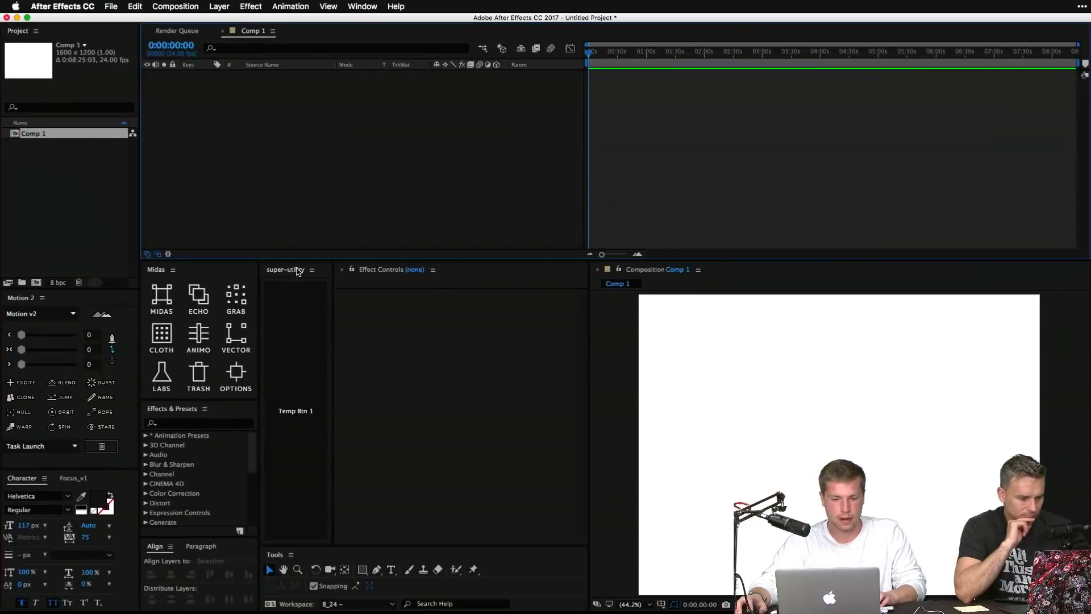
click(312, 269)
click(346, 586)
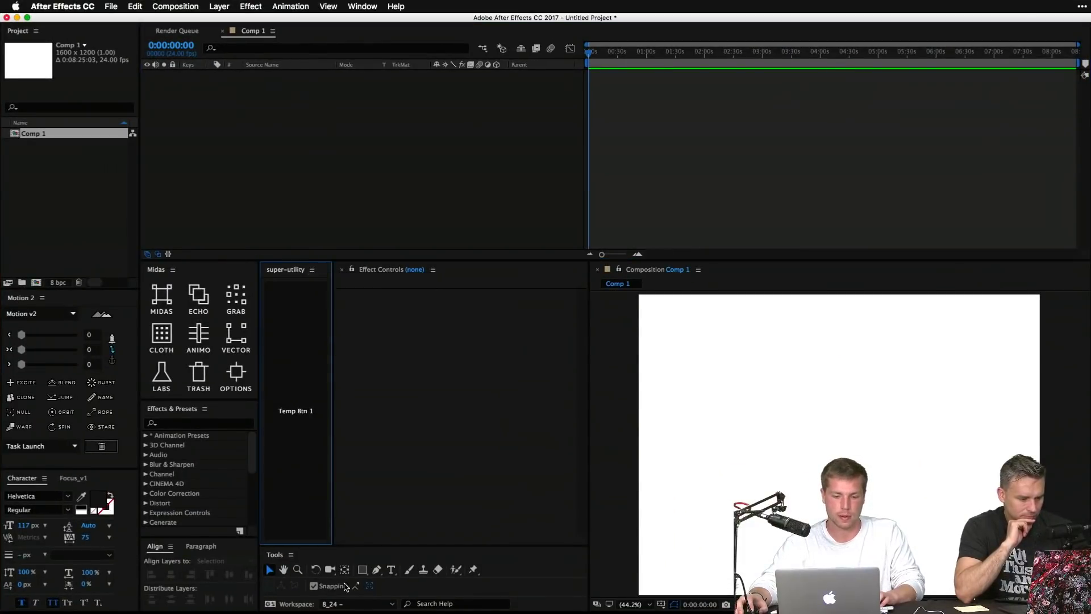
click(347, 604)
click(365, 587)
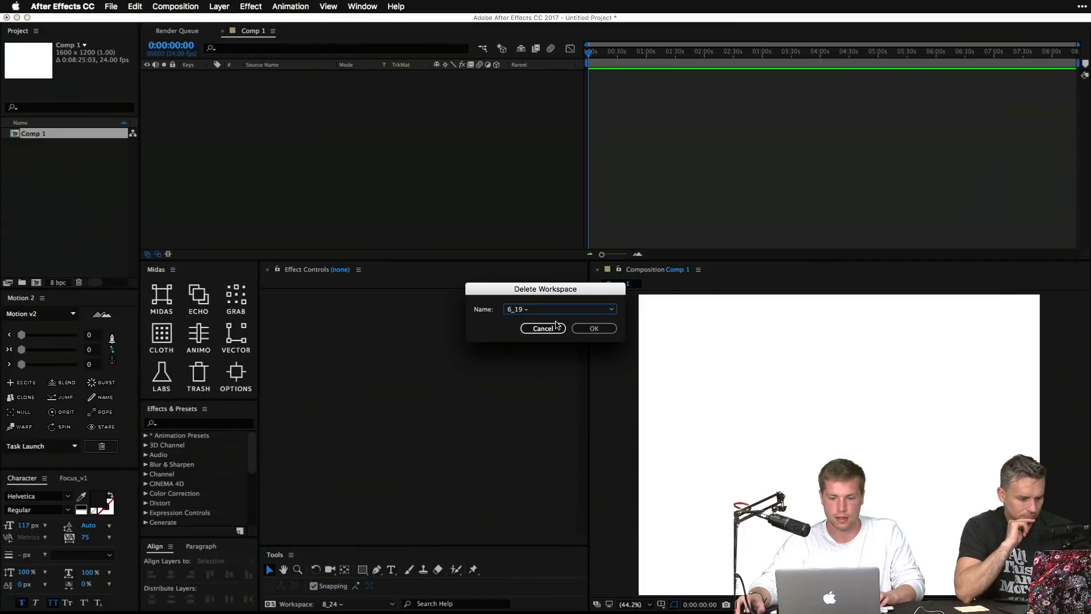
click(557, 325)
click(386, 604)
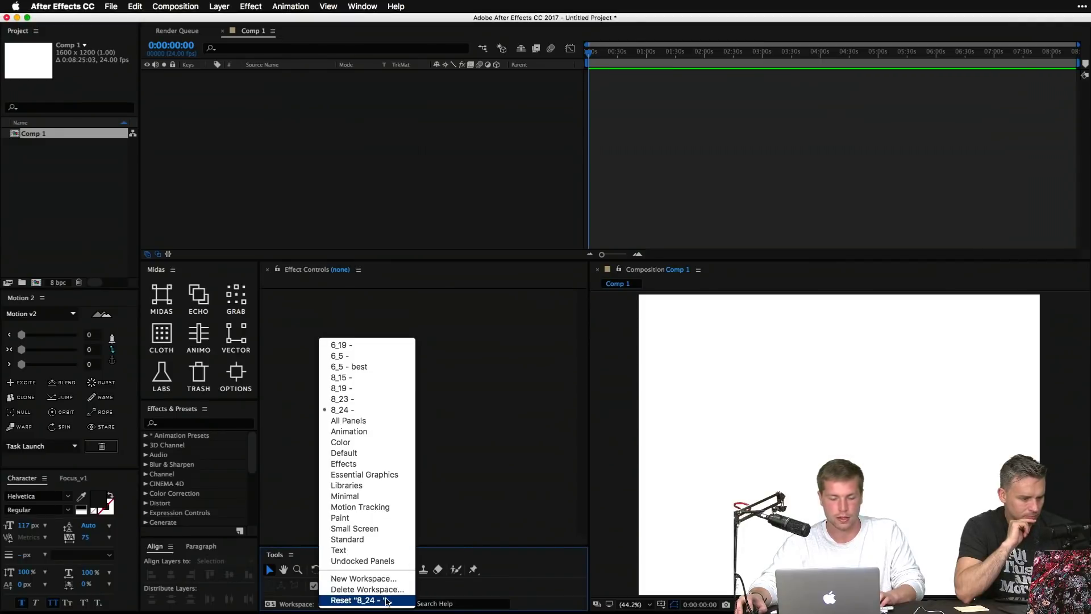
click(386, 601)
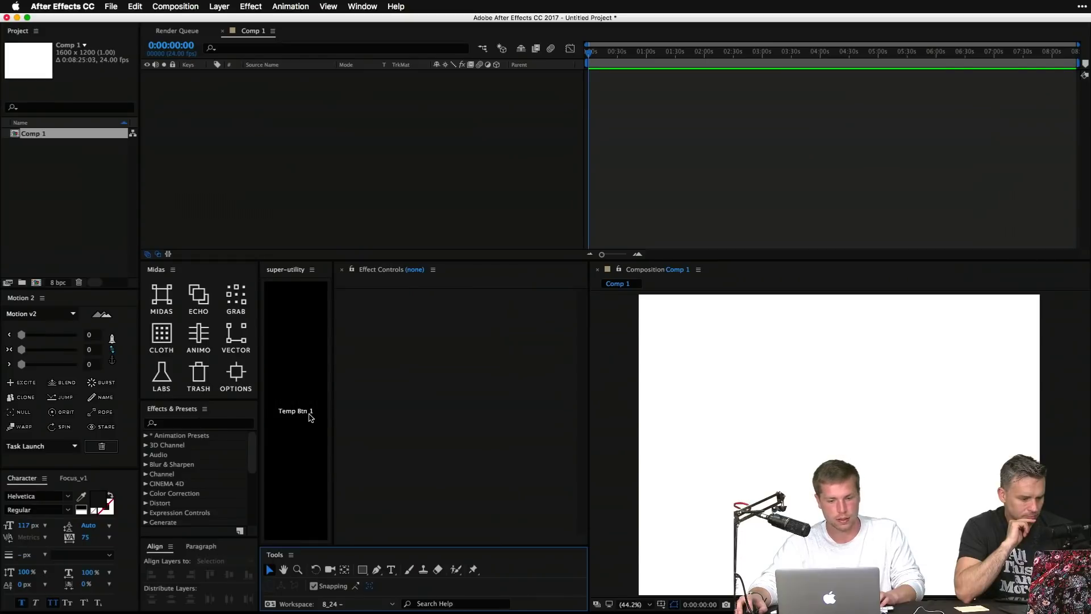
Step: Run Temp Btn 1 in the super-utility panel twice, dismissing the alert each time
click(310, 416)
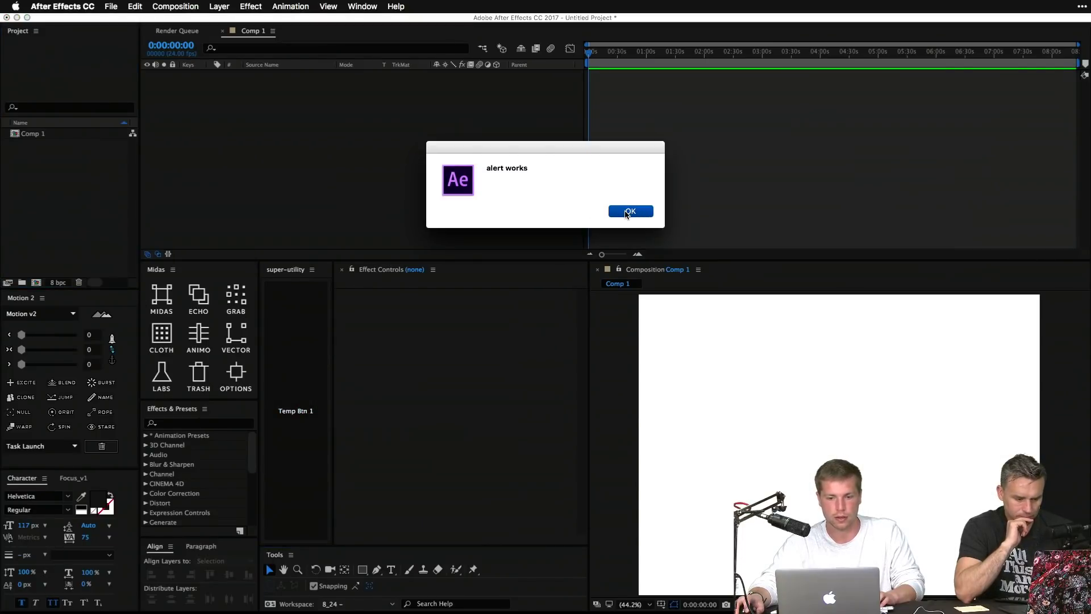
click(627, 214)
click(305, 407)
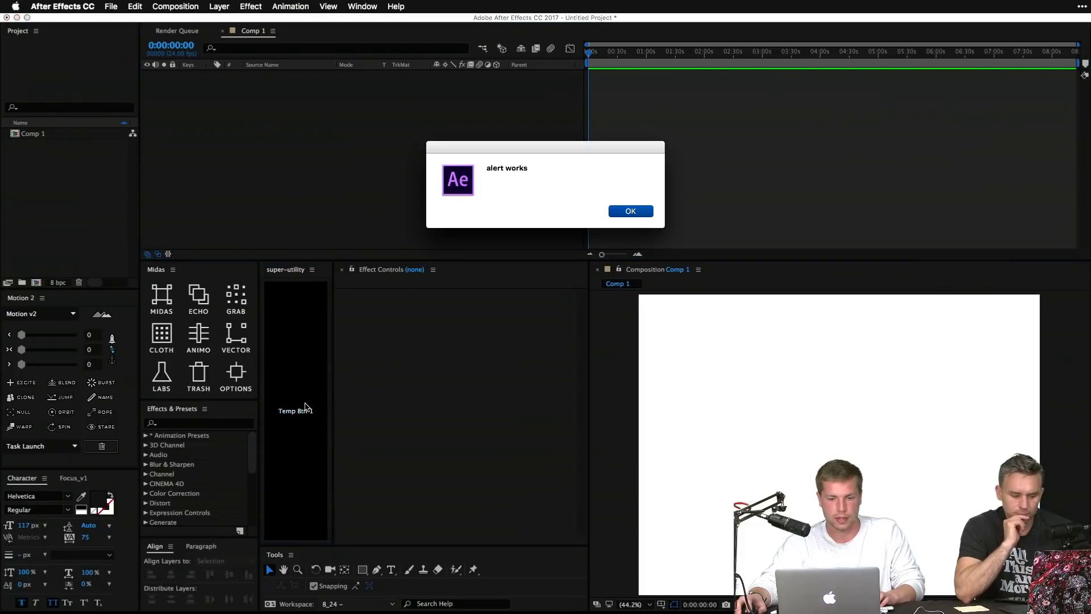
click(642, 208)
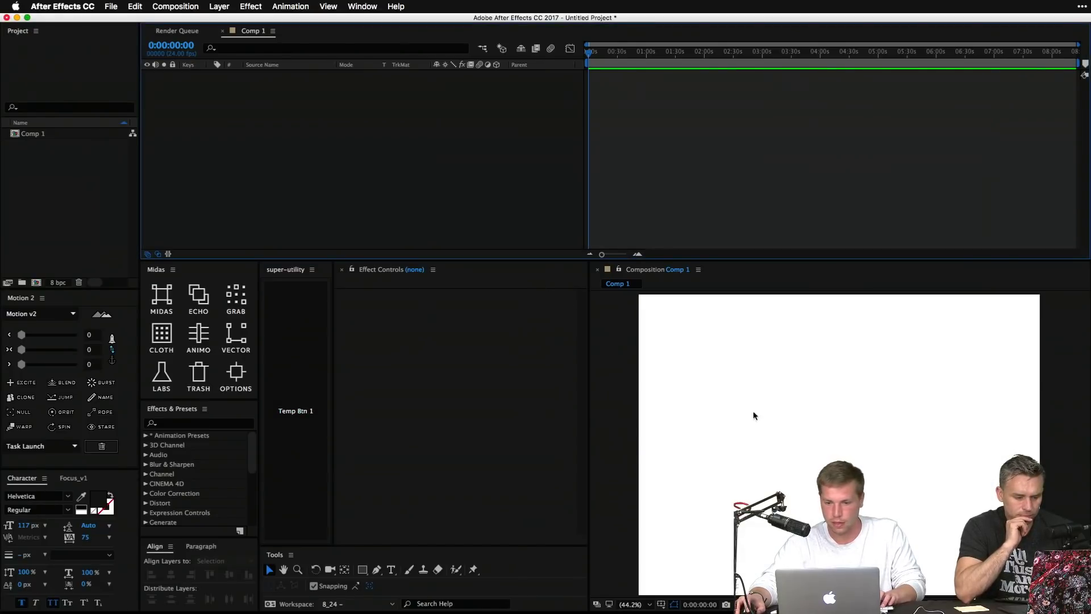
key(q)
mouse_move(729, 375)
mouse_down()
mouse_move(772, 404)
mouse_move(781, 429)
mouse_up()
click(519, 209)
key(super+z)
key(v)
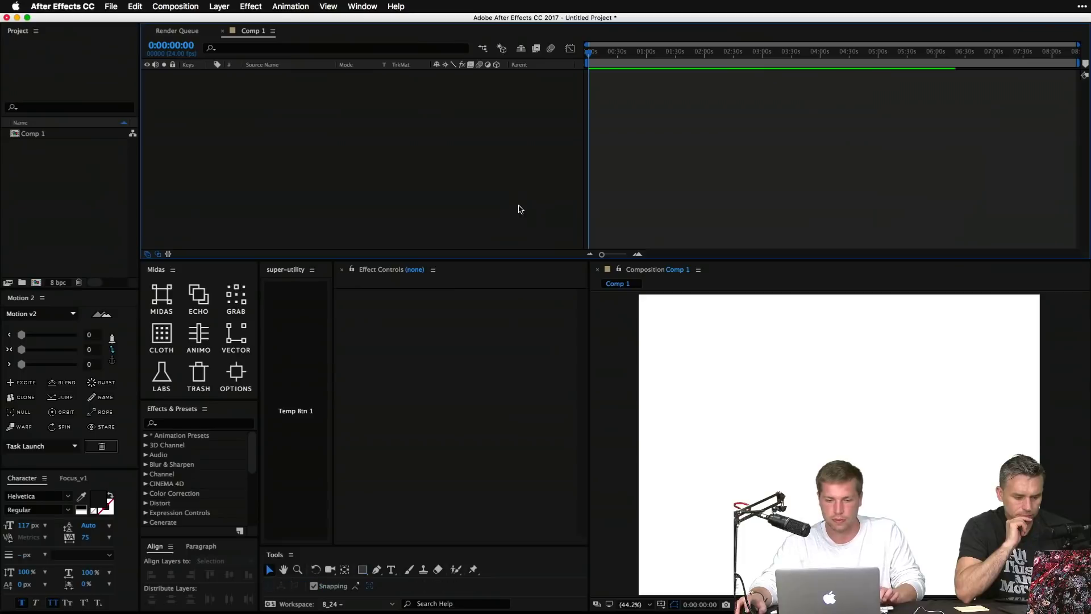
Step: Close the super-utility panel and switch back to super-utility.jsx in Coda
click(312, 269)
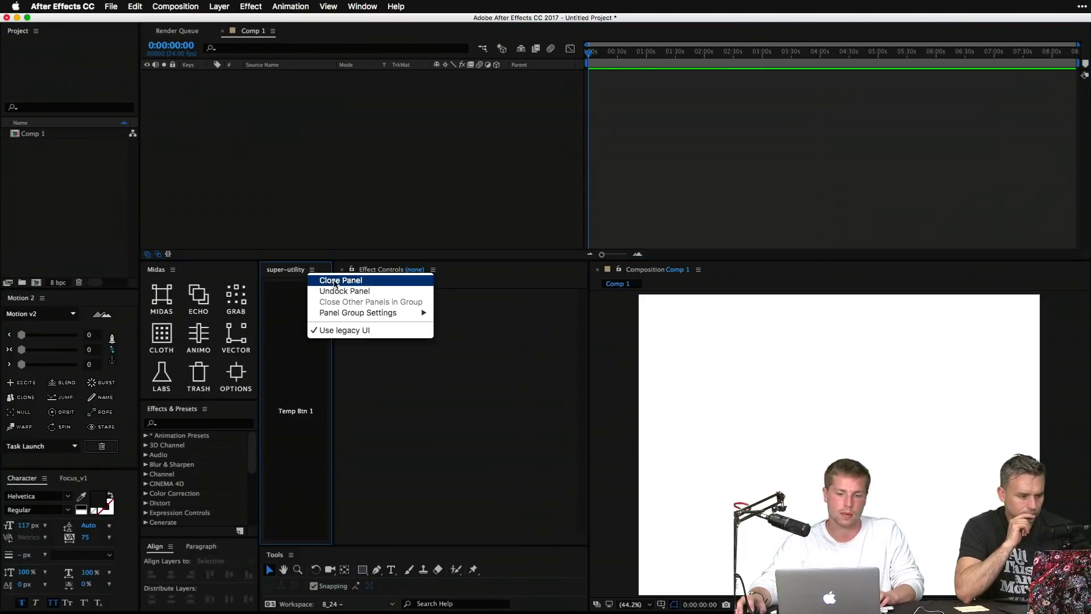
click(336, 281)
key(ctrl+Up)
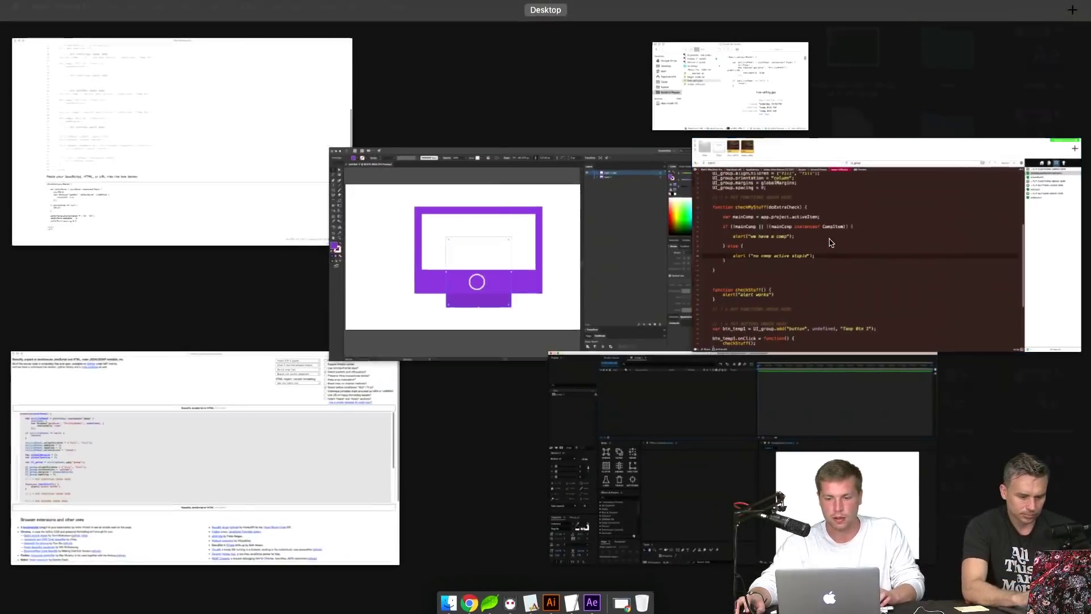
click(831, 243)
Step: Replace the "alert works" alert inside the checkStuff function with a checkMyStuff(); call
double_click(161, 208)
key(super+c)
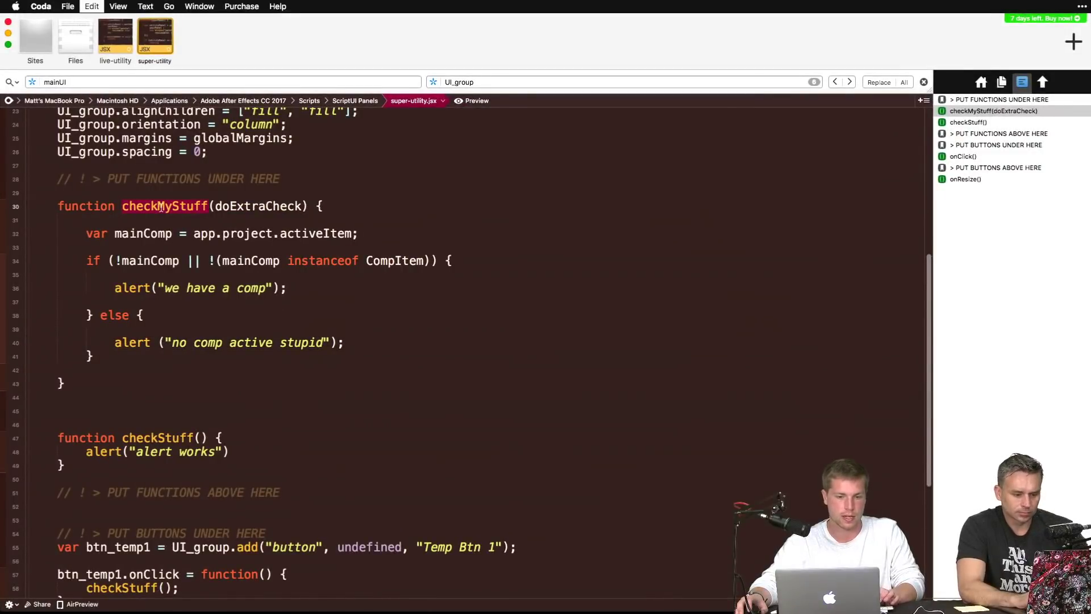
scroll(228, 296, down, 5)
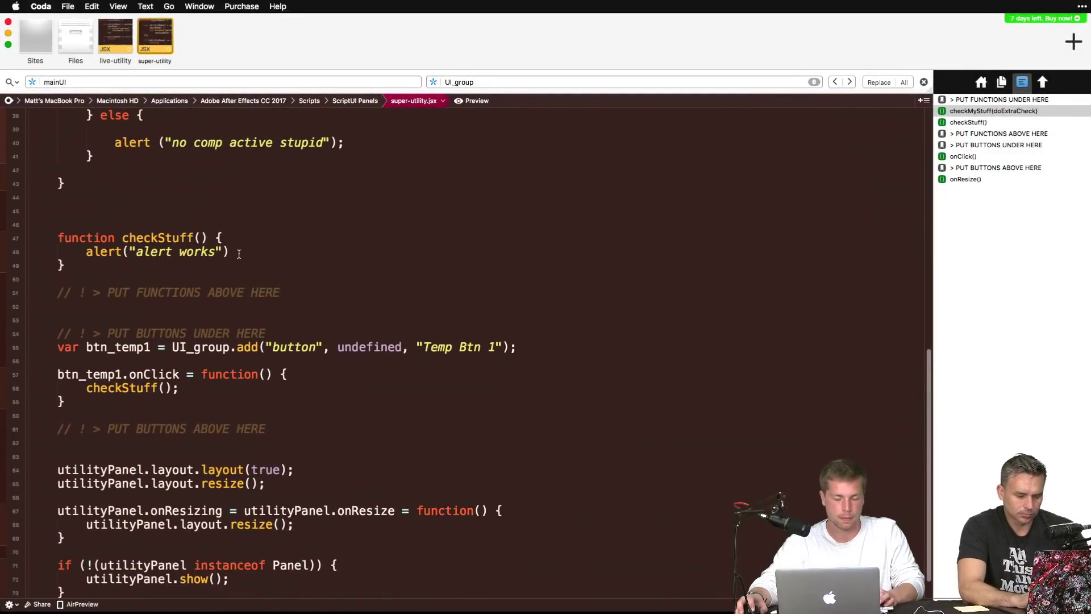
drag(239, 254, 92, 250)
key(super+v)
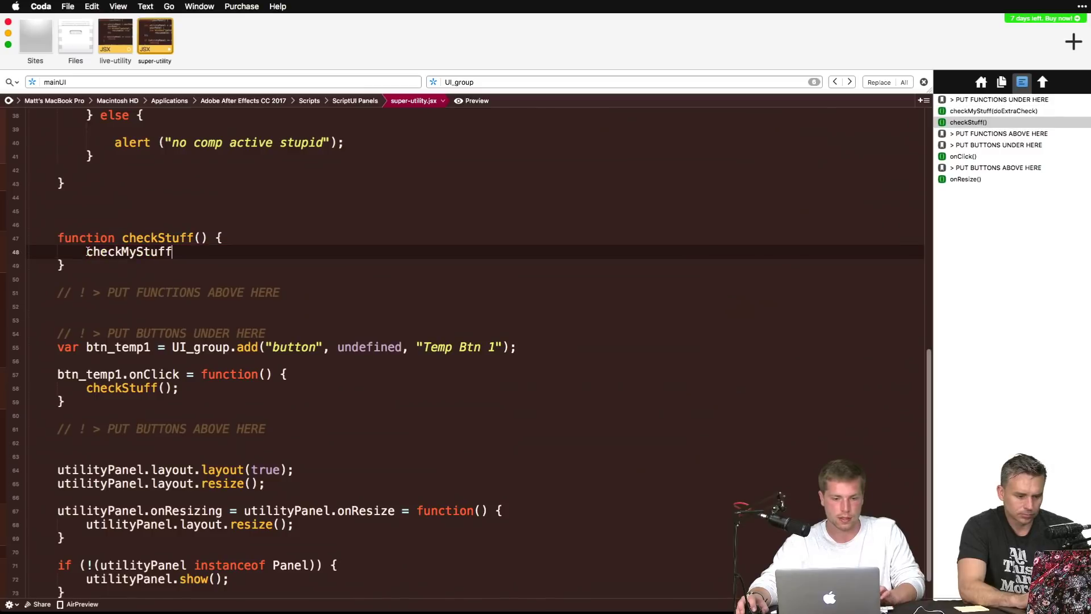
text(()
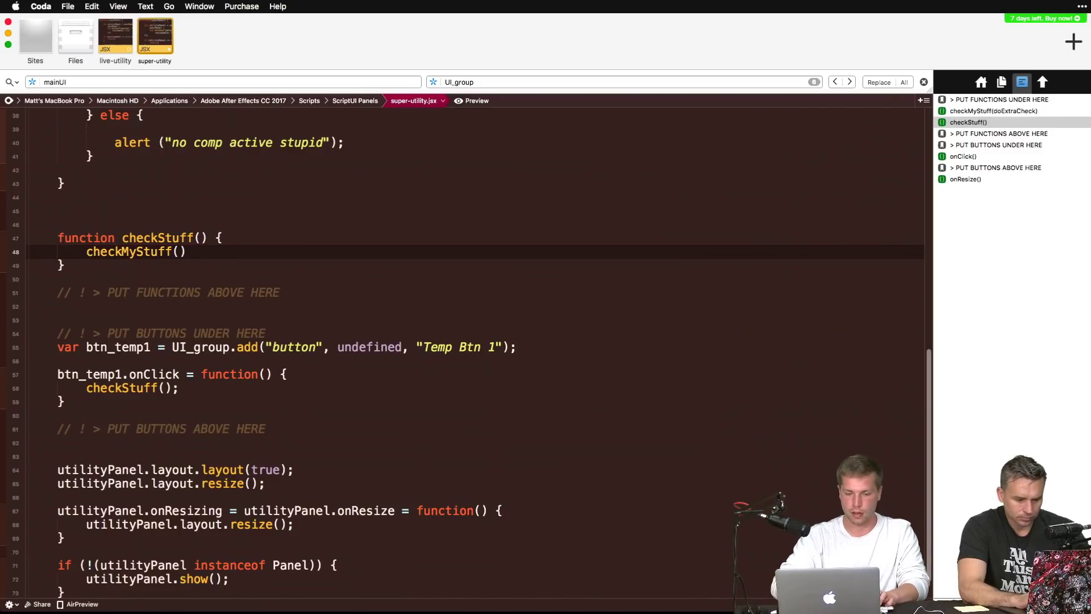
text();)
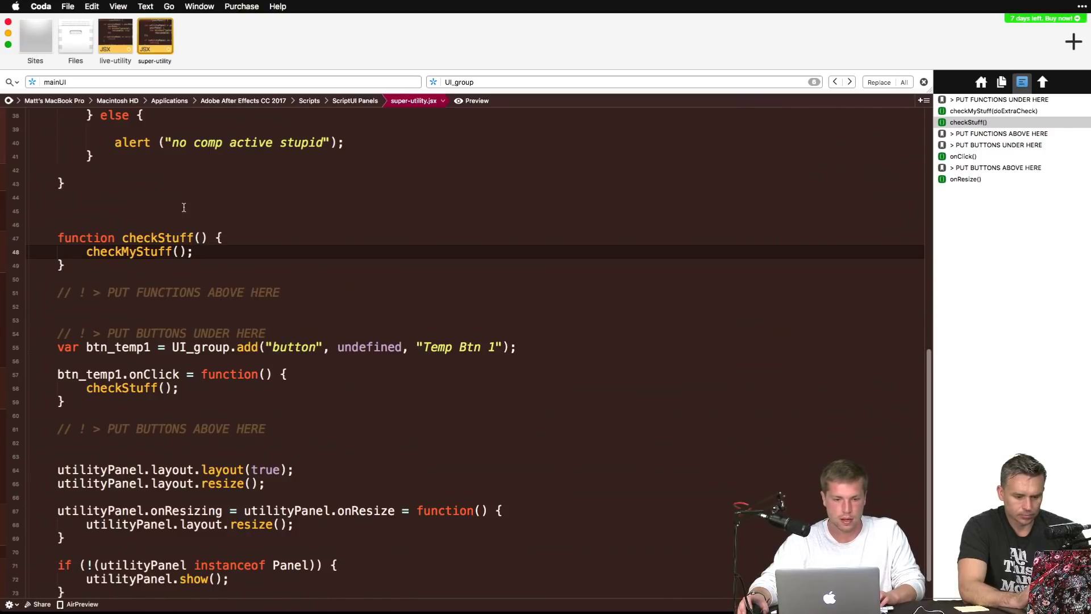
Step: Switch to After Effects, remove Comp 1 from the project and return to Coda
scroll(184, 207, up, 4)
key(ctrl+Up)
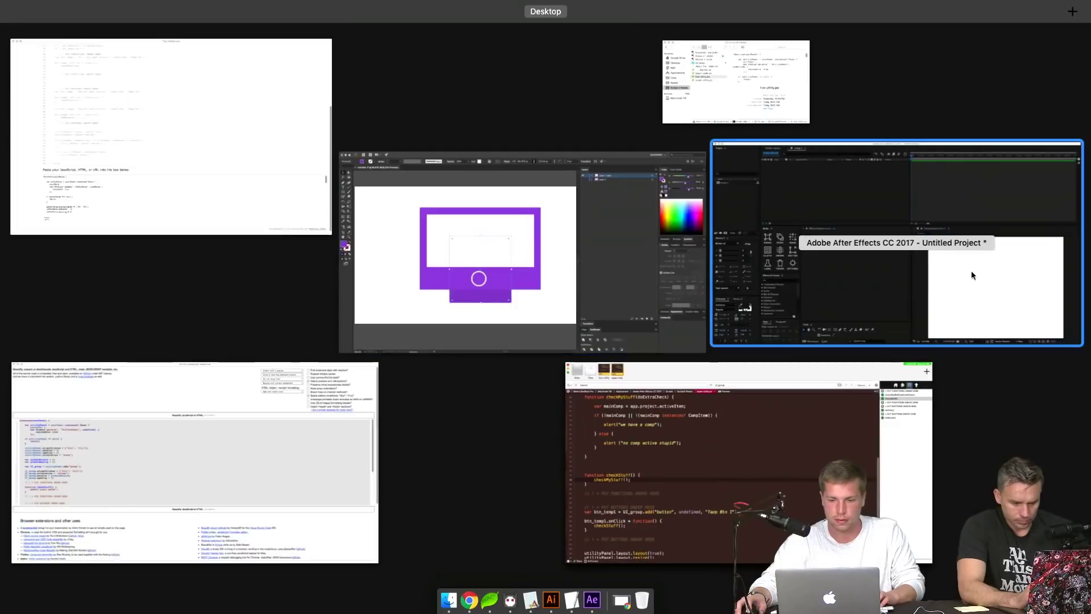
click(971, 275)
key(ctrl+Up)
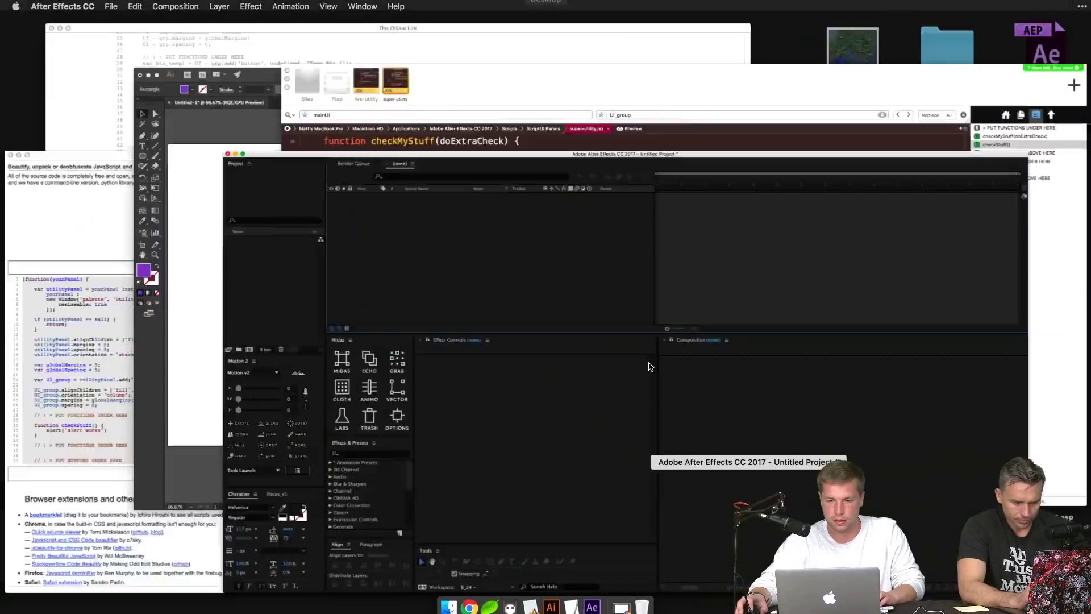
click(901, 243)
Step: Undo the replacement of the alert inside the checkStuff function
key(BackSpace)
key(BackSpace)
key(BackSpace)
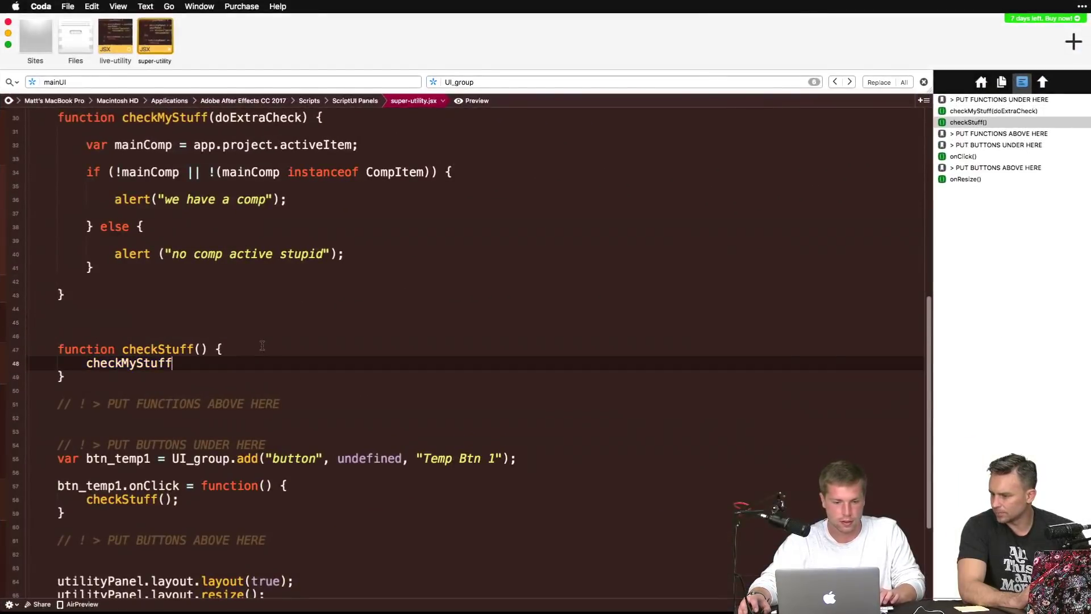
key(super+z)
click(188, 294)
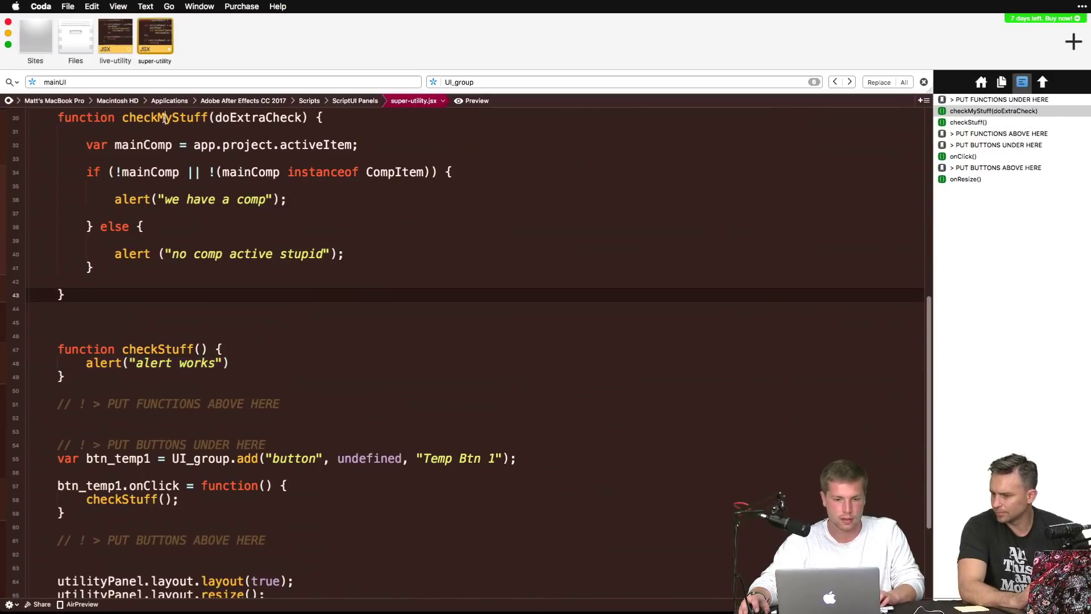
Step: Replace the checkStuff call in the btn_temp1.onClick function with checkMyStuff
double_click(164, 118)
key(super+c)
scroll(245, 330, down, 1)
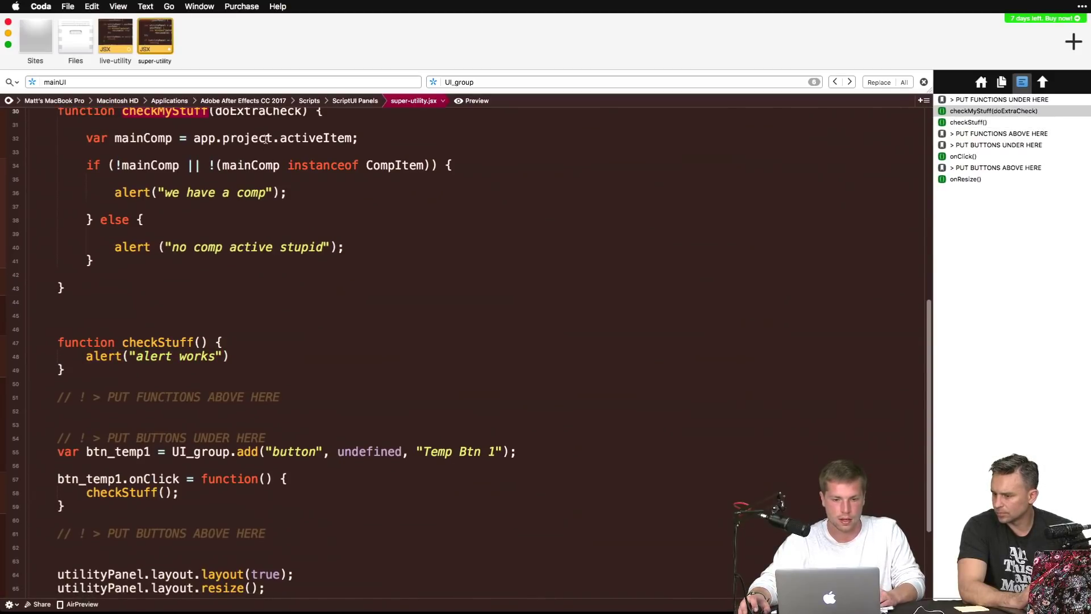
double_click(132, 492)
key(super+v)
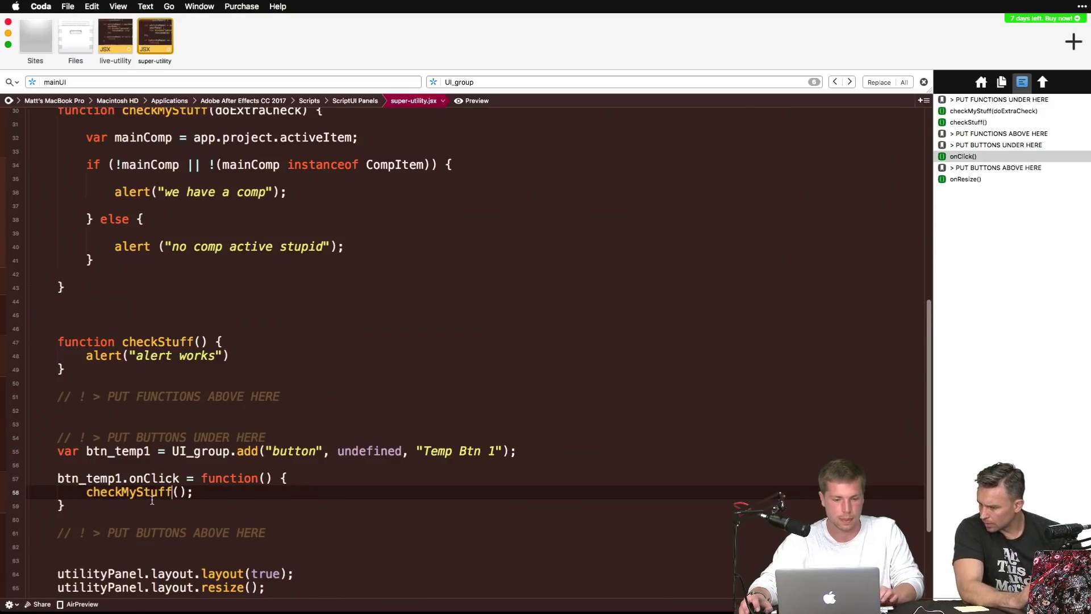
Step: Switch to After Effects and reset the "8_24 -" workspace to bring back the super-utility panel
key(ctrl+Up)
click(840, 237)
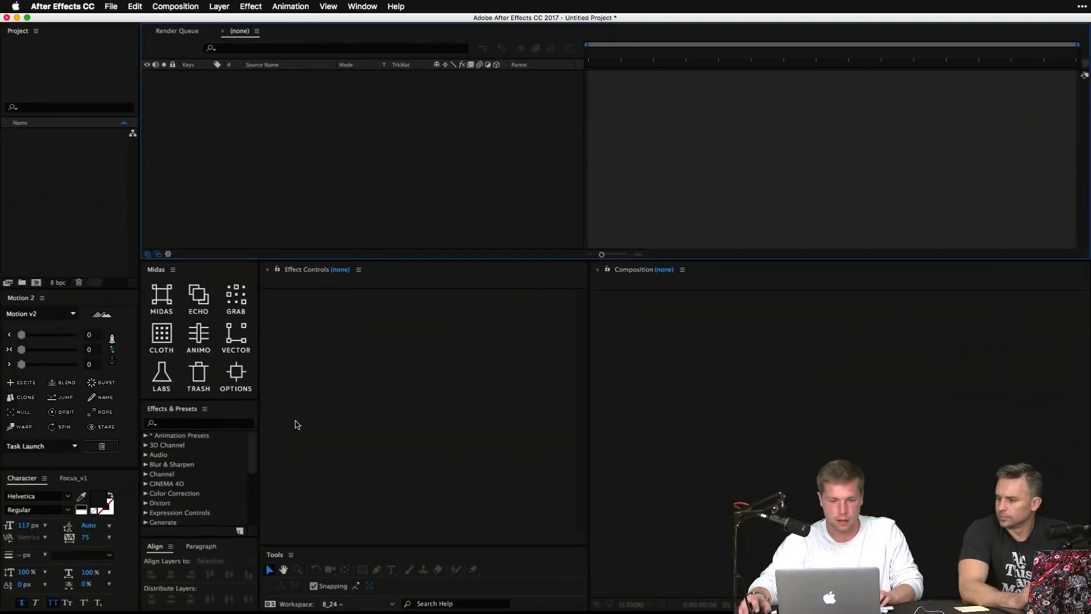
click(392, 602)
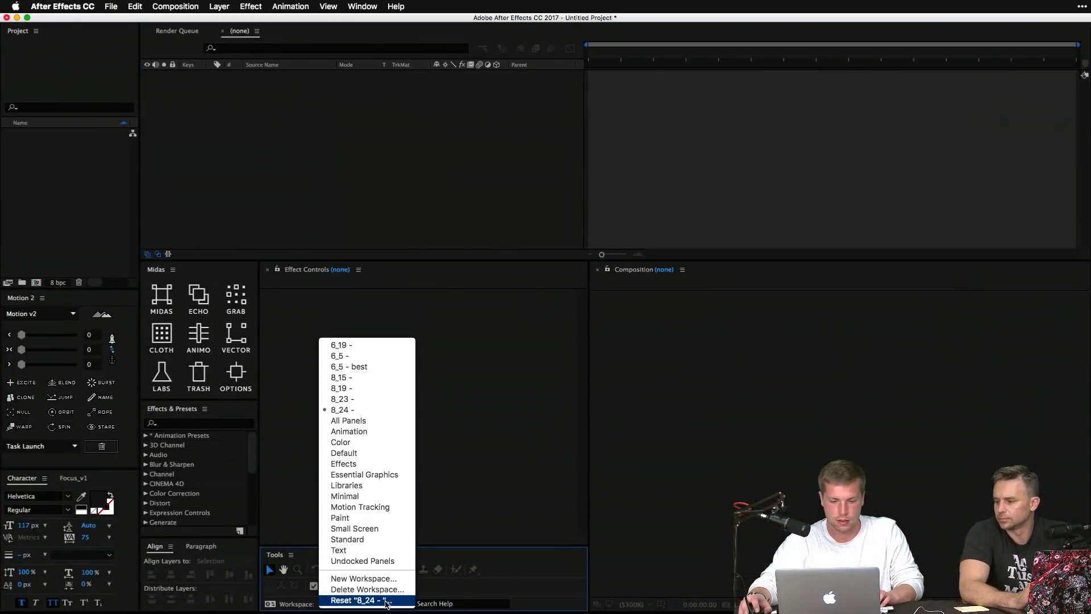
Step: Test Temp Btn 1 with no composition open and again with Comp 1 restored, dismissing each alert
click(337, 528)
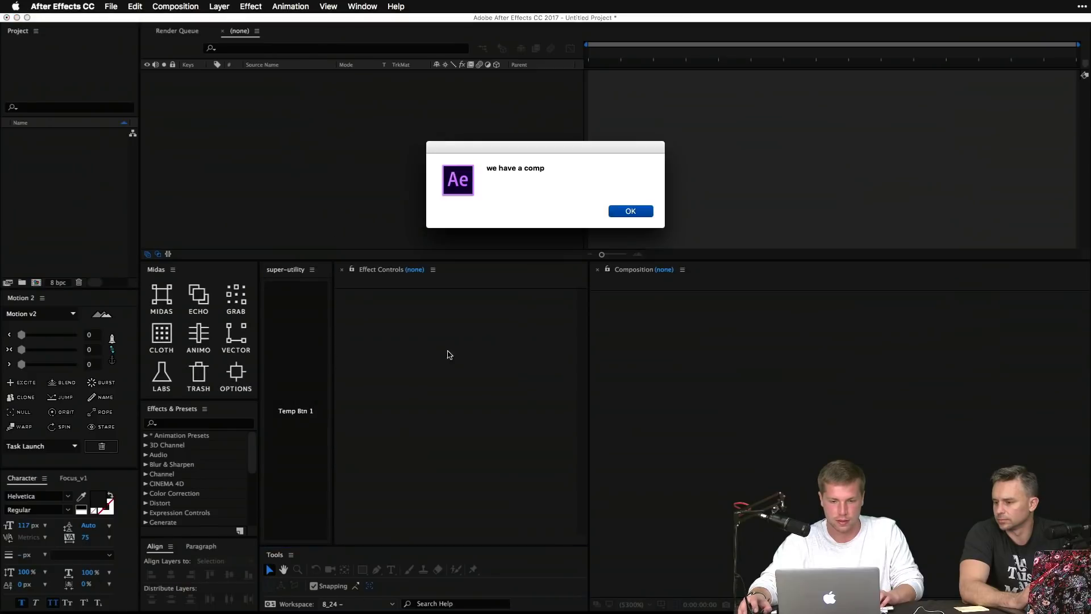
click(324, 317)
click(629, 213)
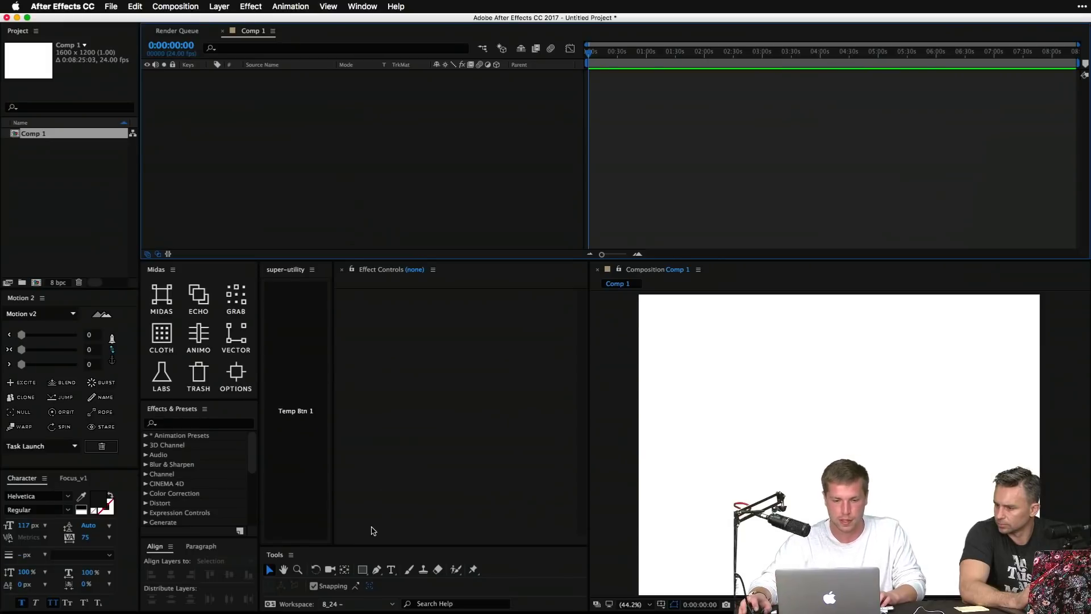
click(327, 450)
click(631, 211)
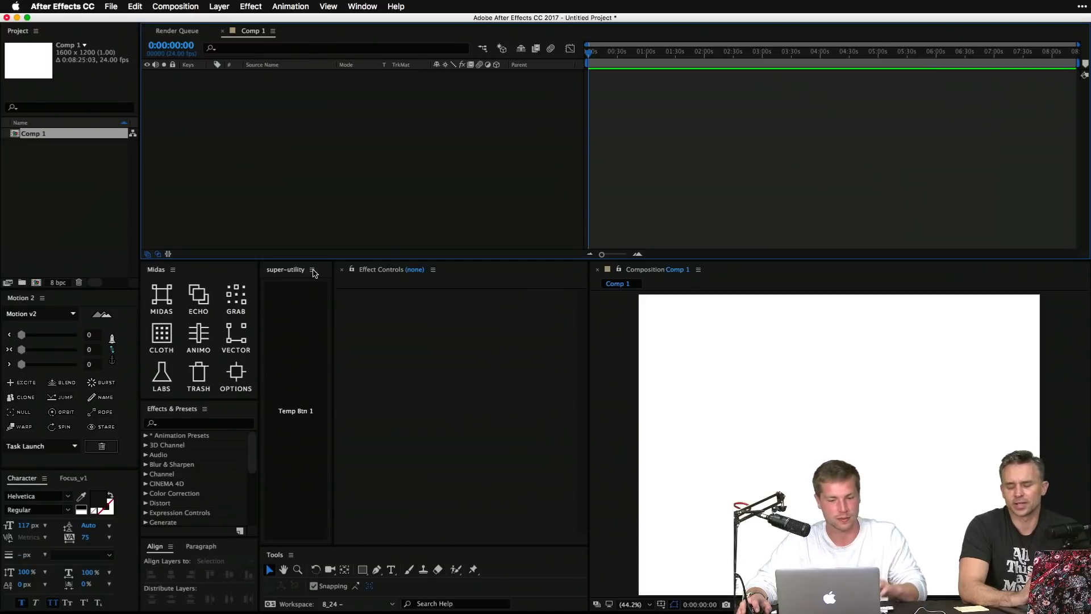
Step: Close the super-utility panel after the test and return to the script in Coda
click(313, 271)
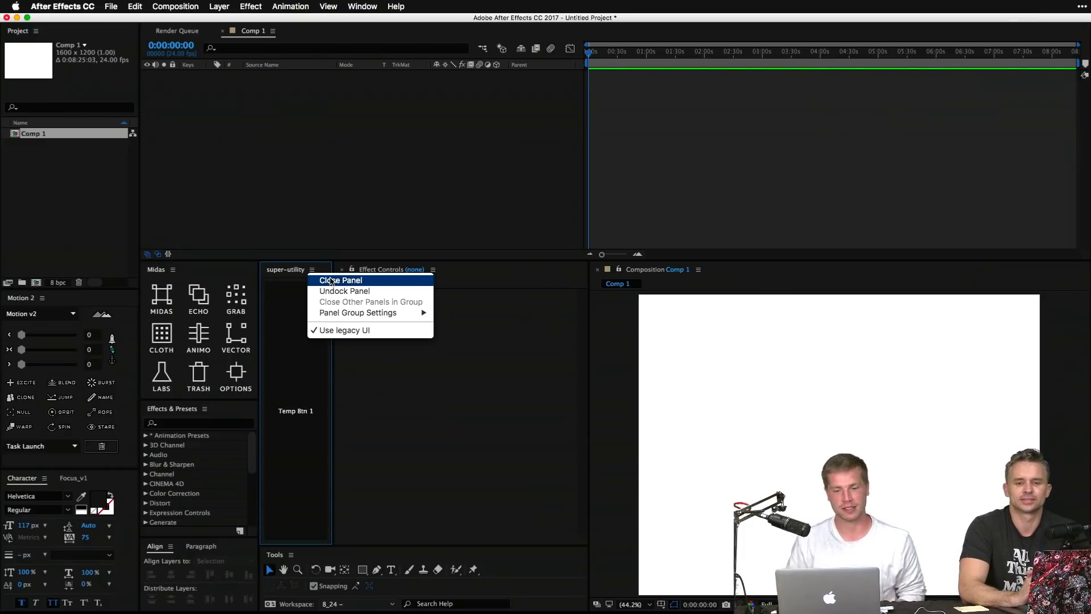
click(331, 280)
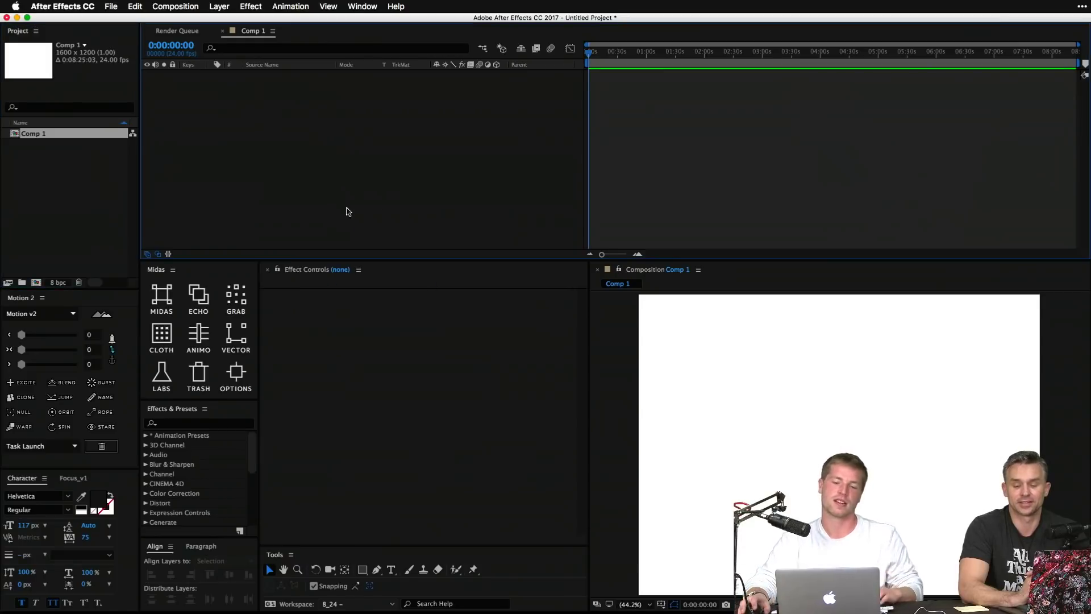
key(ctrl+Up)
click(802, 247)
Step: Replace the alert text in checkMyStuff's if block with "no comp active stupid", copied from the else block
click(269, 318)
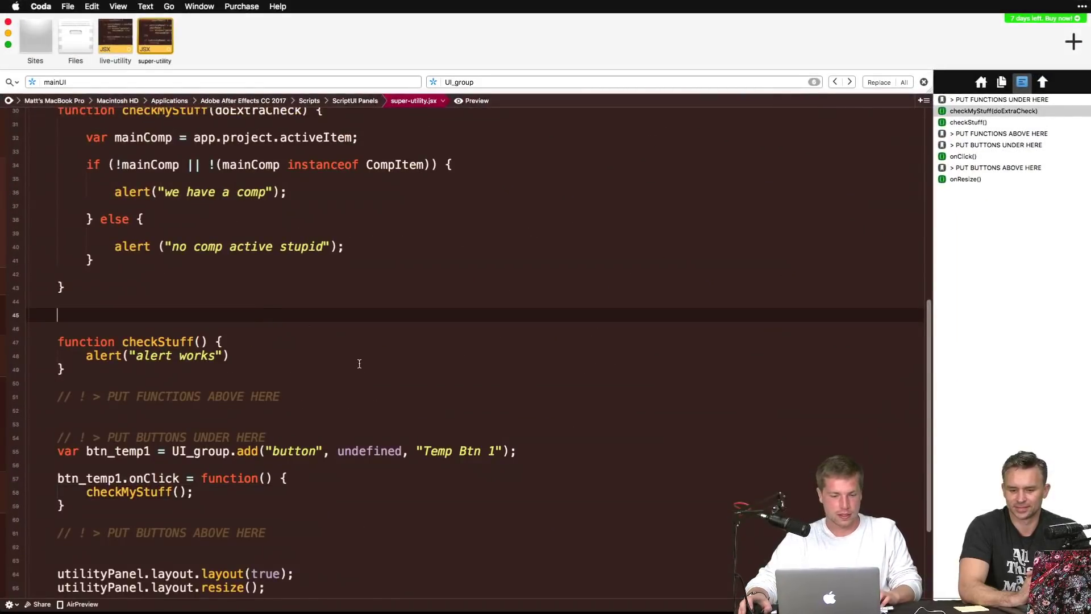
scroll(310, 371, down, 1)
scroll(302, 371, up, 4)
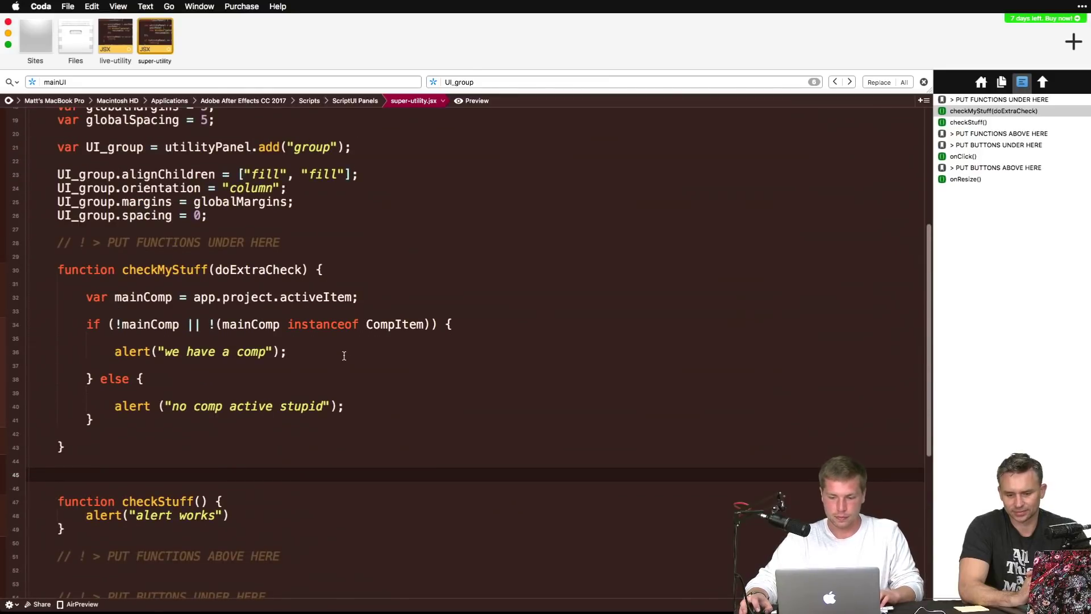
drag(344, 355, 137, 355)
click(165, 353)
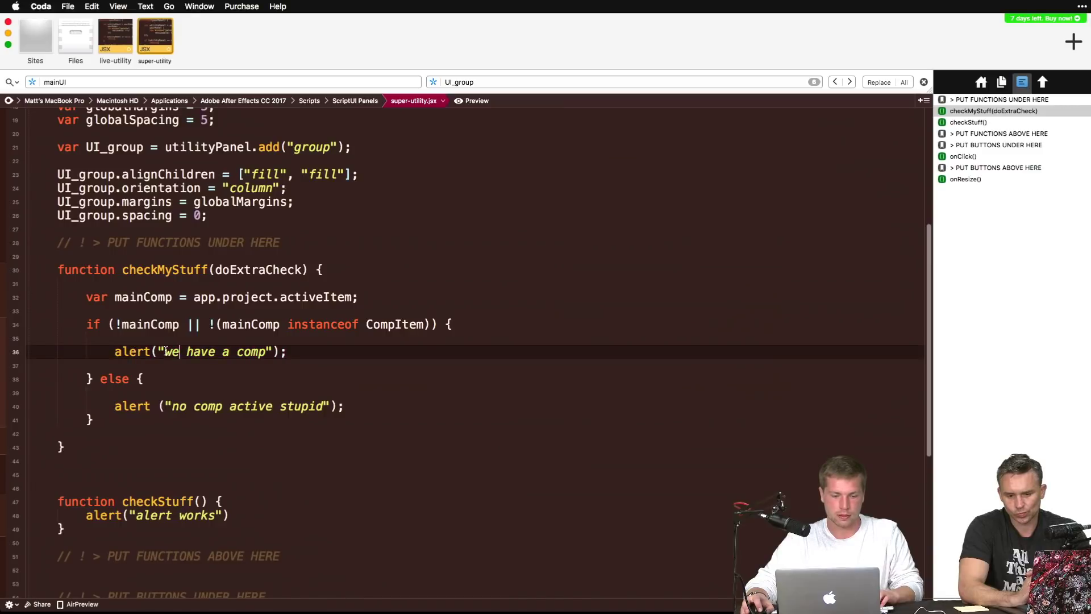
drag(170, 406, 298, 405)
key(super+c)
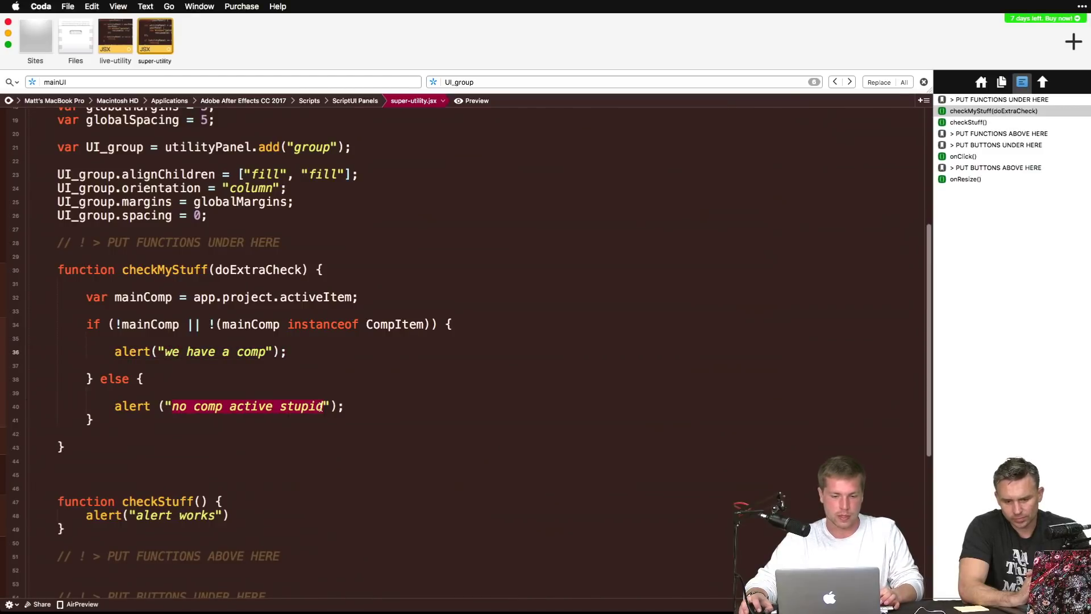
drag(165, 352, 265, 356)
key(super+v)
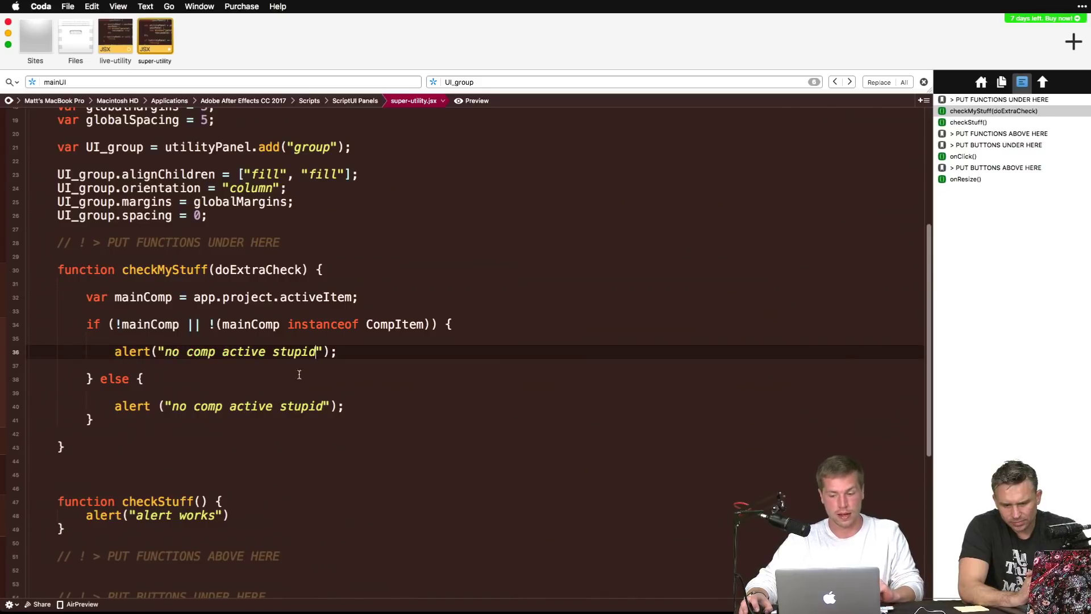
click(347, 353)
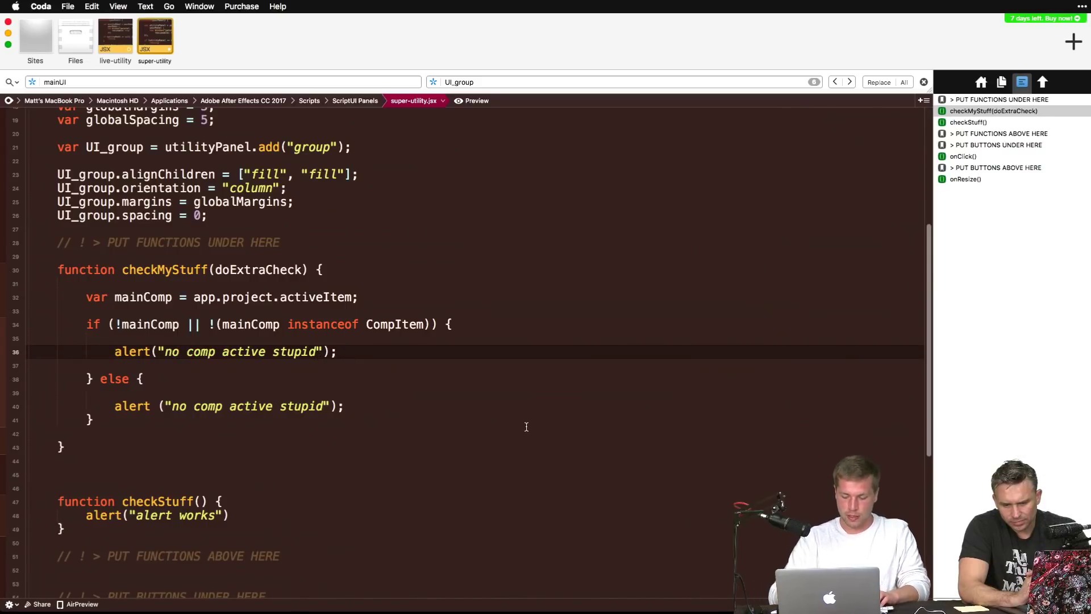
Step: Add "return false;" on a new line below the alert in checkMyStuff's if block
key(Return)
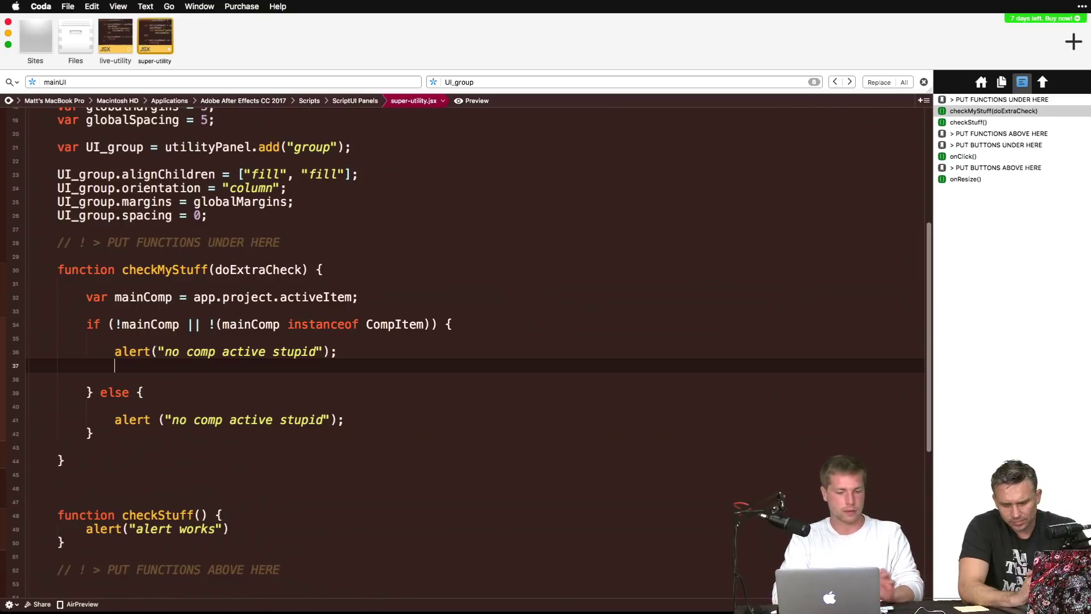
text(return)
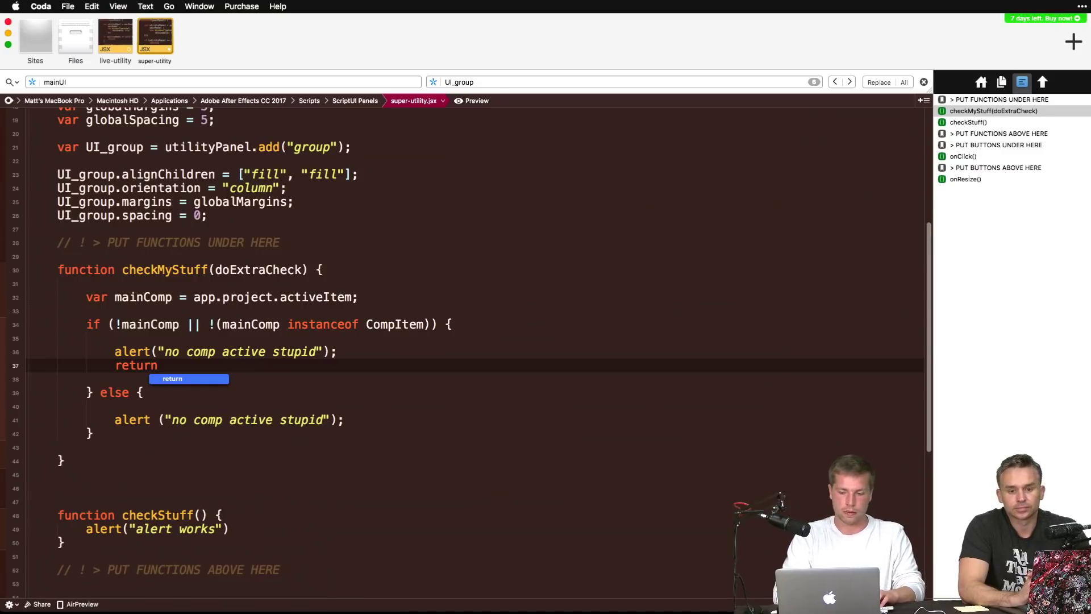
text( false)
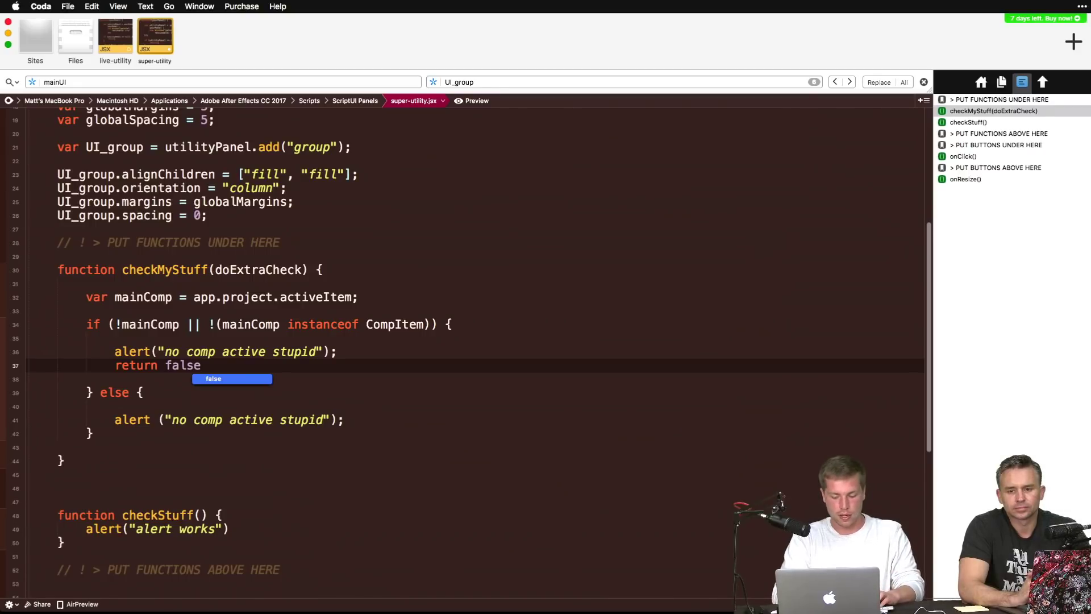
text(;)
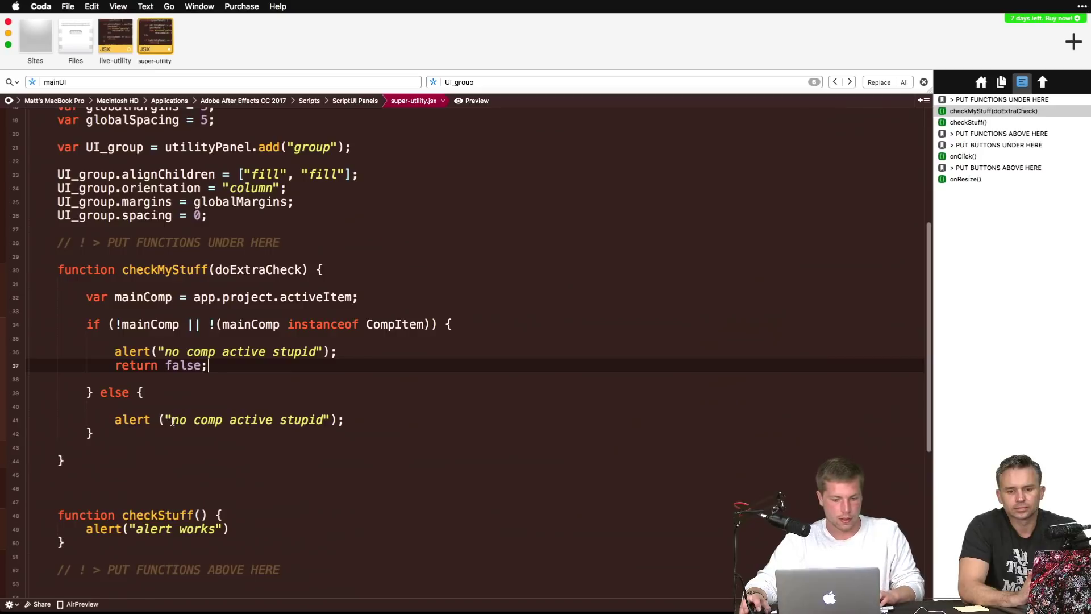
Step: Turn checkMyStuff's else branch into an else if with the condition mainComp.selectedLayers.length < 1
click(131, 395)
text(if  )
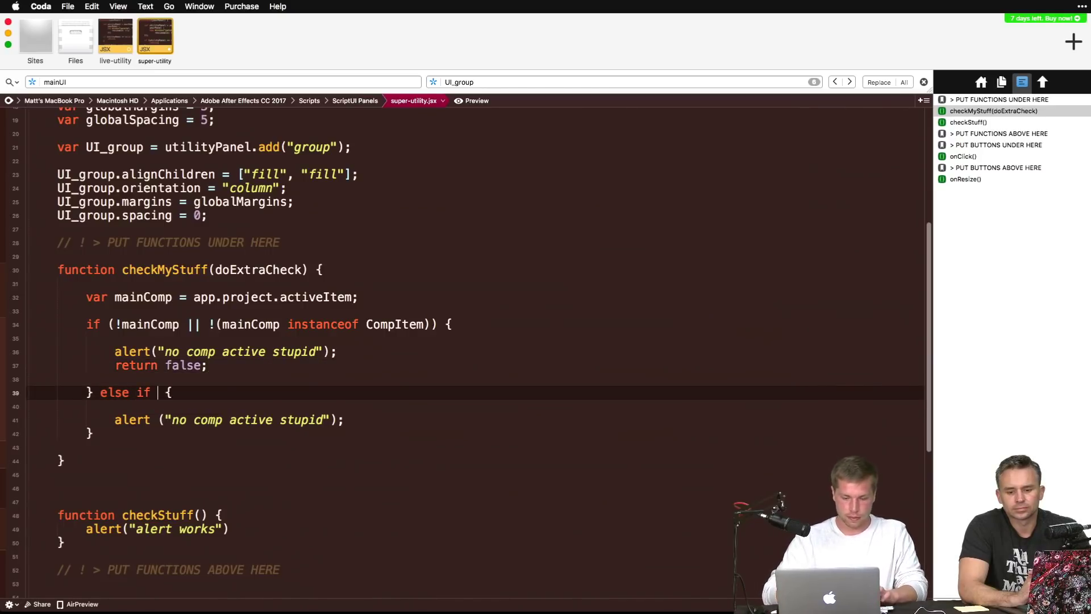
text(() )
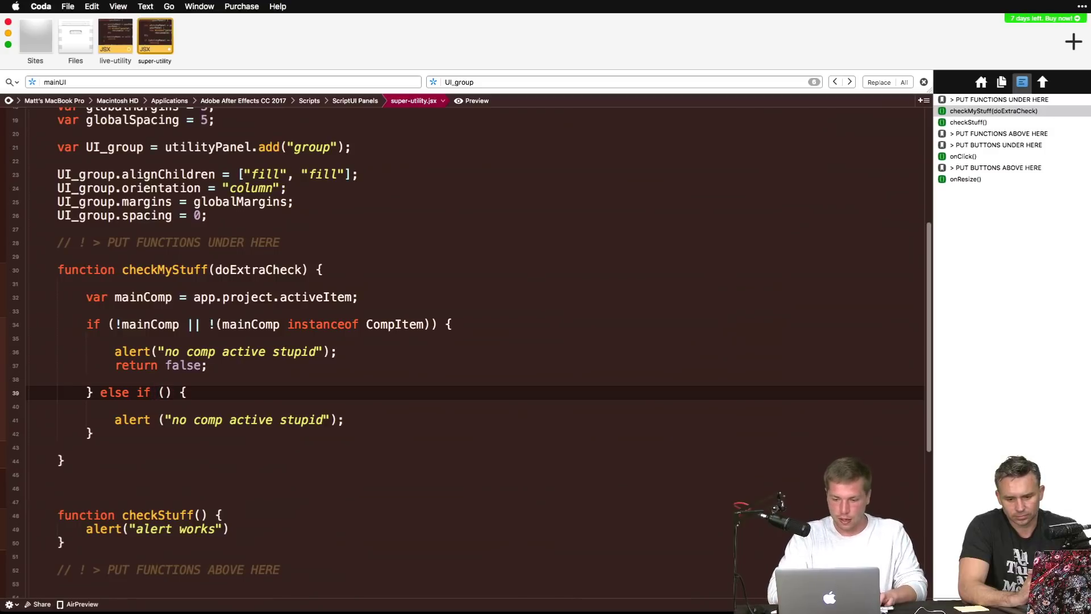
text(")
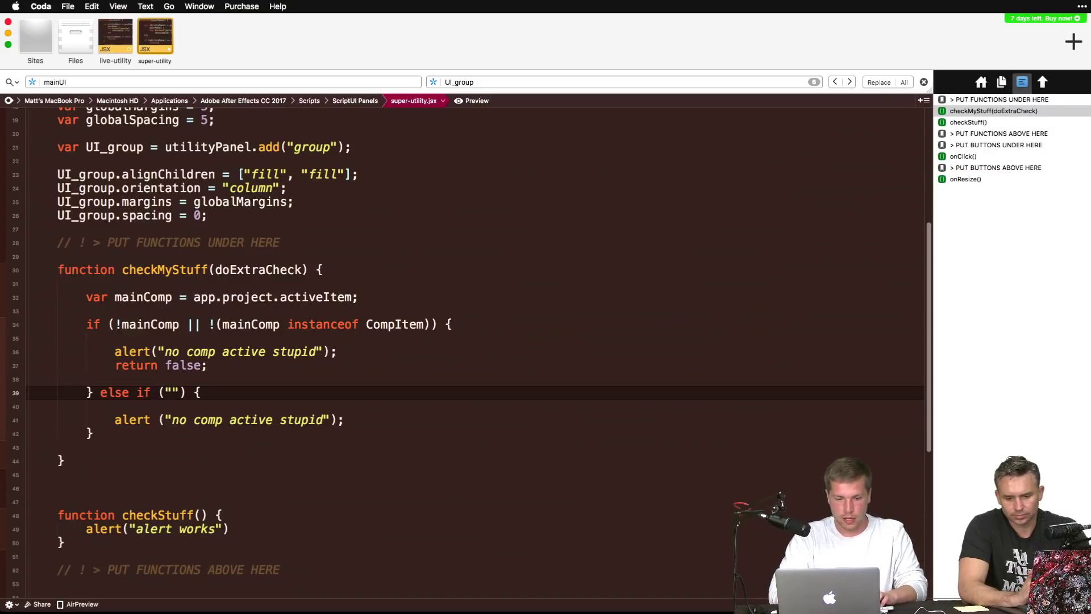
key(BackSpace)
text(mai)
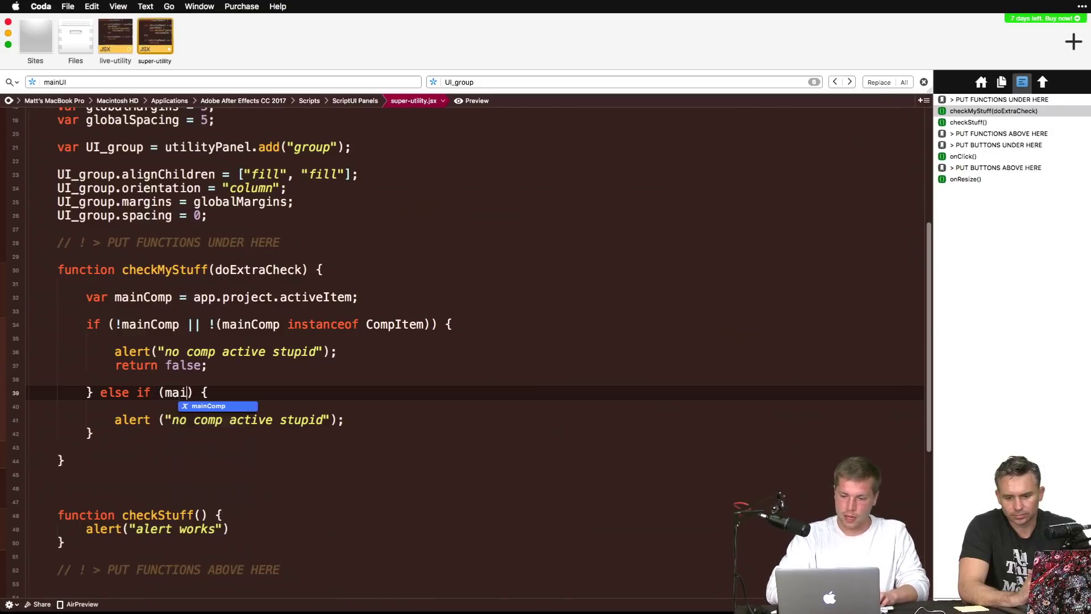
text(nComp.select)
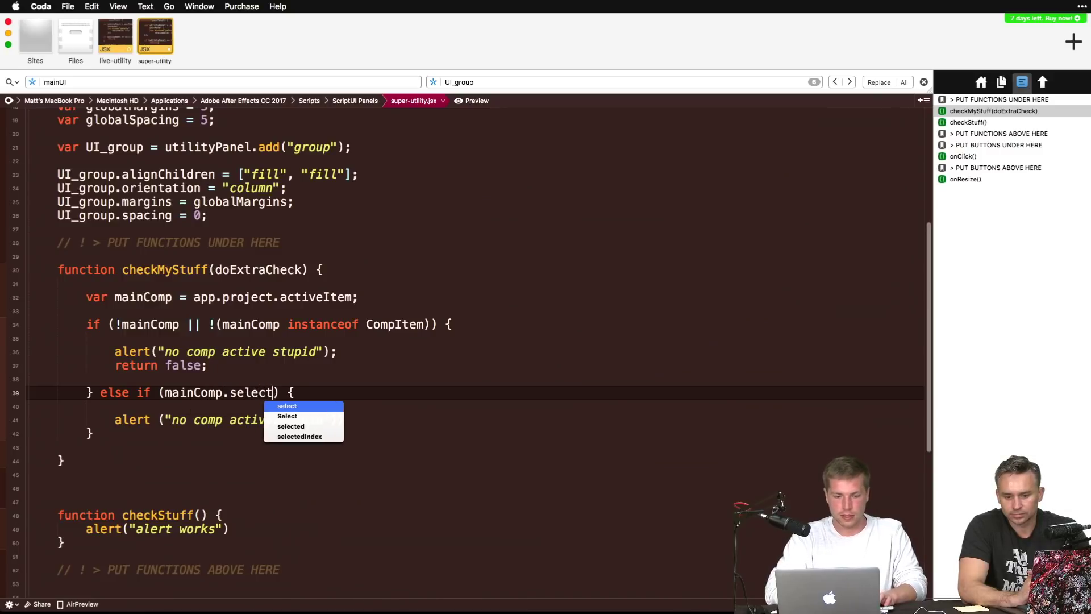
text(edLayers)
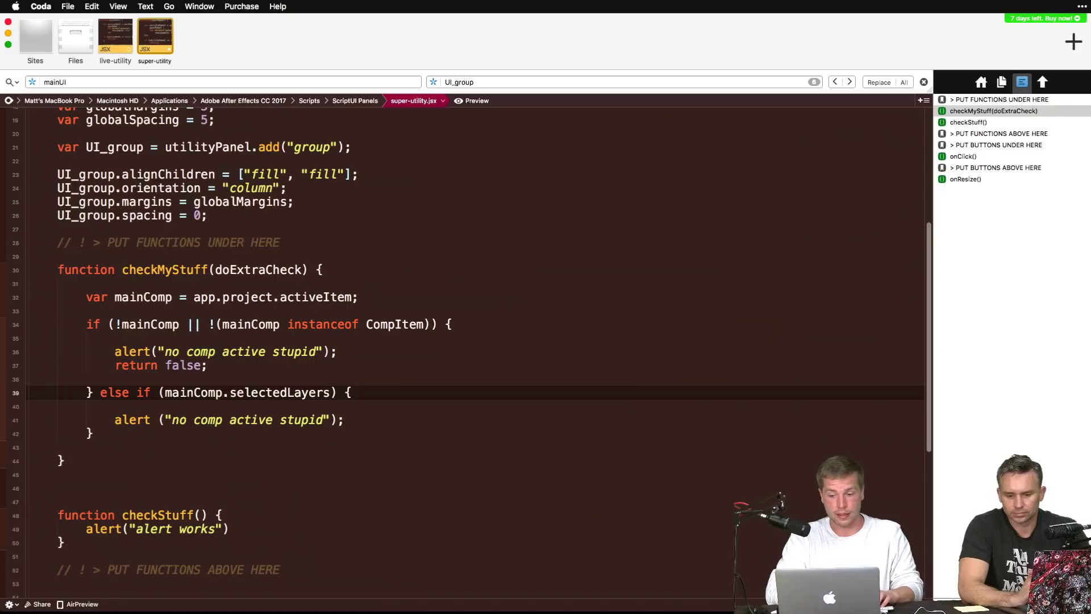
text(.length)
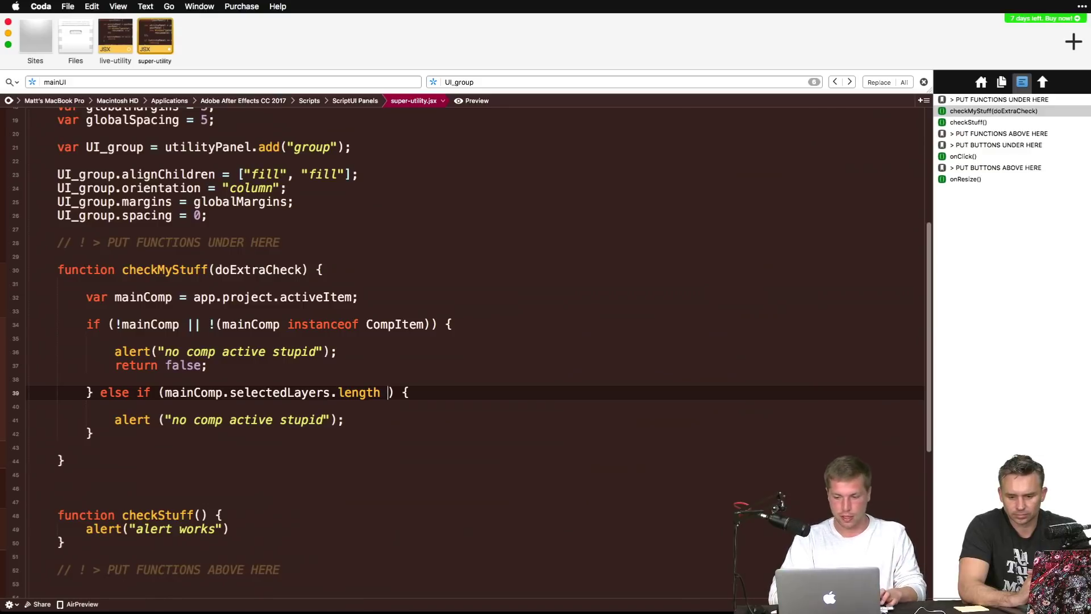
text( < 1)
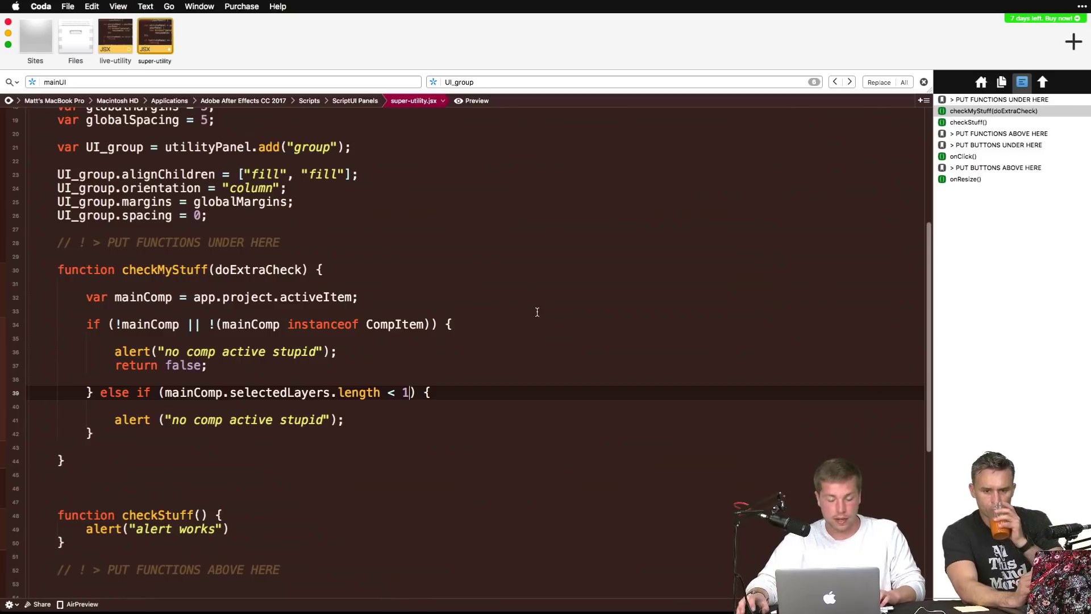
Step: Replace the else if block's contents with alert("no layers dummy"); followed by return false; on its own line
drag(363, 419, 115, 421)
key(BackSpace)
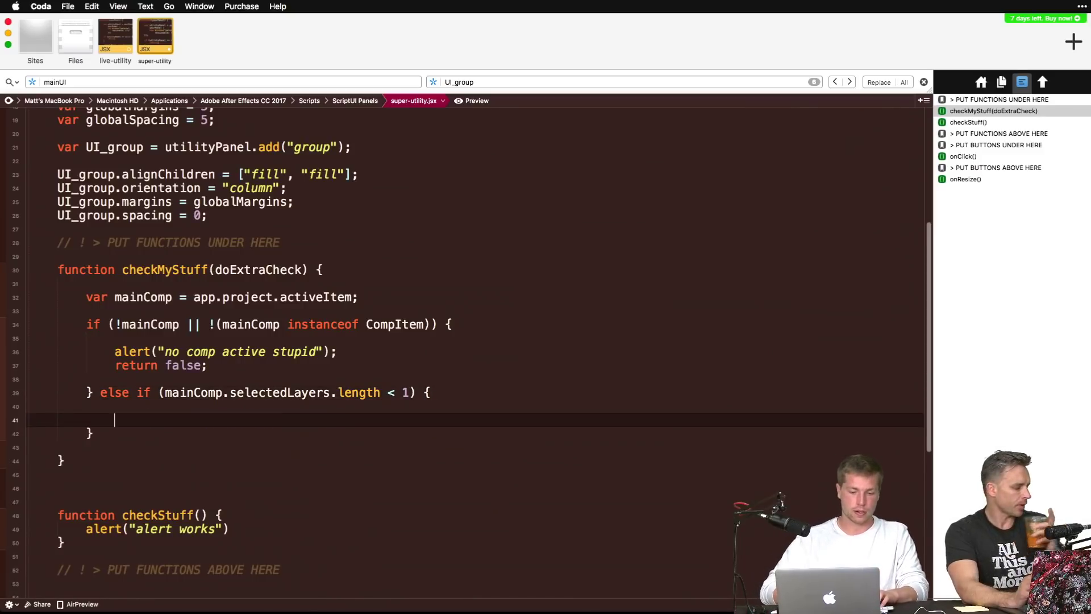
key(Up)
text(aler)
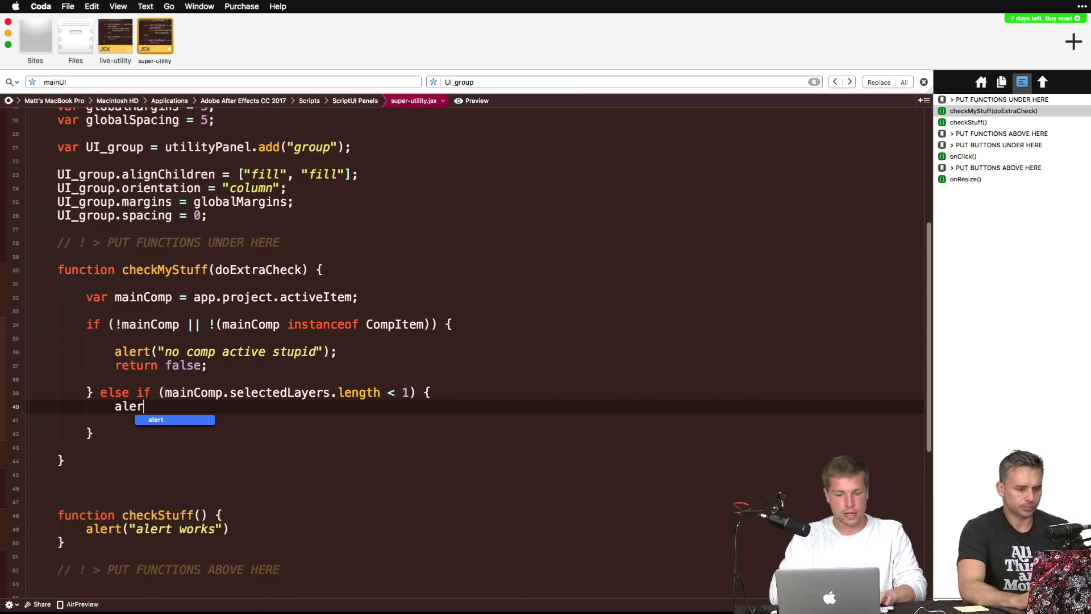
text(t("no layers du)
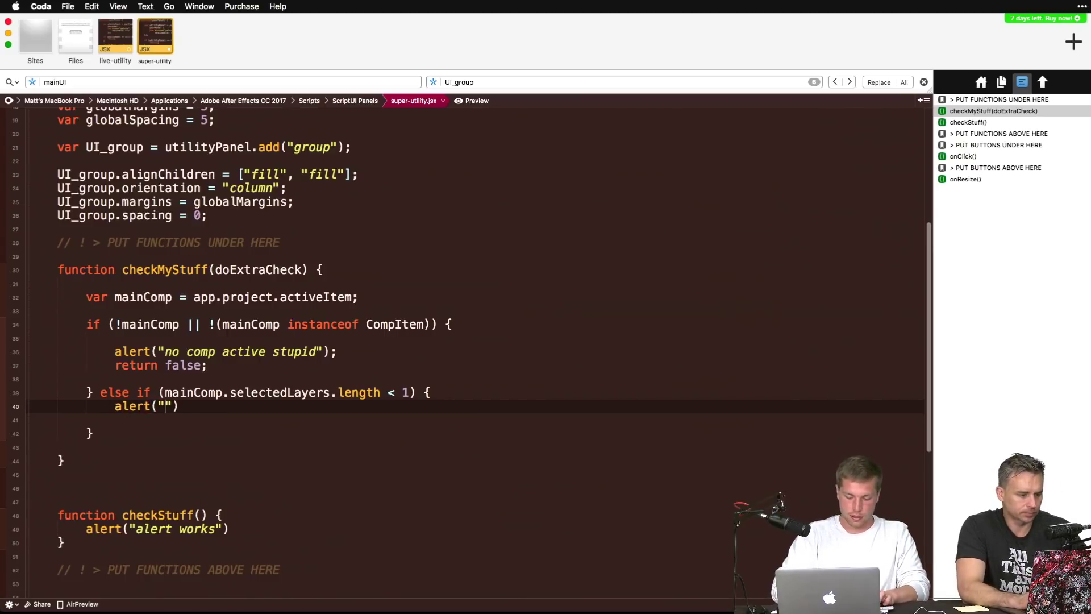
text(mmy")
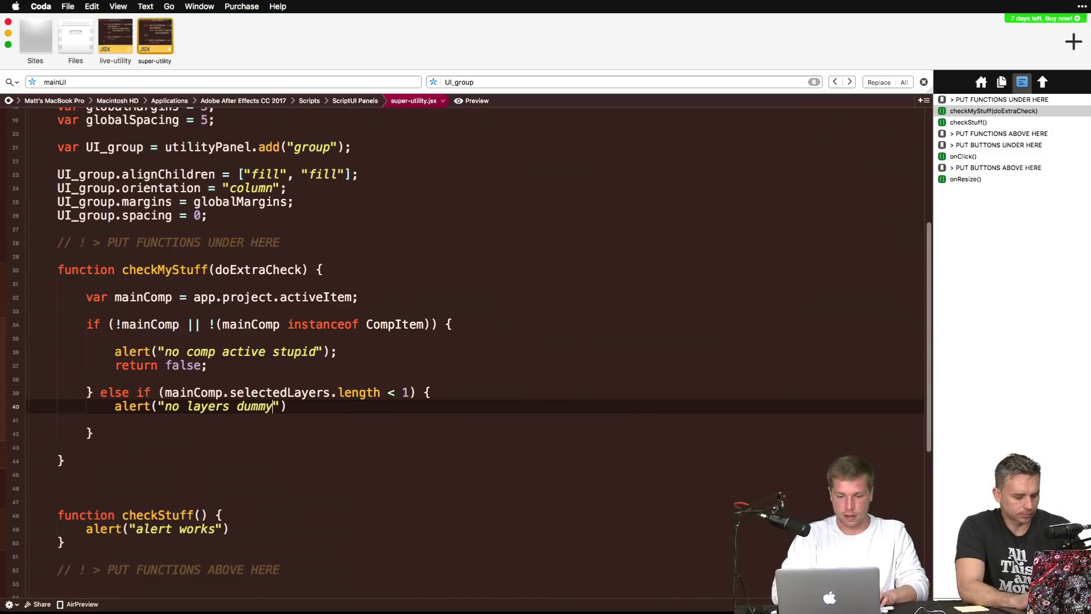
text();)
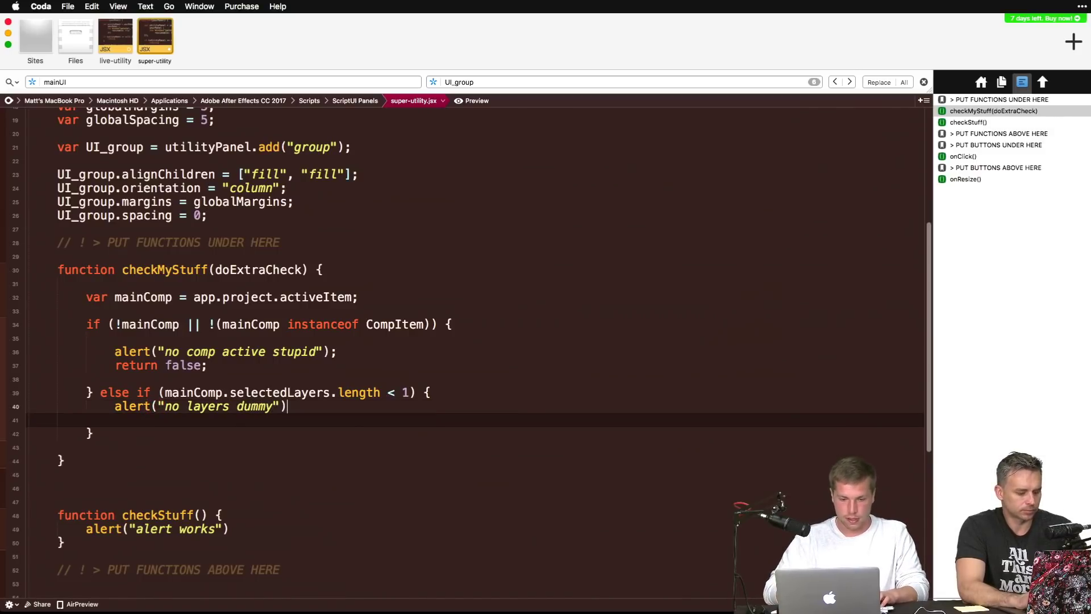
key(Return)
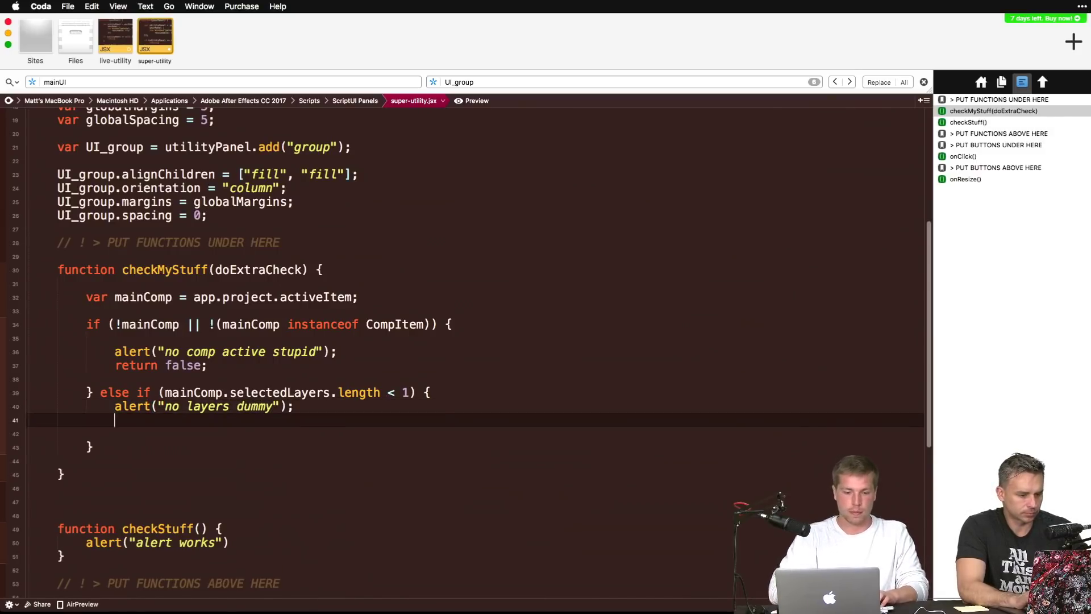
text(return false;)
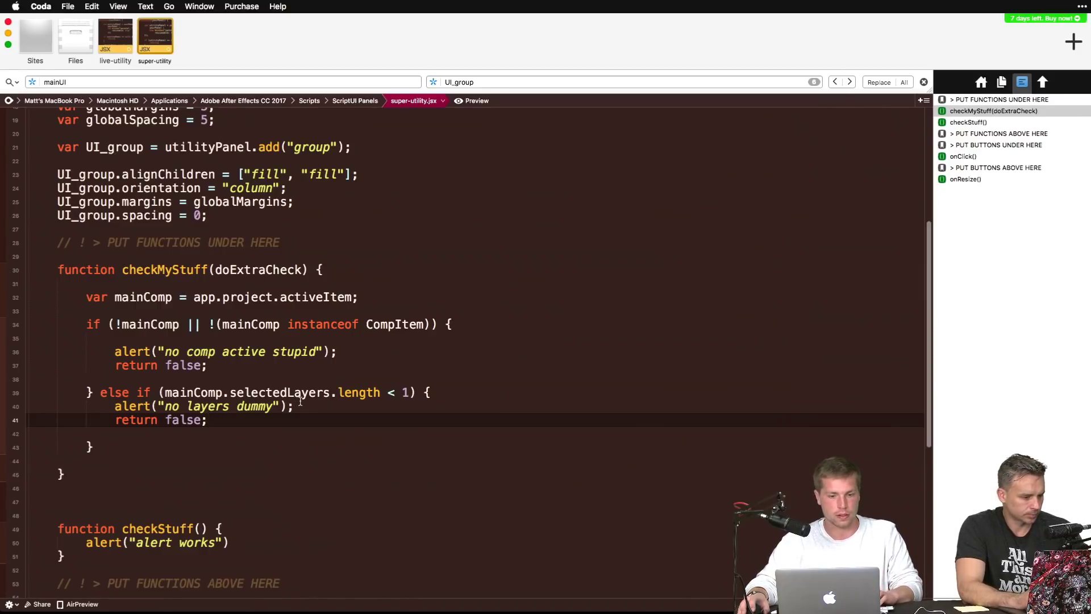
Step: Switch to After Effects and reload the "8_24 -" workspace to restore the super-utility panel
key(ctrl+Up)
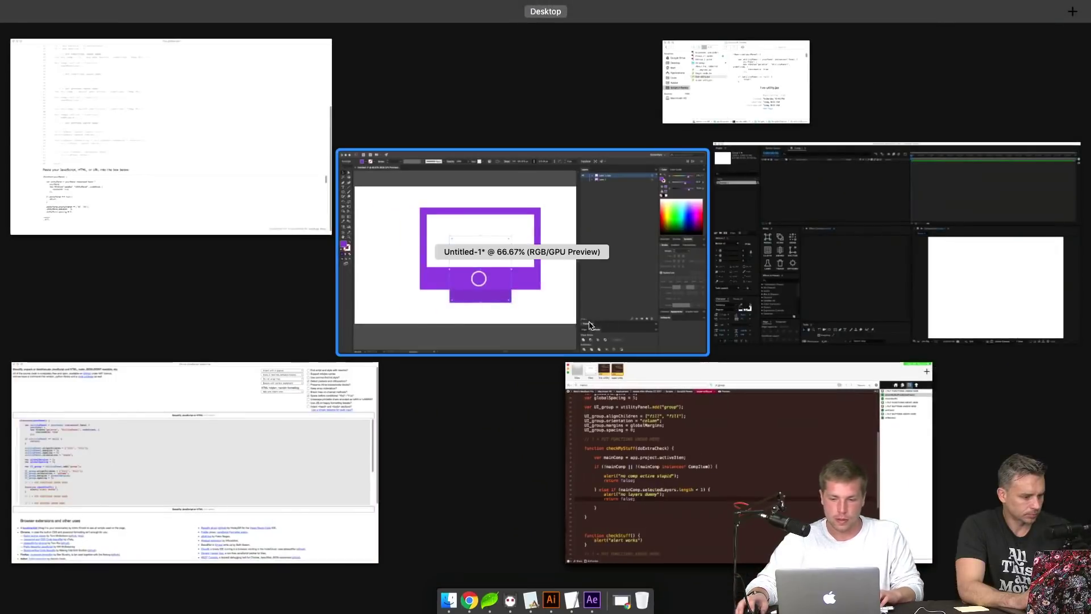
click(764, 288)
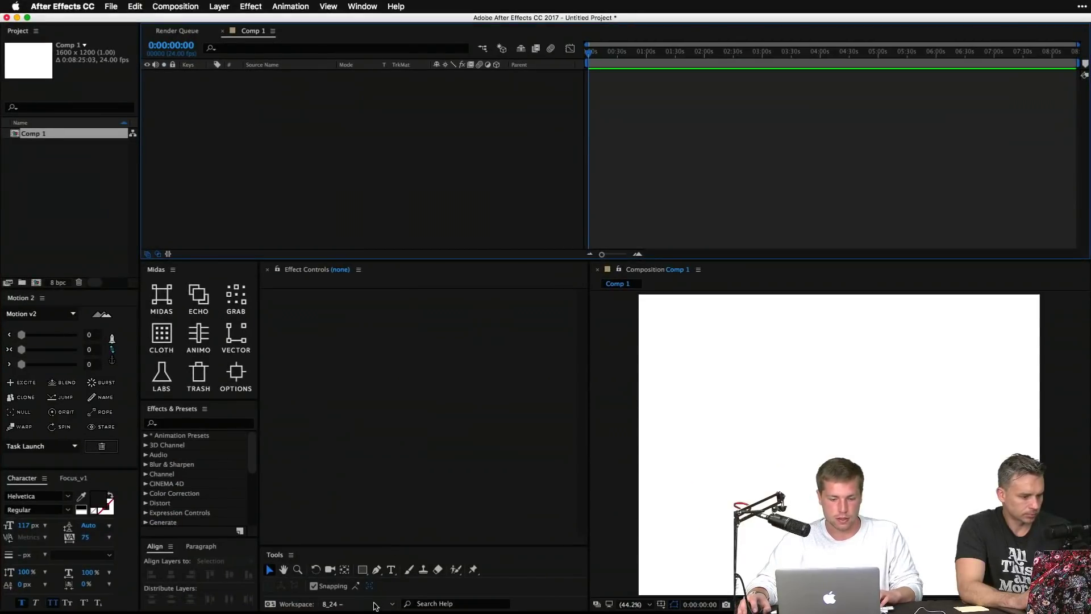
click(378, 603)
click(380, 601)
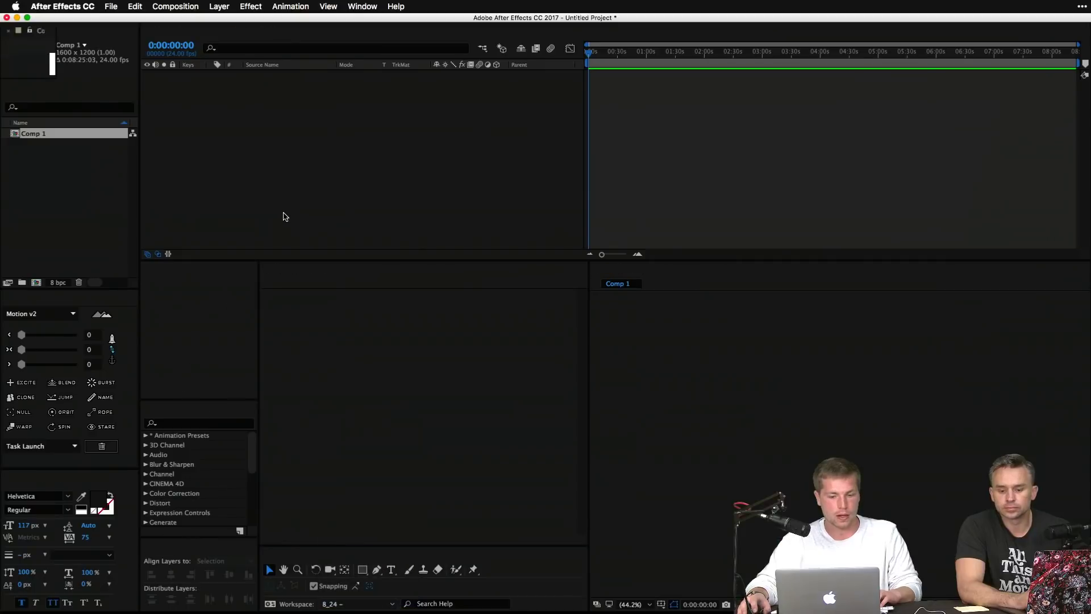
Step: Test Temp Btn 1 with the Project panel active and nothing selected, then with Comp 1's empty timeline active, dismissing each alert
click(62, 211)
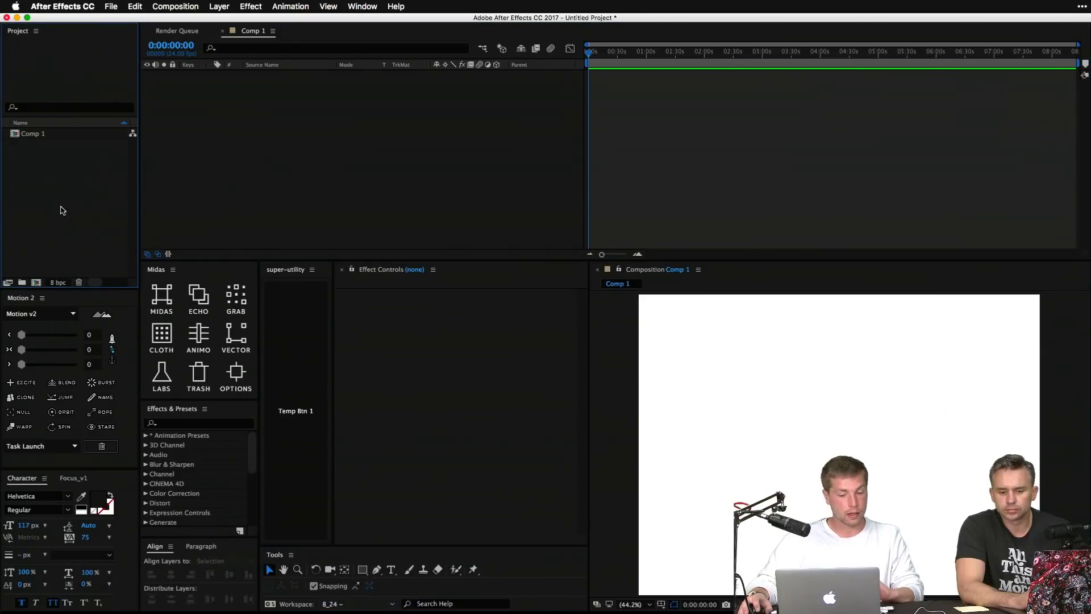
click(301, 361)
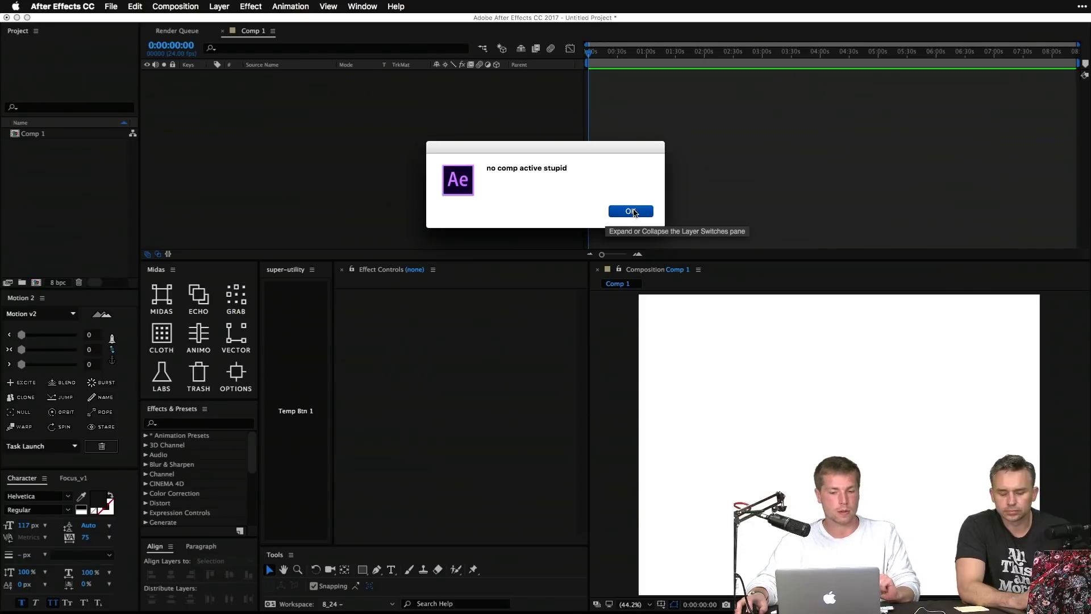
click(632, 211)
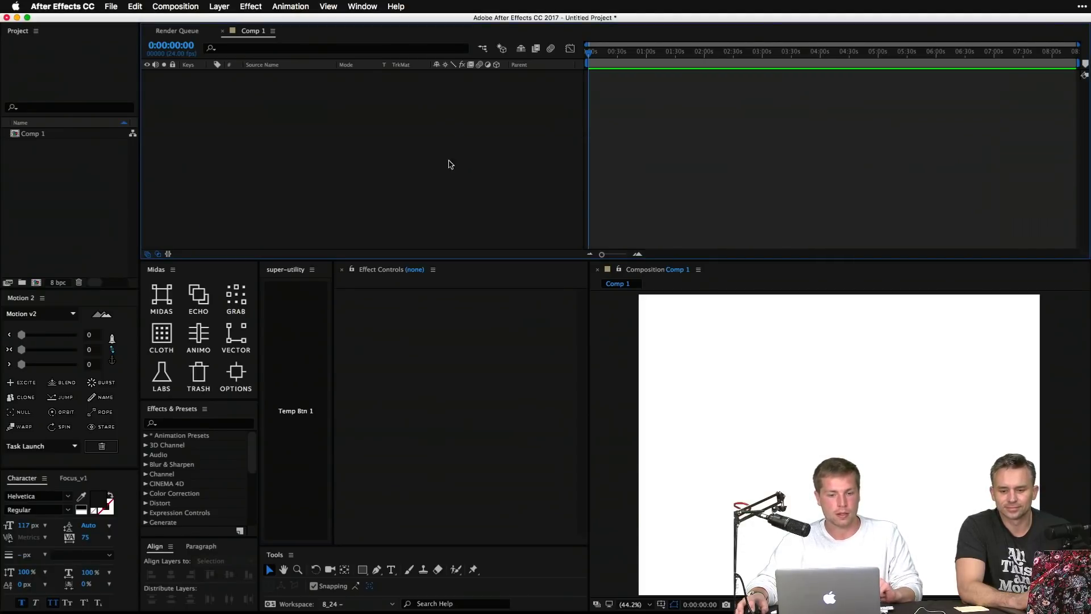
click(283, 338)
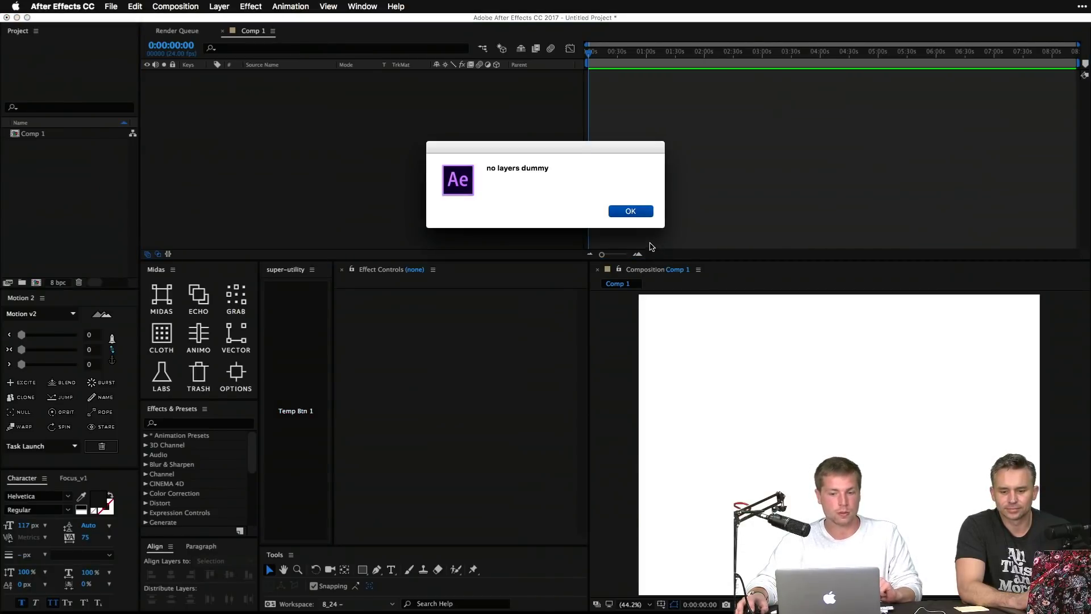
click(631, 213)
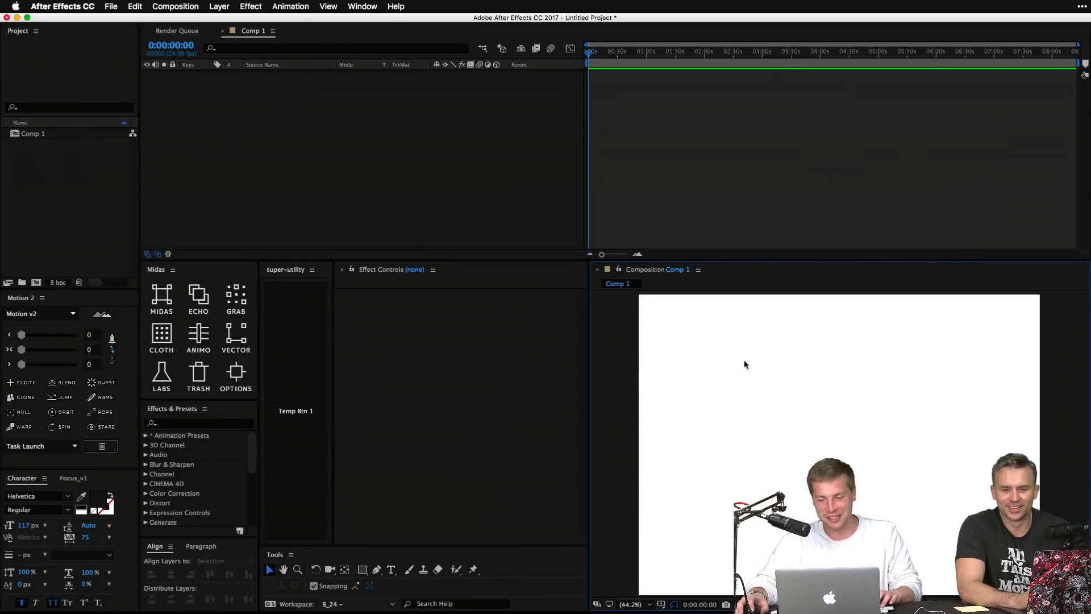
Step: Draw a small blue square as a shape layer in the upper part of Comp 1, then deselect it
key(q)
drag(728, 346, 777, 395)
key(v)
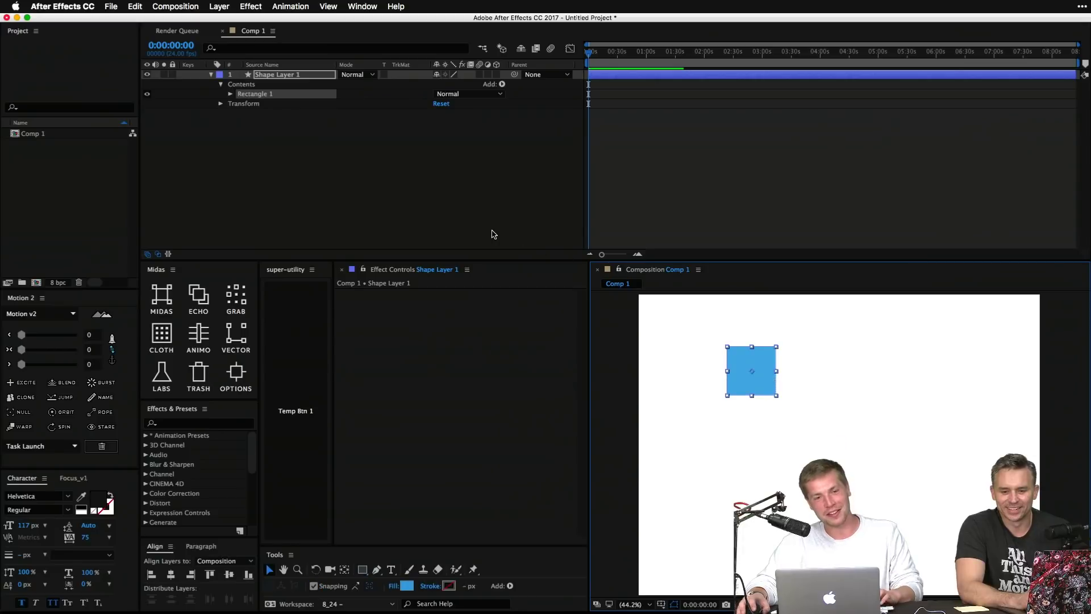
click(453, 207)
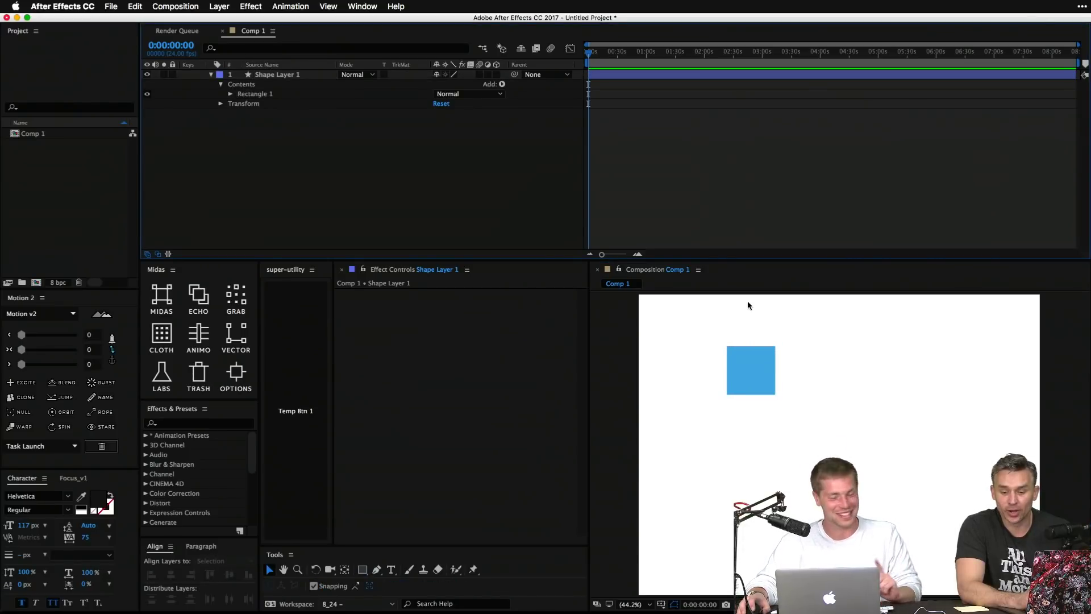
Step: Select Shape Layer 1 and test Temp Btn 1 with the layer selected
click(759, 374)
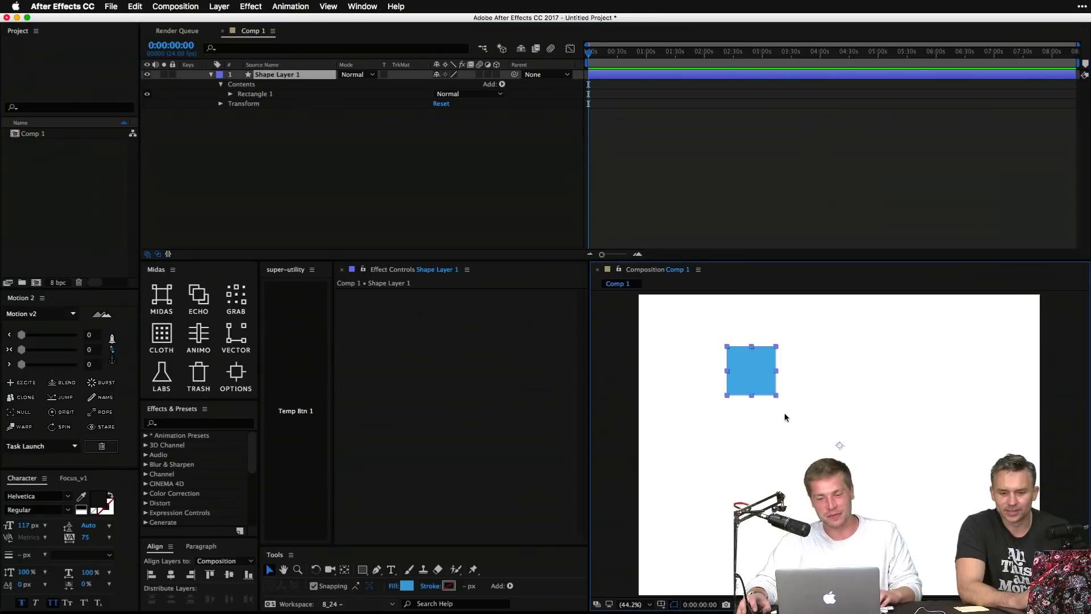
click(298, 76)
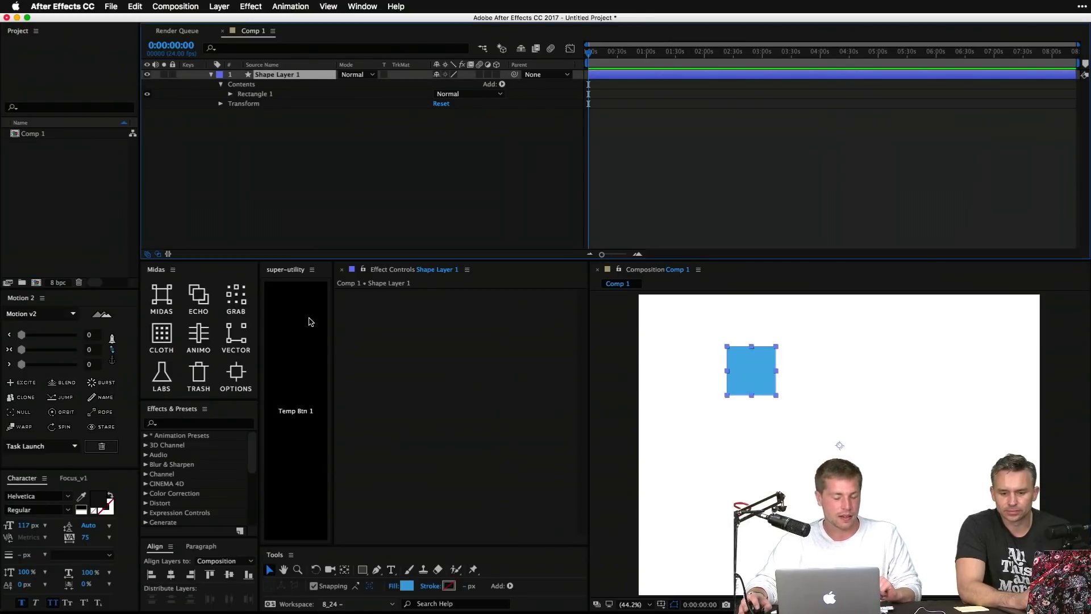
click(300, 327)
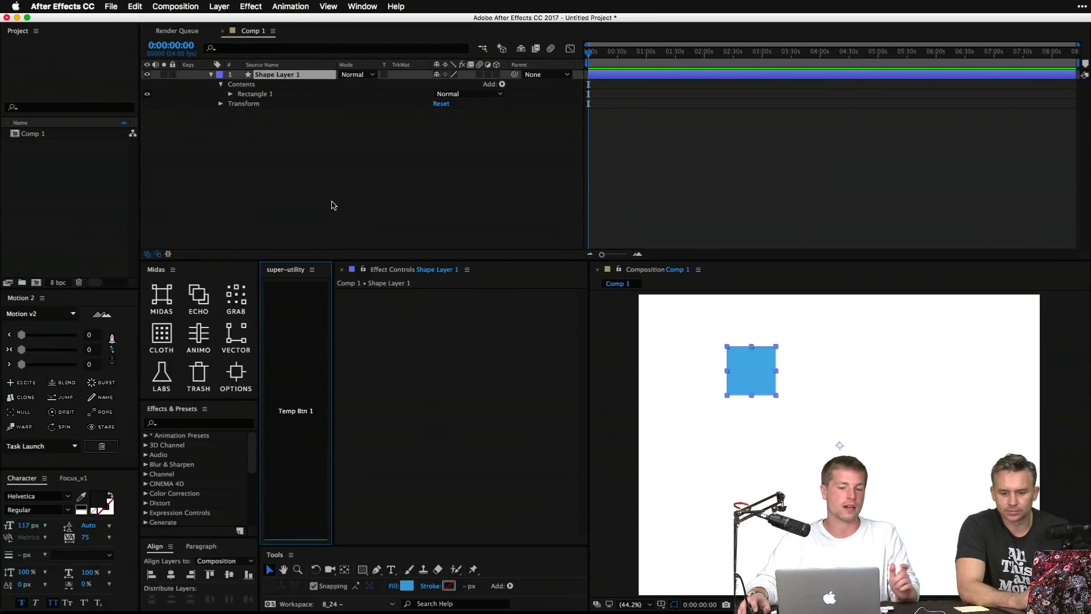
Step: Deselect the shape layer, close the super-utility panel and return to the script in Coda
click(334, 205)
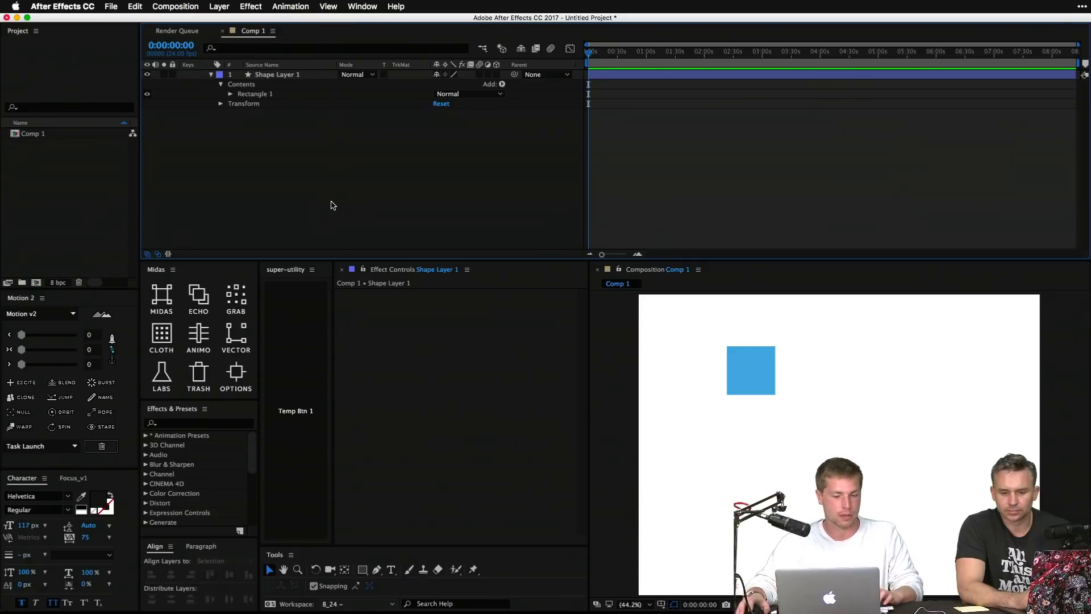
click(312, 269)
key(Down)
key(Return)
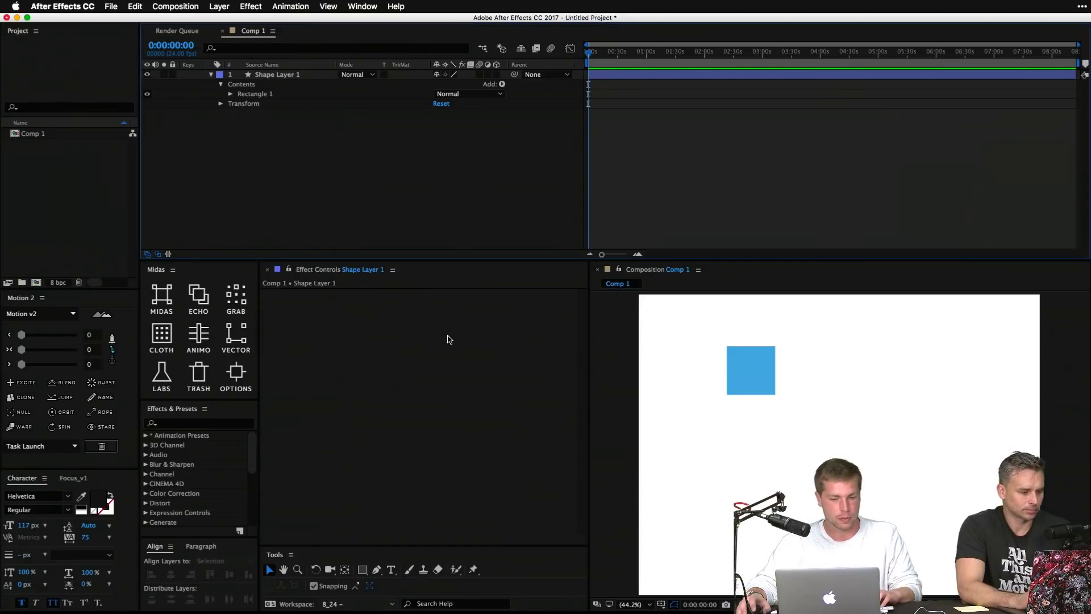
key(ctrl+Up)
click(887, 244)
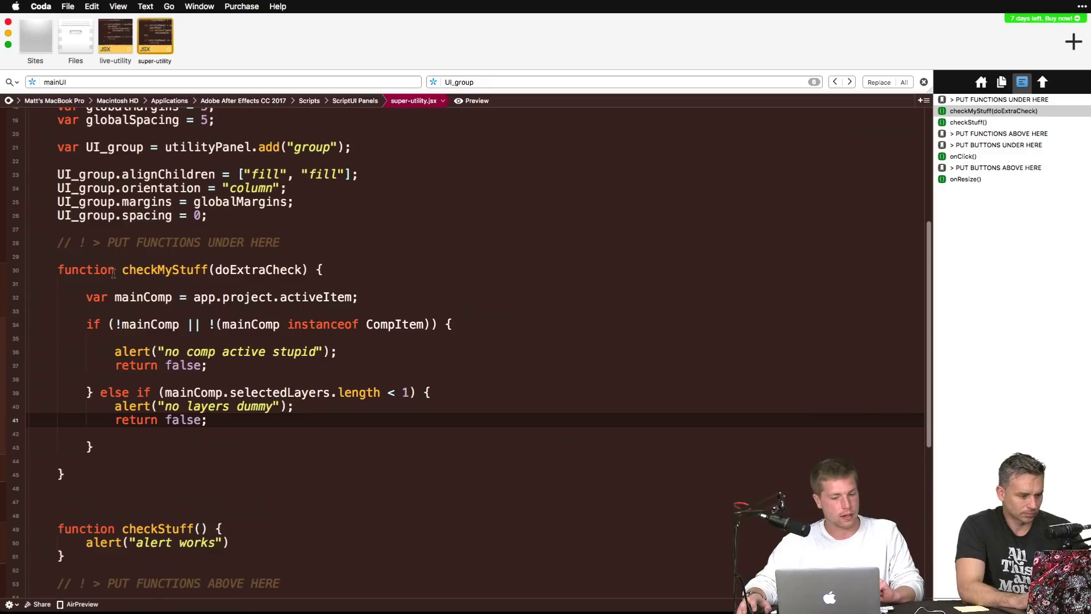
Step: Add an if condition testing doExtraCheck below the composition and layer checks inside checkMyStuff
click(147, 447)
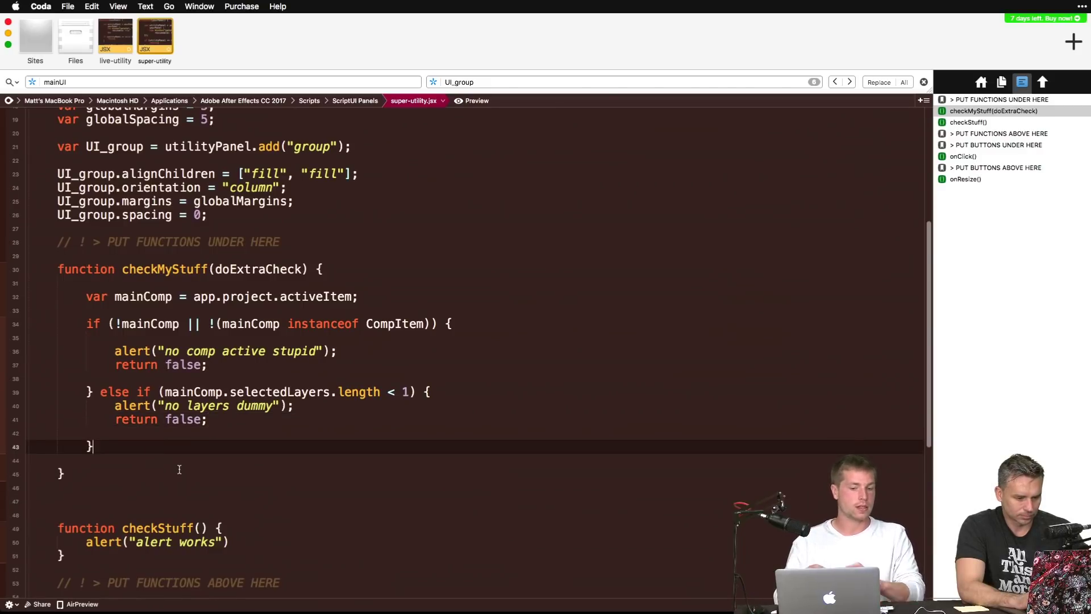
double_click(241, 269)
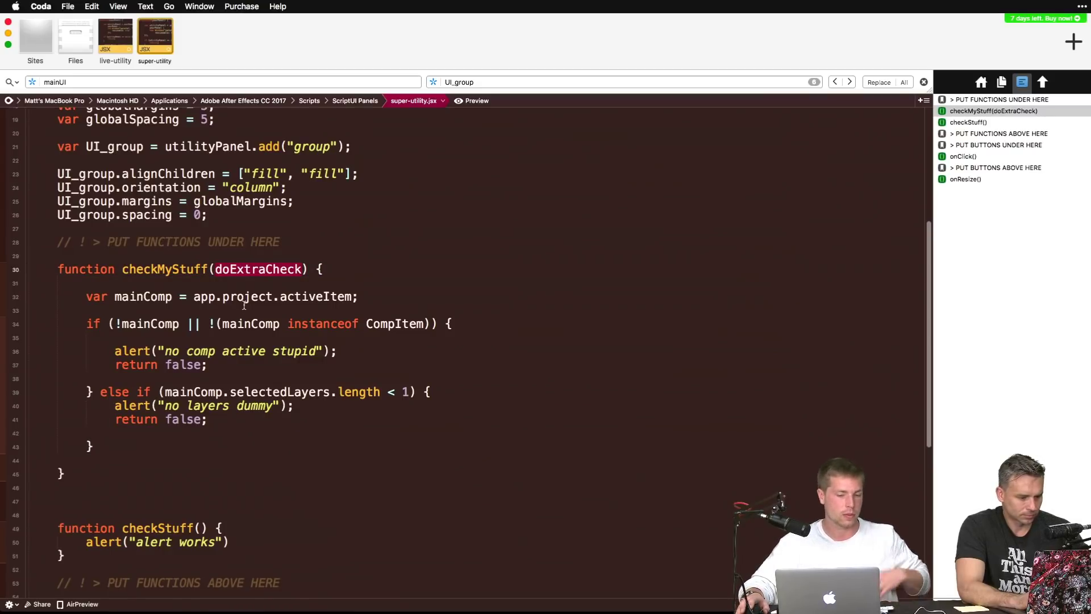
click(175, 441)
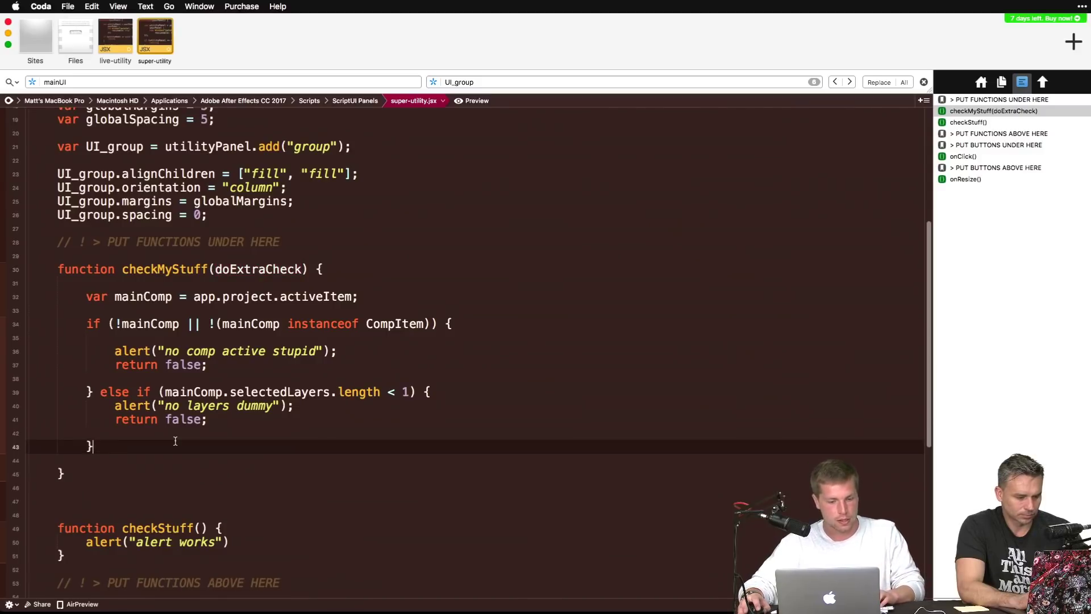
key(Return)
key(Return)
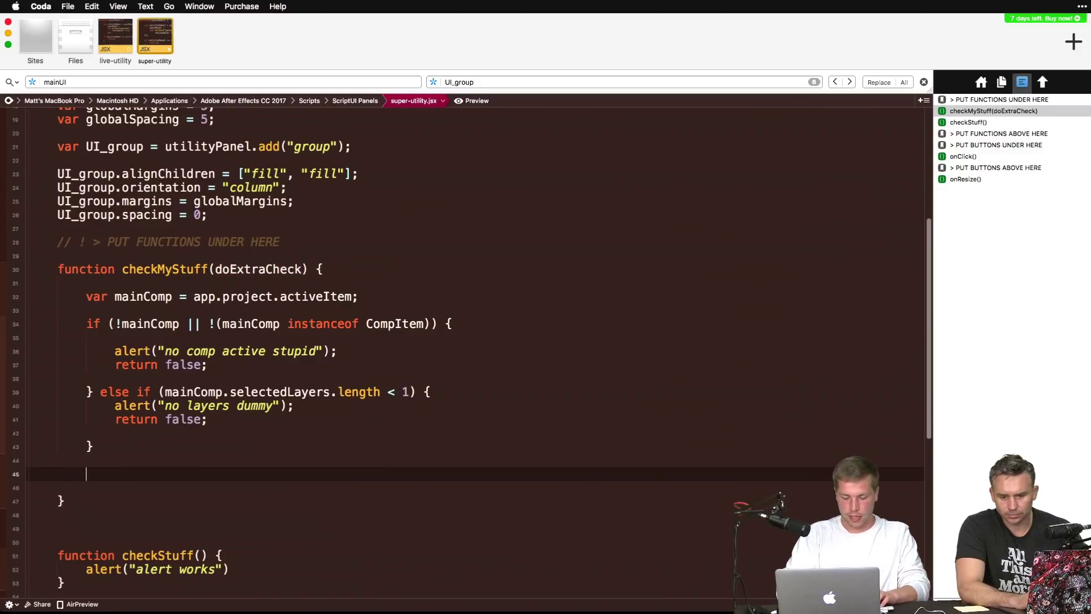
text(if ())
key(Left)
text(doEx)
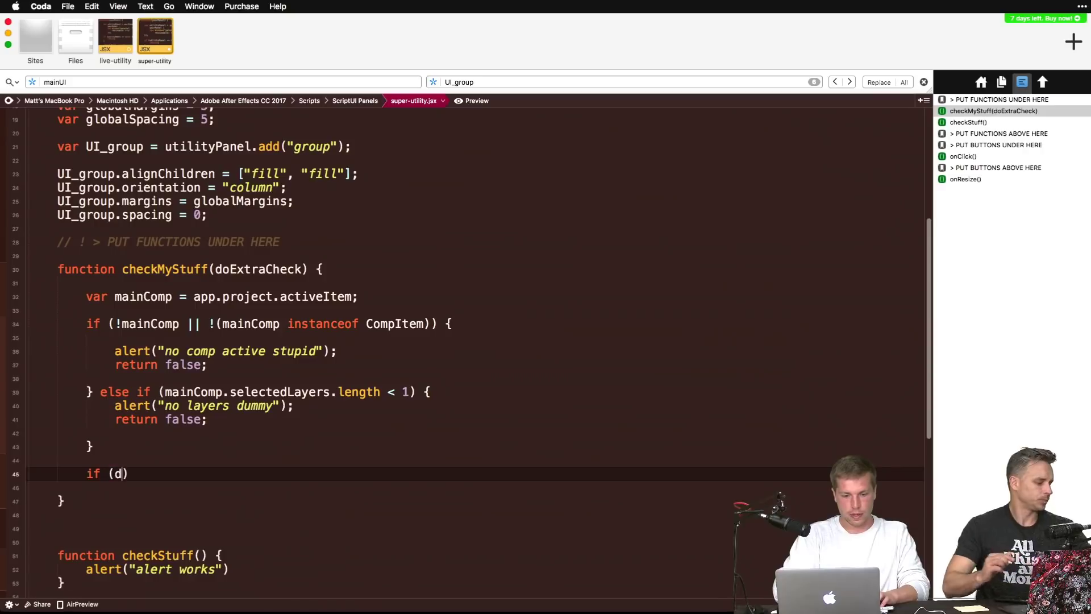
text(traCheck)
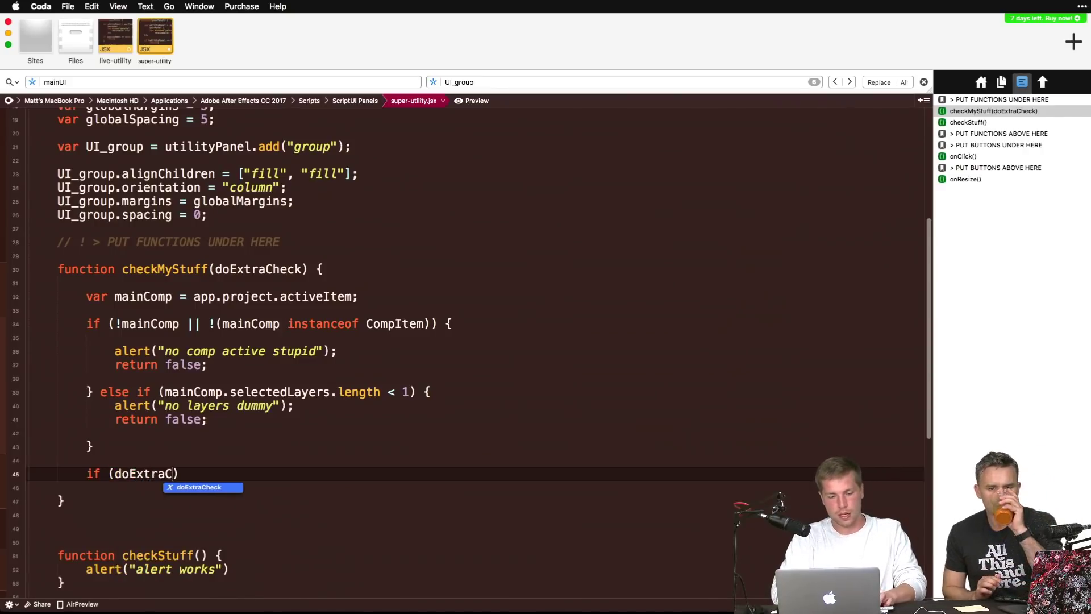
key(Escape)
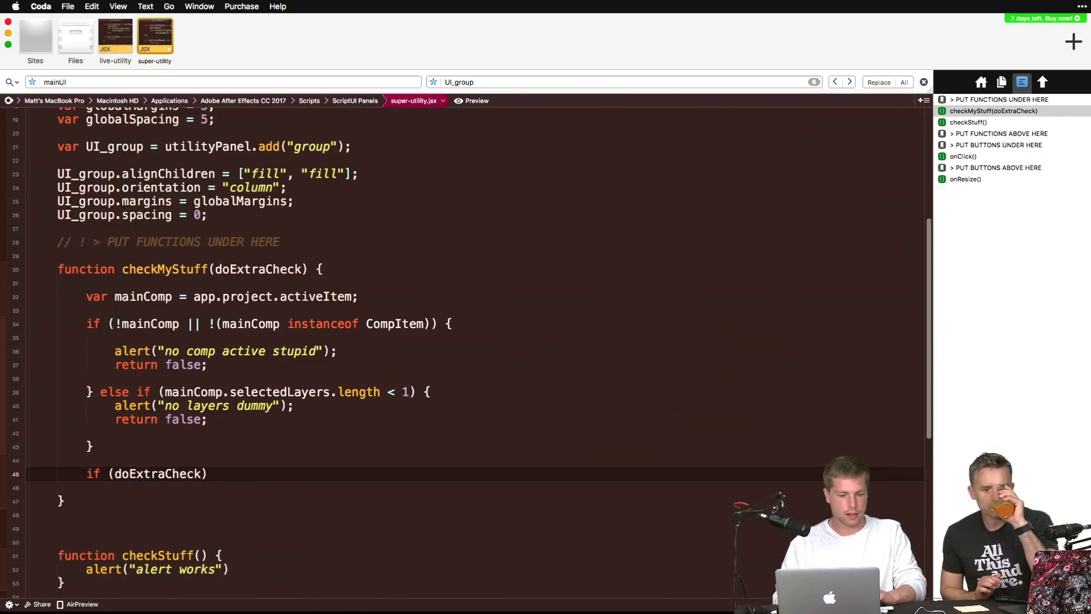
Step: Give the doExtraCheck condition a curly-brace body with an empty line inside
click(115, 324)
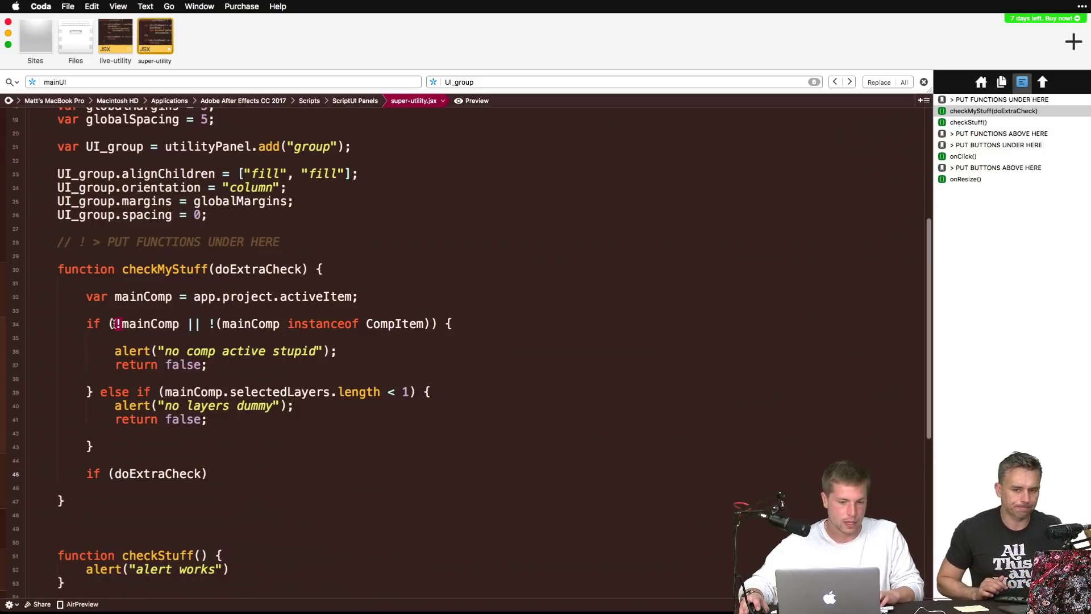
click(113, 475)
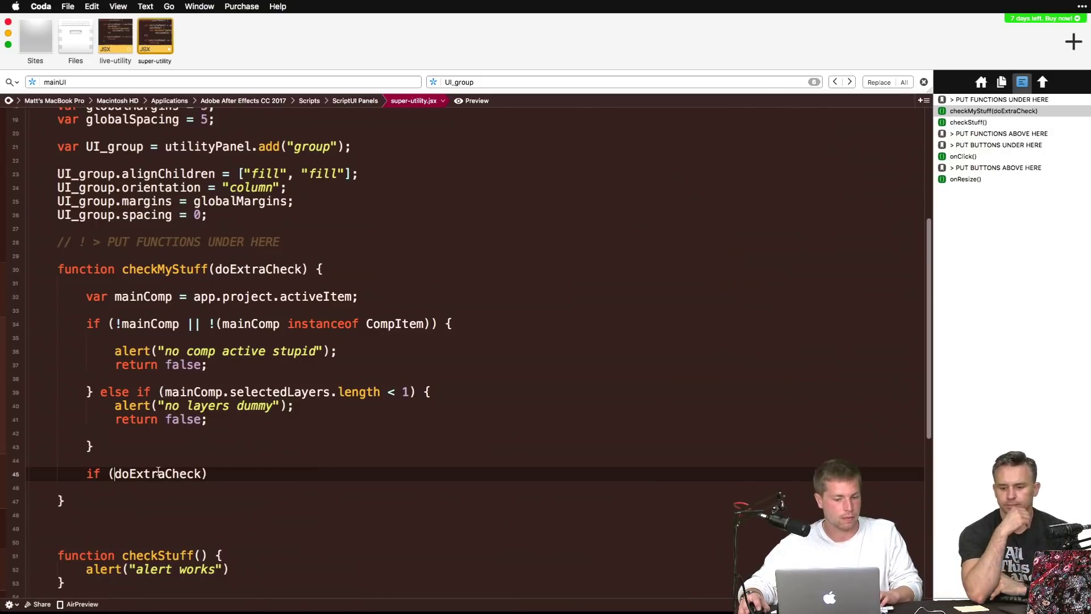
click(214, 473)
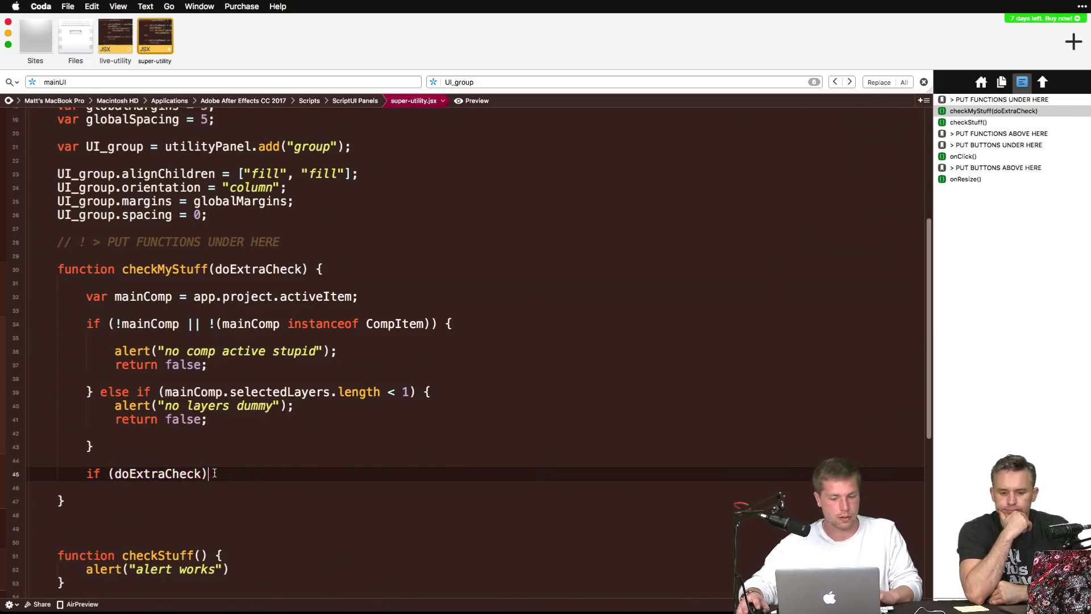
text({)
key(Return)
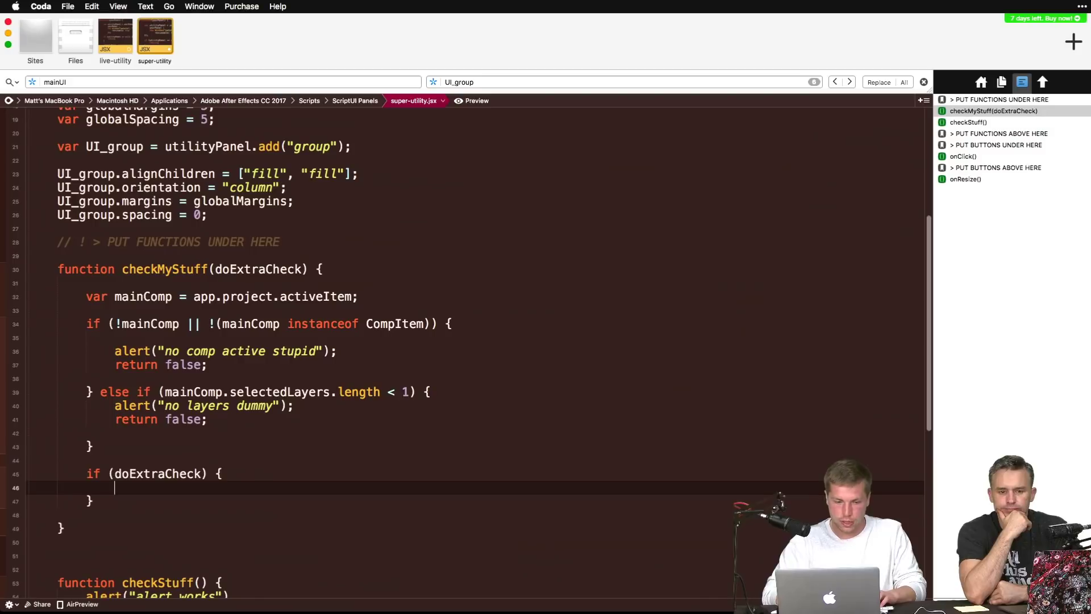
Step: Inside the doExtraCheck block, nest an if statement testing mainComp.selectedProperties.length < 1, with an open brace body
text(if ()
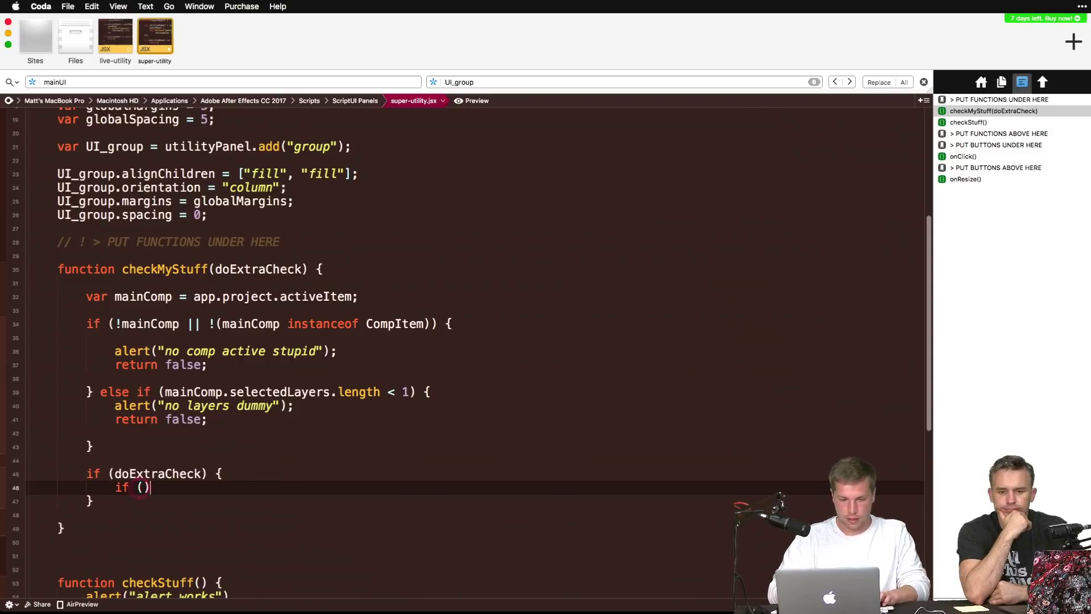
text(mainComp.s)
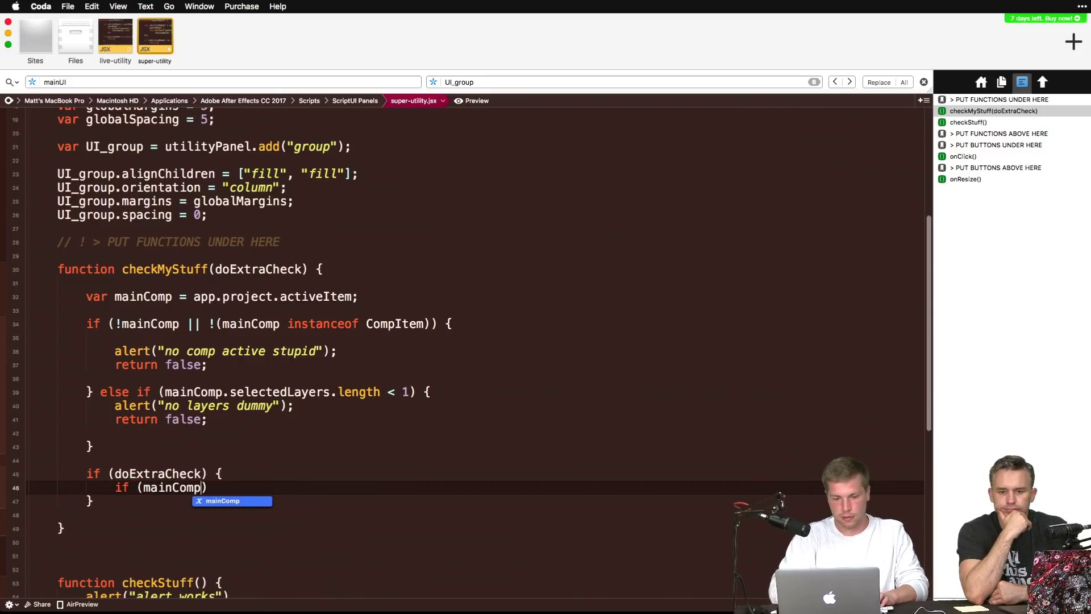
text(electedPro)
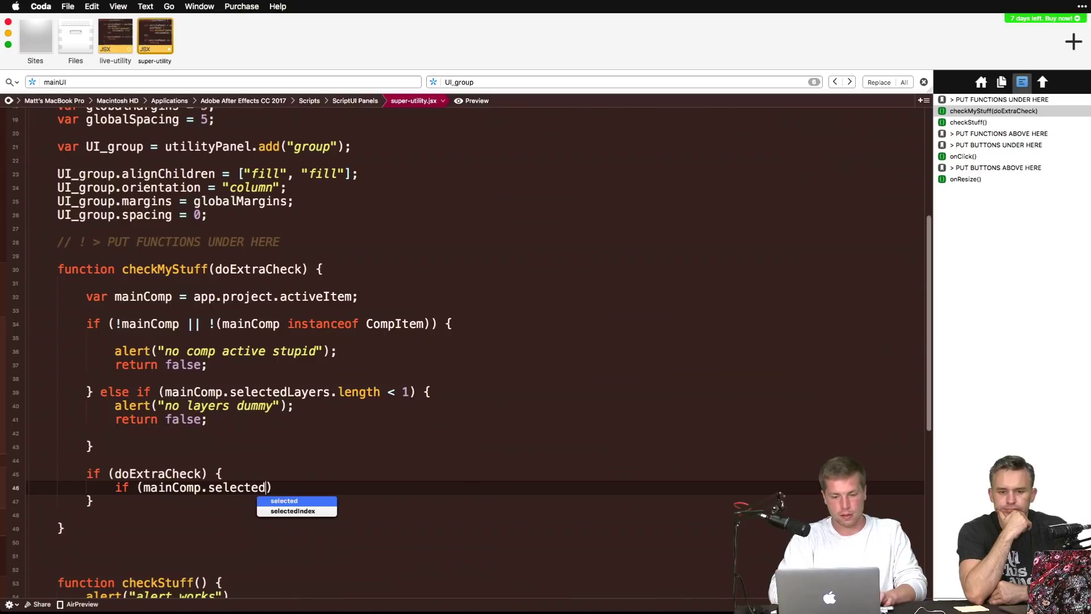
text(perties)
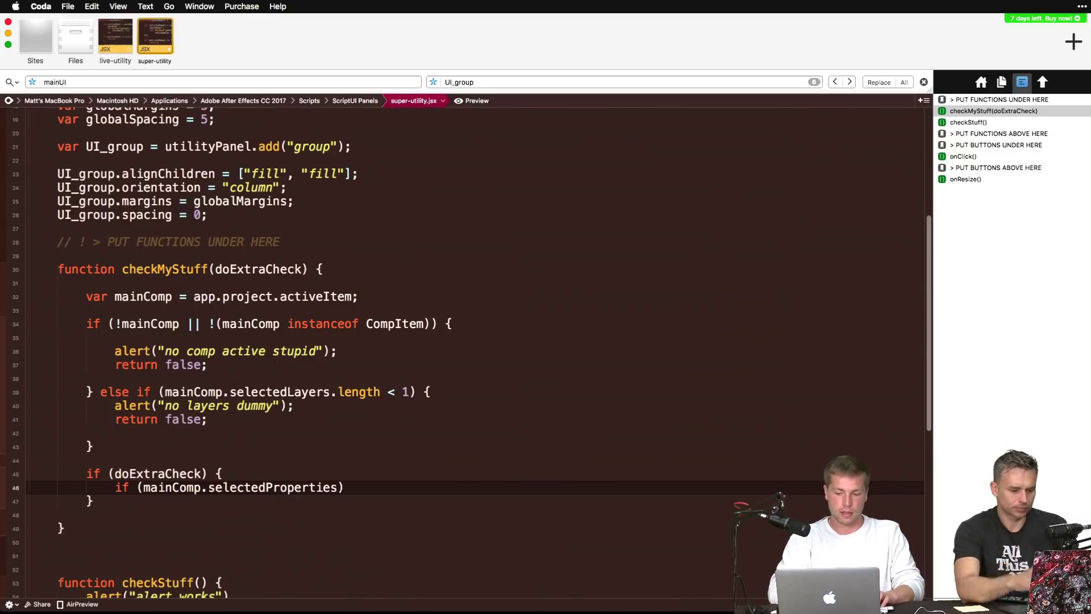
text(.length )
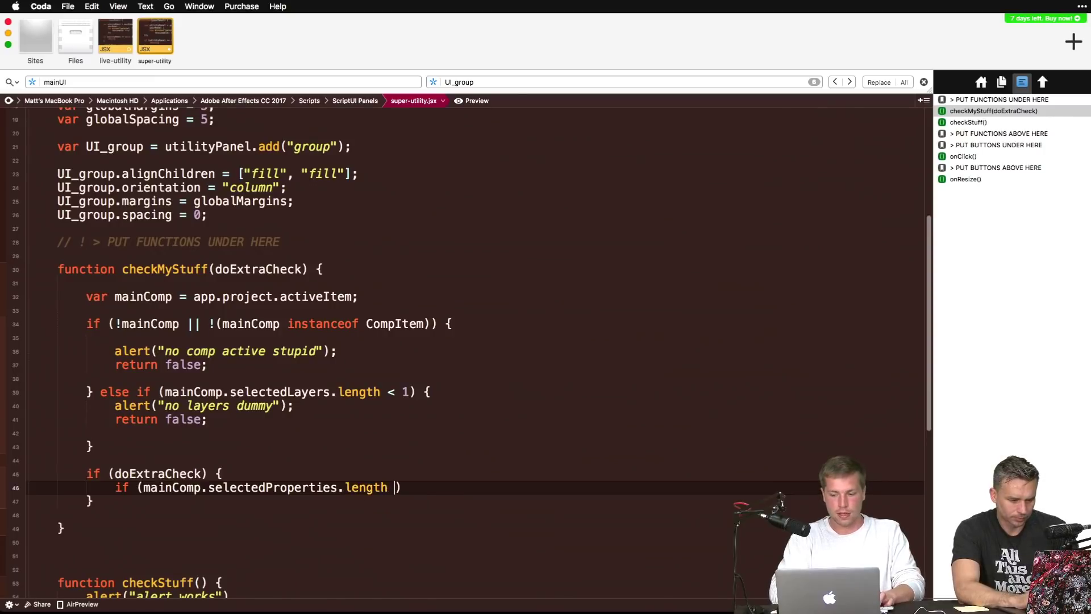
text(< 1)
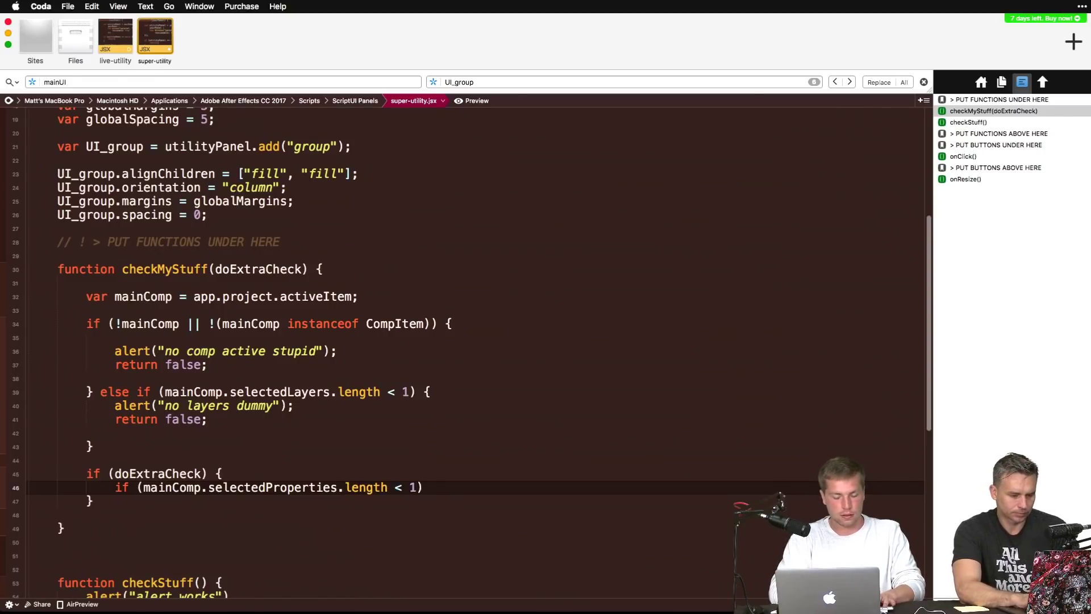
key(Right)
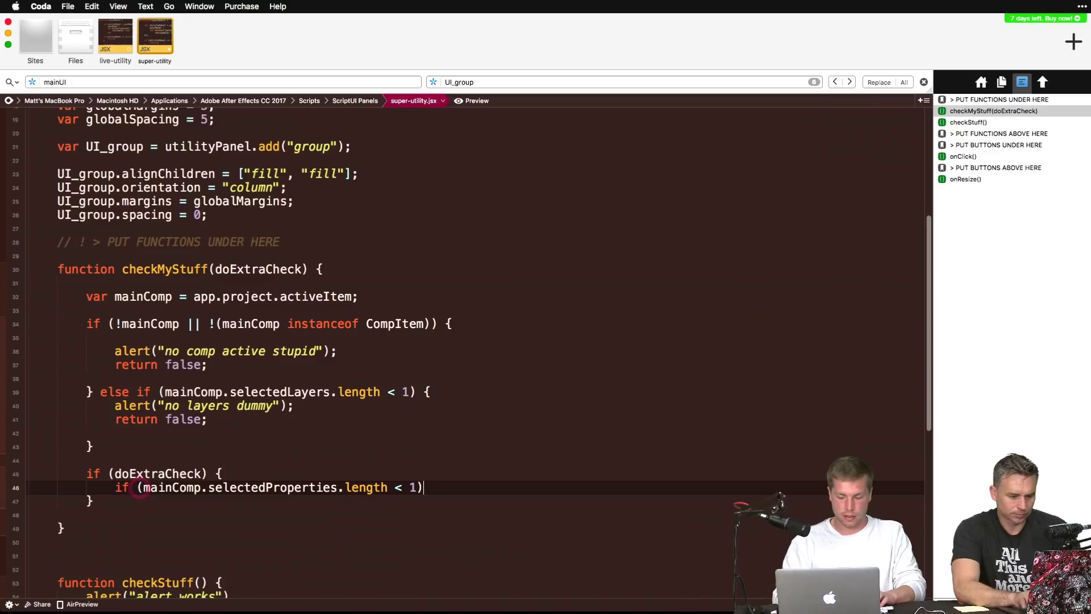
text({})
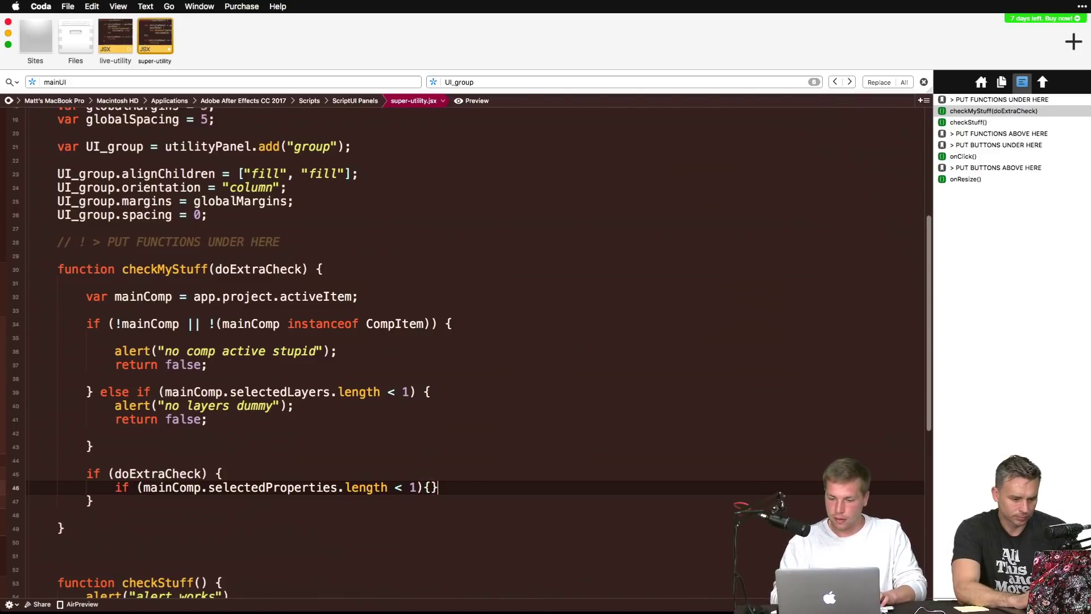
key(Left)
key(Return)
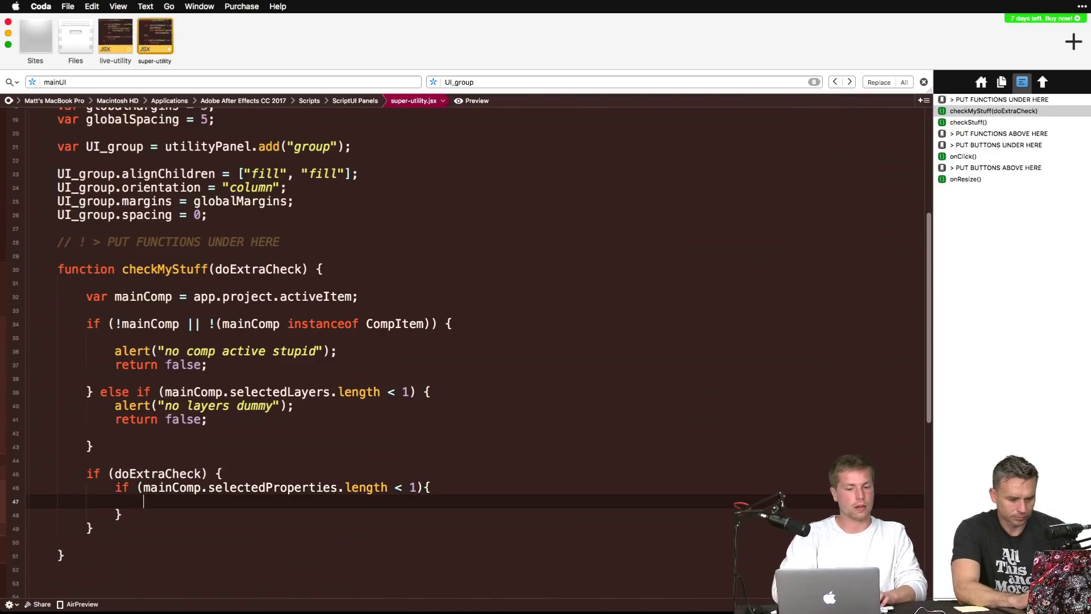
Step: In the selectedProperties block, add the statement alert("no properties here what you doing?");
text(a)
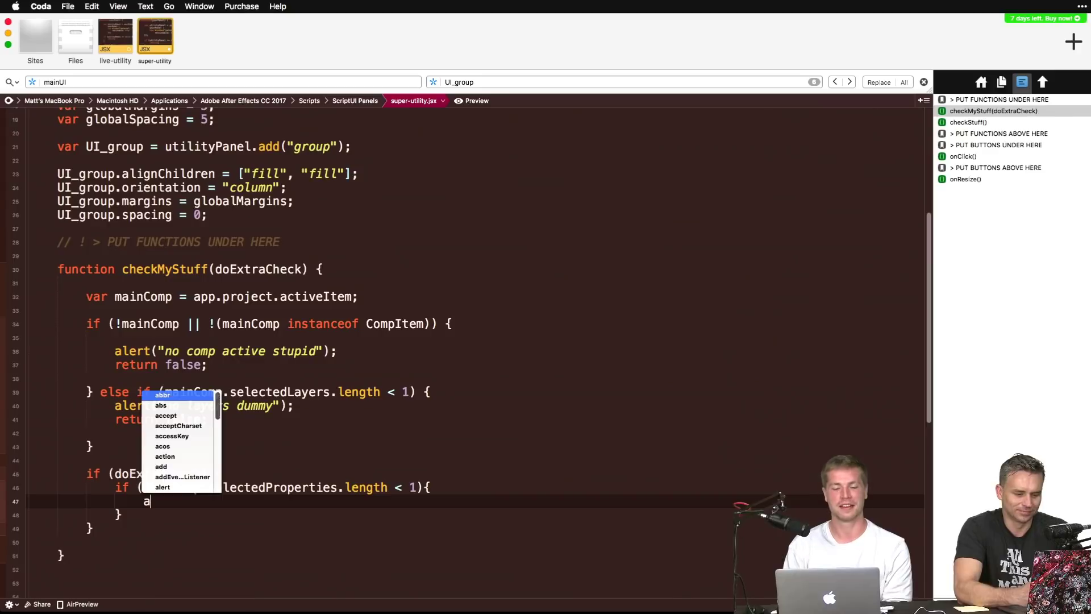
click(264, 517)
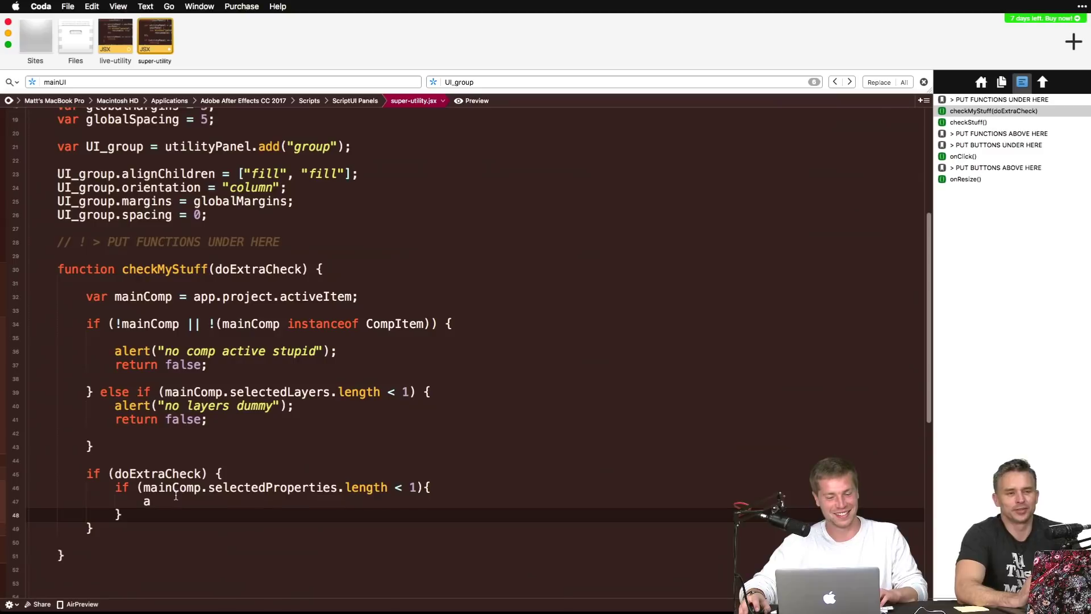
click(200, 503)
text(lert())
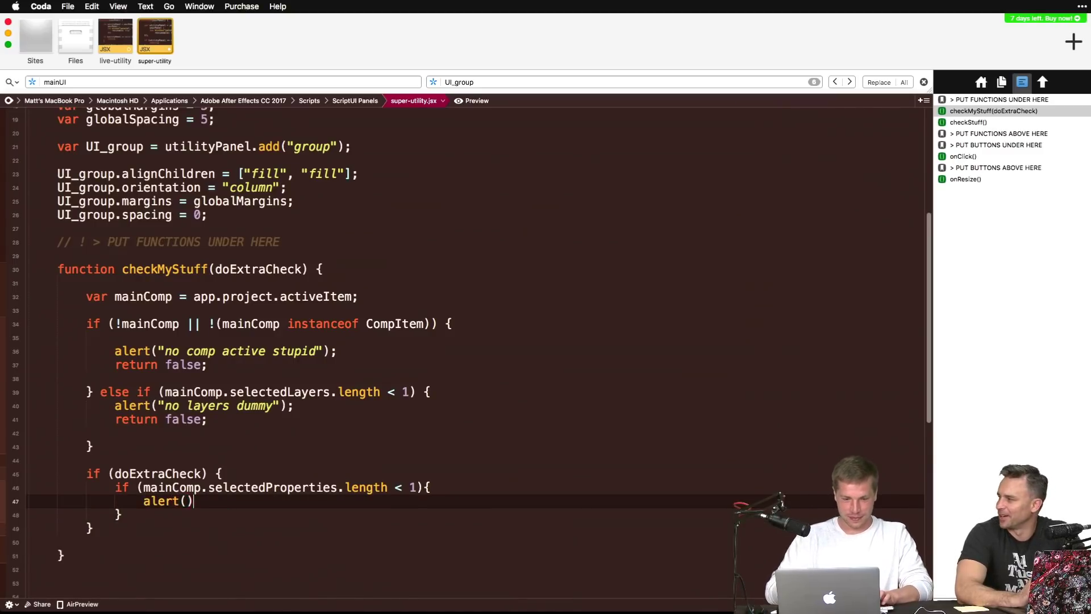
click(183, 501)
text(")
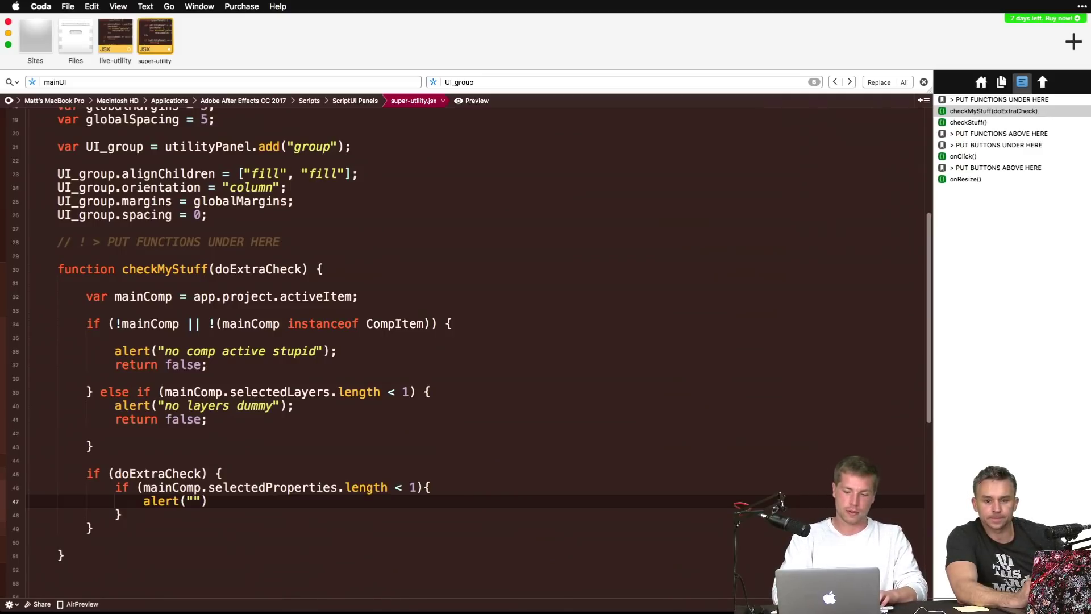
text(no properti)
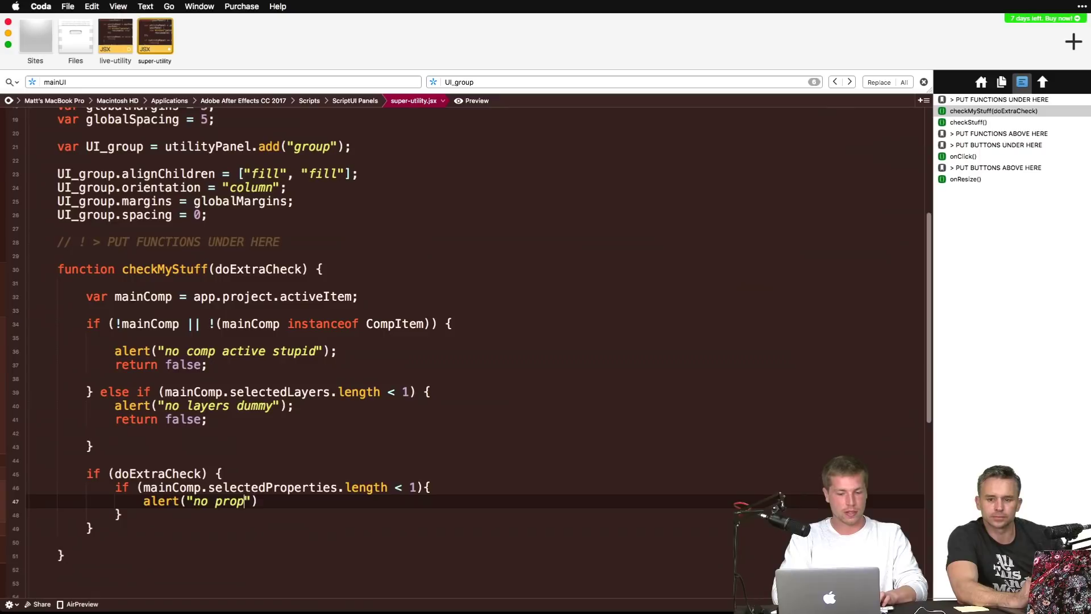
text(es here what y)
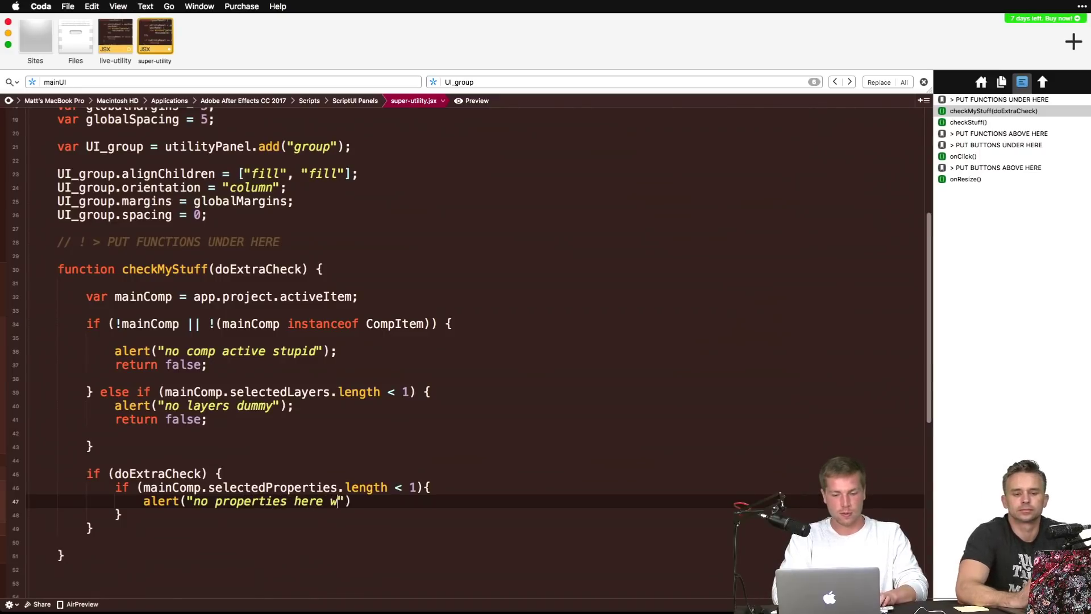
text(ou doing)
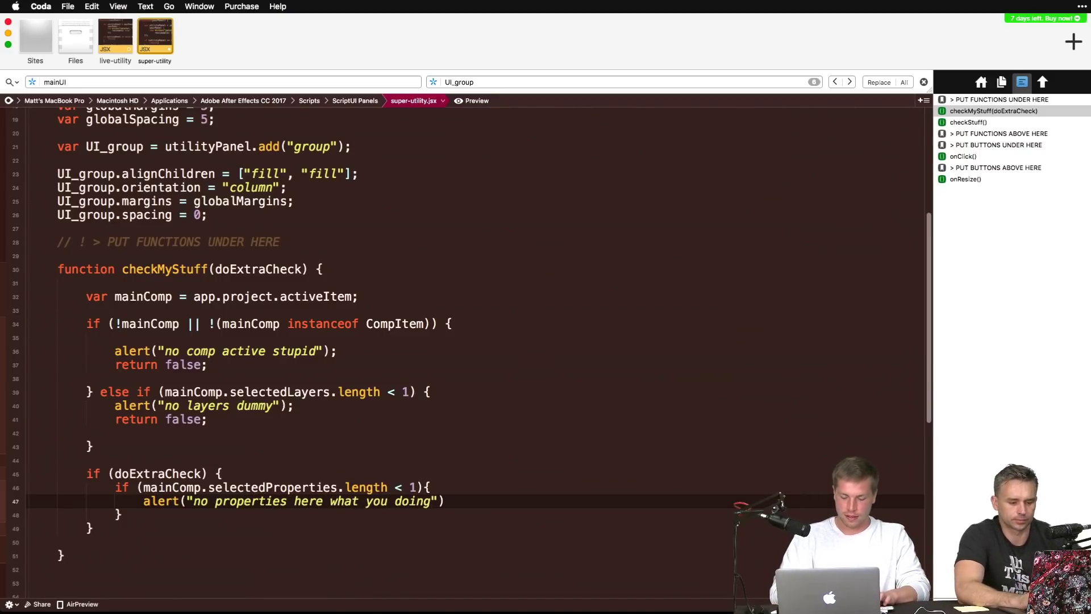
text(?"))
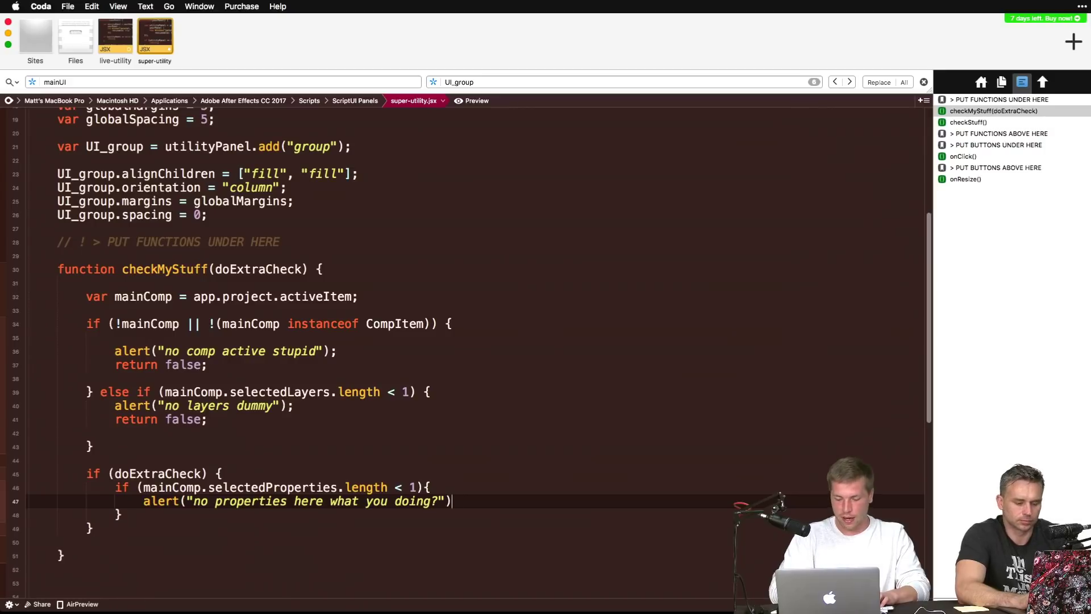
text(;)
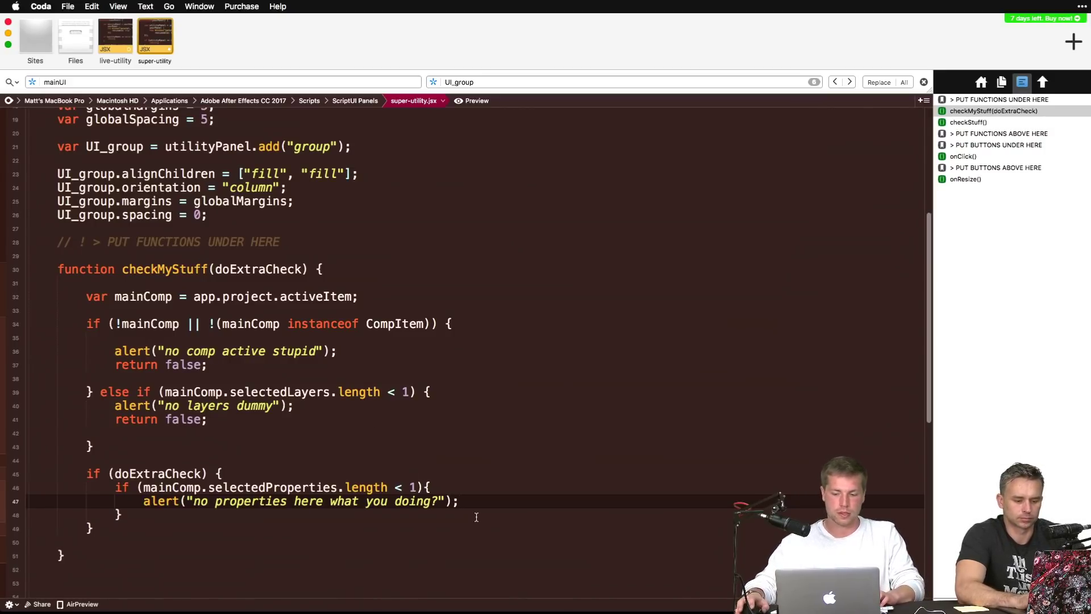
Step: Add return false; on a new line below the no-properties alert
key(Return)
text(return false)
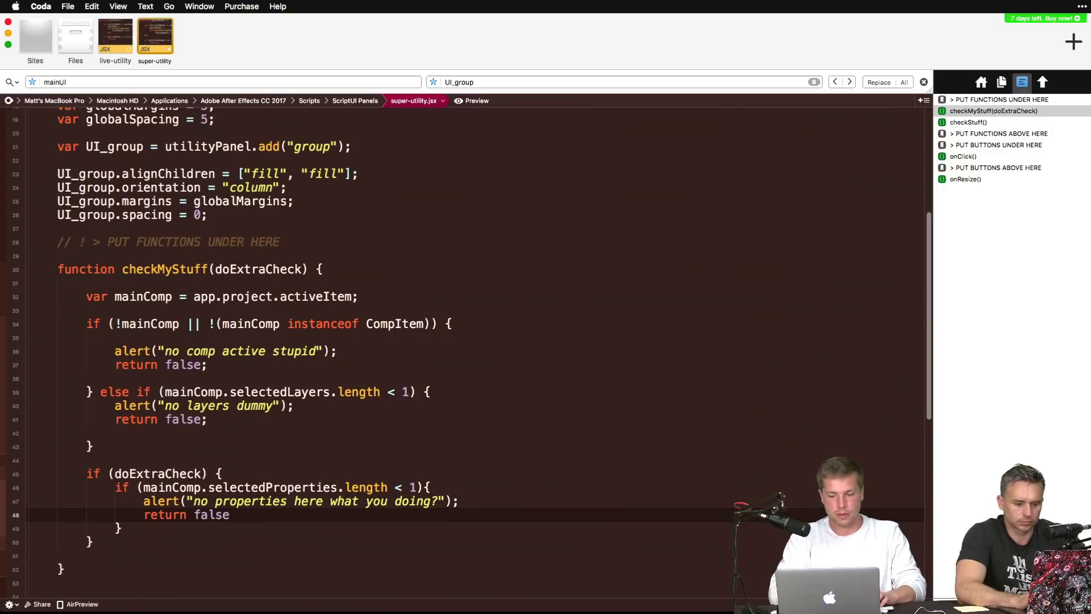
text(;)
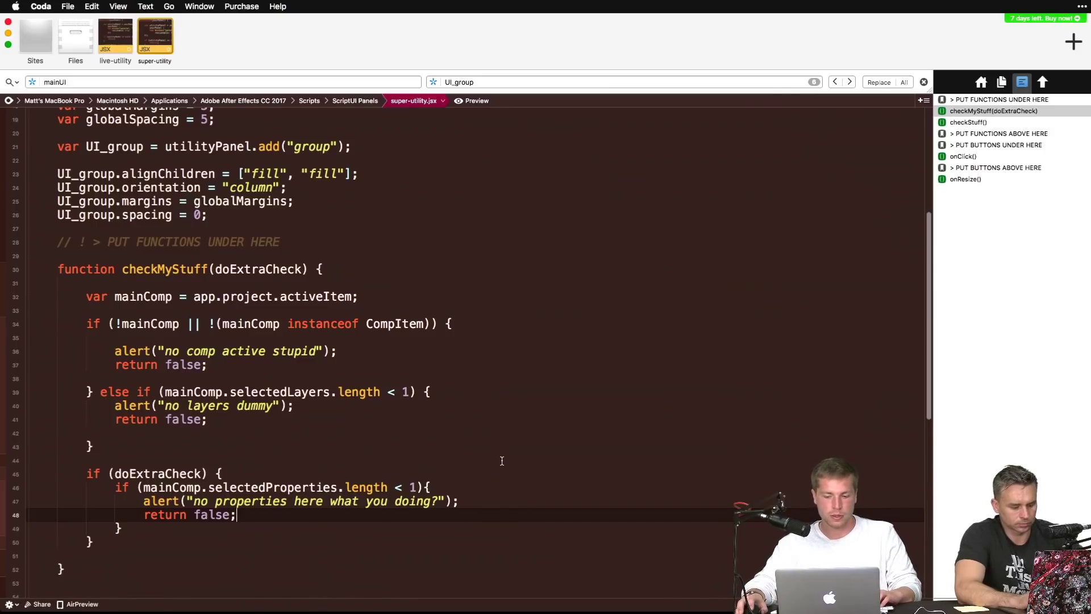
Step: Switch to After Effects, reload the 8_24 workspace to bring back the super-utility panel, and make Comp 1's timeline active
key(ctrl+Up)
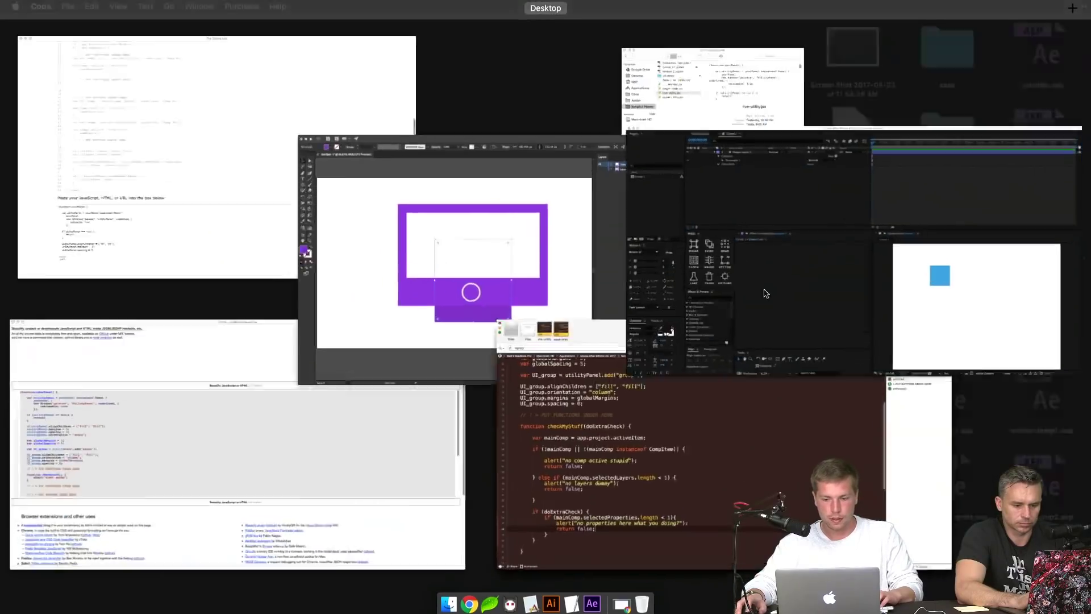
click(765, 293)
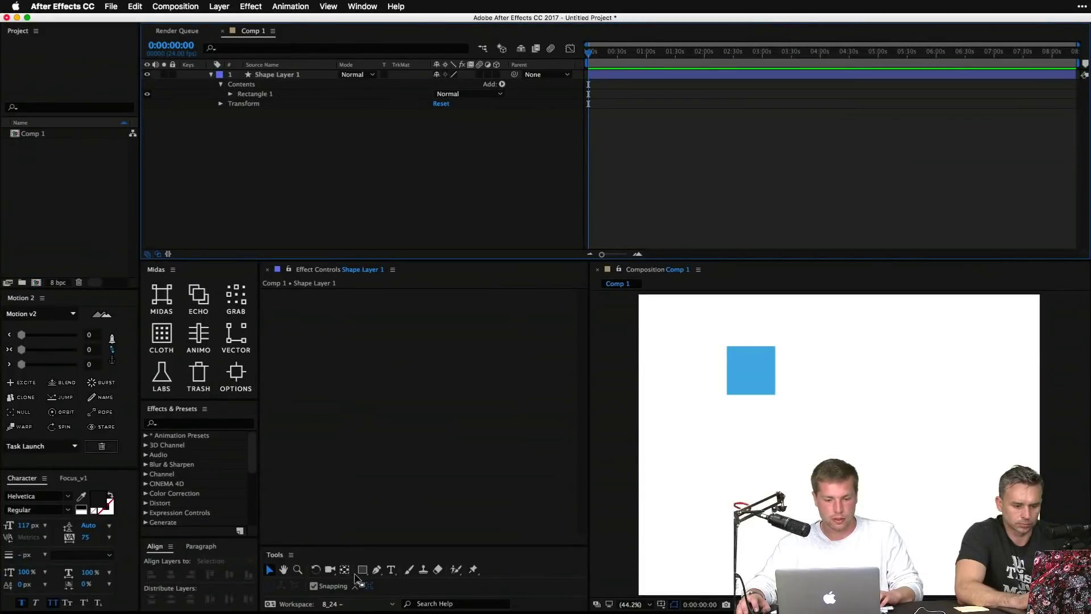
click(364, 605)
click(341, 600)
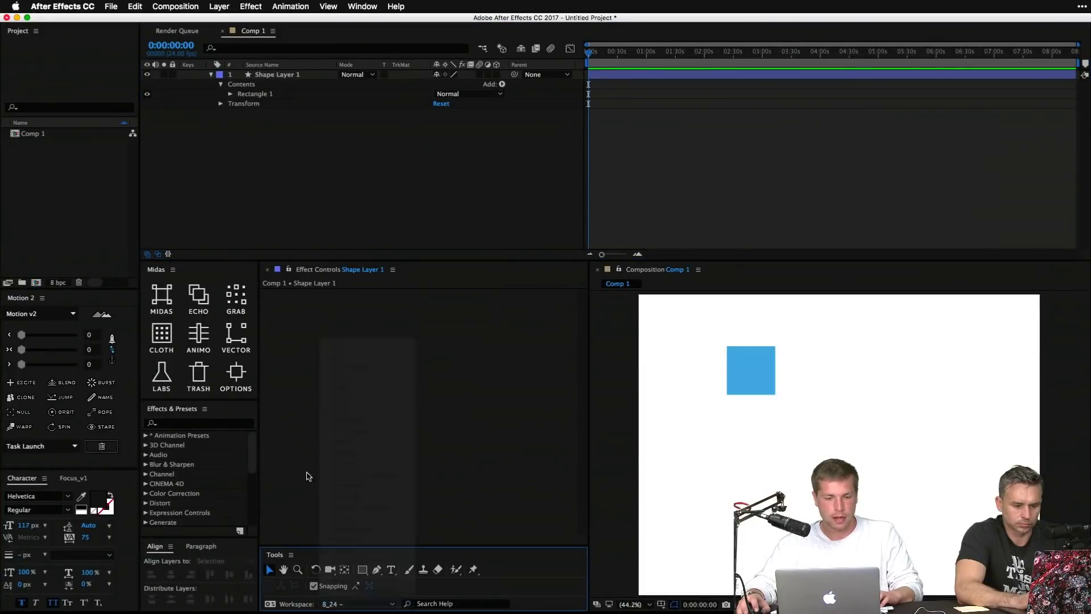
click(257, 190)
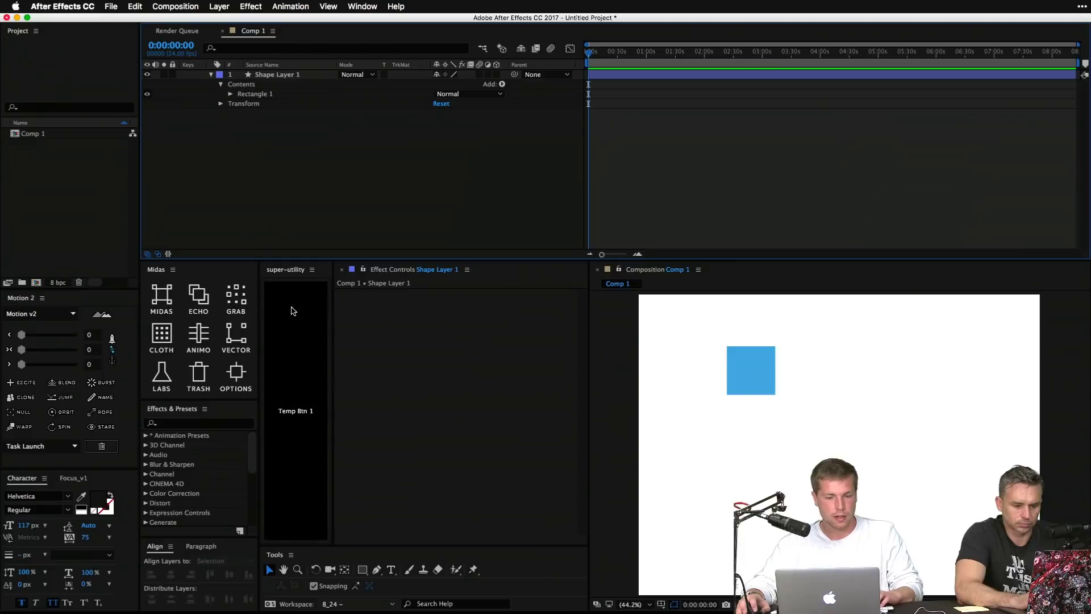
Step: Test the missing-composition check by running Temp Btn 1 with the Project panel active, and dismiss the alert
click(101, 219)
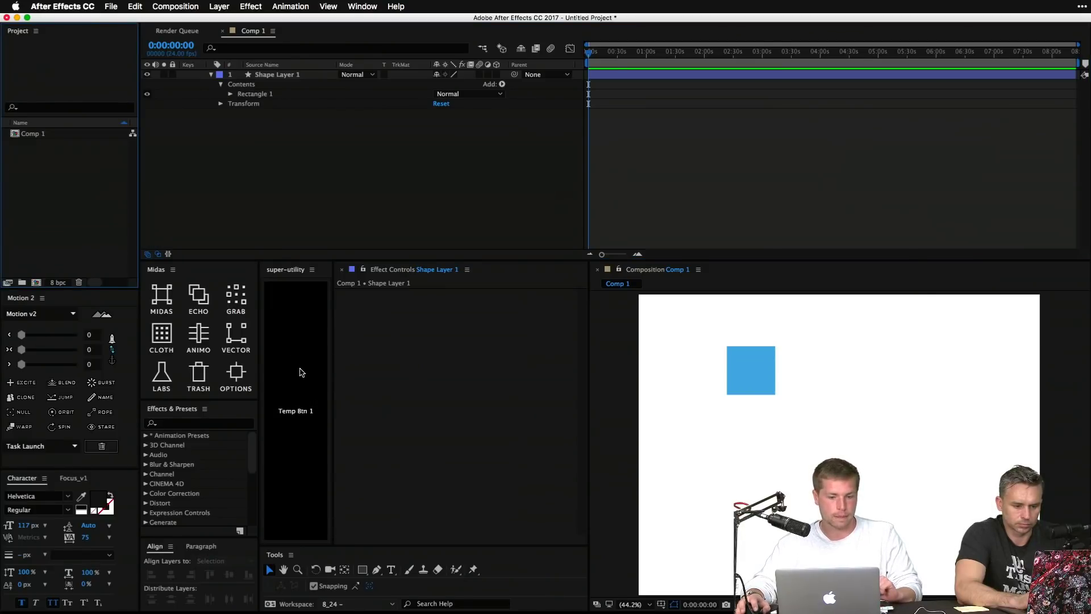
click(302, 372)
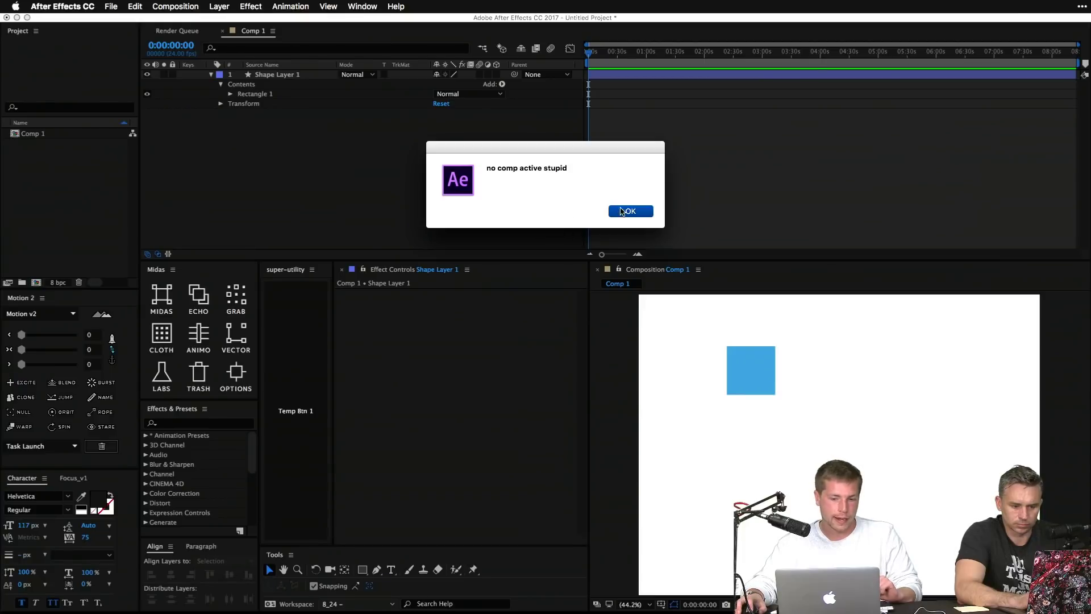
click(622, 212)
Step: Test the layer check by running Temp Btn 1 with no layer selected, again after selecting and deselecting Shape Layer 1, dismissing each alert
click(318, 296)
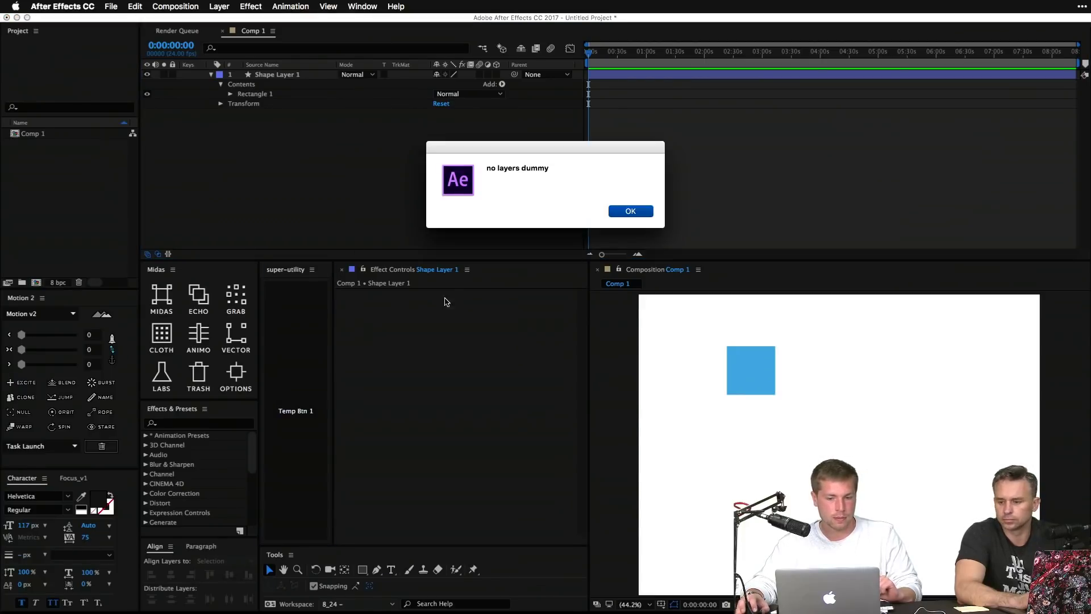
click(631, 211)
click(301, 75)
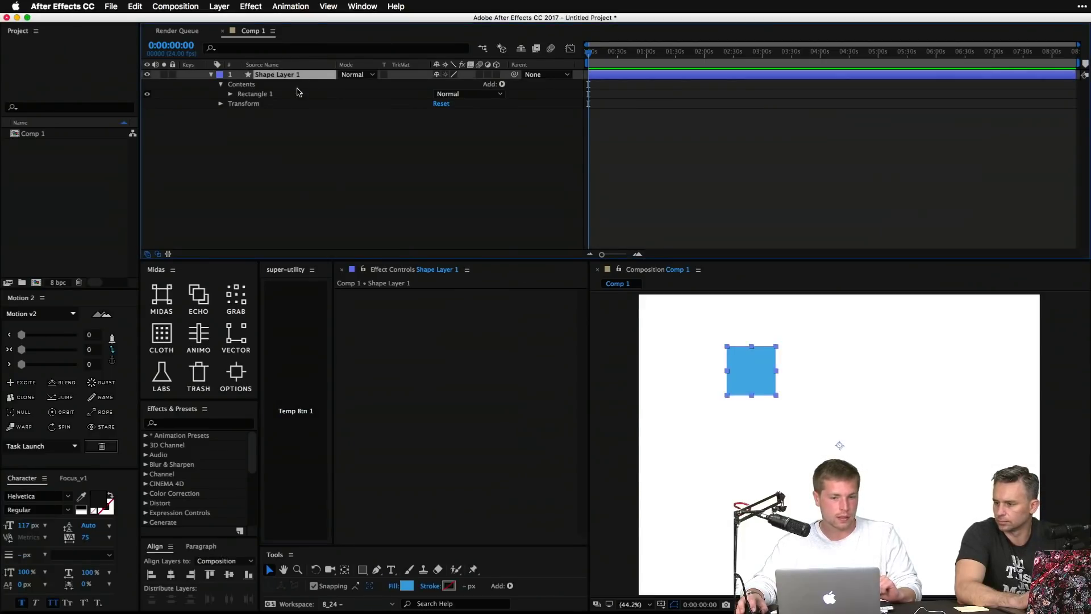
click(366, 230)
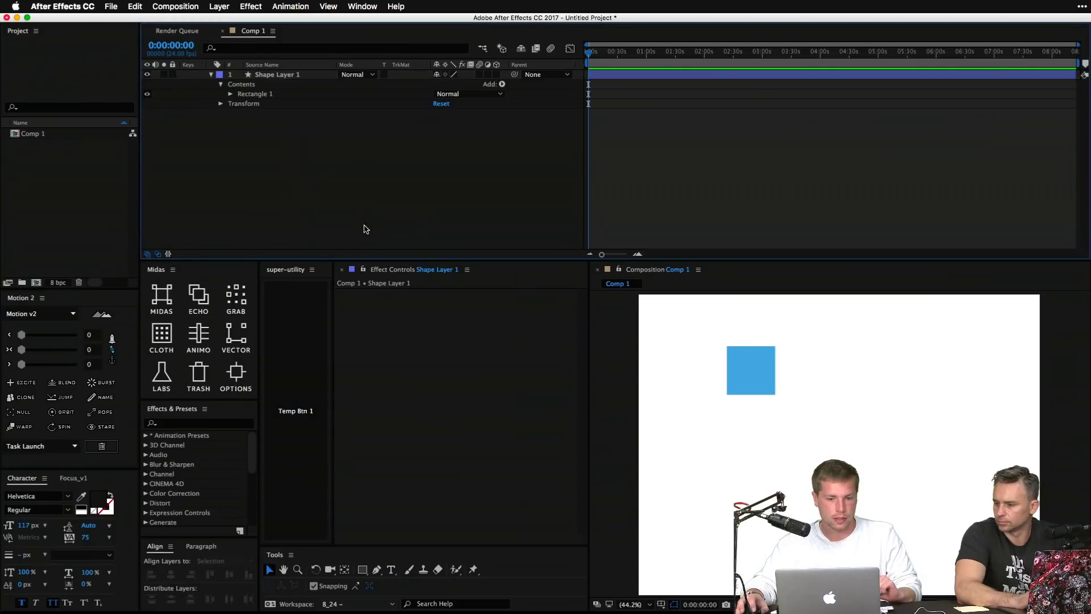
click(289, 381)
click(628, 210)
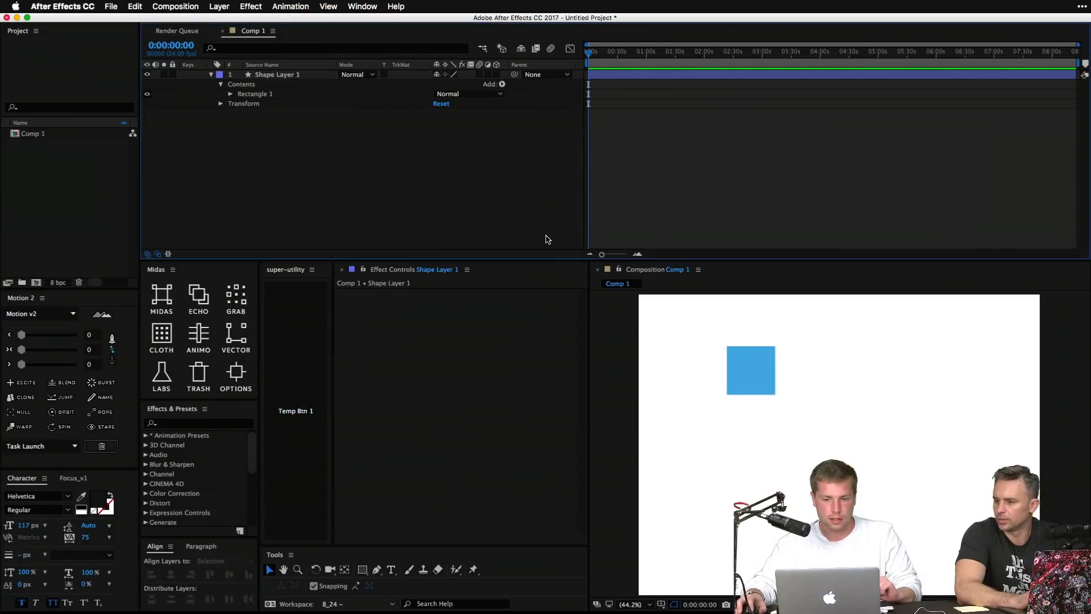
Step: Switch to Coda and review how doExtraCheck is used in checkMyStuff and how btn_temp1.onClick calls that function
key(ctrl+Up)
click(887, 250)
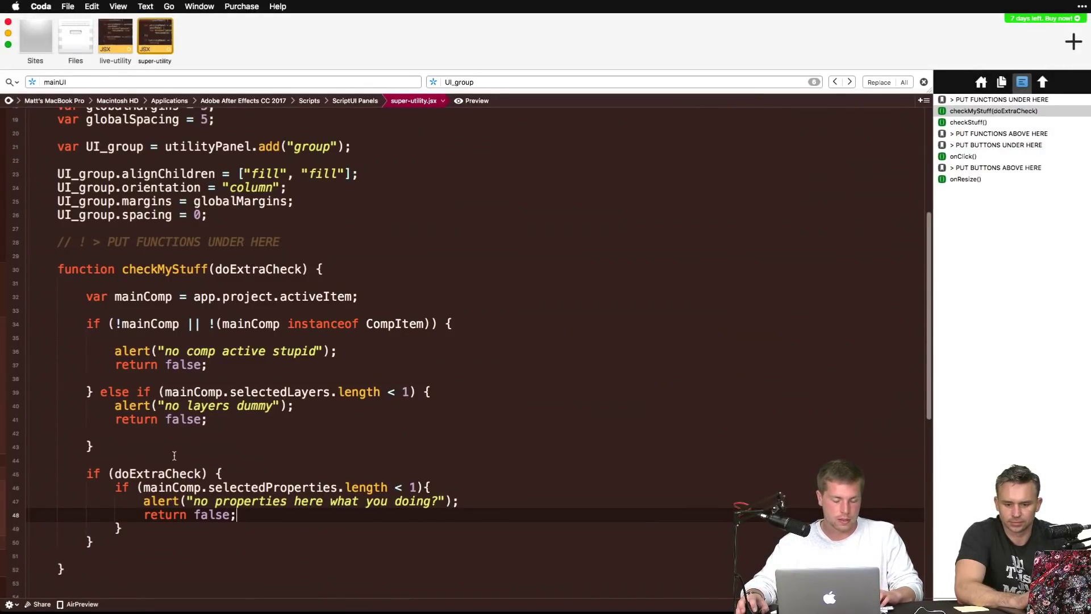
triple_click(162, 472)
double_click(162, 472)
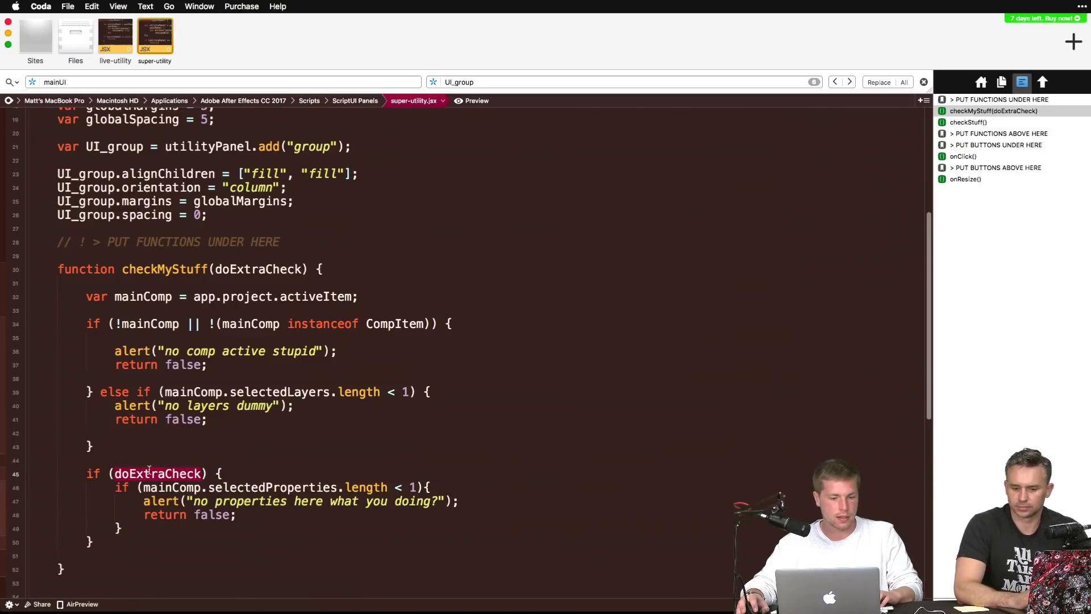
scroll(216, 290, down, 10)
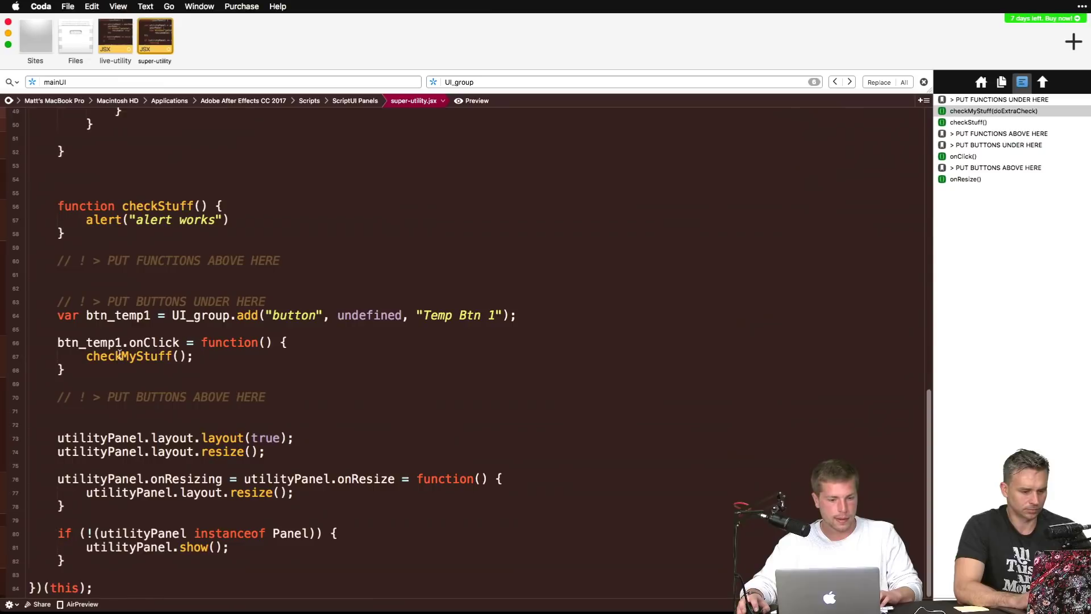
click(76, 341)
double_click(76, 341)
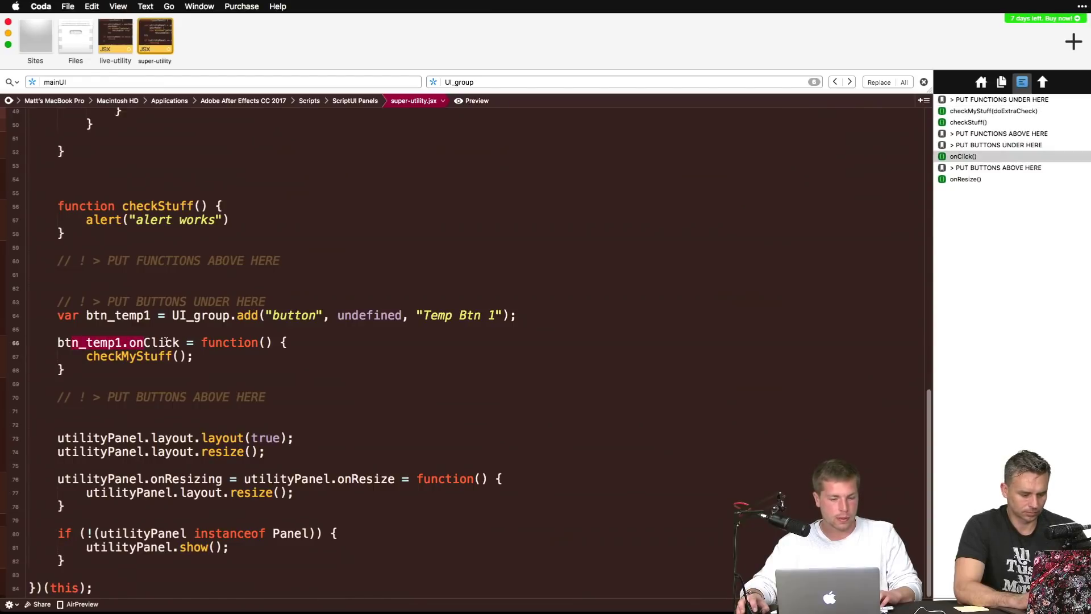
click(134, 358)
triple_click(134, 358)
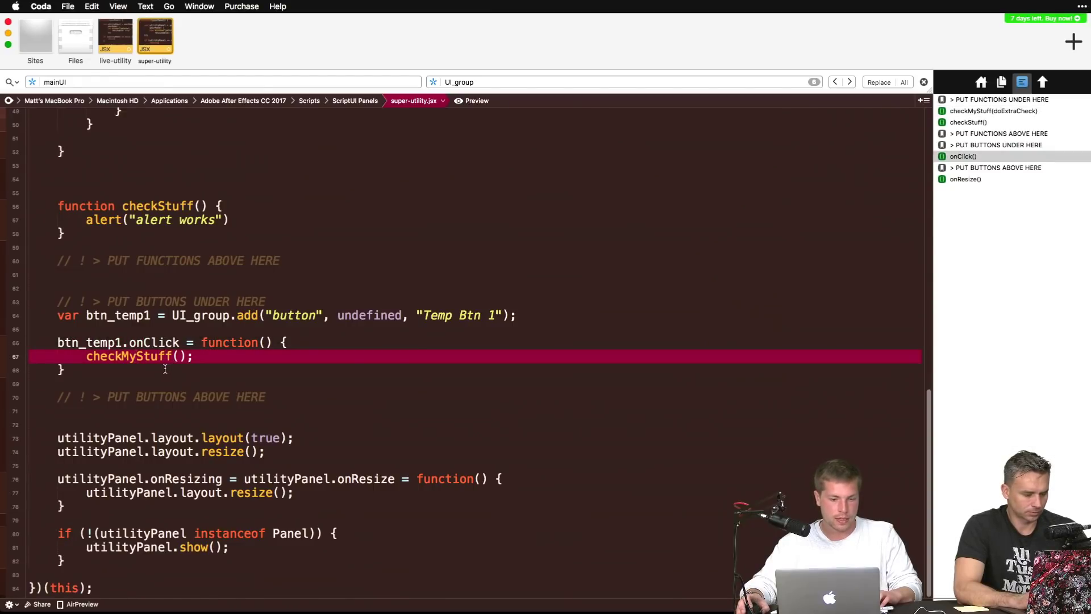
click(180, 356)
scroll(191, 369, up, 10)
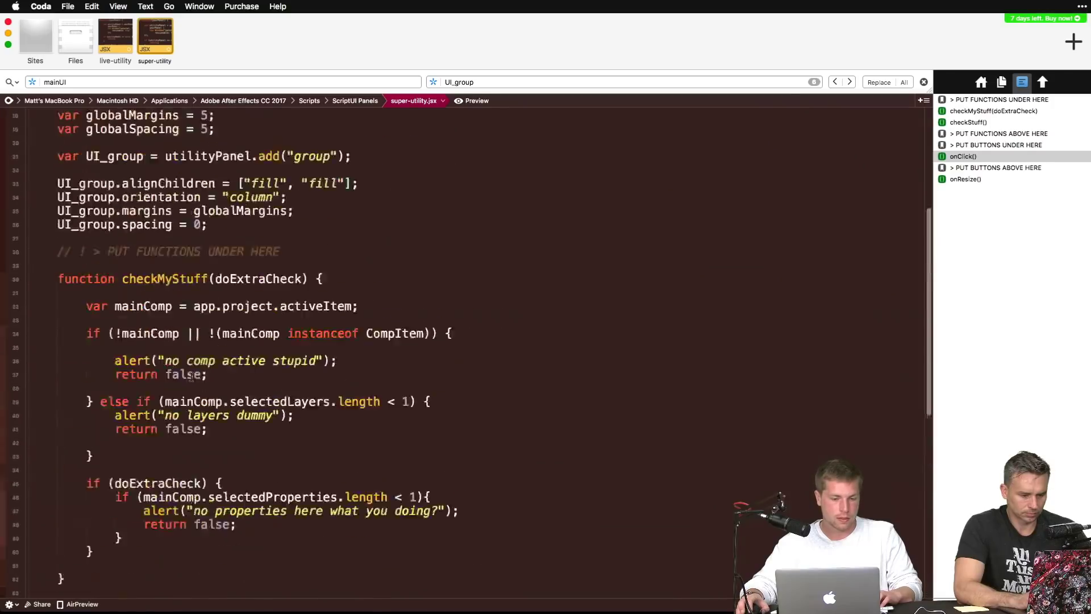
click(239, 305)
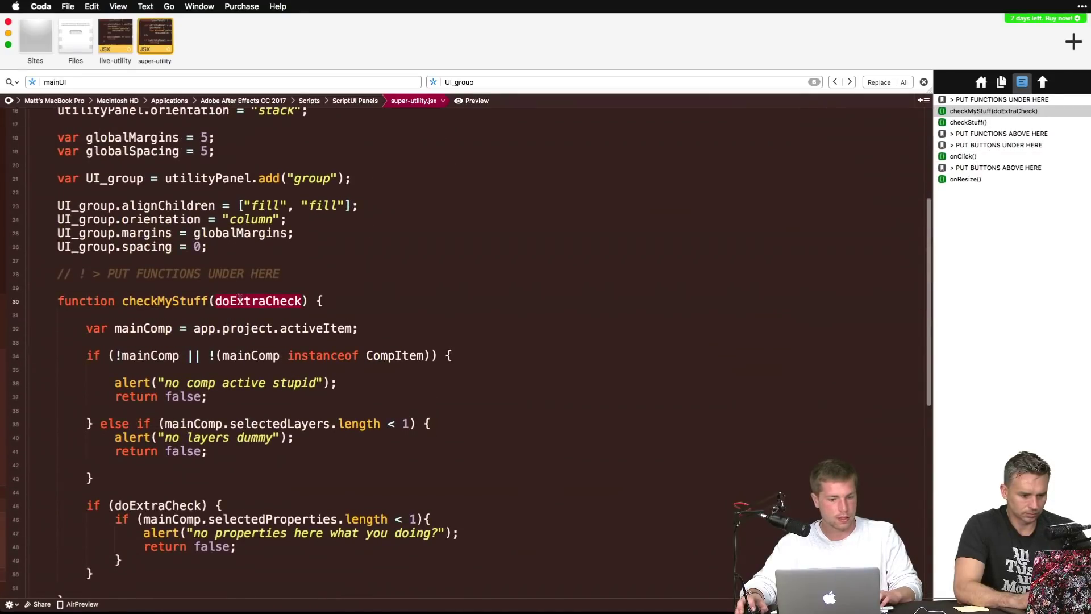
triple_click(239, 305)
scroll(183, 401, down, 8)
scroll(183, 402, down, 3)
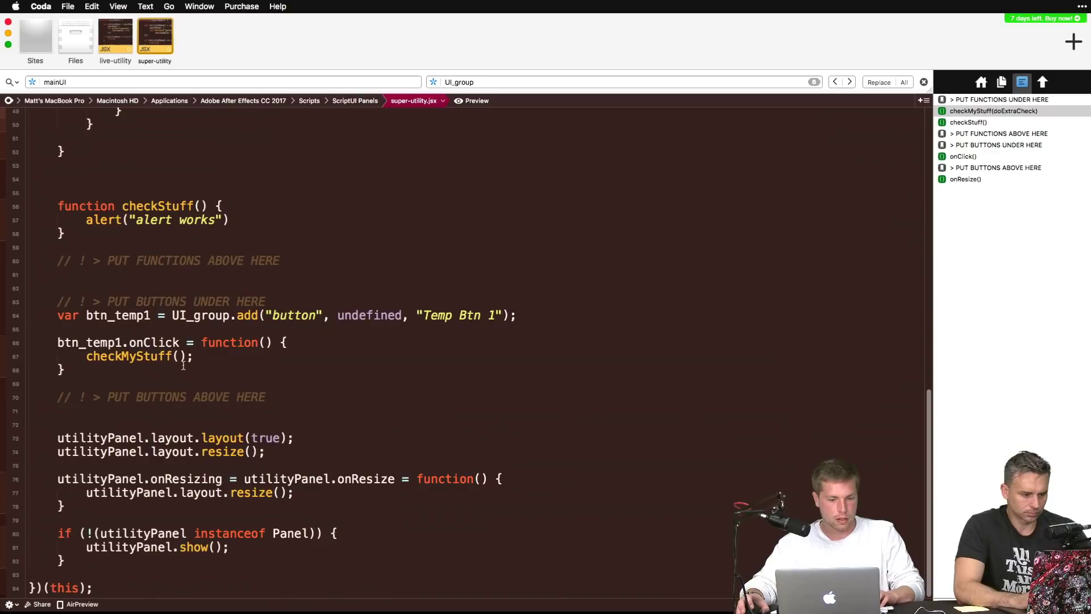
Step: Pass true as the argument of the checkMyStuff call in btn_temp1.onClick and save the script
click(180, 358)
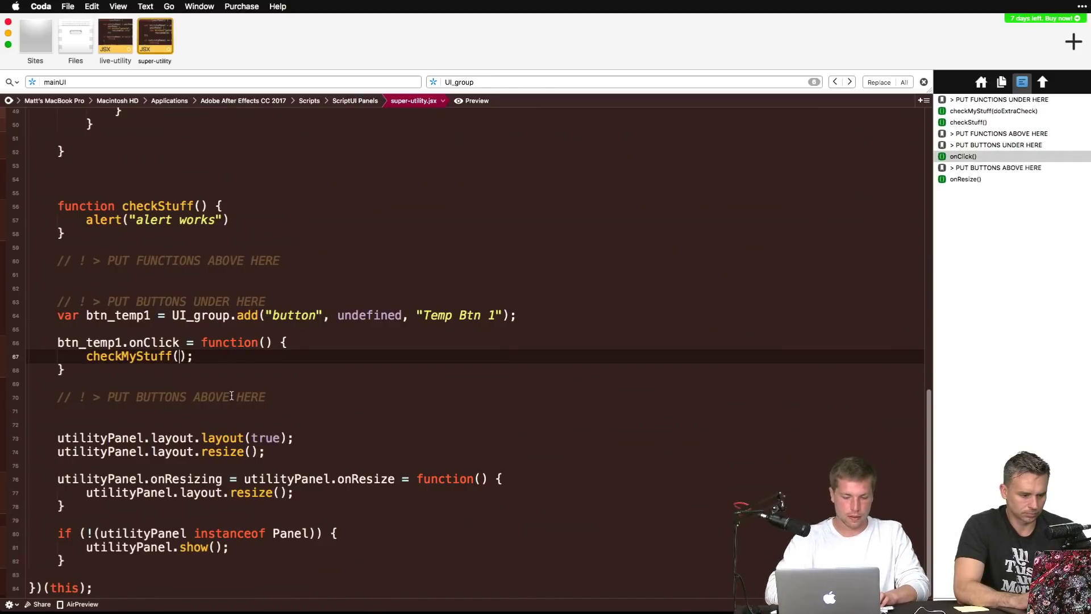
text(true)
key(super+s)
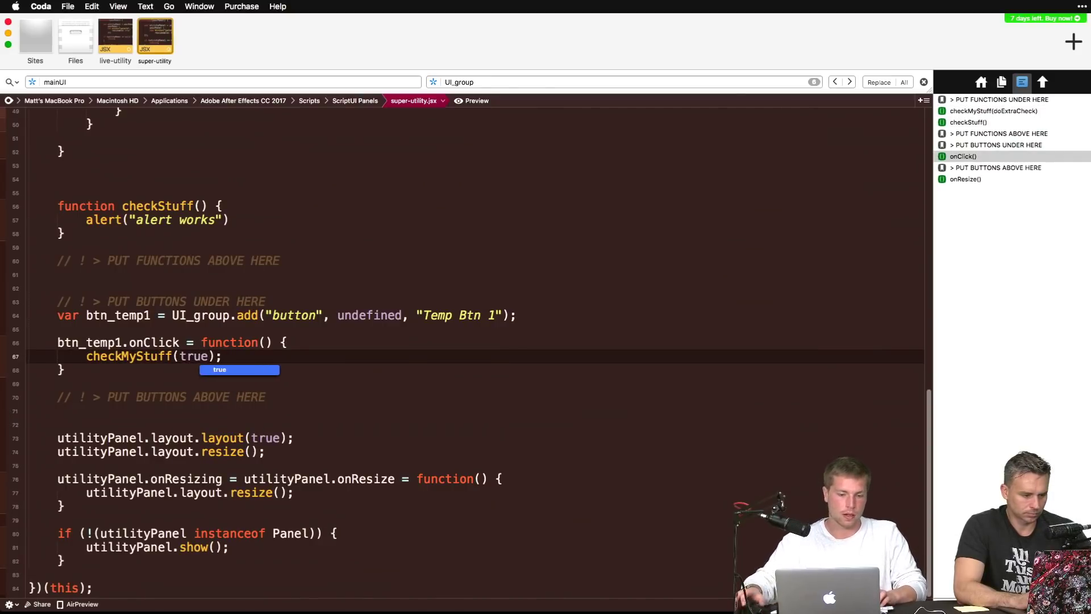
Step: Switch to After Effects, close the super-utility panel and reload the 8_24 workspace to load the updated script
key(ctrl+Up)
click(808, 299)
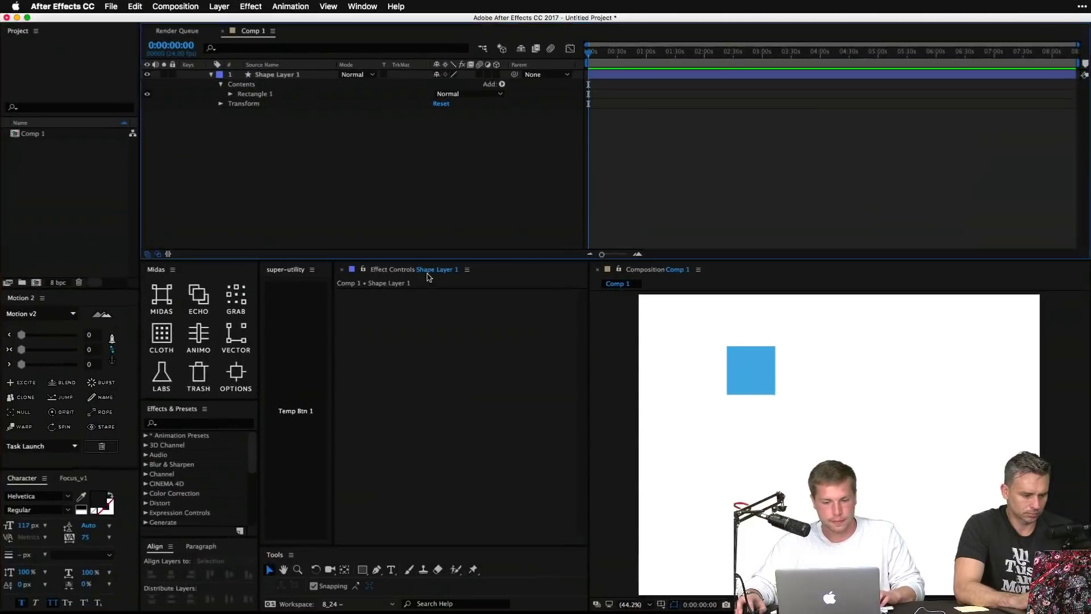
click(312, 269)
click(340, 280)
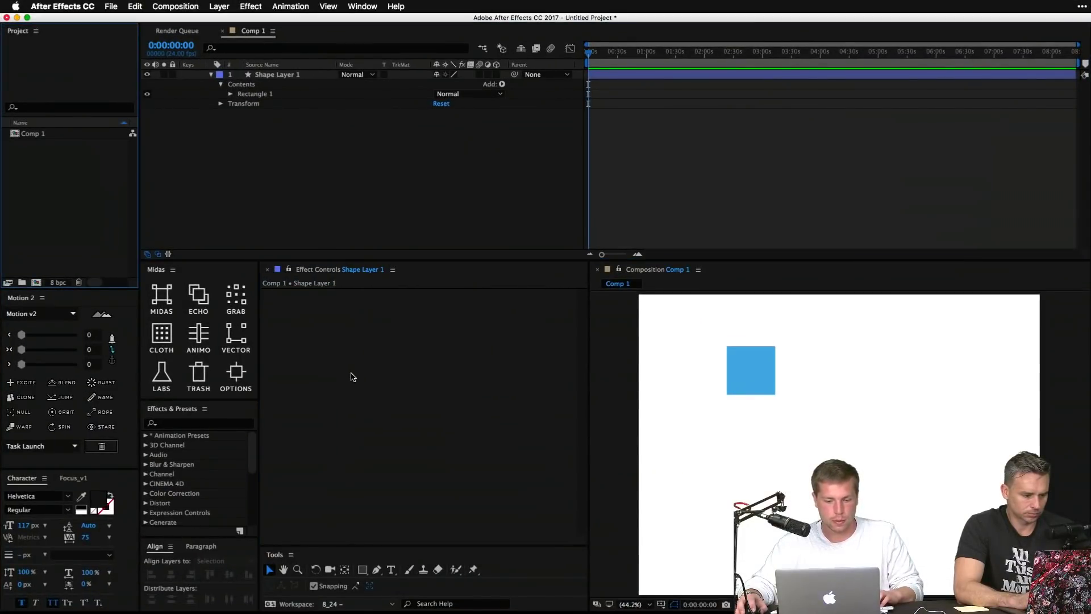
click(363, 604)
click(361, 601)
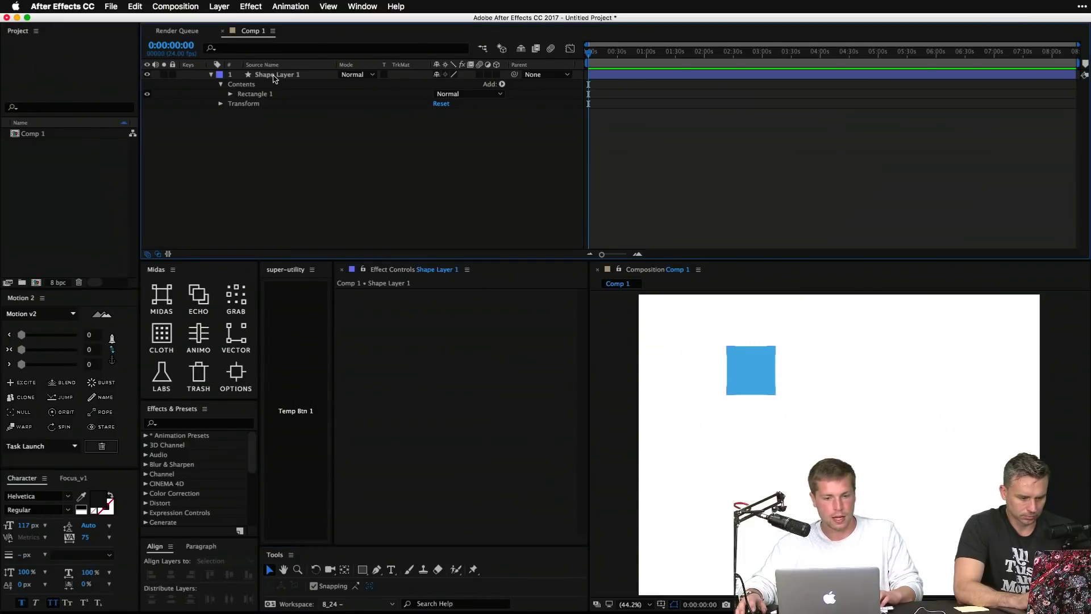
Step: Test the property check by running Temp Btn 1 with only Shape Layer 1 selected, dismiss the alert and deselect the layer
click(276, 74)
click(311, 432)
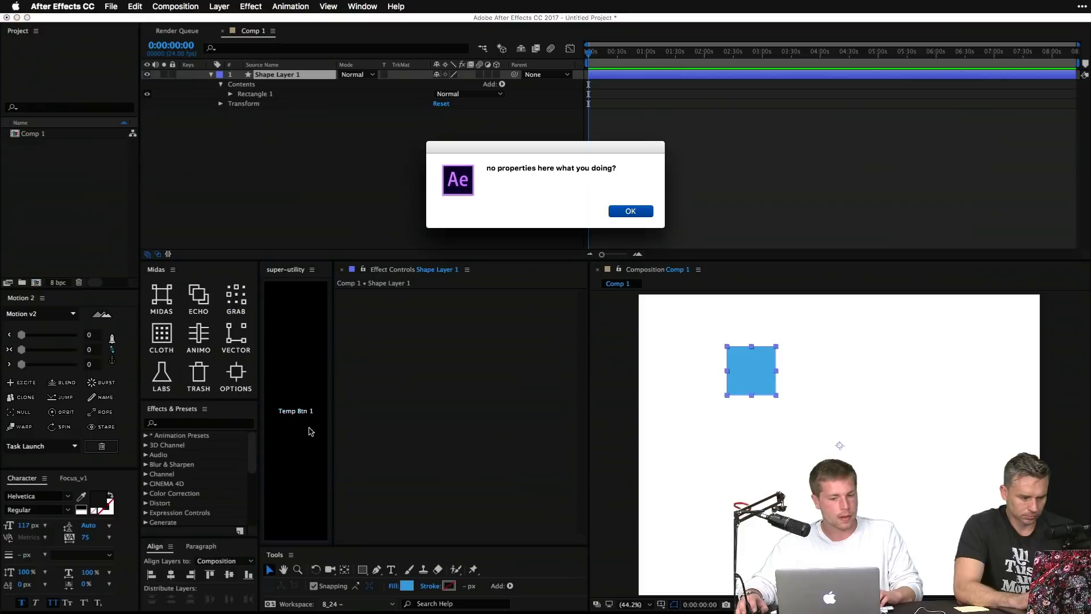
click(629, 214)
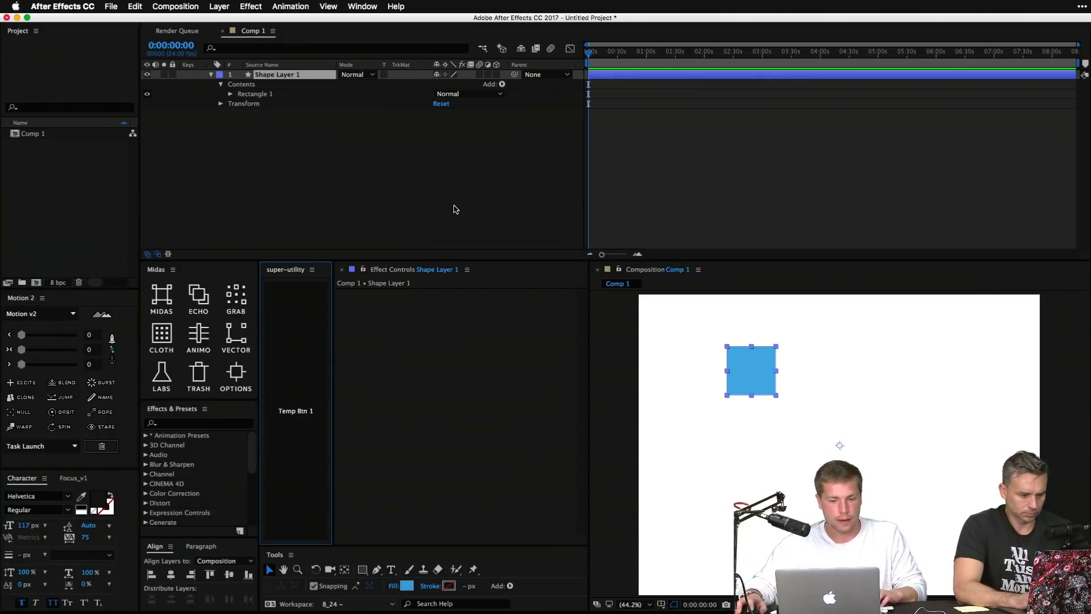
click(453, 207)
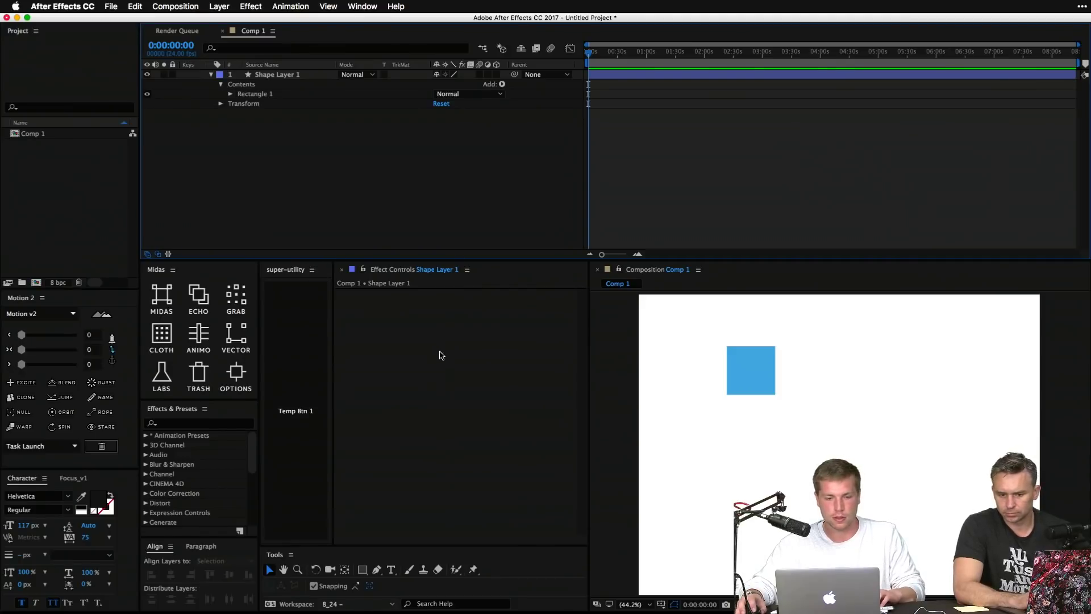
Step: Switch to Coda and add return true; below the doExtraCheck block at the end of checkMyStuff
key(ctrl+Up)
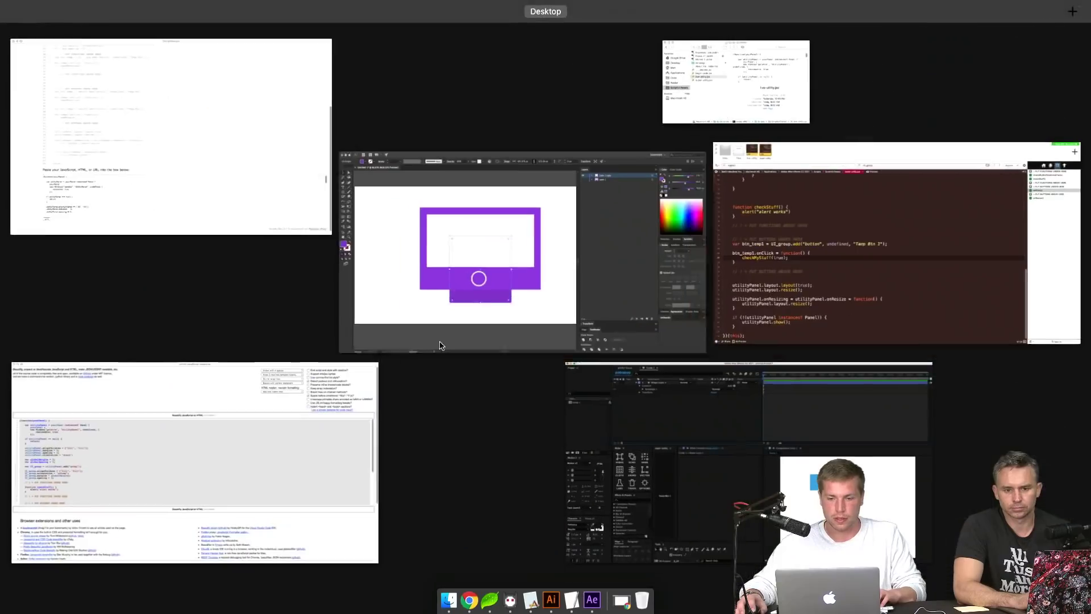
click(807, 291)
scroll(285, 338, up, 10)
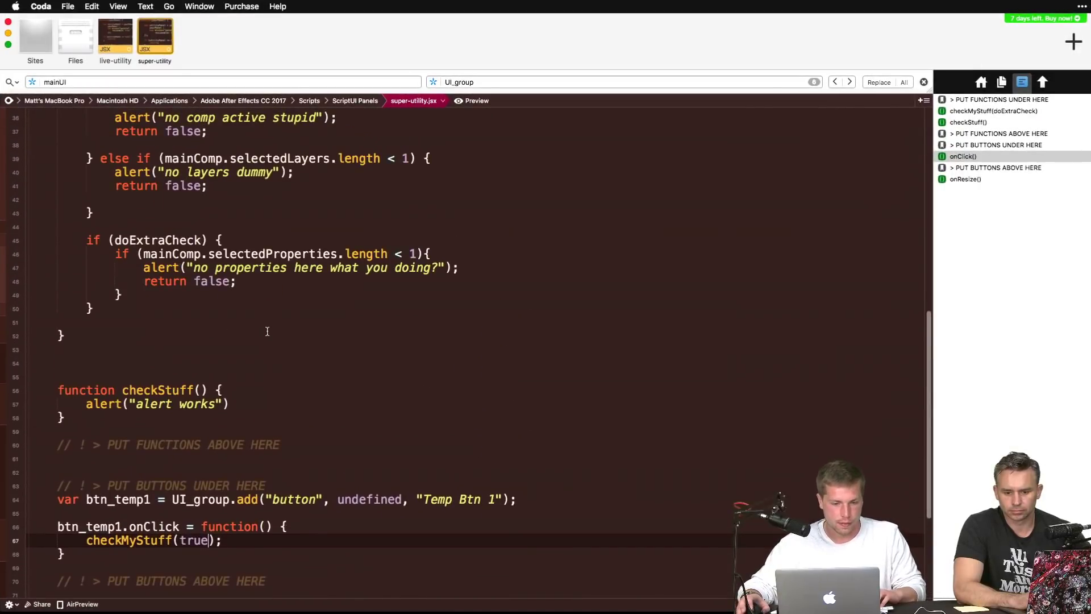
click(181, 278)
click(186, 305)
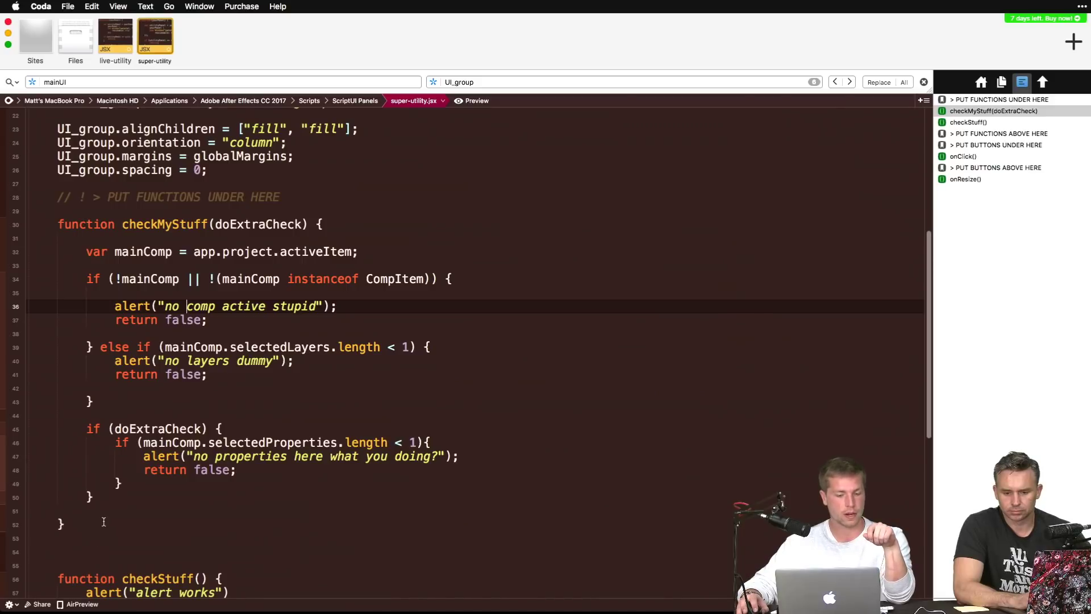
click(118, 497)
key(Return)
key(Return)
text(re)
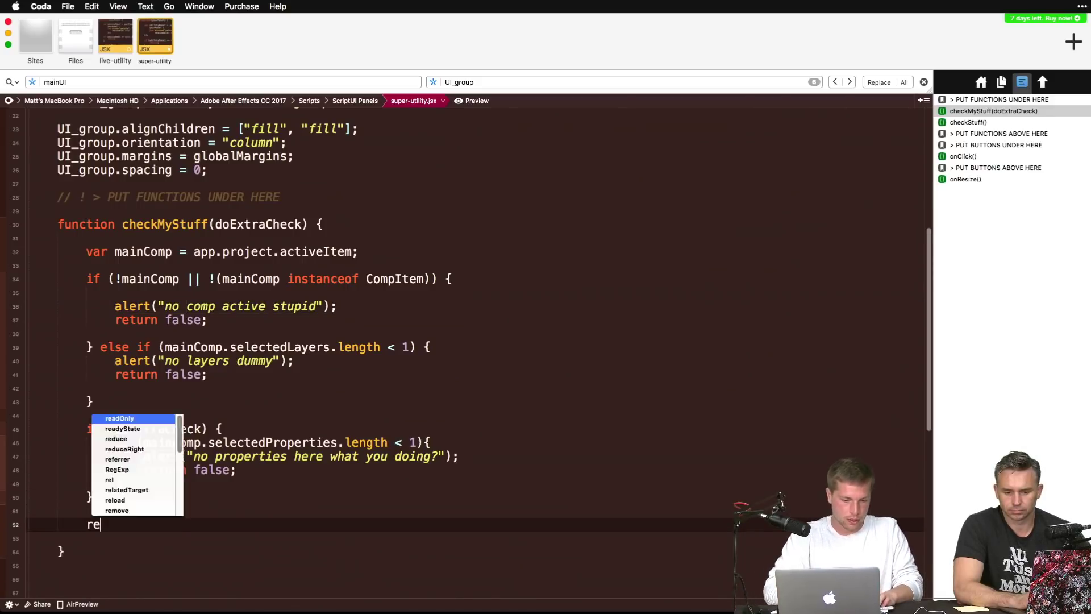
text(turn true;)
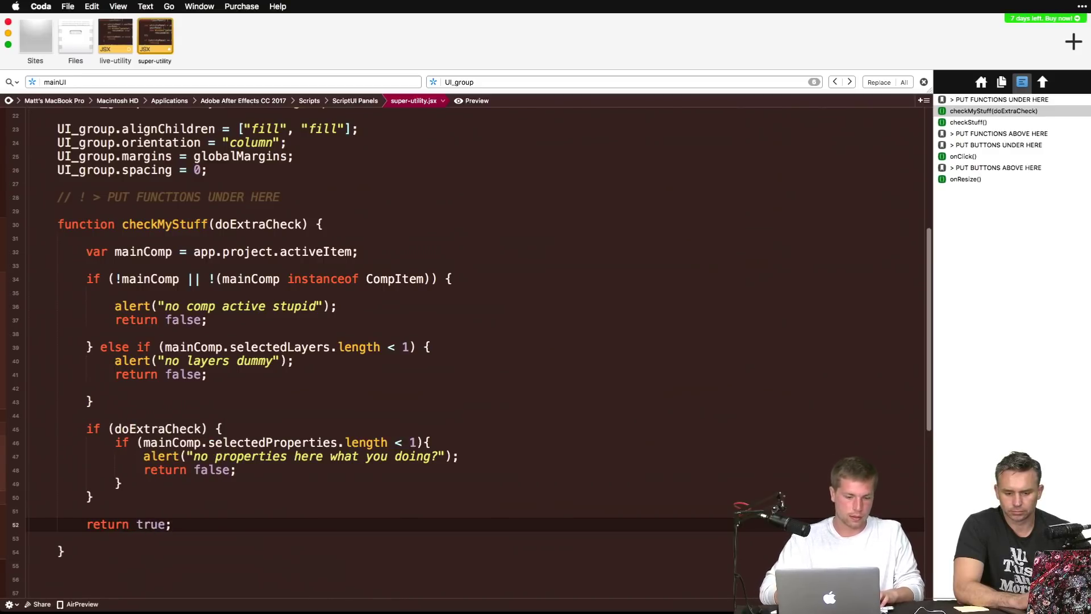
Step: Add the comment // EVERYTHING IS GOOD on the empty line above return true;
key(Up)
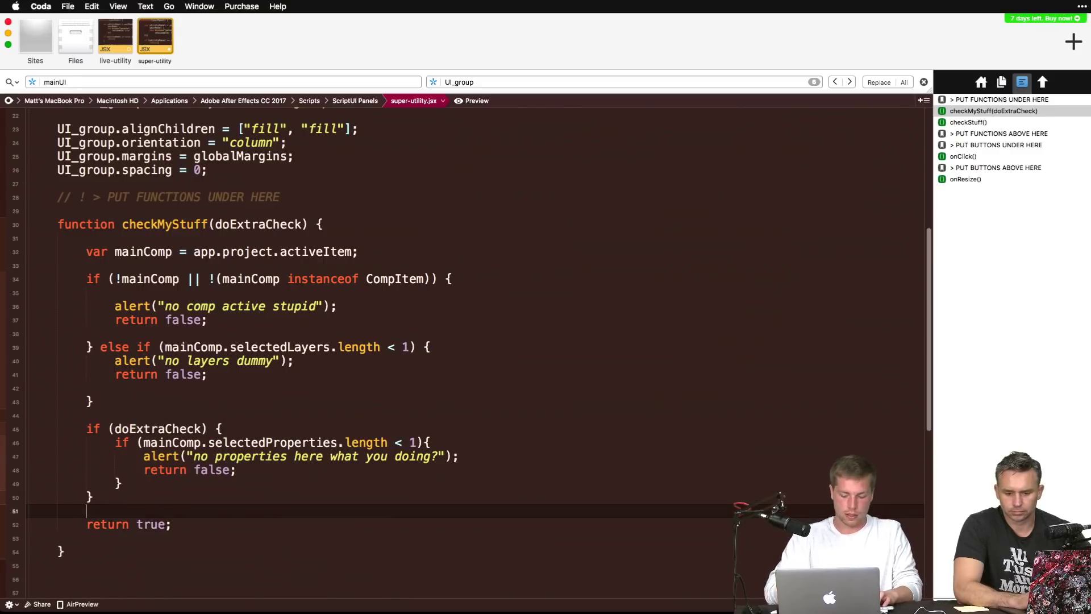
text(// E)
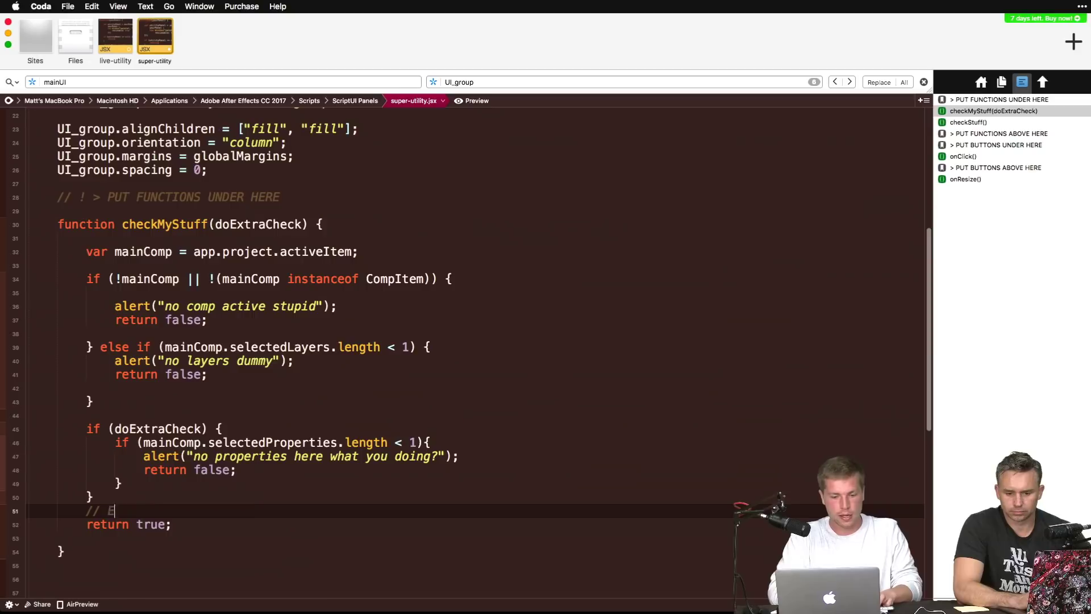
text(VERYTHING IS GOOD)
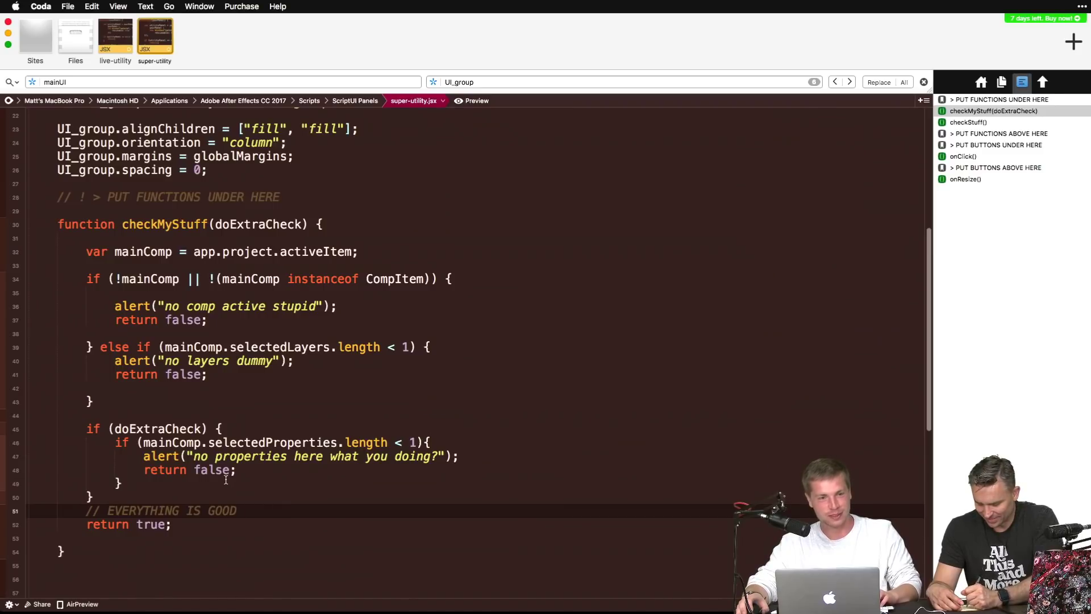
scroll(226, 479, down, 4)
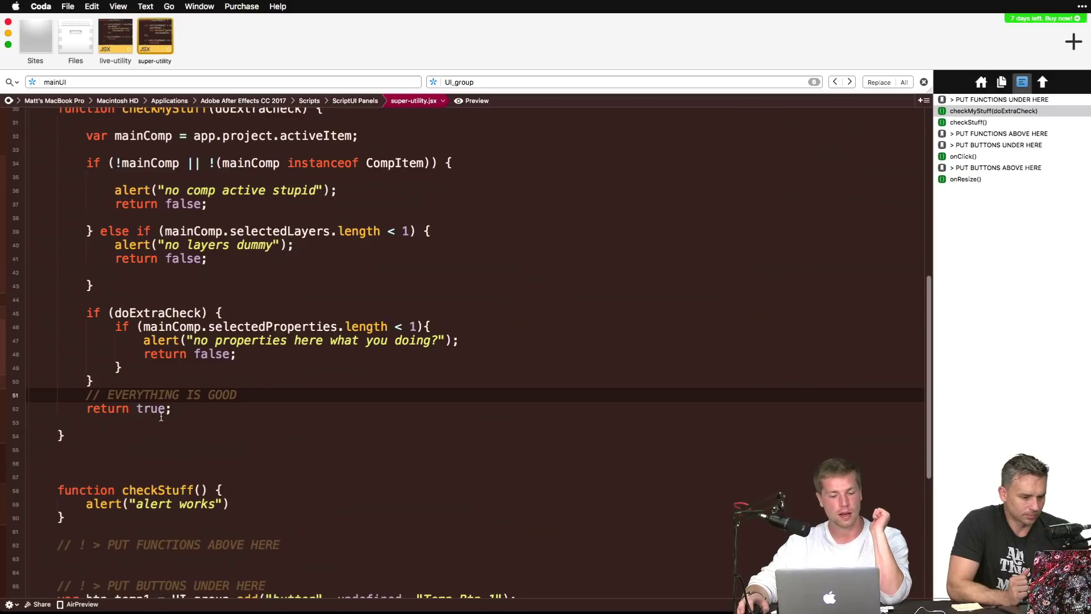
scroll(158, 418, down, 1)
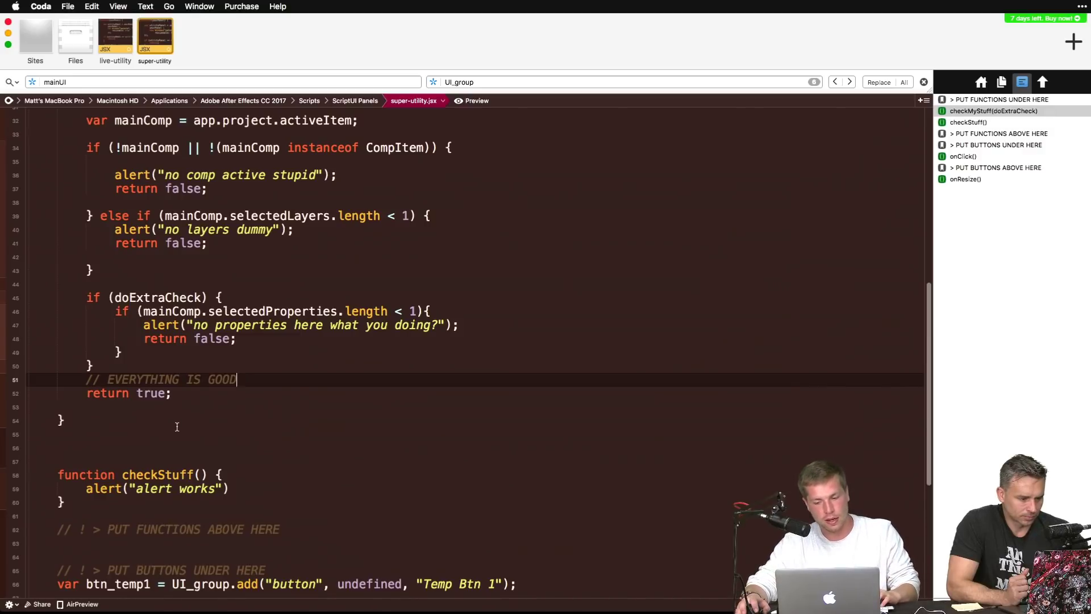
click(176, 426)
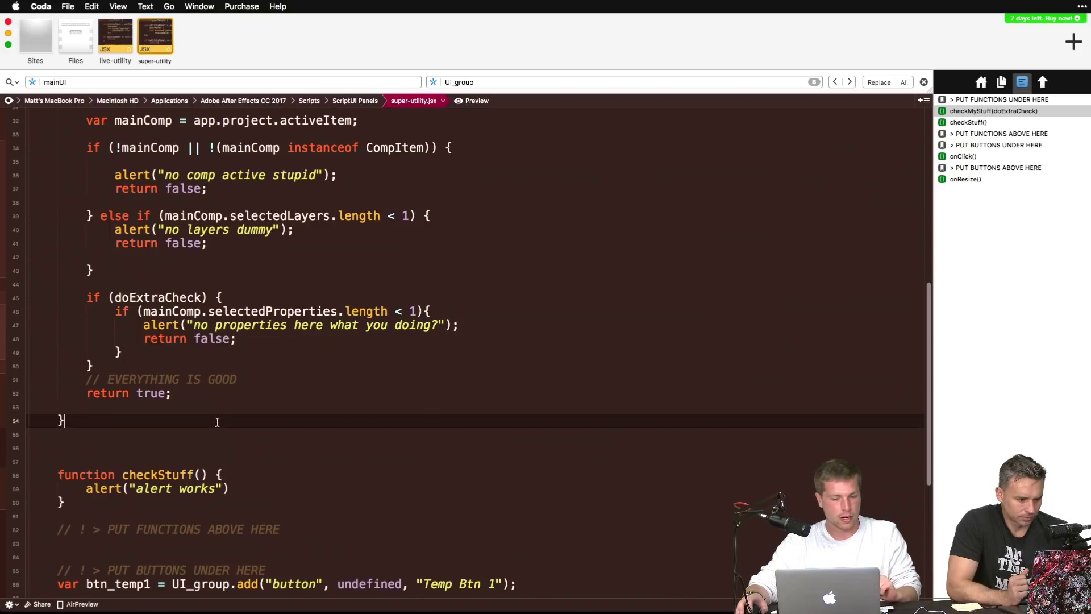
scroll(218, 421, down, 5)
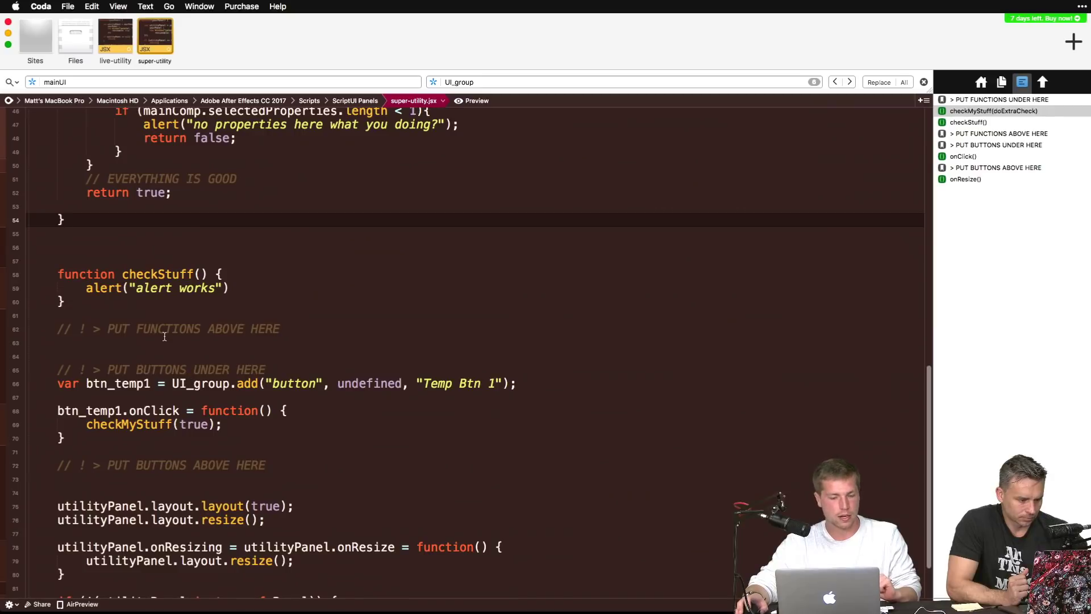
scroll(164, 337, up, 7)
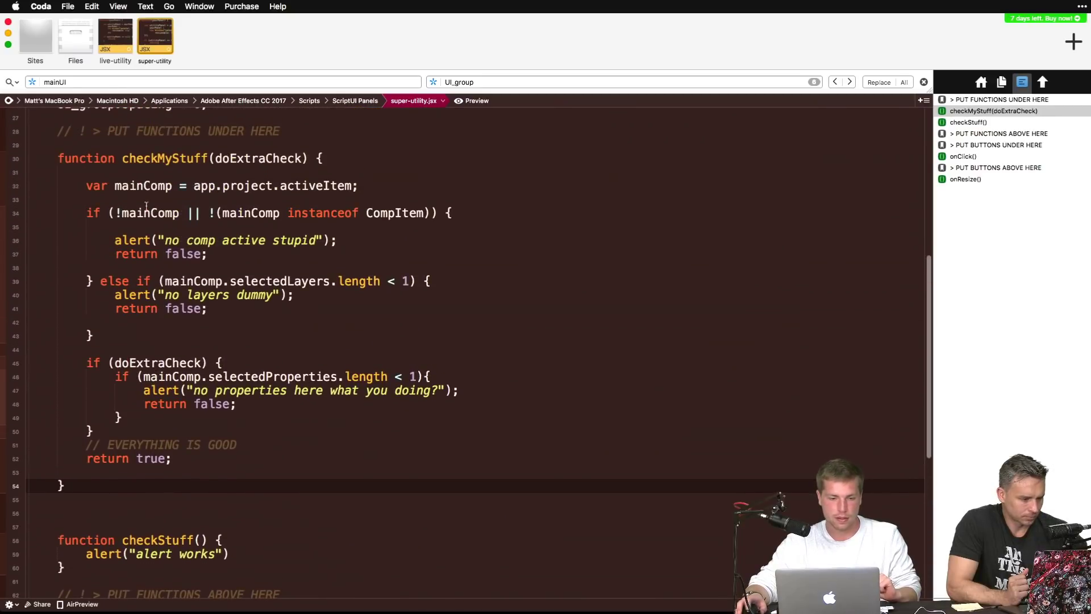
Step: Rename the checkStuff function below checkMyStuff to adjCheck
triple_click(175, 159)
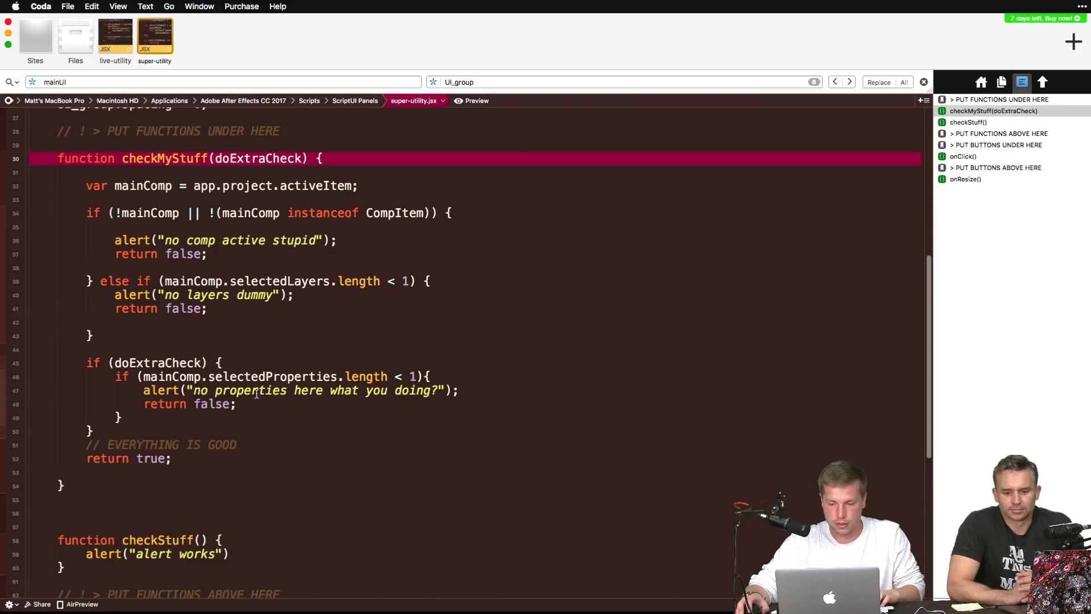
scroll(216, 497, down, 5)
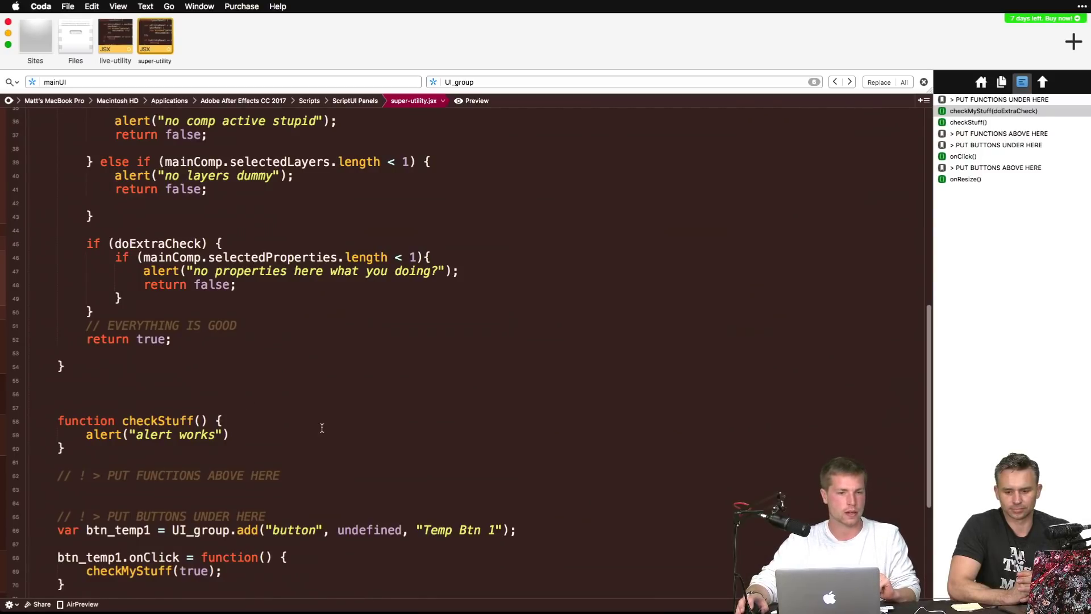
click(229, 395)
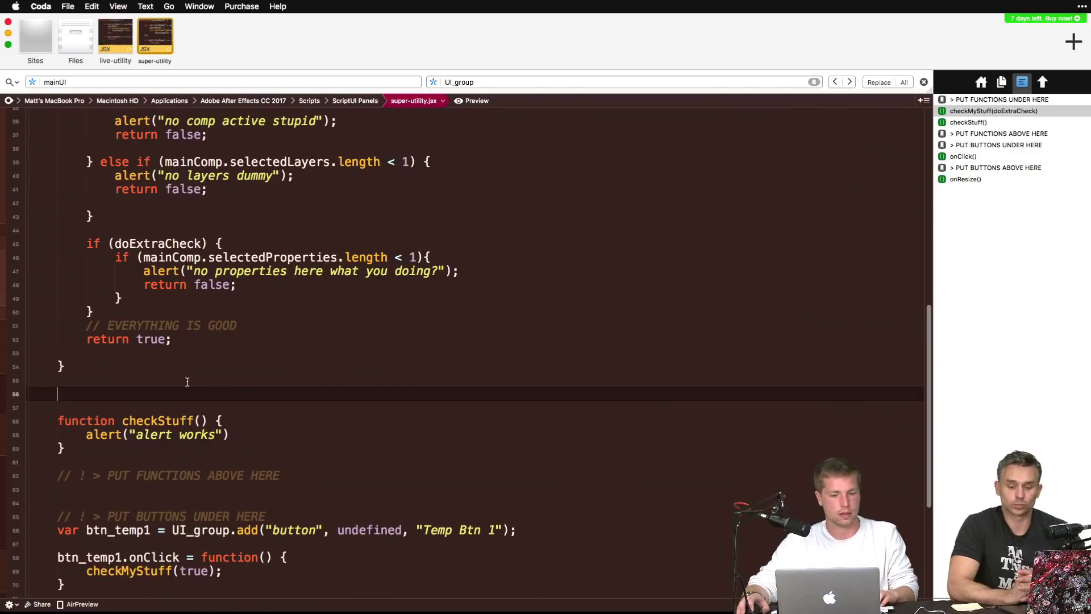
scroll(187, 382, down, 1)
double_click(150, 398)
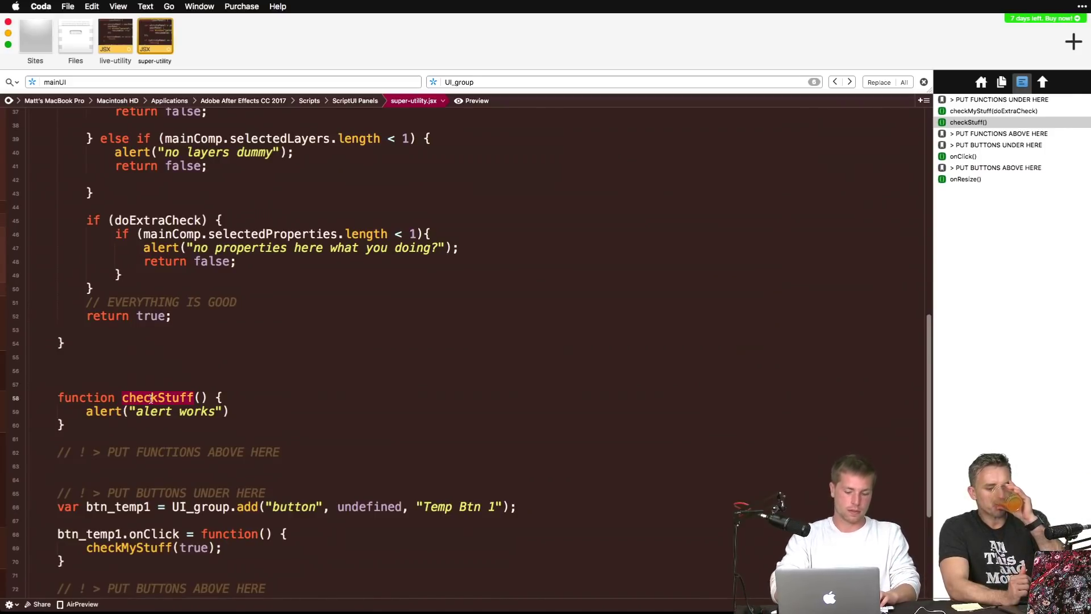
text(adj)
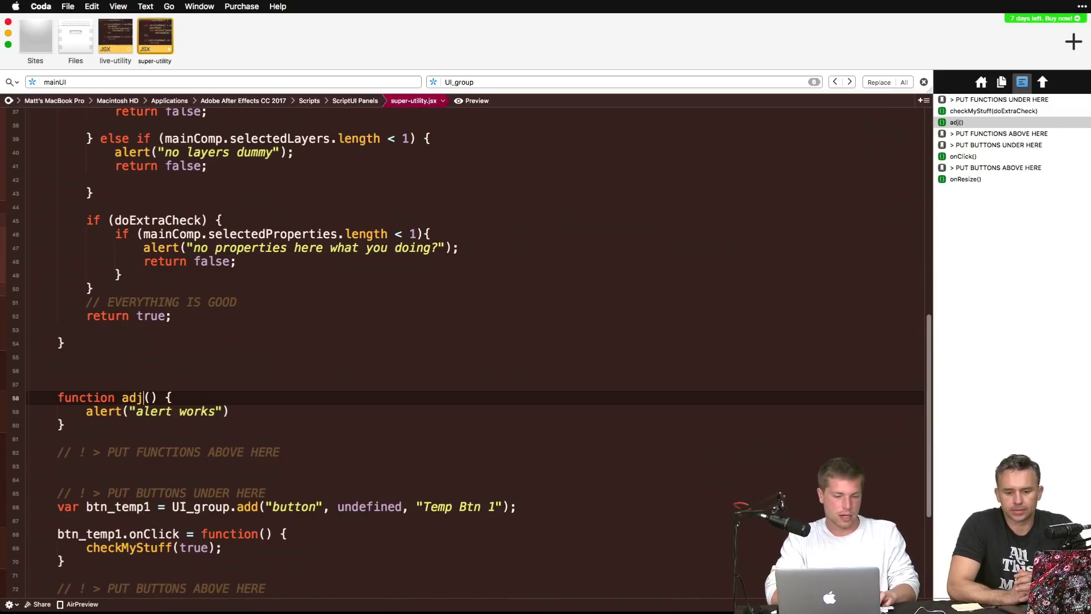
text(CHECK)
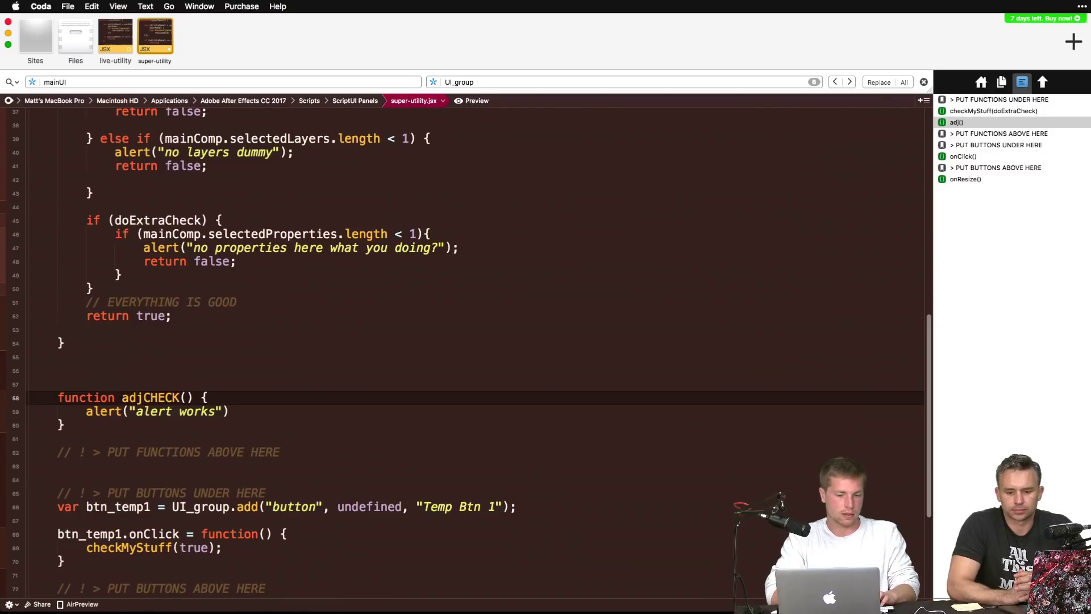
key(BackSpace)
key(BackSpace)
key(BackSpace)
key(BackSpace)
key(BackSpace)
text(Check)
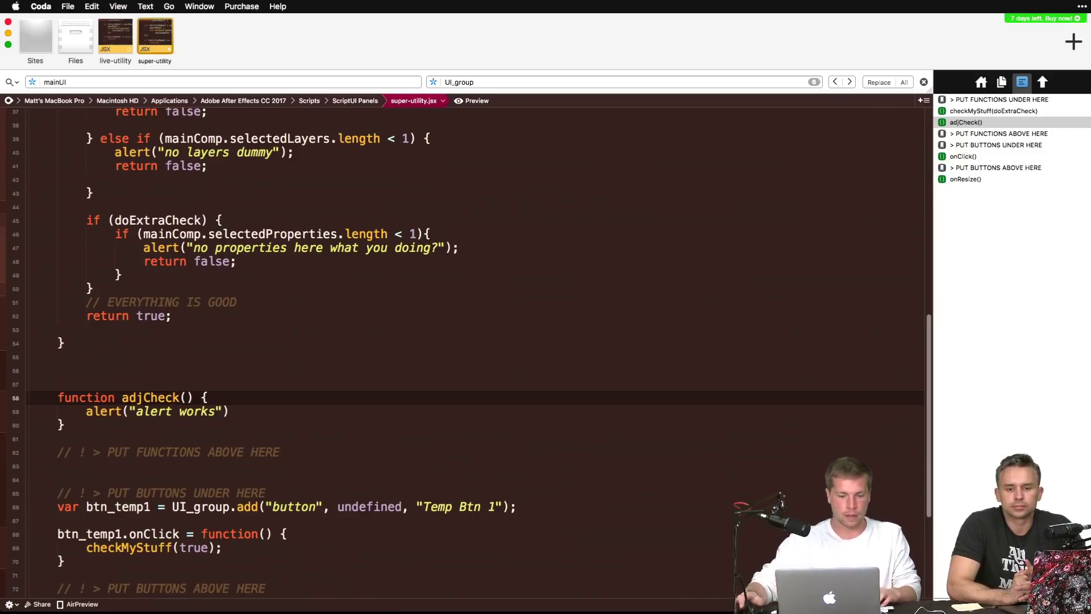
Step: Replace the checkMyStuff(true) call in btn_temp1's onClick handler with adjCheck(), passing no argument
double_click(147, 396)
key(cmd+c)
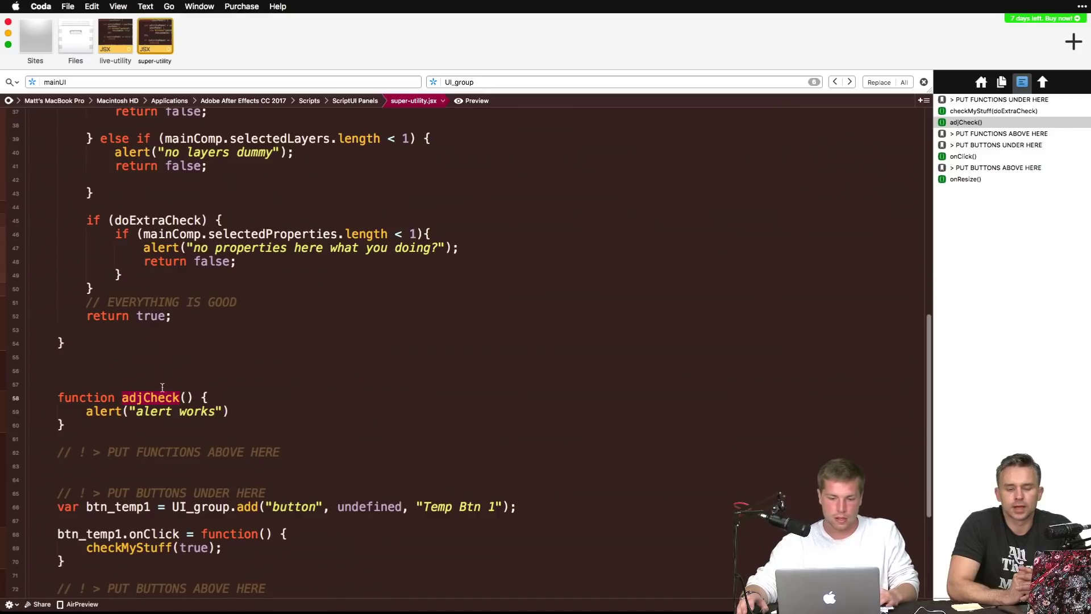
scroll(155, 393, down, 2)
scroll(154, 392, down, 1)
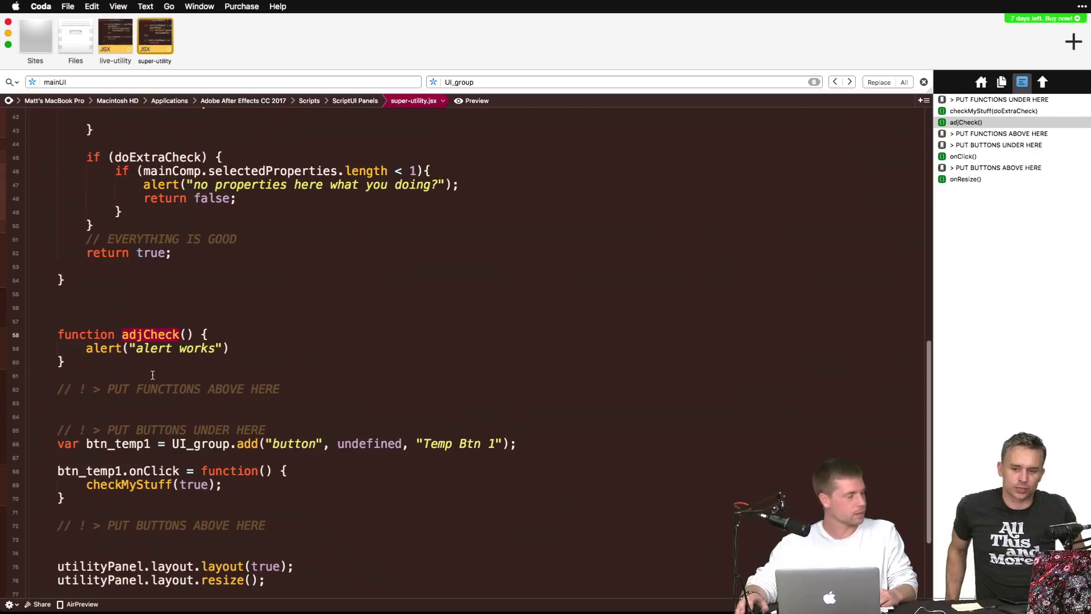
scroll(133, 389, down, 3)
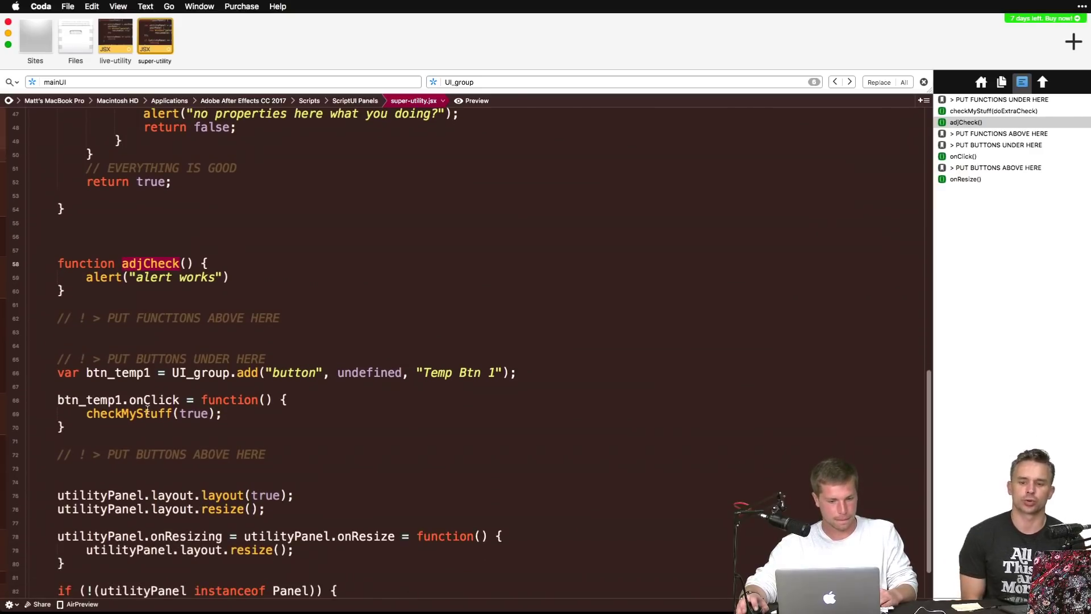
double_click(110, 414)
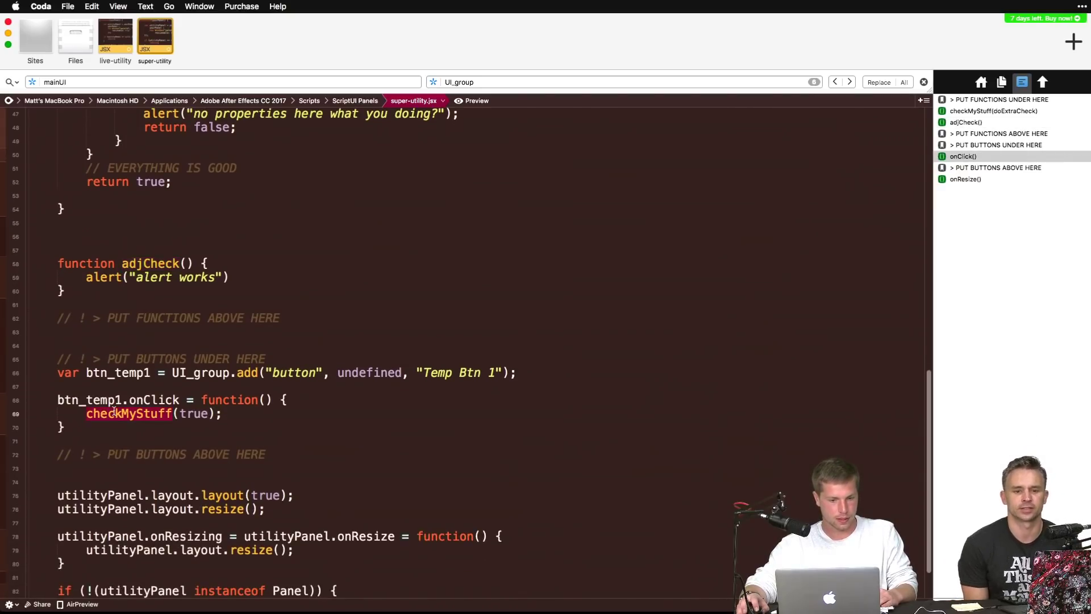
key(cmd+v)
double_click(165, 414)
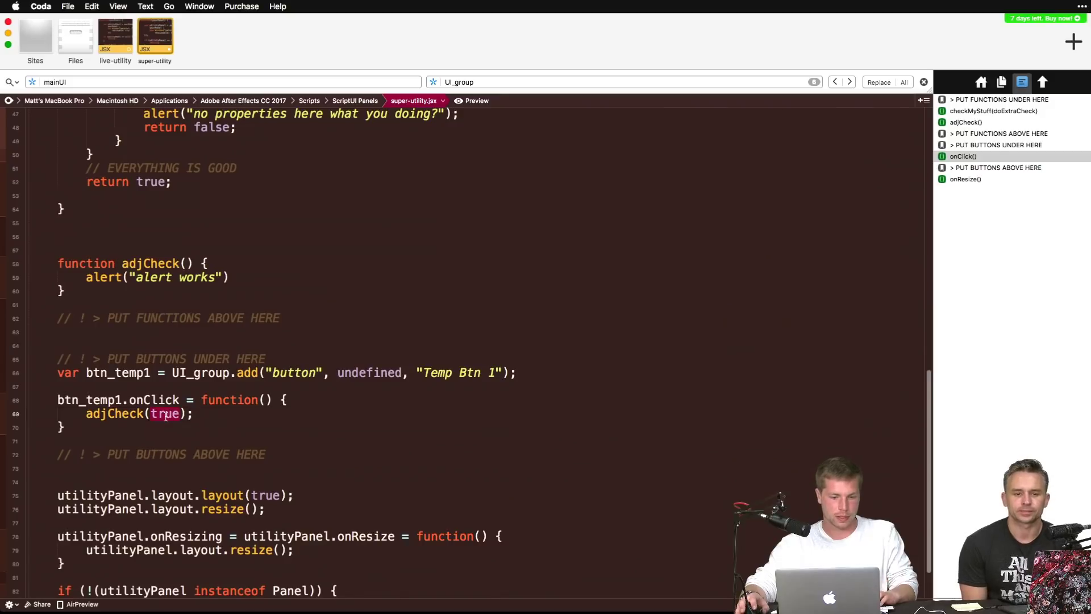
key(BackSpace)
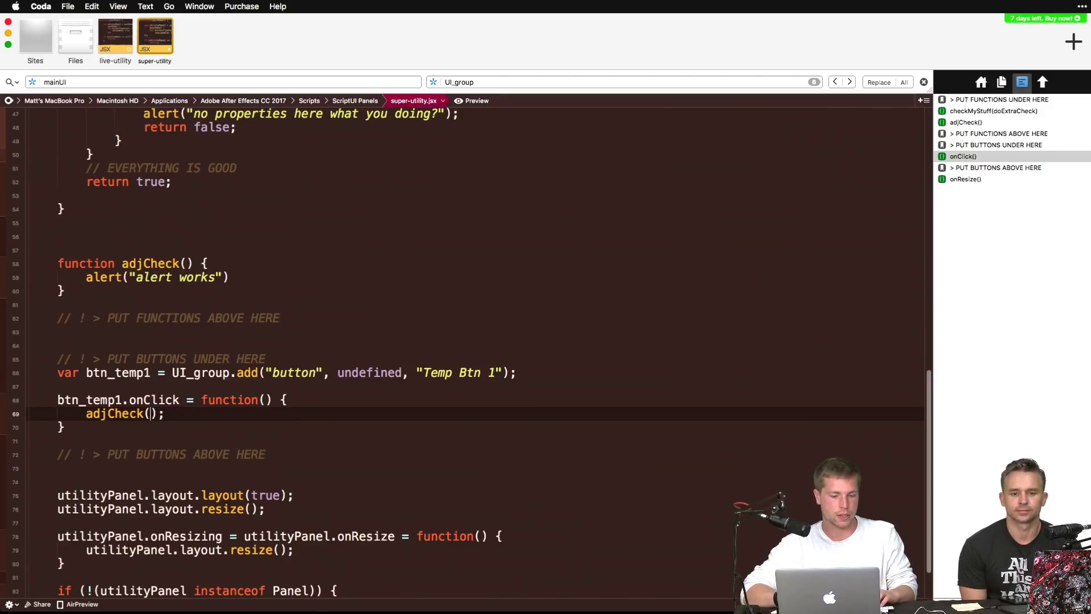
Step: Replace the alert inside adjCheck with a blank line and the start of a negated condition, if (!)
double_click(141, 263)
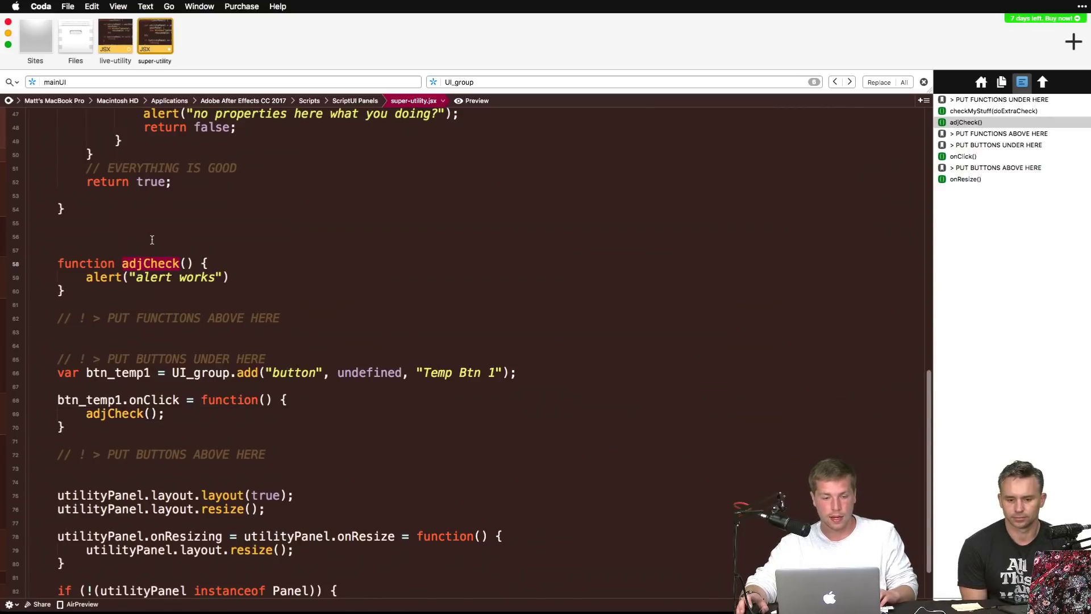
scroll(190, 281, up, 5)
drag(241, 406, 85, 405)
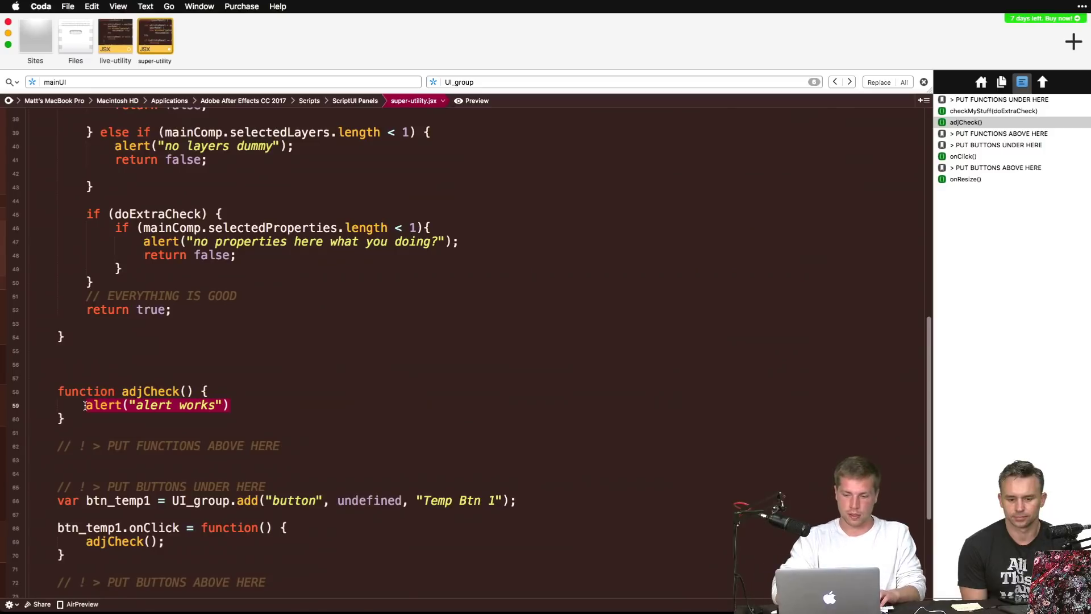
key(Return)
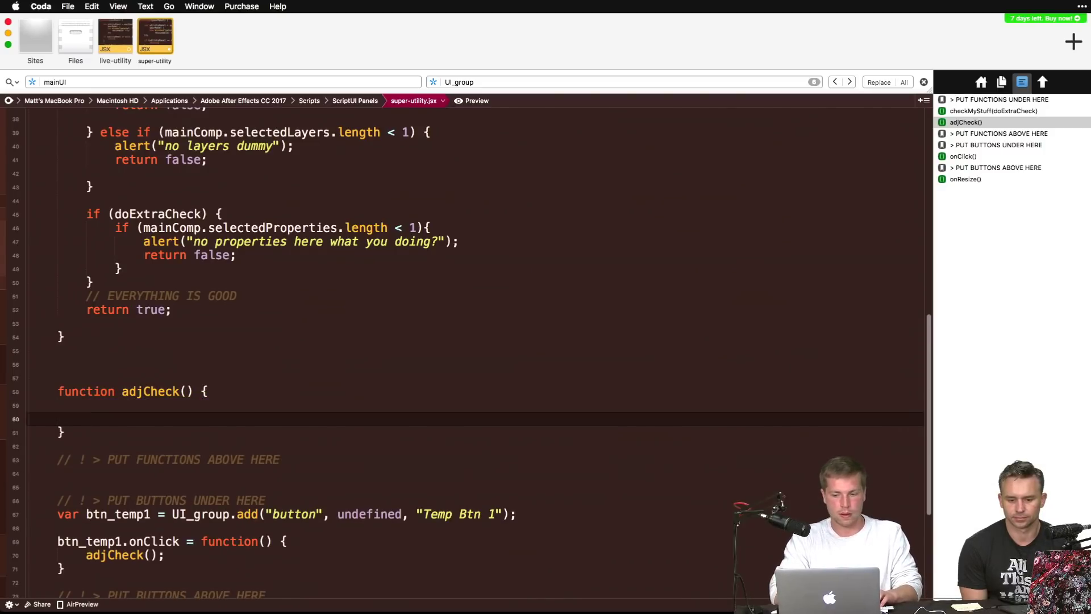
text(if (!j)
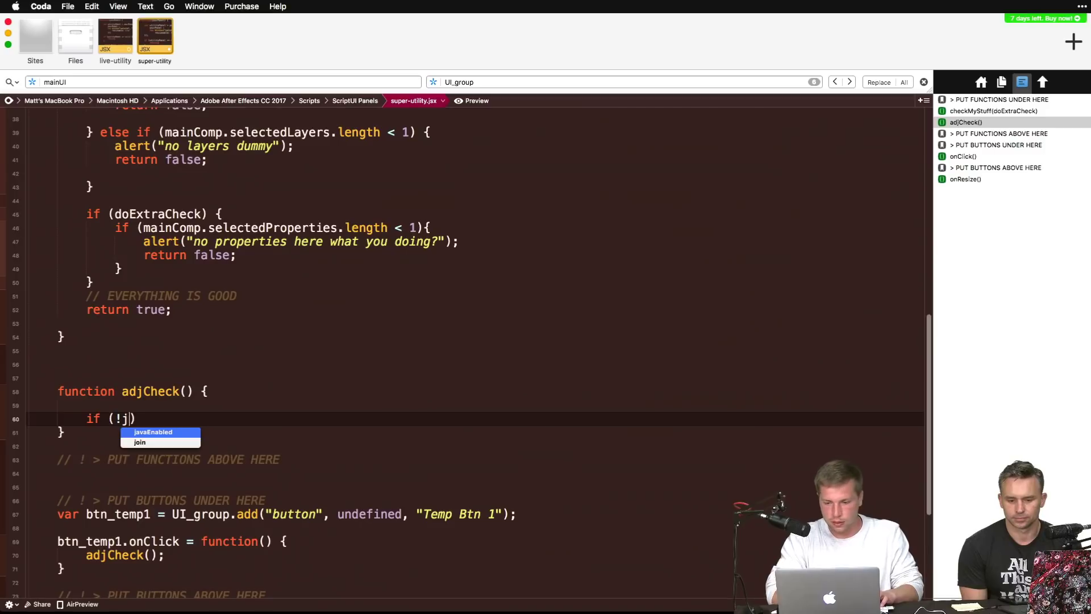
key(Escape)
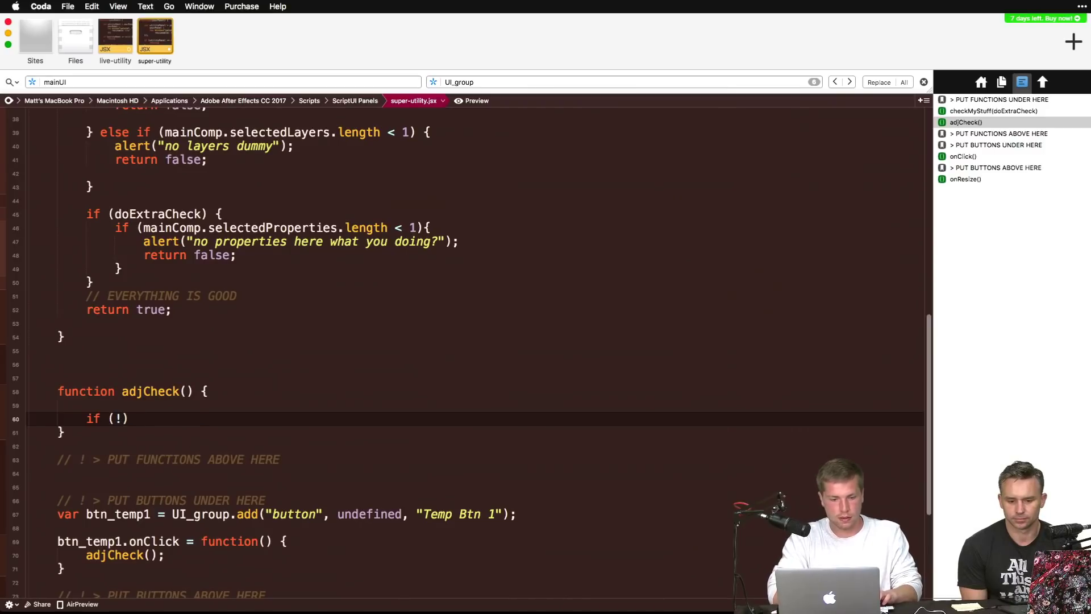
Step: Complete adjCheck's condition by copying the checkMyStuff call from its definition and passing false instead of doExtraCheck
scroll(87, 390, up, 6)
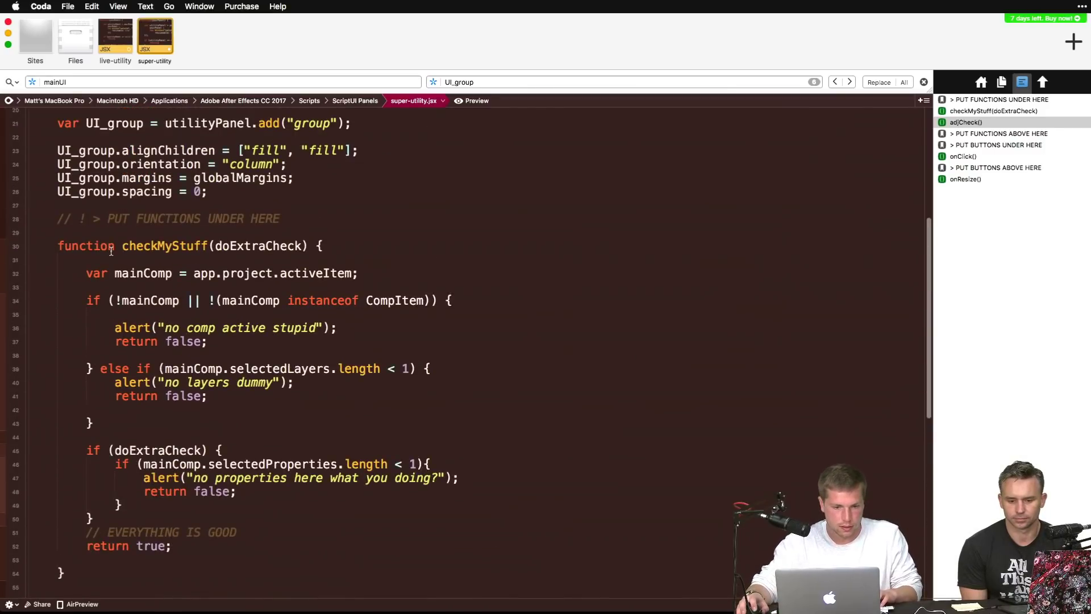
drag(121, 246, 307, 245)
key(cmd+c)
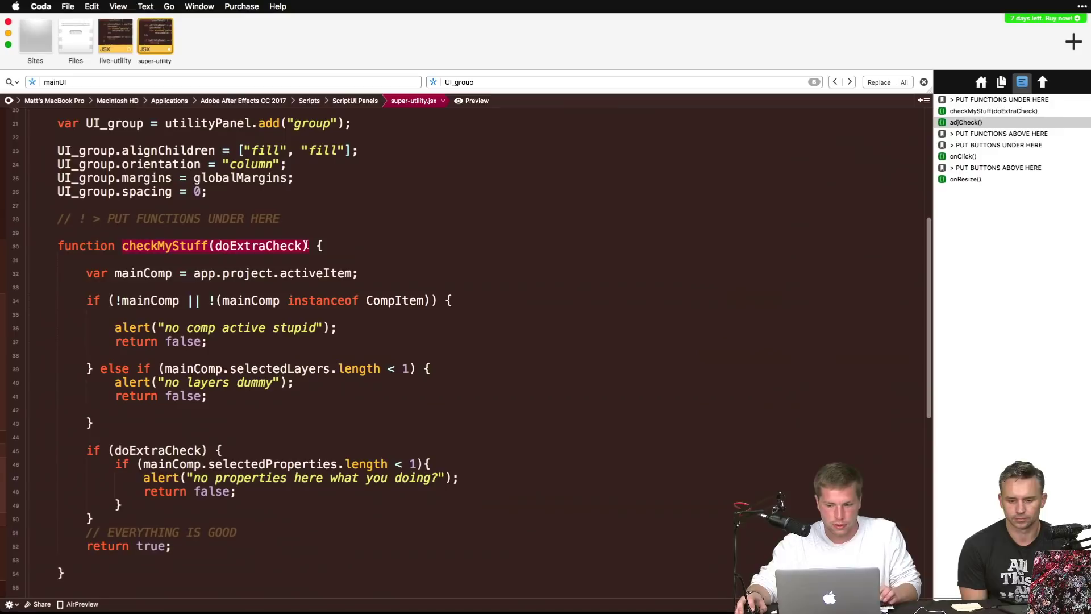
scroll(280, 291, down, 3)
scroll(275, 308, down, 4)
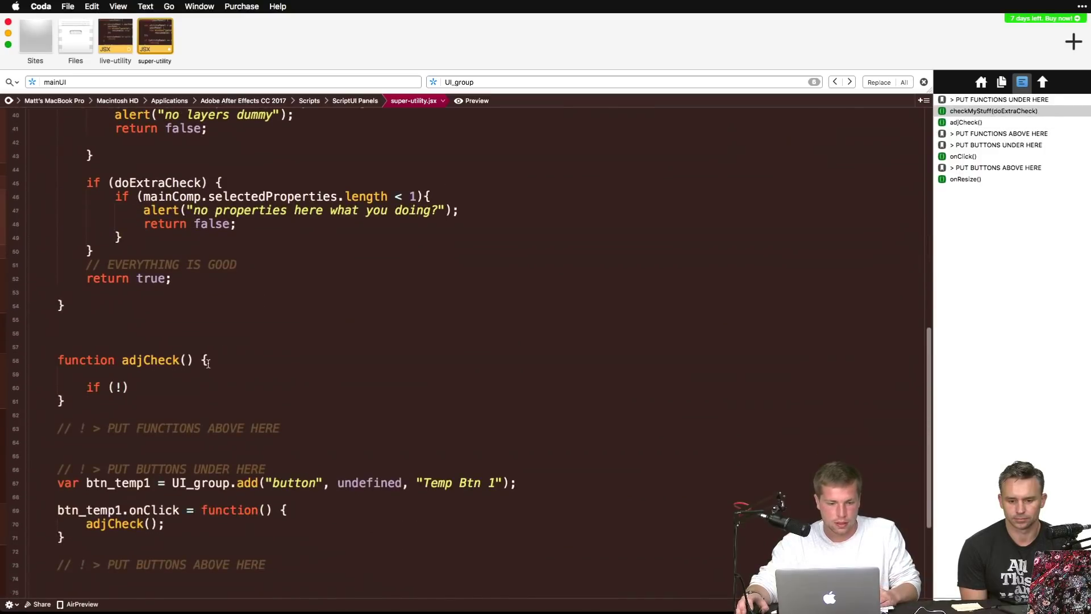
click(120, 387)
key(cmd+v)
double_click(243, 387)
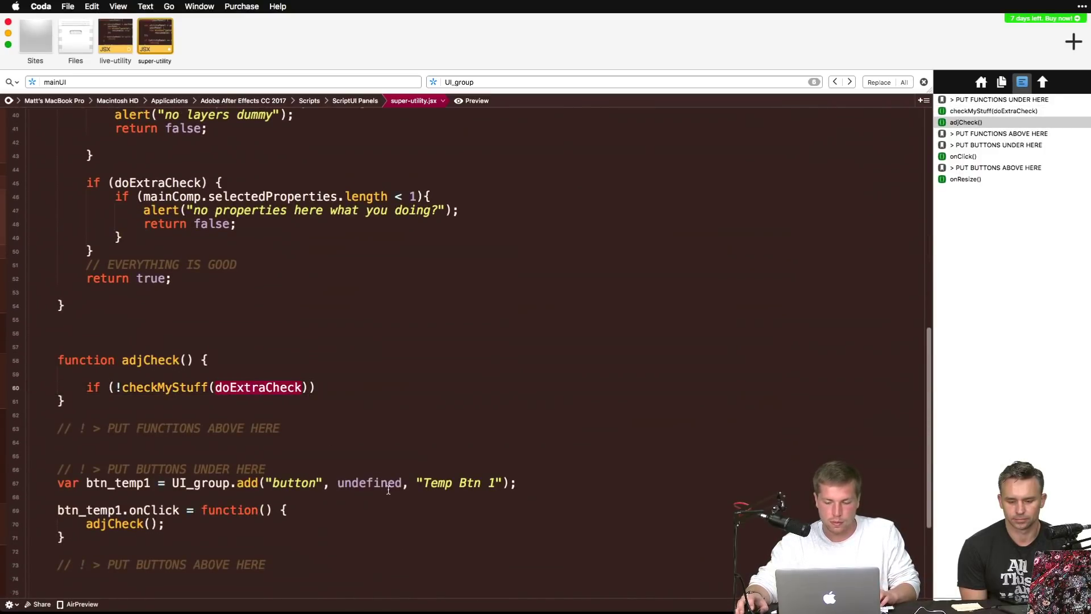
text(false)
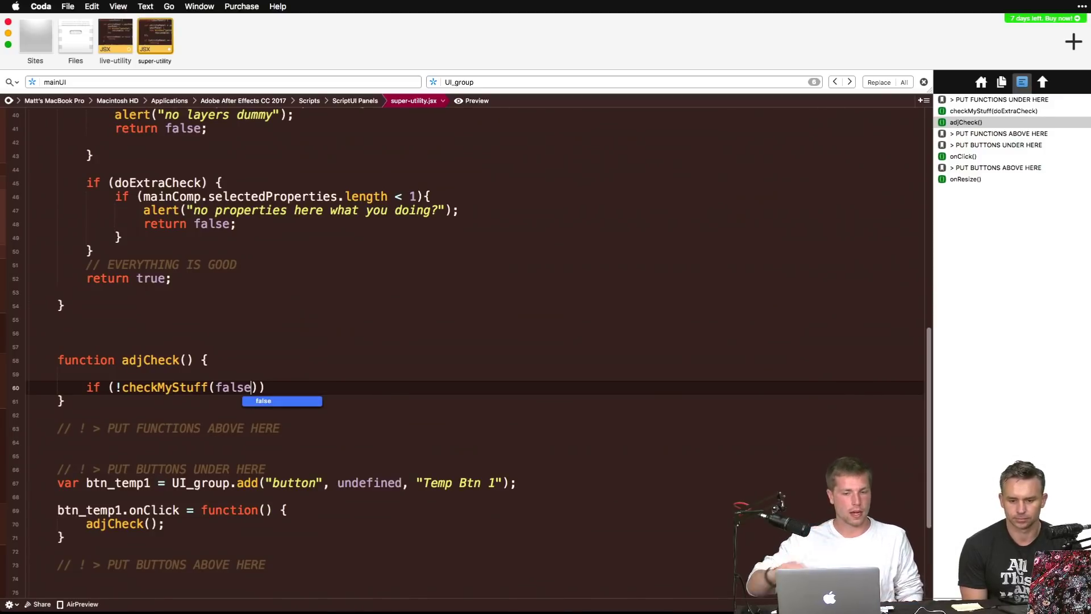
Step: Add a braced body containing return; to the if (!checkMyStuff(false)) condition in adjCheck
click(287, 197)
double_click(231, 388)
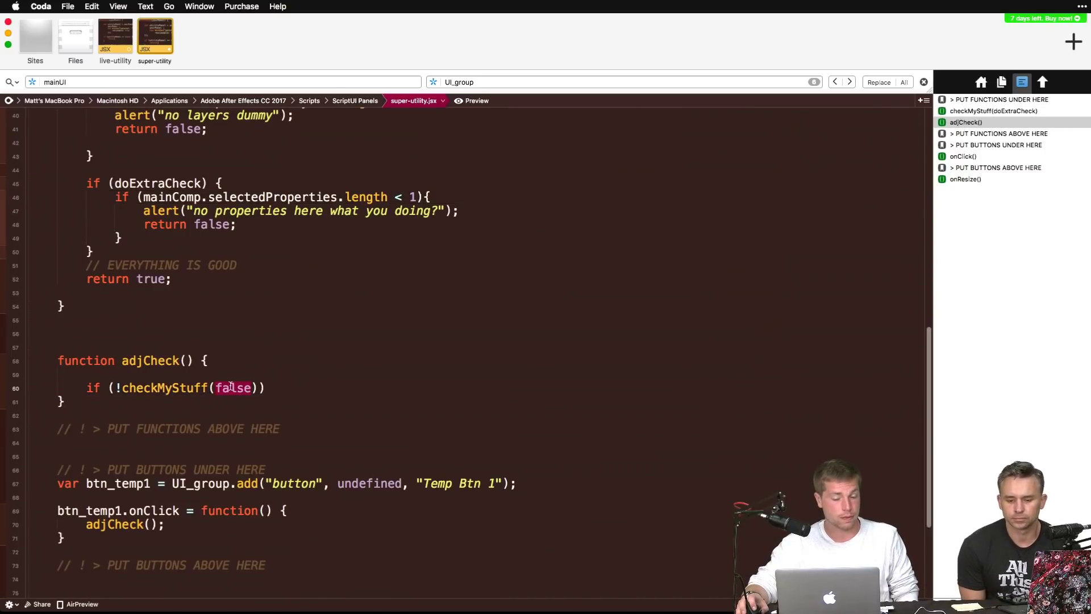
click(289, 391)
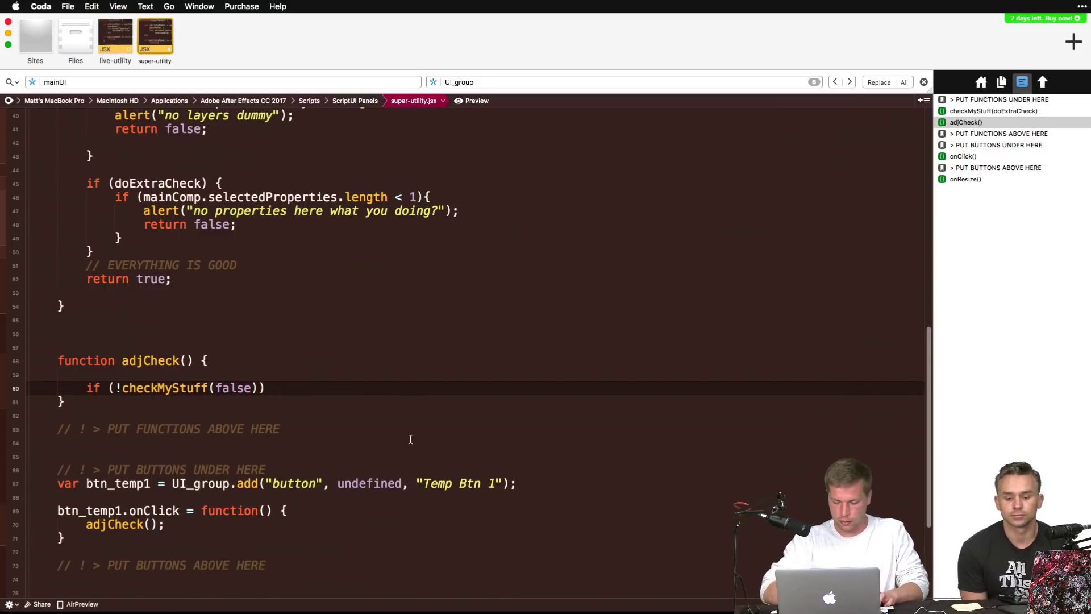
text({})
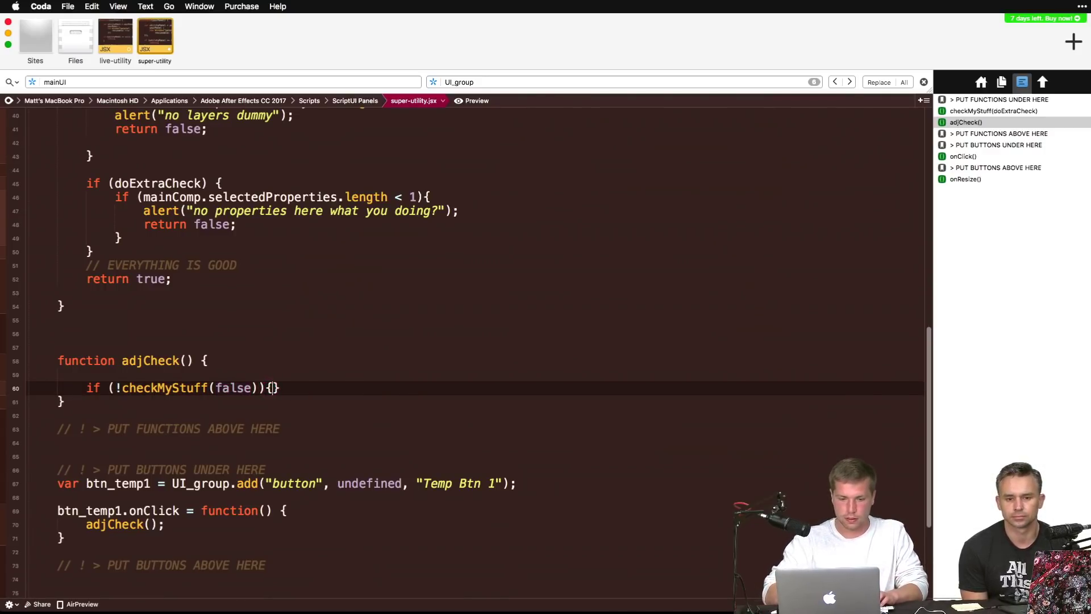
key(Left)
key(Return)
text(return;)
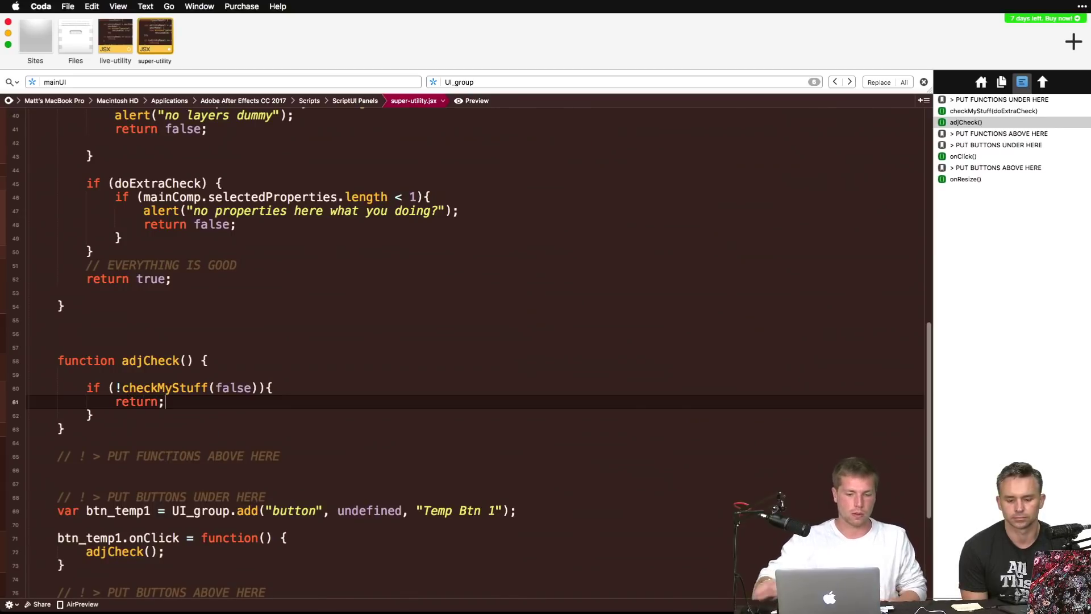
Step: Review checkMyStuff's checks and return false statements alongside the return guard in adjCheck
scroll(363, 315, up, 5)
click(188, 274)
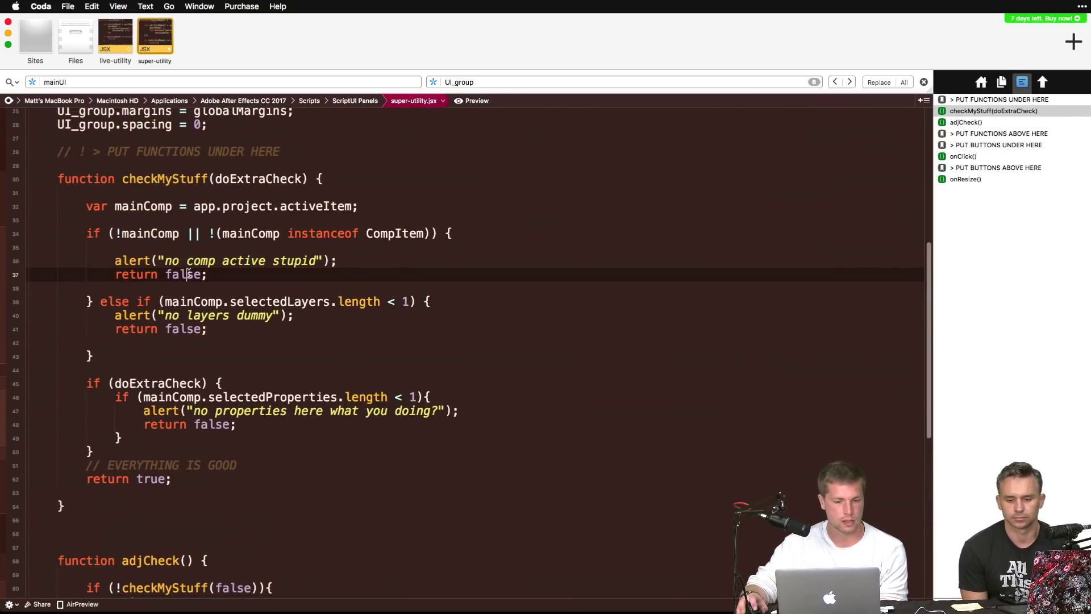
click(192, 334)
click(219, 424)
scroll(219, 425, down, 3)
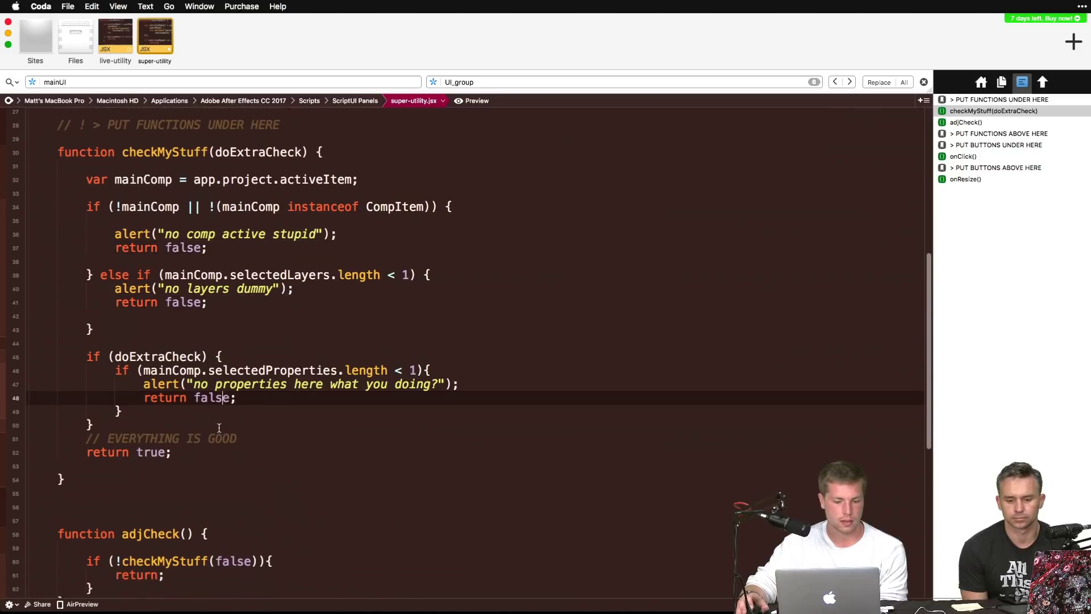
click(149, 483)
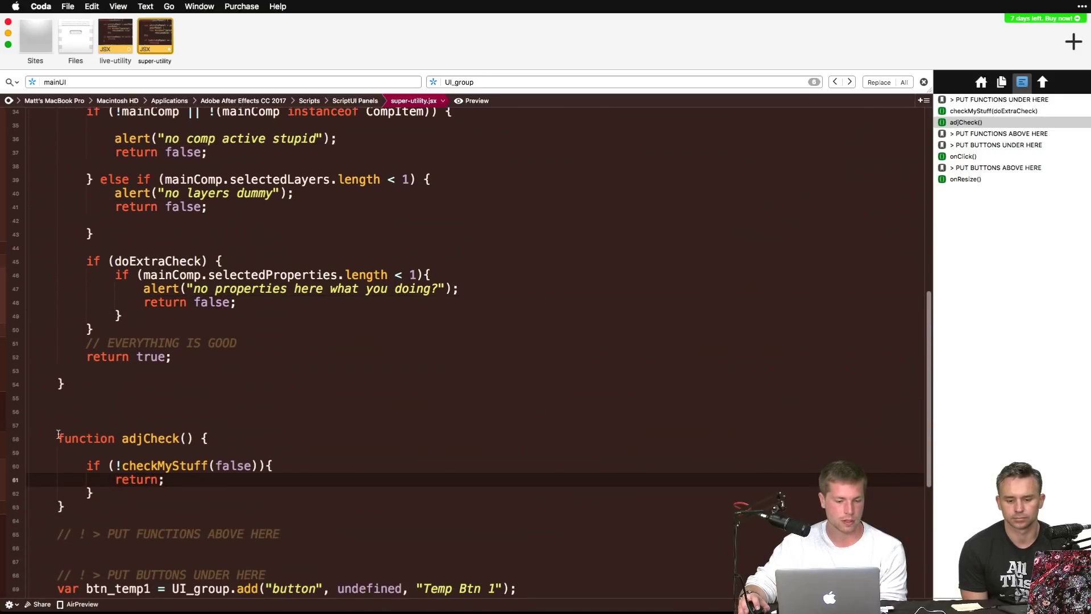
drag(57, 437, 65, 506)
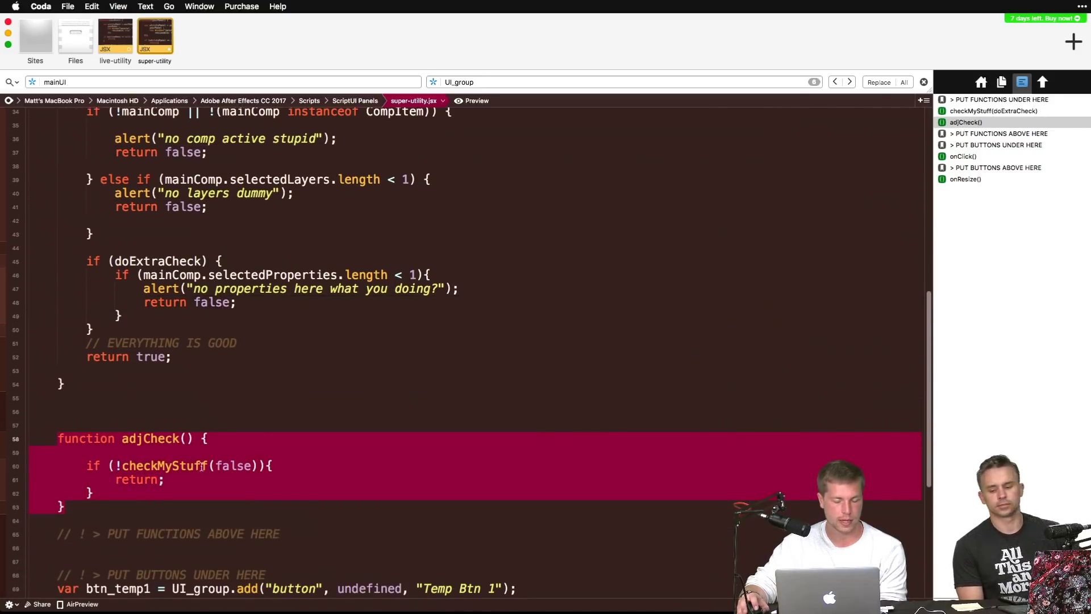
click(188, 384)
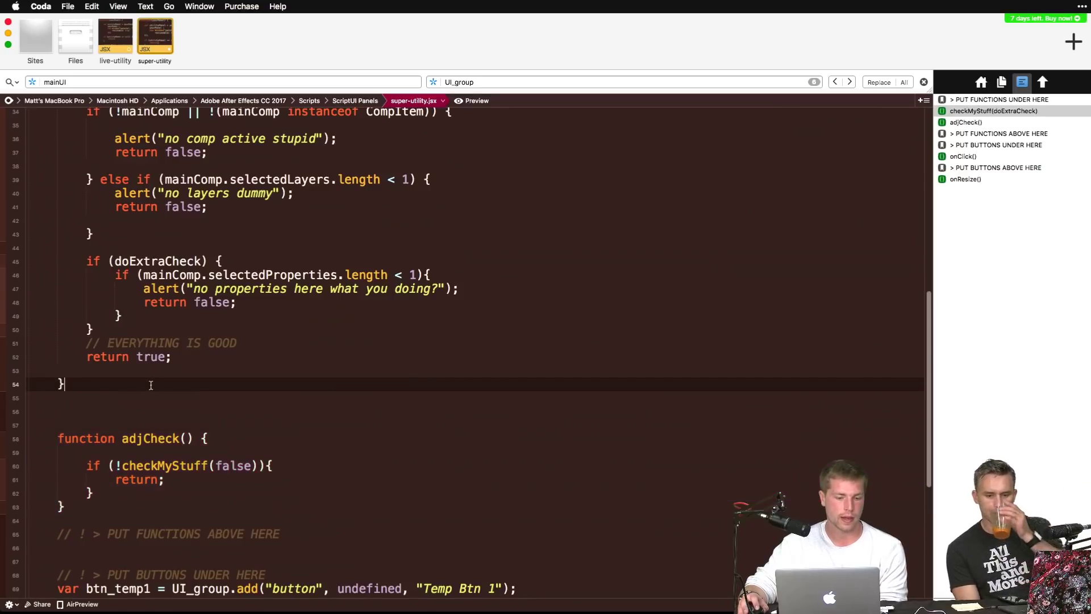
scroll(196, 385, up, 1)
scroll(196, 384, up, 5)
drag(57, 216, 146, 553)
scroll(205, 453, down, 8)
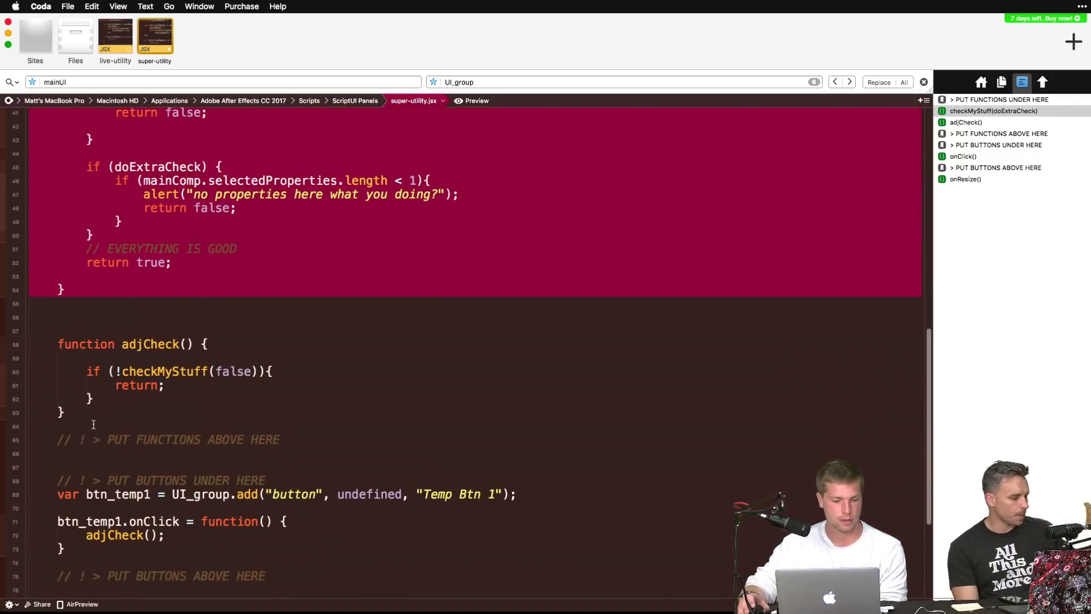
click(150, 384)
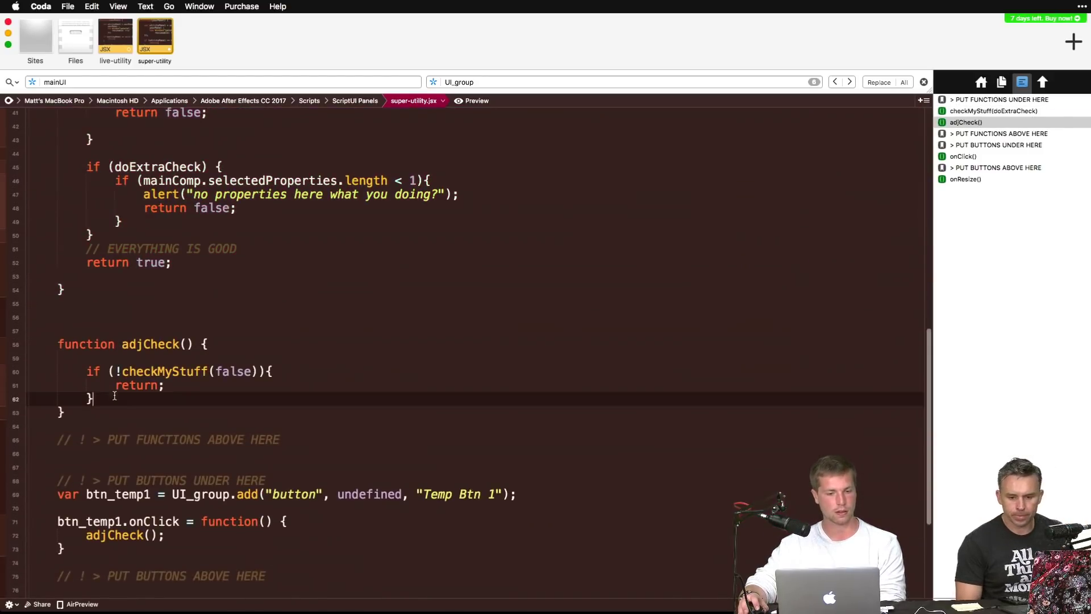
scroll(150, 384, up, 10)
drag(82, 306, 91, 526)
scroll(151, 325, down, 10)
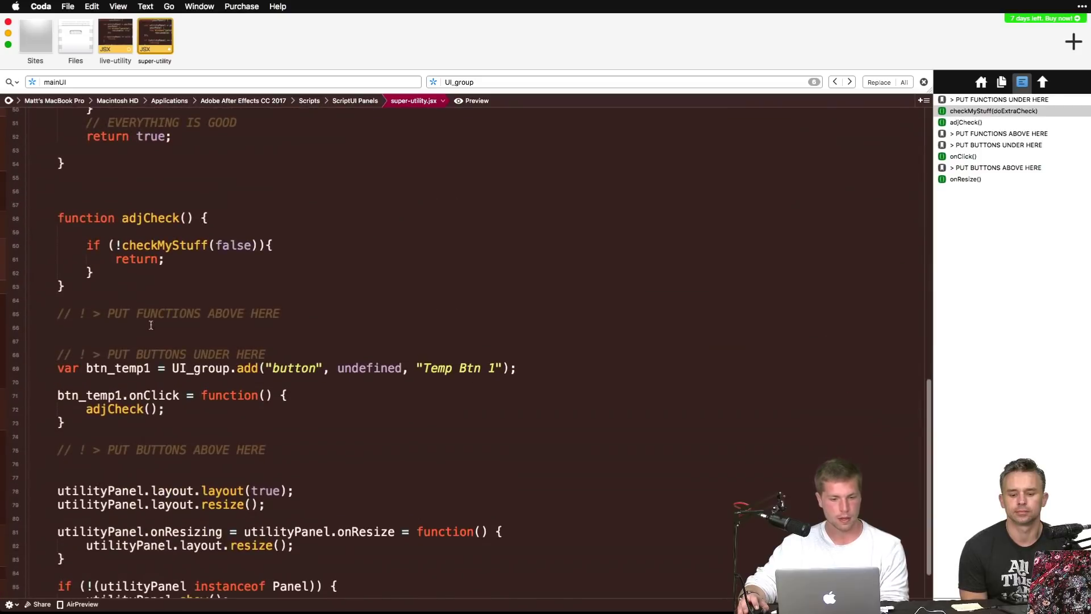
click(129, 274)
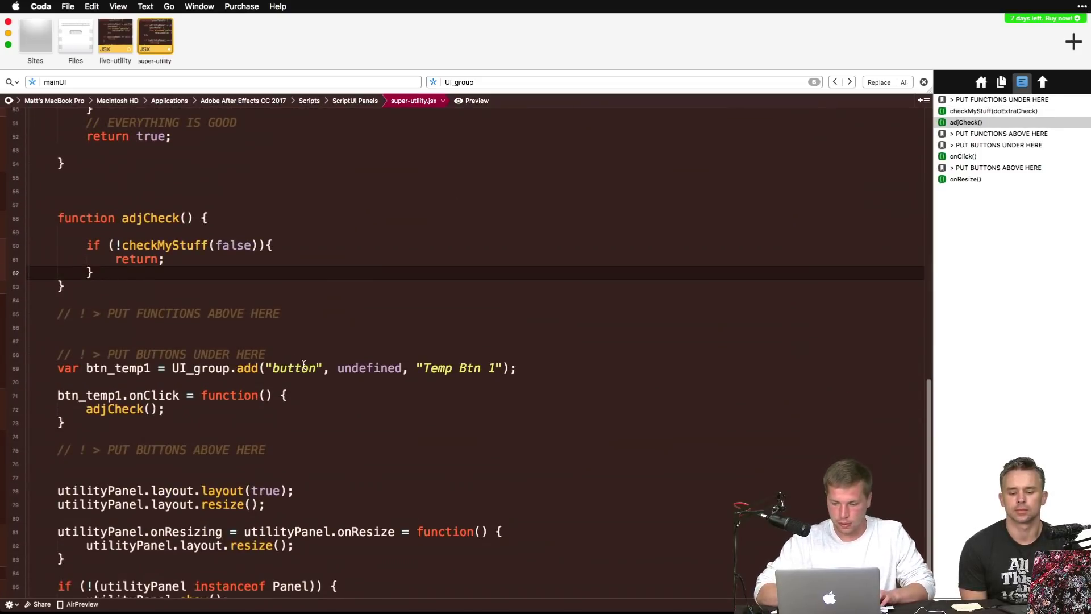
Step: Add two blank lines after the checkMyStuff condition inside adjCheck() and review the checkMyStuff() function above it
key(Return)
key(Return)
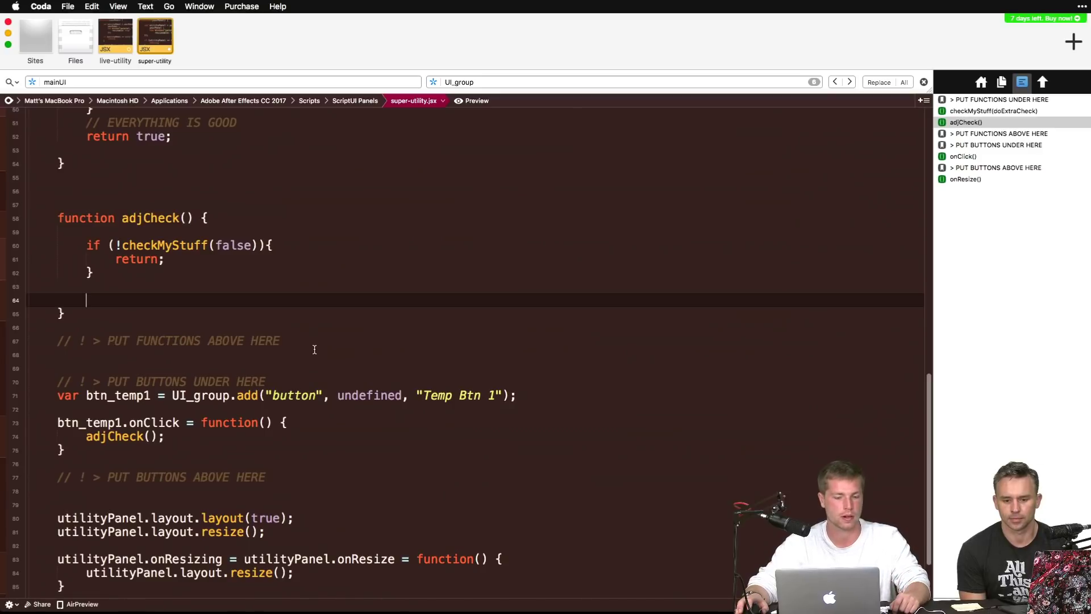
scroll(315, 348, up, 10)
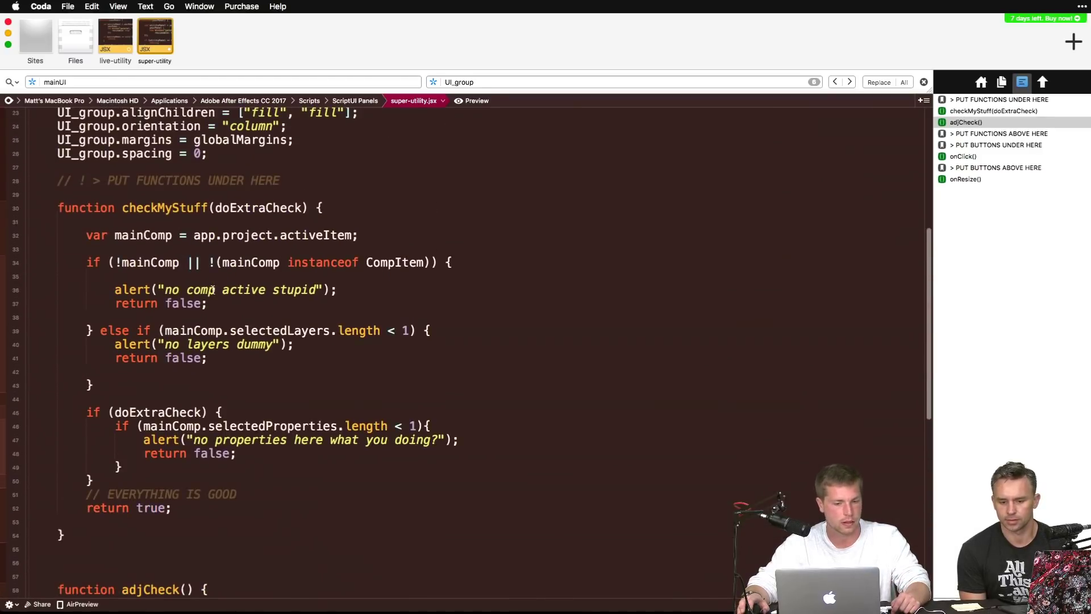
drag(57, 194, 251, 541)
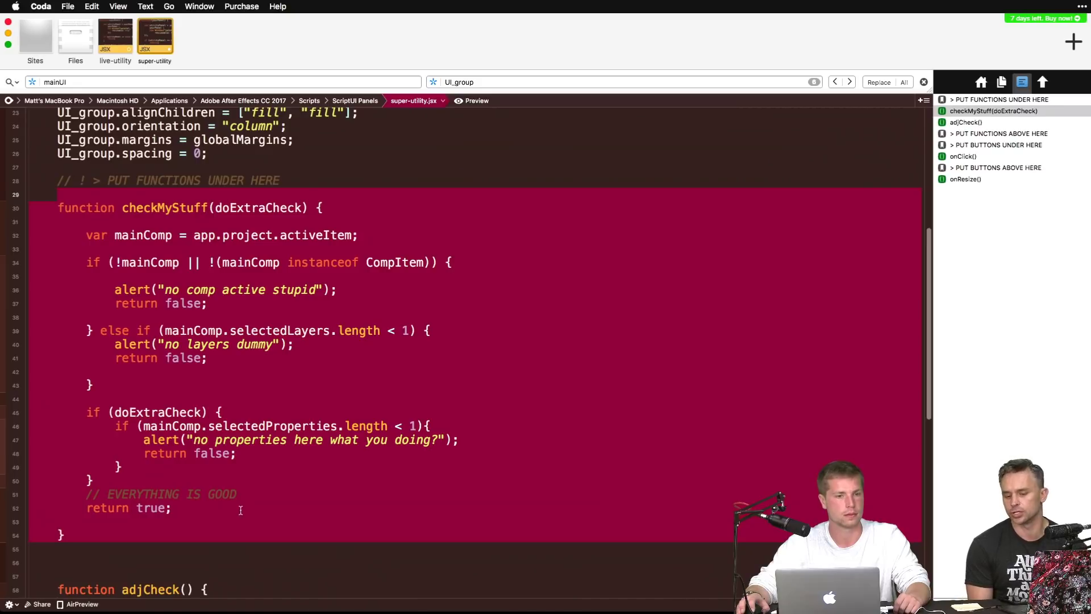
scroll(240, 509, down, 5)
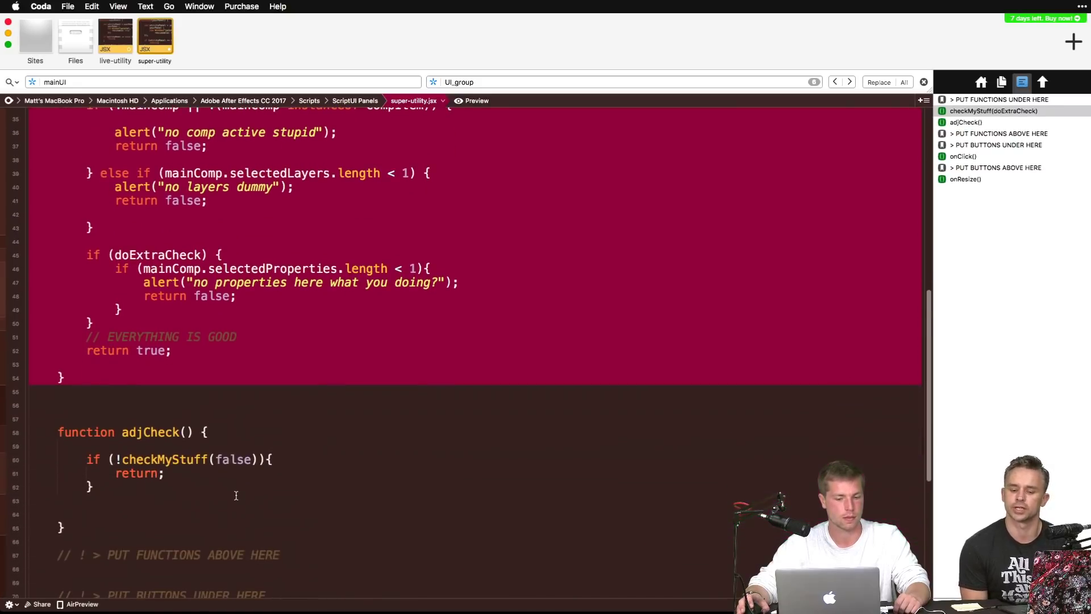
click(143, 461)
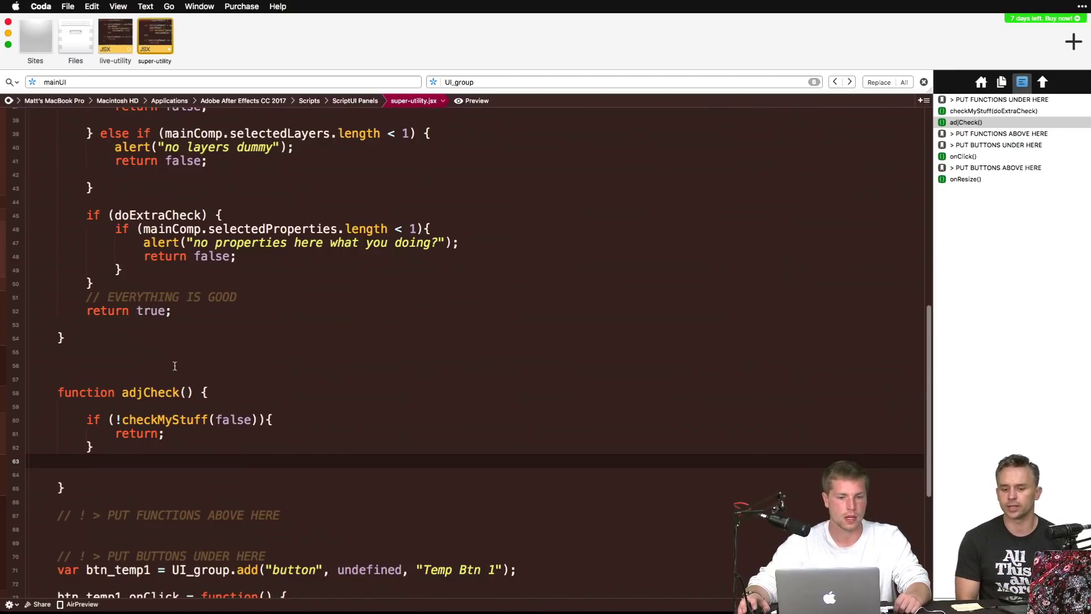
Step: Switch to the live-utility file and examine the undo group, active comp and selected layers lines in testFunction()
click(117, 42)
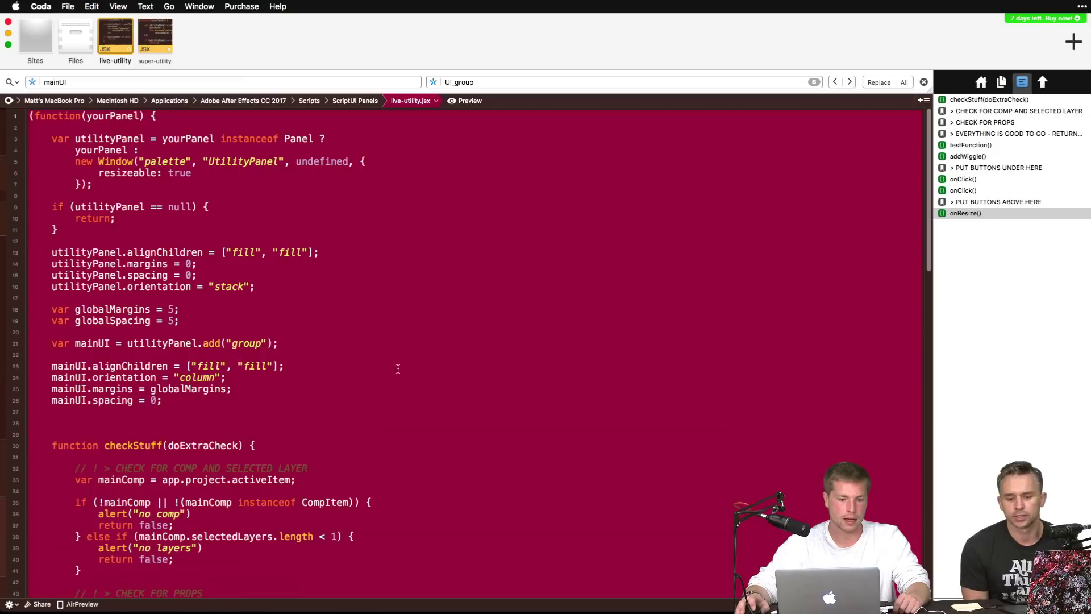
click(385, 353)
scroll(297, 329, down, 15)
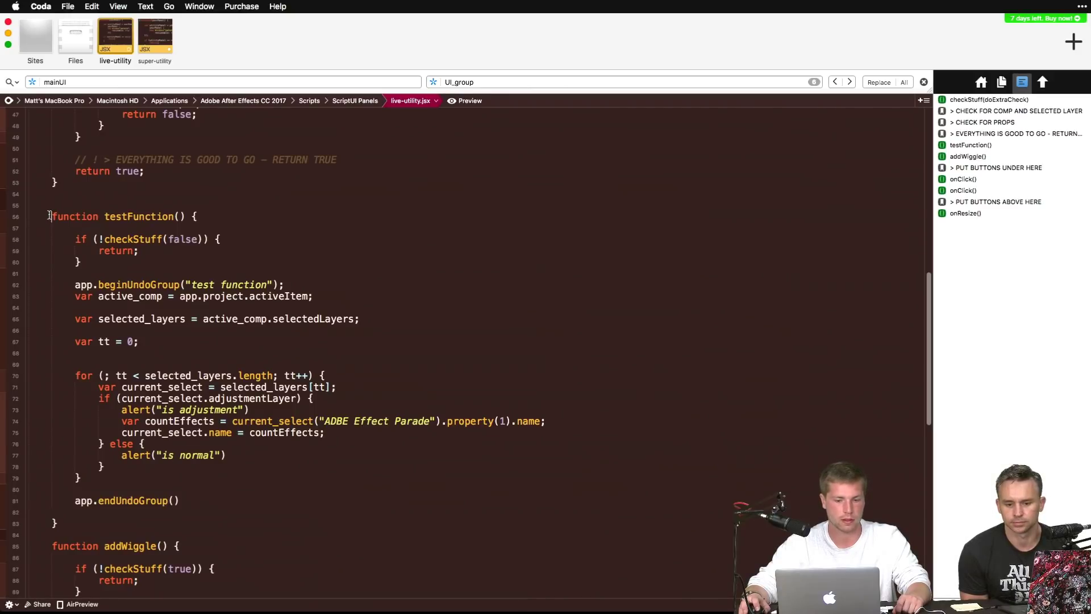
drag(48, 214, 186, 525)
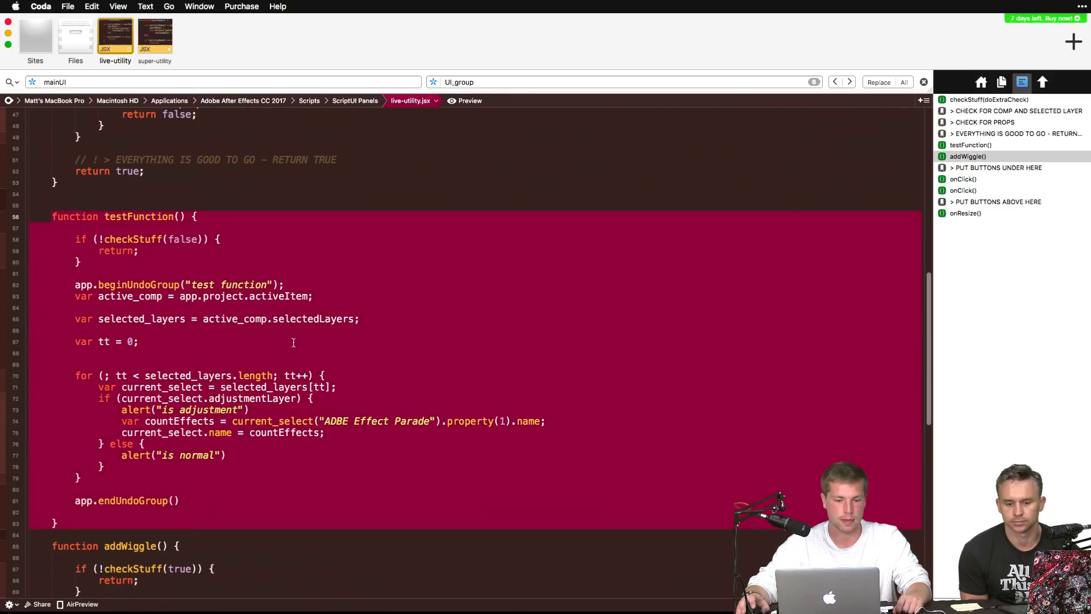
click(280, 283)
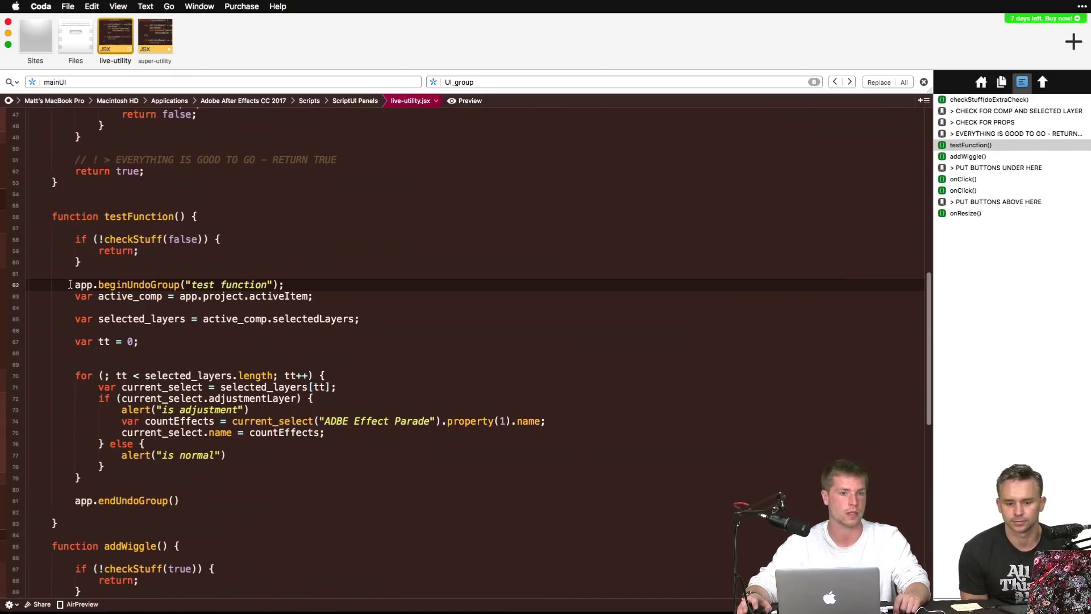
click(69, 284)
scroll(60, 283, down, 1)
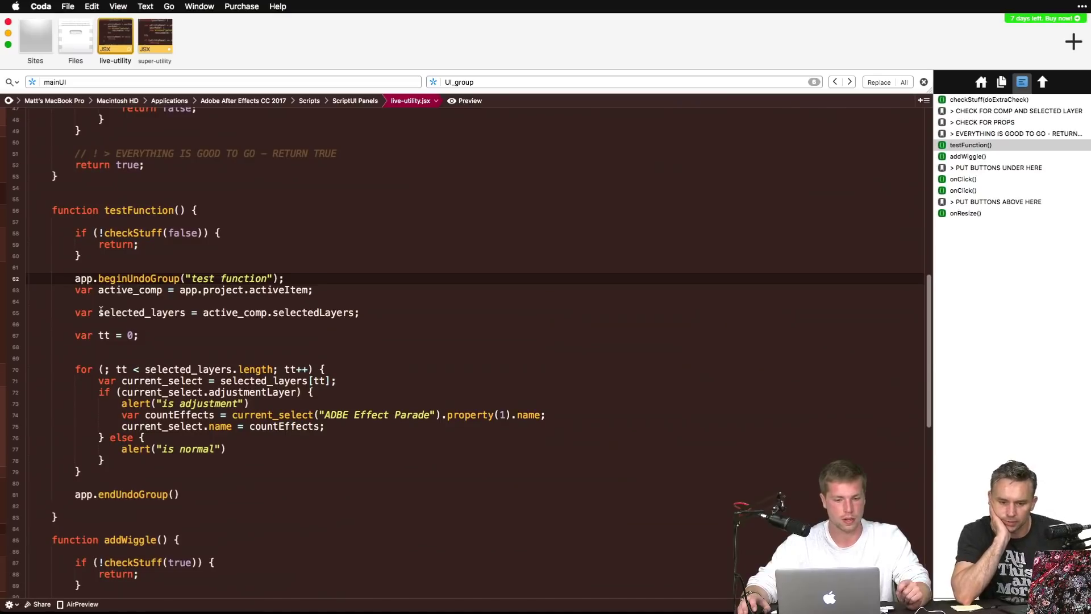
drag(68, 278, 286, 278)
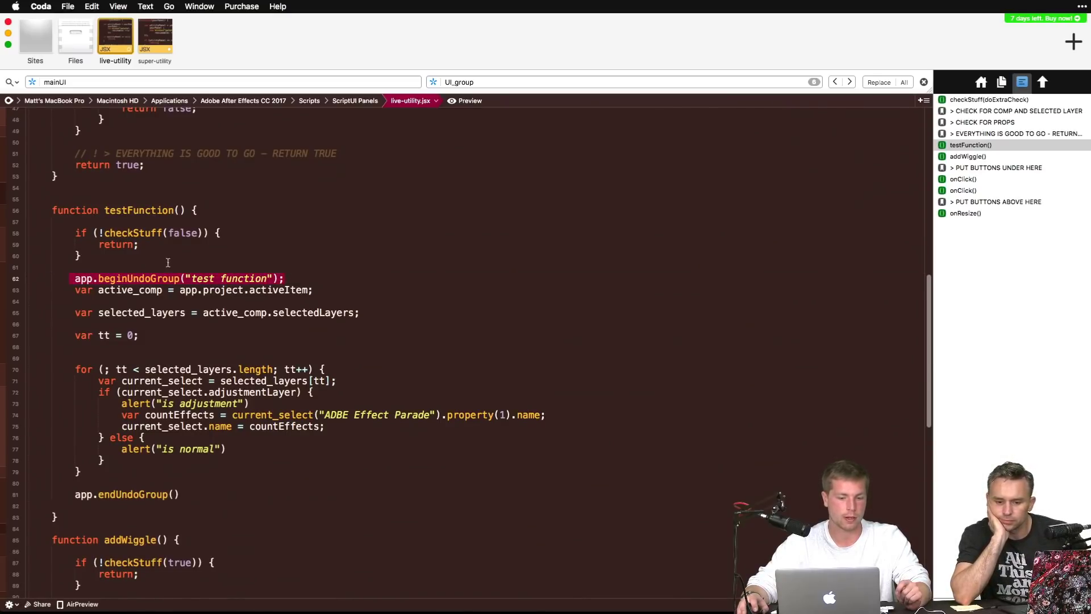
double_click(125, 278)
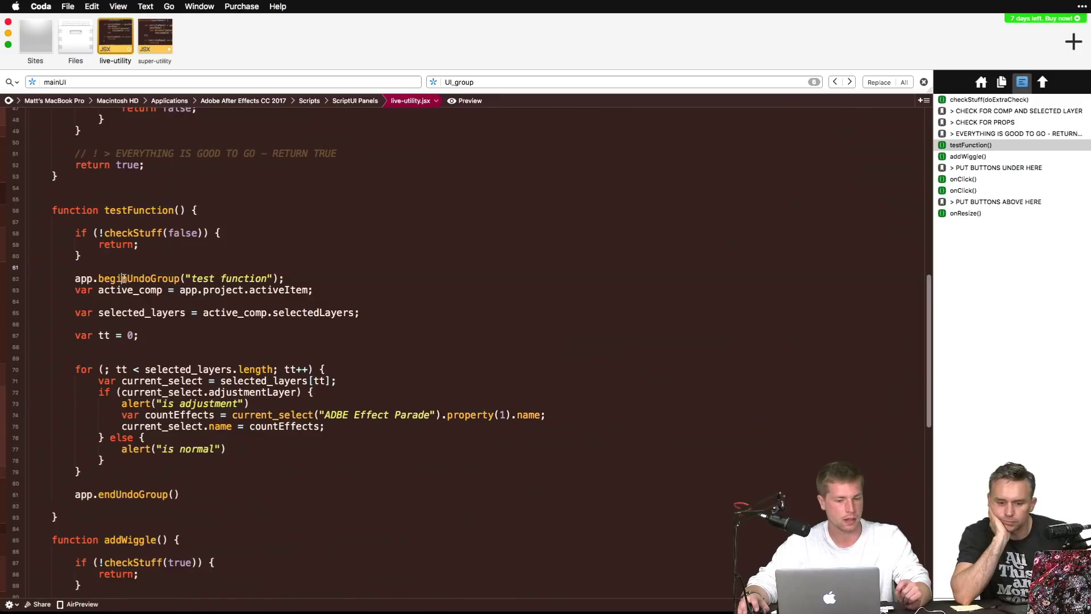
double_click(139, 494)
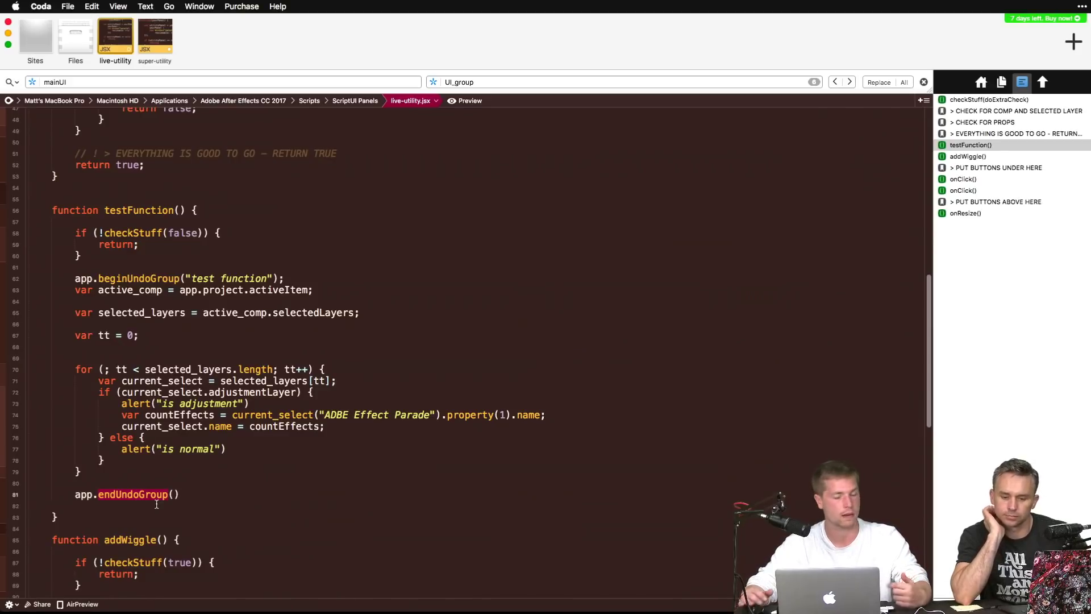
double_click(145, 289)
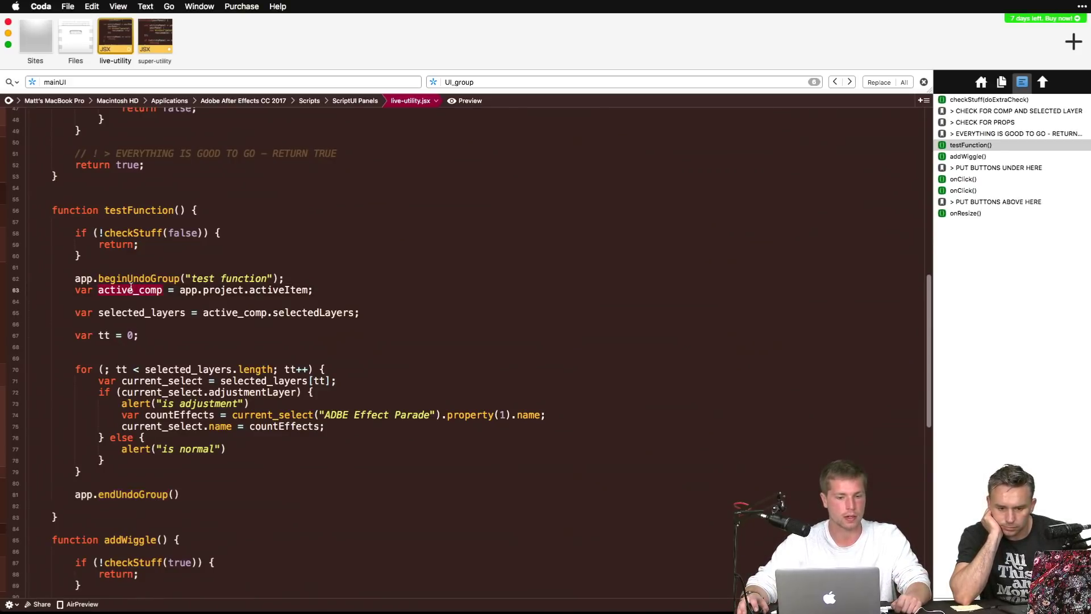
double_click(317, 314)
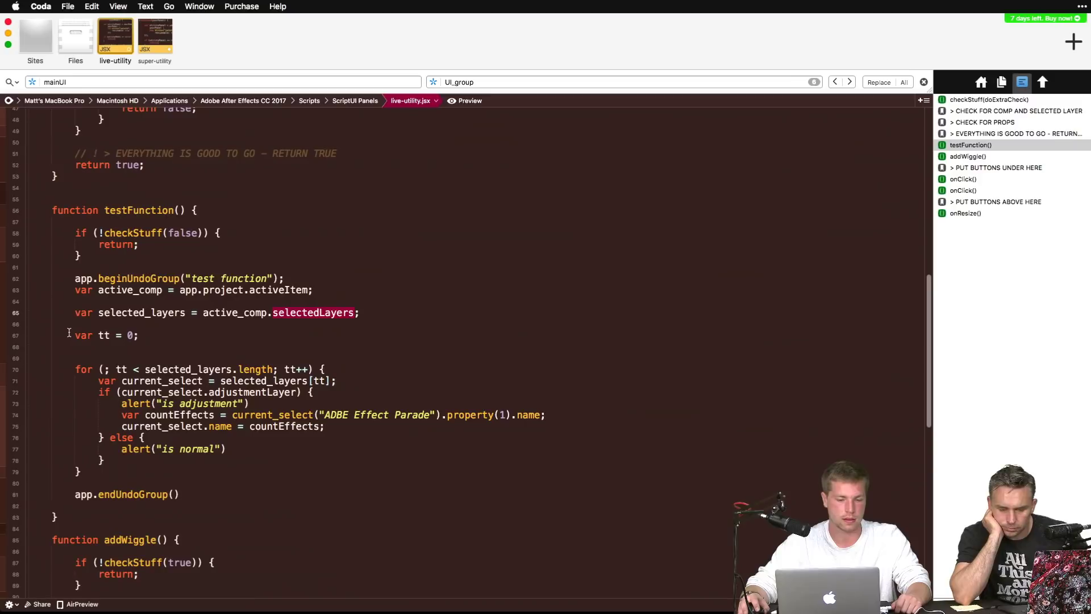
Step: Examine the for loop in testFunction(), including its adjustment layer check, "ADBE Effect Parade" lookup and layer renaming
drag(72, 370, 342, 374)
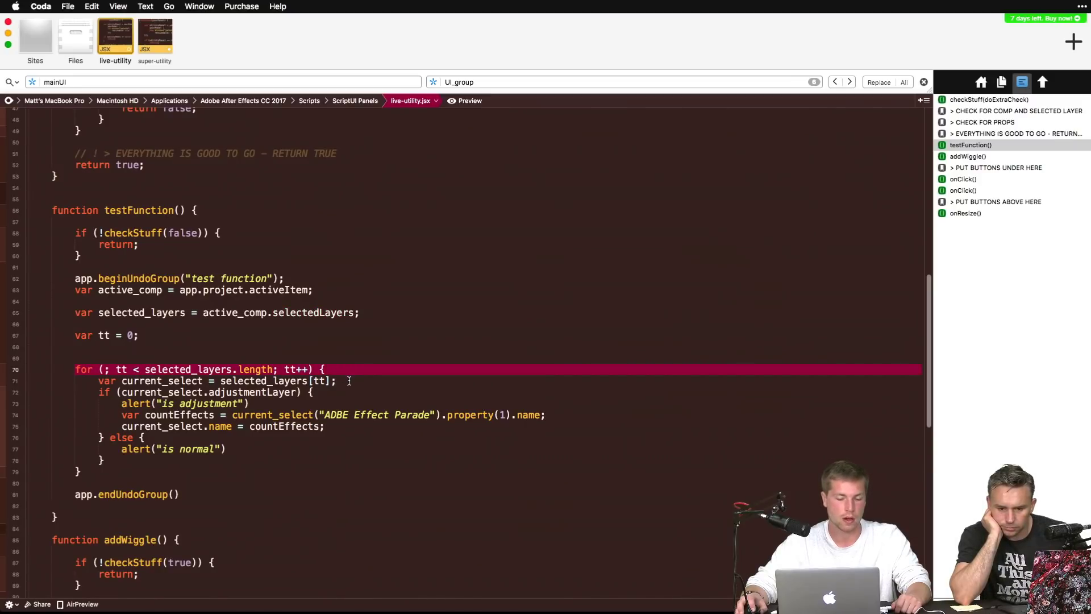
click(349, 381)
click(323, 392)
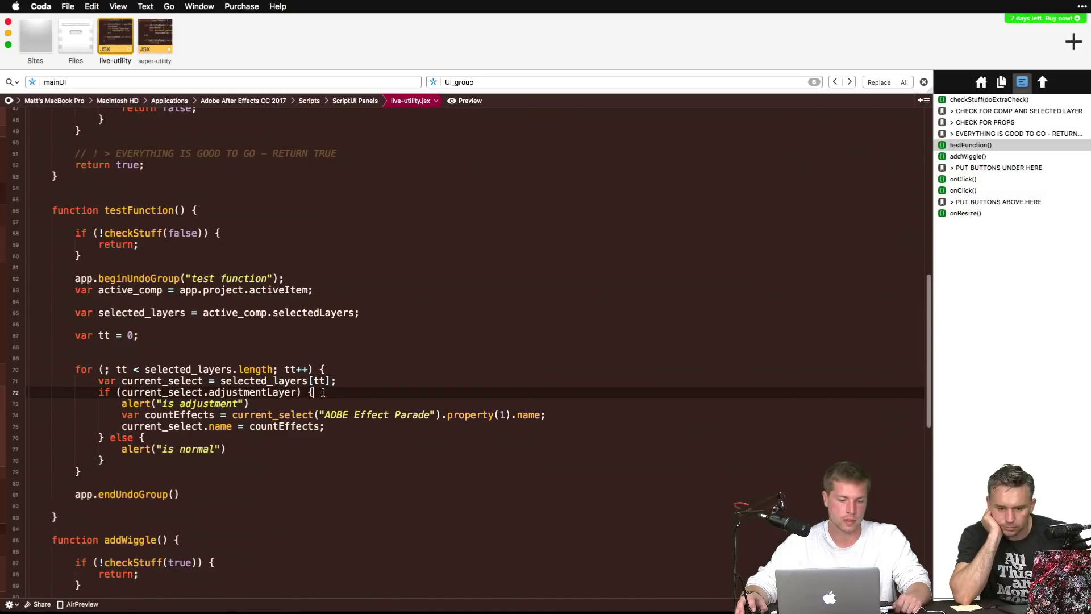
click(259, 404)
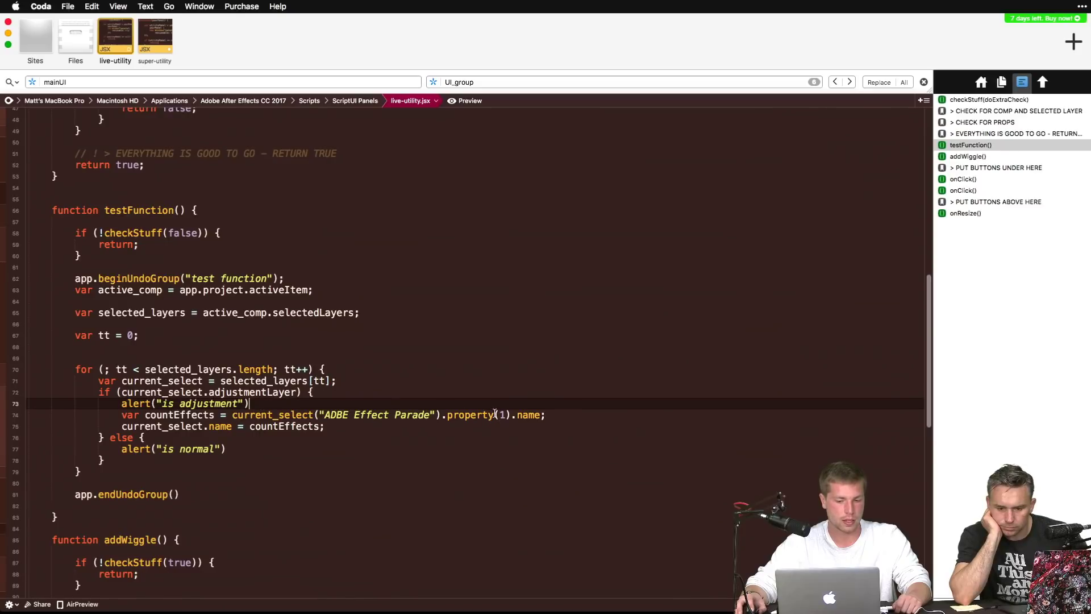
drag(324, 415, 430, 415)
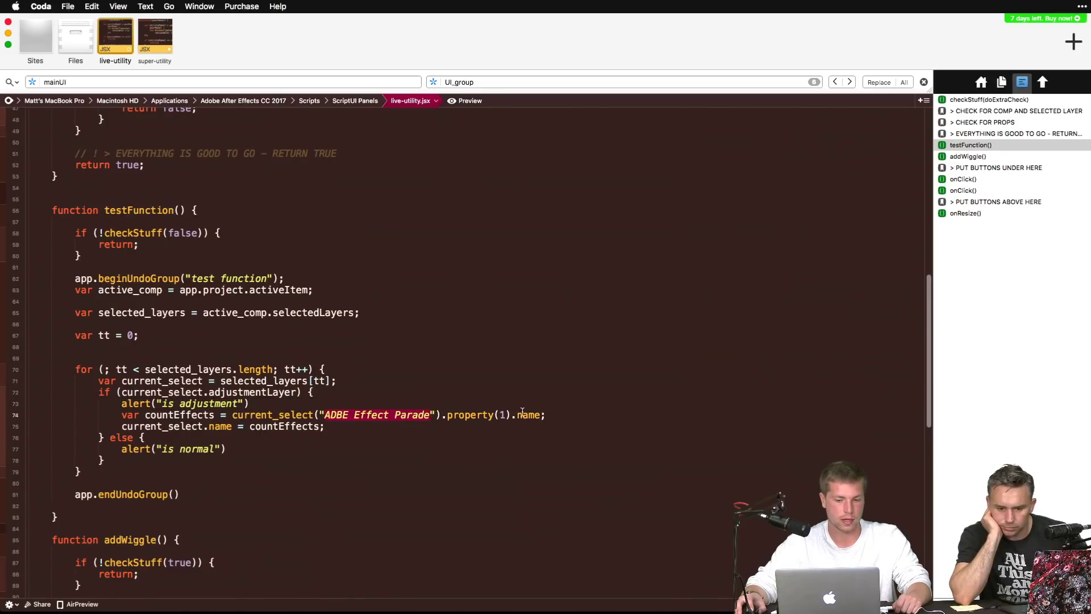
double_click(522, 415)
click(162, 426)
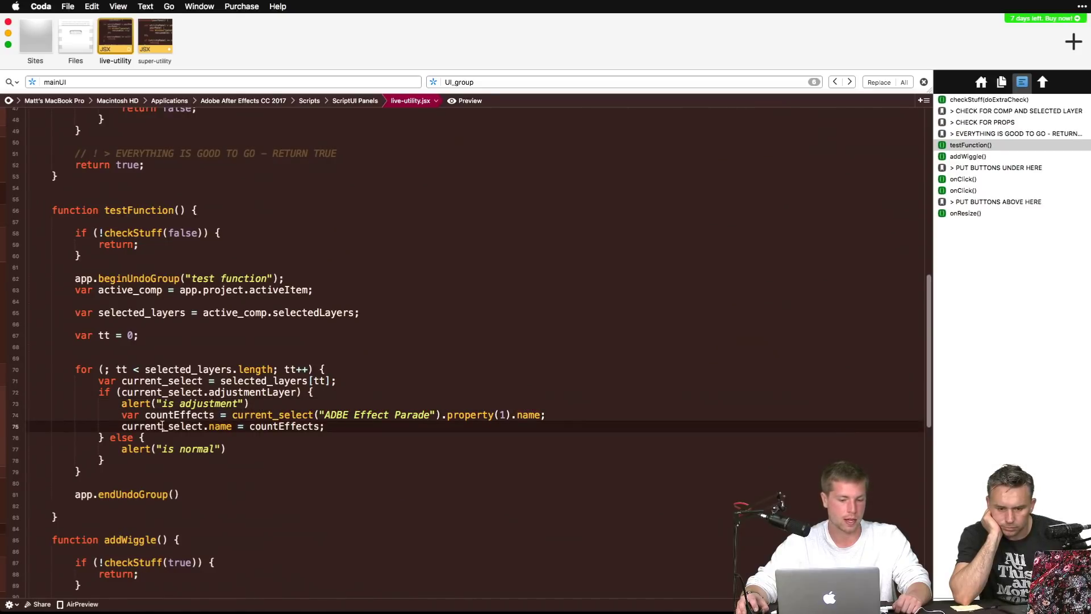
double_click(287, 426)
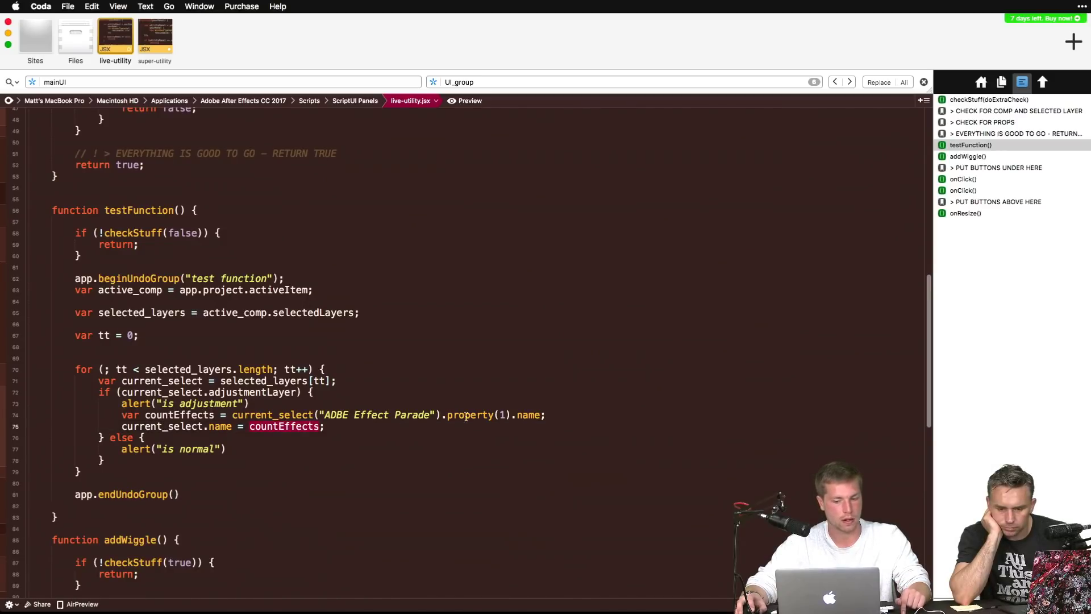
click(520, 415)
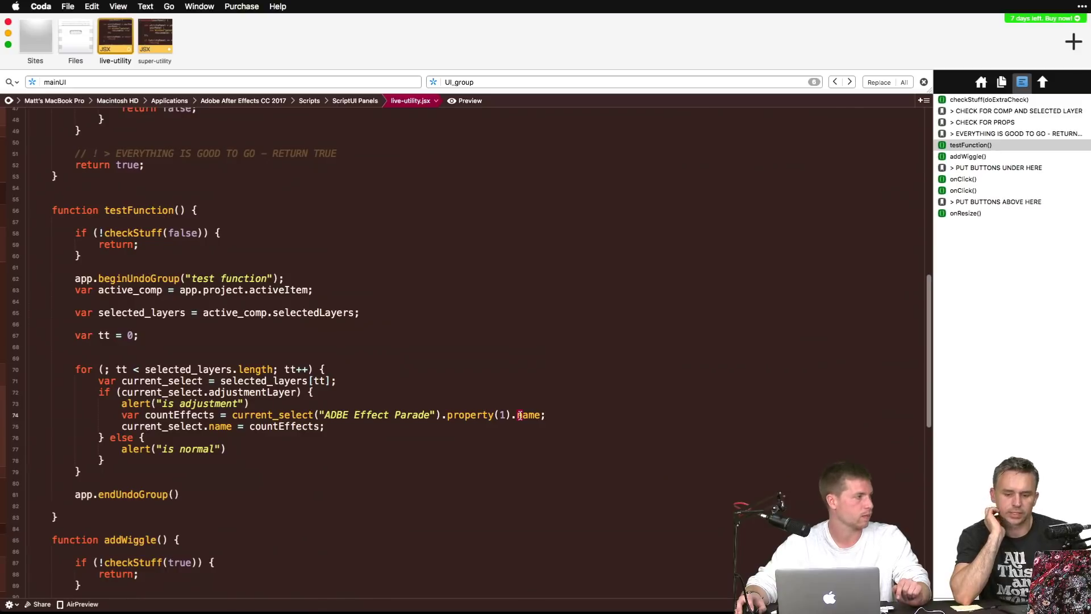
Step: Examine the addWiggle() function in live-utility, focusing on its loop over selected properties and the expression assignment
scroll(251, 443, down, 3)
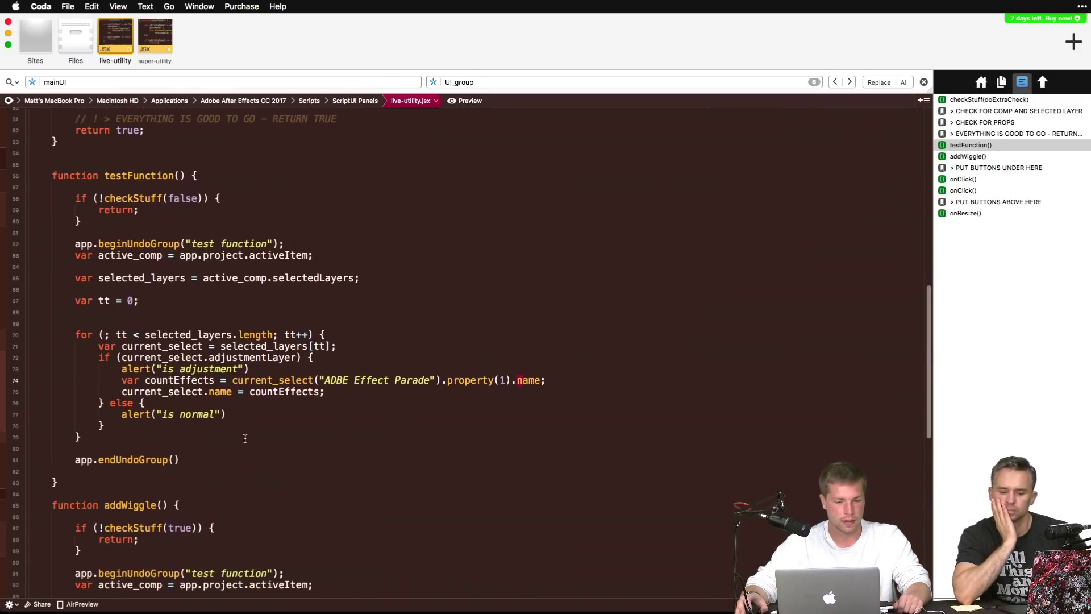
scroll(245, 439, down, 7)
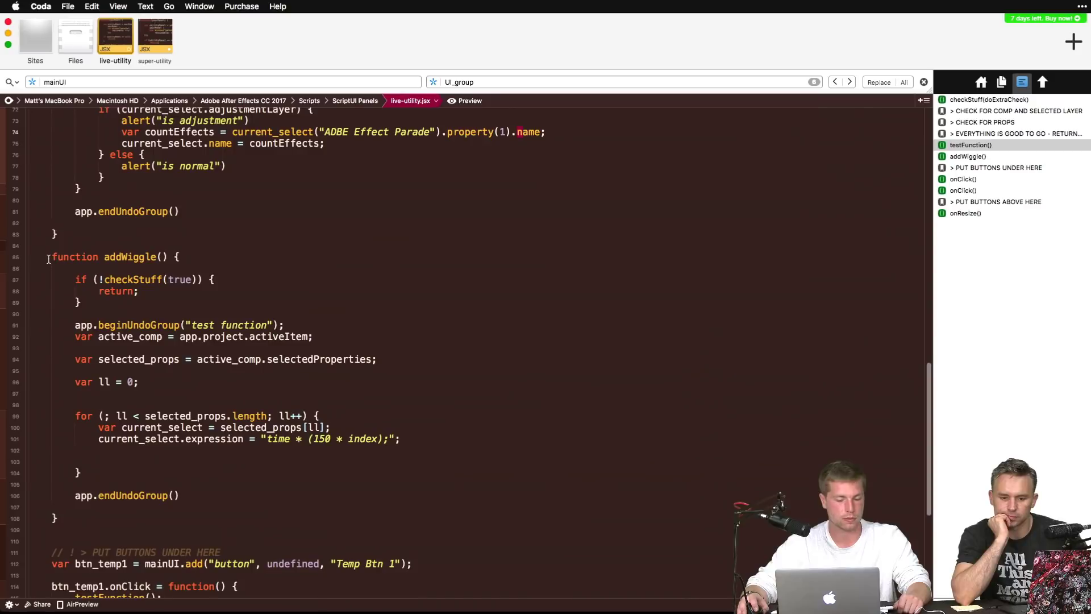
drag(48, 258, 187, 519)
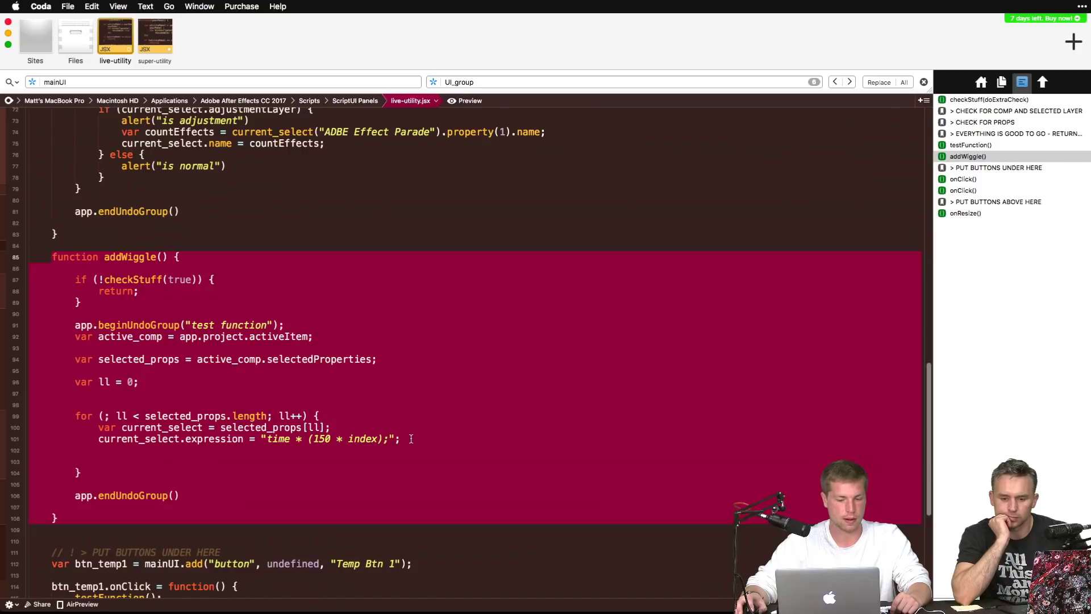
double_click(356, 439)
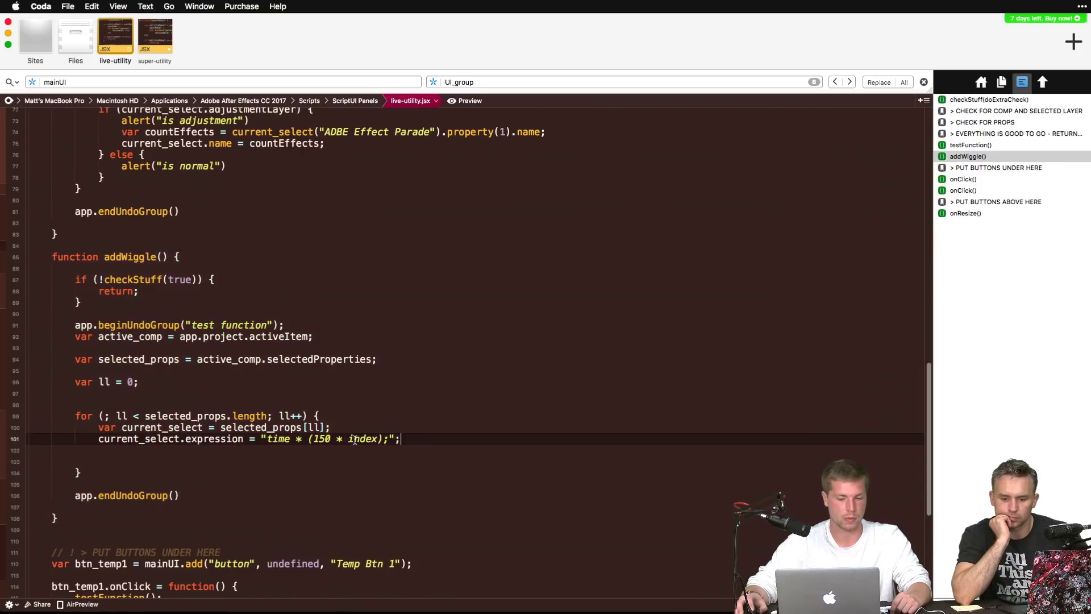
click(275, 438)
click(432, 424)
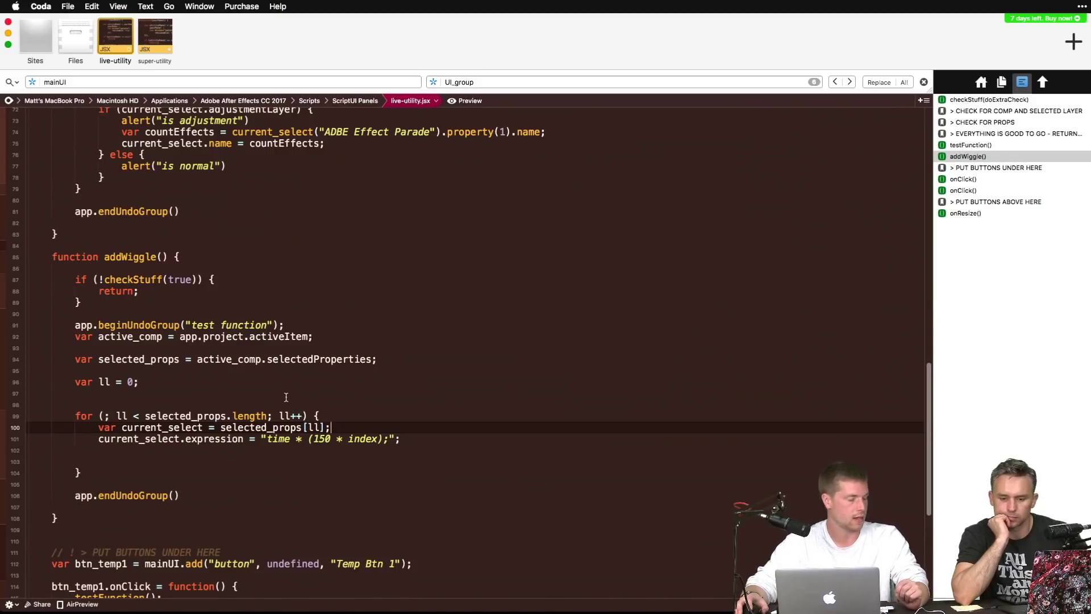
Step: Review checkStuff() and its call in addWiggle(), along with the two temp buttons' onClick handlers in live-utility
scroll(286, 397, up, 10)
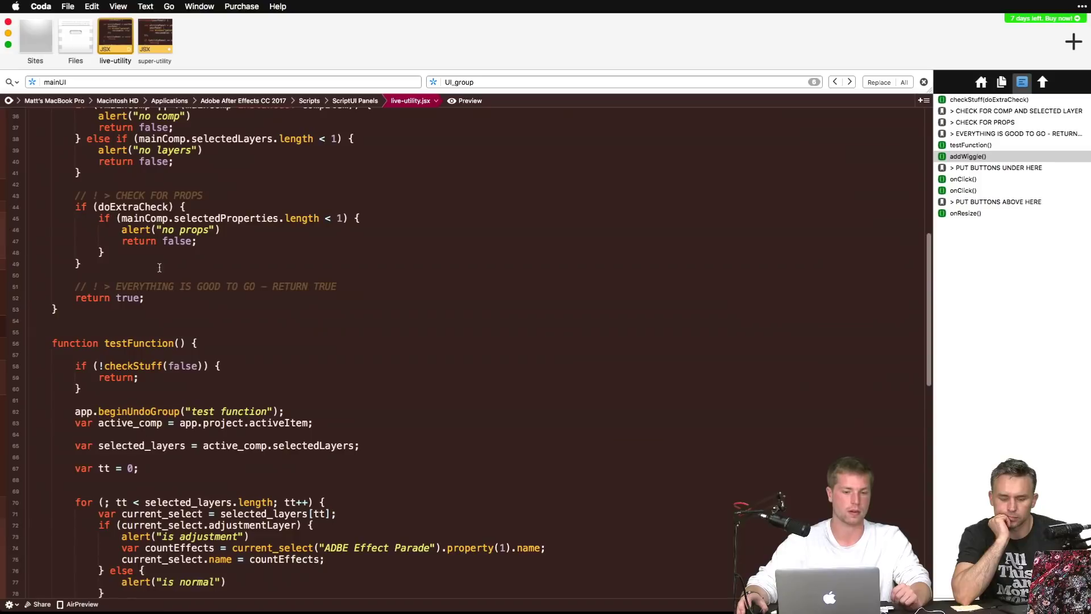
scroll(159, 267, up, 5)
drag(51, 262, 168, 544)
scroll(114, 330, down, 11)
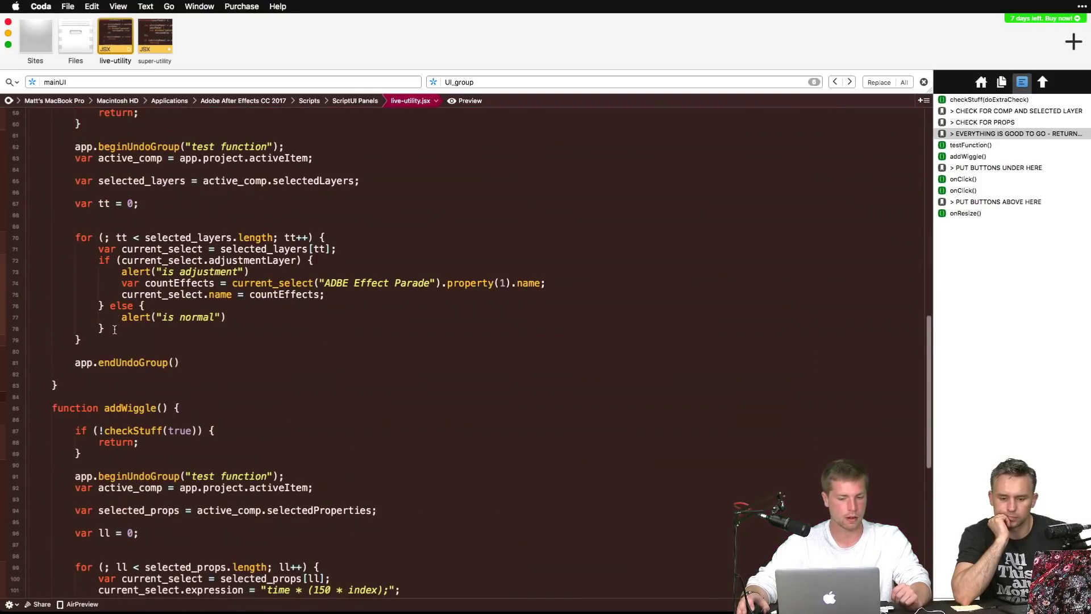
scroll(114, 330, down, 4)
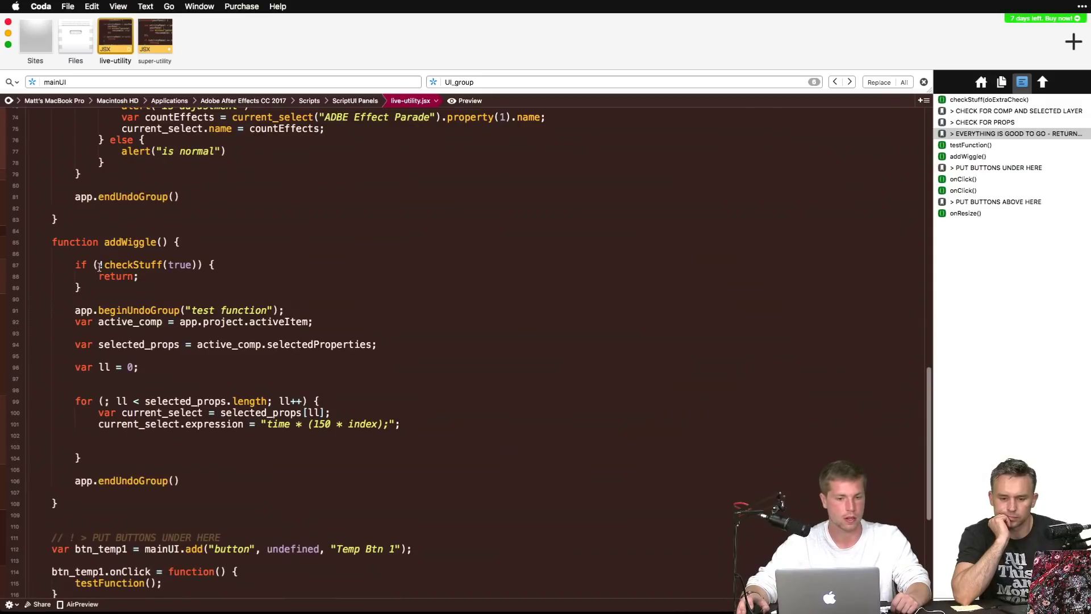
click(149, 250)
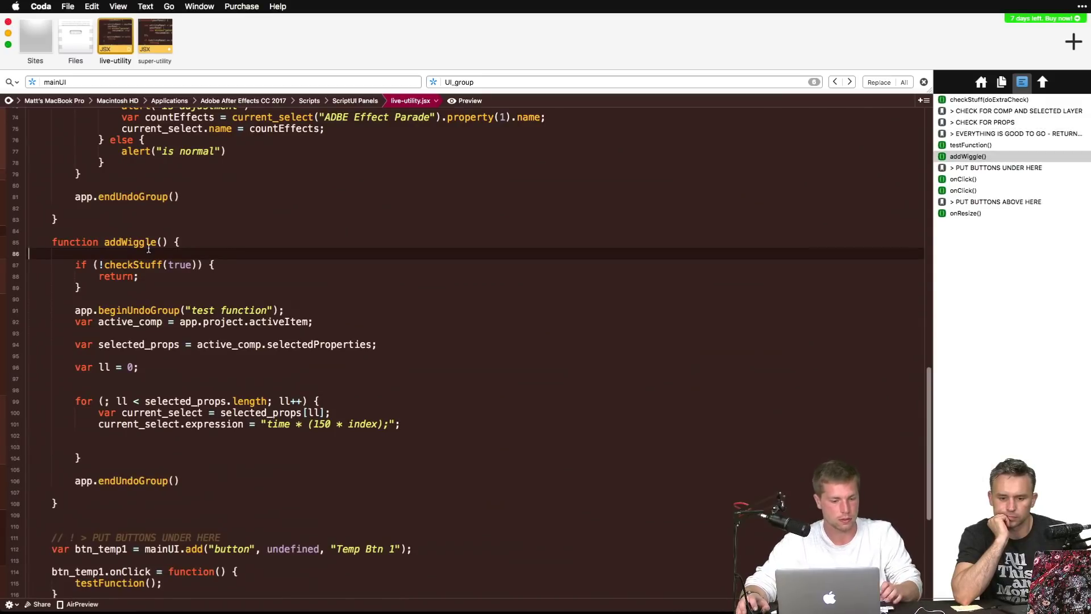
scroll(108, 484, down, 1)
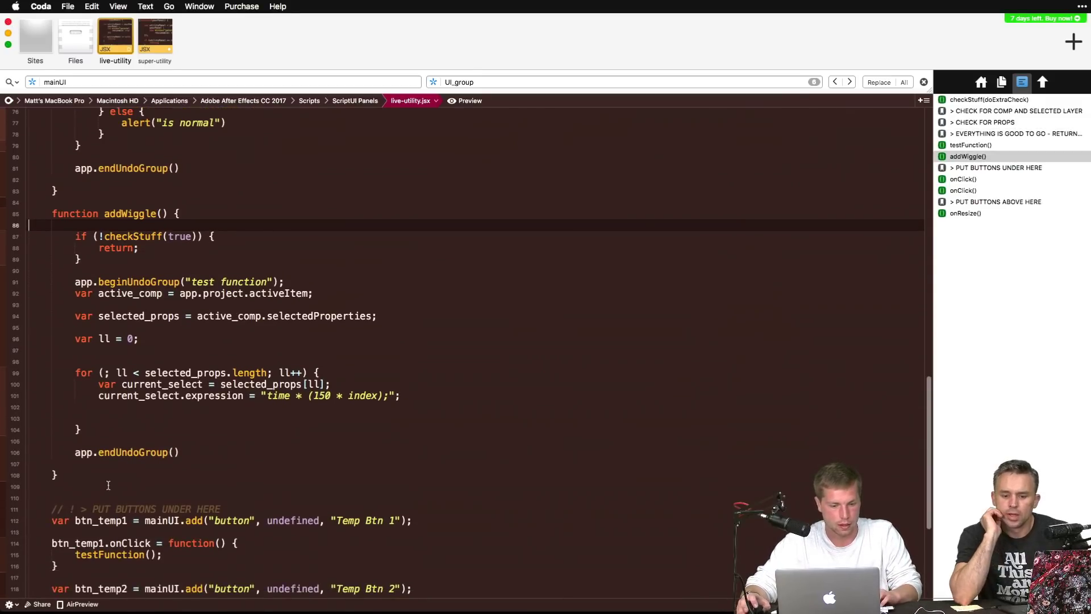
scroll(108, 485, down, 3)
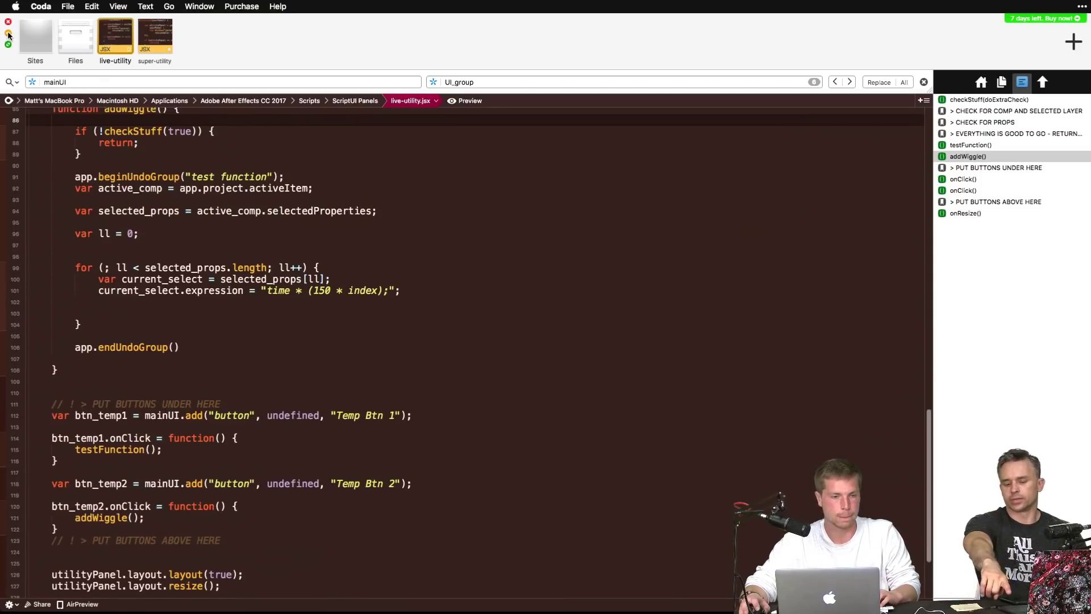
click(229, 346)
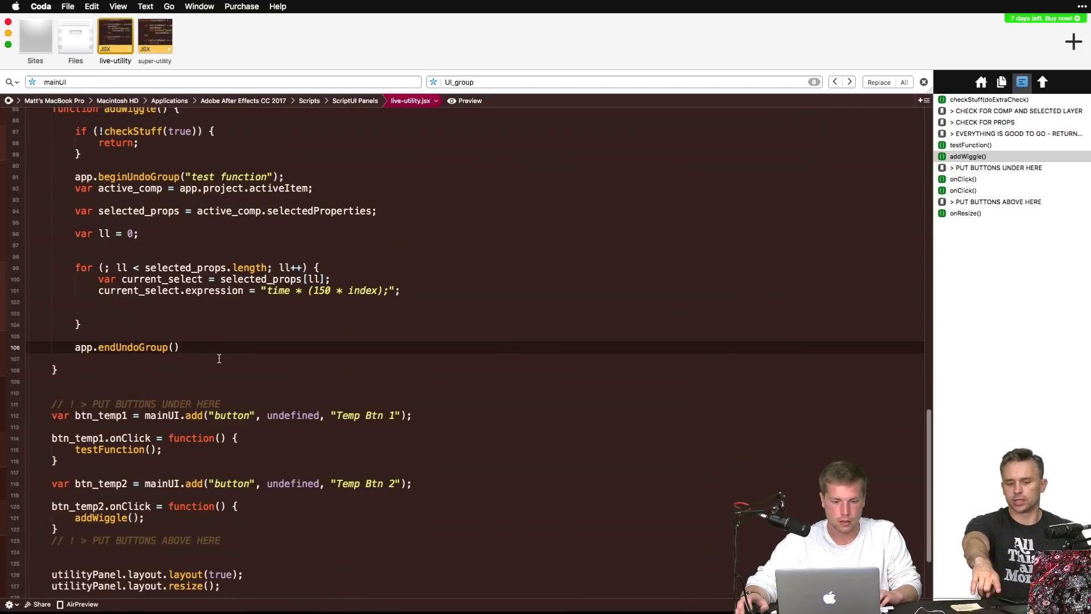
scroll(219, 358, down, 3)
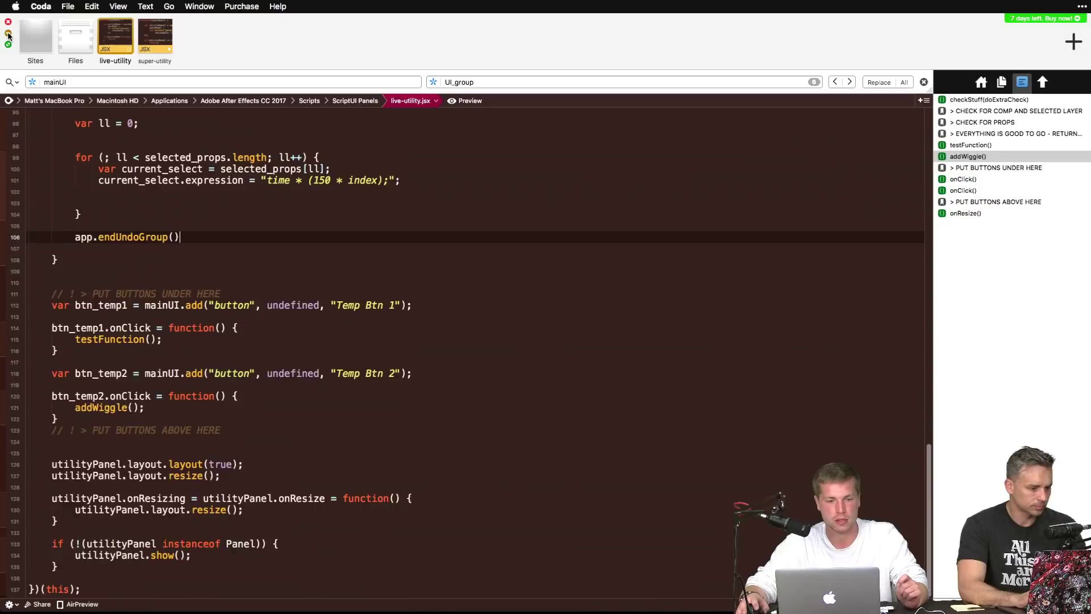
Step: Switch to After Effects and close the super-utility panel
click(8, 34)
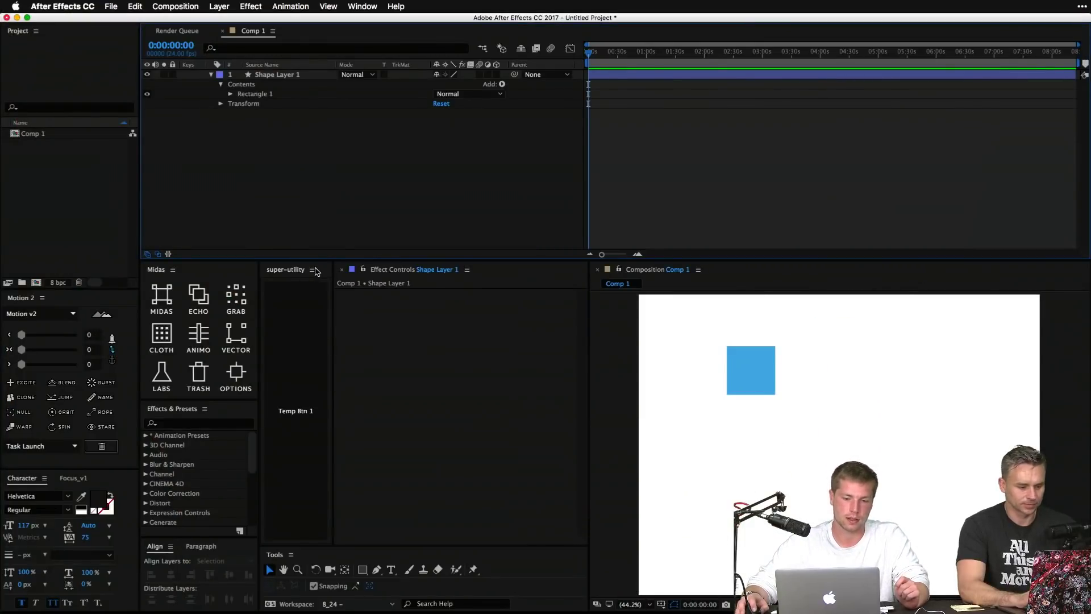
click(314, 270)
click(330, 279)
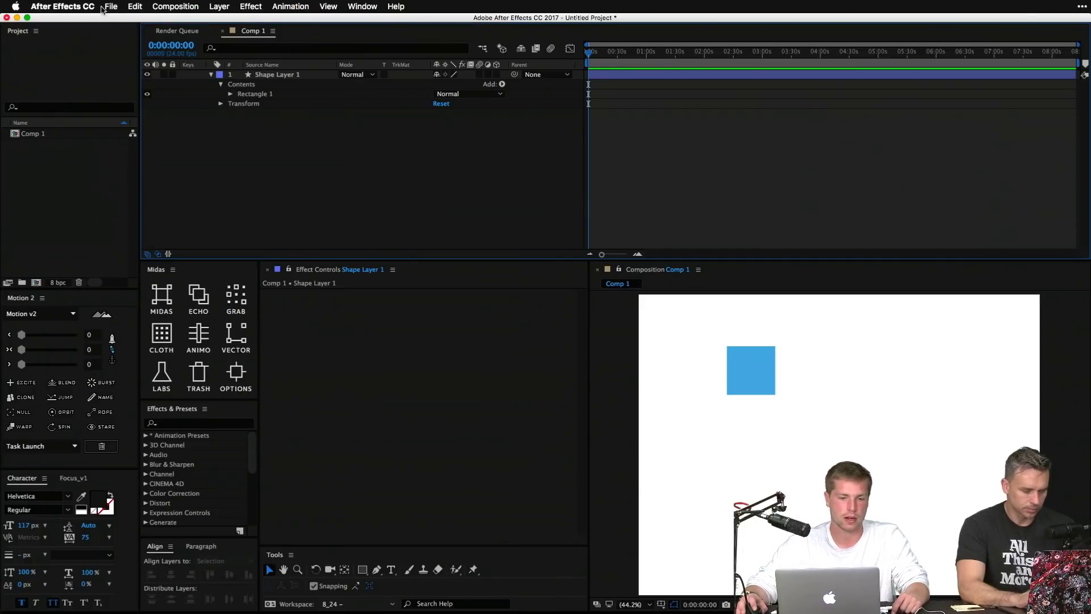
Step: Open the recent project 8_22 - adobe.aep past its missing-effects warning, and close the super-utility panel
click(112, 6)
mouse_move(146, 53)
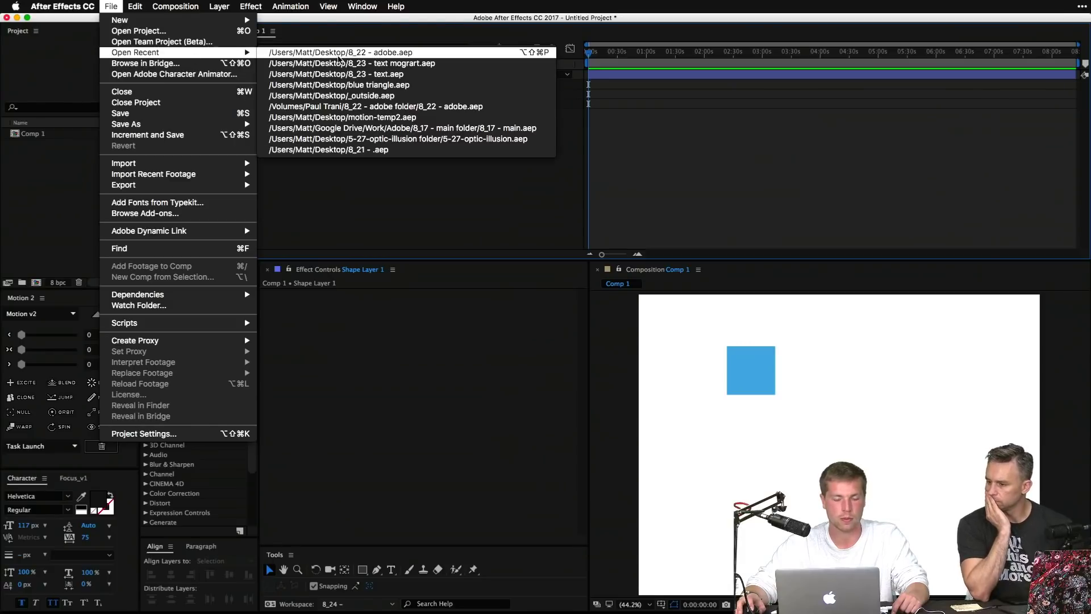
click(341, 58)
click(526, 334)
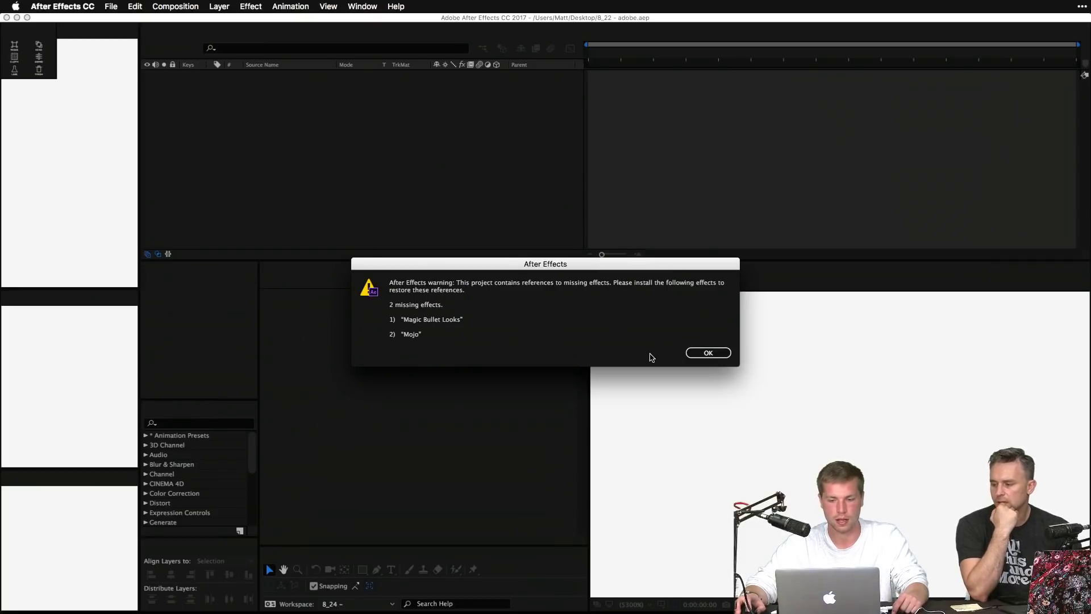
click(698, 354)
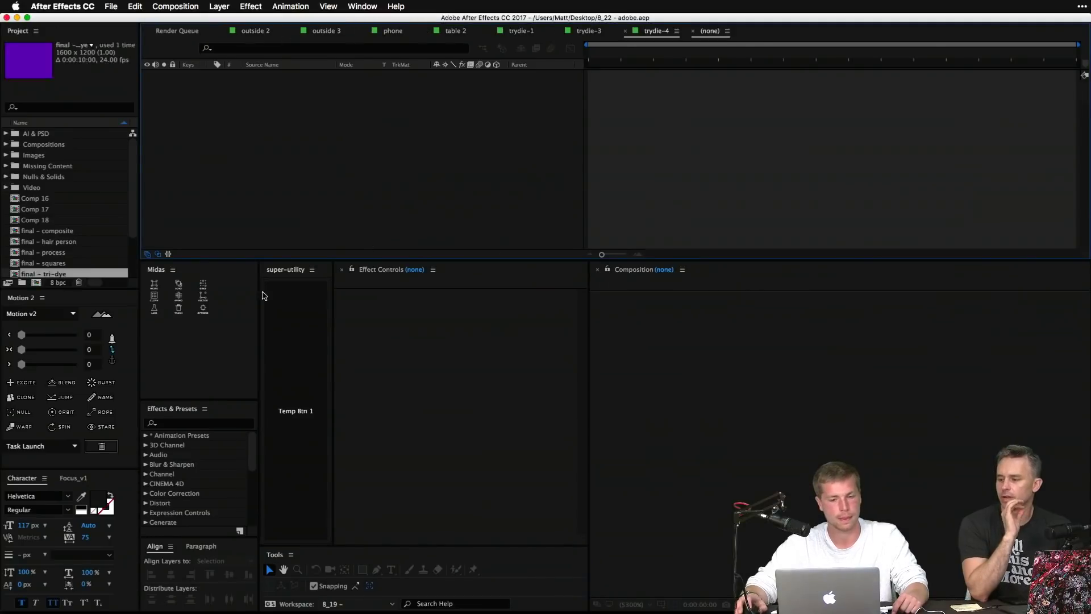
click(363, 152)
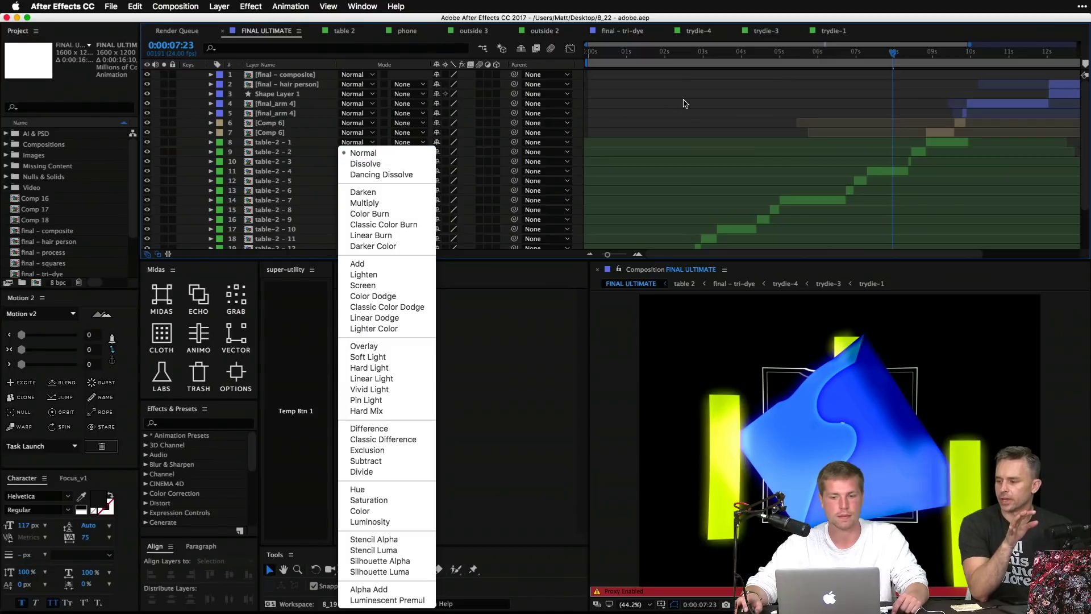
click(363, 153)
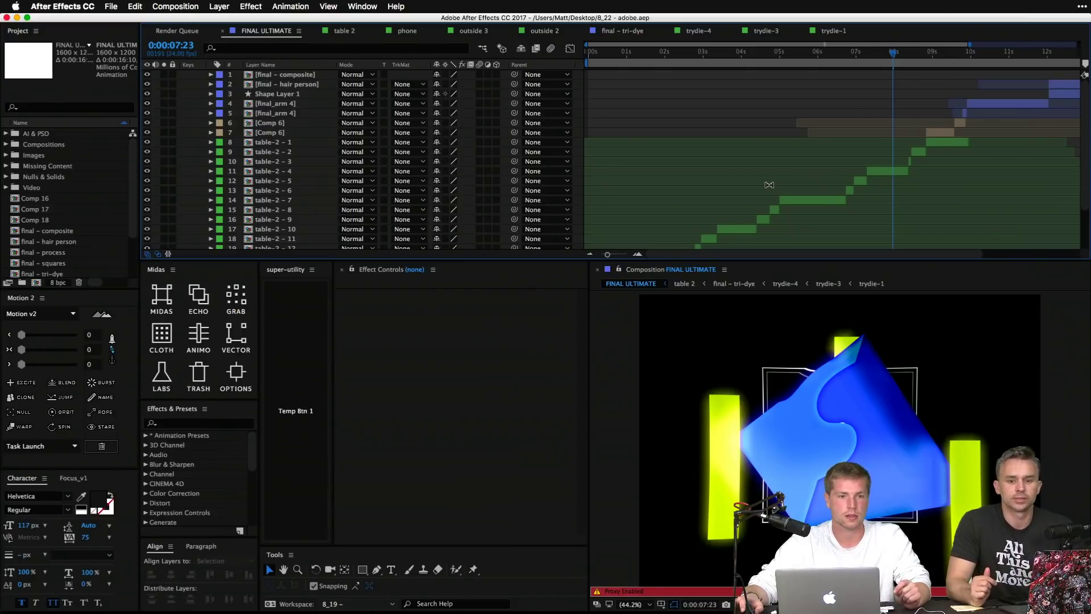
click(312, 270)
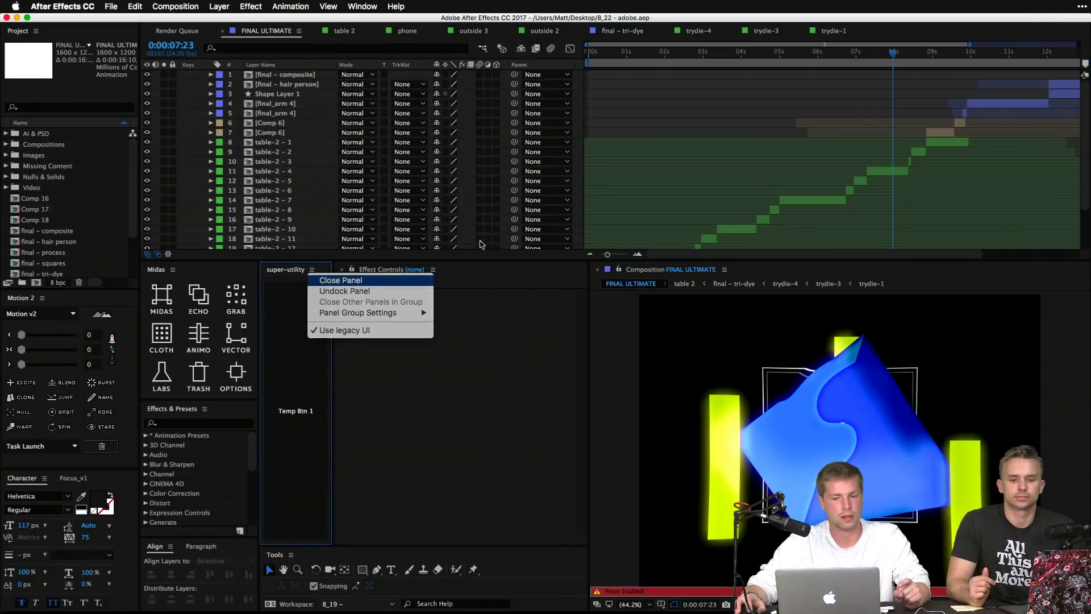
click(341, 280)
Step: Examine the FINAL ULTIMATE composition's animation at frames between 0:00:05:17 and 0:00:06:08, along with its staggered table-2 layers
click(817, 56)
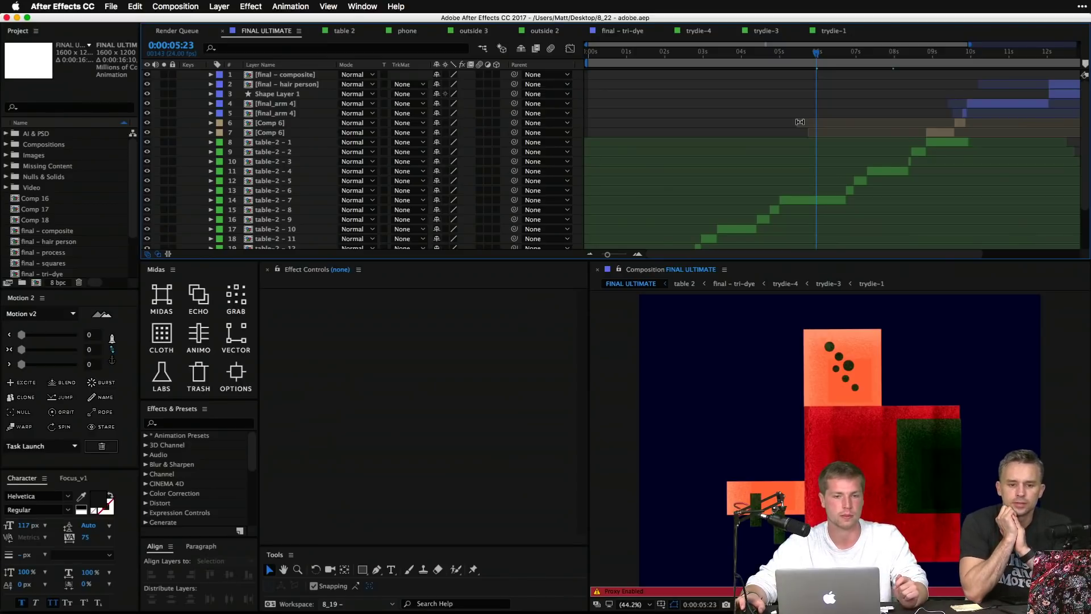
click(780, 142)
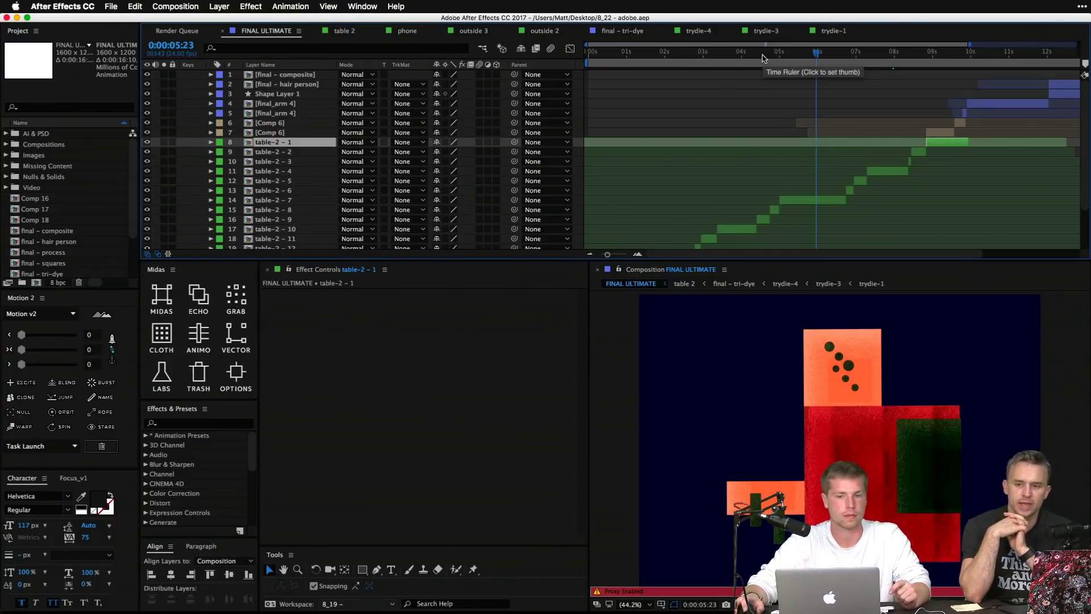
click(806, 56)
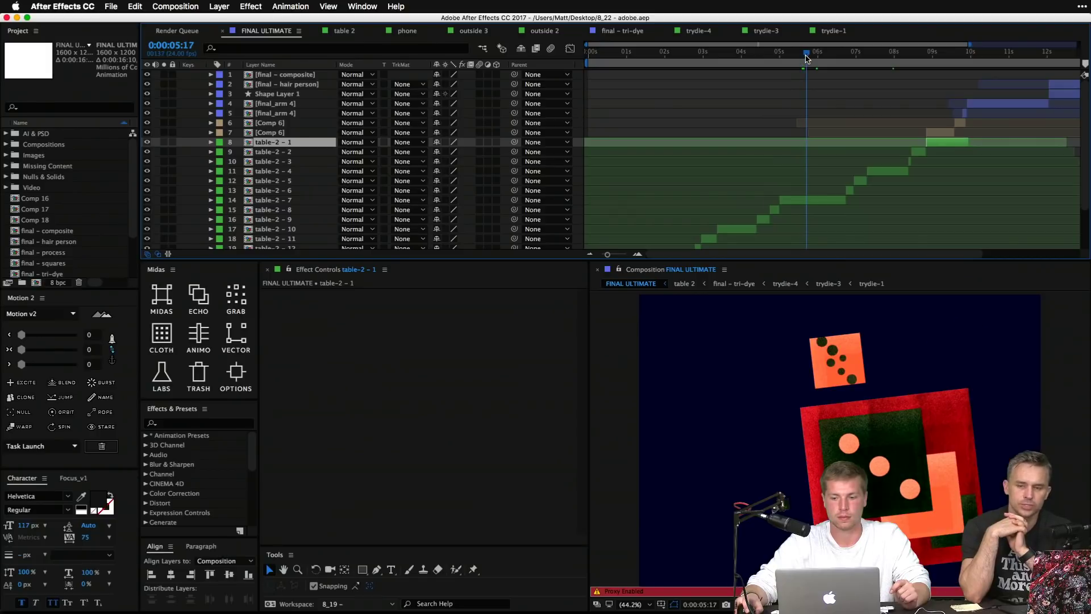
drag(807, 56, 831, 61)
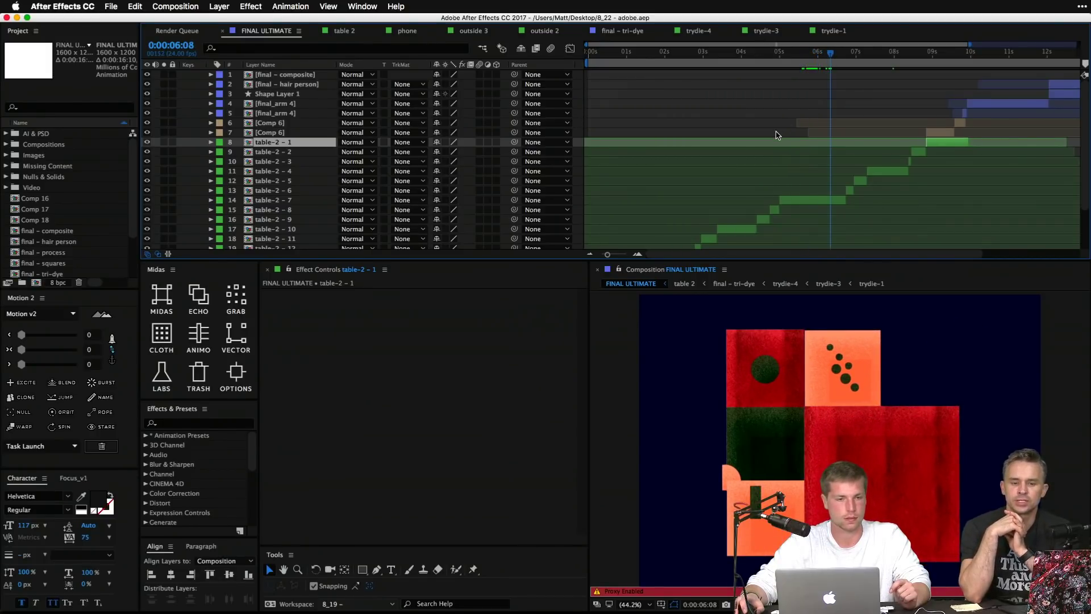
scroll(777, 132, down, 3)
scroll(778, 124, down, 1)
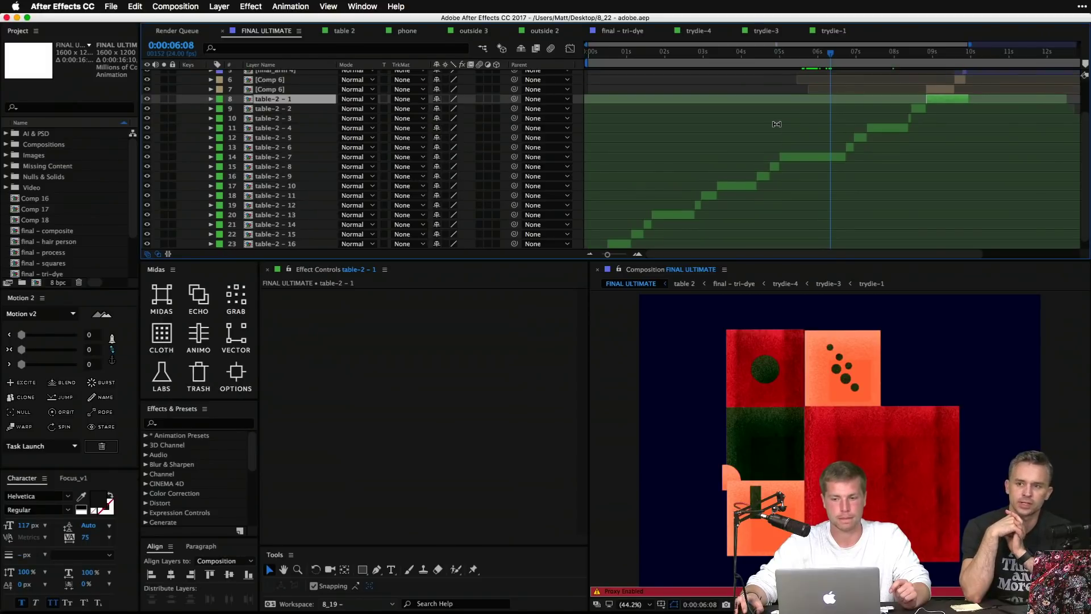
scroll(779, 117, up, 4)
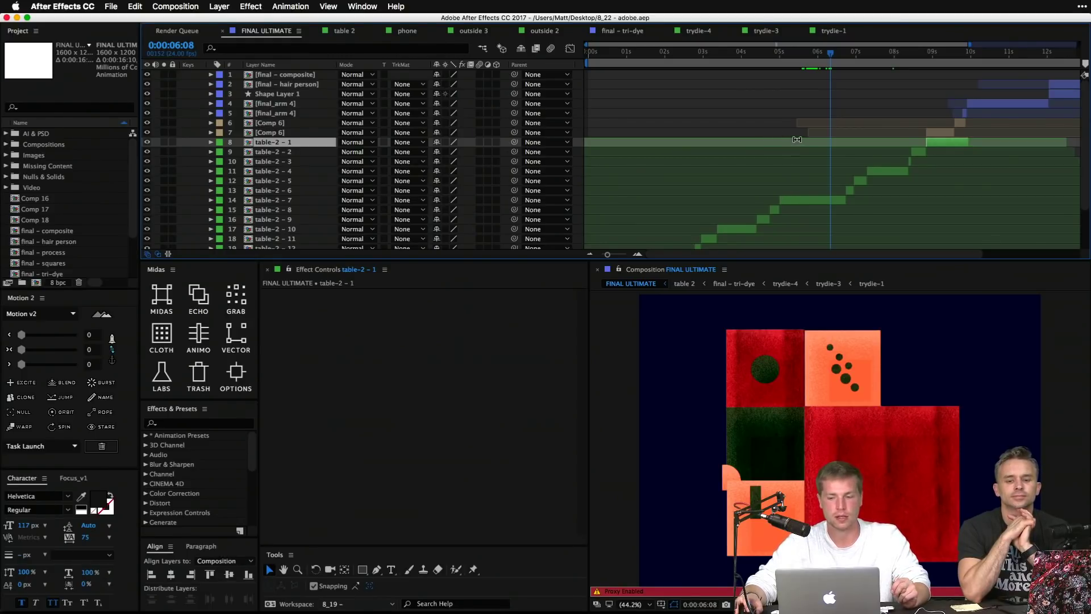
click(812, 56)
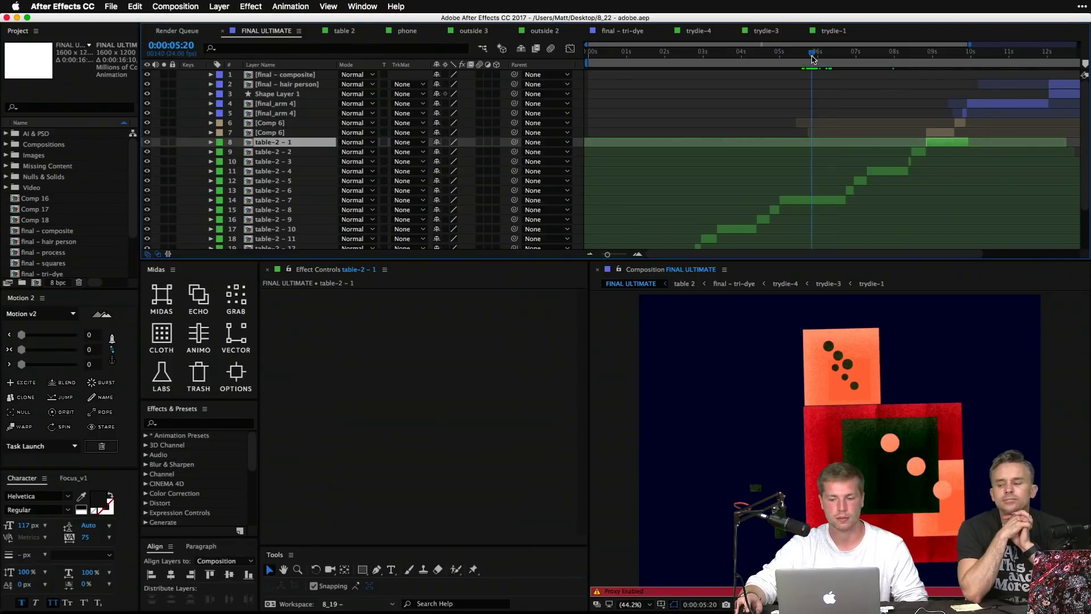
click(754, 106)
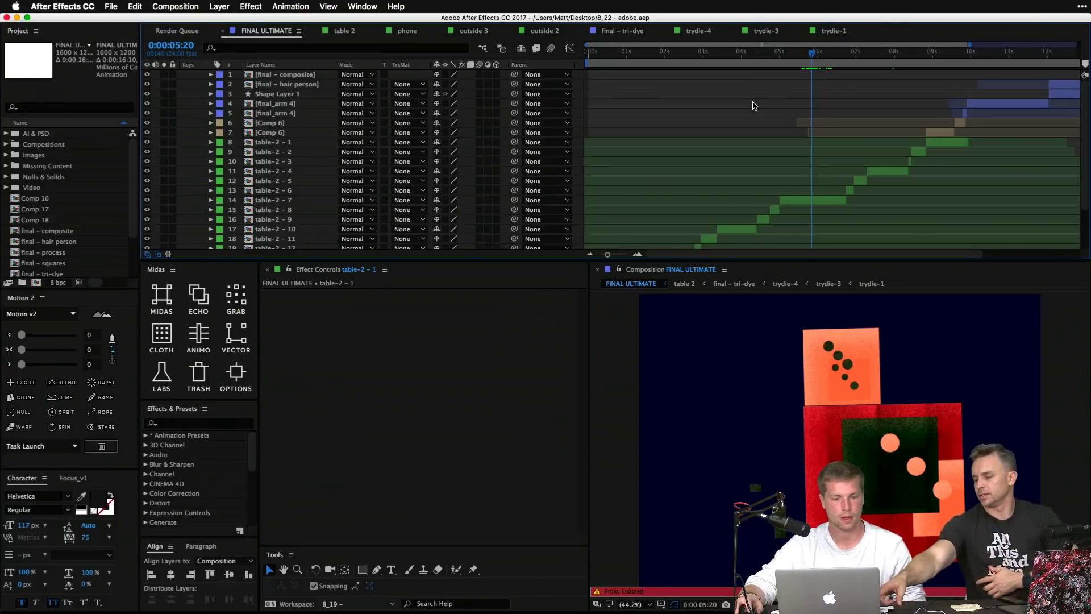
Step: Look over the Motion 2 and Midas script panels, including the credits page reached from the Midas options
click(214, 270)
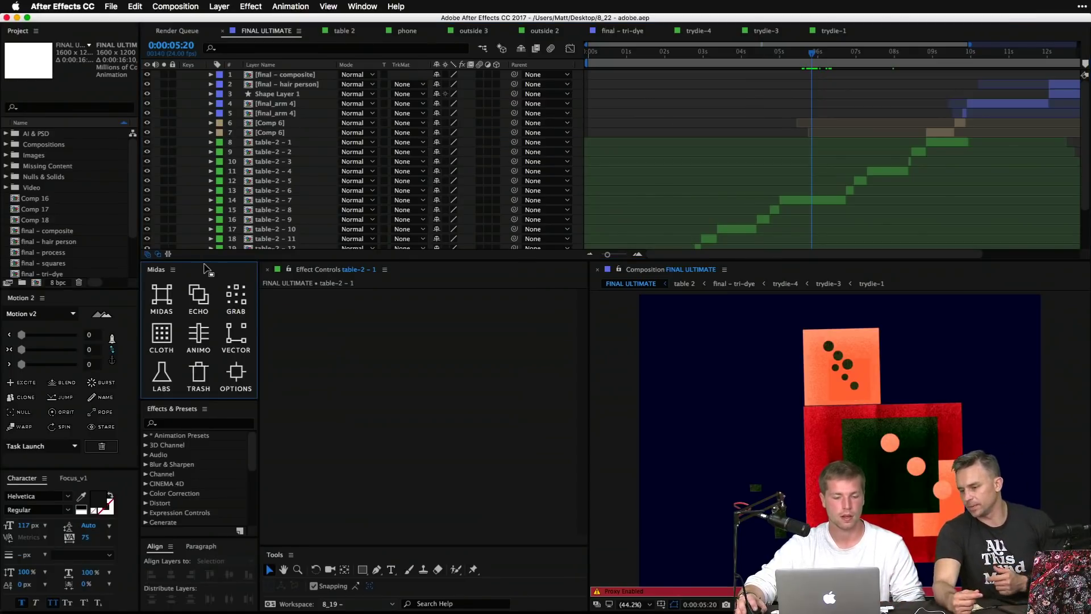
click(100, 300)
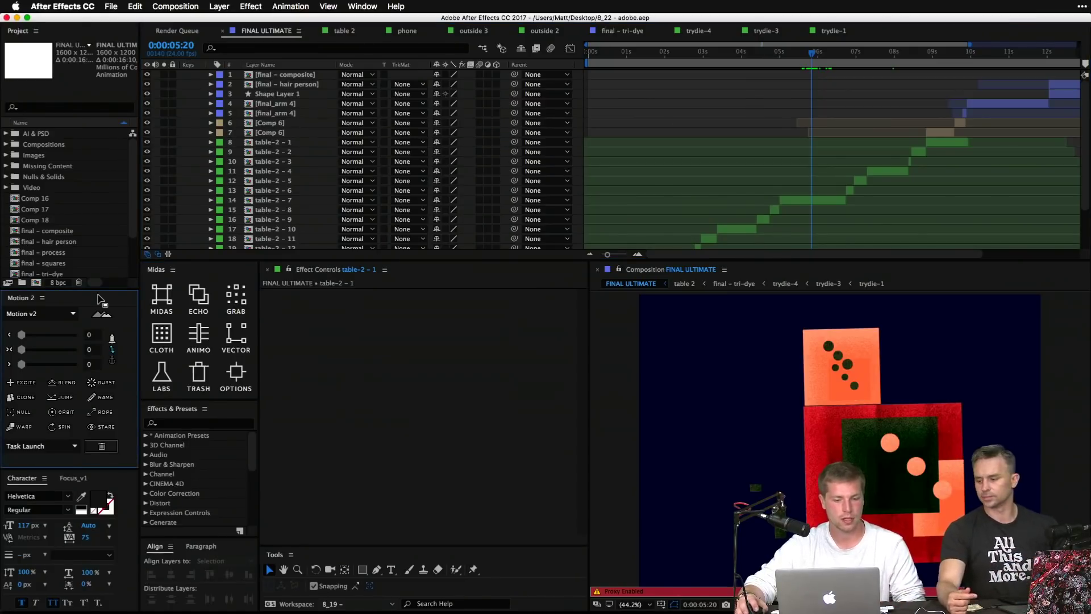
click(227, 274)
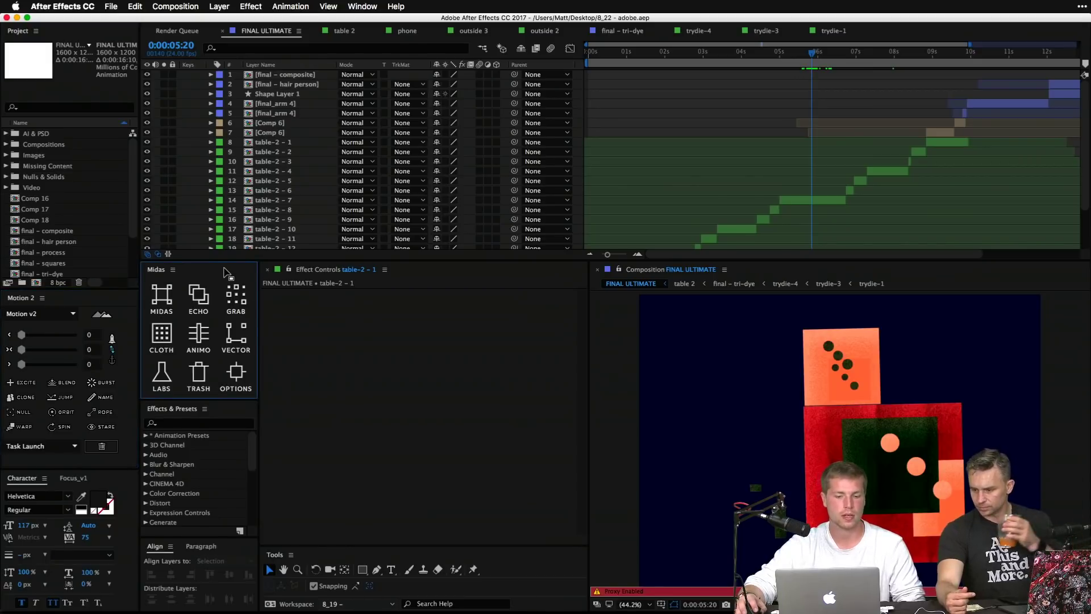
click(240, 374)
click(211, 298)
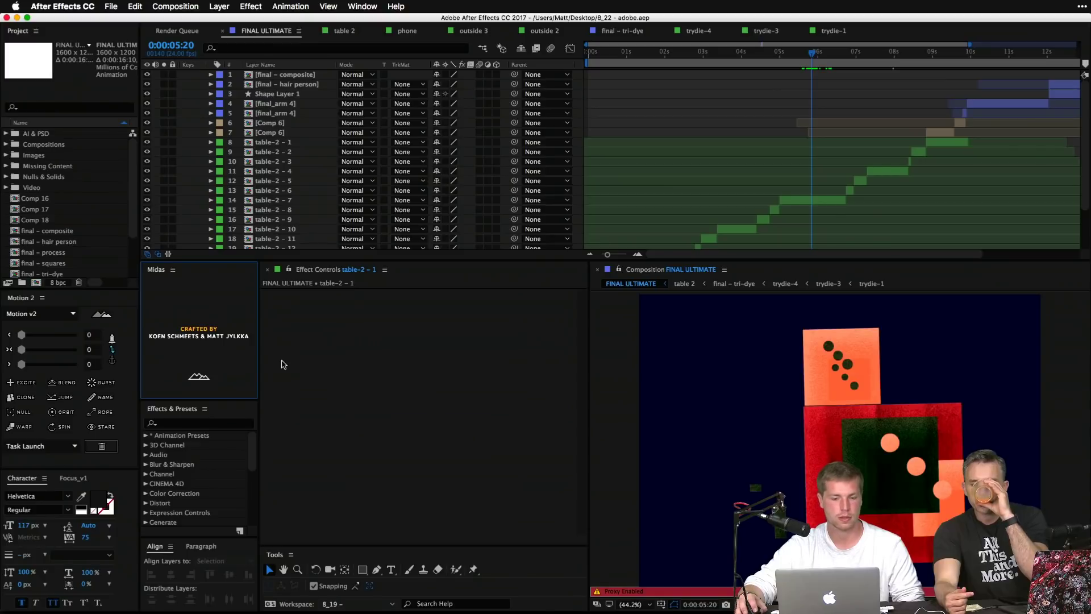
click(228, 358)
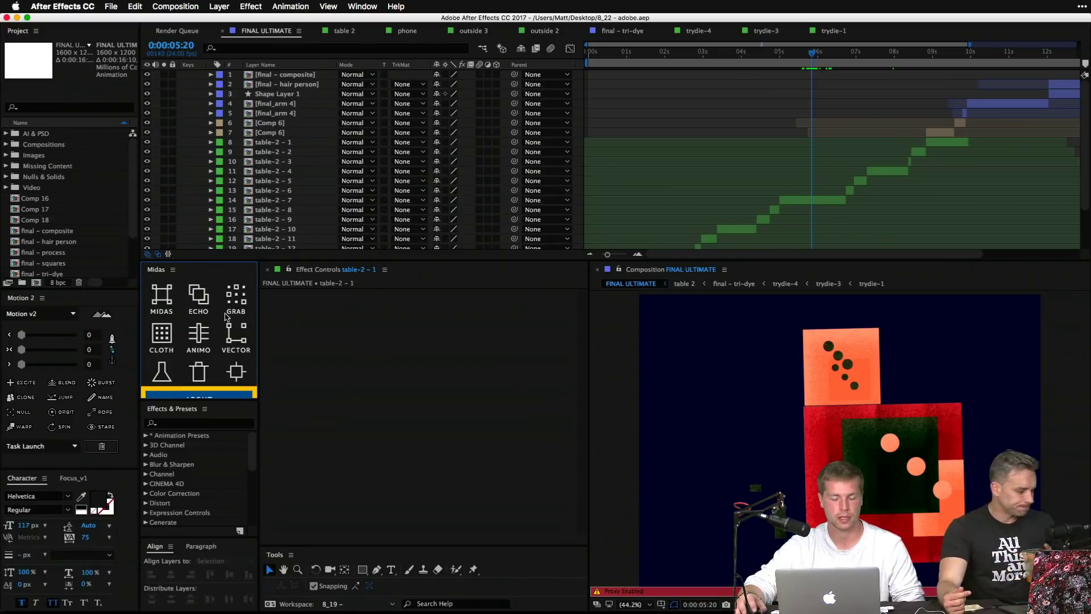
click(350, 346)
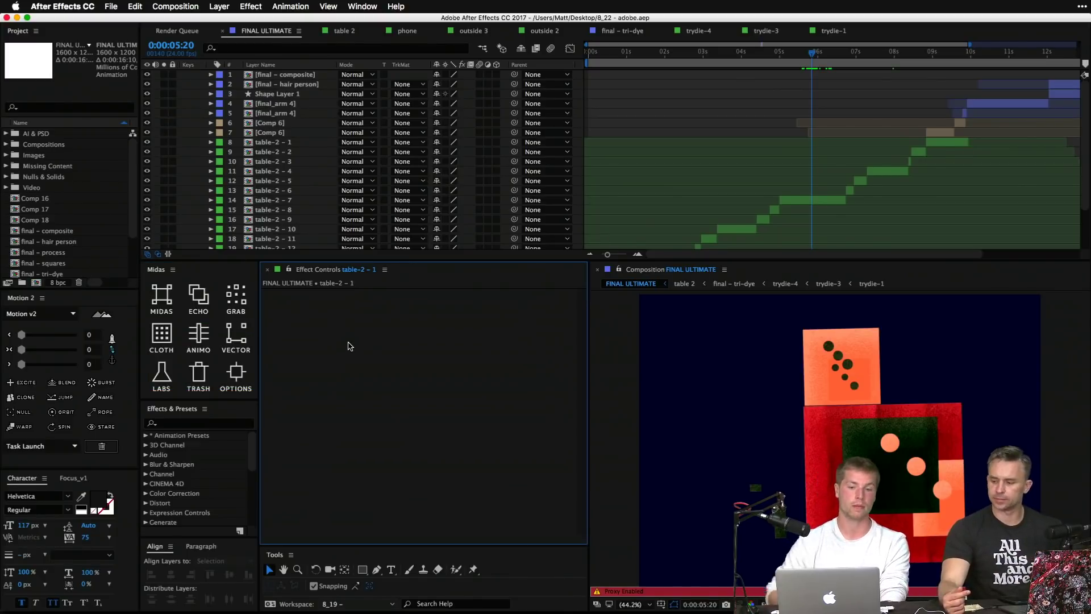
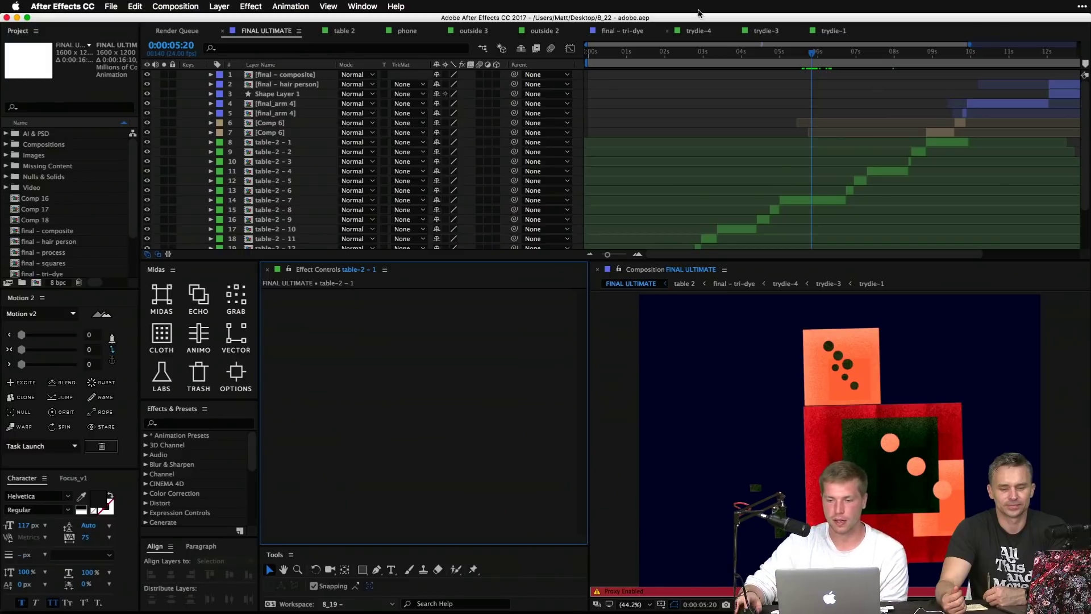
Step: Play a preview of the FINAL ULTIMATE composition, and start a new empty project
key(space)
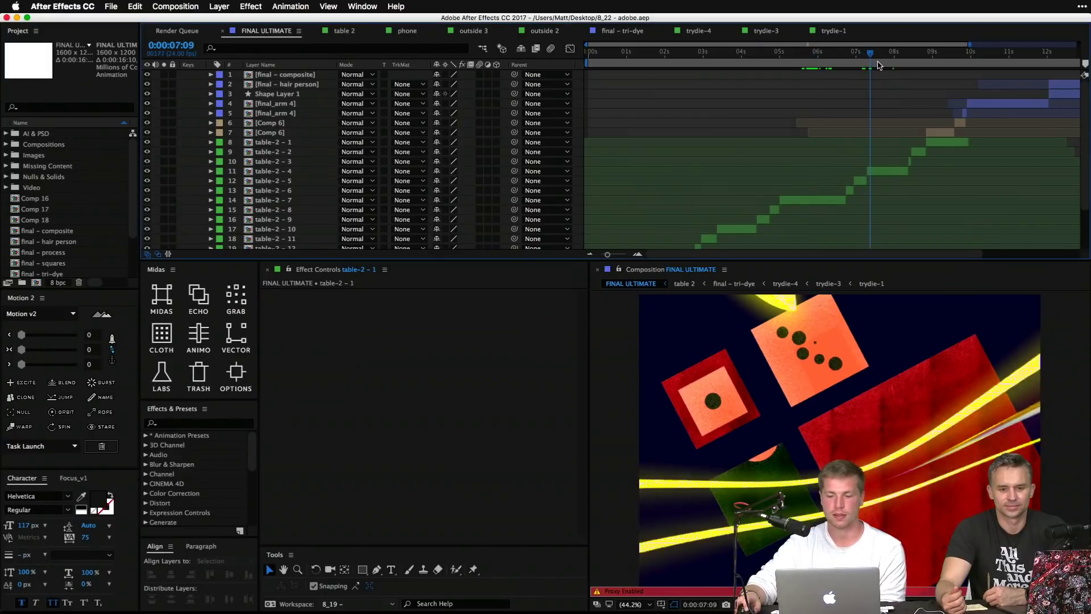
key(space)
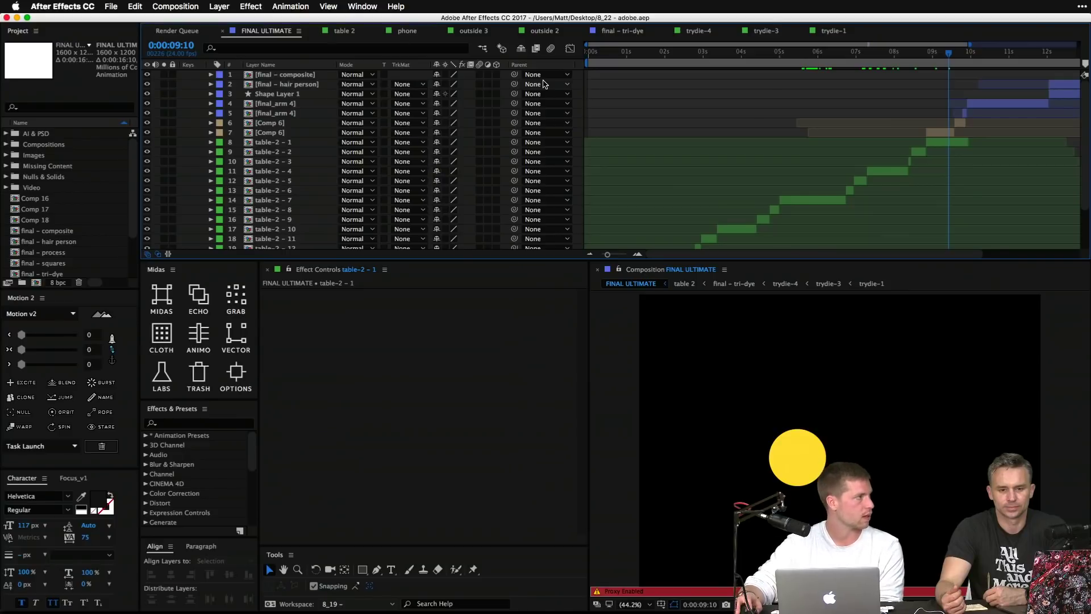
click(112, 6)
mouse_move(122, 20)
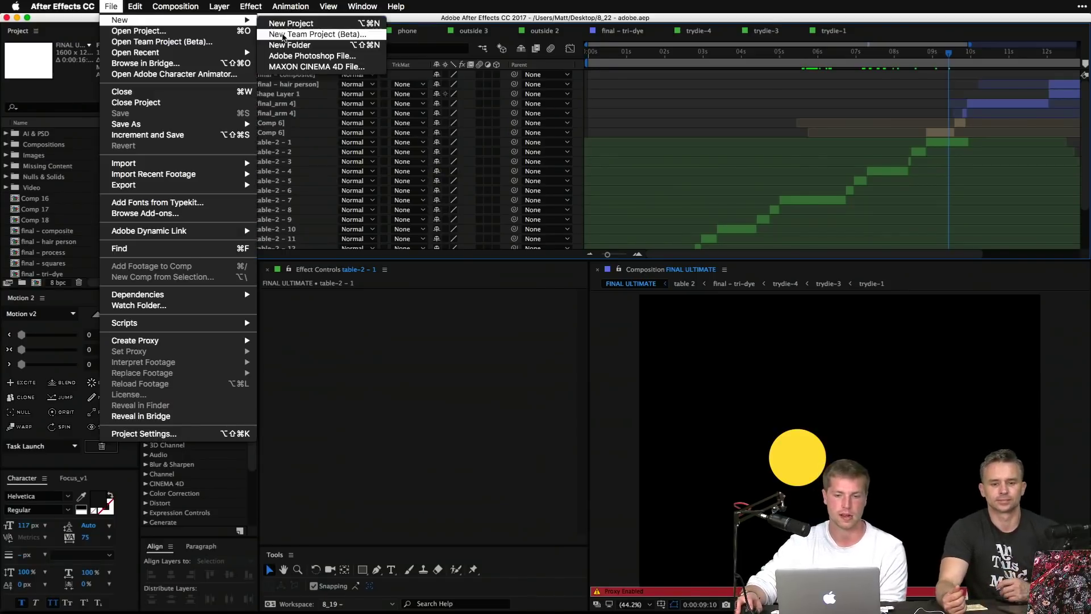
click(290, 23)
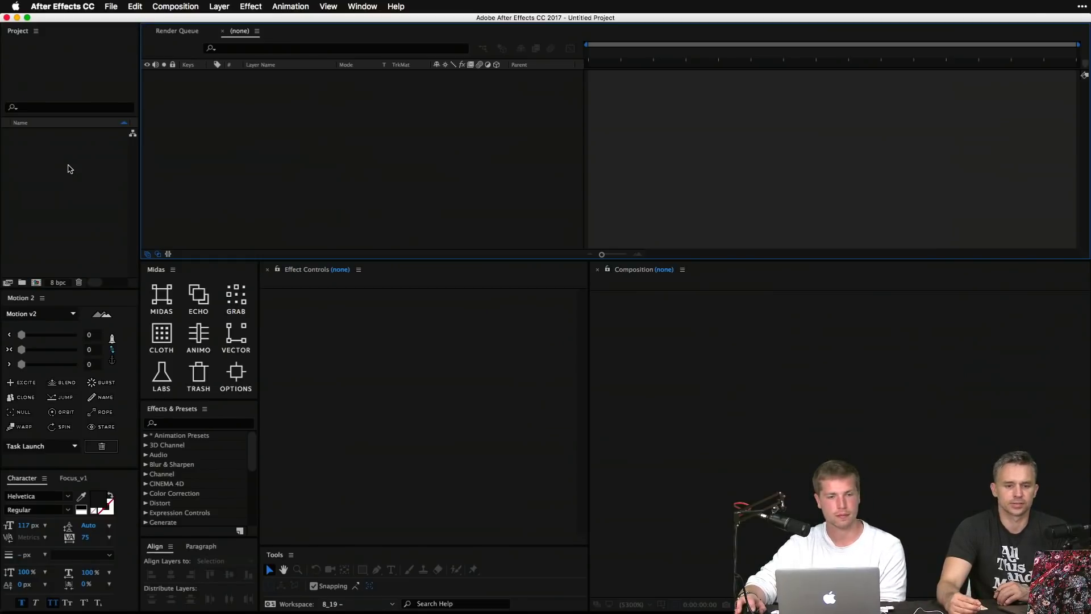
Step: Preview _arm.ai from the Desktop's Vector folder and import it as a composition with Layer Size footage dimensions
click(70, 169)
double_click(69, 169)
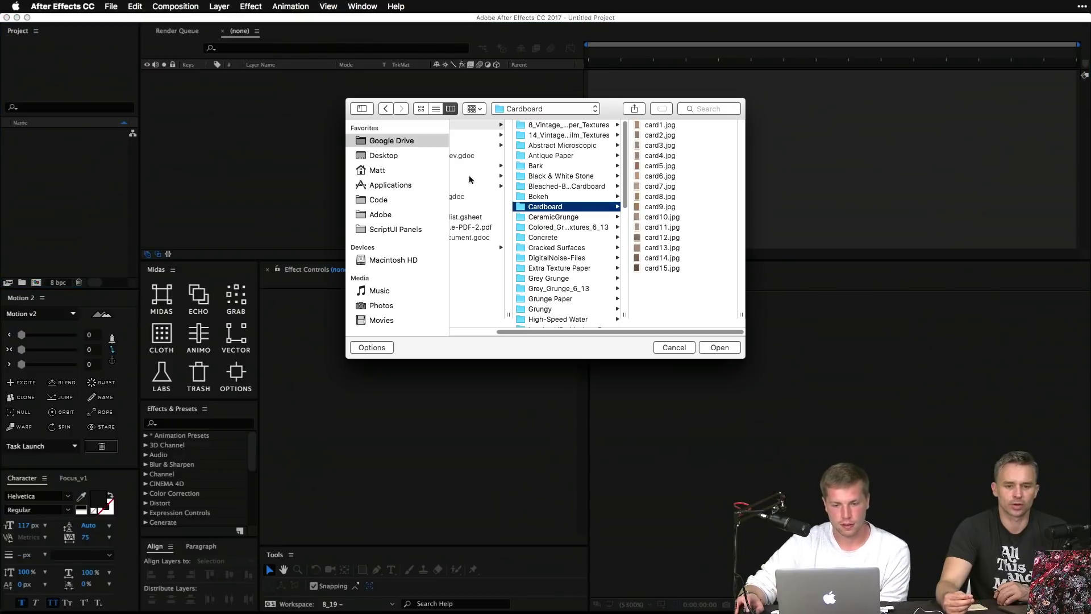
click(383, 155)
click(480, 248)
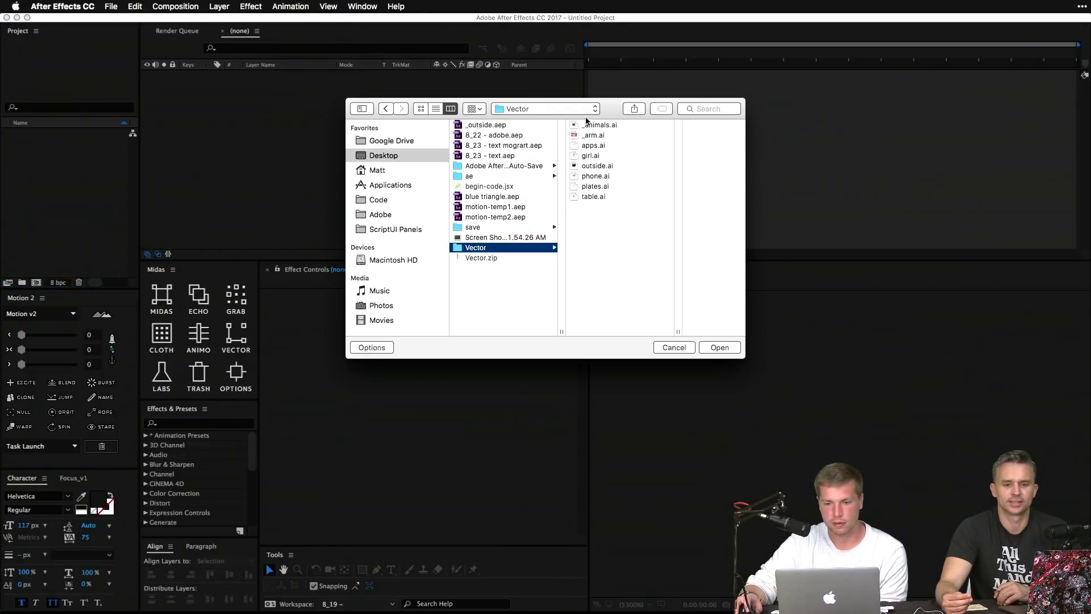
click(608, 136)
key(space)
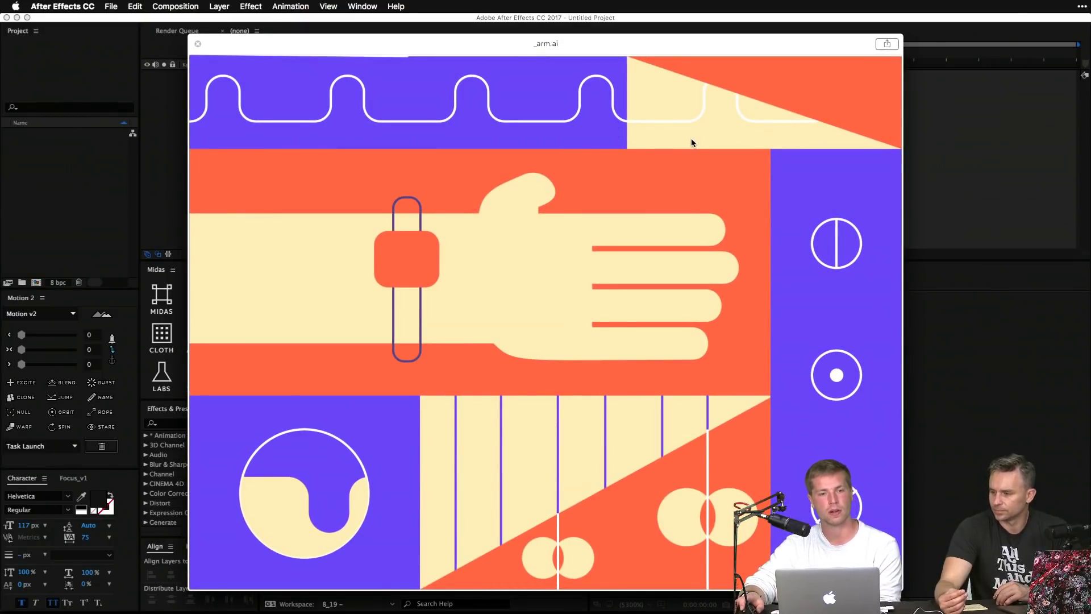
key(space)
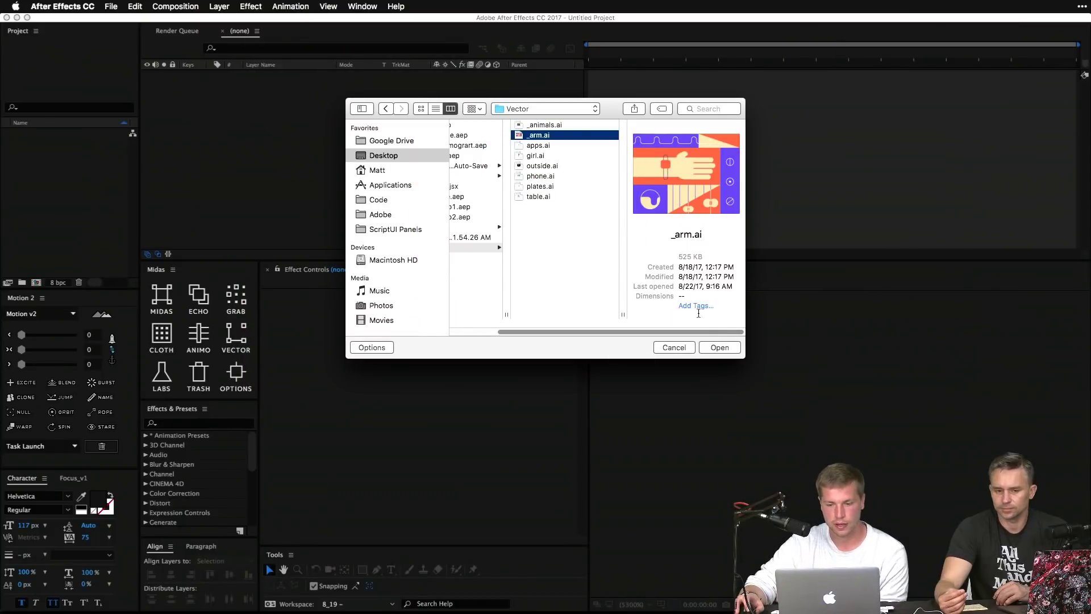
click(720, 347)
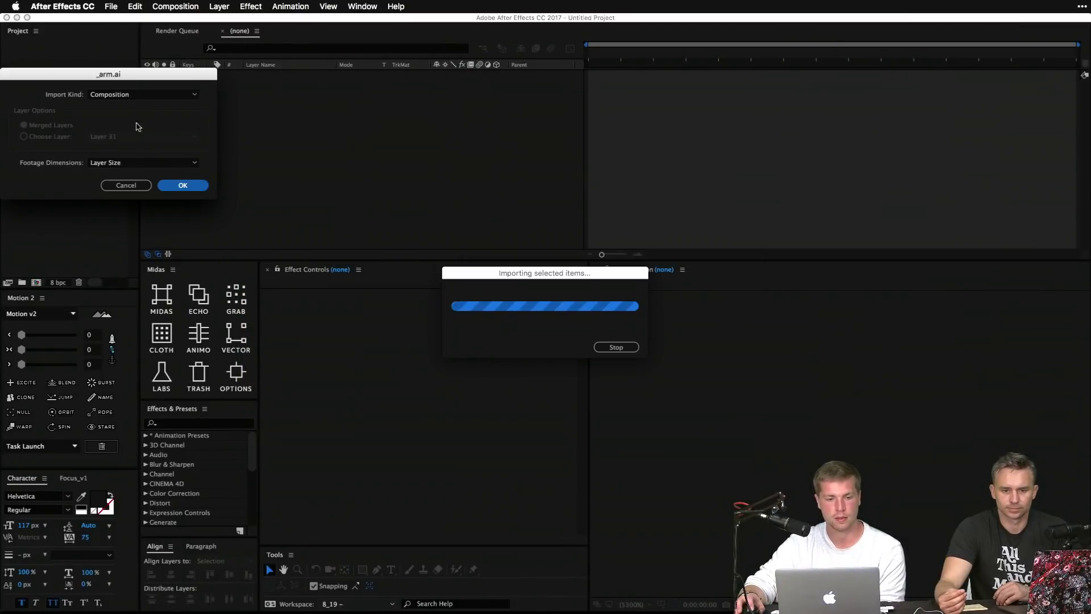
click(185, 188)
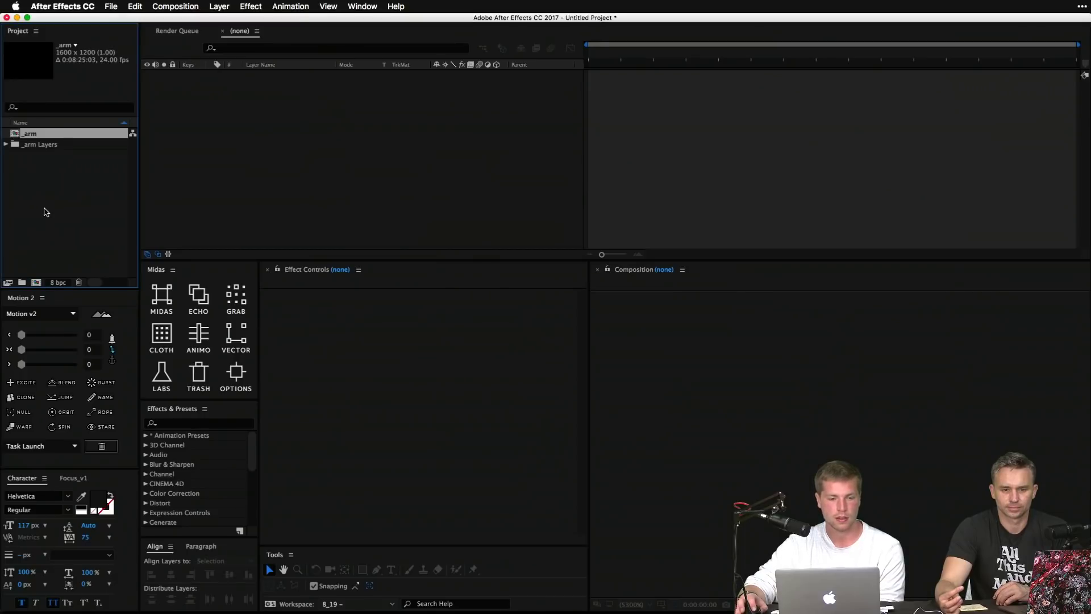
Step: Open the _arm composition and look over the layers that make up the artwork's upper strip
double_click(31, 134)
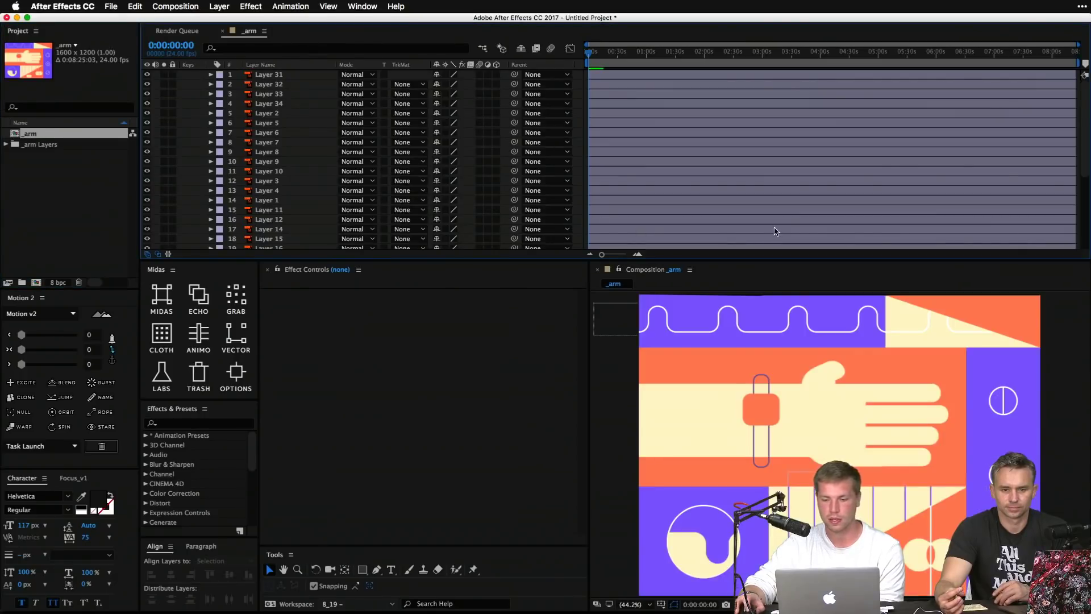
click(706, 419)
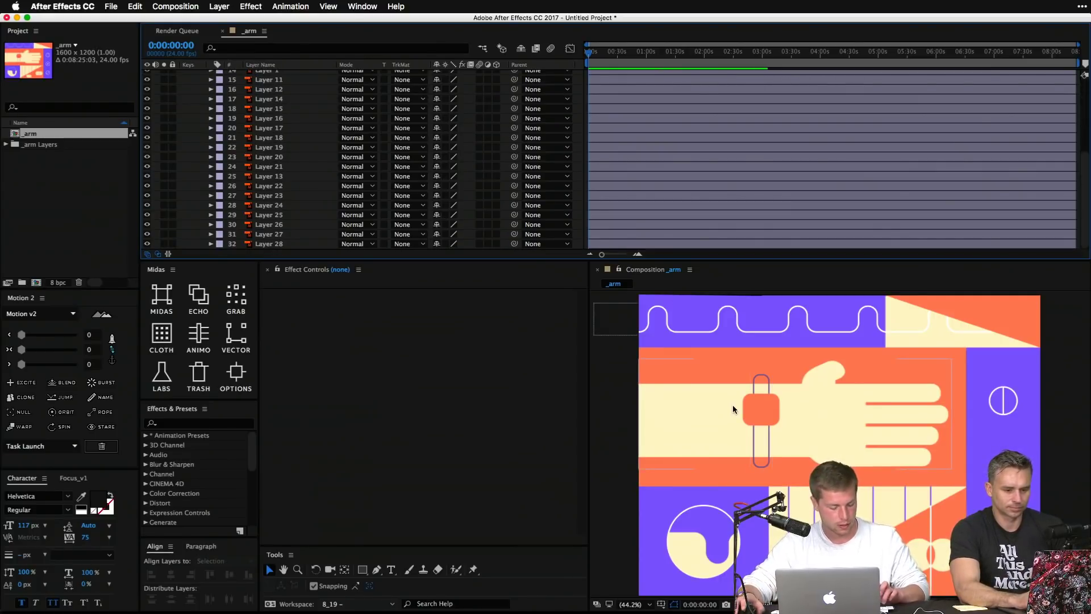
key(z)
scroll(742, 409, down, 2)
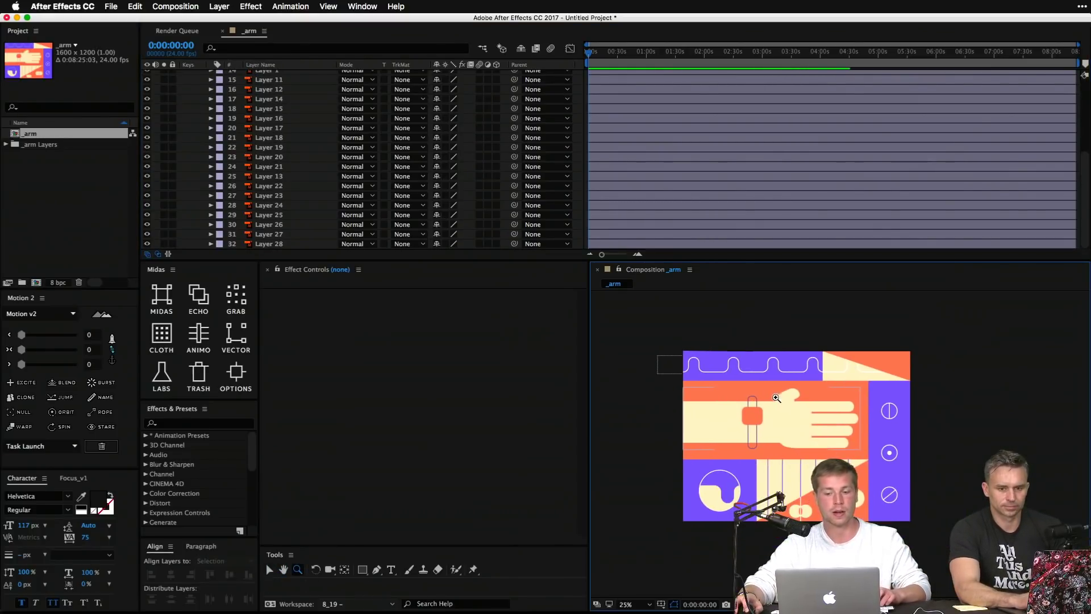
key(v)
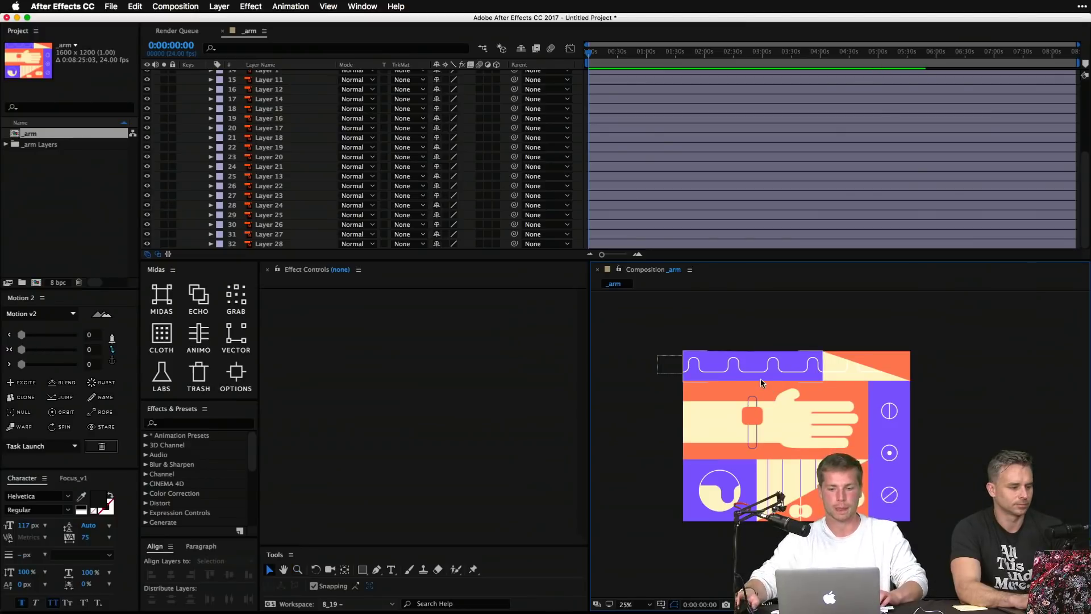
click(718, 357)
drag(636, 328, 930, 376)
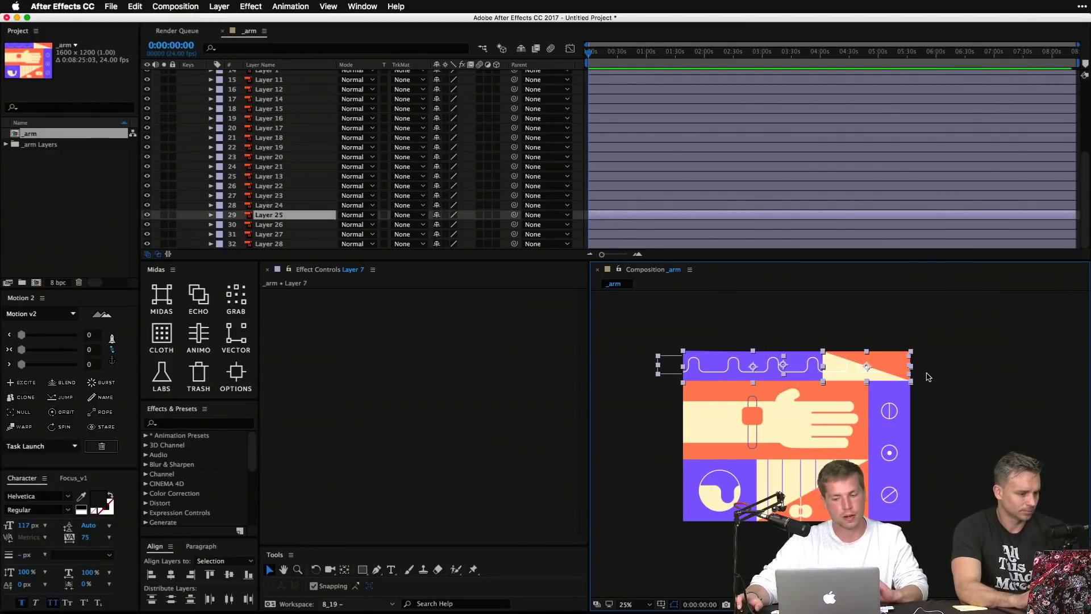
click(958, 340)
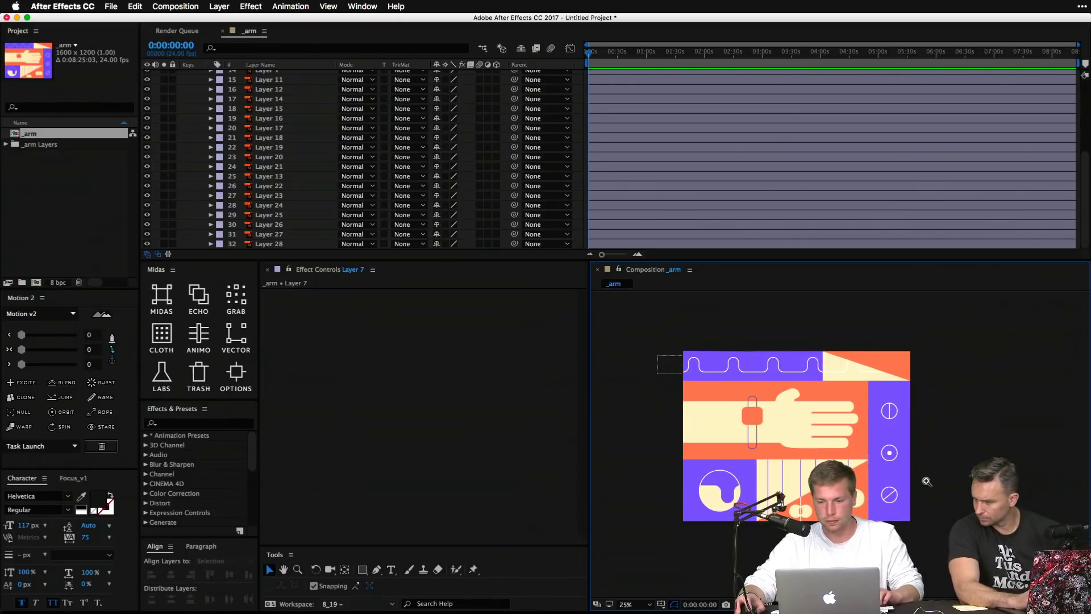
Step: Draw a small blue square on the artwork just left of the watch and centre its anchor point
key(z)
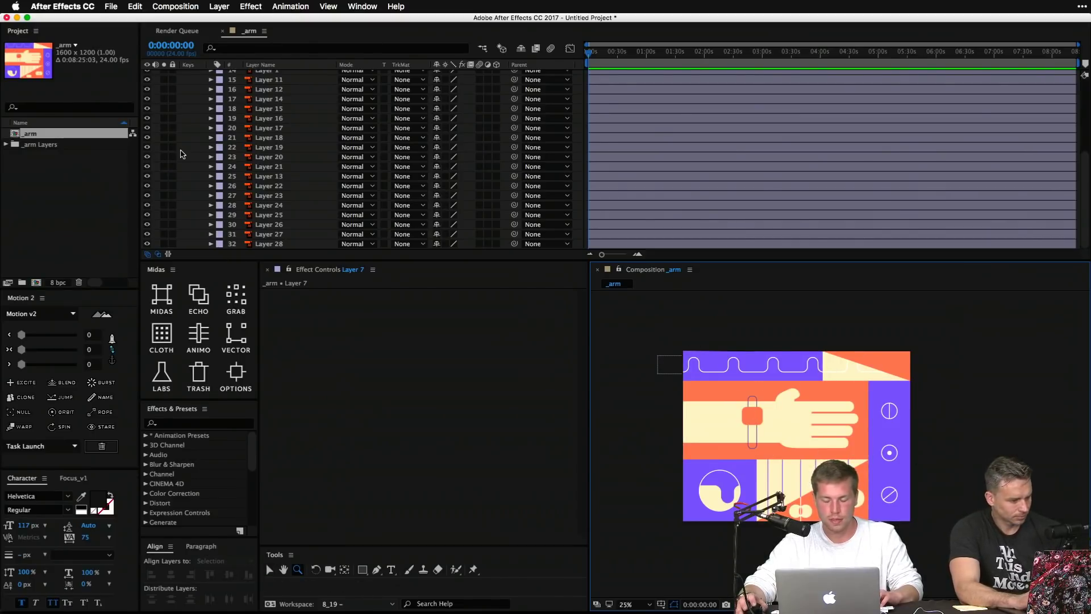
key(v)
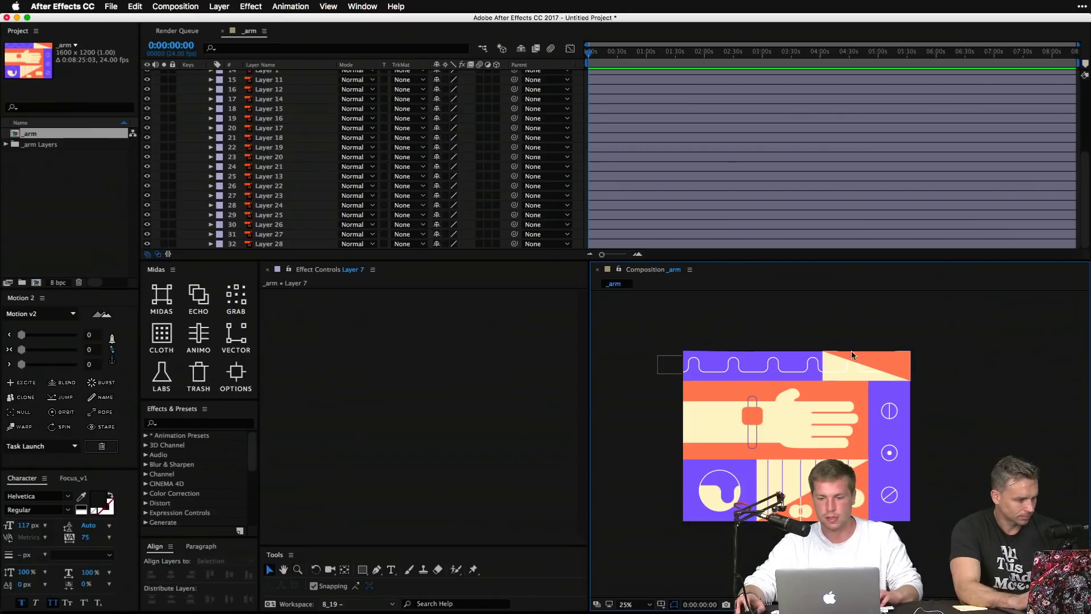
key(z)
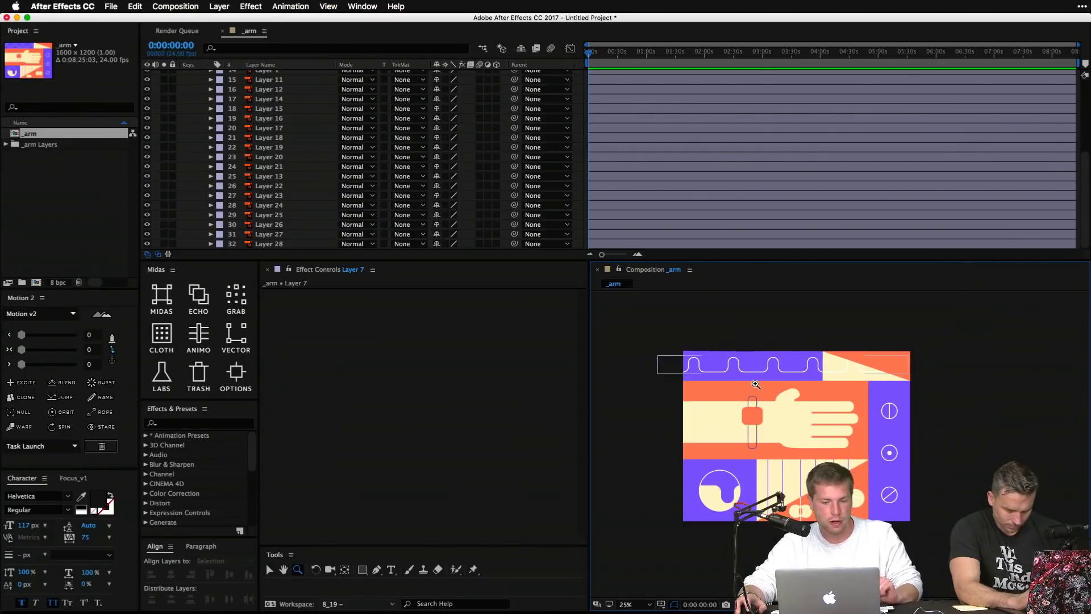
click(788, 413)
key(v)
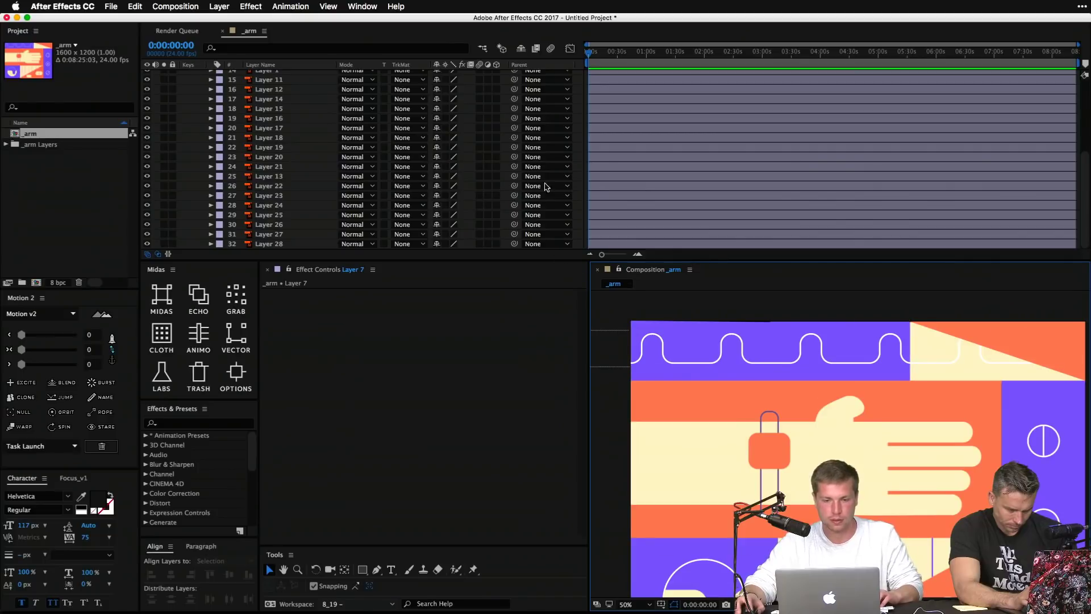
key(q)
drag(696, 395, 738, 434)
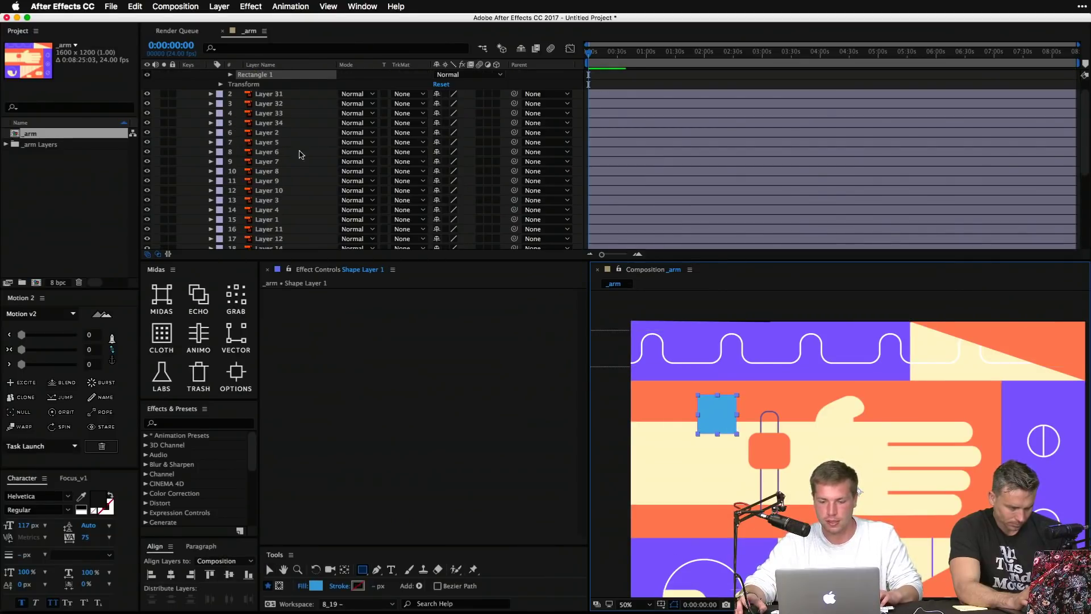
click(112, 361)
click(82, 349)
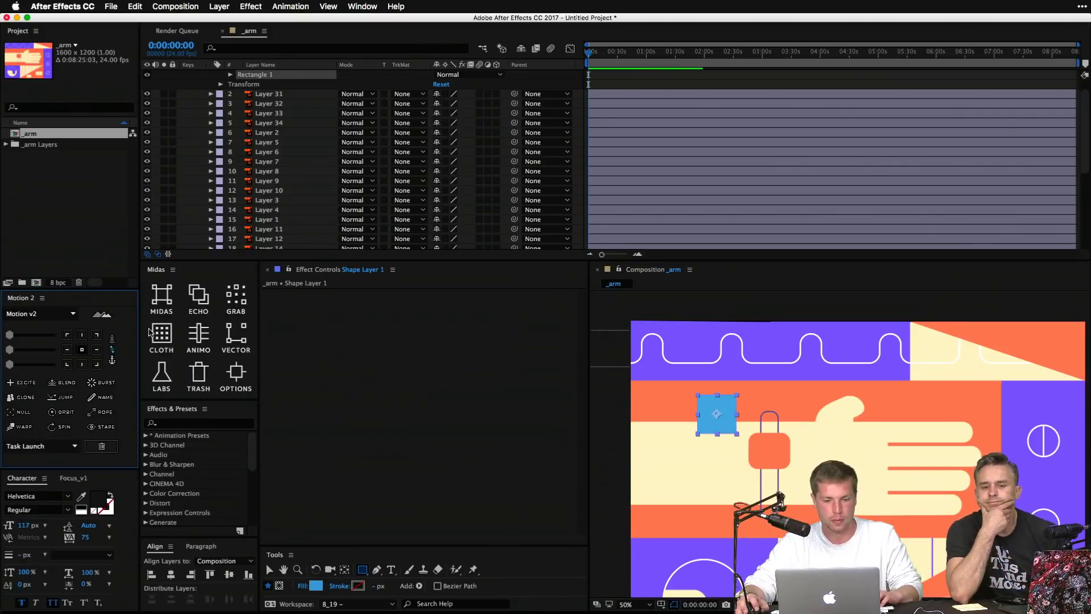
Step: Show only the blue square layer's Position property and add its first position keyframe
scroll(282, 113, up, 1)
click(278, 78)
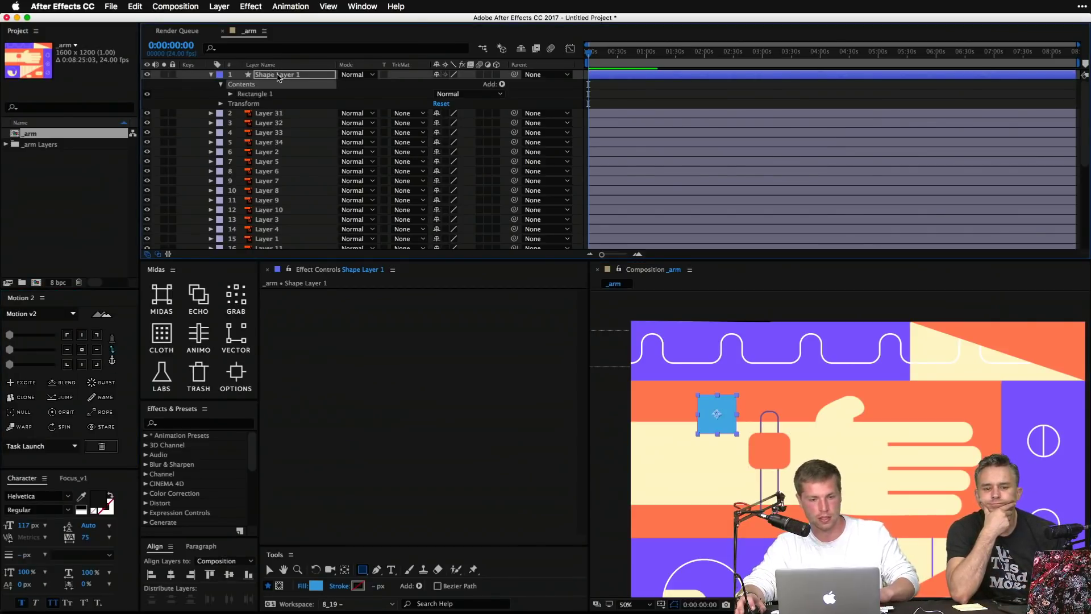
key(p)
mouse_move(623, 55)
mouse_down()
mouse_move(711, 57)
mouse_move(632, 54)
mouse_up()
key(alt+shift+p)
click(653, 54)
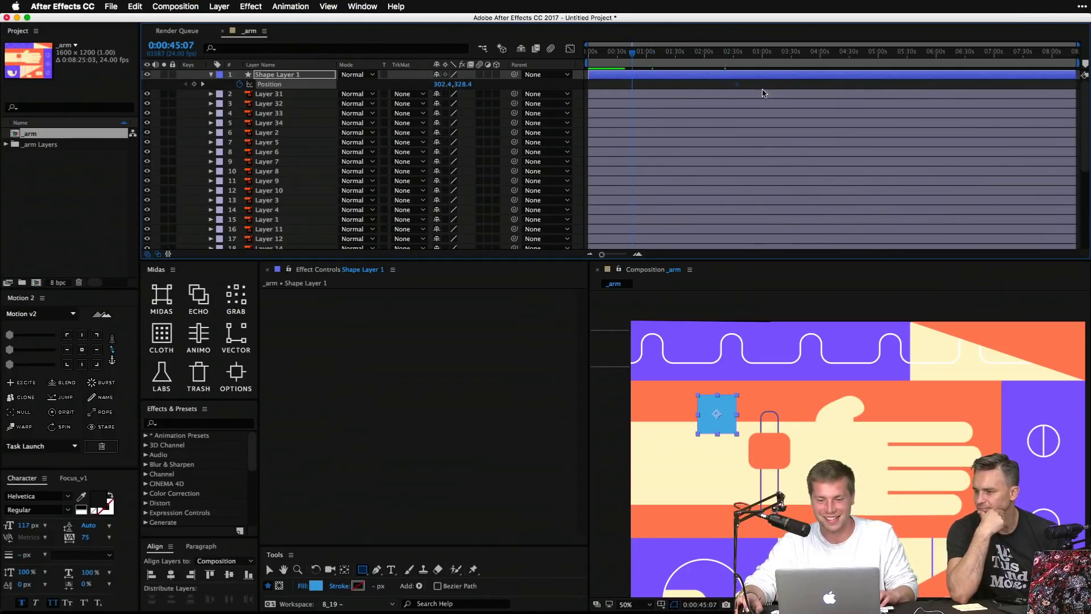
key(v)
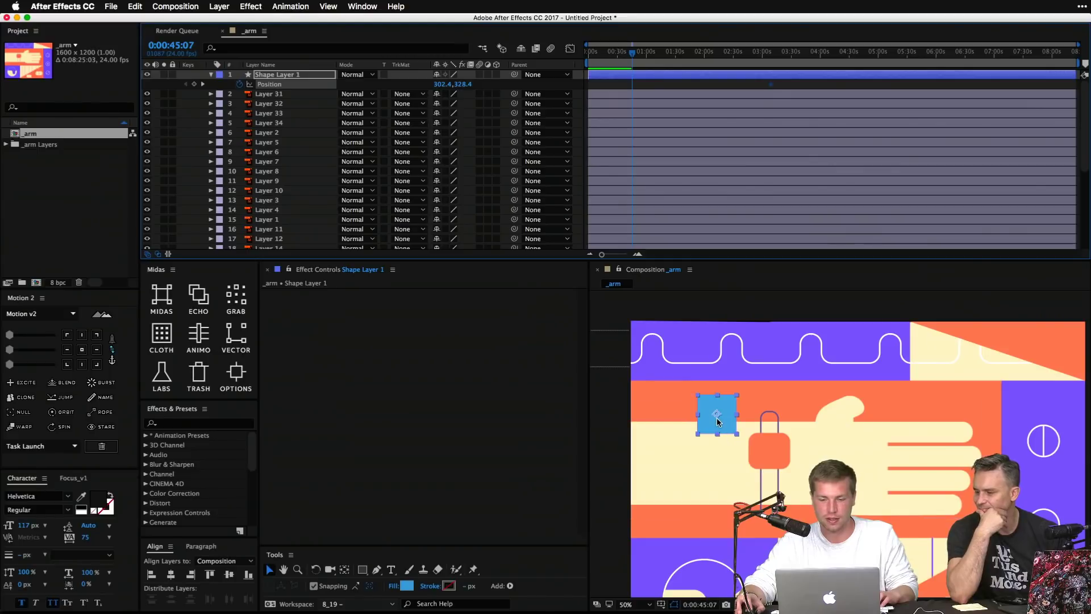
drag(728, 433, 704, 399)
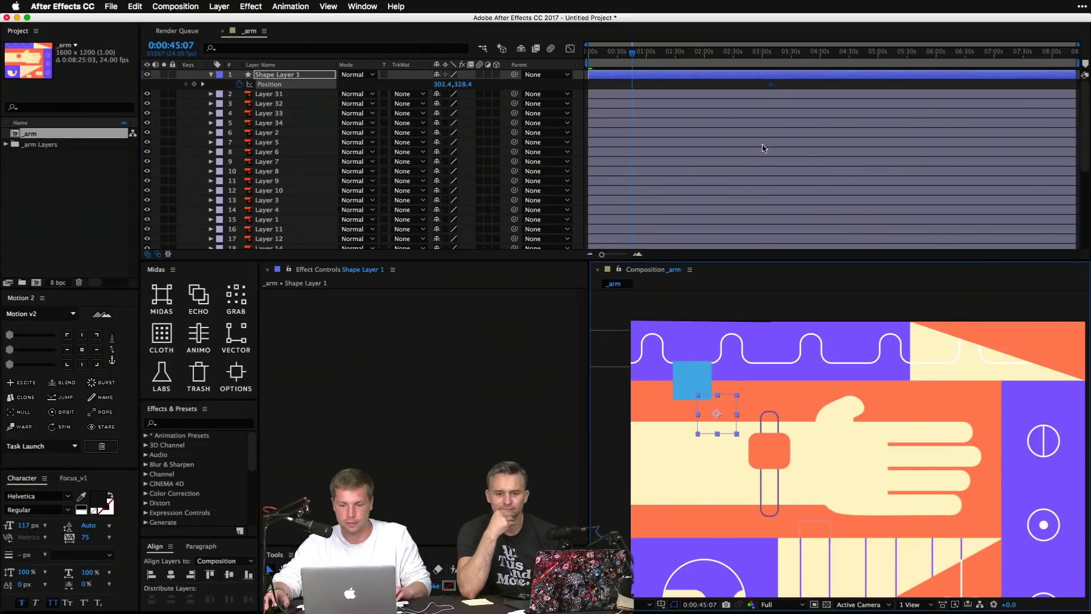
key(super+z)
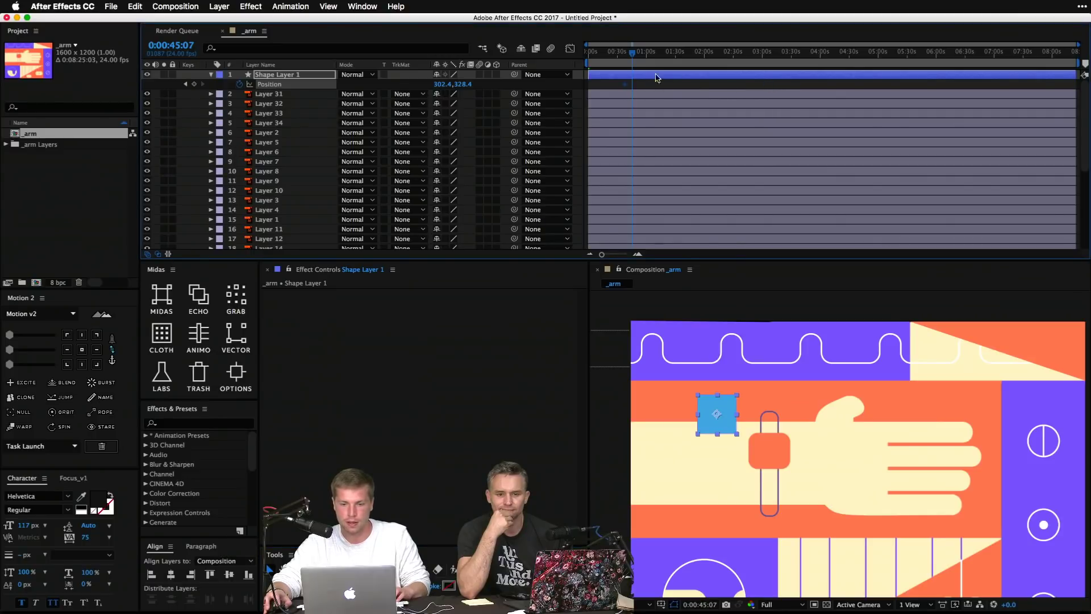
Step: Keyframe the blue square at position 148.4, 146.4 at 0:01:32:08, over the artwork's upper purple strip, and preview the move
drag(710, 68, 771, 71)
click(678, 57)
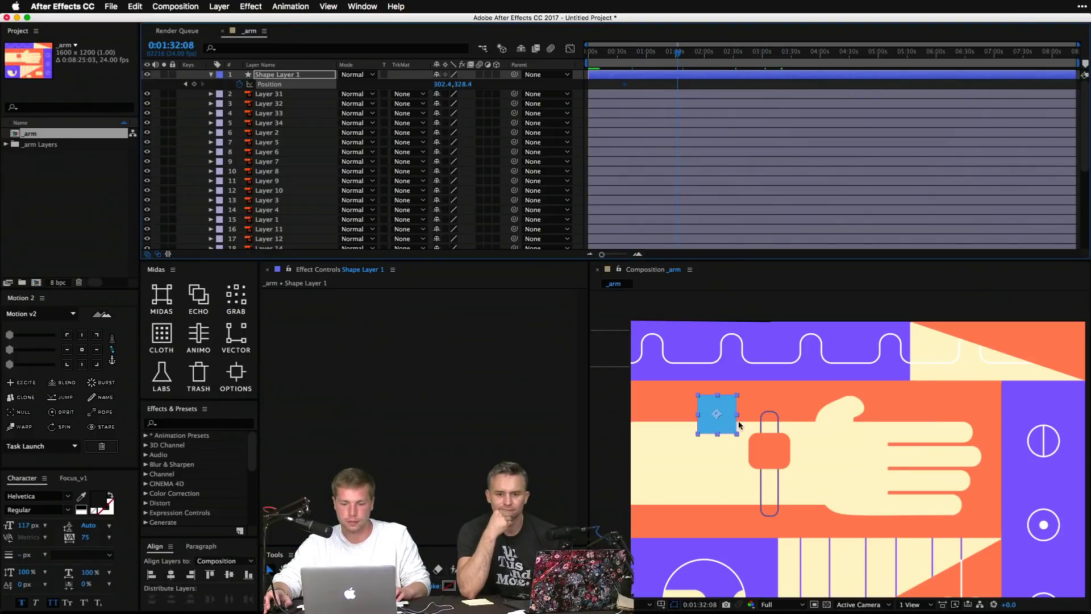
click(719, 417)
key(Up)
key(Up)
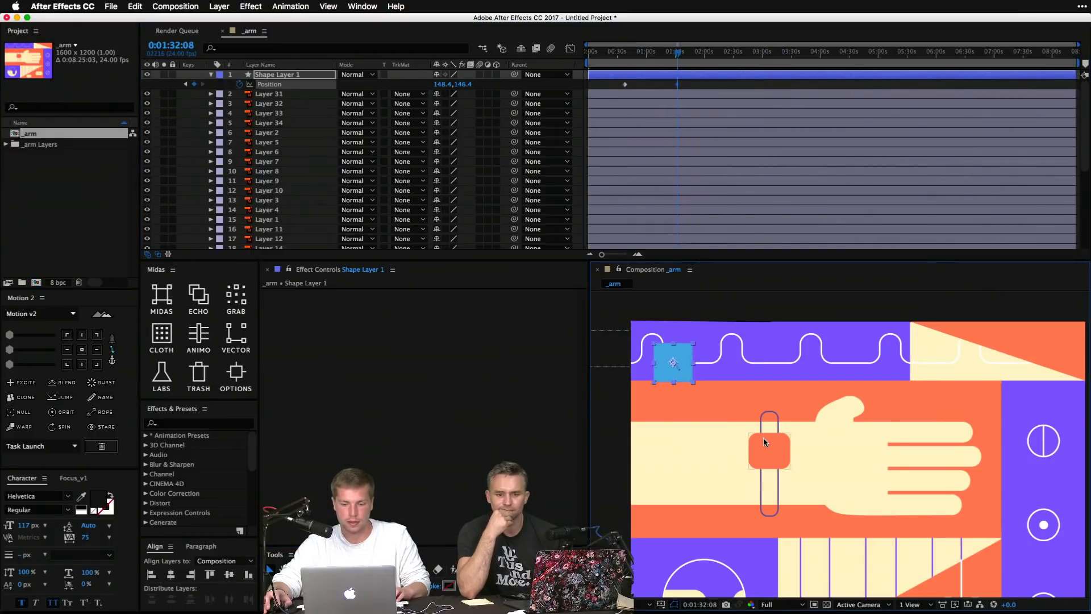
key(space)
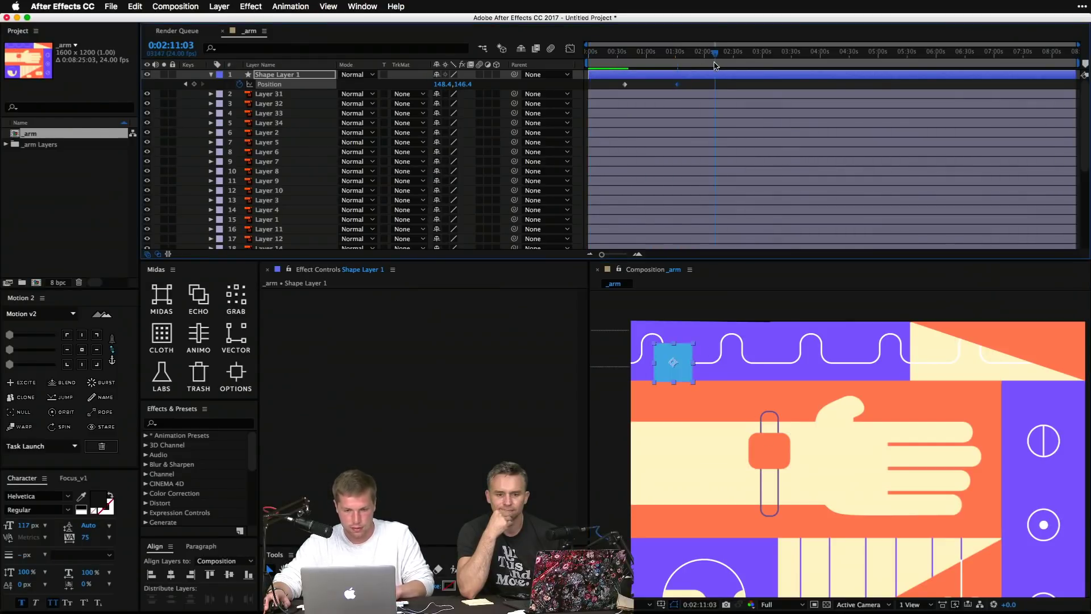
Step: Set the _arm composition's duration to 0:00:15:00
key(super+k)
click(528, 299)
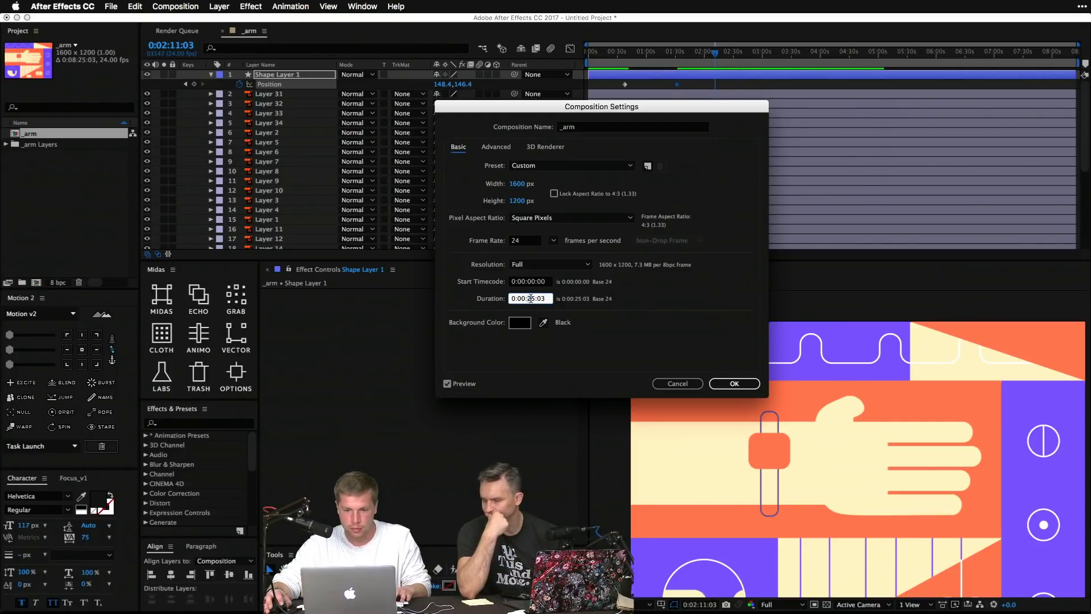
double_click(533, 299)
text(15)
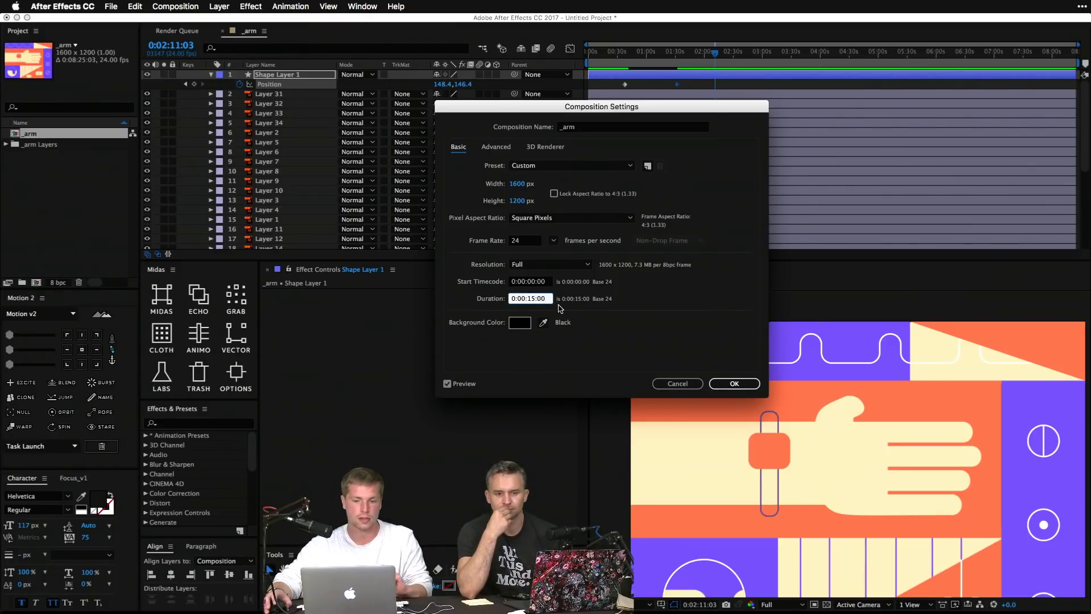
click(731, 384)
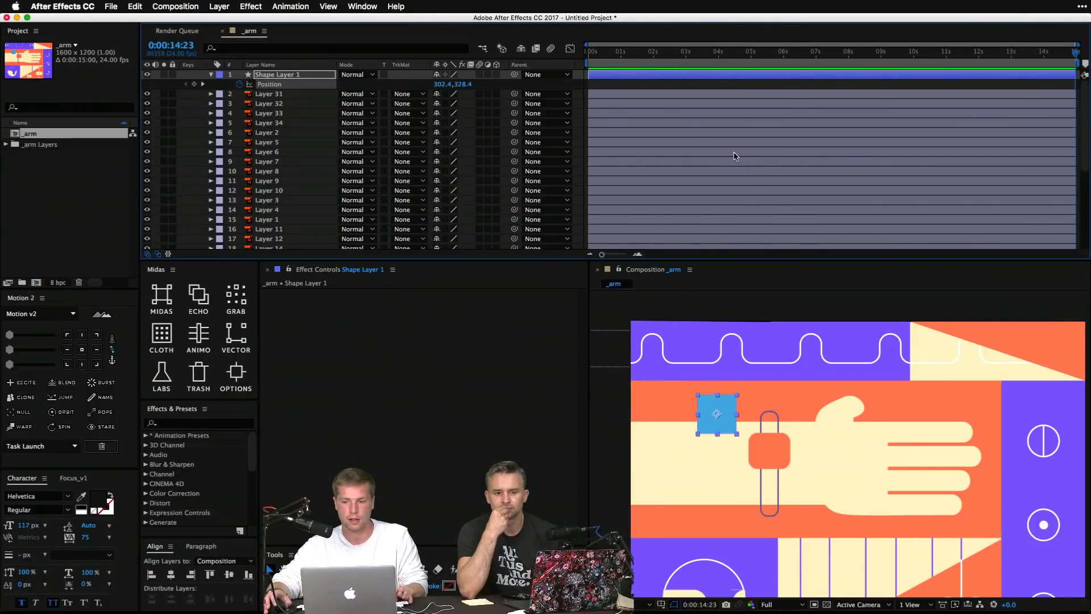
Step: Add a new Position keyframe for the blue square and place it at about 2 seconds
click(239, 84)
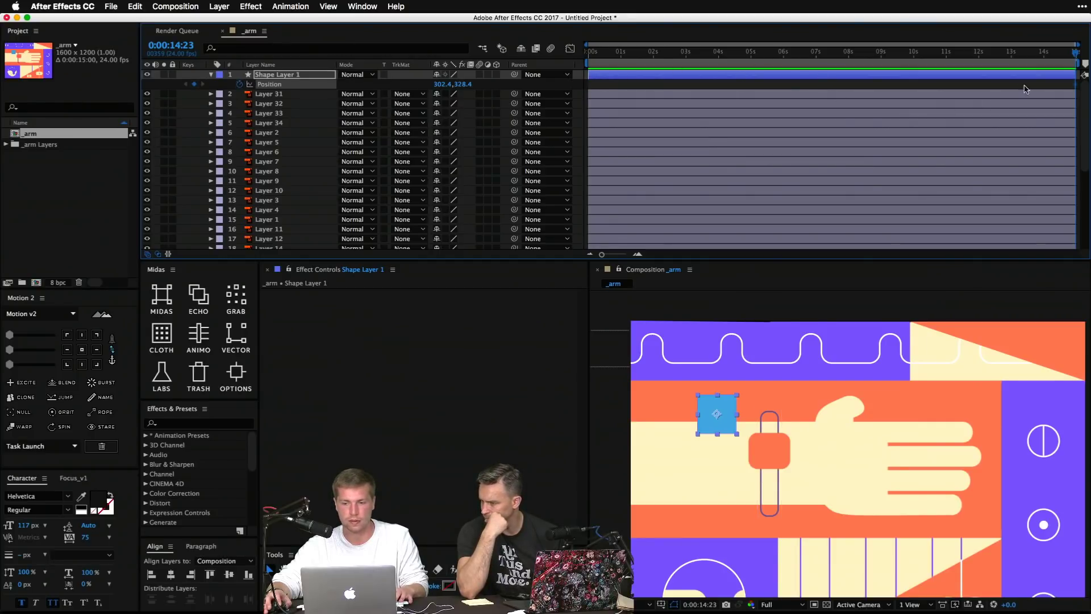
click(1070, 84)
click(1076, 88)
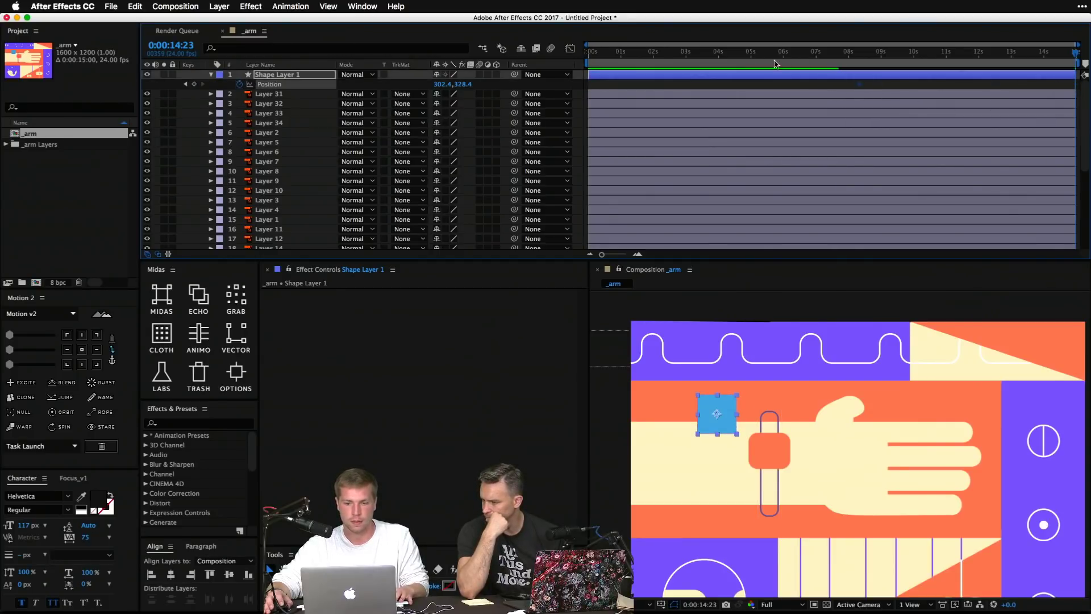
click(755, 56)
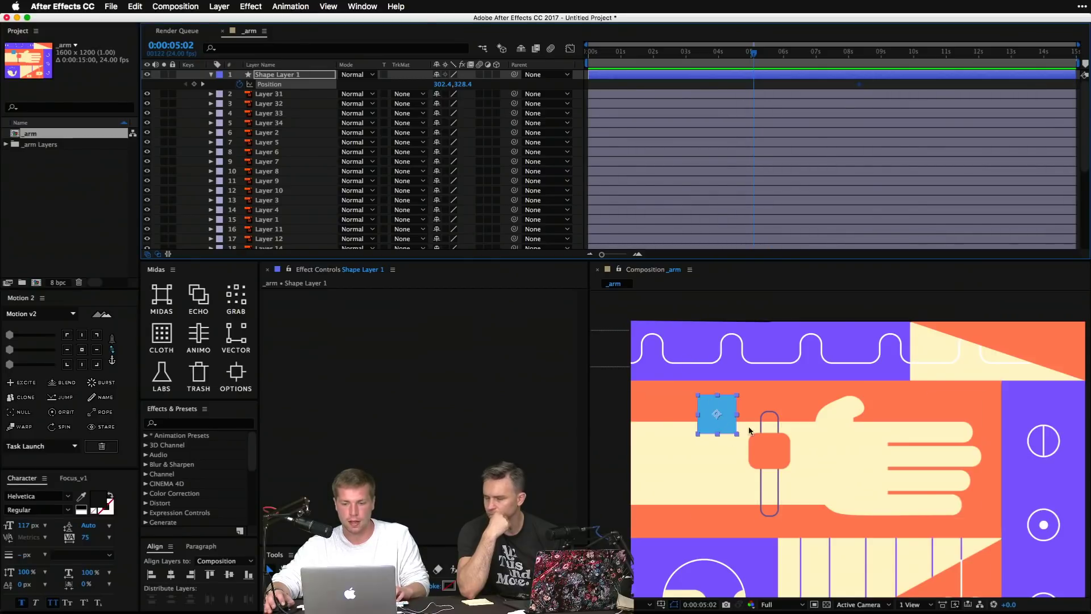
click(910, 52)
drag(863, 89, 634, 86)
click(659, 87)
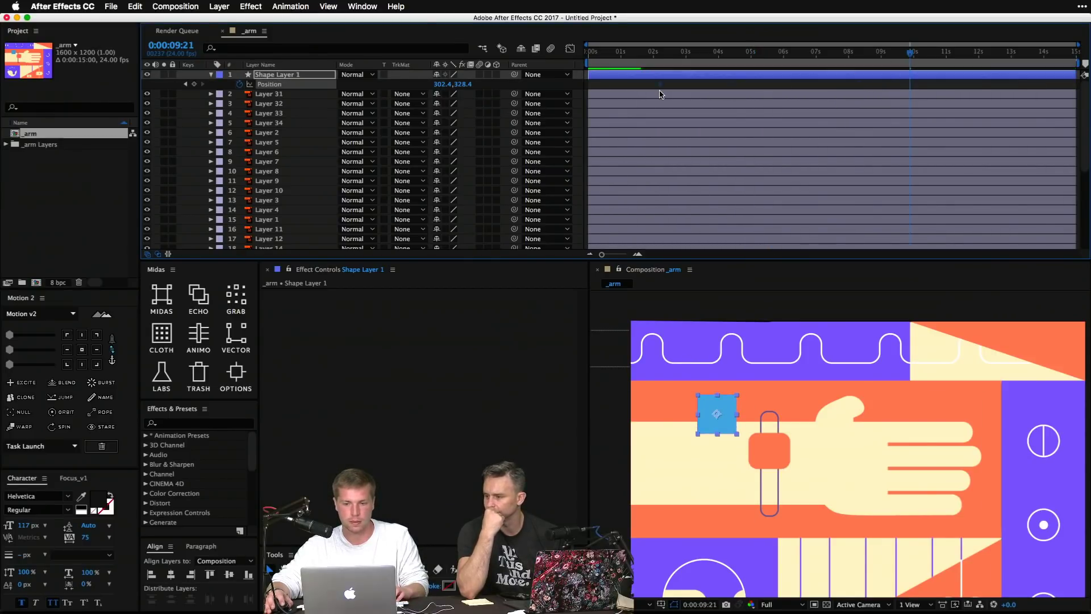
Step: Add a second position keyframe at 120.4, 120.4, retime it to about 3.4 seconds, and check the playback
drag(721, 405, 672, 349)
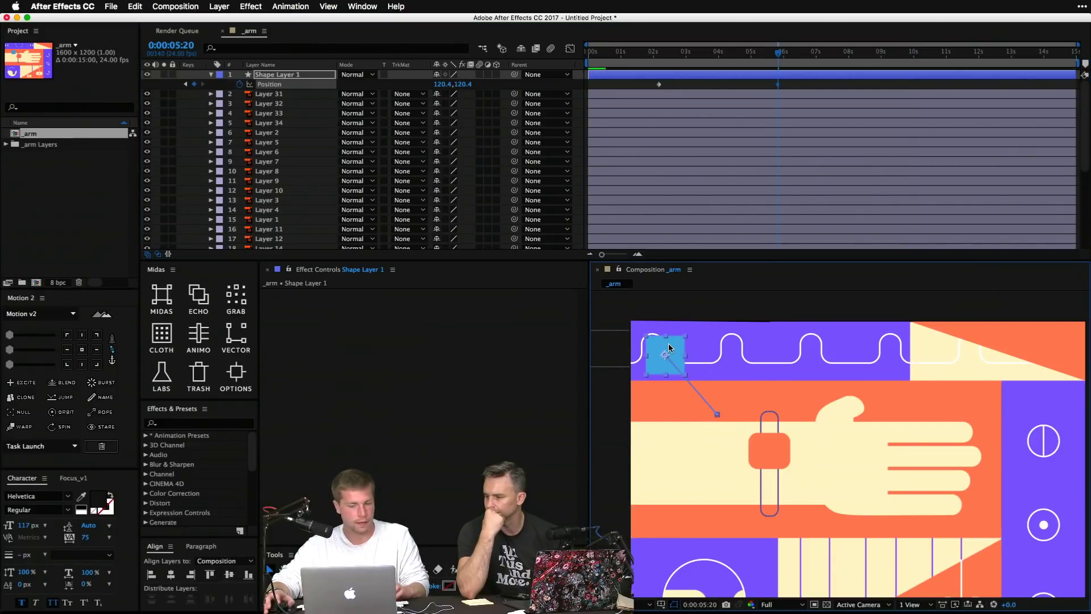
key(space)
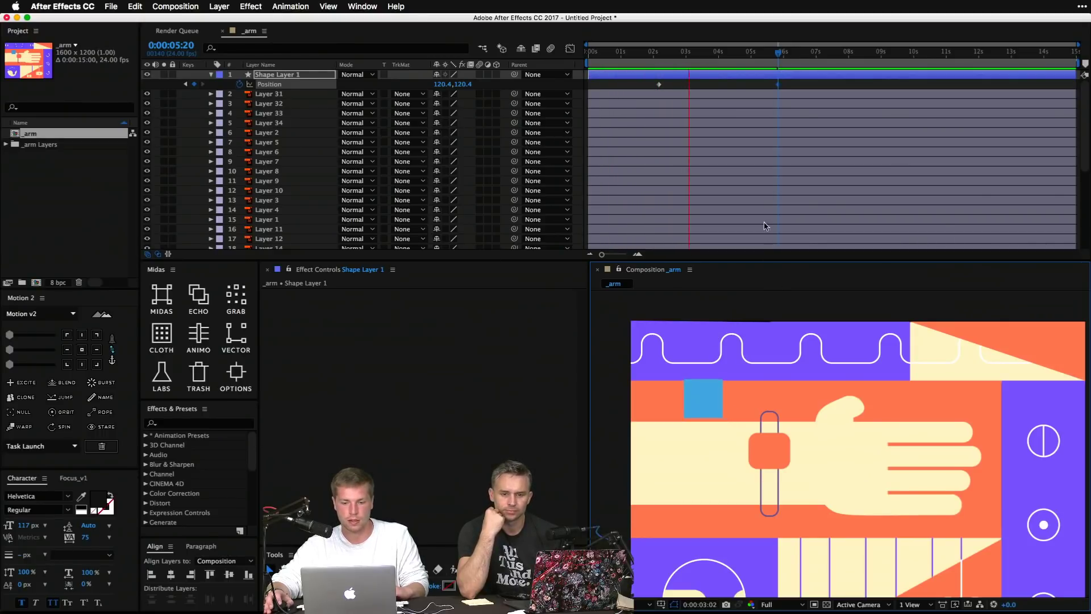
drag(777, 84, 706, 90)
click(720, 85)
key(space)
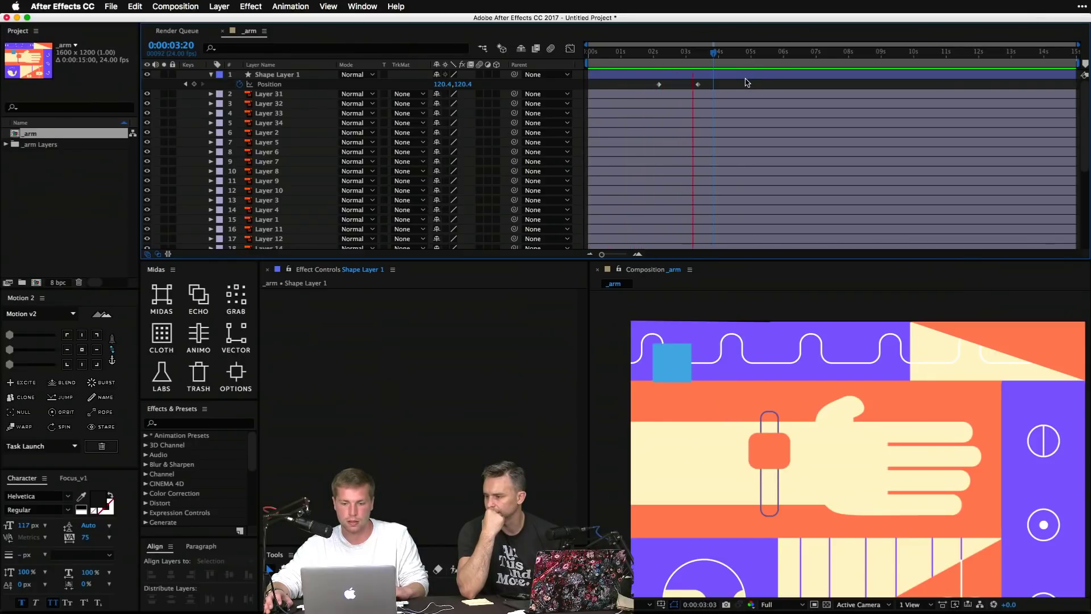
key(space)
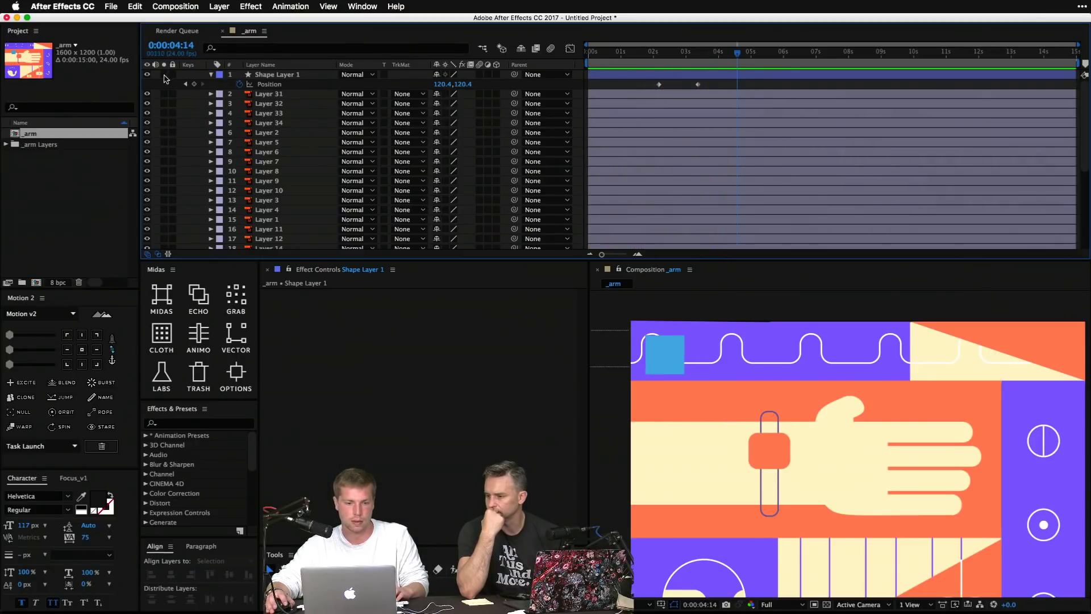
Step: Hide the blue square layer and show the Position property of the white wavy line in the artwork's upper strip
click(148, 75)
scroll(791, 370, down, 2)
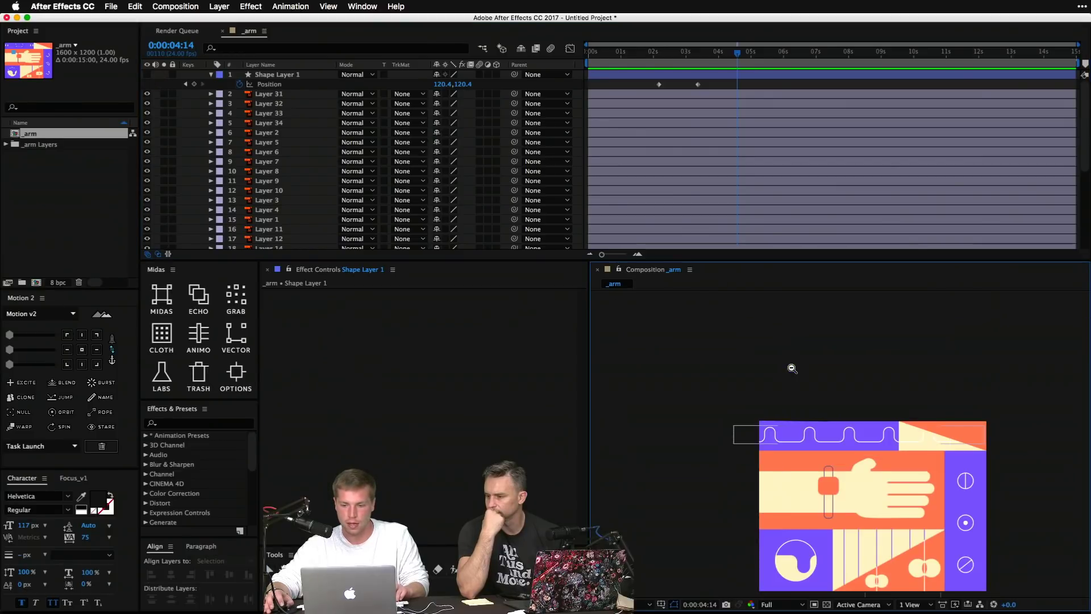
drag(791, 367, 695, 307)
drag(801, 409, 792, 363)
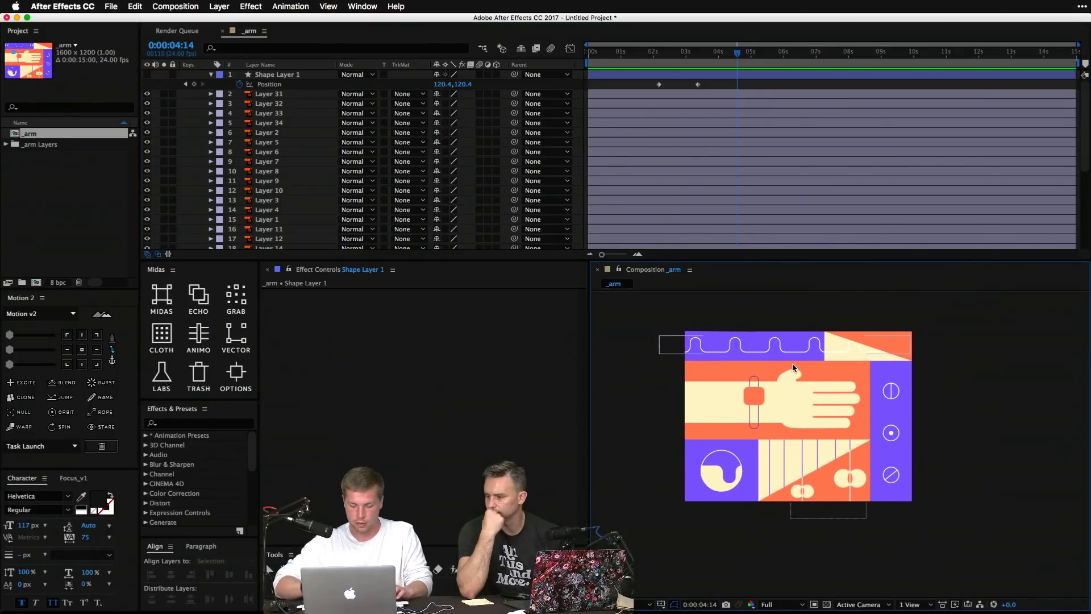
scroll(792, 363, up, 2)
click(731, 323)
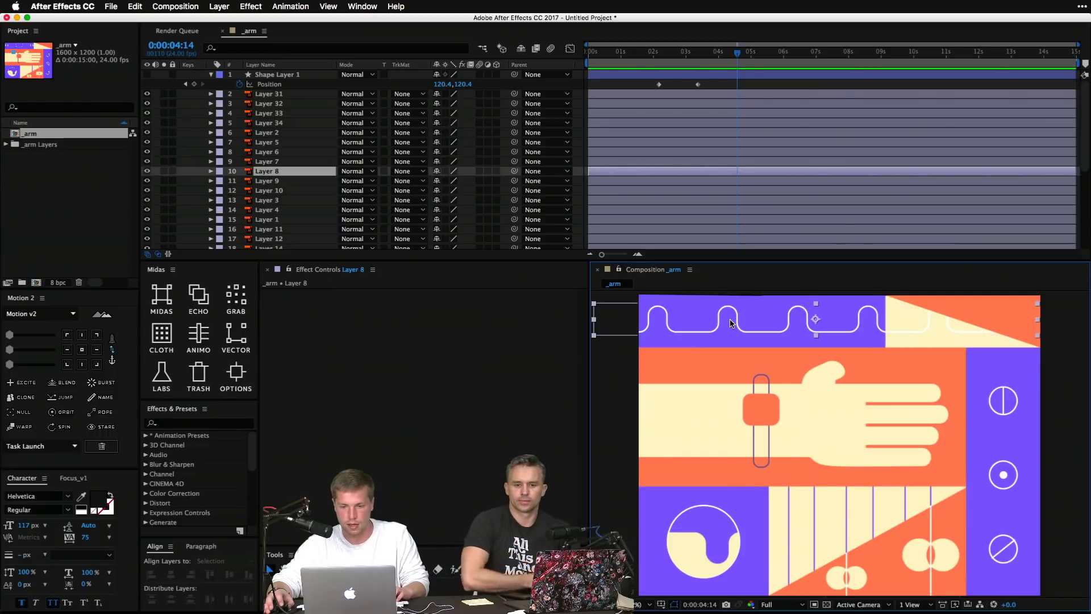
key(p)
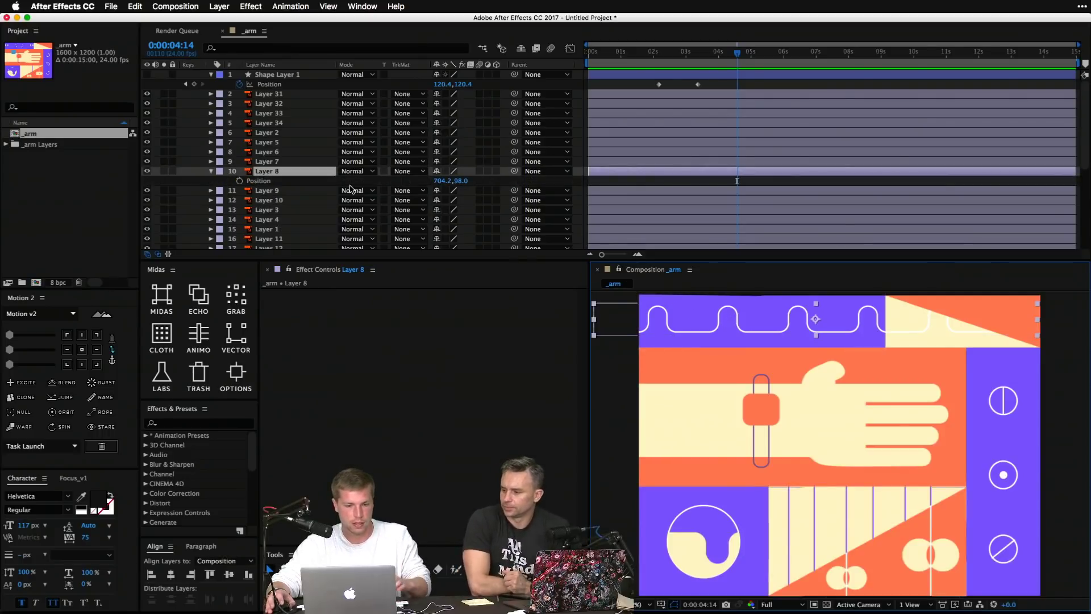
Step: Select the layers that make up the artwork's upper strip and isolate them with Focus
click(267, 182)
key(comma)
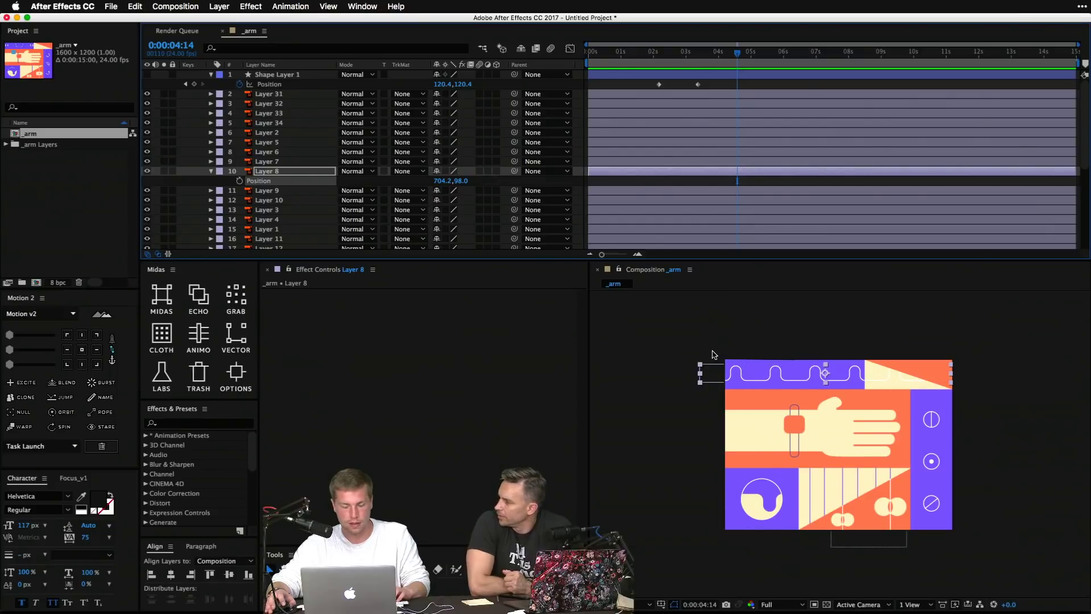
click(737, 373)
drag(692, 349, 1062, 381)
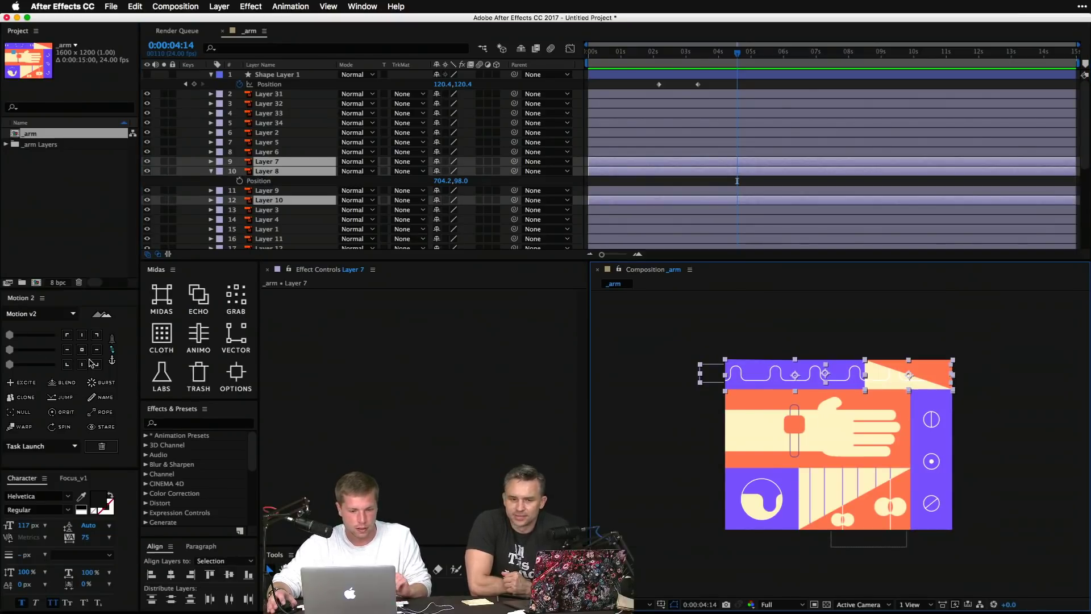
click(72, 478)
click(11, 495)
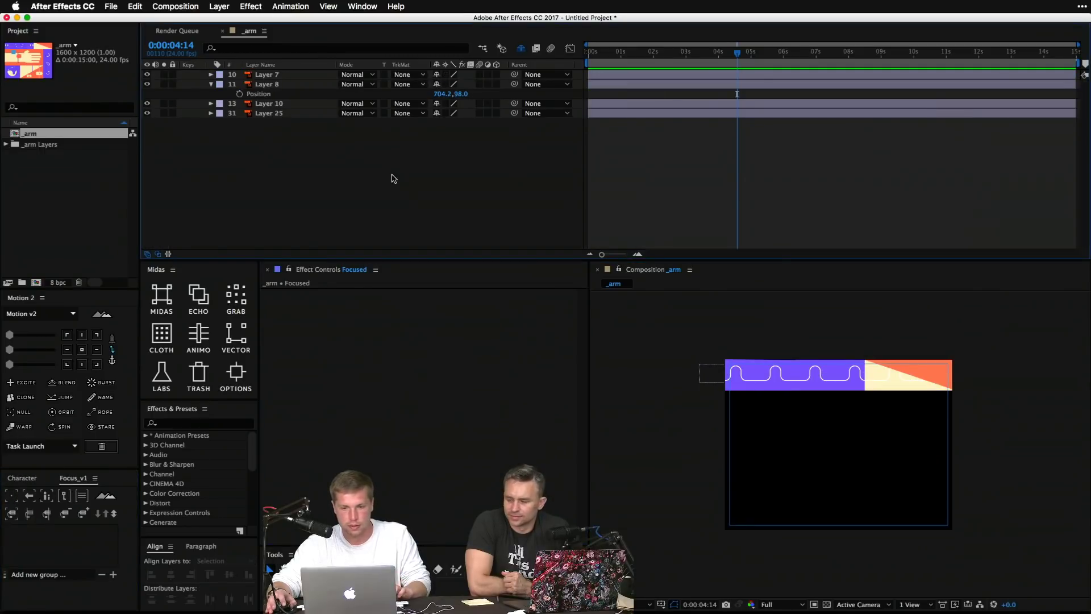
Step: Select the white wavy line layer in the isolated strip and show its Position property
scroll(864, 419, up, 3)
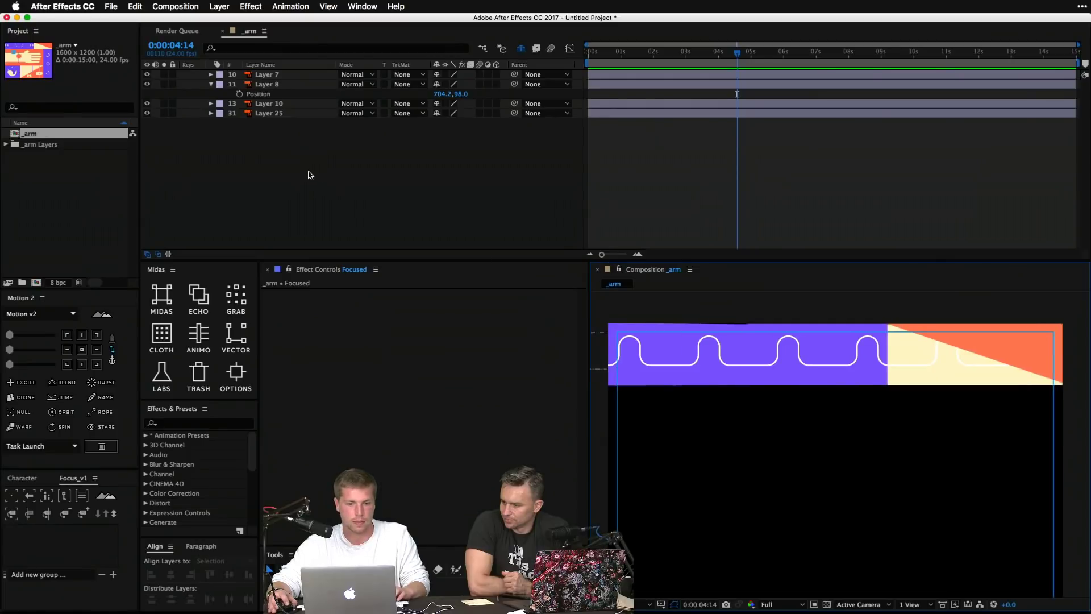
drag(308, 175, 280, 63)
click(275, 144)
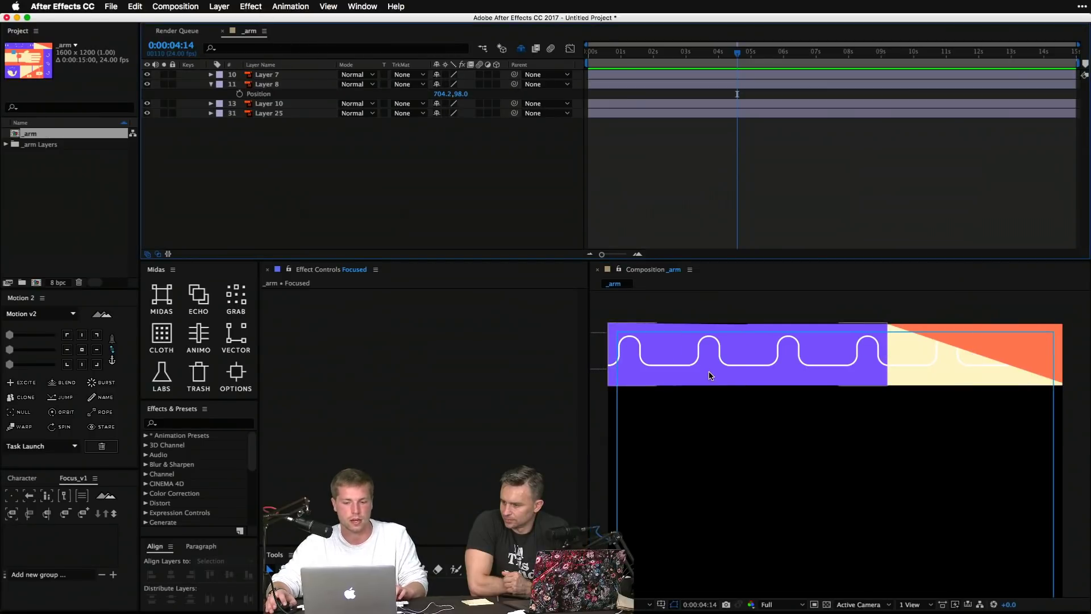
scroll(709, 375, down, 3)
click(712, 385)
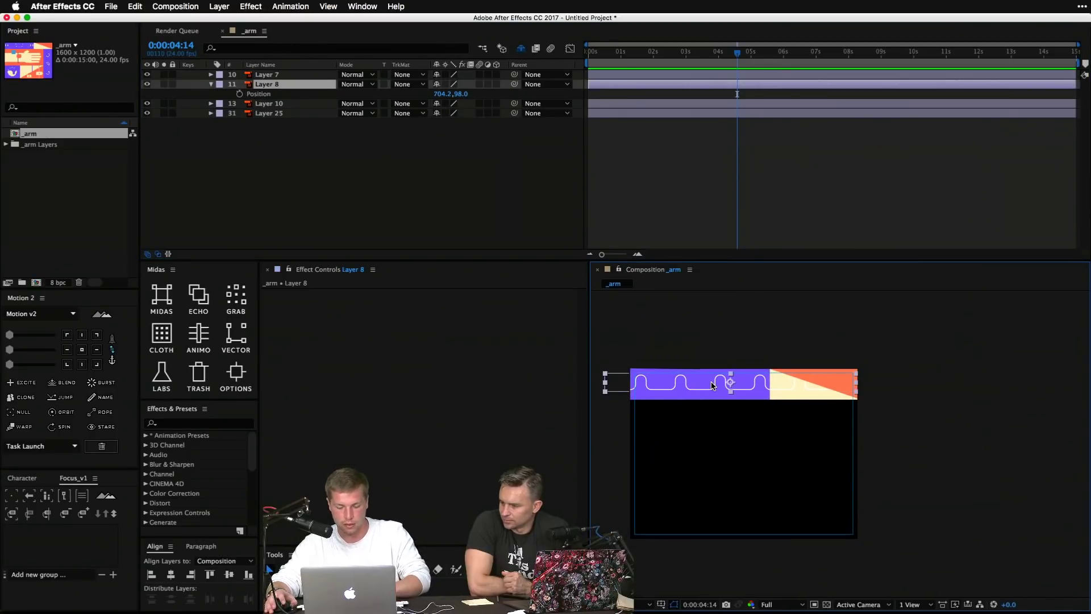
key(p)
key(p)
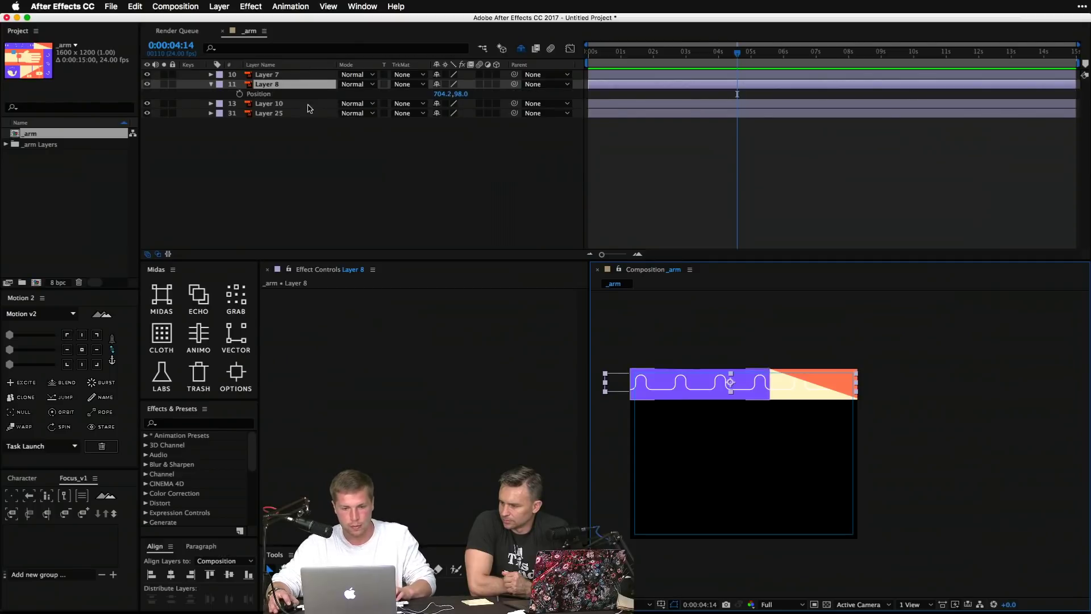
Step: Select Layer 8's Position with Layers 7, 10 and 25 and create a Midas comp system named "top bar"
click(271, 83)
shift+click(267, 74)
shift+click(269, 104)
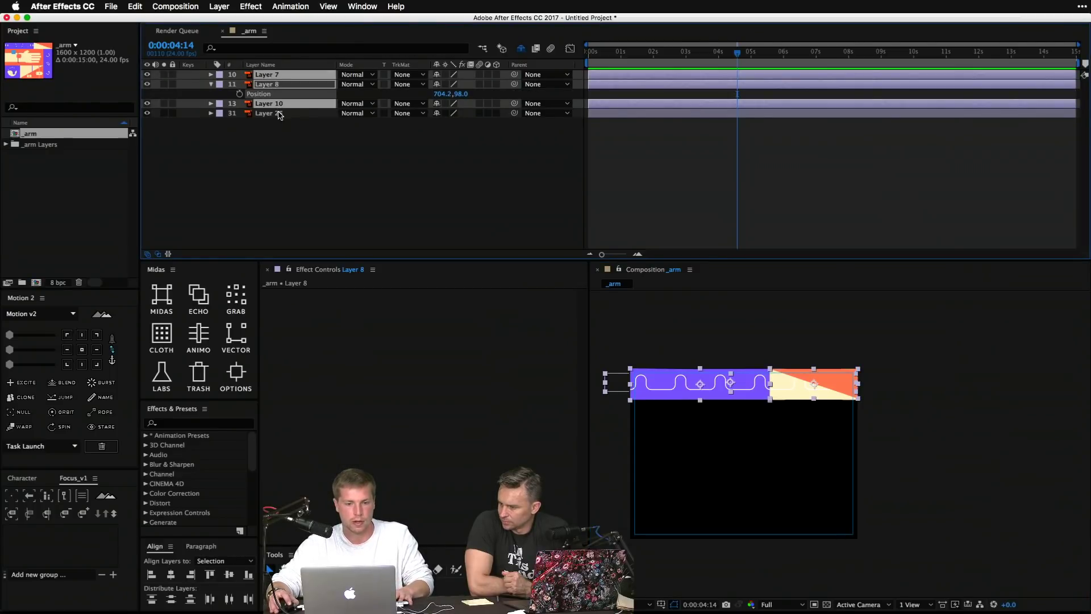
shift+click(268, 113)
click(169, 293)
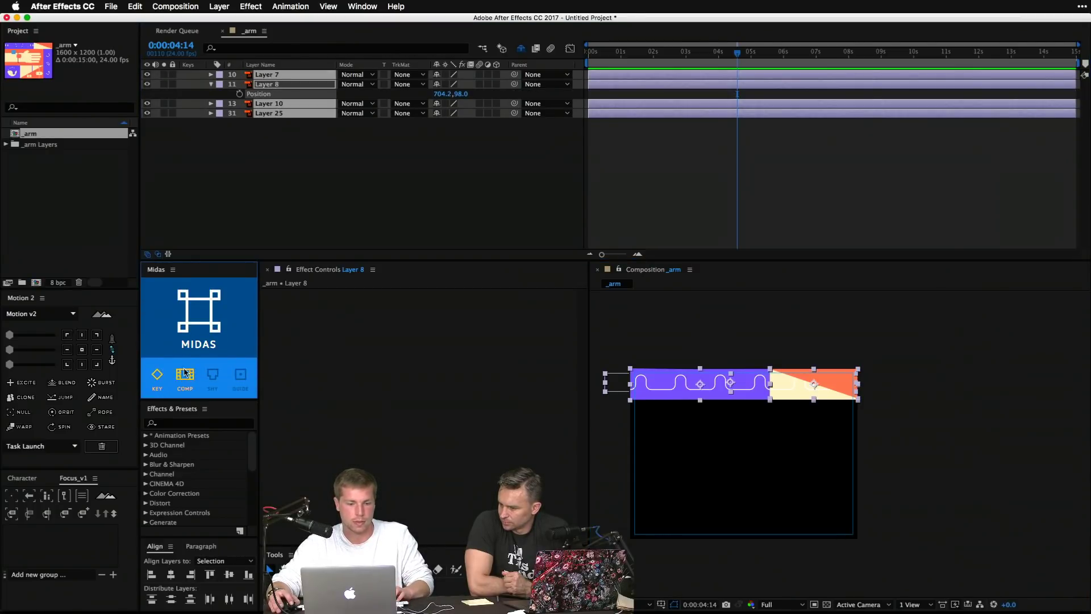
click(187, 334)
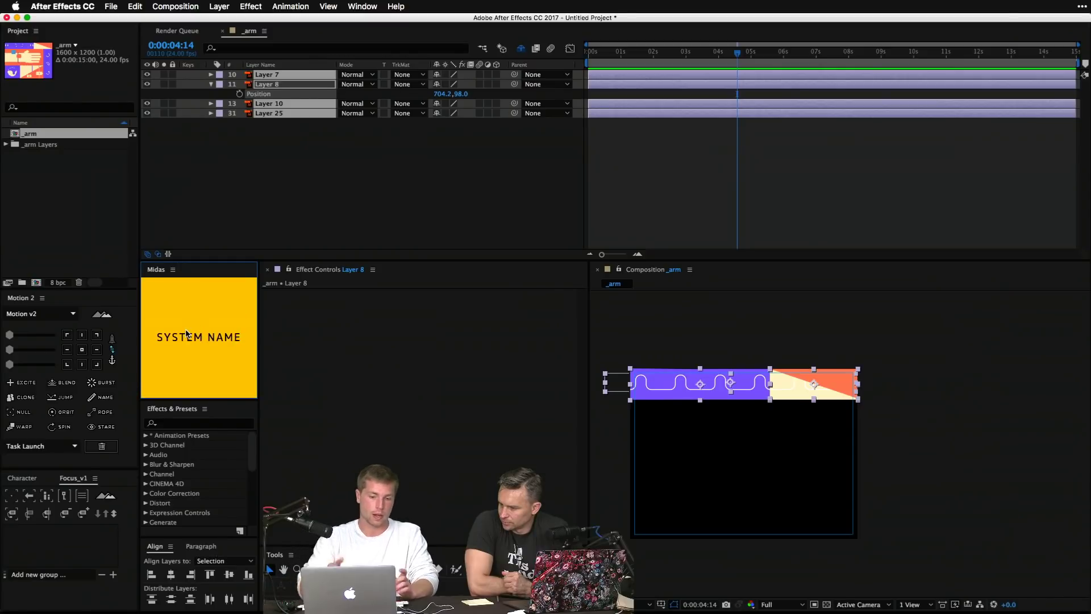
text(top bar)
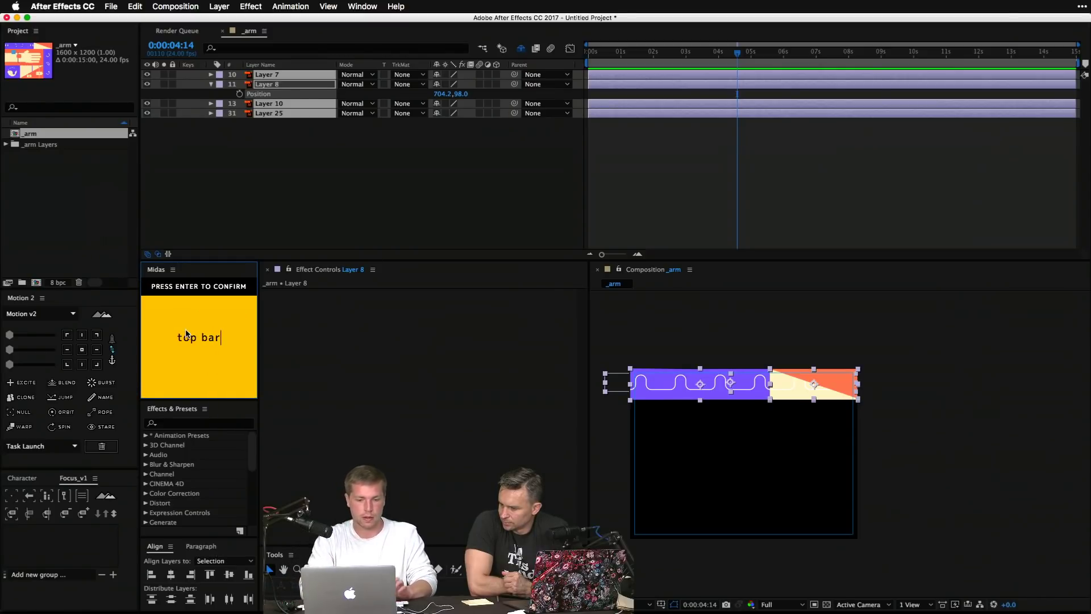
key(Return)
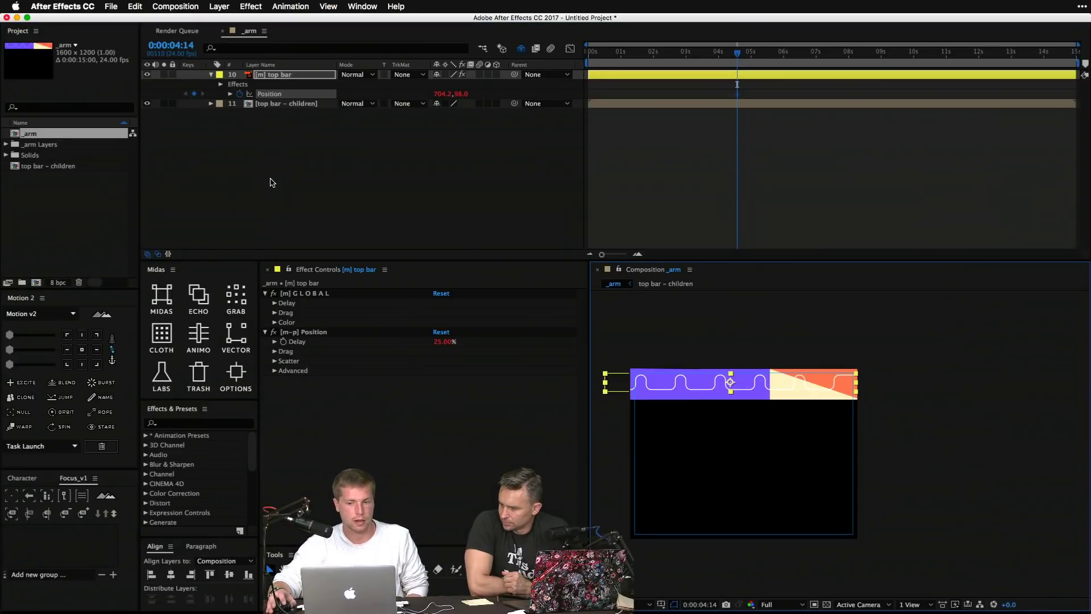
Step: Unfocus the composition to show all layers, and hide the top bar master layer and its children precomp
click(428, 168)
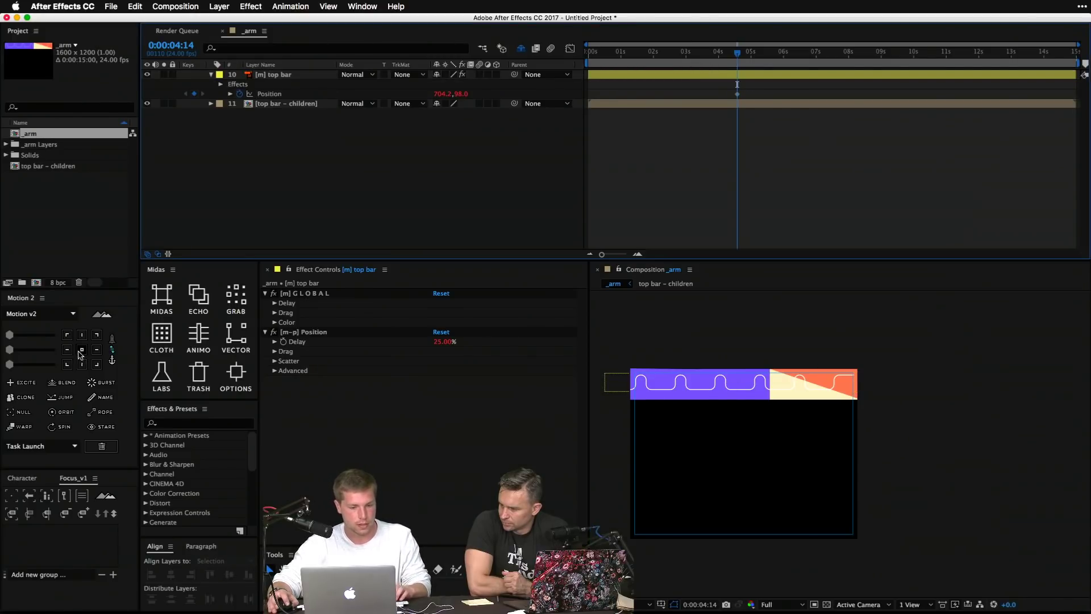
click(29, 496)
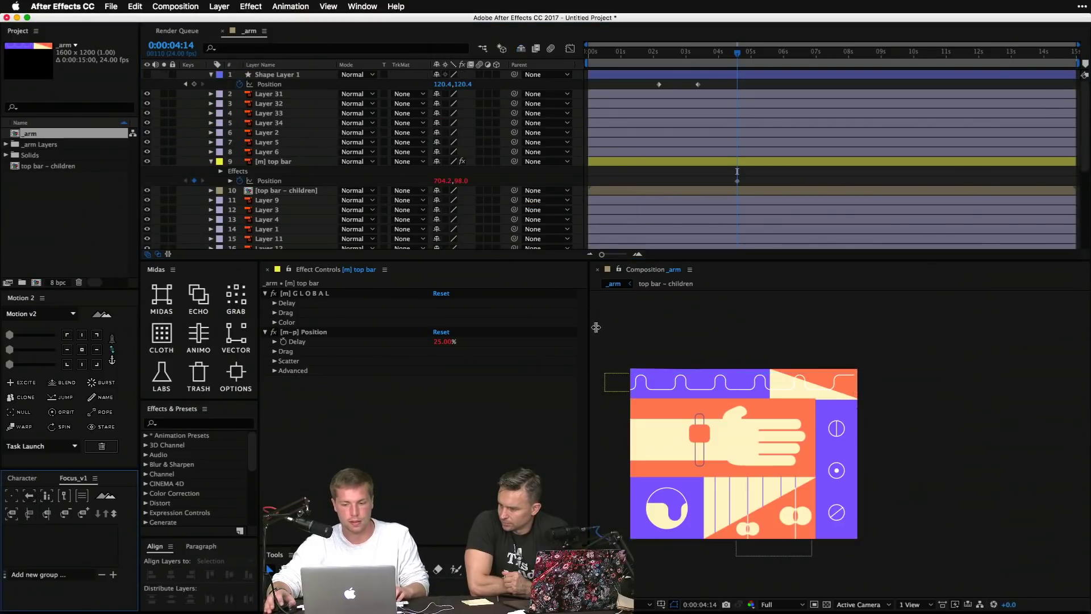
drag(604, 411, 805, 461)
click(609, 443)
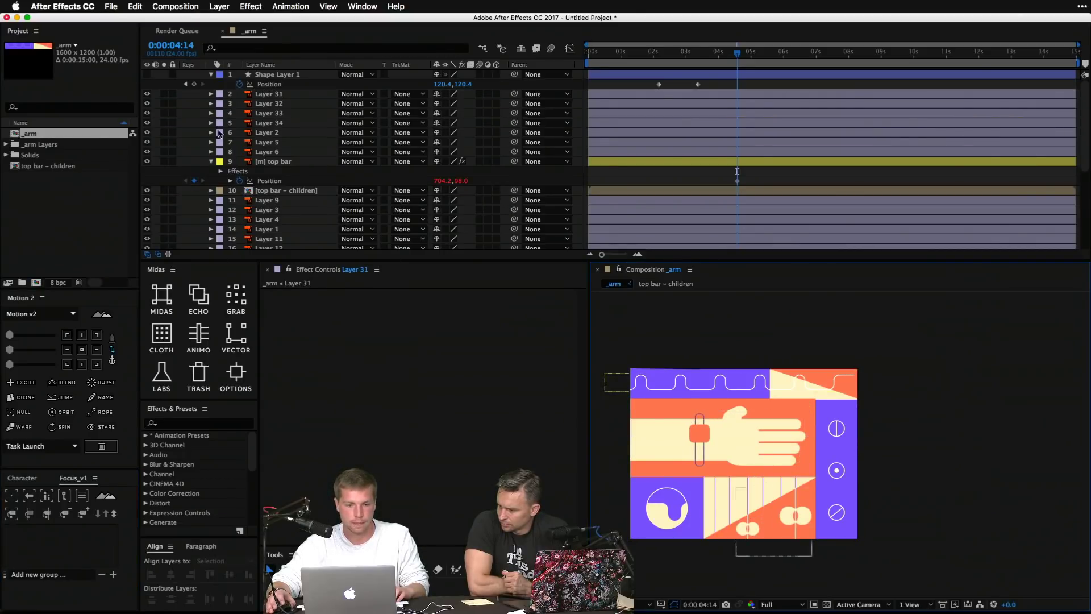
scroll(216, 134, down, 5)
scroll(193, 134, up, 2)
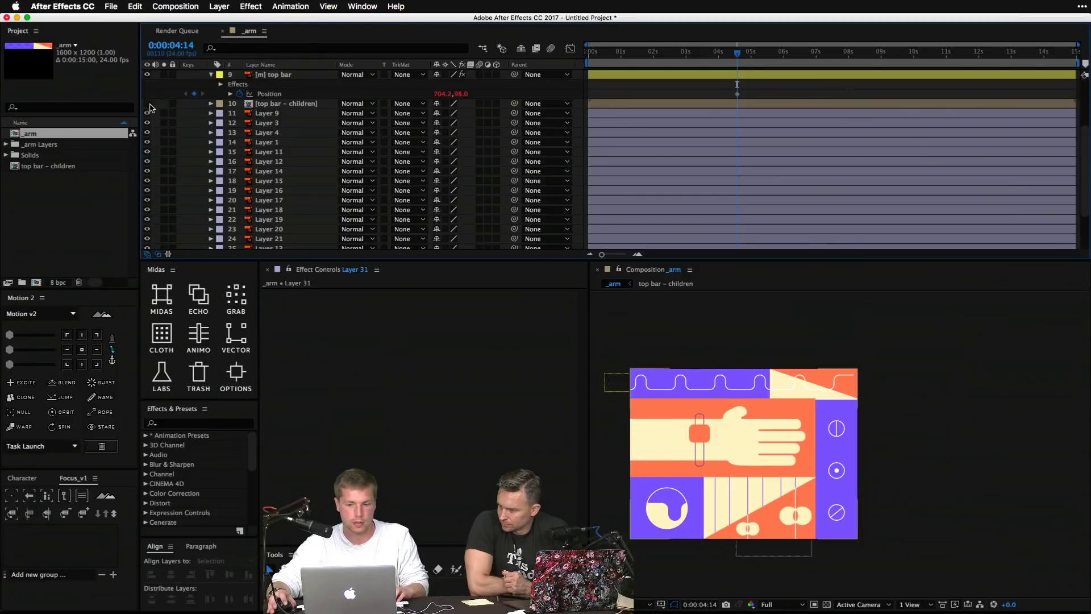
click(147, 104)
scroll(181, 108, up, 3)
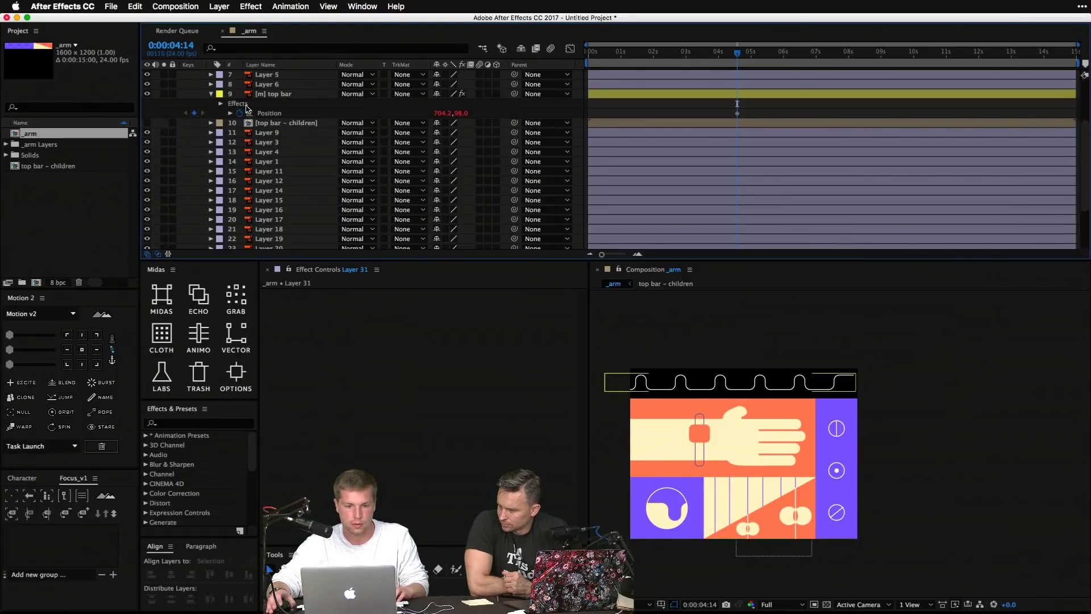
click(147, 104)
Step: Select the layers of the arm and hand section and isolate them with Focus
drag(597, 409, 803, 466)
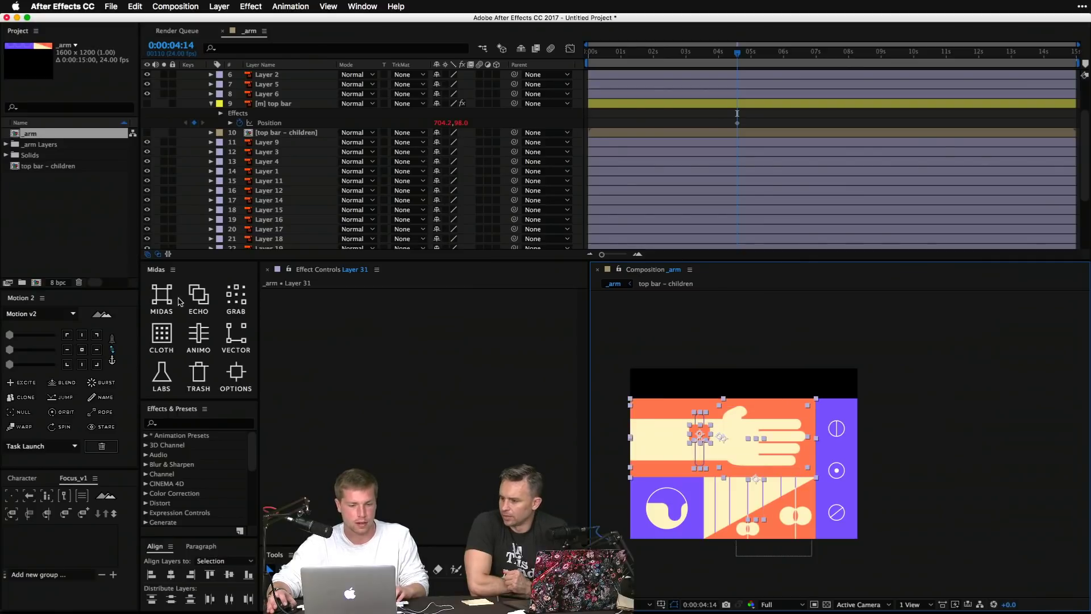
click(10, 496)
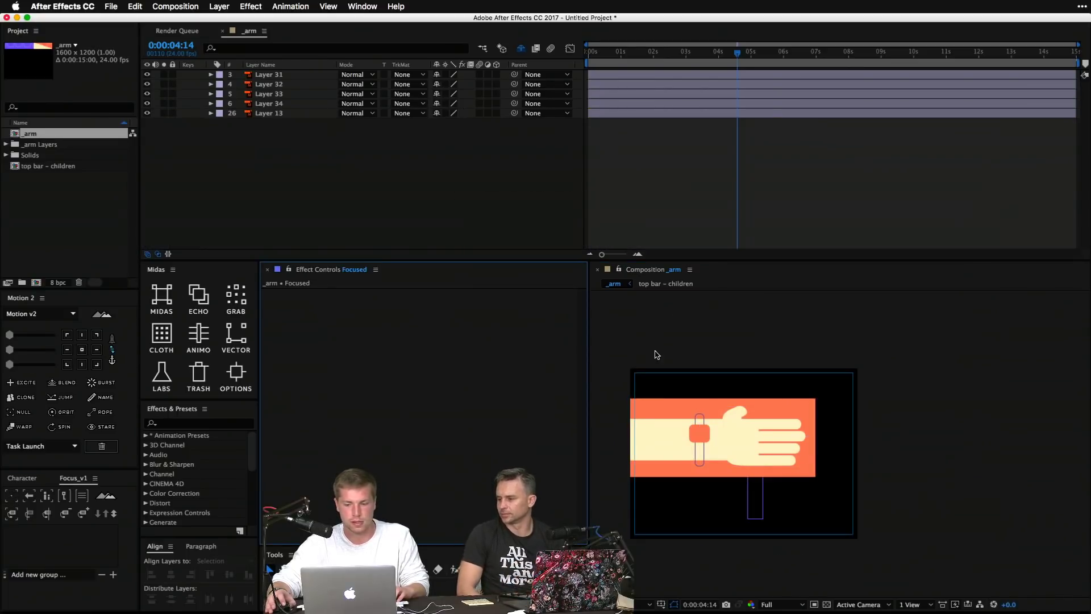
click(338, 180)
Step: Show Position on the orange watch layer, select it with the other isolated layers, and create a Midas comp system named "hand comp"
click(700, 434)
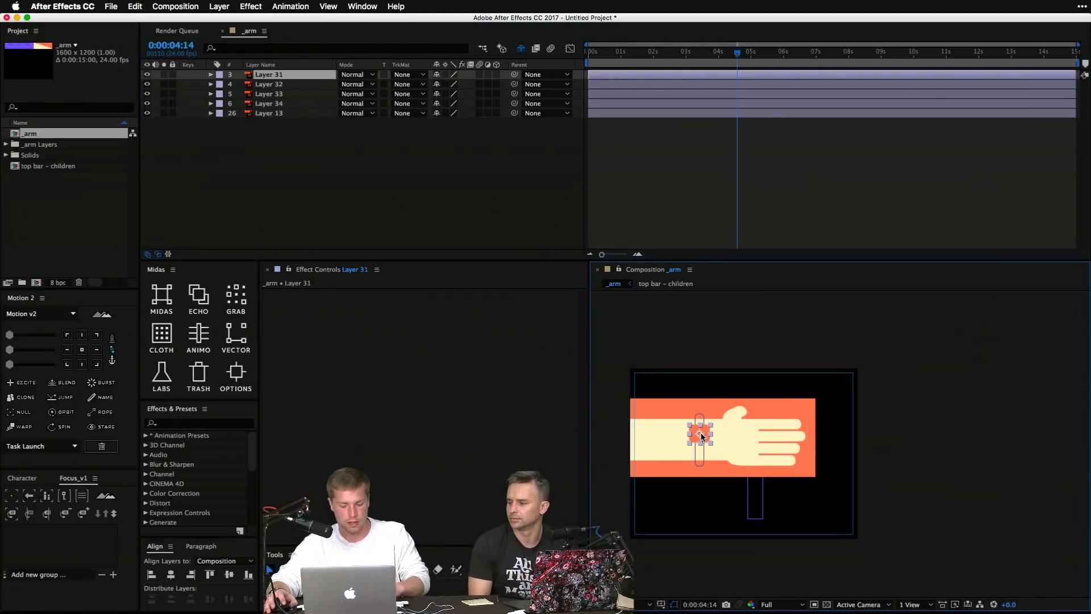
key(p)
drag(299, 175, 267, 73)
click(163, 343)
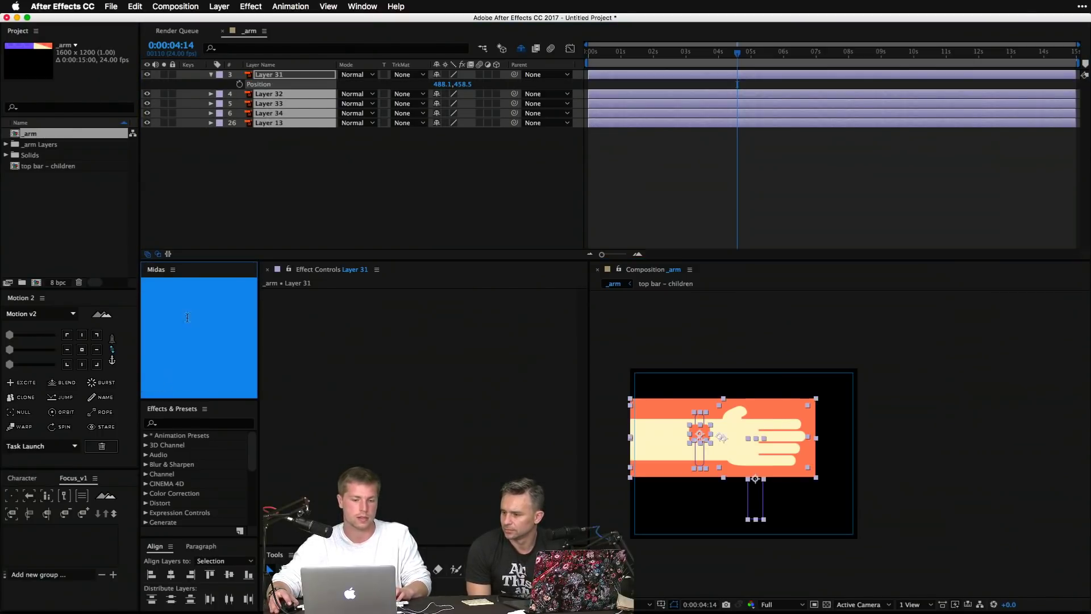
text(ba)
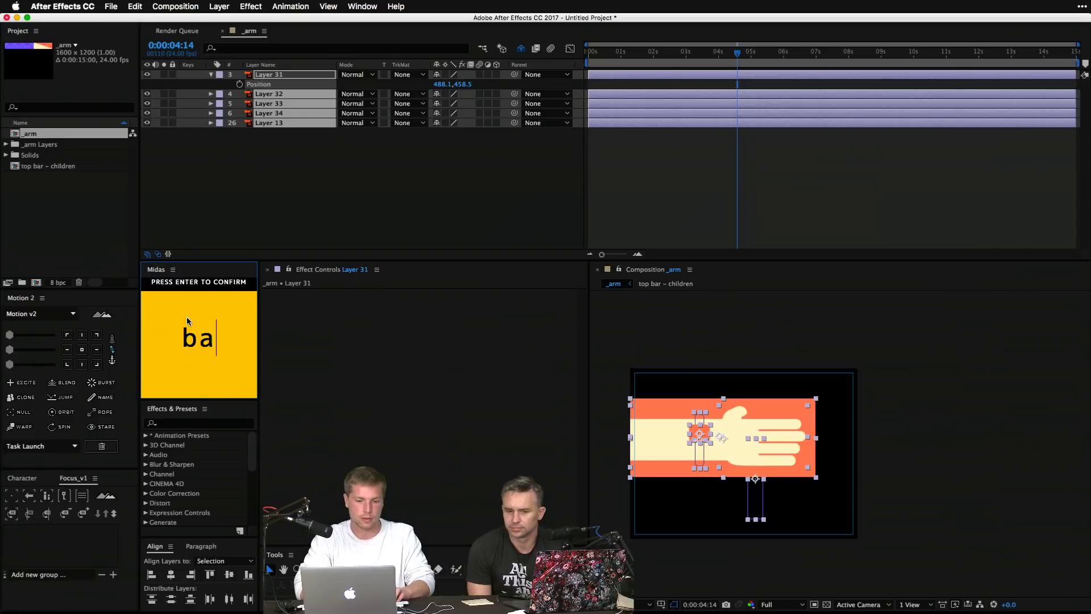
key(BackSpace)
key(BackSpace)
text(hand comp)
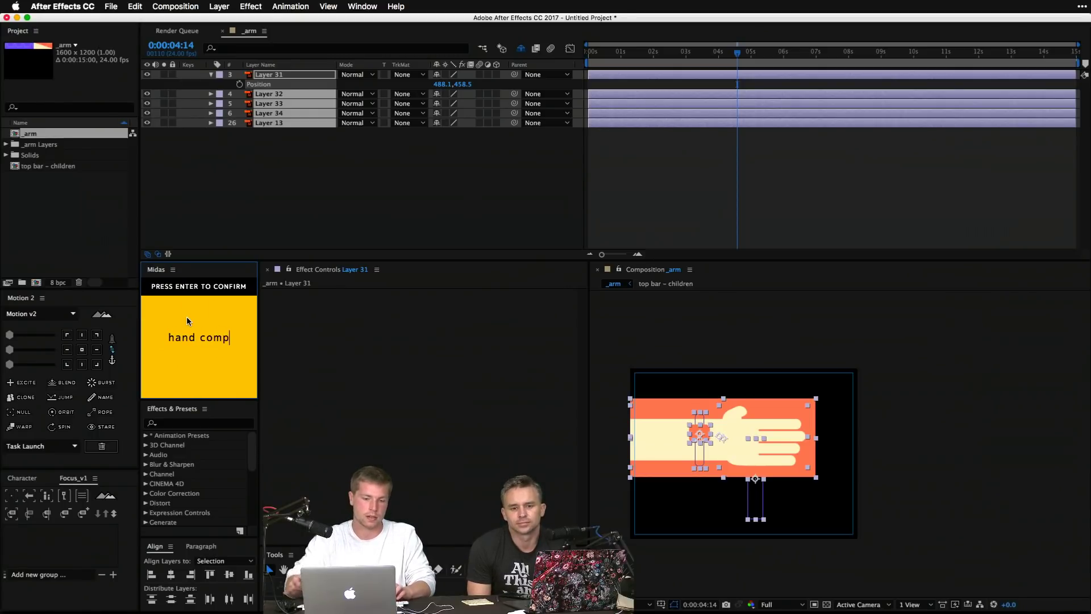
key(Return)
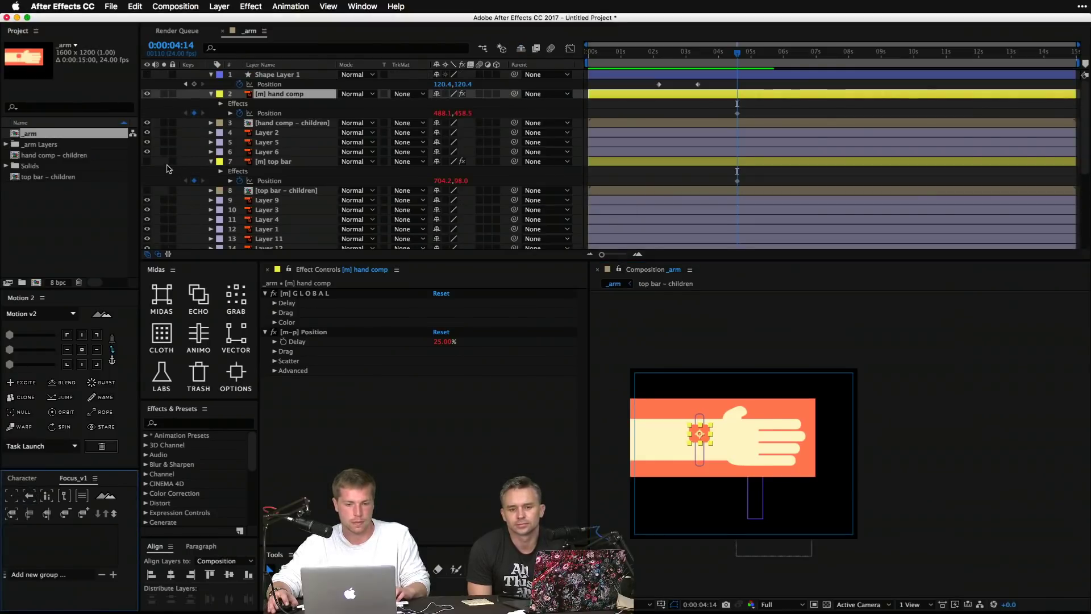
Step: Hide the hand comp layers and isolate the layers of the purple side strip with Focus
click(147, 94)
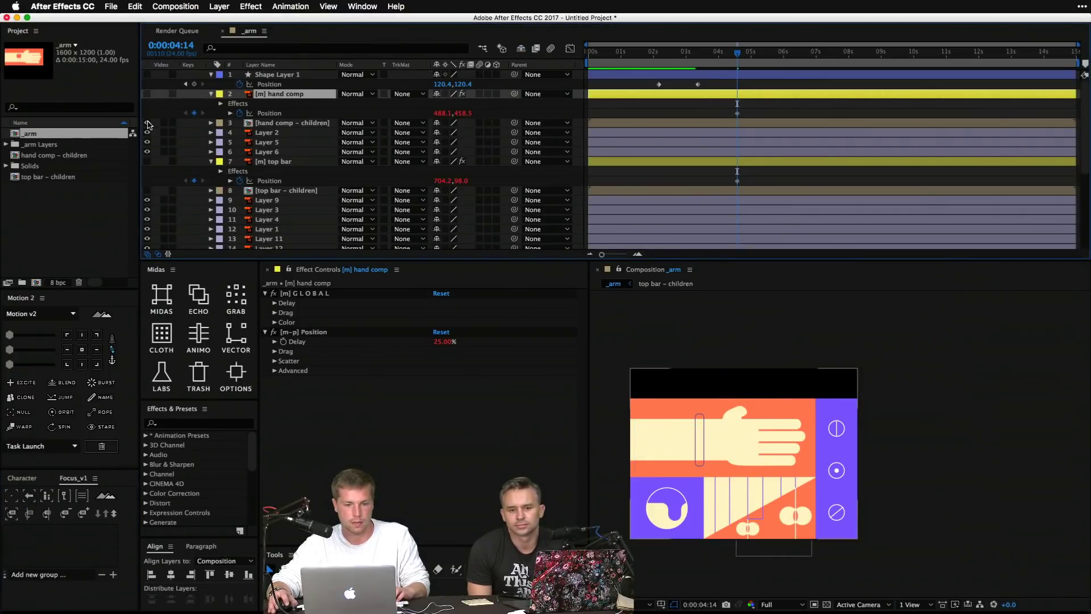
click(898, 524)
drag(884, 559, 816, 398)
click(15, 488)
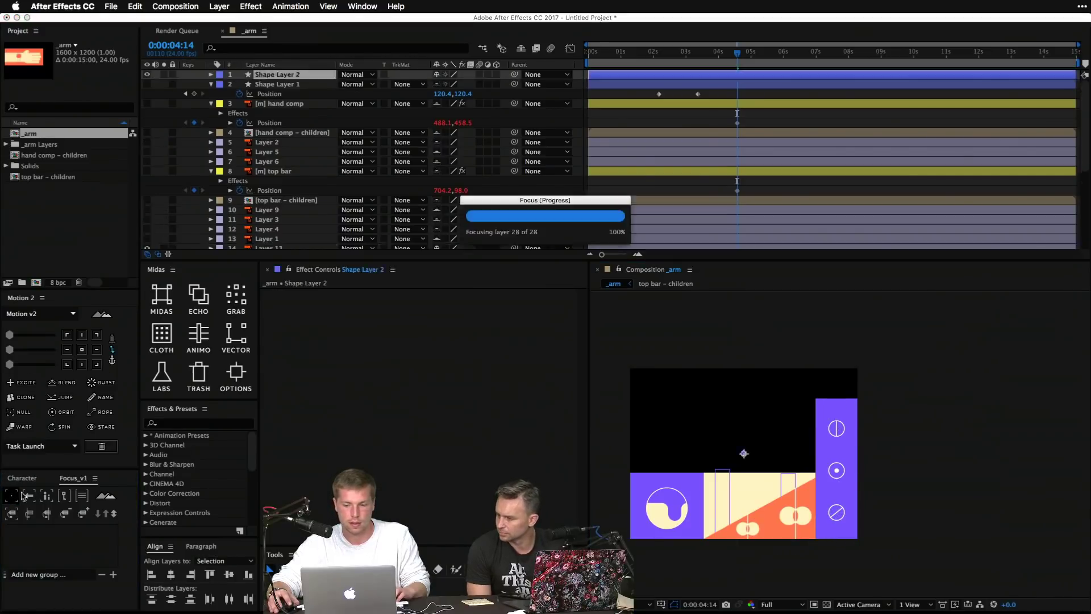
Step: Show Position on Layer 11, select it with Layers 15, 16 and 23, and create a Midas comp system named "side bar"
click(268, 78)
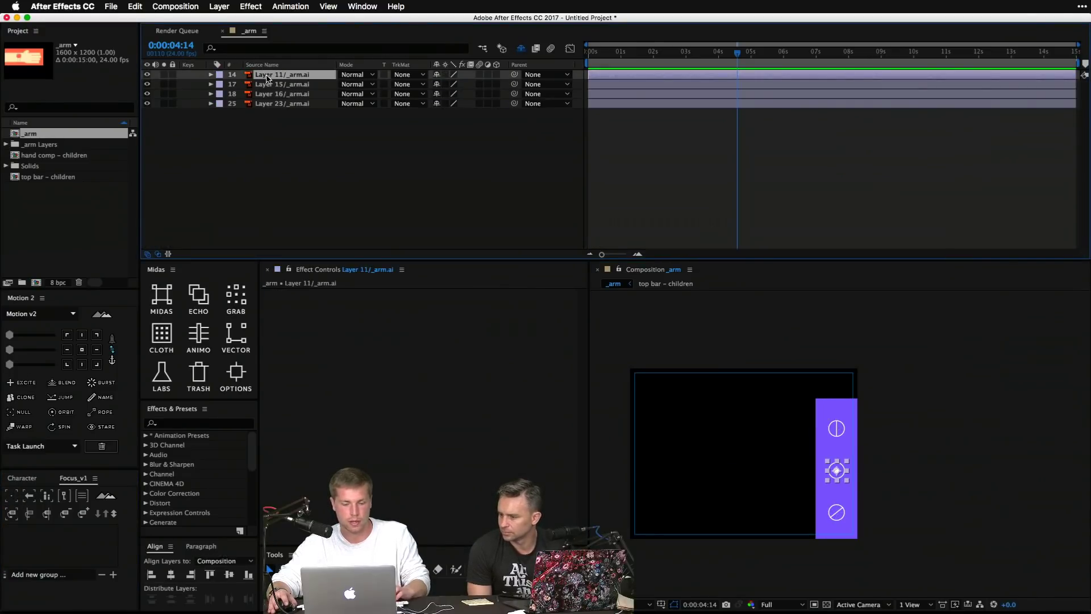
key(p)
shift+click(292, 113)
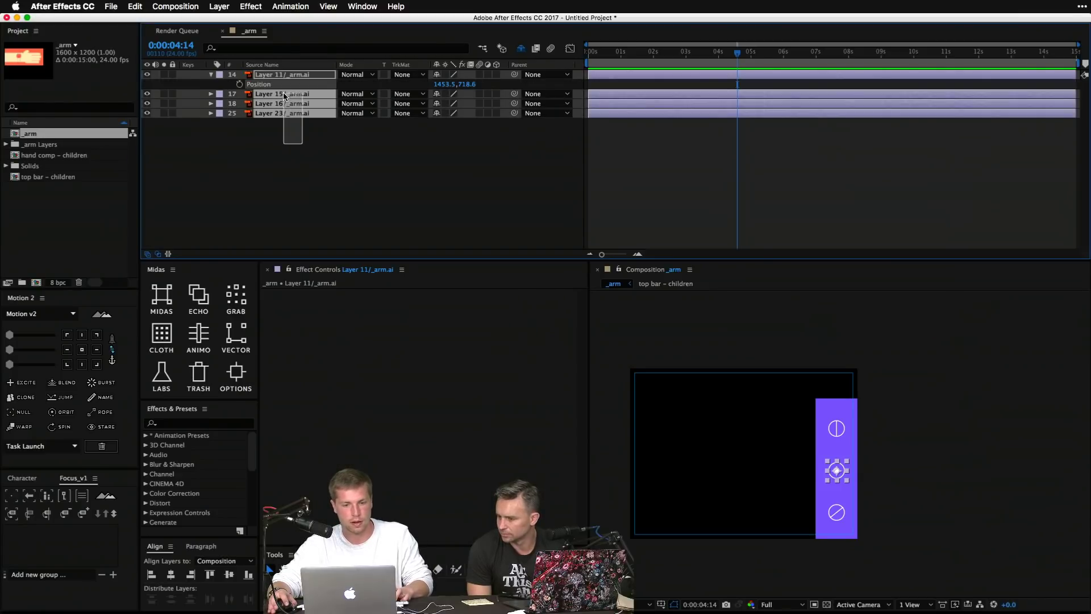
click(161, 297)
click(165, 380)
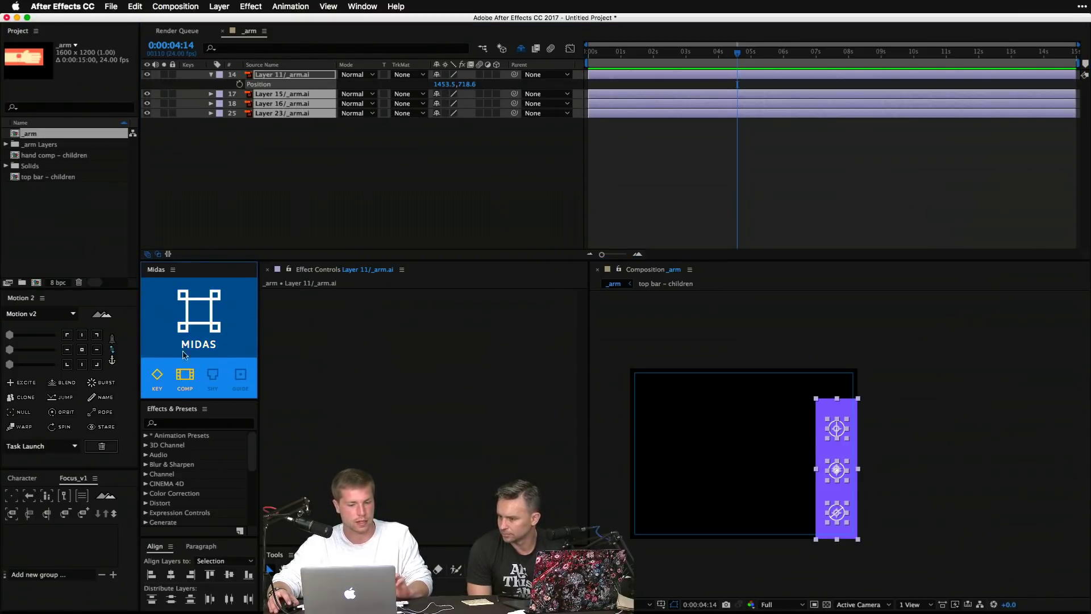
text(side bar)
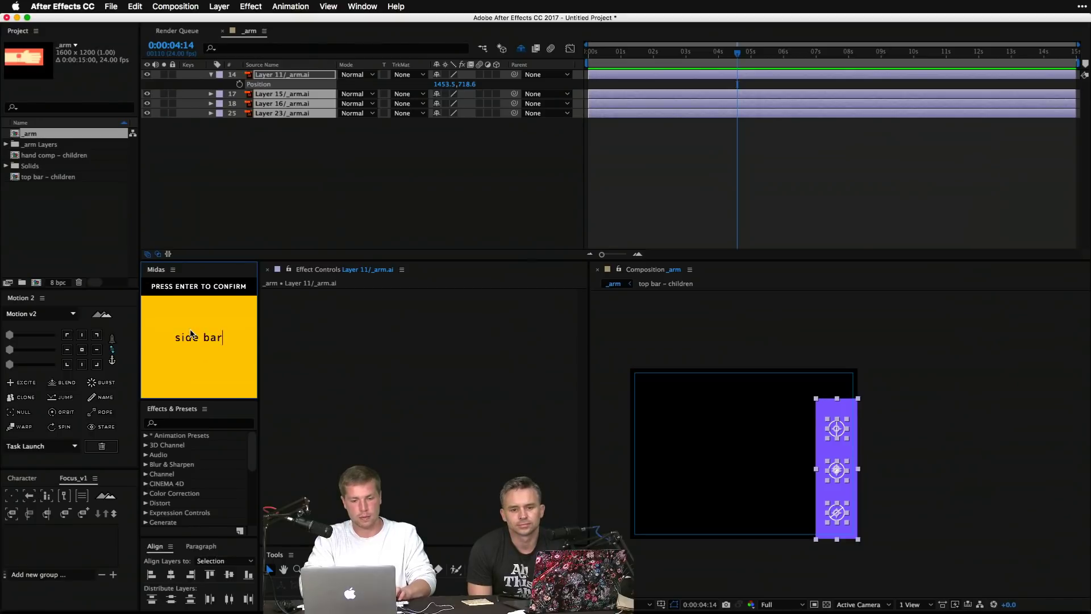
key(Return)
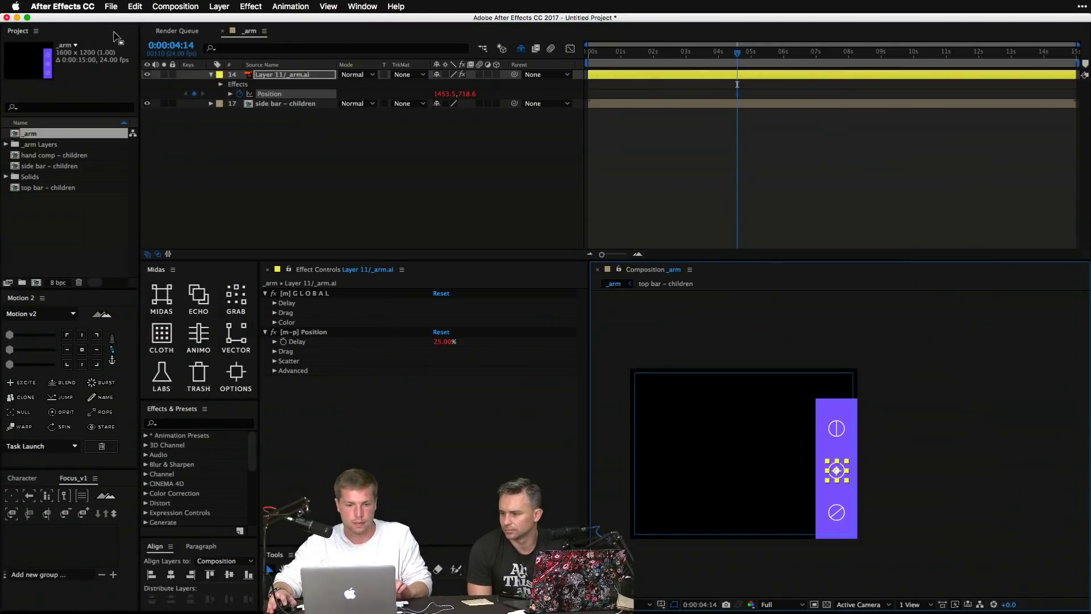
Step: Unfocus the composition to show all layers, and hide the side bar children precomp
click(32, 494)
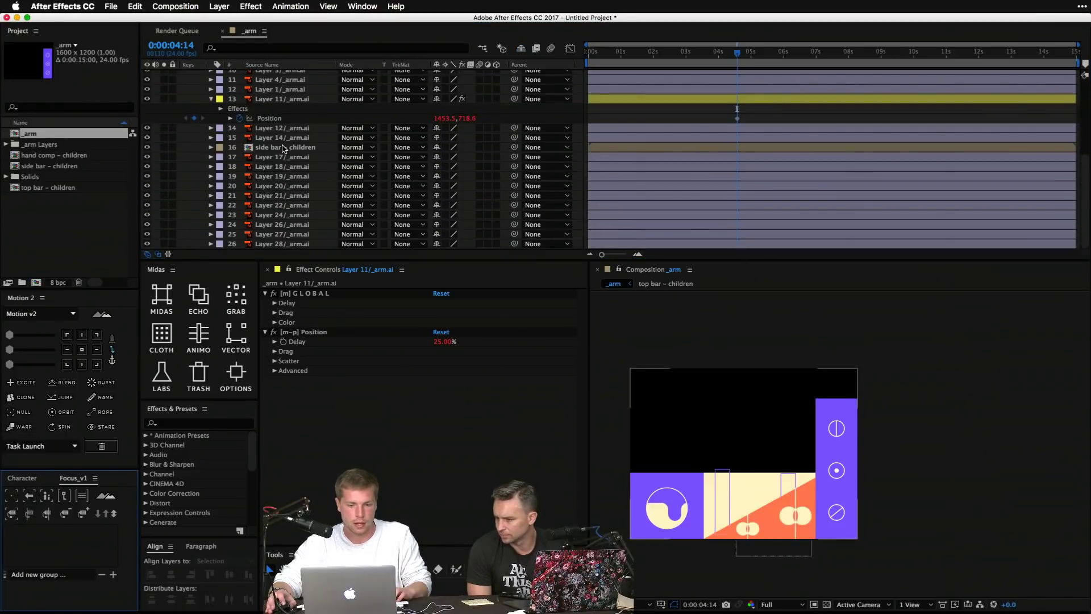
click(283, 147)
shift+click(282, 139)
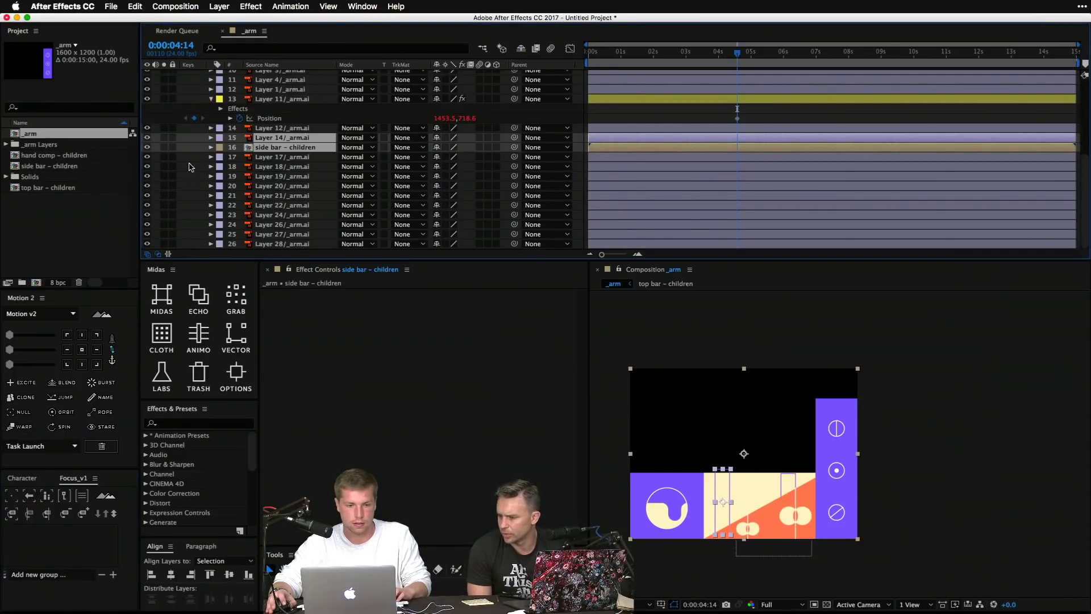
click(195, 168)
click(147, 147)
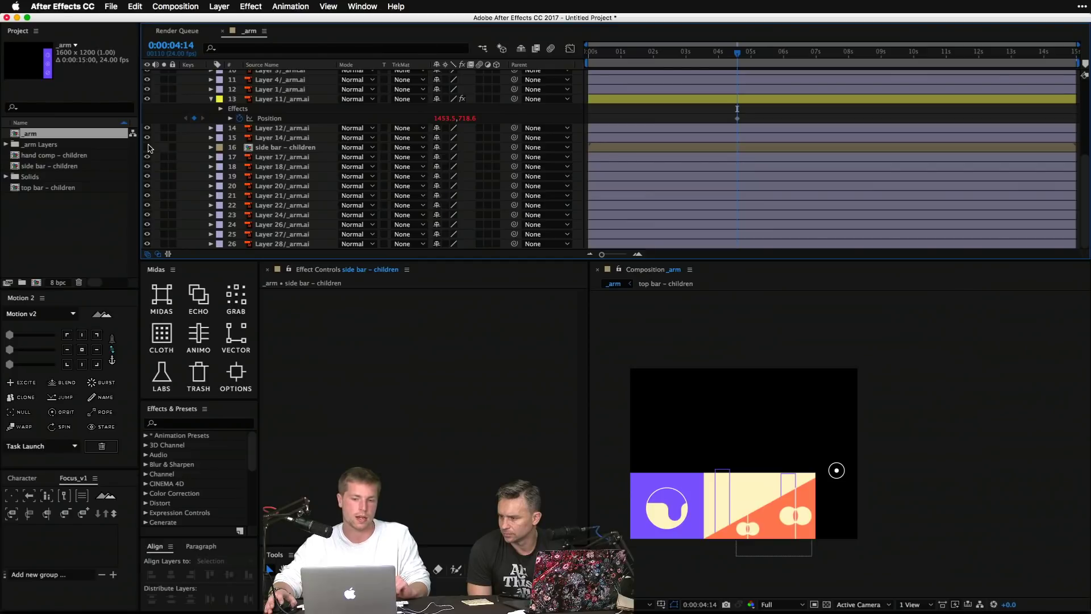
click(270, 149)
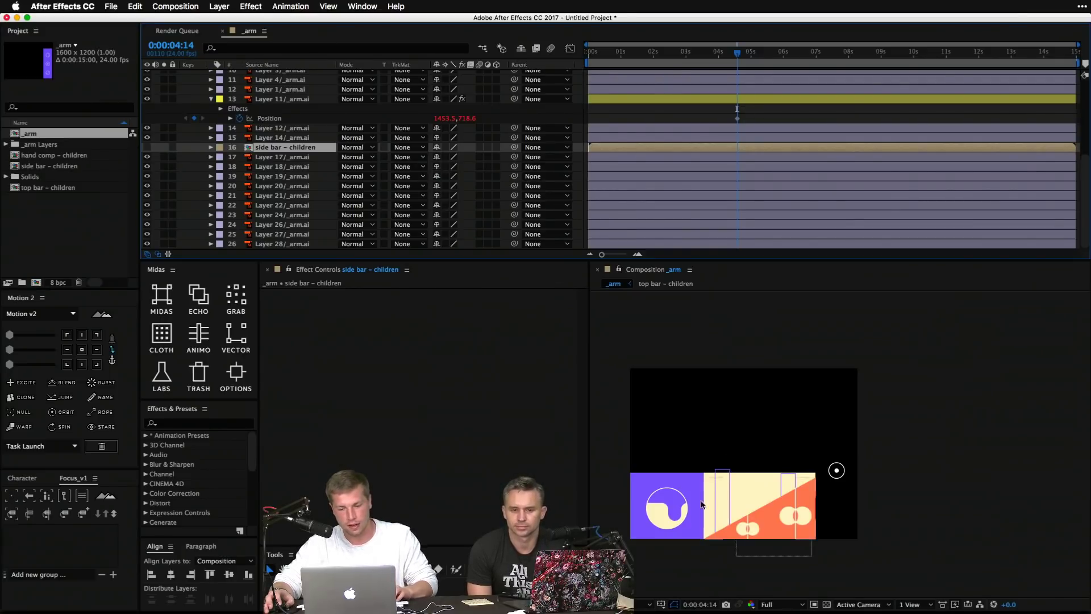
Step: Select the lower artwork's purple, cream and orange layers and isolate them with Focus
drag(611, 465, 796, 551)
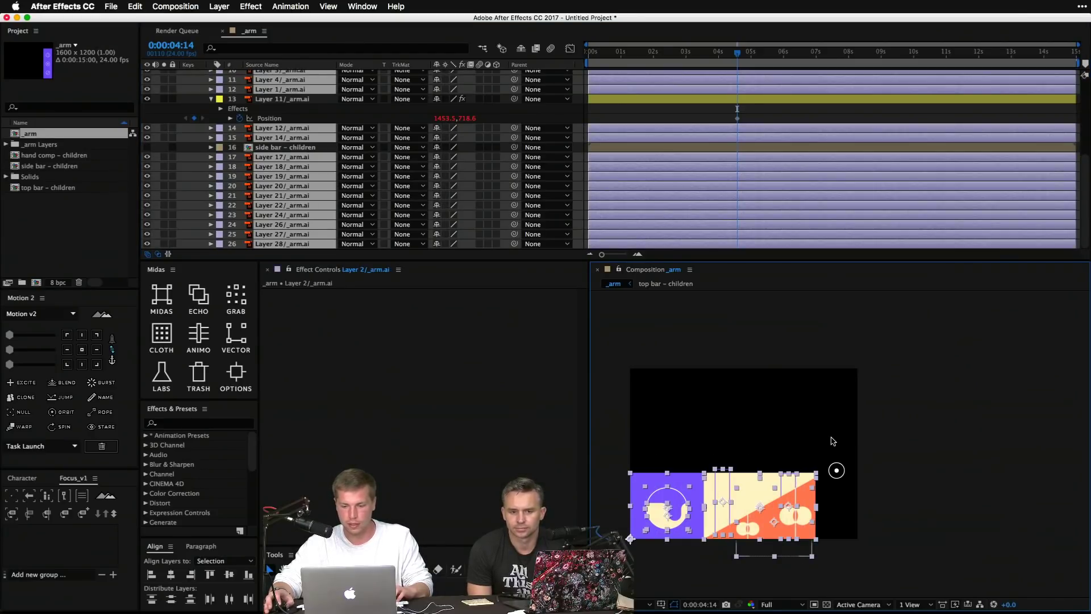
click(11, 514)
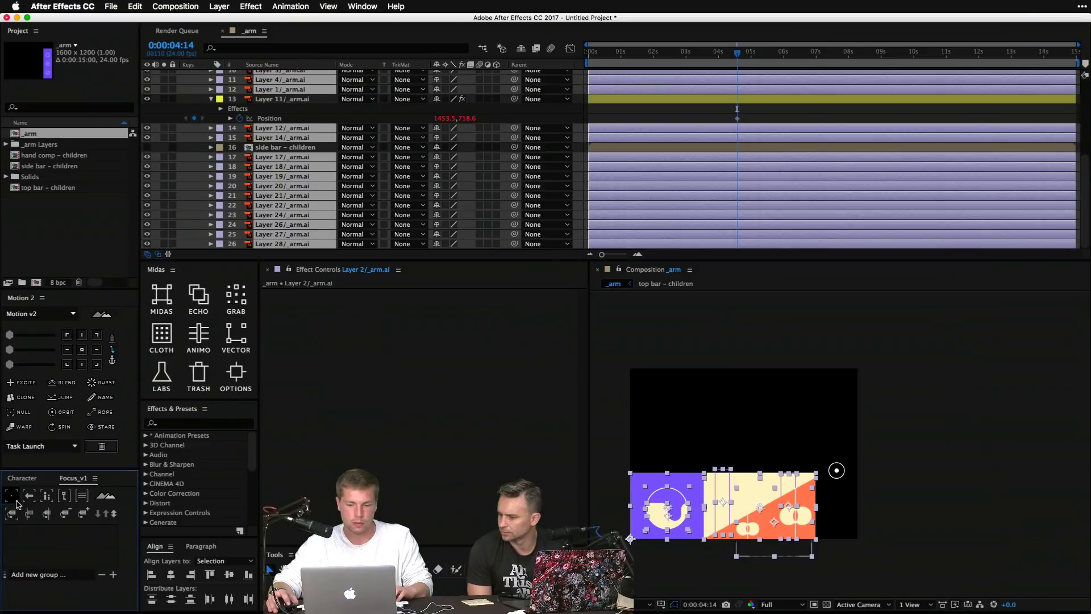
scroll(437, 223, up, 5)
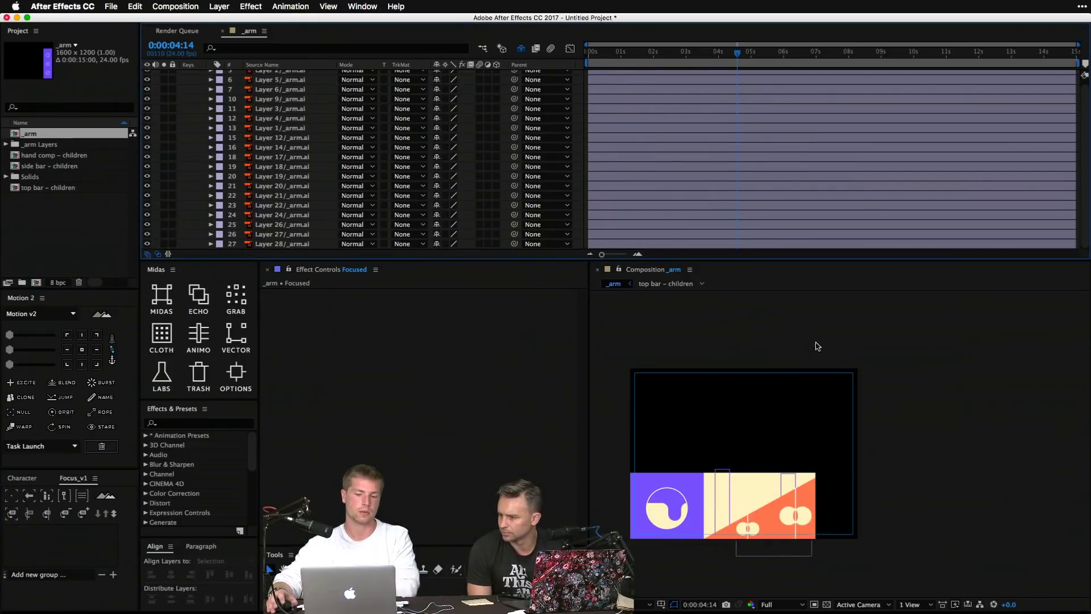
key(shift+slash)
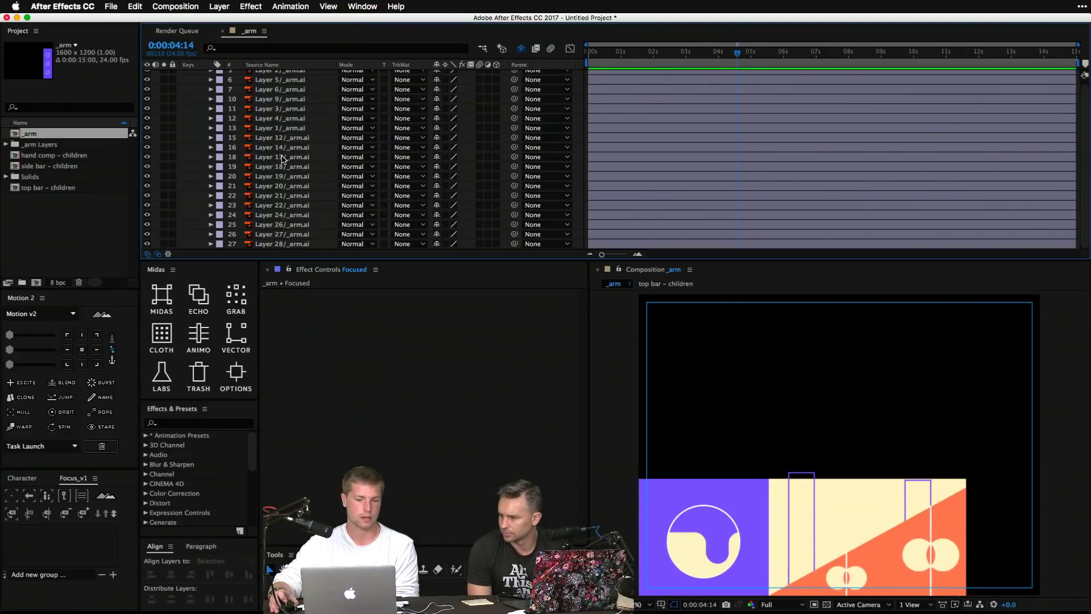
scroll(282, 171, up, 1)
click(521, 49)
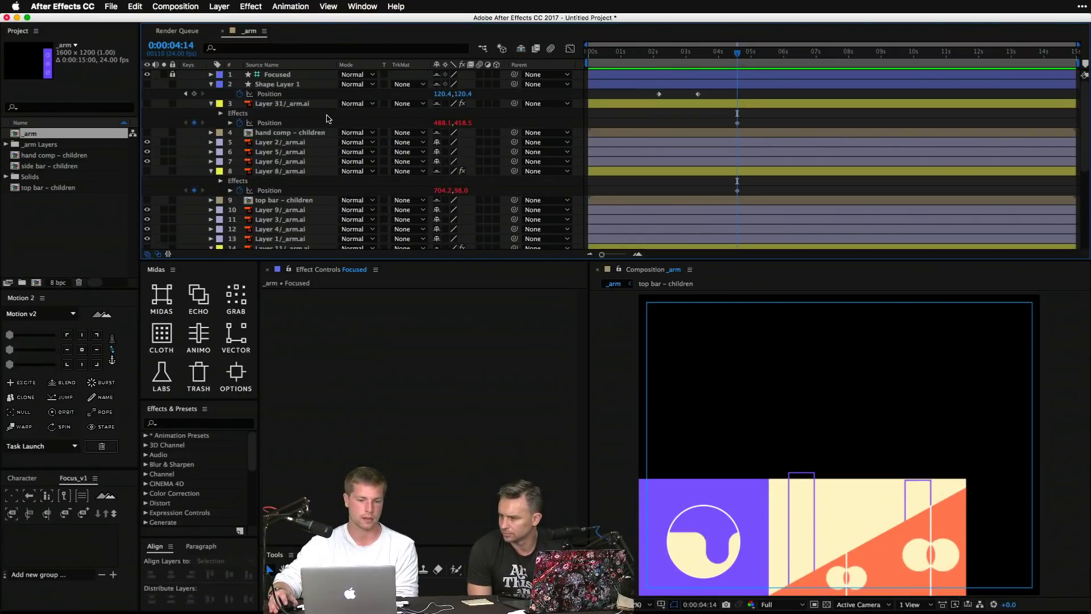
click(520, 49)
Step: Show Position on the cream Layer 6 inside the circle and select it with all other isolated layers
click(698, 550)
key(p)
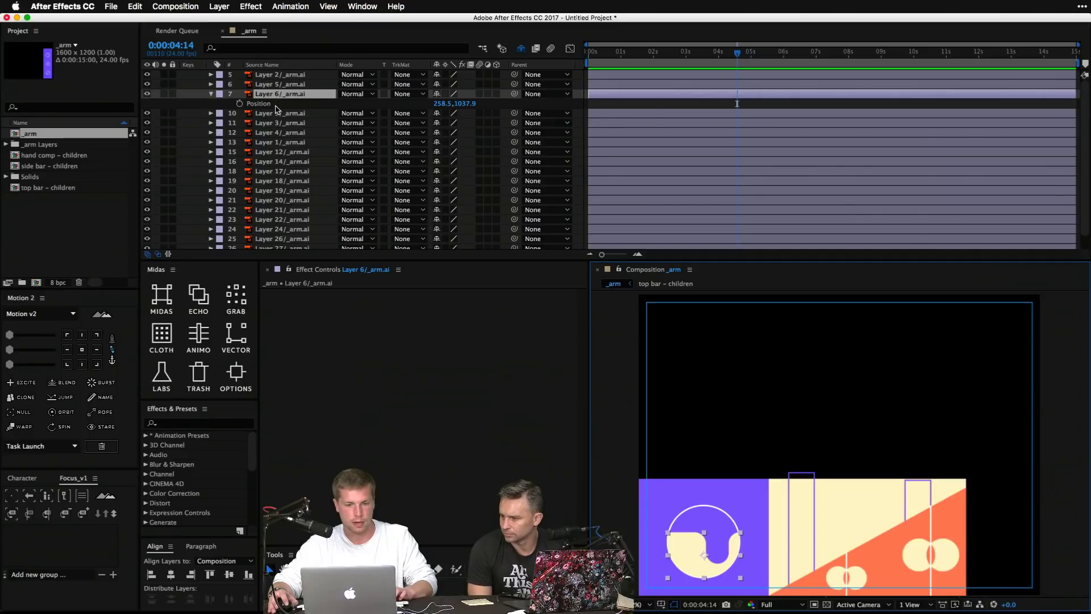
click(277, 105)
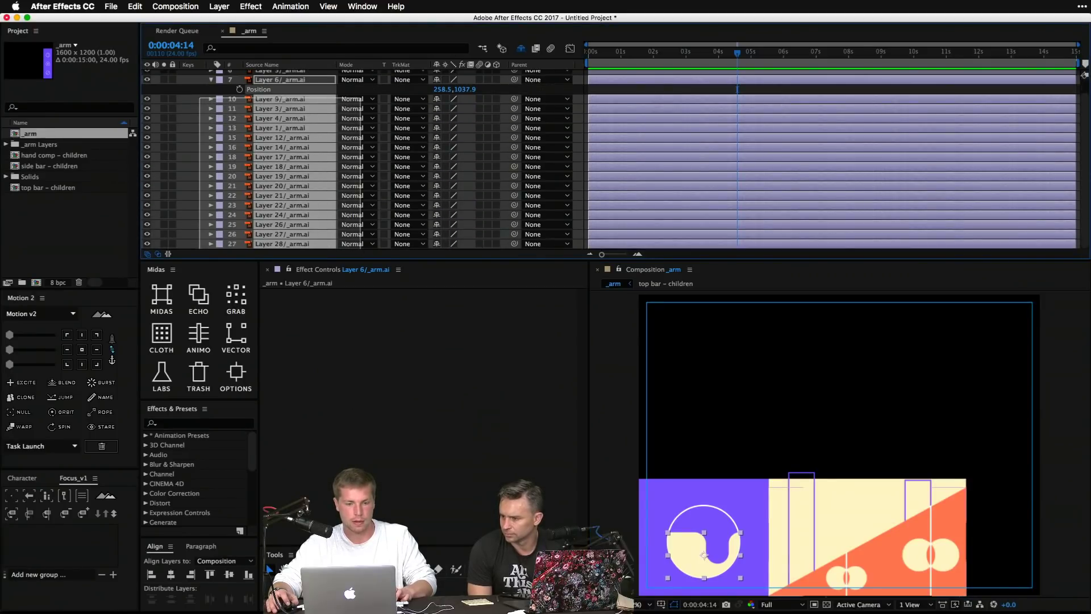
shift+click(278, 175)
shift+click(280, 84)
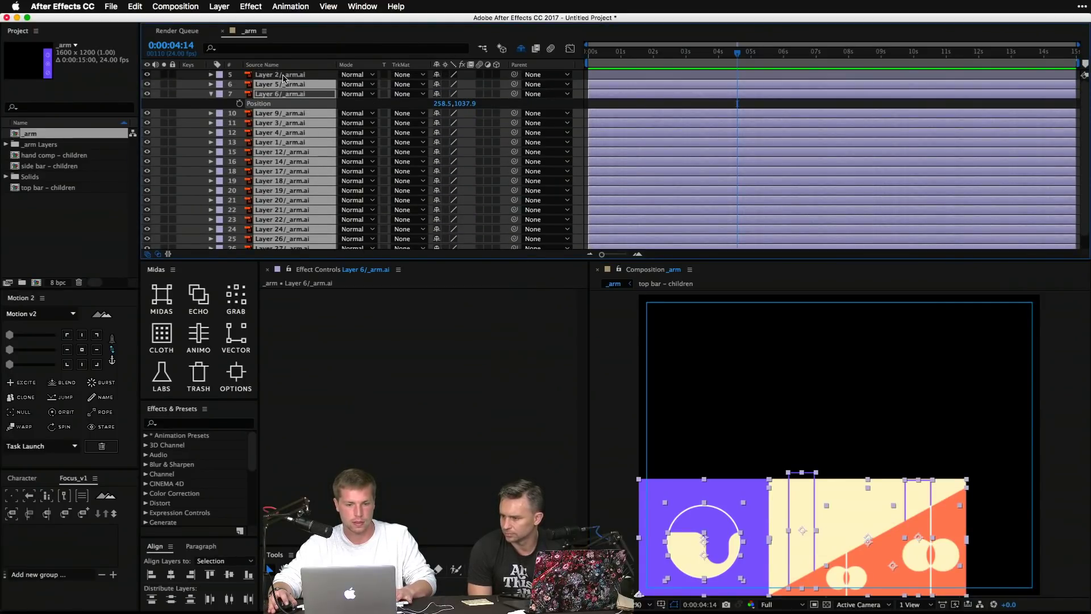
shift+click(280, 74)
Step: Close and reopen the blank Midas panel, and shorten it so its tools fit above Effects & Presets
click(157, 386)
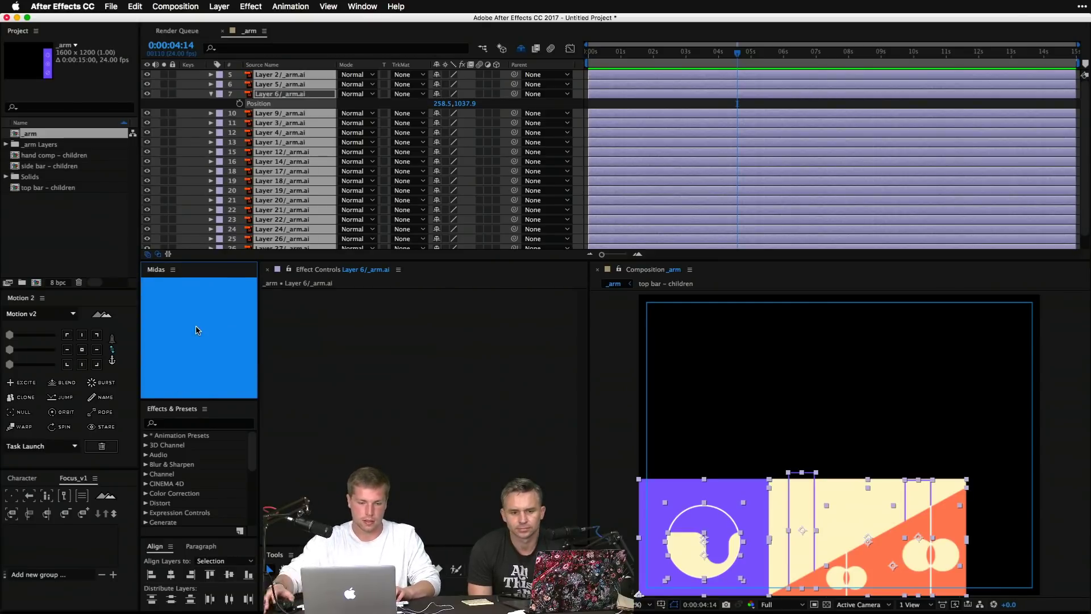
click(173, 269)
click(193, 281)
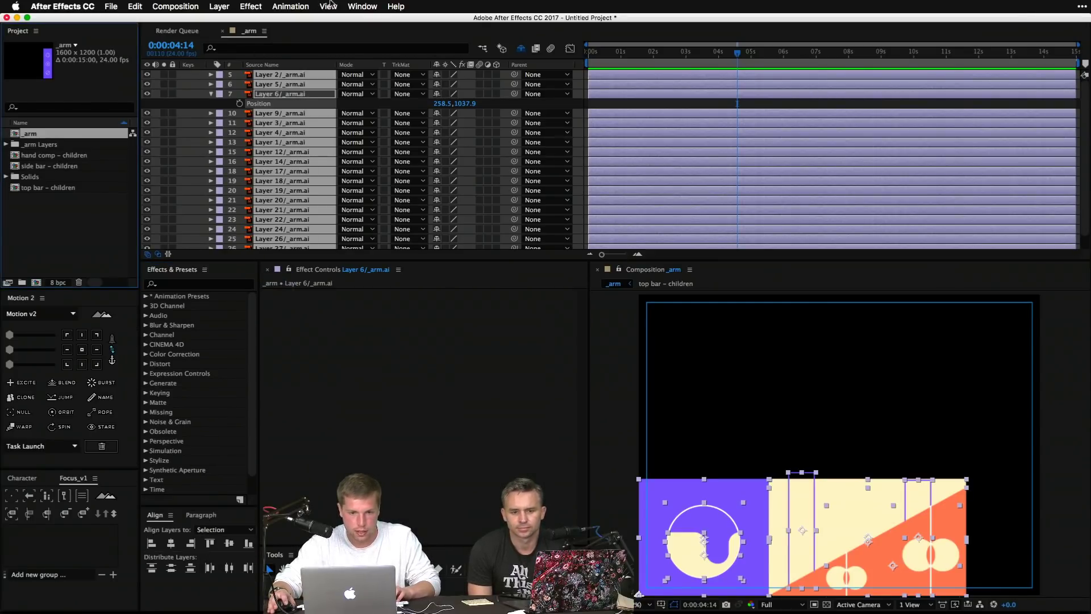
click(362, 6)
mouse_move(398, 48)
click(568, 81)
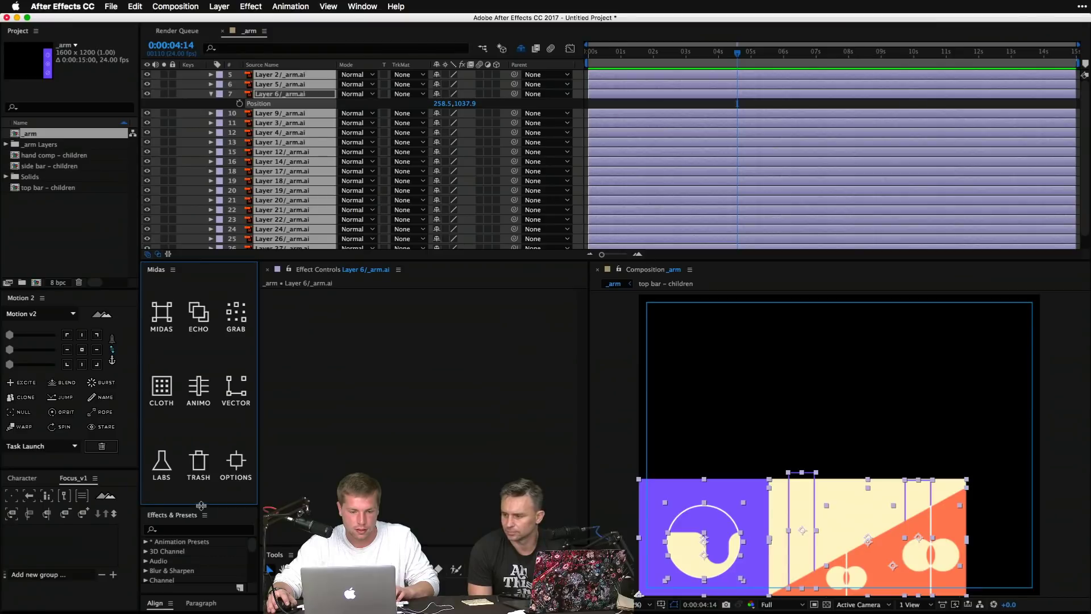
drag(201, 505, 201, 437)
Step: Create a Midas comp system named "bottom" from the selected layers
click(174, 335)
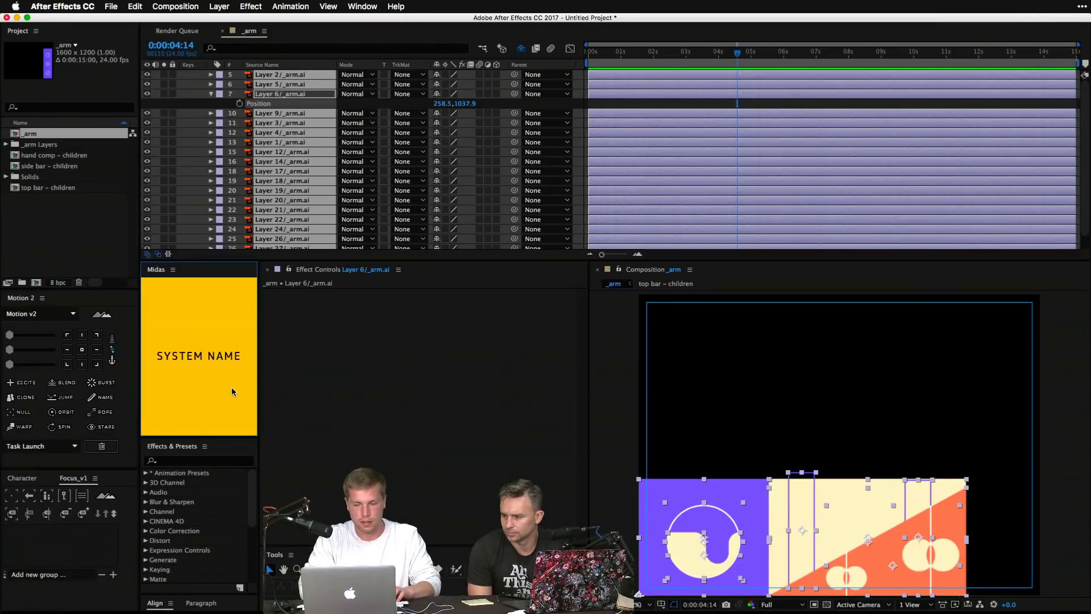
text(bottom)
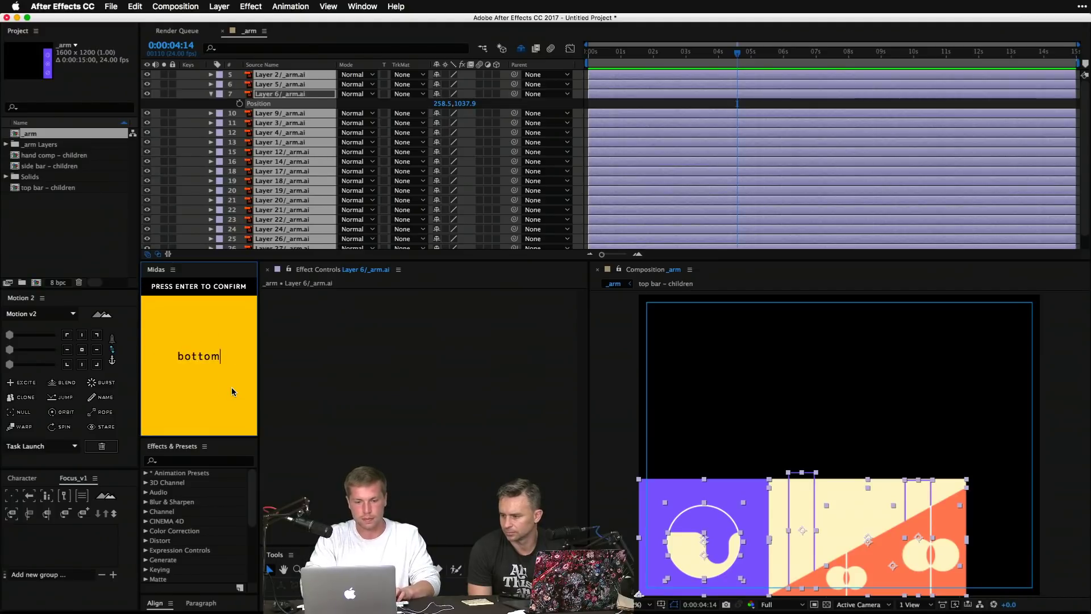
key(Return)
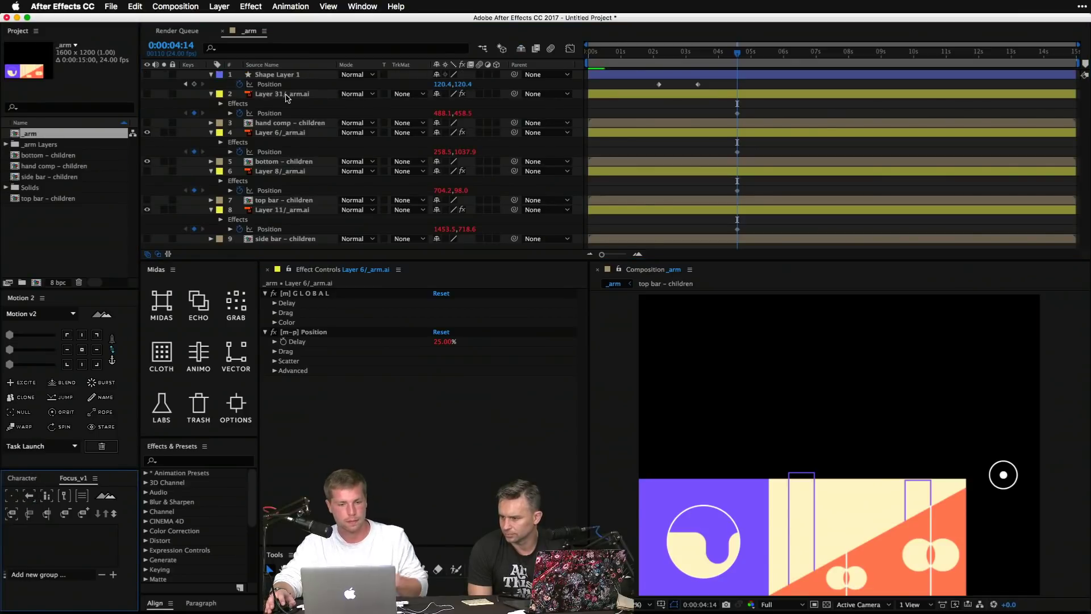
Step: Collapse the revealed properties of all layers in the _arm composition and deselect the layers
click(273, 94)
key(super+a)
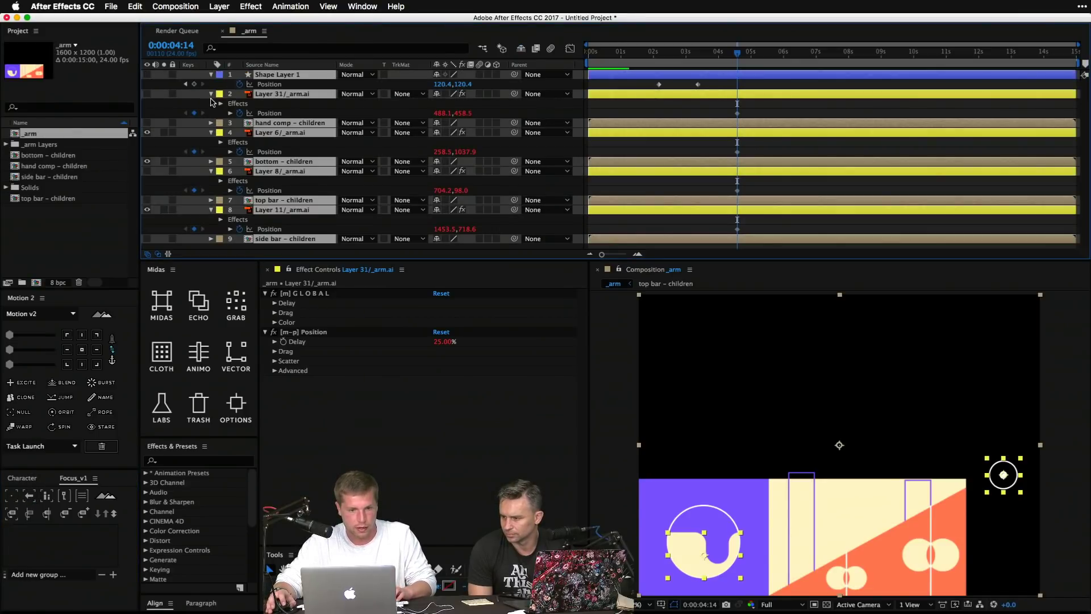
click(211, 94)
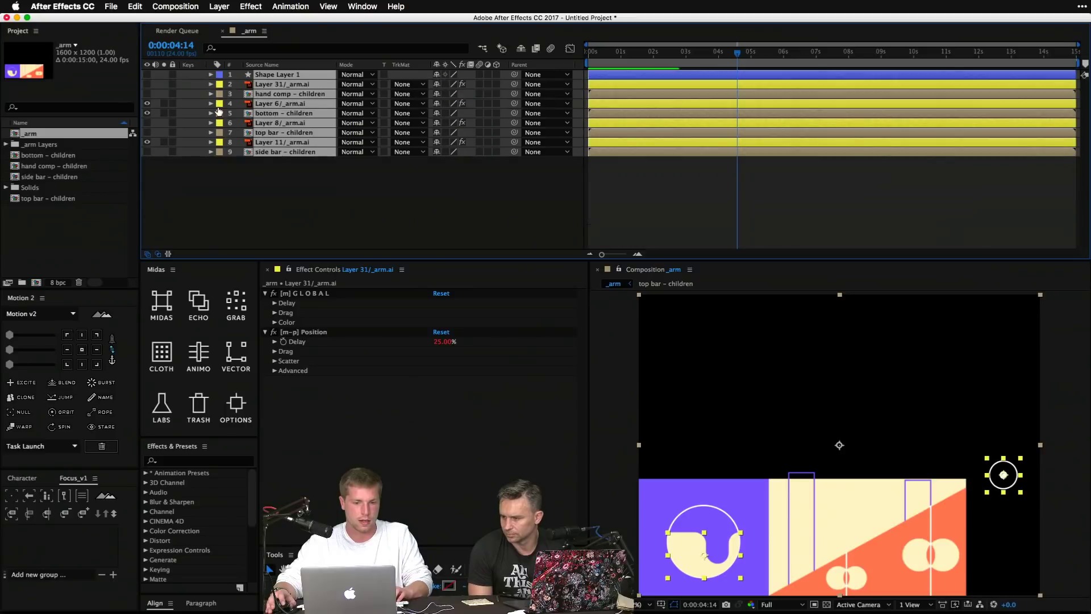
click(267, 194)
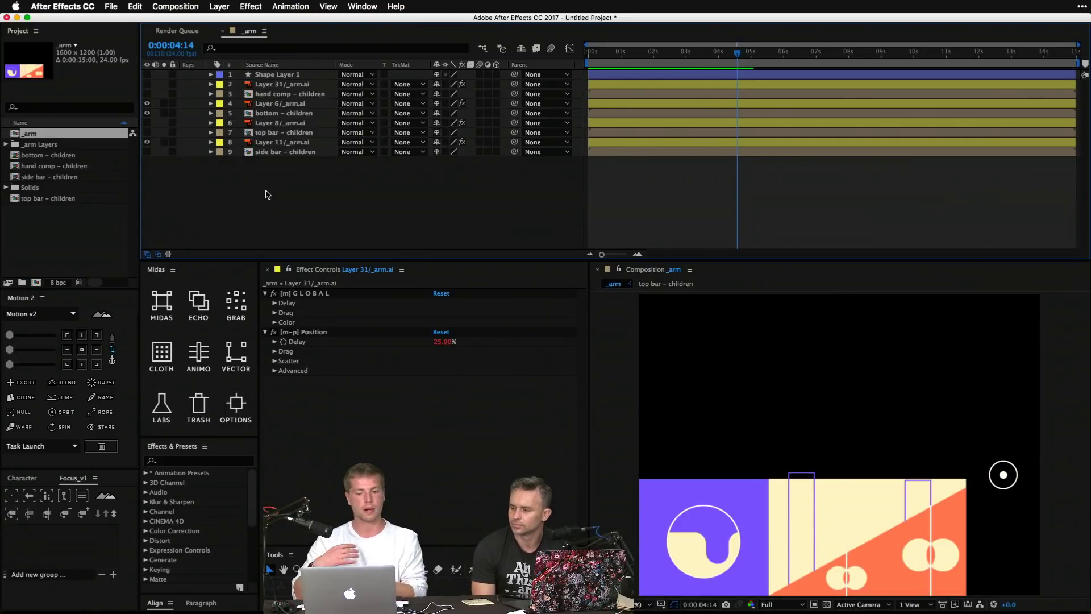
Step: Make the hidden hand comp, top bar and side bar system layers visible again
mouse_move(145, 161)
mouse_down()
mouse_move(146, 131)
mouse_move(147, 145)
mouse_up()
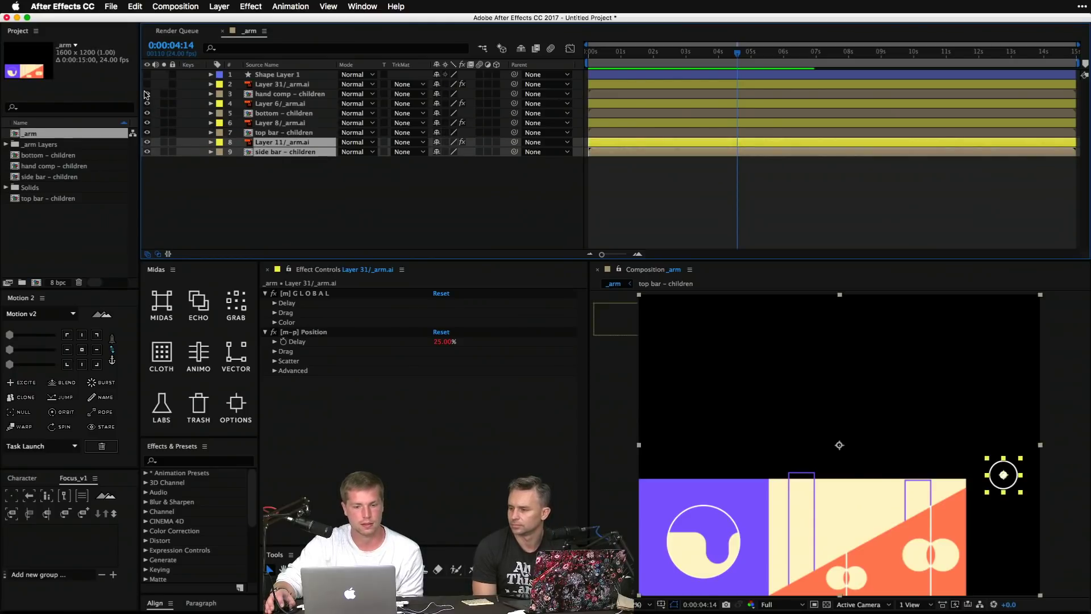
drag(145, 104, 147, 84)
click(269, 199)
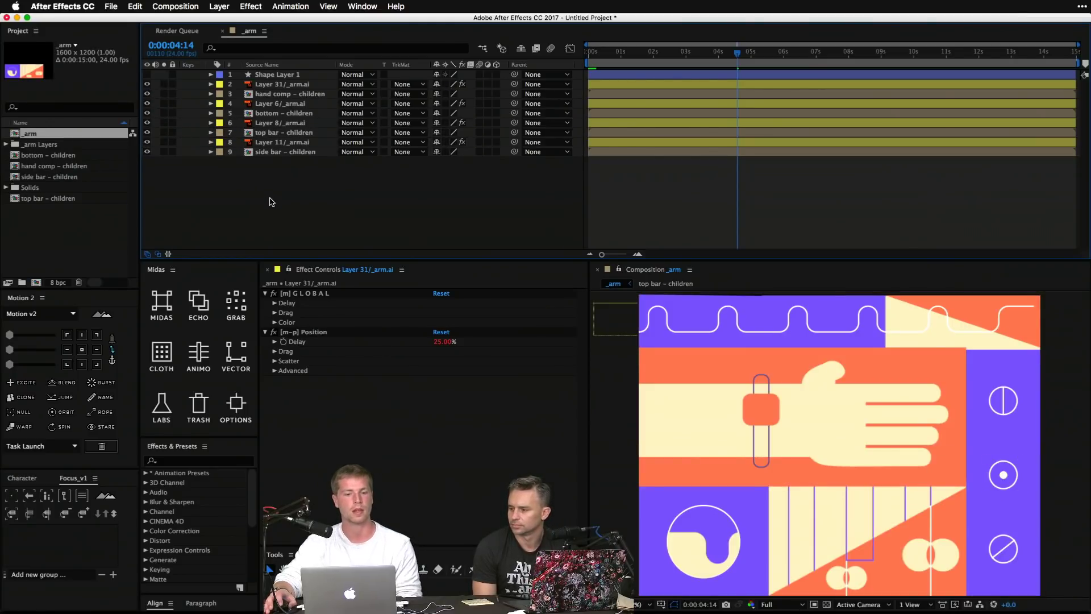
Step: Show Shape Layer 1 with its Position keyframes and move the current time to 0:00:01:22
click(297, 76)
key(u)
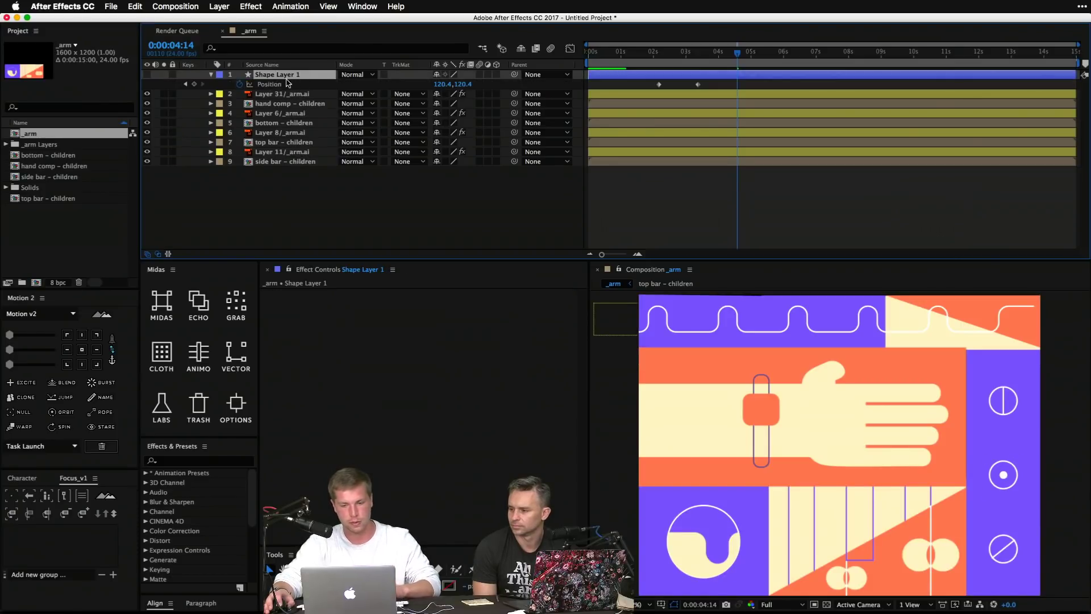
click(148, 75)
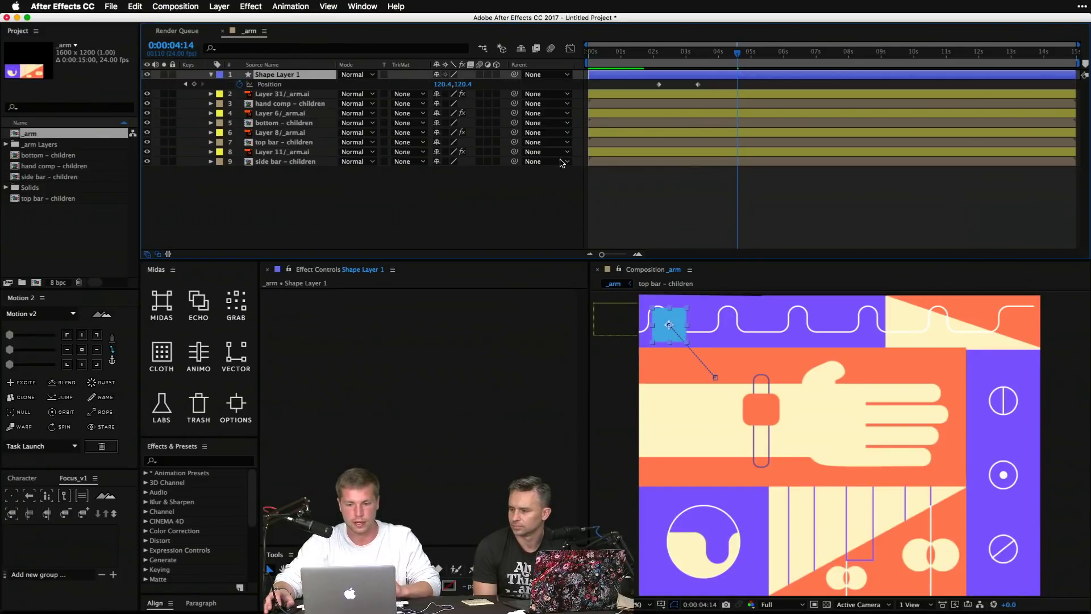
click(651, 55)
Step: Select Shape Layer 1's Position with Layers 31, 6, 8 and 11, and create a Midas system led by the shape
click(279, 204)
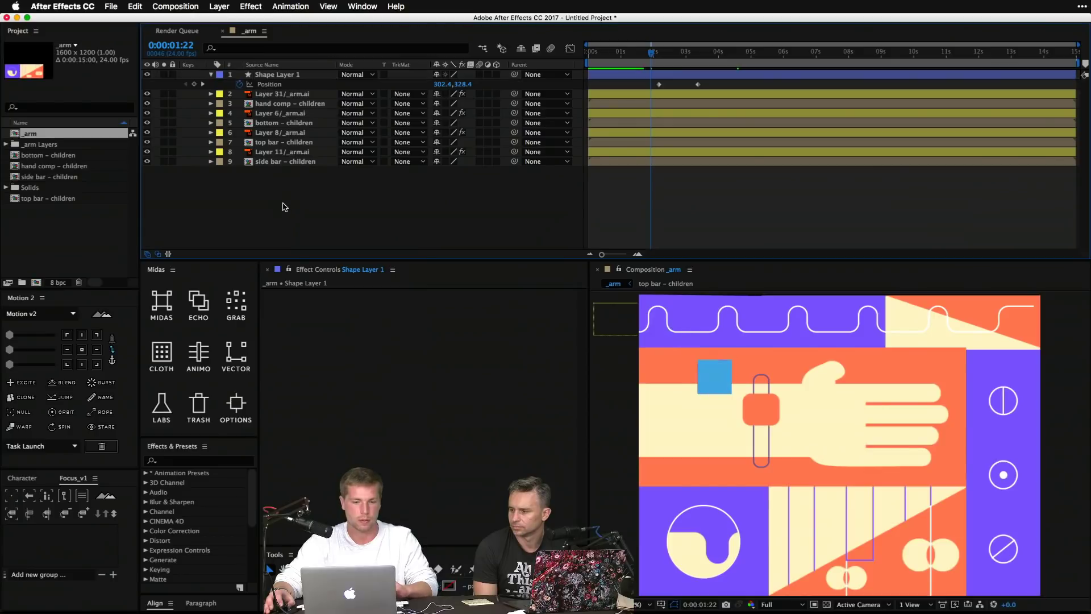
click(278, 85)
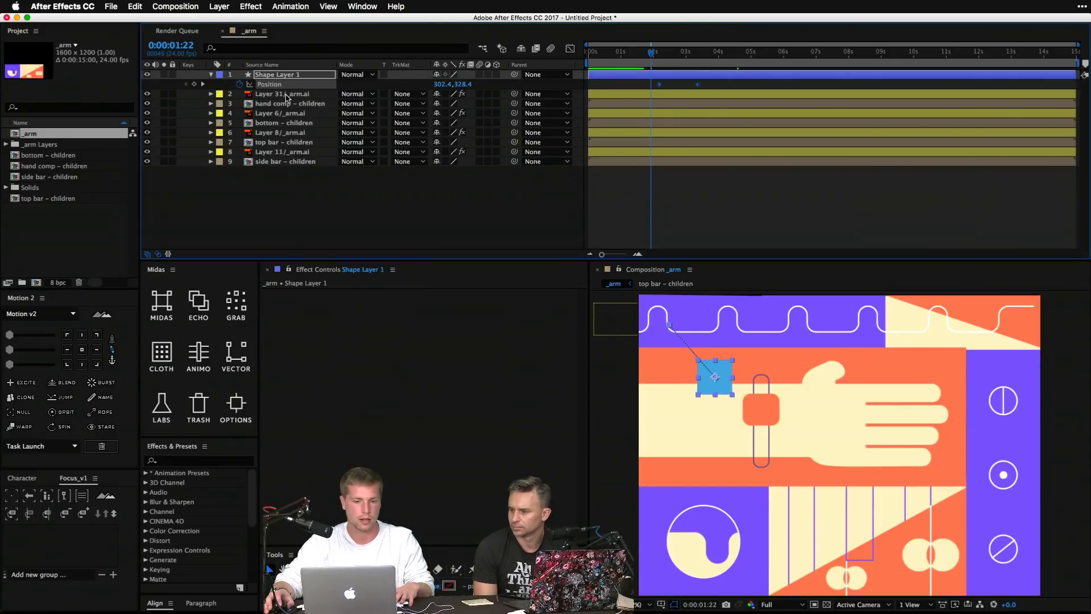
super+click(286, 95)
super+click(290, 113)
super+click(297, 133)
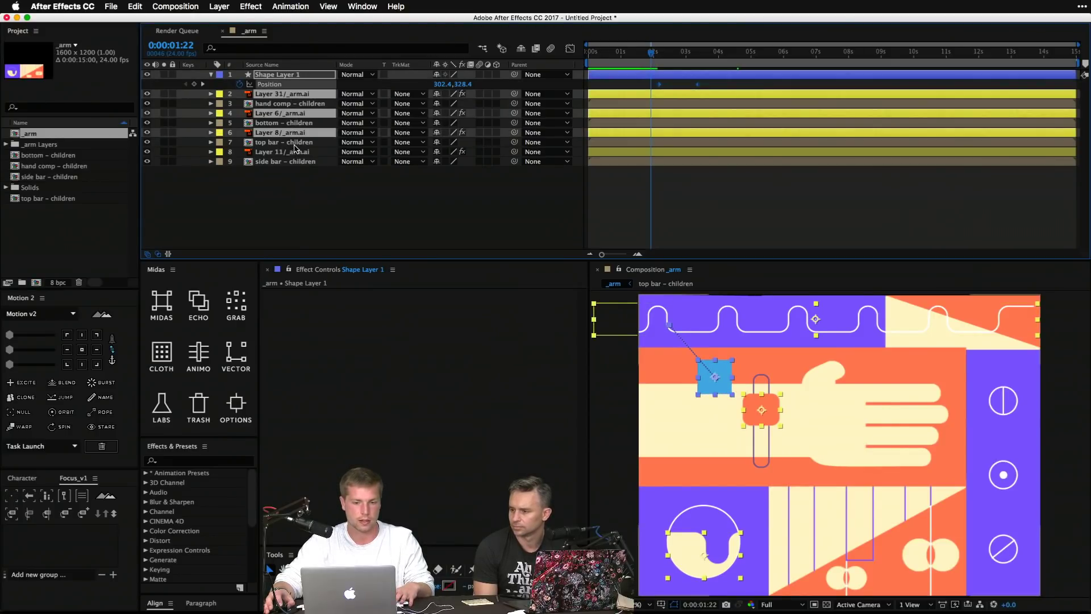
super+click(298, 152)
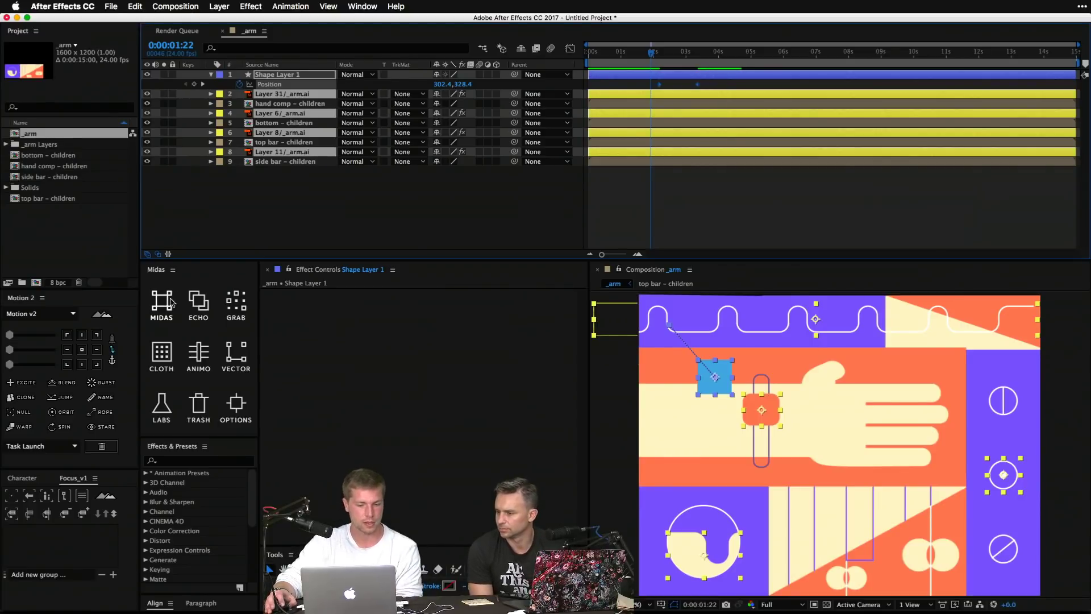
click(163, 320)
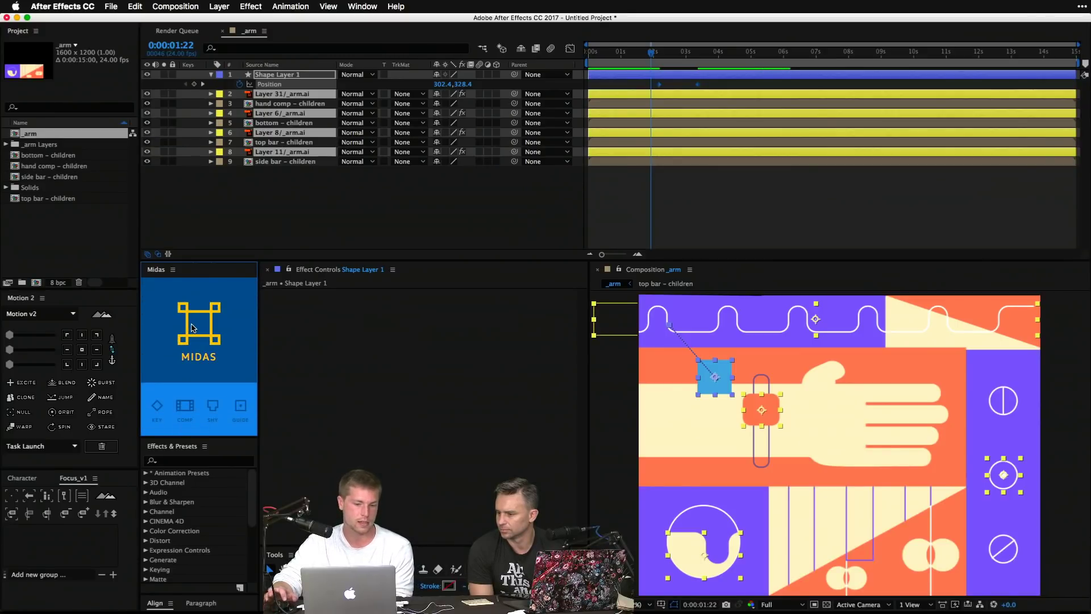
click(191, 325)
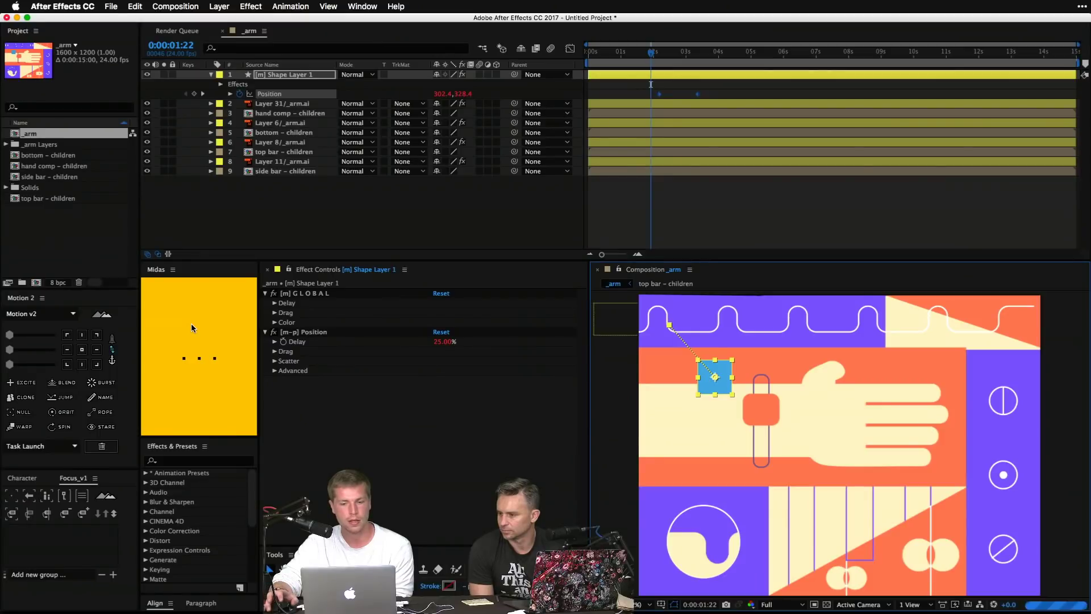
click(339, 195)
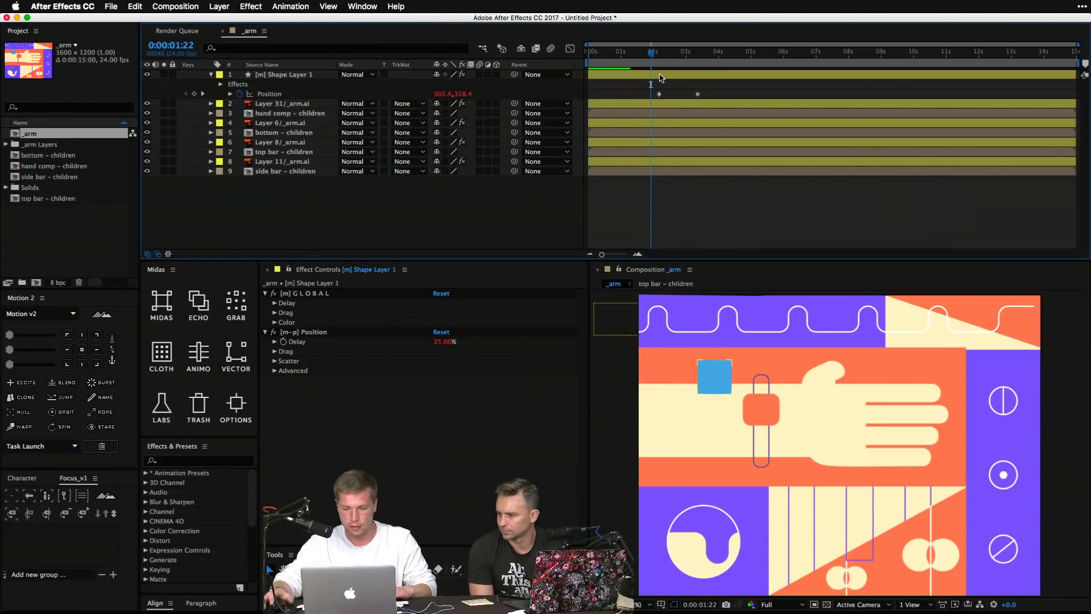
Step: Set the preview resolution to Half and play back the composition's animation
click(800, 604)
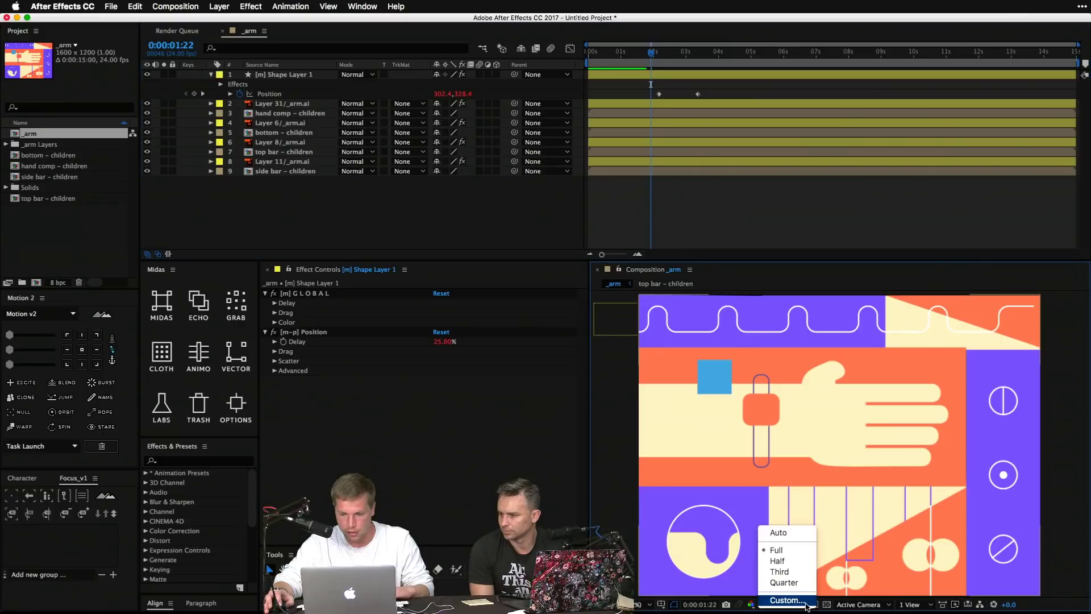
click(780, 559)
click(447, 220)
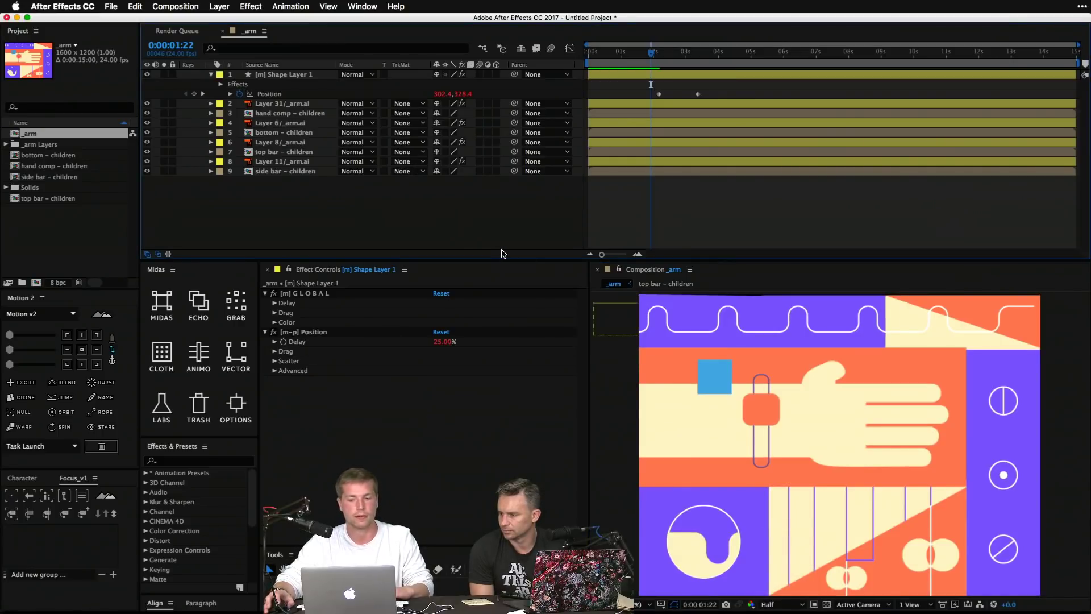
key(space)
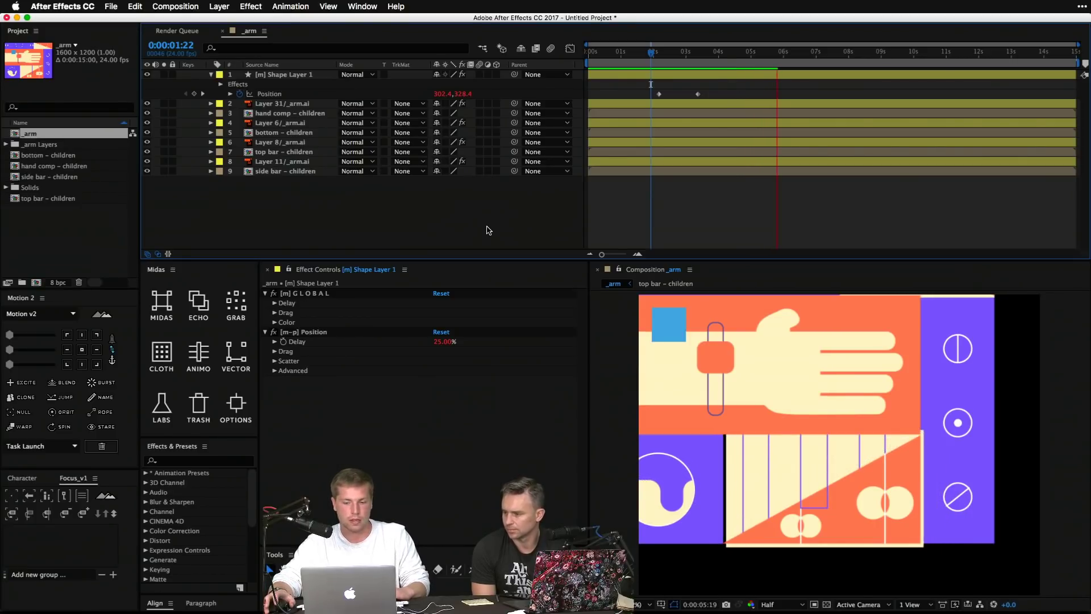
key(space)
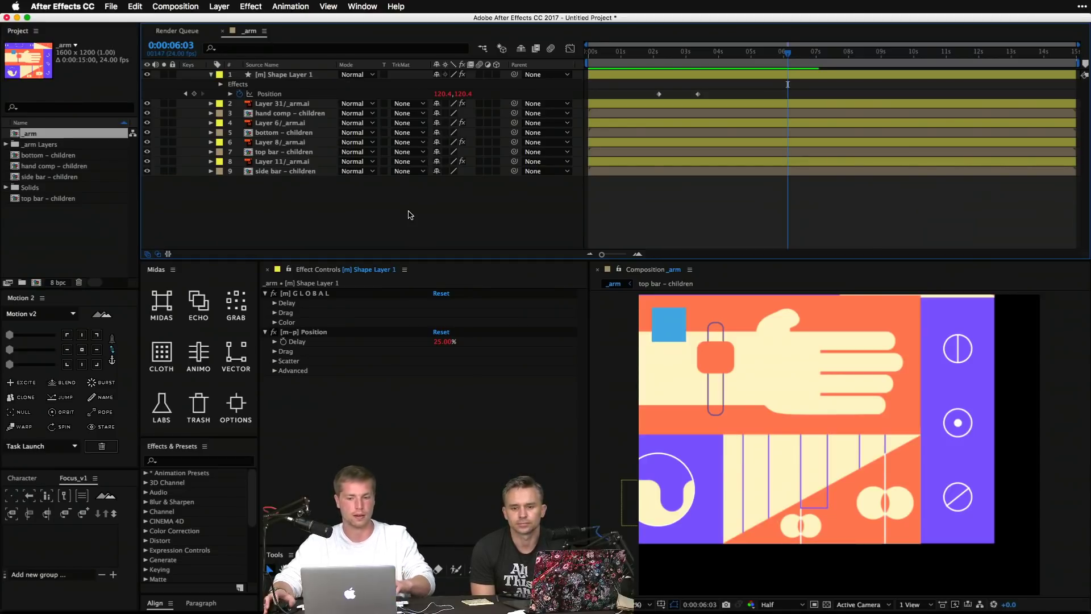
Step: Scrub the timeline to examine how the artwork follows the shape's Position keyframes, and deselect all layers
drag(659, 93, 759, 95)
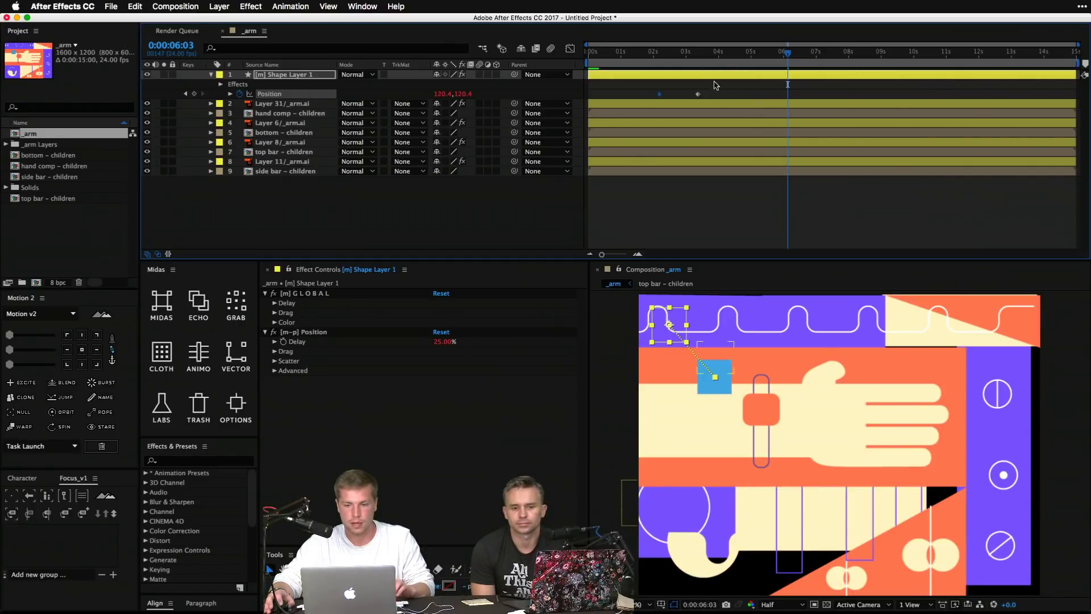
drag(704, 54, 744, 76)
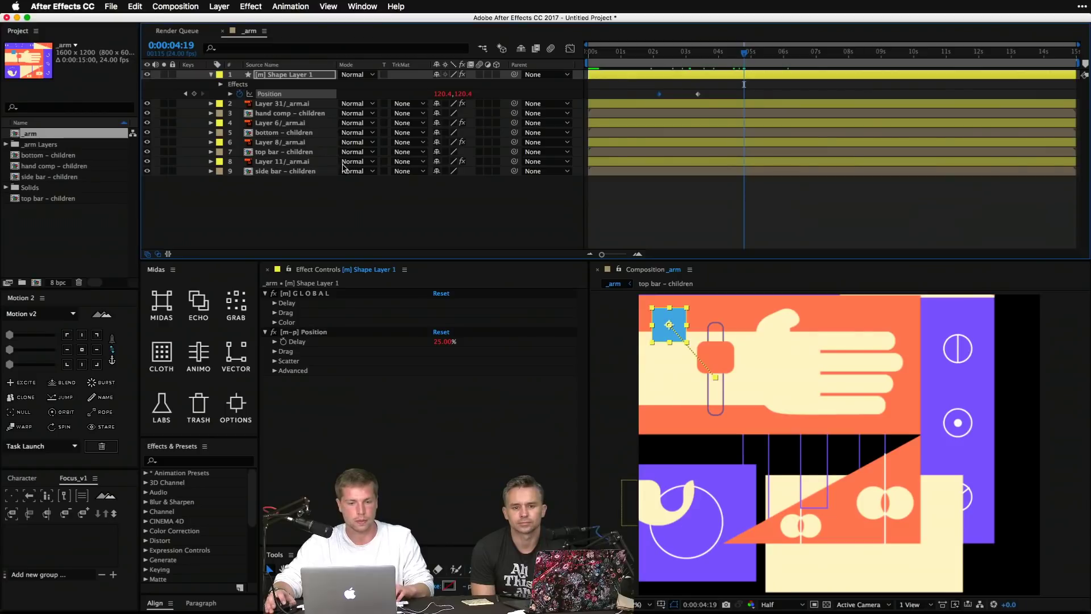
key(F2)
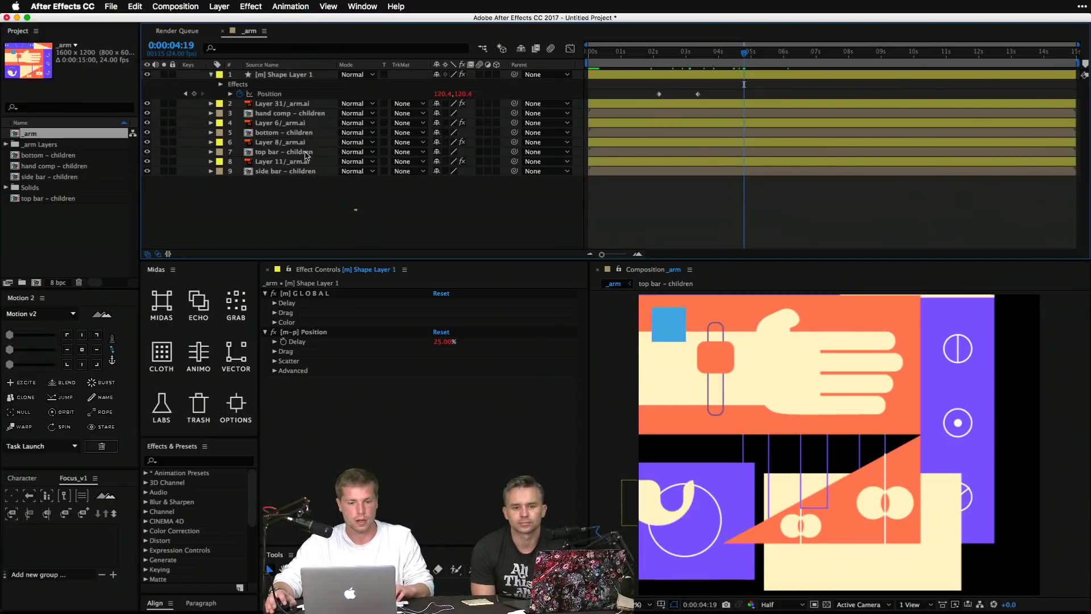
Step: Open the hand comp – children composition at 0:00:06:03 and reveal the Magnetism settings of Layer 32's [m-c] Position effect
double_click(295, 114)
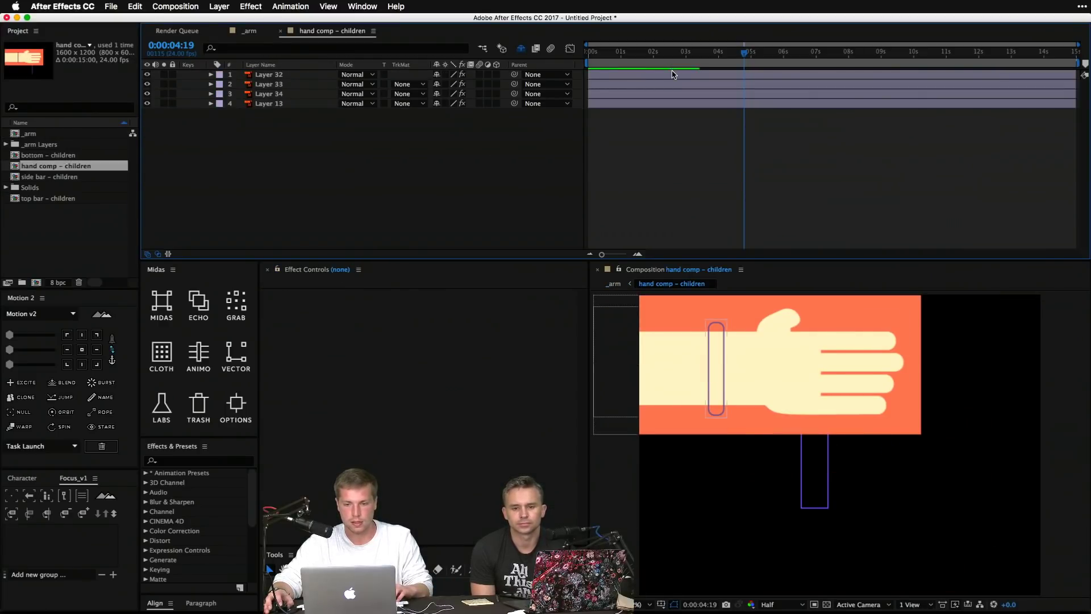
drag(744, 67, 786, 72)
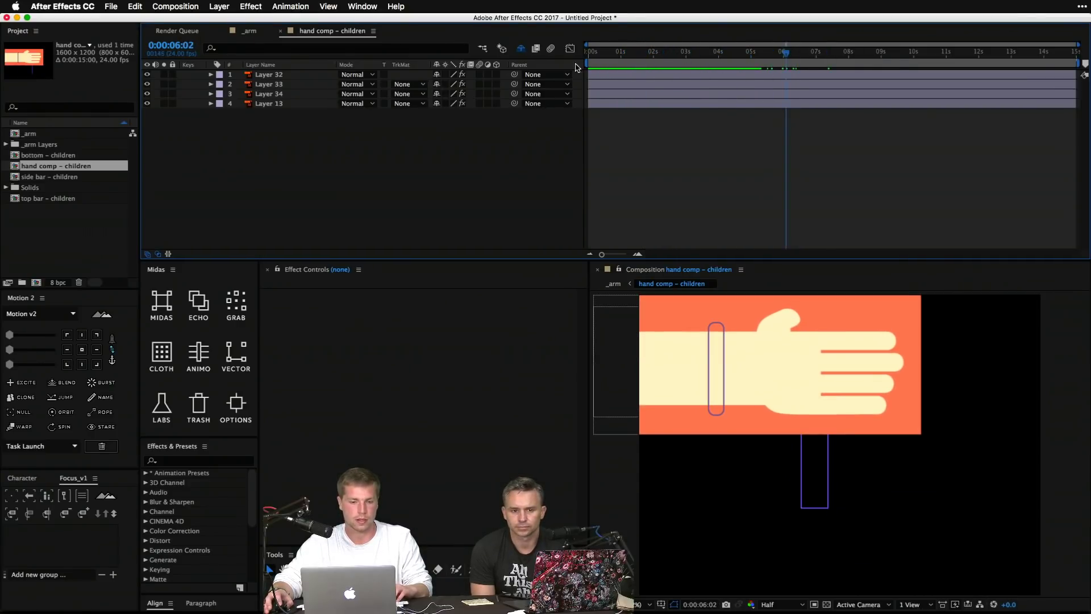
click(330, 74)
key(e)
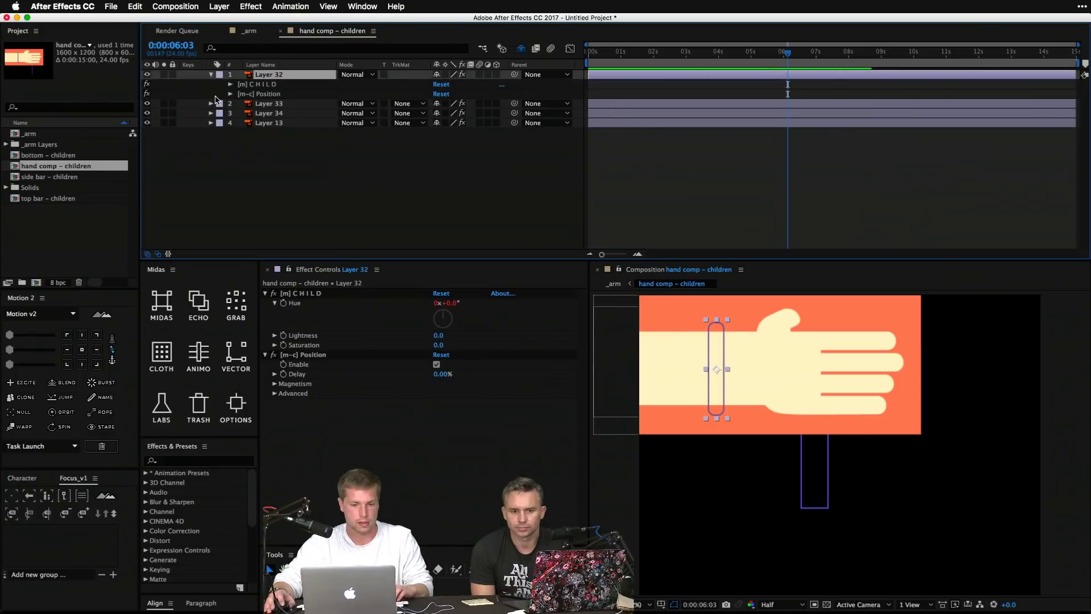
click(230, 95)
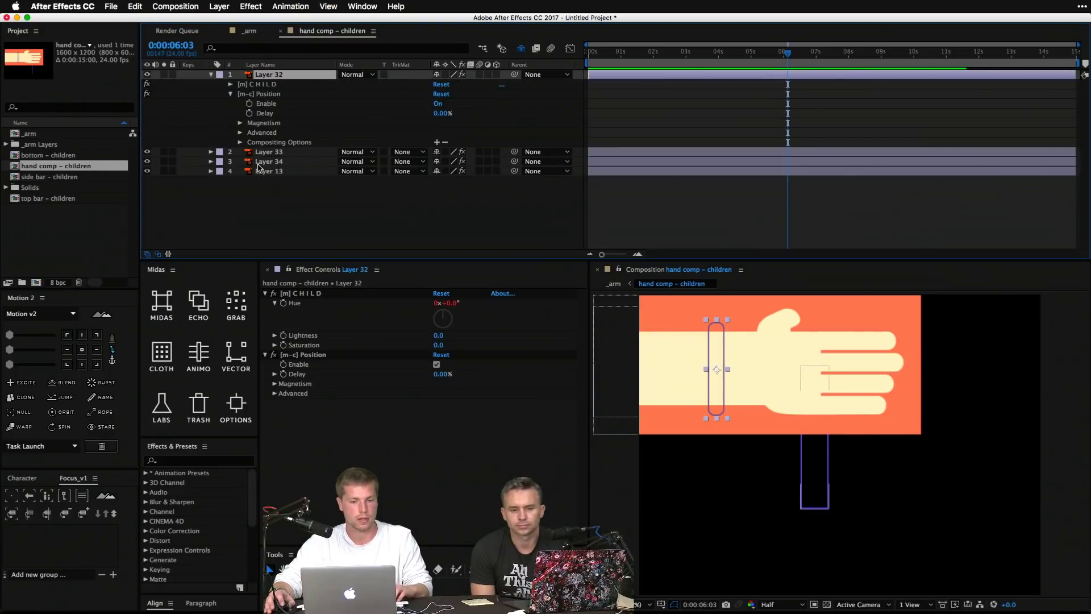
click(240, 122)
Step: Grab Magnetism Enable, X Intensity and Y Intensity across all layers of hand comp – children and turn Magnetism on
click(281, 134)
super+click(284, 152)
super+click(287, 162)
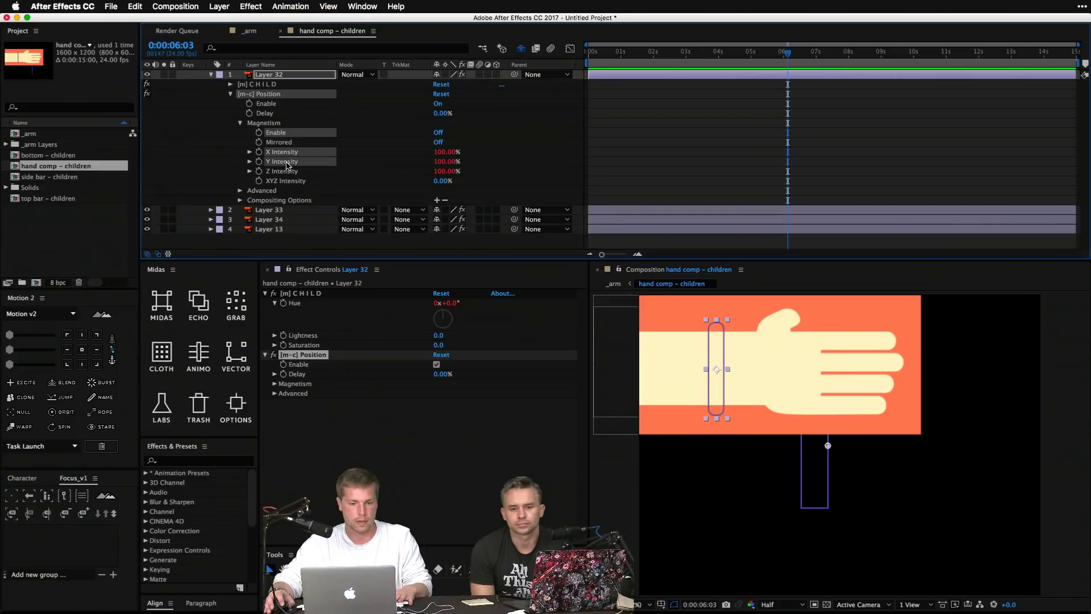
click(236, 301)
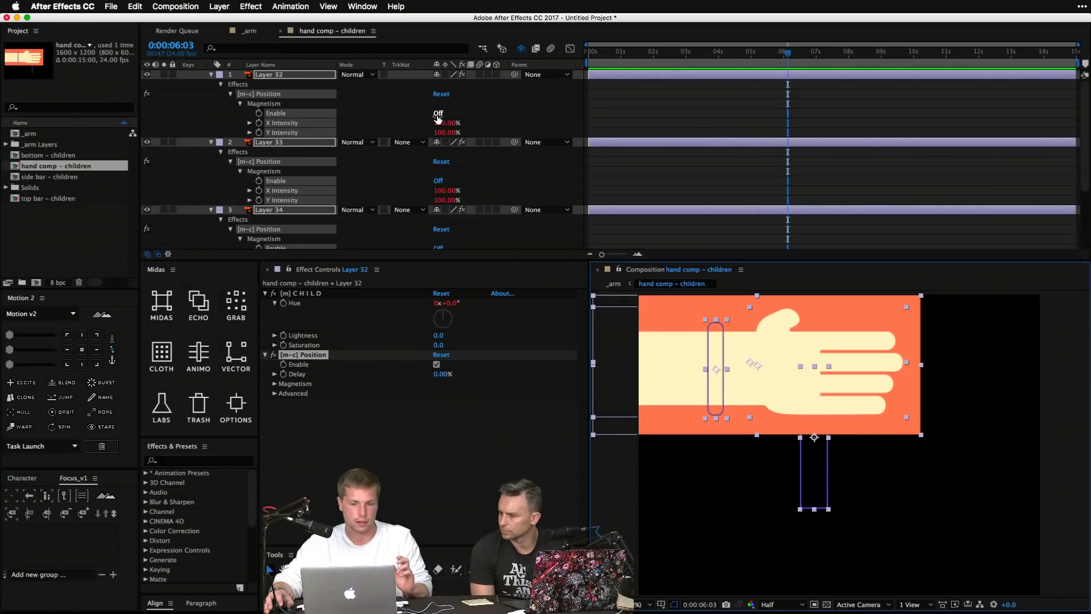
click(437, 113)
click(513, 177)
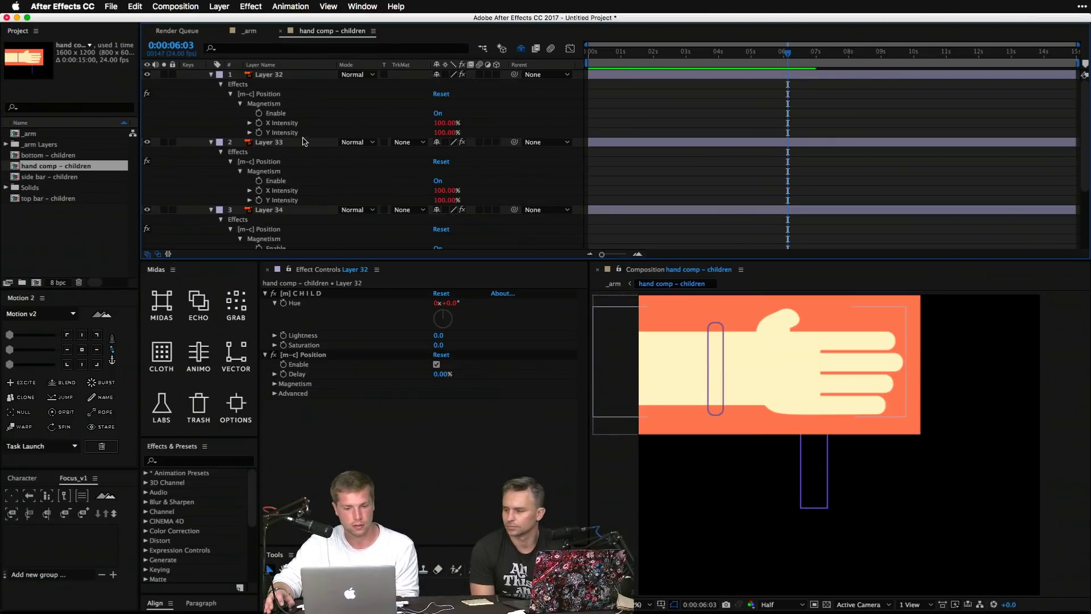
Step: Select the Magnetism Y Intensity on all hand comp layers and set it to 0%
click(285, 123)
click(333, 134)
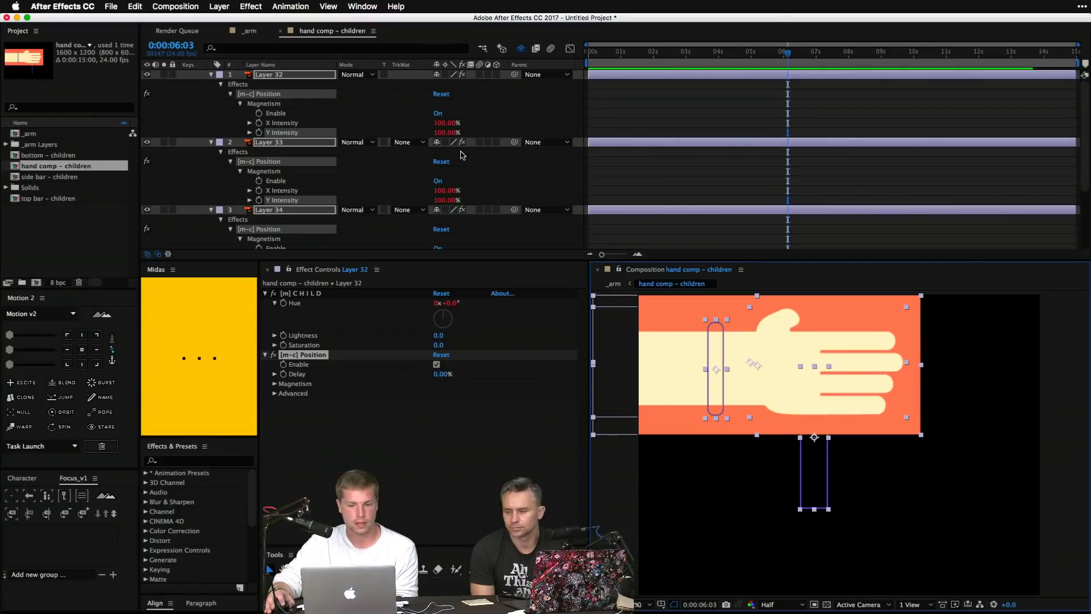
drag(445, 133, 739, 136)
Step: Set the Magnetism X Intensity to 623% on Layer 32, 736% on Layer 33 and 749% on Layer 34
click(486, 123)
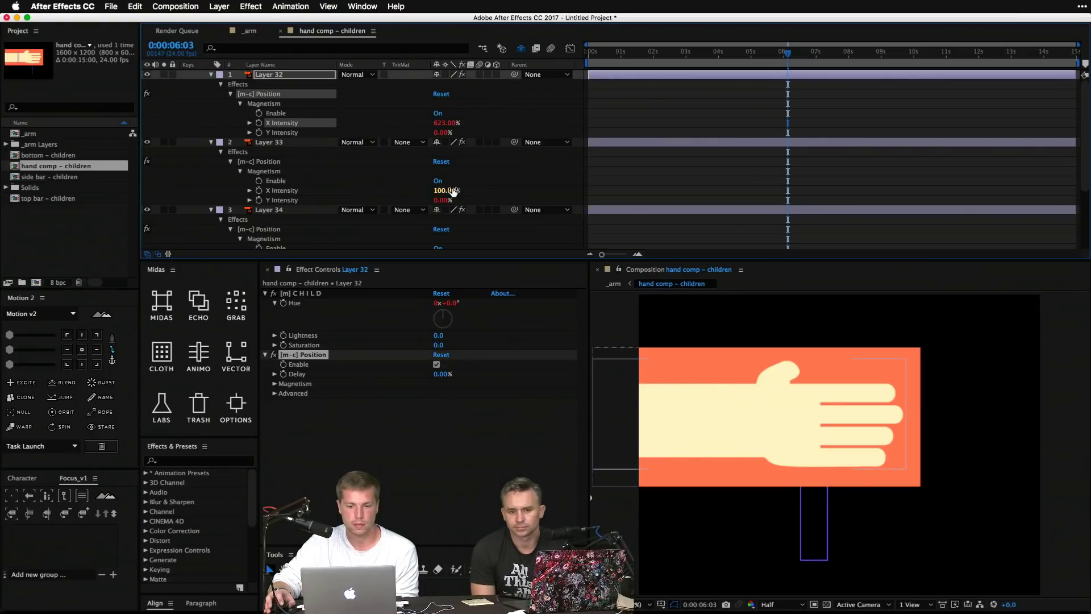
drag(445, 191, 960, 227)
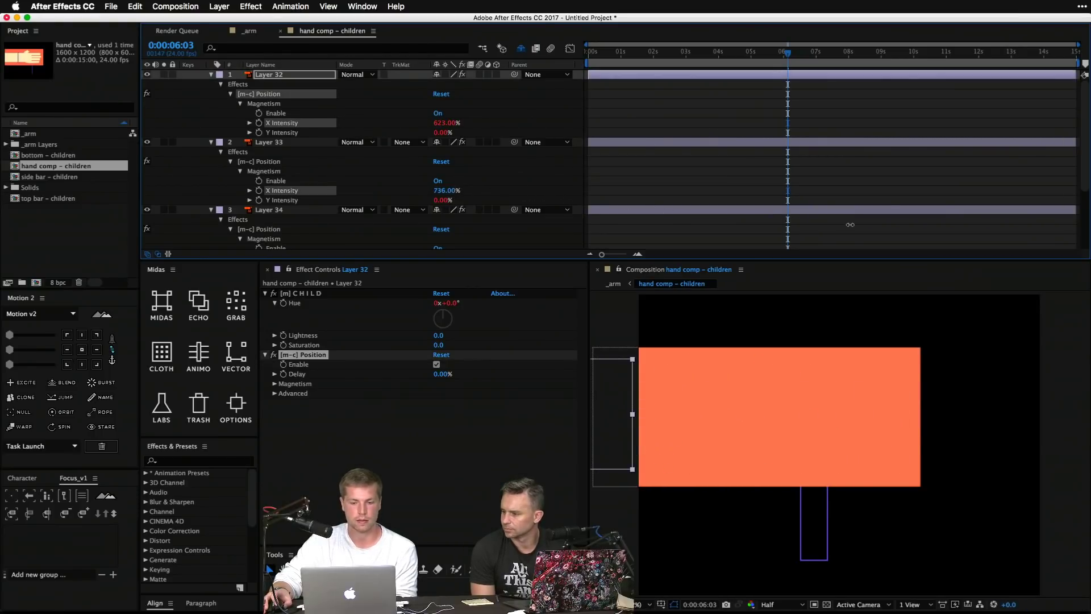
scroll(495, 181, down, 5)
drag(446, 167, 841, 188)
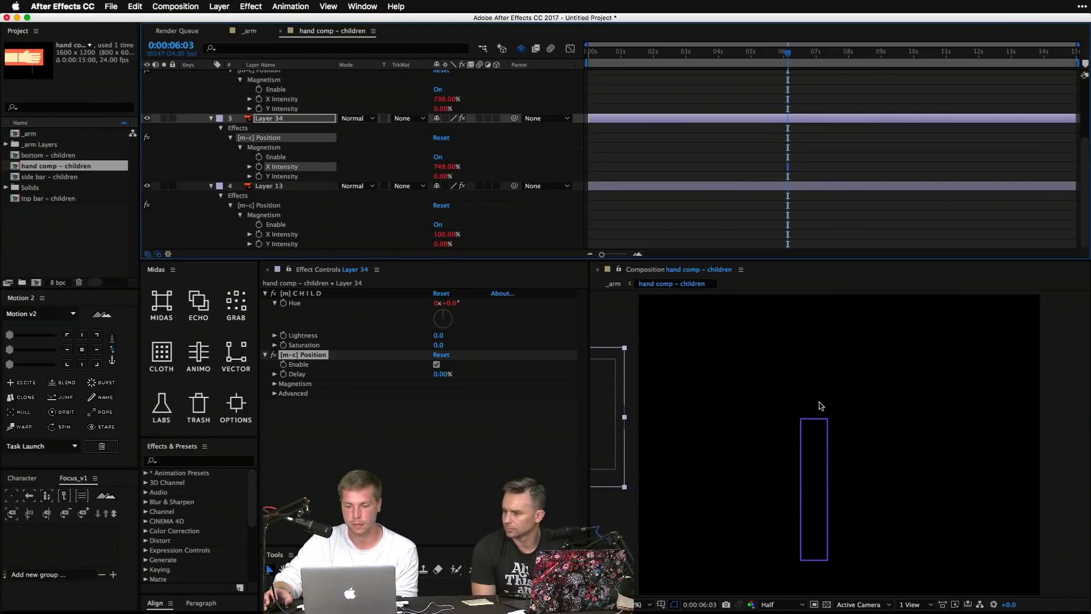
Step: Set Layer 13's Magnetism X Intensity to 0% and adjust its Y Intensity to shift the outlined bar vertically
click(818, 432)
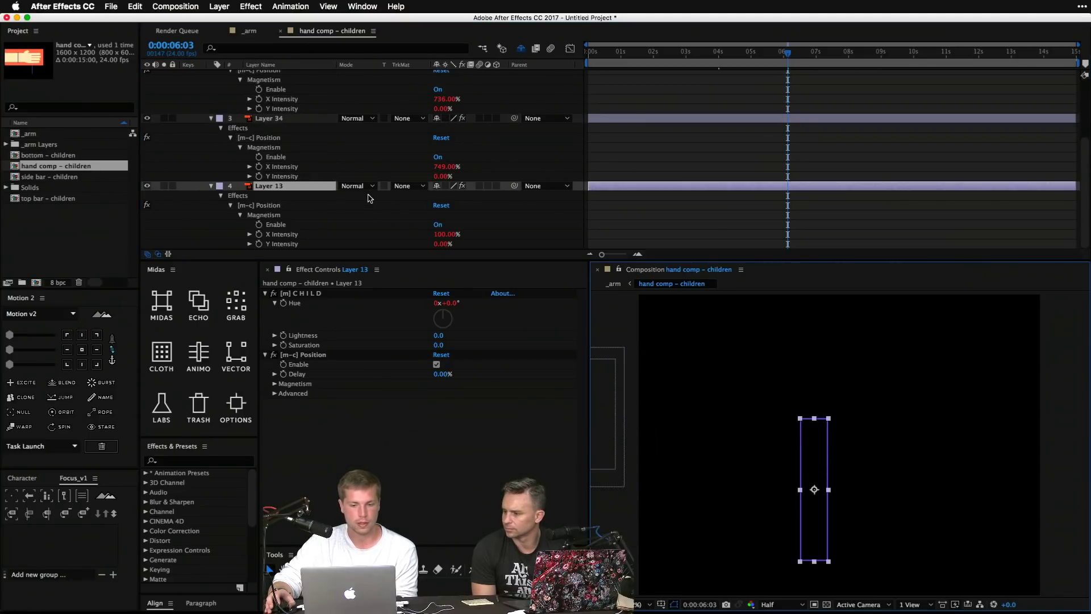
drag(441, 241, 502, 247)
key(super+z)
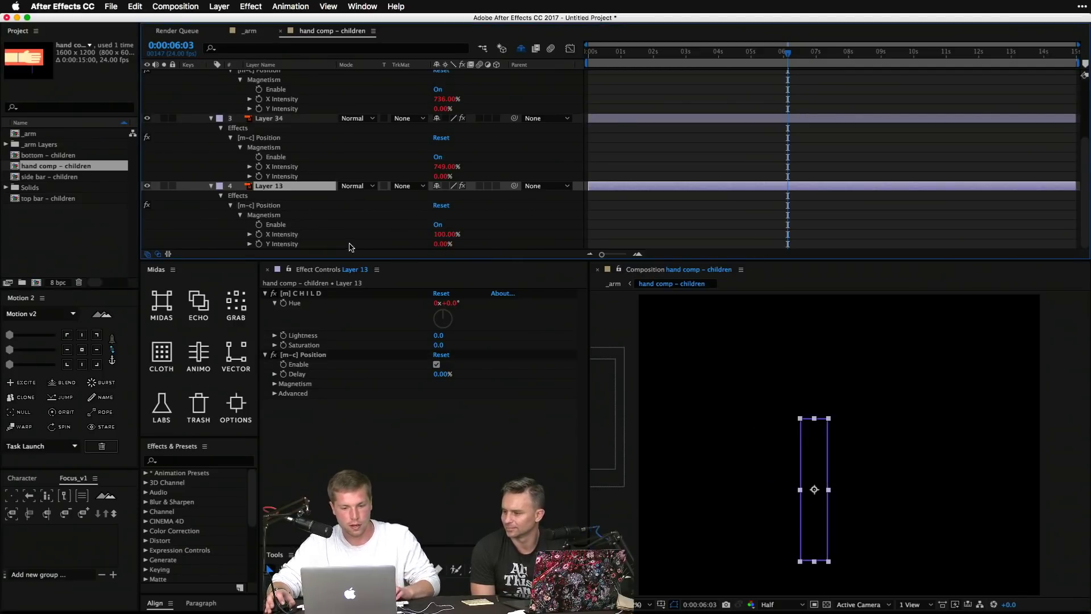
click(448, 235)
text(0)
key(Return)
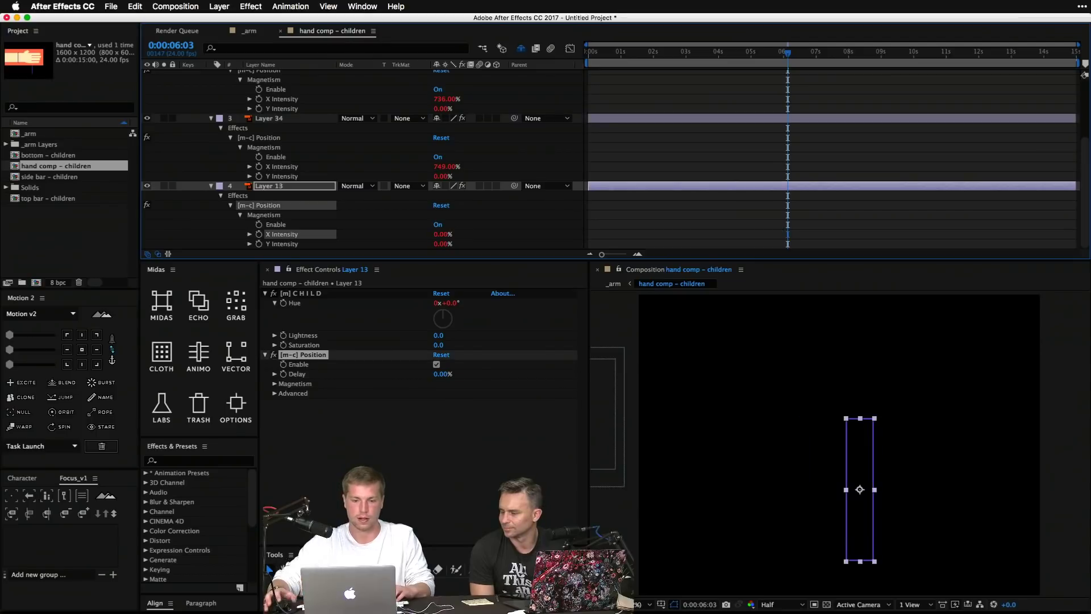
drag(446, 244, 180, 237)
Step: Return to the _arm composition and play back the animation, stopping at 0:00:04:01
click(615, 282)
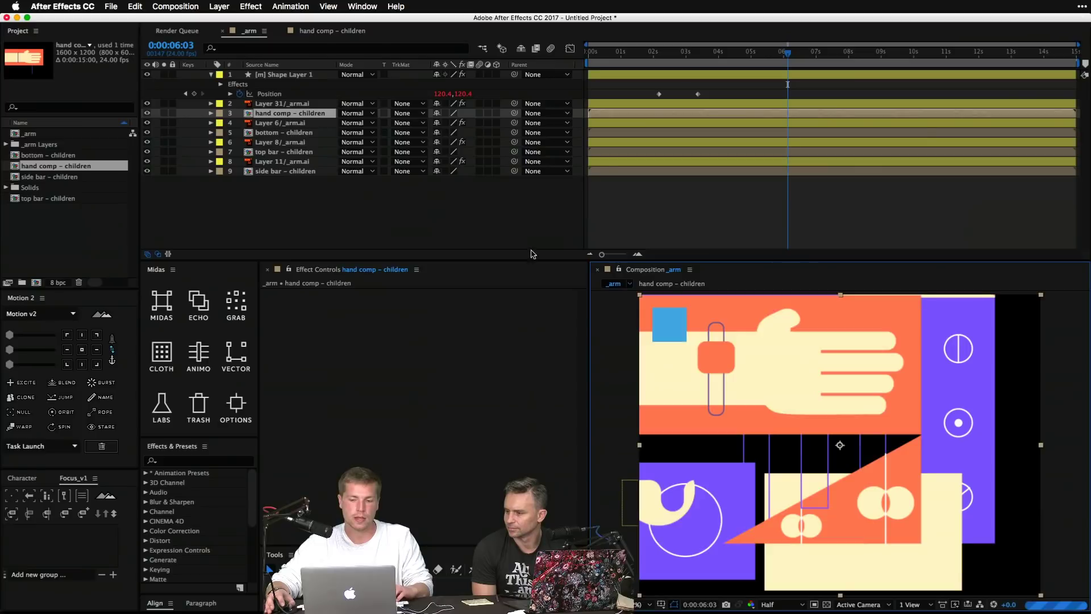
key(space)
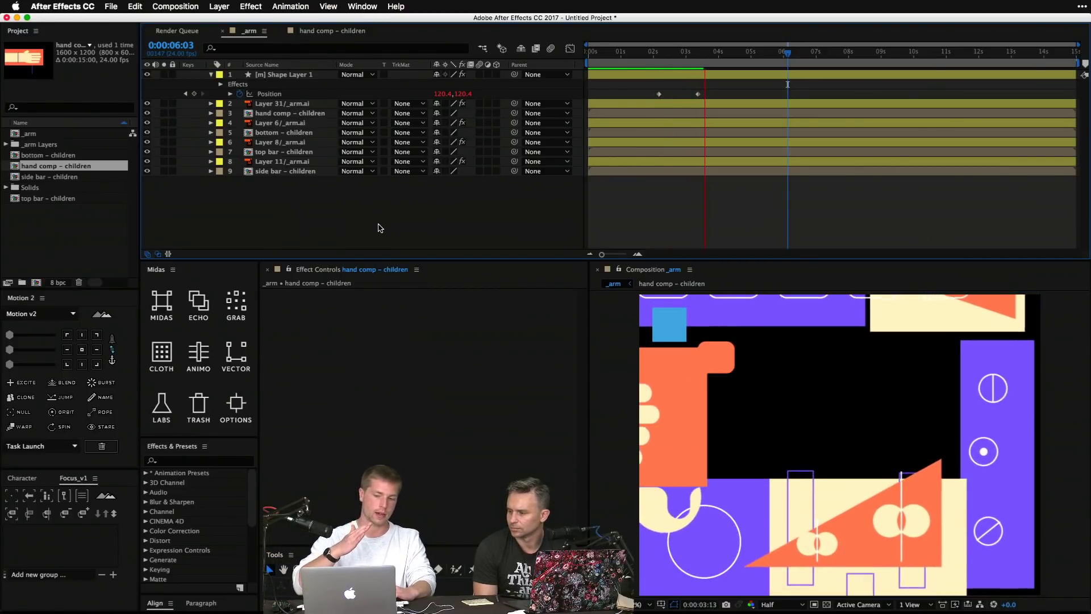
key(space)
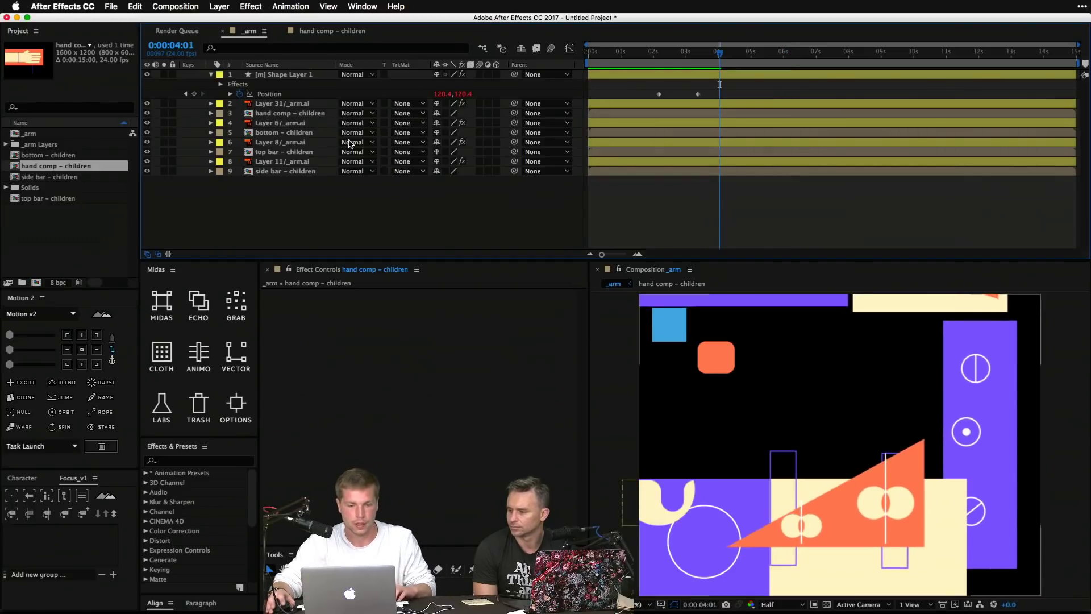
Step: Enable Magnetism on Layer 31's [m-c] Position effect, with Y Intensity 0% and X Intensity 343%
click(304, 105)
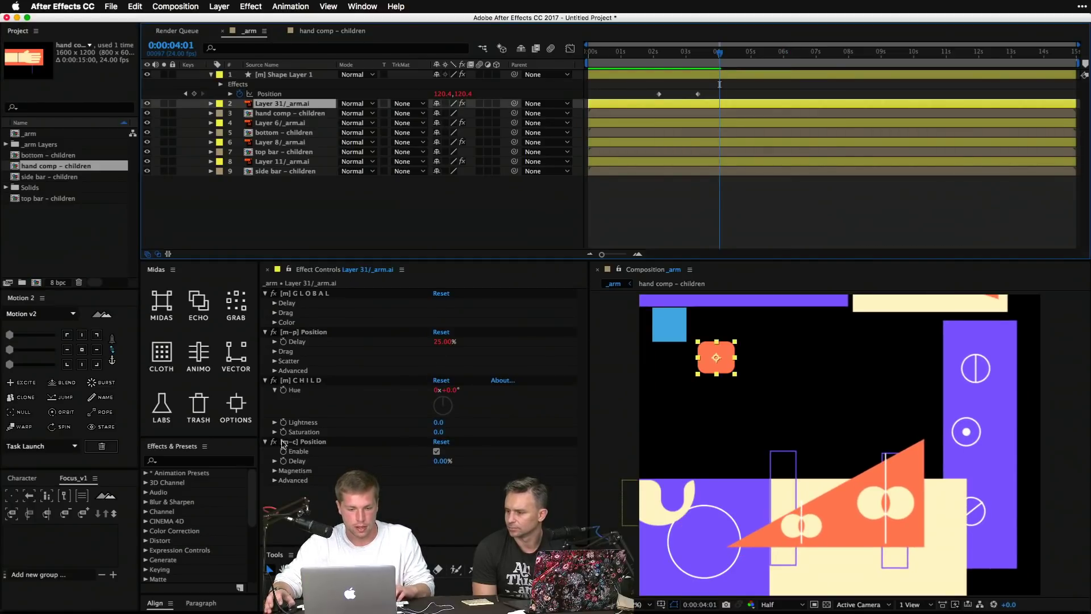
click(275, 470)
click(436, 481)
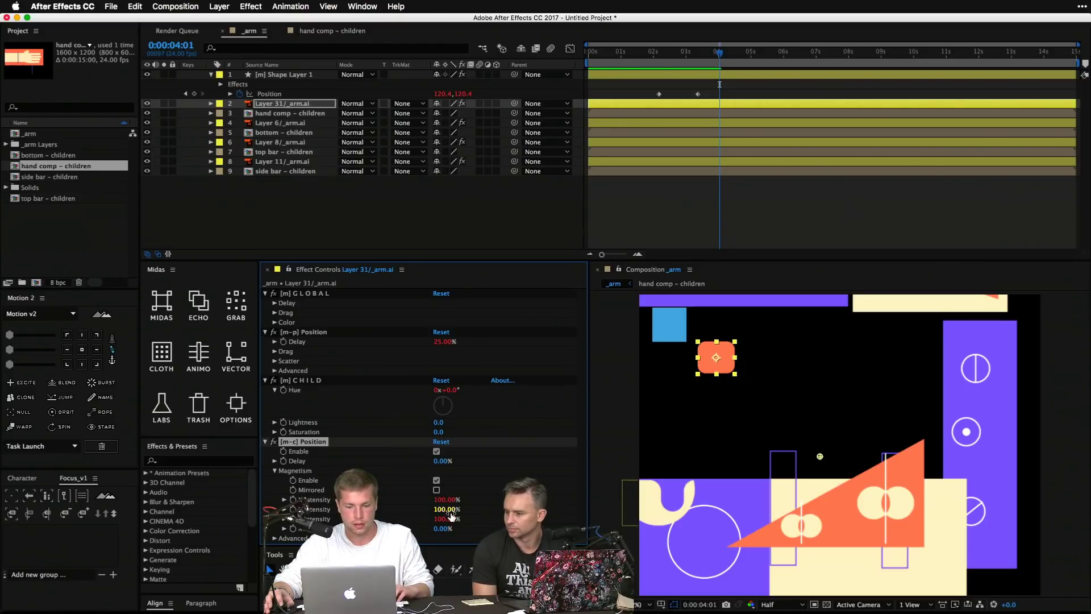
text(0)
key(Return)
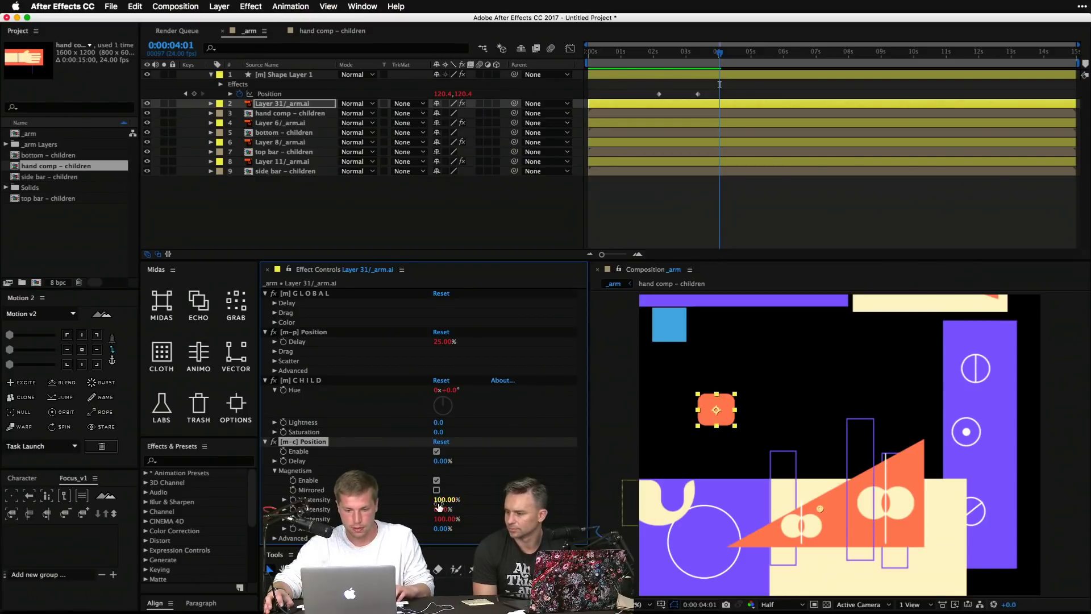
drag(445, 500, 586, 511)
click(330, 216)
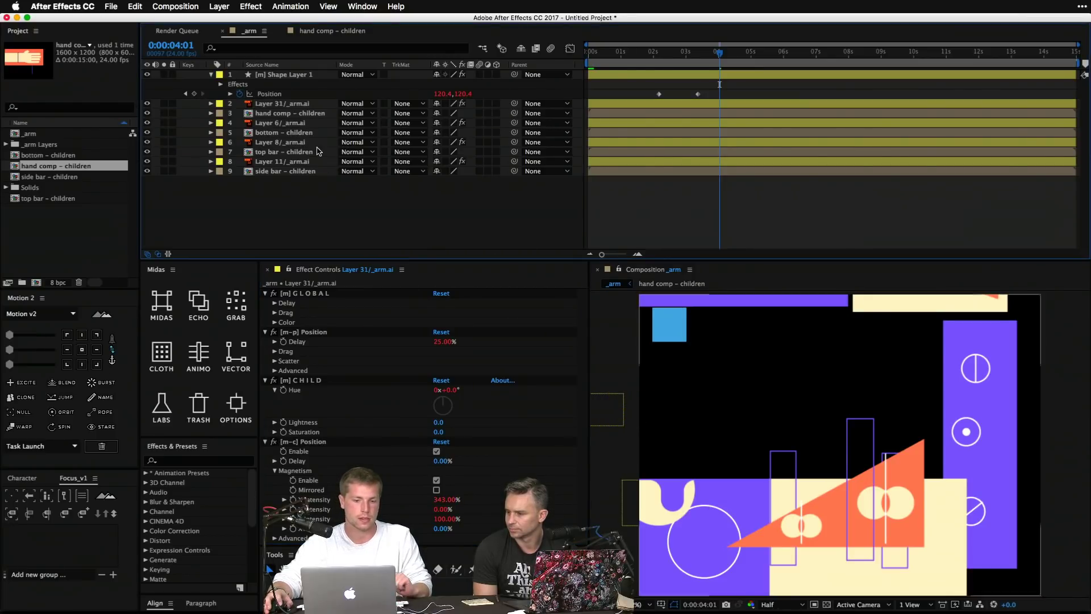
Step: Open the bottom – children composition and reveal the Magnetism settings of Layer 2's [m-c] Position effect
double_click(307, 134)
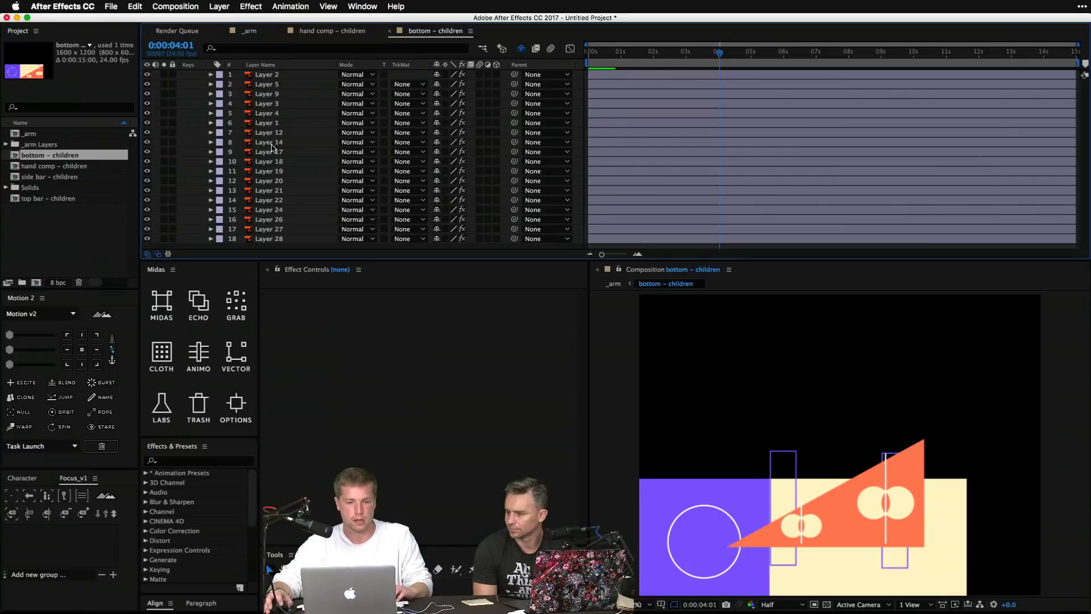
click(278, 76)
key(e)
click(231, 93)
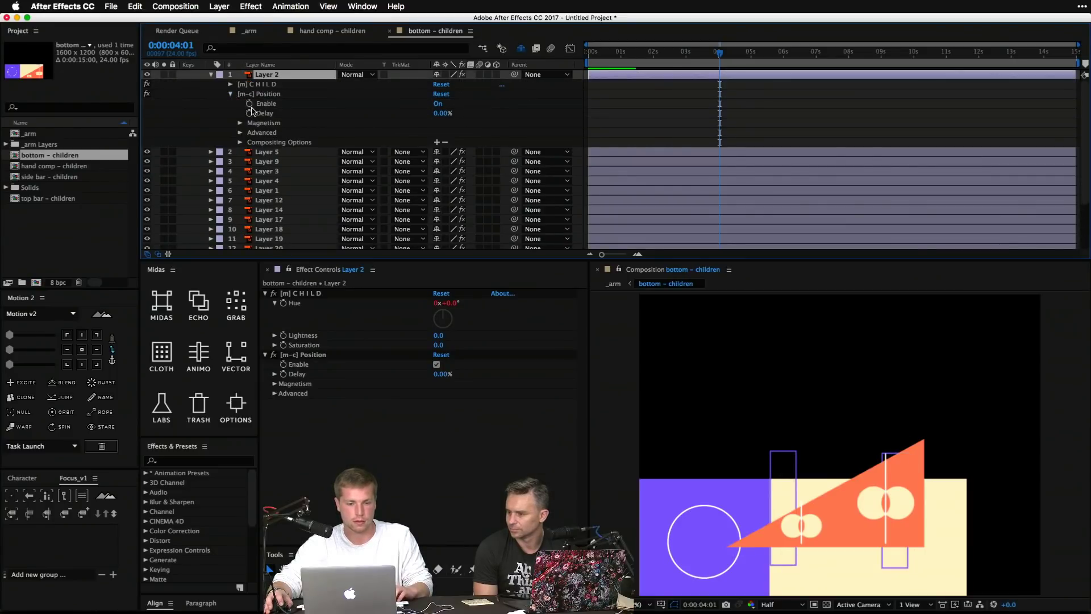
click(239, 123)
Step: Select Layer 2's Magnetism Enable, X Intensity and Y Intensity and grab the matching properties on all layers of bottom – children
click(275, 133)
shift+click(287, 151)
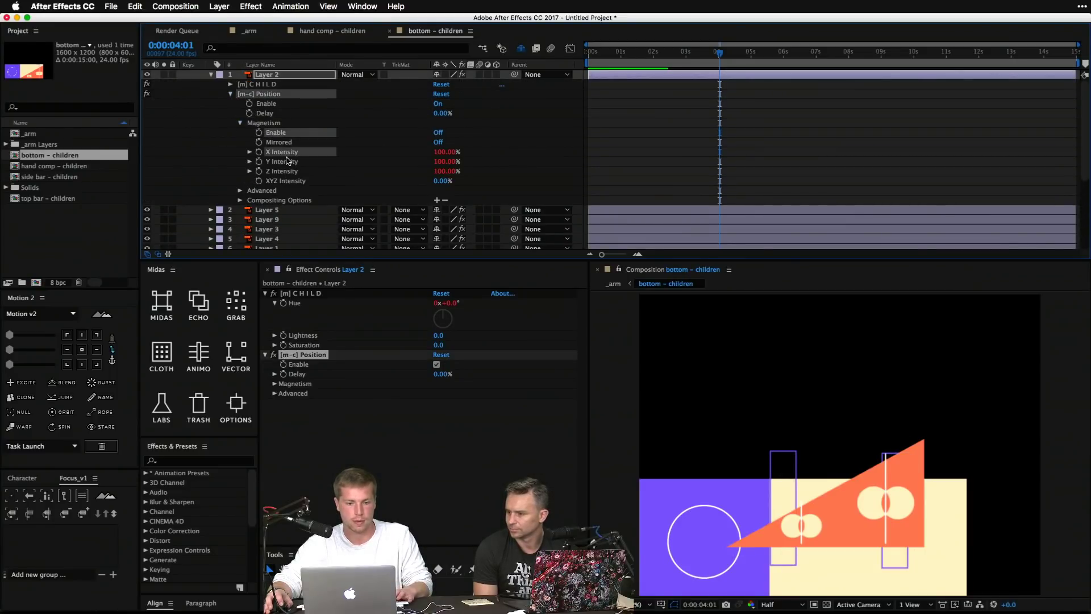
shift+click(287, 162)
click(236, 301)
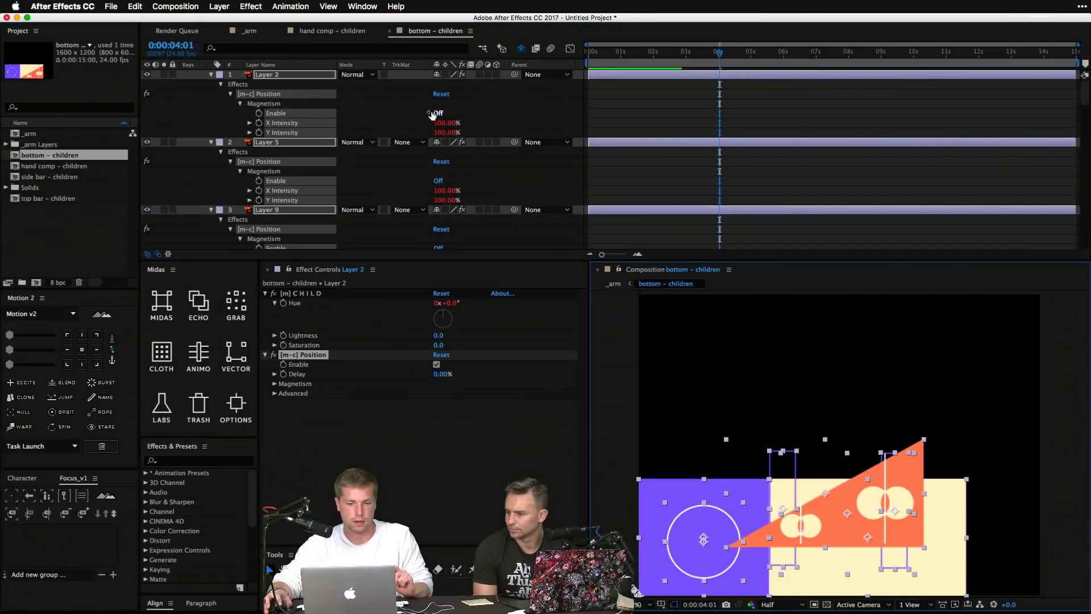
scroll(328, 133, down, 1)
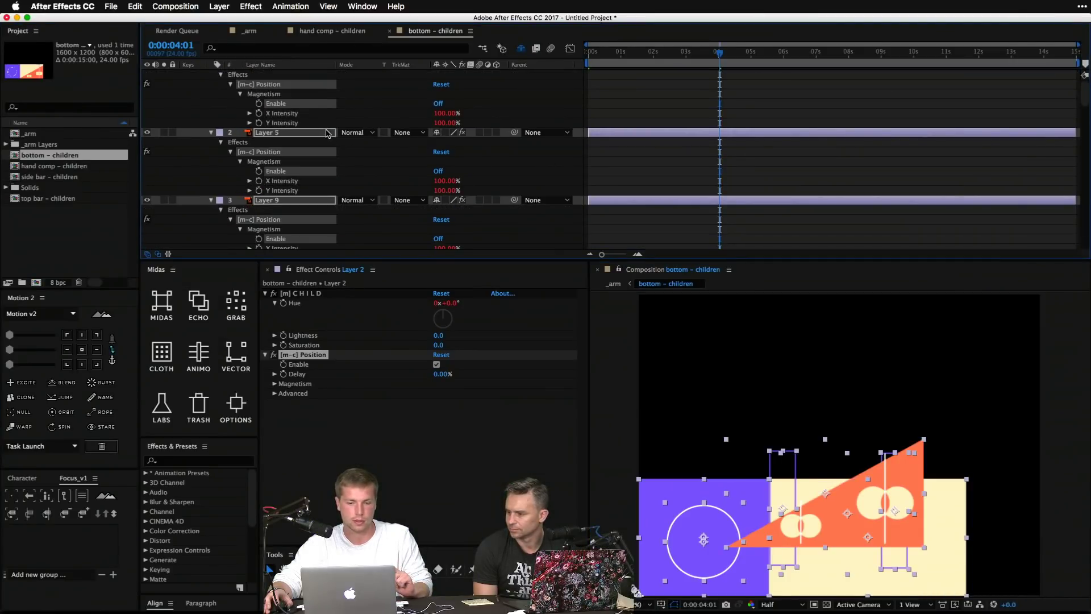
click(490, 167)
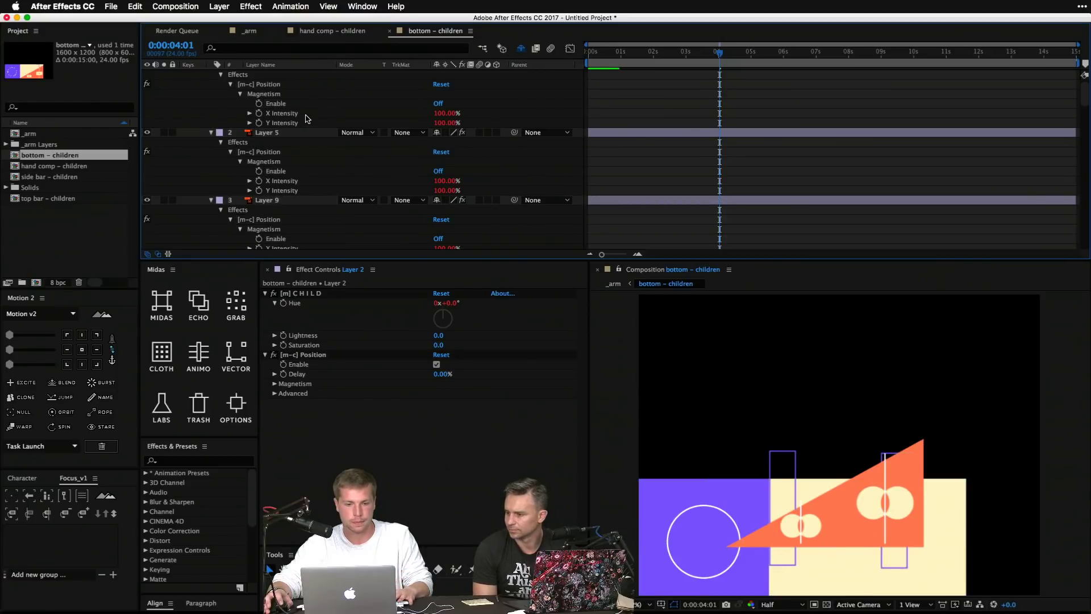
Step: Set the Magnetism X Intensity of Layers 2 and 5 to 0%
click(307, 113)
super+click(291, 180)
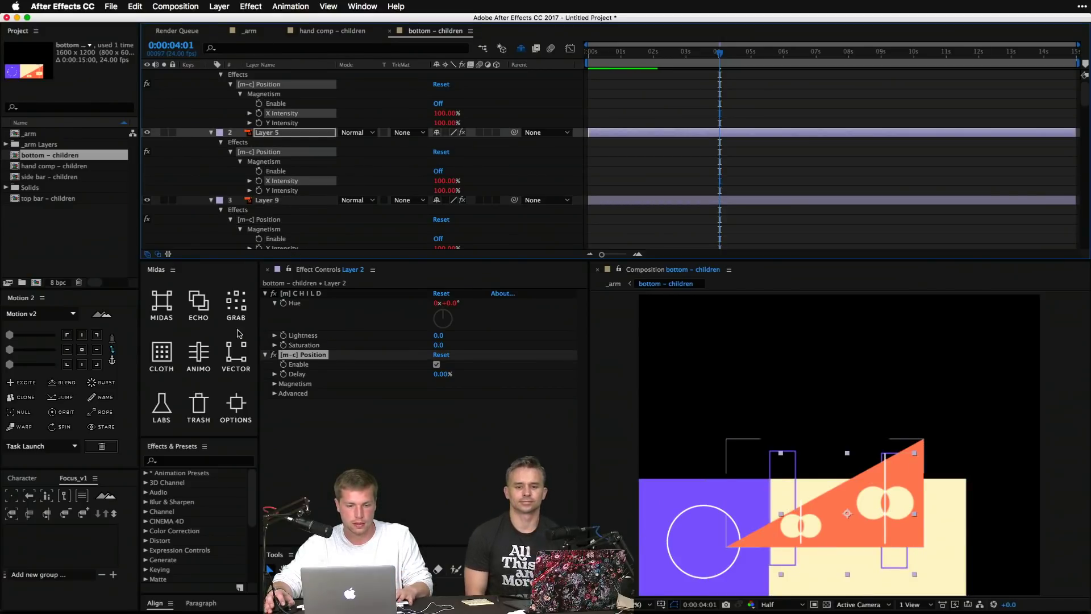
click(236, 307)
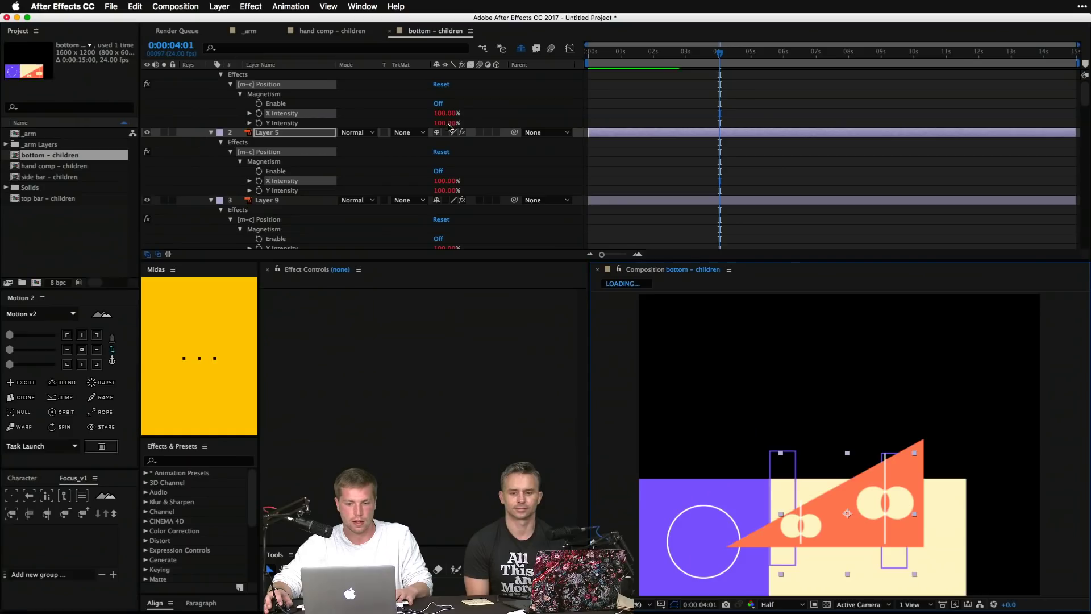
click(446, 113)
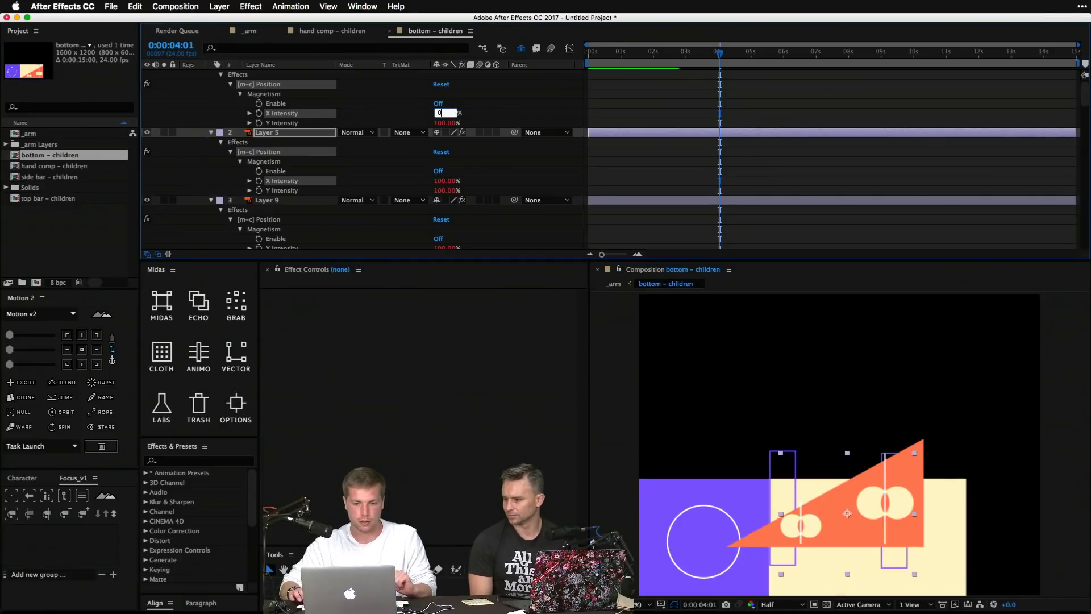
text(0)
key(Return)
Step: Turn Magnetism on for all layers of the bottom – children composition and clear the selection
click(292, 104)
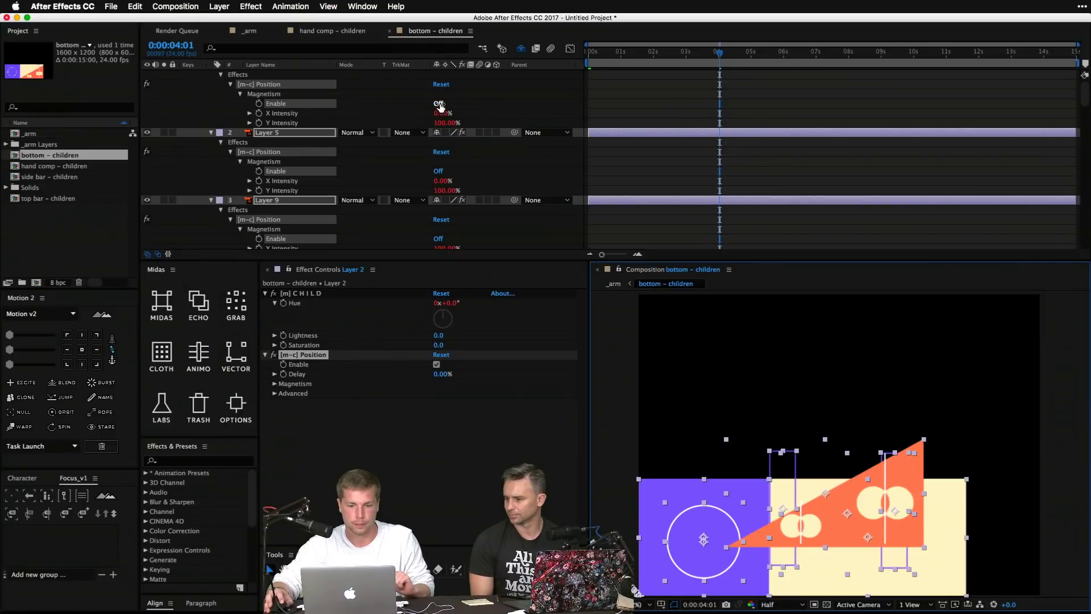
click(438, 104)
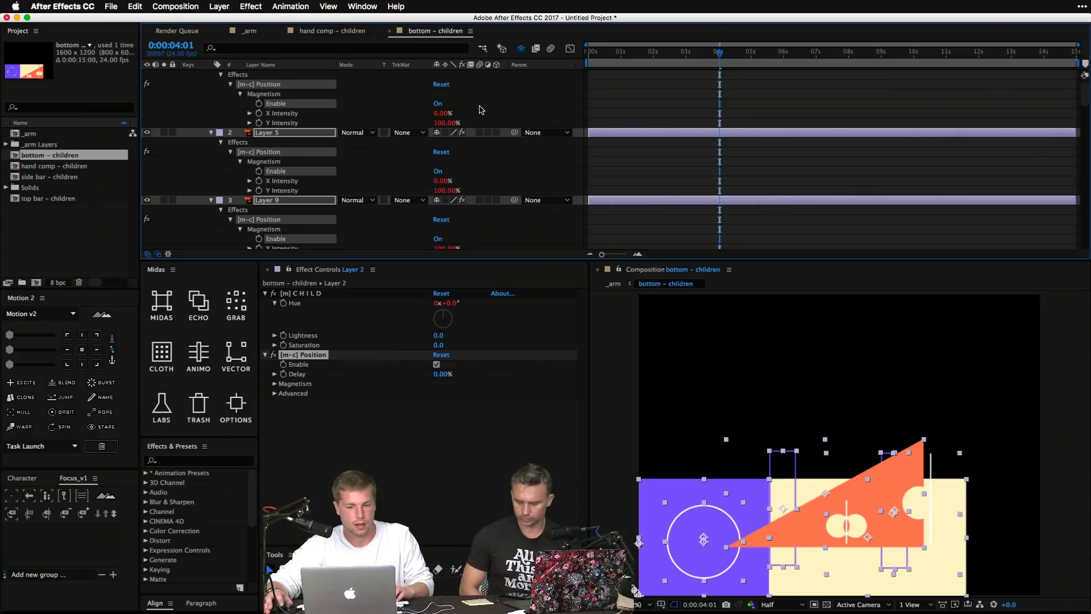
click(479, 109)
Step: Grab the Magnetism X Intensity property on all layers of bottom – children, starting from Layer 28, and set it to 0%
scroll(317, 153, down, 15)
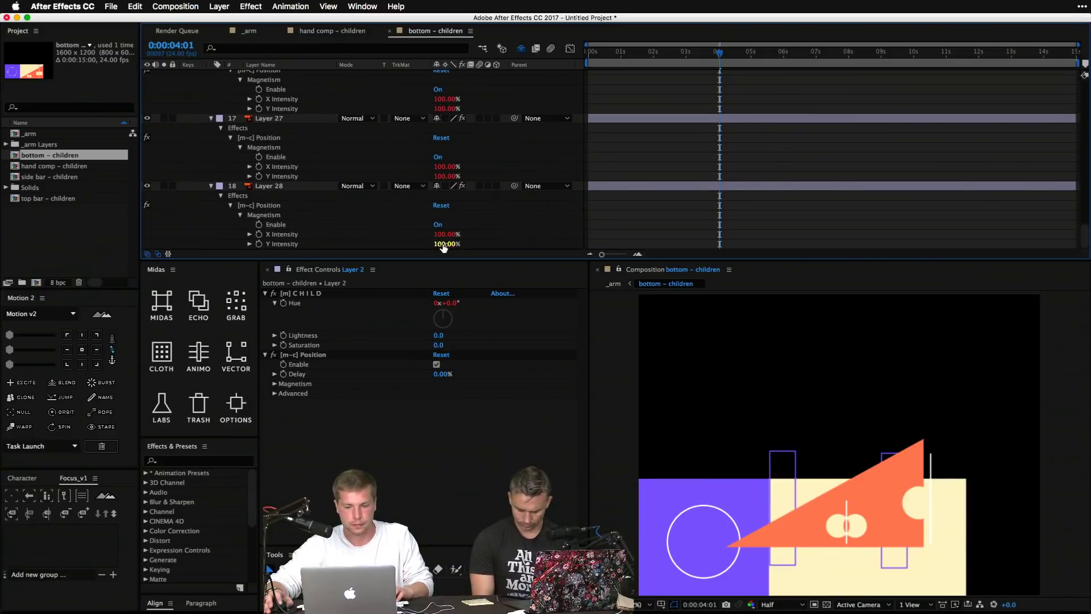
click(289, 234)
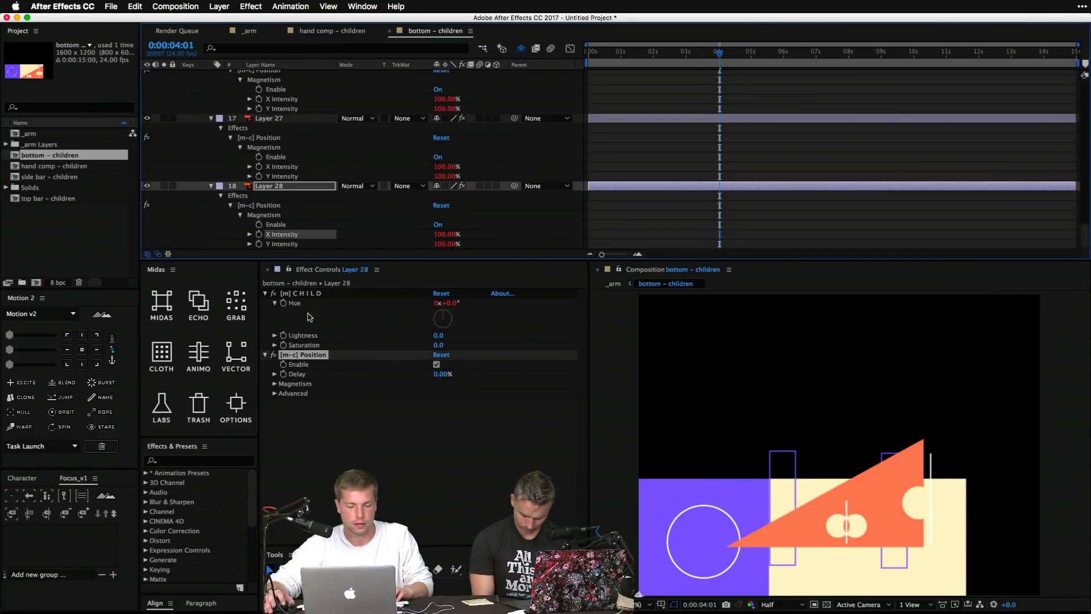
click(236, 352)
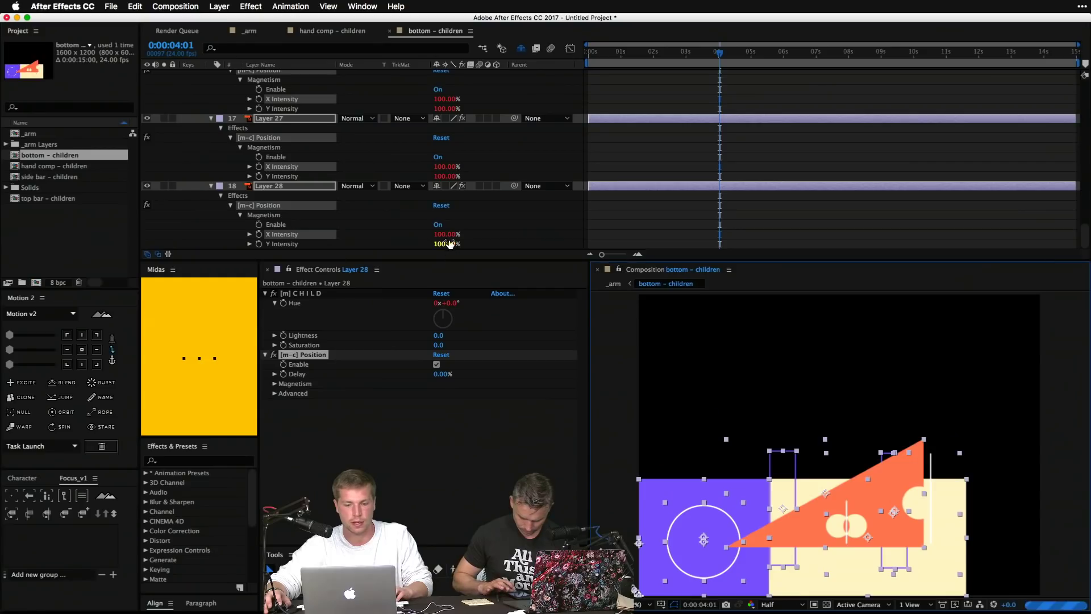
click(445, 235)
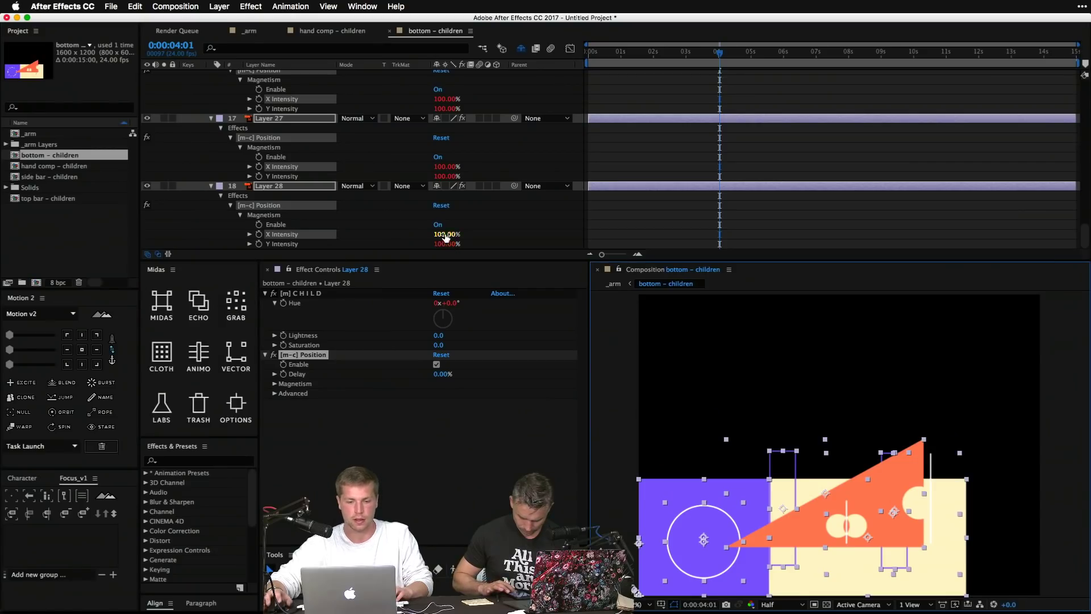
text(0)
key(Return)
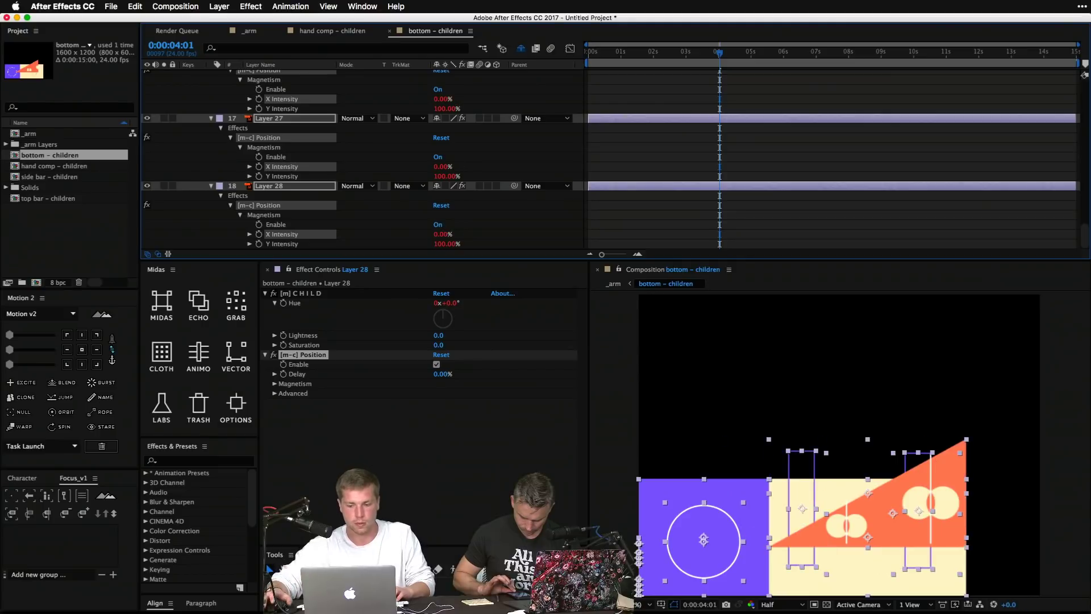
Step: Try Layer 28's Magnetism Y Intensity at 324% and preview the motion, leaving the time at 0:00:06:14
click(298, 244)
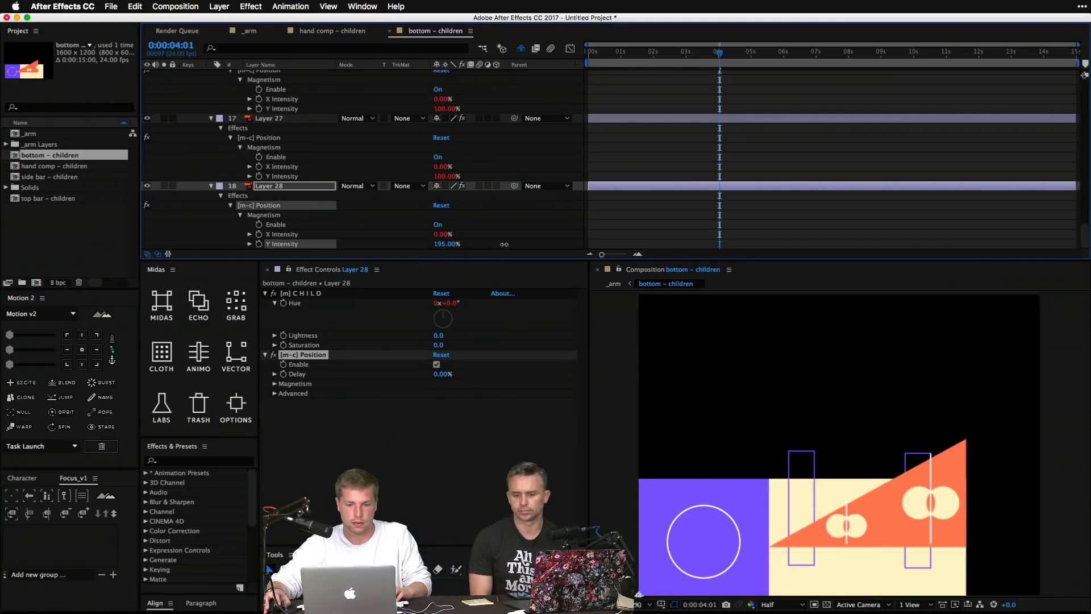
key(space)
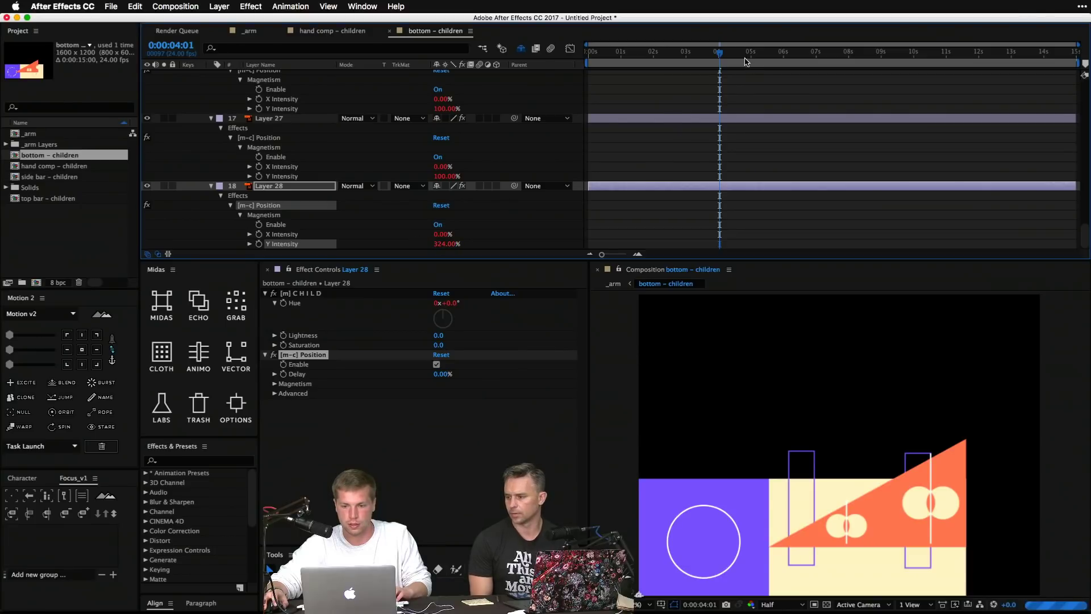
click(680, 65)
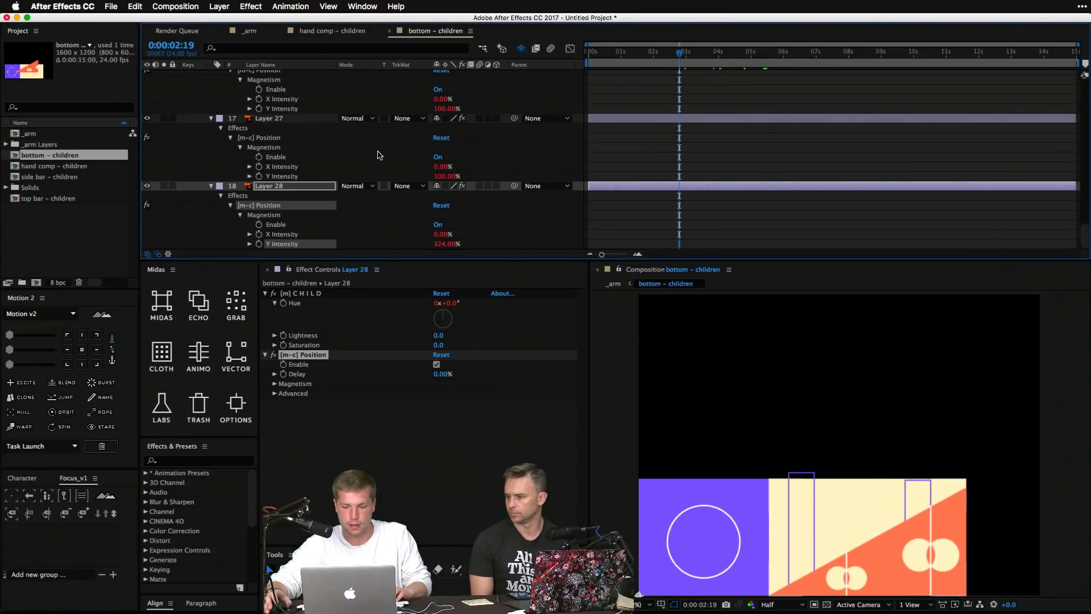
scroll(487, 136, up, 8)
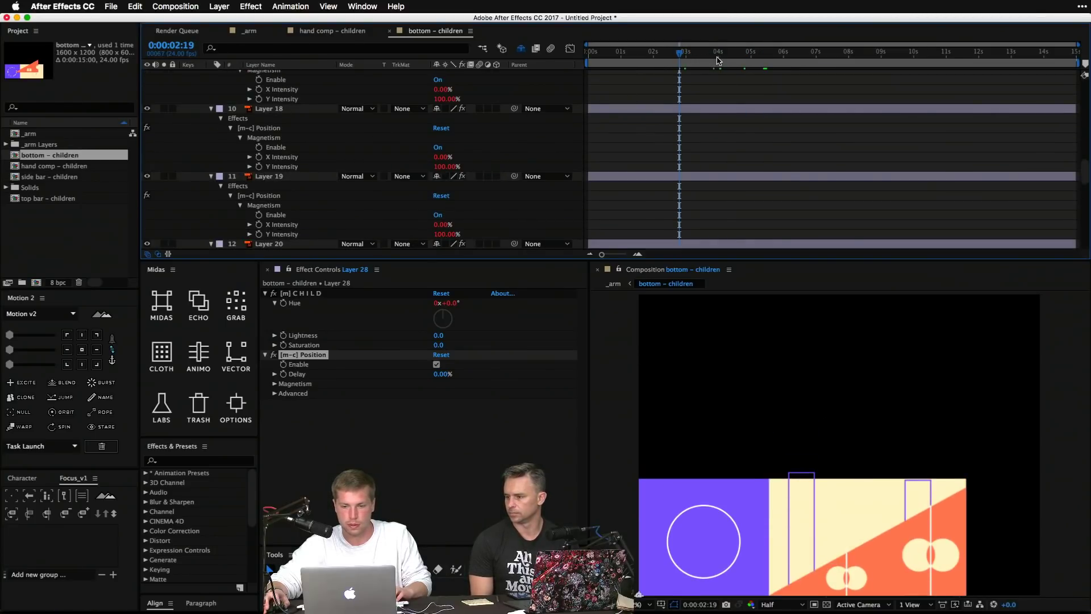
key(space)
scroll(555, 112, down, 15)
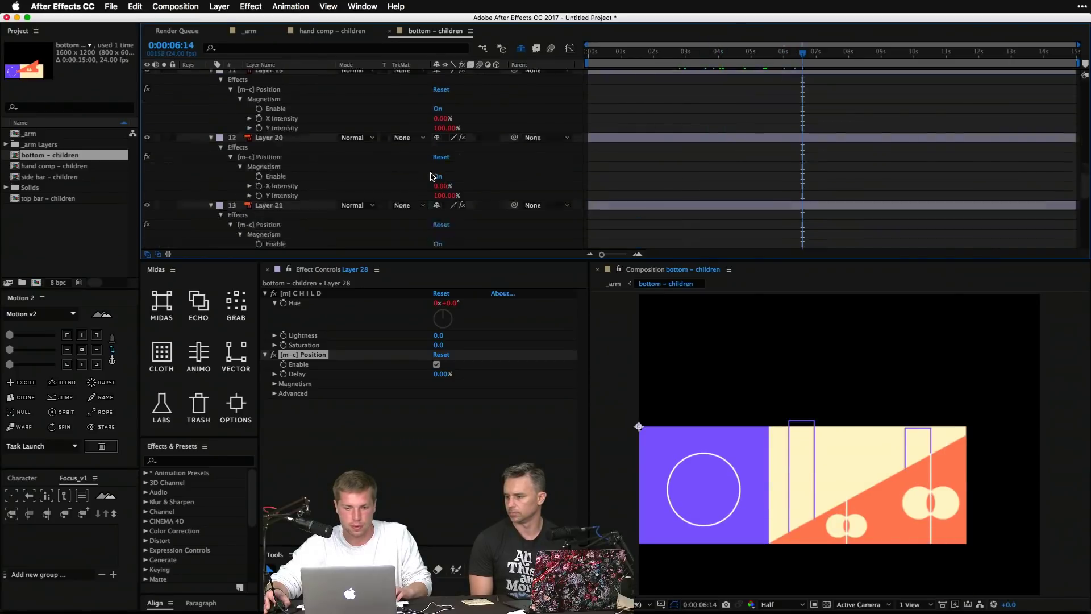
Step: Lower the Magnetism Y Intensity of Layer 28 to -60% and of Layer 27 to about -303%
click(447, 244)
text(230)
key(Return)
drag(395, 254, 253, 265)
drag(447, 176, 227, 206)
Step: Set the Magnetism Y Intensity of Layer 26 to -18% and of Layer 24 to -247%
click(443, 113)
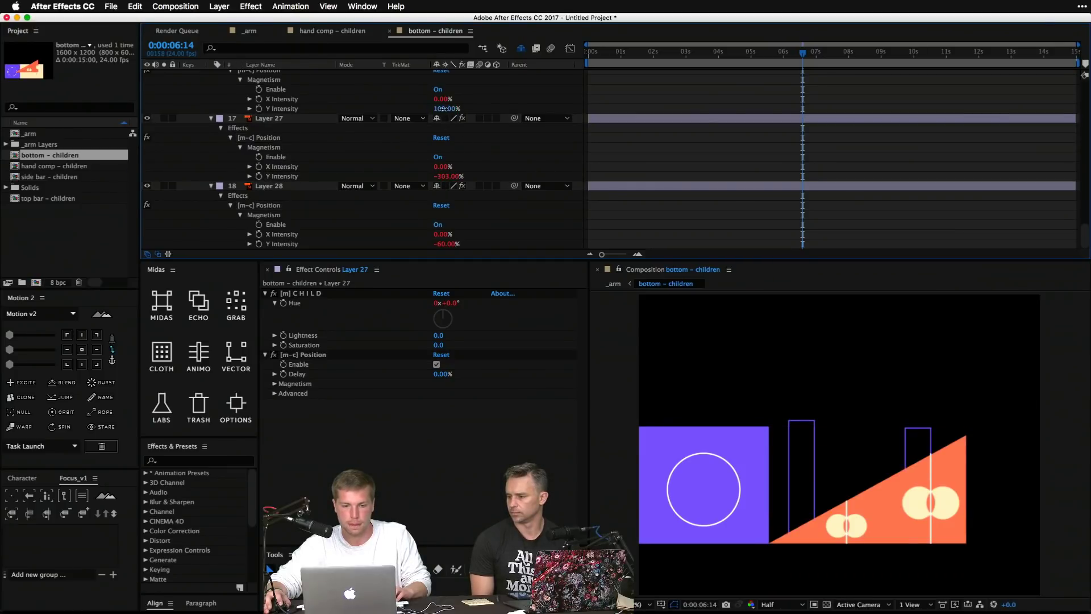
drag(442, 108, 380, 111)
scroll(435, 104, up, 5)
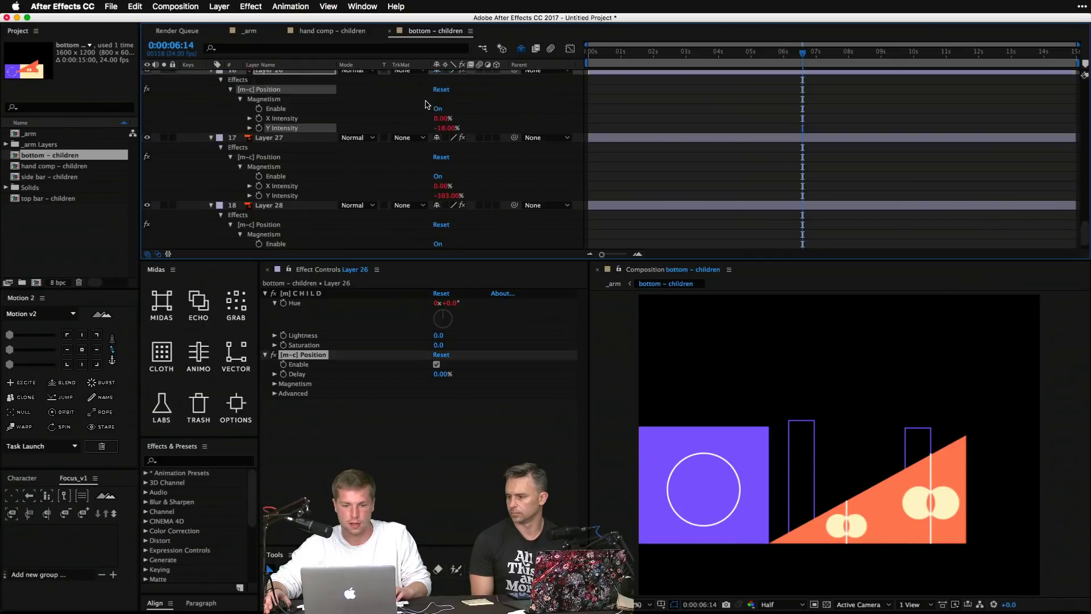
click(404, 141)
drag(404, 142, 268, 157)
scroll(404, 125, up, 3)
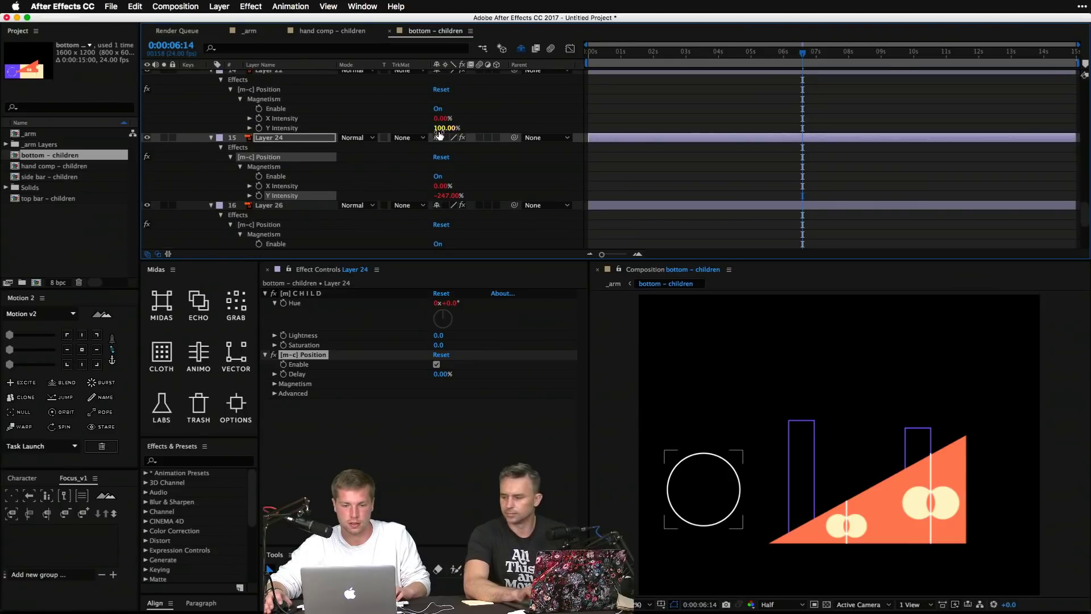
Step: Reduce the Magnetism Y Intensity of Layer 22 to -188%, Layer 21 to -31%, and lower Layer 20's as well
drag(445, 128, 287, 146)
scroll(340, 163, up, 4)
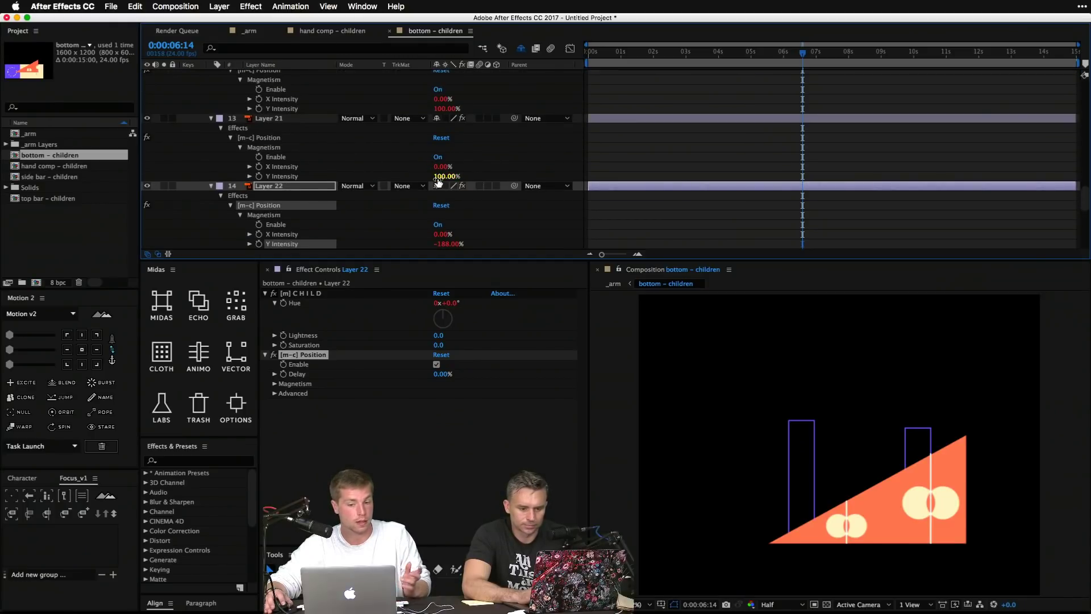
drag(447, 176, 381, 179)
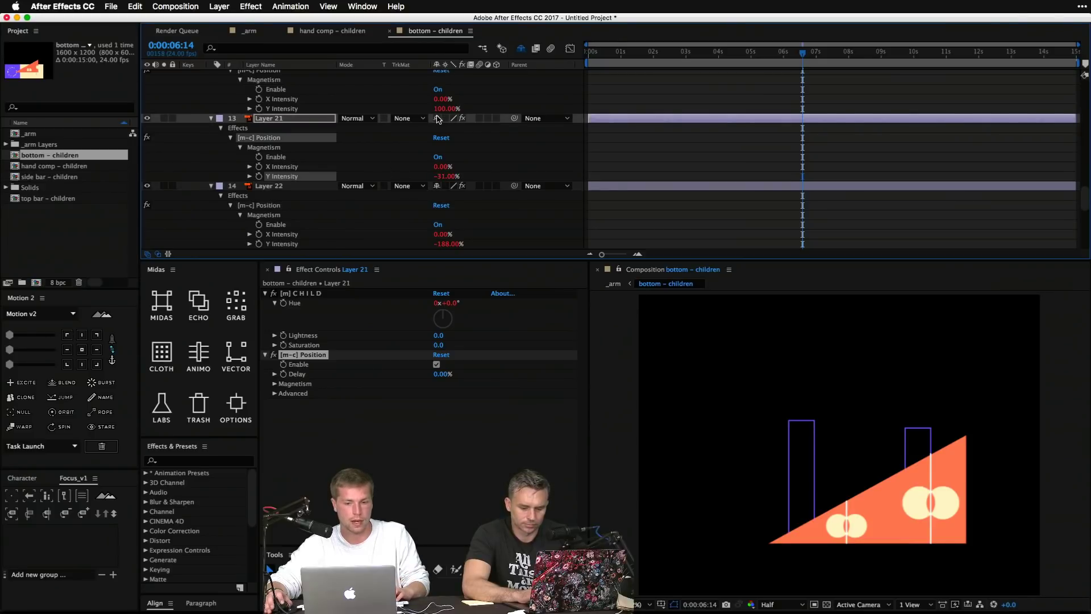
drag(446, 109, 388, 139)
scroll(398, 111, up, 3)
Step: Lower the Magnetism Y Intensity of Layer 12 to -246%, Layer 1 to -11% and Layer 3 to -294%
scroll(404, 134, up, 10)
drag(437, 205, 265, 217)
scroll(409, 224, up, 3)
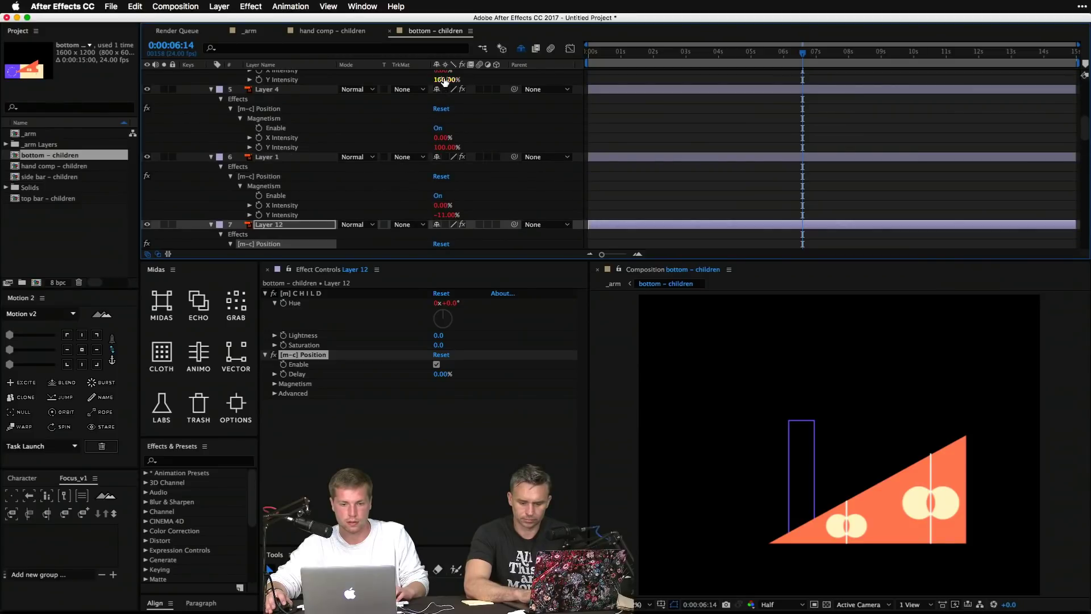
drag(445, 81, 275, 112)
scroll(398, 159, up, 6)
Step: Set the Magnetism Y Intensity of Layer 5 to -199% and Layer 2 to -190%, and lower Layer 9's below zero
click(438, 108)
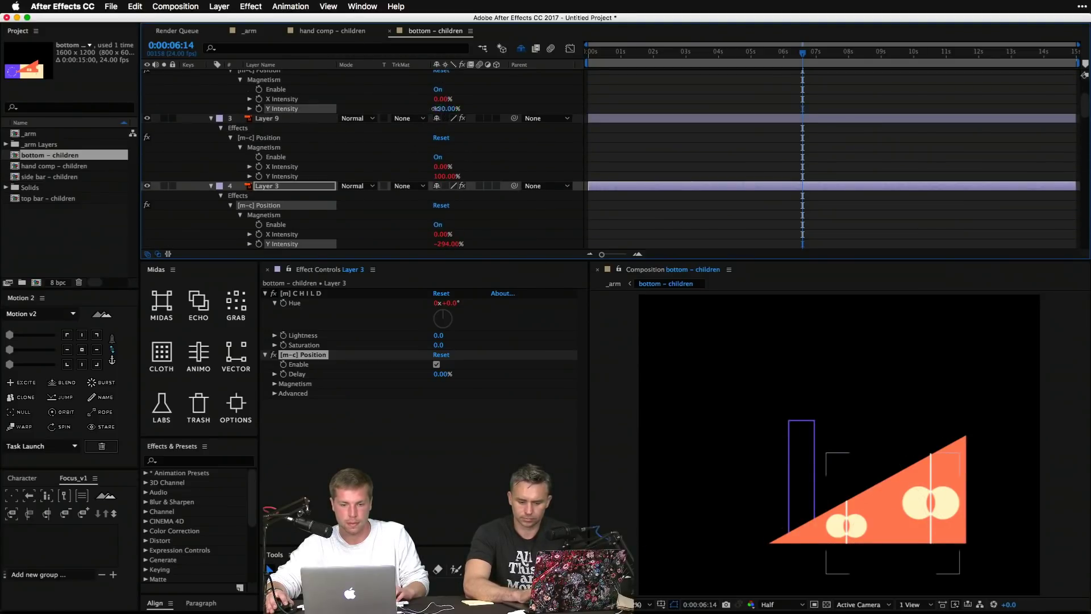
drag(435, 109, 290, 131)
drag(446, 177, 275, 192)
scroll(358, 165, up, 5)
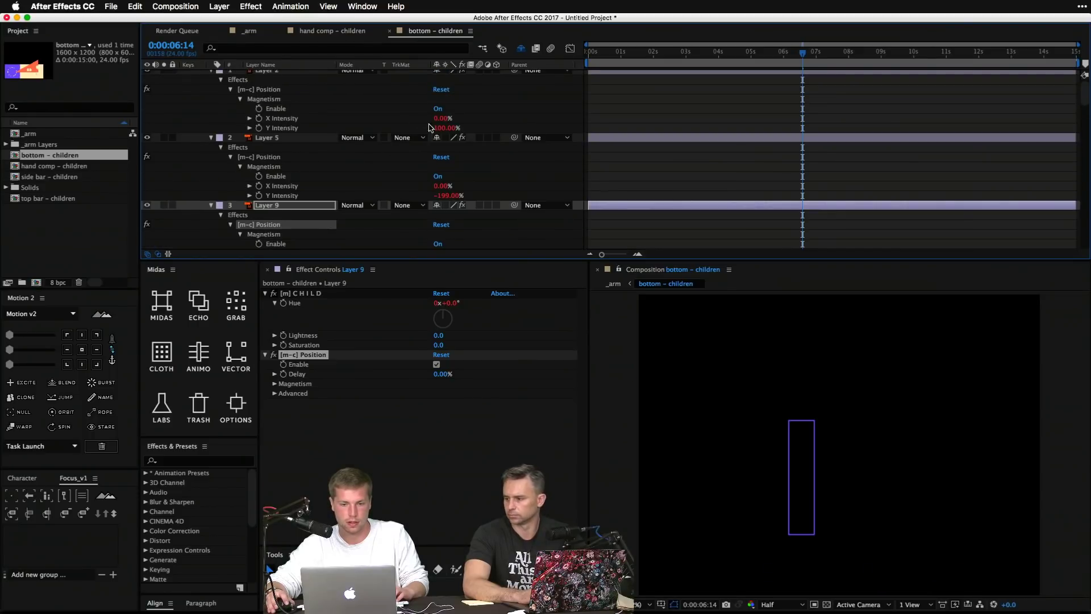
drag(443, 127, 370, 136)
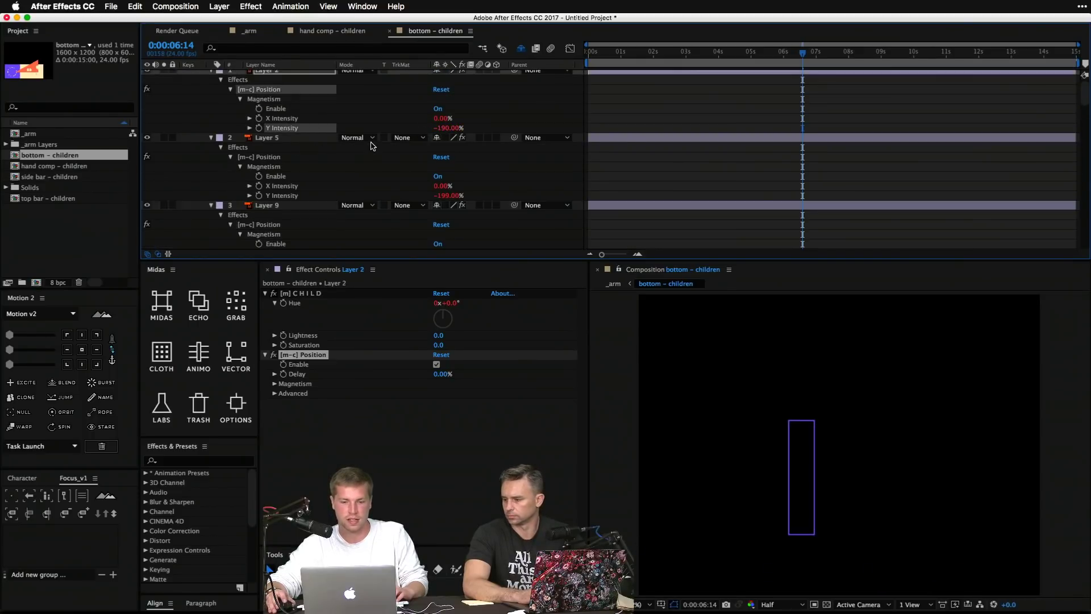
Step: Reveal the effect properties of Layer 14, the remaining outlined bar, and lower its Magnetism Y Intensity to -442%
scroll(375, 145, down, 15)
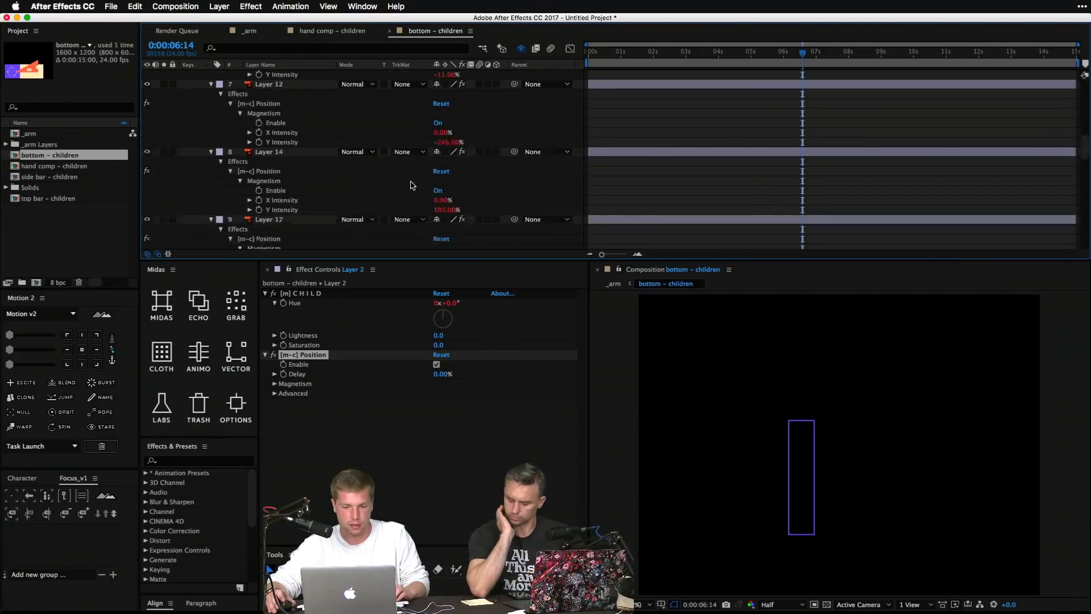
click(805, 430)
key(s)
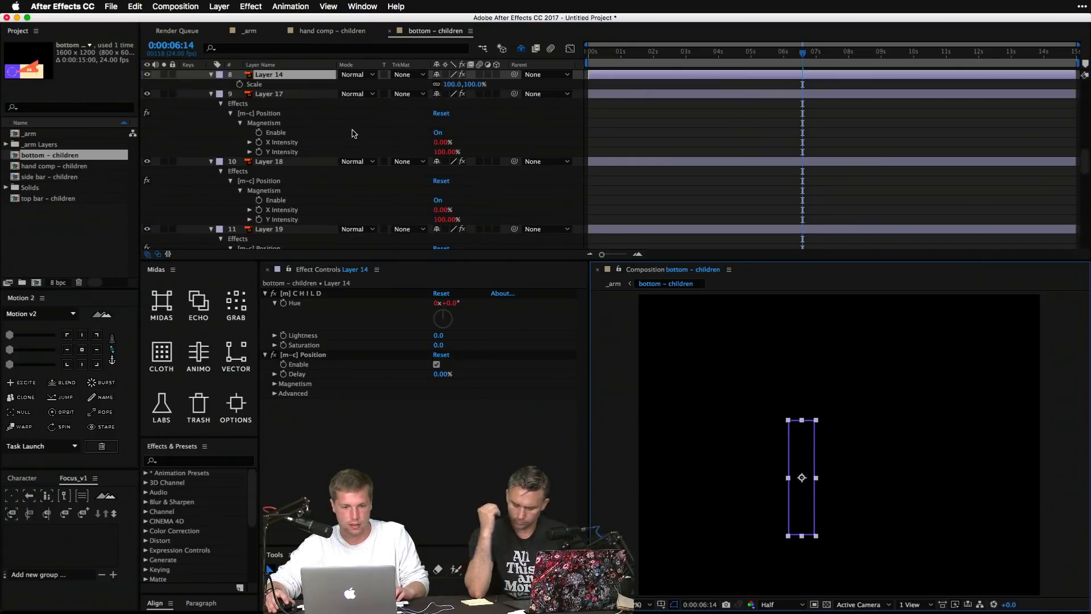
key(e)
key(ctrl+grave)
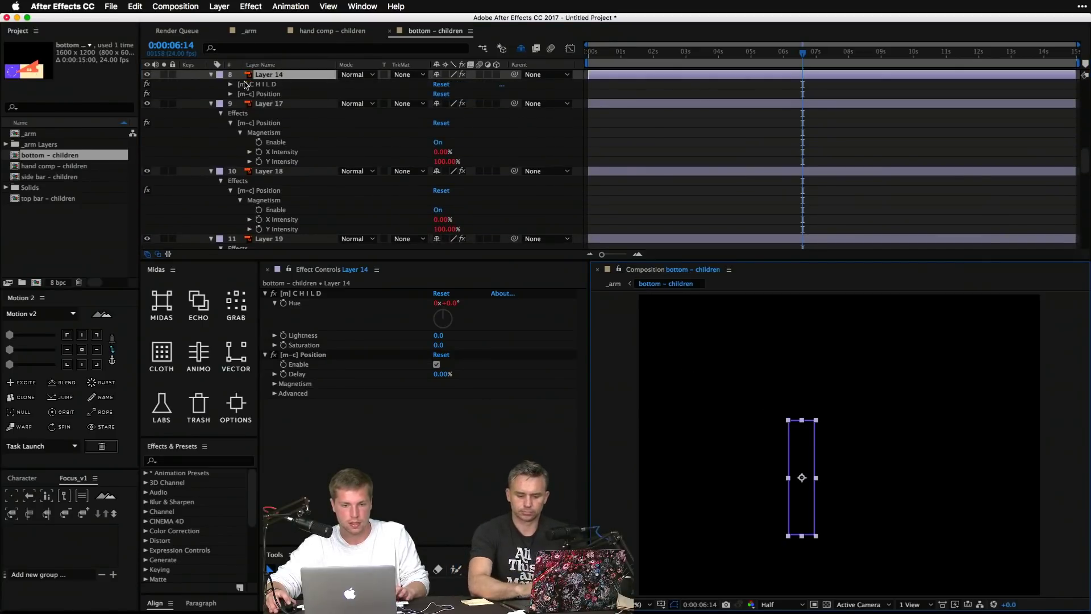
scroll(428, 120, down, 3)
click(445, 147)
text(-9)
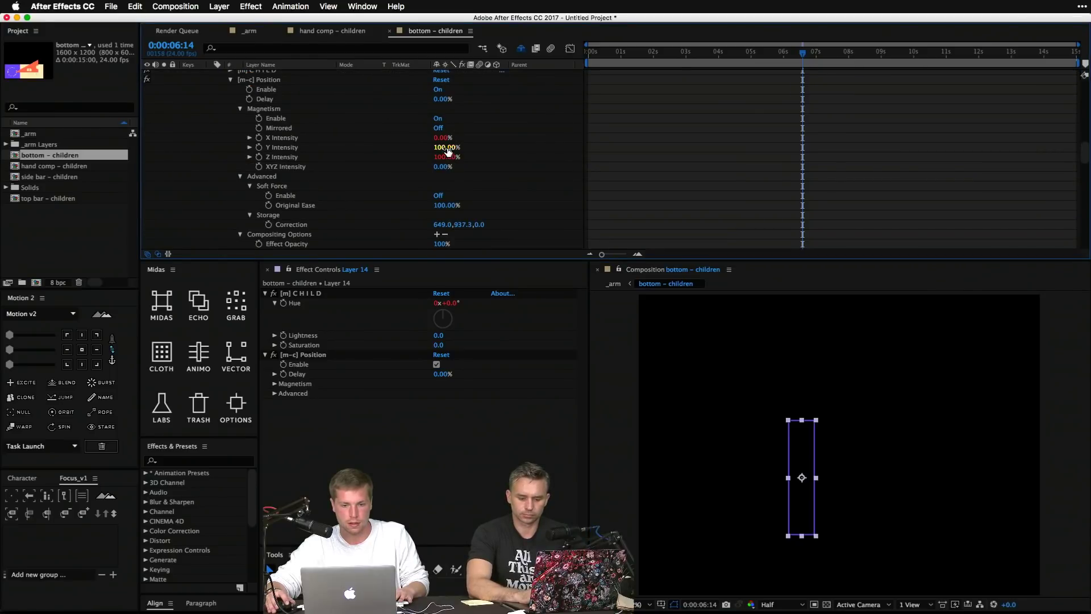
key(Return)
drag(271, 156, 126, 157)
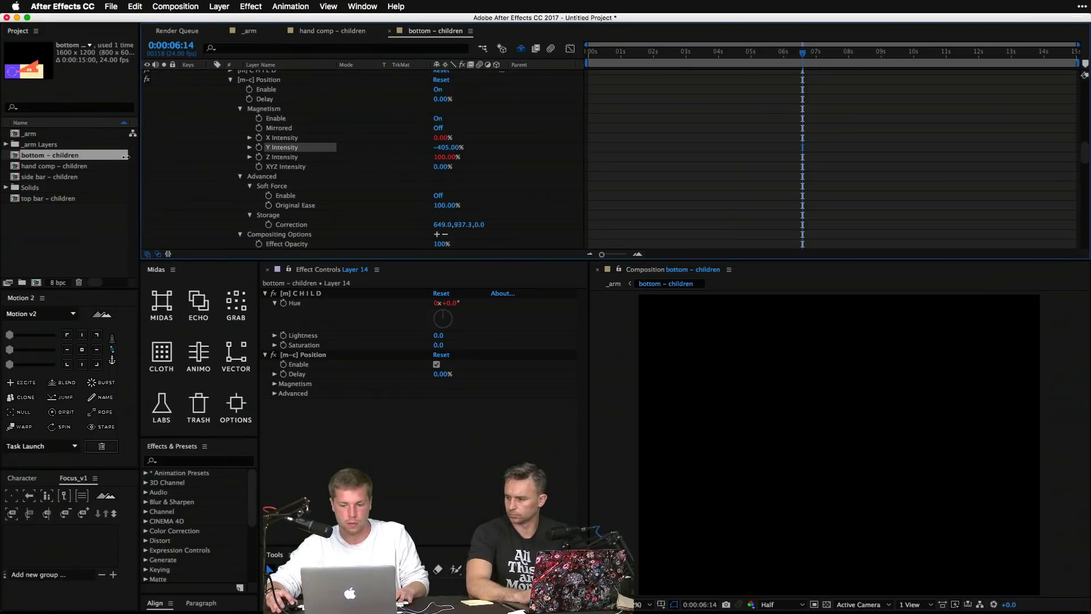
click(301, 355)
Step: Return to the _arm composition and preview the animation up to 0:00:04:10
click(613, 284)
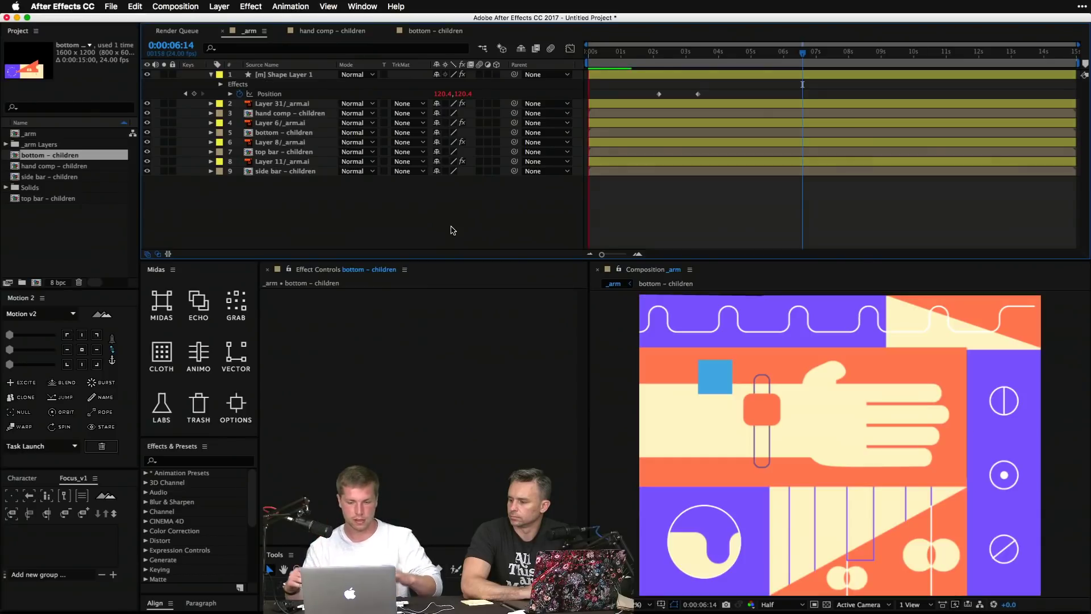
key(space)
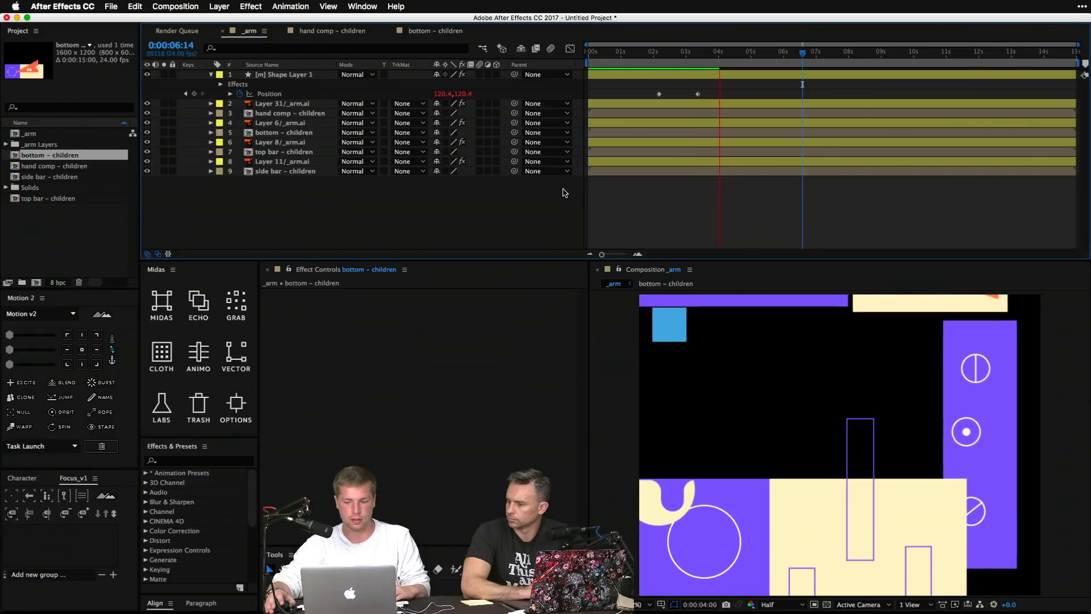
key(space)
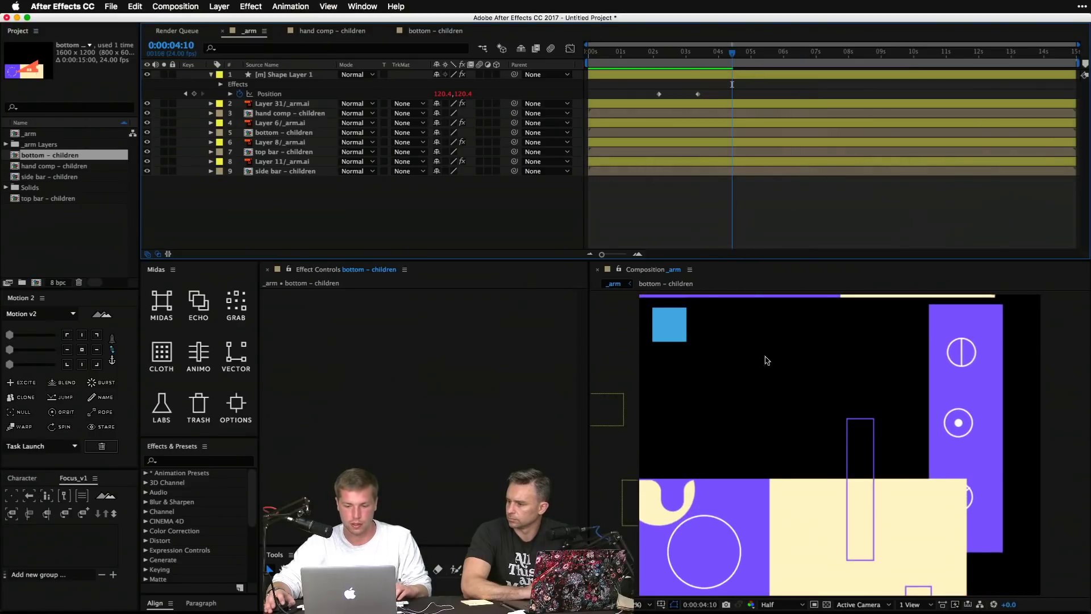
Step: Enable Magnetism in the [m-c] Position effect of Layer 6/_arm.ai and set its X Intensity to 0%
click(658, 508)
click(351, 213)
click(282, 123)
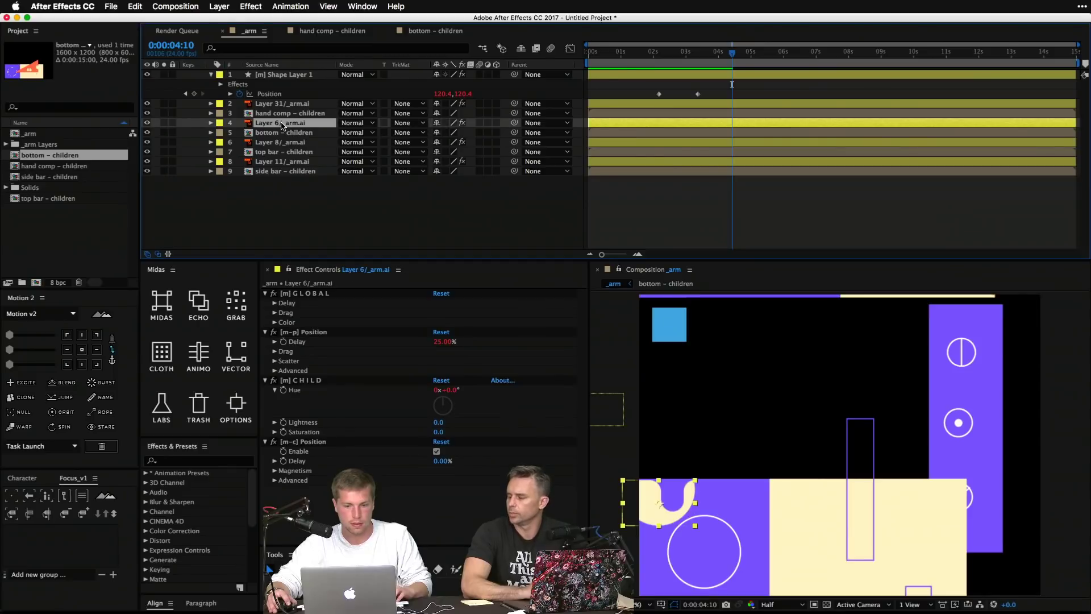
click(275, 472)
click(436, 481)
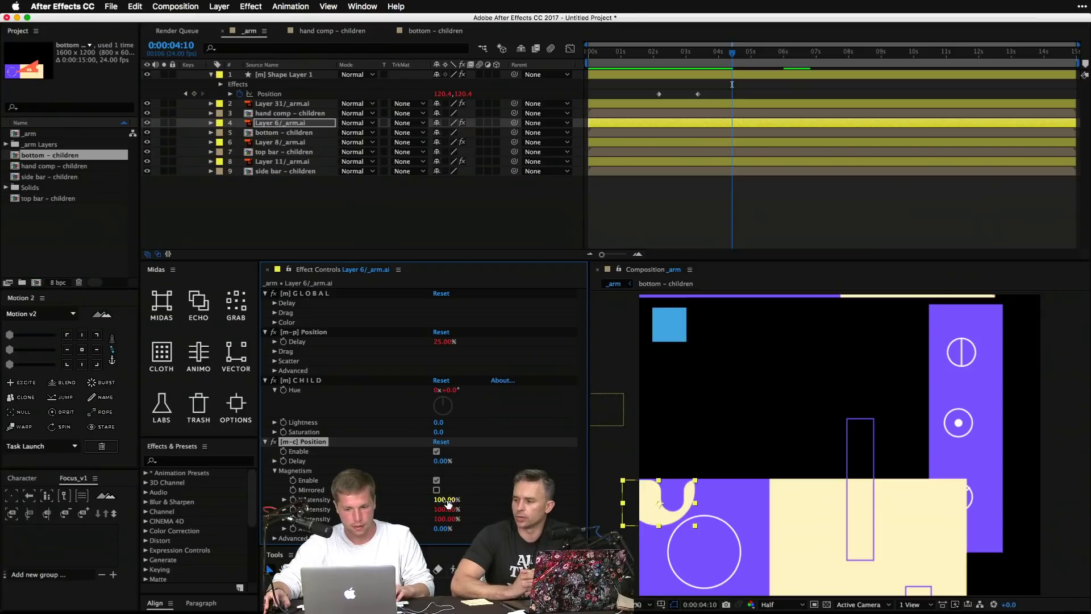
text(0)
key(Return)
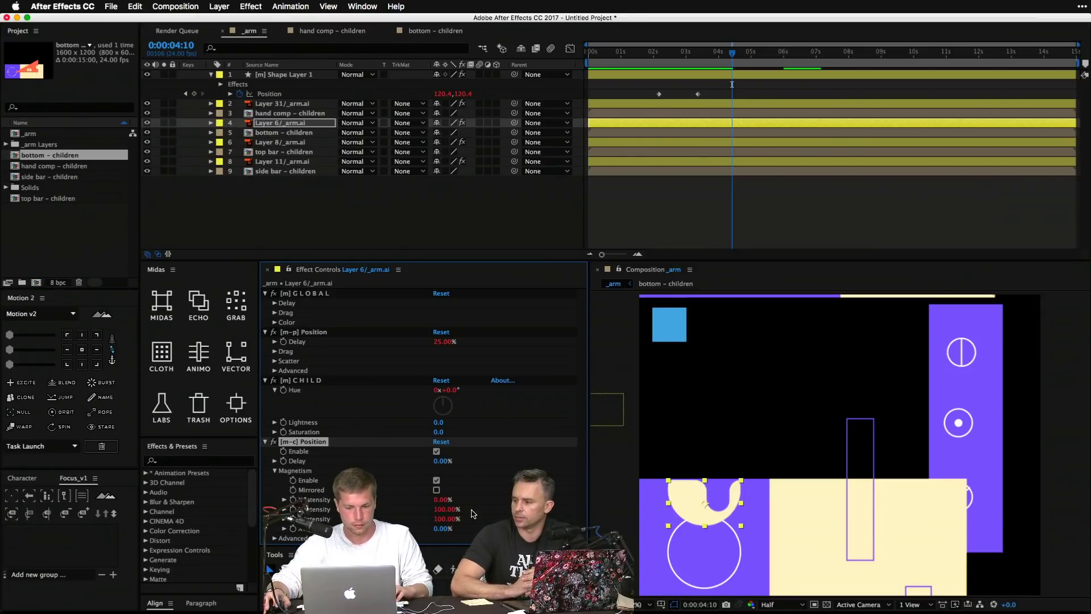
Step: Lower the Magnetism Y Intensity of Layer 6/_arm.ai to about -162%
drag(446, 510, 306, 511)
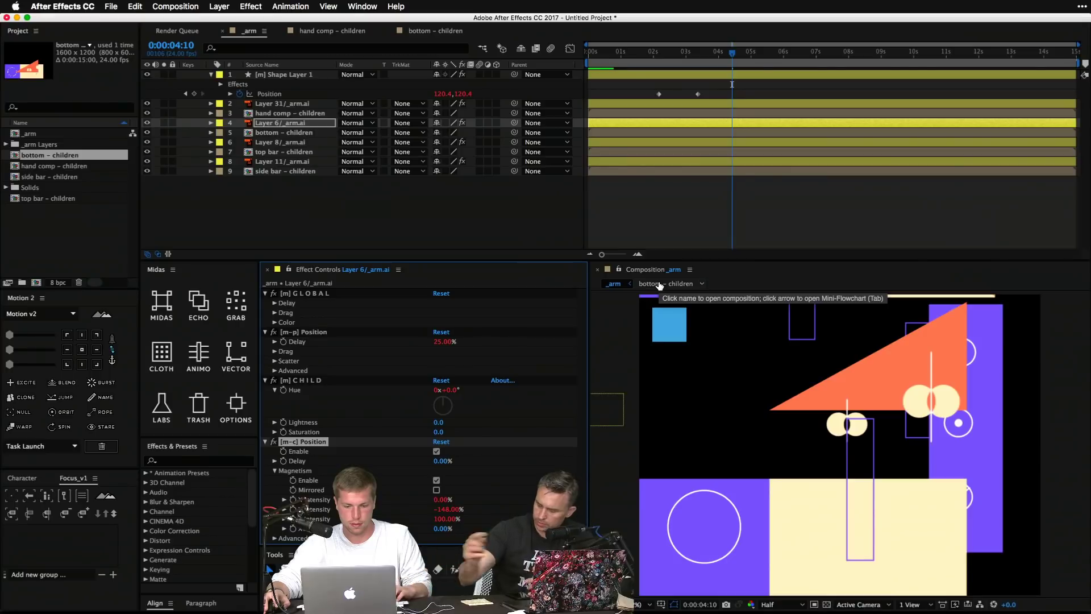
text(55)
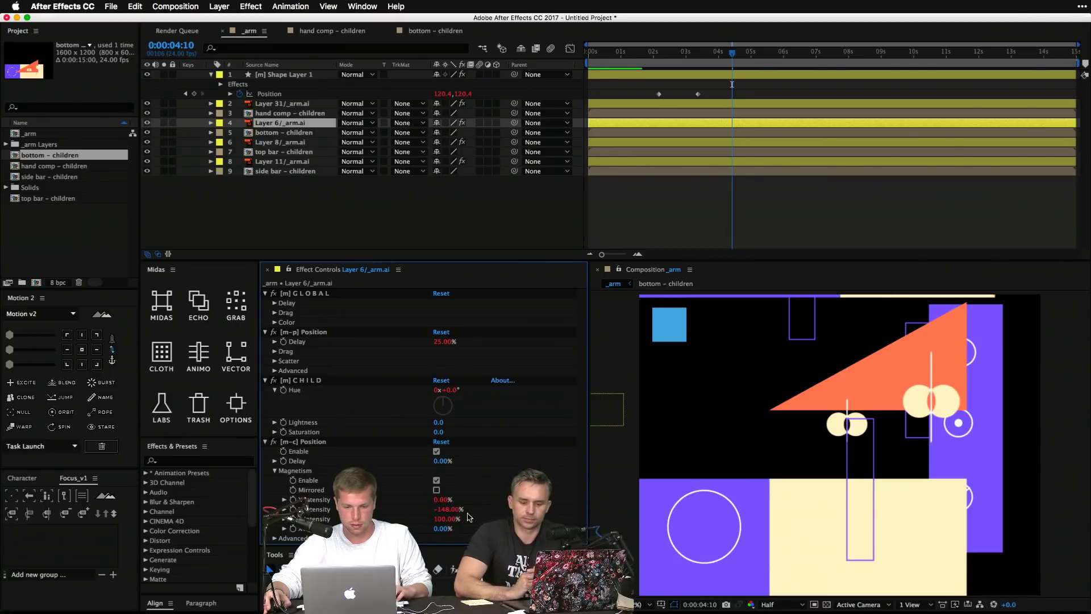
key(Return)
drag(572, 509, 428, 510)
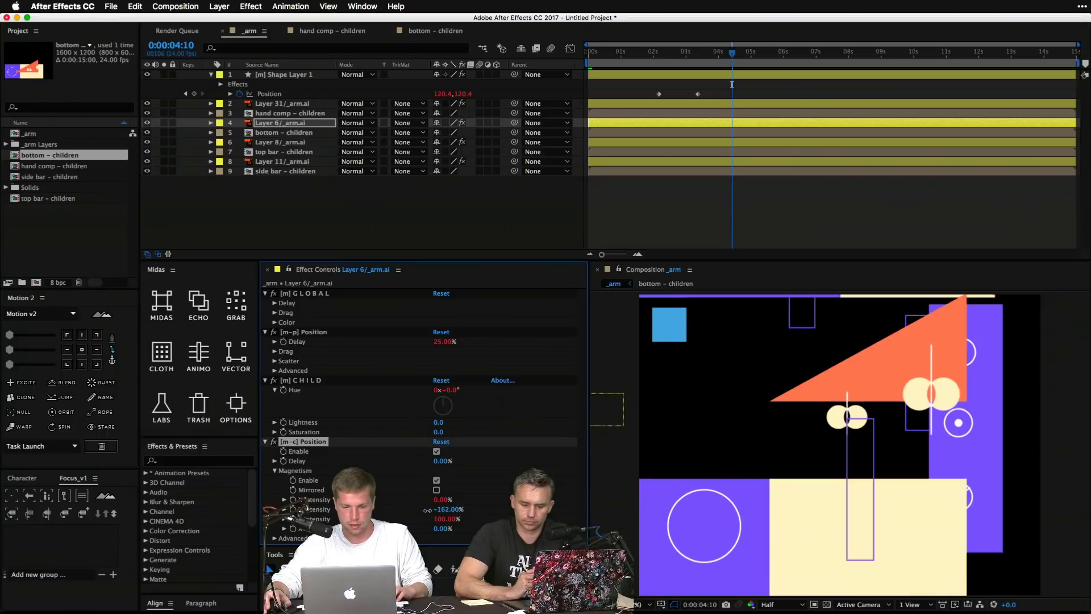
Step: In the bottom - children composition, use Midas Grab to select every layer's Magnetism Y Intensity and set it to 300%
click(663, 284)
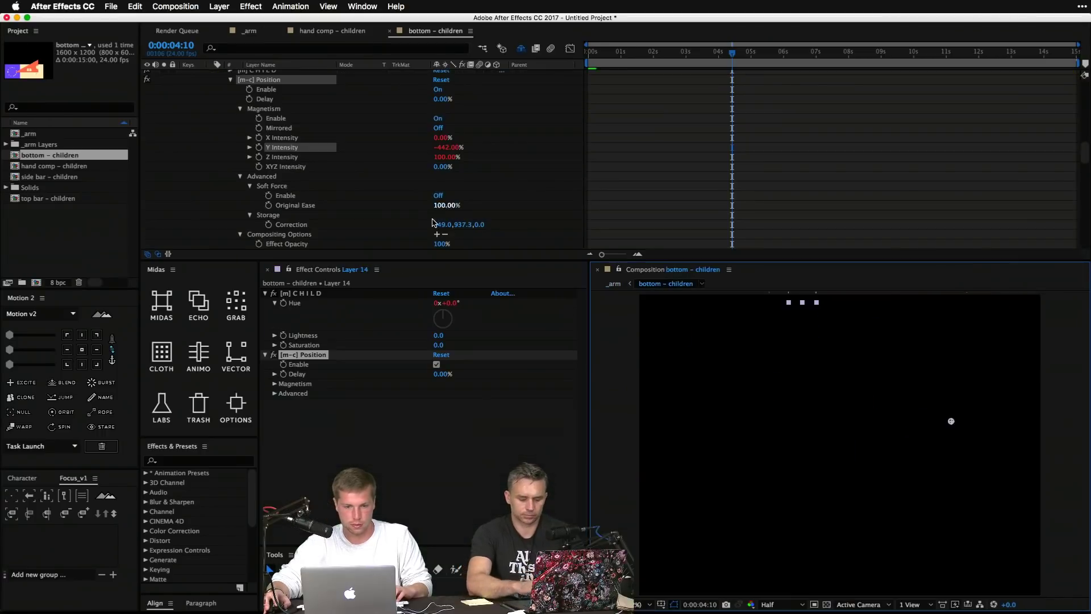
click(282, 148)
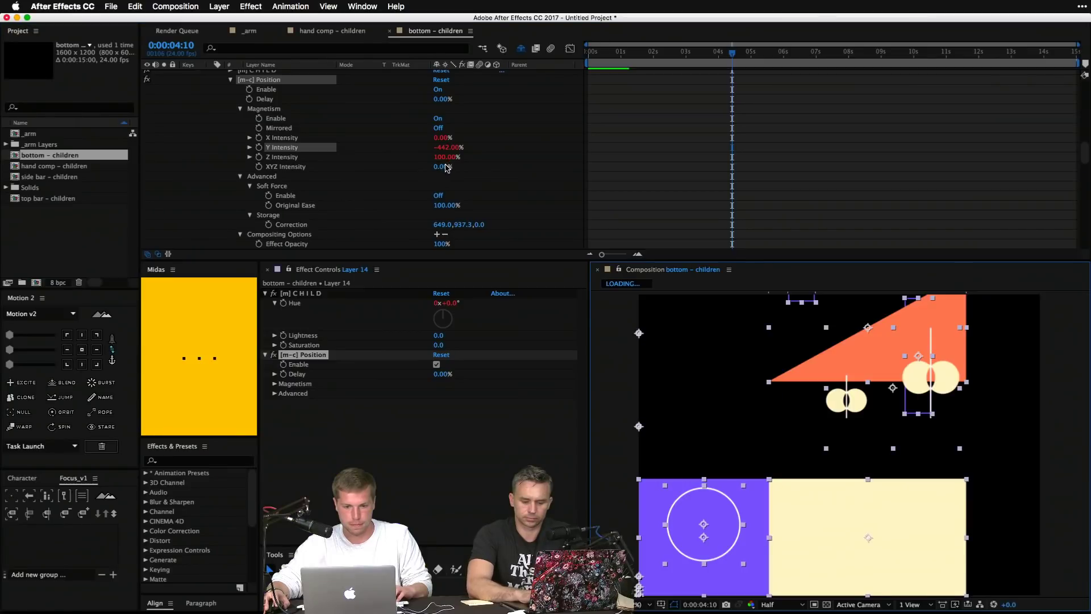
click(446, 148)
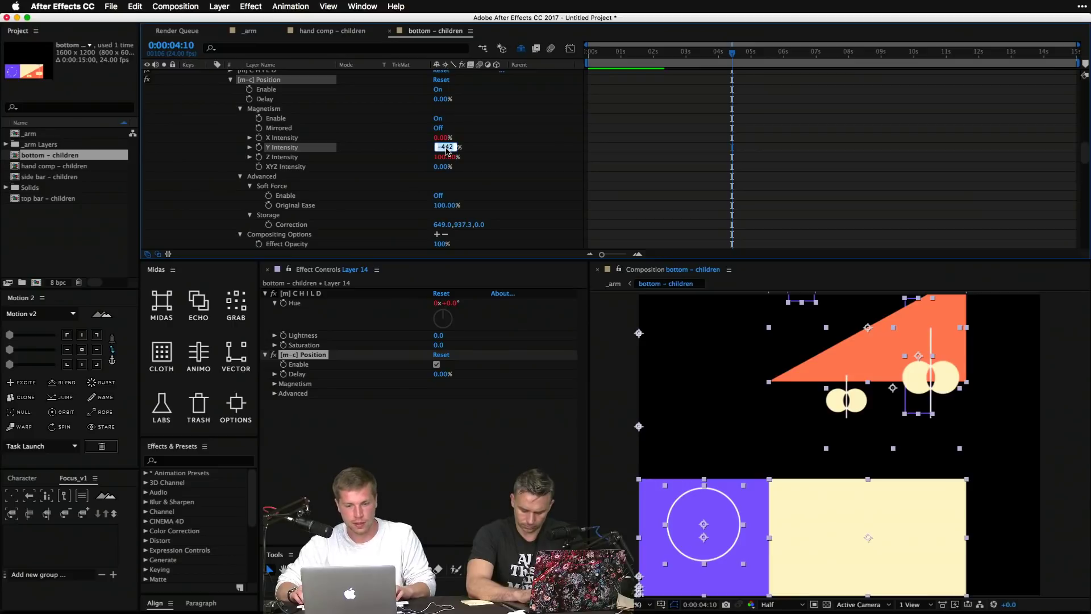
key(Return)
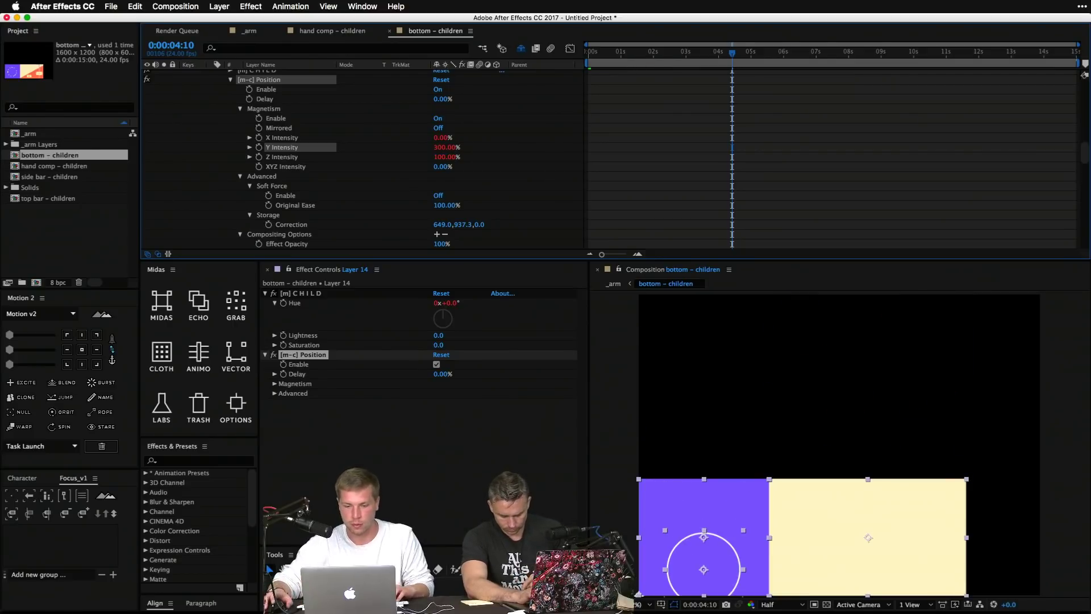
Step: Set the Magnetism Y Intensity to 194% for Layer 14 and to 383% for Layer 24, the purple rectangle
click(513, 167)
drag(446, 148, 726, 494)
click(726, 495)
scroll(397, 165, down, 8)
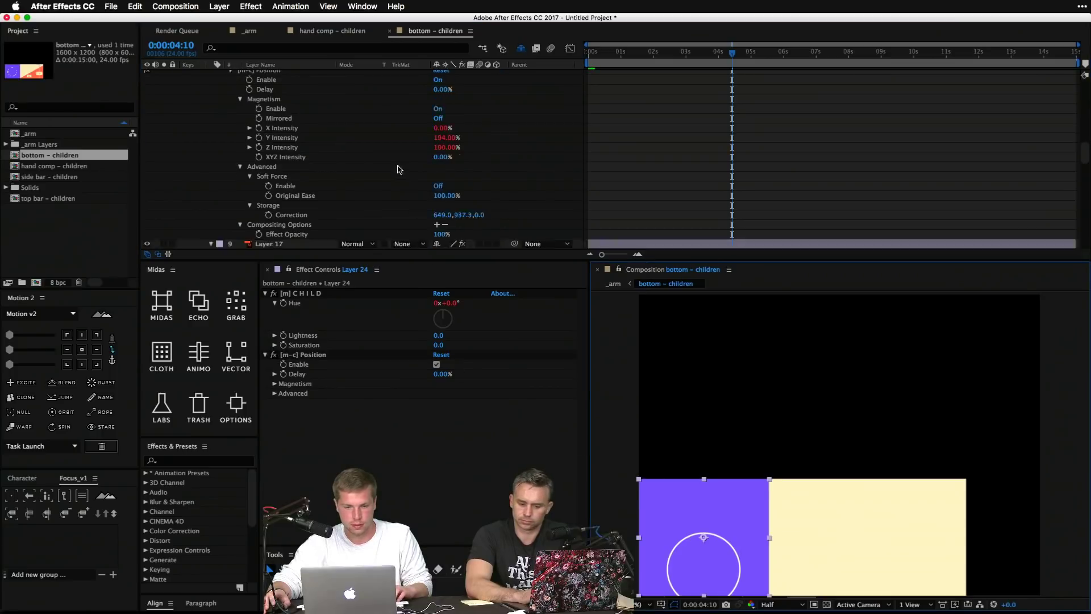
scroll(397, 205, up, 10)
scroll(447, 232, down, 2)
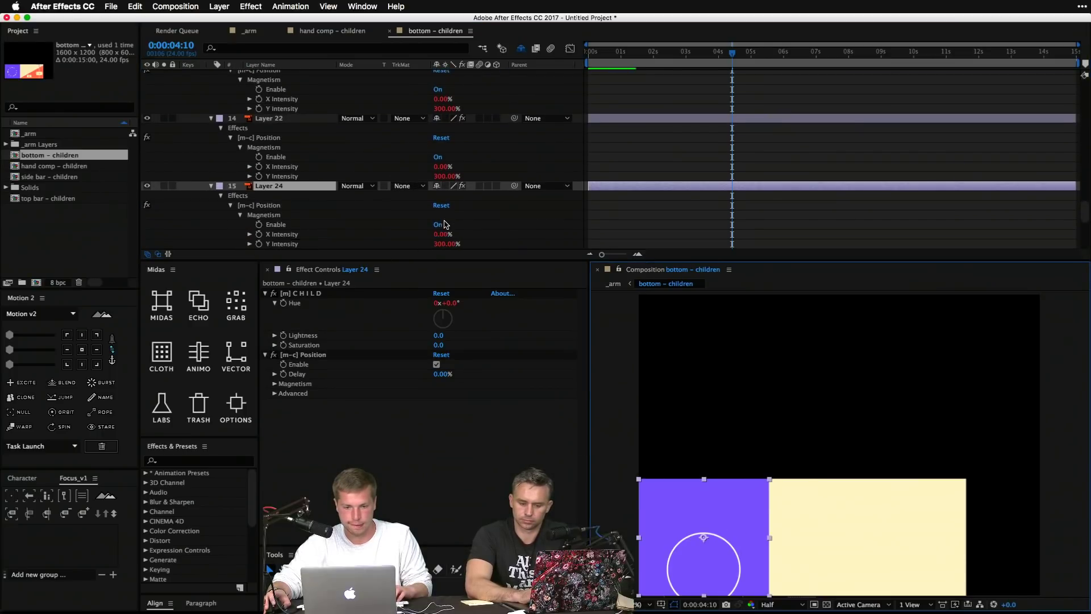
drag(445, 237, 495, 226)
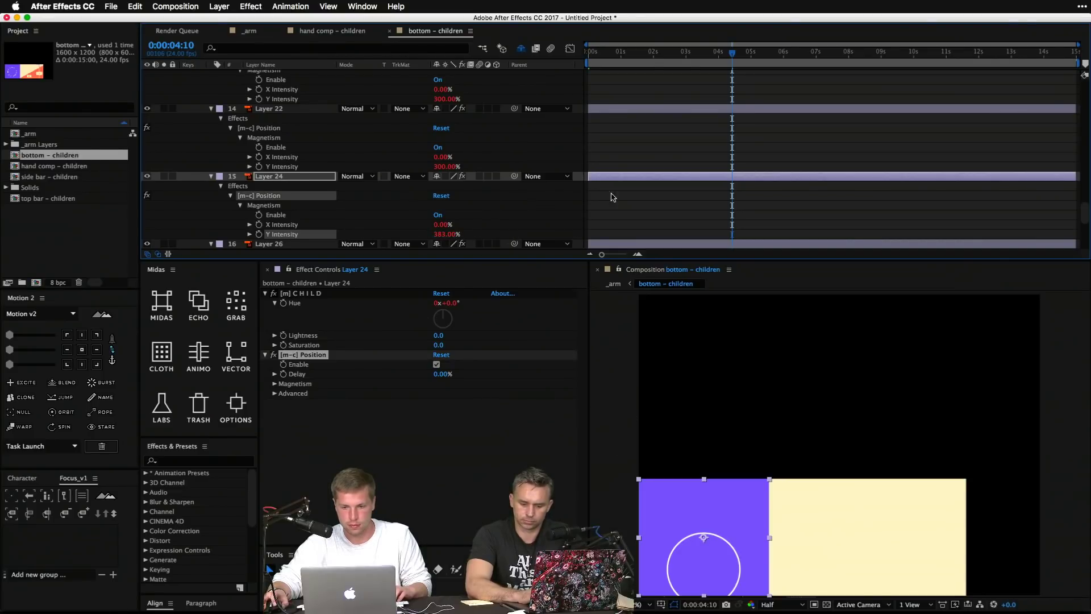
Step: Move the playhead to 0:00:06:05, return to the _arm composition and open the side bar - children composition
drag(754, 54, 791, 56)
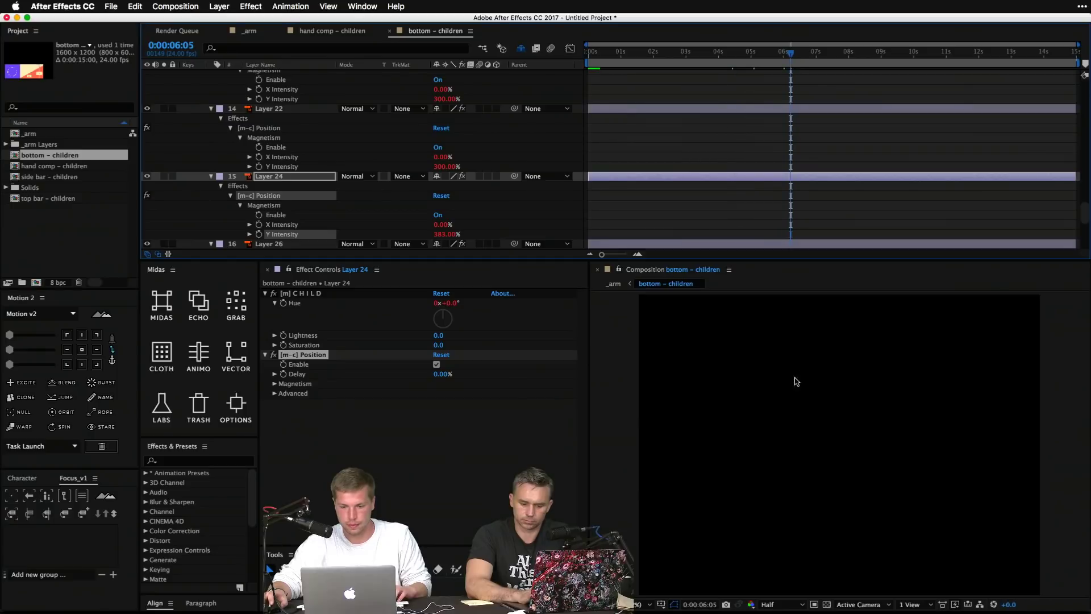
click(617, 283)
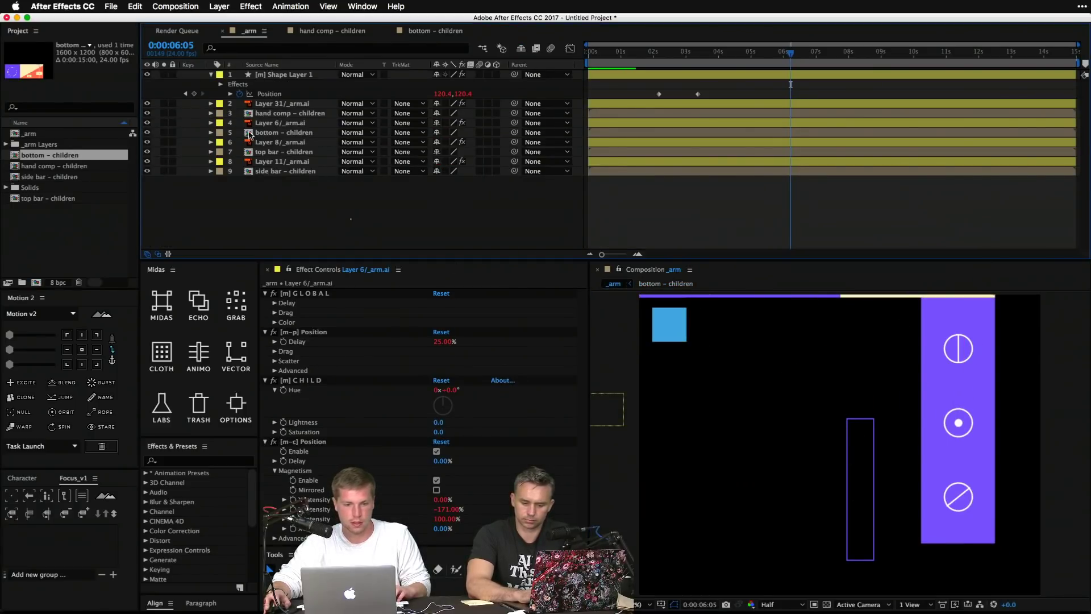
double_click(277, 171)
Step: Grab the Magnetism Enable, X Intensity and Y Intensity properties across all three side bar layers and enable Magnetism for them
click(271, 75)
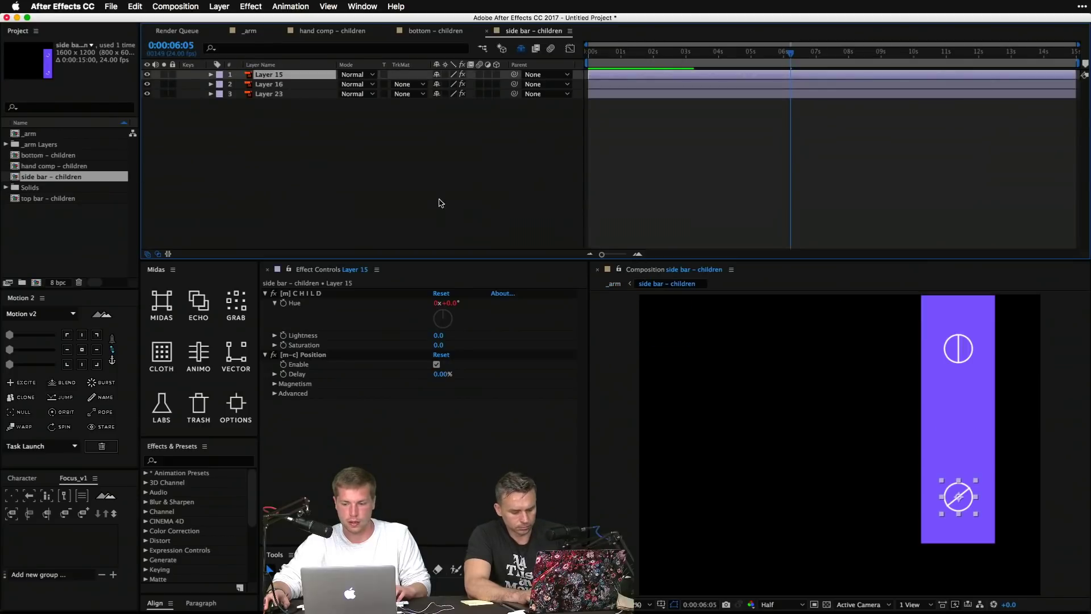
click(302, 121)
click(205, 74)
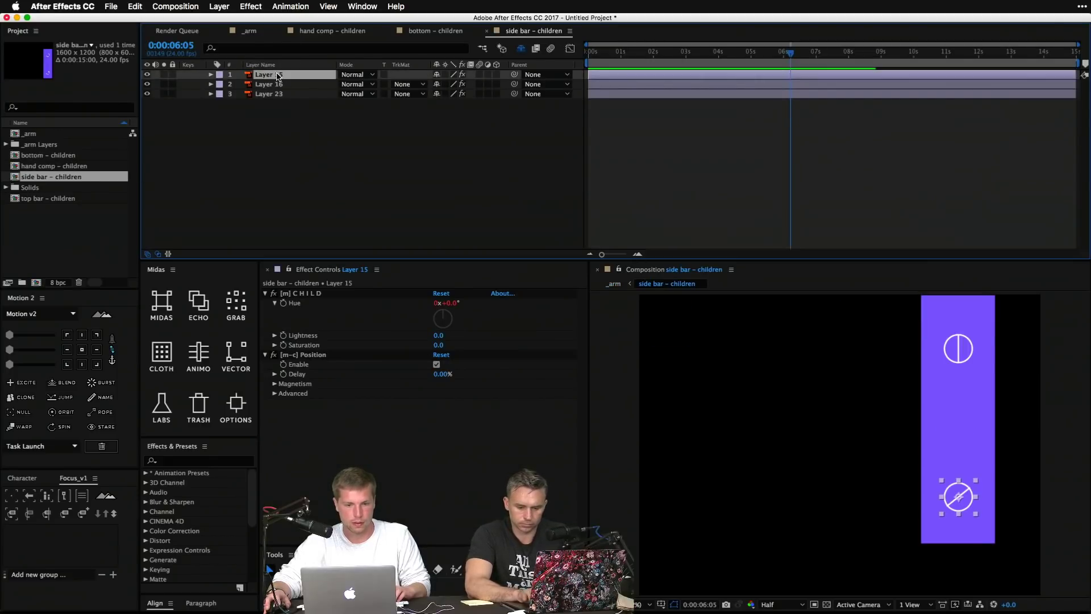
key(e)
click(230, 94)
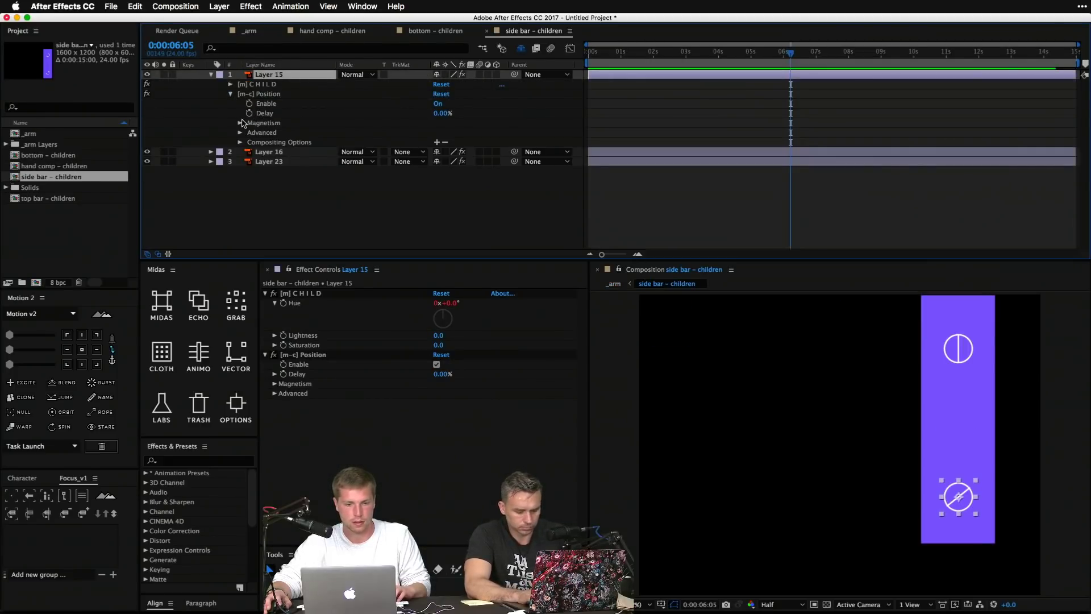
click(240, 123)
click(284, 135)
shift+click(289, 152)
shift+click(287, 162)
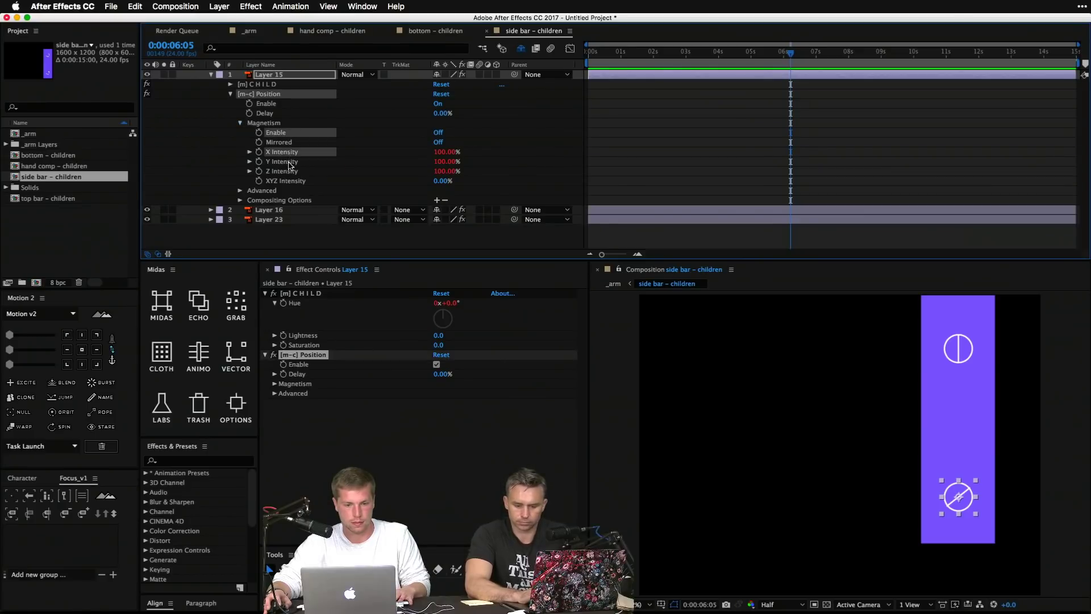
click(236, 301)
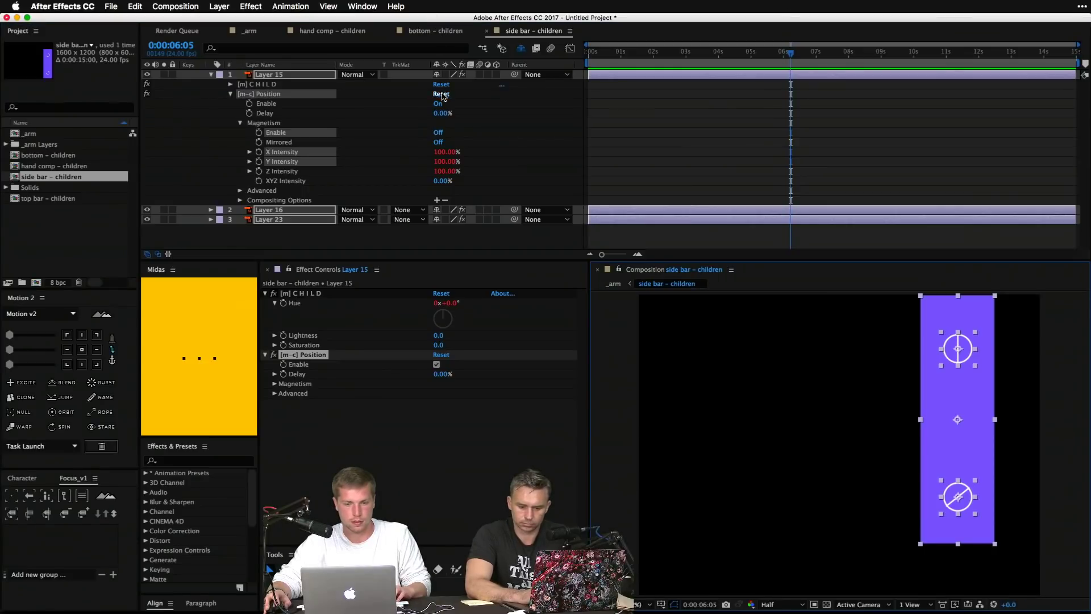
click(438, 113)
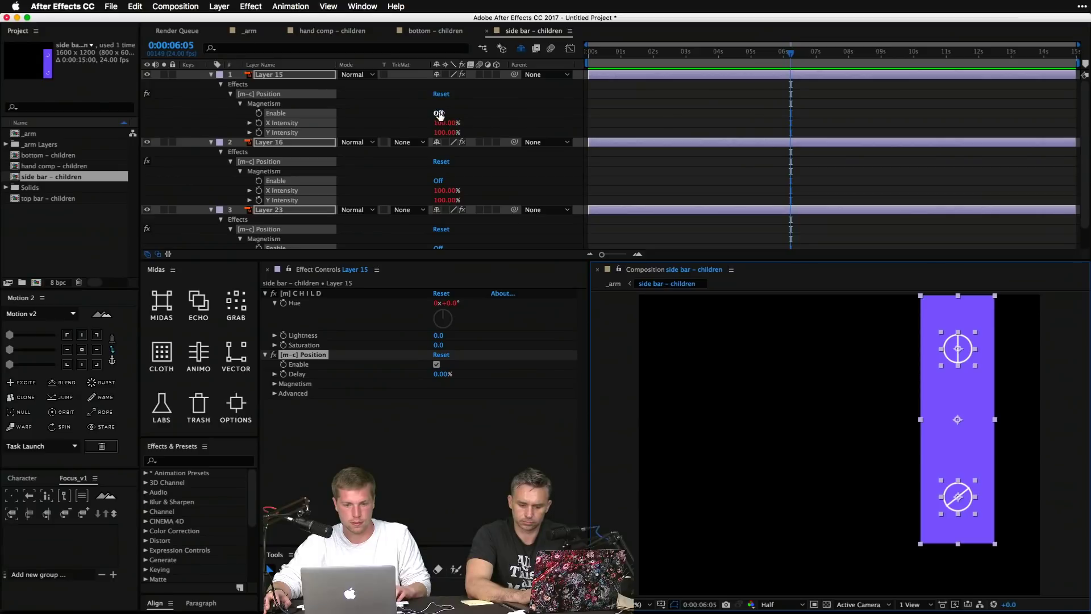
Step: Set the Magnetism Y Intensity of Layers 15, 16 and 23 to 0%
click(288, 127)
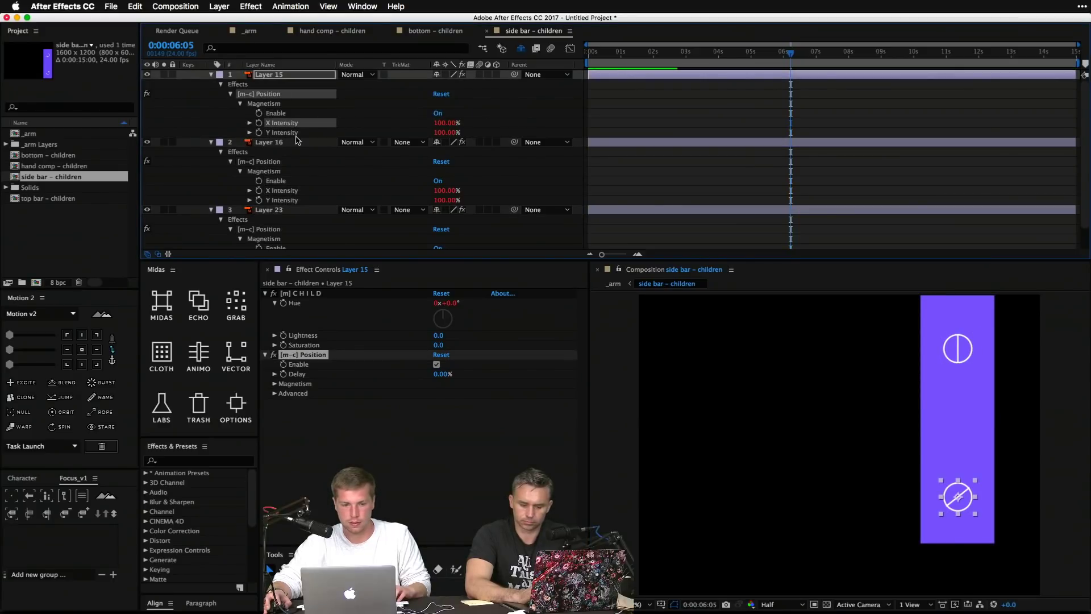
click(285, 192)
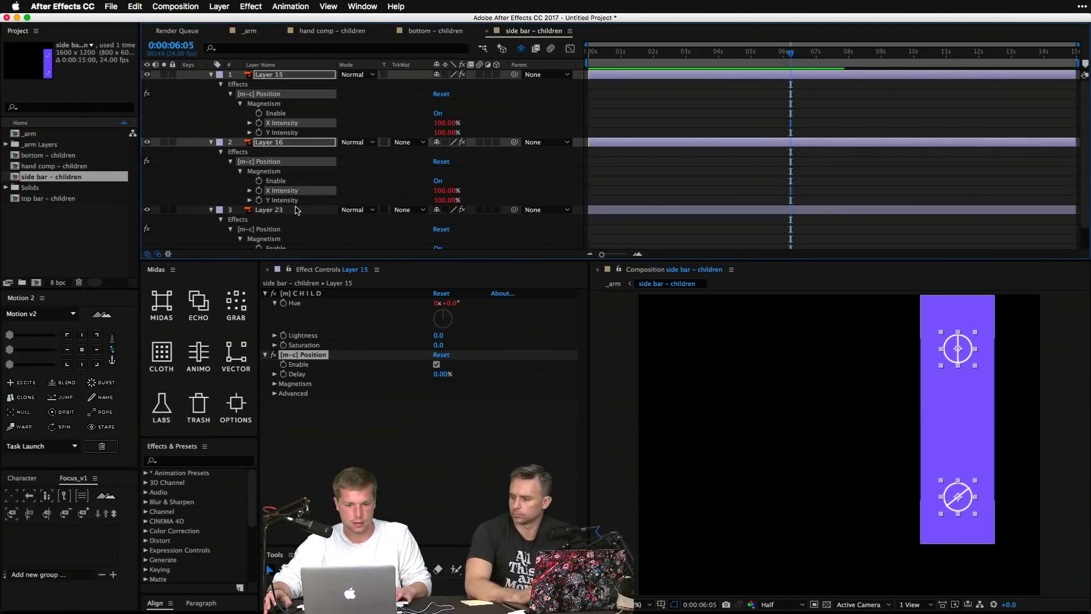
scroll(287, 196, down, 2)
click(287, 244)
shift+click(285, 176)
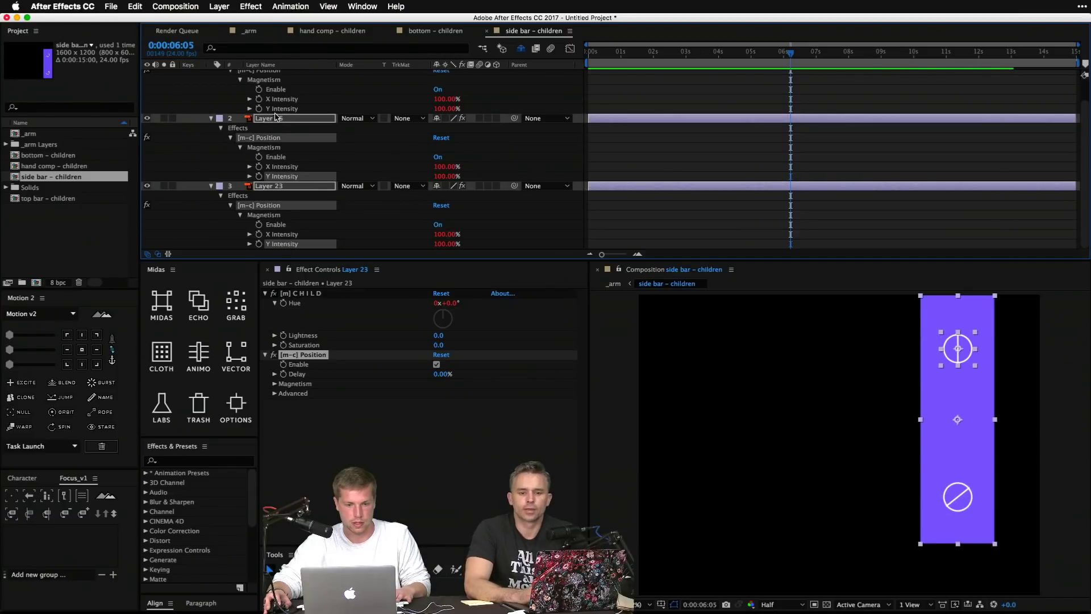
shift+click(278, 108)
click(444, 108)
text(0)
key(Return)
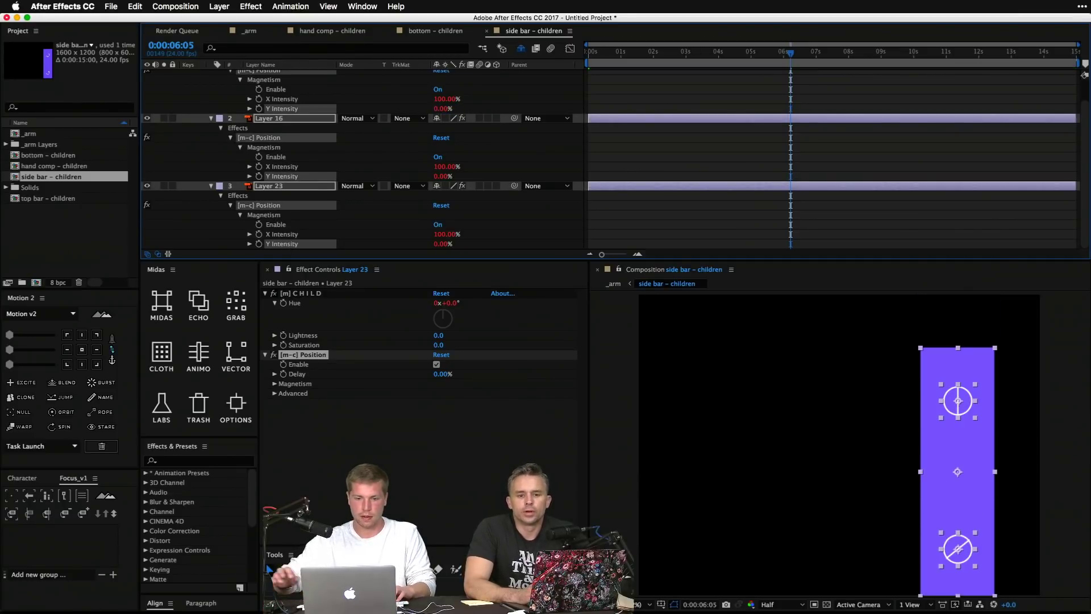
Step: Back in _arm, enable Magnetism in the [m-c] Position effect of Layer 11/_arm.ai and set its Y Intensity to 0%
click(320, 101)
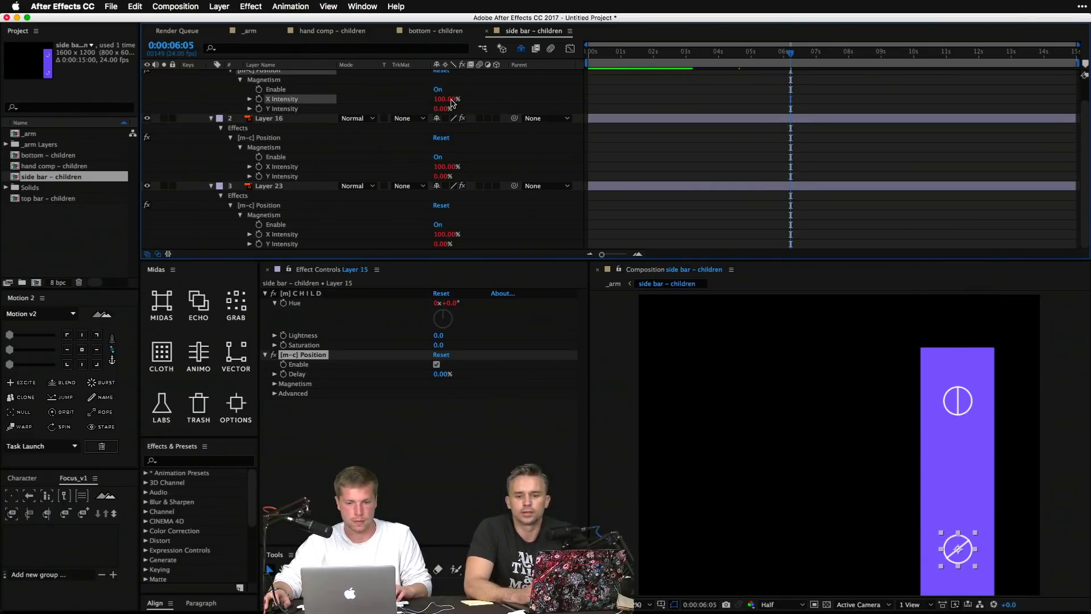
click(614, 284)
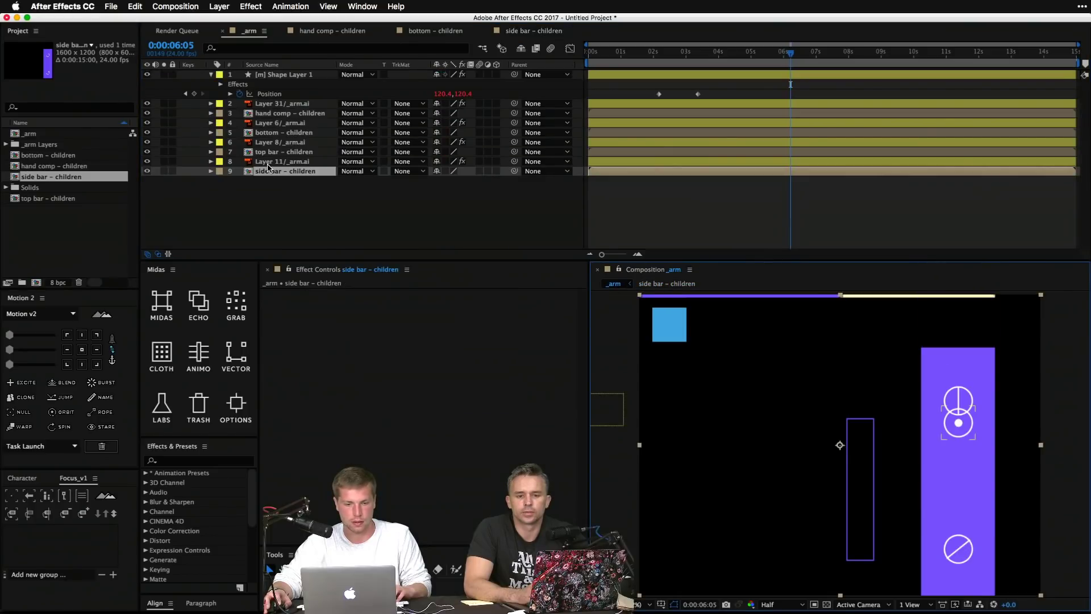
click(267, 162)
click(276, 472)
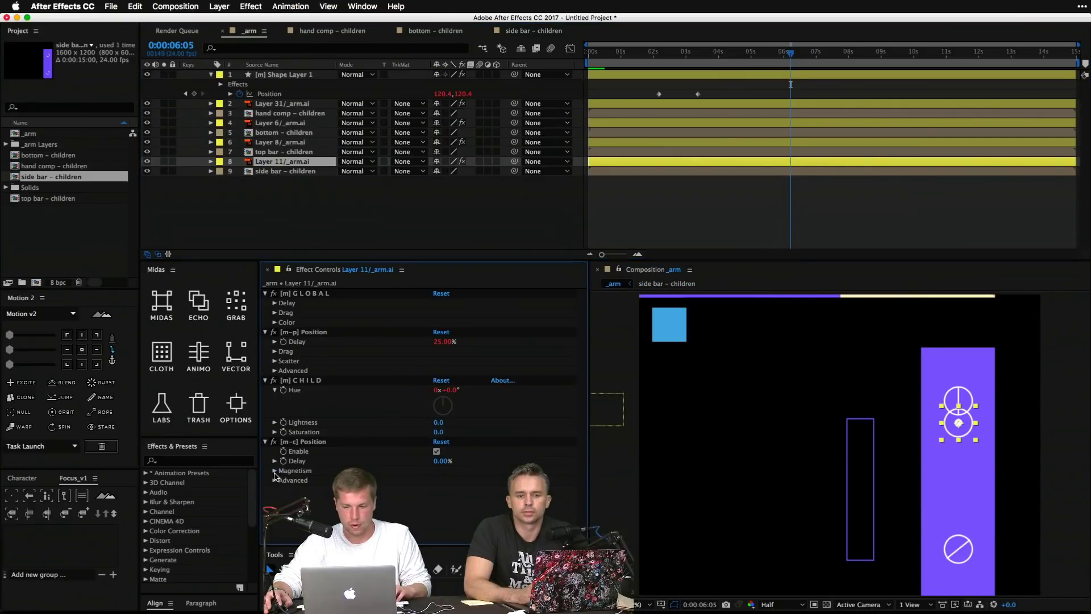
click(436, 481)
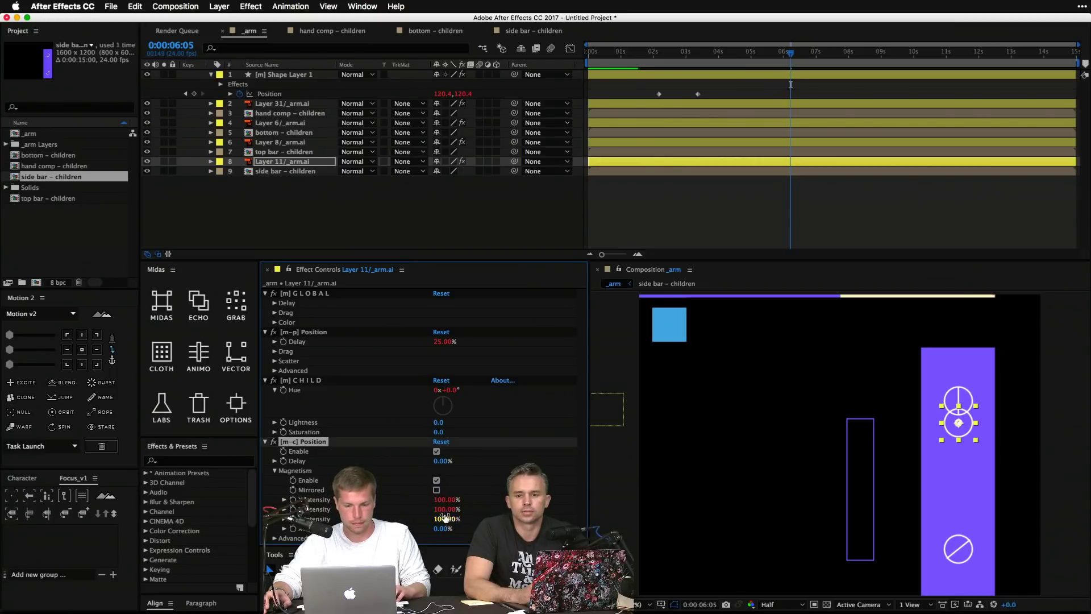
text(00)
key(Return)
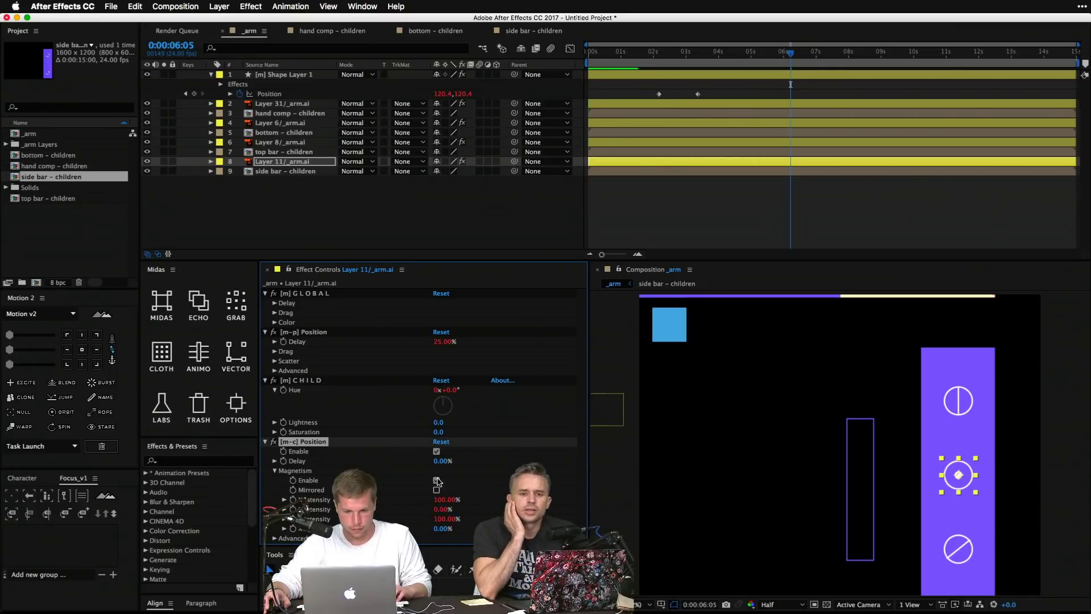
Step: Lower the Magnetism X Intensity of Layer 11/_arm.ai to -181% and preview the animation
drag(445, 501, 263, 481)
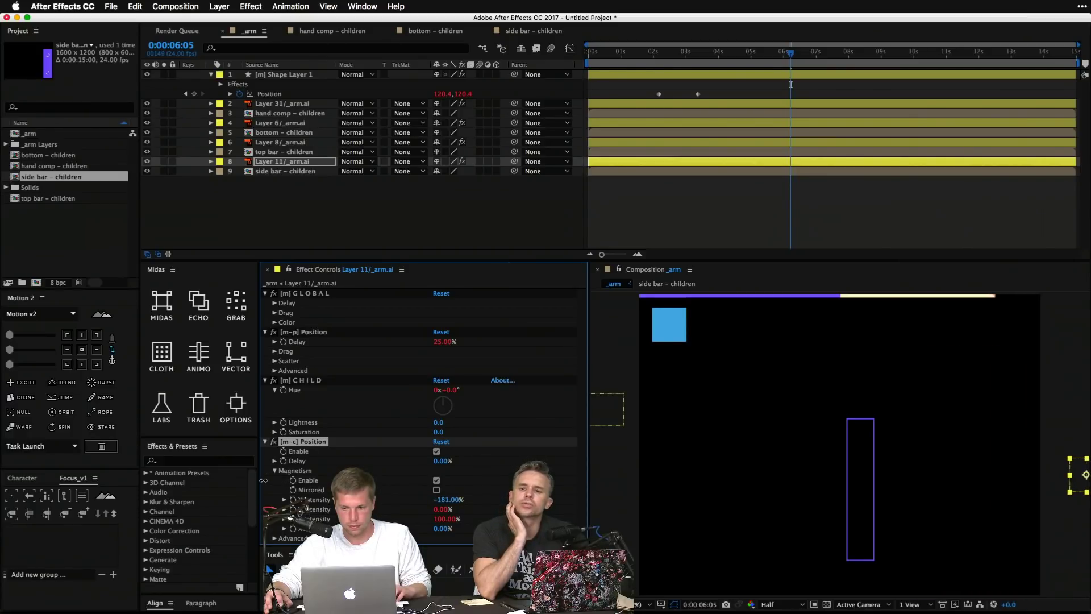
click(378, 218)
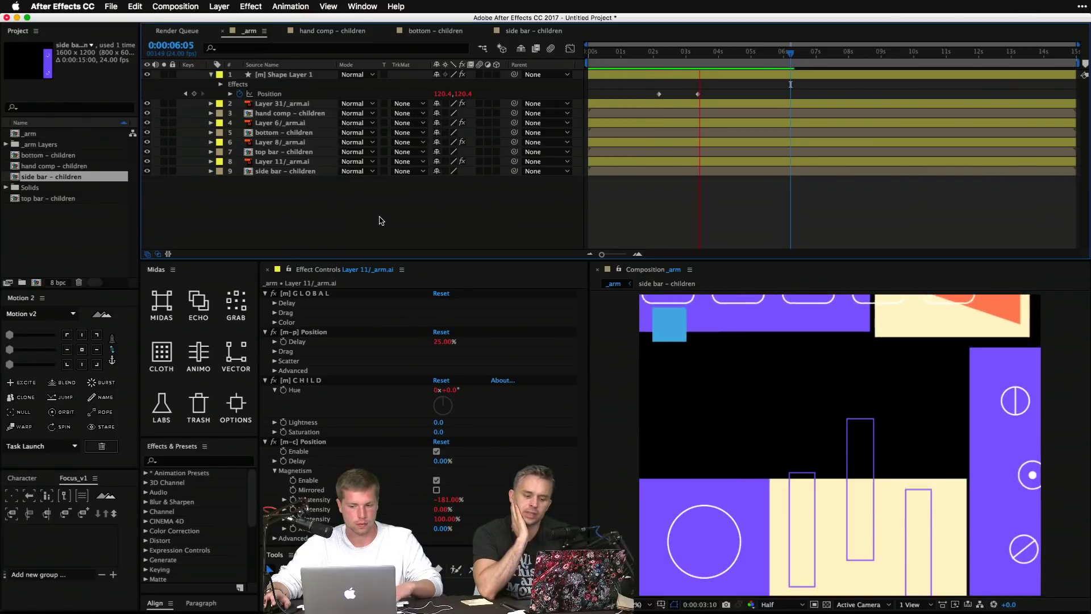
key(space)
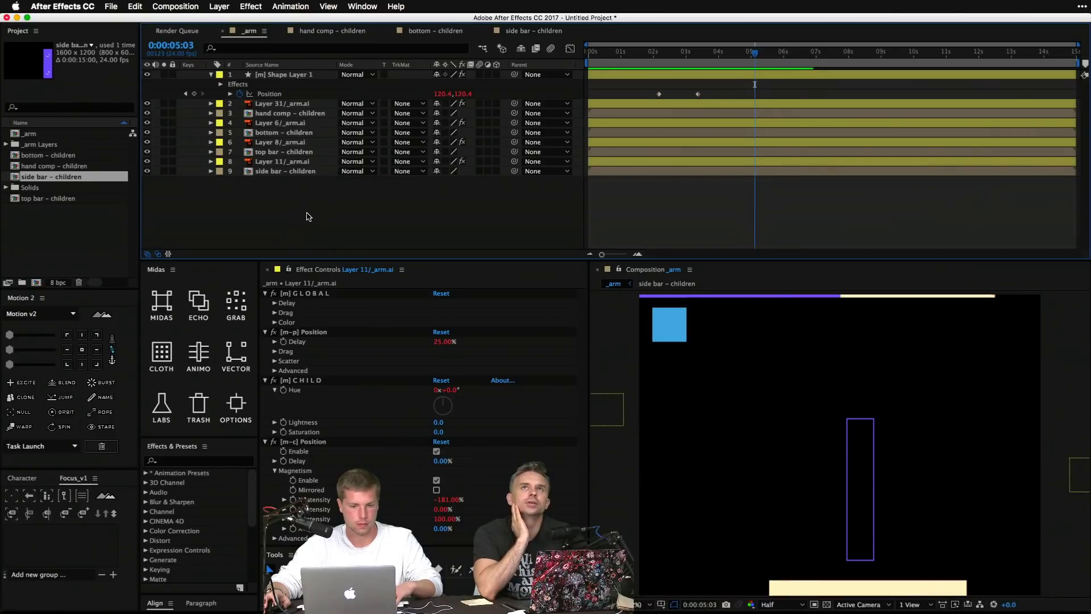
Step: Move the playhead to 0:00:03:16 and review the Magnetism settings of Layer 6/_arm.ai
click(287, 142)
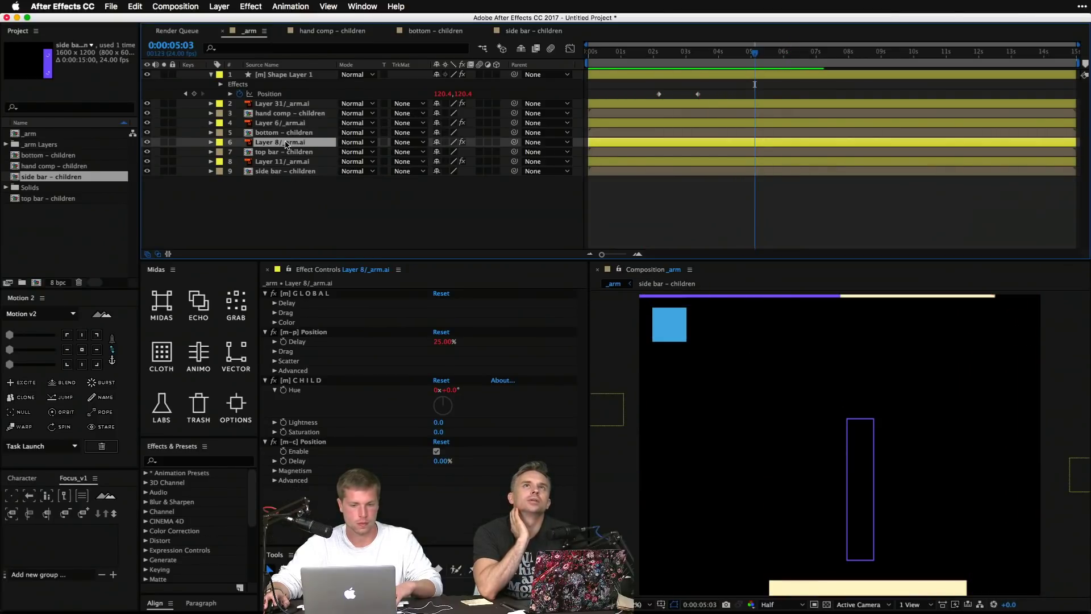
click(709, 50)
click(681, 59)
key(space)
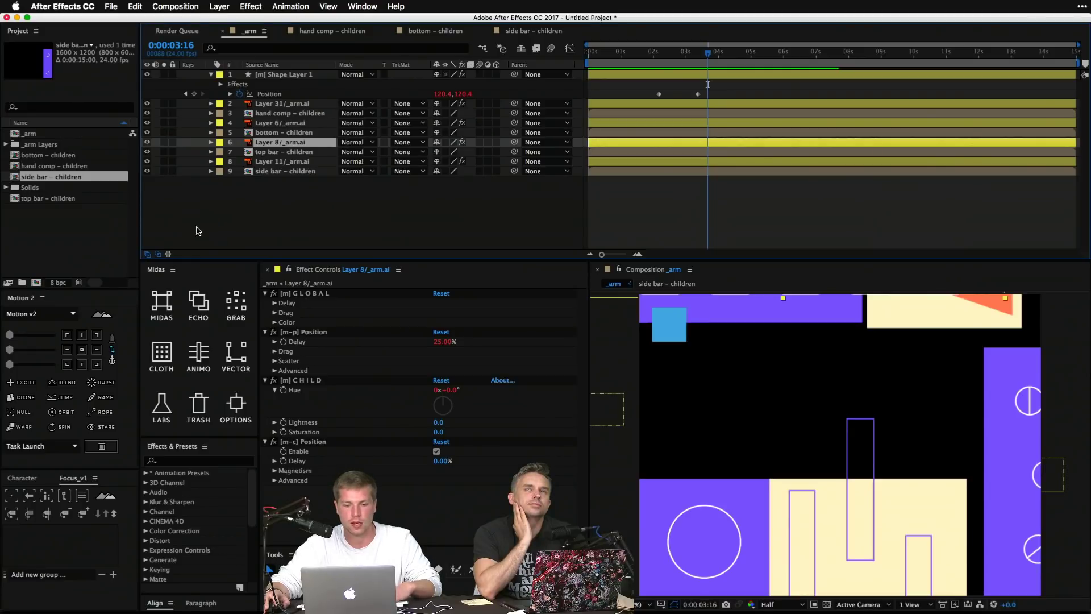
click(264, 196)
click(293, 125)
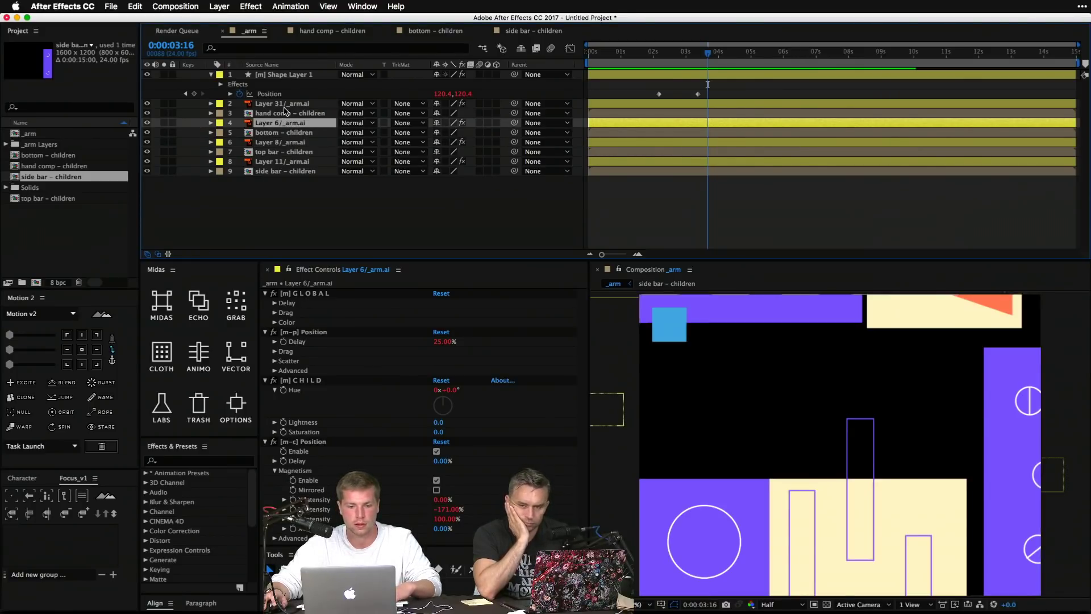
Step: Enable Magnetism in the [m-c] Position effect of Layer 8/_arm.ai, setting X Intensity to 0% and Y Intensity to about 273%
click(291, 143)
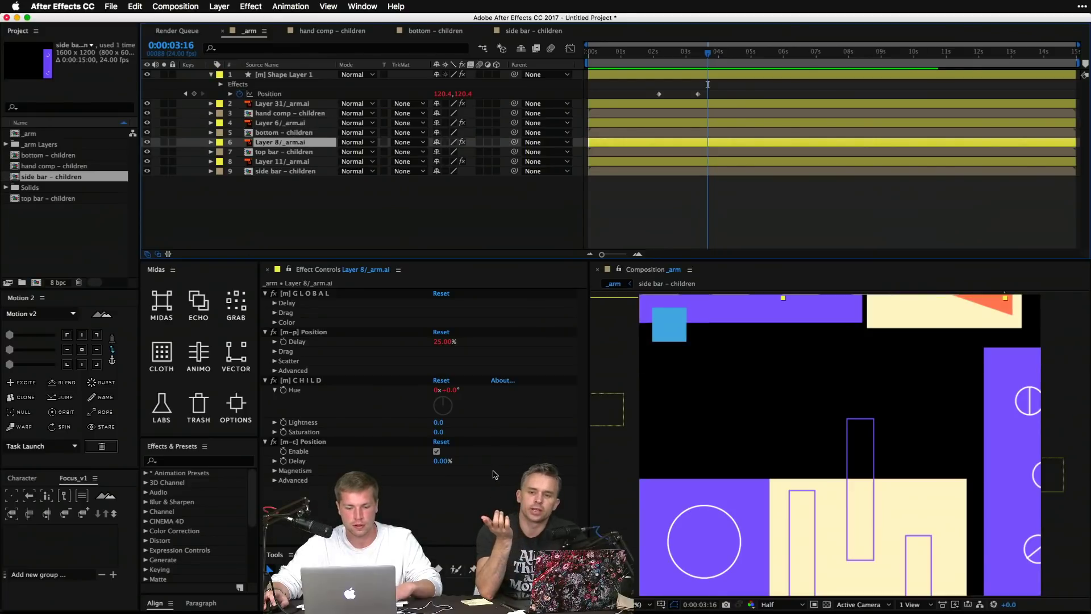
click(301, 478)
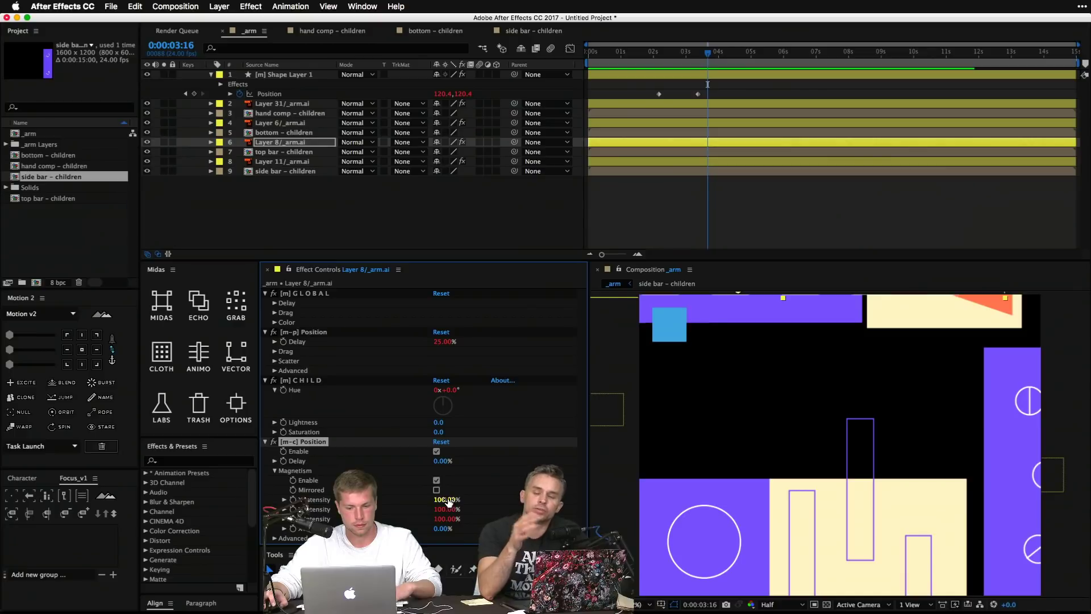
text(0)
key(Return)
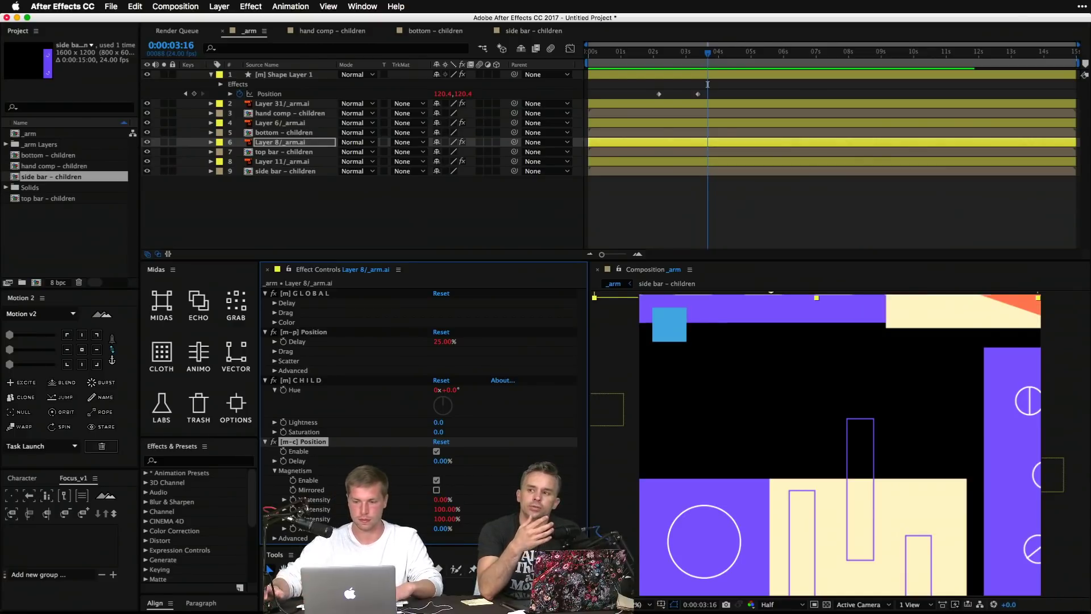
click(455, 509)
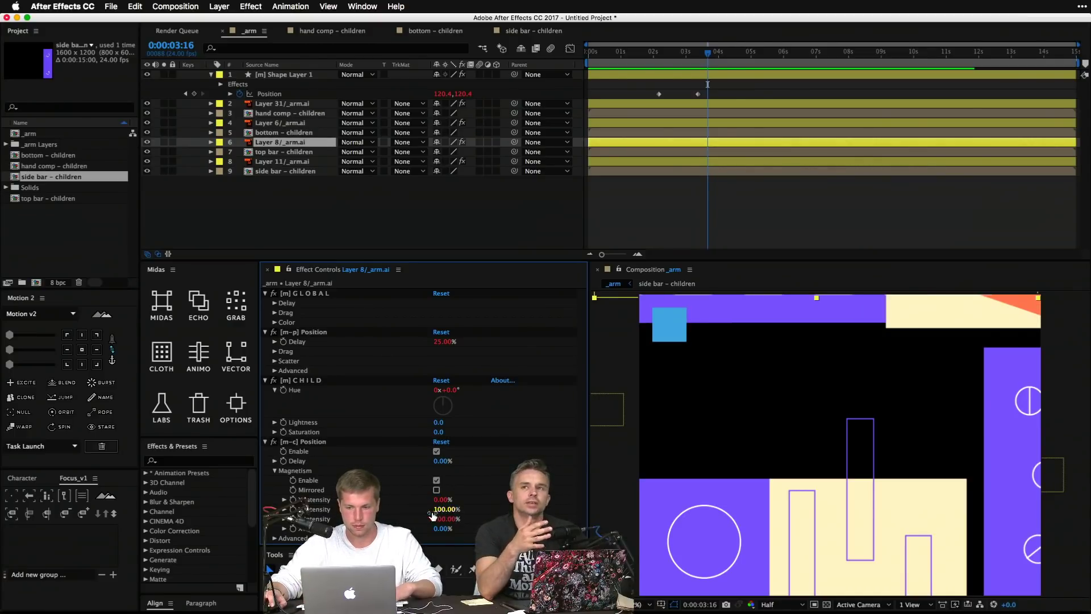
drag(449, 512, 552, 513)
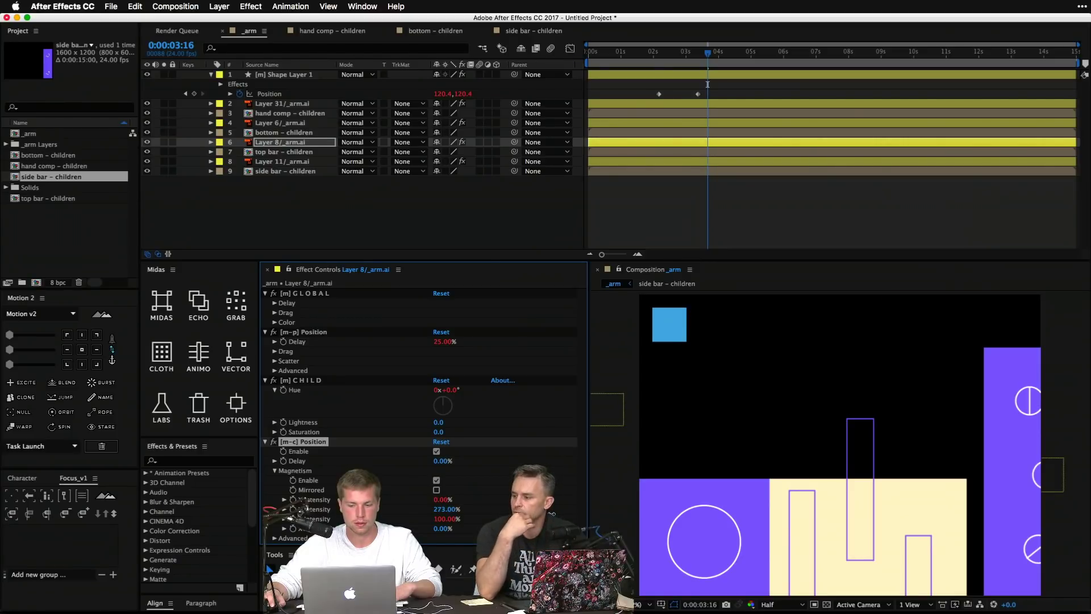
Step: Preview the _arm animation and stop playback at 0:00:04:15
click(478, 233)
key(space)
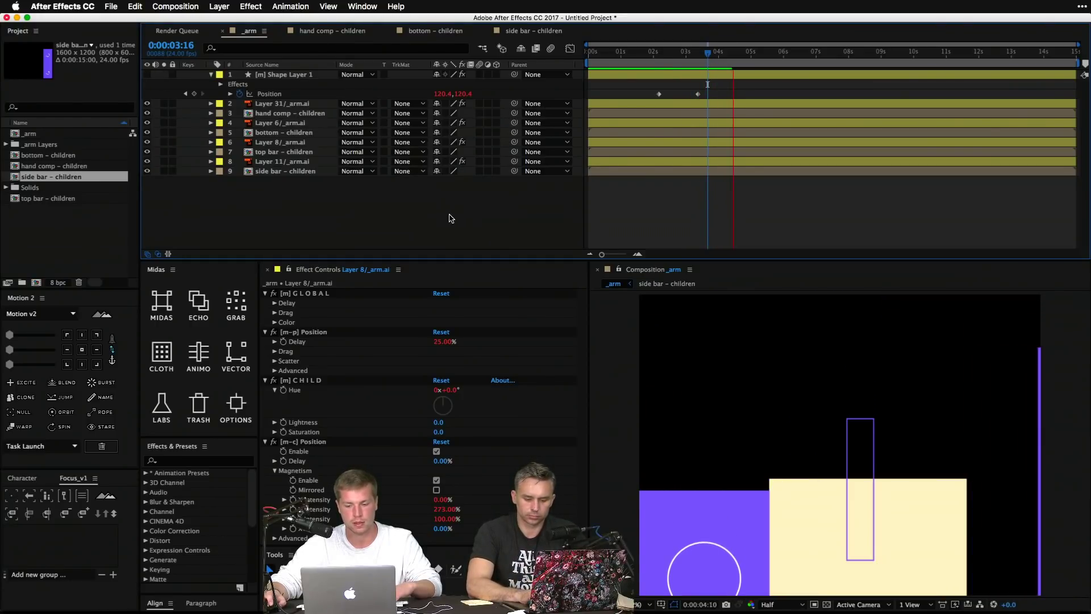
key(space)
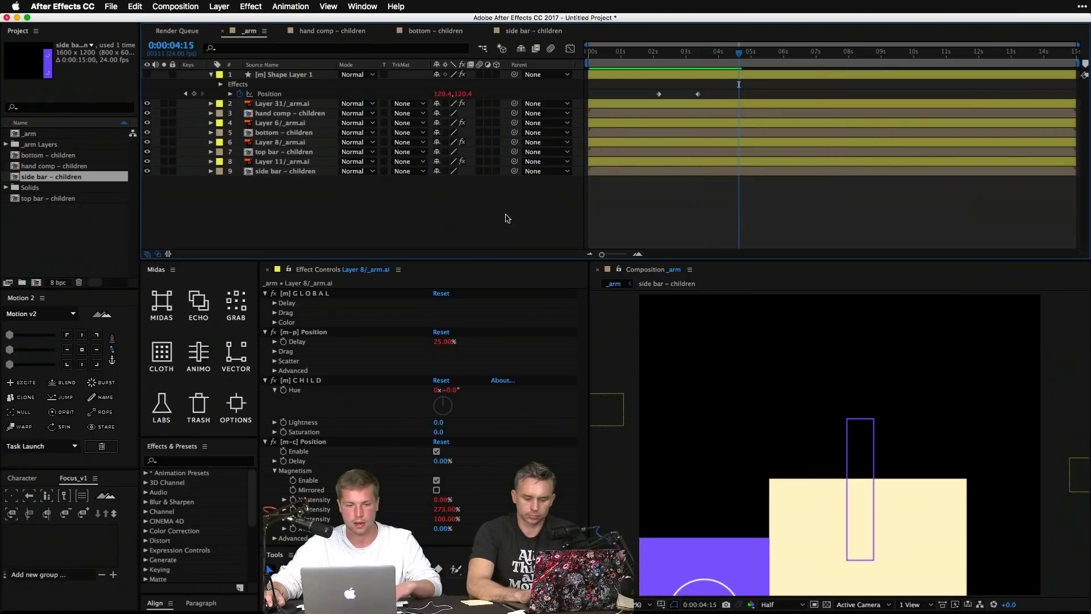
Step: In hand comp – children, set the Delay of Layer 13's [m-c] Position effect to about -381%
double_click(293, 116)
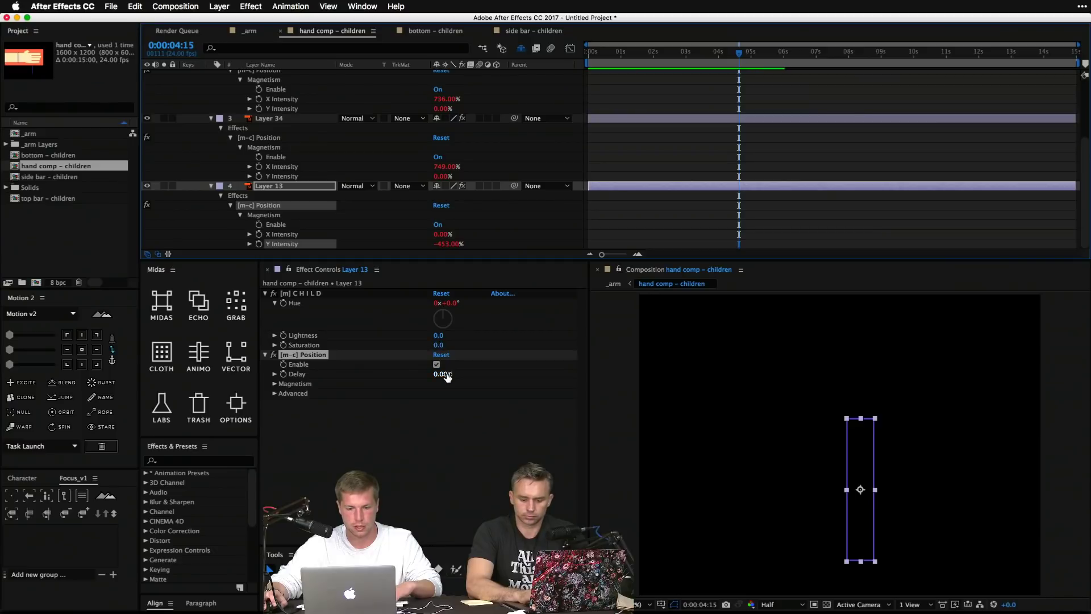
drag(448, 375, 401, 375)
drag(482, 382, 509, 385)
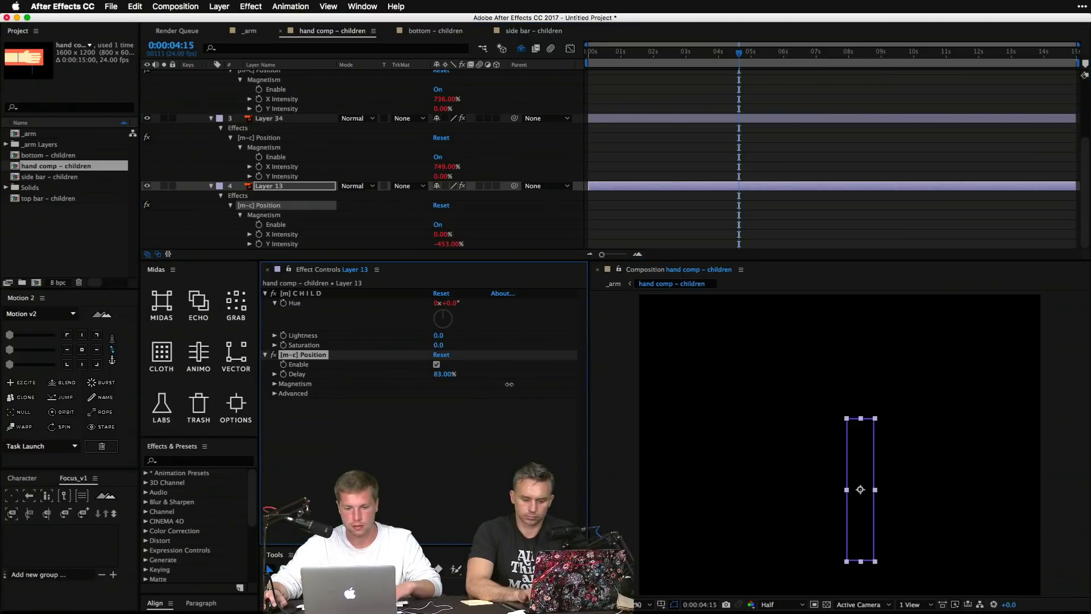
drag(396, 377, 354, 375)
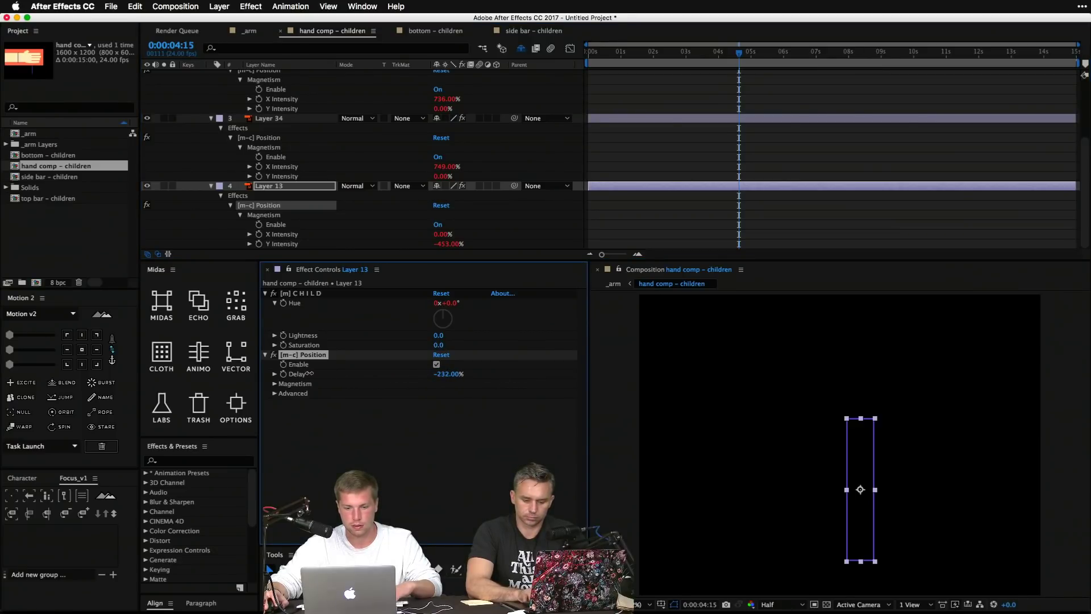
key(space)
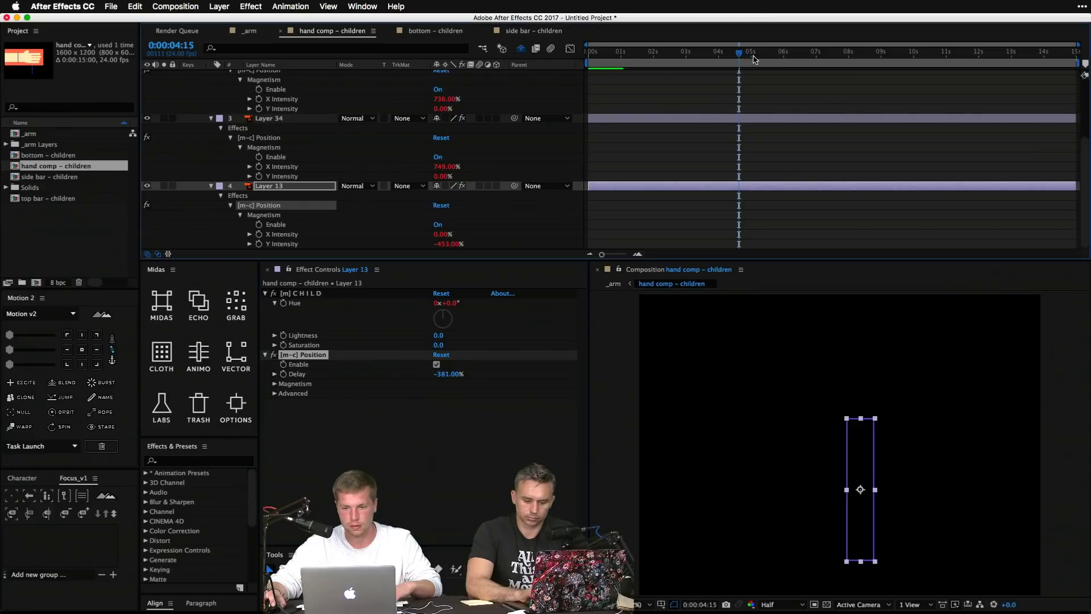
Step: Return to the _arm composition and preview the animation with the changed delay
click(614, 283)
key(space)
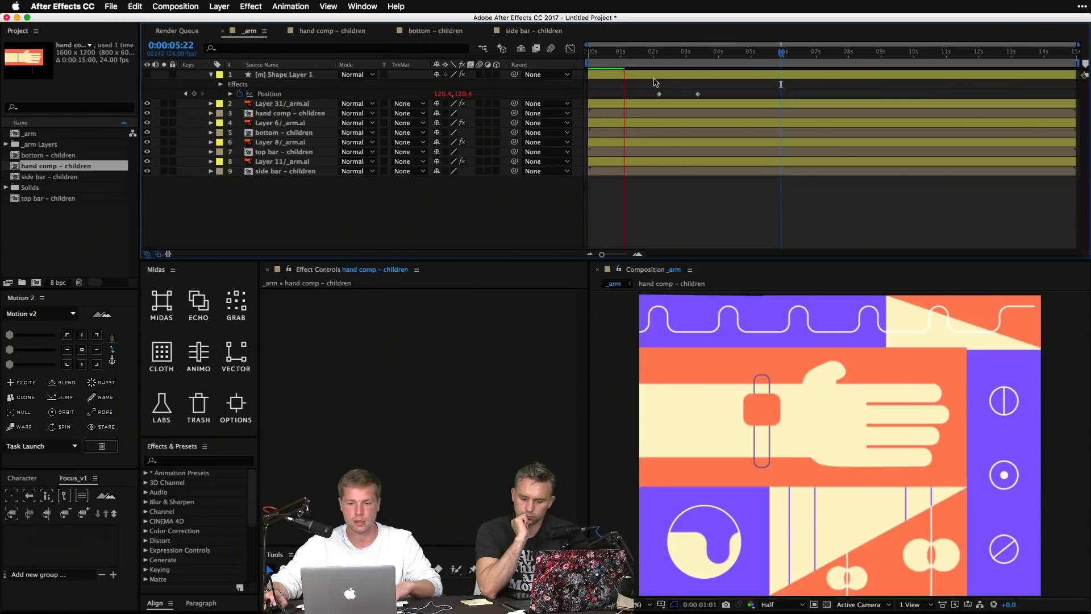
key(space)
Step: Ease the two Position keyframes of [m] Shape Layer 1 with Motion v2 and preview the _arm animation
drag(630, 85, 743, 110)
click(64, 334)
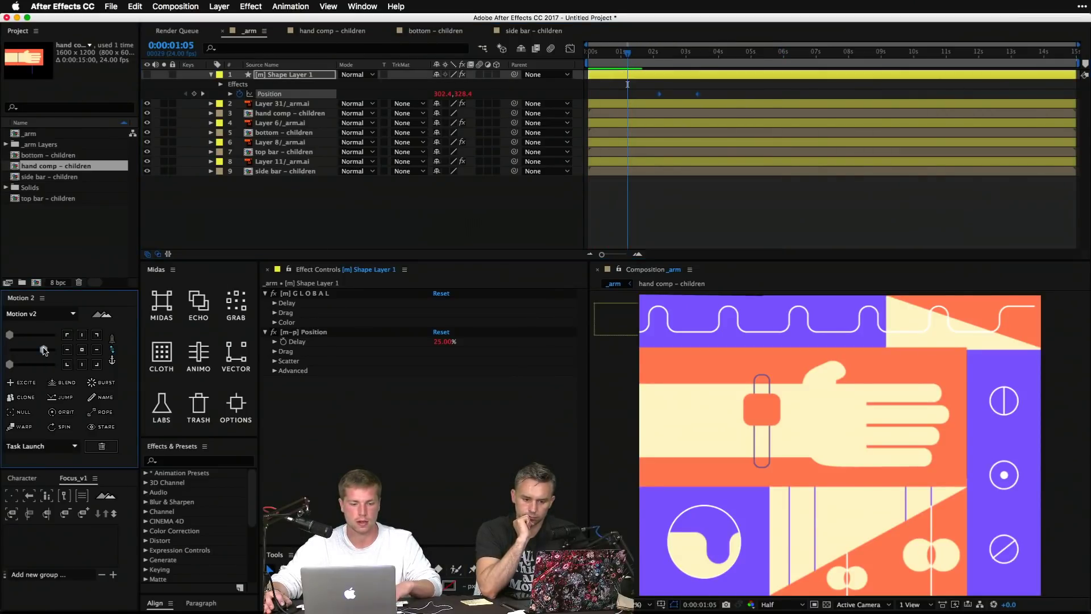
click(461, 215)
key(space)
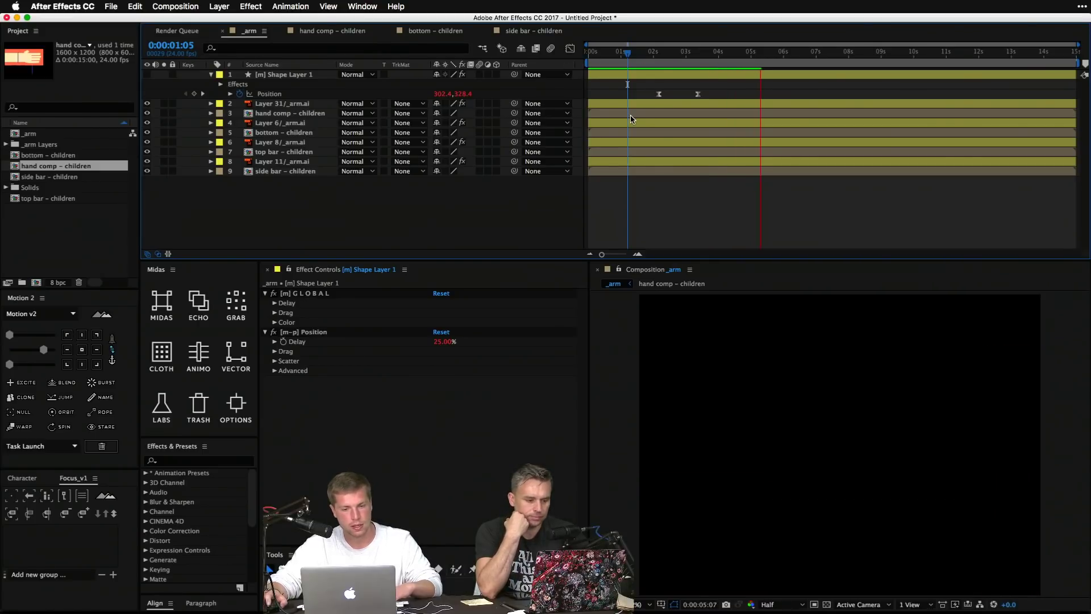
key(space)
Step: Enable Drag in the [m-p] Position effect of [m] Shape Layer 1, keeping the Delay at 25%
click(317, 76)
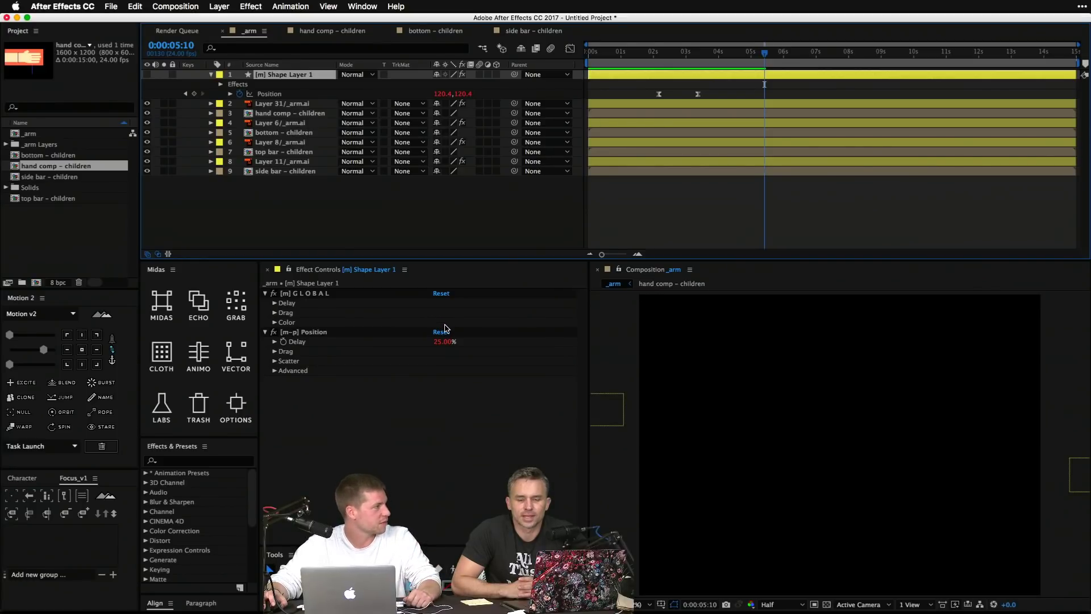
click(442, 344)
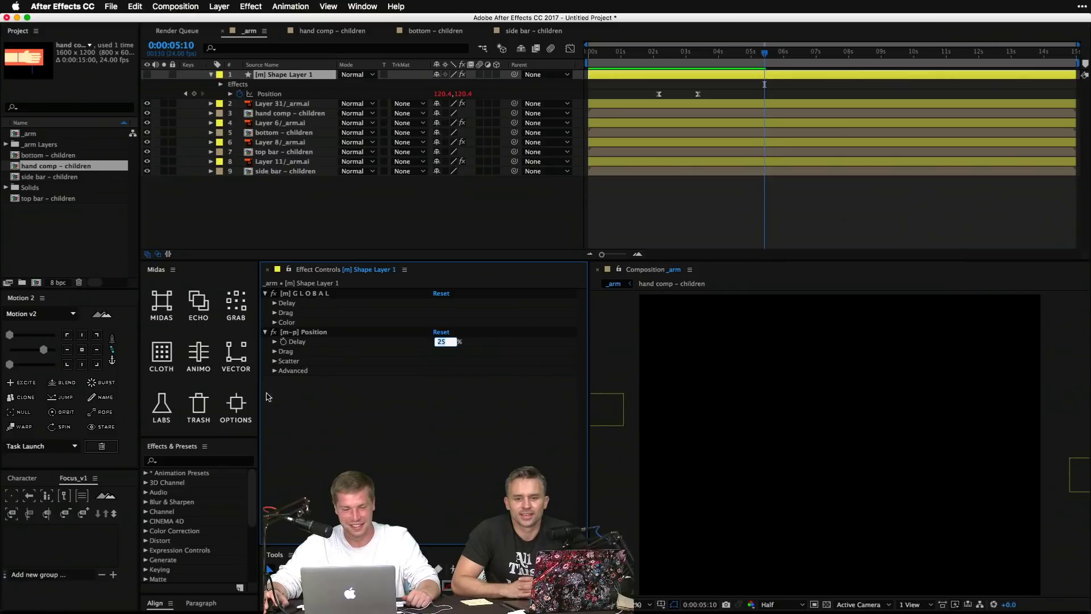
key(Return)
click(276, 351)
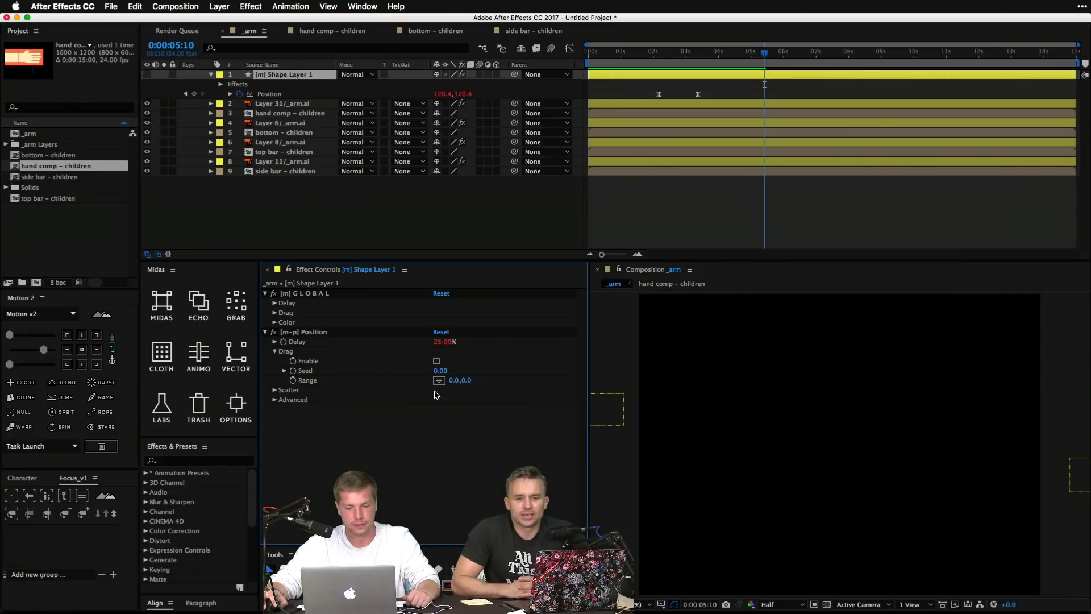
click(437, 362)
click(374, 228)
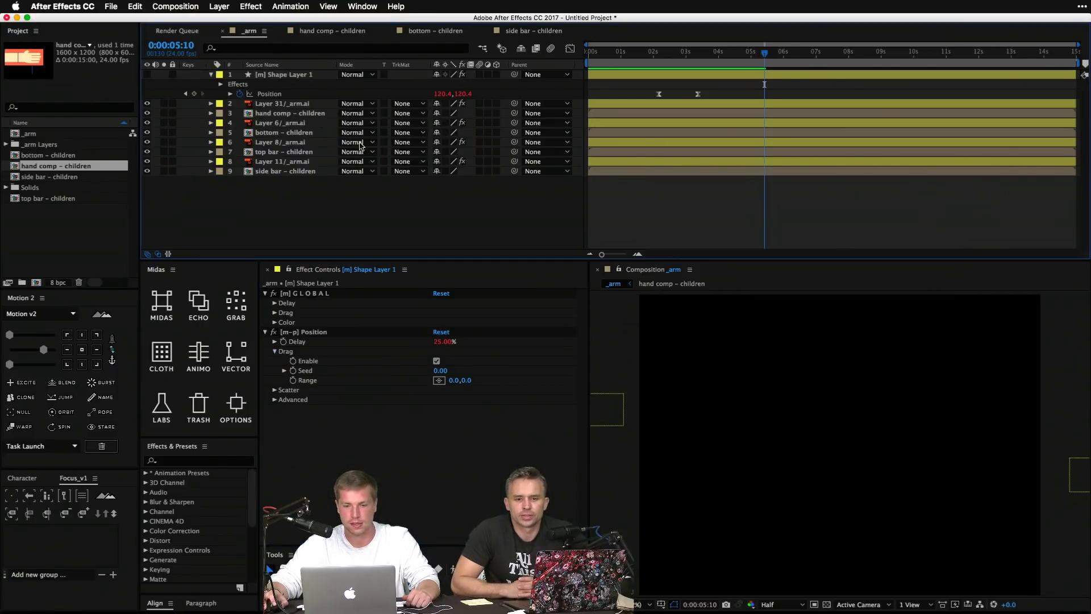
Step: Open the recent project 8_22 - adobe.aep without saving the current project, and dismiss the missing-effects warning
click(113, 7)
mouse_move(150, 52)
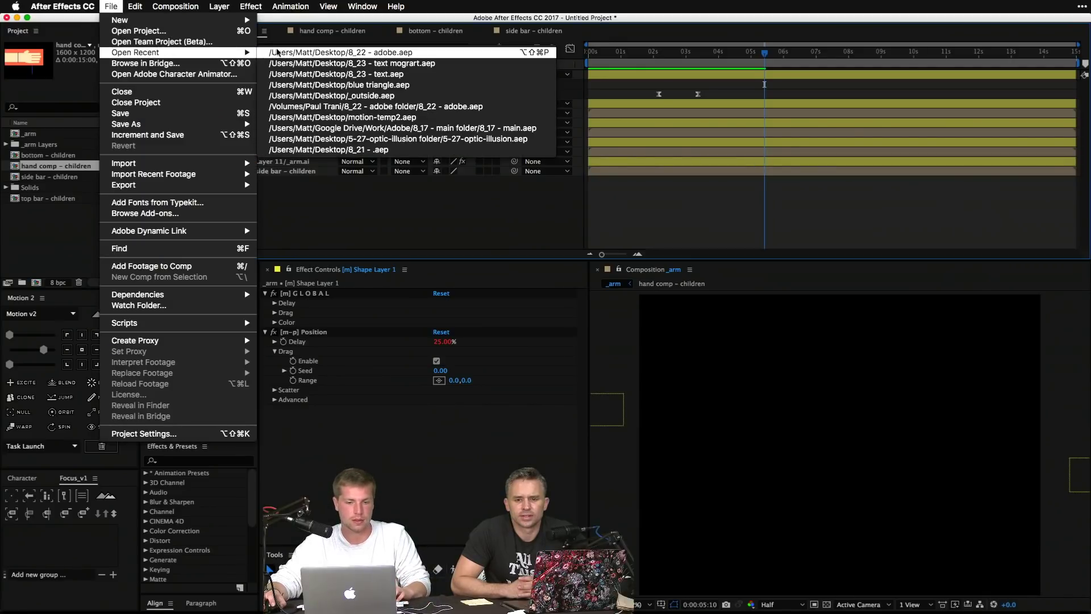
click(277, 52)
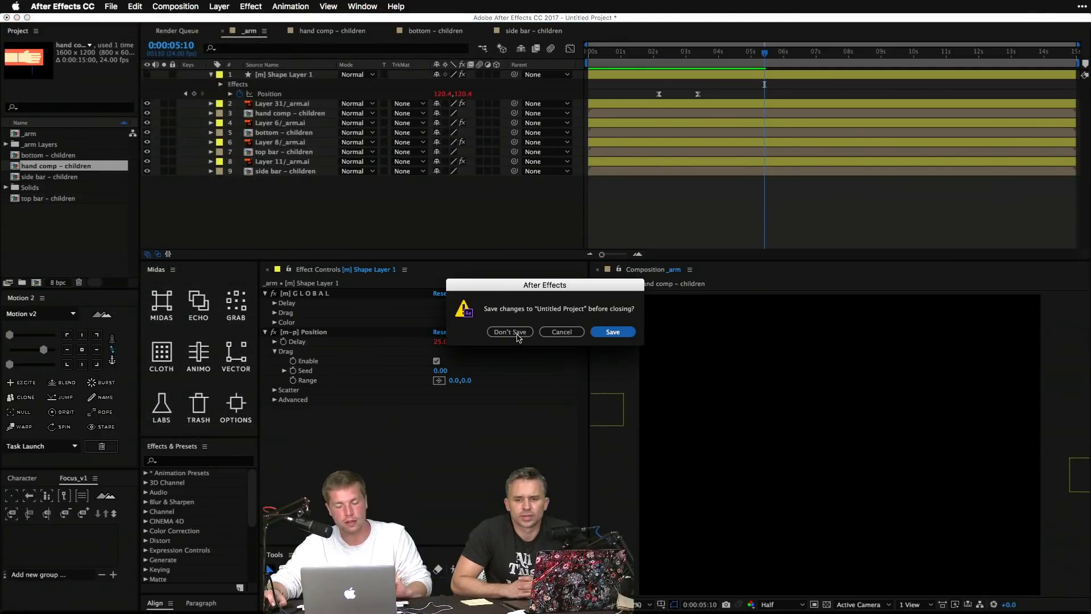
click(510, 332)
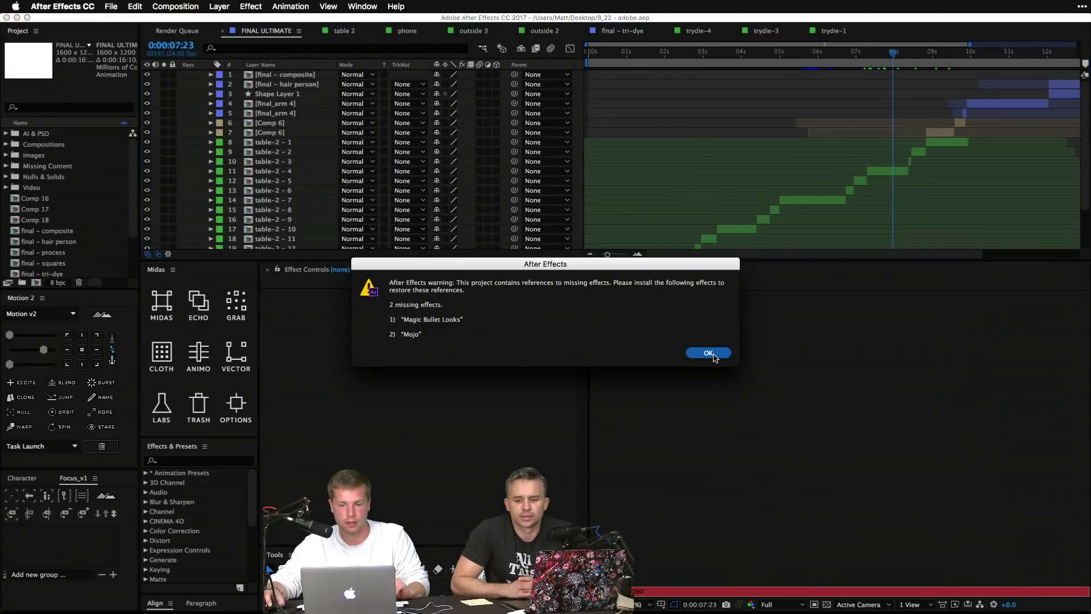
click(709, 353)
Step: Review the arm animation in FINAL ULTIMATE and inside final_arm 4, ending at 0:00:10:13 in FINAL ULTIMATE
click(938, 54)
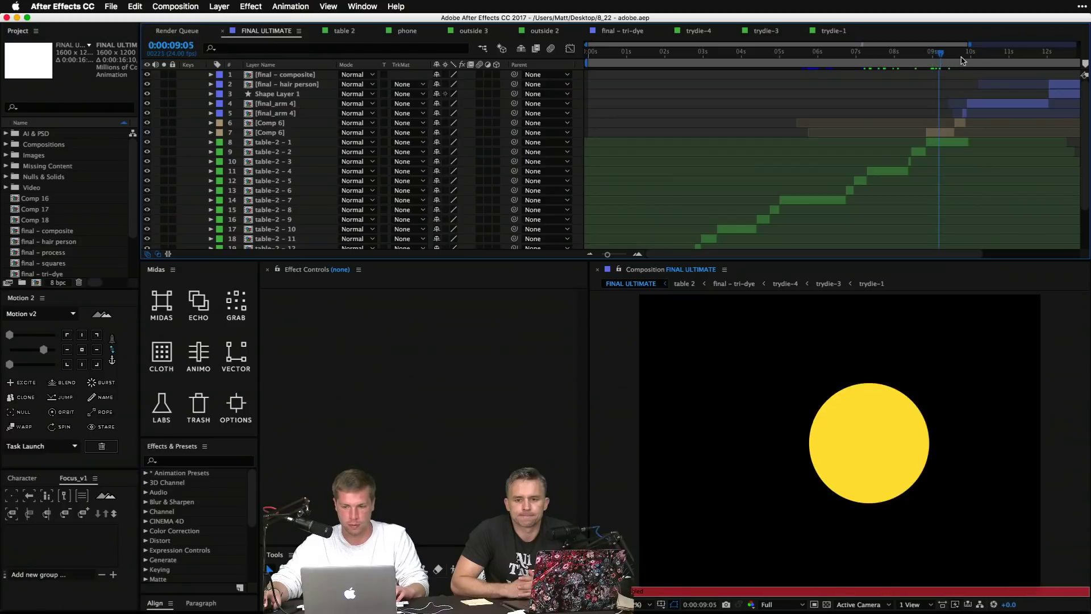
drag(962, 57, 986, 62)
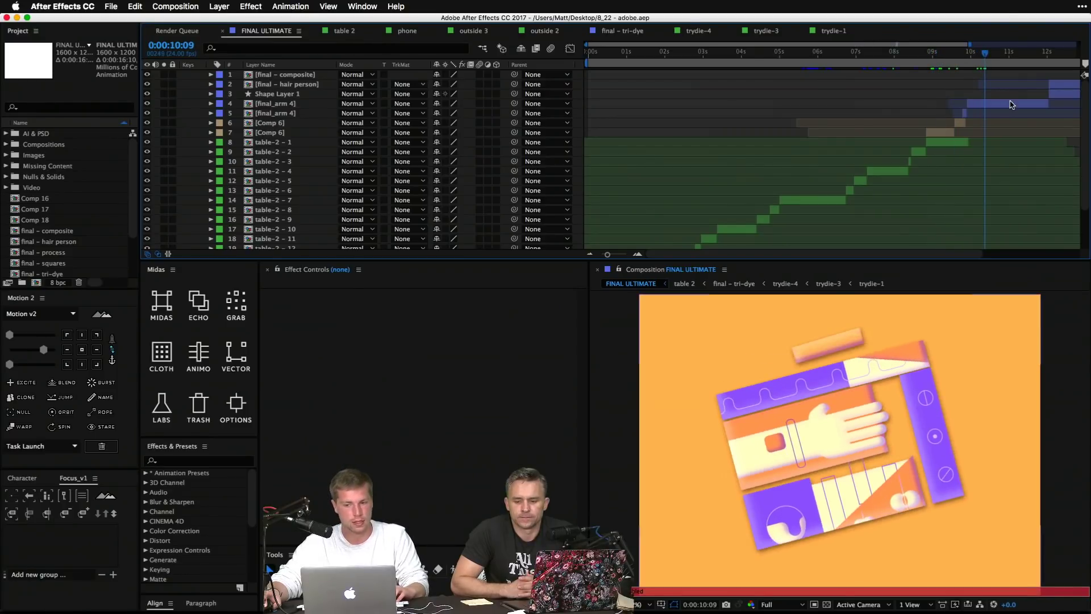
double_click(1011, 105)
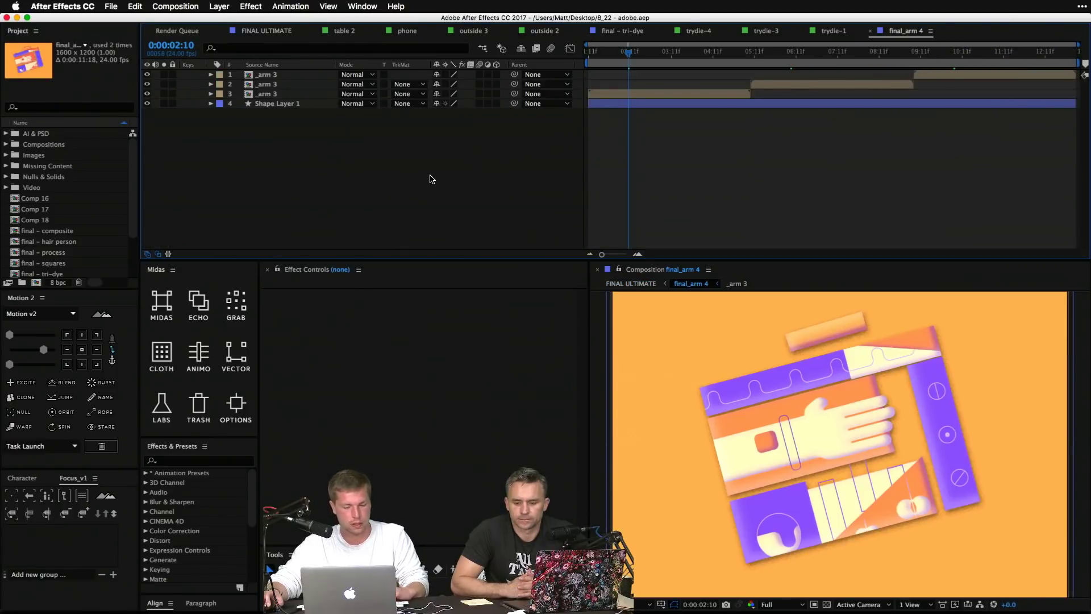
key(space)
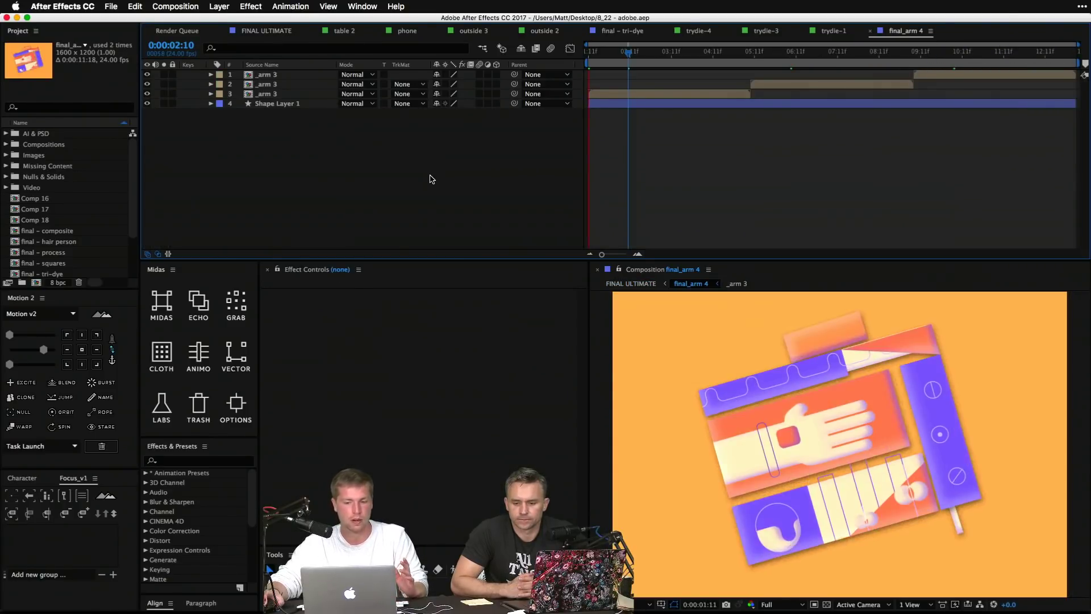
click(639, 287)
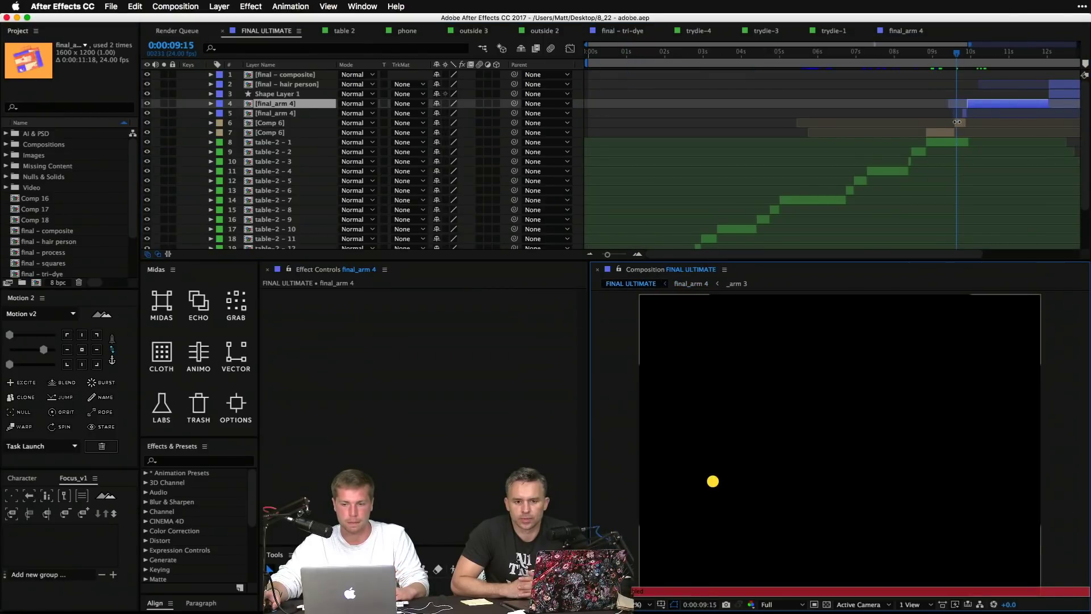
click(993, 54)
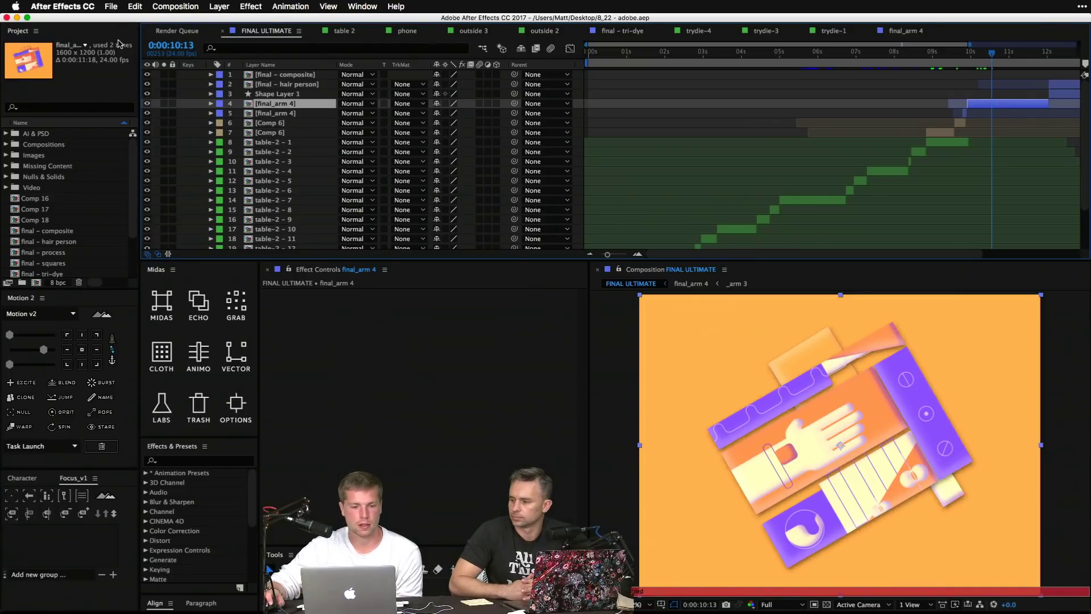
Step: Purge all memory and the disk cache, and move the FINAL ULTIMATE playhead to 0:00:11:03
click(140, 6)
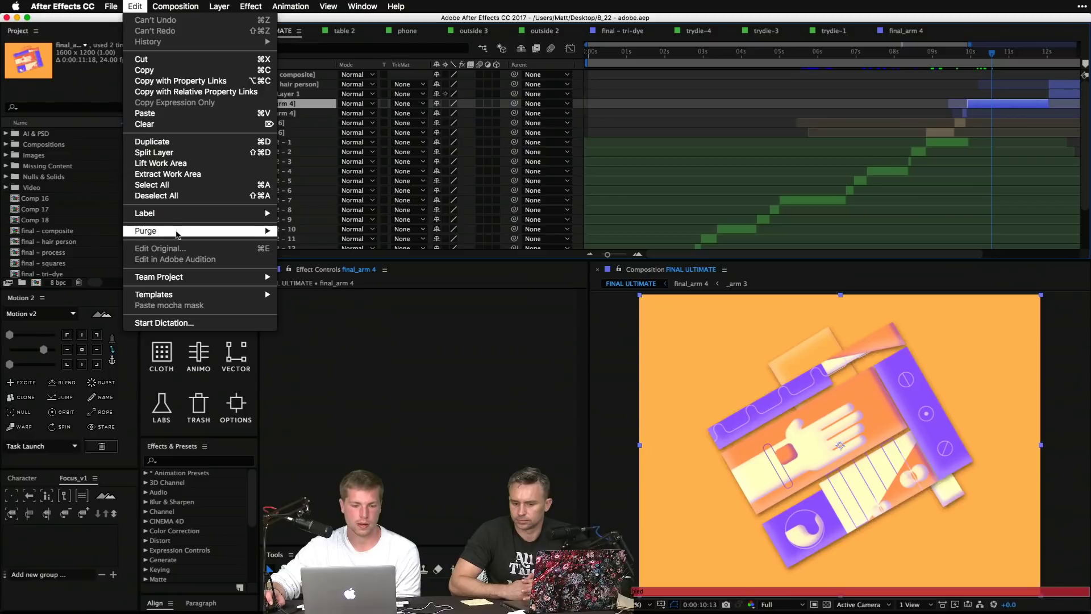
mouse_move(187, 231)
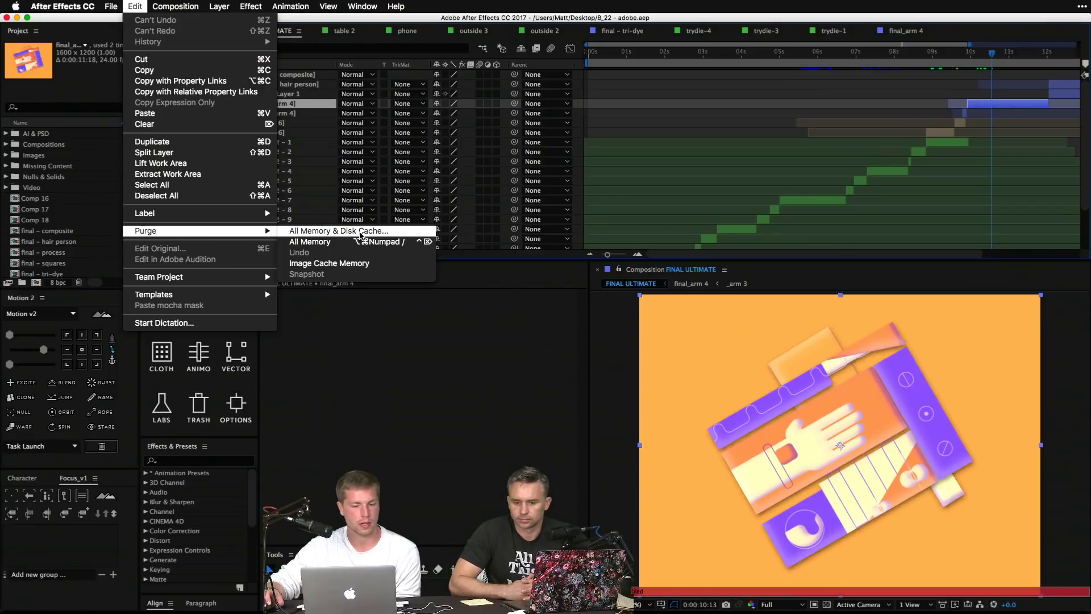
click(350, 231)
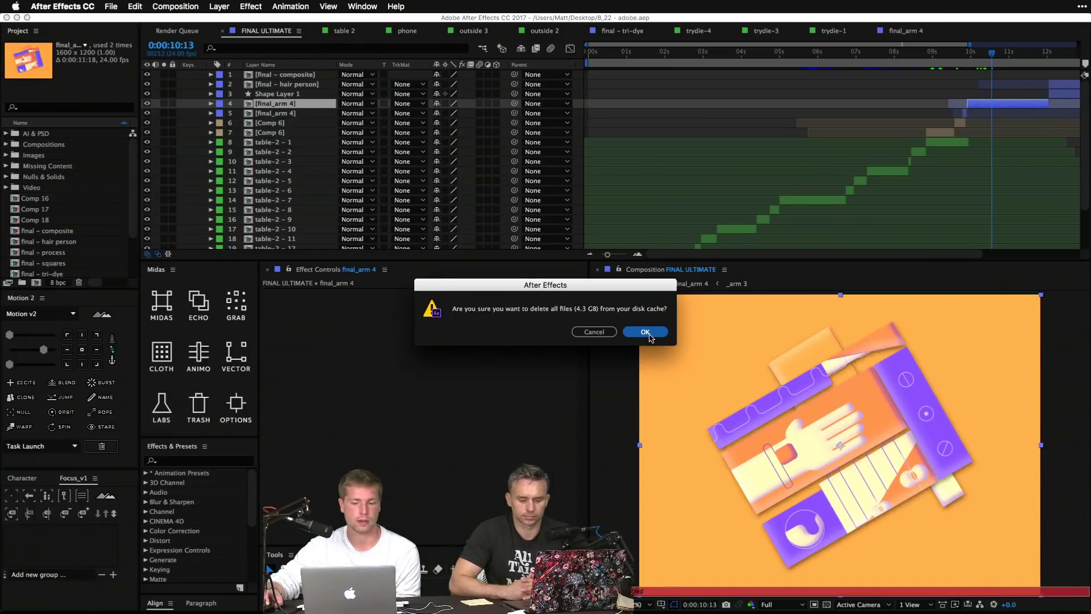
click(649, 333)
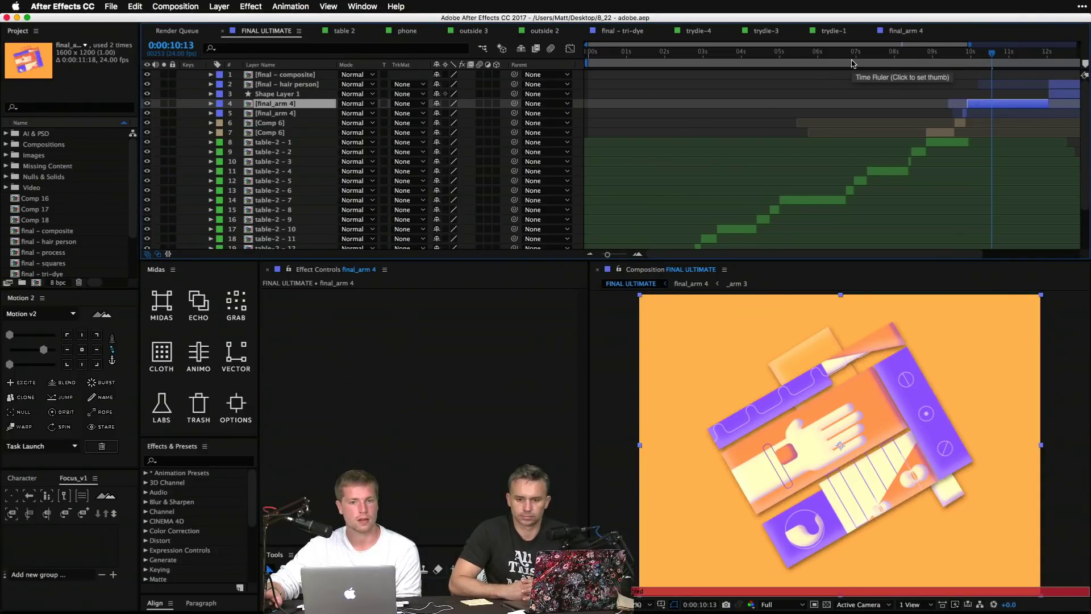
click(1015, 57)
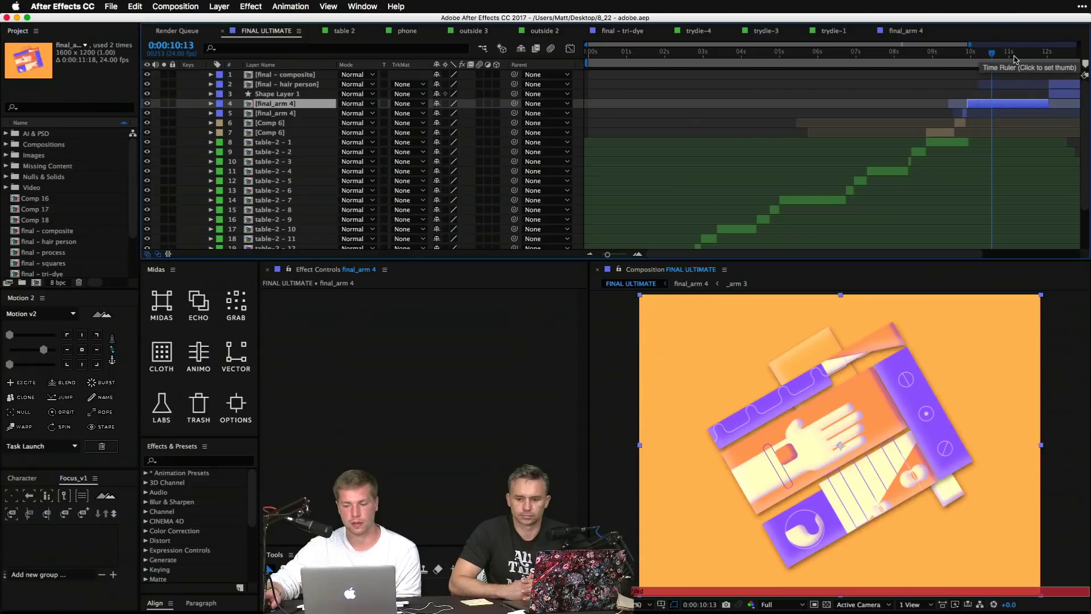
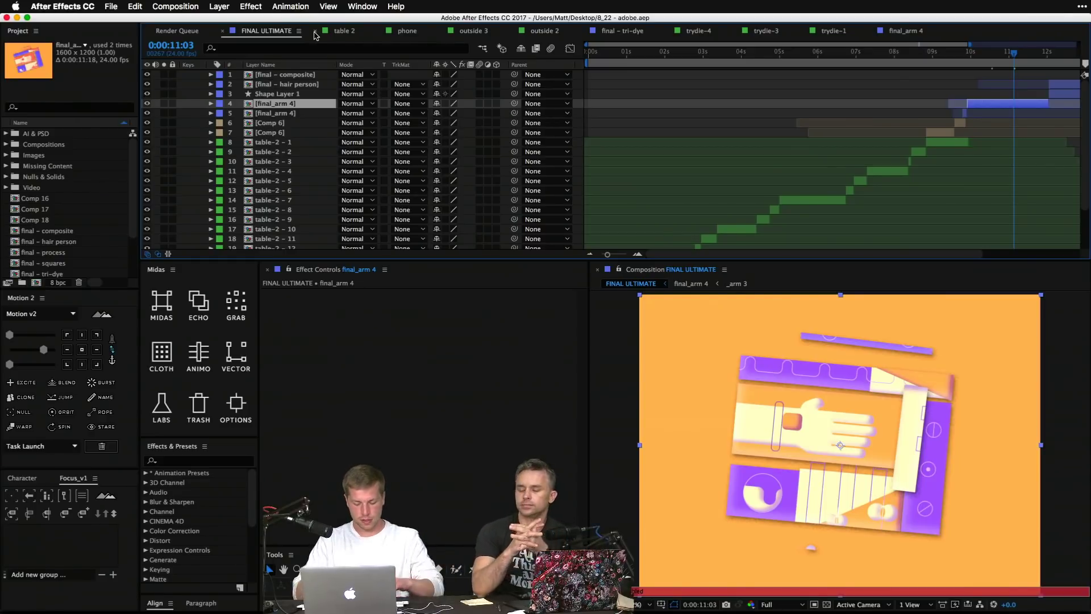
Step: Create a new composition with the offered settings and bring its empty timeline to the front
key(super+n)
key(Return)
right_click(315, 35)
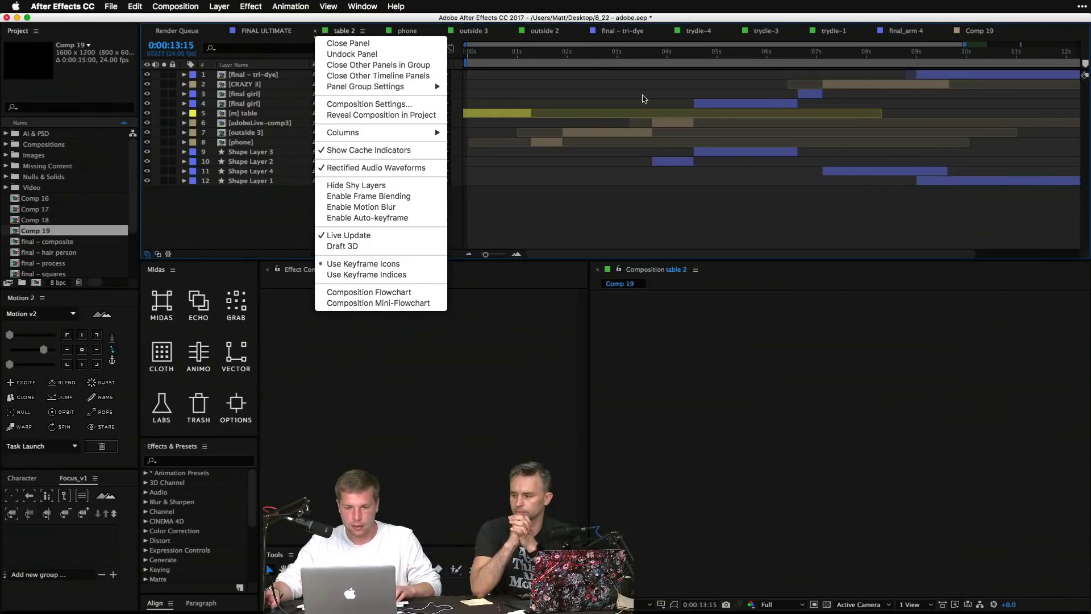
click(628, 222)
click(991, 31)
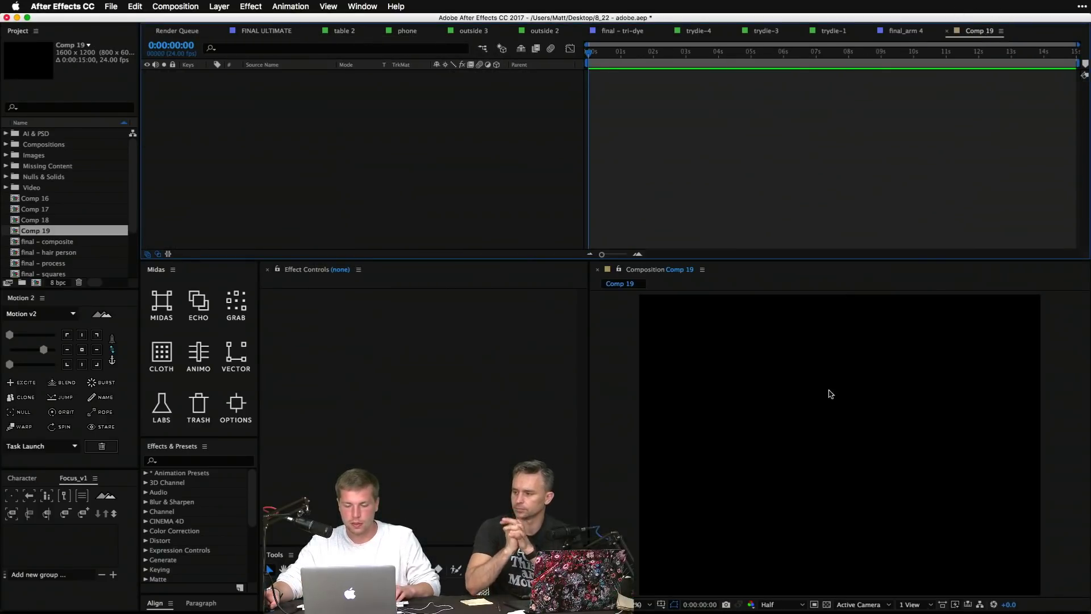
Step: Draw a blue square up and to the left of the composition's centre, and reveal its Position, Scale and Rotation
drag(725, 378, 786, 437)
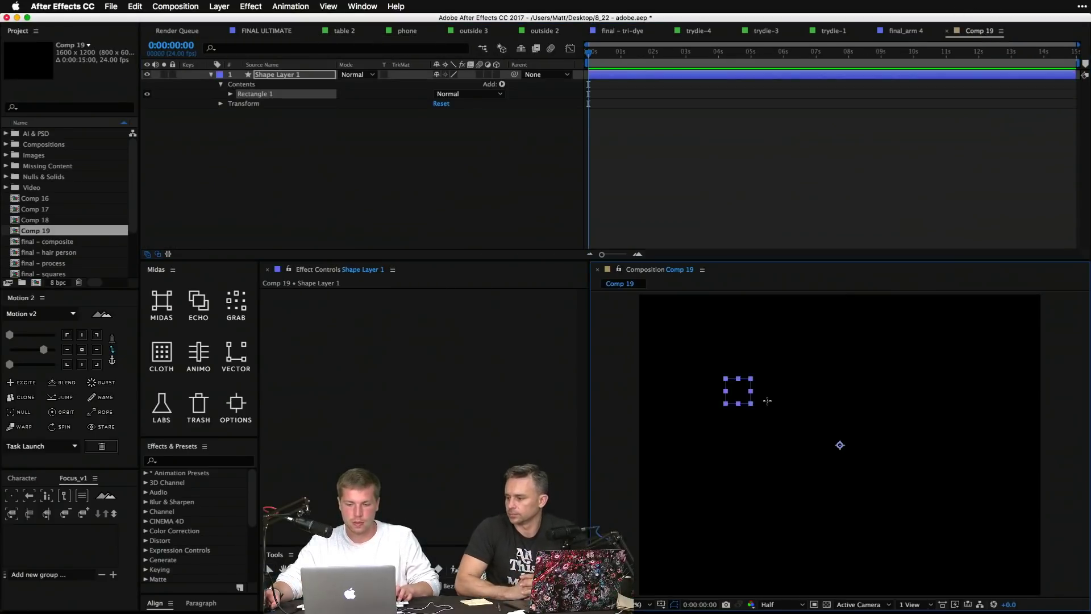
click(280, 75)
key(p)
key(shift+s)
key(shift+r)
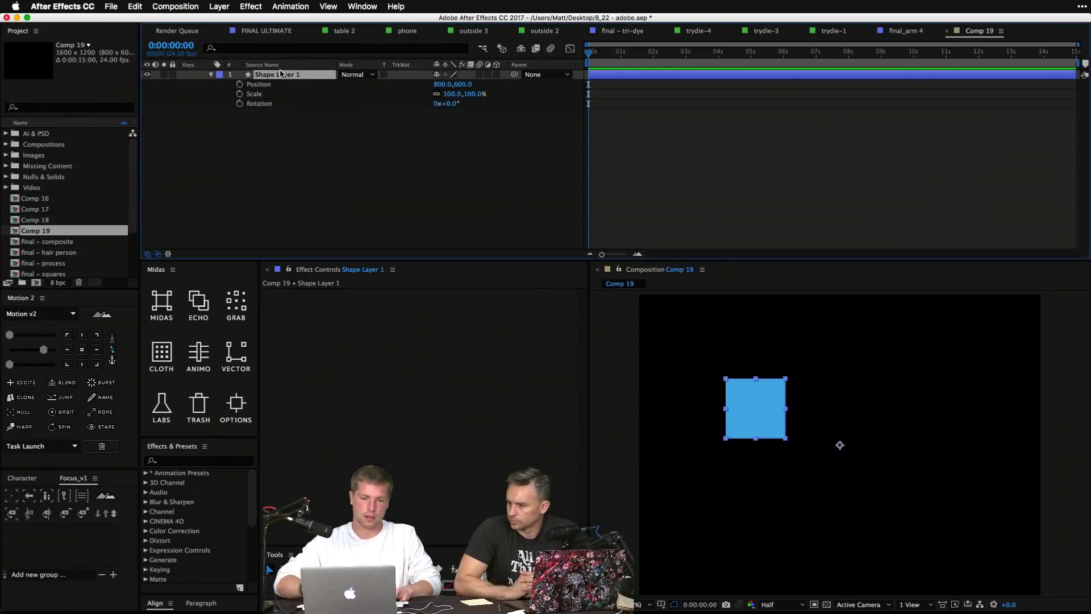
Step: Keyframe the square's Position, Scale and Rotation at the start, and at 0:00:01:02 set Position 800,606, Scale 114% and Rotation 1x+37°
drag(242, 106, 233, 78)
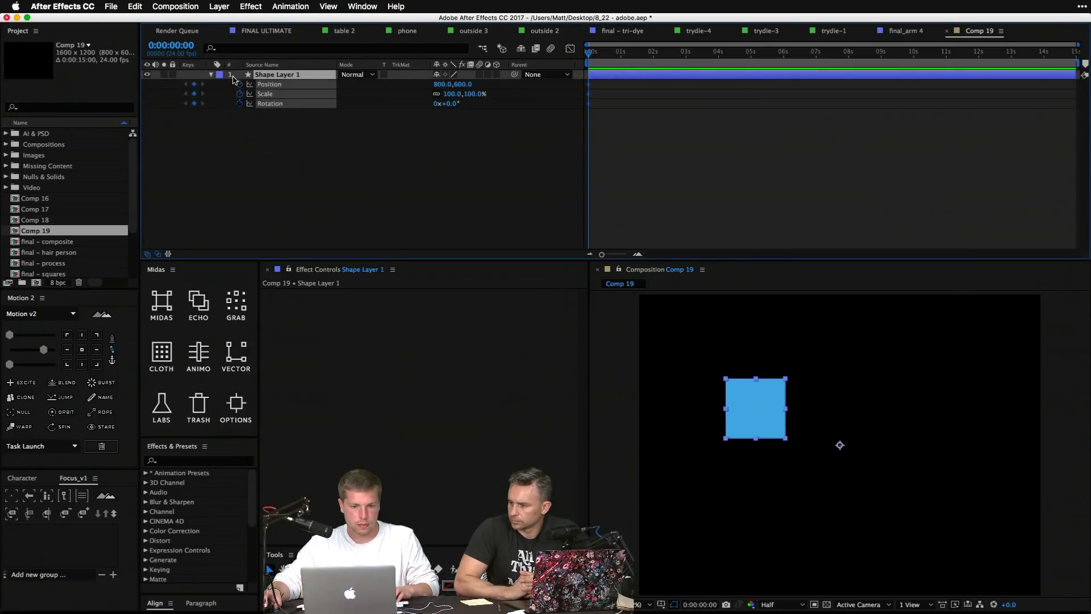
click(624, 54)
drag(463, 95, 704, 66)
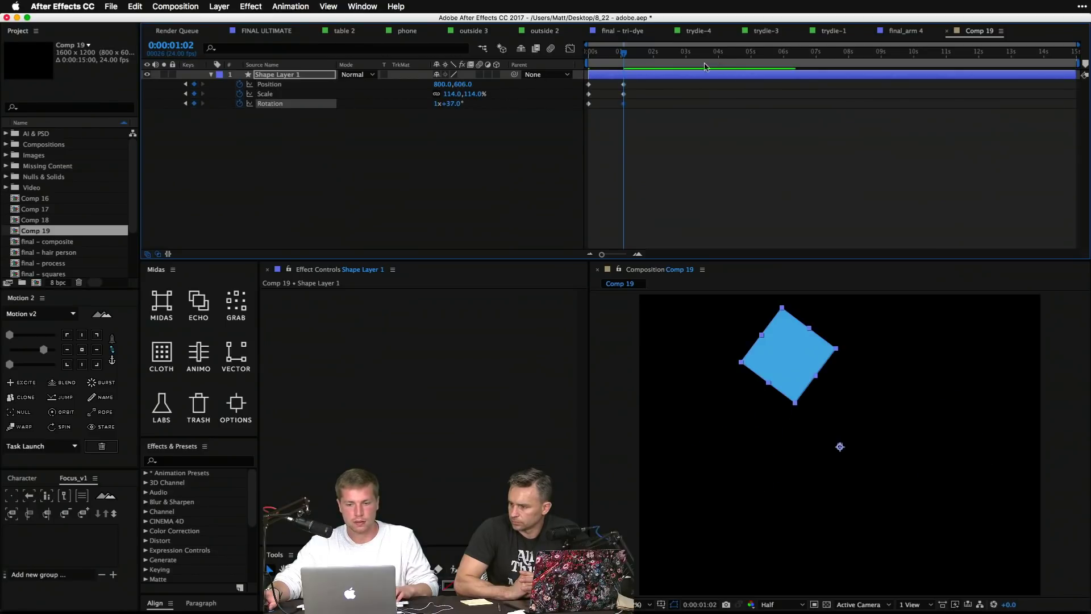
Step: At 0:00:03:21, keyframe the square's Scale at 89% and its Position at 800,682
click(714, 53)
drag(470, 95, 508, 85)
click(750, 155)
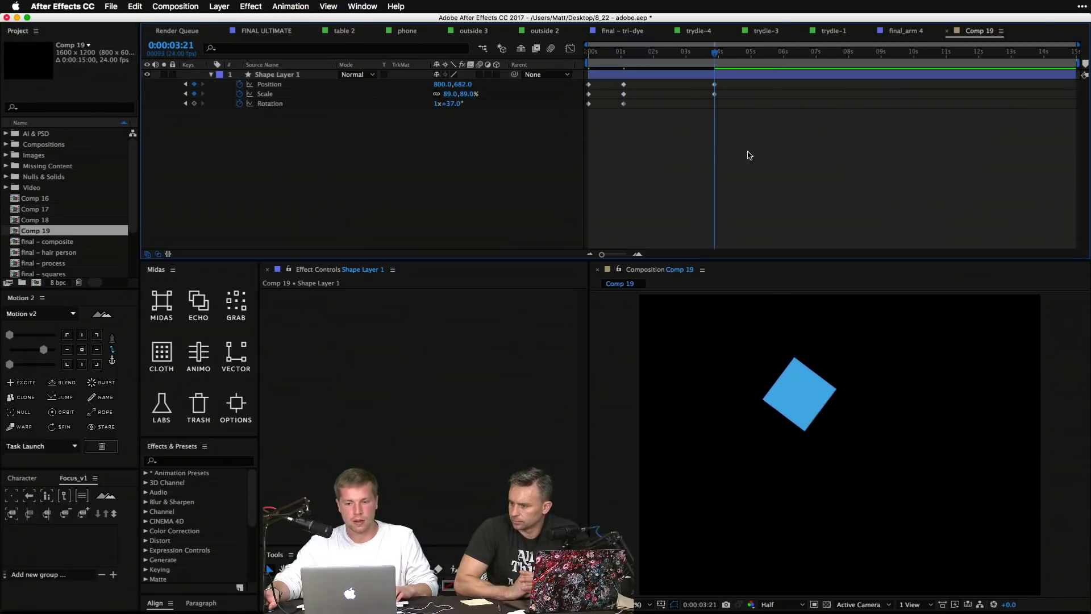
Step: Retime all of the square's keyframes proportionally so they start about one second in and end at 0:00:03:21
drag(749, 155, 561, 64)
drag(624, 94, 657, 94)
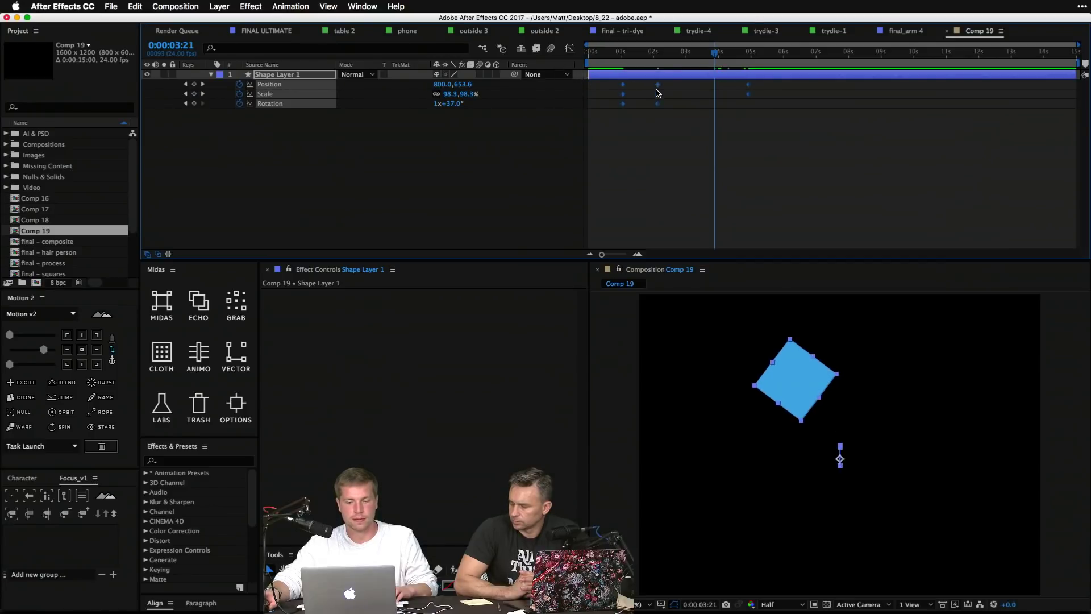
drag(820, 171, 621, 92)
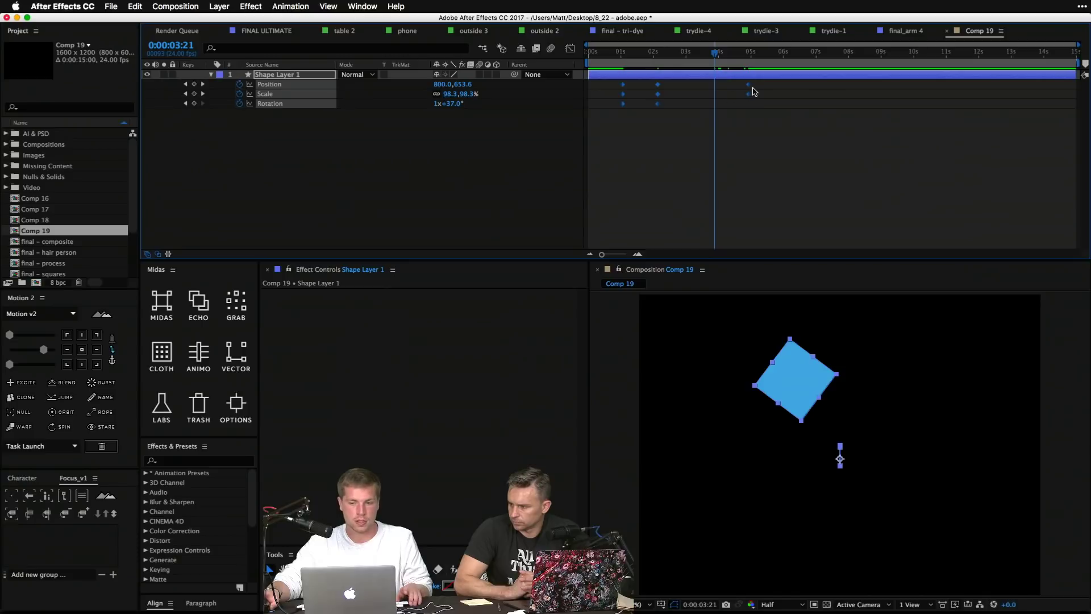
drag(749, 90, 874, 93)
drag(966, 113, 807, 113)
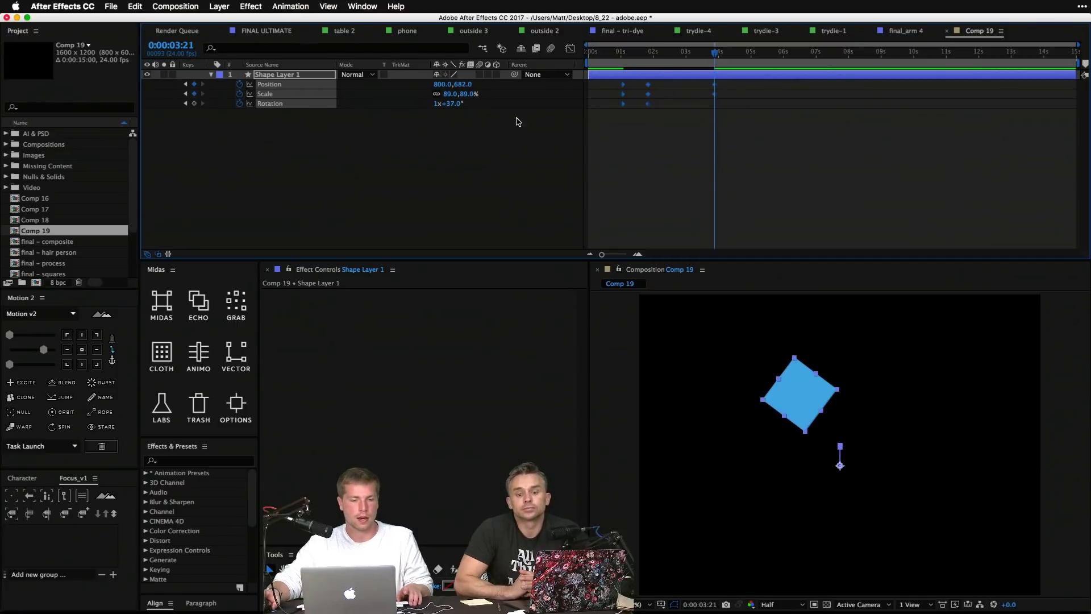
click(450, 190)
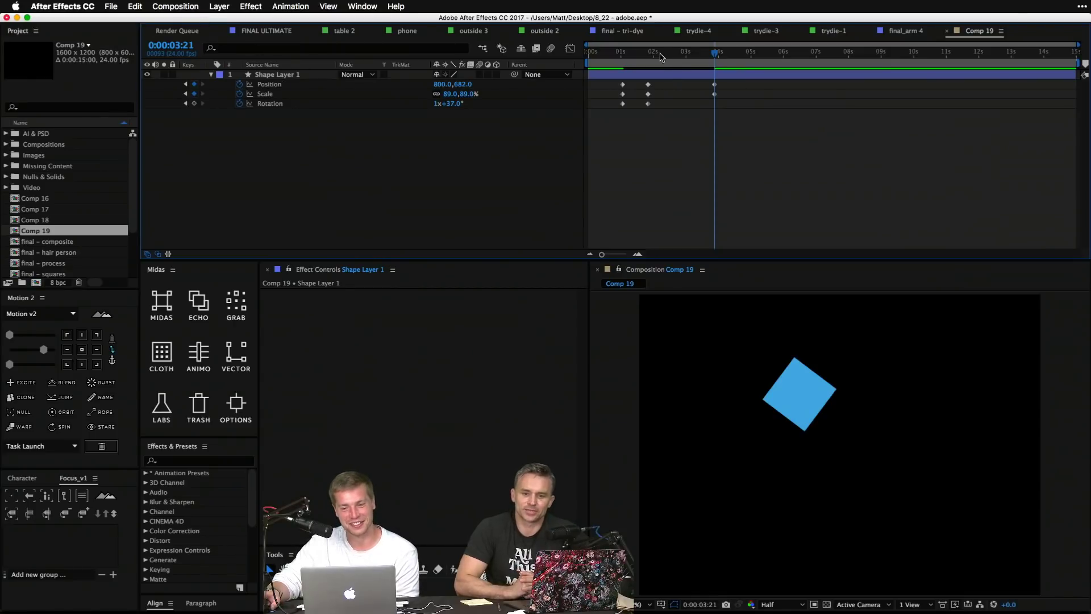
Step: Move the current time to 0:00:02:21 and select all of the square's keyframes
drag(687, 53, 682, 53)
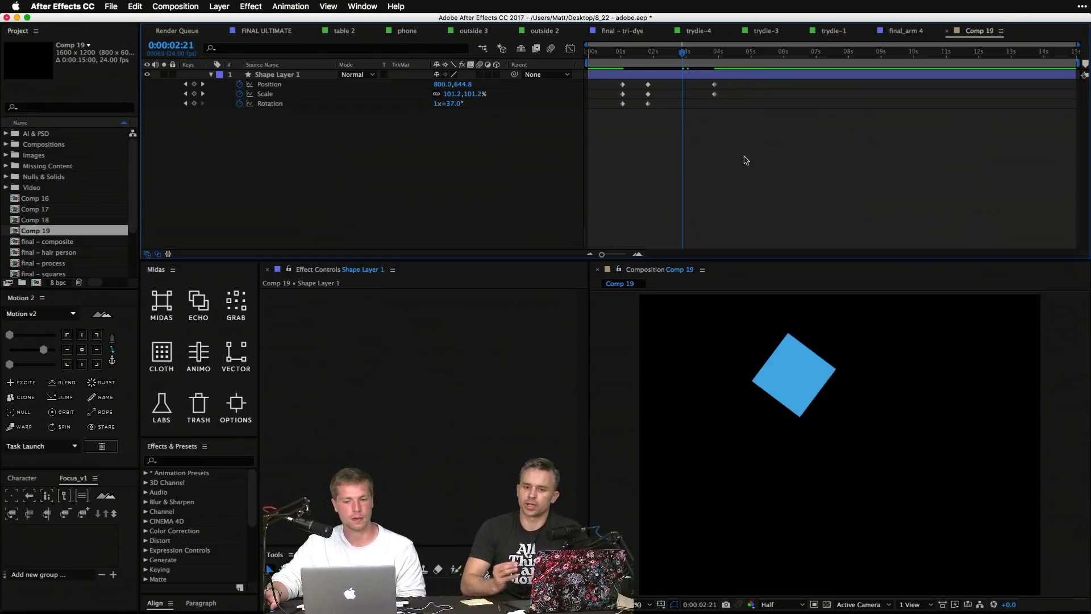
drag(746, 160, 618, 83)
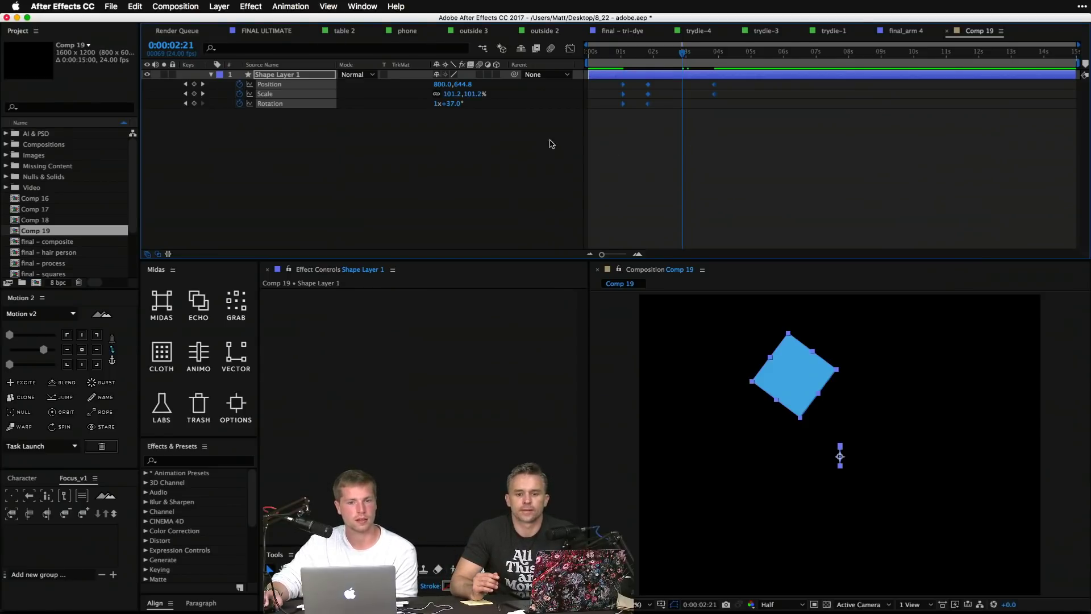
click(435, 160)
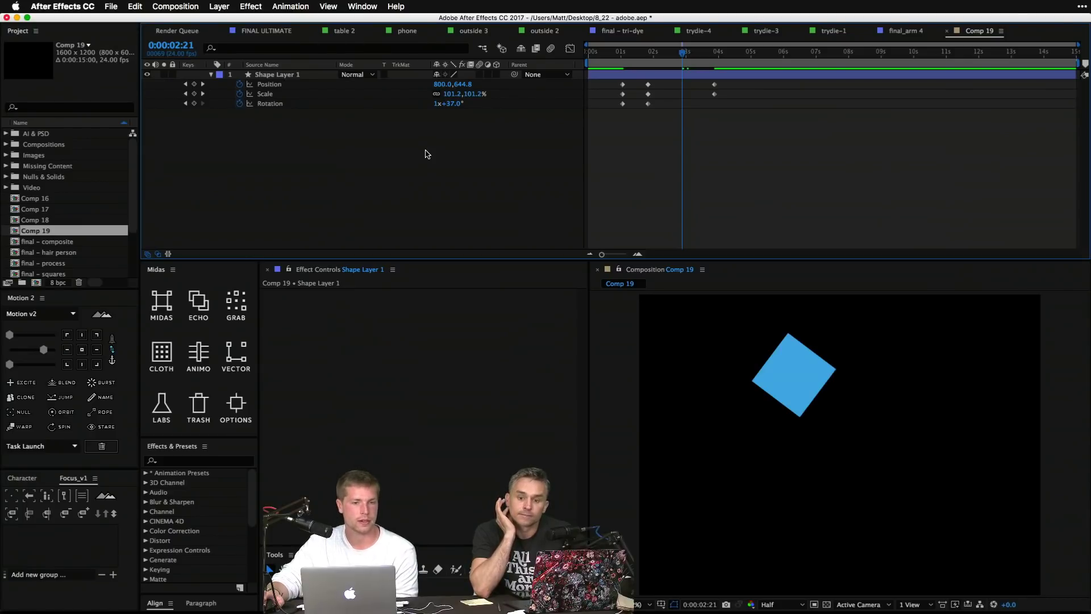
Step: Add a two-node camera to the composition with the offered settings
right_click(350, 156)
mouse_move(437, 161)
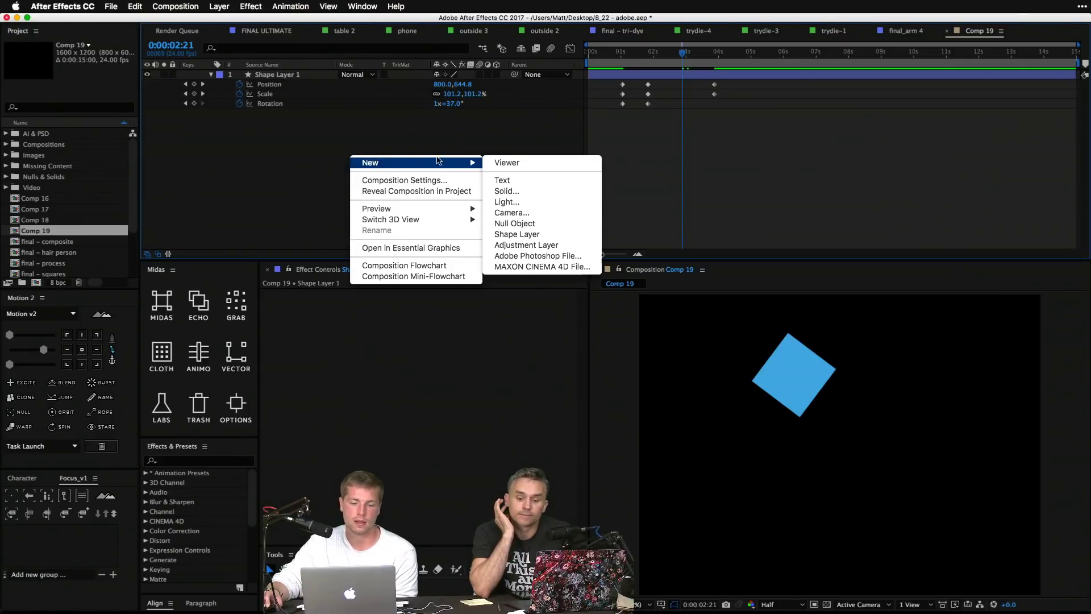
right_click(252, 159)
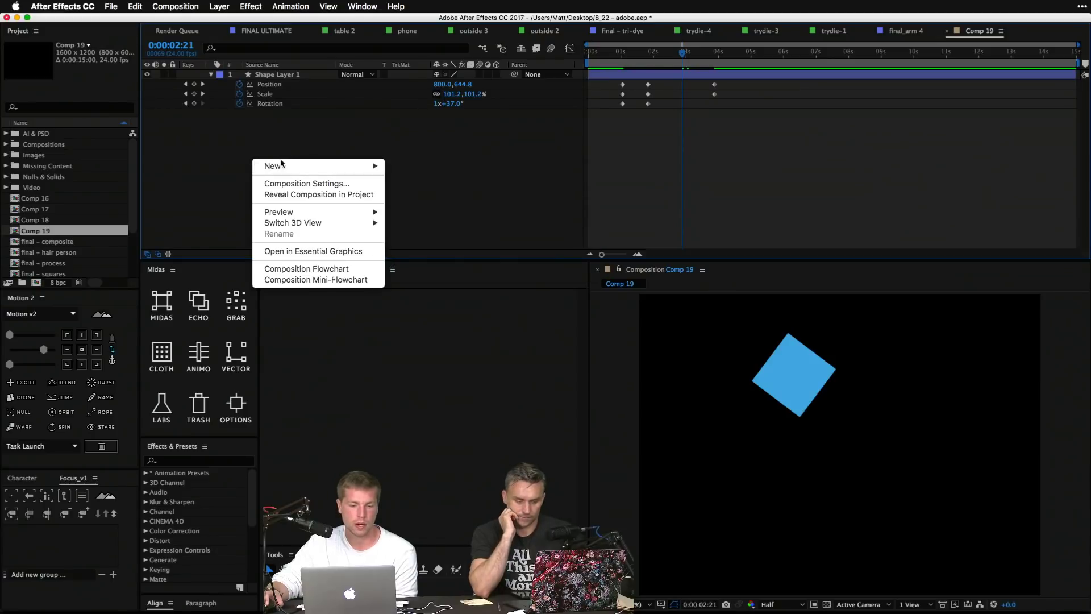
mouse_move(341, 166)
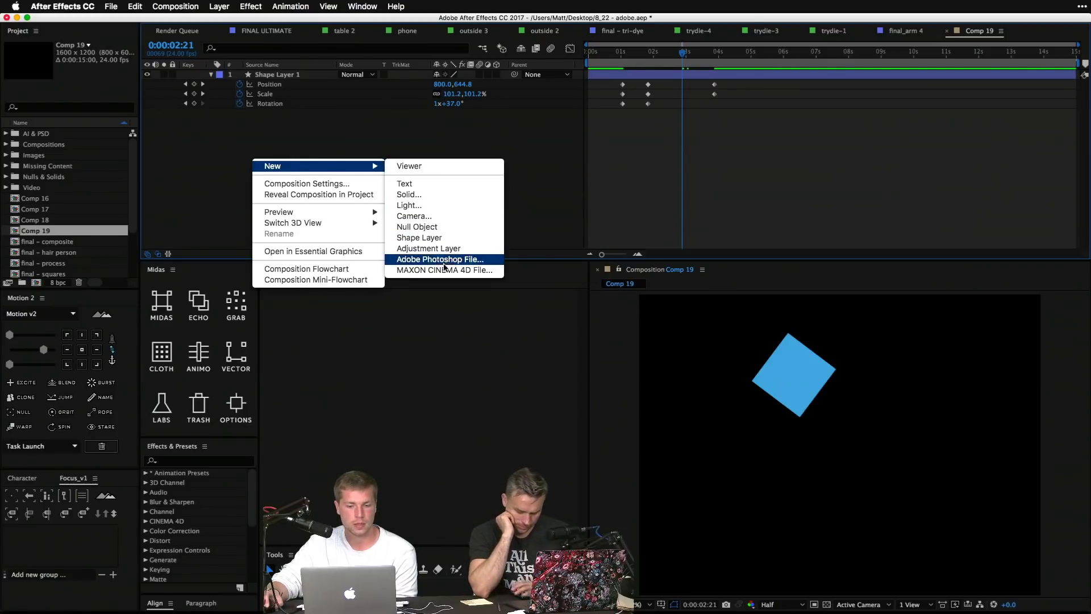
click(415, 216)
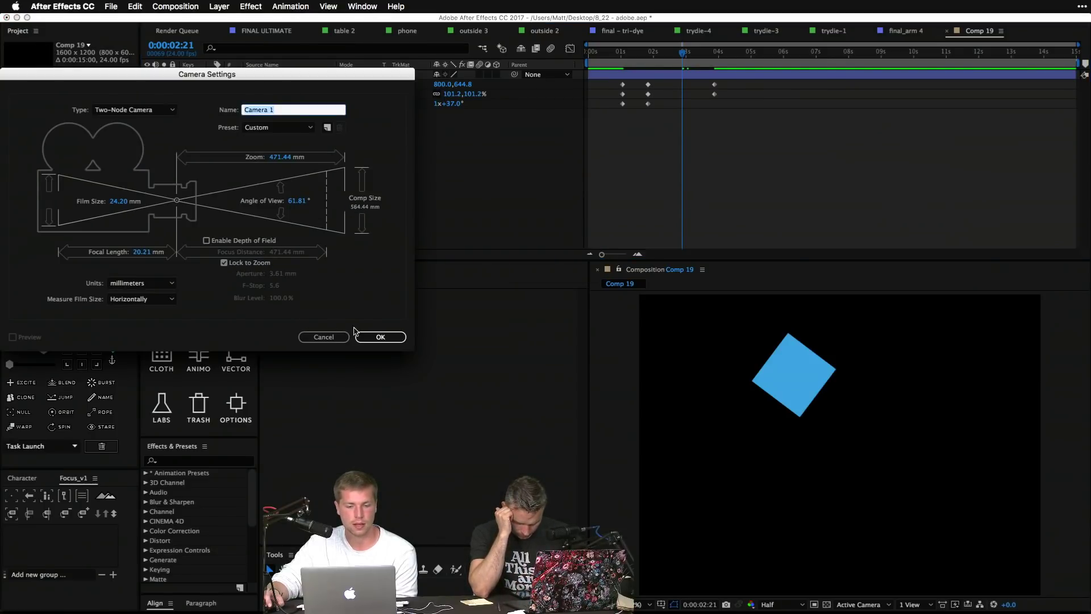
click(375, 336)
Step: Add a null object and parent the camera to it
click(223, 156)
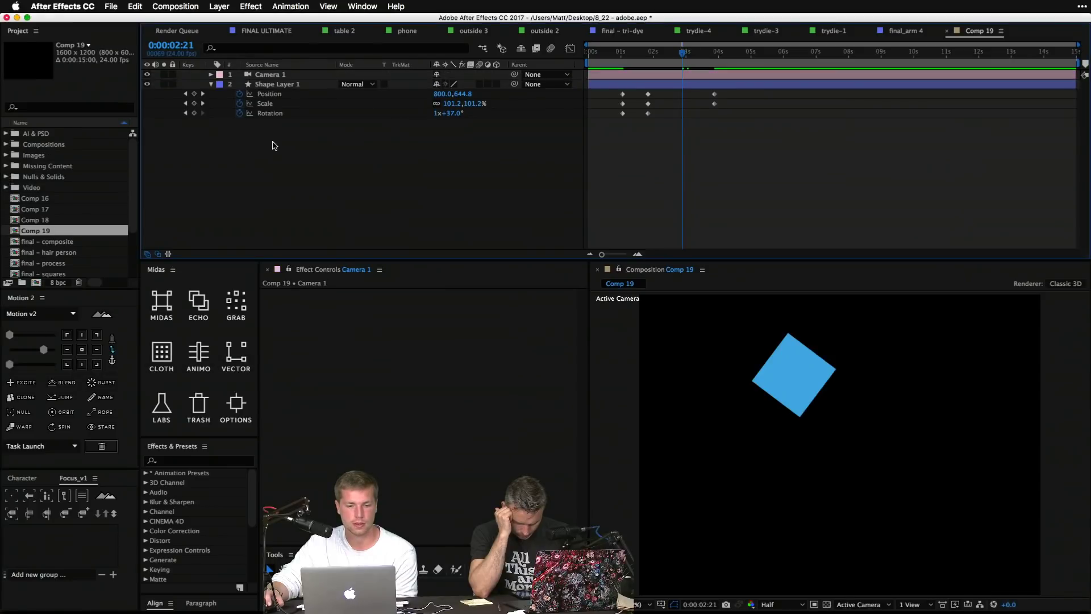
right_click(274, 145)
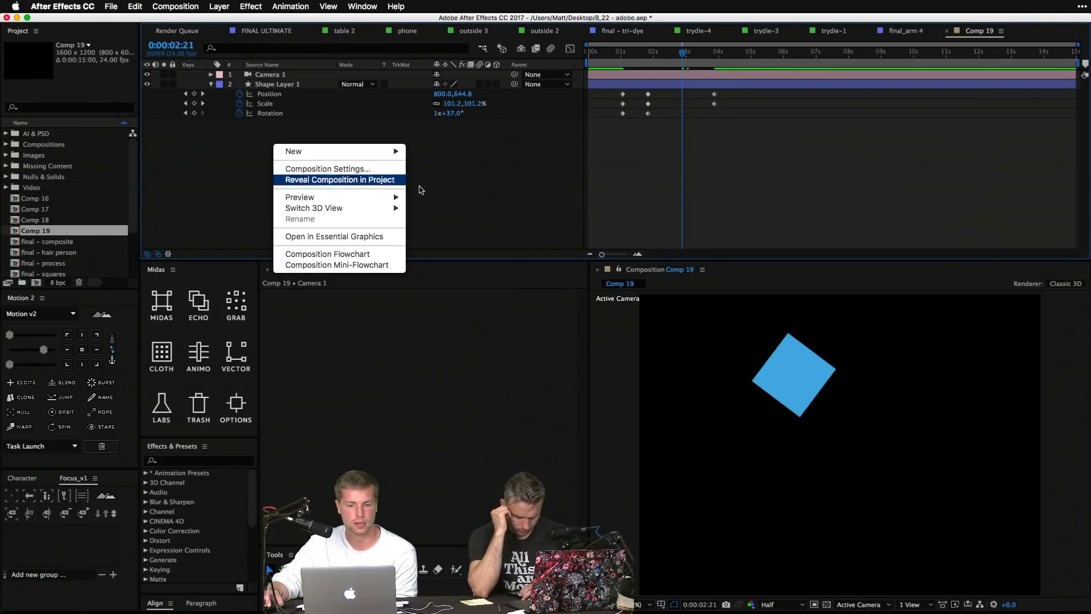
mouse_move(374, 156)
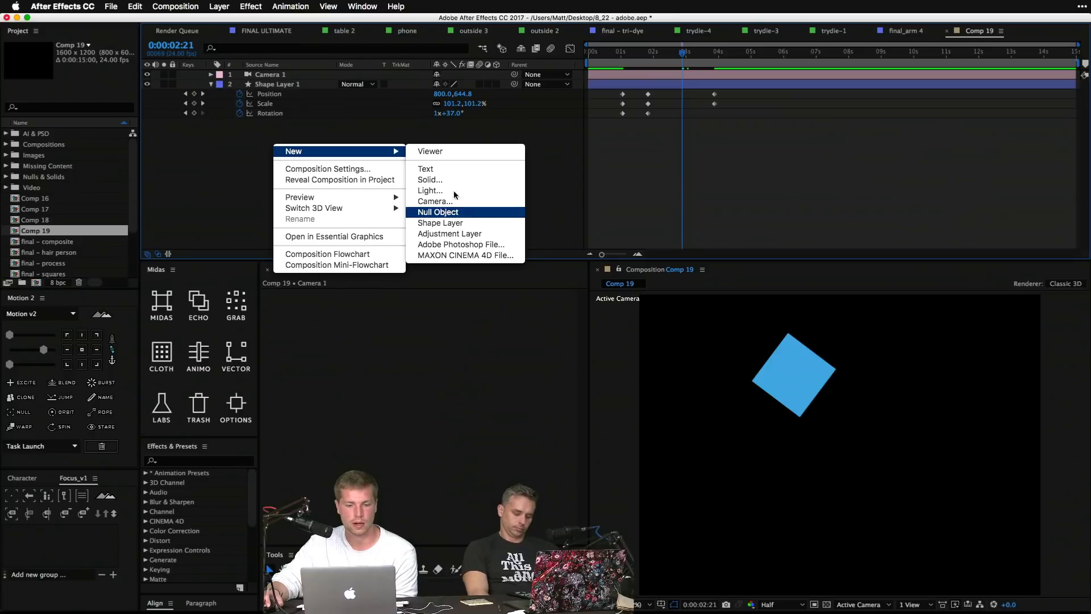
click(440, 212)
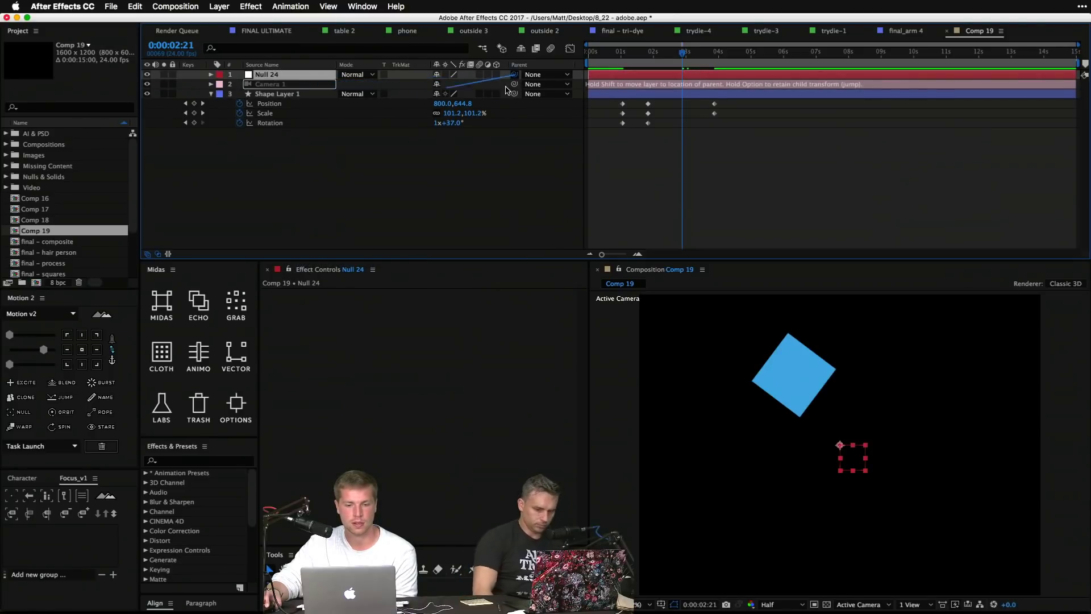
drag(514, 76, 515, 76)
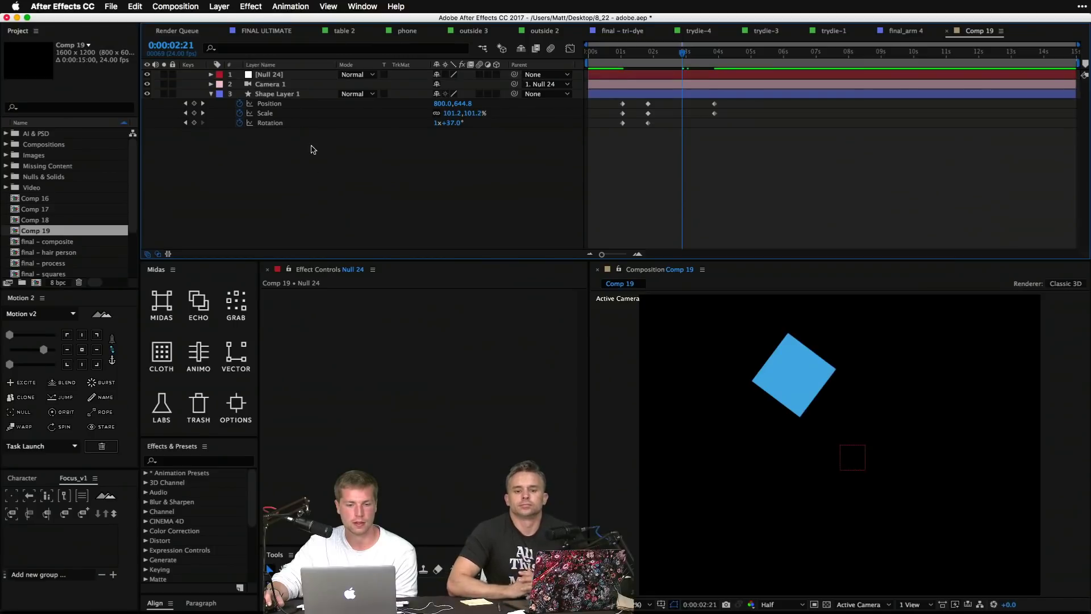
Step: Make the square a 3D layer and keyframe its Position at 809,644.8,0 at 0:00:02:21
click(400, 95)
click(496, 94)
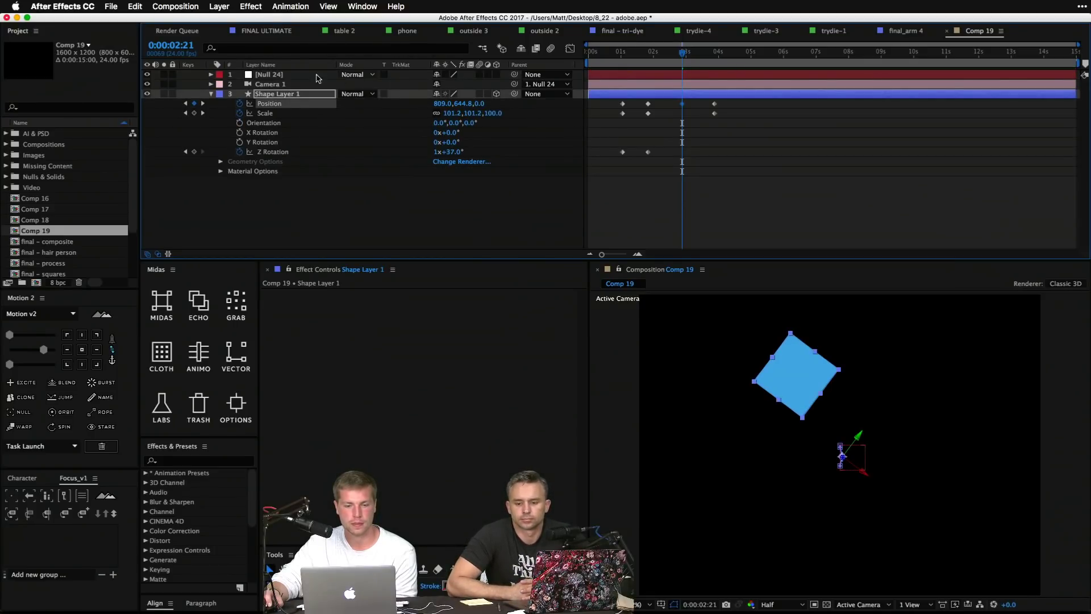
Step: Move the null up and to the left to shift the camera's view of the square
click(278, 75)
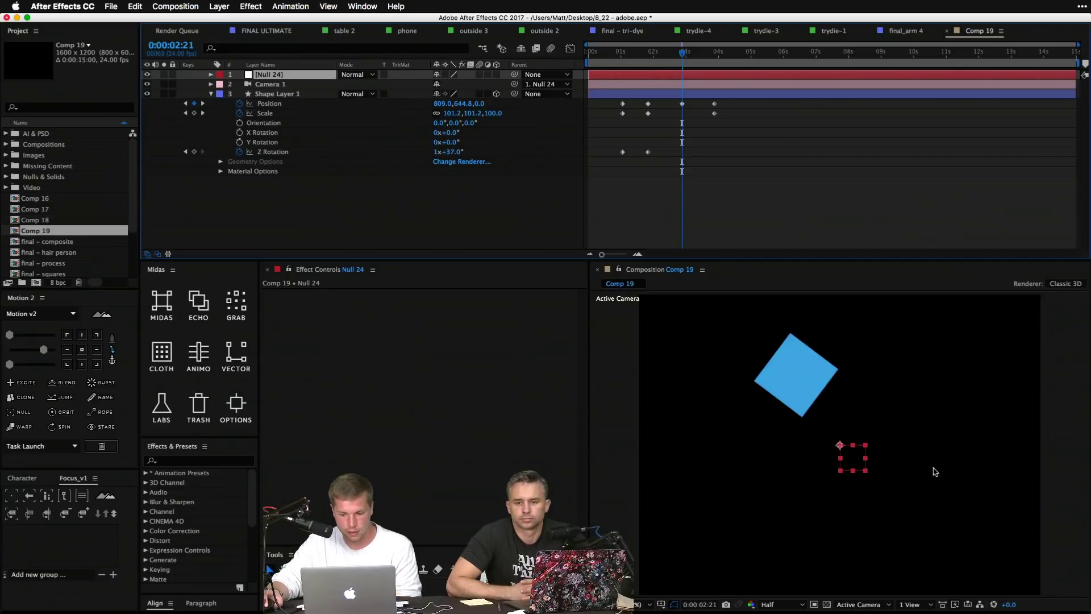
drag(841, 446, 821, 418)
click(460, 232)
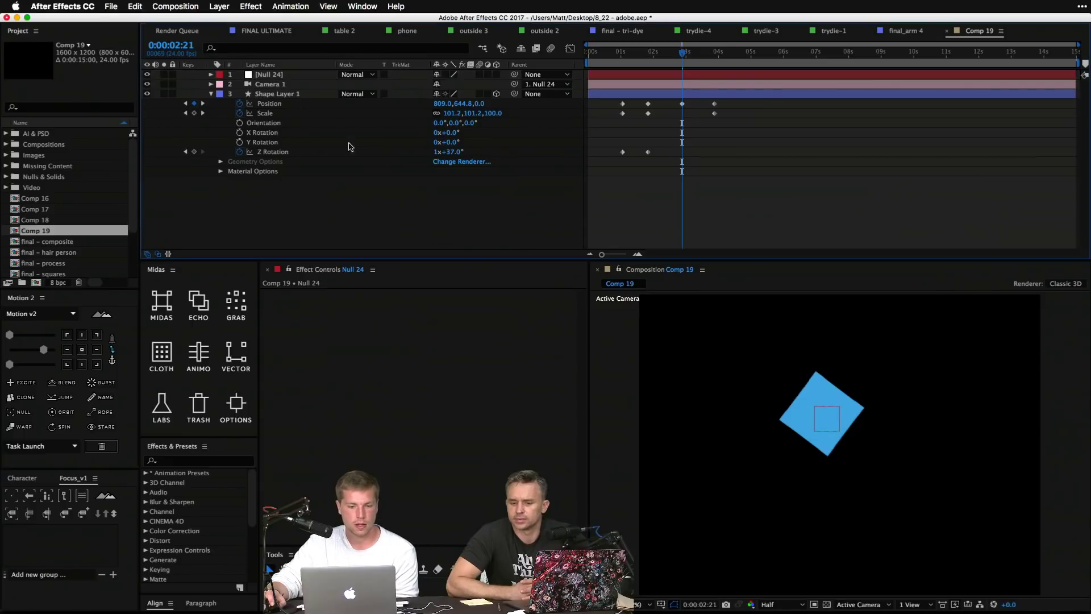
Step: Reposition the null again in the composition view and place it below the camera in the layer stack
click(278, 84)
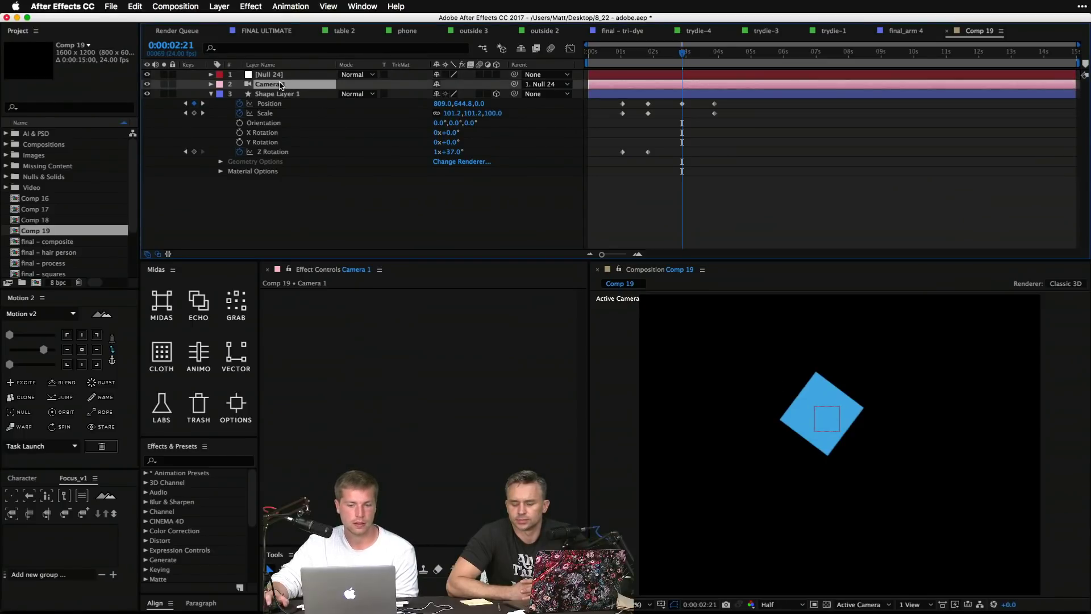
click(269, 74)
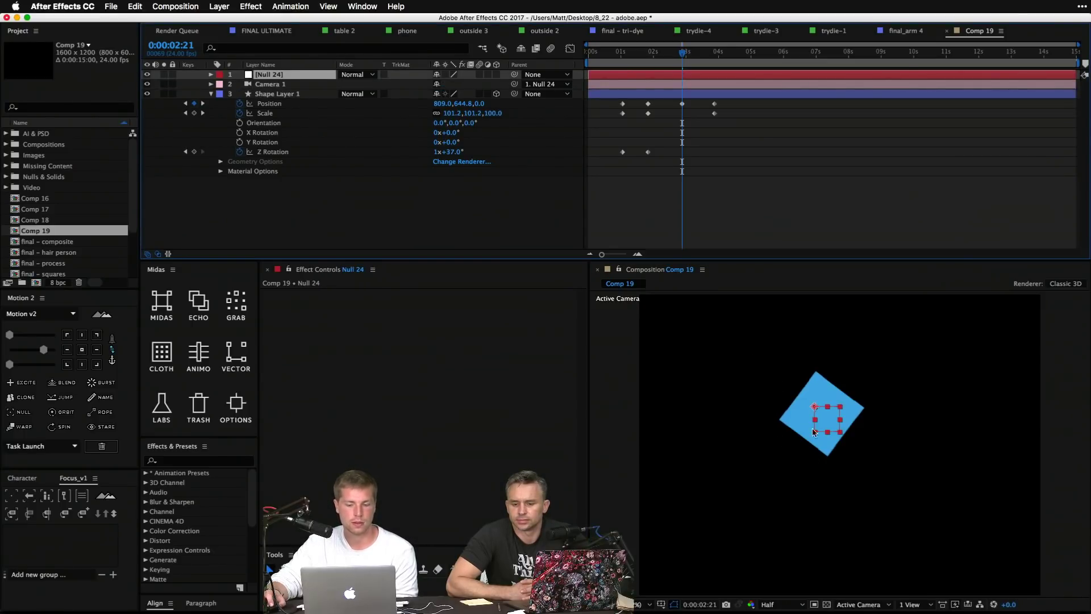
click(280, 85)
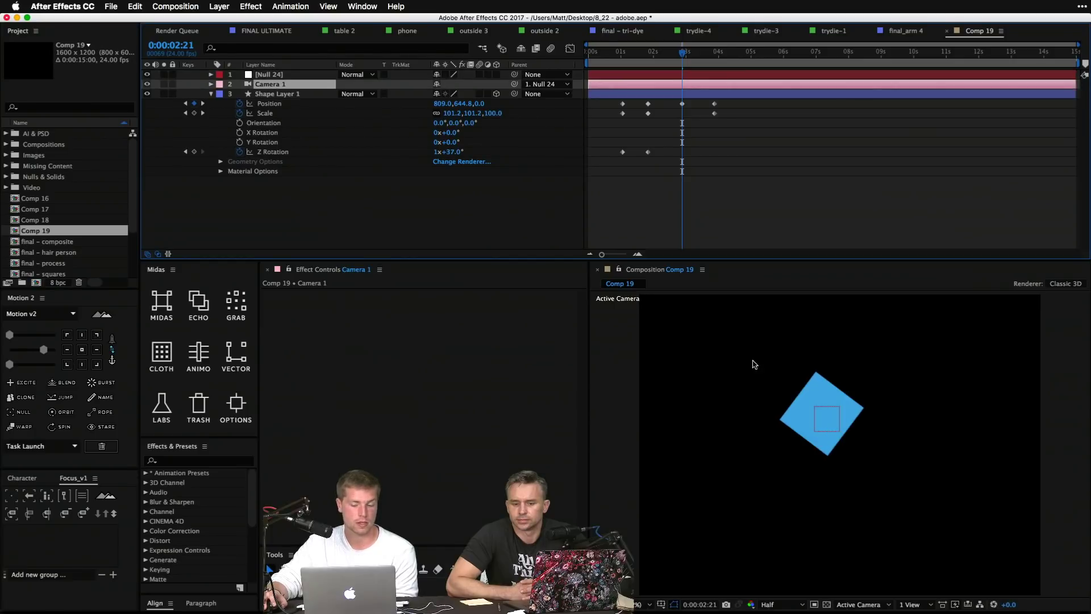
click(831, 430)
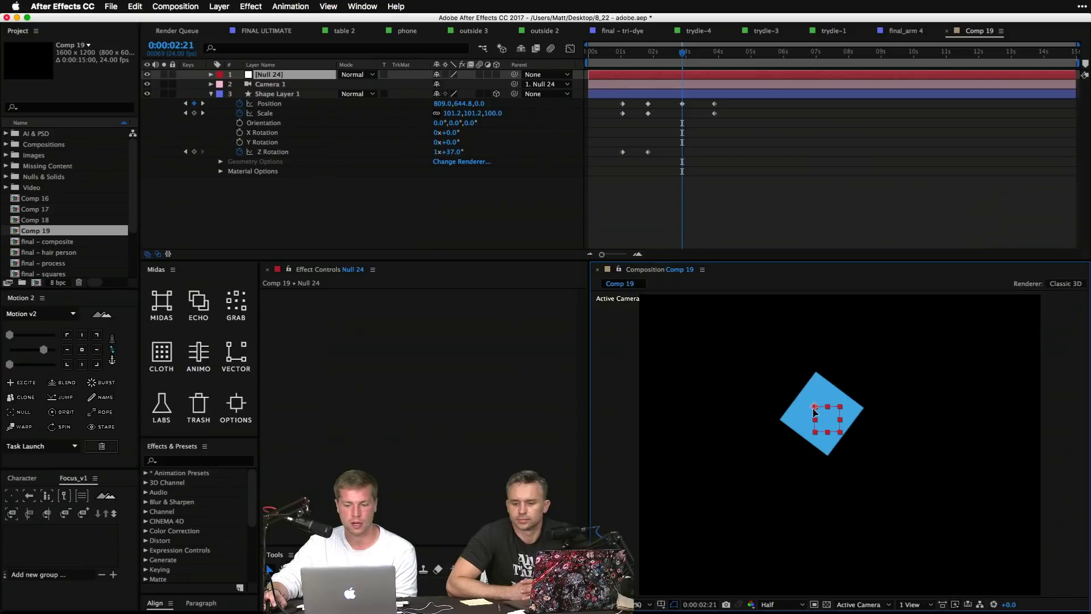
drag(815, 410, 818, 369)
key(super+bracketleft)
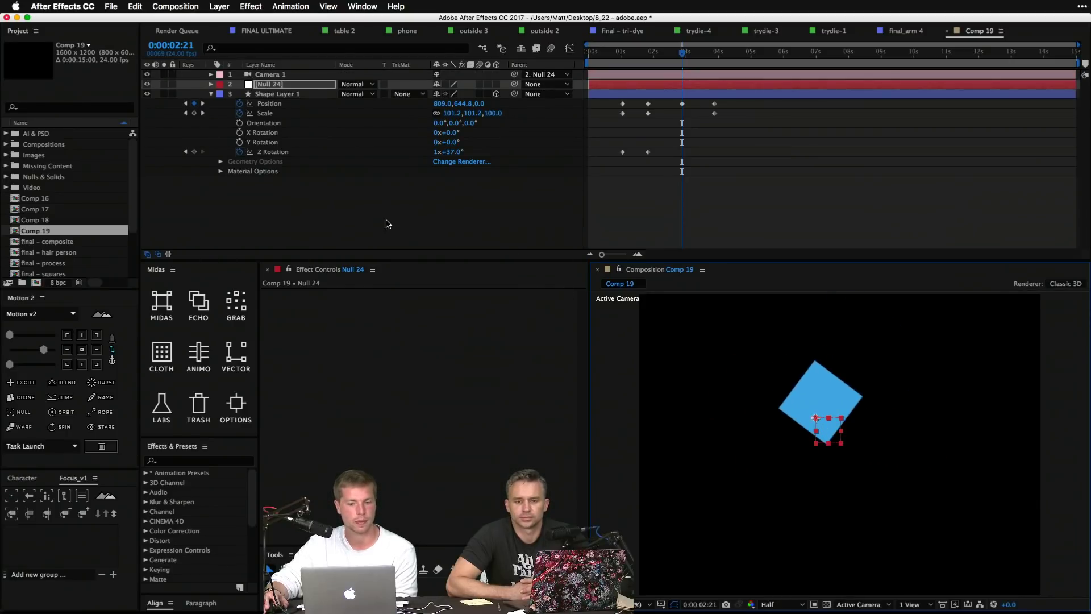
click(374, 221)
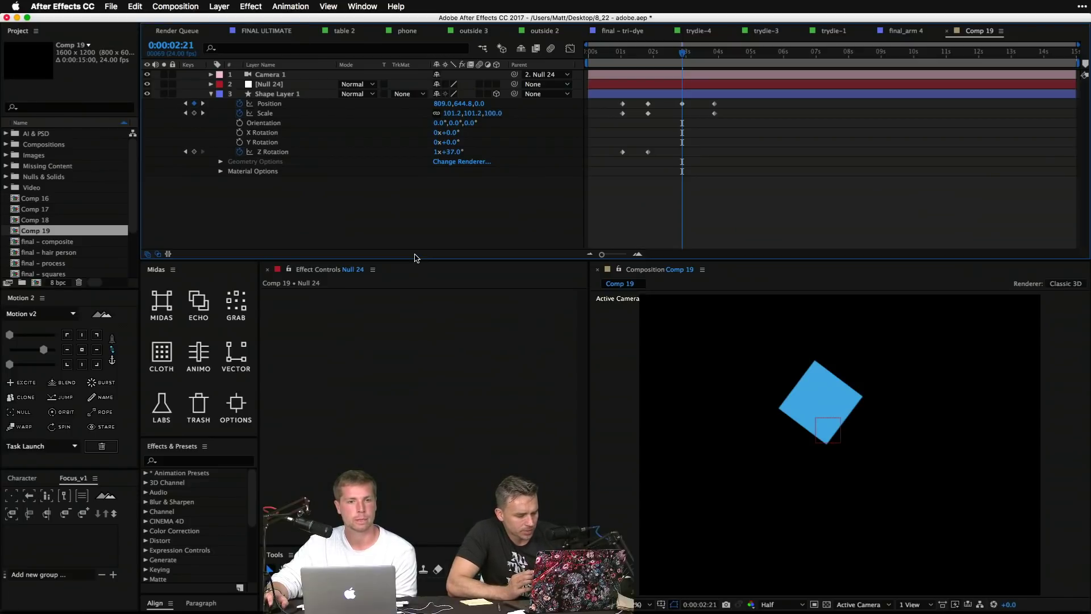
drag(802, 207, 568, 85)
drag(714, 106, 714, 107)
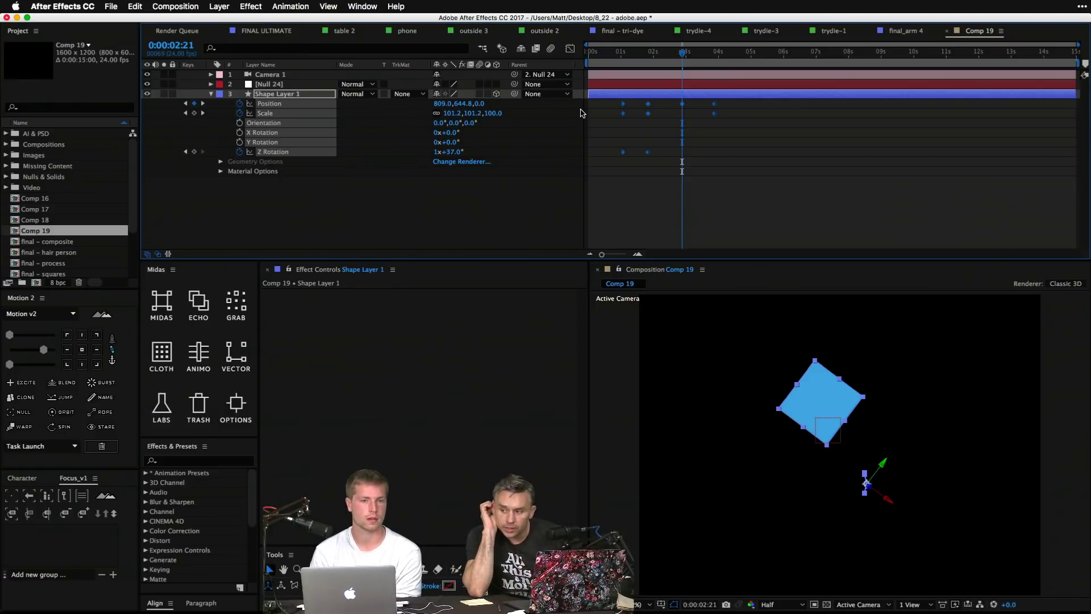
click(381, 225)
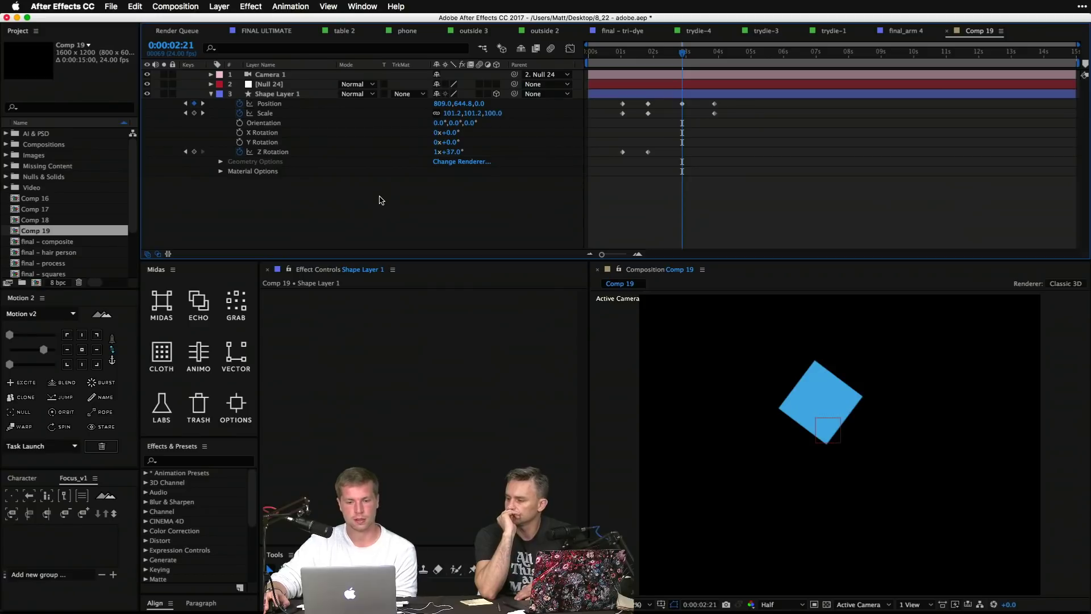
Step: Pre-compose the camera, null and square into a composition named "test comp", moving all attributes into it
key(super+a)
key(super+shift+c)
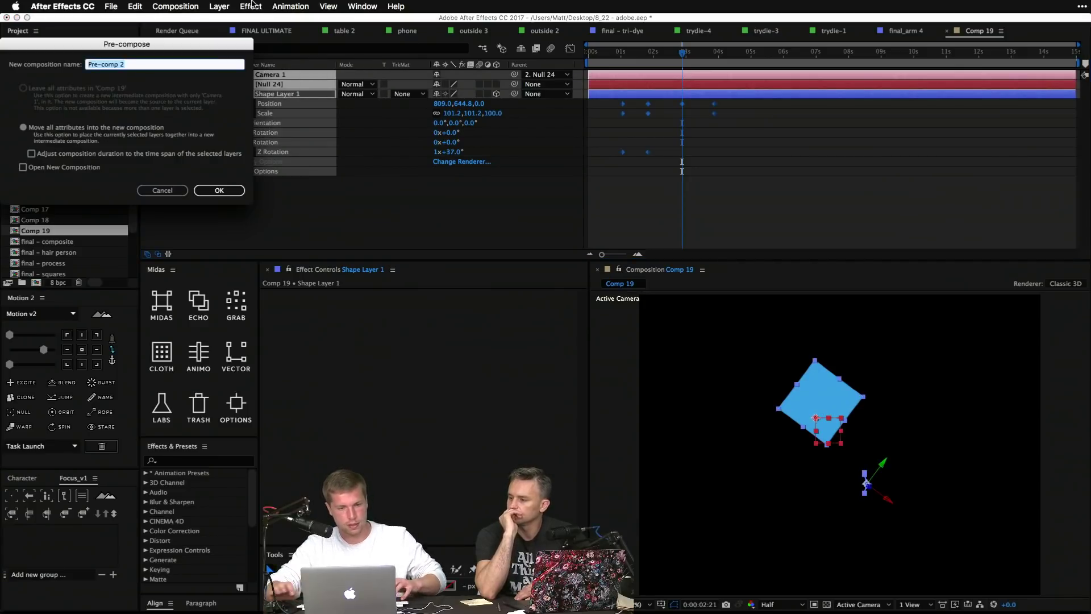
text(test)
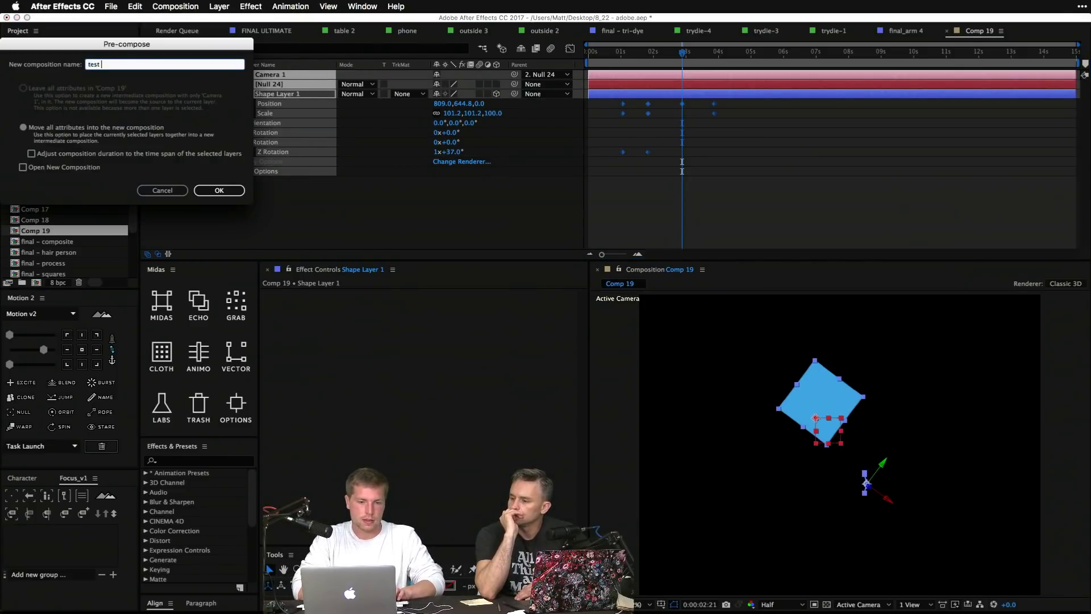
key(Return)
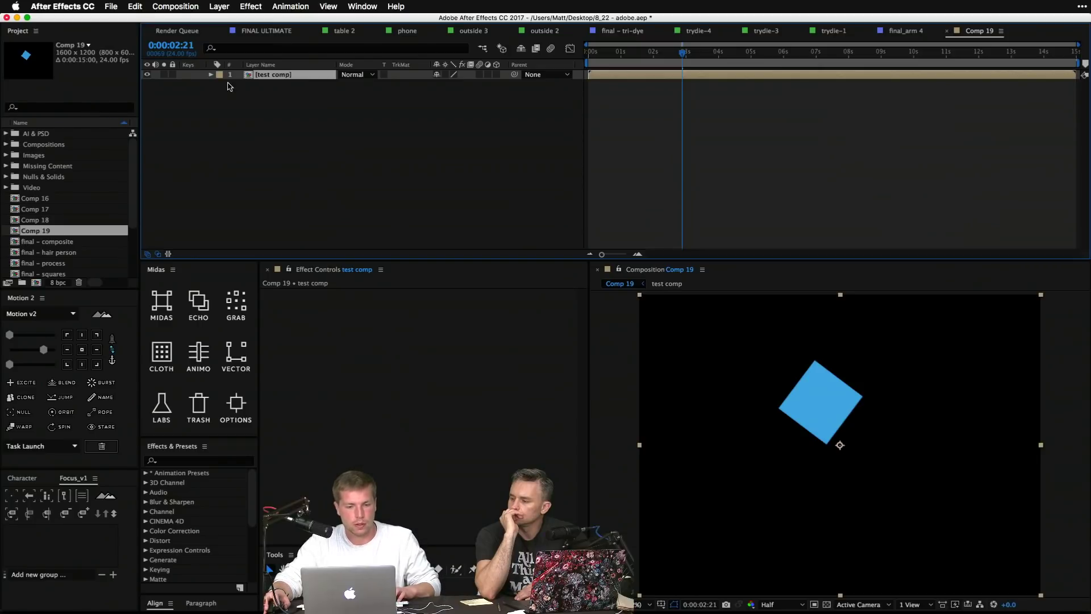
Step: Enable time remapping on the test comp layer
right_click(275, 77)
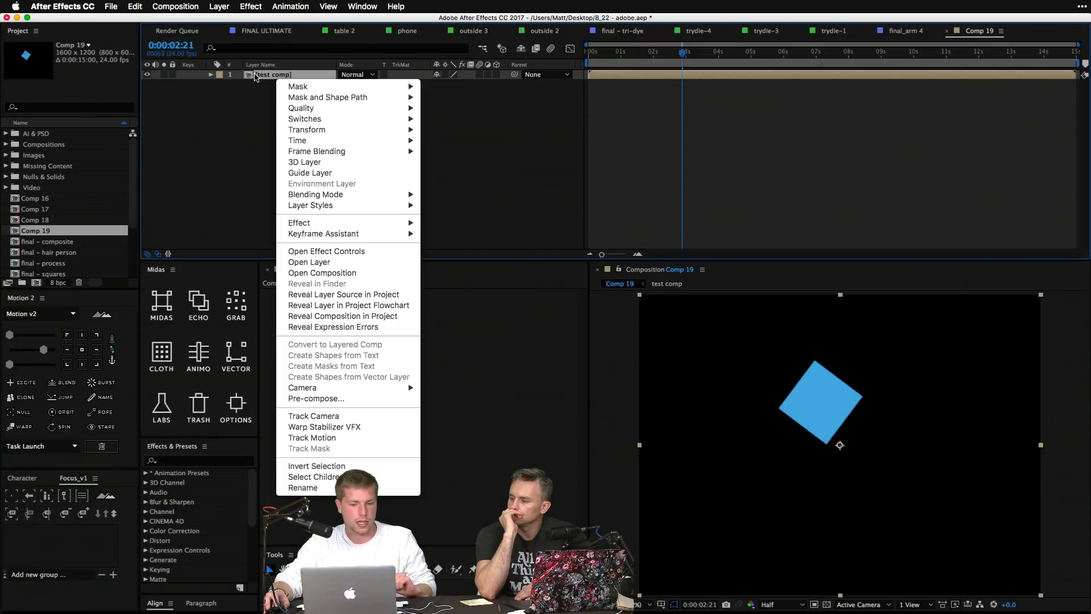
mouse_move(349, 234)
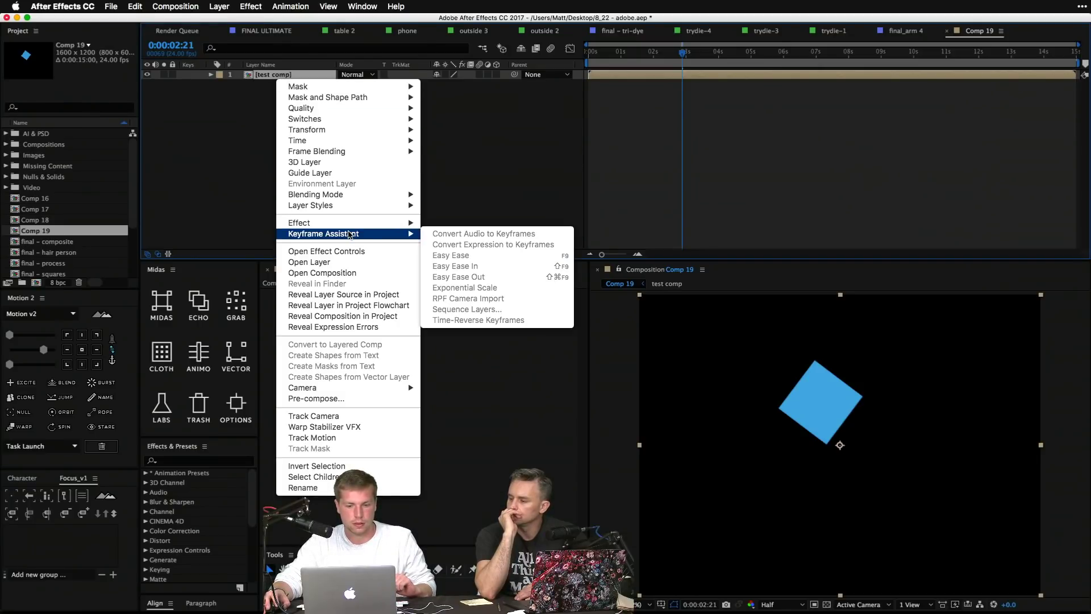
click(202, 167)
right_click(274, 77)
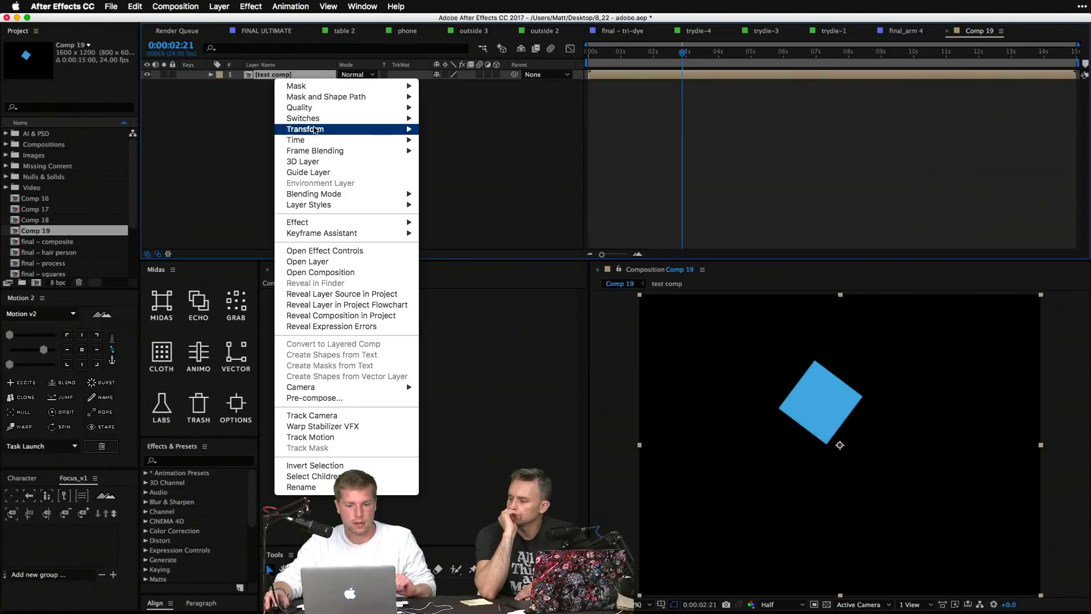
mouse_move(317, 141)
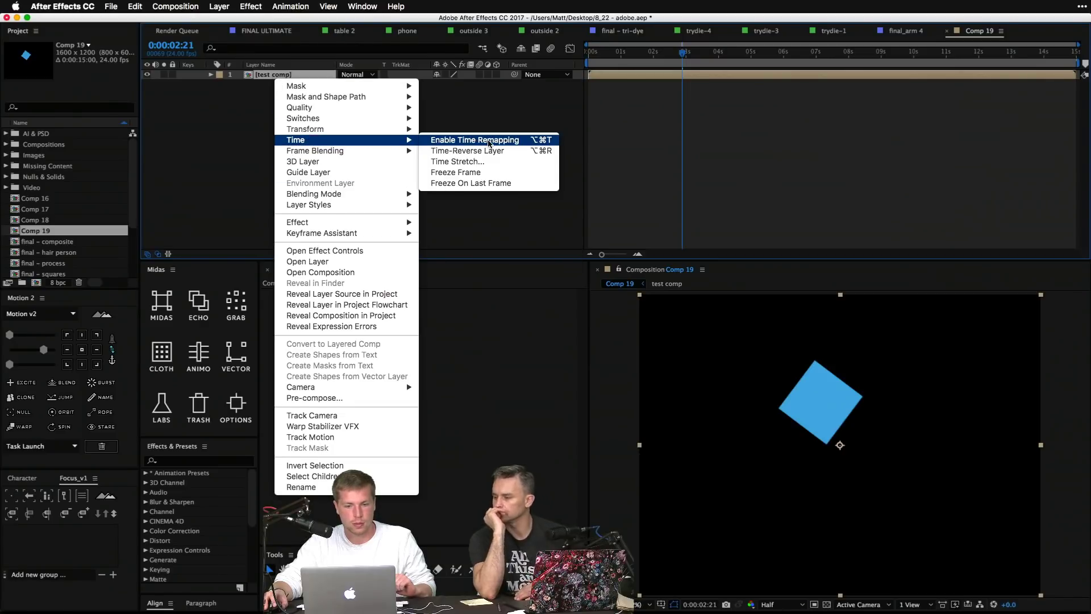
click(489, 142)
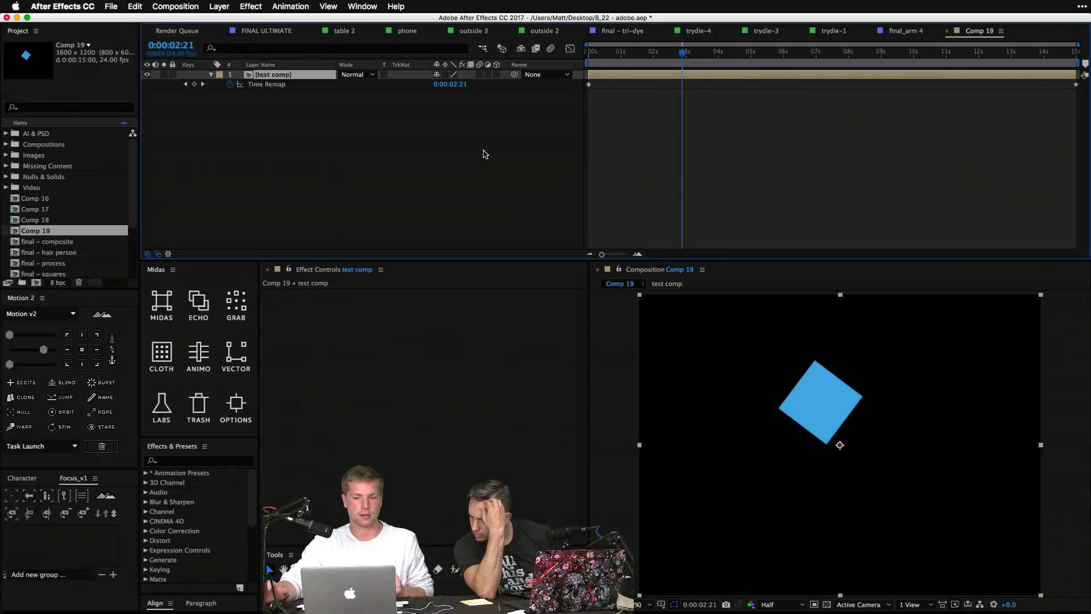
Step: Add a Time Remap keyframe at 0:00:02:02 on the test comp layer and move it earlier to 0:00:01:08
drag(646, 140, 579, 56)
click(1084, 61)
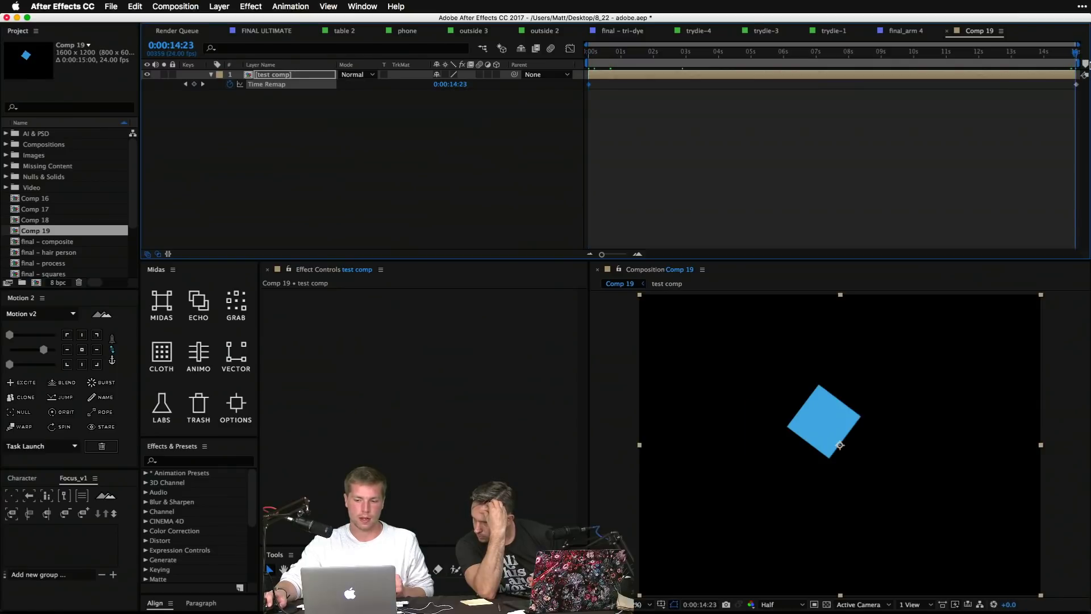
drag(688, 58, 655, 64)
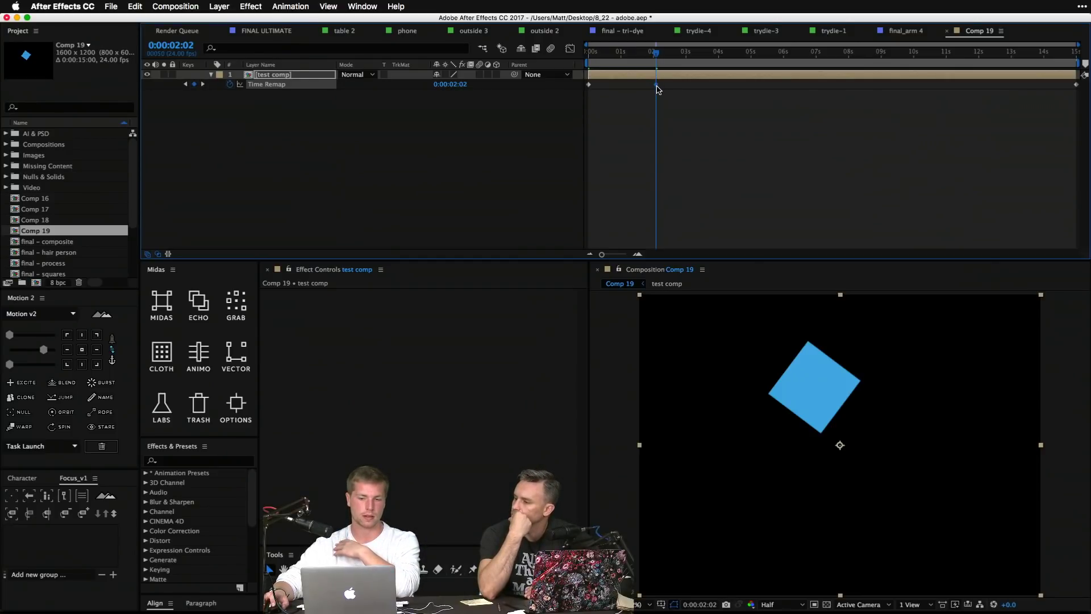
drag(657, 85, 632, 86)
click(632, 57)
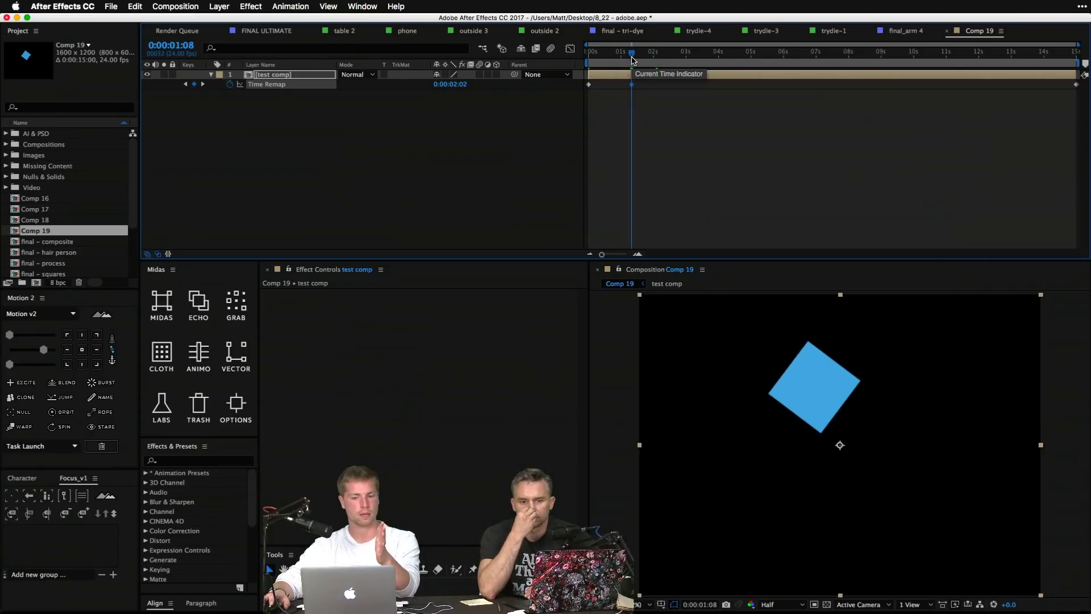
Step: Preview the retimed animation and end the work area at 0:00:02:04
key(space)
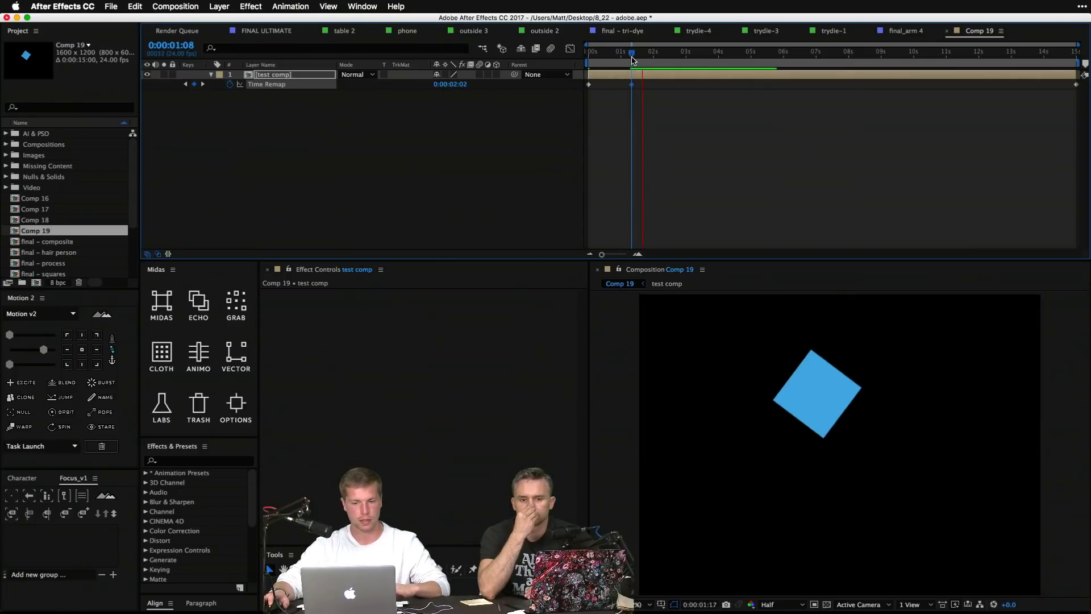
key(n)
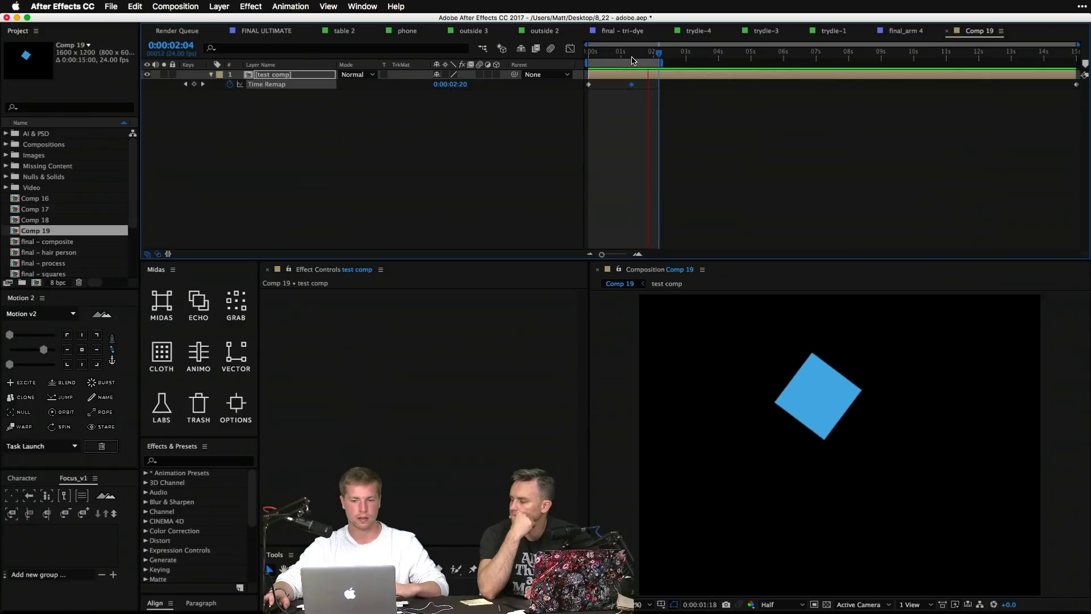
key(space)
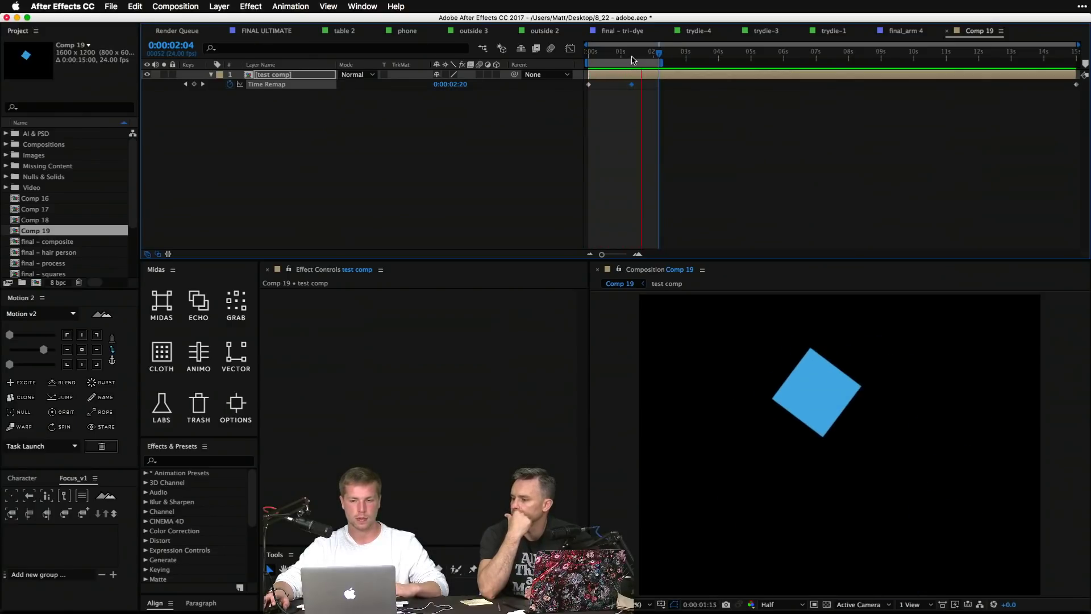
Step: Move the last Time Remap keyframe back to about 0:00:02:03 to speed up the ending
key(Page_Up)
drag(1076, 85, 656, 90)
click(317, 115)
click(265, 84)
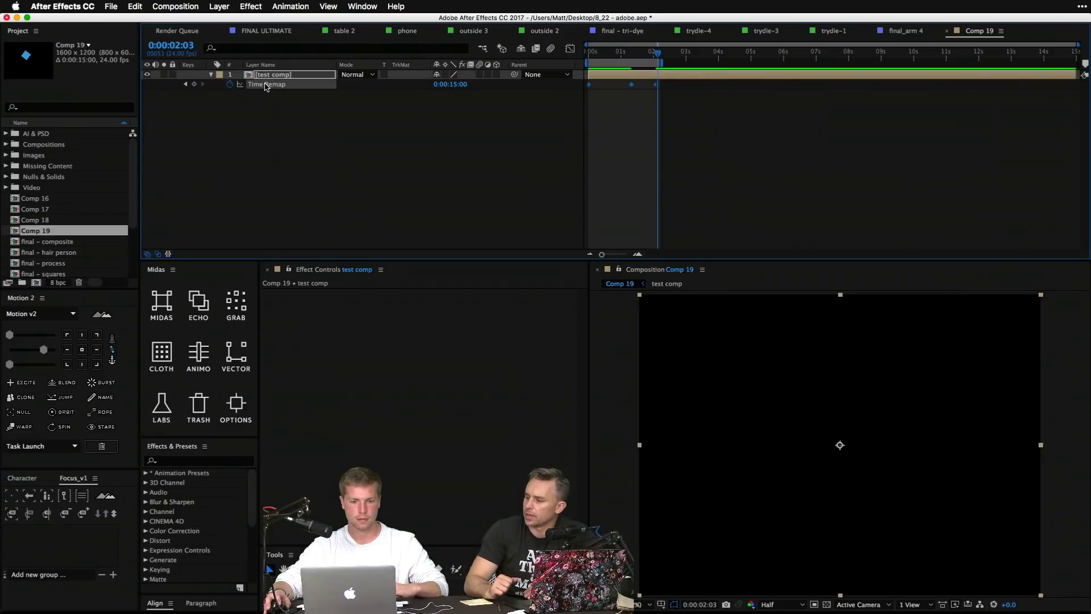
right_click(327, 76)
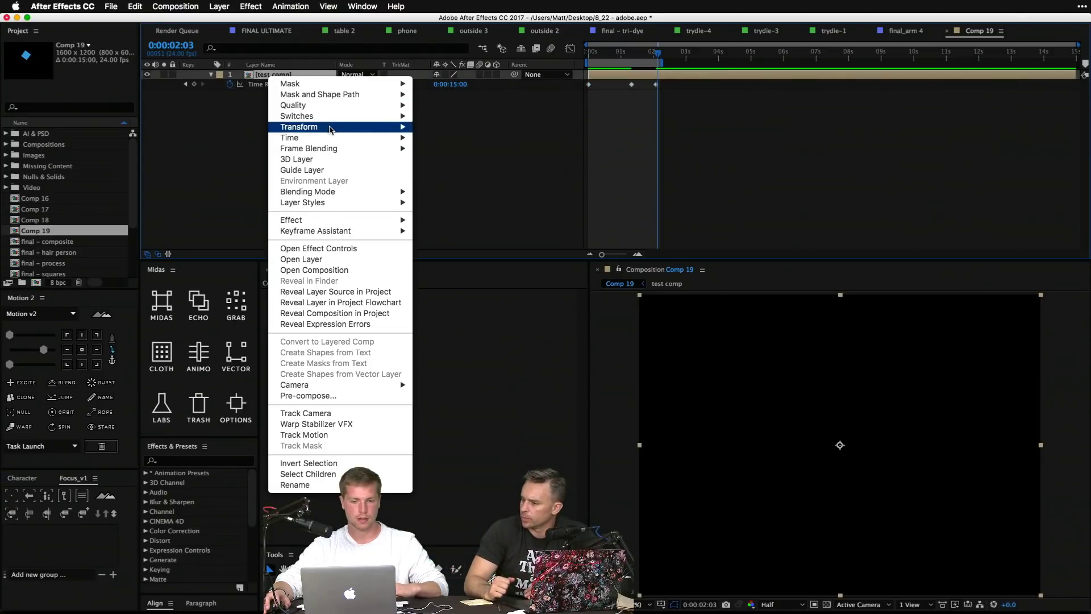
mouse_move(333, 138)
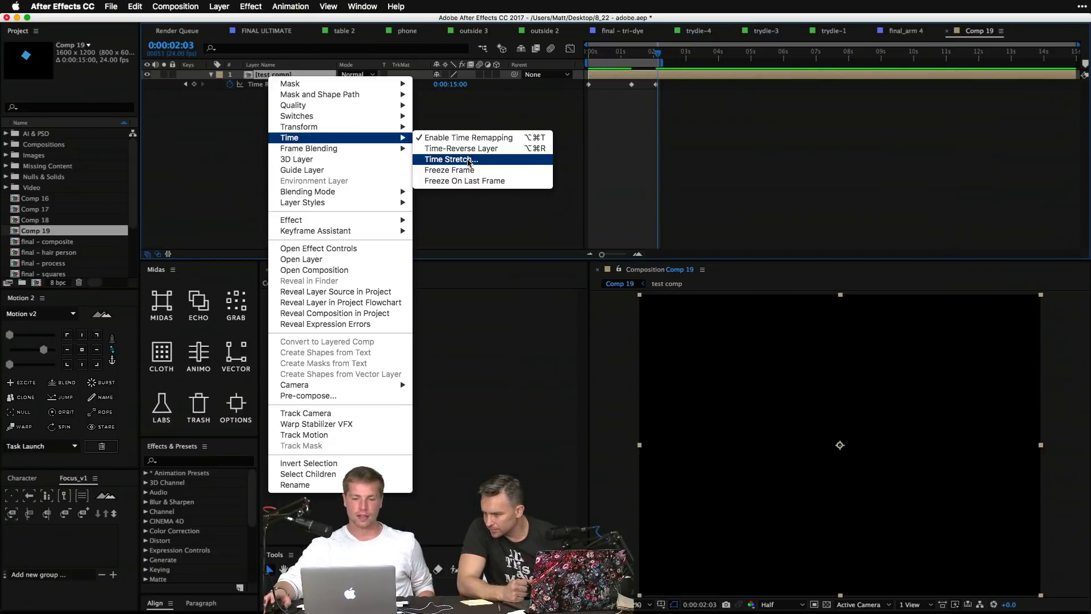
mouse_move(353, 97)
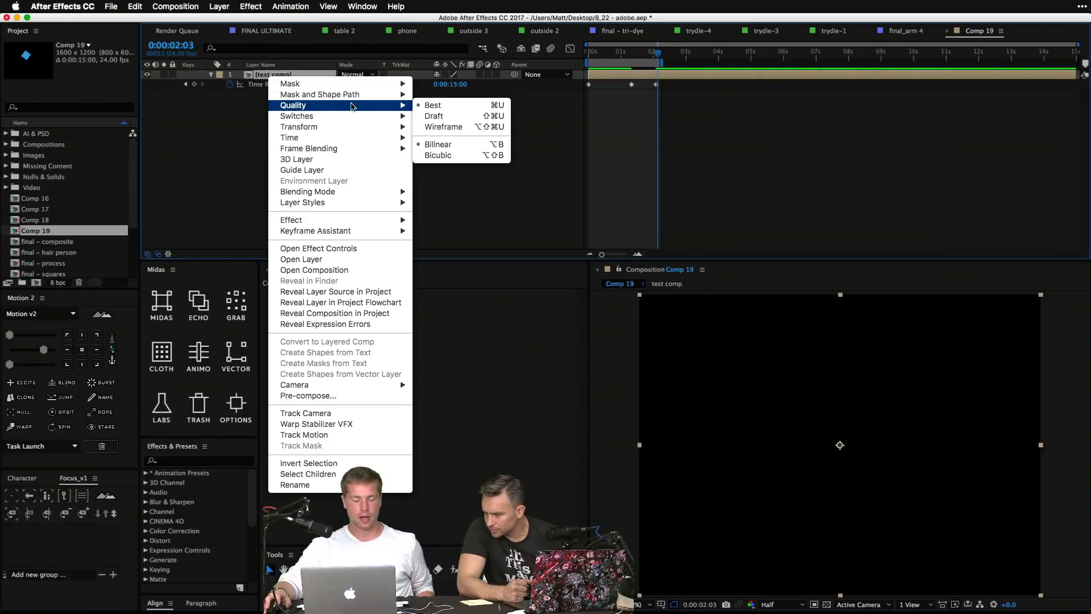
mouse_move(350, 117)
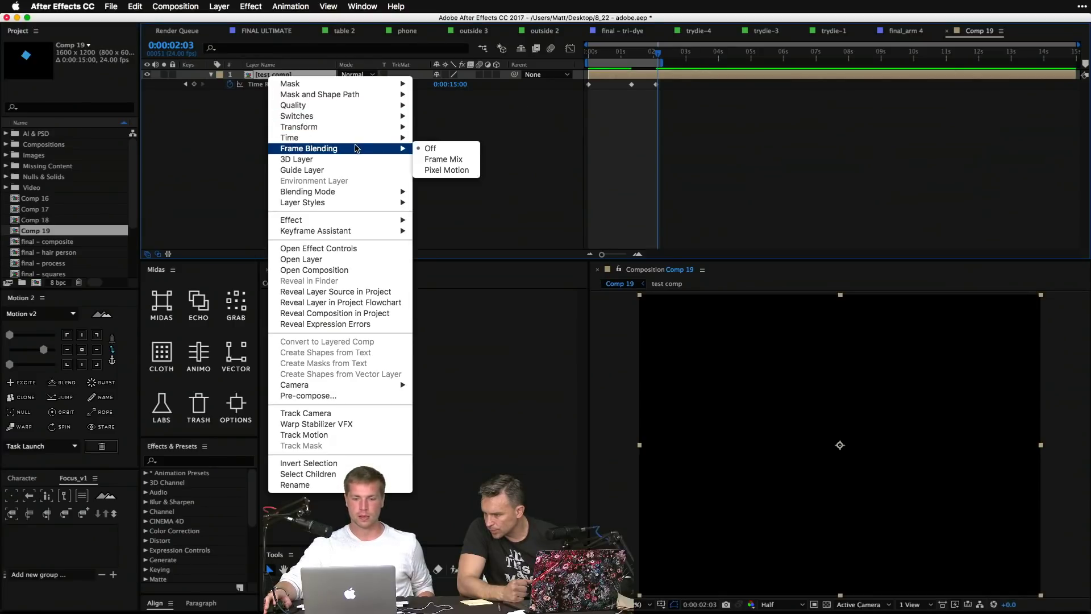
click(541, 128)
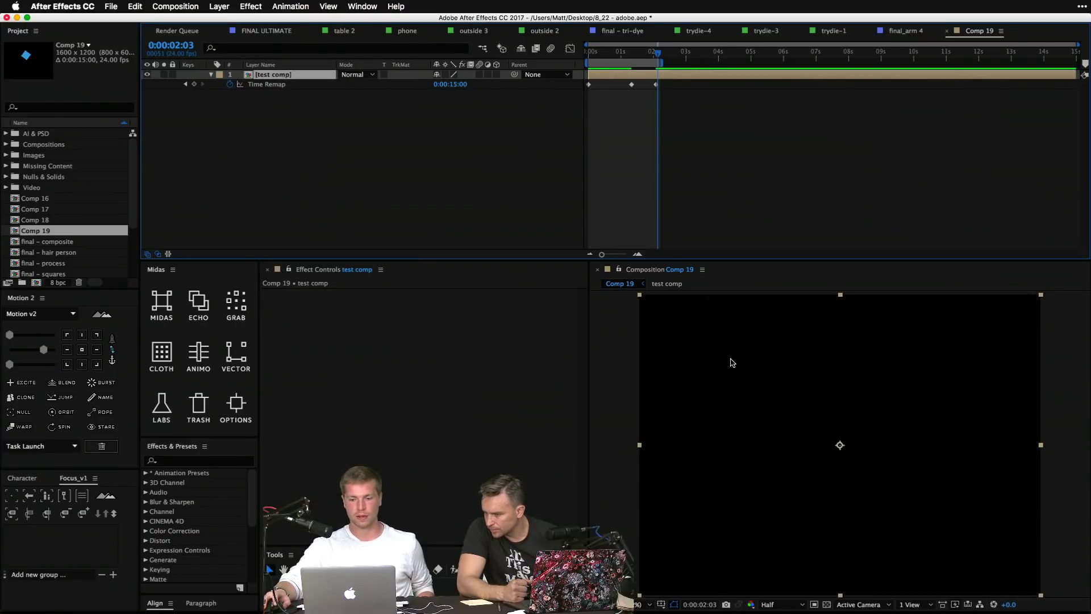
Step: Draw a closed, curved six-point path with the Pen tool as a new shape layer in Comp 19
click(449, 200)
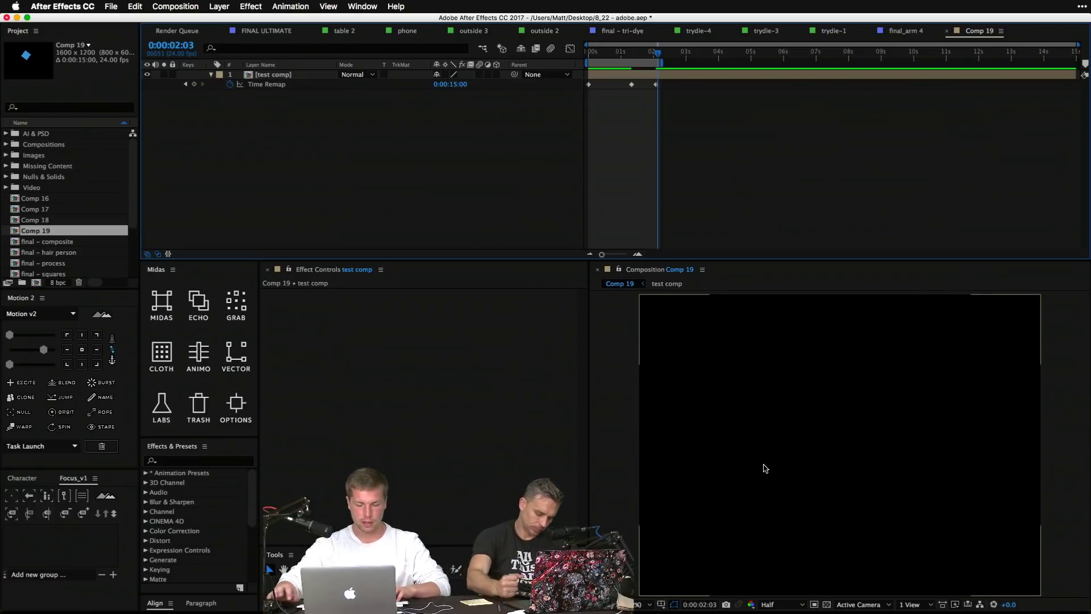
key(g)
click(744, 486)
drag(776, 408, 849, 423)
click(900, 471)
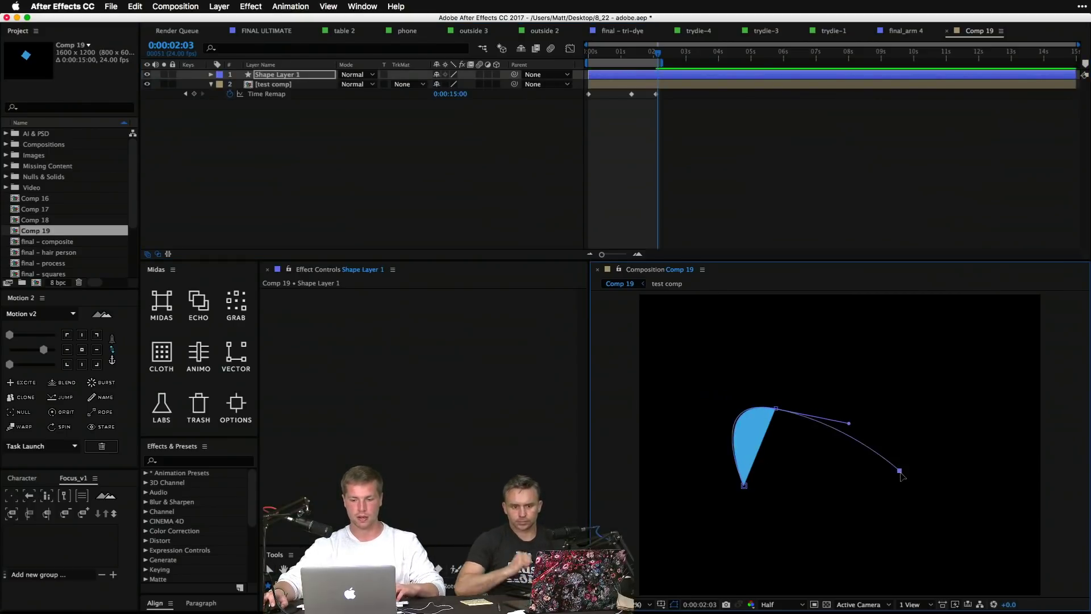
drag(935, 397, 906, 370)
drag(803, 340, 753, 361)
click(713, 450)
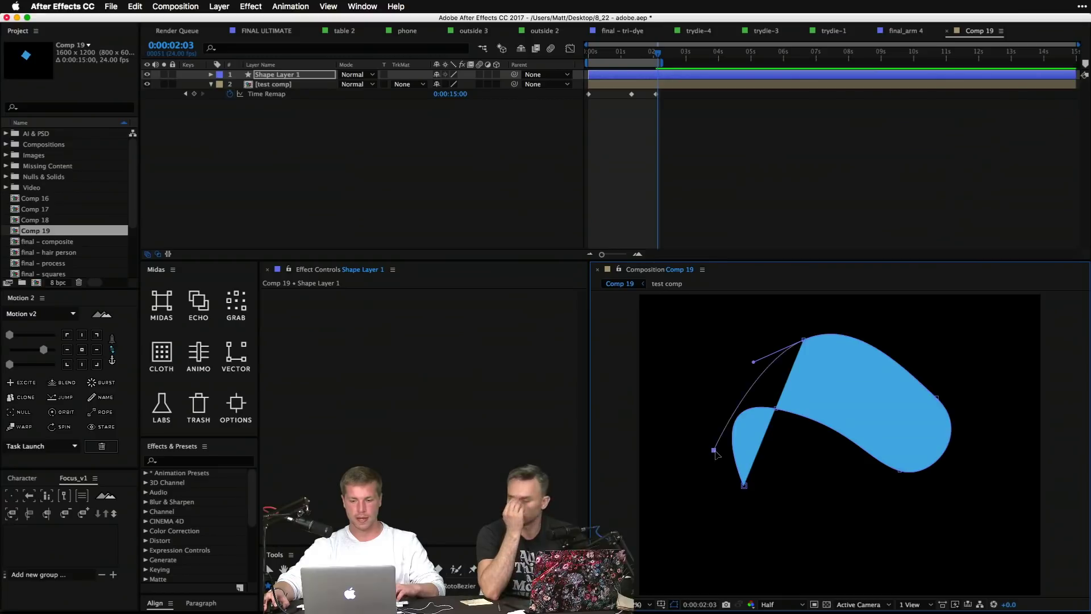
click(744, 485)
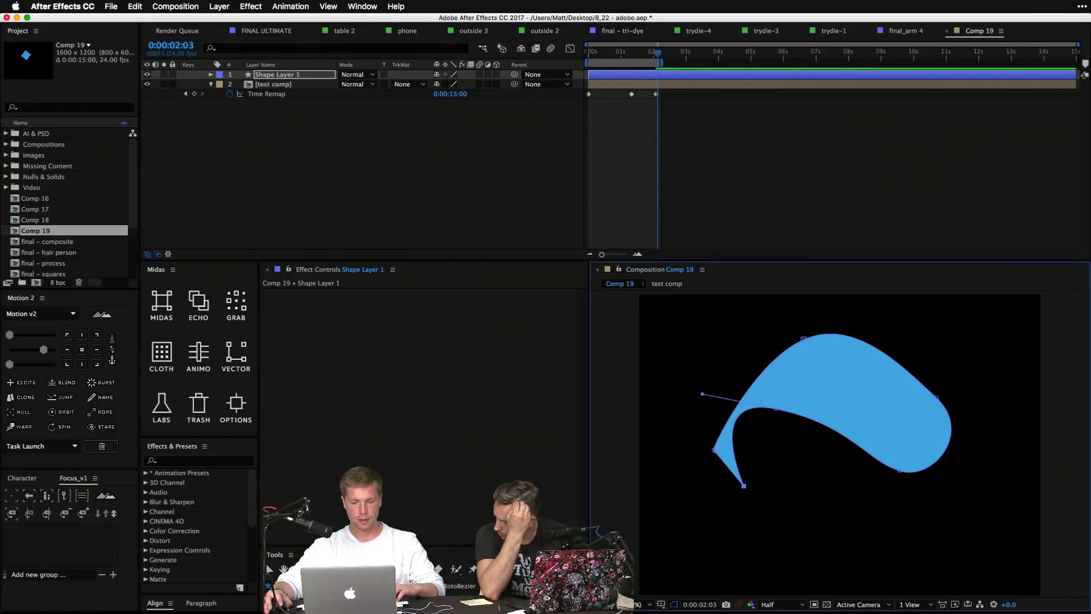
Step: Remove the shape's fill, set its stroke color to red FF5252, and expand the shape layer's properties
click(298, 585)
click(437, 171)
click(534, 237)
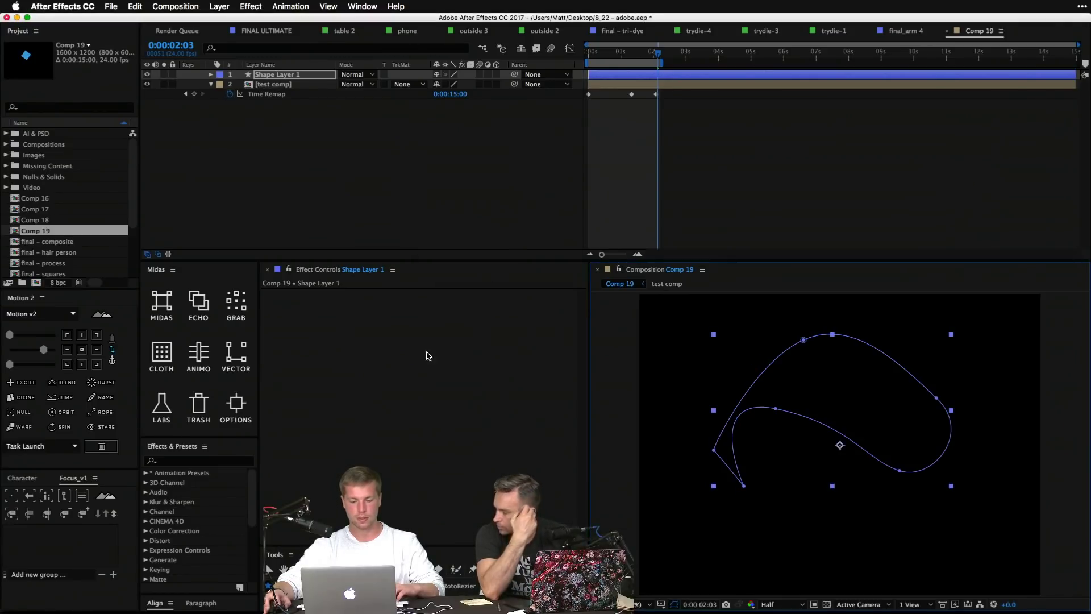
click(354, 586)
drag(206, 245, 213, 214)
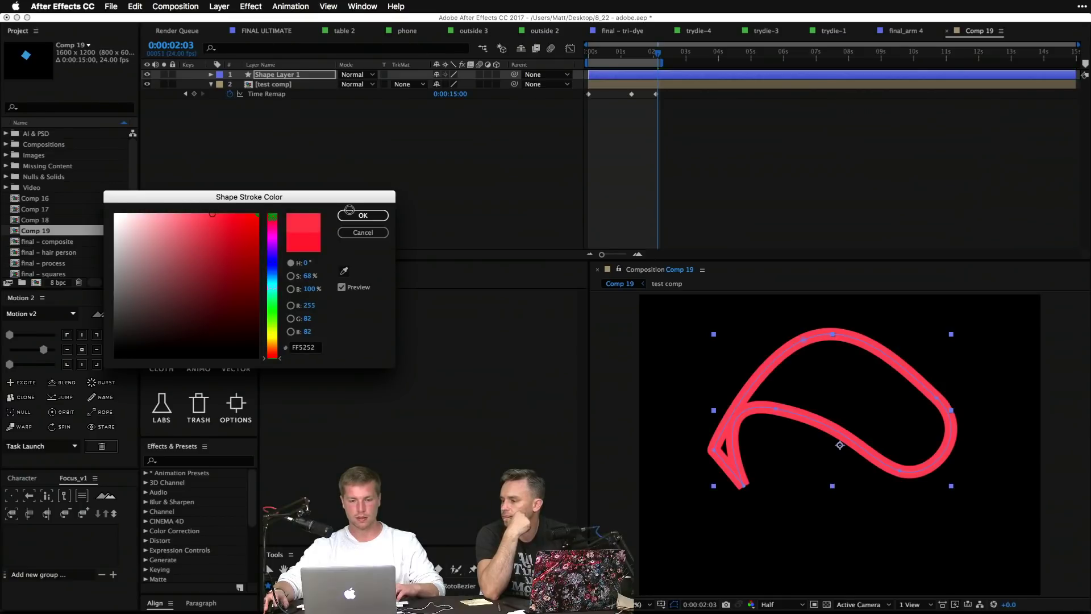
click(350, 209)
key(ctrl+grave)
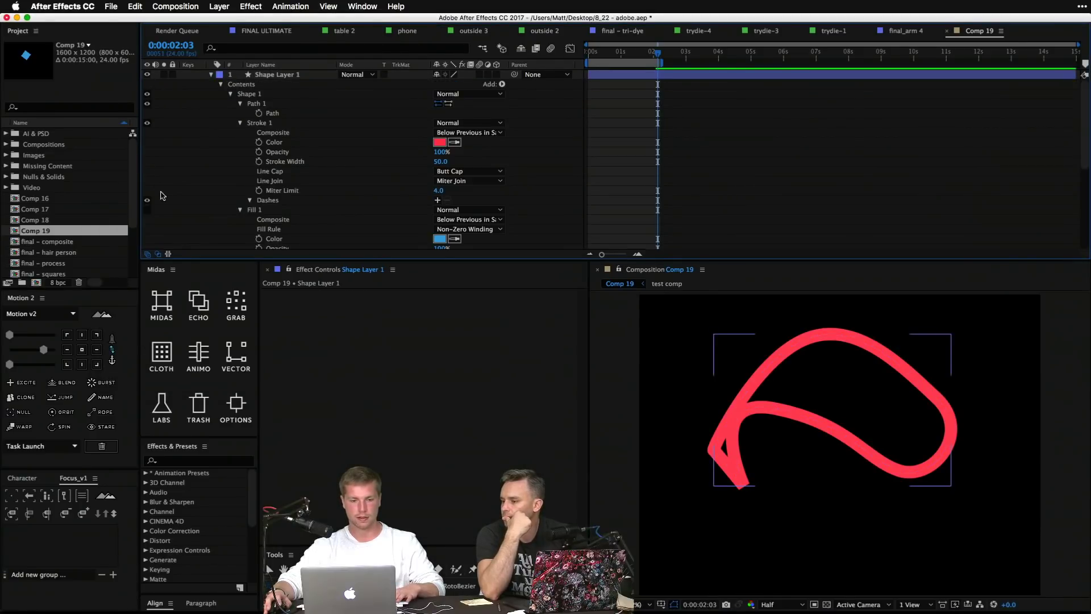
Step: Try to rotate and resize selected points of the shape's path around a relocated anchor with the free-transform box
click(286, 113)
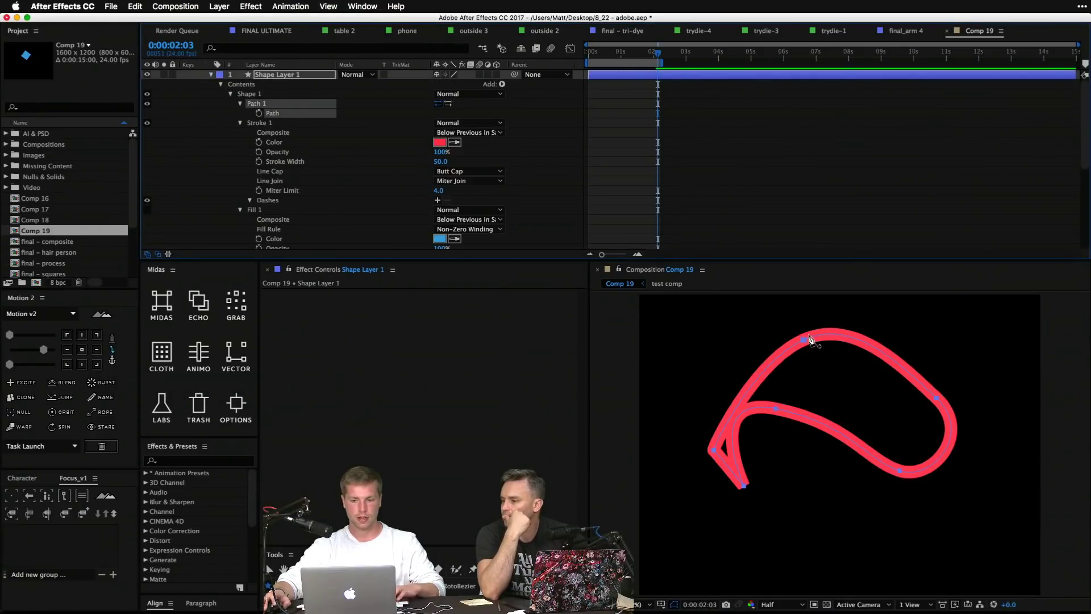
drag(765, 320, 928, 454)
key(super+z)
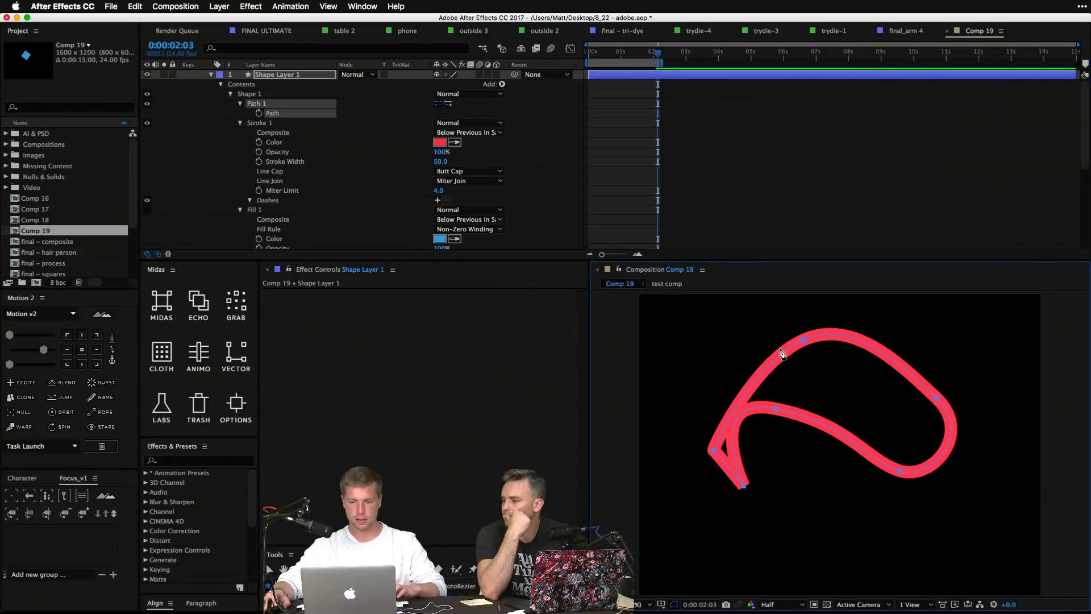
key(v)
drag(739, 314, 1004, 495)
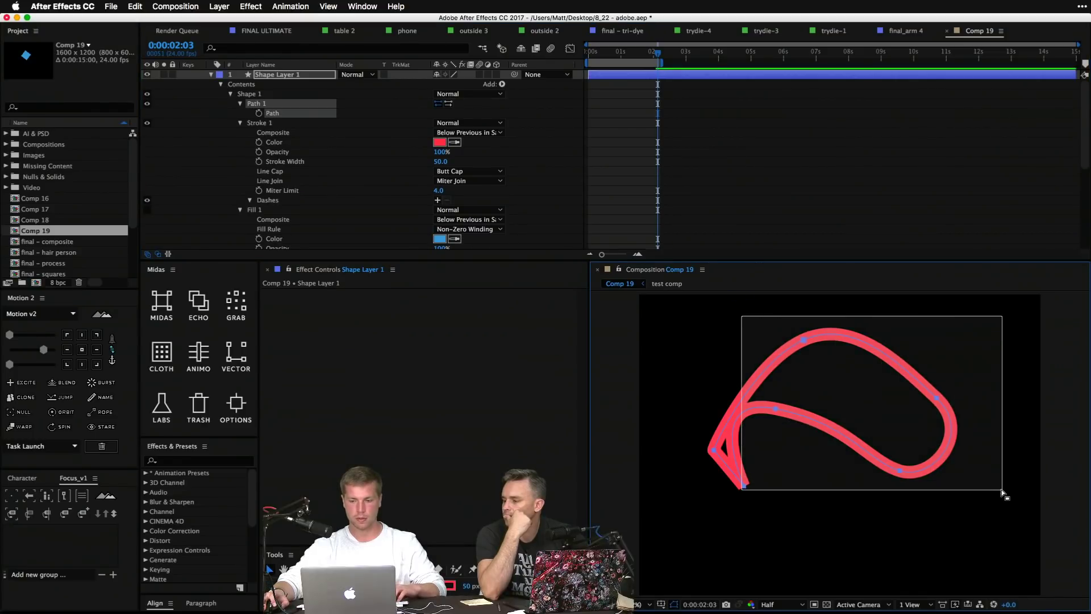
double_click(940, 410)
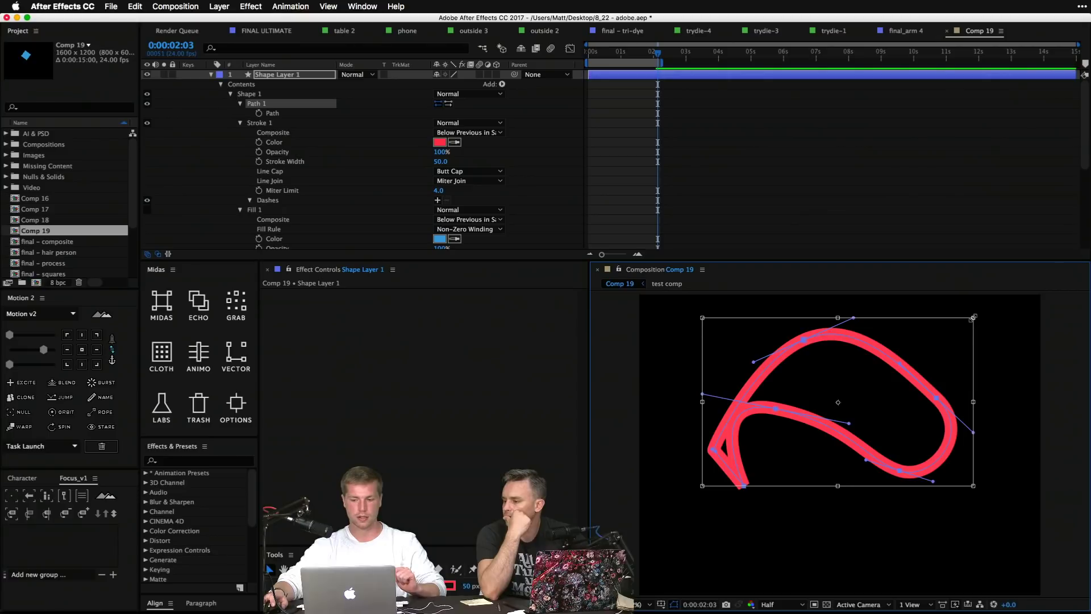
drag(973, 318, 950, 472)
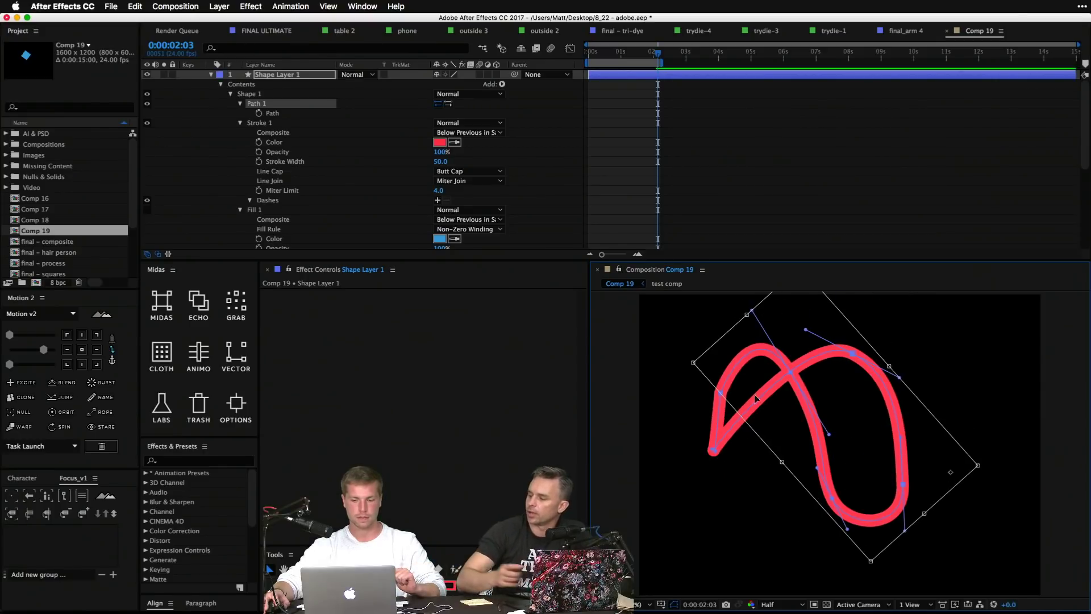
drag(694, 362, 719, 380)
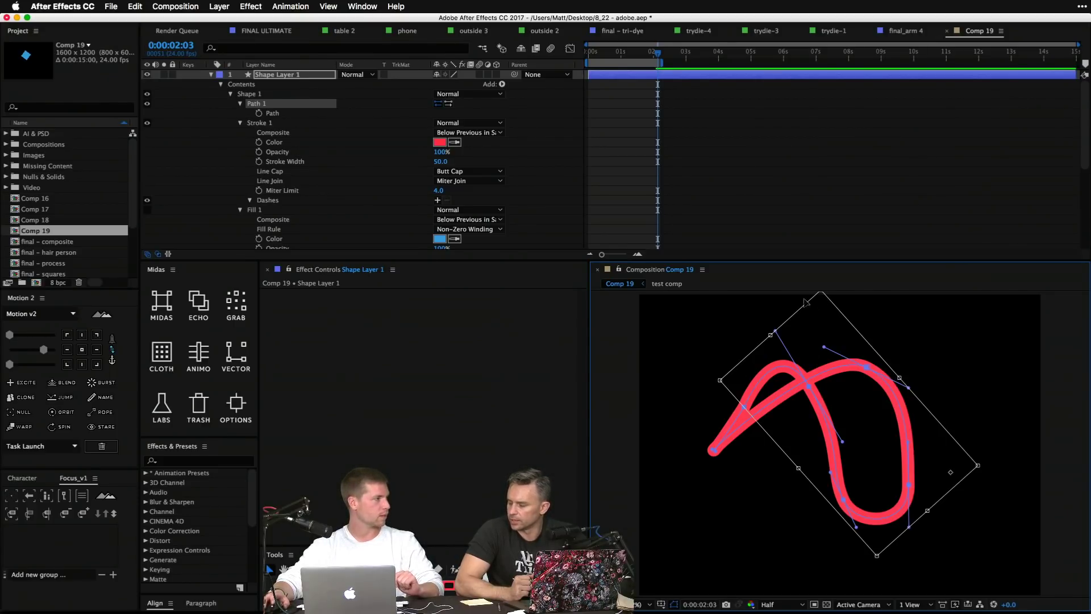
Step: Undo the path transformations and deselect everything
click(543, 182)
key(super+z)
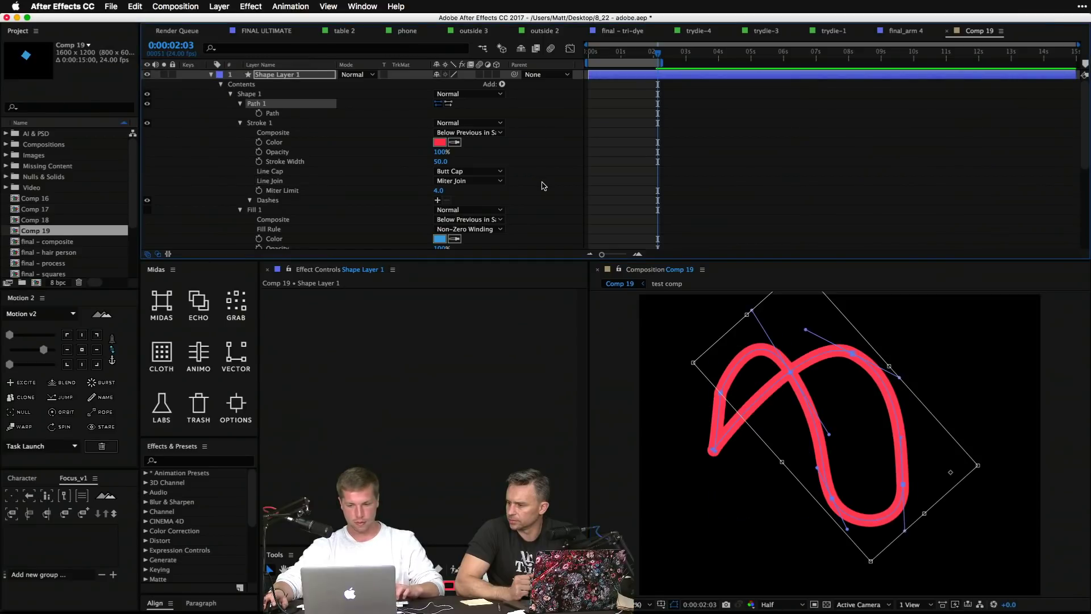
key(super+z)
key(super+z)
key(super+shift+a)
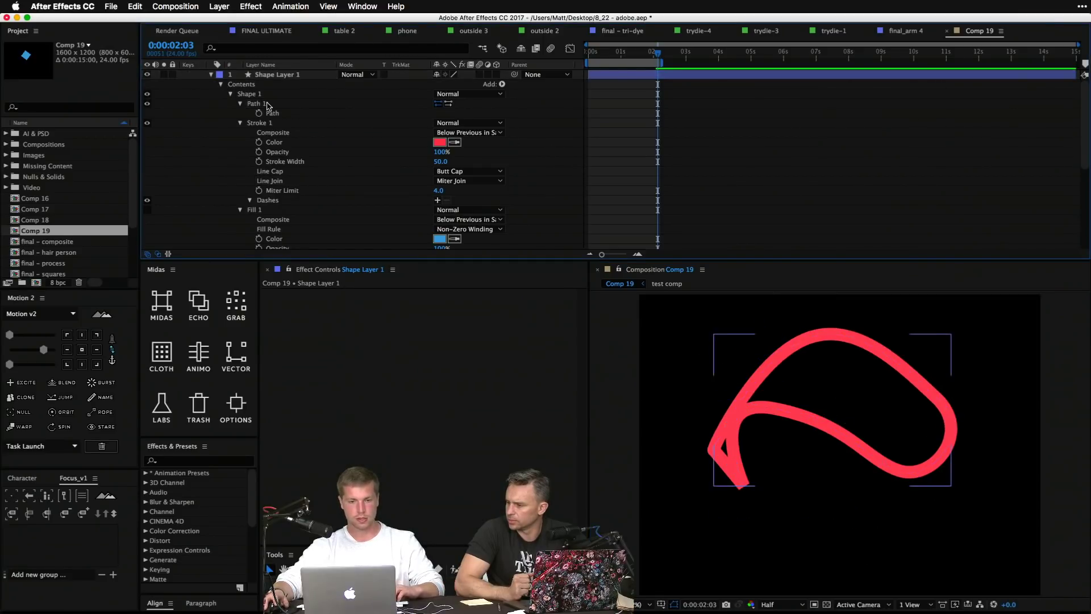
Step: Change the shape layer's label color to yellow so its path stands out from the red stroke
click(275, 113)
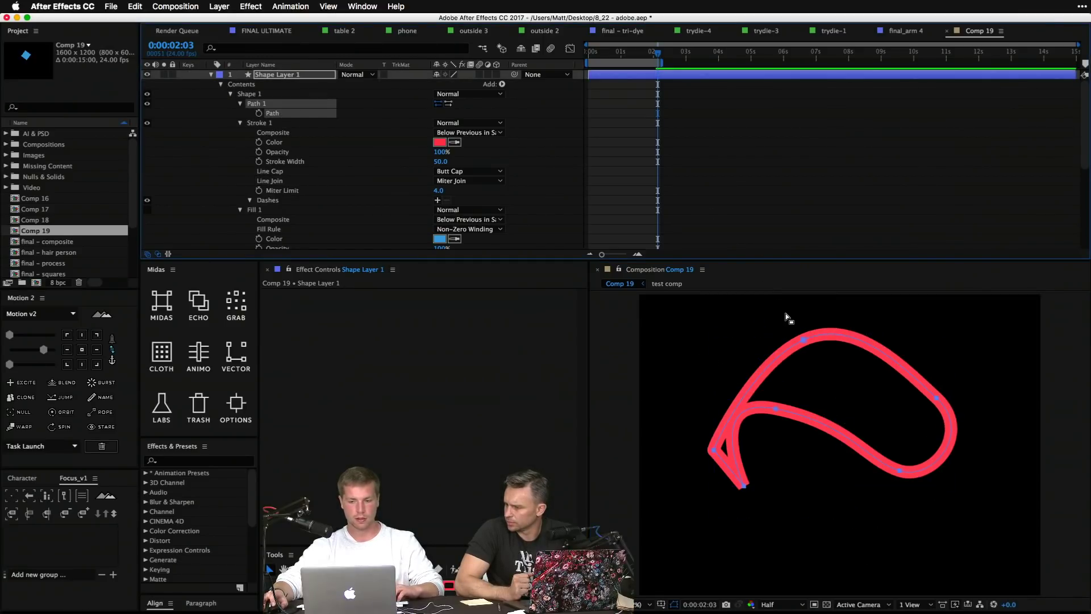
click(220, 74)
click(239, 135)
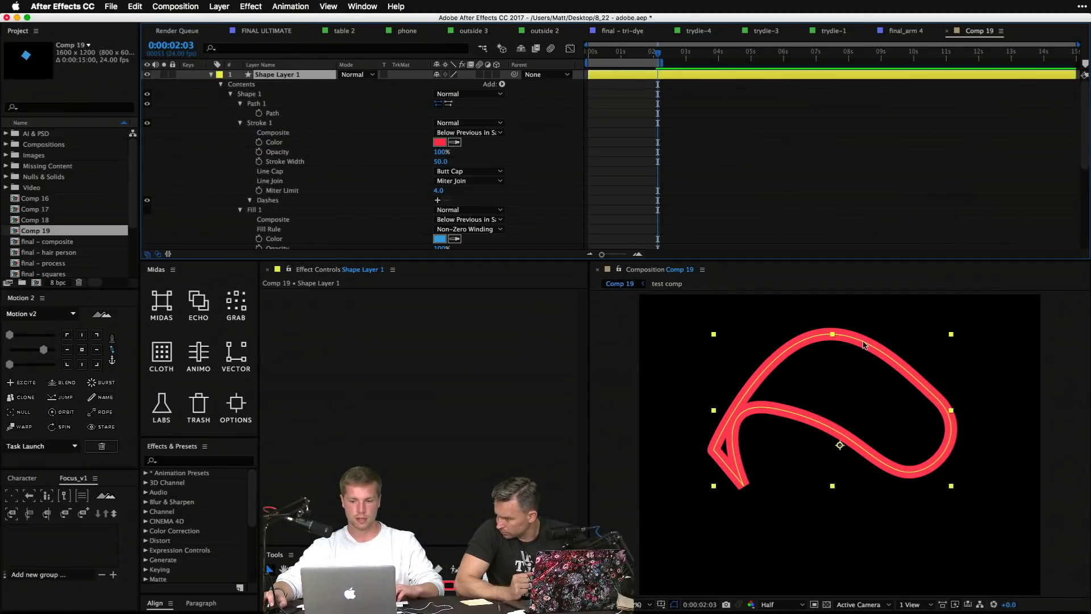
Step: Select the path's two upper points, then move, rotate and scale them down together with the free-transform box
click(292, 113)
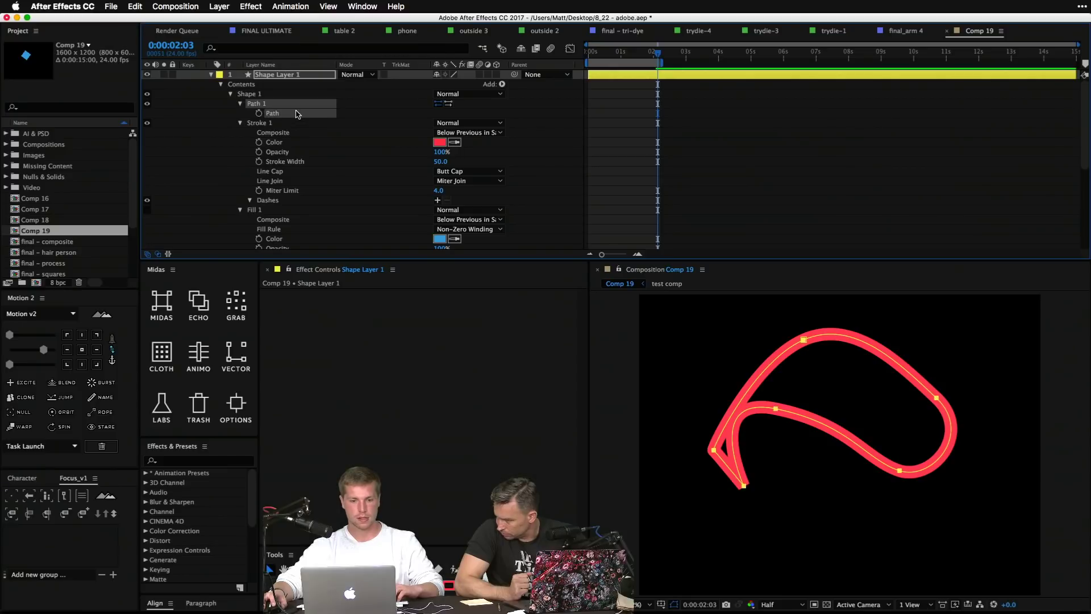
drag(783, 325, 975, 427)
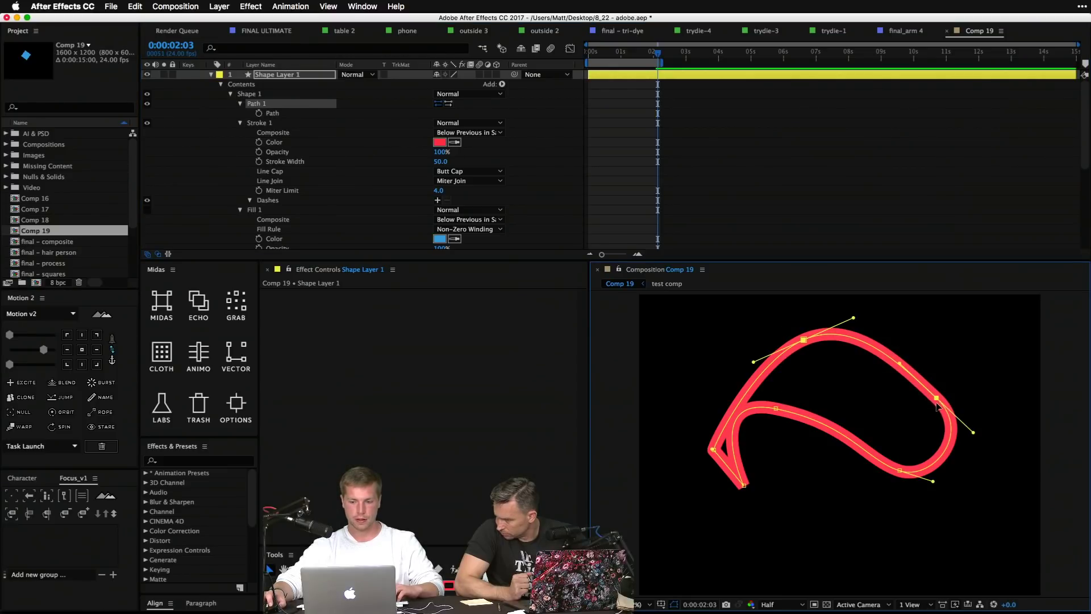
double_click(937, 401)
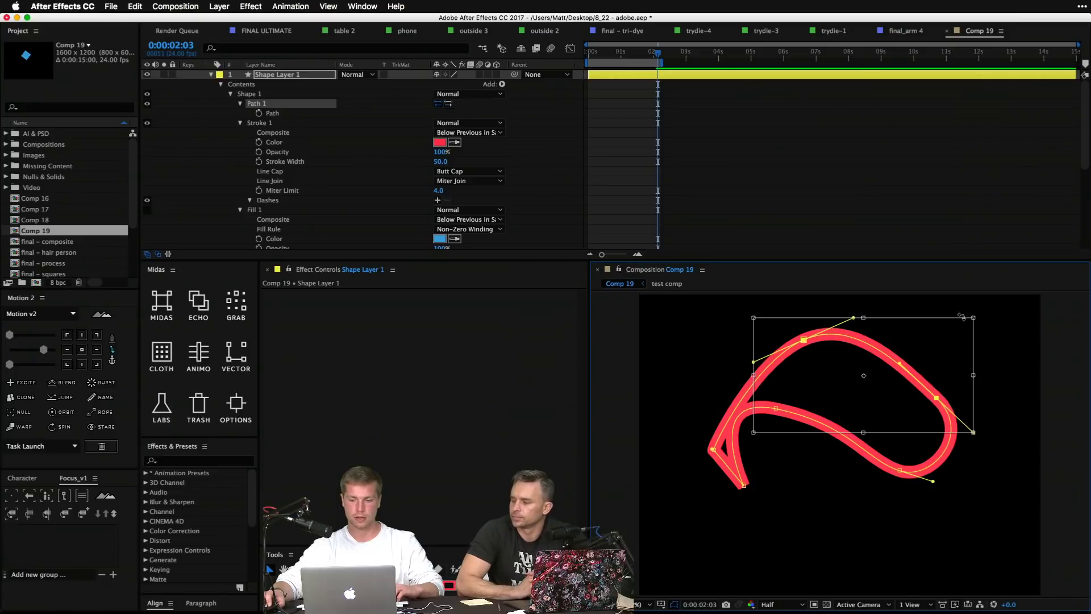
drag(887, 395, 914, 425)
mouse_move(983, 388)
mouse_down()
mouse_move(1014, 348)
mouse_move(1017, 405)
mouse_move(934, 462)
mouse_move(897, 432)
mouse_up()
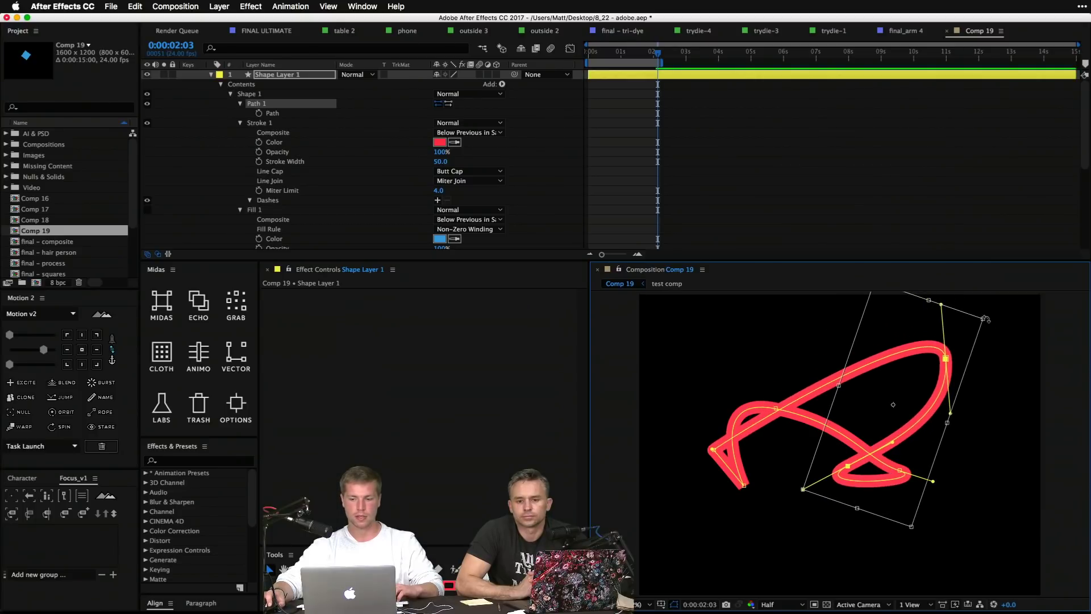
mouse_move(986, 320)
mouse_down()
mouse_move(960, 348)
mouse_move(962, 384)
mouse_move(938, 449)
mouse_move(853, 460)
mouse_move(827, 405)
mouse_up()
mouse_move(864, 357)
mouse_down()
mouse_move(966, 364)
mouse_move(949, 392)
mouse_move(966, 350)
mouse_up()
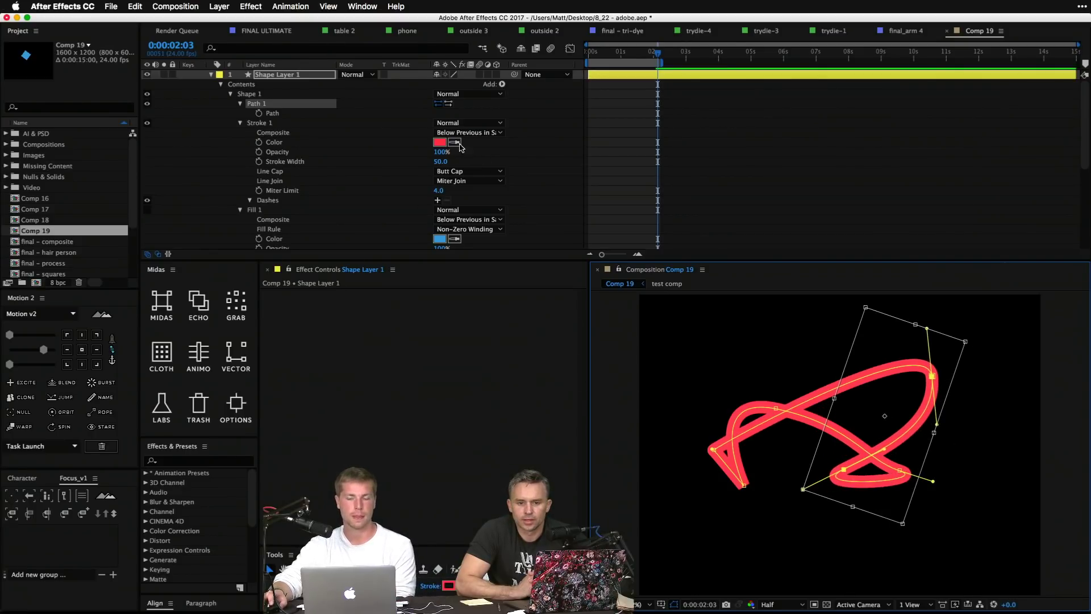
click(530, 133)
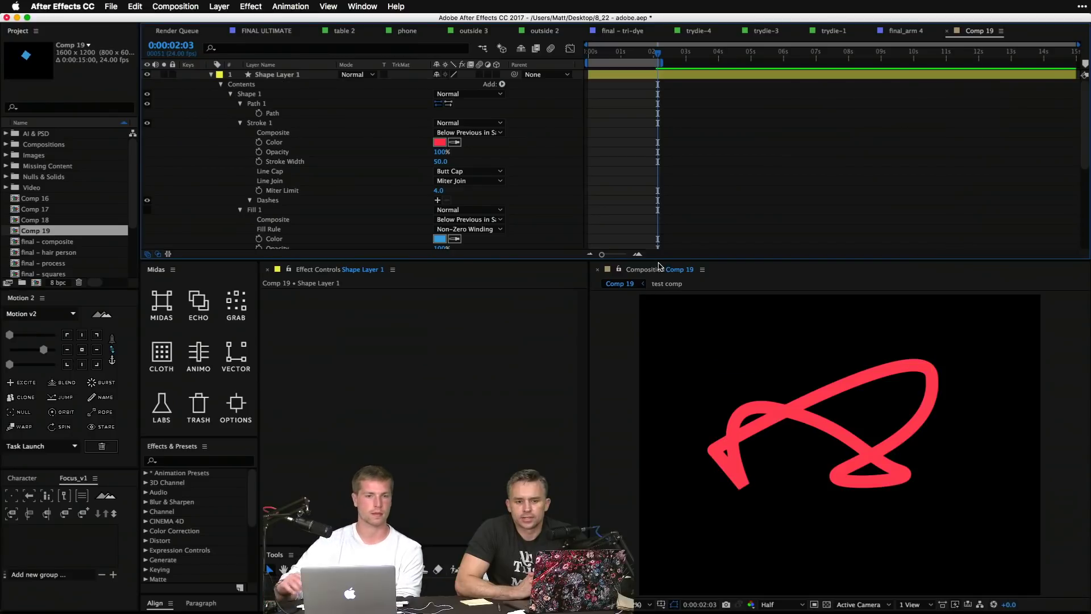